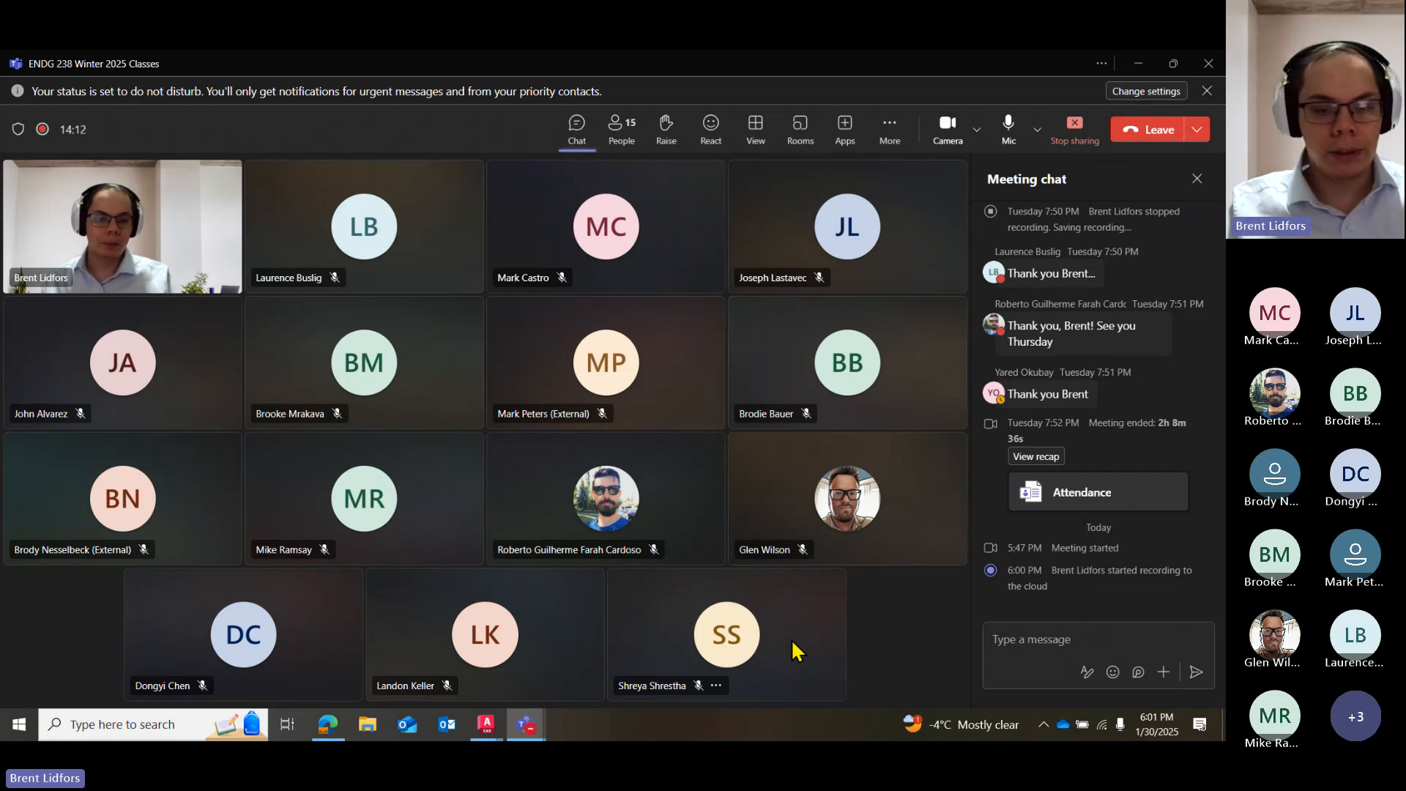
Switch from the Teams meeting to AutoCAD with the empty Drawing2 file.
click(525, 725)
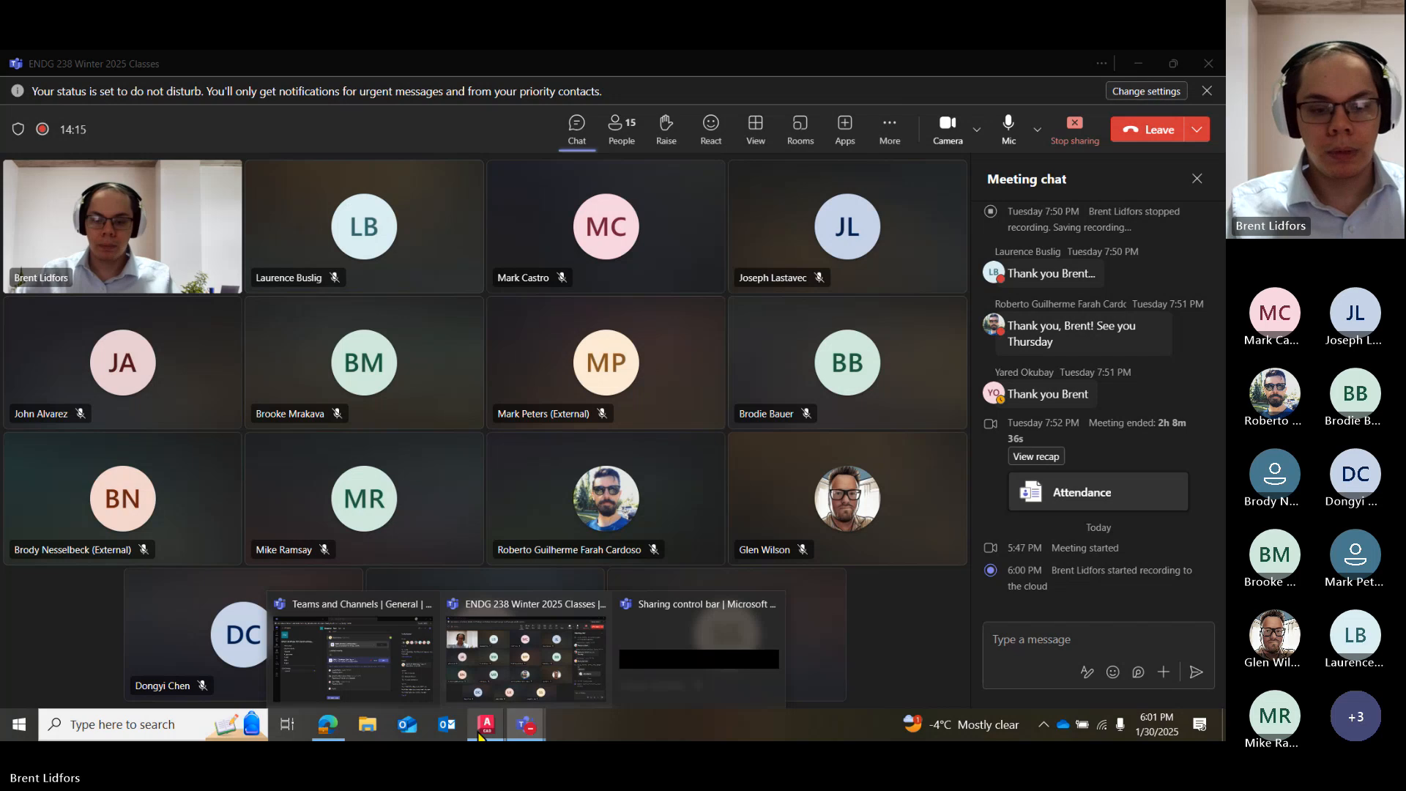
mouse_move(487, 725)
click(139, 663)
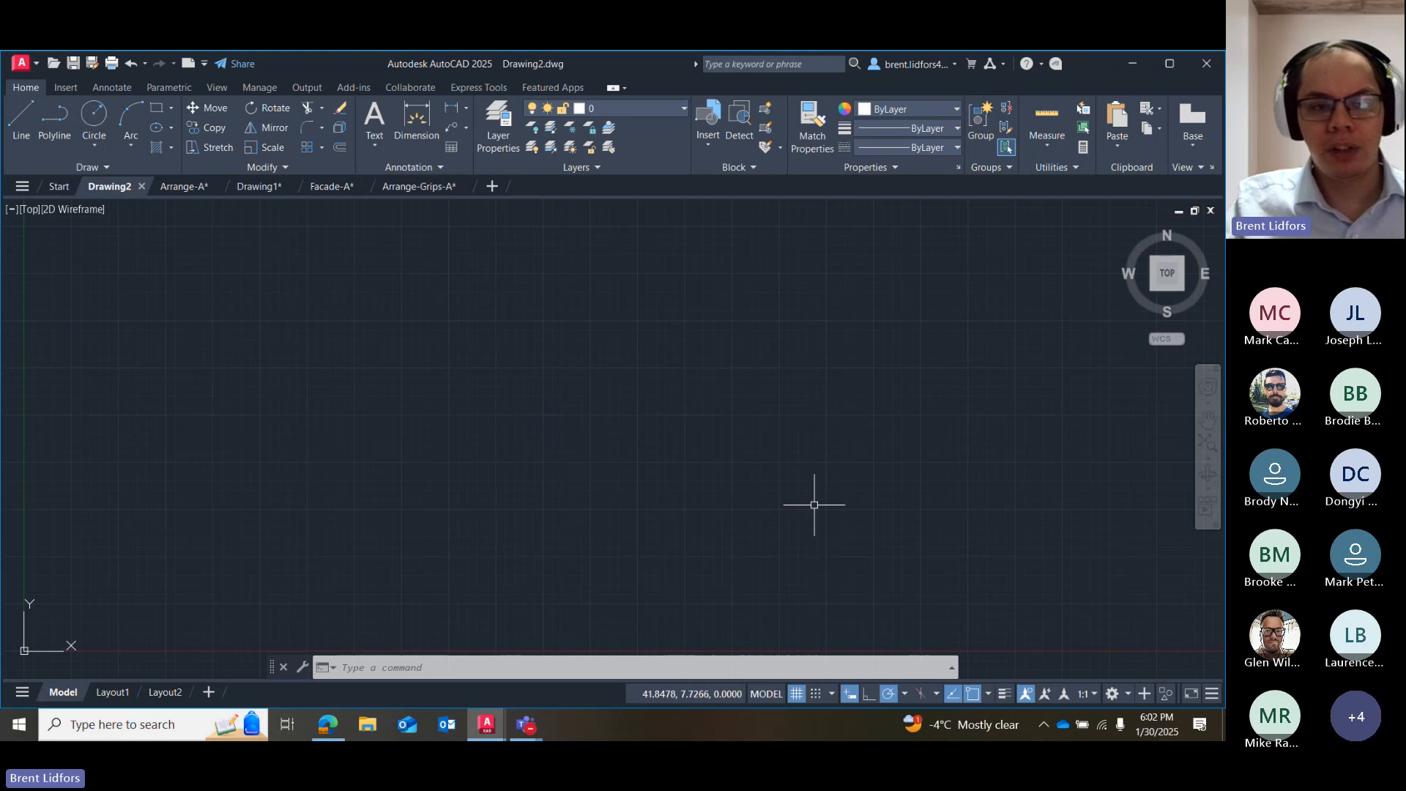
Draw a circle with a radius of about 6.06 units in the empty drawing area.
click(102, 120)
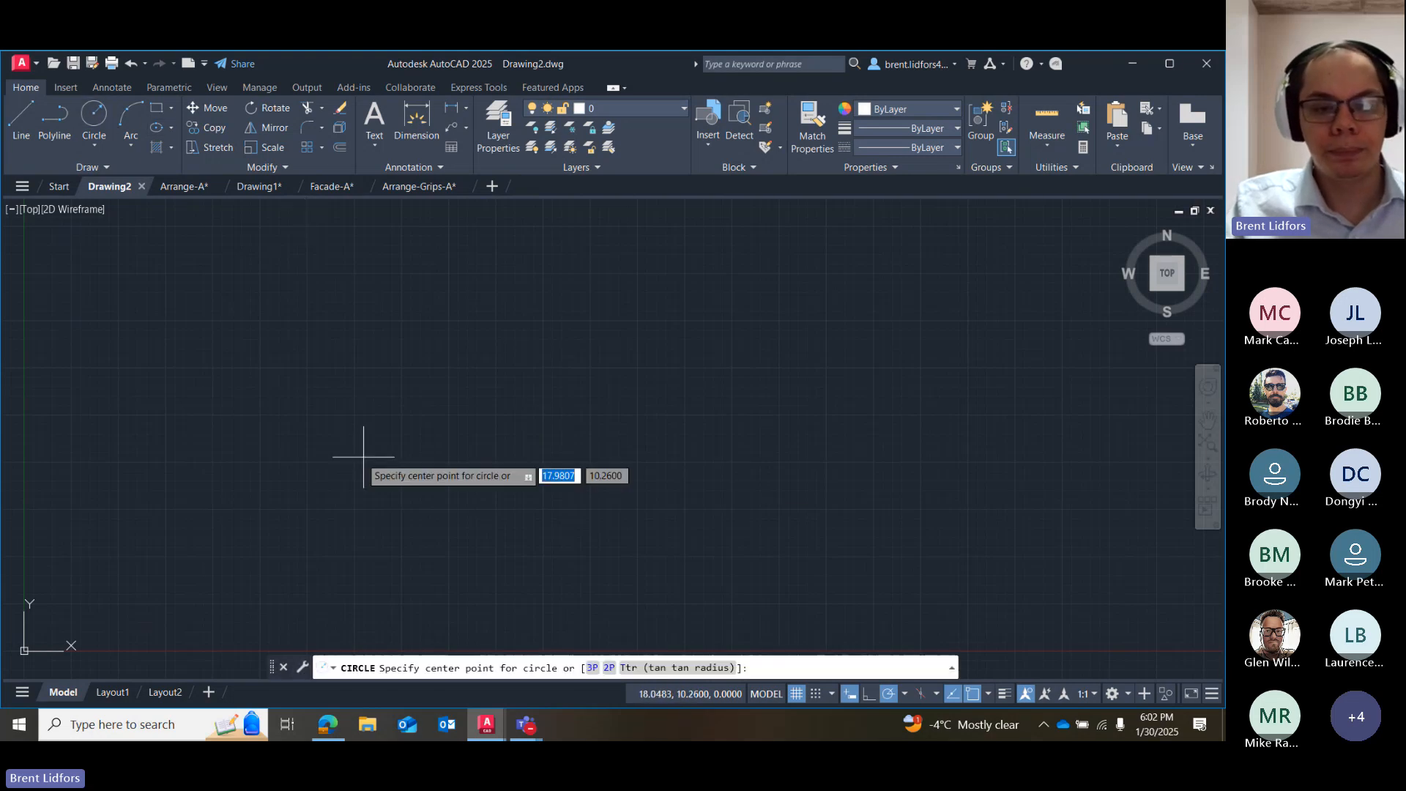
click(304, 412)
click(419, 416)
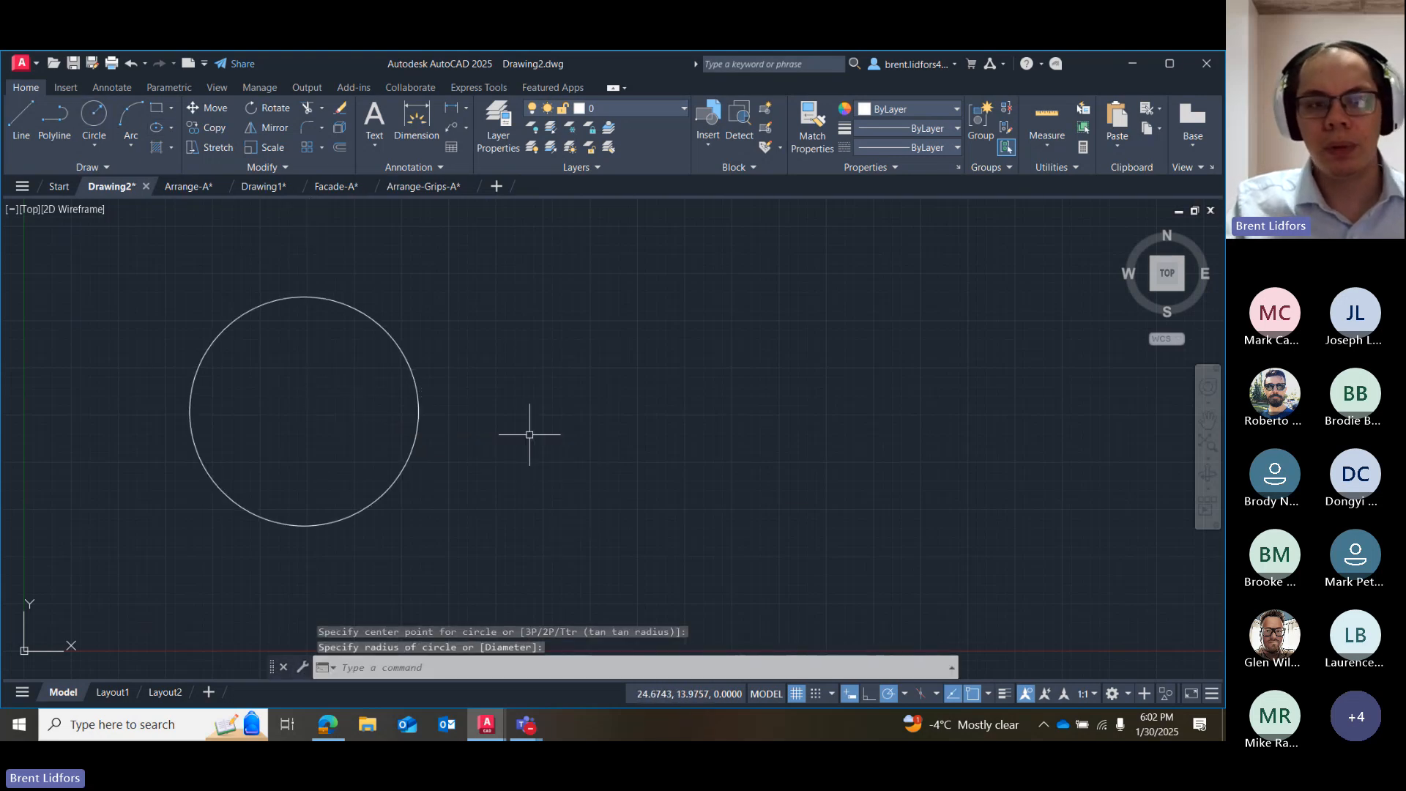
Move the circle 10 units at a 45° angle, using its center as the base point.
click(212, 109)
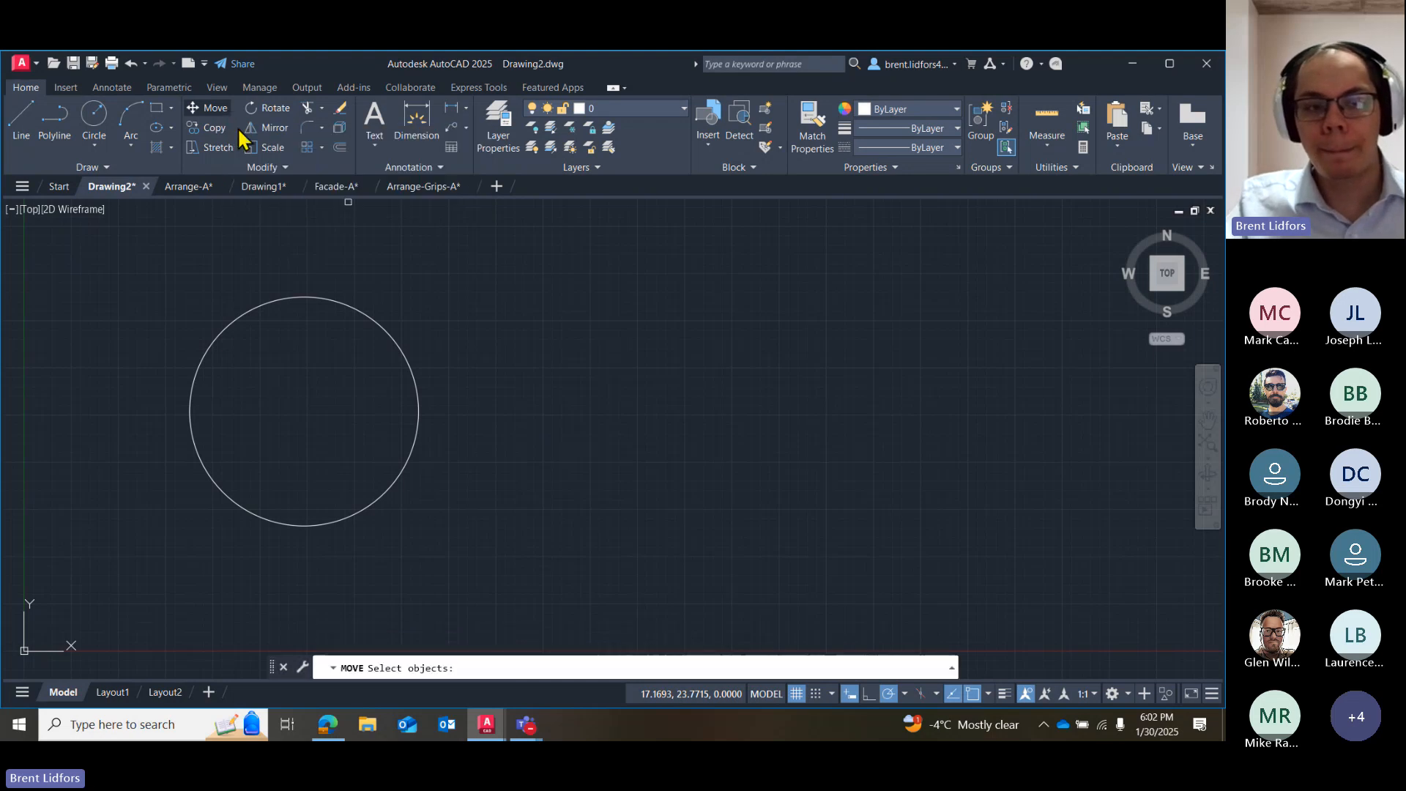
click(386, 330)
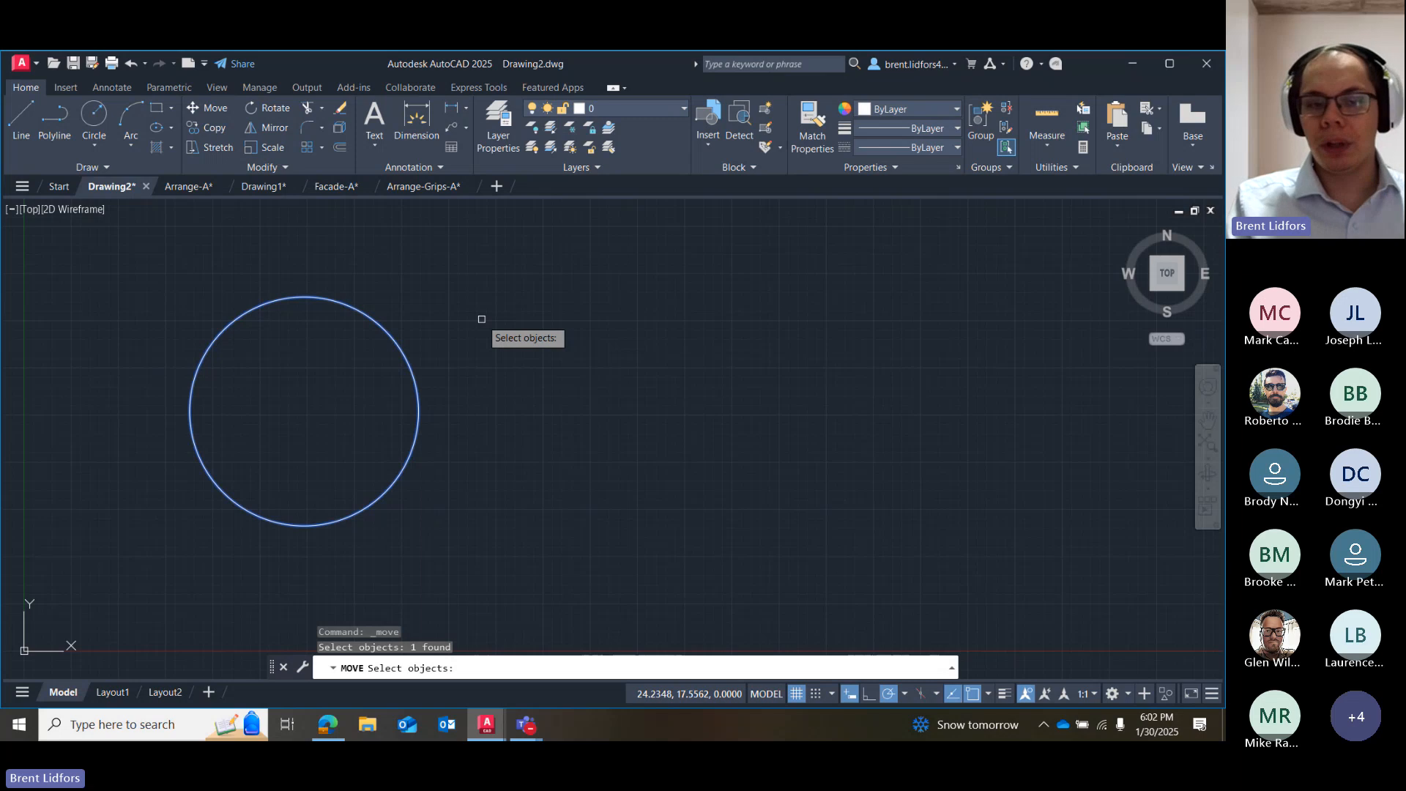
key(Return)
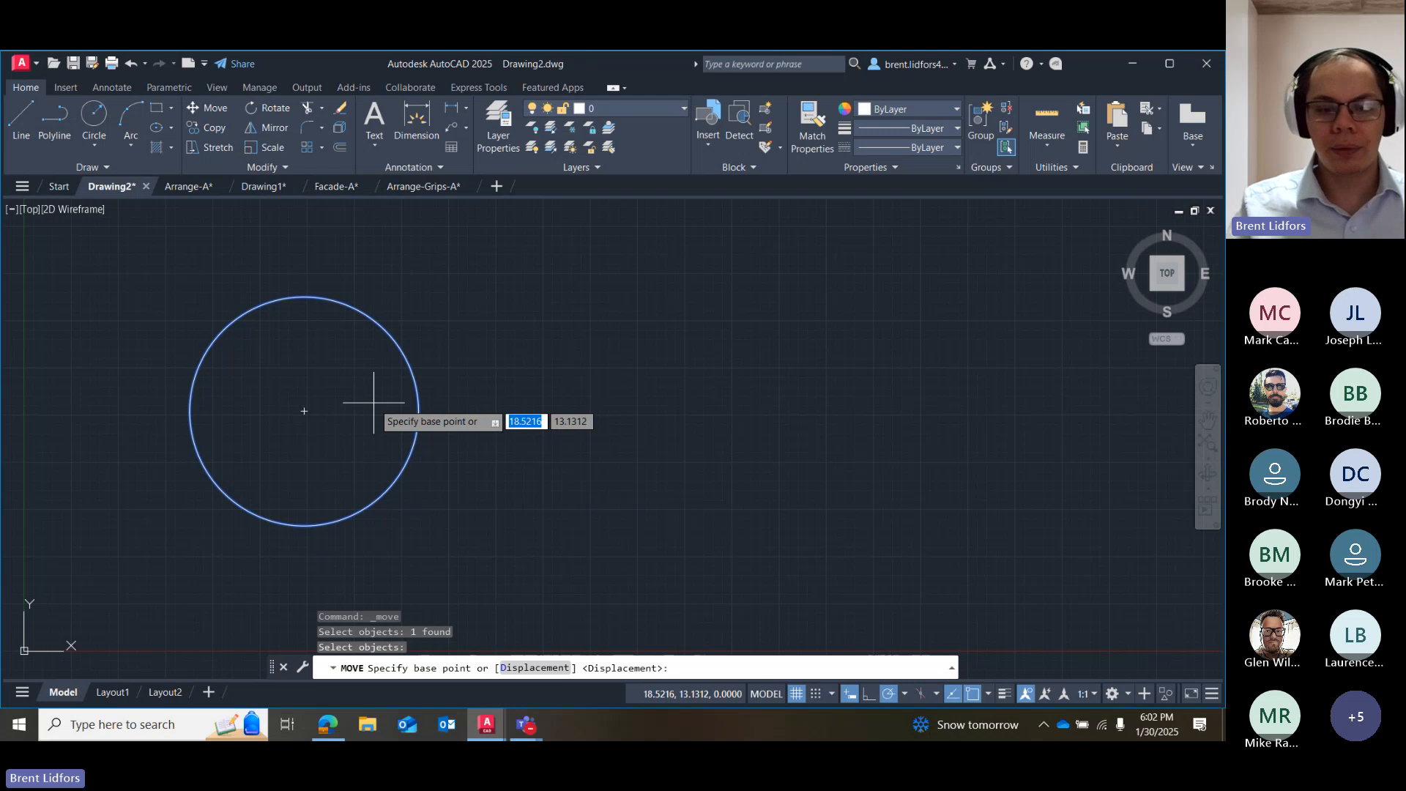
click(304, 411)
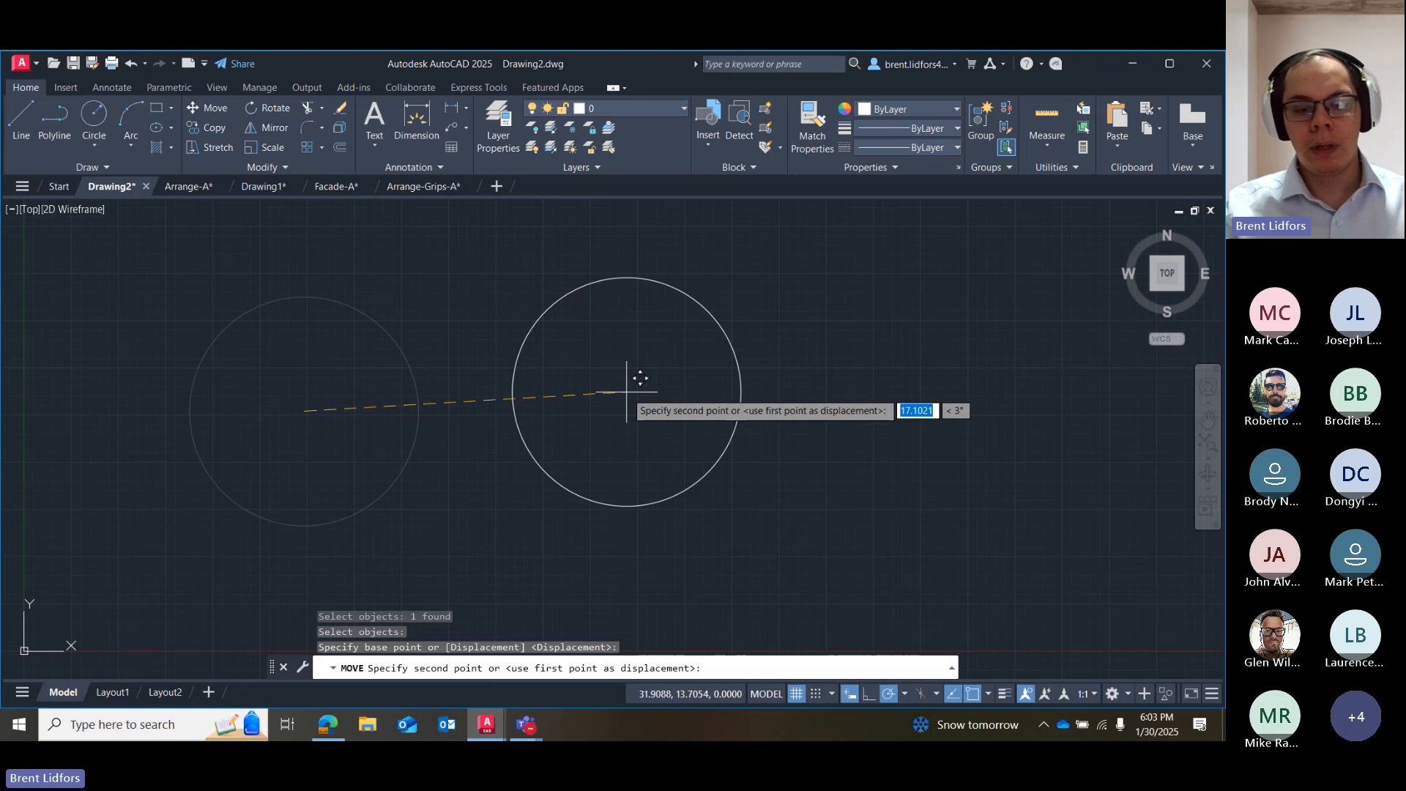
text(10)
key(Tab)
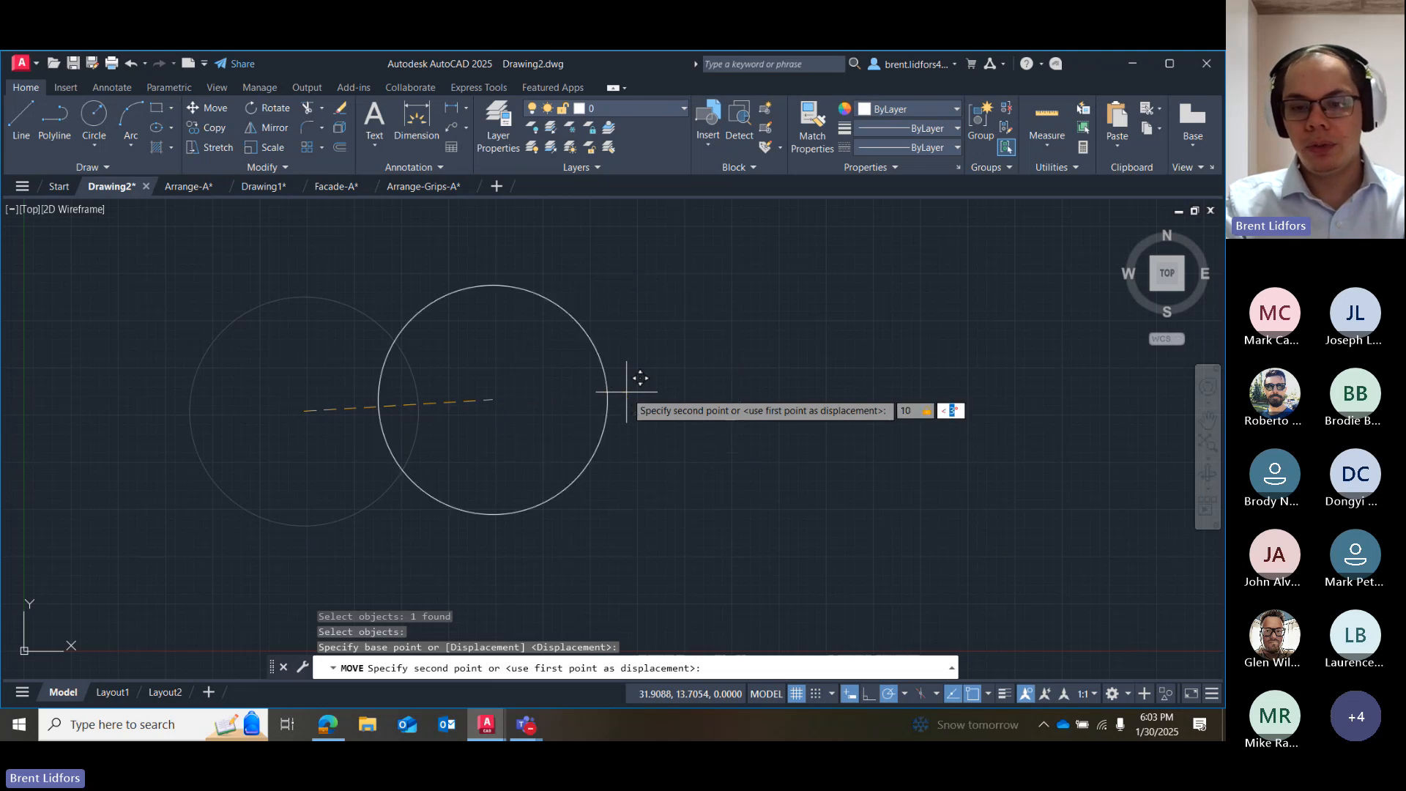
text(45)
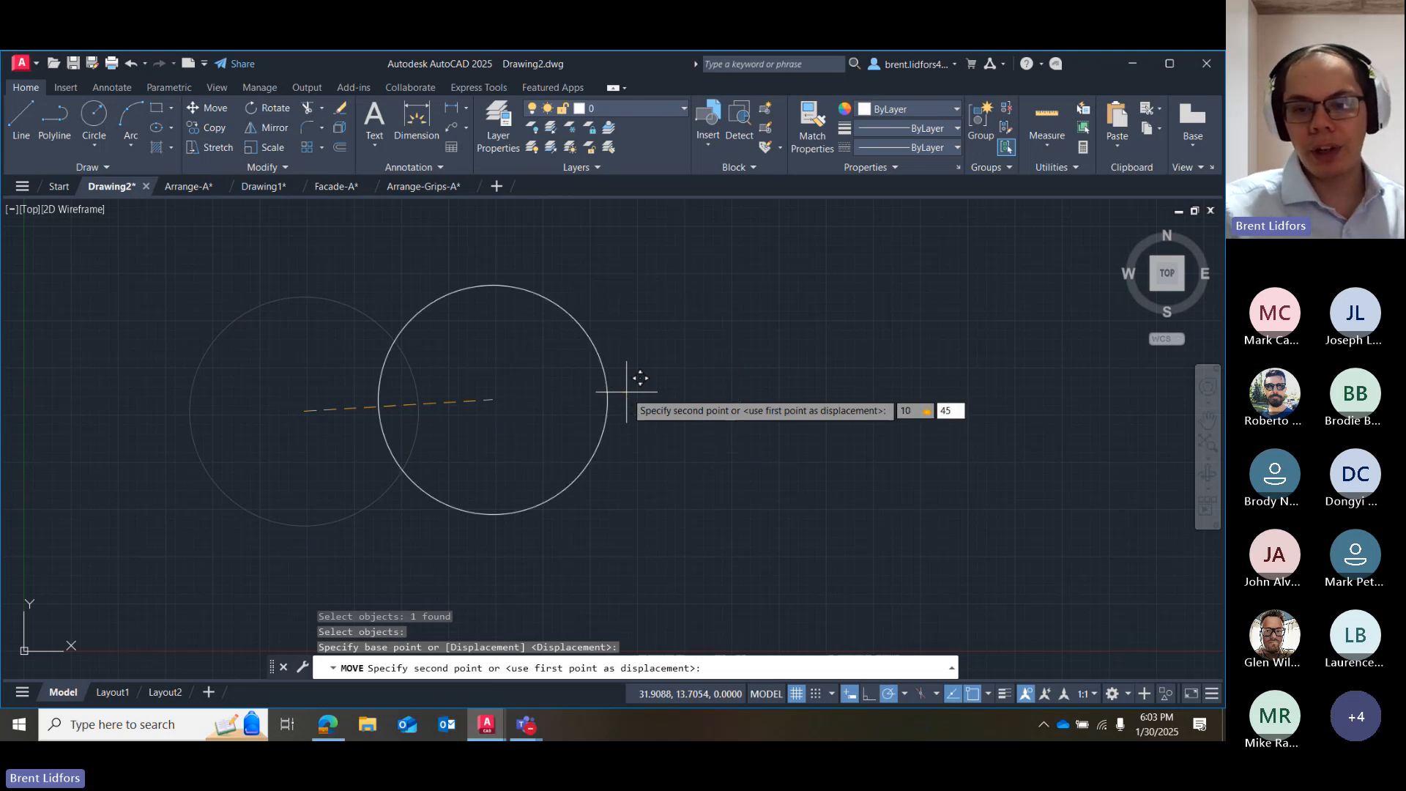
key(Return)
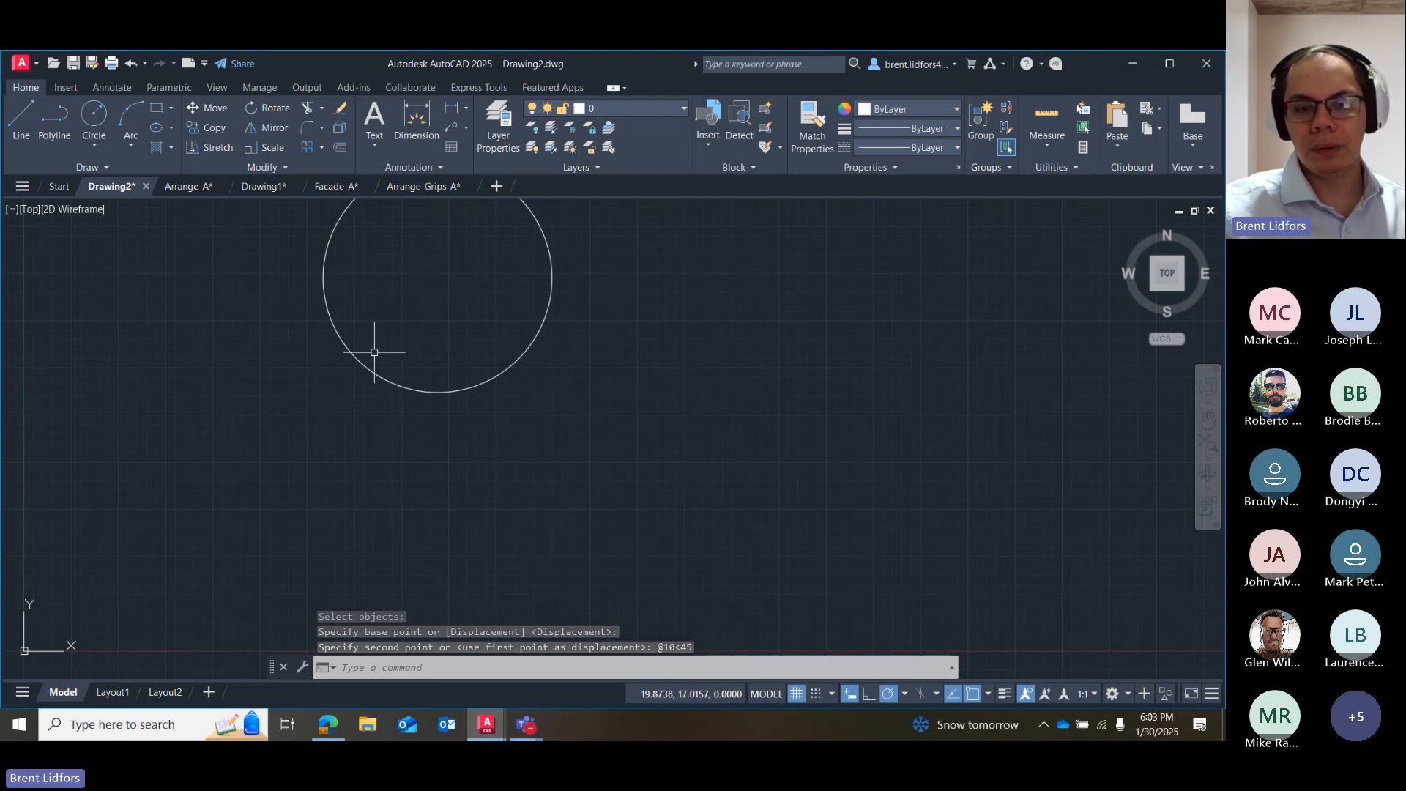
Move the circle again from its center, by 10 units in X and 10 units in Y.
click(553, 283)
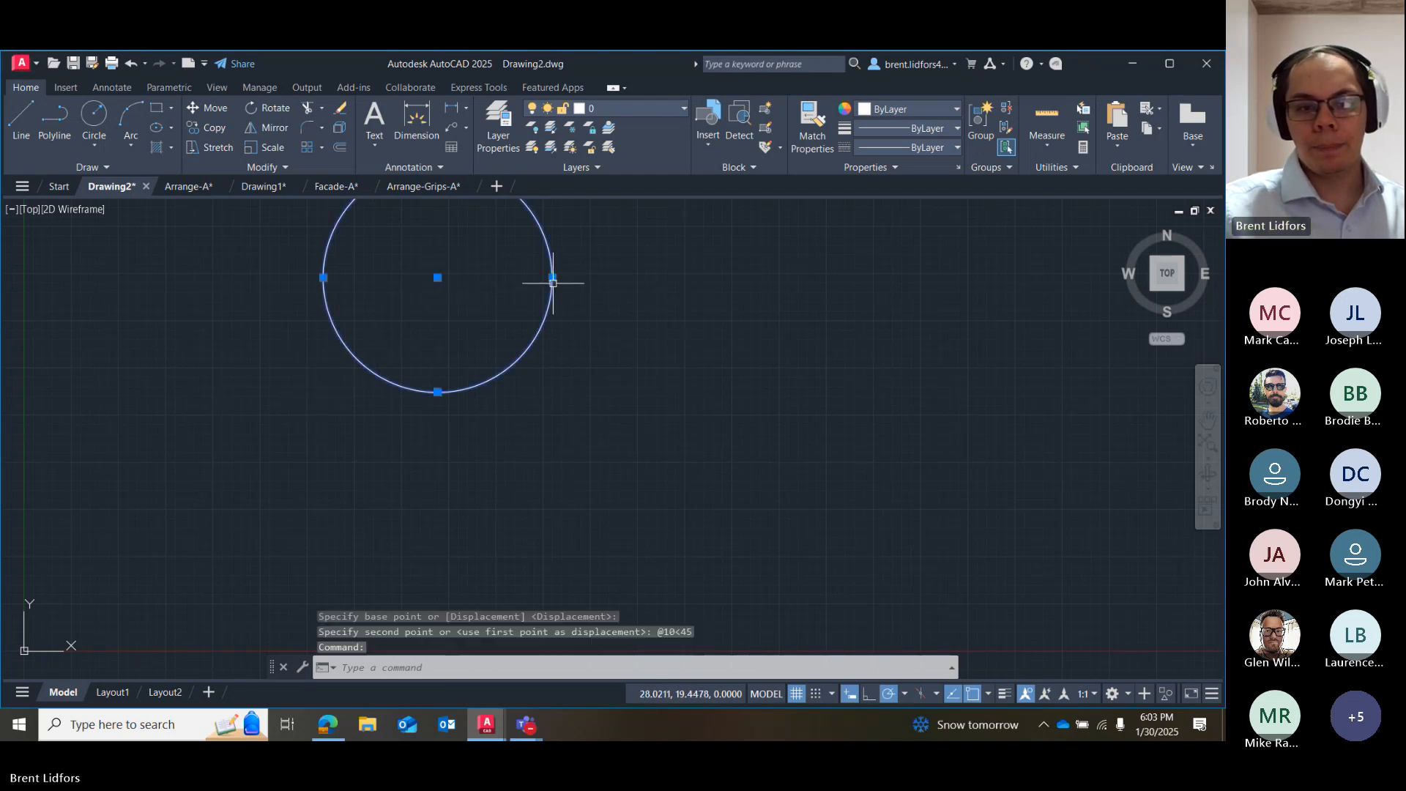
scroll(465, 269, down, 2)
middle_drag(464, 273, 455, 332)
click(208, 107)
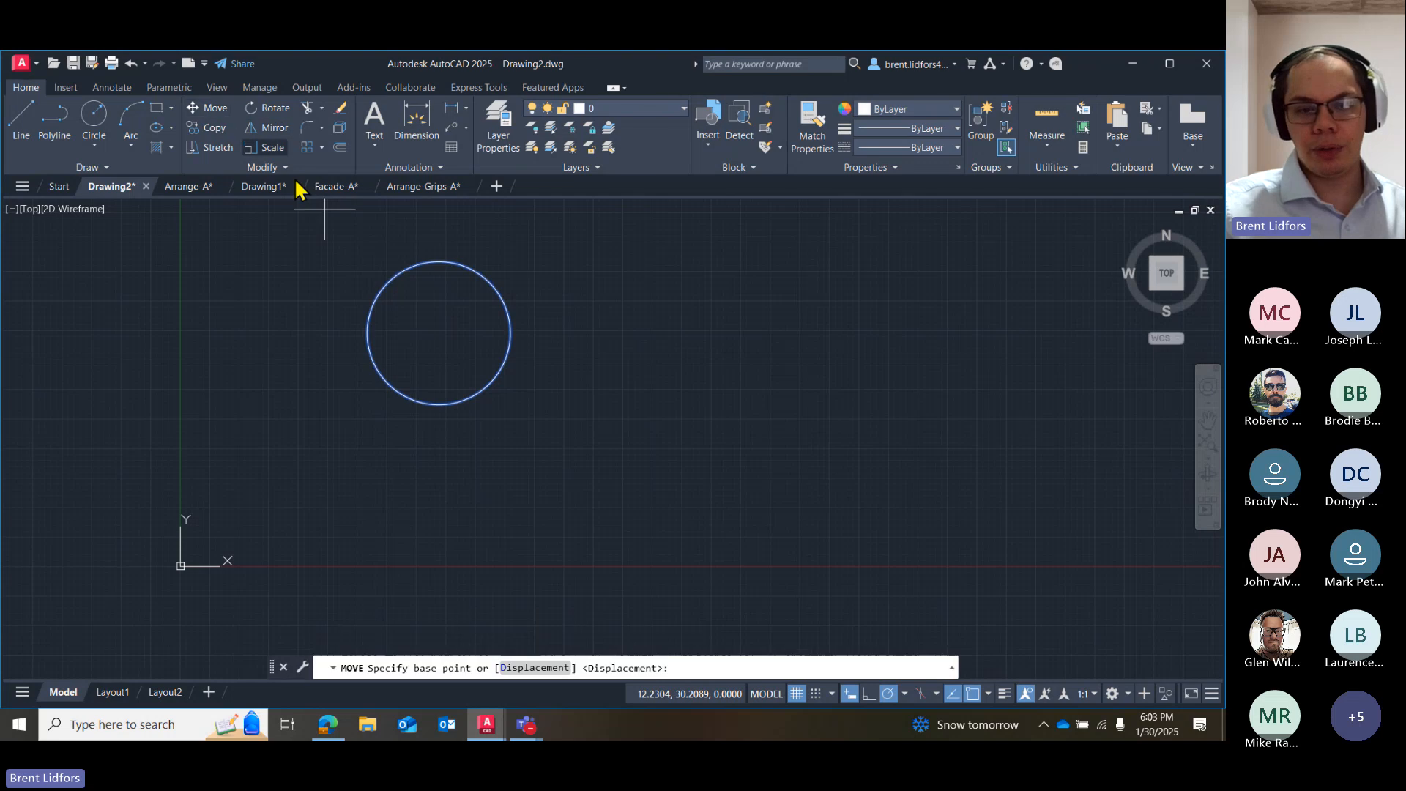
click(440, 333)
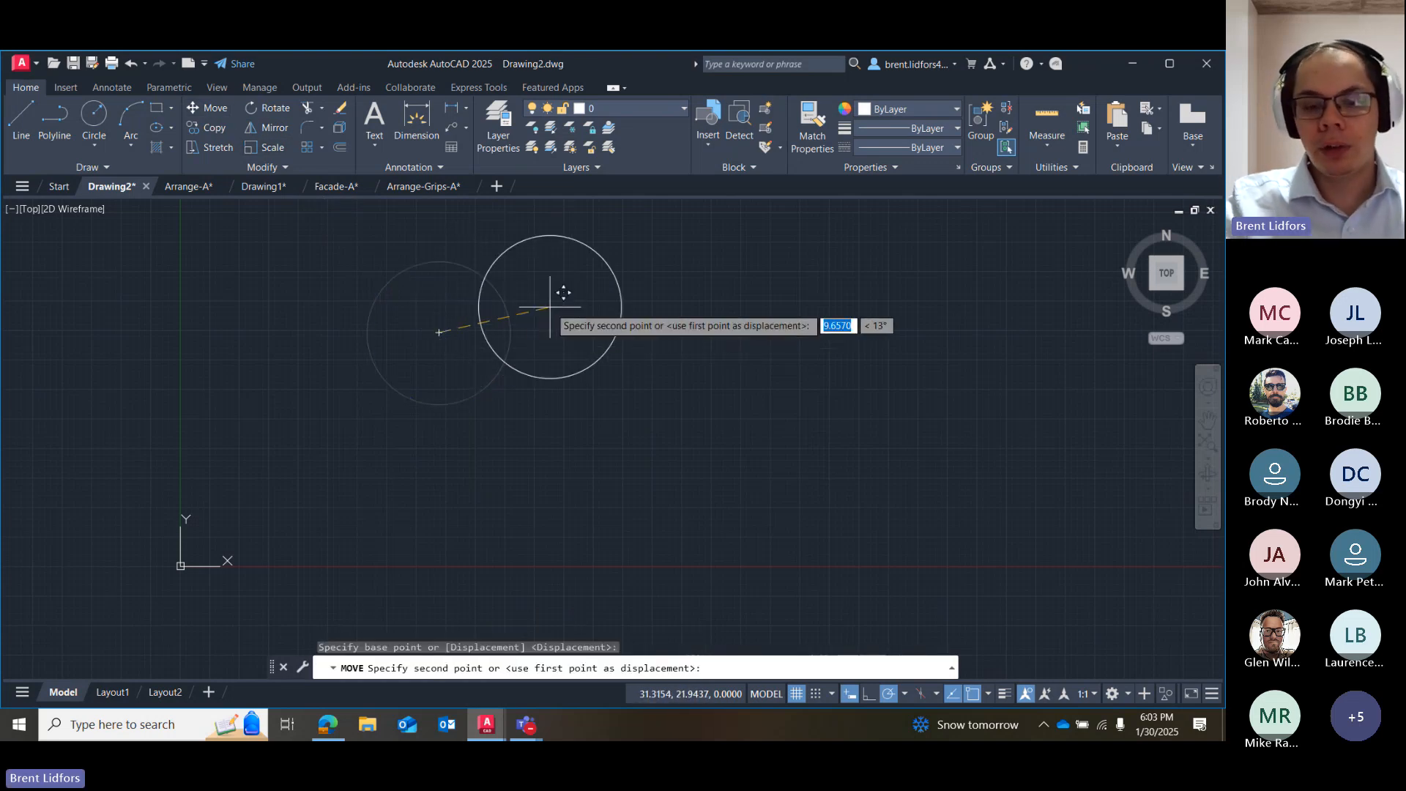
text(10)
key(Tab)
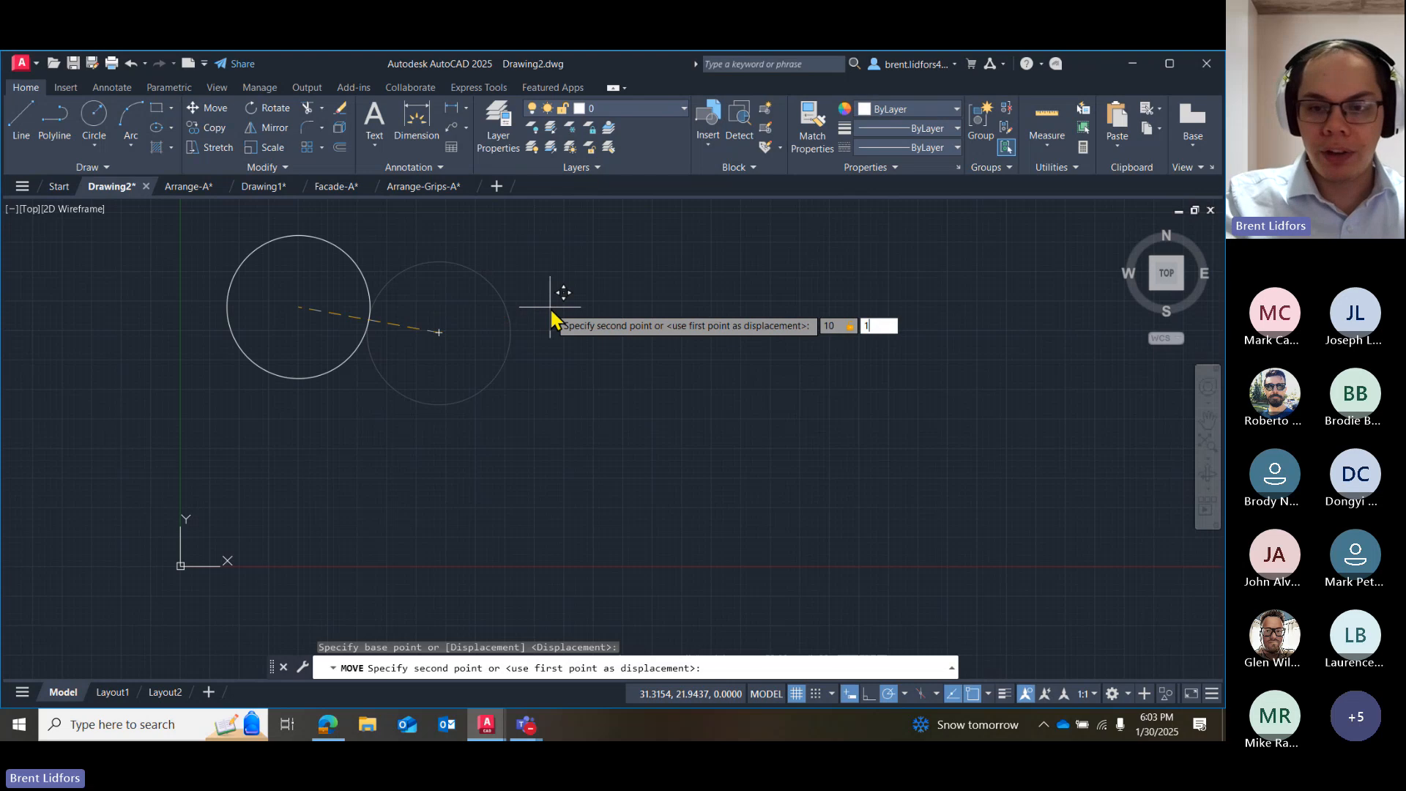
text(10)
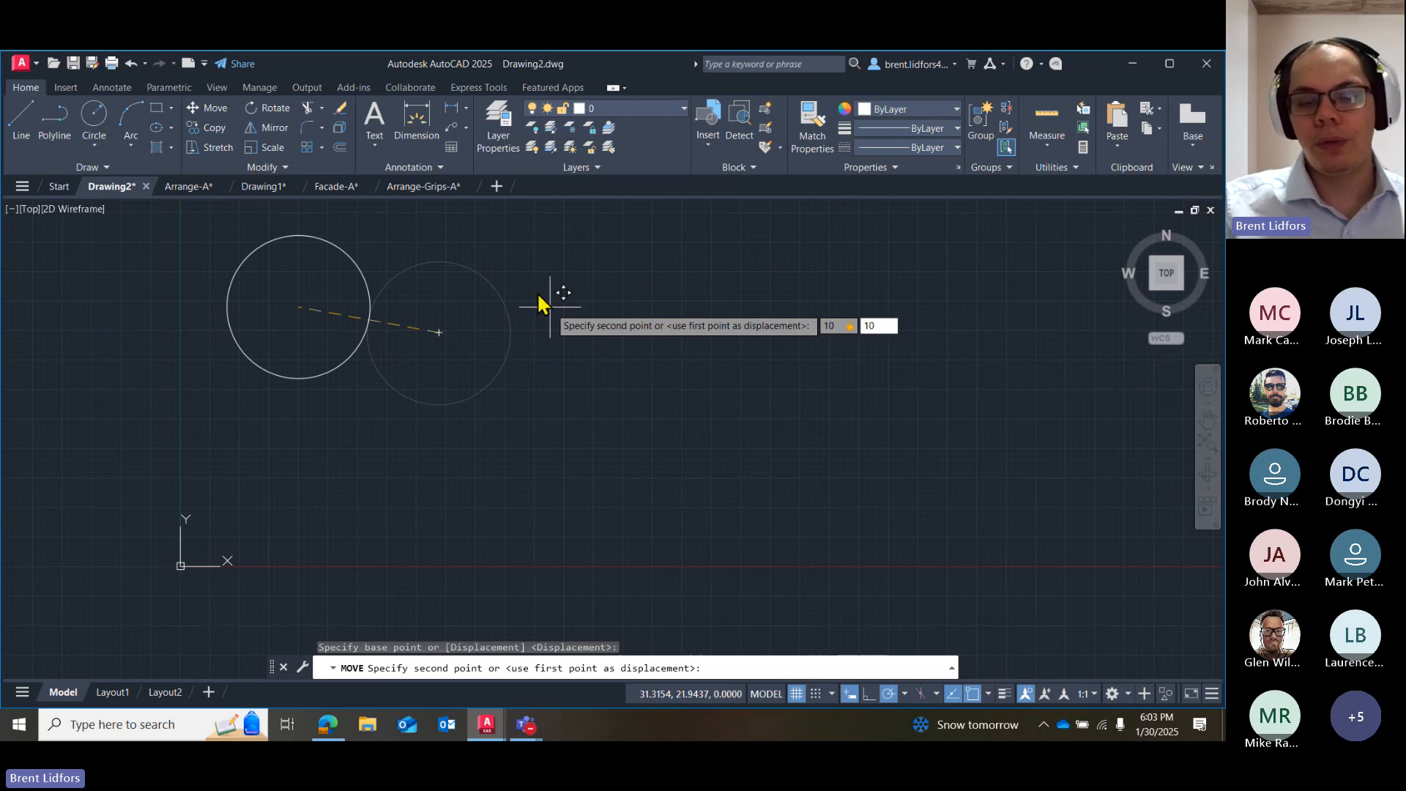
scroll(540, 246, down, 2)
middle_drag(471, 271, 404, 426)
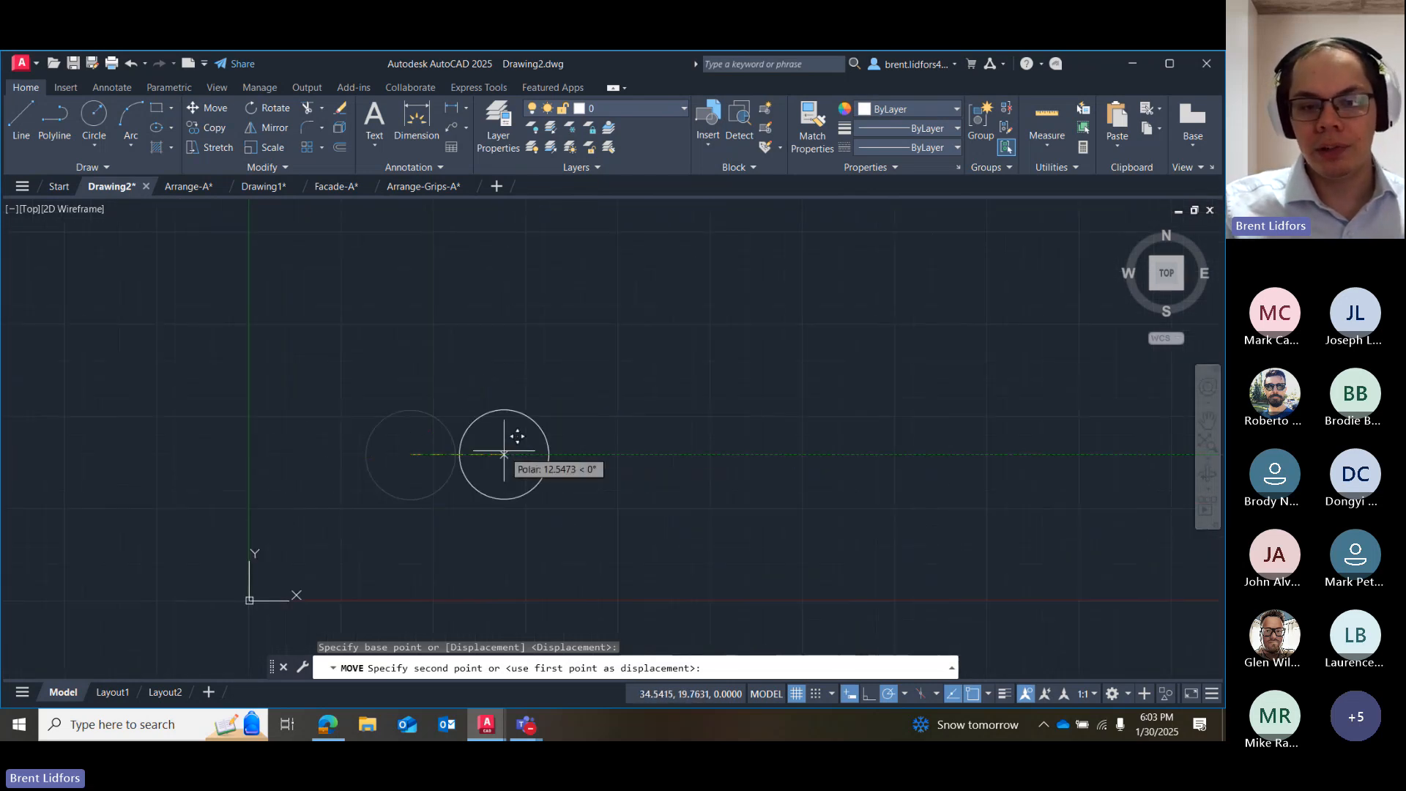
text(10)
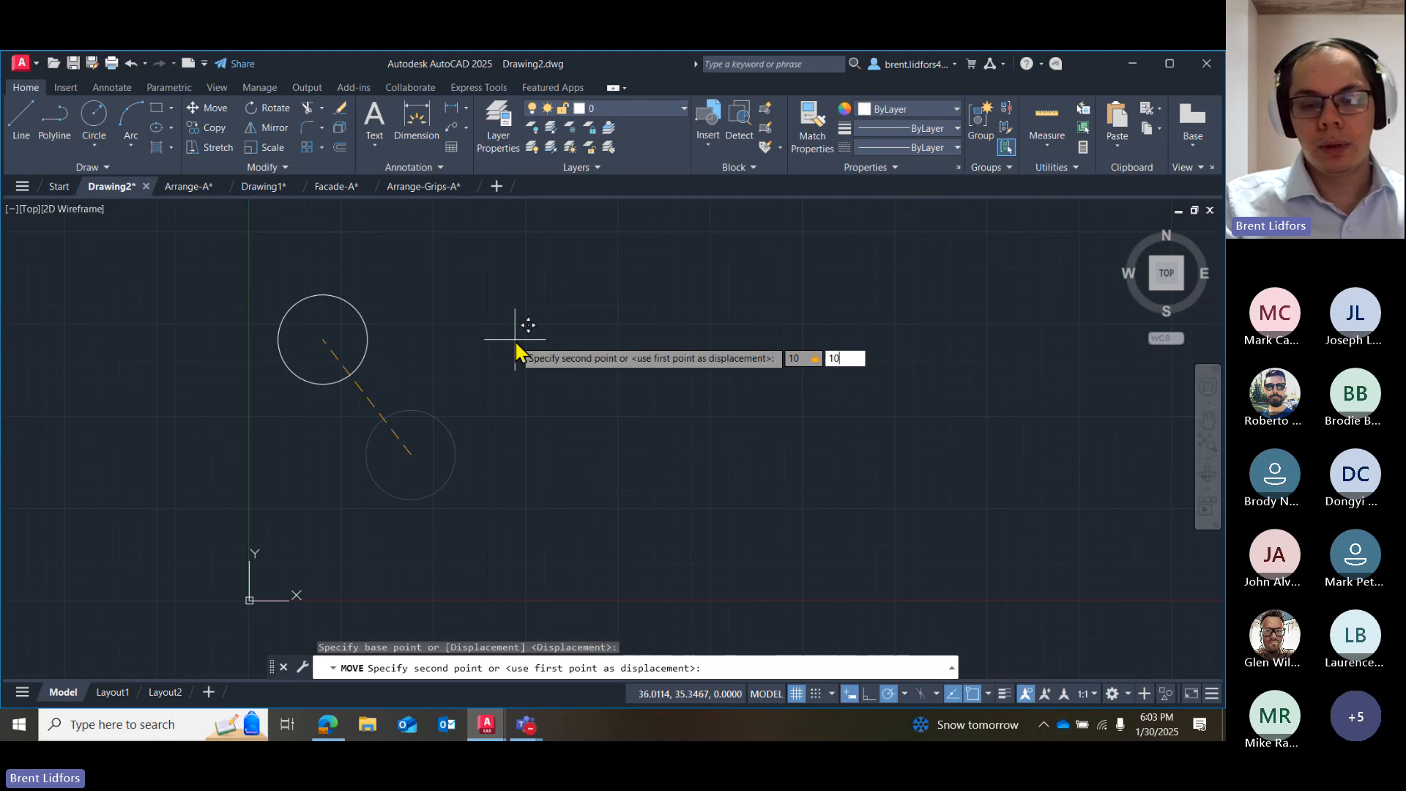
key(Return)
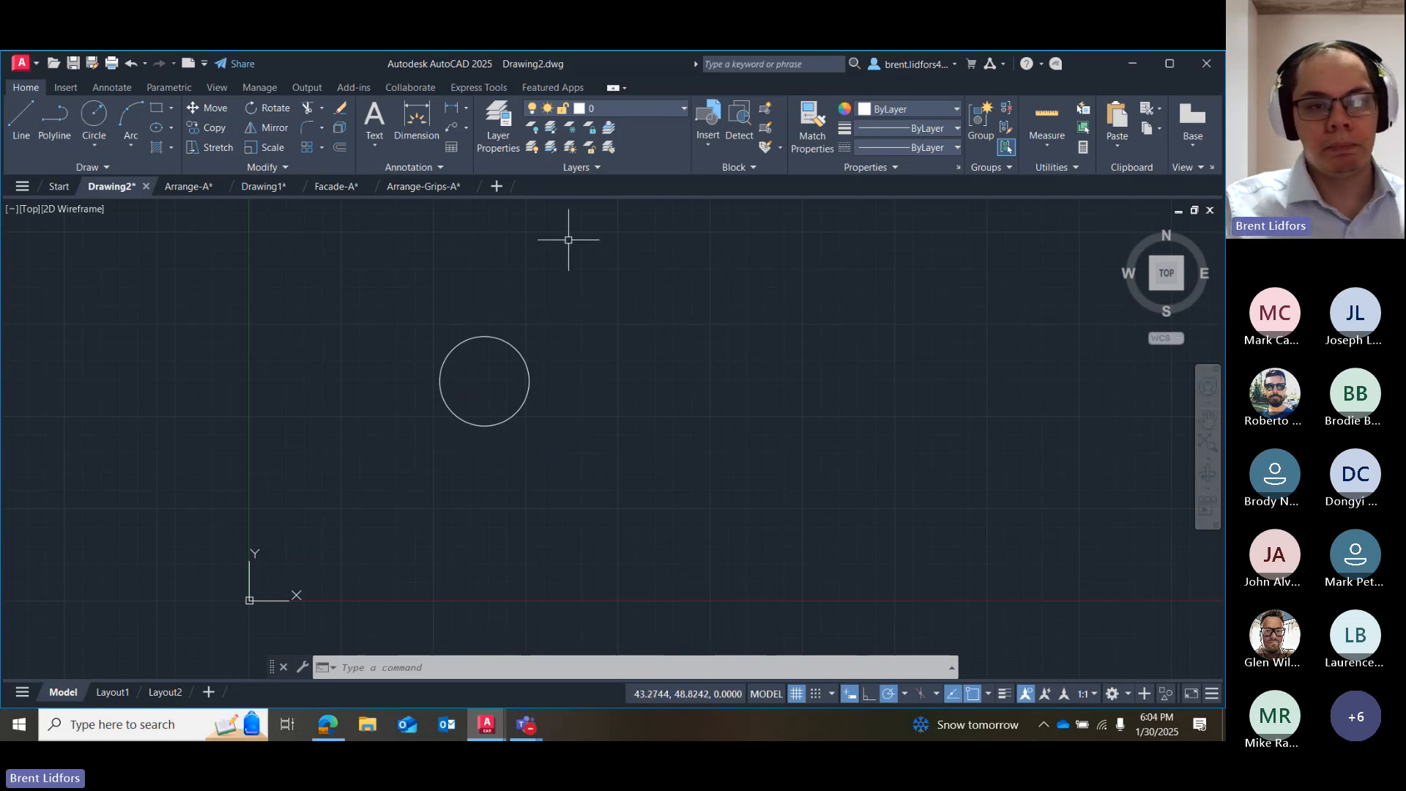
Delete the circle from the drawing.
drag(527, 327, 450, 428)
key(Delete)
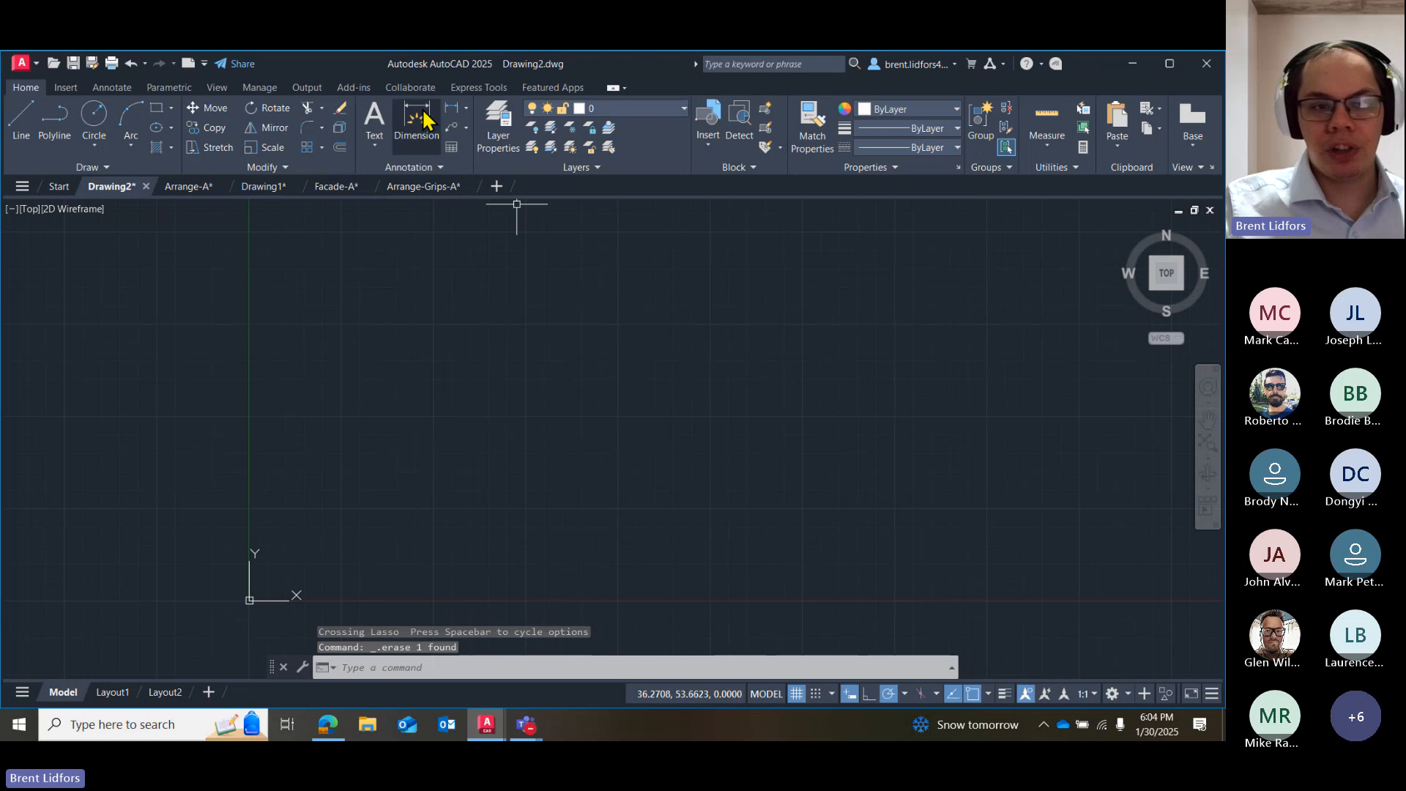
Draw a small horizontal rectangle 2 units high in the middle of the drawing area.
click(33, 125)
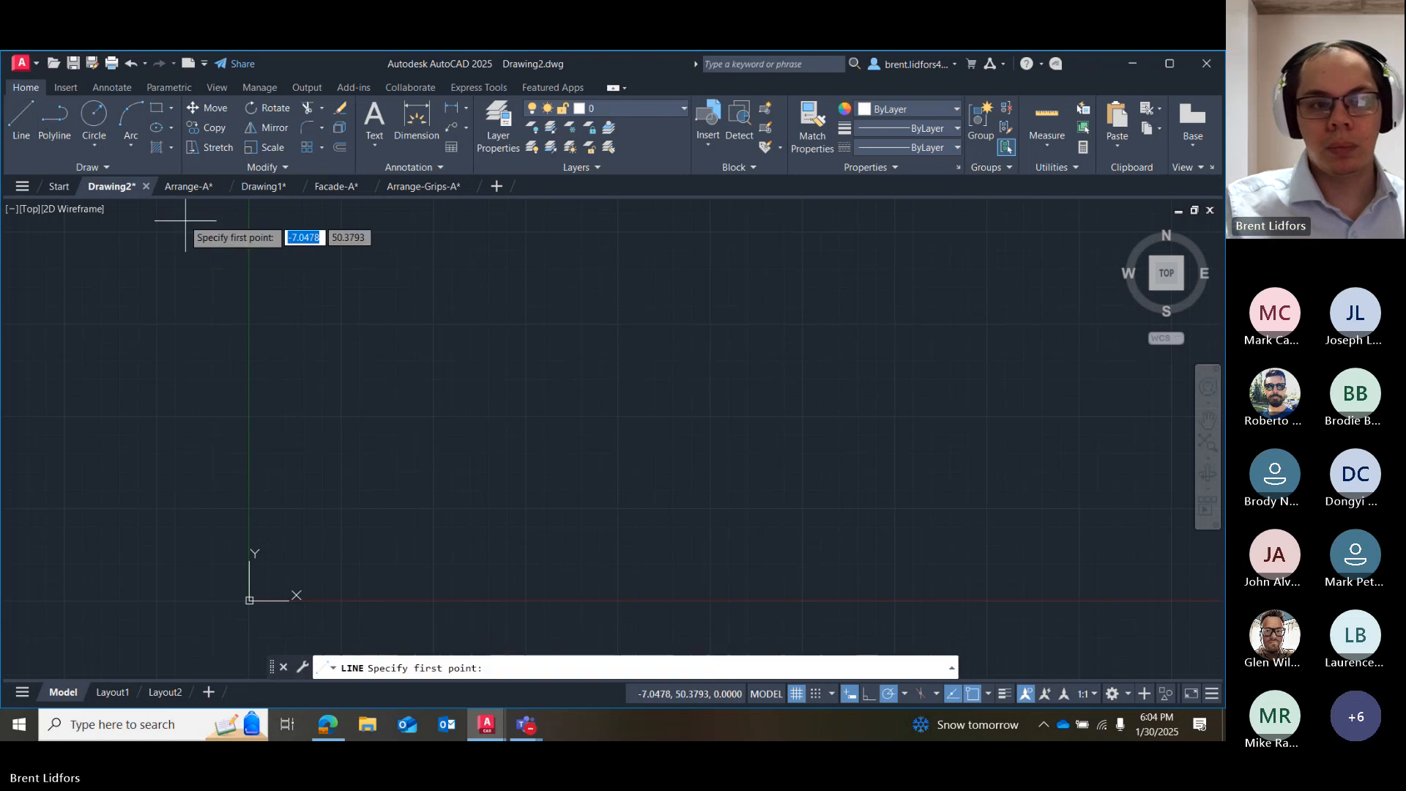
click(157, 109)
click(413, 402)
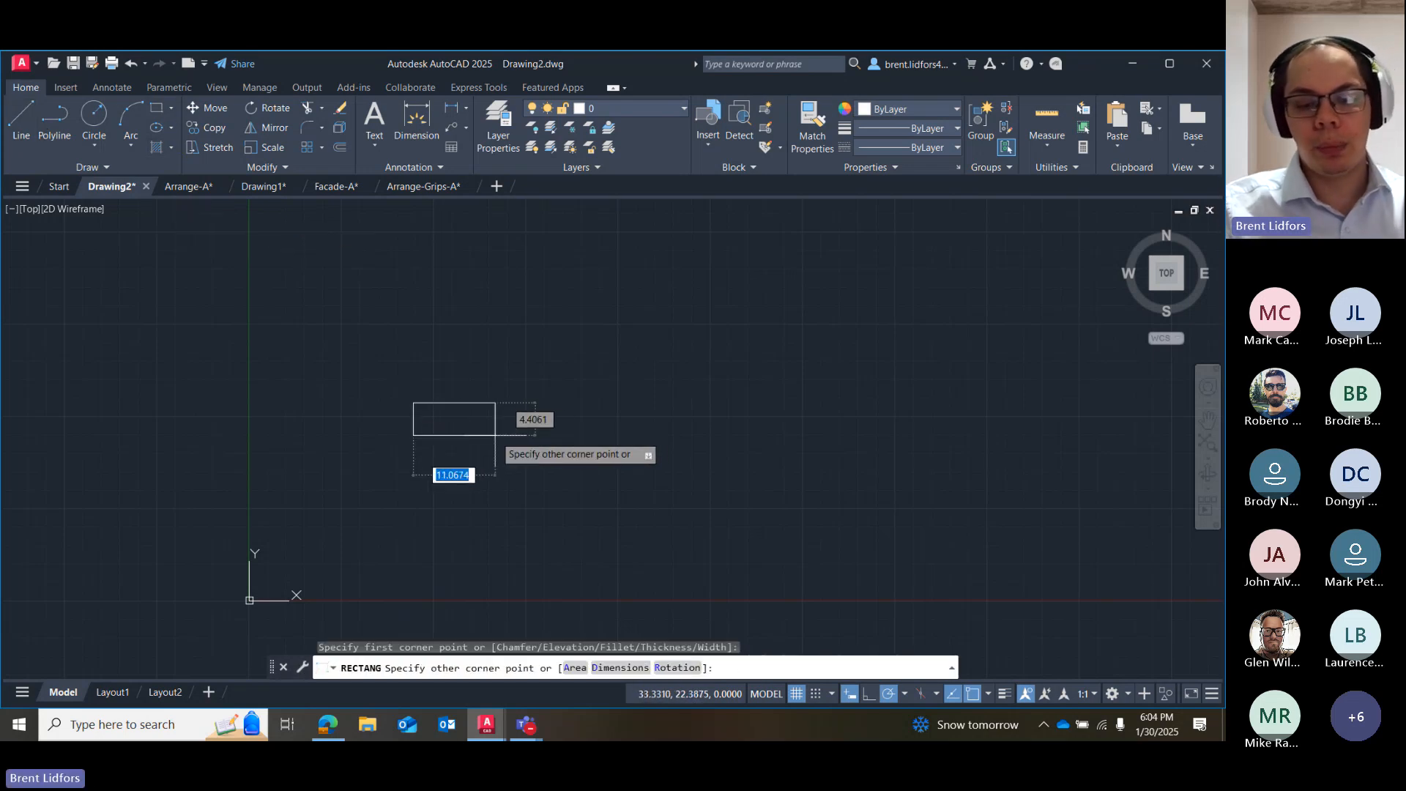
text(2)
key(Tab)
key(Return)
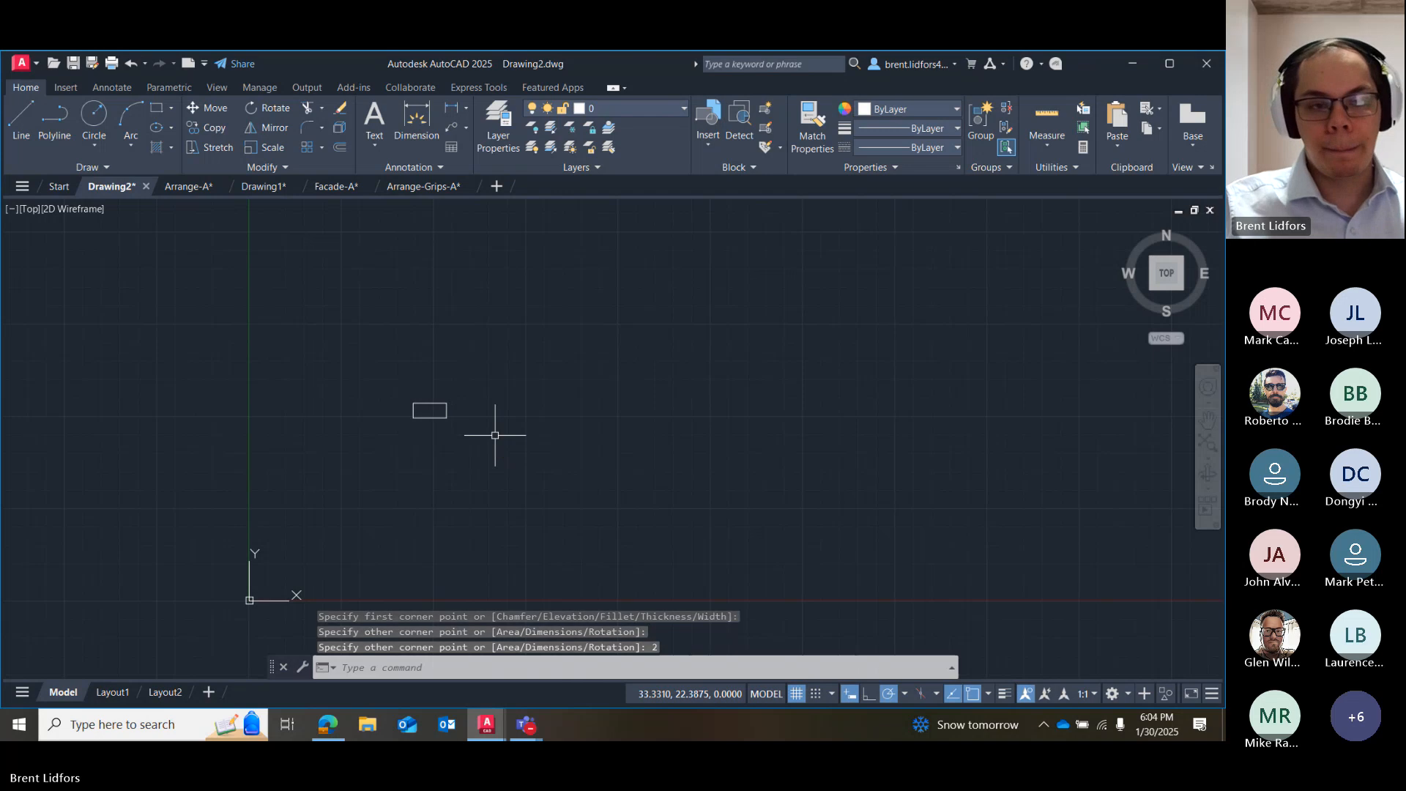
scroll(469, 394, up, 2)
Draw two circles with a radius of 1 unit, one on each side of the rectangle.
click(95, 119)
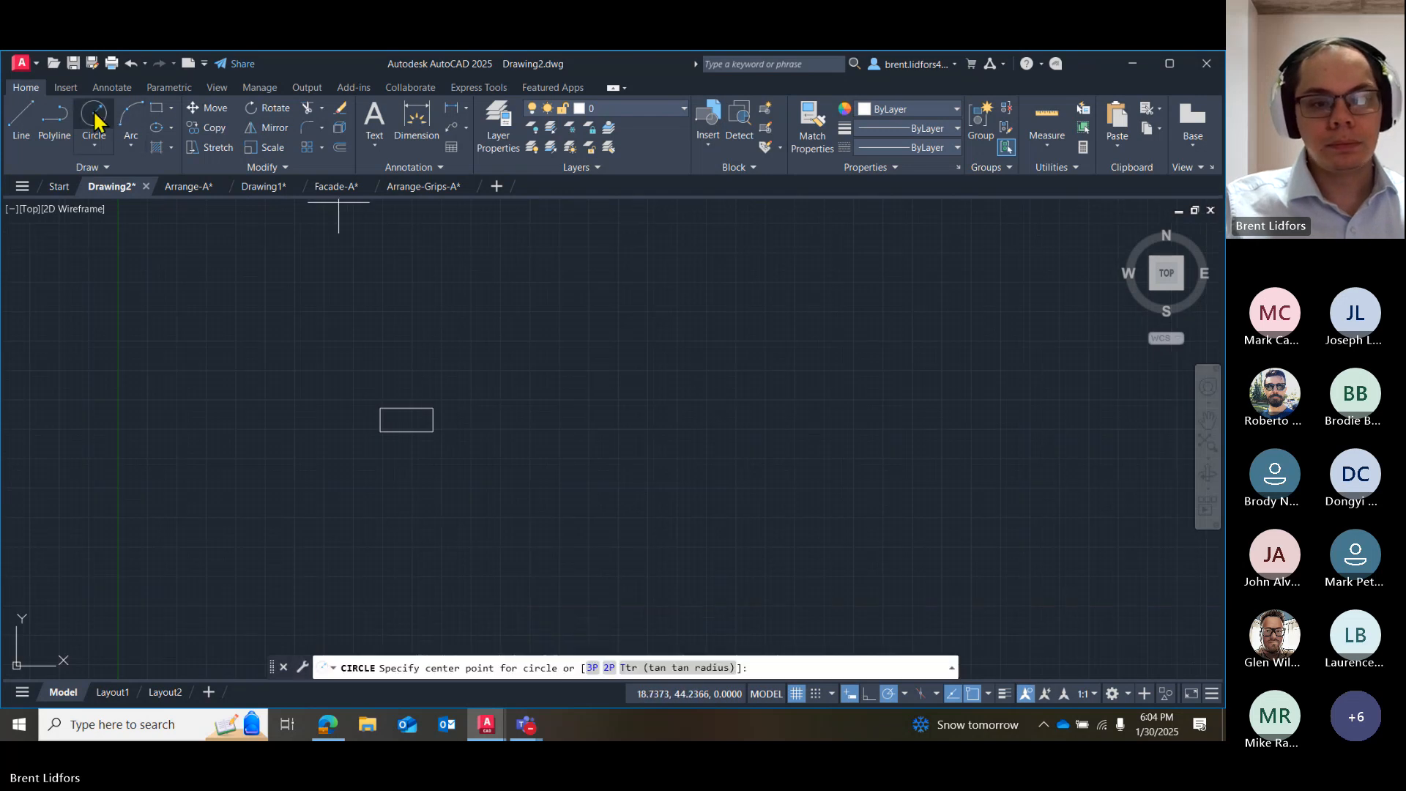
click(294, 415)
text(1)
key(Return)
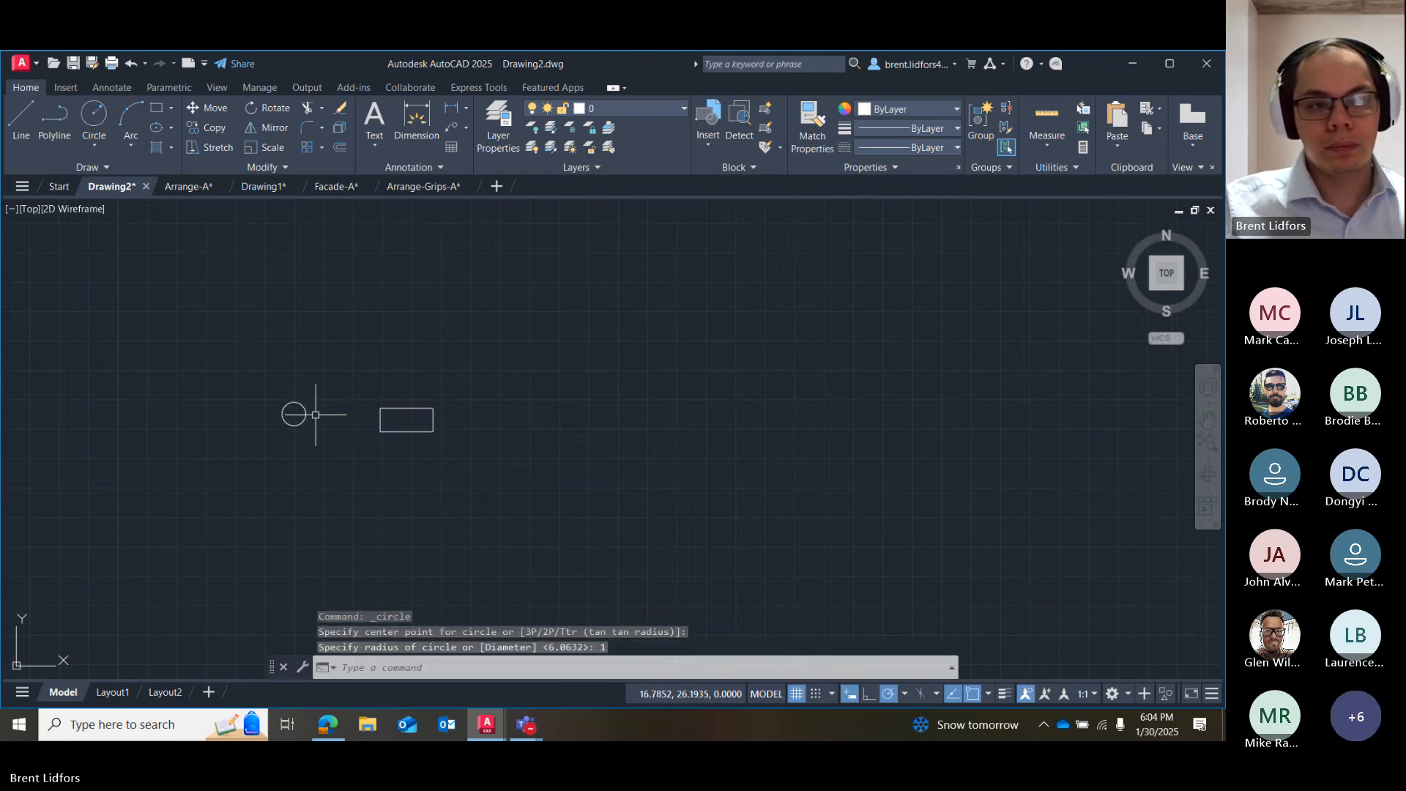
click(94, 117)
click(516, 423)
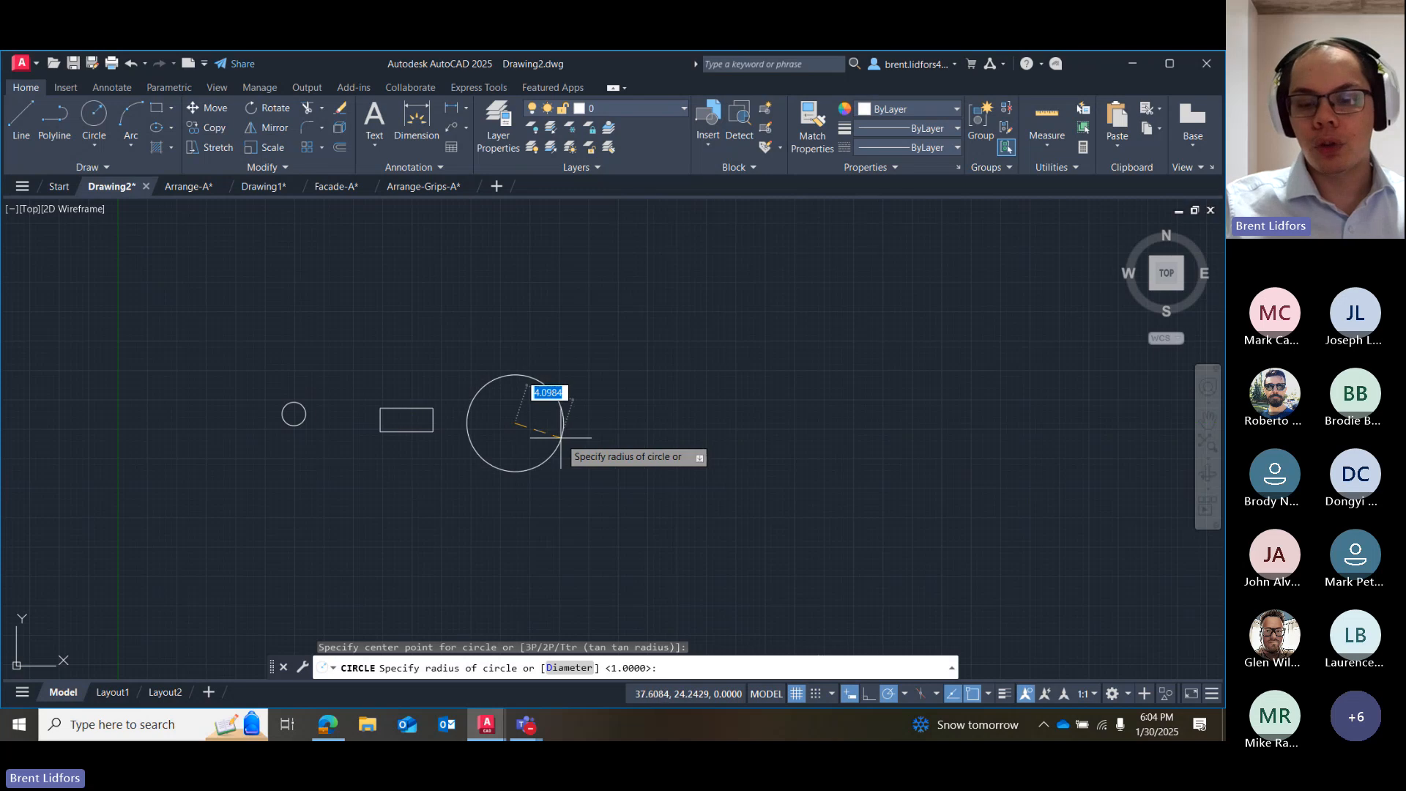
text(1)
key(Return)
Draw a vertical line 2 units long inside the rectangle, starting 1 unit in from its lower-left corner.
click(21, 115)
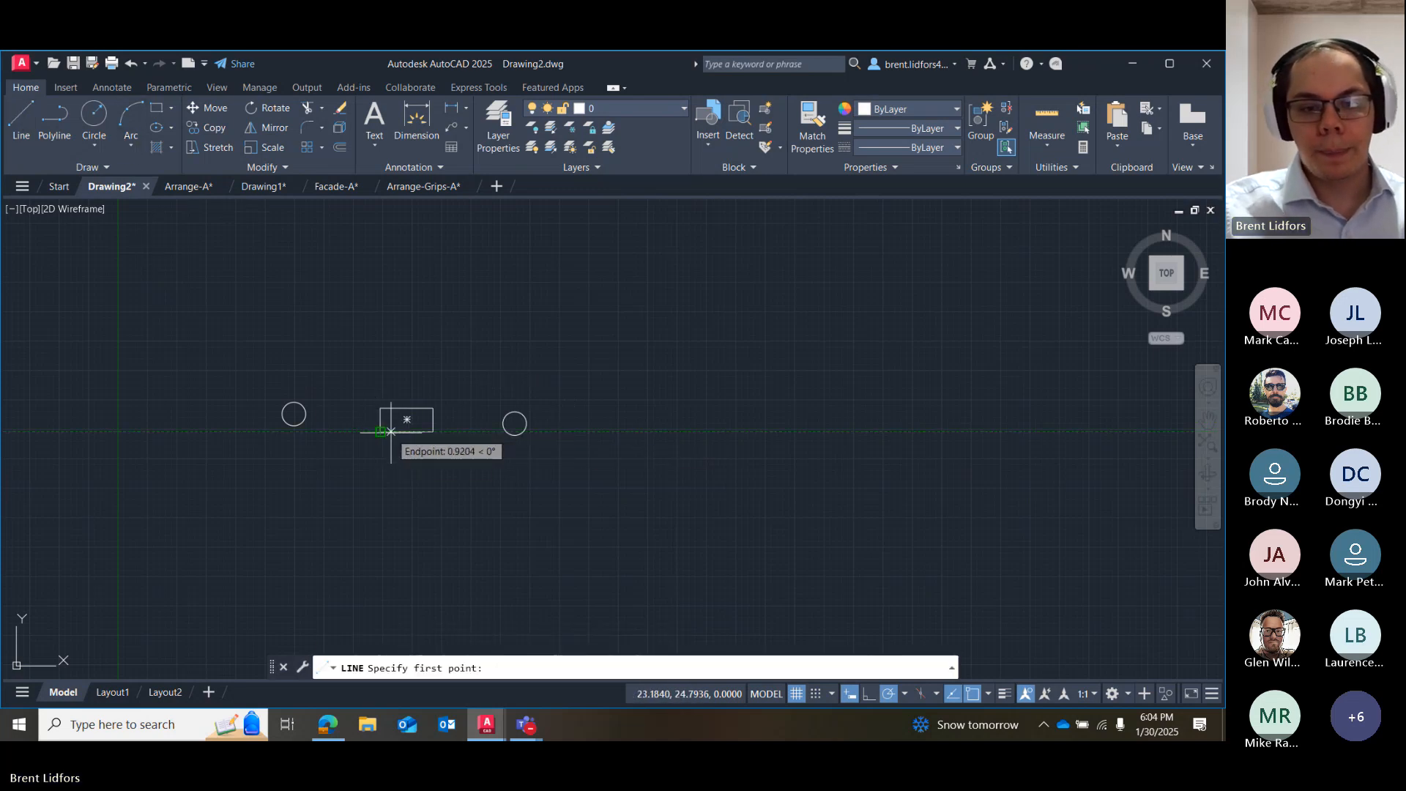
text(1)
key(Return)
text(2)
key(Return)
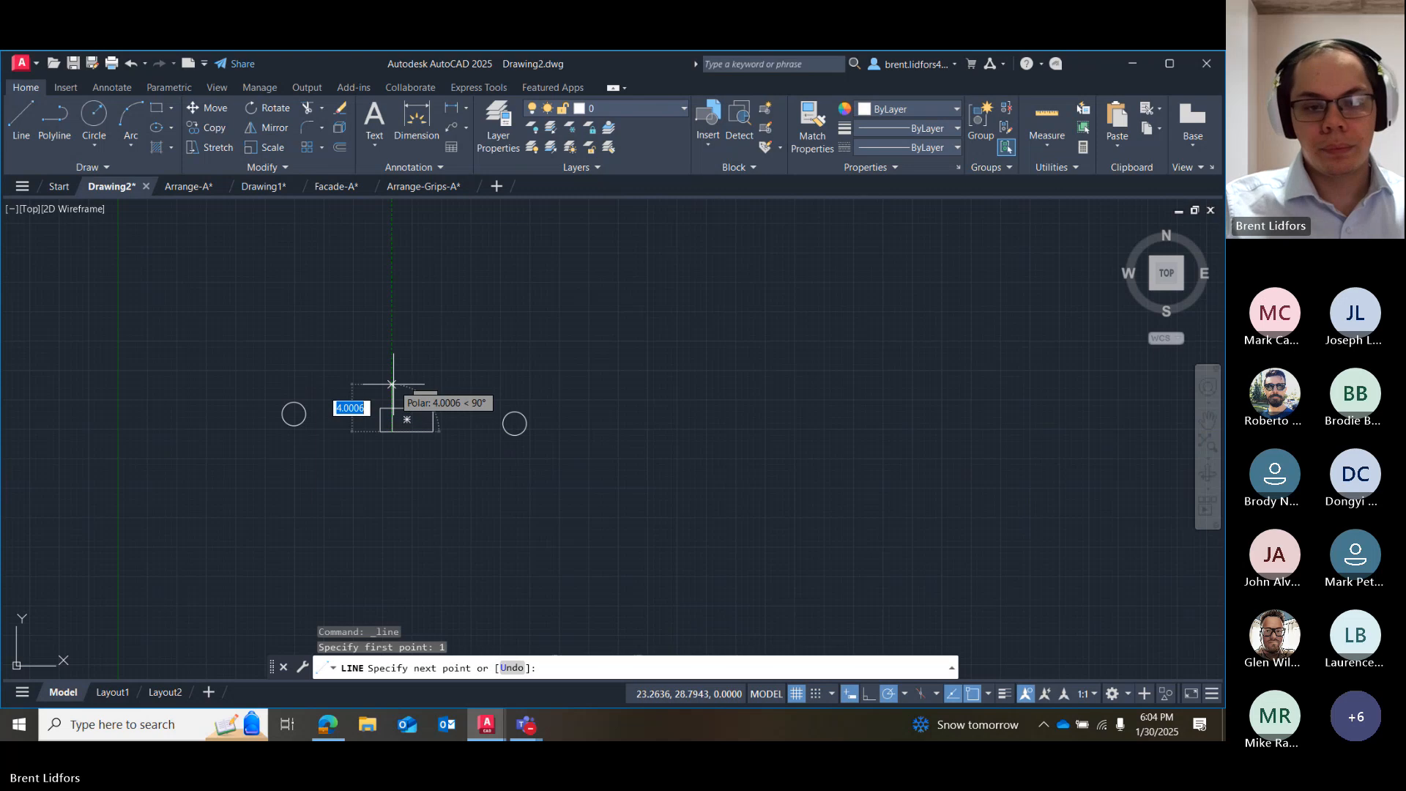
key(Escape)
Draw a second vertical line 2 units long inside the rectangle, starting 1 unit in from its lower-right corner.
click(22, 115)
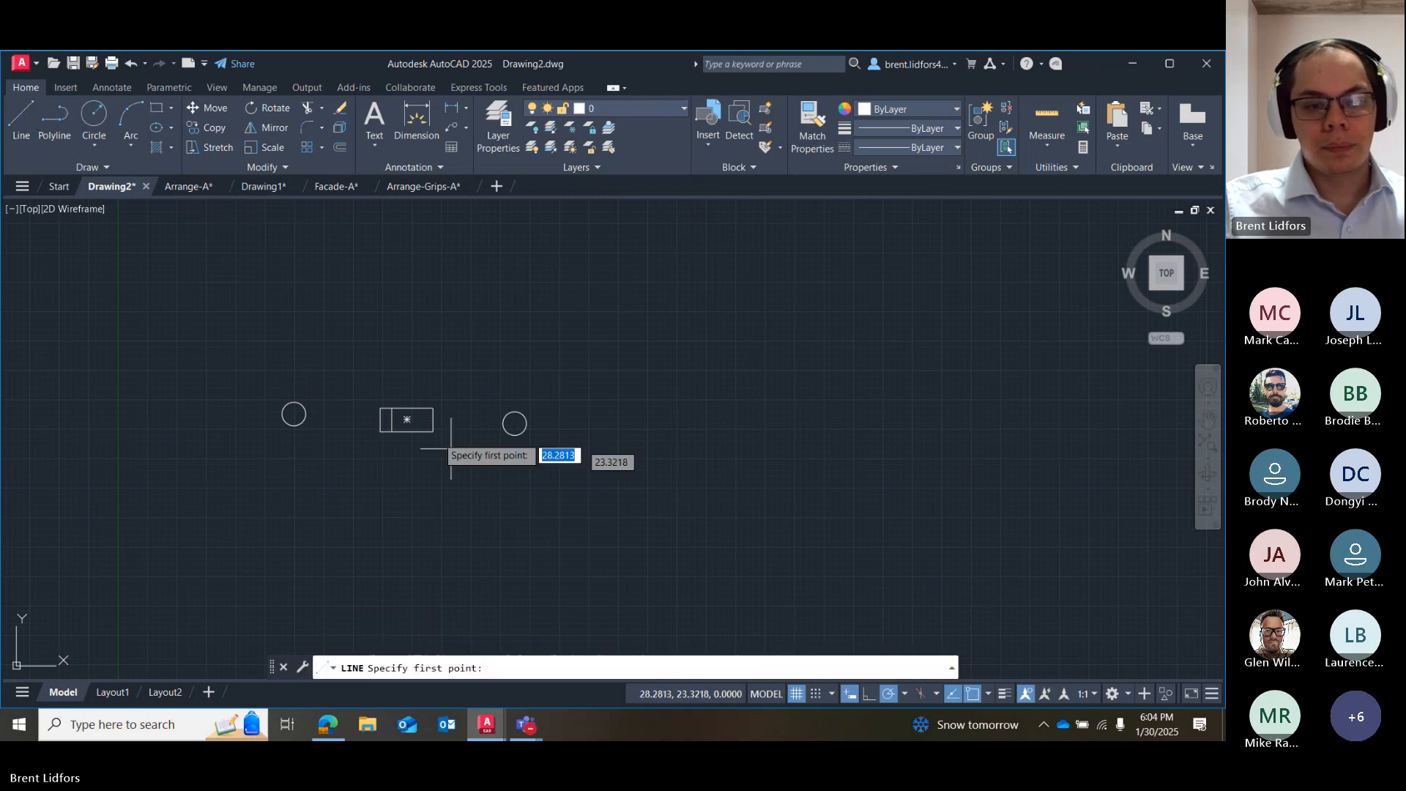
text(1)
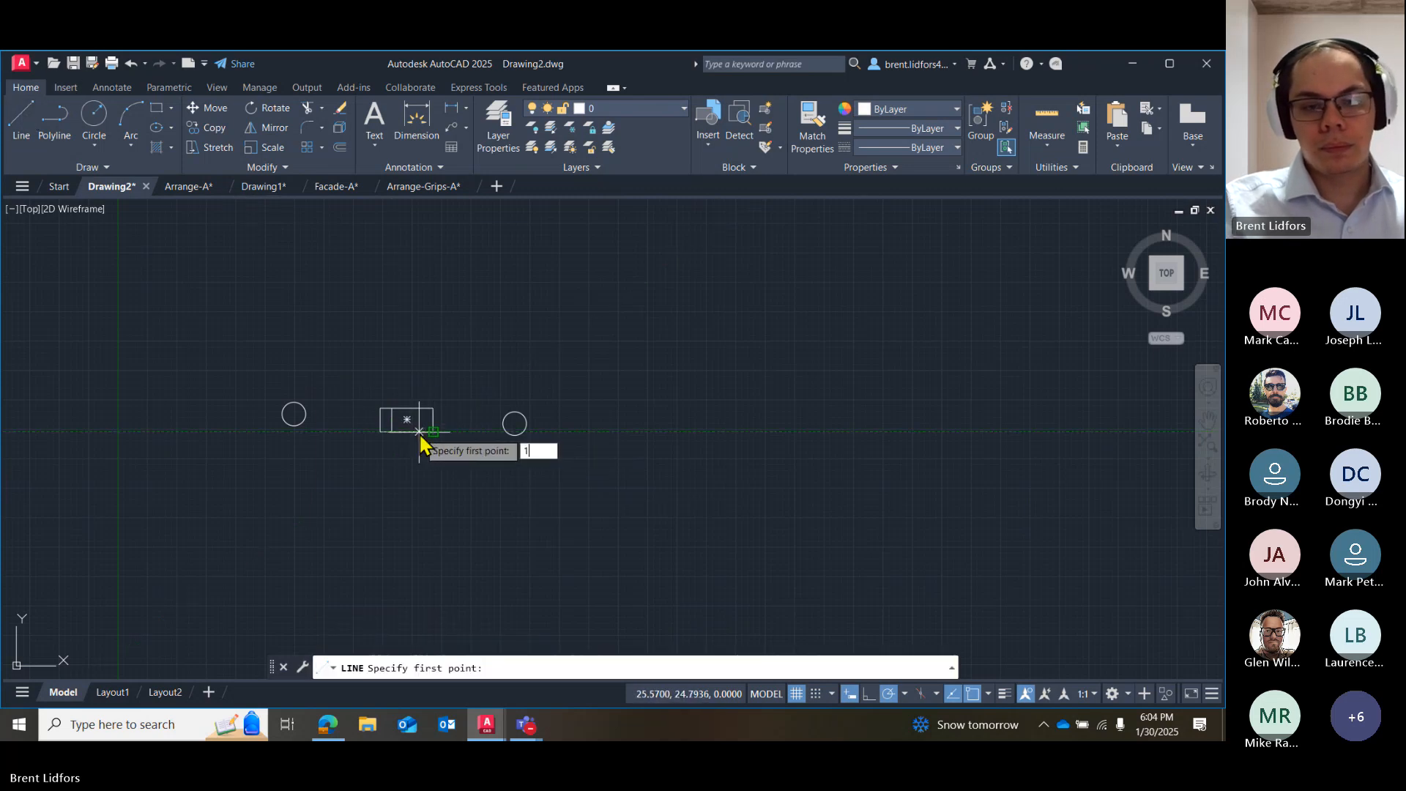
key(Return)
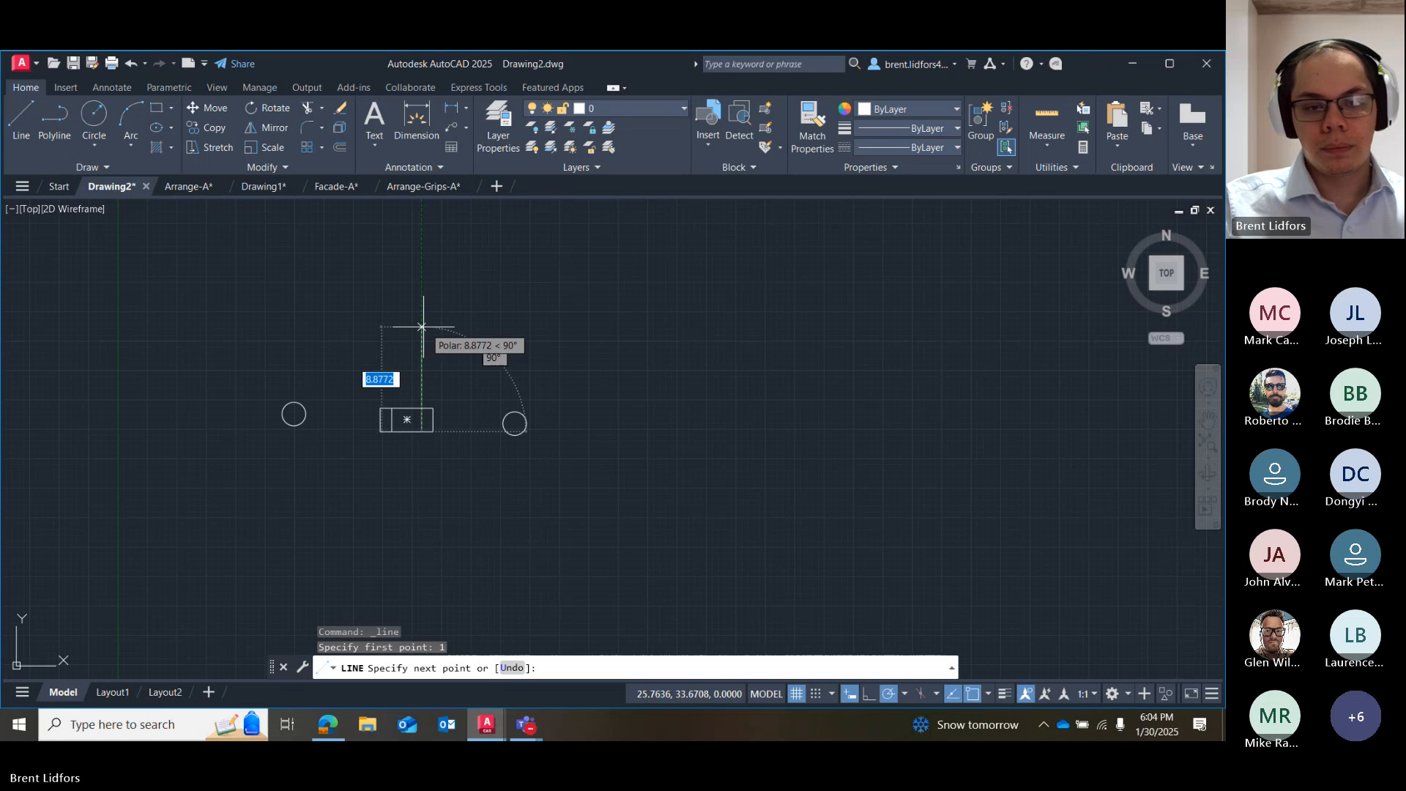
text(2)
key(Return)
key(Escape)
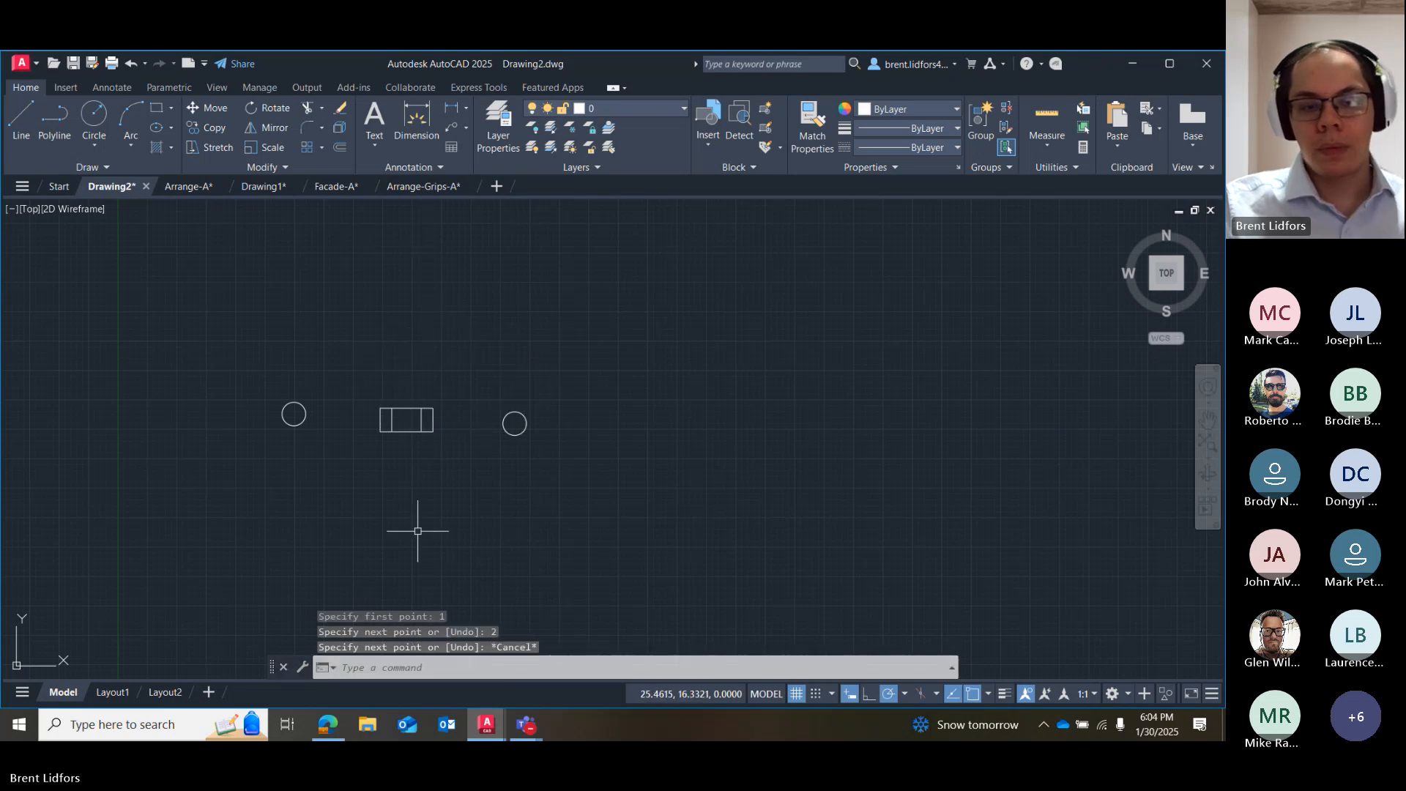
scroll(213, 412, up, 4)
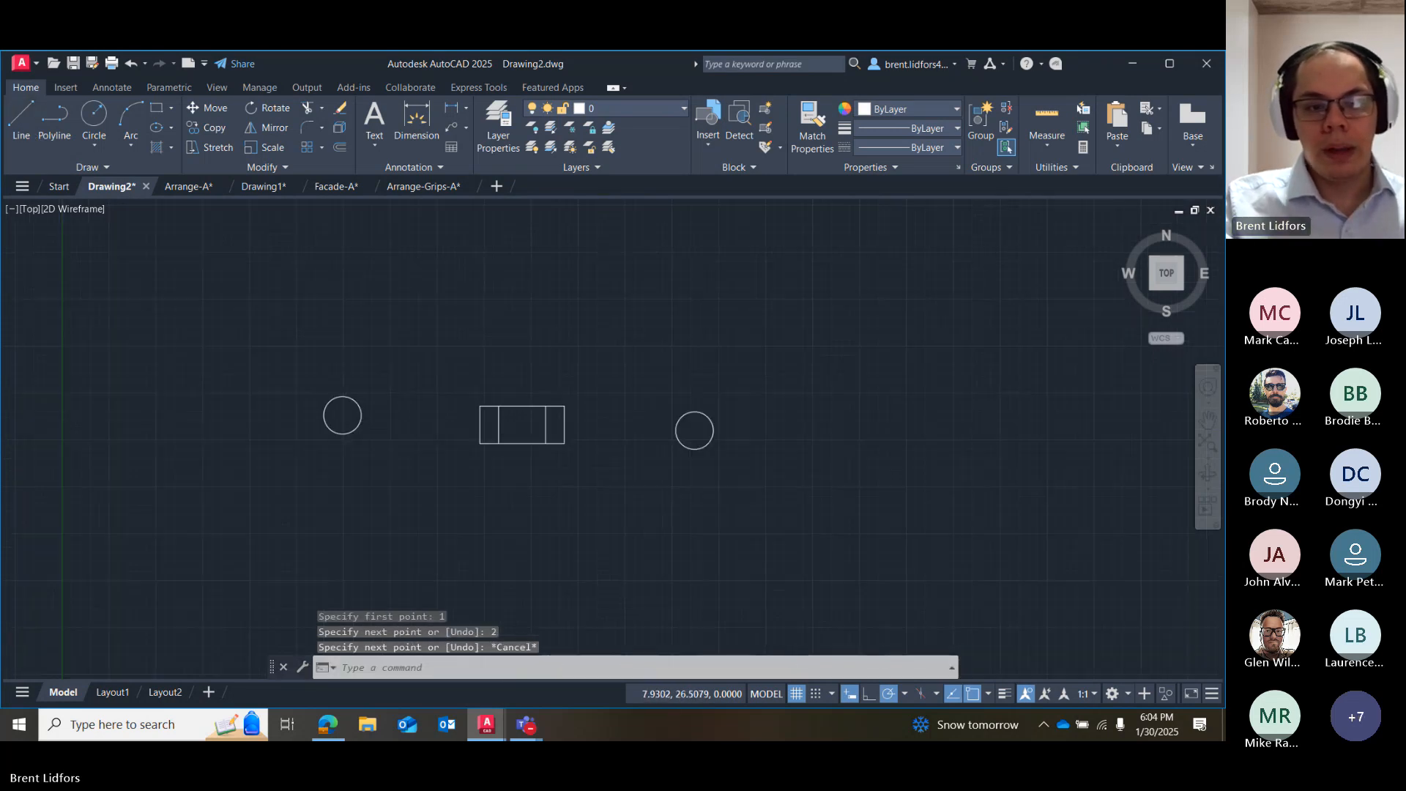
click(422, 444)
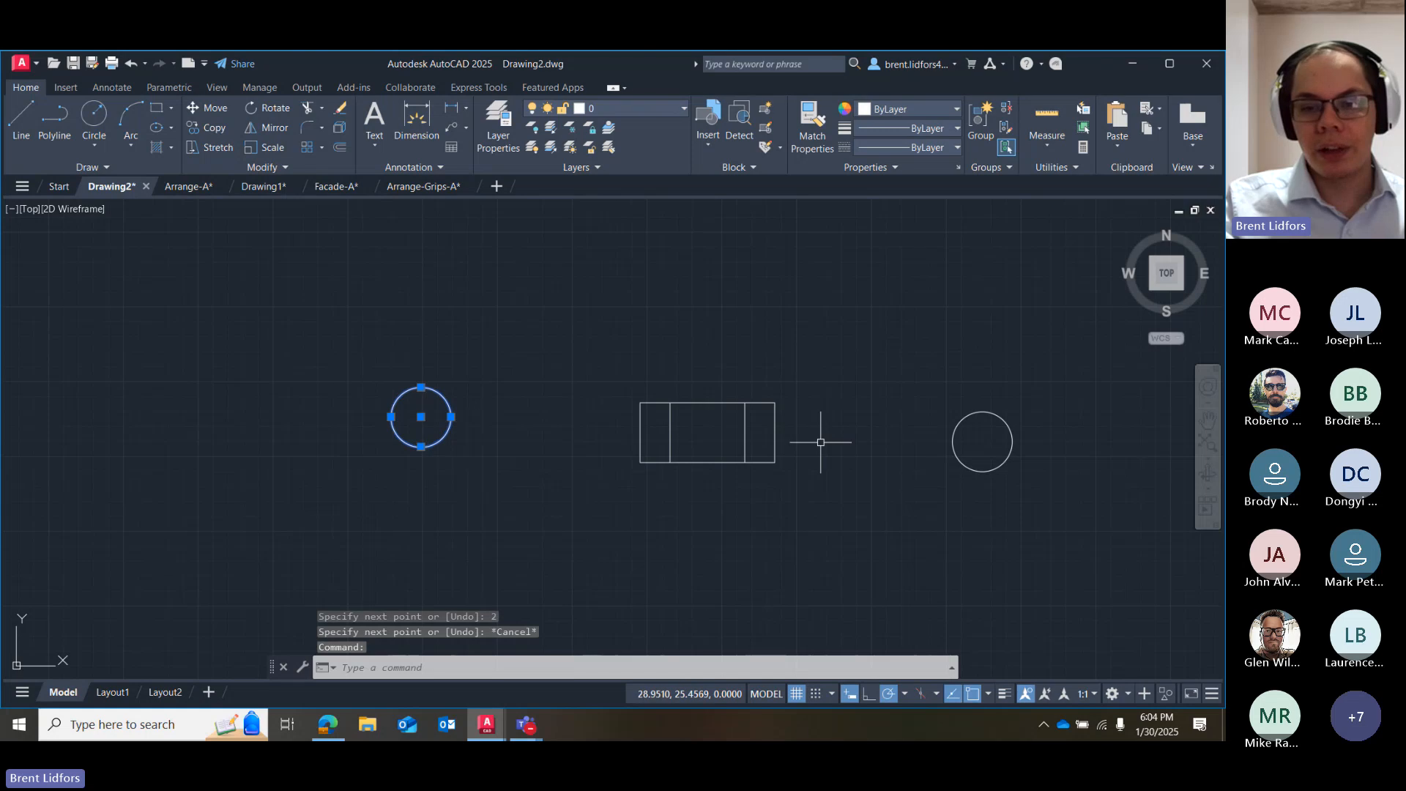
key(Escape)
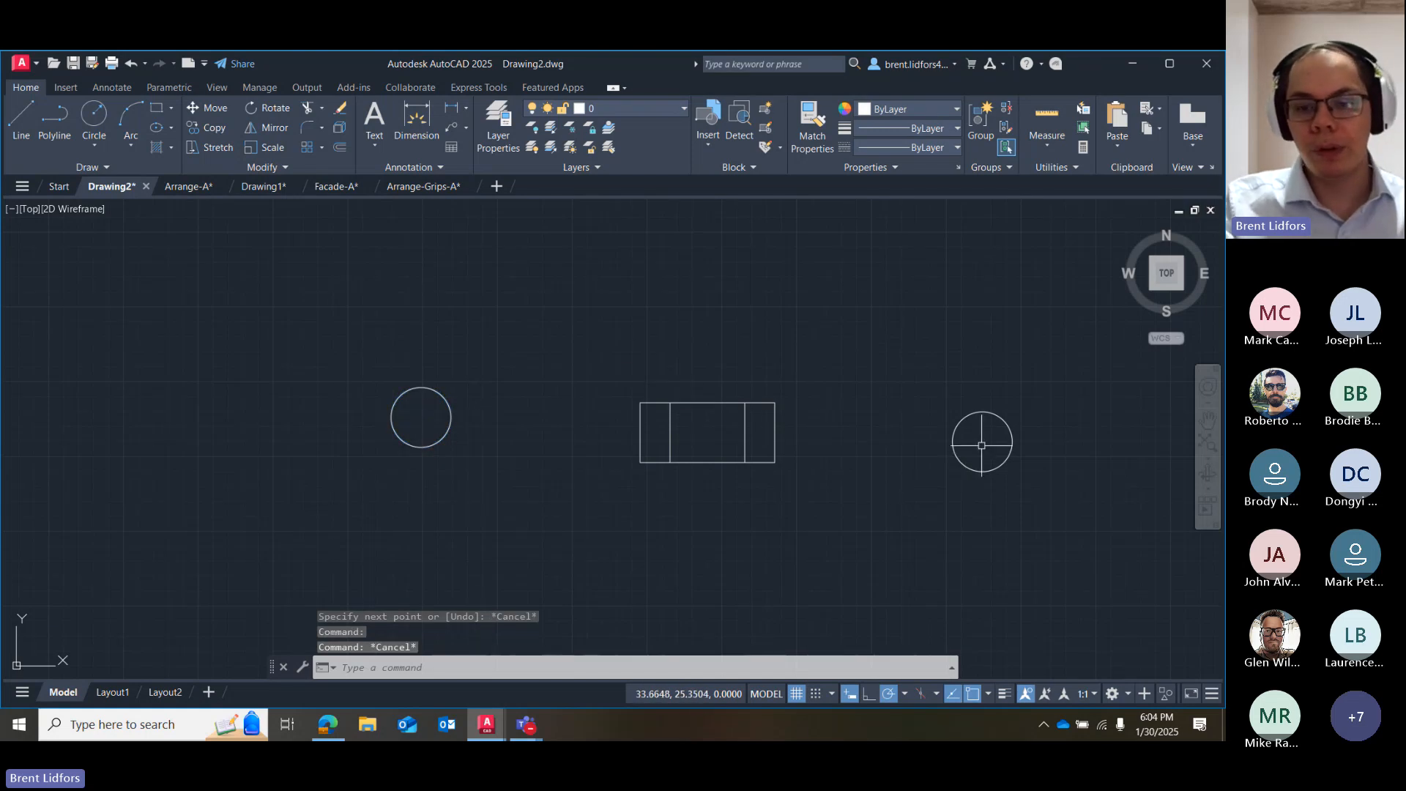
Move the right circle by its center to a point 8 units directly right of the left circle's center.
click(960, 438)
click(952, 436)
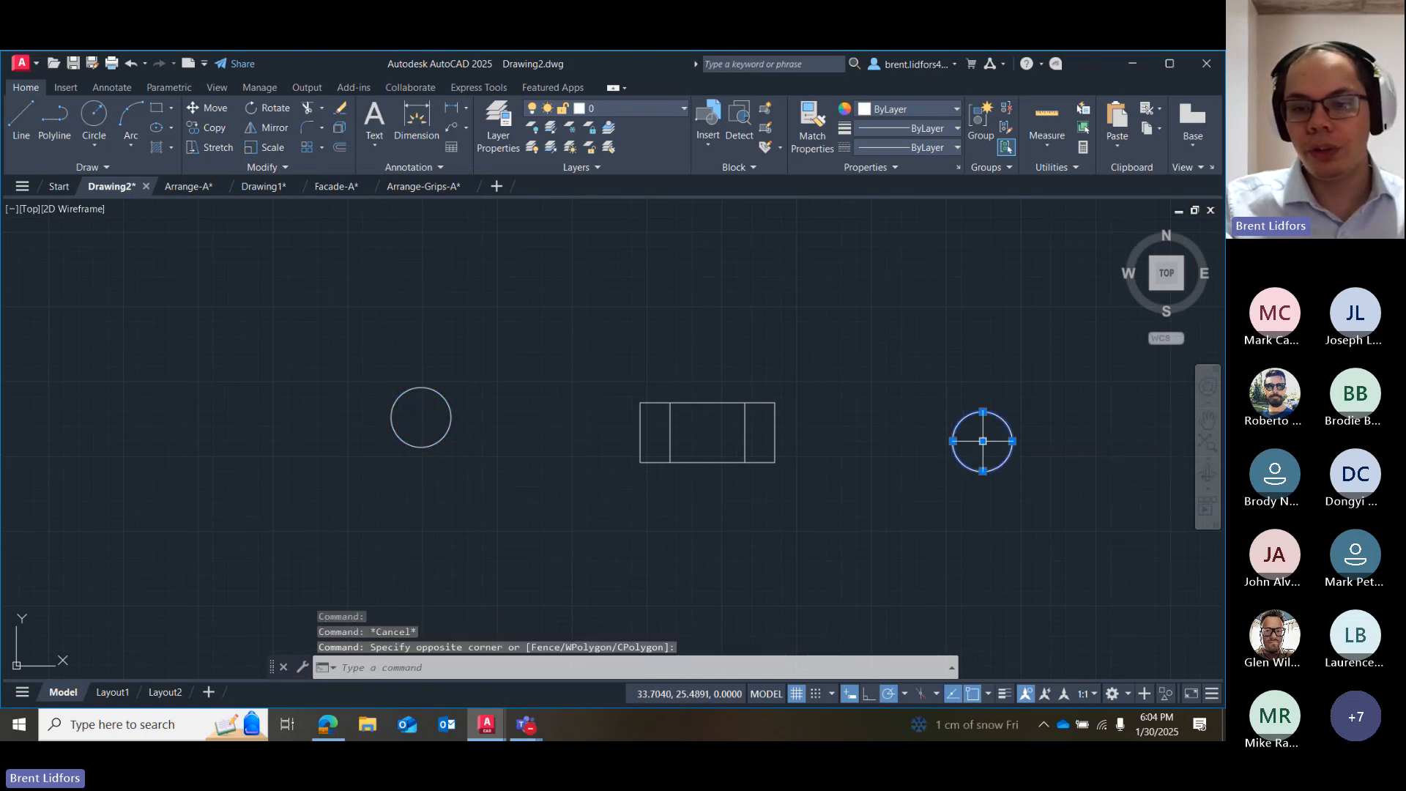
click(983, 442)
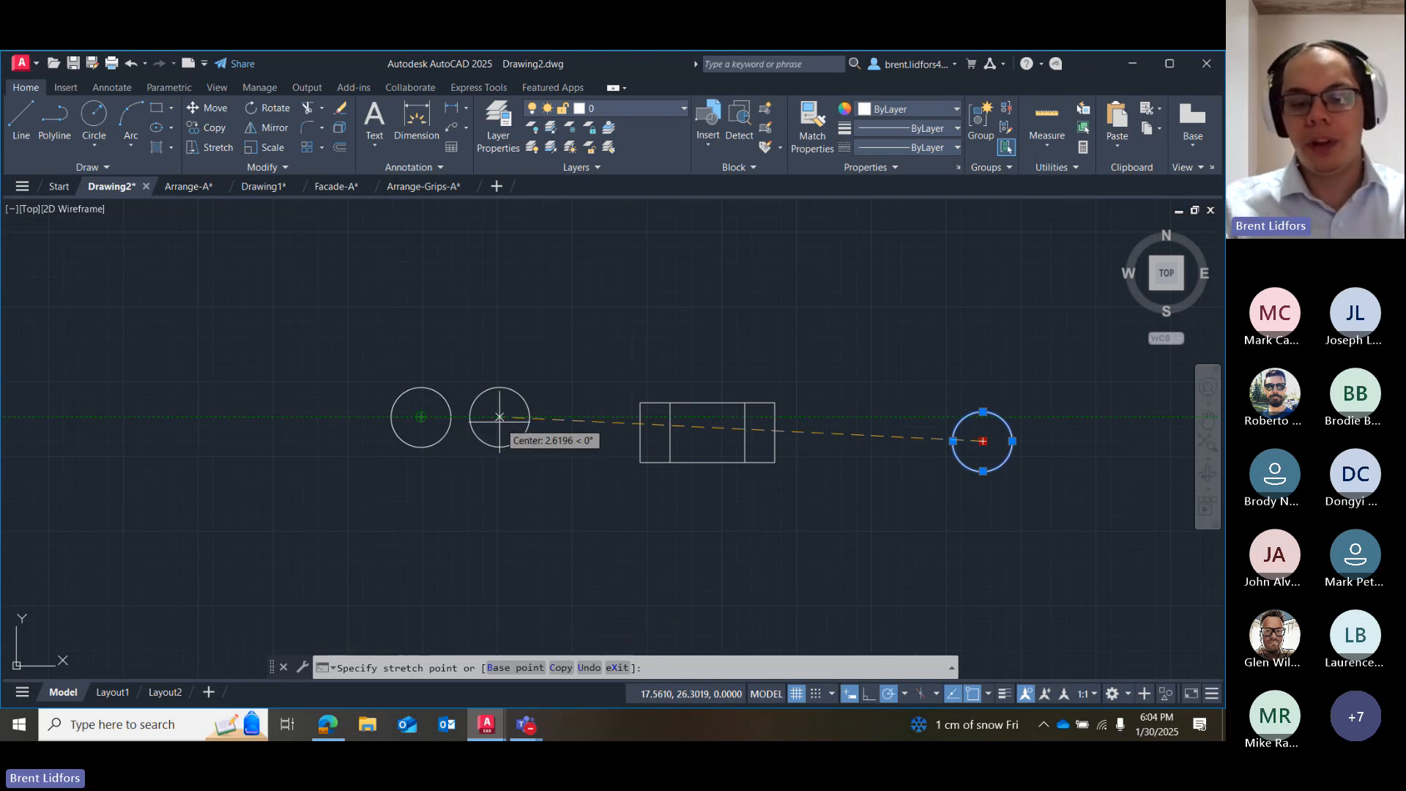
text(8)
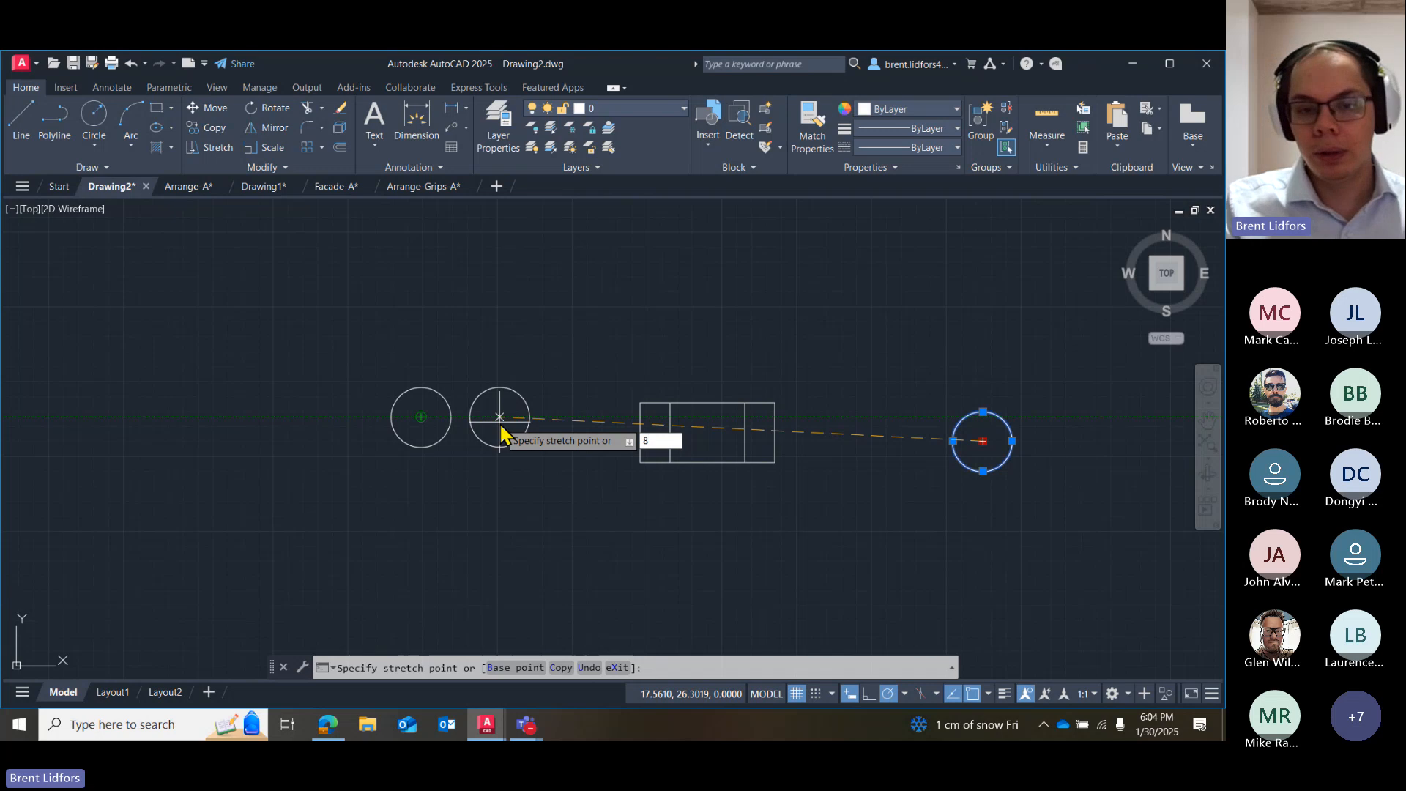
key(Return)
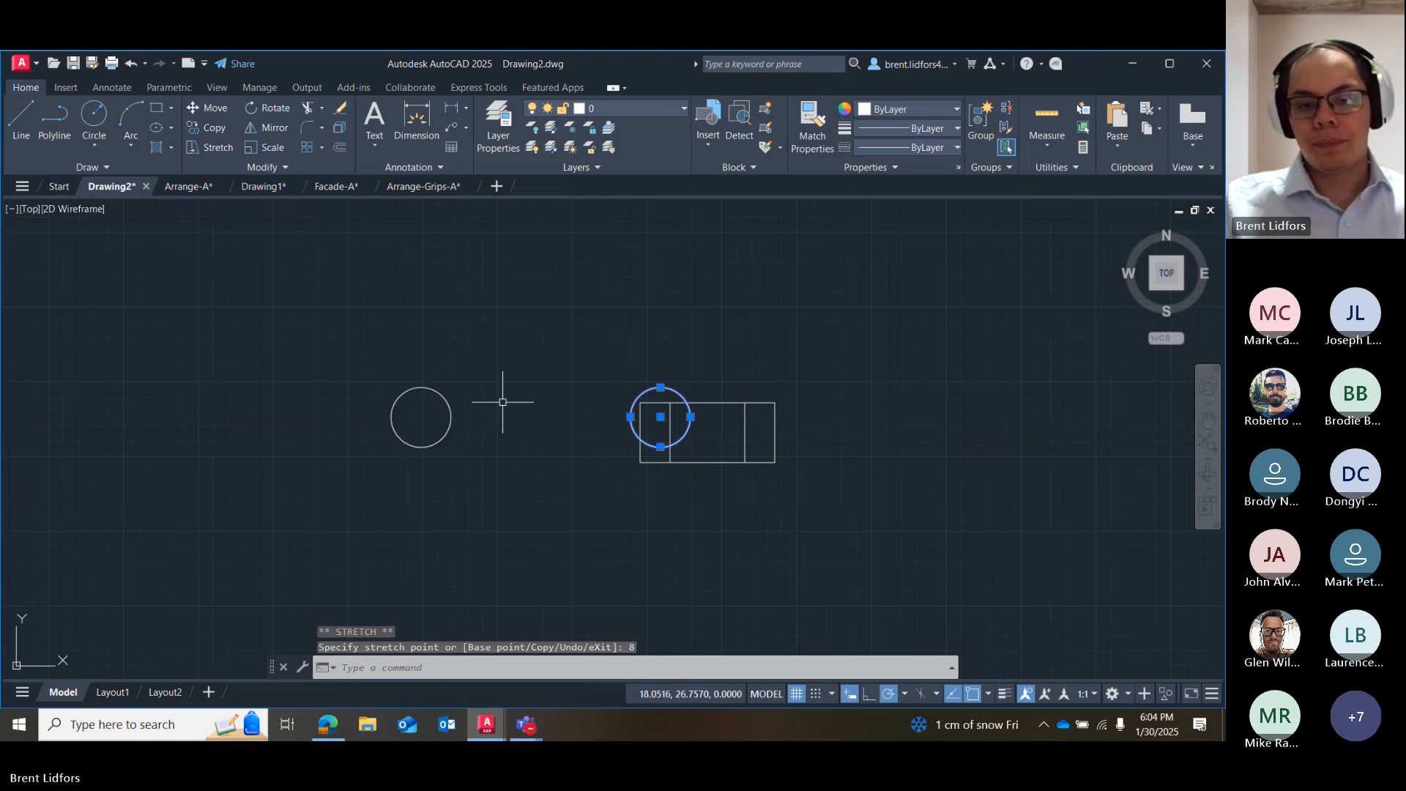
key(Escape)
Move the rectangle and its two inner lines by the rectangle's center to 4 units directly left of the right circle's center.
click(707, 399)
click(709, 399)
click(709, 399)
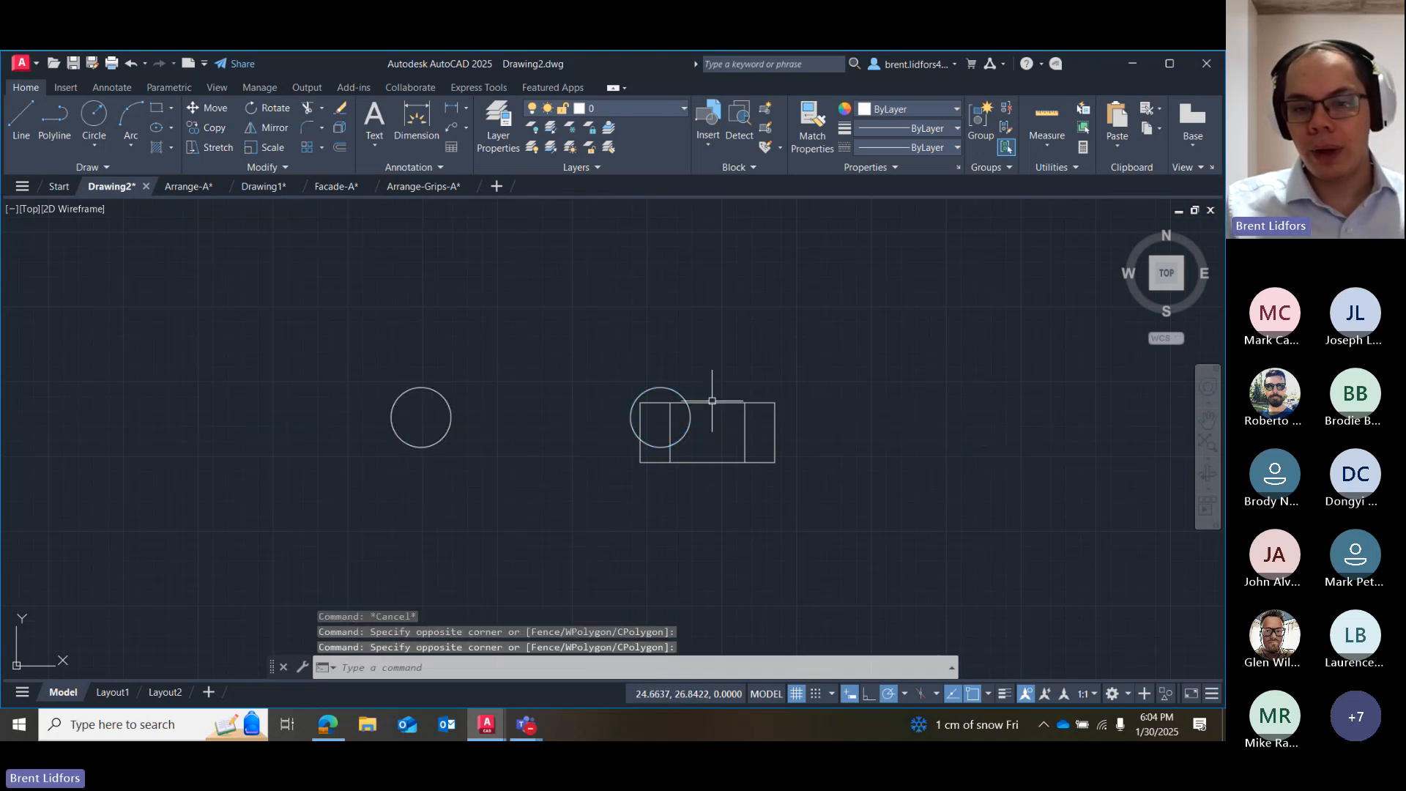
click(715, 403)
click(745, 420)
click(673, 458)
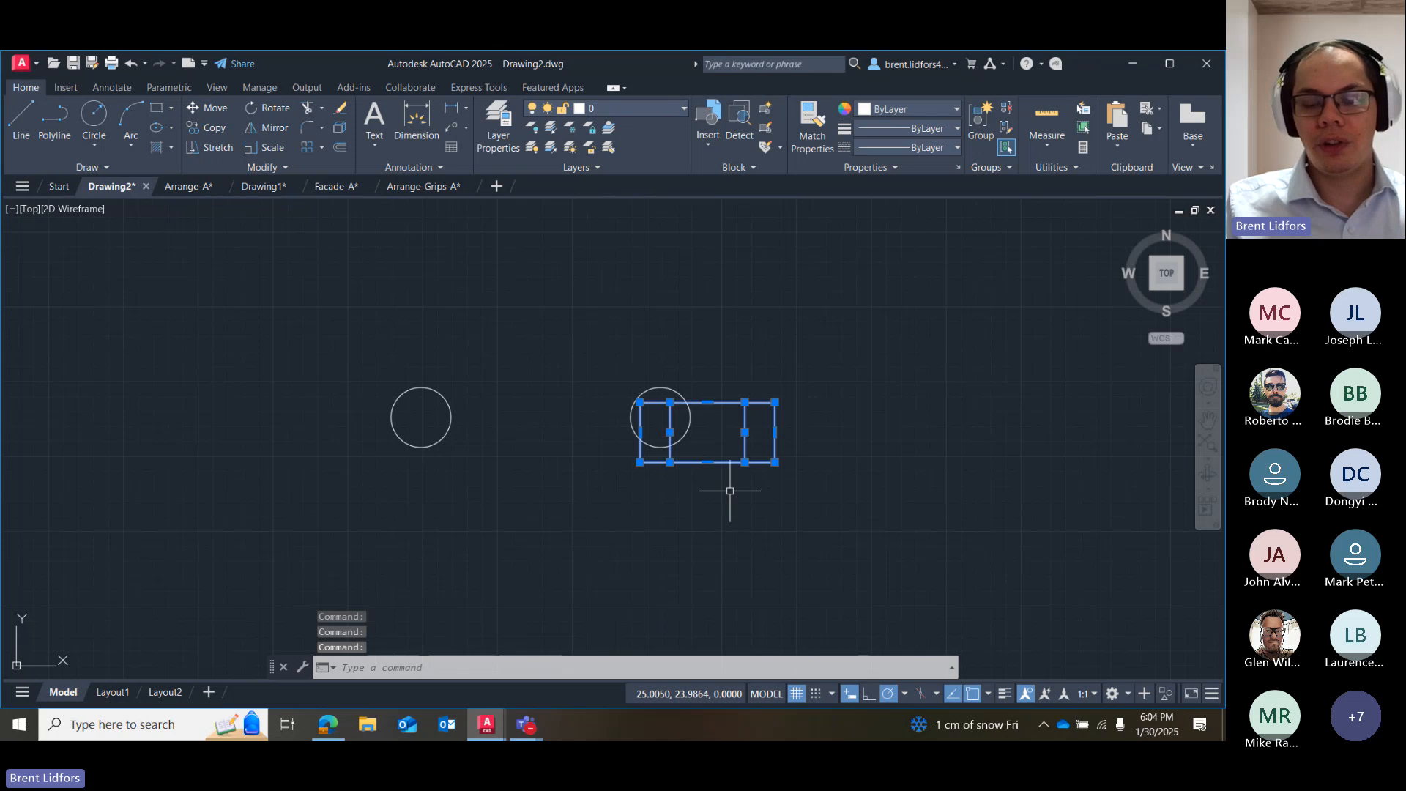
click(208, 108)
click(708, 432)
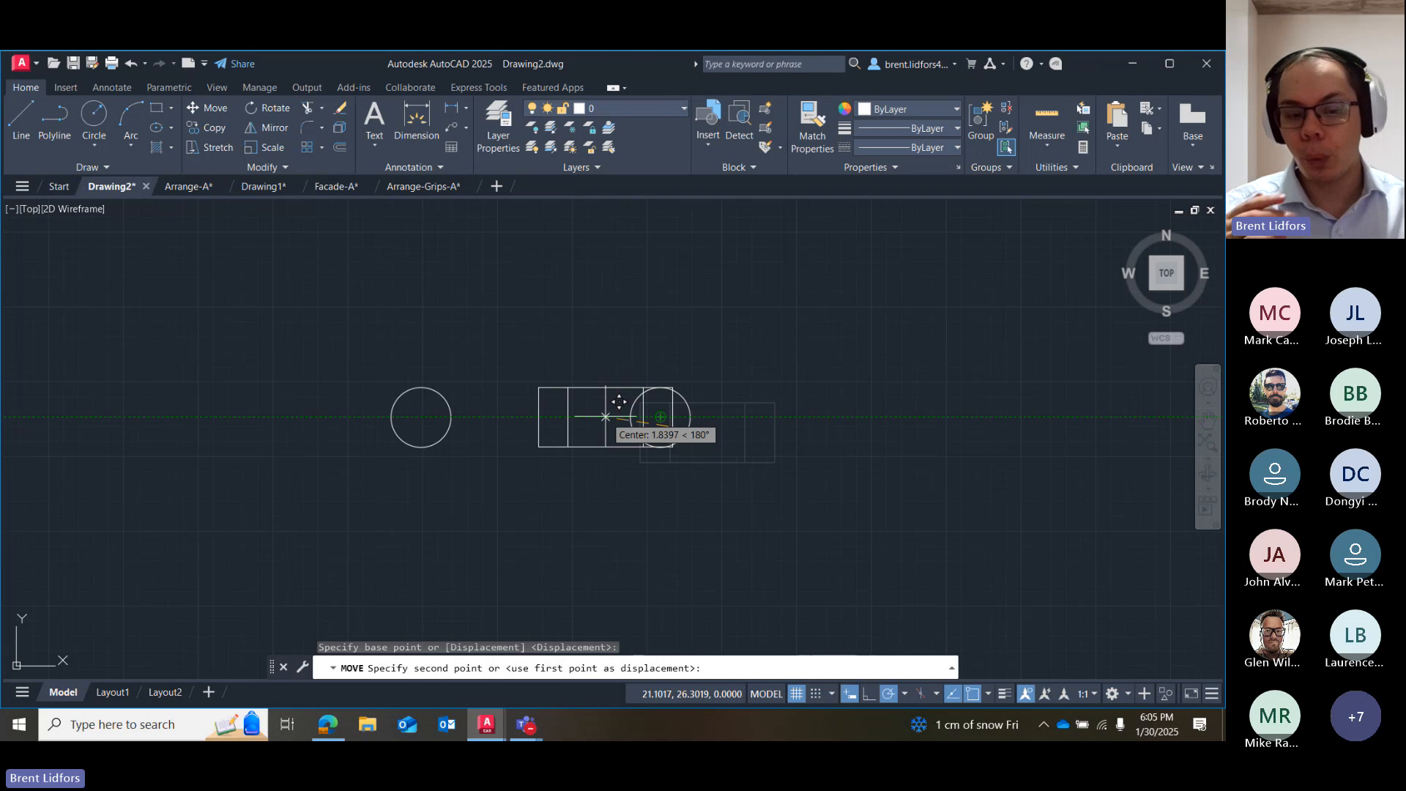
text(4)
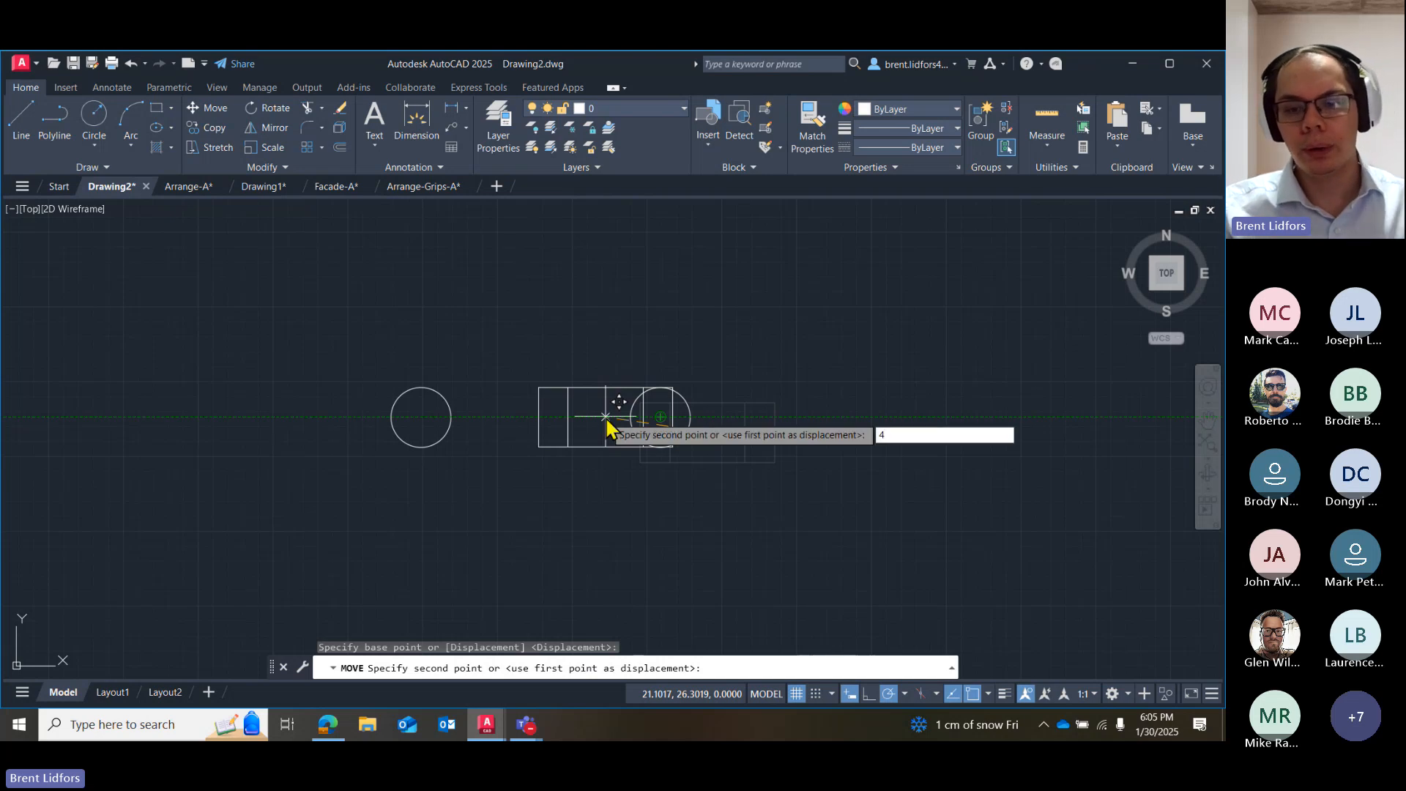
key(Return)
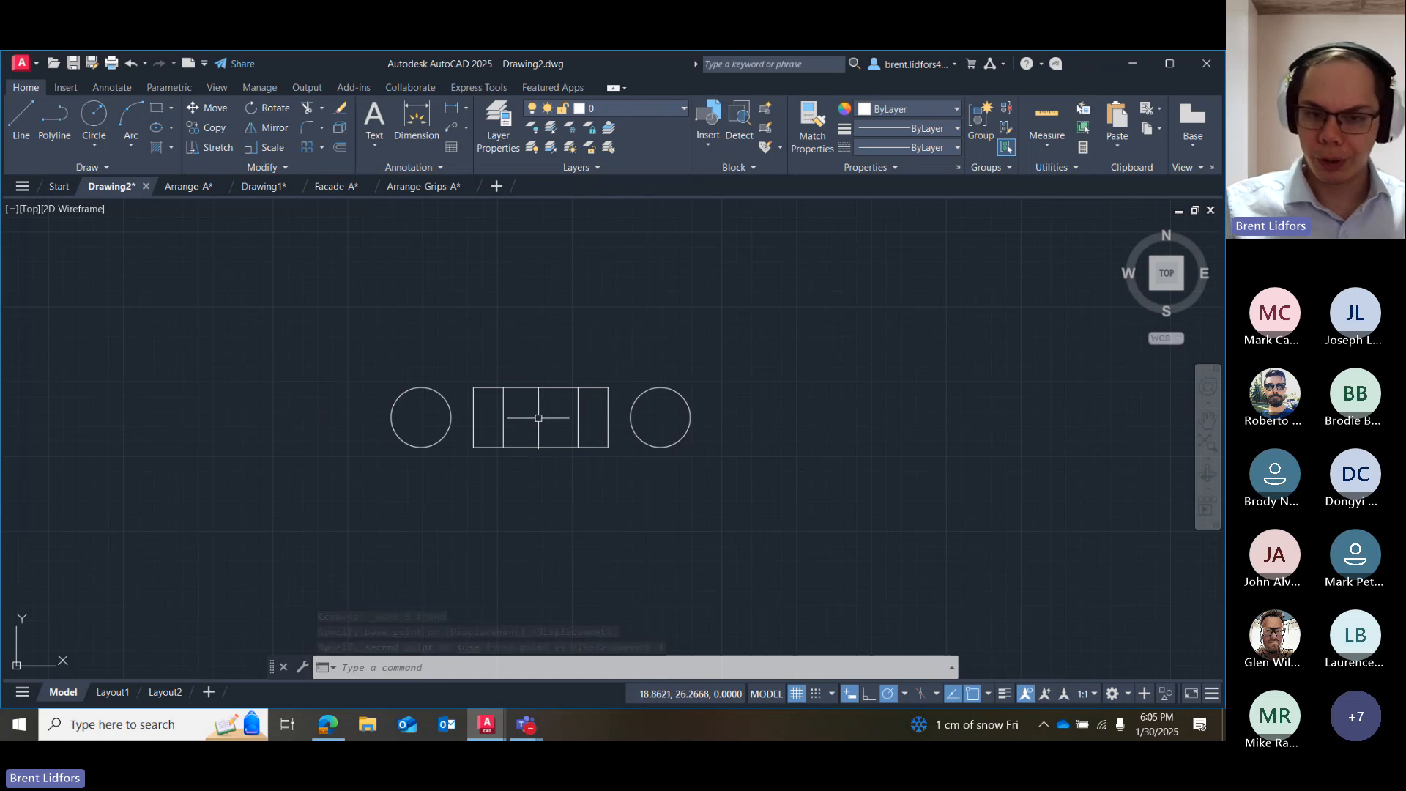
Draw two short horizontal lines connecting the rectangle's side midpoints to the facing edges of the two circles.
click(21, 117)
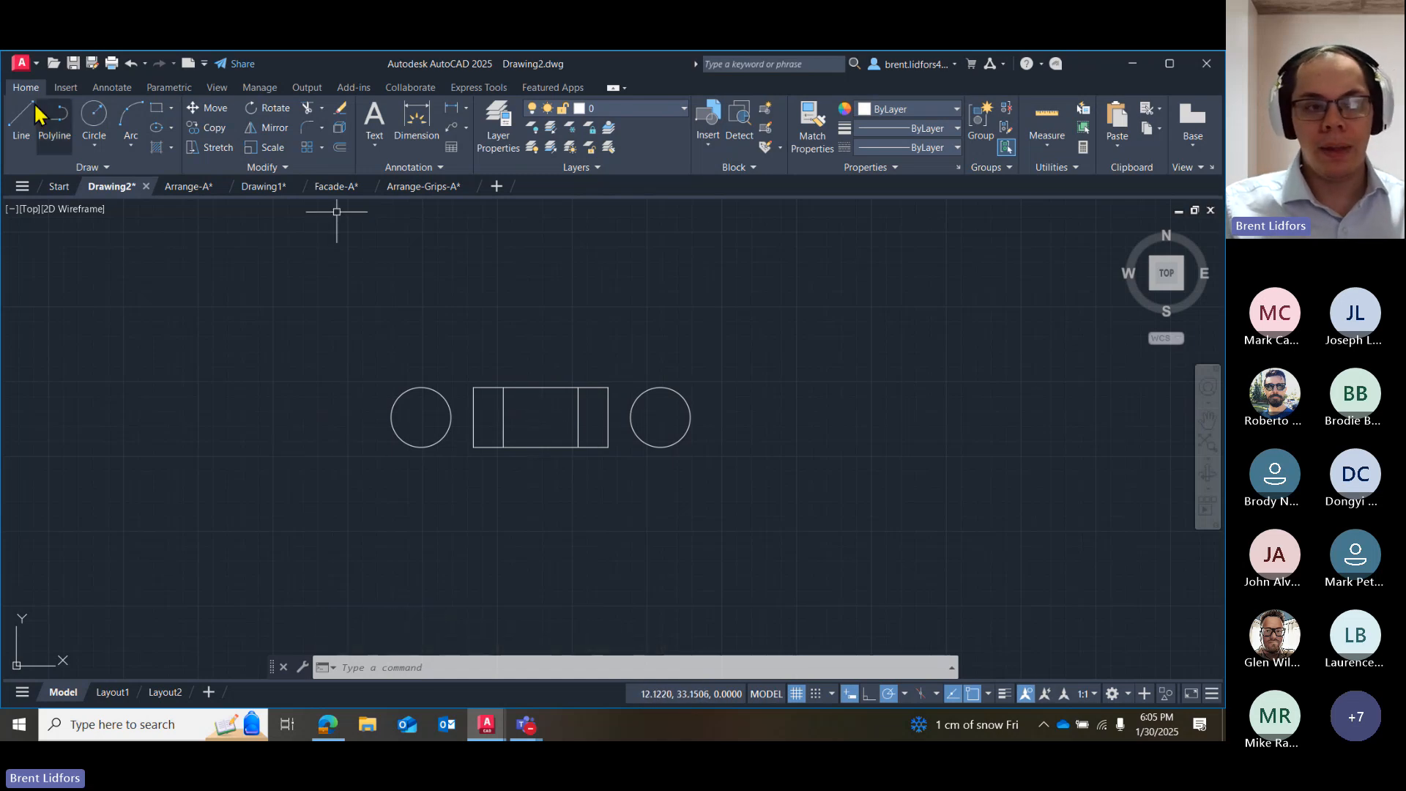
click(451, 418)
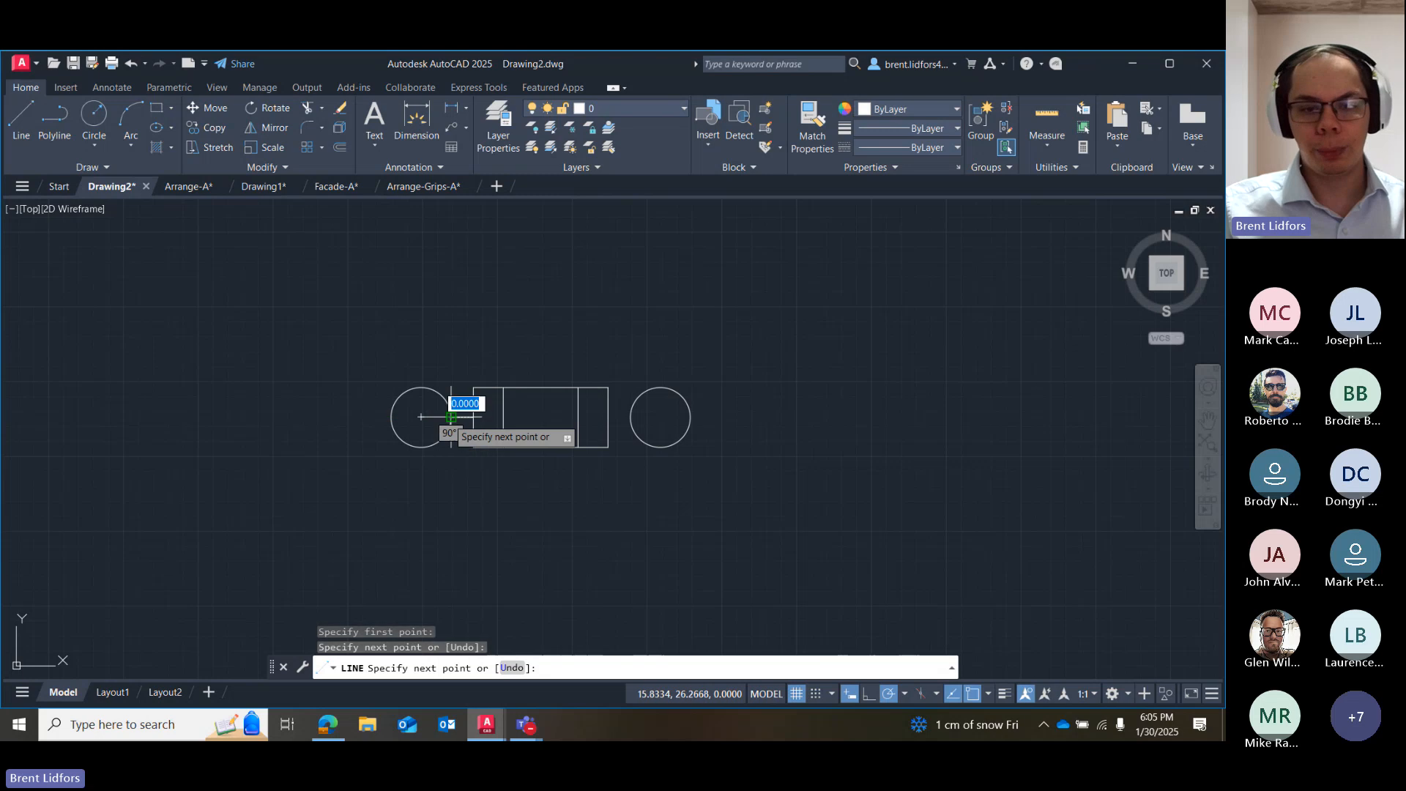
click(473, 418)
key(Escape)
click(21, 117)
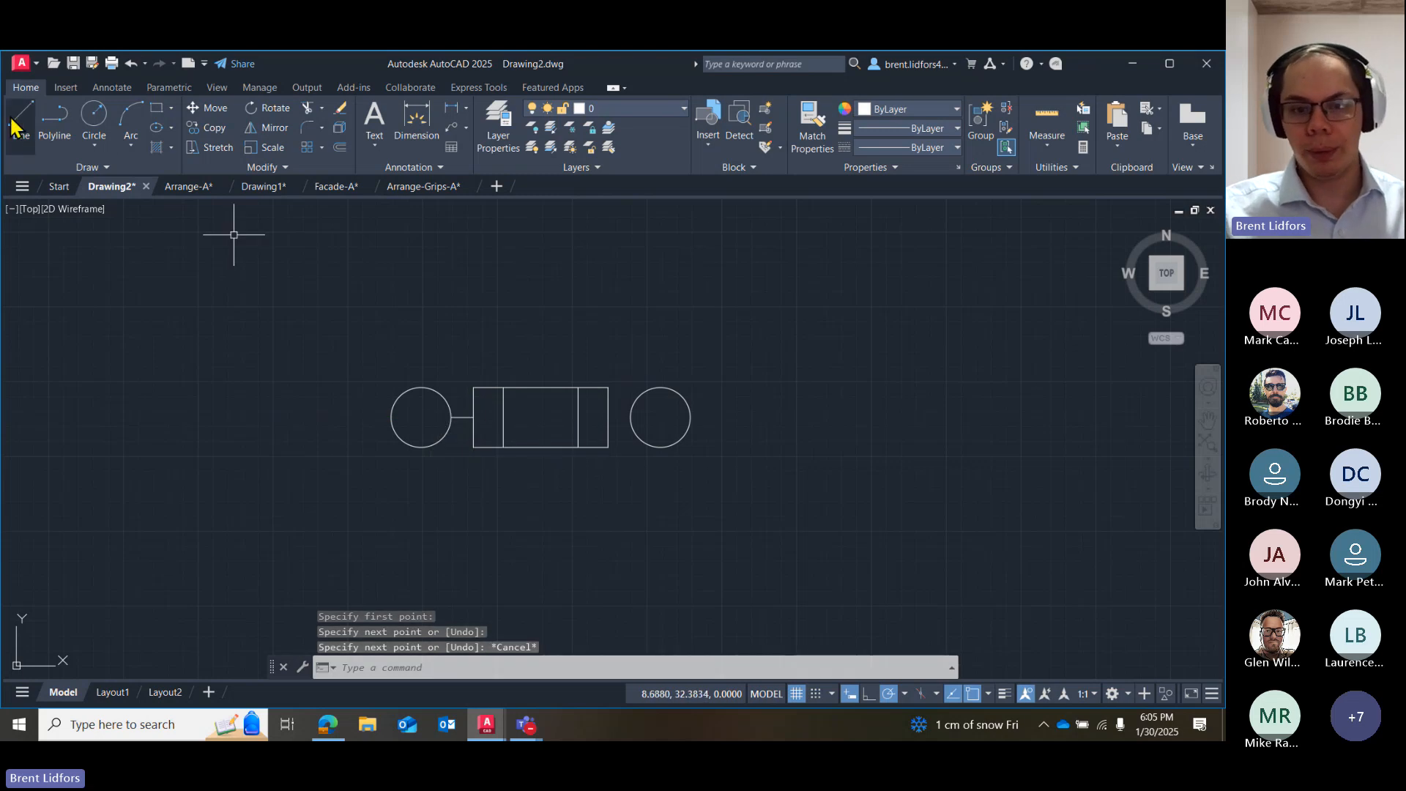
click(608, 417)
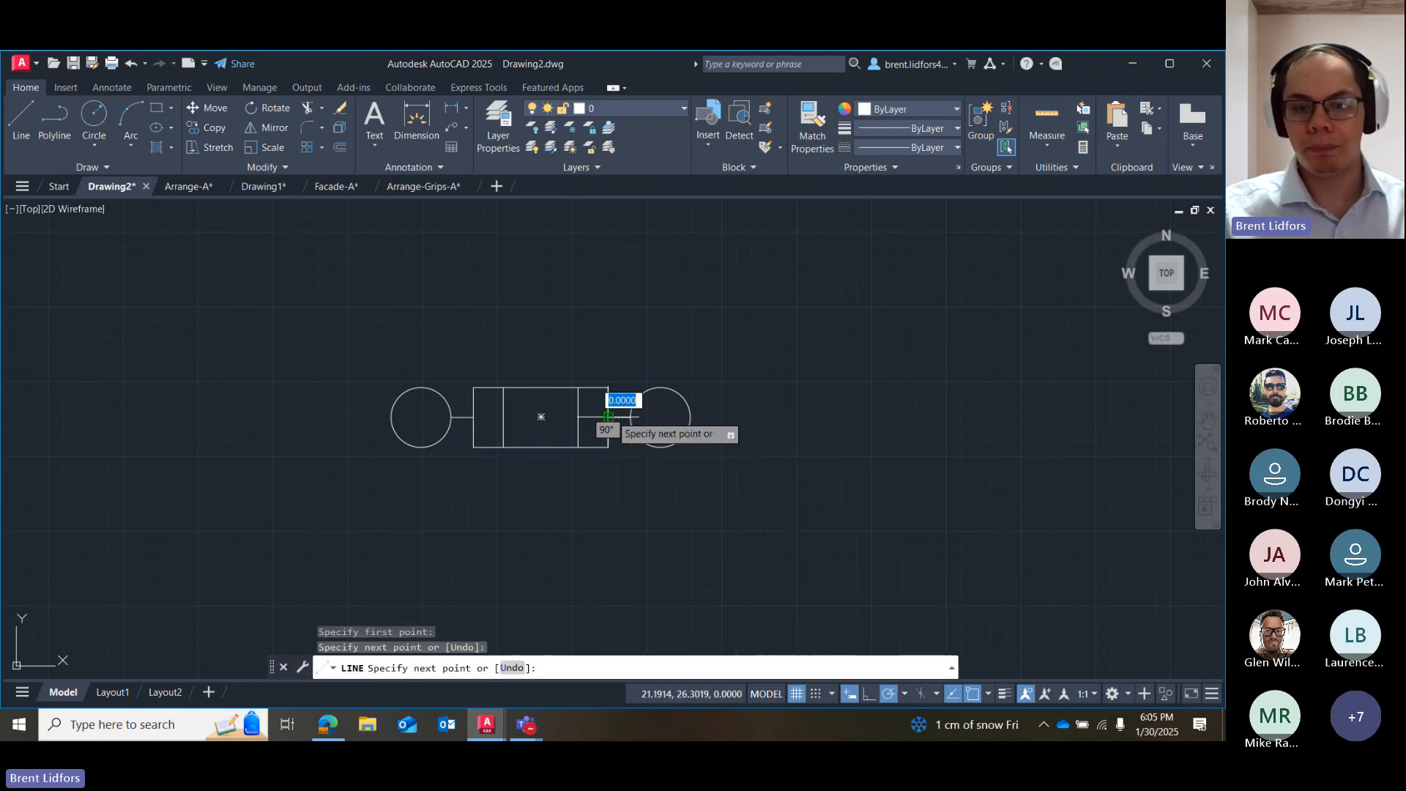
key(Escape)
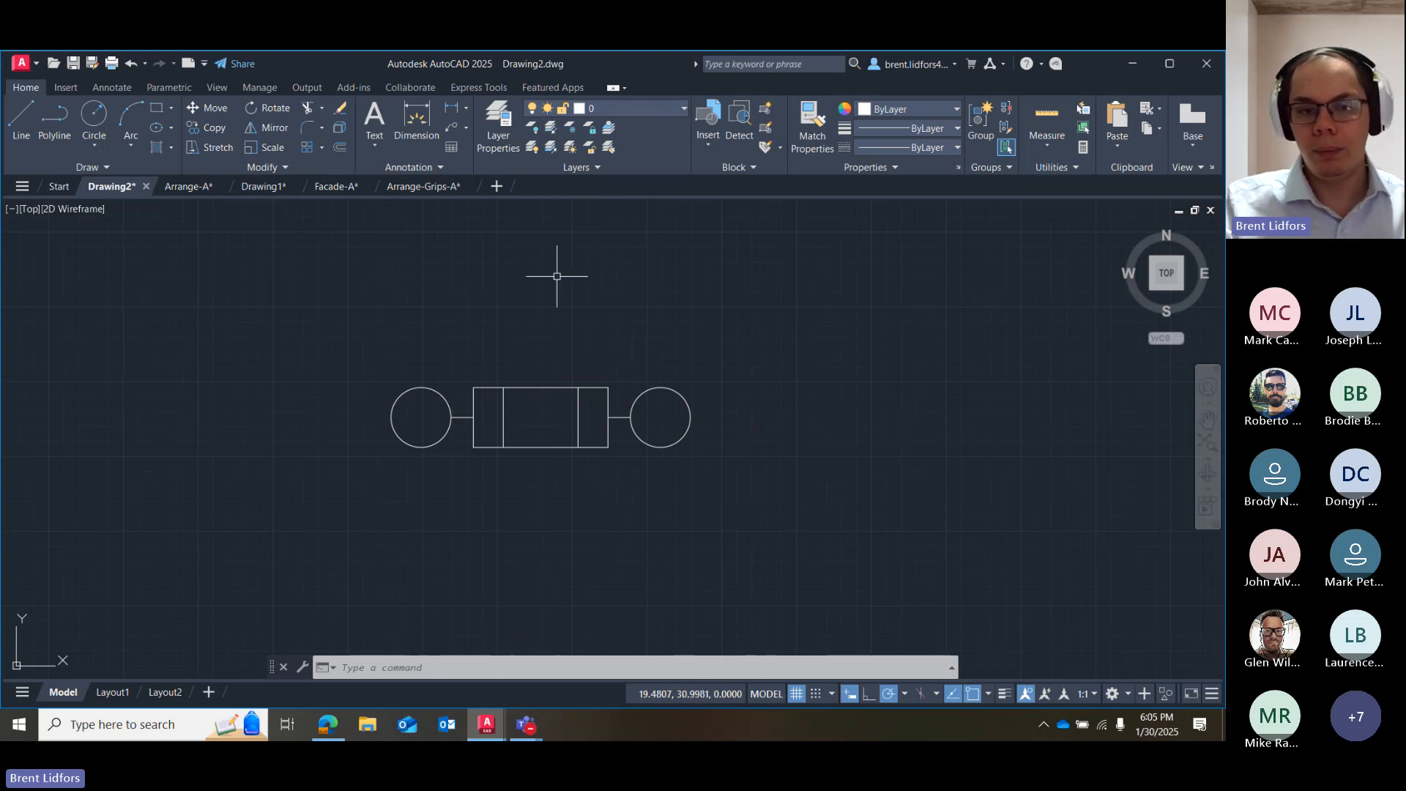
Select the whole assembly of circles, rectangle and lines and move it freehand to a spot slightly lower and farther right.
click(460, 417)
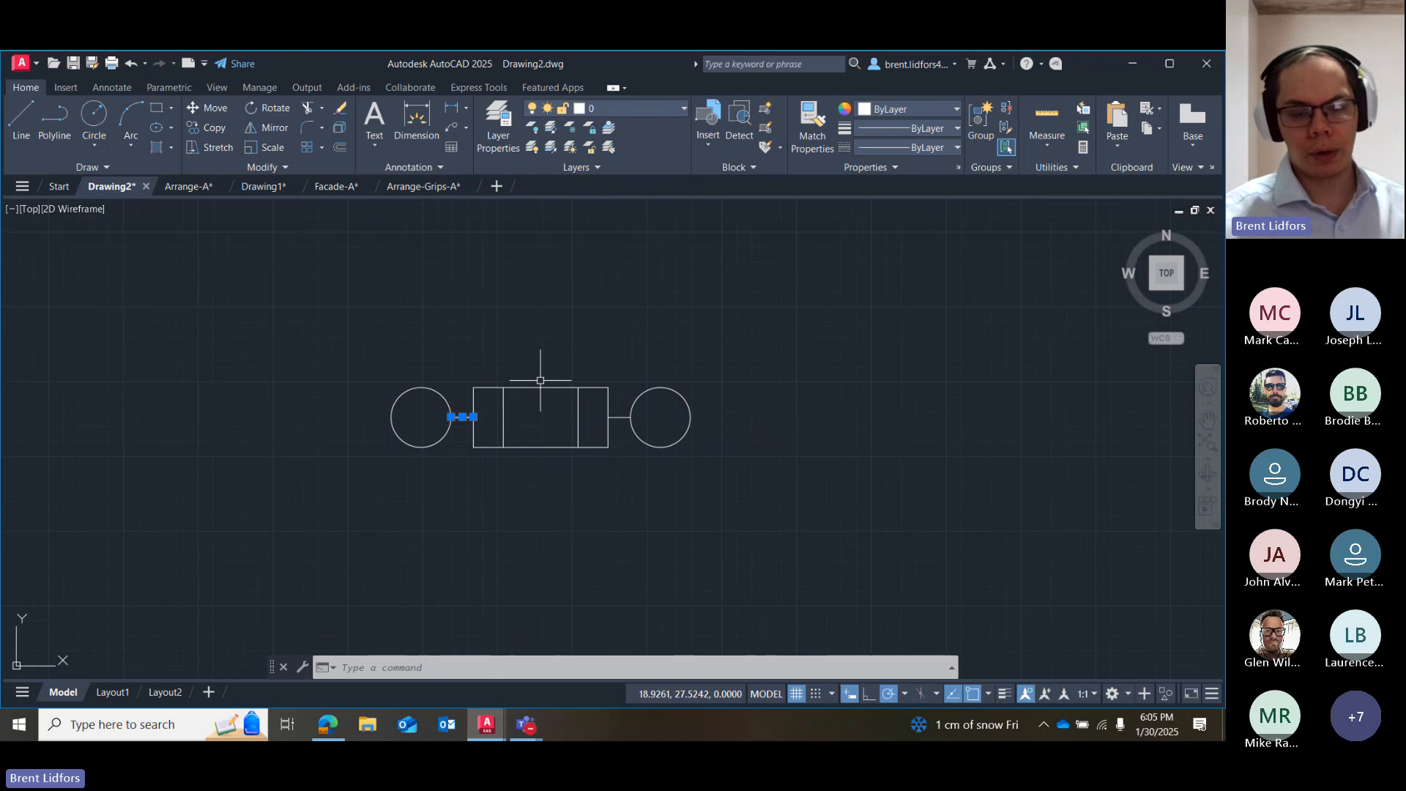
key(Escape)
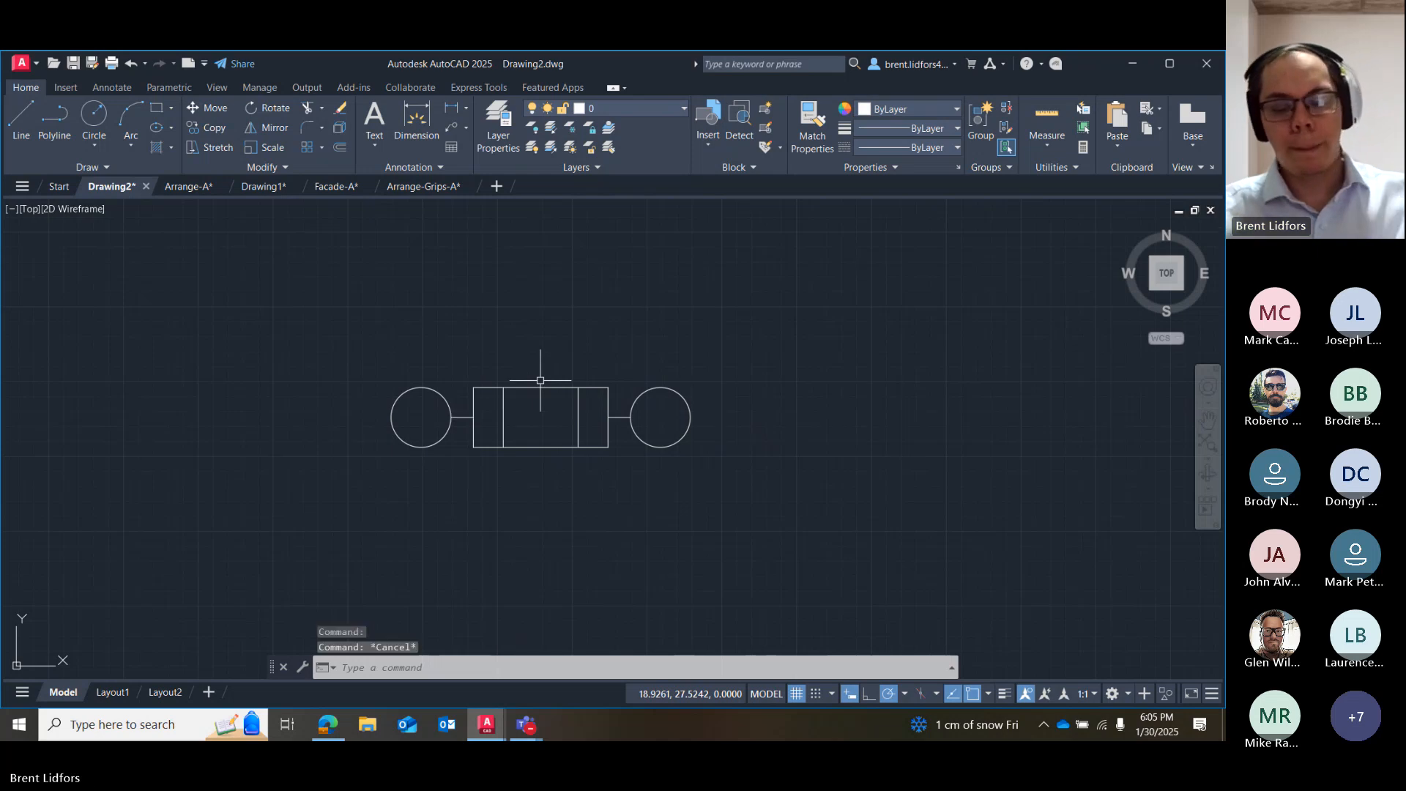
drag(584, 339, 842, 481)
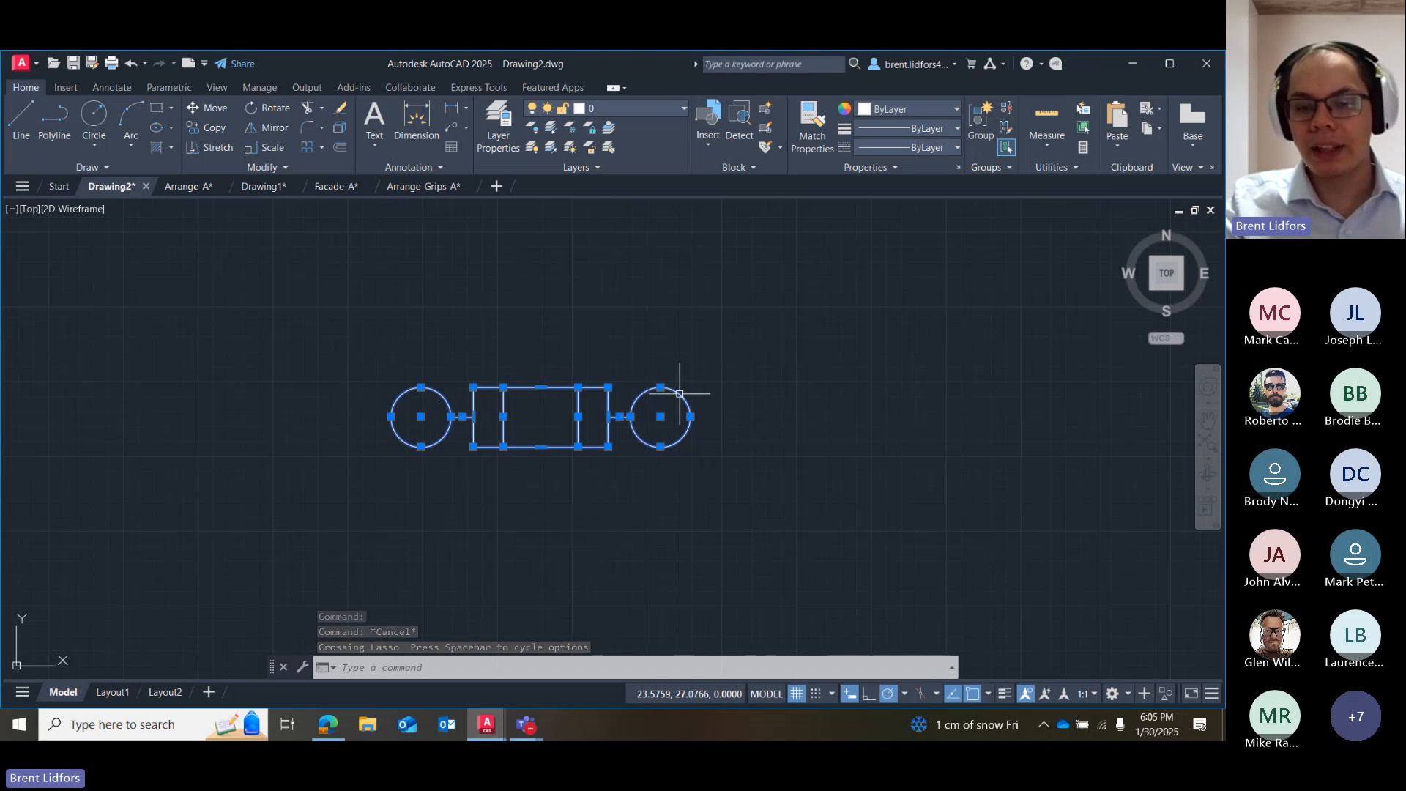
mouse_move(680, 393)
mouse_down()
mouse_move(669, 293)
mouse_move(757, 276)
mouse_move(649, 348)
mouse_move(933, 258)
mouse_move(583, 326)
mouse_move(427, 317)
mouse_move(763, 528)
mouse_move(810, 373)
mouse_move(289, 339)
mouse_move(737, 345)
mouse_up()
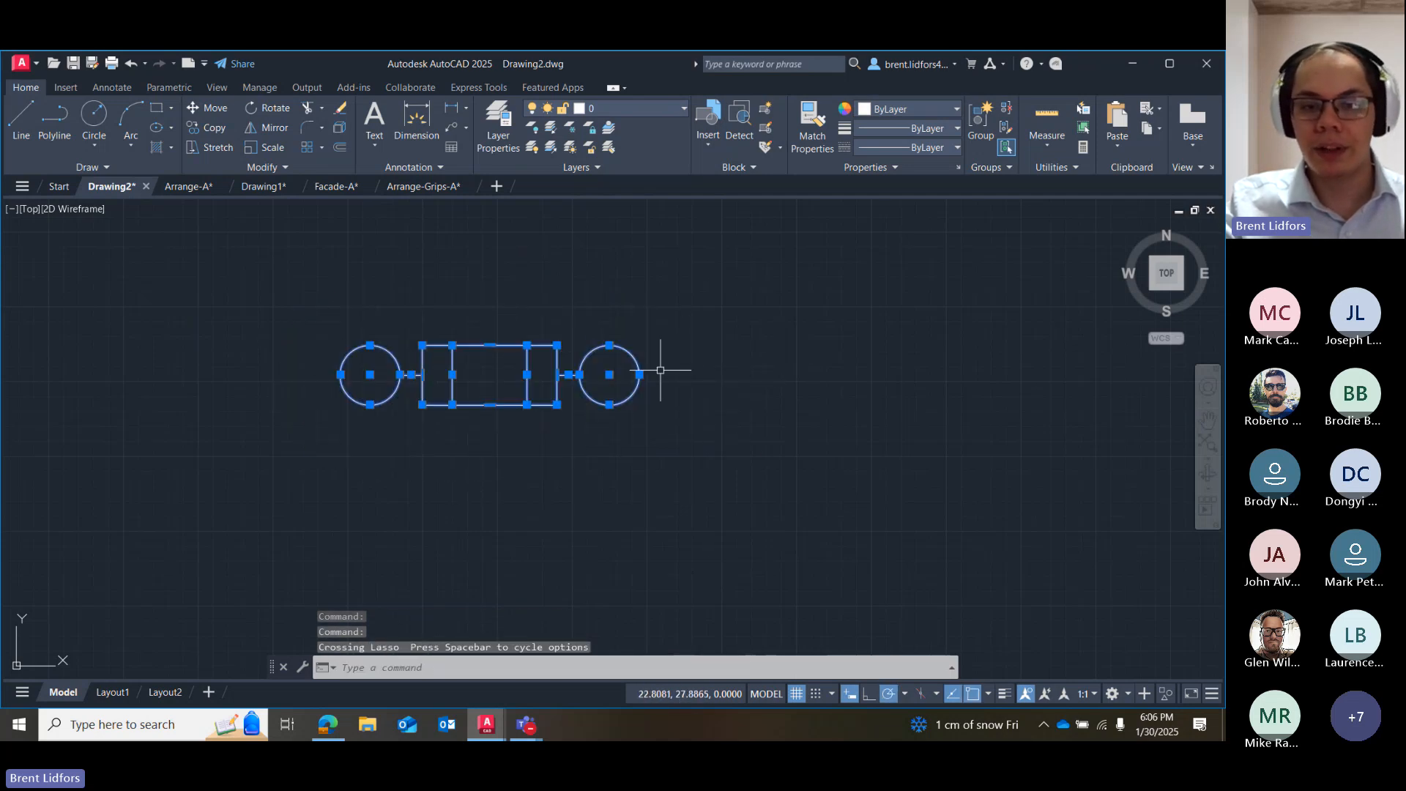
mouse_move(631, 346)
mouse_down()
mouse_move(841, 301)
mouse_move(576, 300)
mouse_move(790, 333)
mouse_move(694, 468)
mouse_move(691, 304)
mouse_move(728, 303)
mouse_move(715, 307)
mouse_up()
click(707, 301)
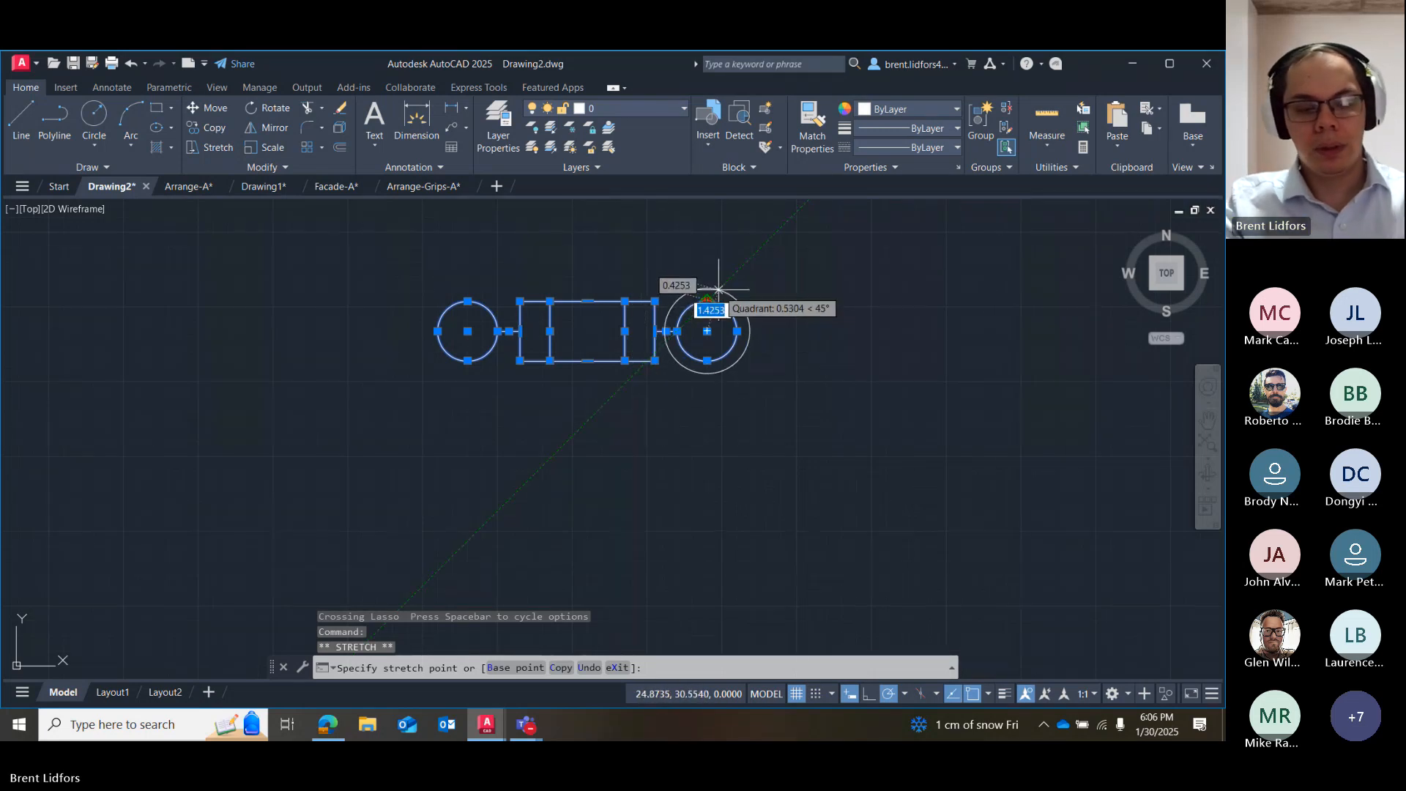
key(Escape)
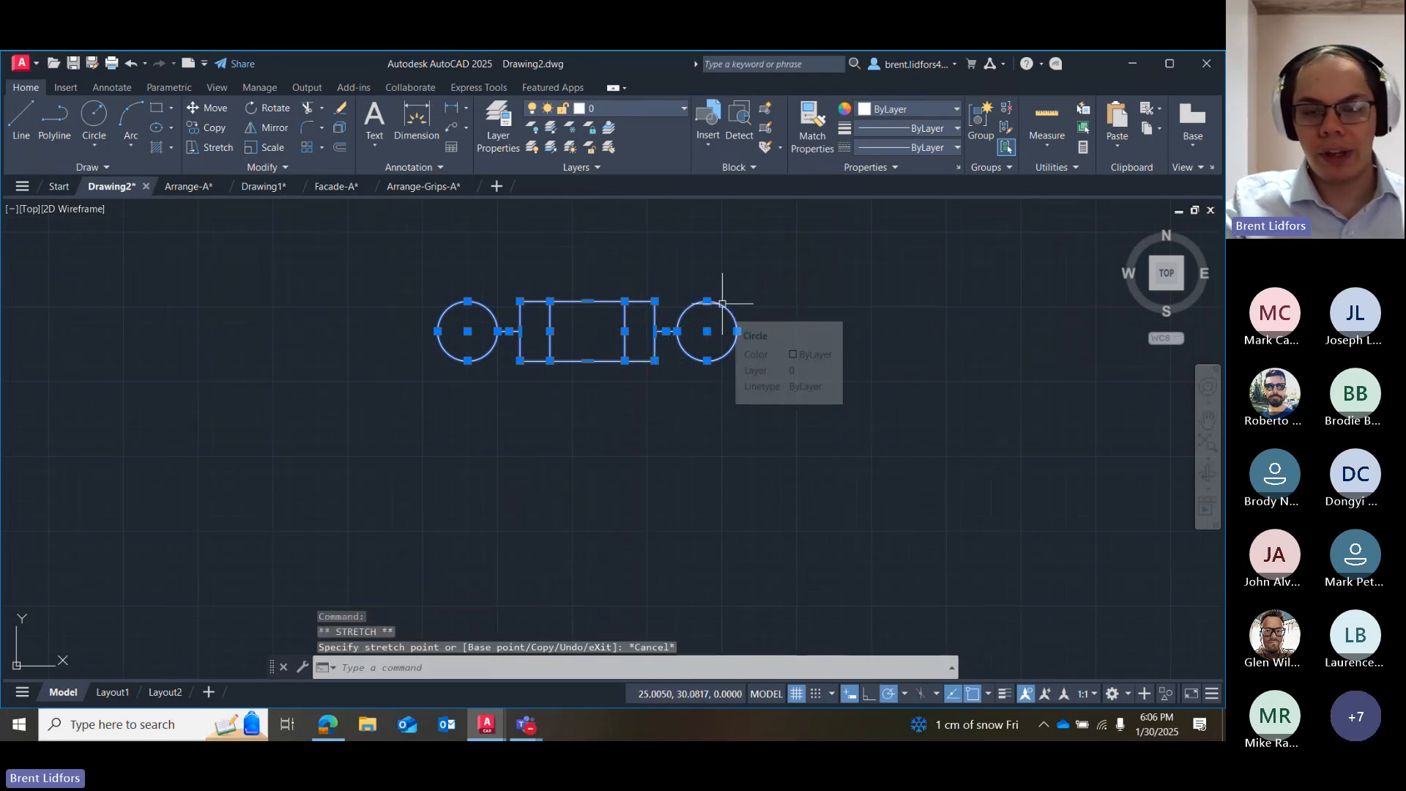
drag(722, 304, 718, 418)
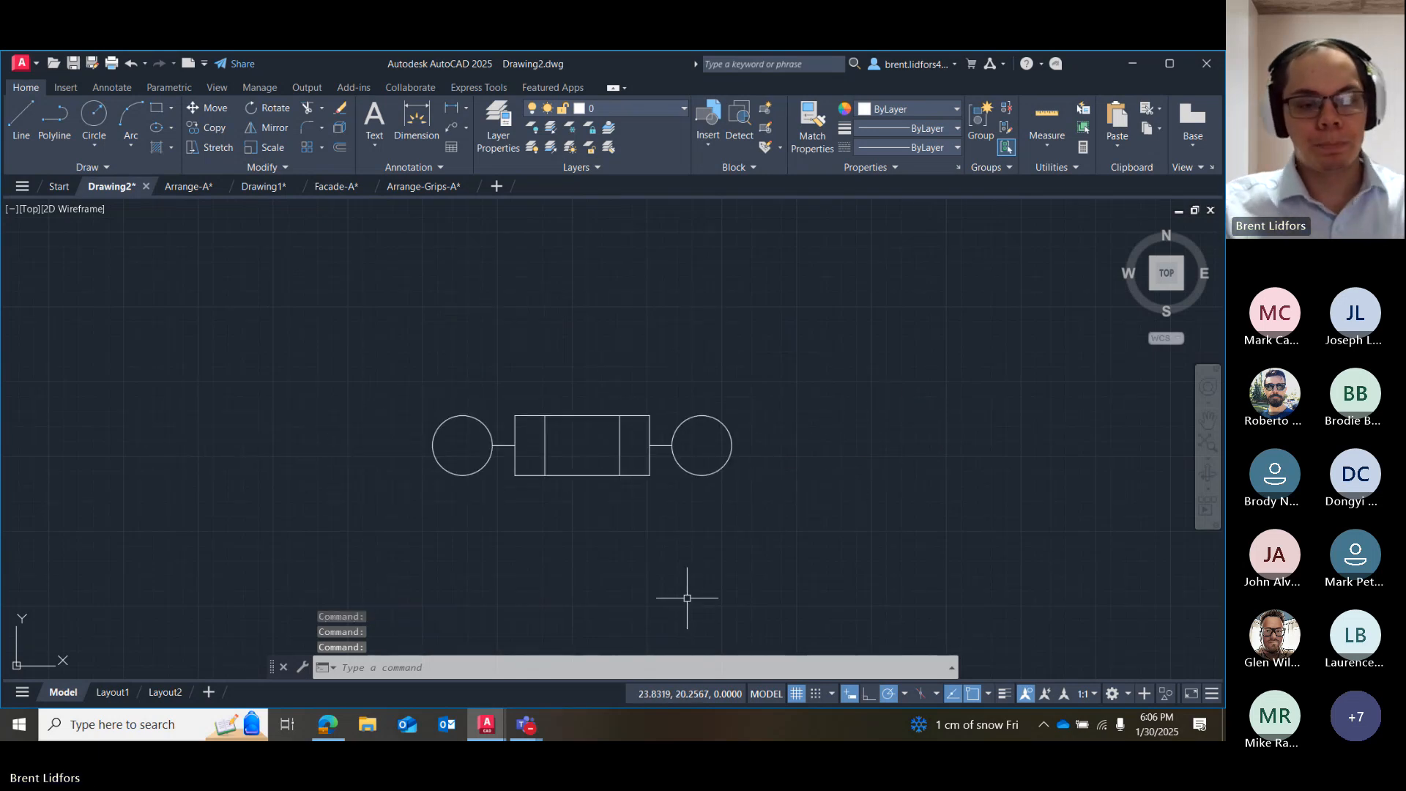
key(Escape)
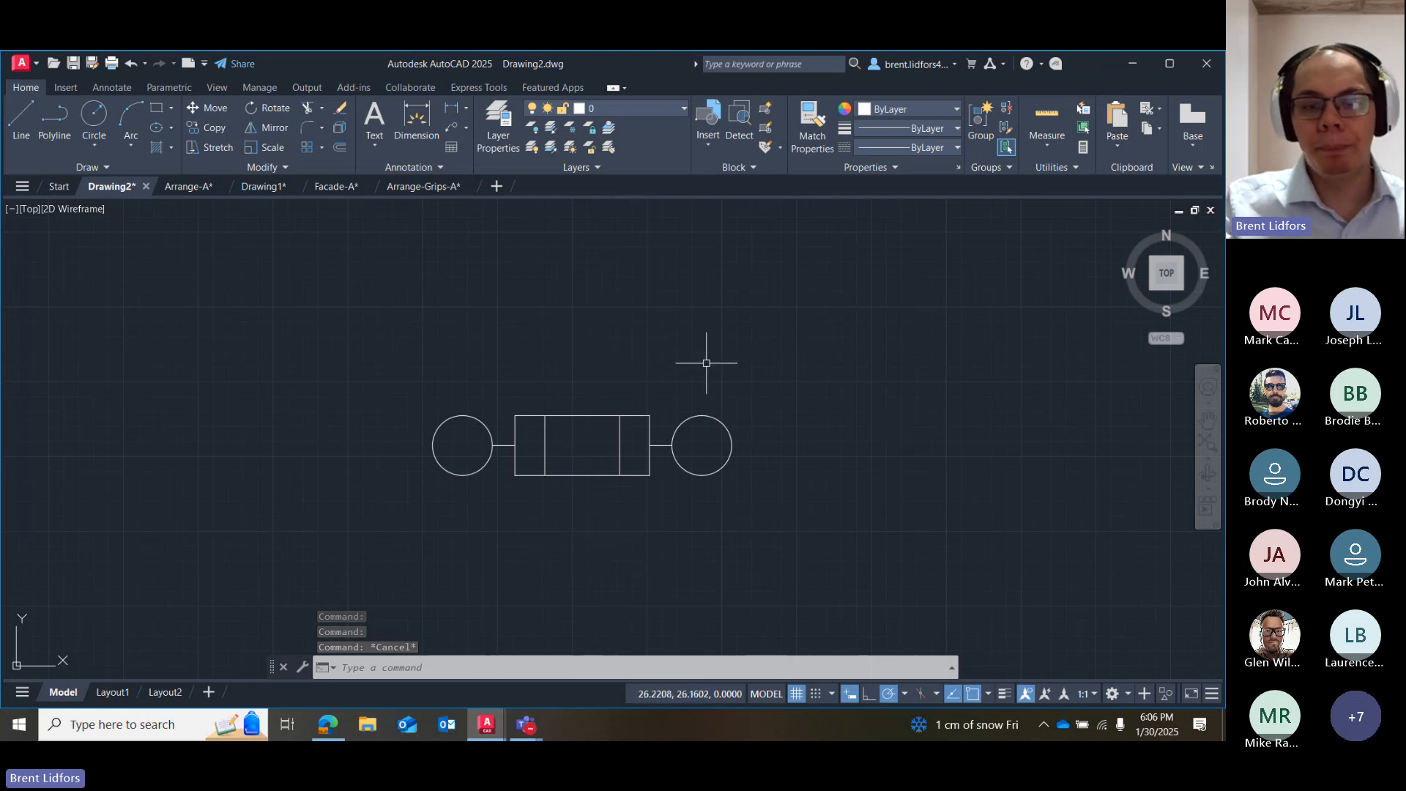
Copy the whole assembly from the rectangle's center to six freehand spots: two above, two below and one on each side.
mouse_move(702, 412)
mouse_down()
mouse_move(227, 402)
mouse_move(298, 298)
mouse_up()
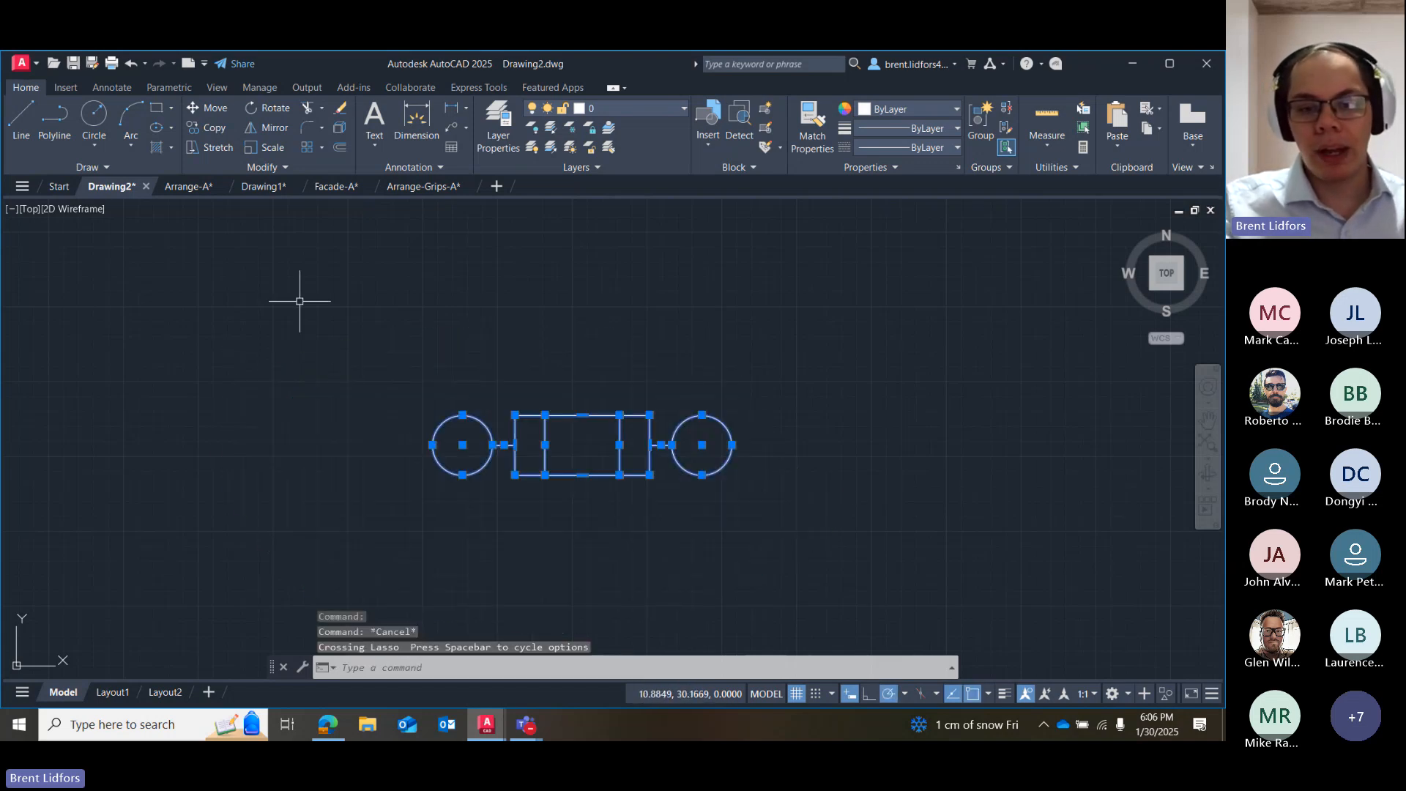
click(202, 132)
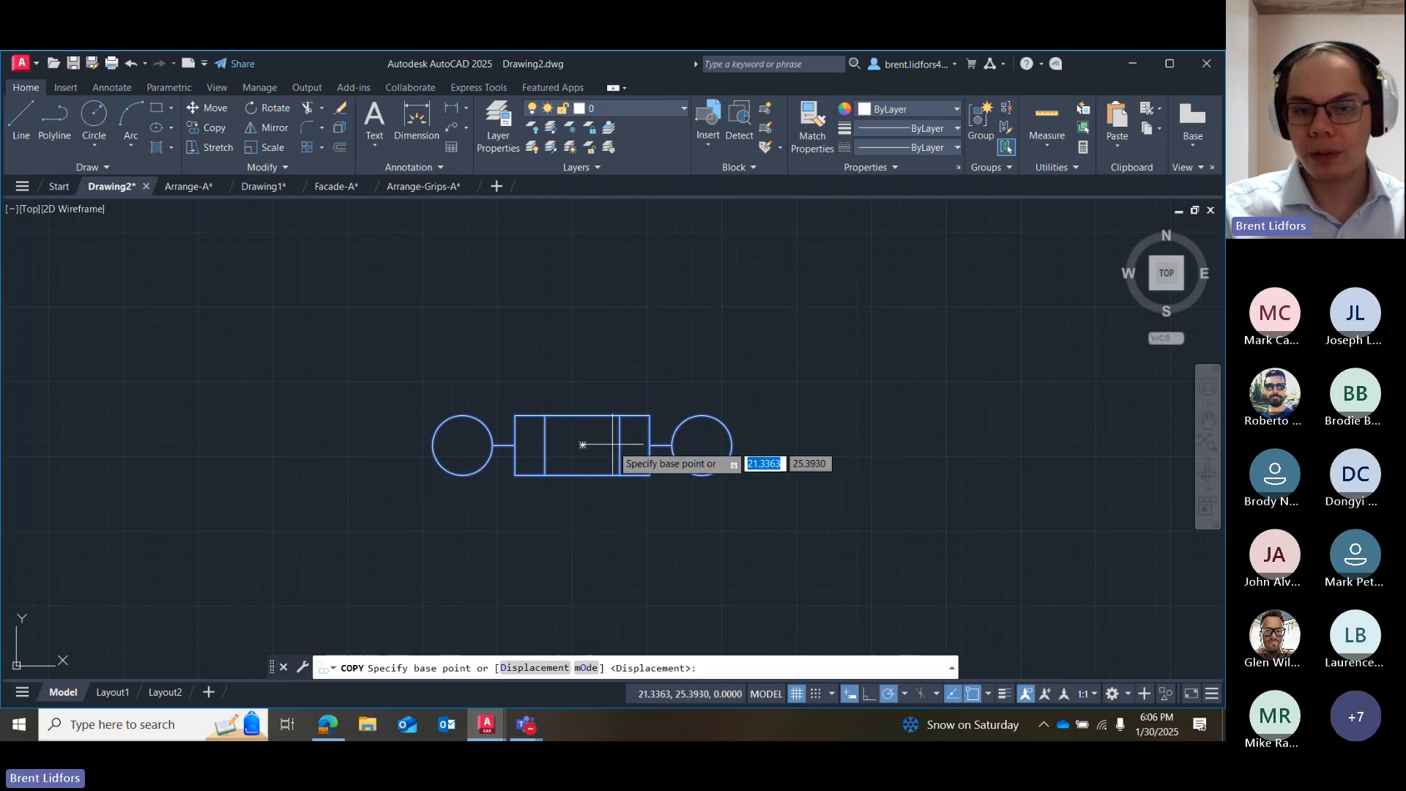
click(583, 445)
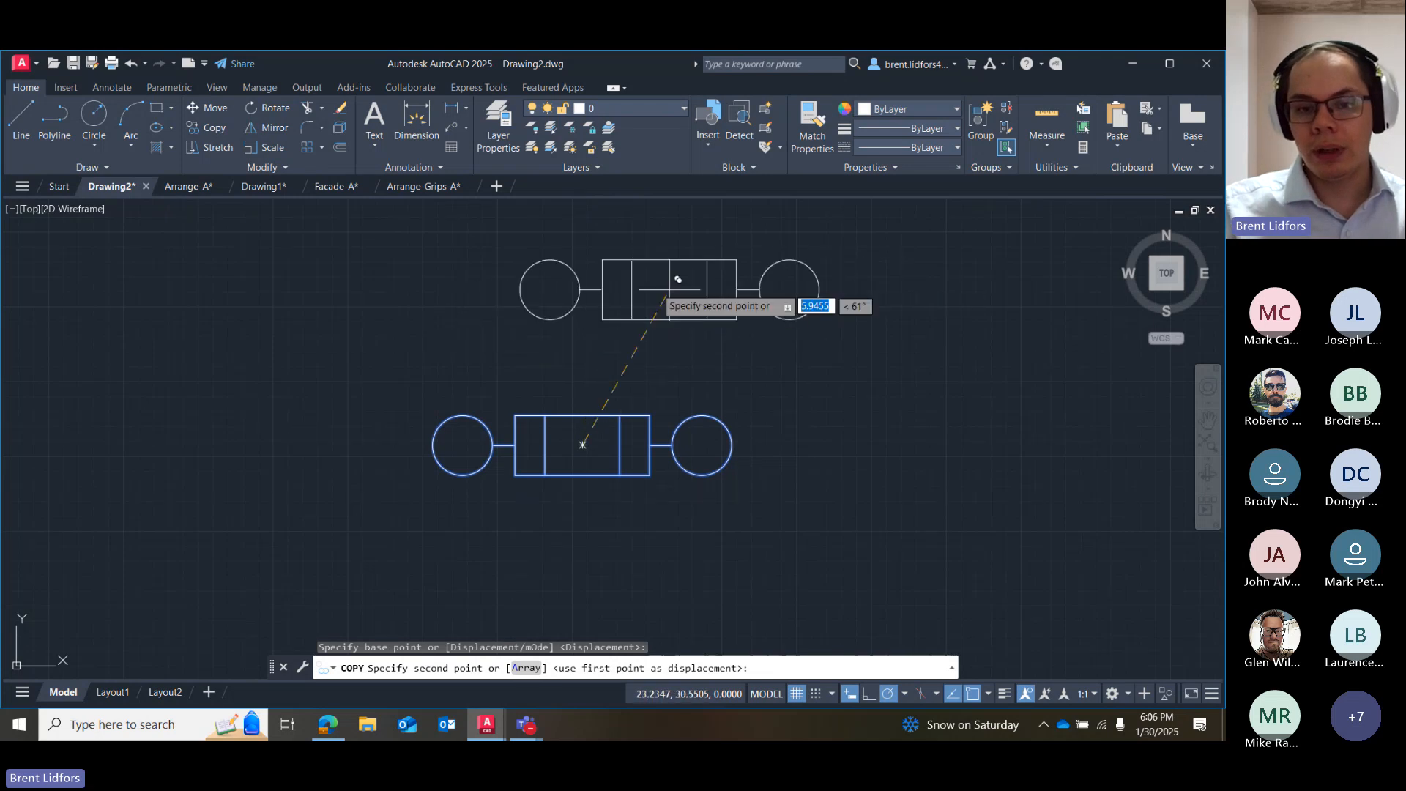
click(444, 307)
click(800, 276)
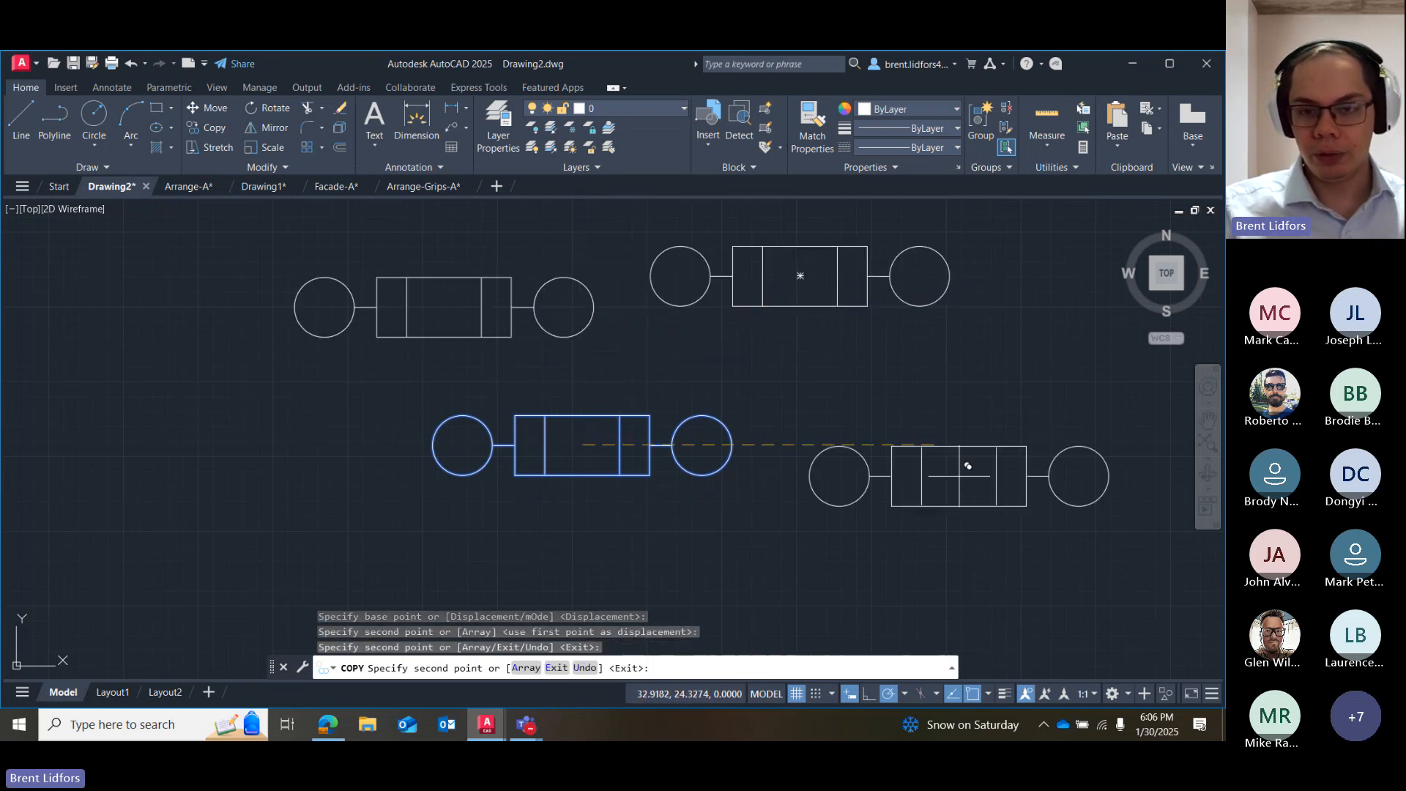
click(973, 484)
click(321, 559)
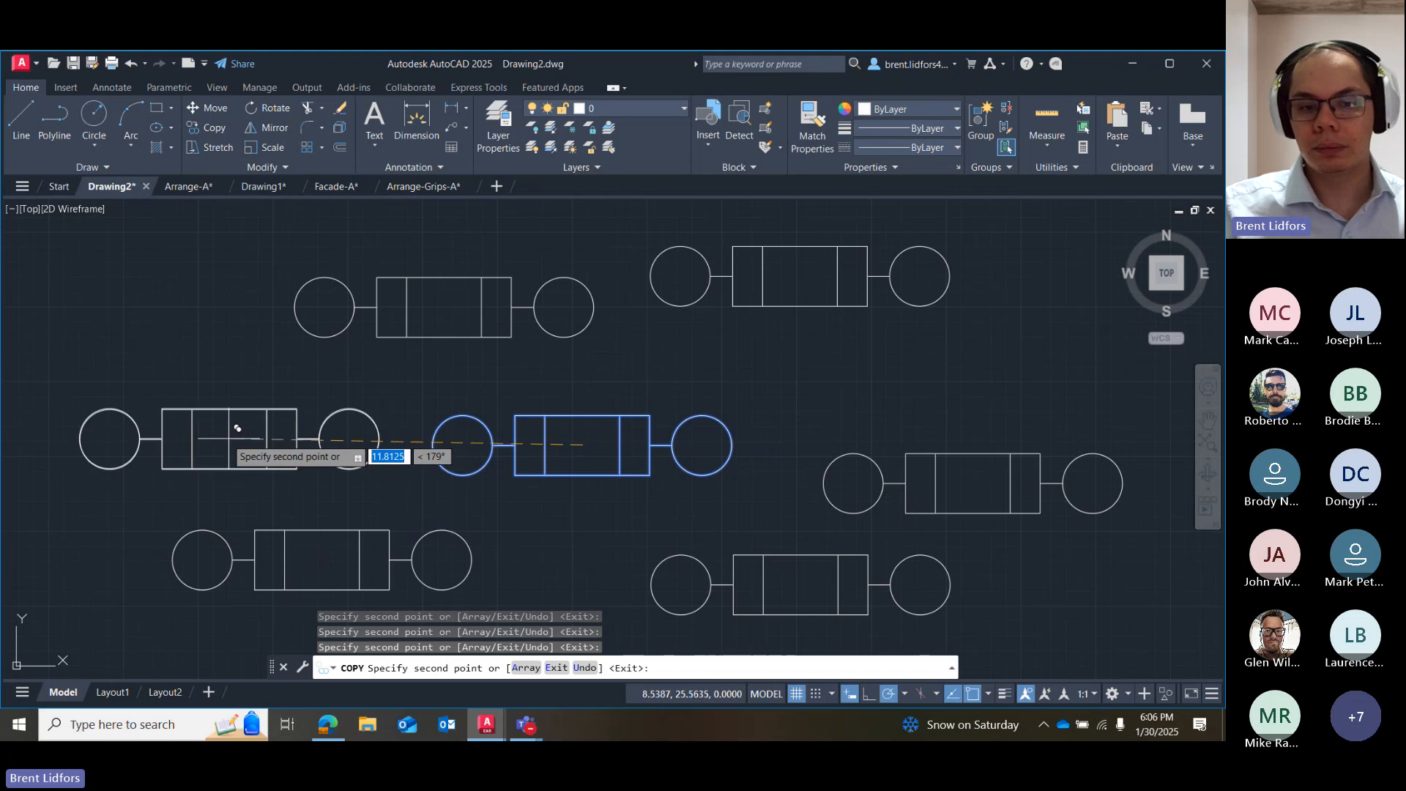
click(230, 440)
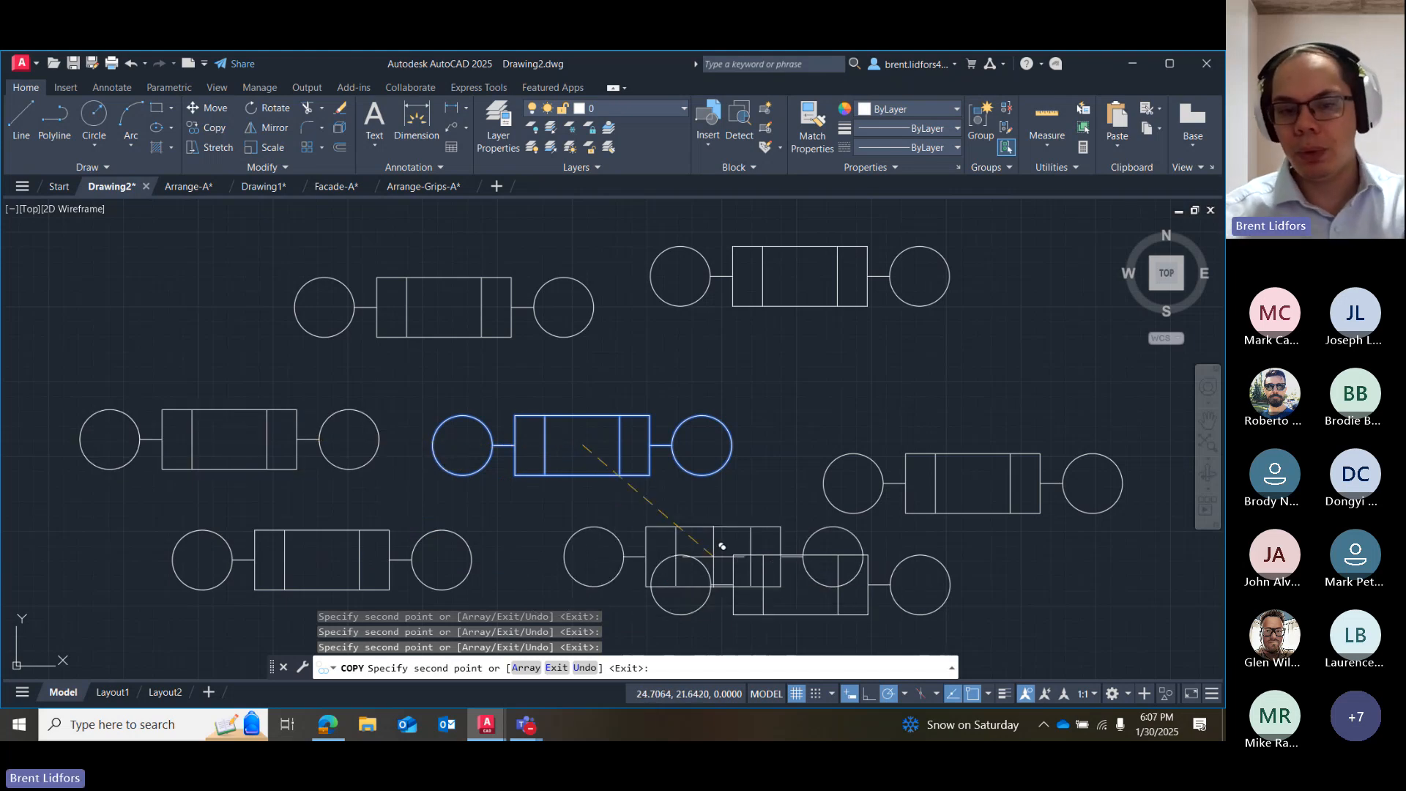
key(Escape)
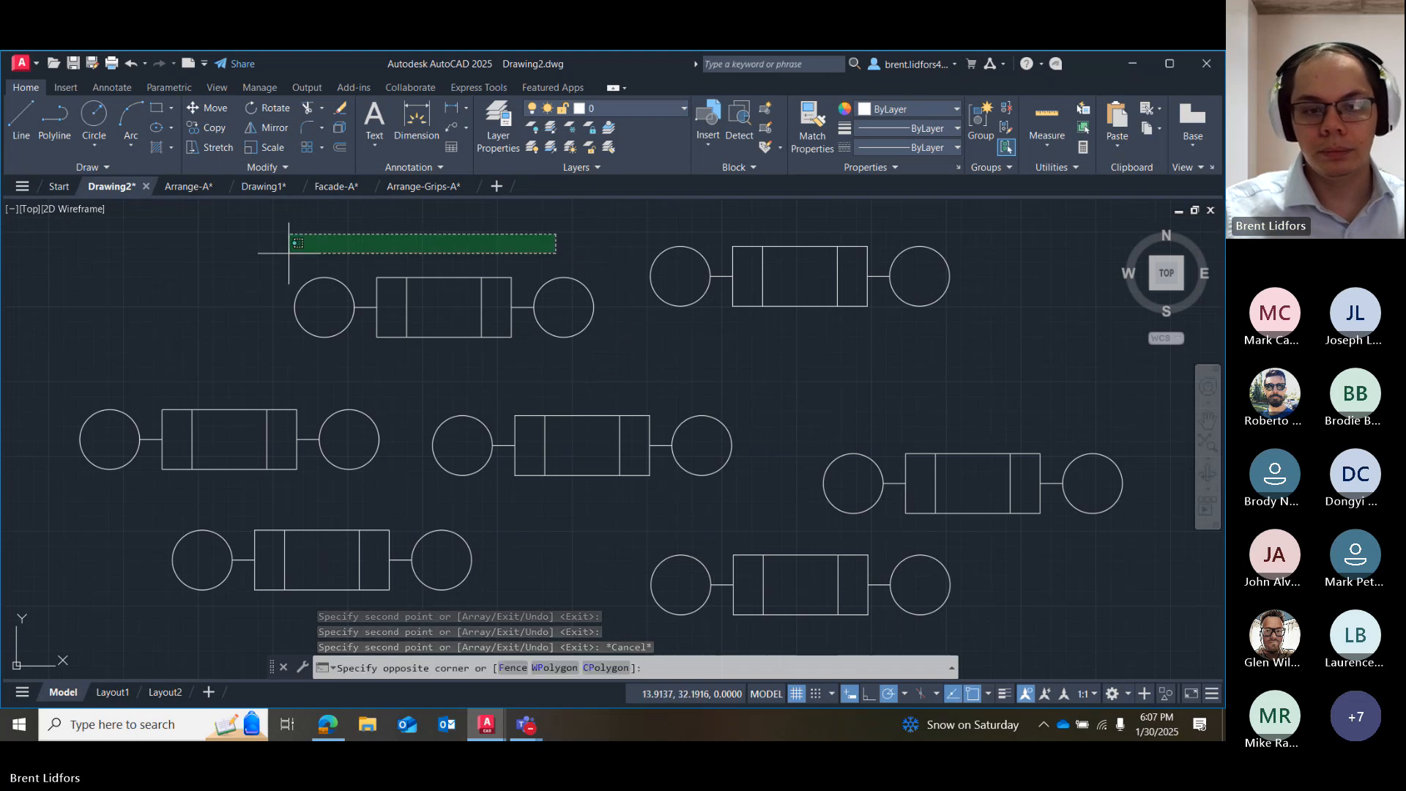
Undo the six copies of the assembly, keeping only the original.
mouse_move(557, 236)
mouse_down()
mouse_move(292, 249)
mouse_move(1139, 467)
mouse_up()
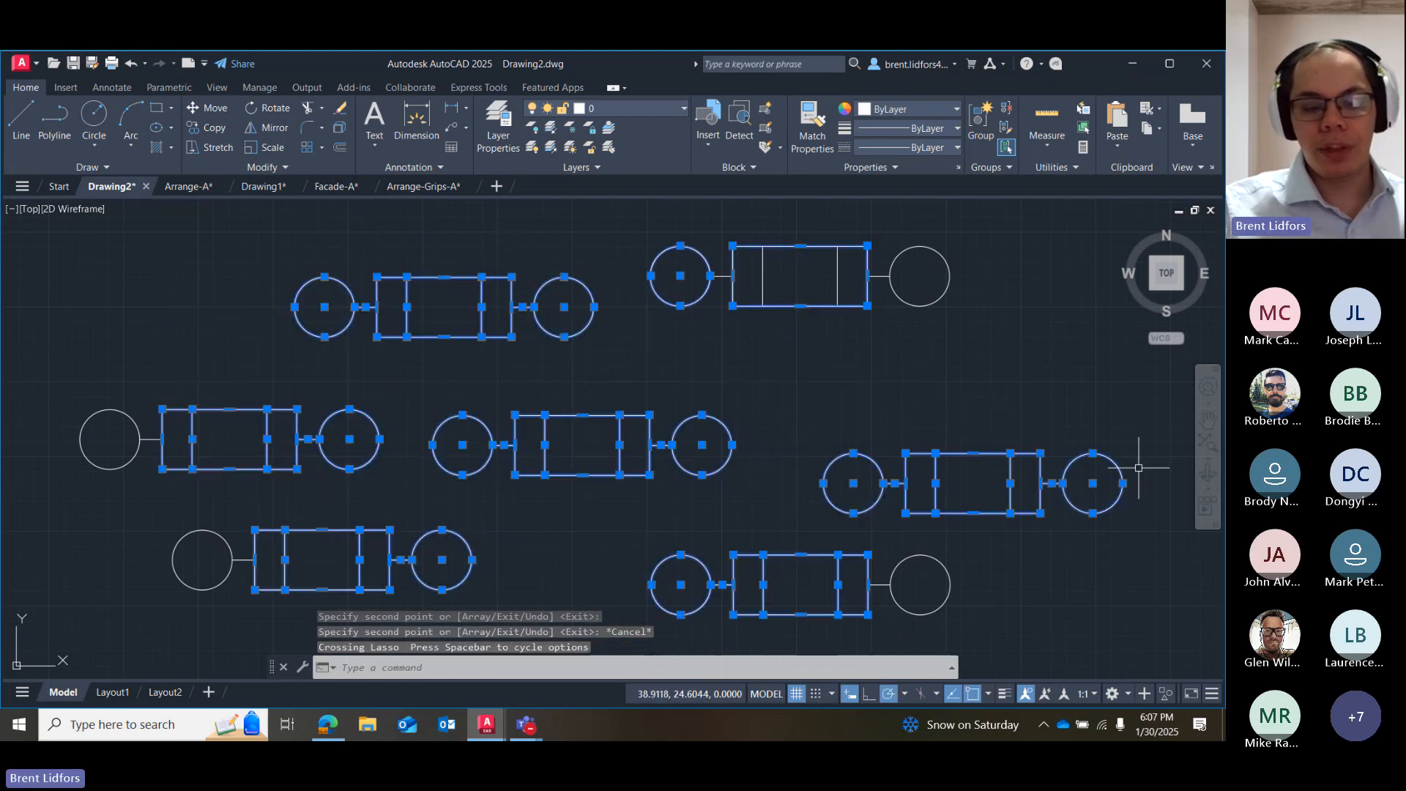
key(Escape)
key(ctrl+z)
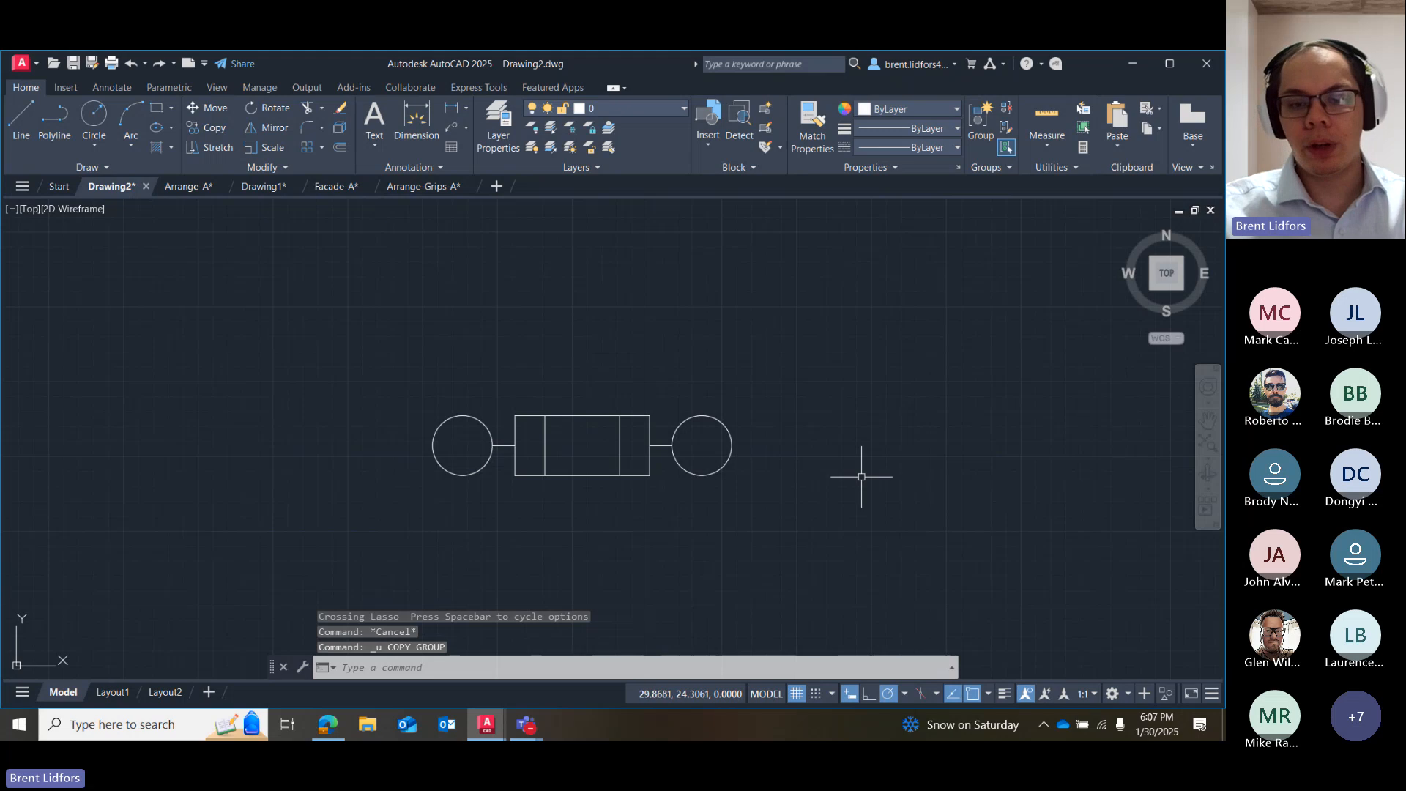
Copy the whole assembly from the rectangle's center to six freehand spots: two above, one to the right and three below.
drag(760, 359, 801, 439)
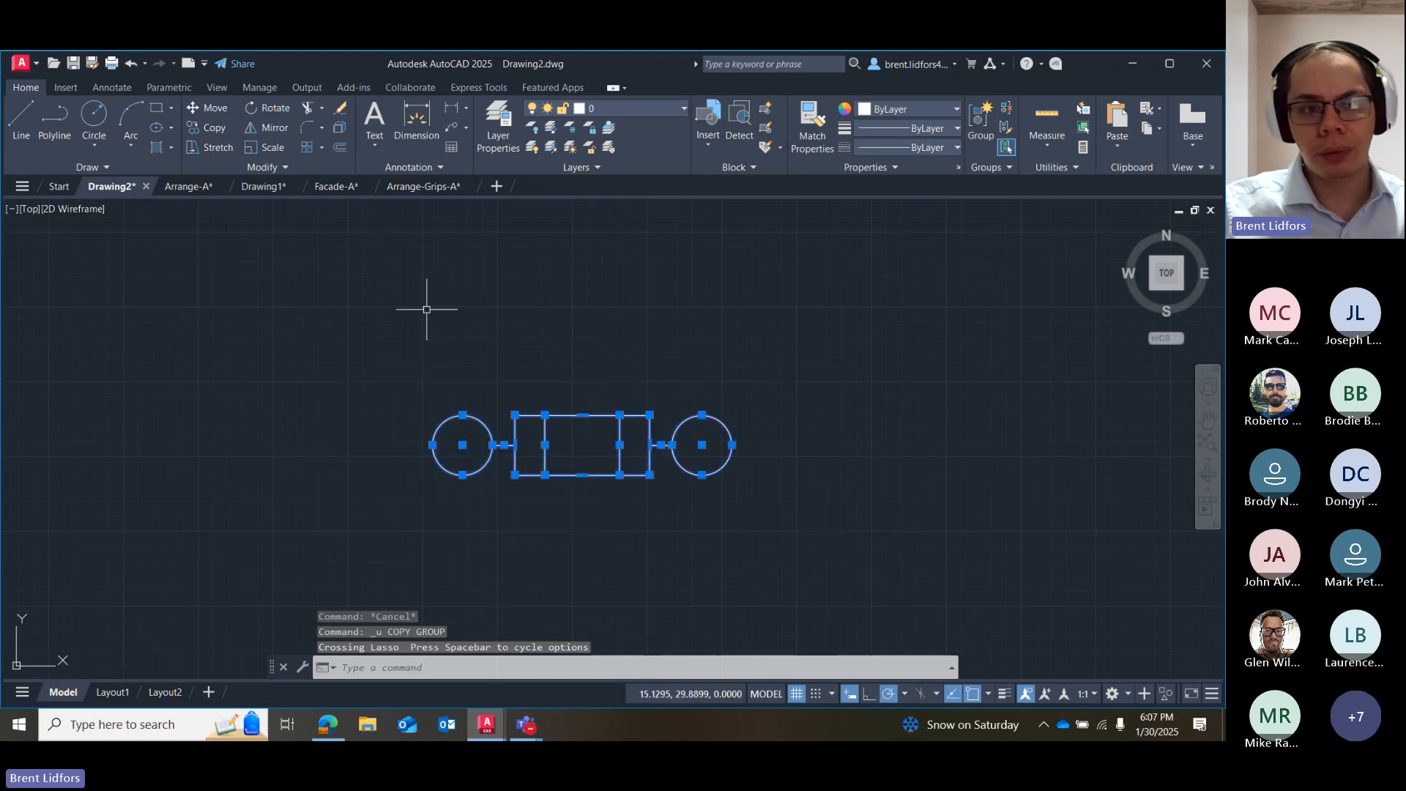
click(210, 129)
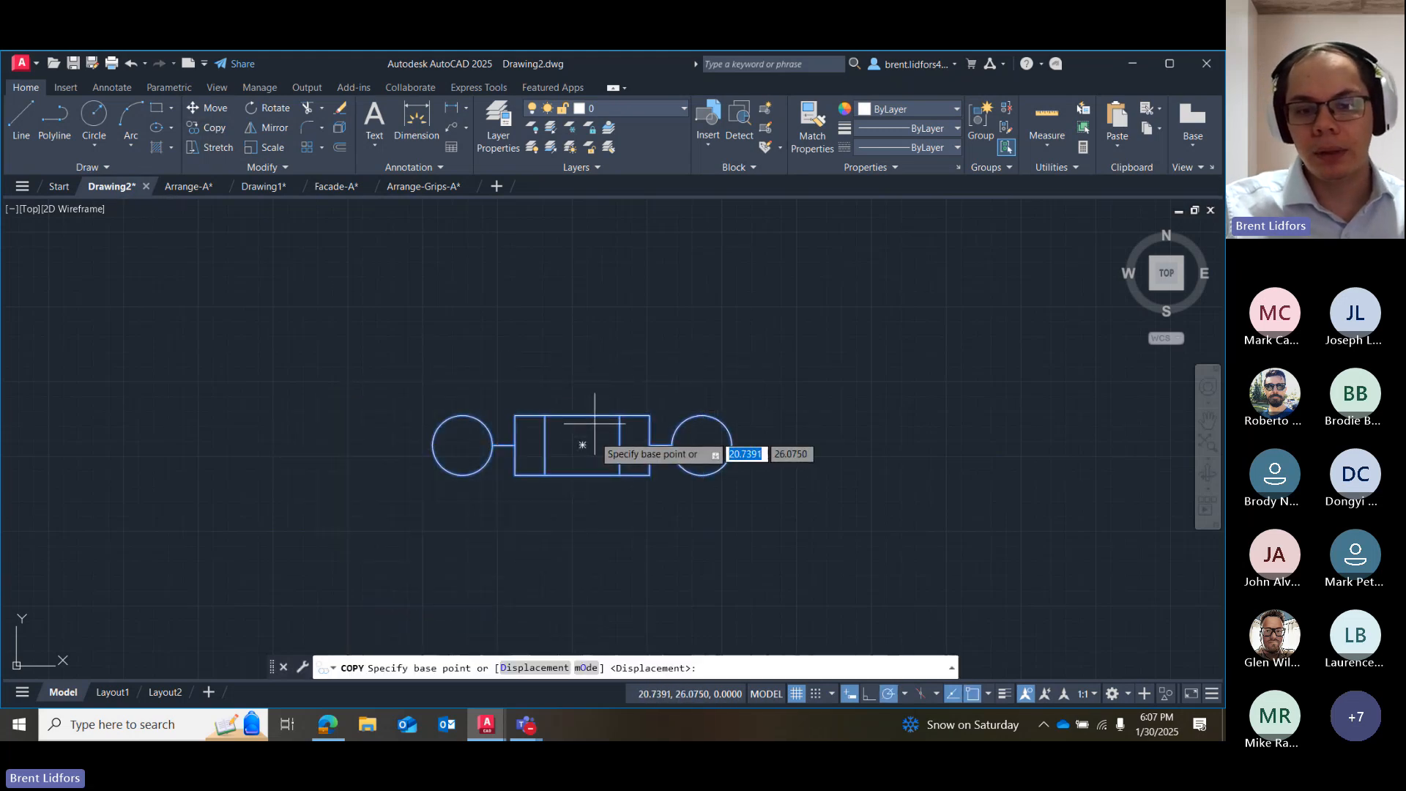
click(583, 445)
click(337, 304)
click(739, 279)
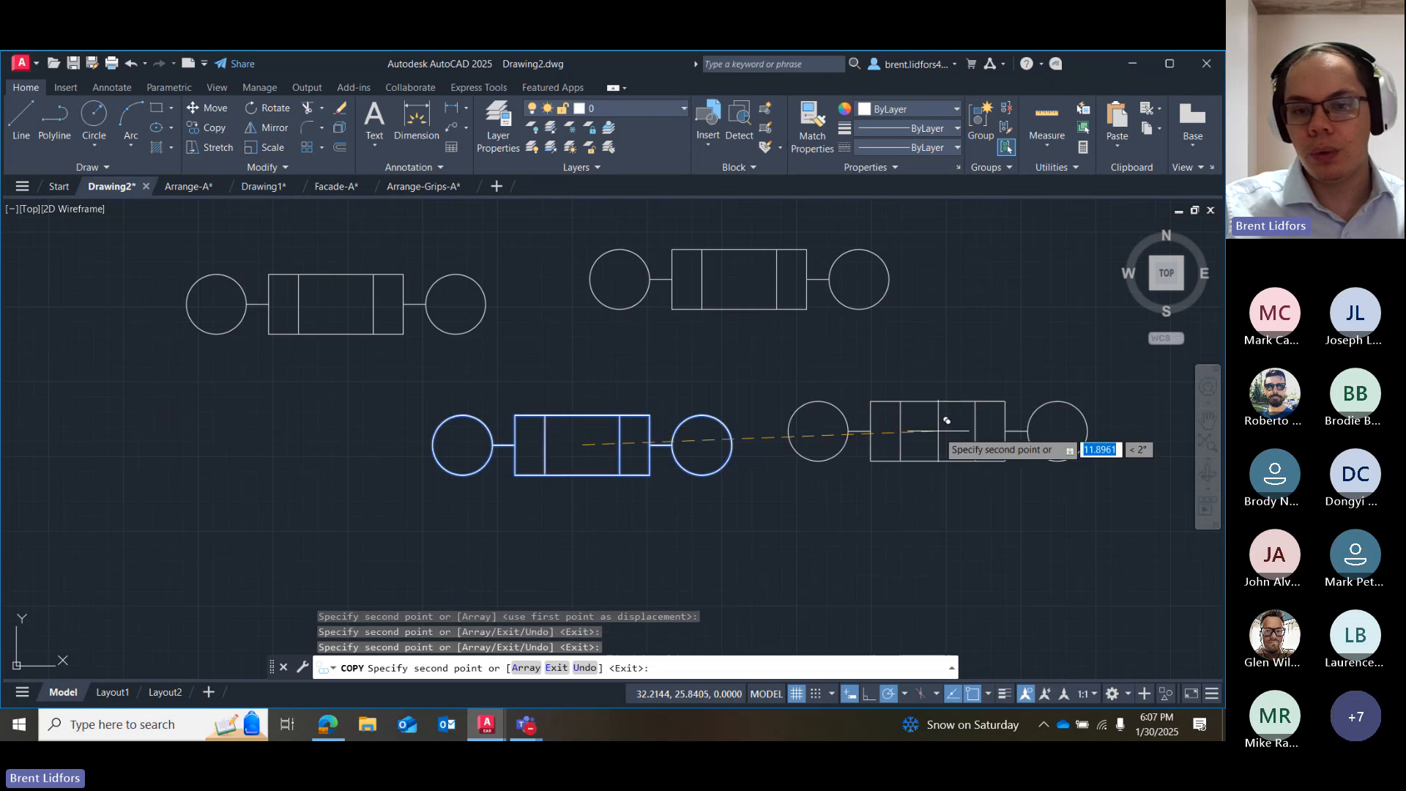
click(938, 432)
click(932, 544)
click(571, 580)
click(210, 515)
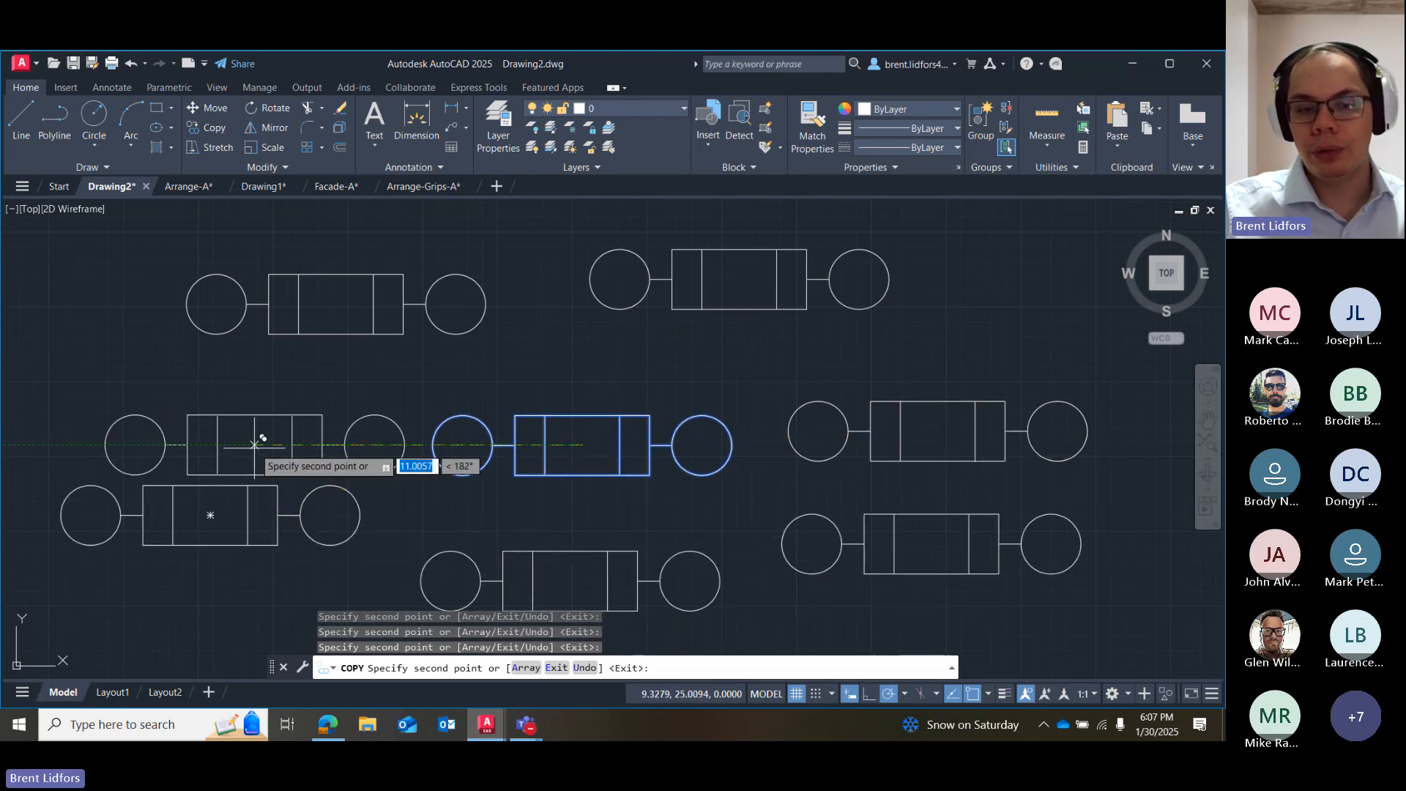
Undo all six placed copies one at a time within the running Copy command, leaving only the original assembly.
text(u)
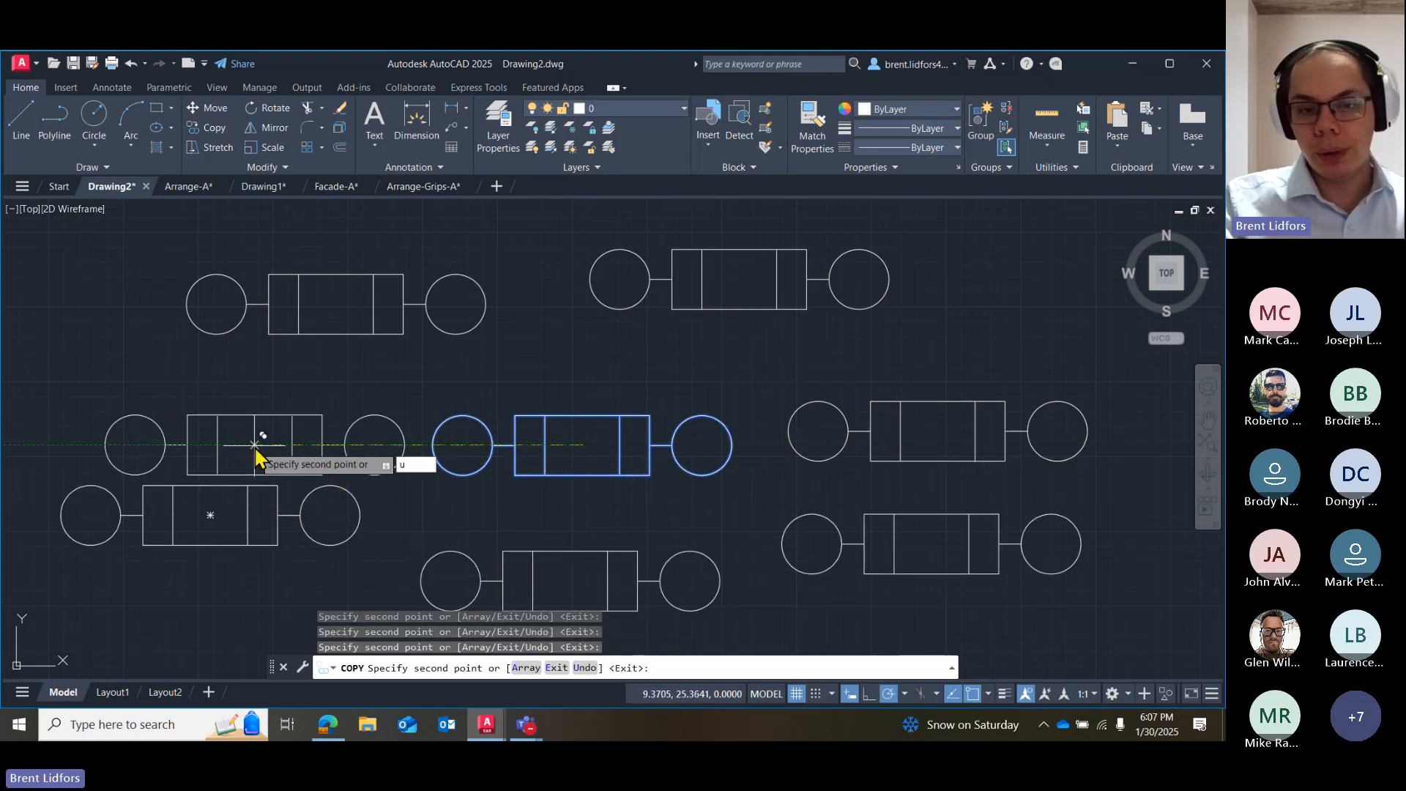
key(Return)
text(u)
key(Return)
text(u)
key(Return)
text(u)
key(Return)
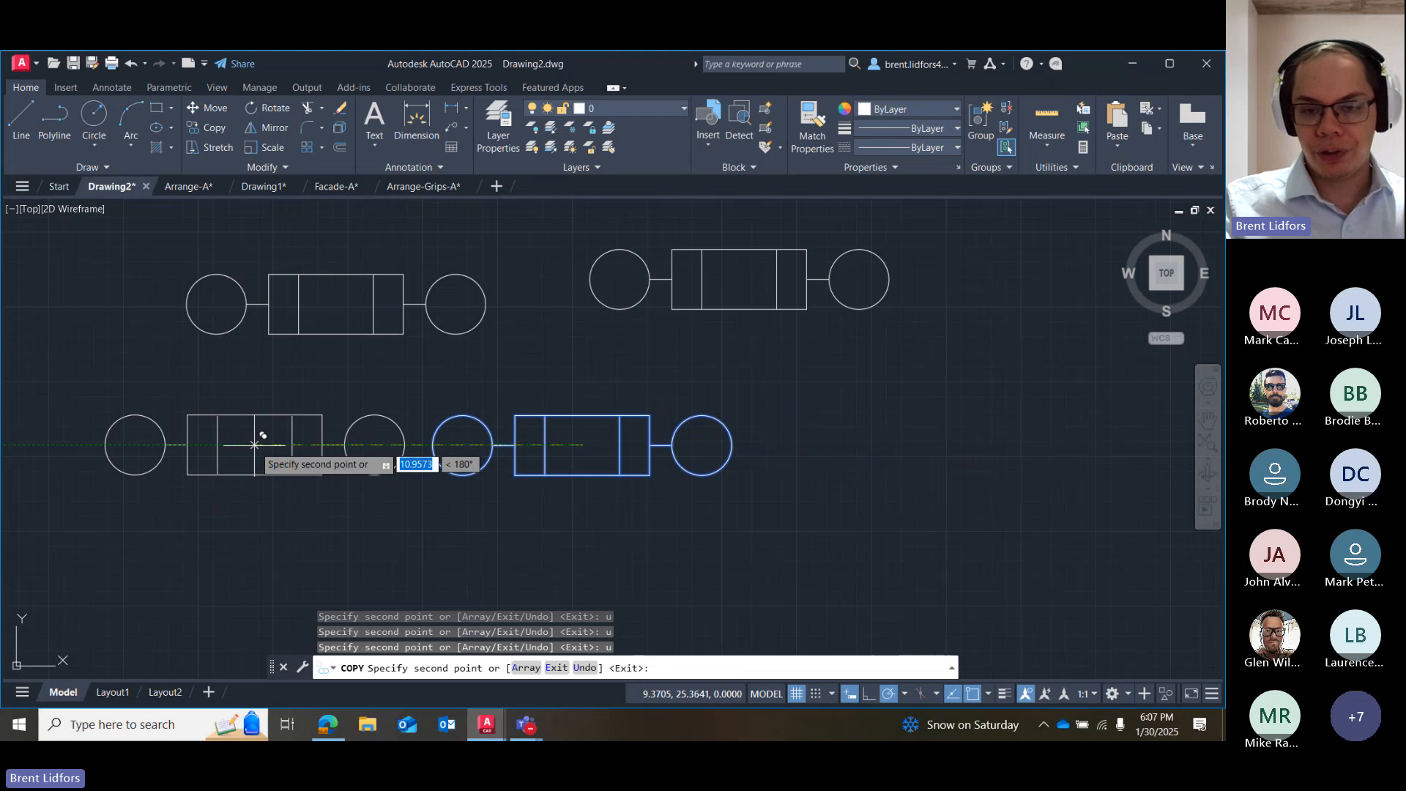
text(u)
key(Return)
text(u)
key(Return)
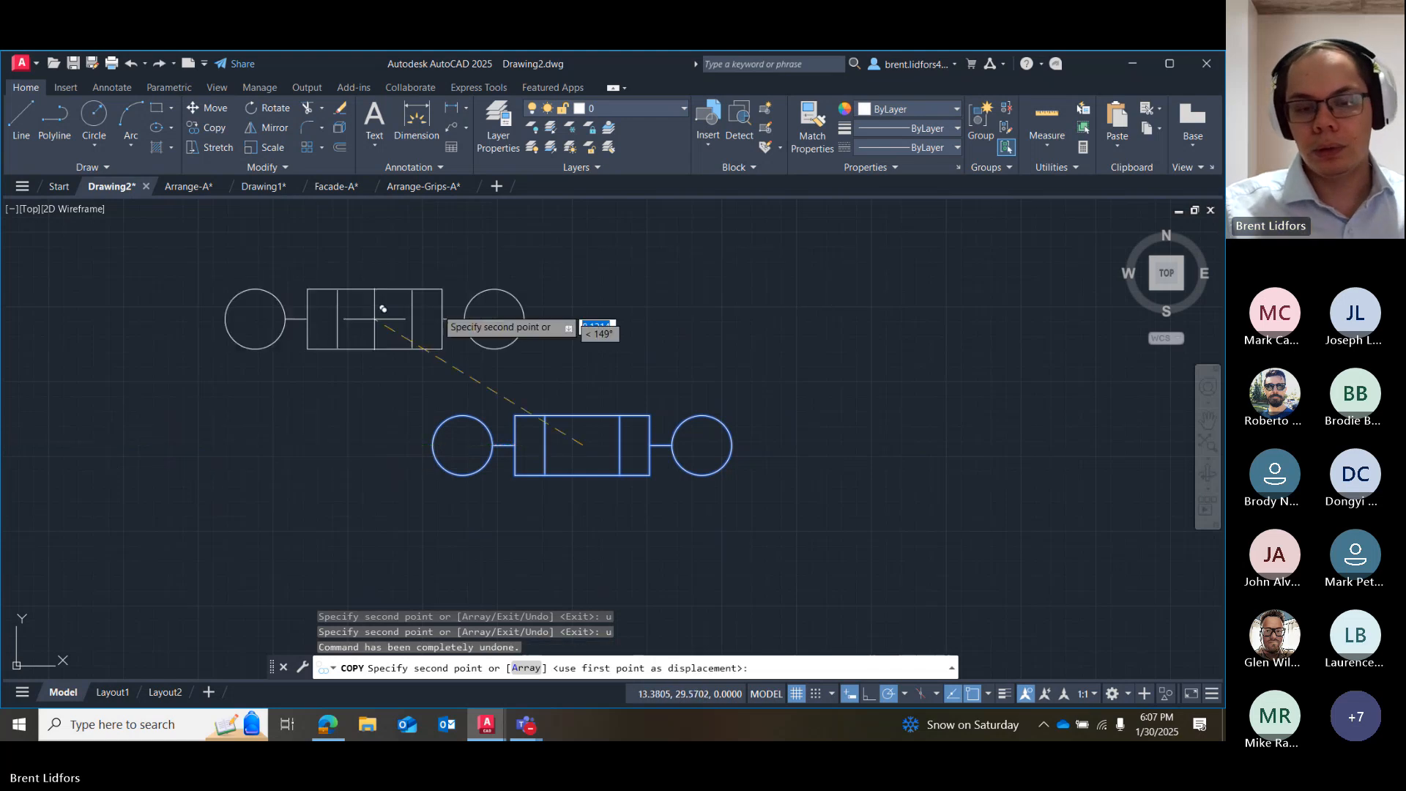
key(Escape)
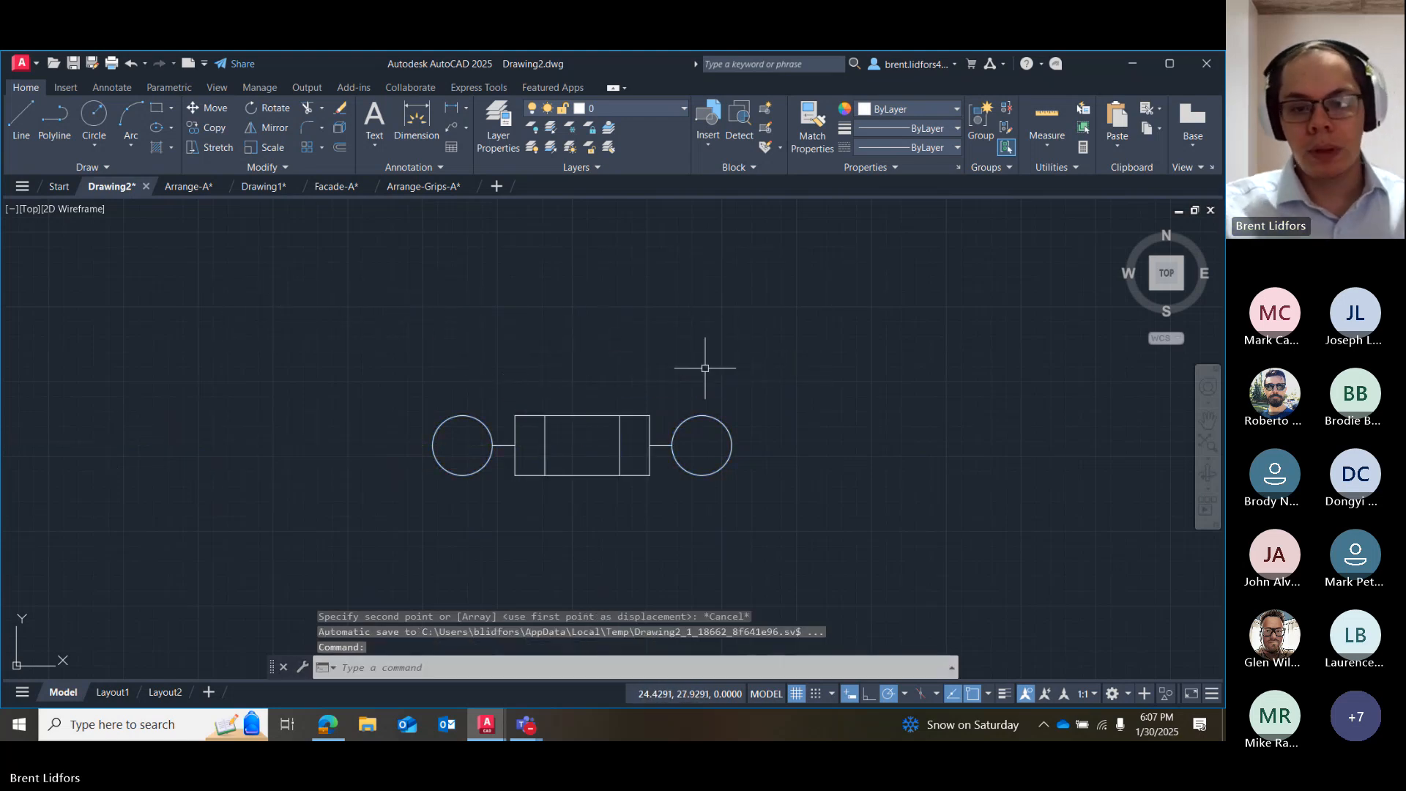
Copy the whole assembly to the clipboard and paste it at two freehand spots above the original, one on each side.
mouse_move(705, 368)
mouse_down()
mouse_move(794, 528)
mouse_move(696, 469)
mouse_up()
right_click(663, 473)
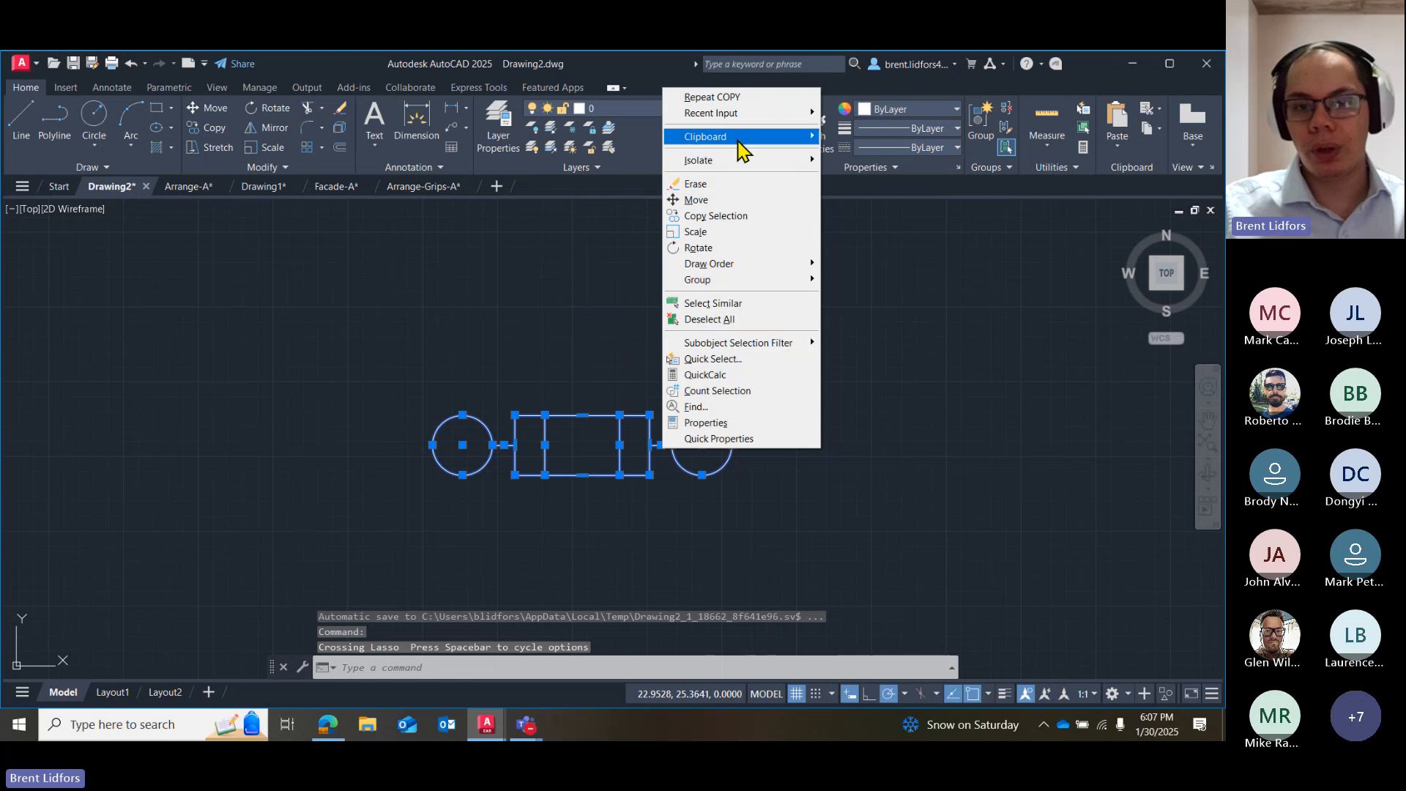
mouse_move(738, 142)
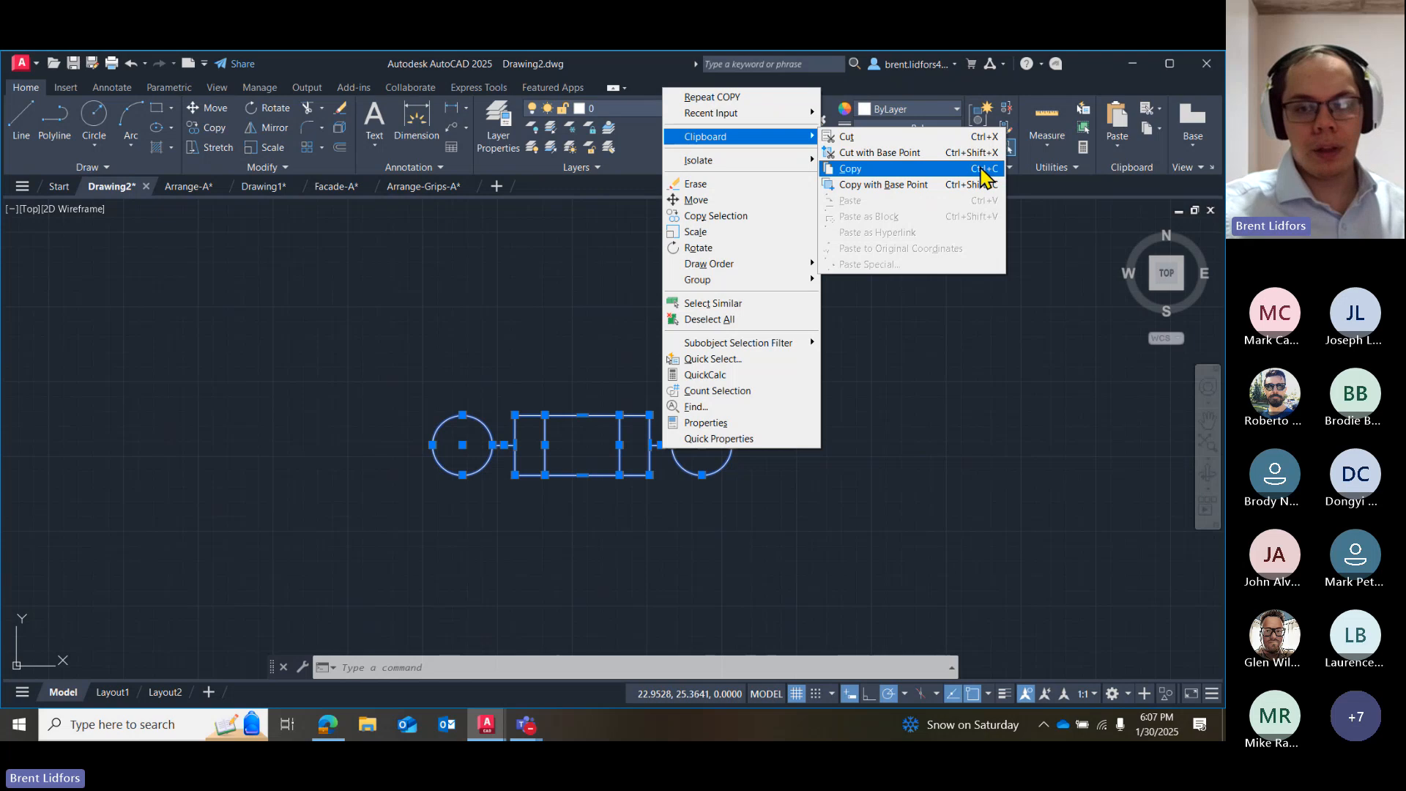
click(875, 174)
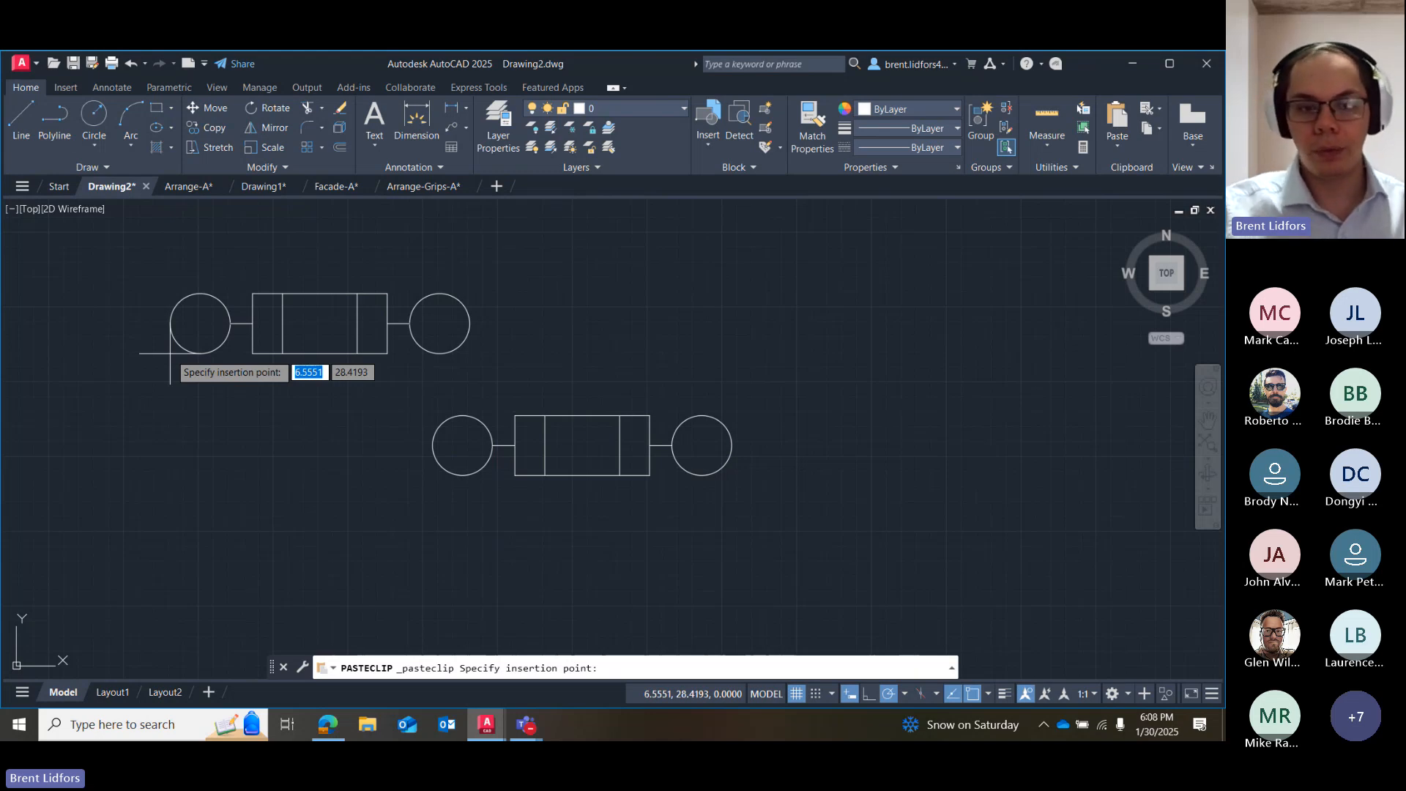
click(231, 334)
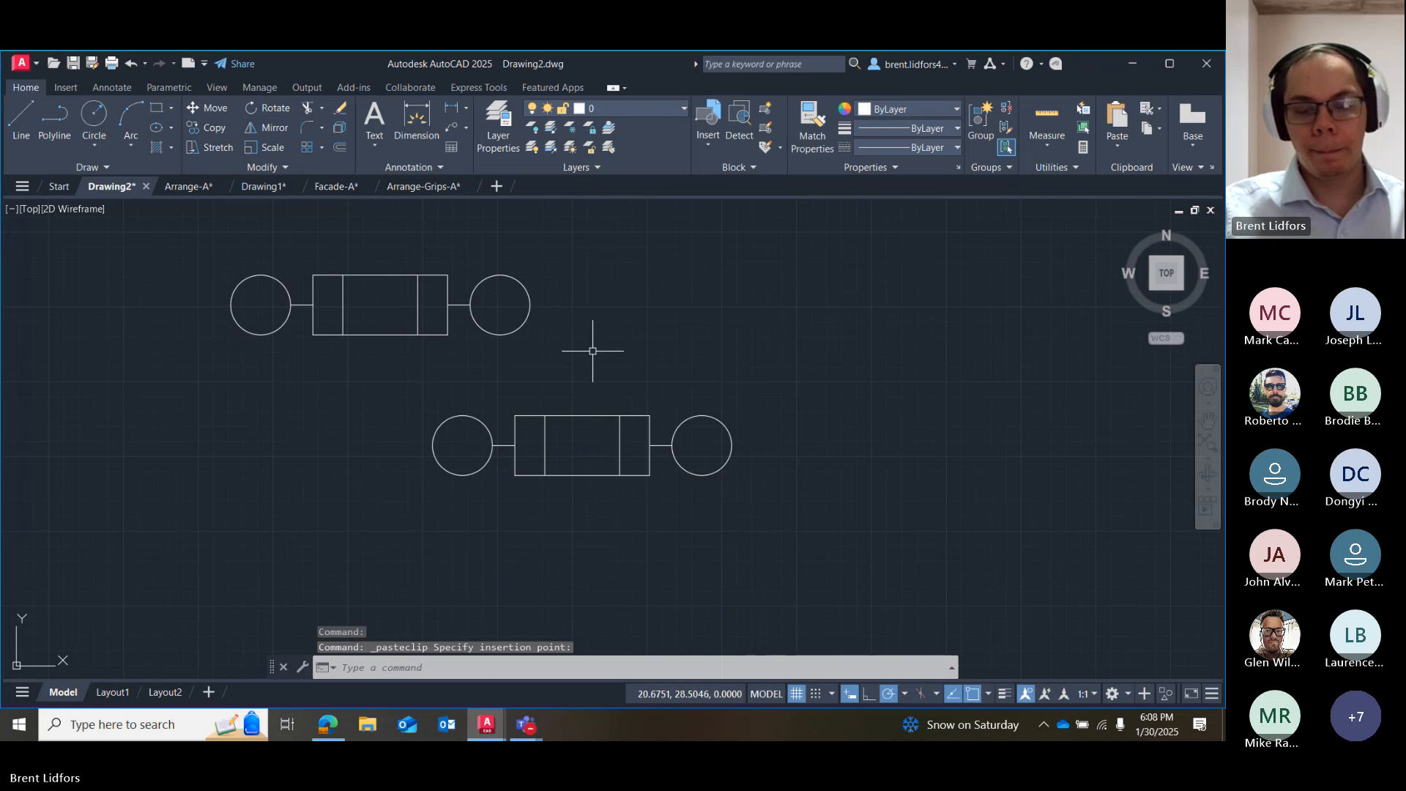
key(ctrl+v)
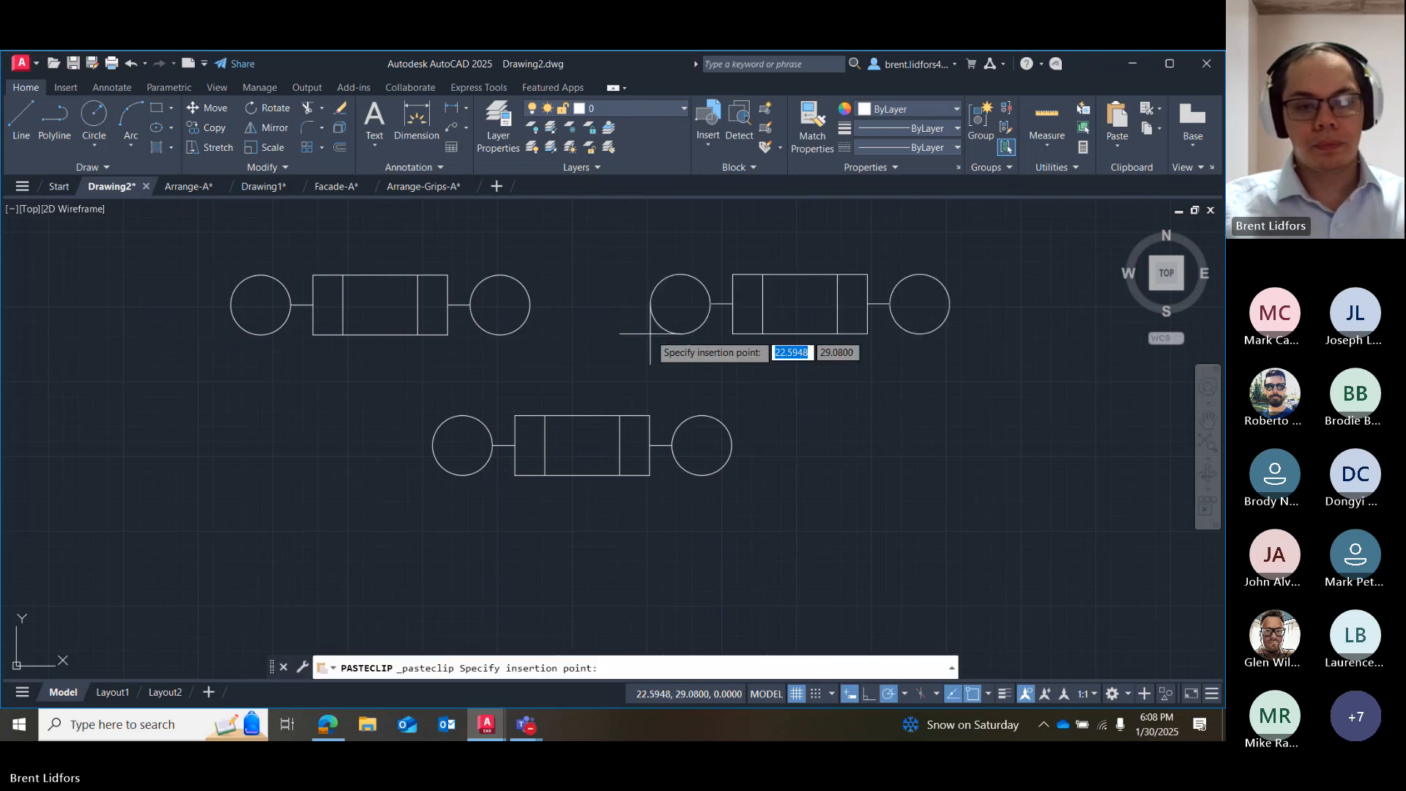
click(656, 333)
key(Escape)
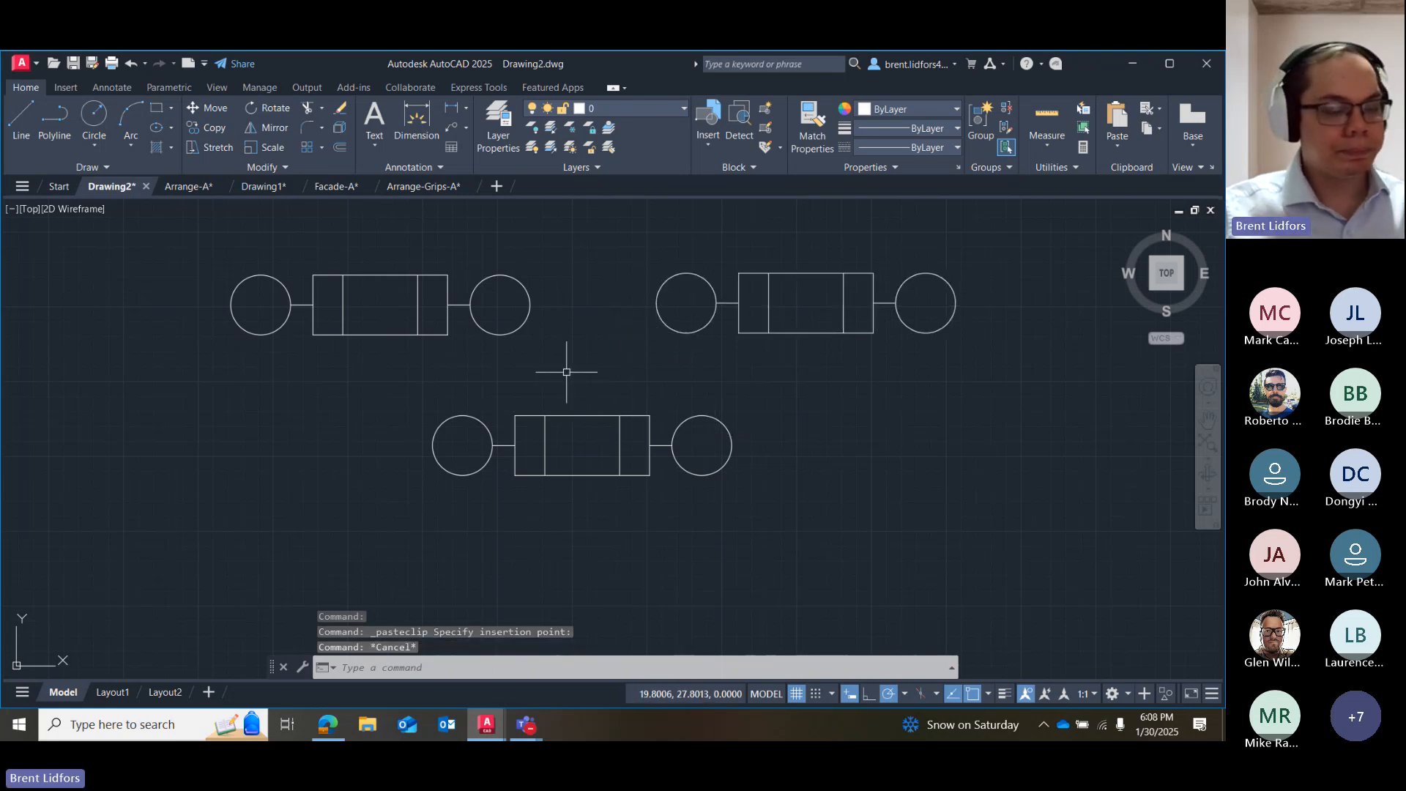
Erase all three assemblies and draw a closed right triangle with a vertical and a horizontal leg, each about 5 units long.
mouse_move(509, 245)
mouse_down()
mouse_move(597, 518)
mouse_move(1106, 233)
mouse_up()
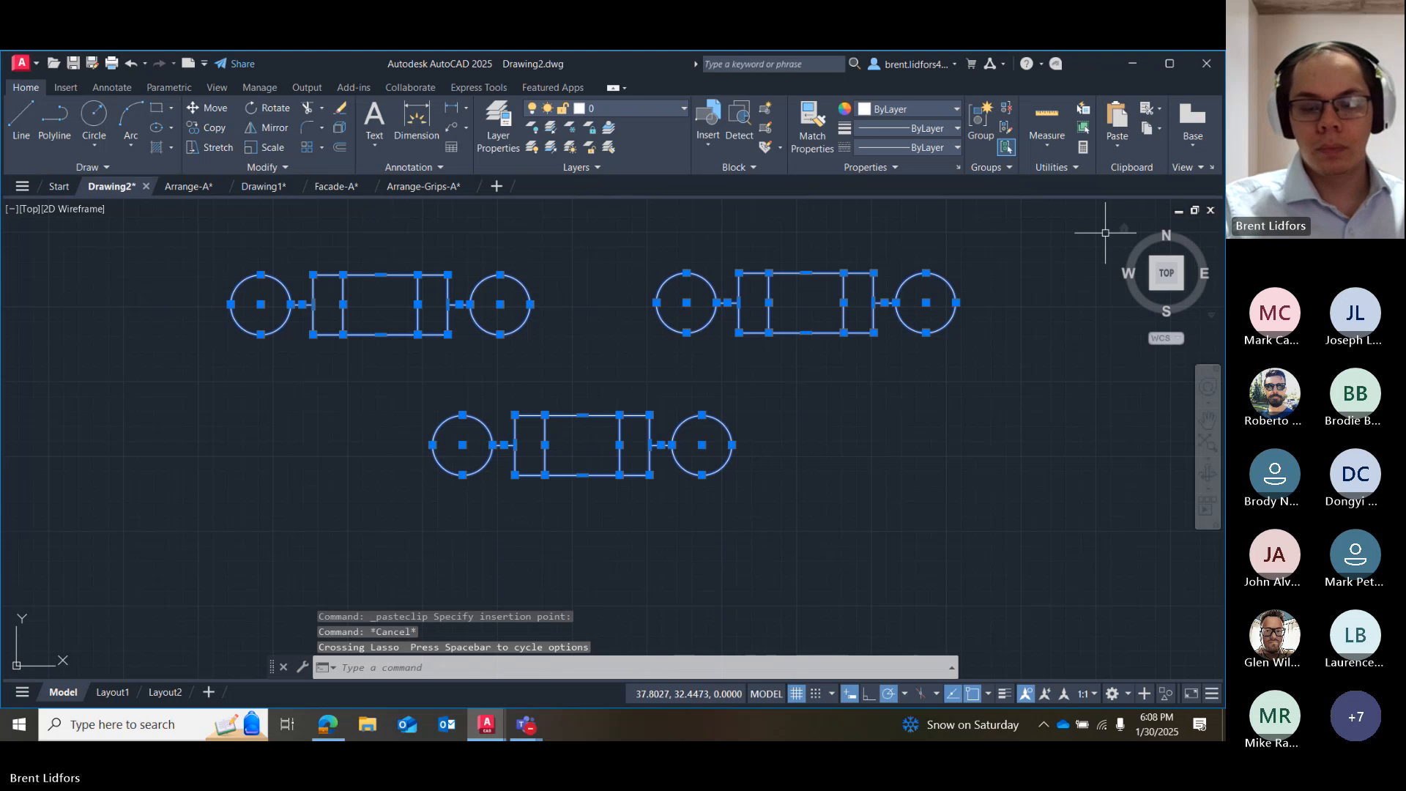
key(Delete)
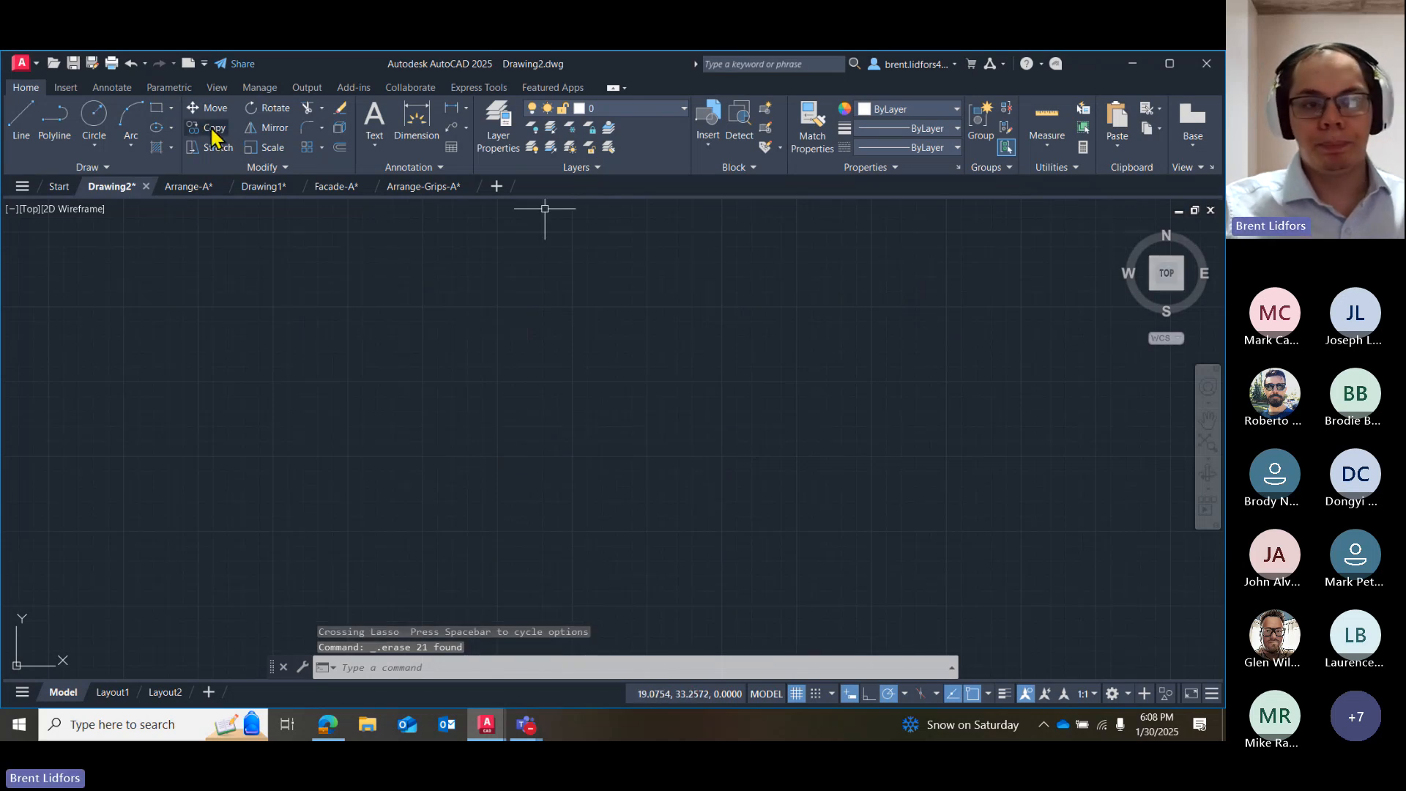
click(21, 121)
click(424, 490)
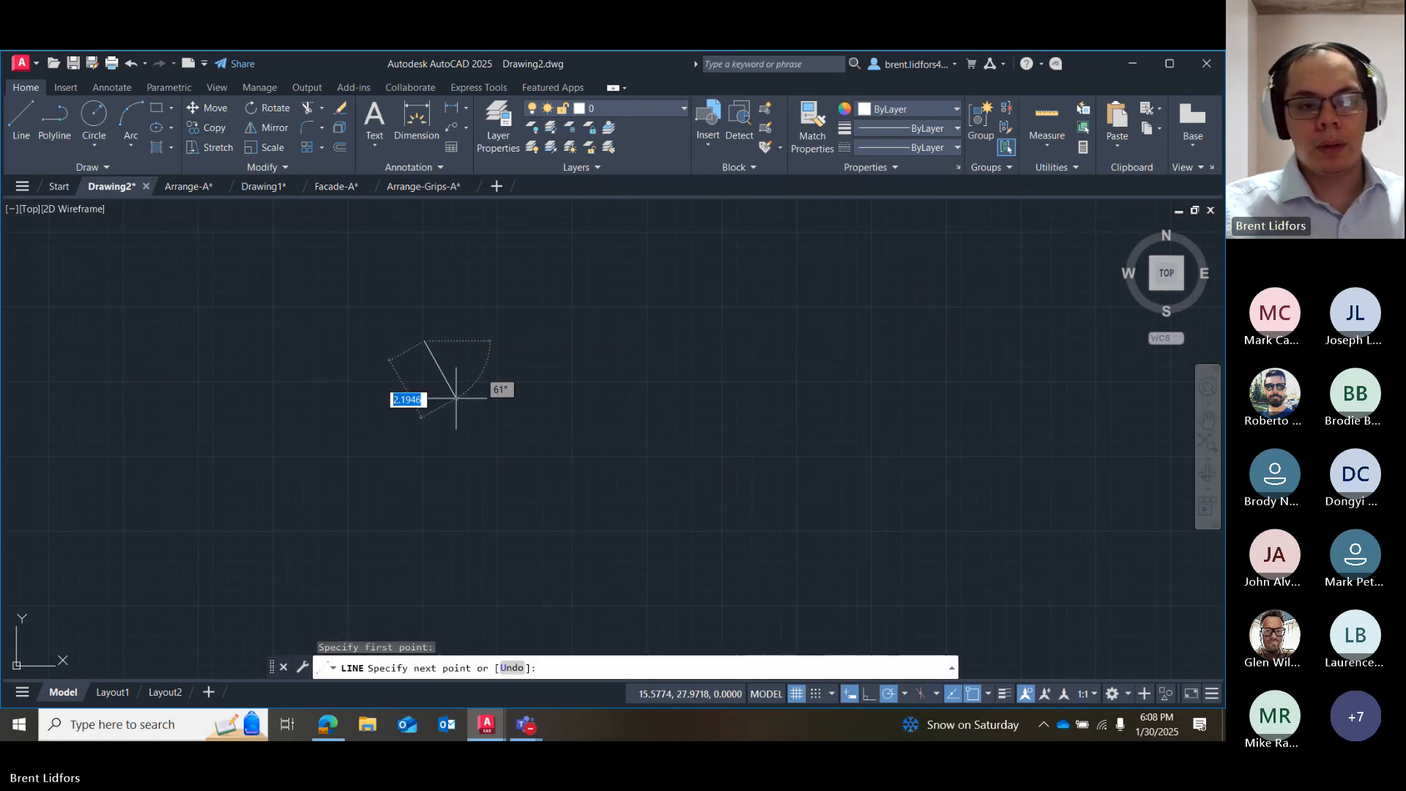
click(573, 490)
text(c)
key(Return)
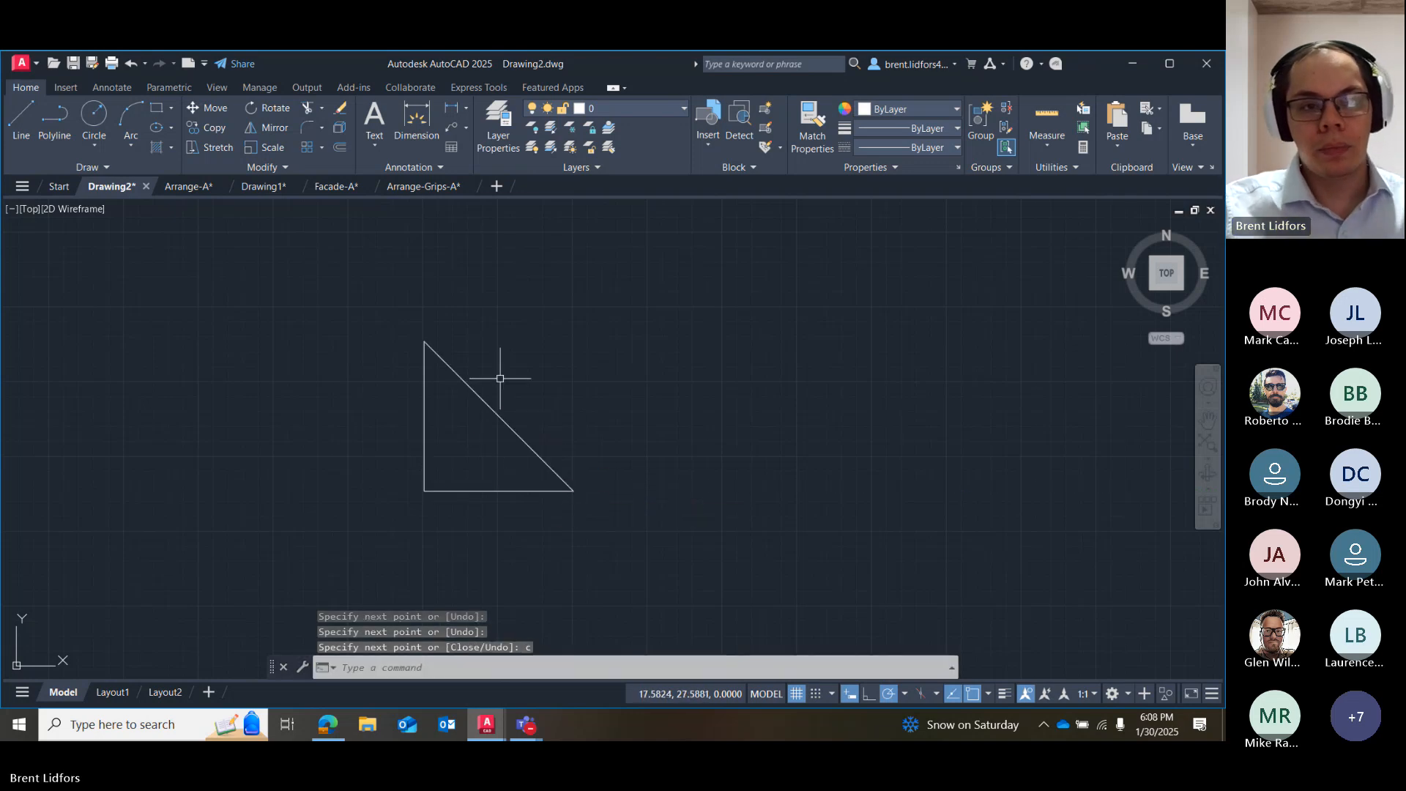
Rotate the triangle 40° about its right-hand corner, with polar tracking and object snap tracking switched off.
drag(502, 377, 669, 581)
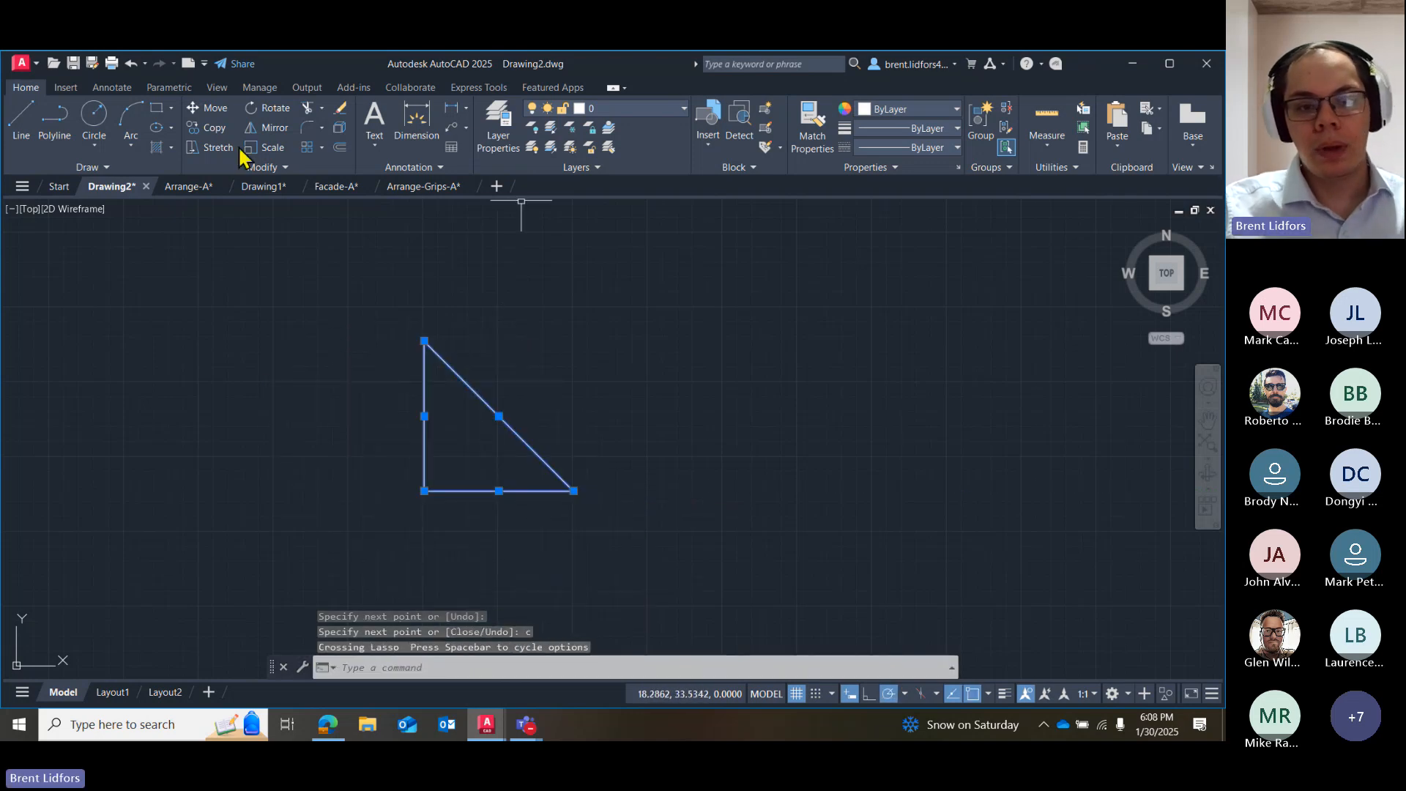
click(271, 110)
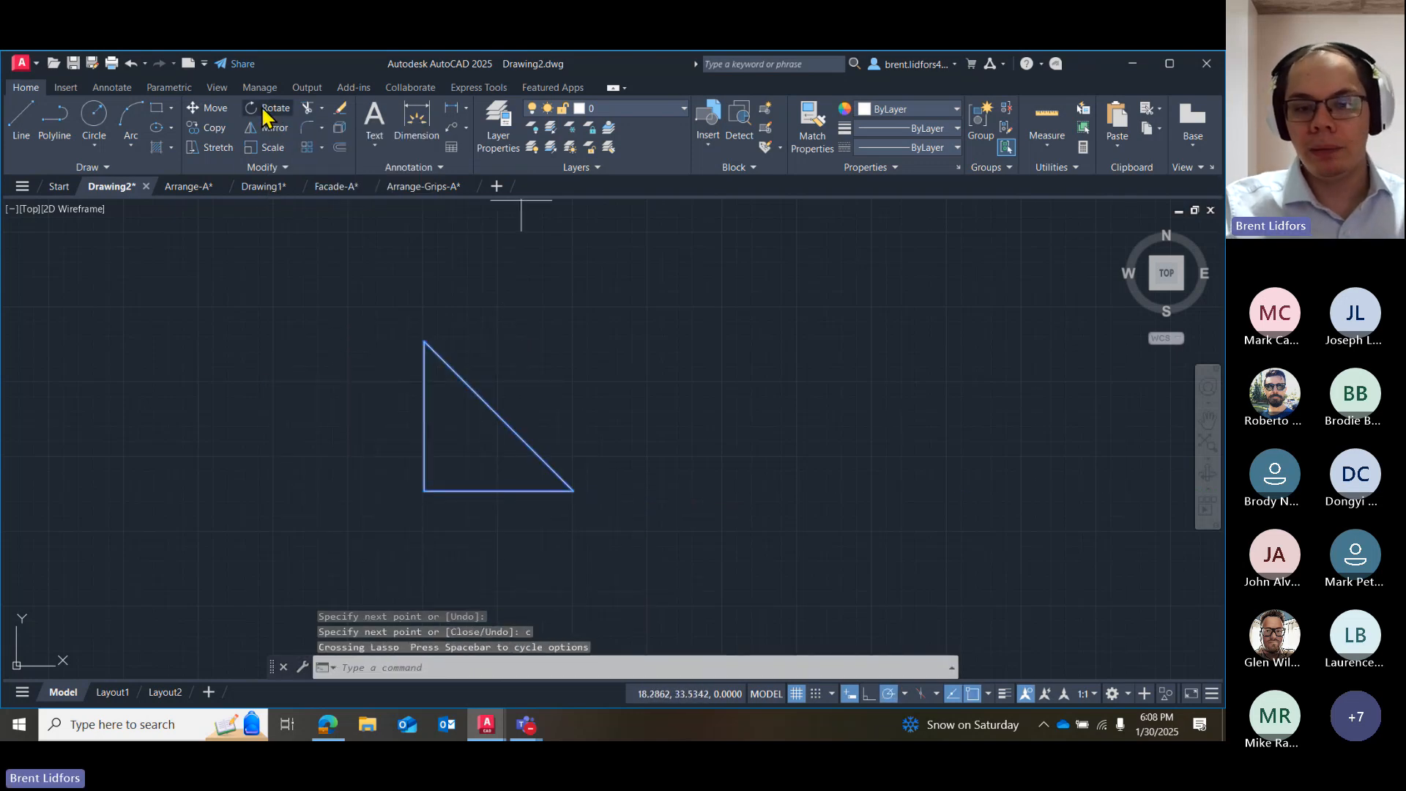
click(574, 491)
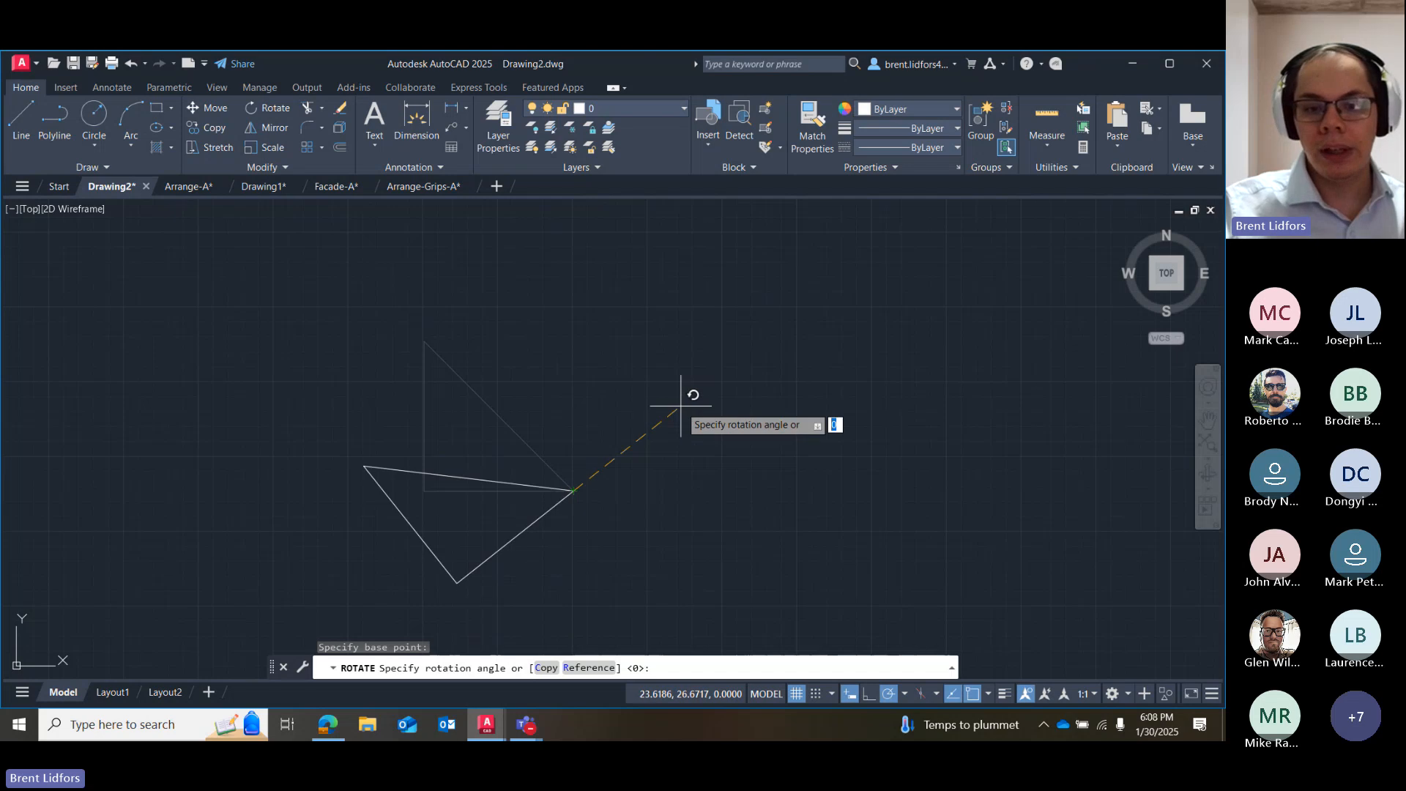
click(888, 694)
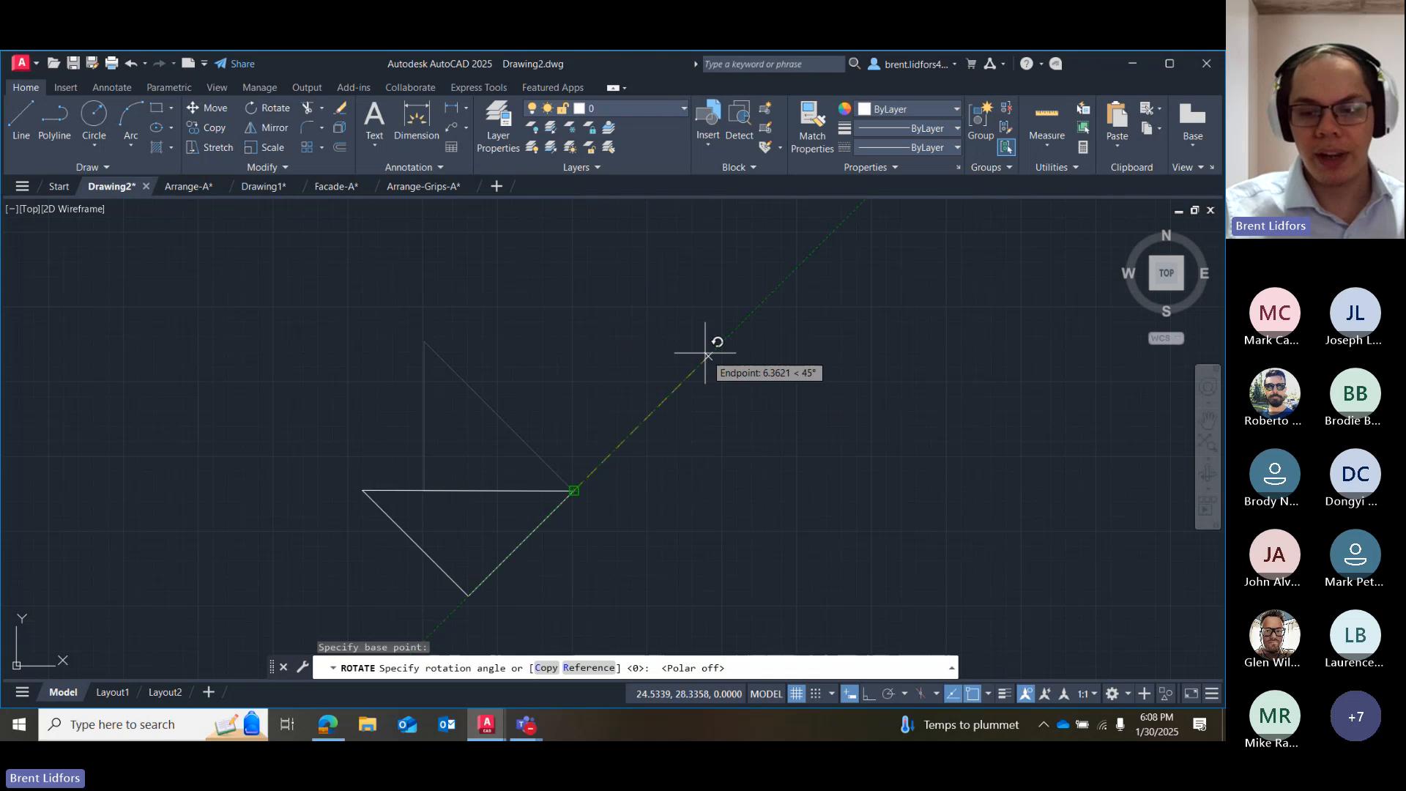
key(F11)
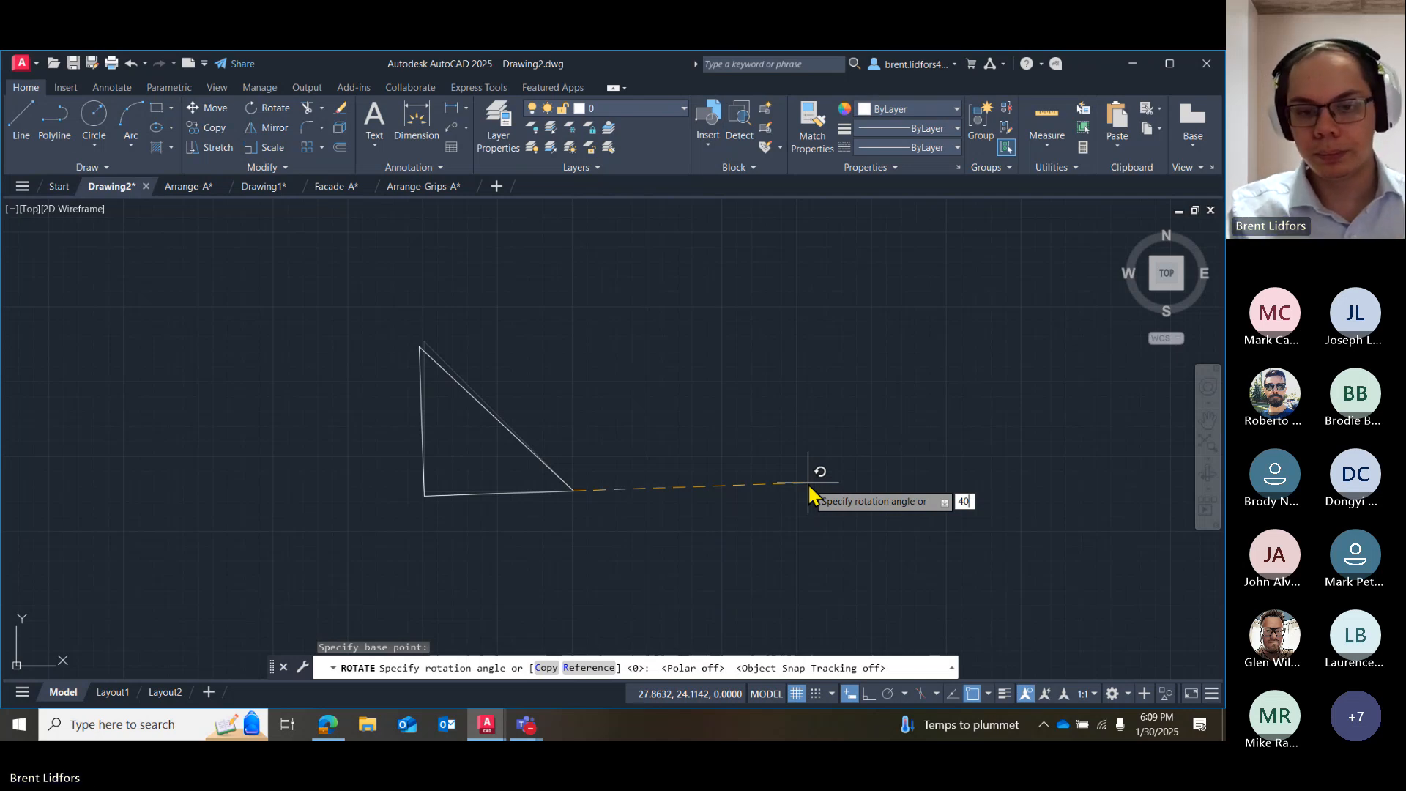
key(Return)
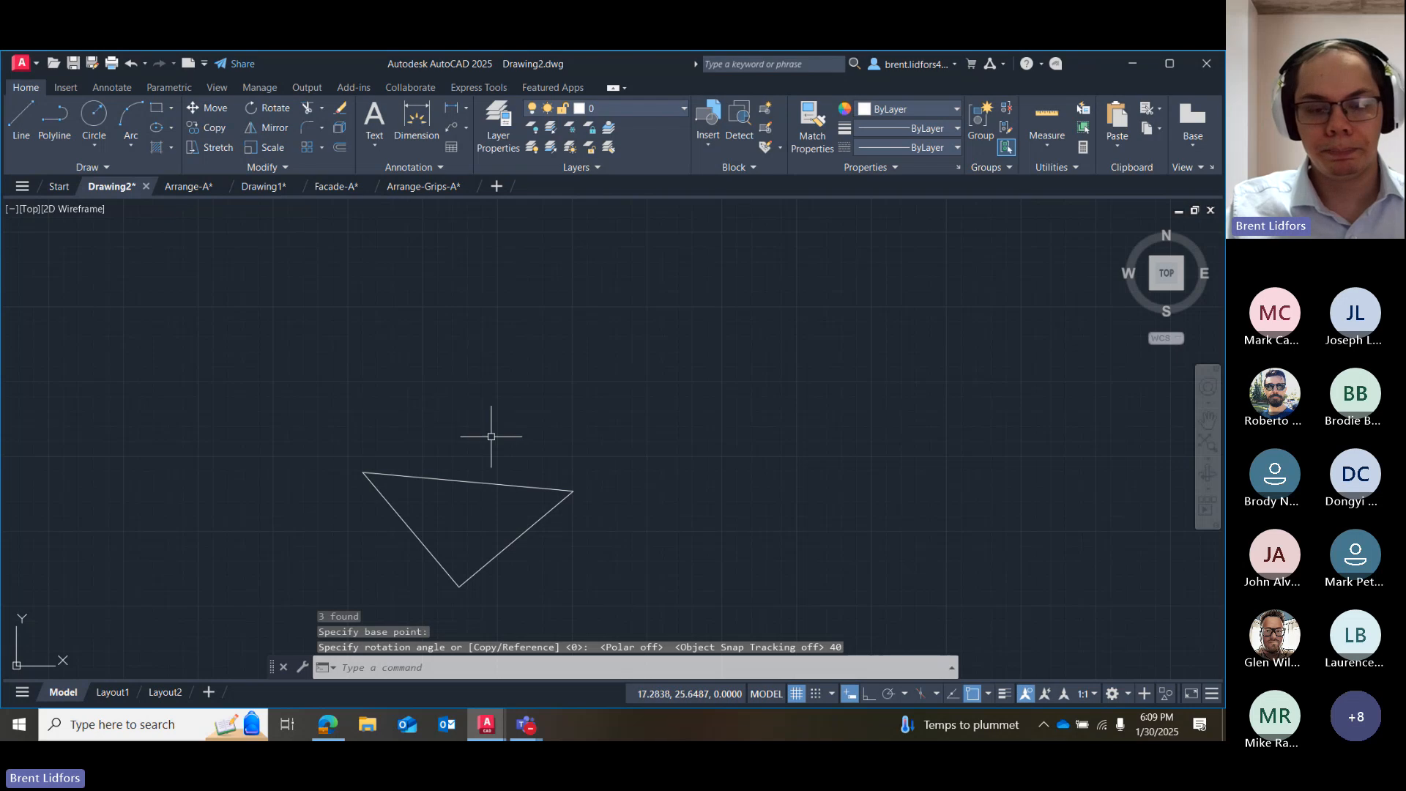
Erase the rotated triangle and undo both the erasure and the rotation.
mouse_move(493, 432)
mouse_down()
mouse_move(585, 608)
mouse_move(629, 577)
mouse_up()
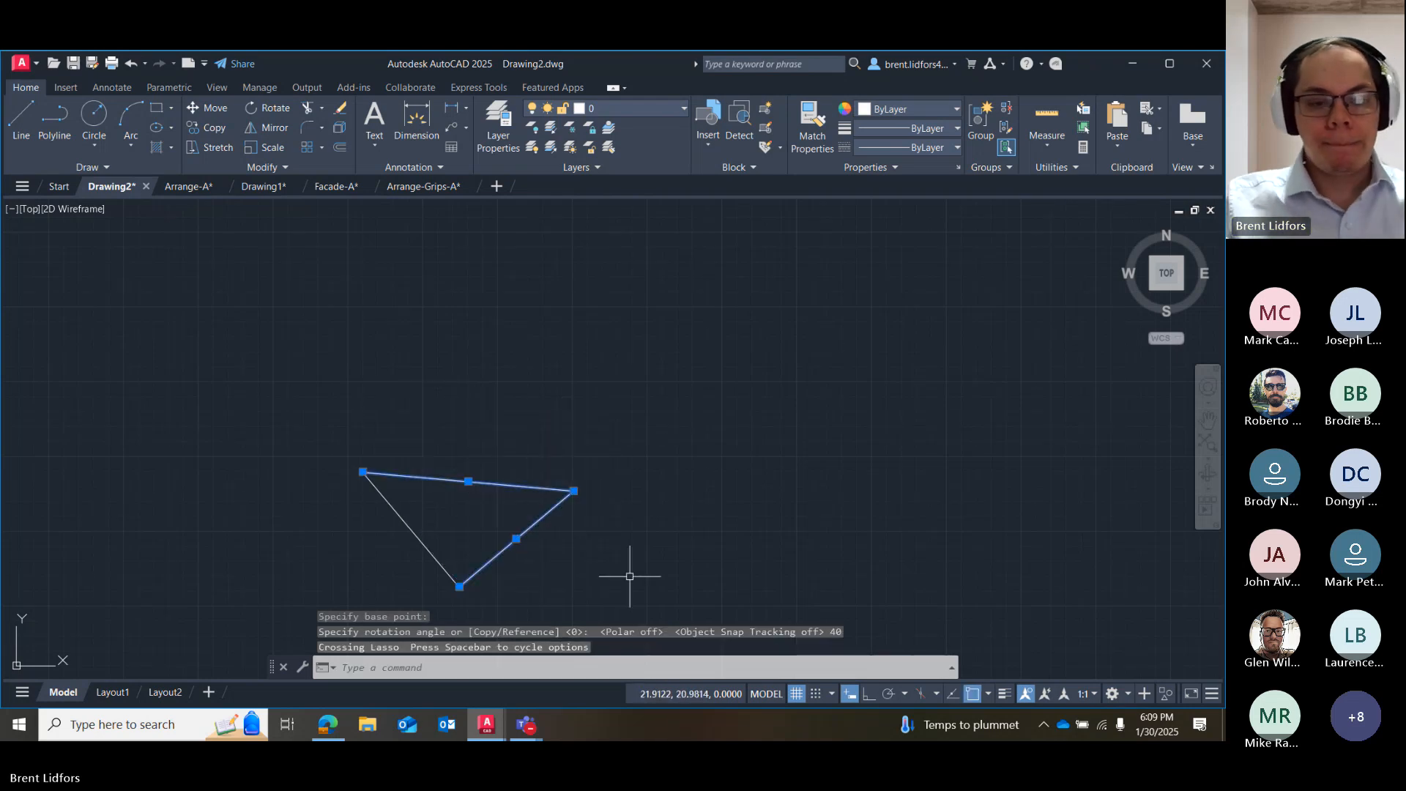
key(Escape)
drag(449, 383, 681, 569)
key(Delete)
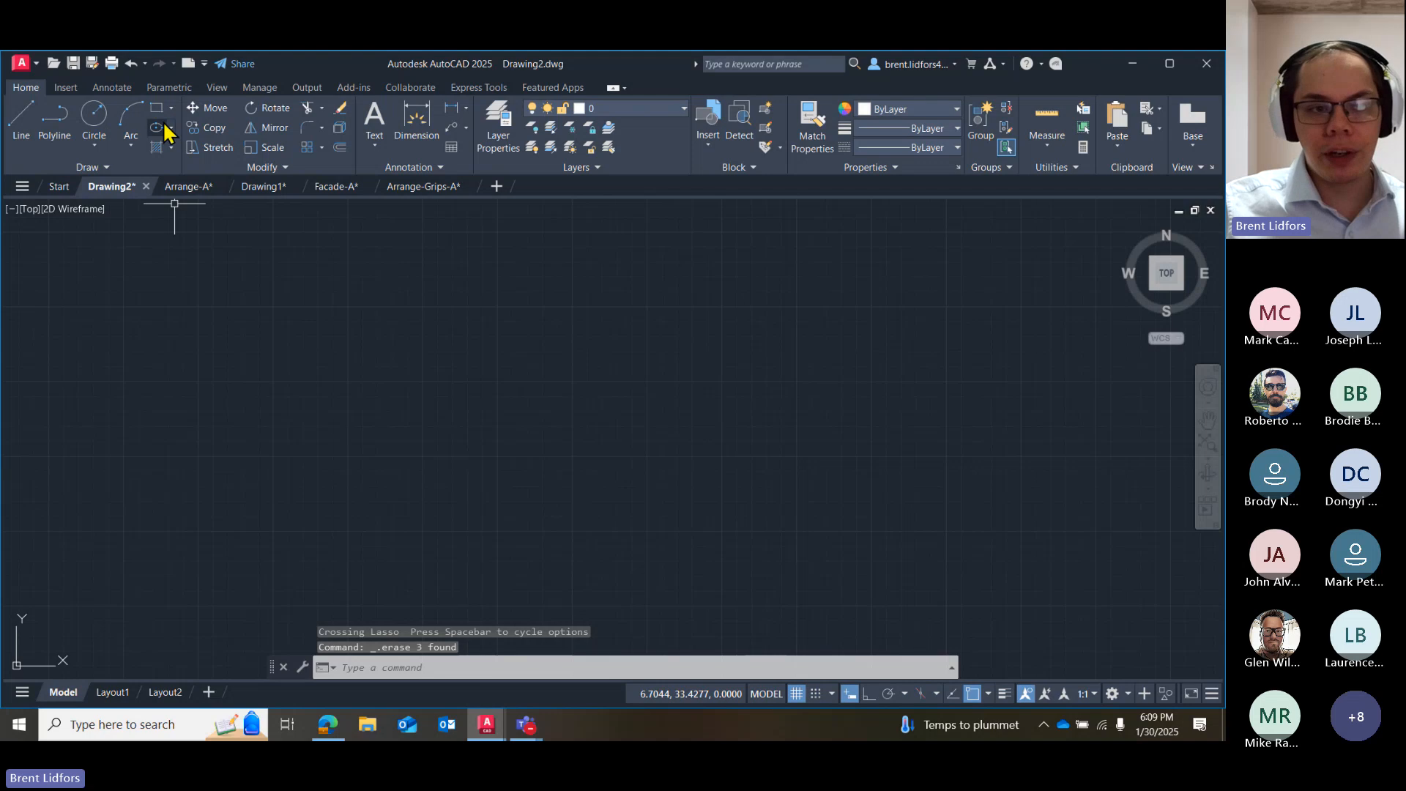
key(ctrl+z)
key(ctrl+z)
Rotate a copy of the triangle 180° about its right-hand corner, keeping the original in place.
click(506, 290)
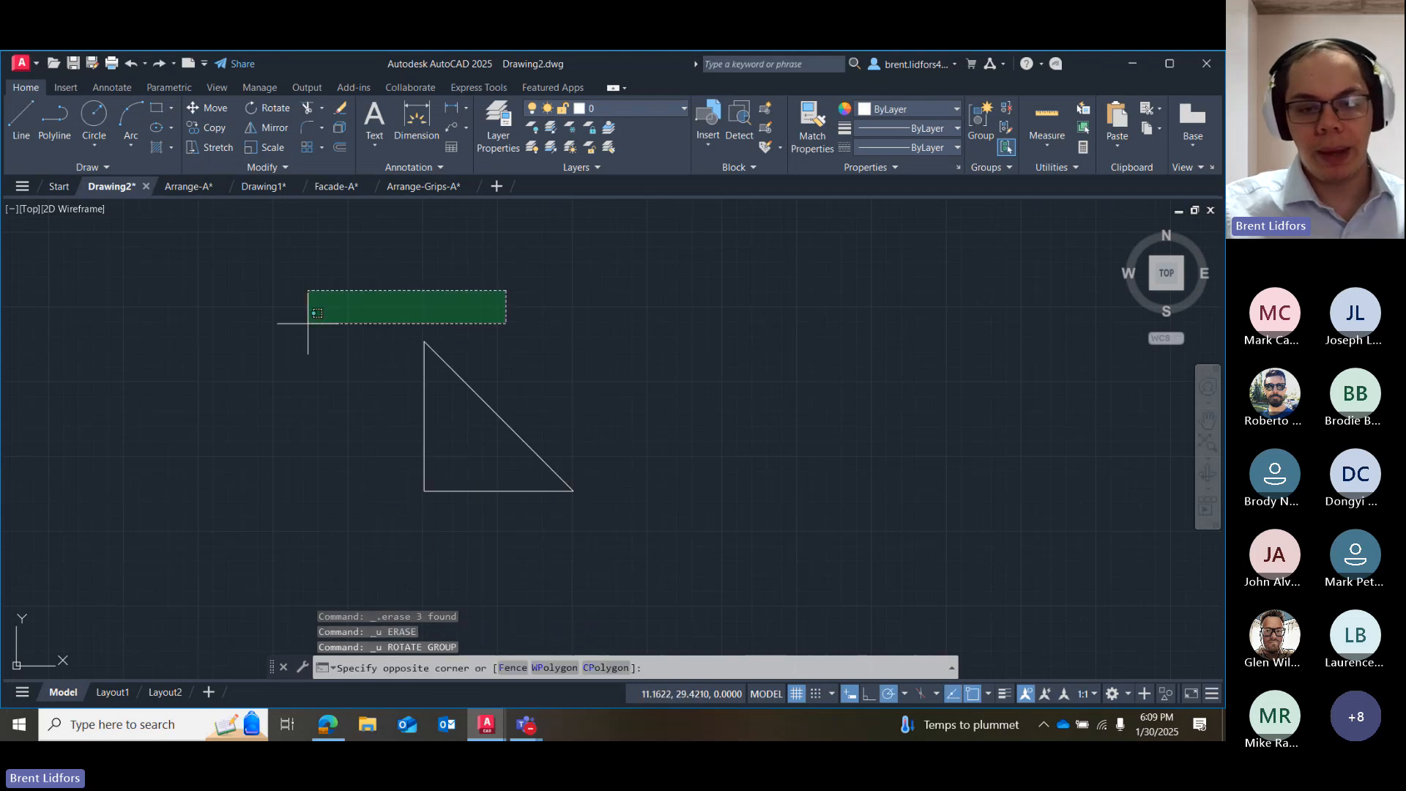
drag(309, 323, 681, 540)
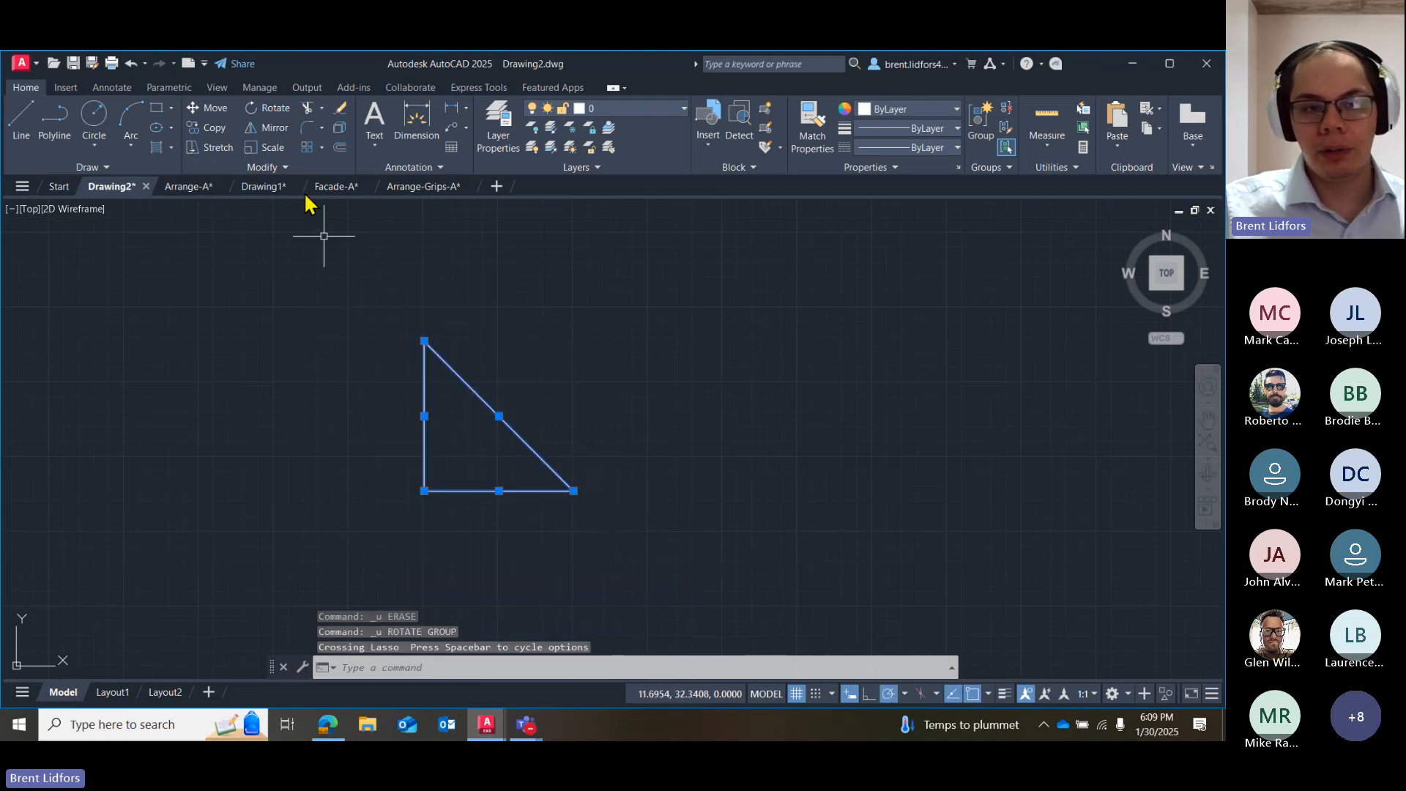
click(269, 108)
click(574, 491)
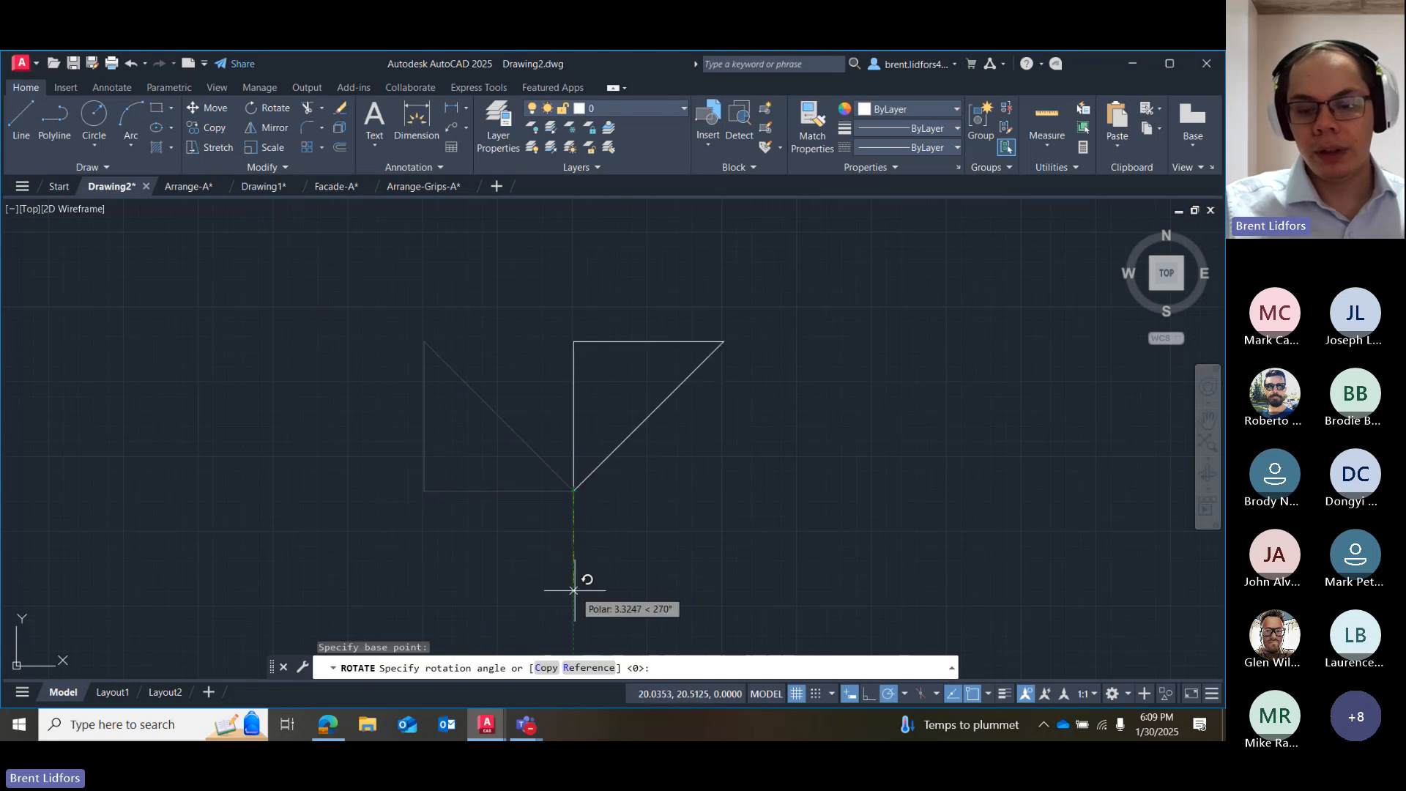
key(Down)
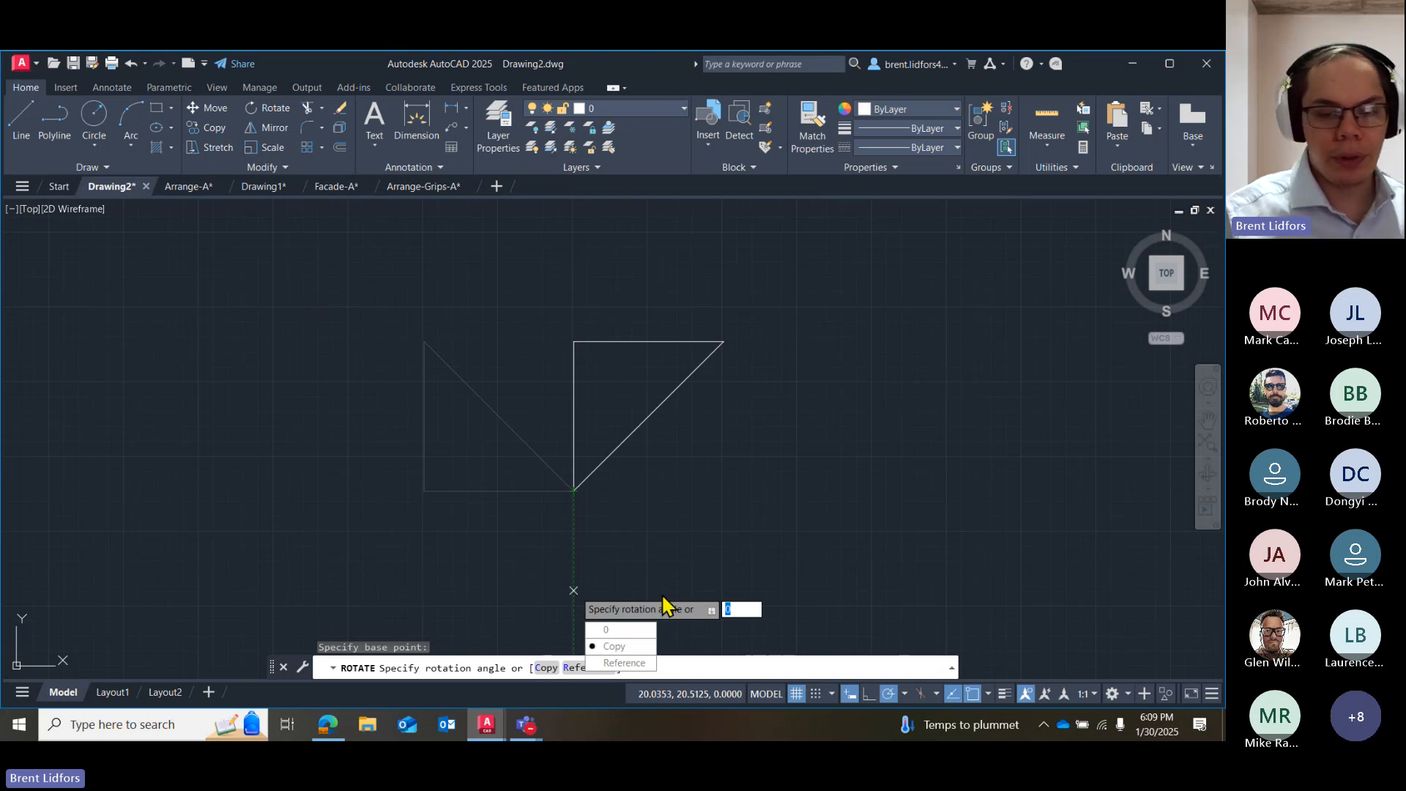
key(Return)
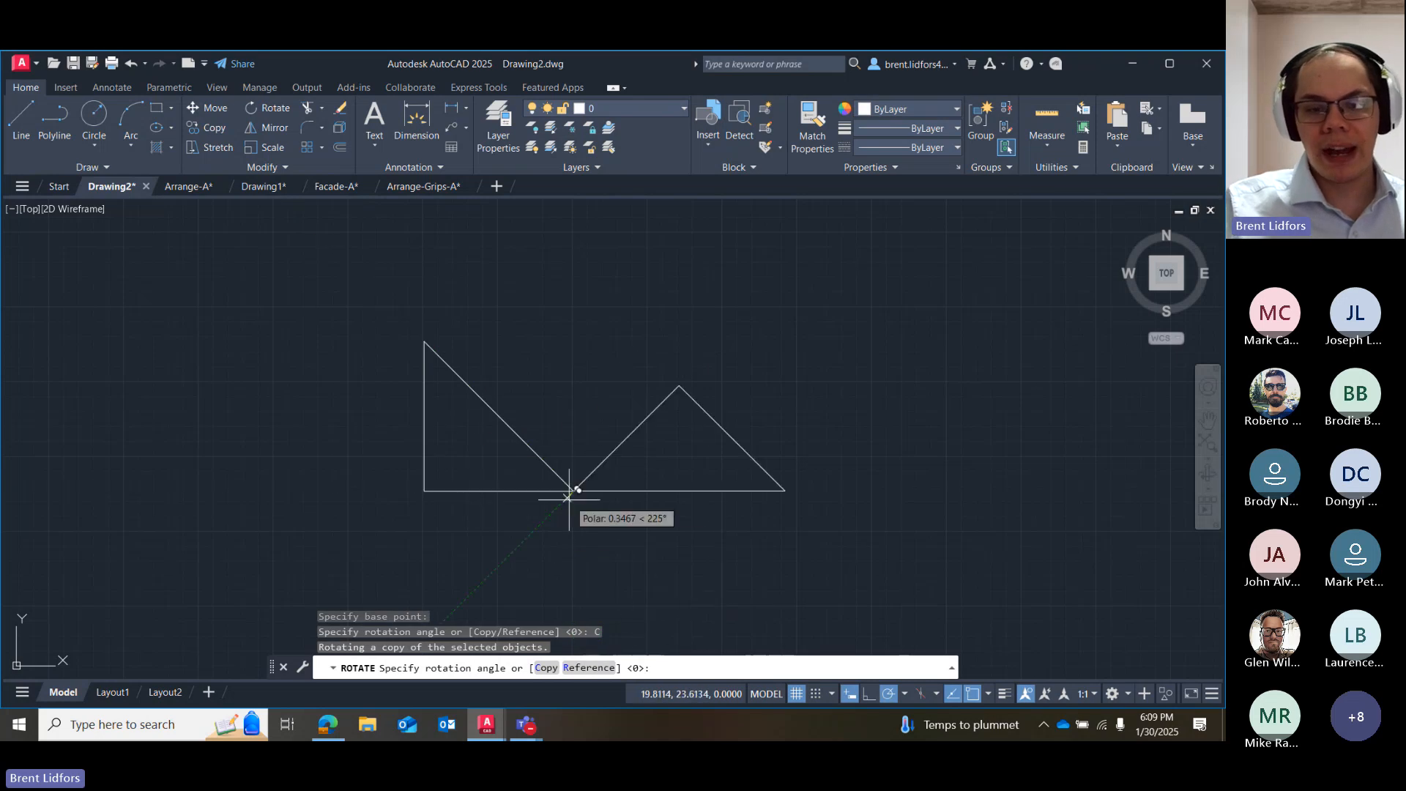
click(495, 489)
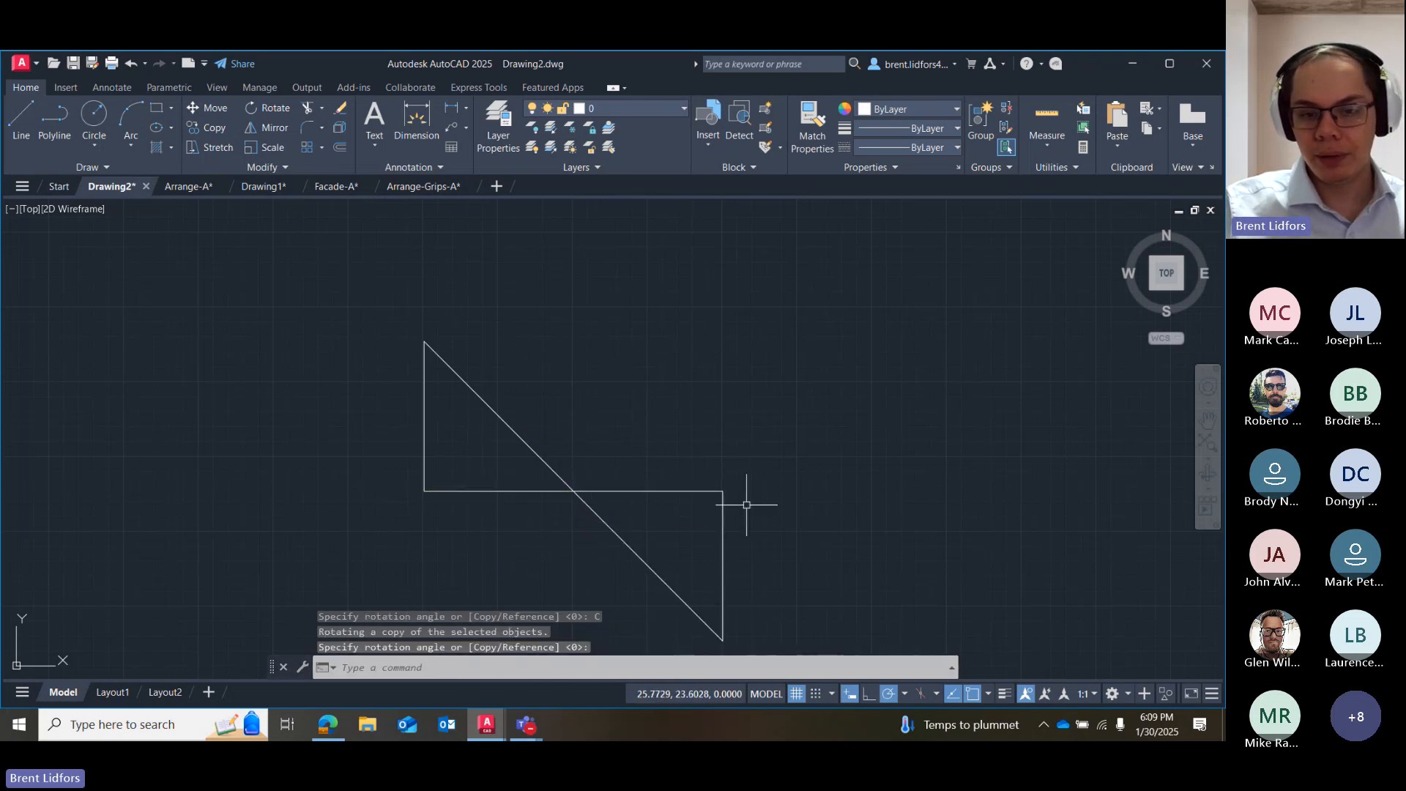
Select and erase both the original triangle and its rotated copy.
drag(696, 442, 777, 536)
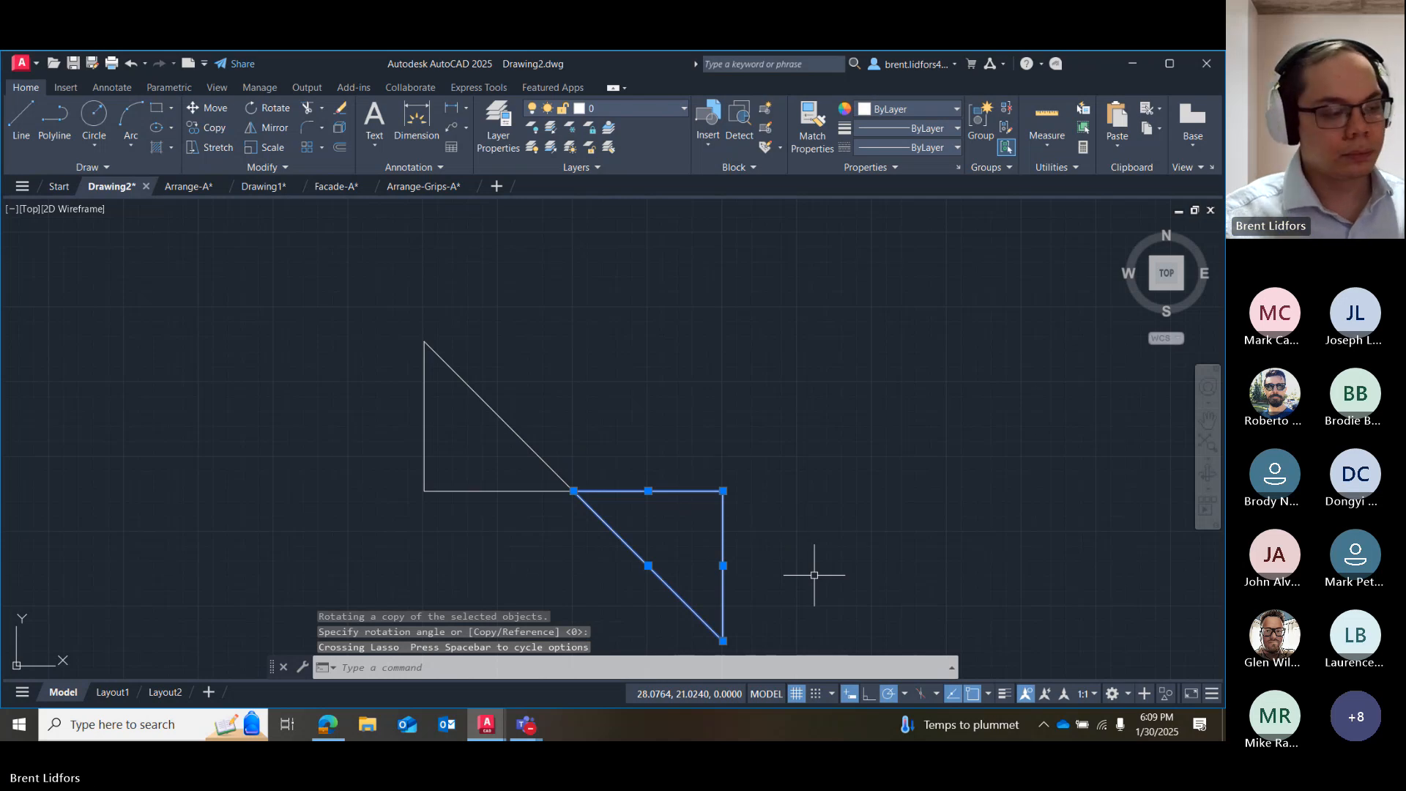
key(Escape)
mouse_move(776, 403)
mouse_down()
mouse_move(732, 395)
mouse_move(527, 558)
mouse_move(681, 553)
mouse_up()
key(Delete)
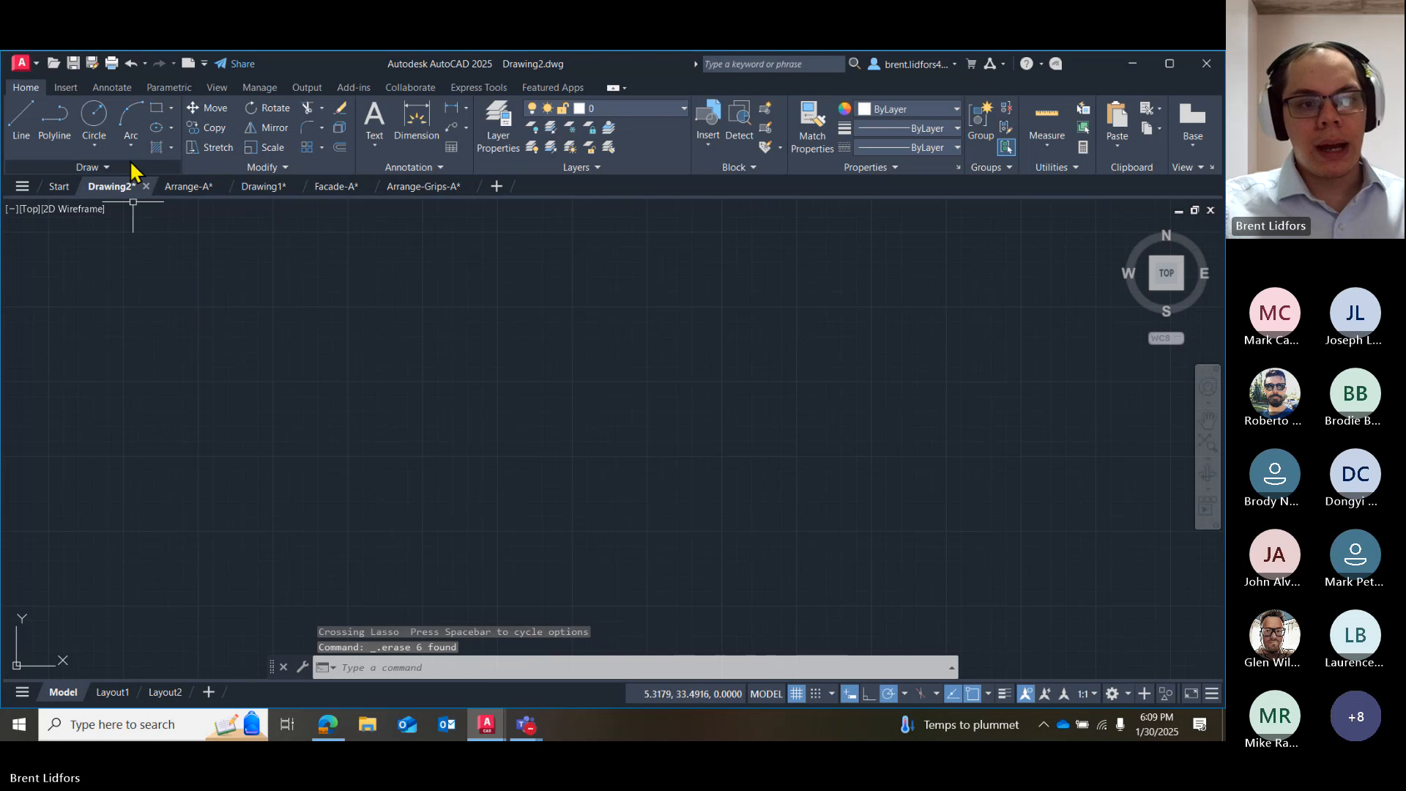
click(28, 128)
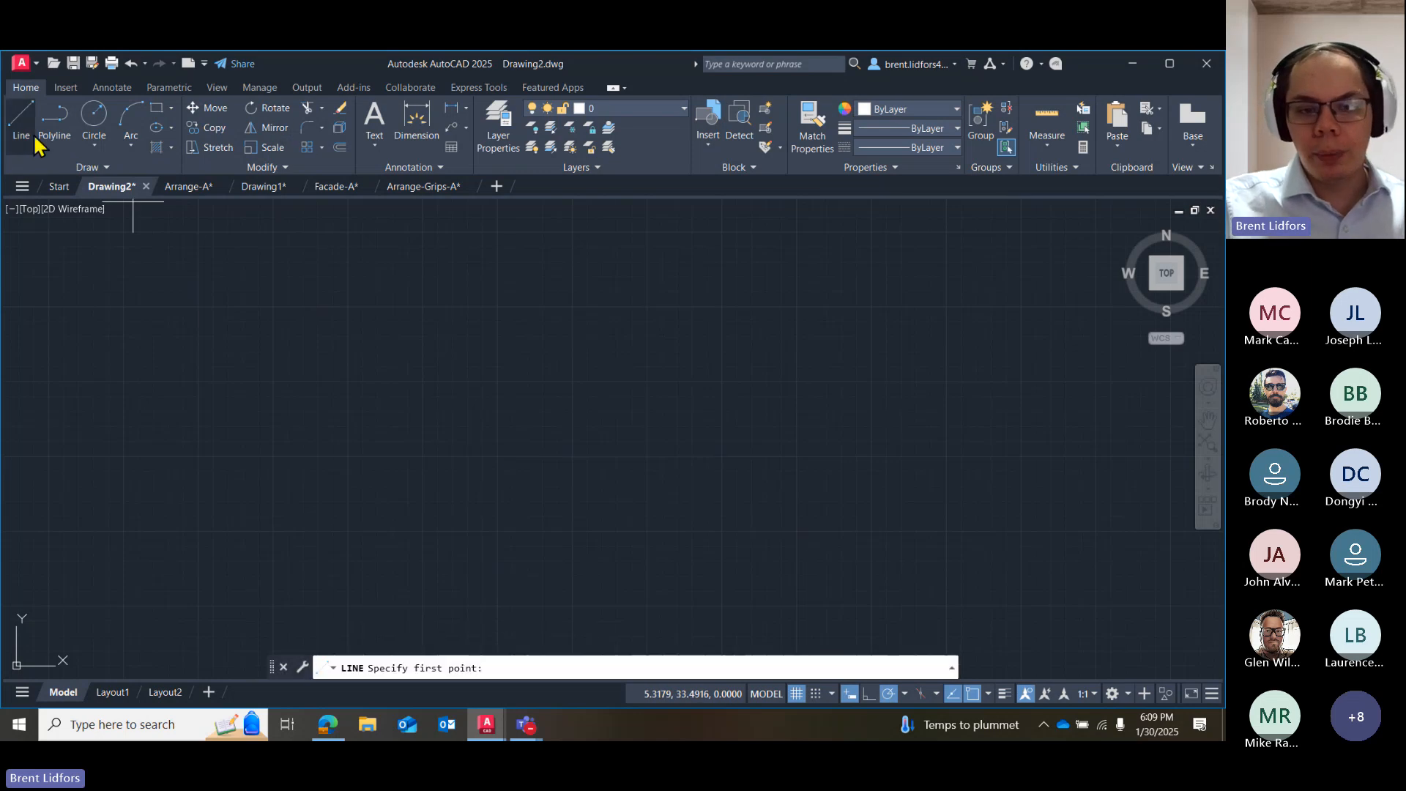
click(397, 314)
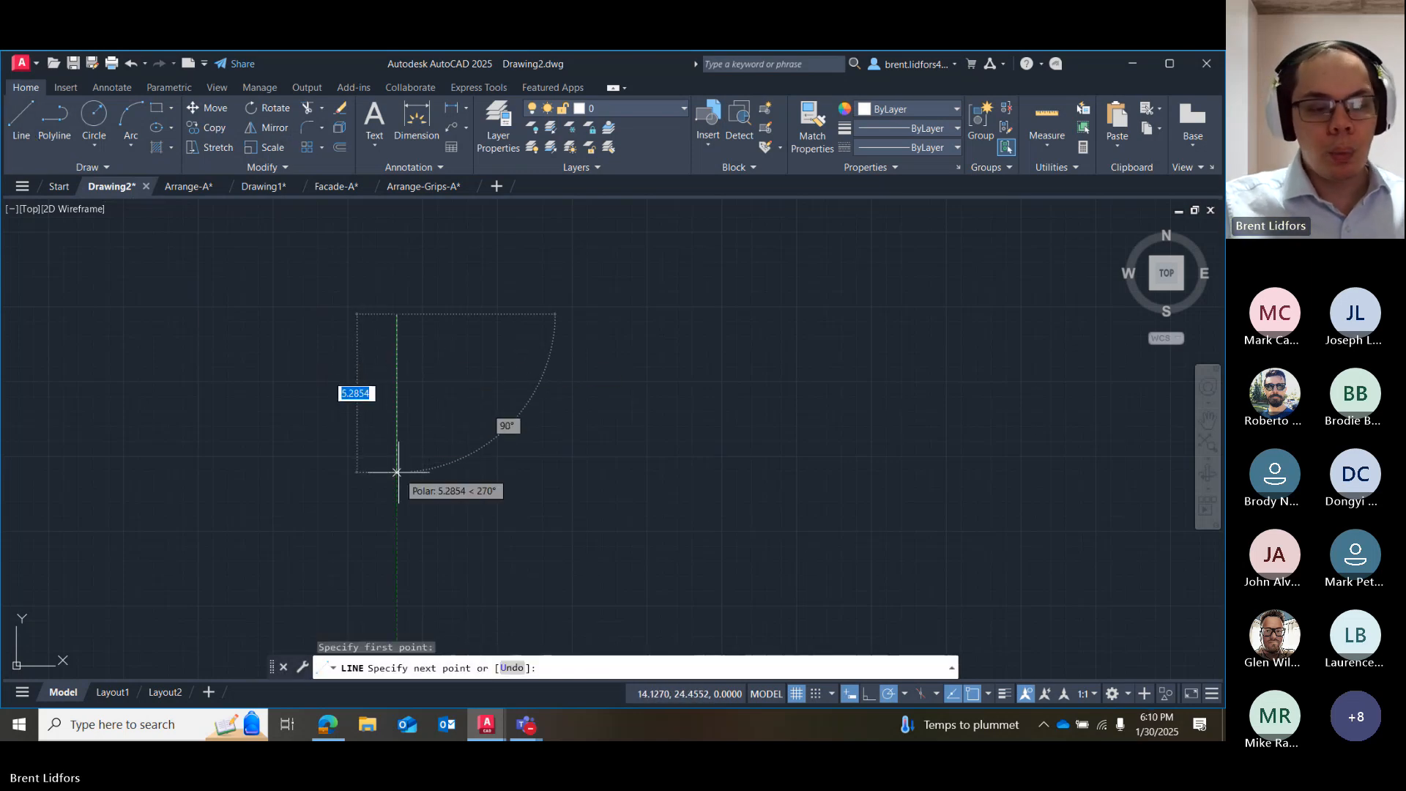
key(Escape)
Draw a rectangle from two opposite corners in the empty drawing area.
click(157, 110)
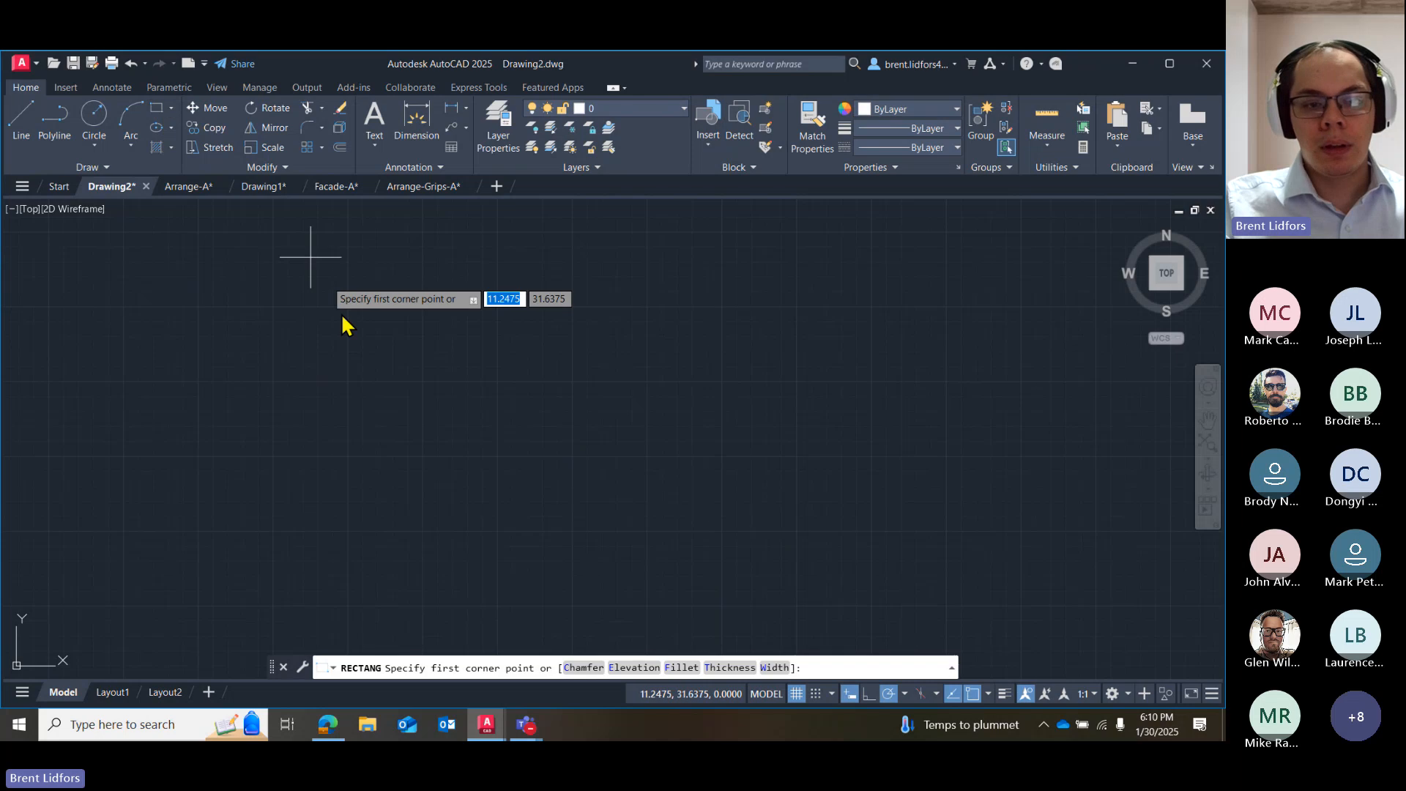
click(342, 314)
click(561, 459)
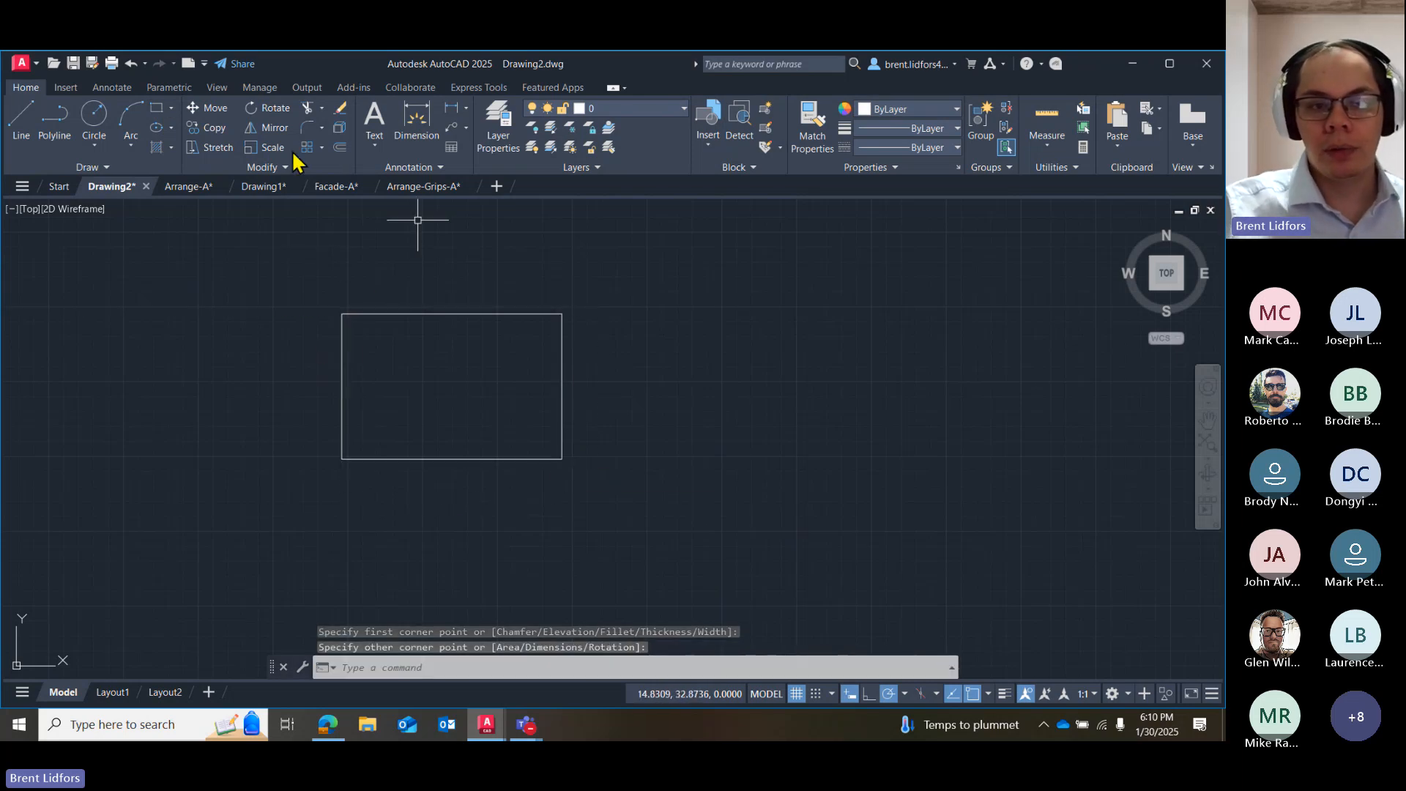
Try to scale the rectangle using its lower-left corner as the base point.
click(267, 147)
click(487, 315)
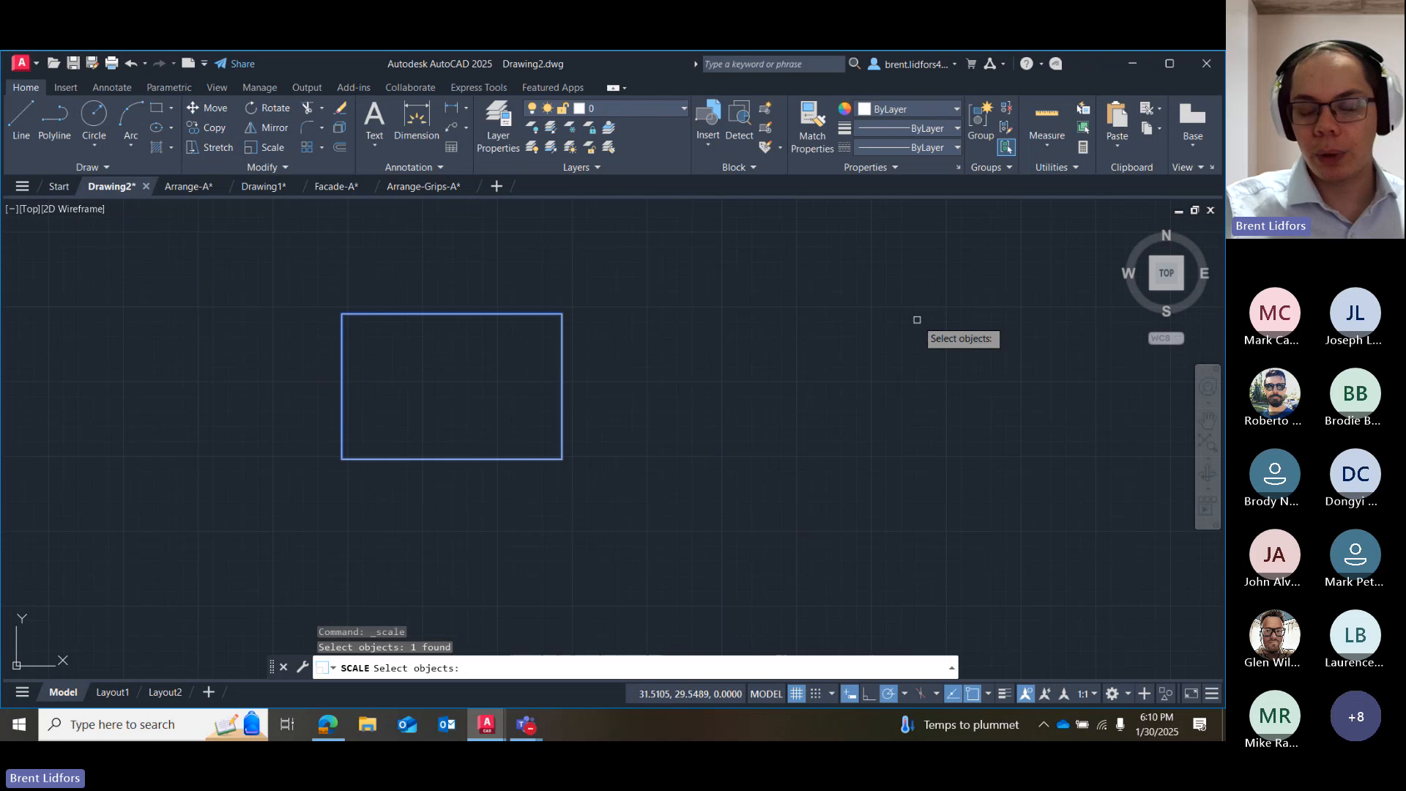
key(Return)
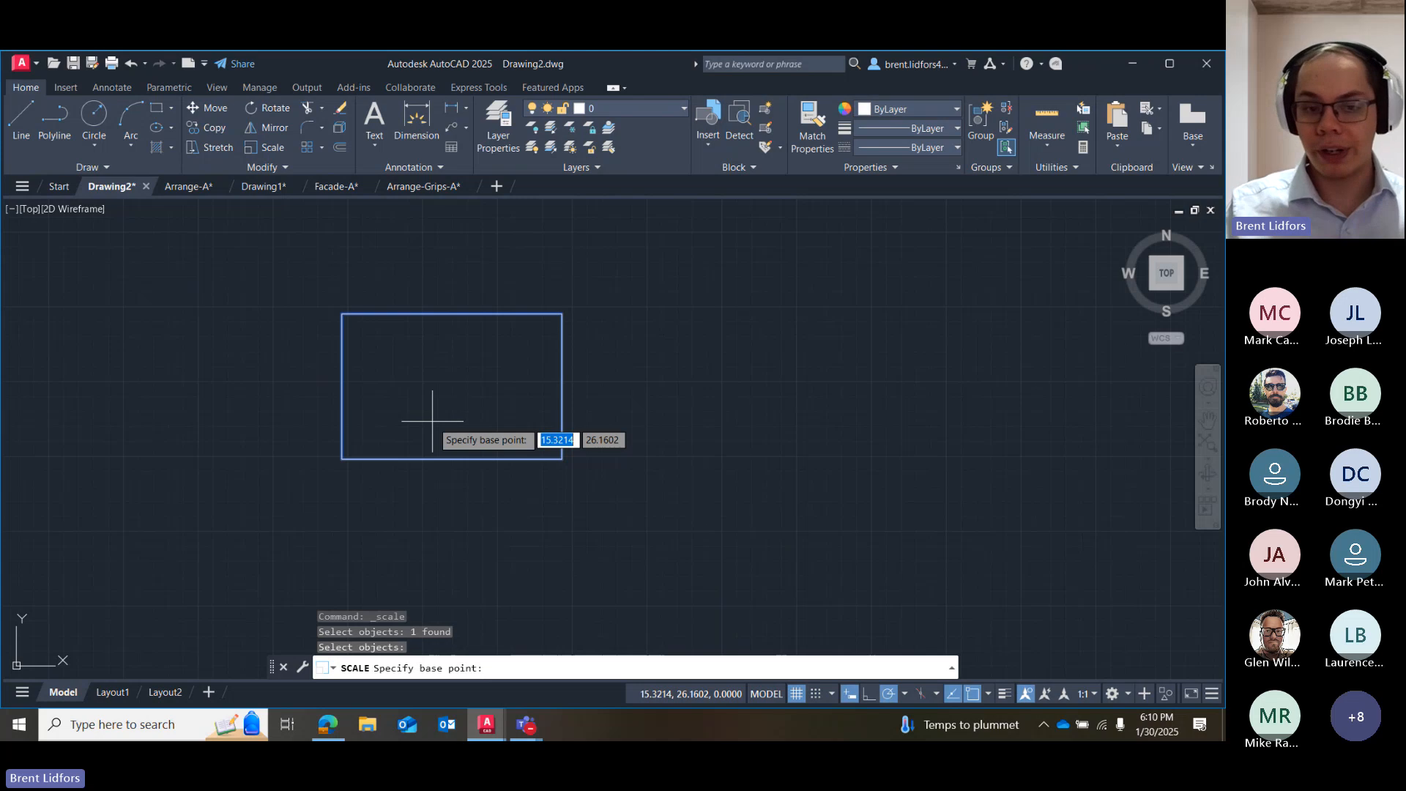
click(342, 459)
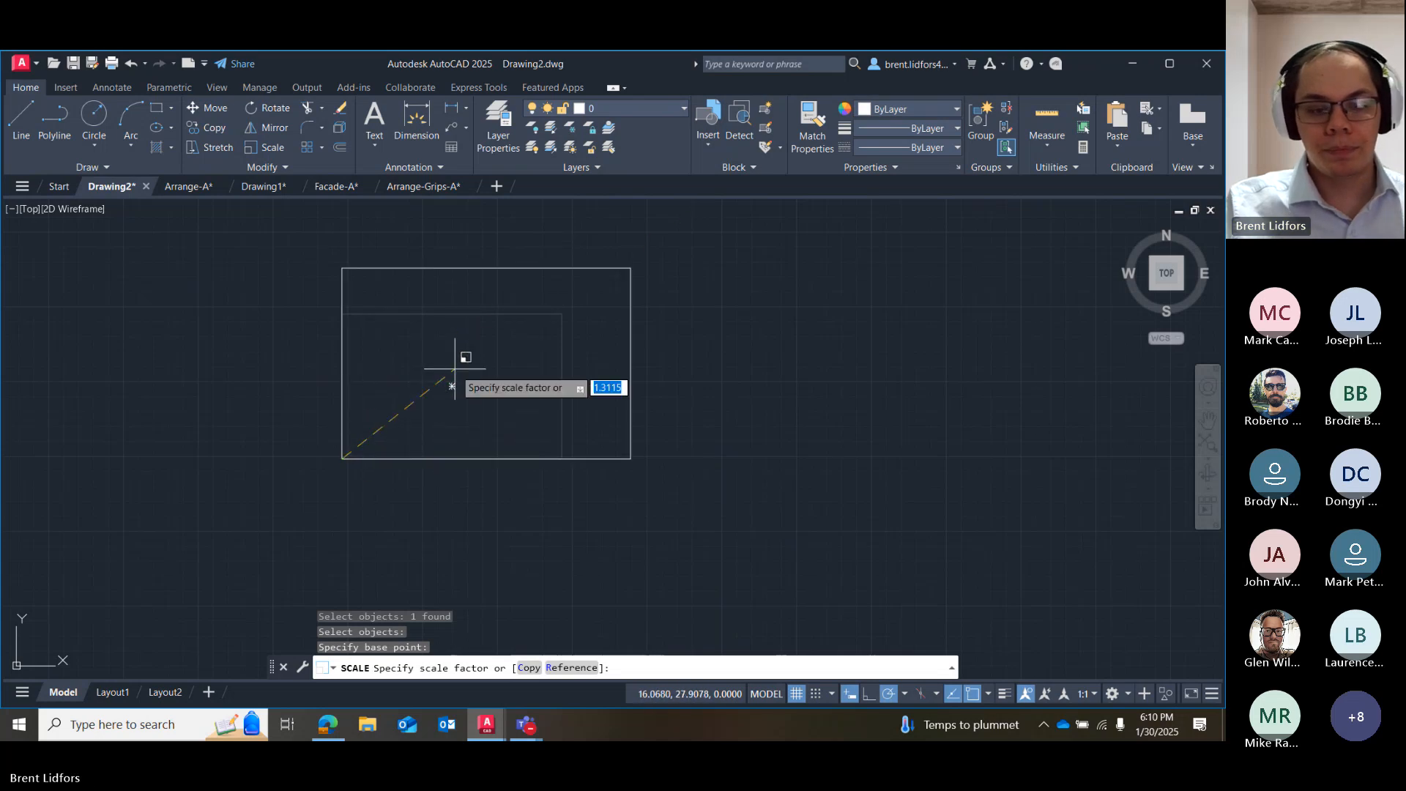
key(Escape)
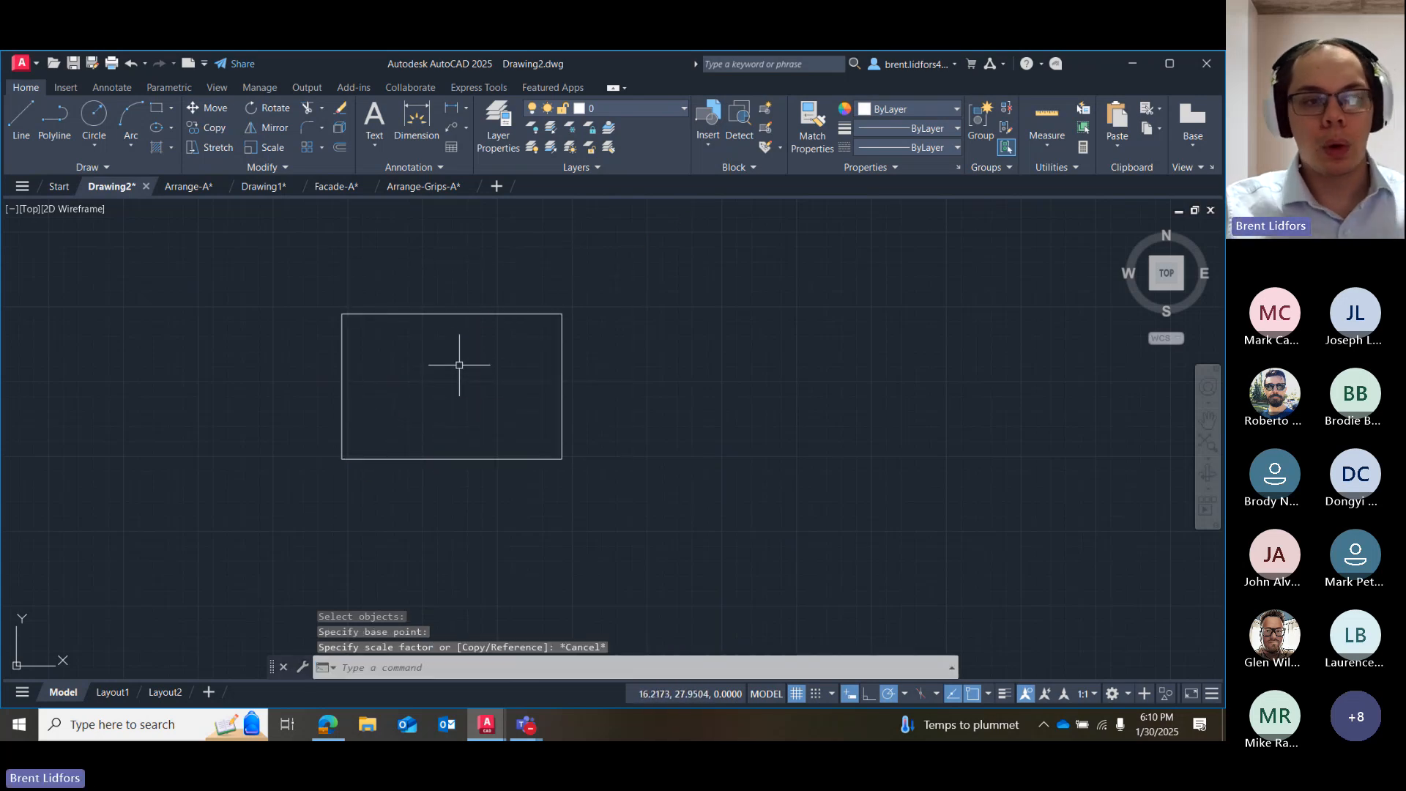
Scale the rectangle by a factor of 2 about its geometric centre.
click(216, 147)
click(272, 147)
click(455, 315)
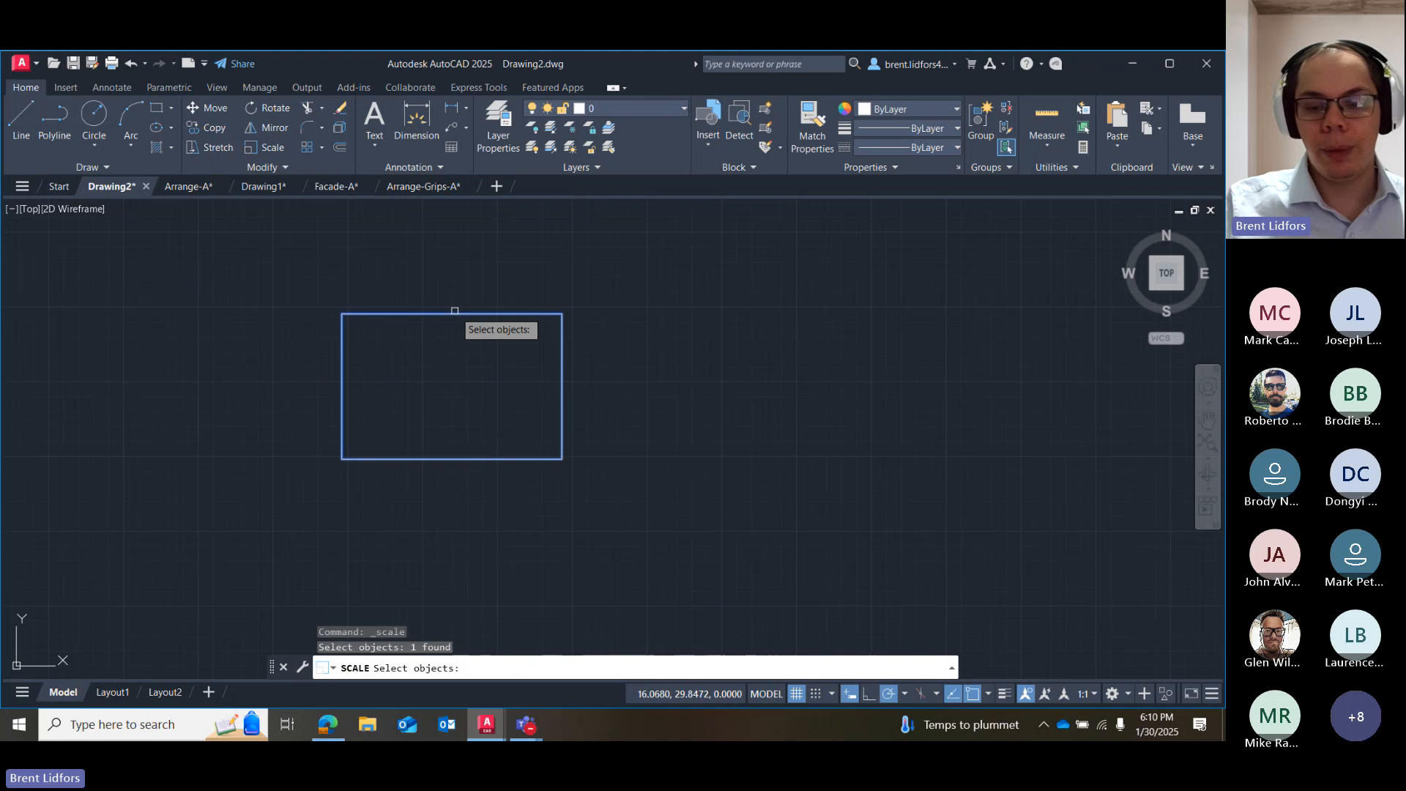
key(Return)
click(452, 386)
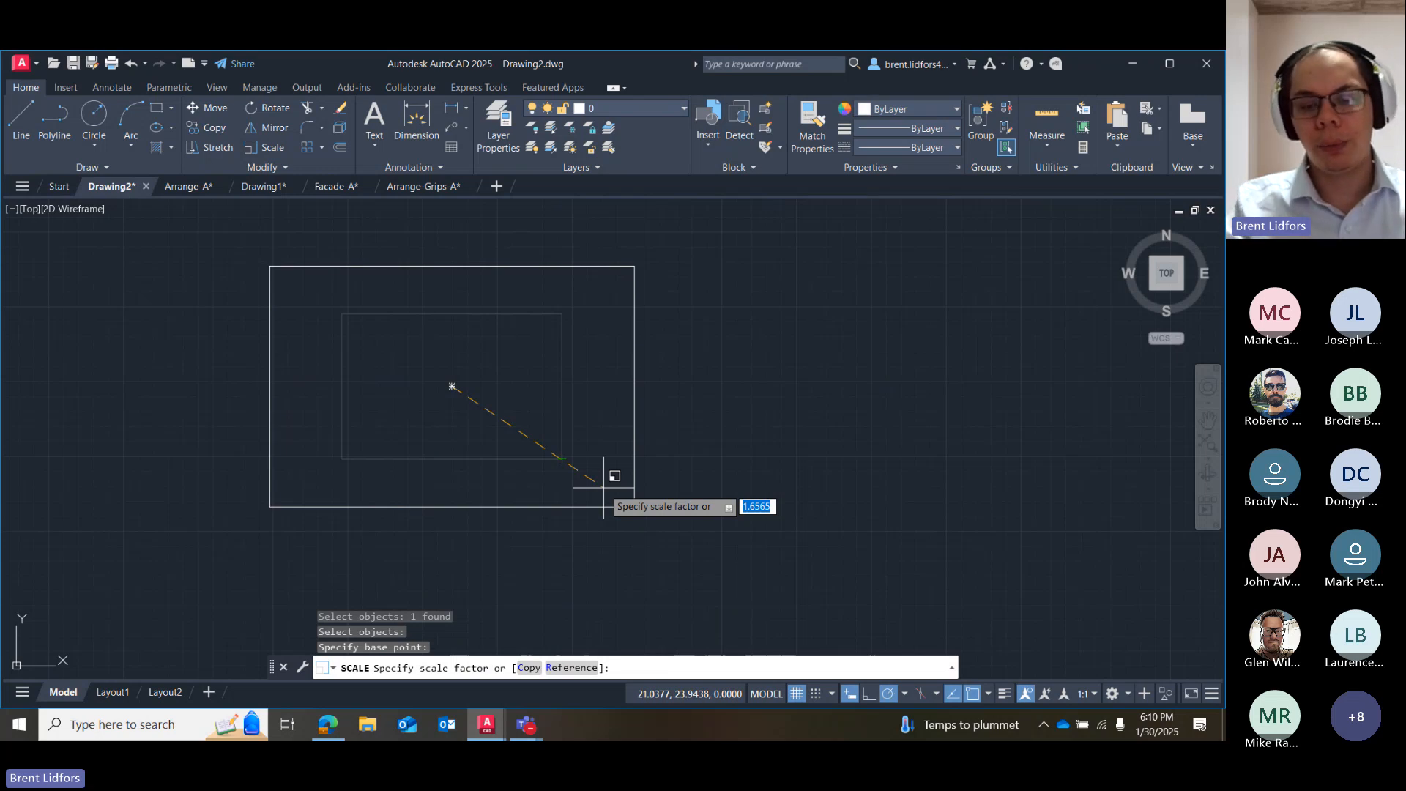
key(Return)
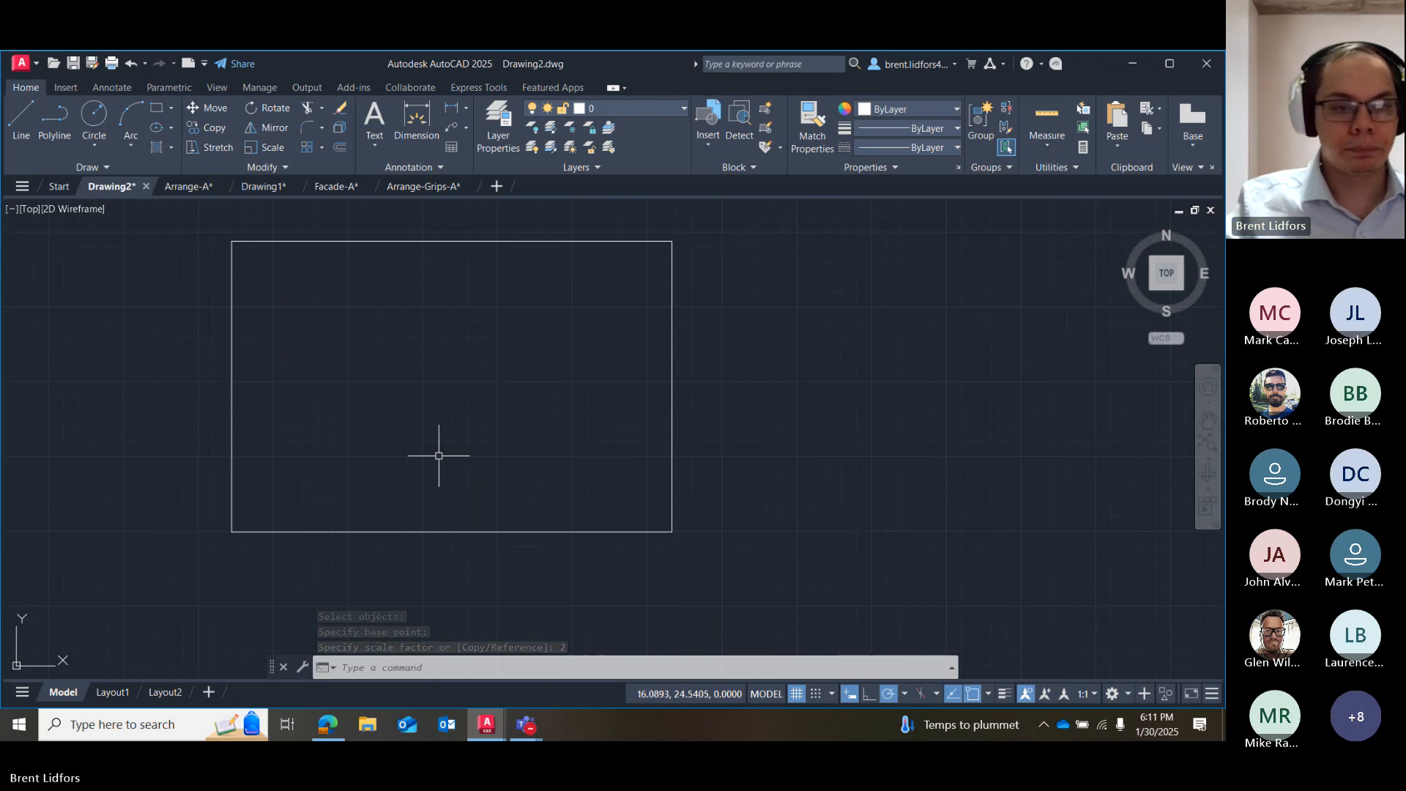
Select the enlarged rectangle and undo its scaling.
click(313, 258)
click(306, 232)
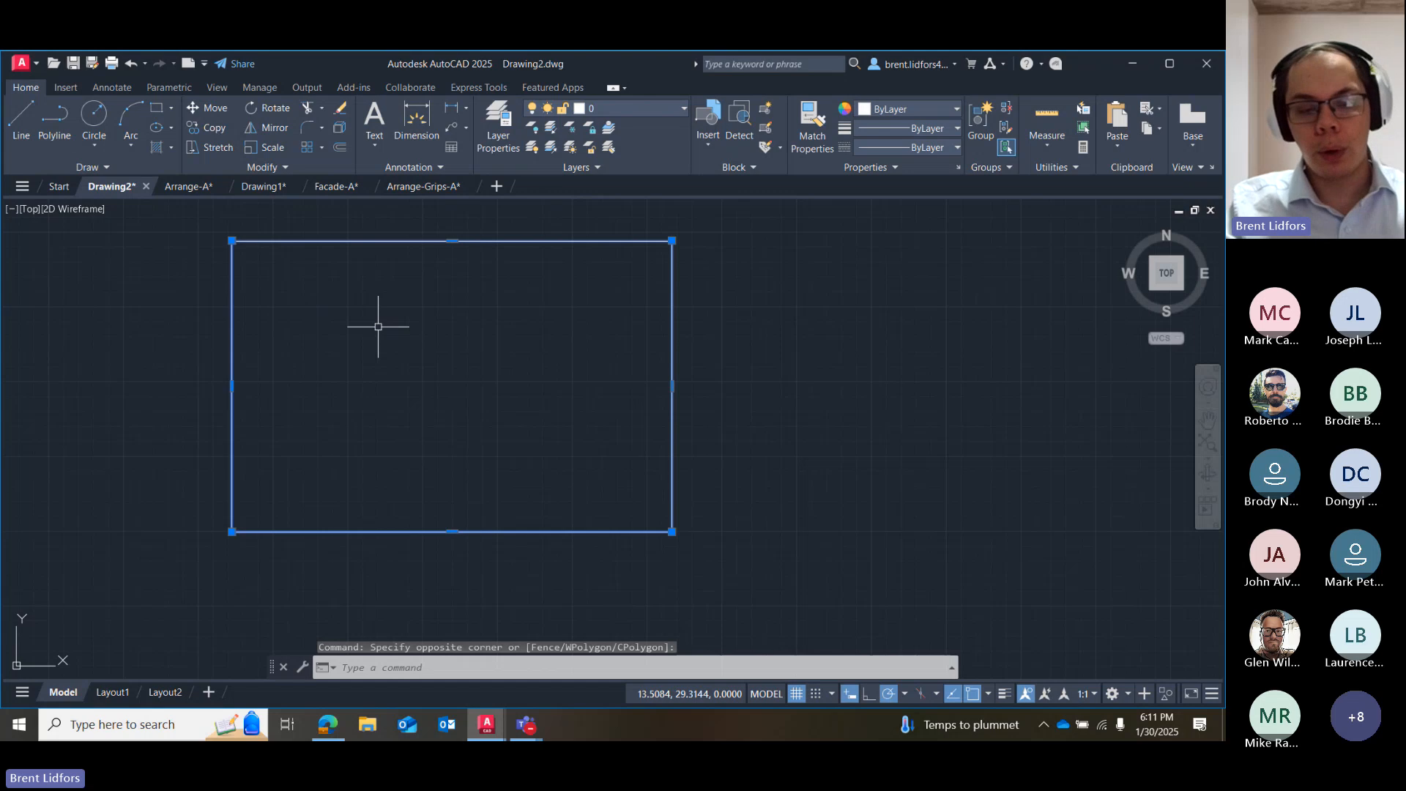
key(ctrl+z)
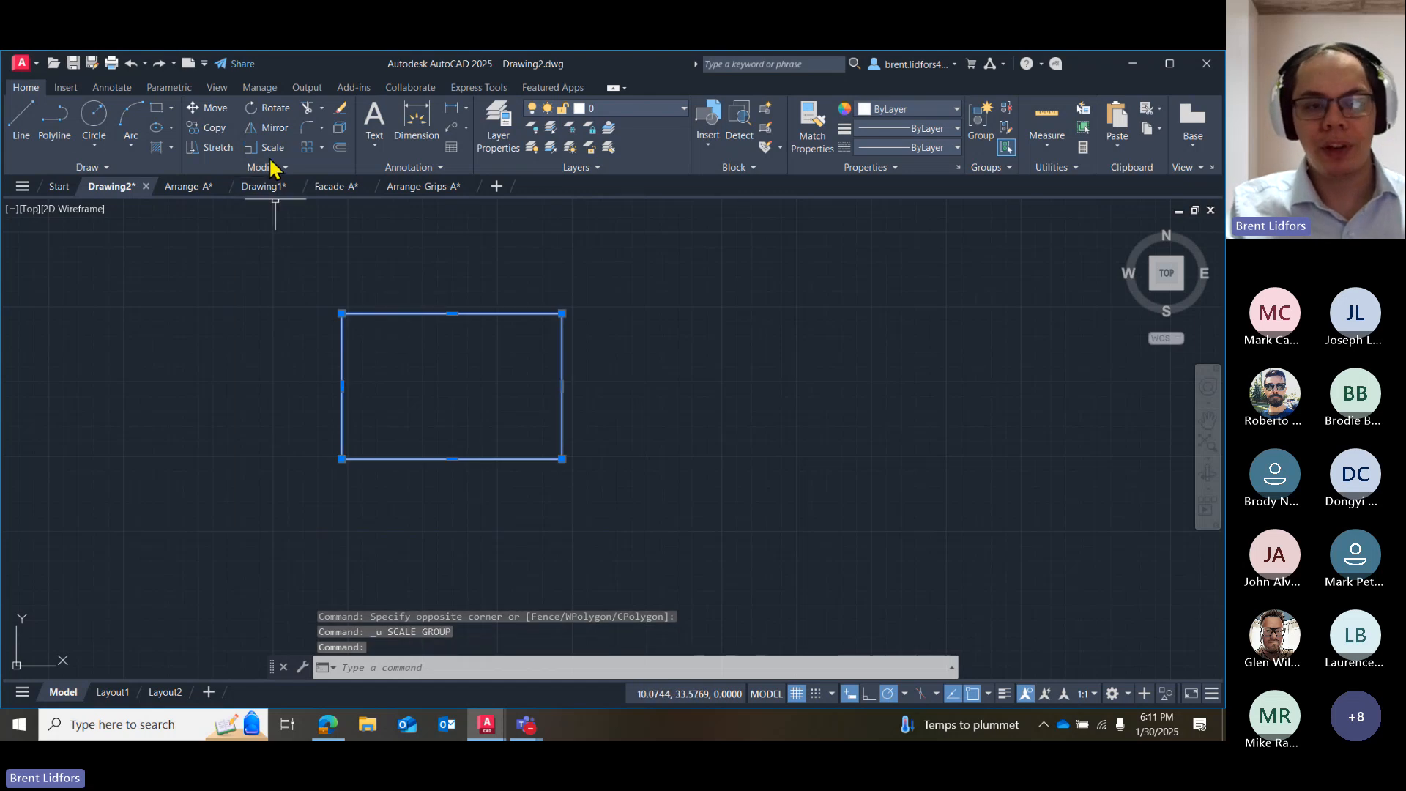
Scale a copy of the selected rectangle about its centre to roughly twice the size, keeping the original in place.
click(267, 147)
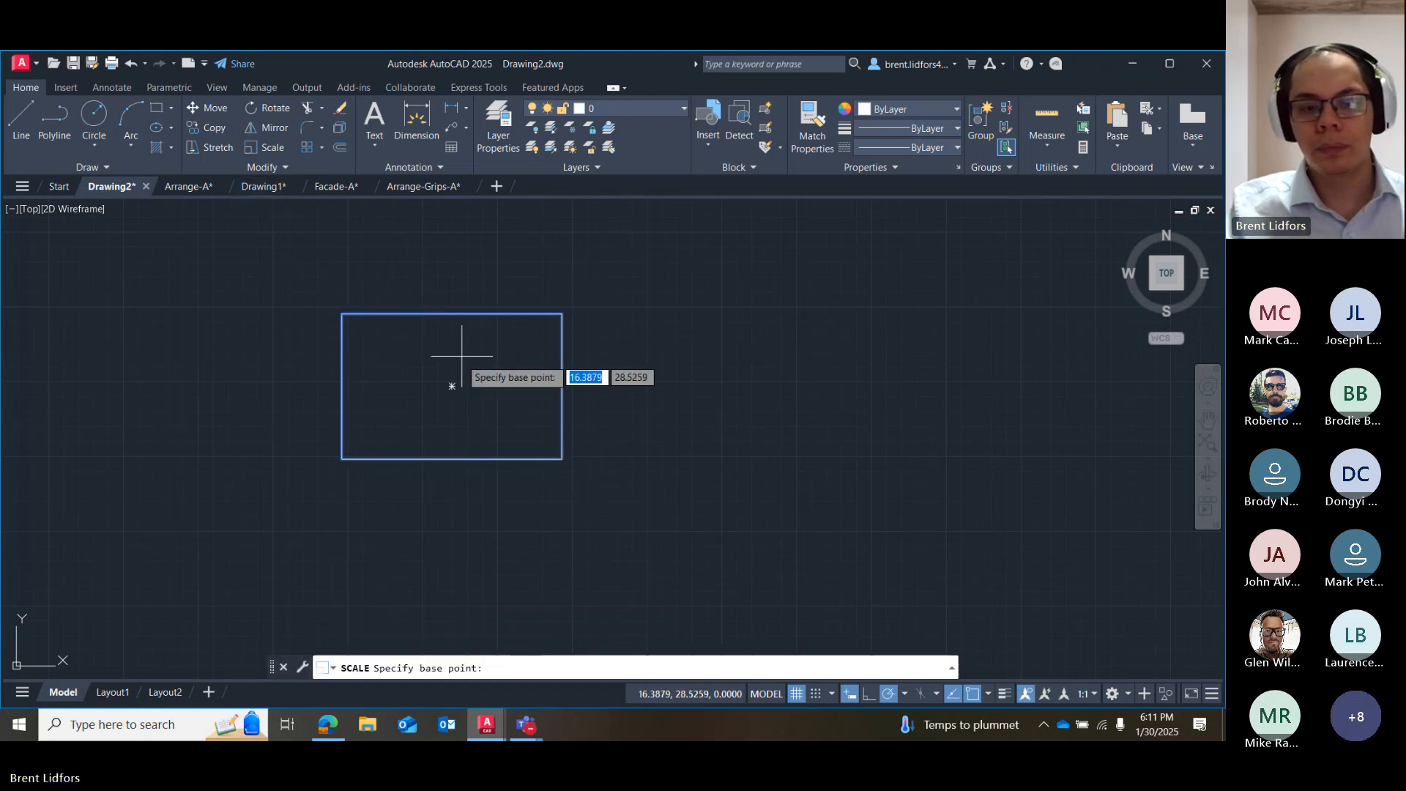
click(462, 356)
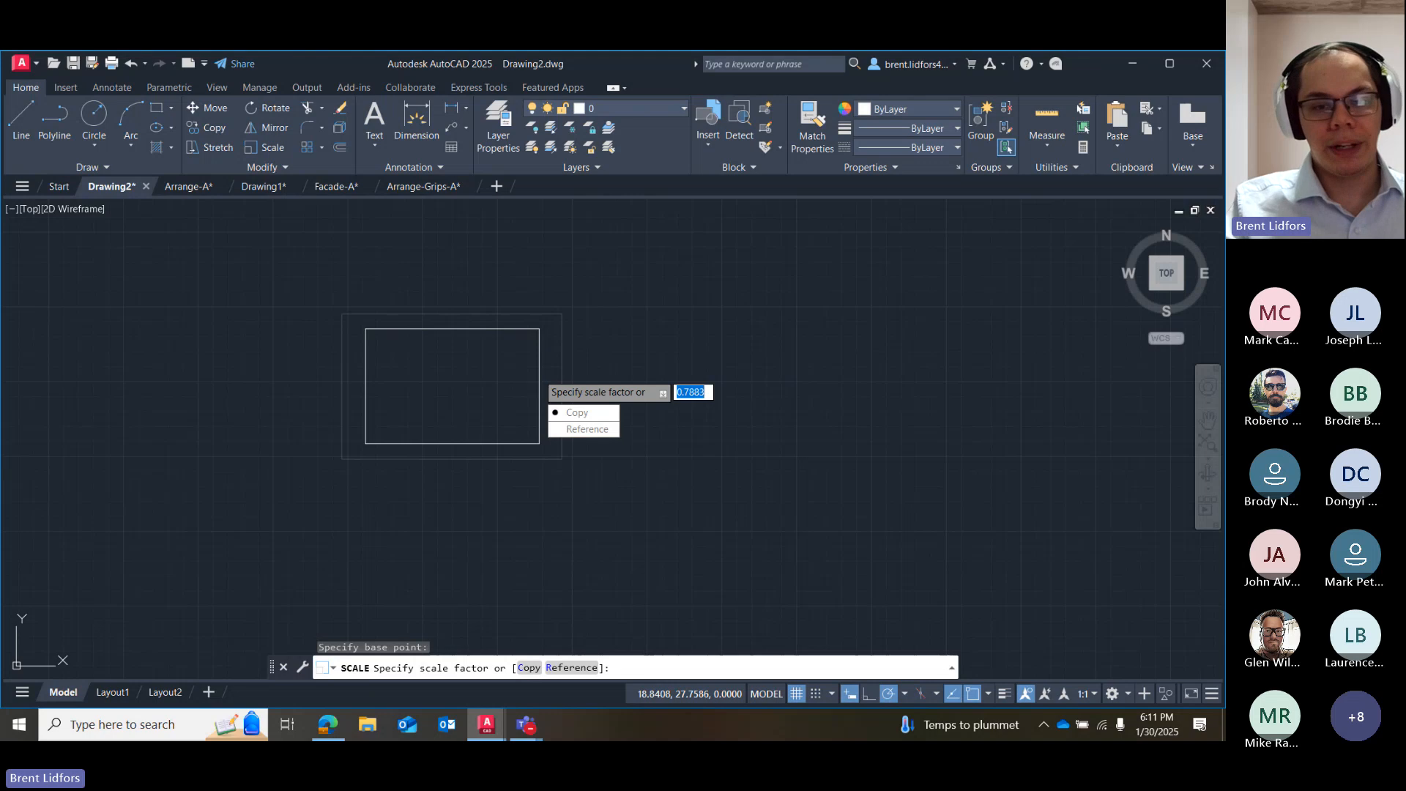
text(C)
key(Return)
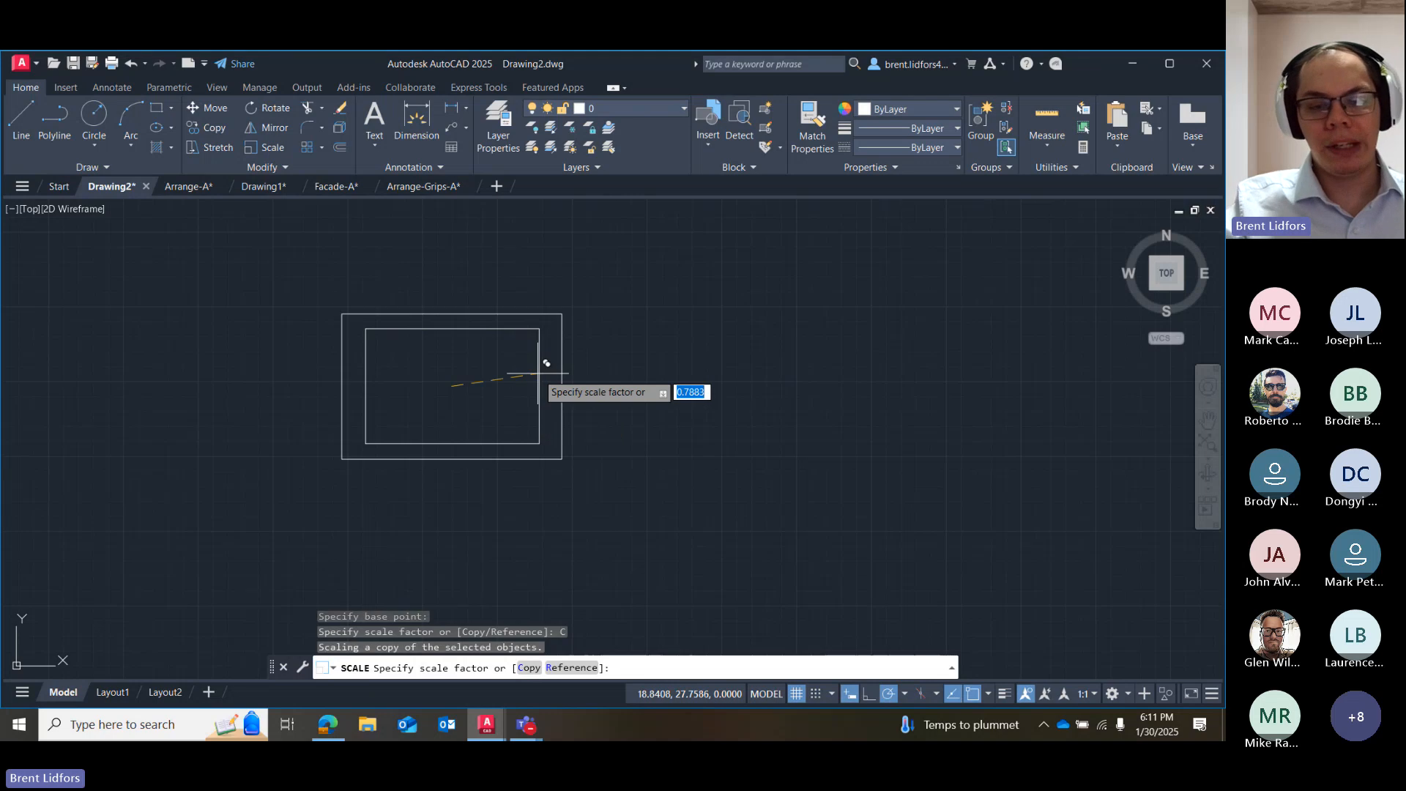
click(681, 393)
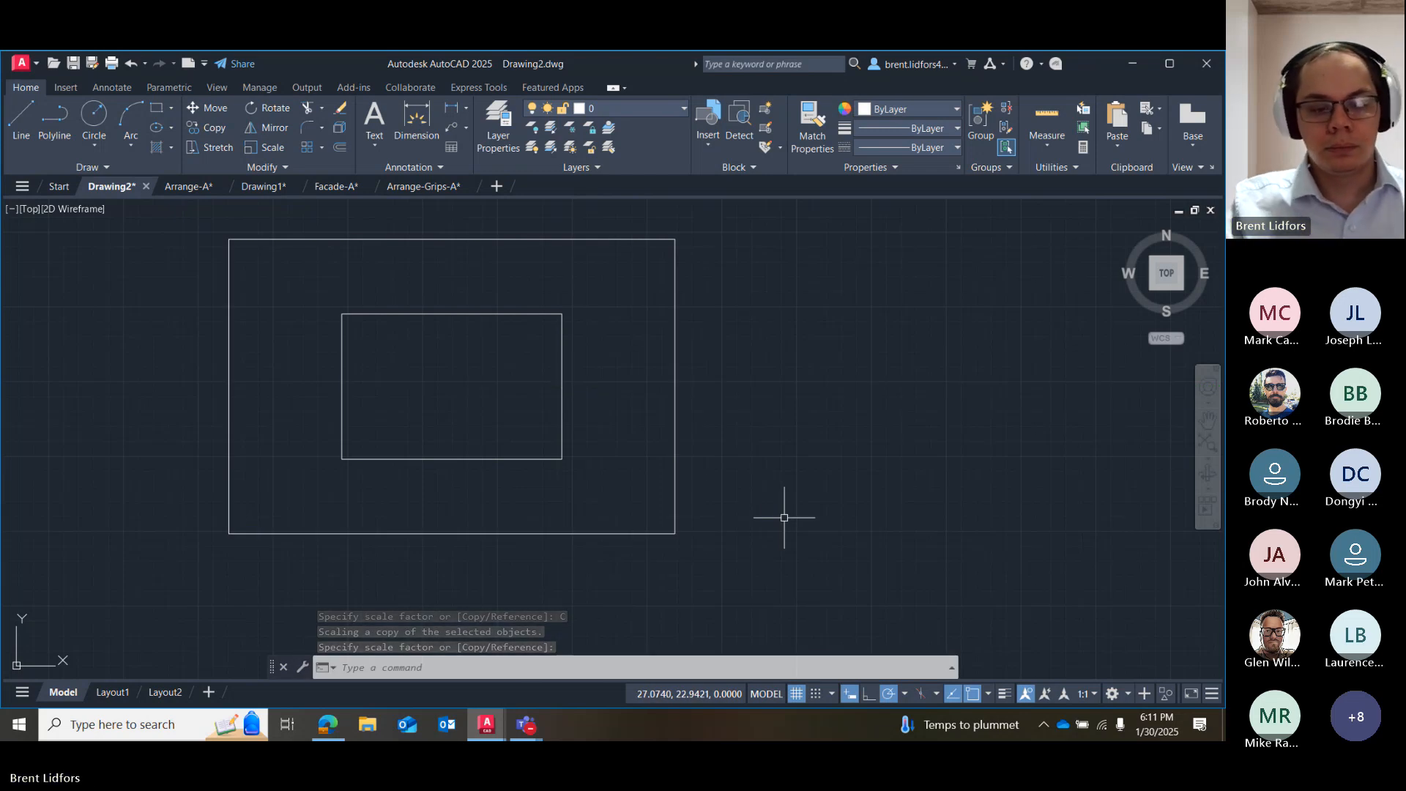
Select and erase both the original rectangle and its scaled copy.
key(Escape)
drag(730, 256, 551, 429)
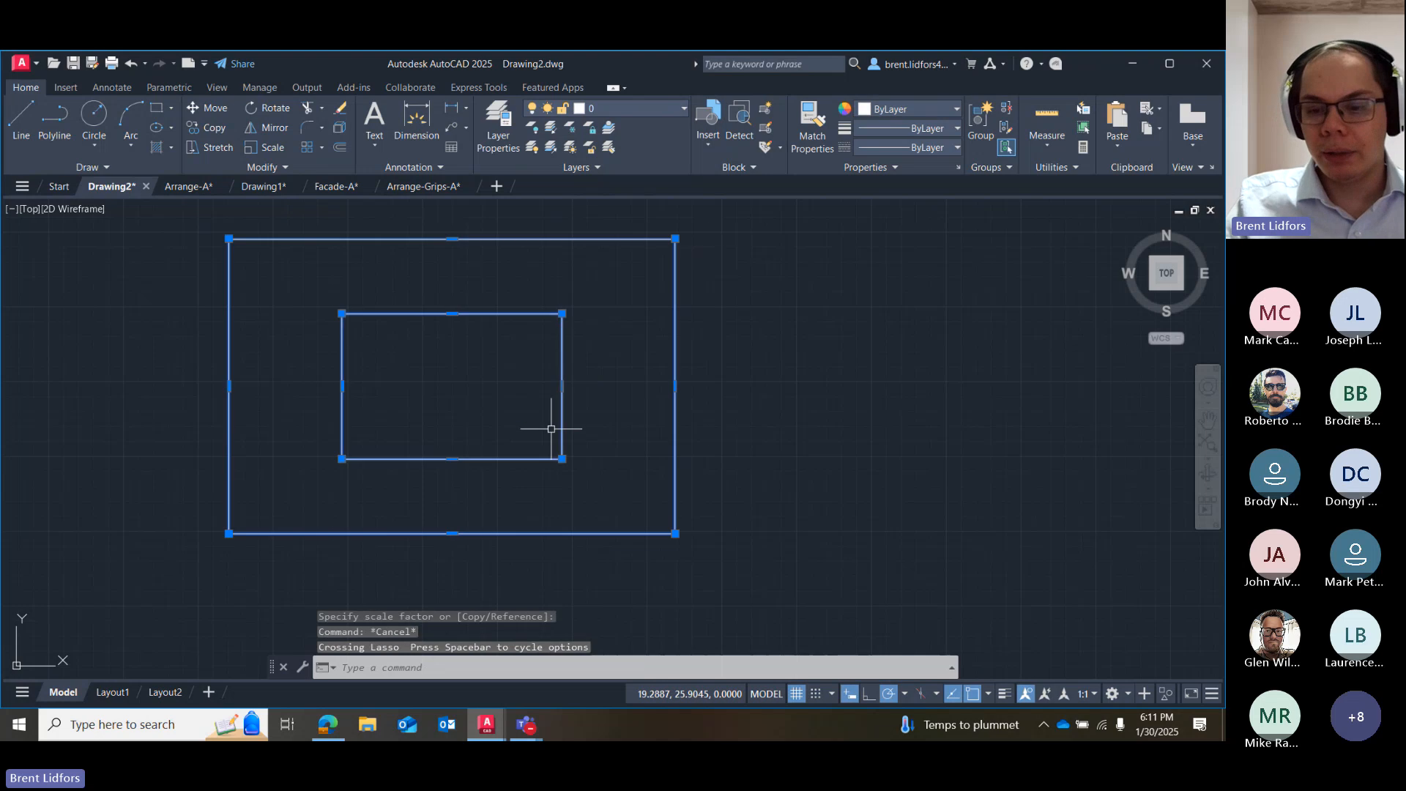
key(Delete)
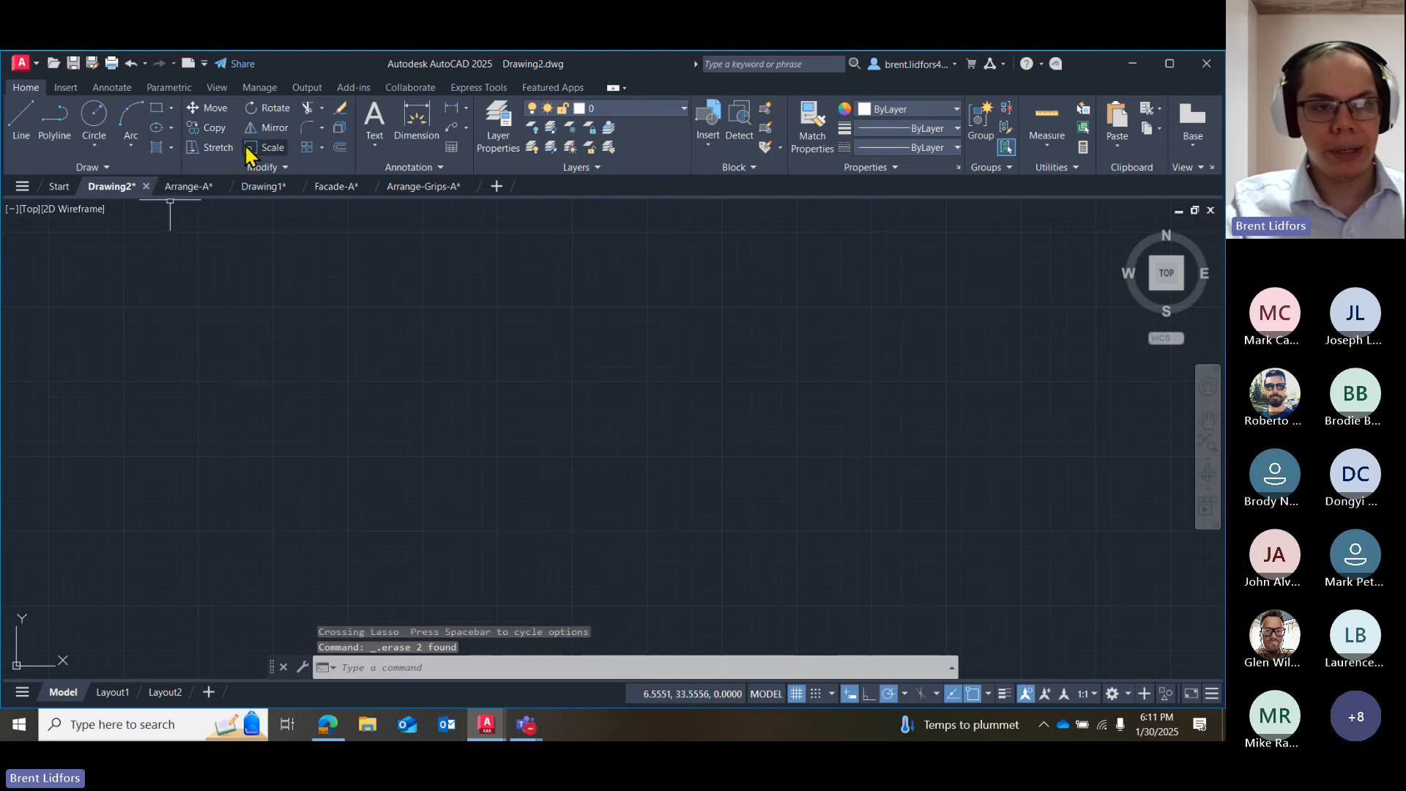
Draw a right triangle with lines: a vertical left side, a horizontal base about 6.83 units long, and a closing diagonal.
click(22, 118)
click(352, 304)
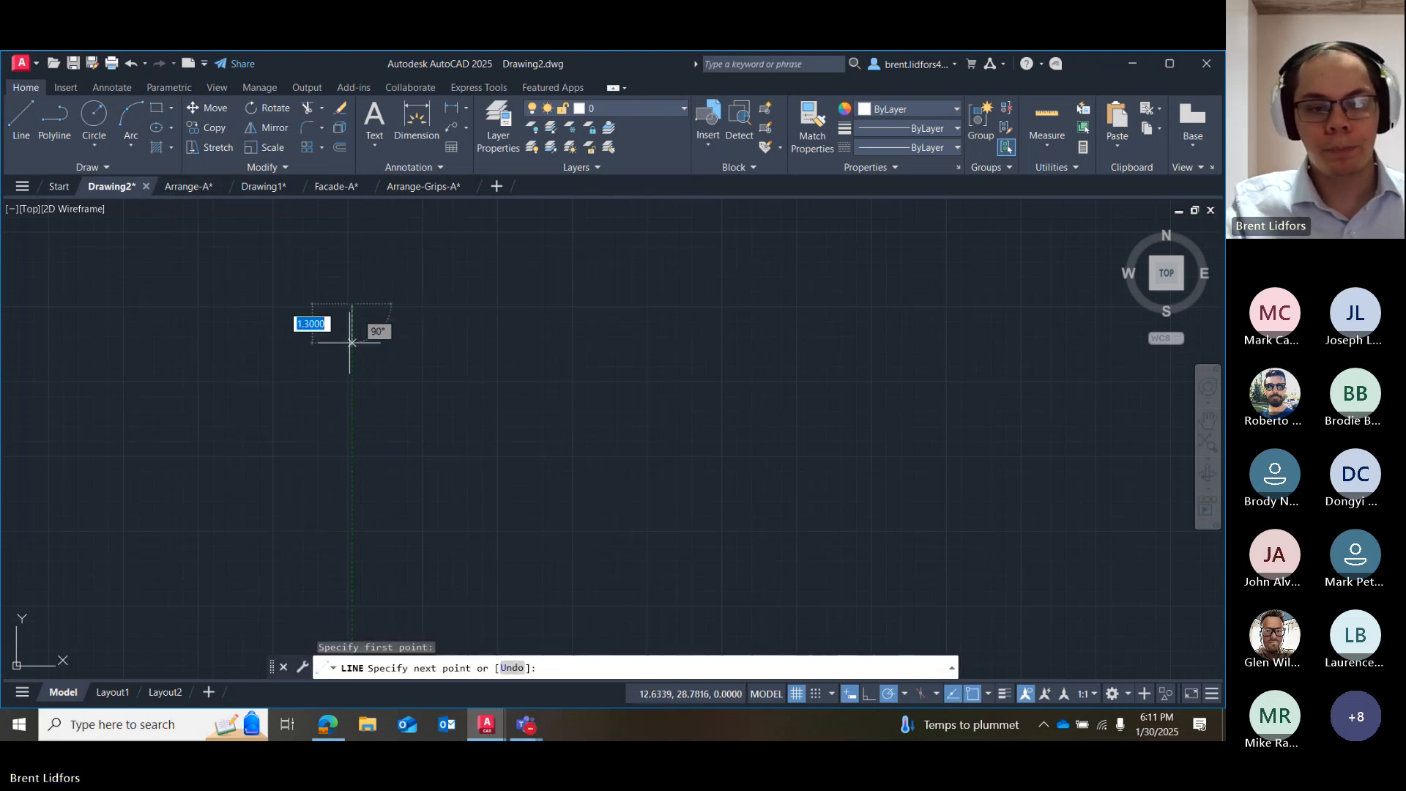
click(359, 491)
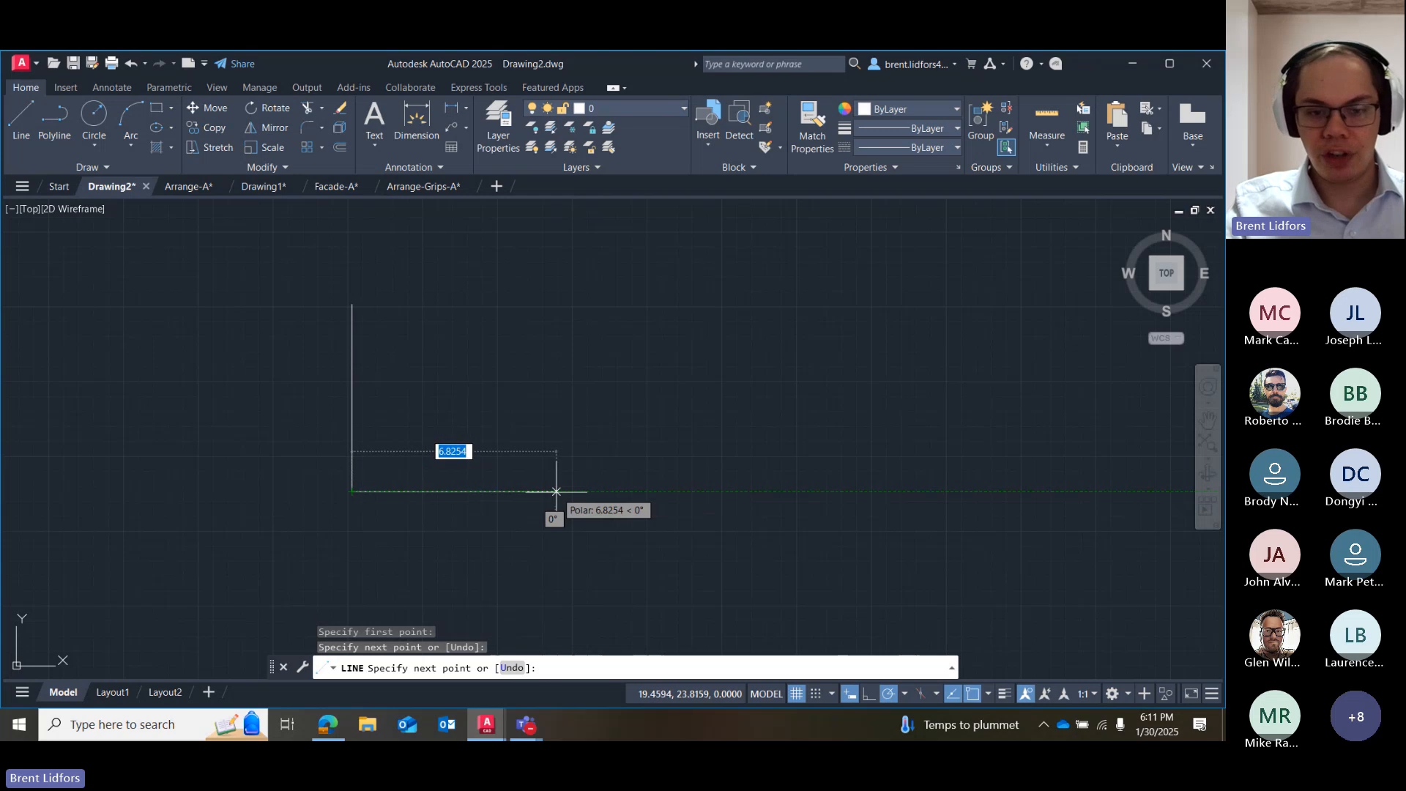
click(556, 492)
click(353, 304)
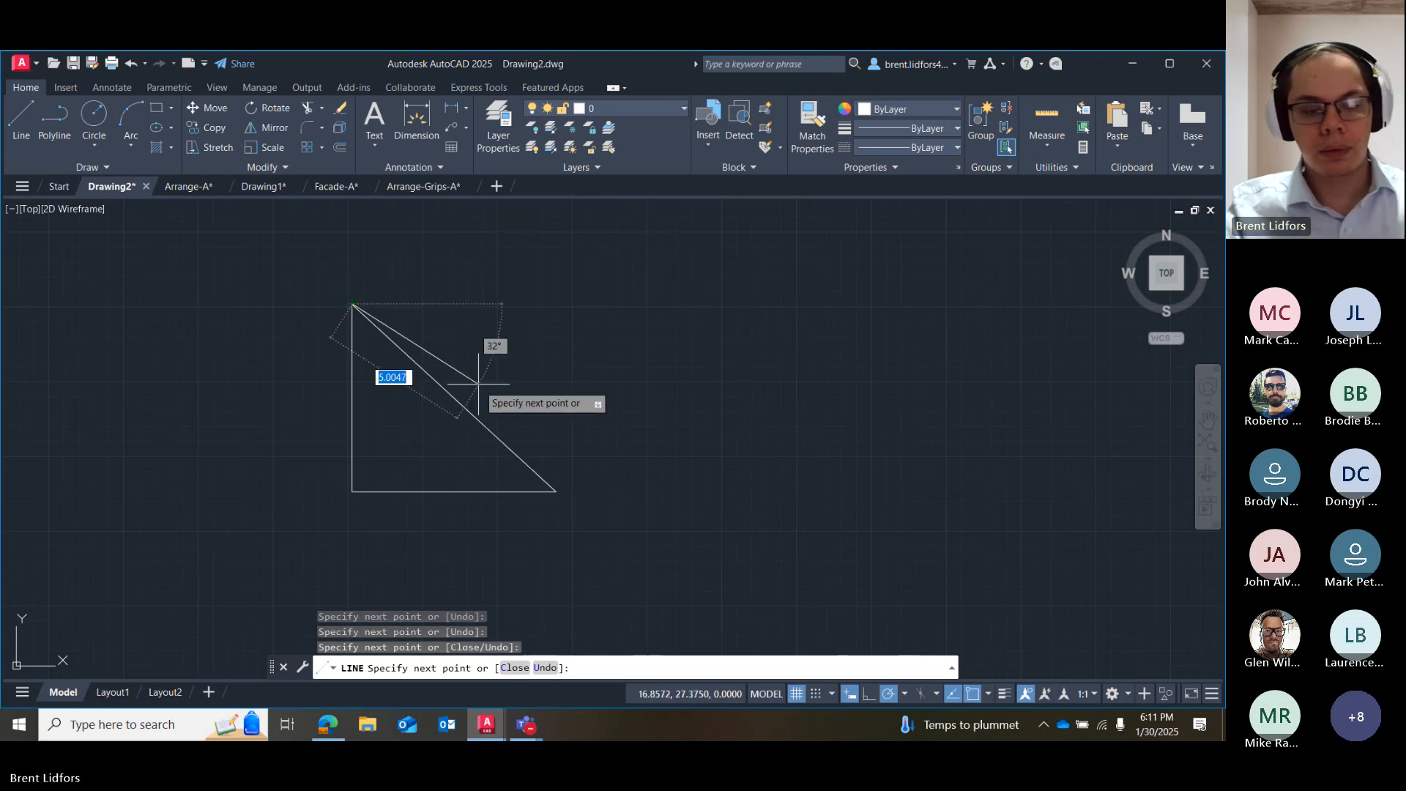
key(Escape)
Mirror the triangle across a vertical line through its right-hand corner, without erasing the source objects.
mouse_move(539, 289)
mouse_down()
mouse_move(267, 425)
mouse_move(437, 548)
mouse_up()
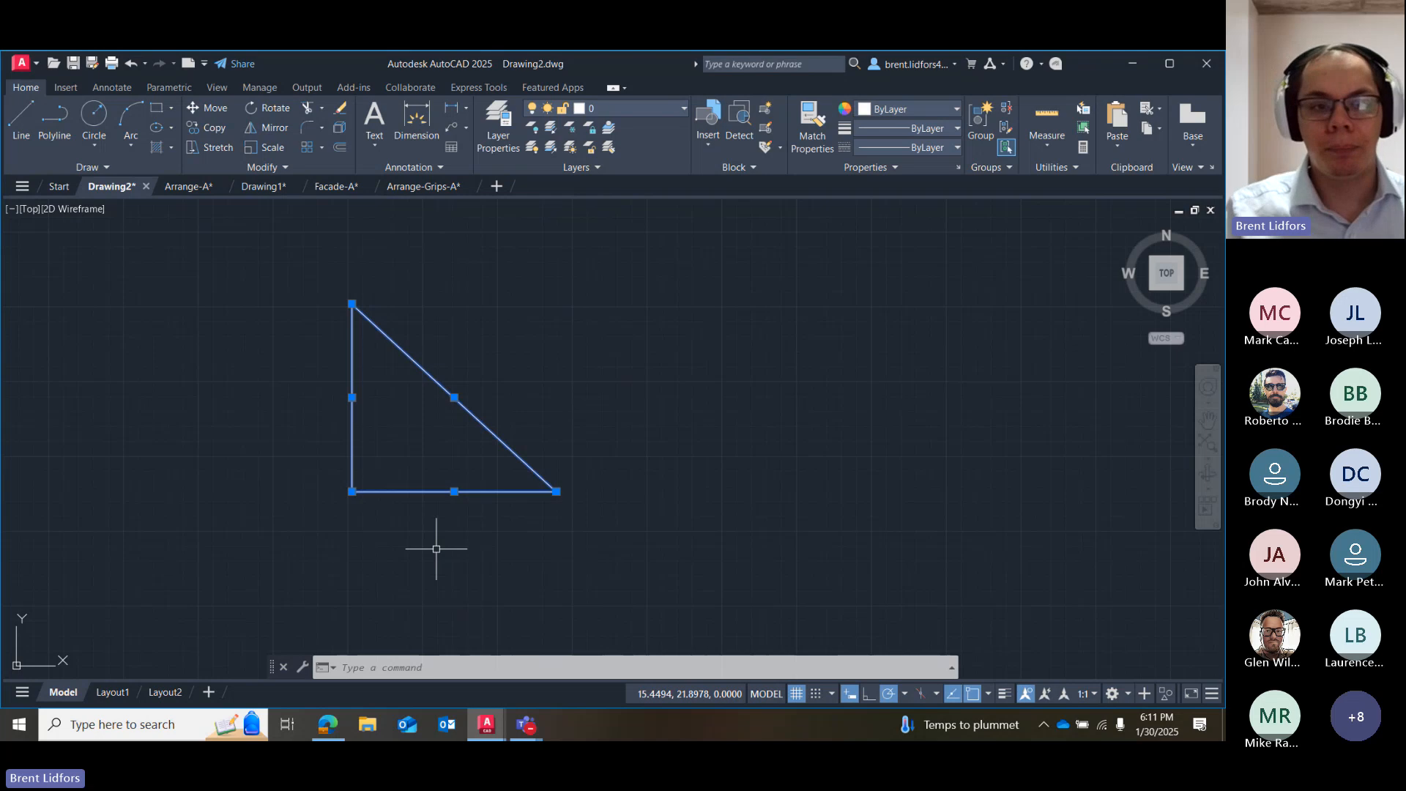
click(269, 129)
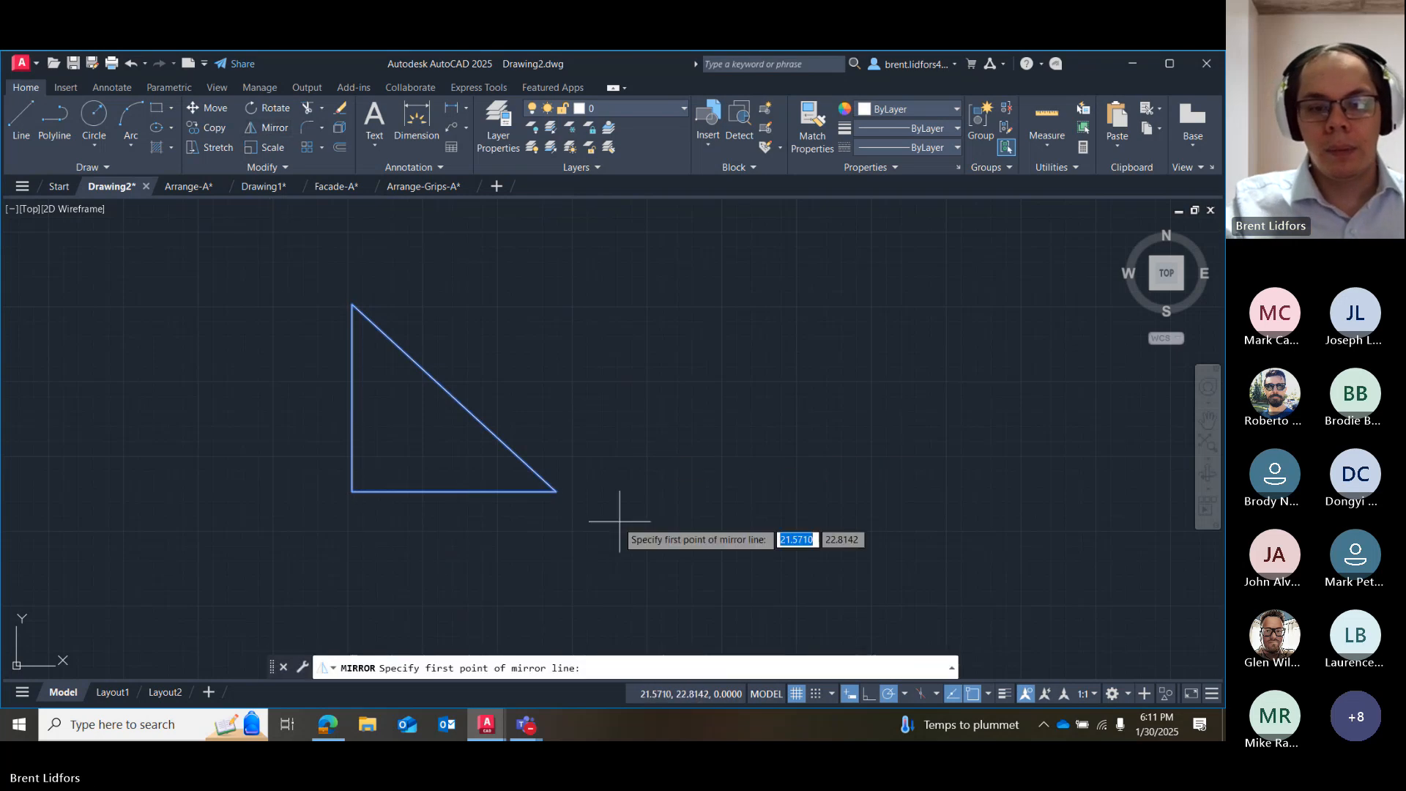
click(557, 492)
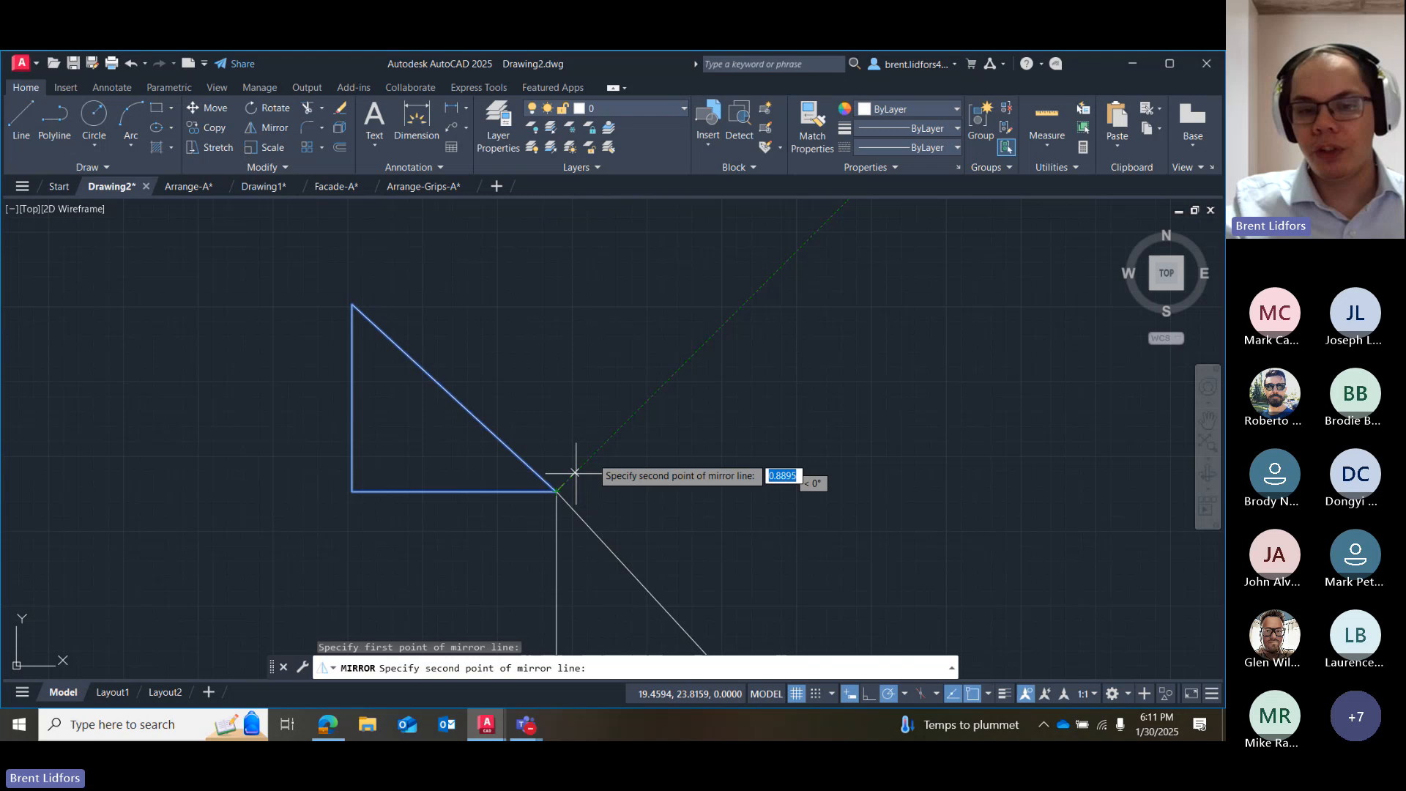
click(557, 325)
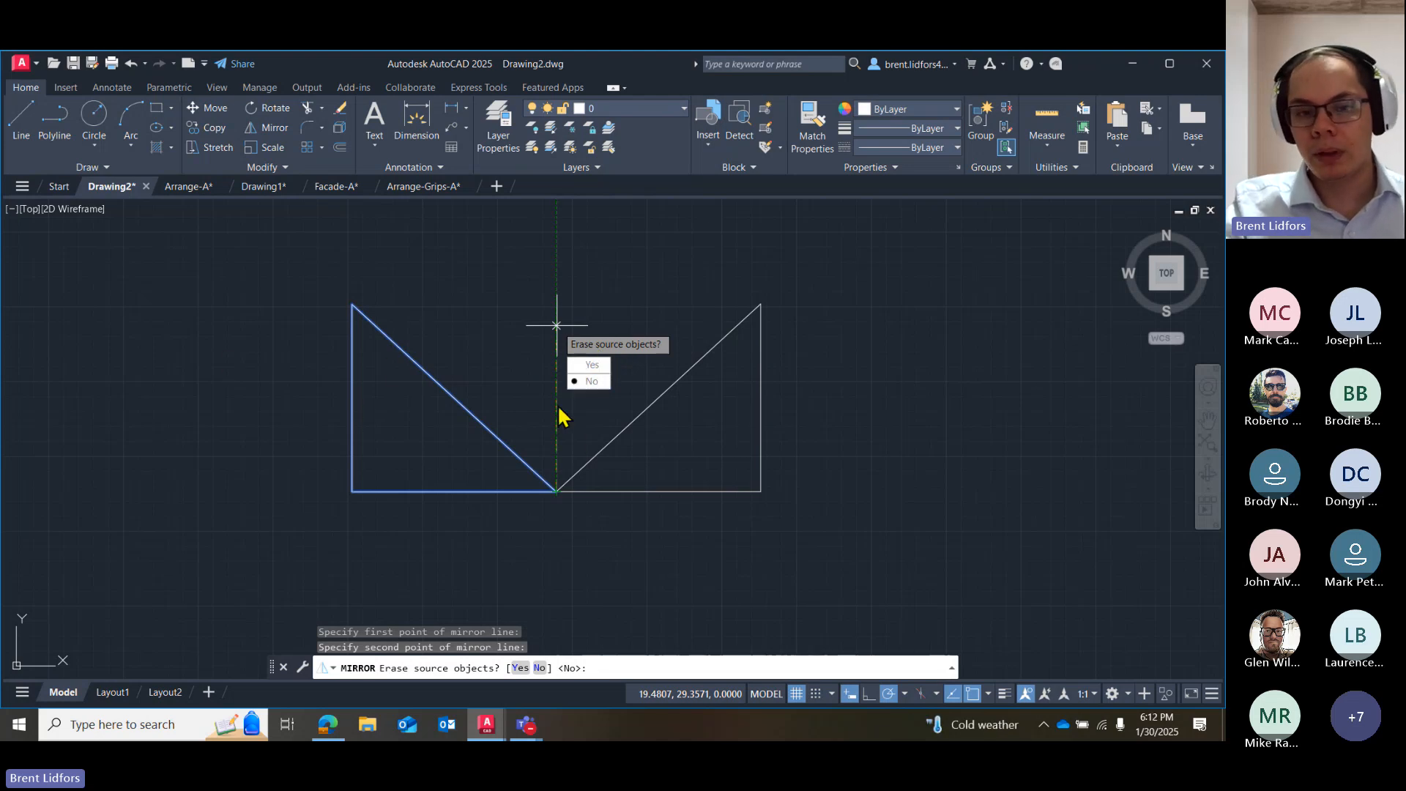
click(592, 382)
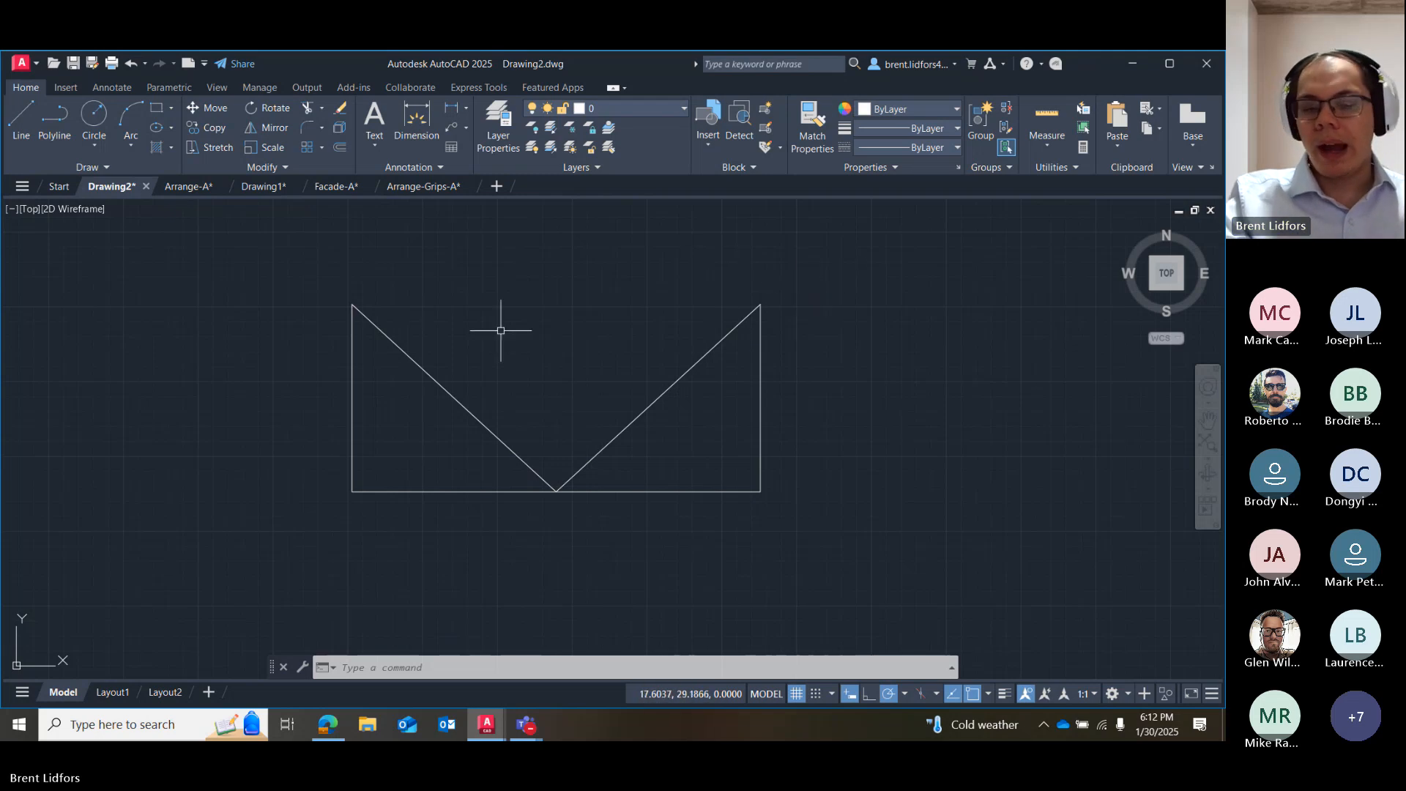
Select and erase both the original triangle and its mirrored copy.
mouse_move(501, 330)
mouse_down()
mouse_move(267, 439)
mouse_move(336, 539)
mouse_up()
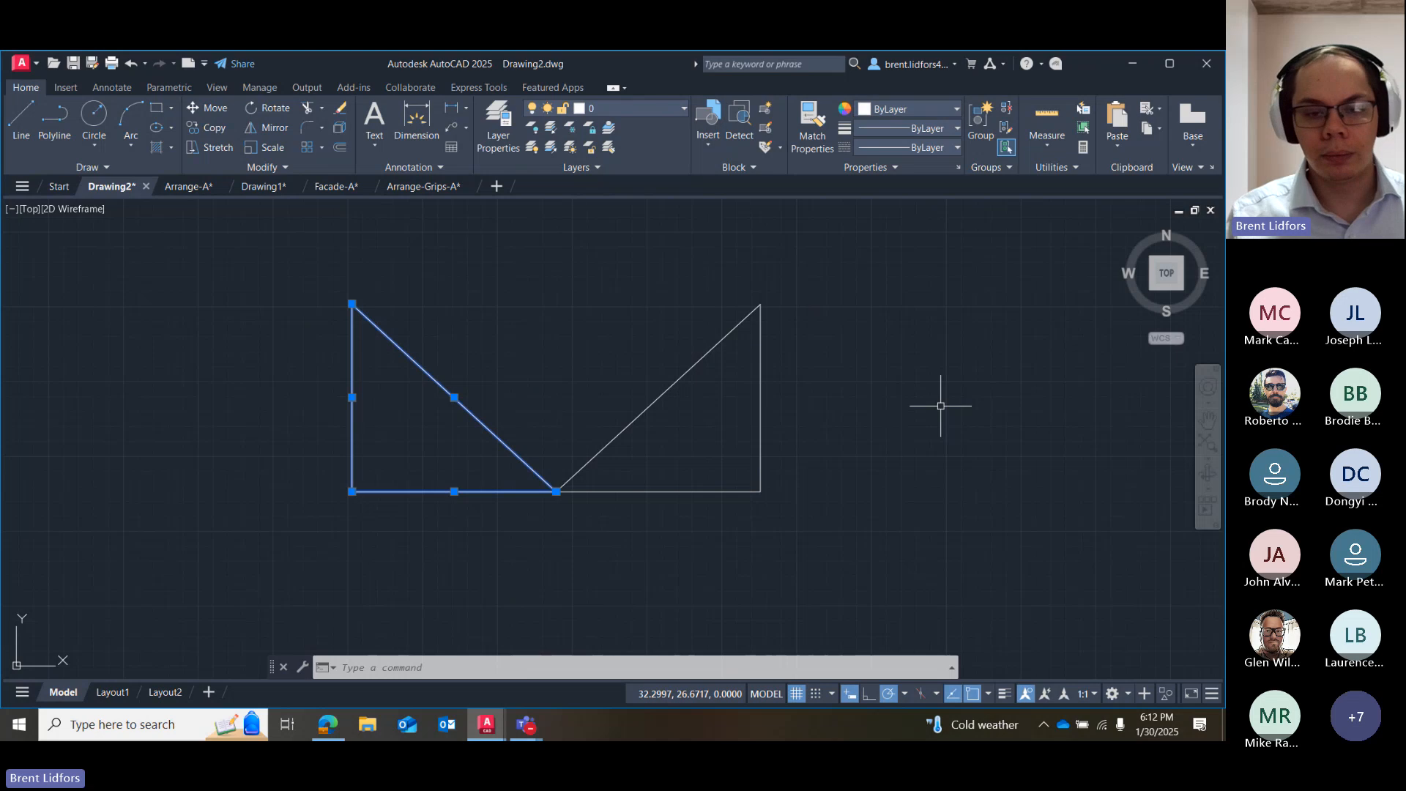
key(Escape)
mouse_move(876, 339)
mouse_down()
mouse_move(540, 251)
mouse_move(427, 550)
mouse_up()
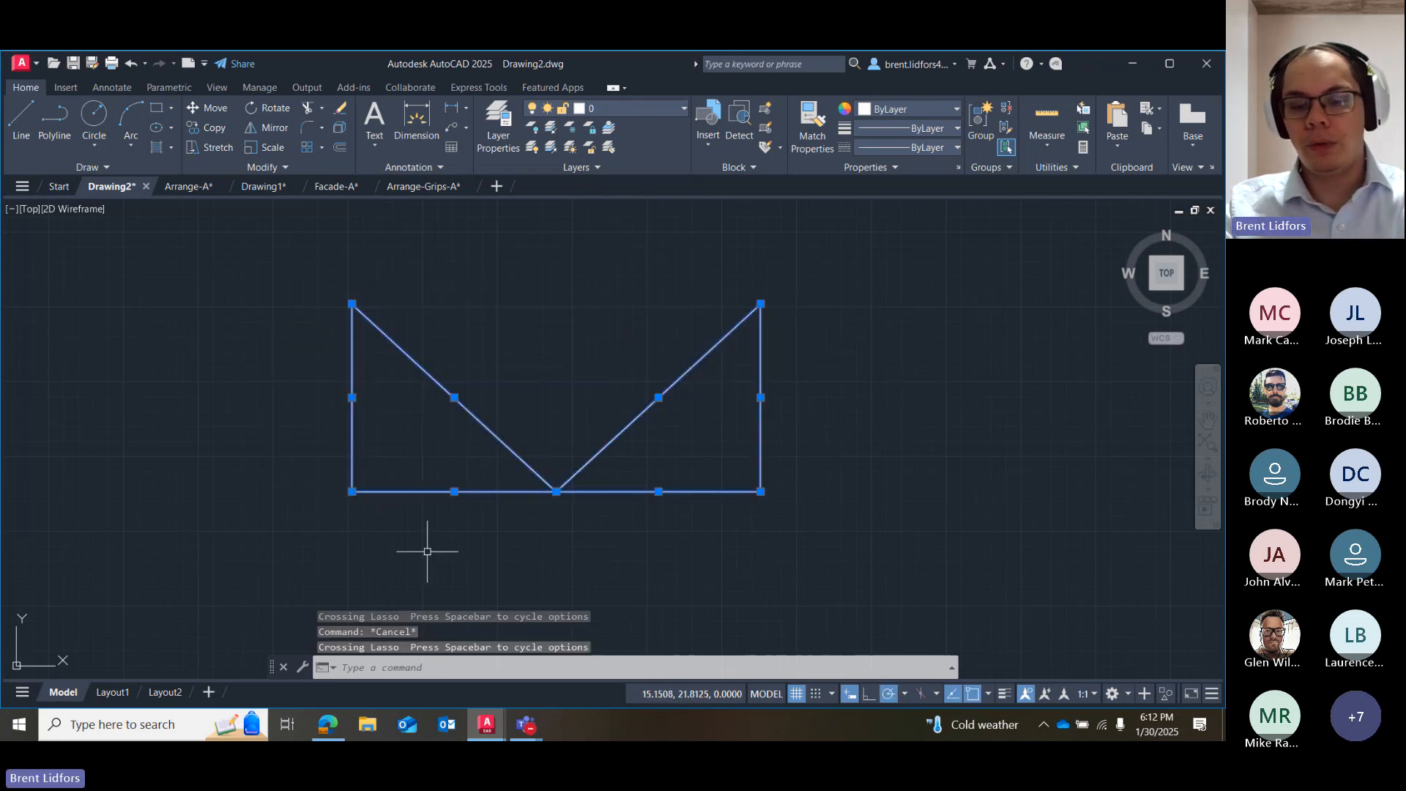
key(Delete)
Draw a circle with a radius of 1 in the lower part of the empty drawing area.
click(94, 115)
click(364, 477)
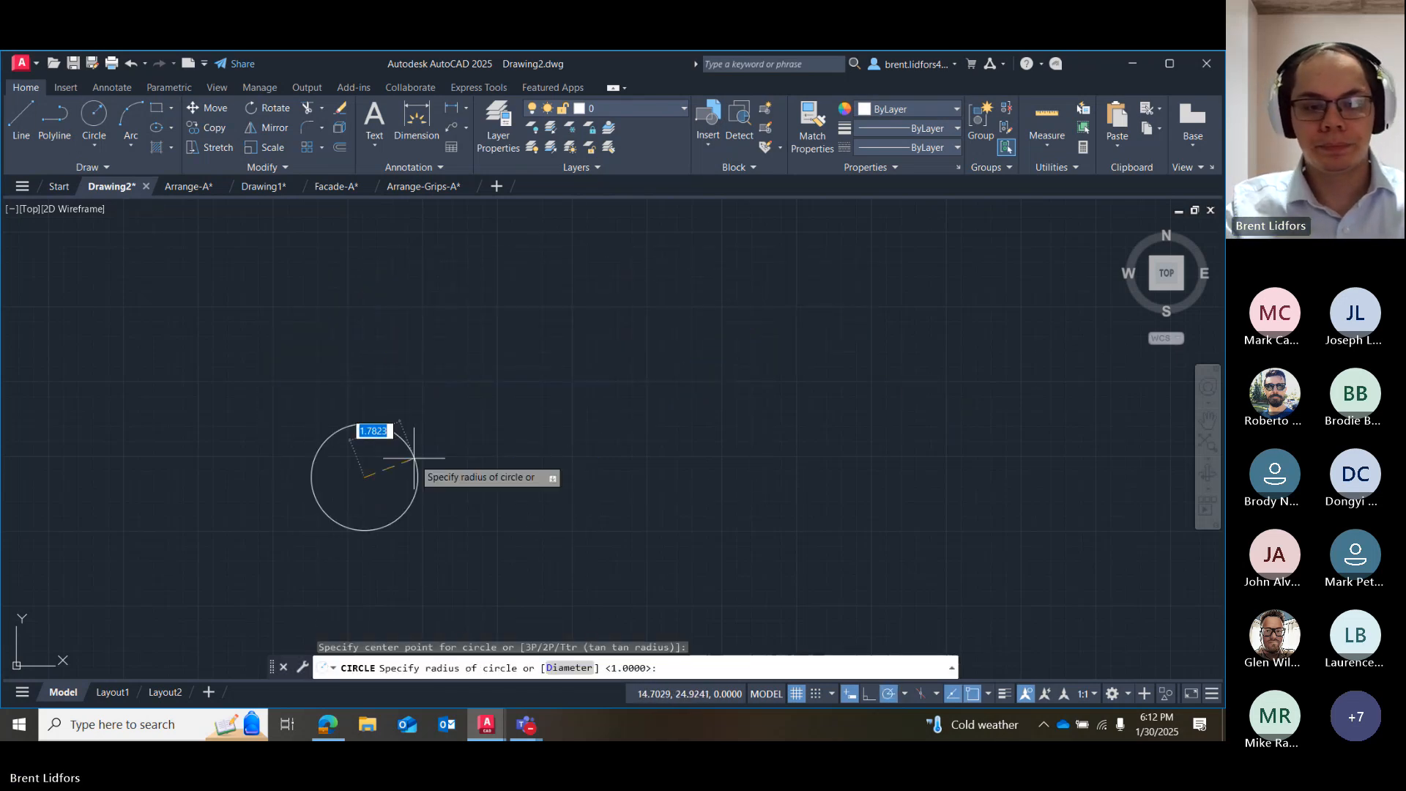
text(1)
key(Return)
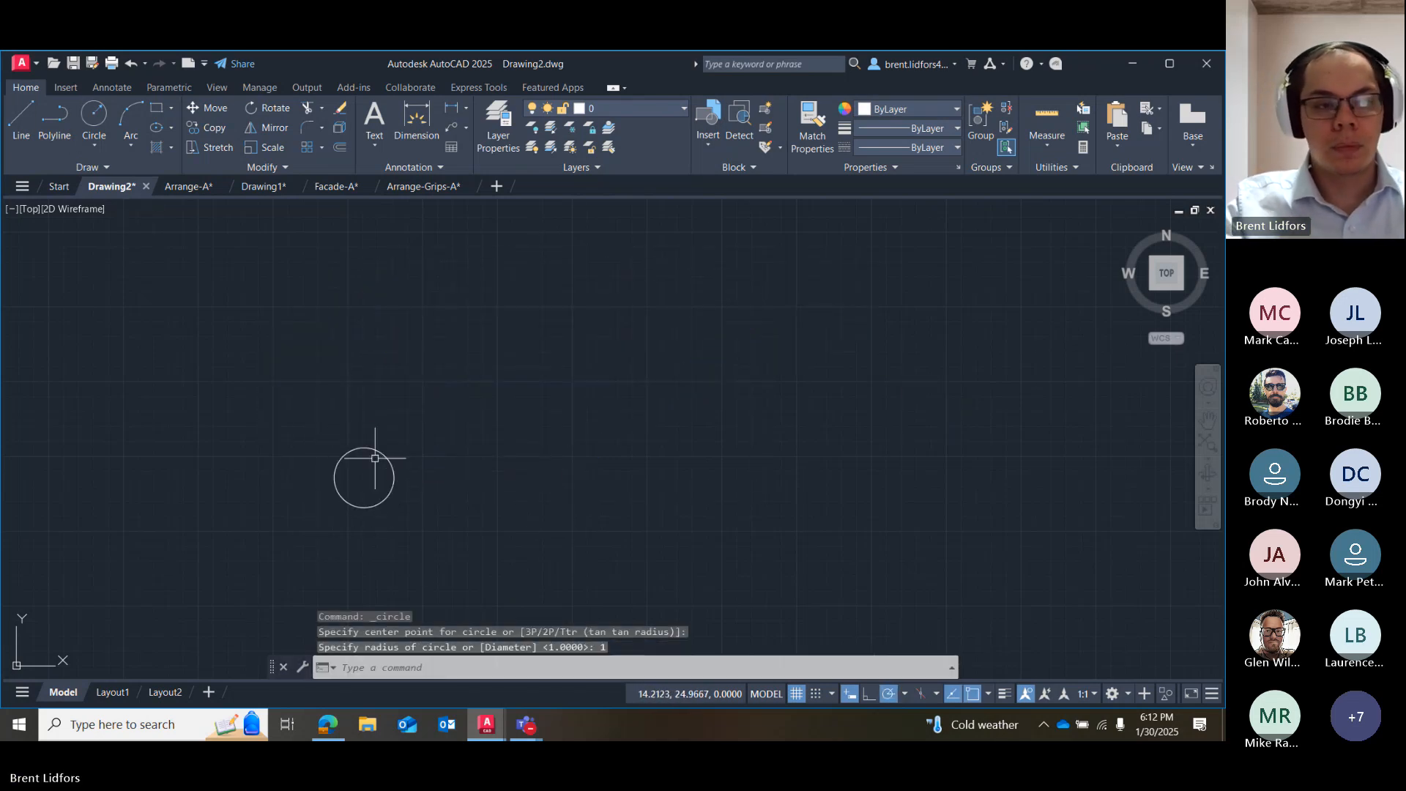
Draw a rectangle 4.5 units wide and 2 units high just to the right of the circle.
click(156, 108)
click(436, 446)
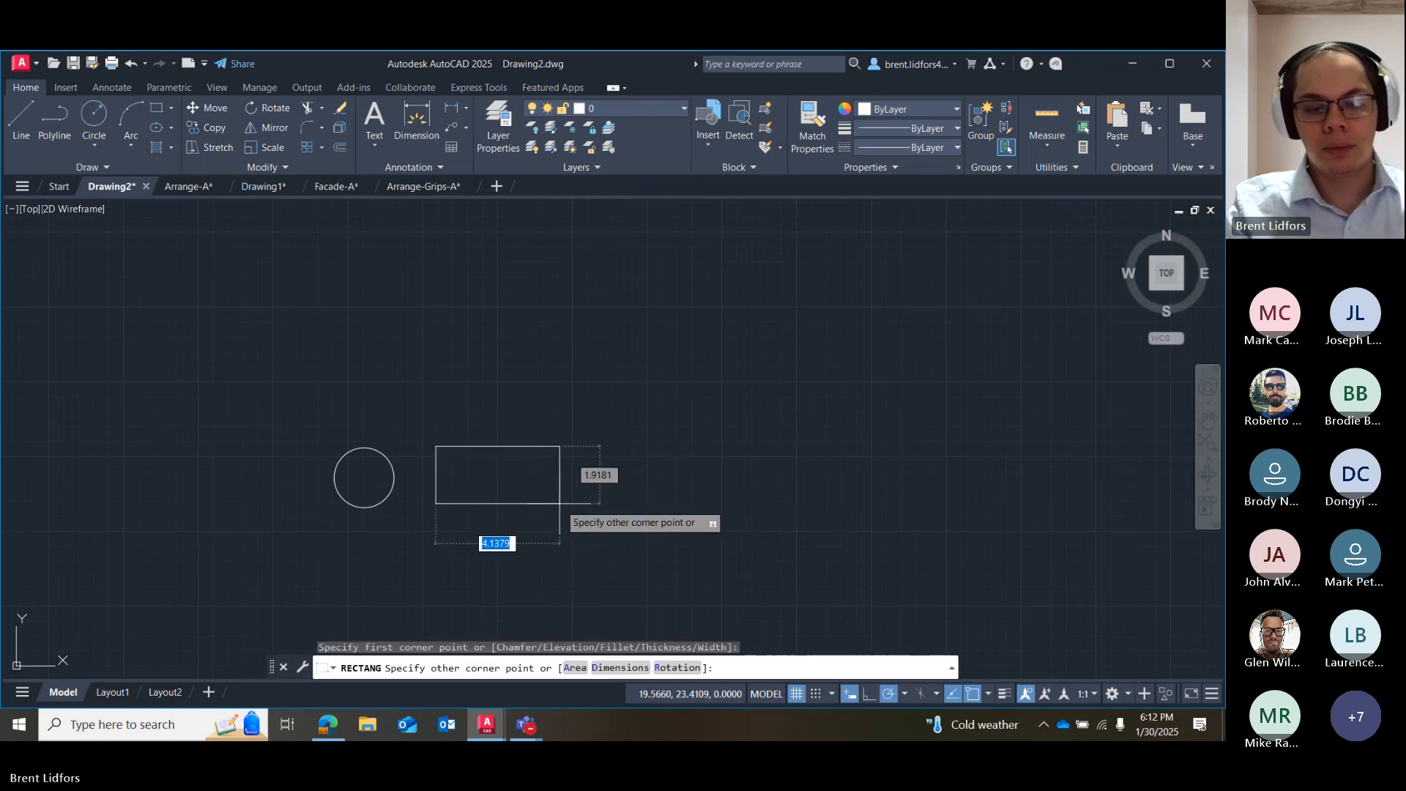
text(4.5)
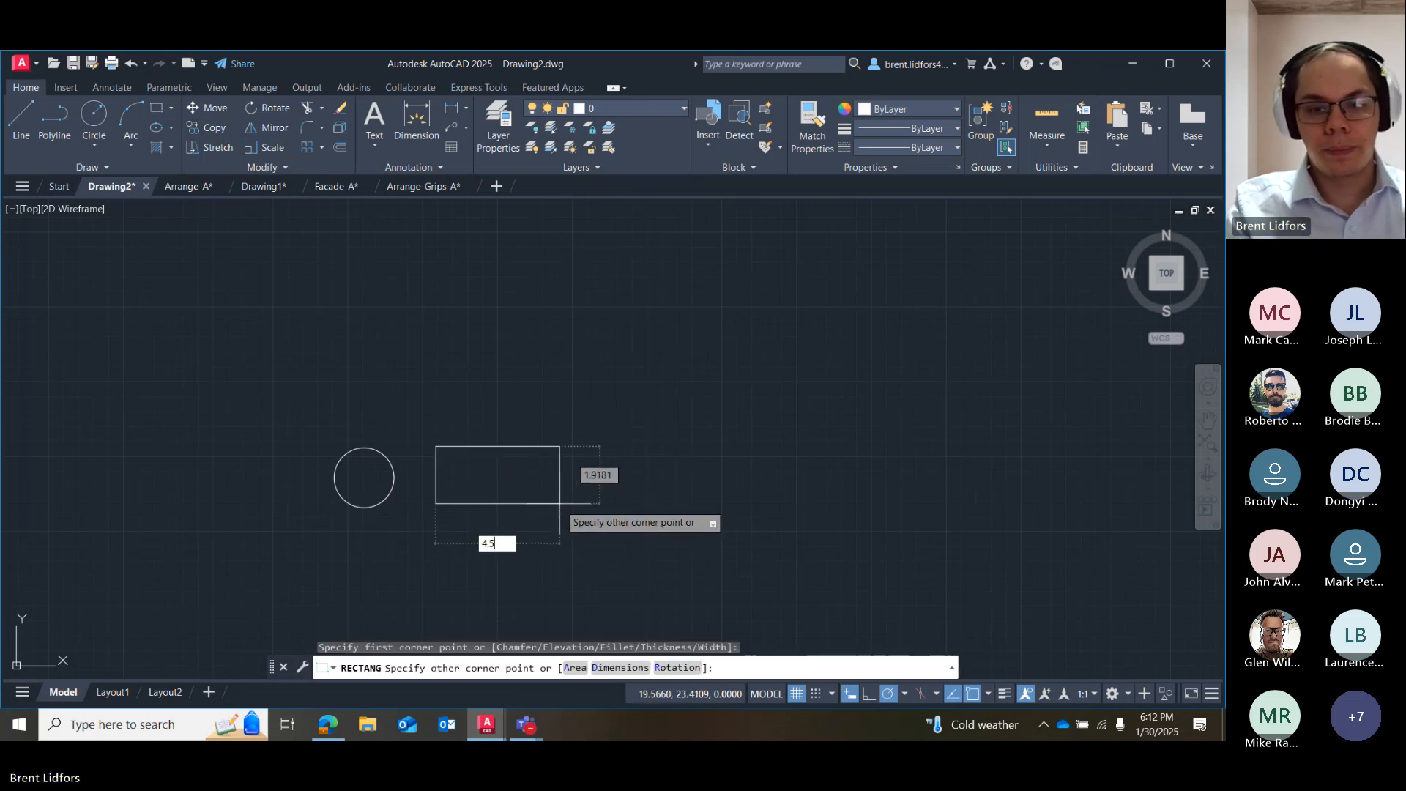
key(Tab)
text(2)
key(Return)
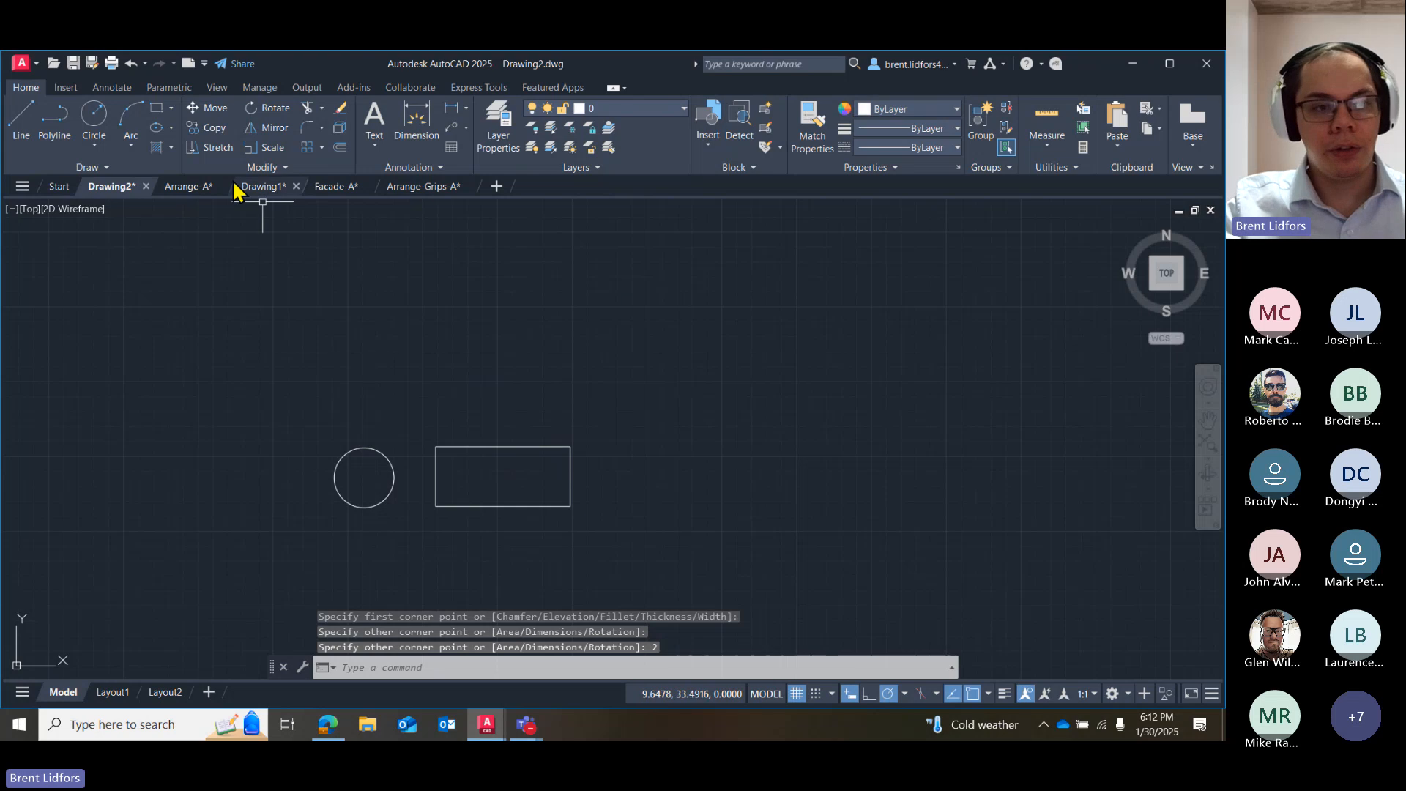
Draw a vertical line 2 units high inside the rectangle, 1 unit from its left edge.
click(22, 119)
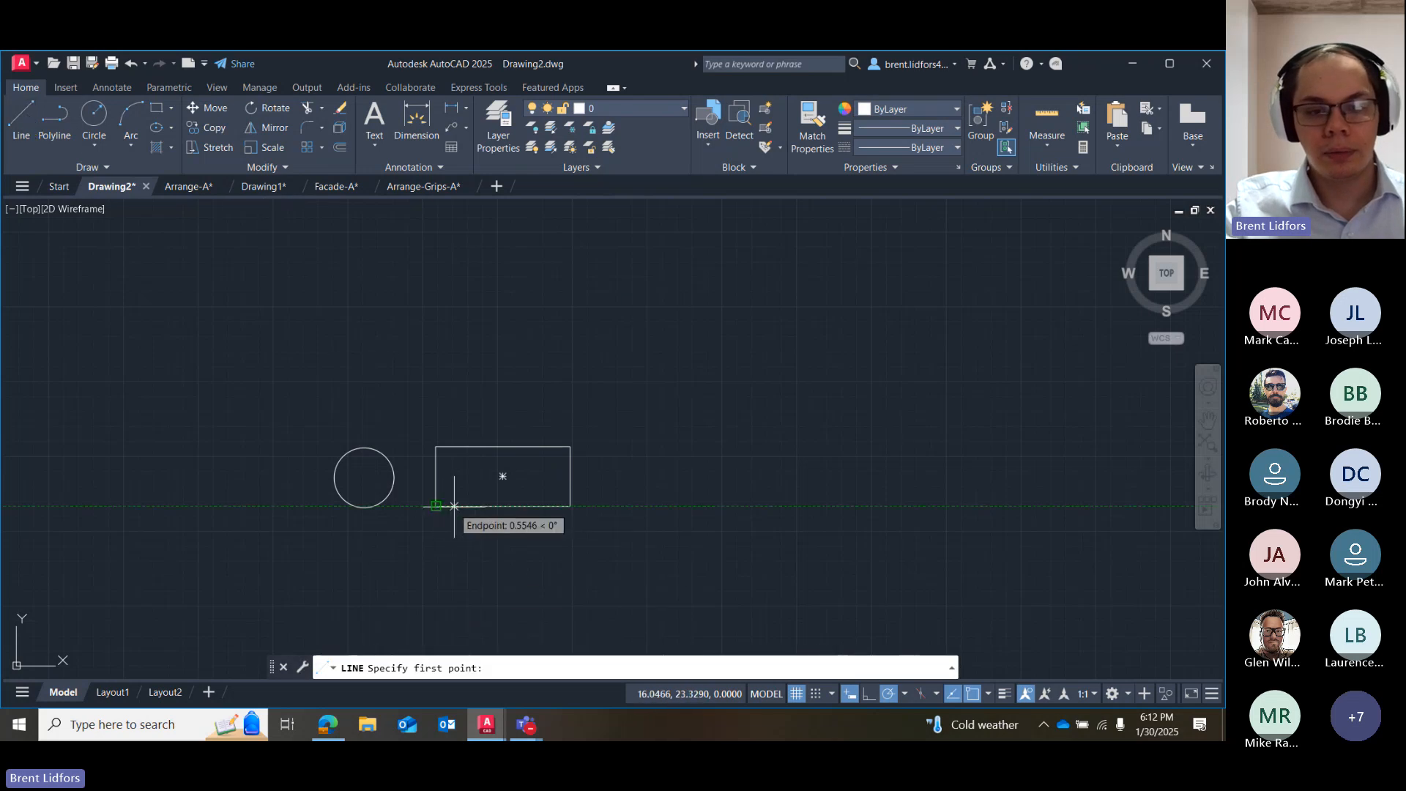
text(1)
key(Return)
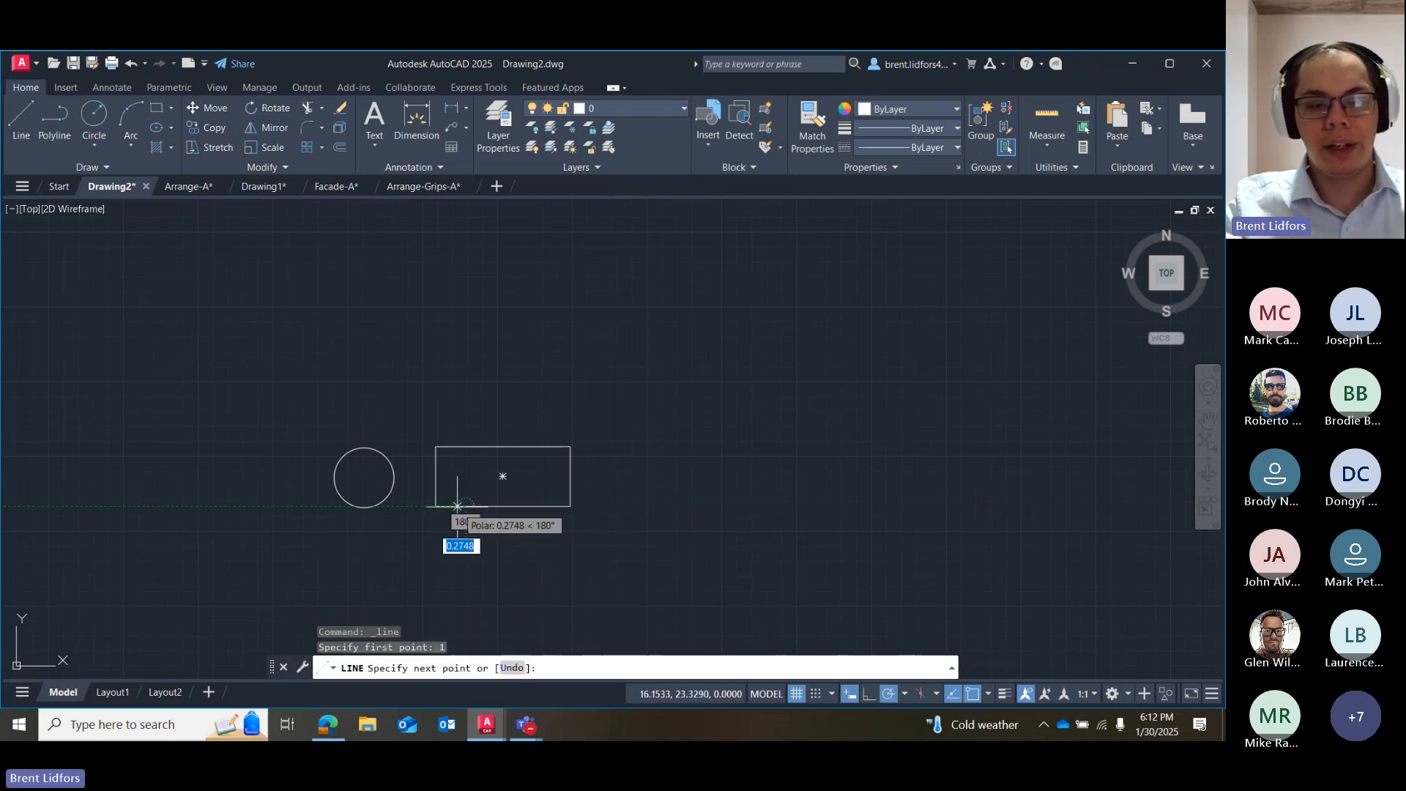
text(2)
key(Return)
key(Escape)
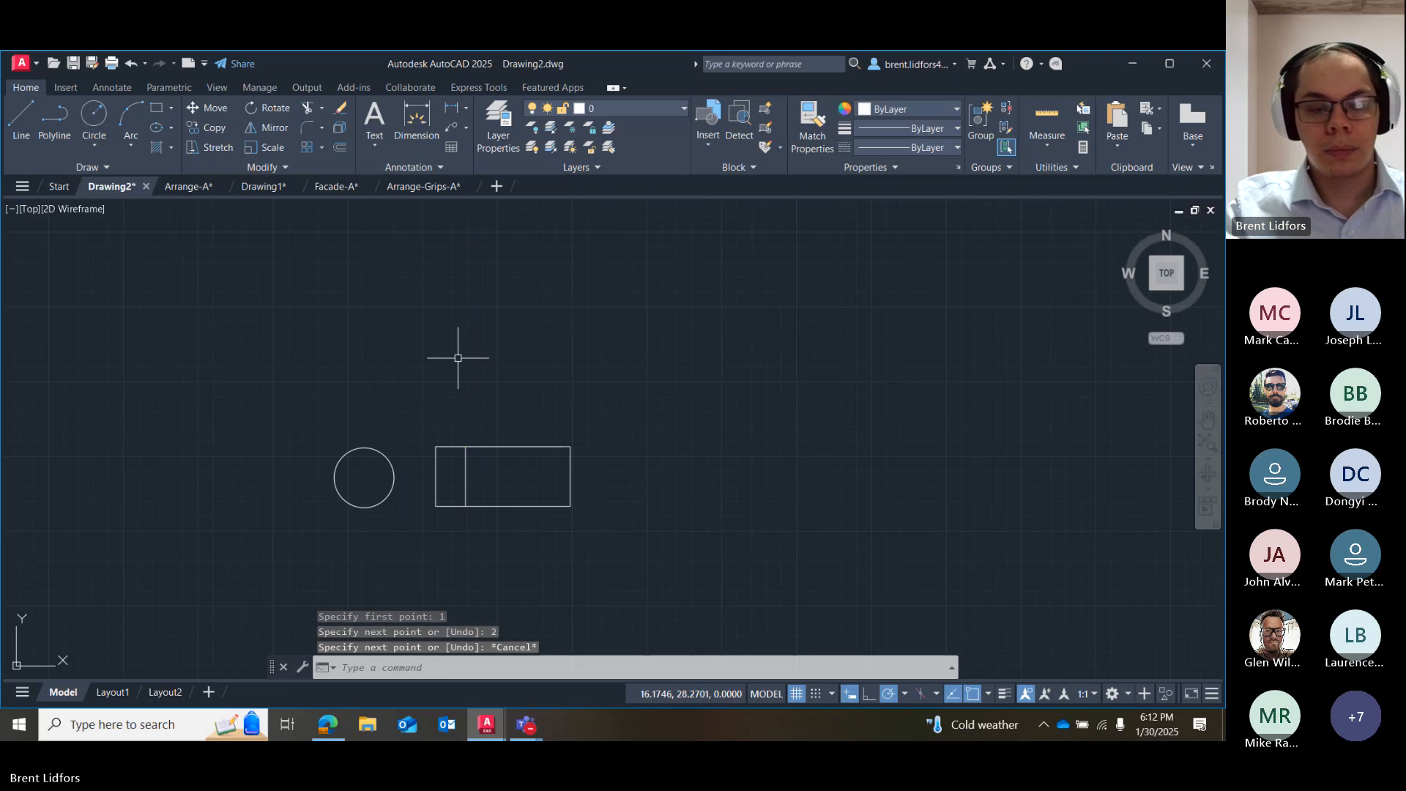
Move the circle by its centre to 4 units left of the midpoint of the rectangle's left edge.
click(364, 448)
click(364, 477)
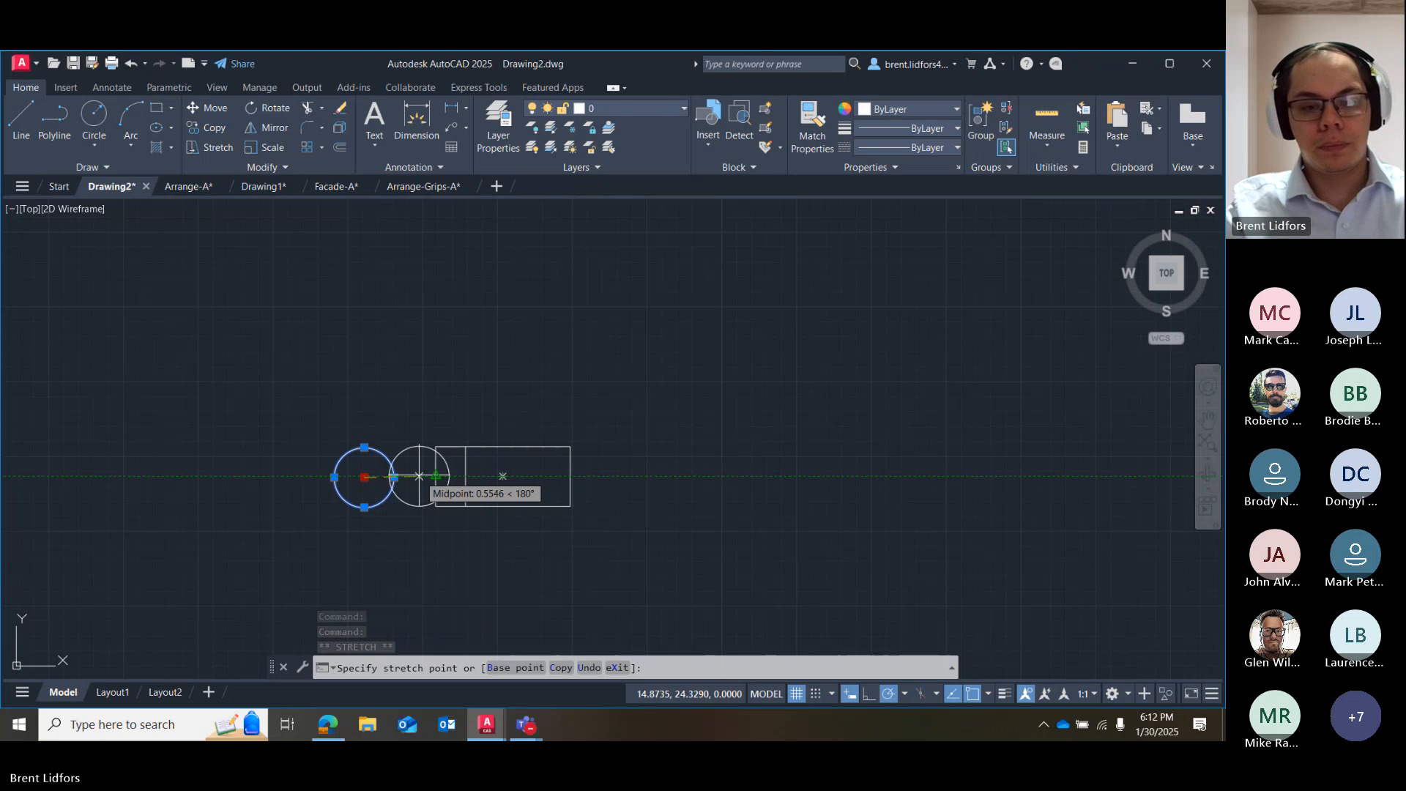
text(4)
key(Return)
Move the circle 4 units to the right twice by its centre, and leave it selected.
click(316, 476)
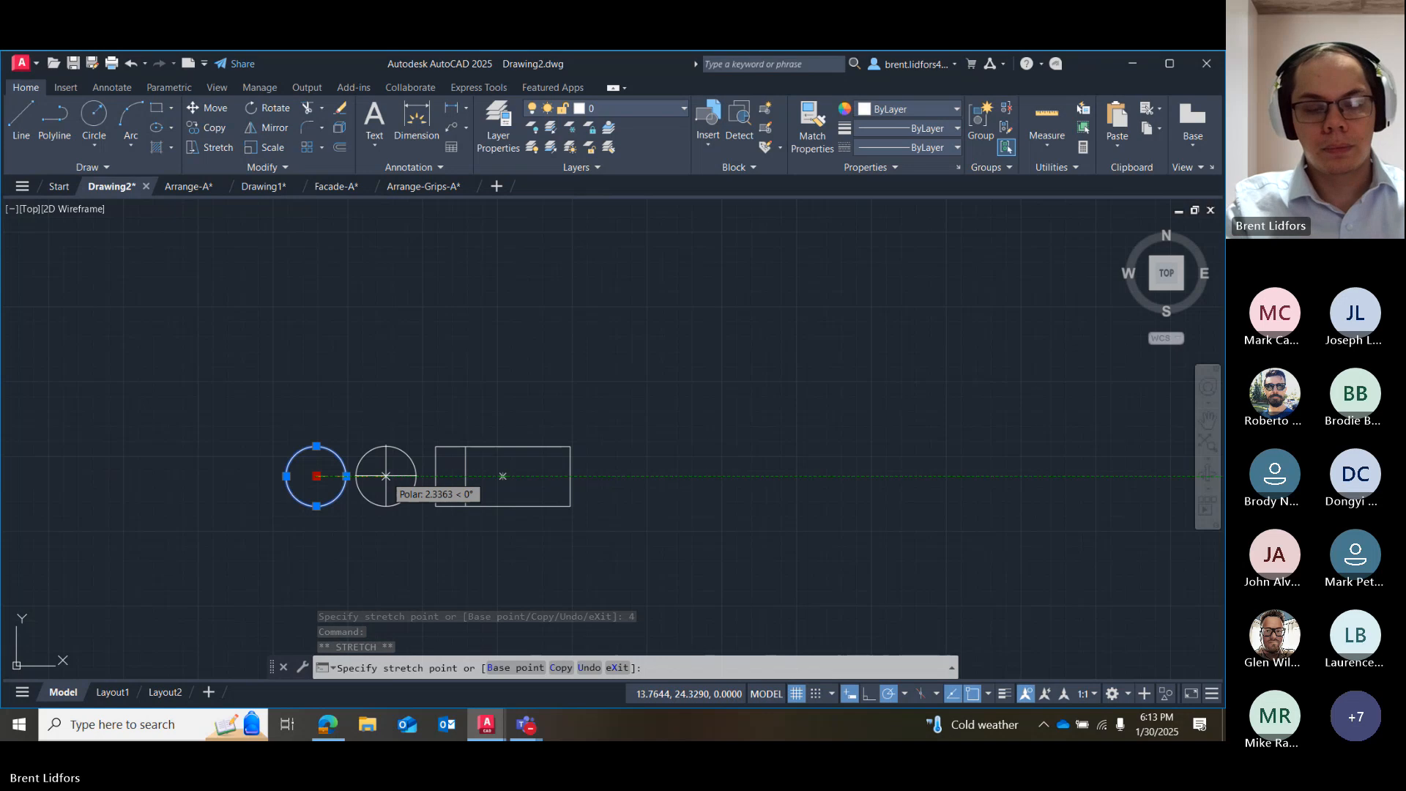
text(4)
key(Return)
click(436, 476)
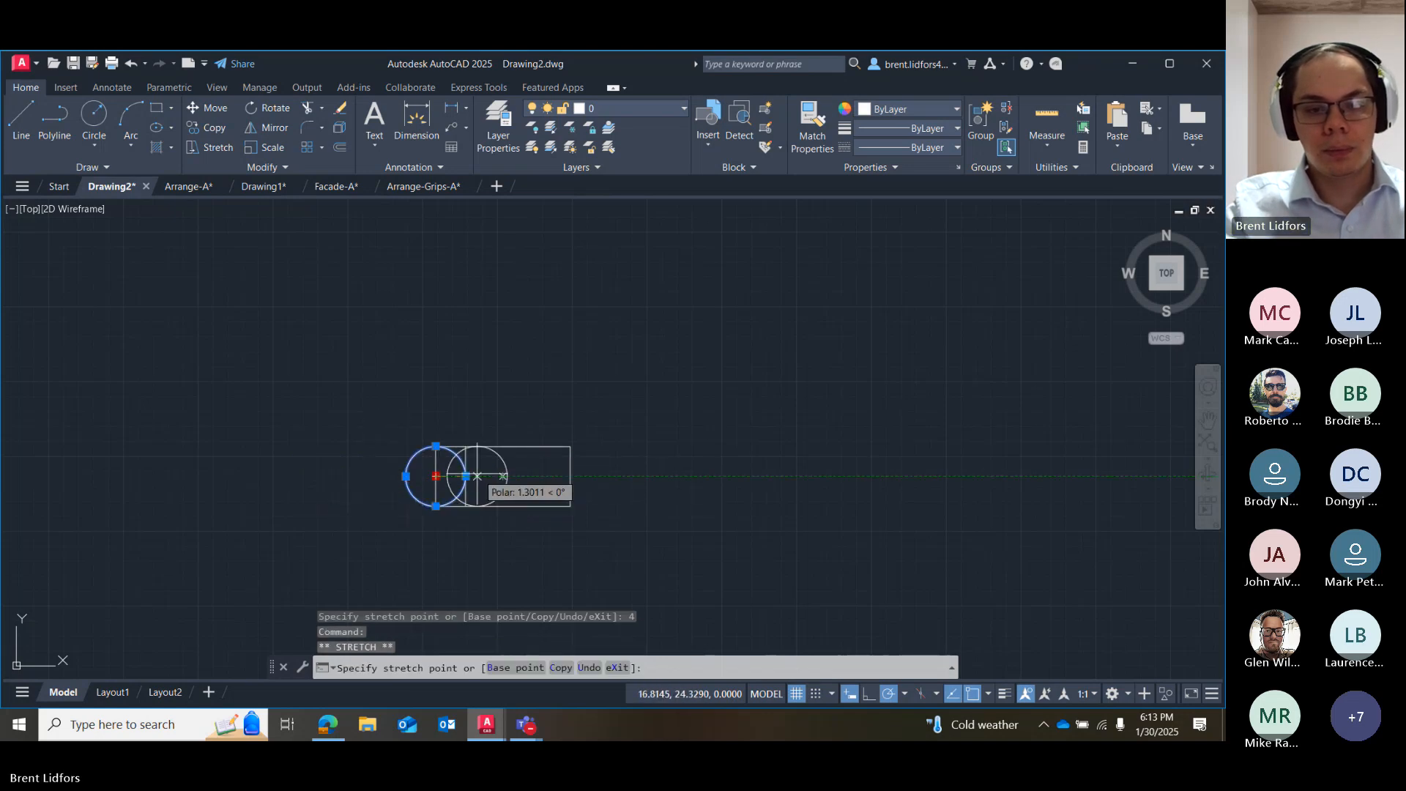
text(4)
key(Return)
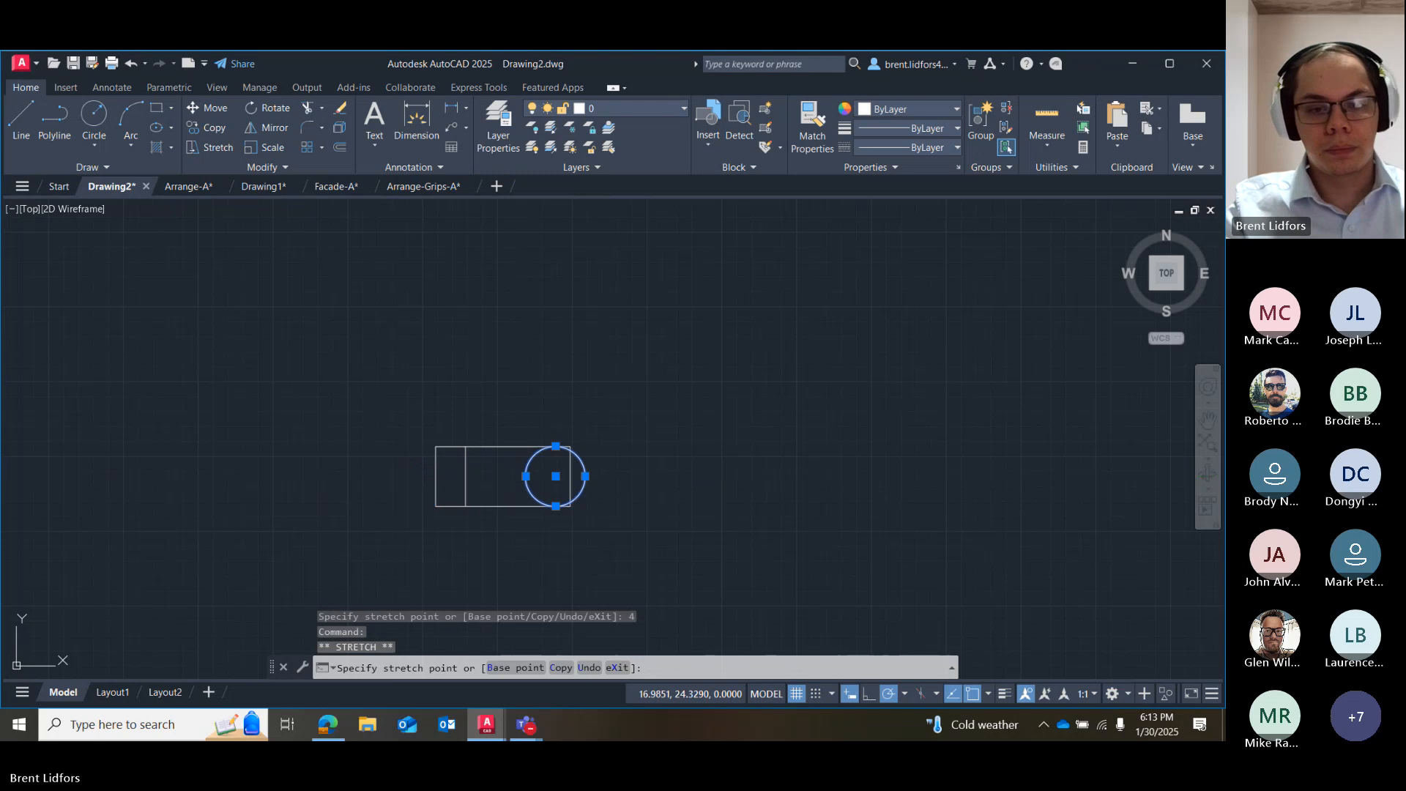
click(537, 517)
key(Escape)
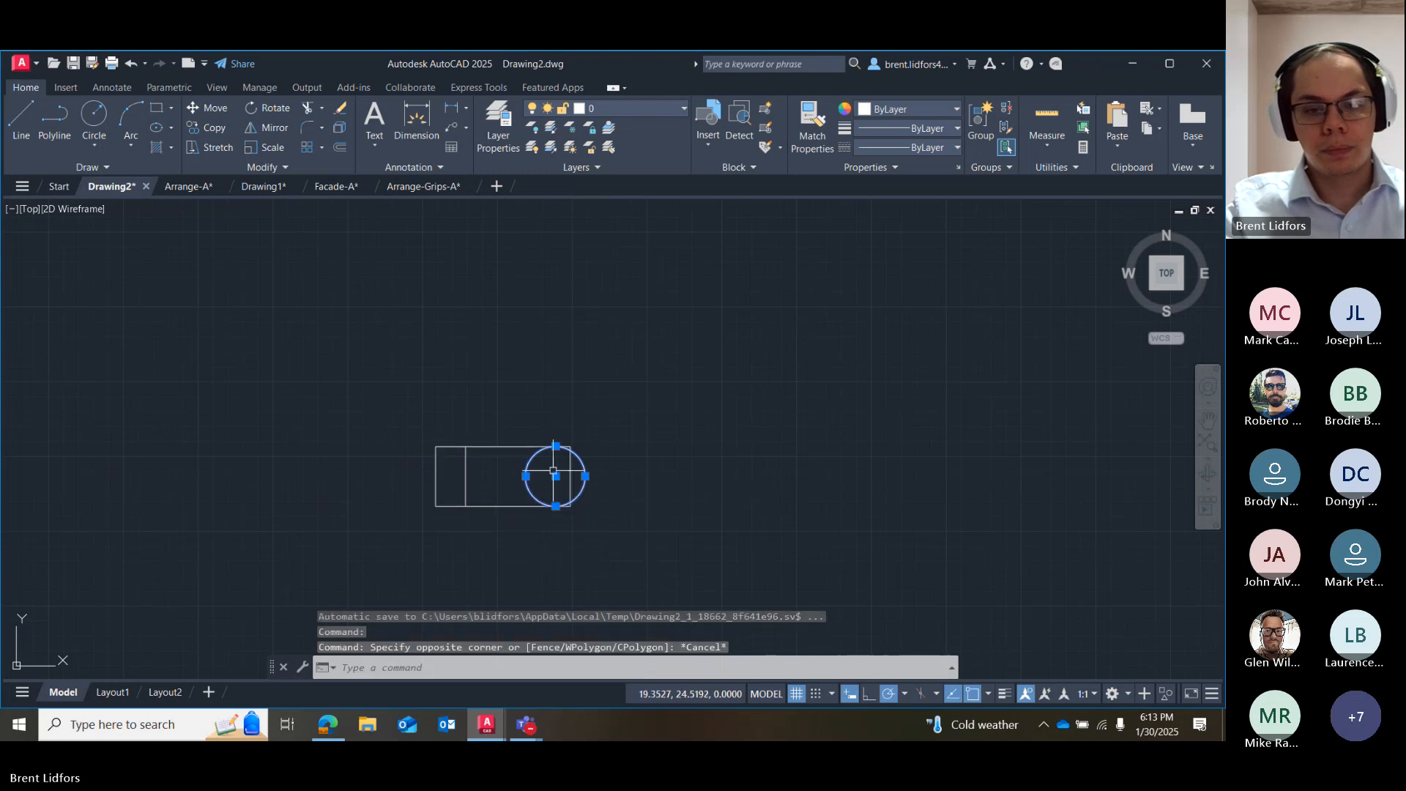
Move the circle's centre to the rectangle's centre, and from there 4 units to the left.
click(556, 476)
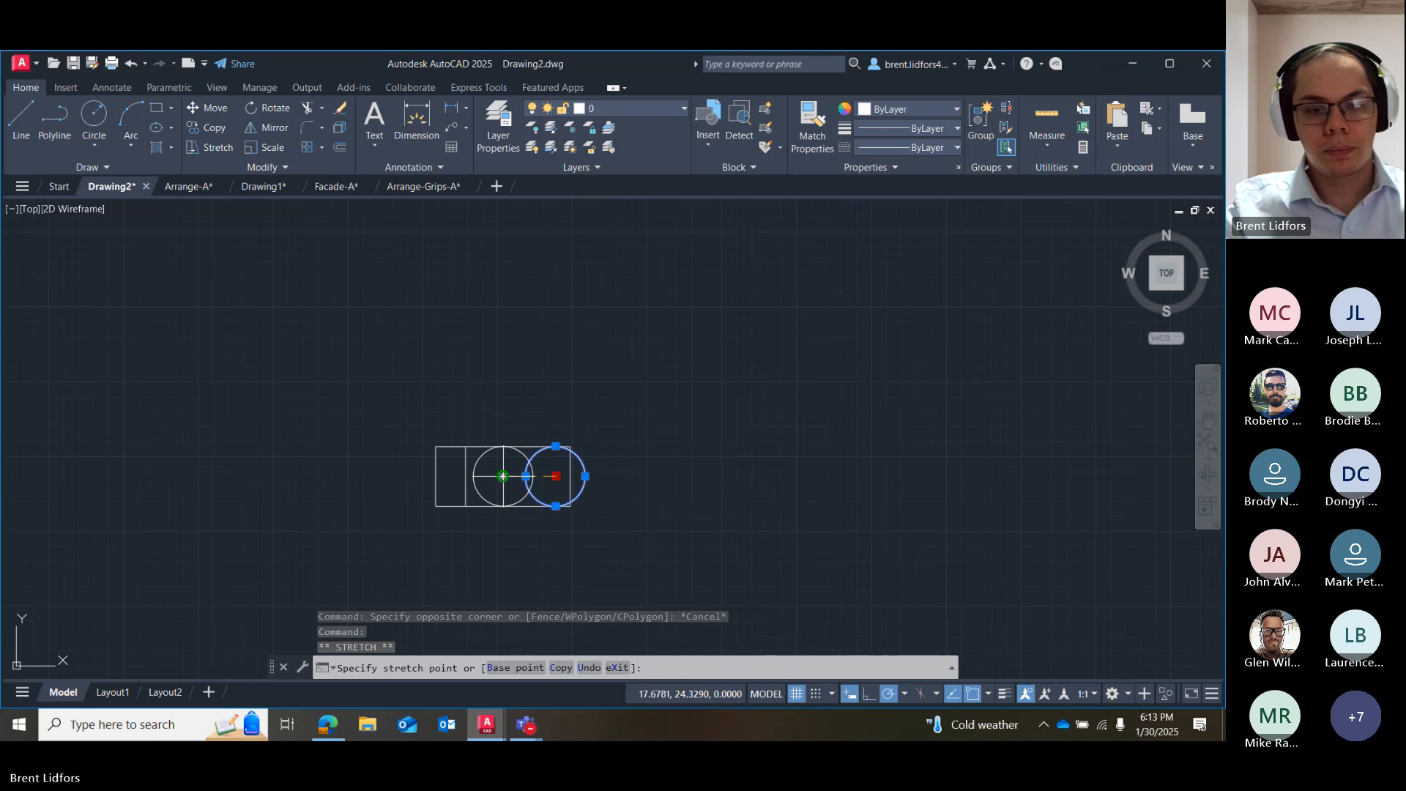
click(504, 476)
click(503, 476)
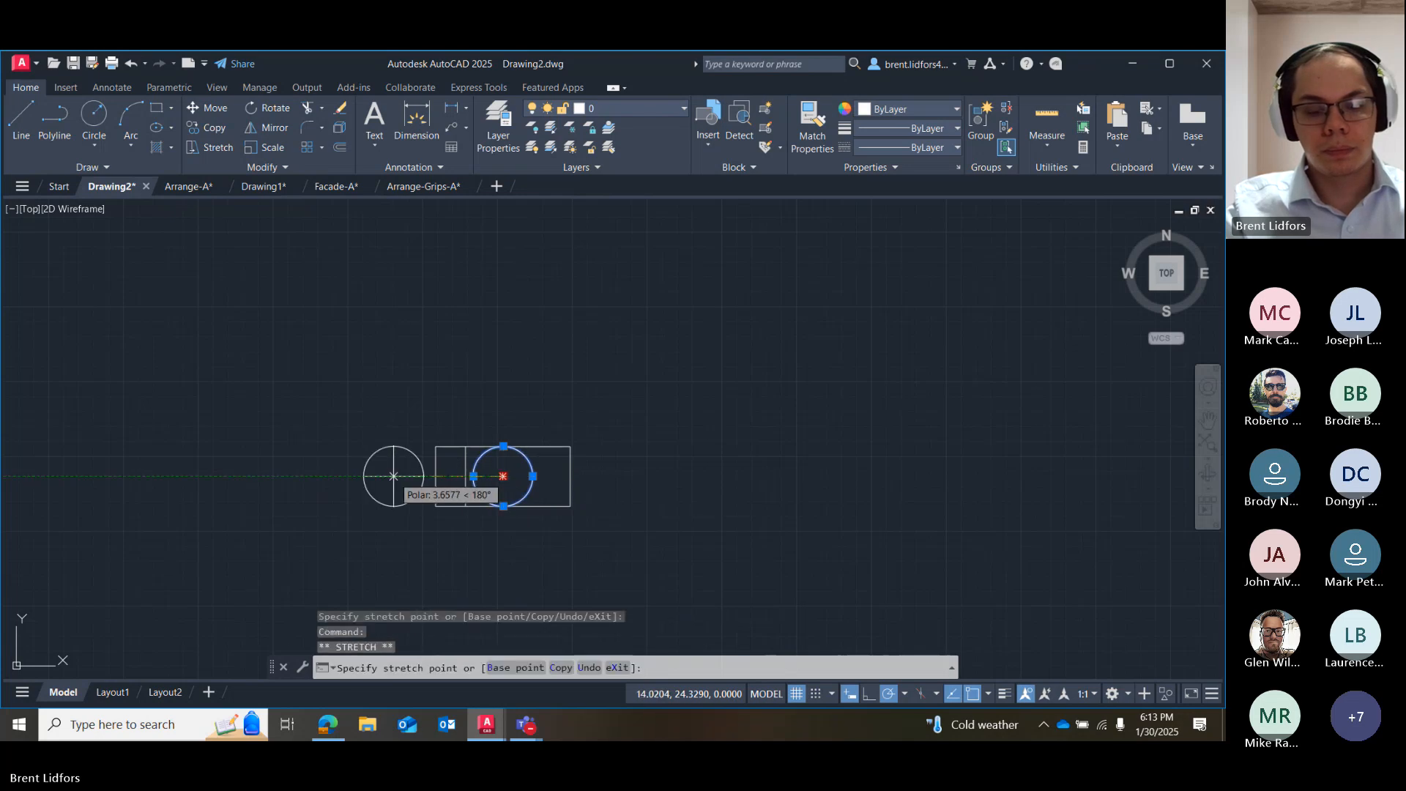
text(4)
key(Return)
key(Escape)
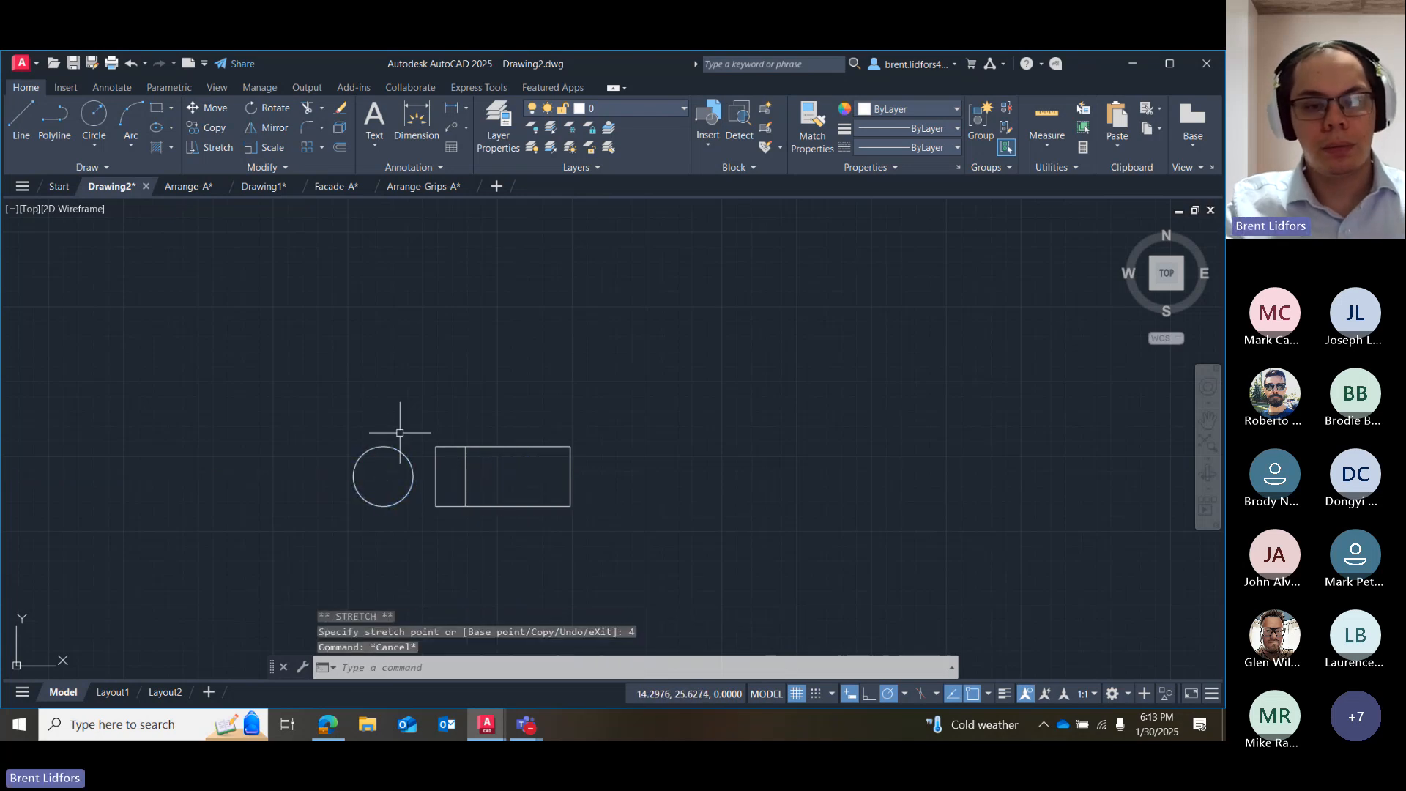
Draw a horizontal line joining the midpoint of the rectangle's left edge to the circle's right quadrant.
click(21, 117)
click(436, 476)
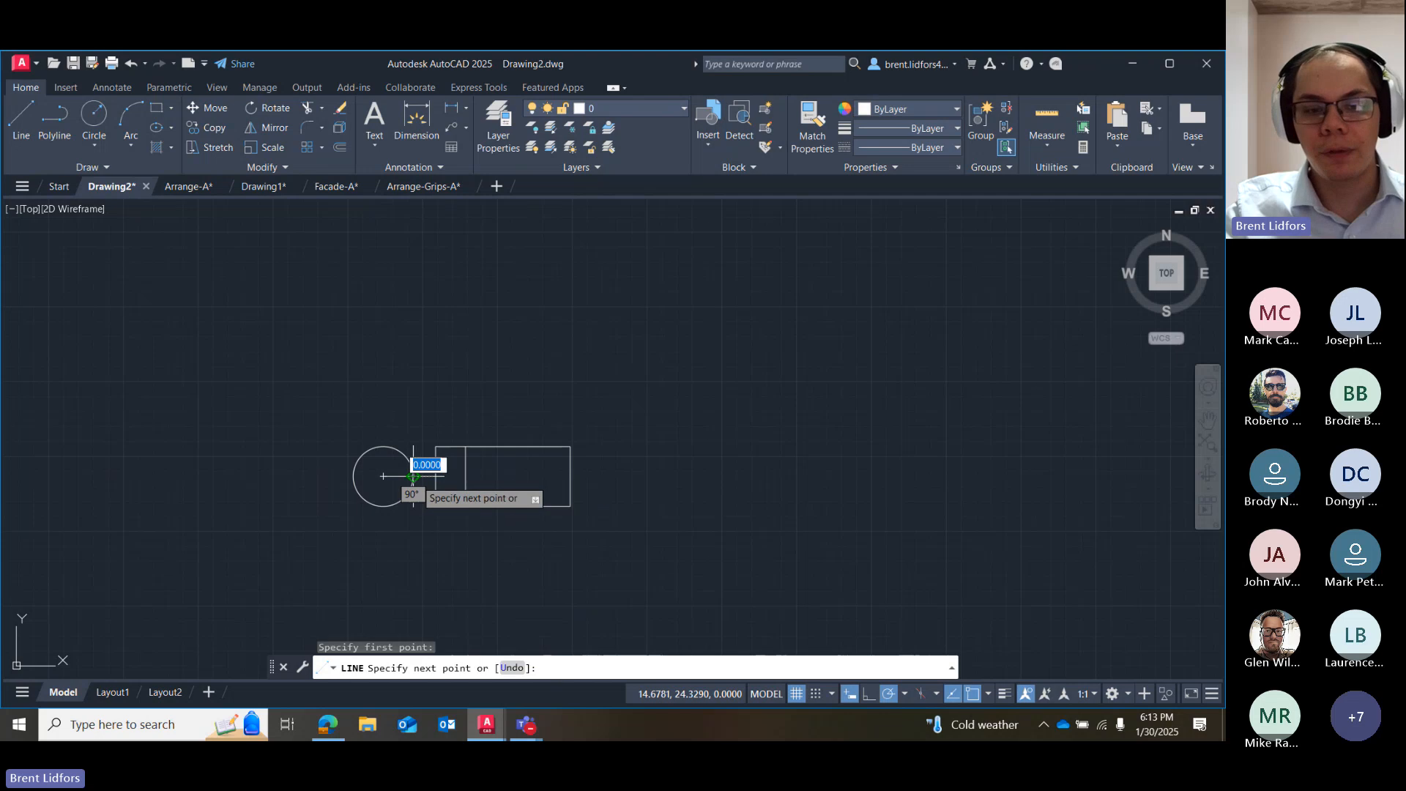
key(Escape)
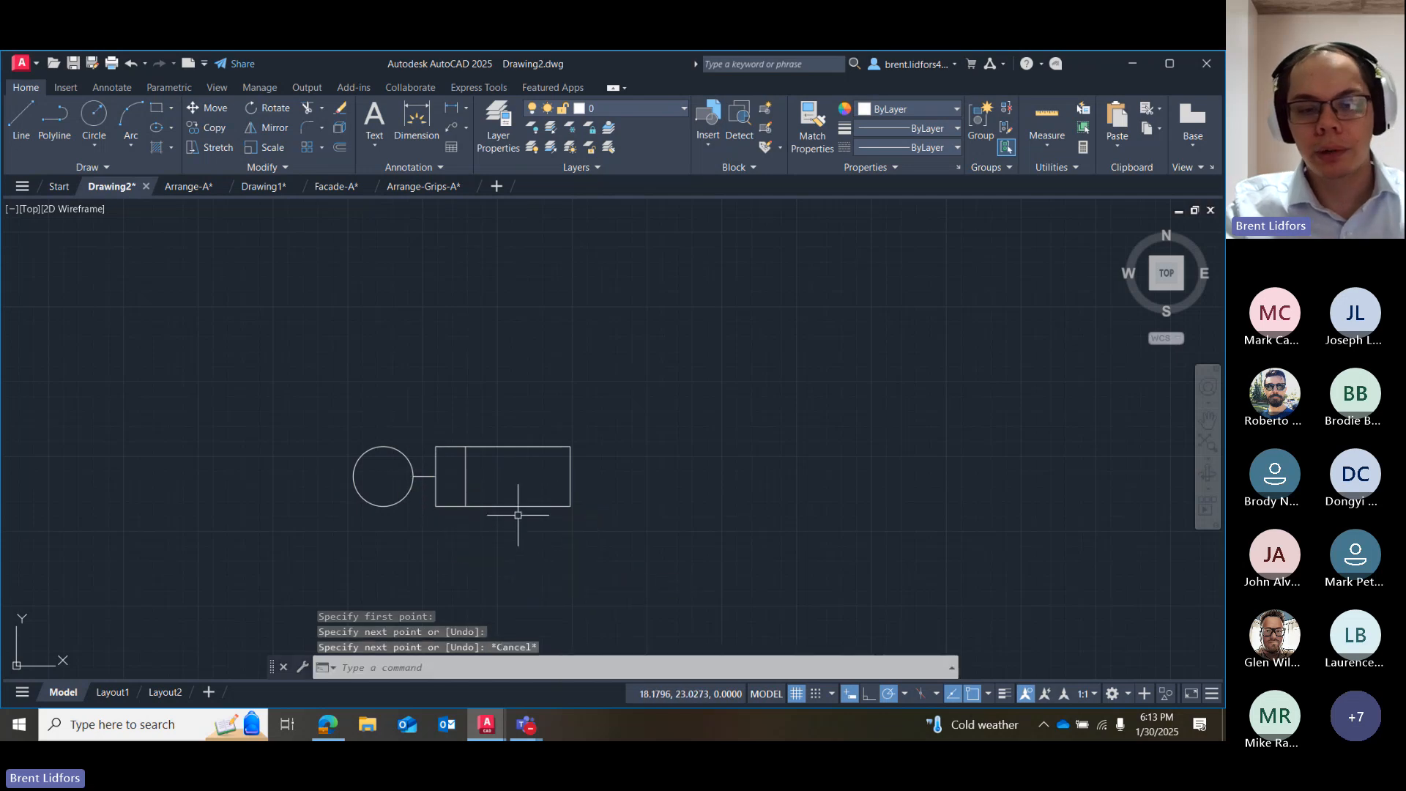
Mirror the inner vertical line, connecting line and circle across the rectangle's vertical centreline, without erasing the source objects.
click(466, 480)
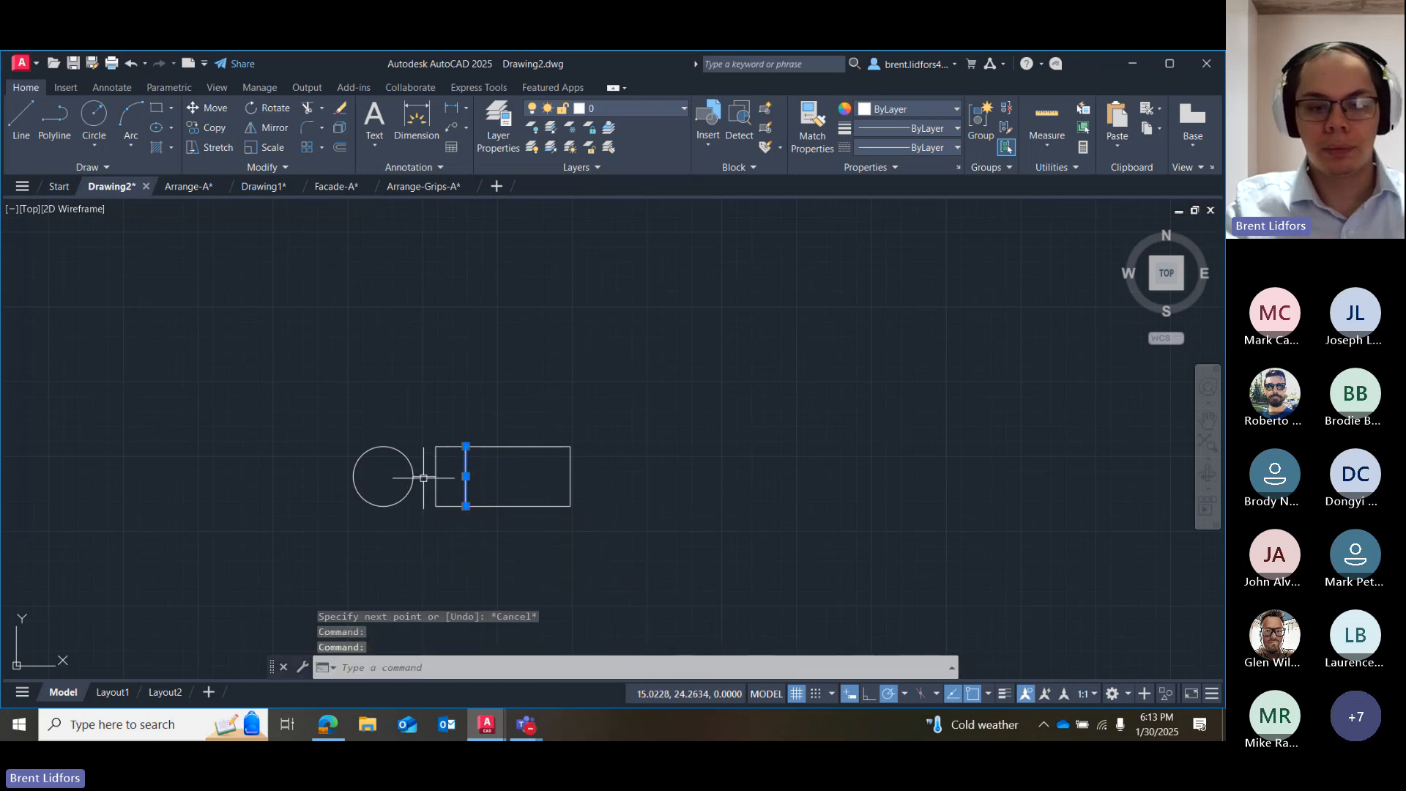
click(420, 476)
click(414, 476)
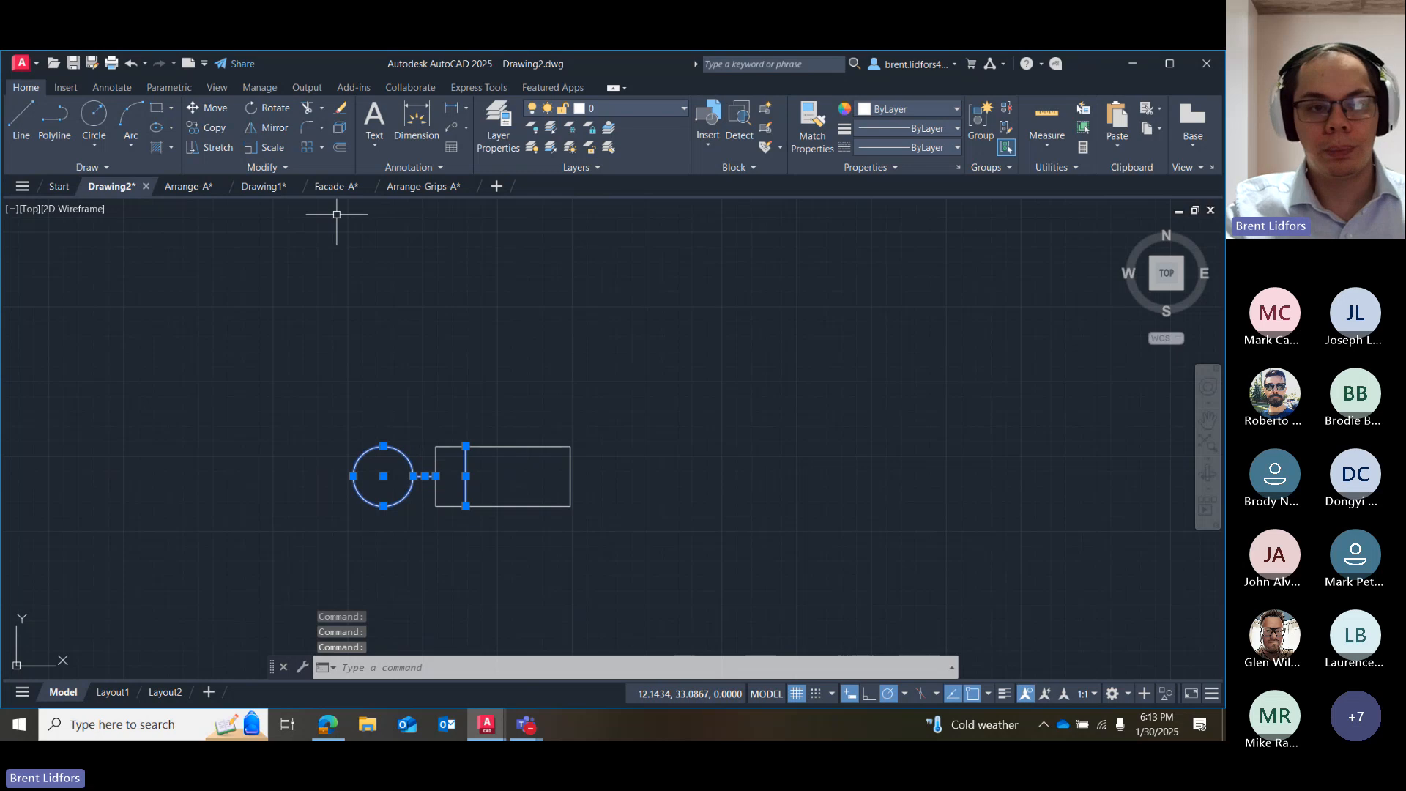
click(268, 128)
click(502, 446)
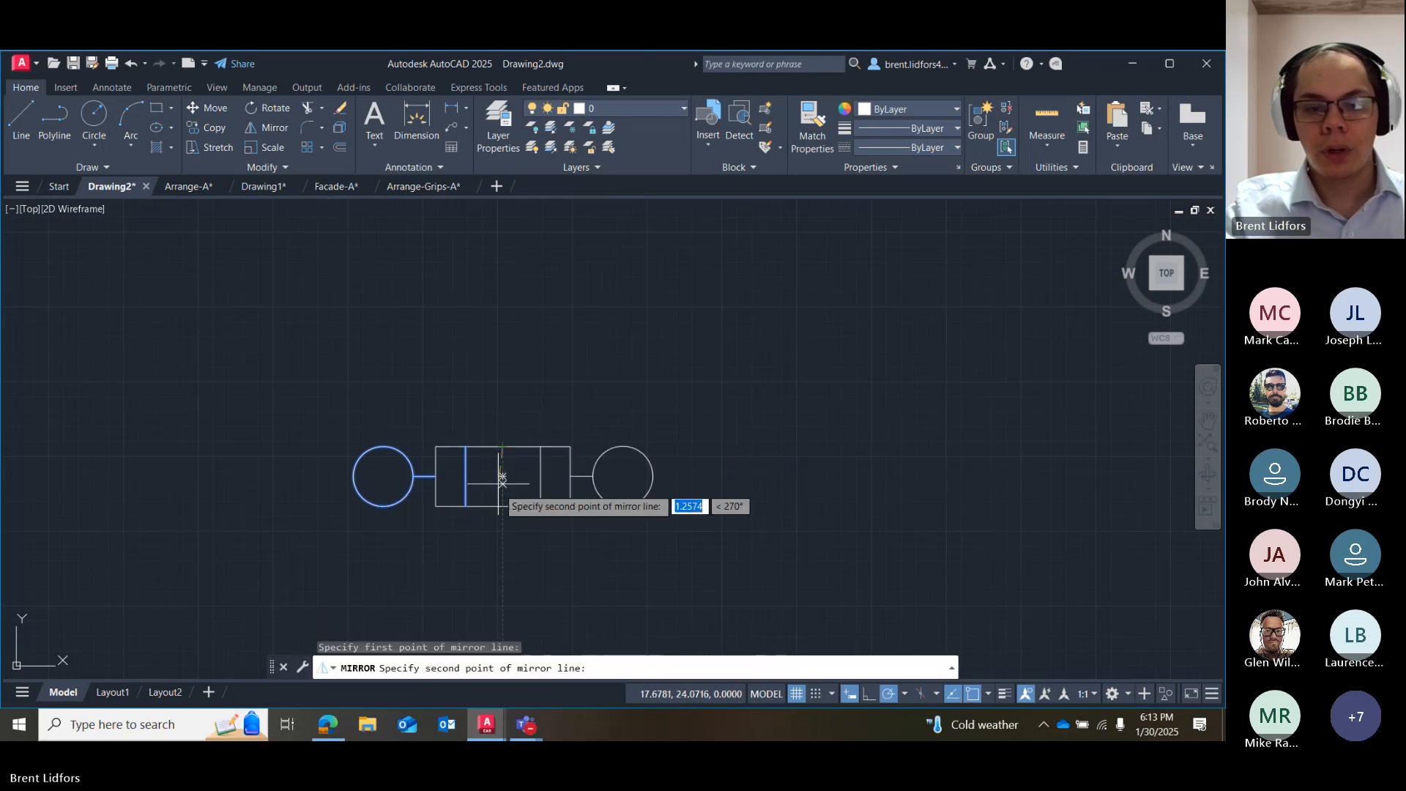
click(503, 506)
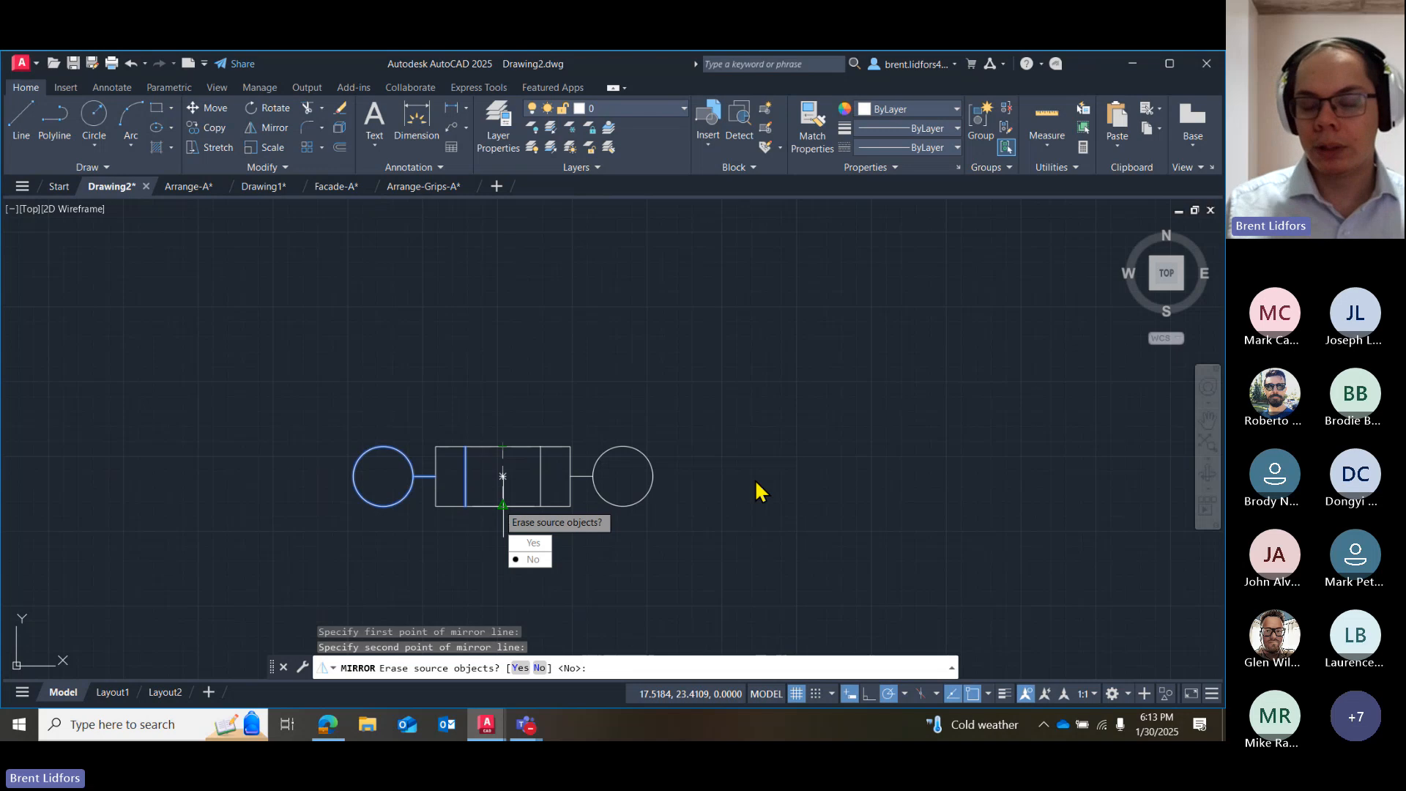
click(540, 573)
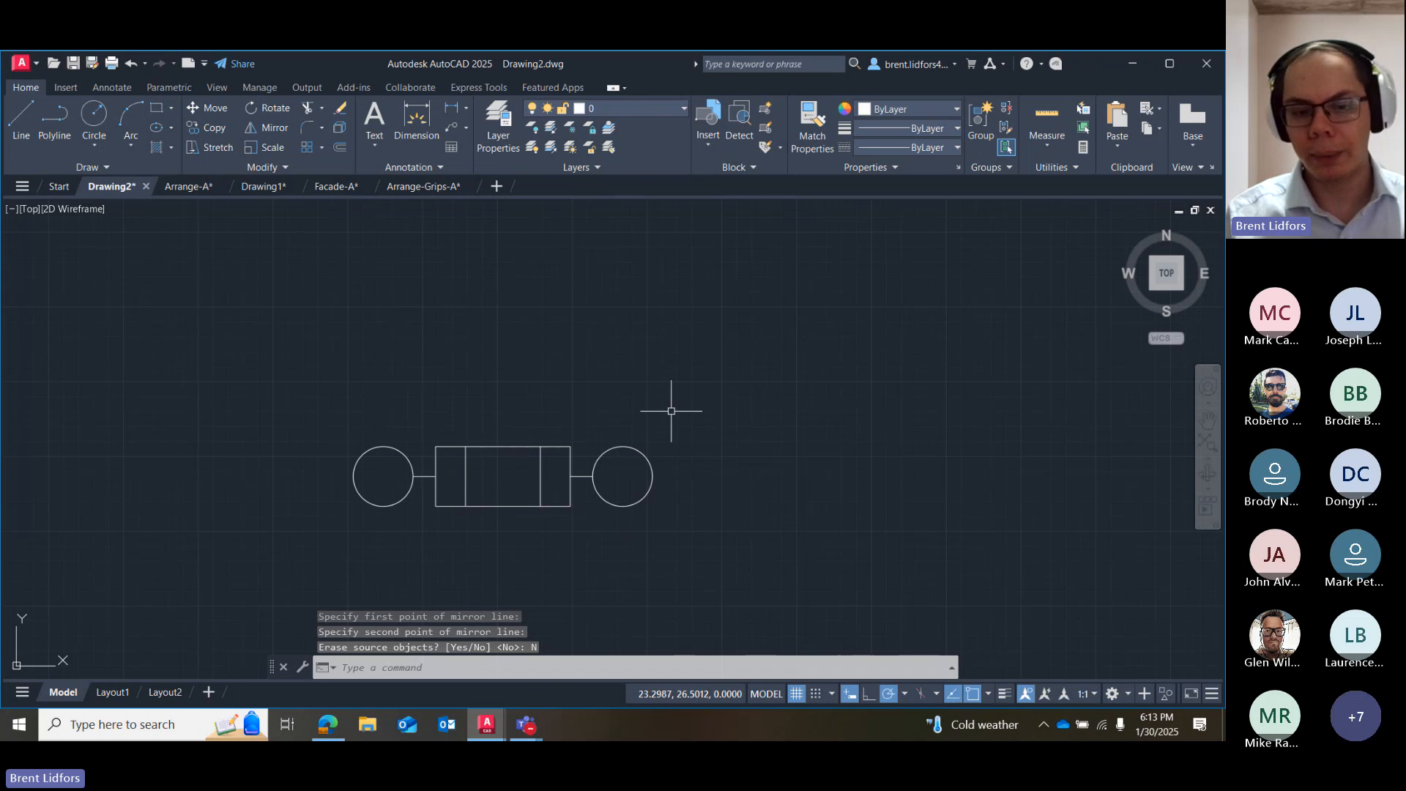
Erase all the shapes from the drawing area.
mouse_move(665, 402)
mouse_down()
mouse_move(298, 367)
mouse_move(717, 561)
mouse_up()
key(Delete)
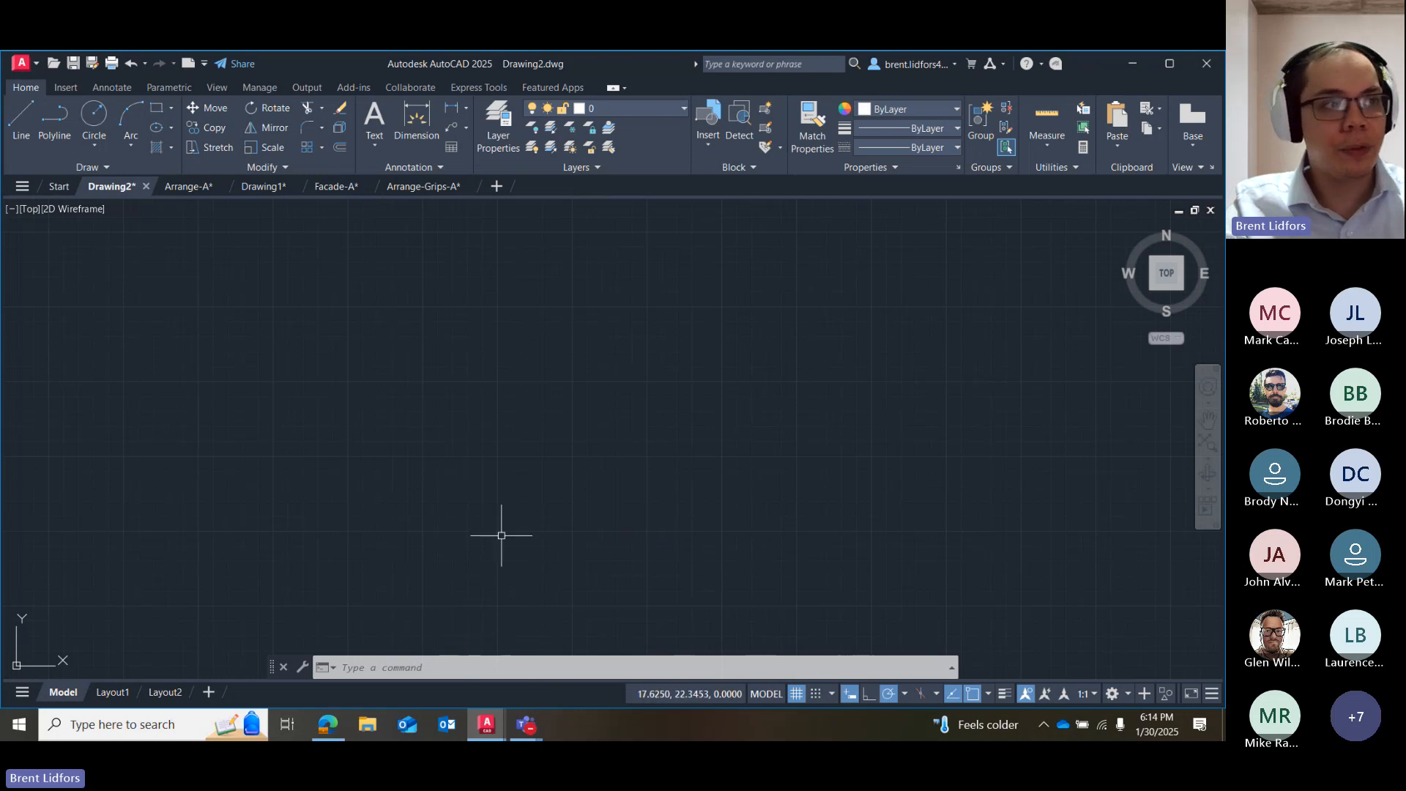
Switch to the browser and review Practice 5b, Modifying Objects, in the AutoCAD Textbook Chapter 5 document.
mouse_move(519, 729)
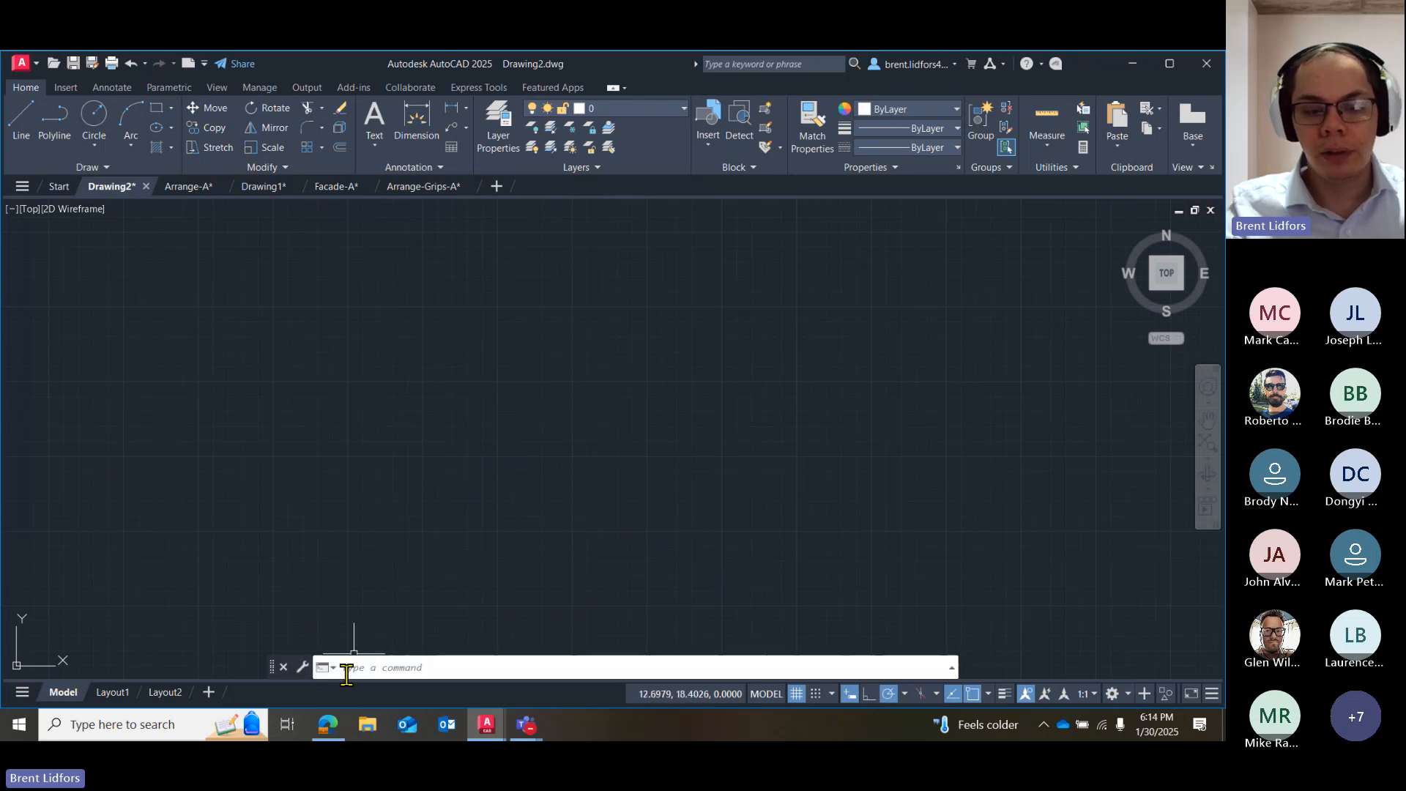
click(329, 726)
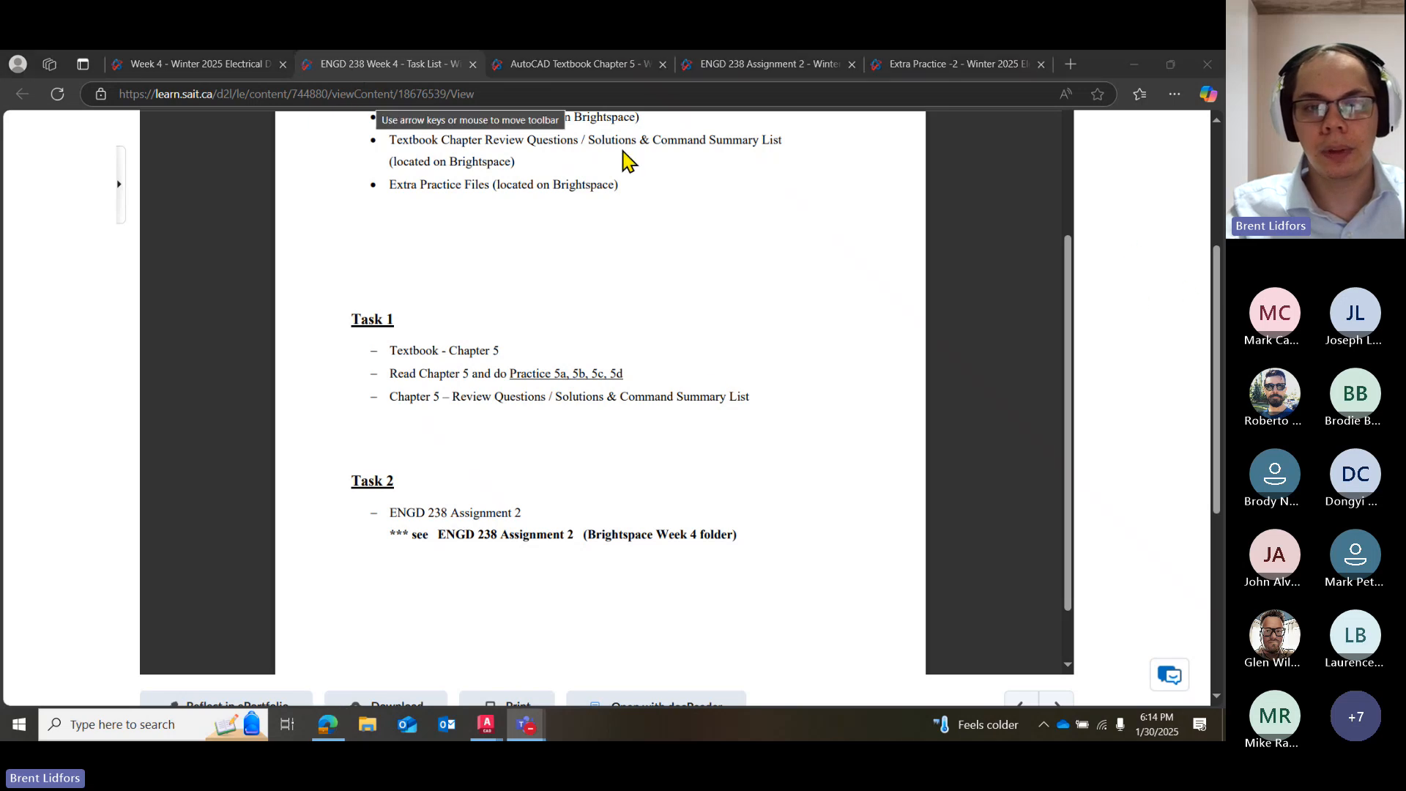
click(534, 68)
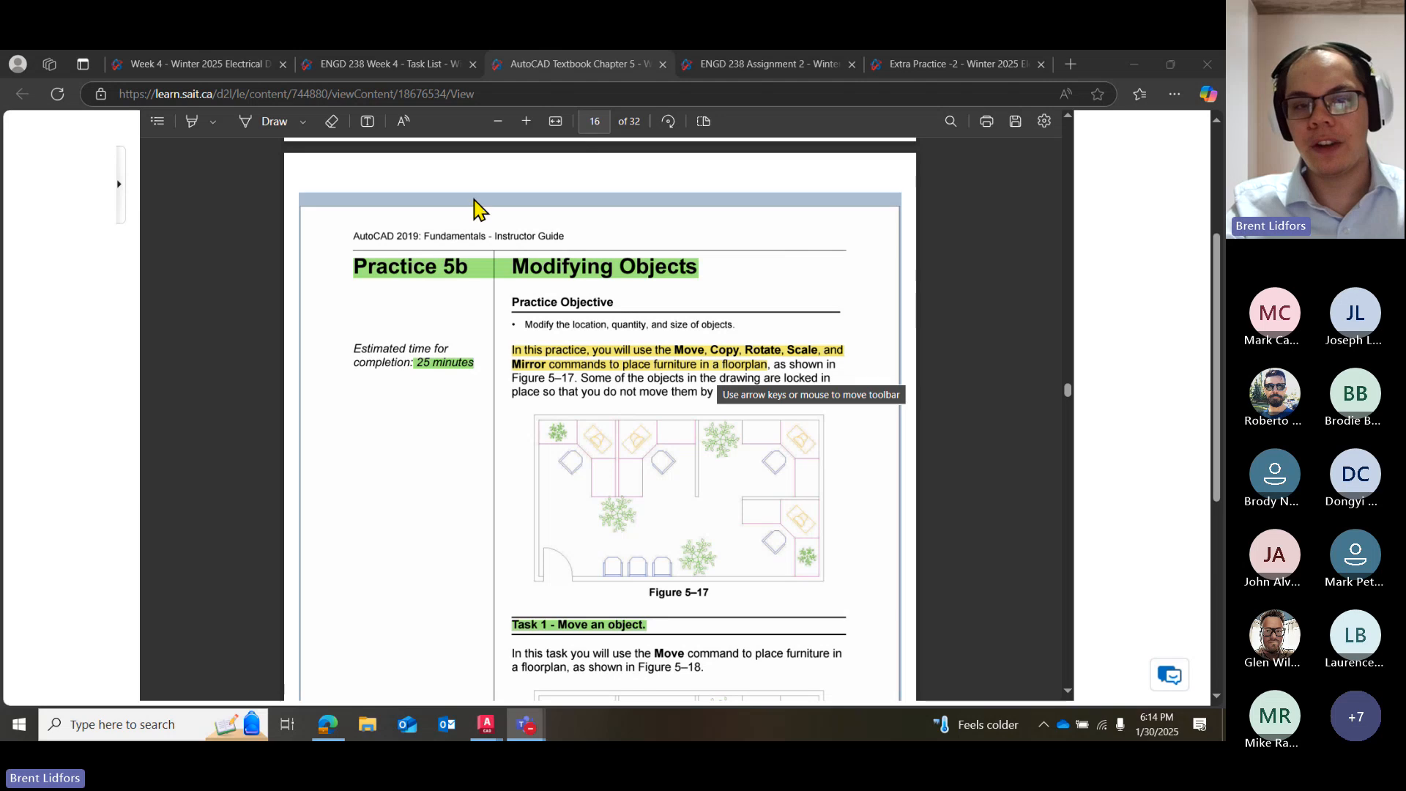
scroll(44, 198, up, 3)
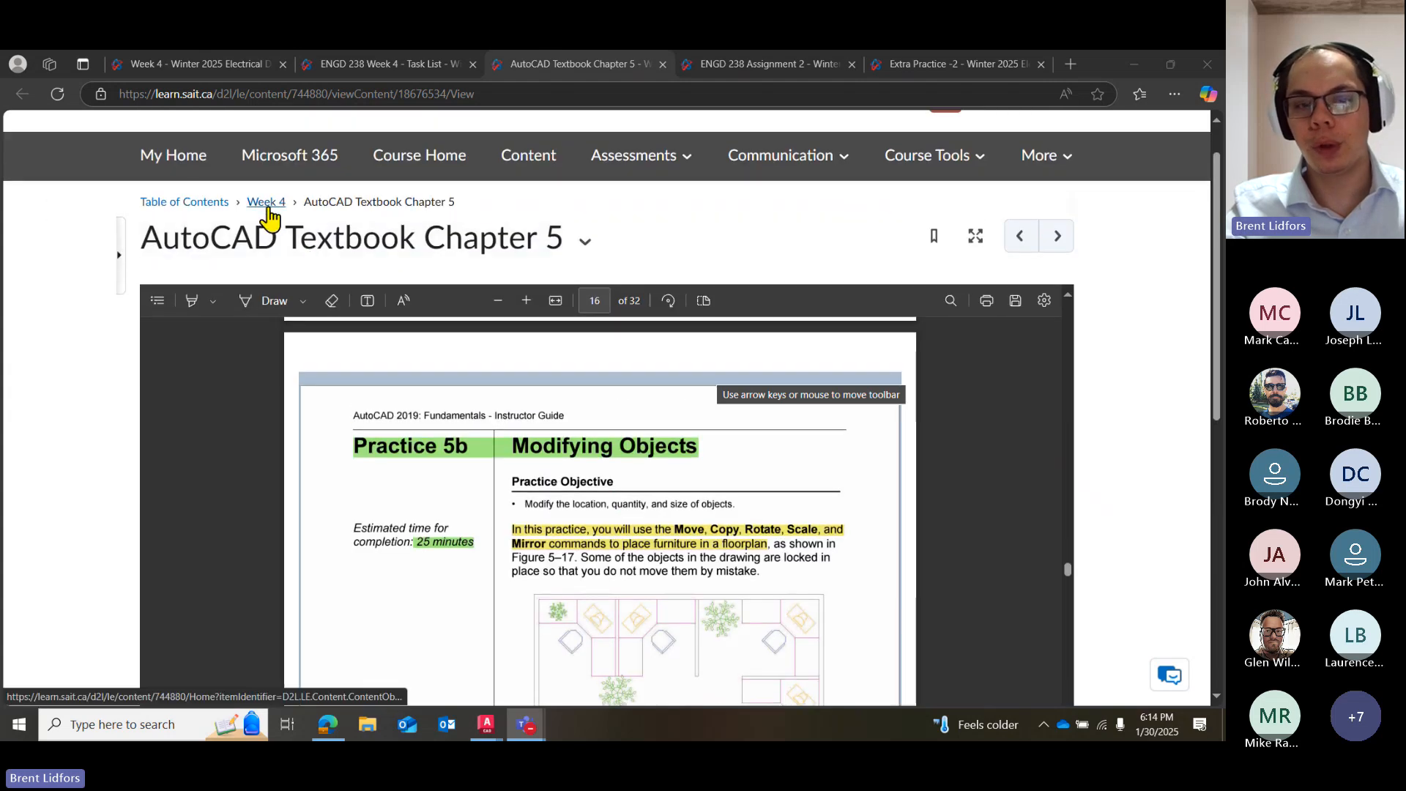
scroll(557, 263, down, 2)
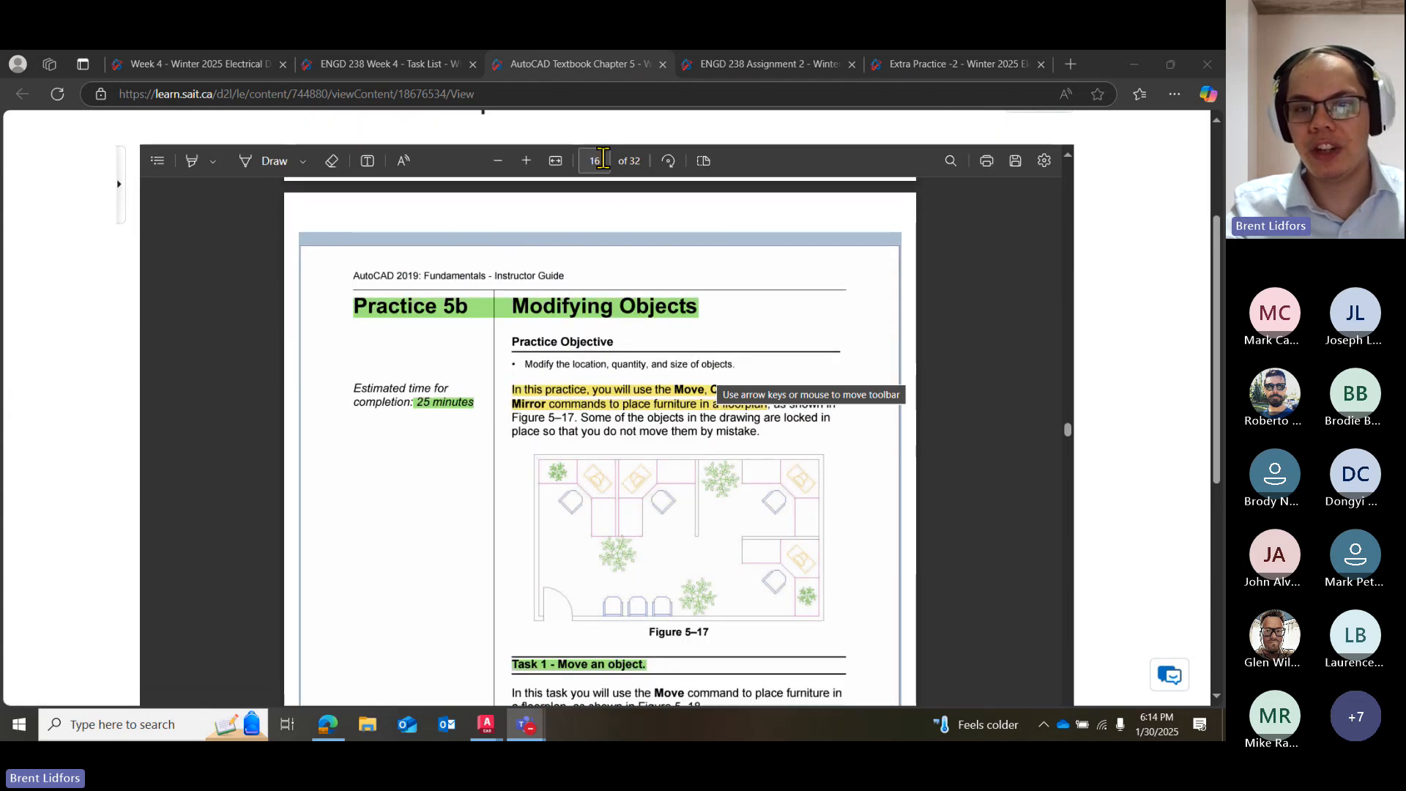
scroll(1143, 359, down, 2)
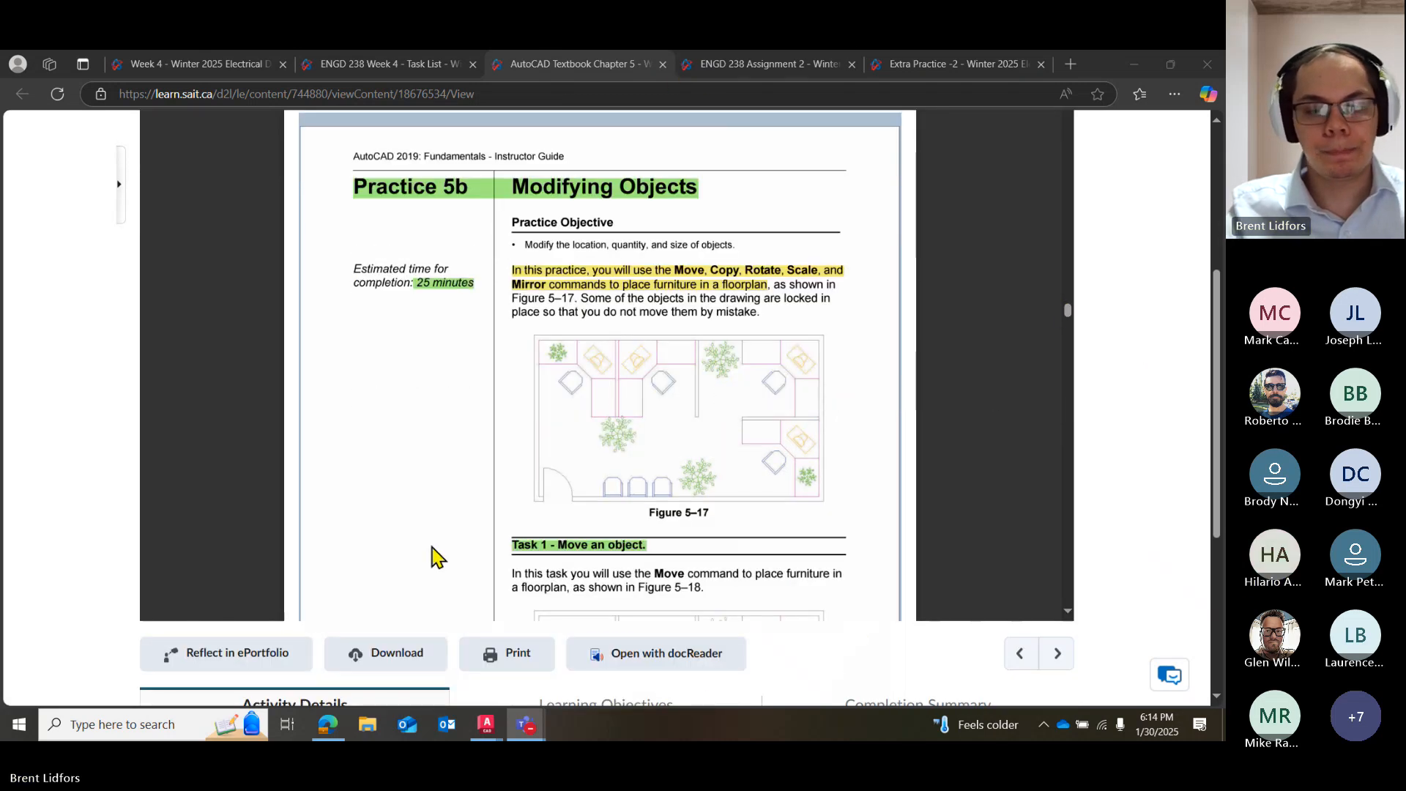
Switch back to Drawing2.dwg in AutoCAD.
mouse_move(483, 726)
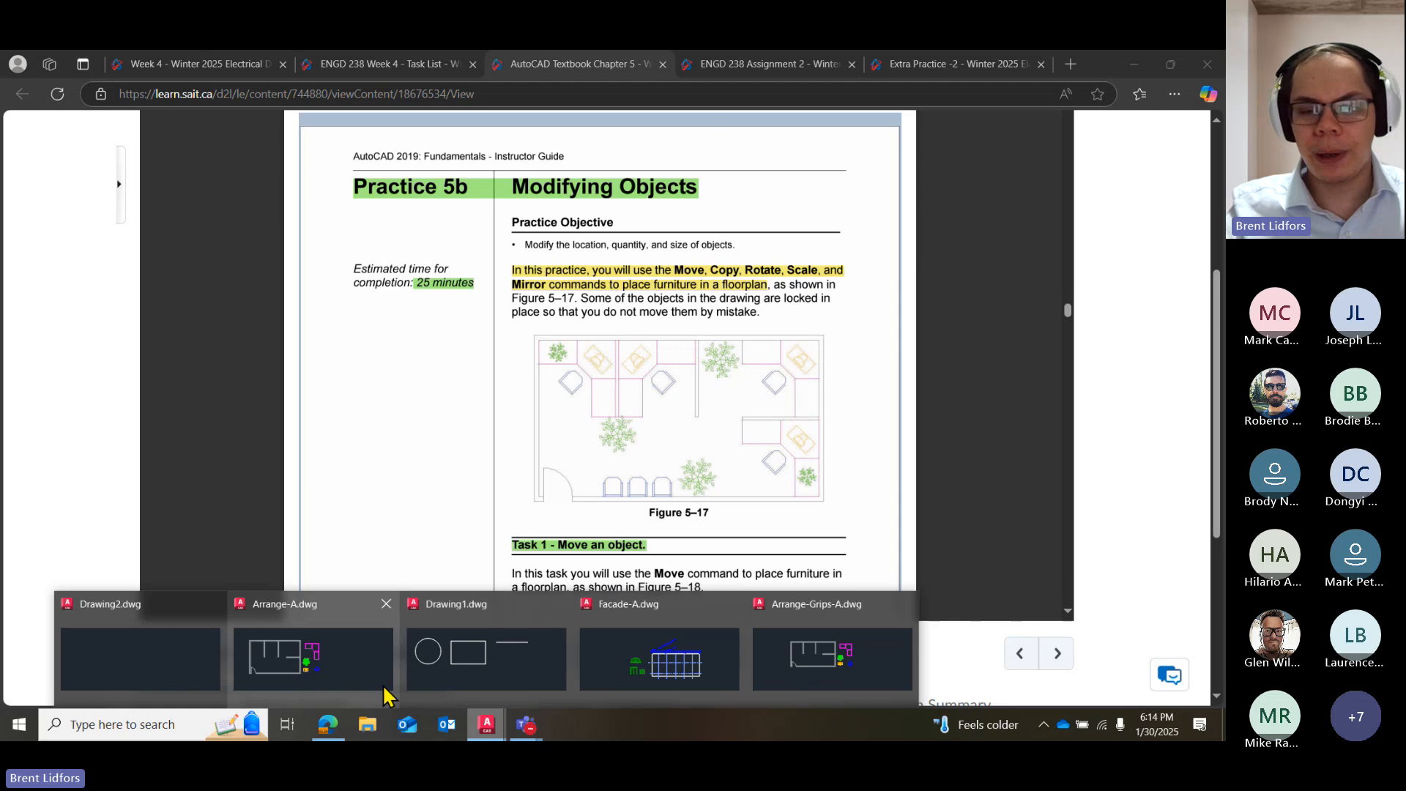
mouse_move(437, 672)
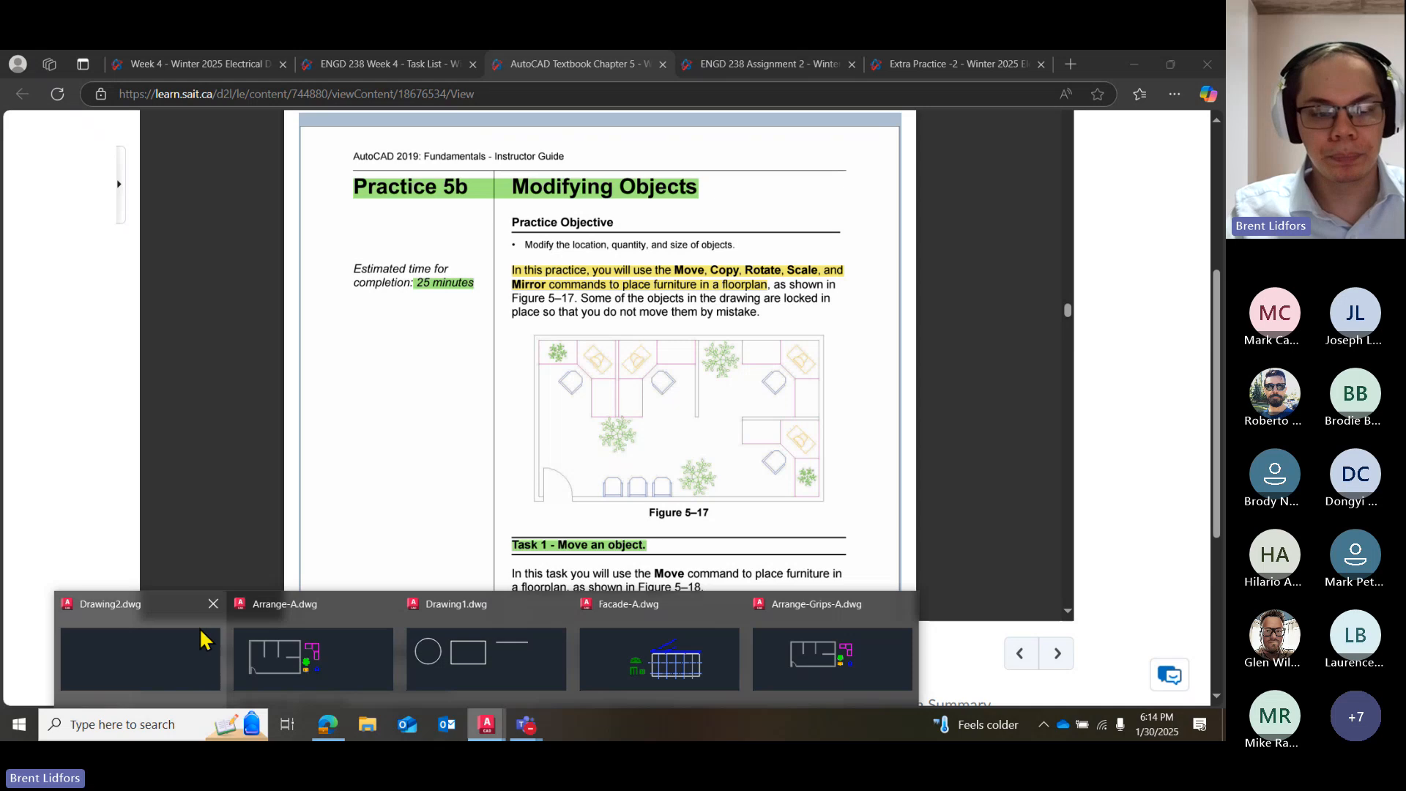
click(183, 649)
Switch to the Teams class meeting and stop sharing the screen.
mouse_move(526, 725)
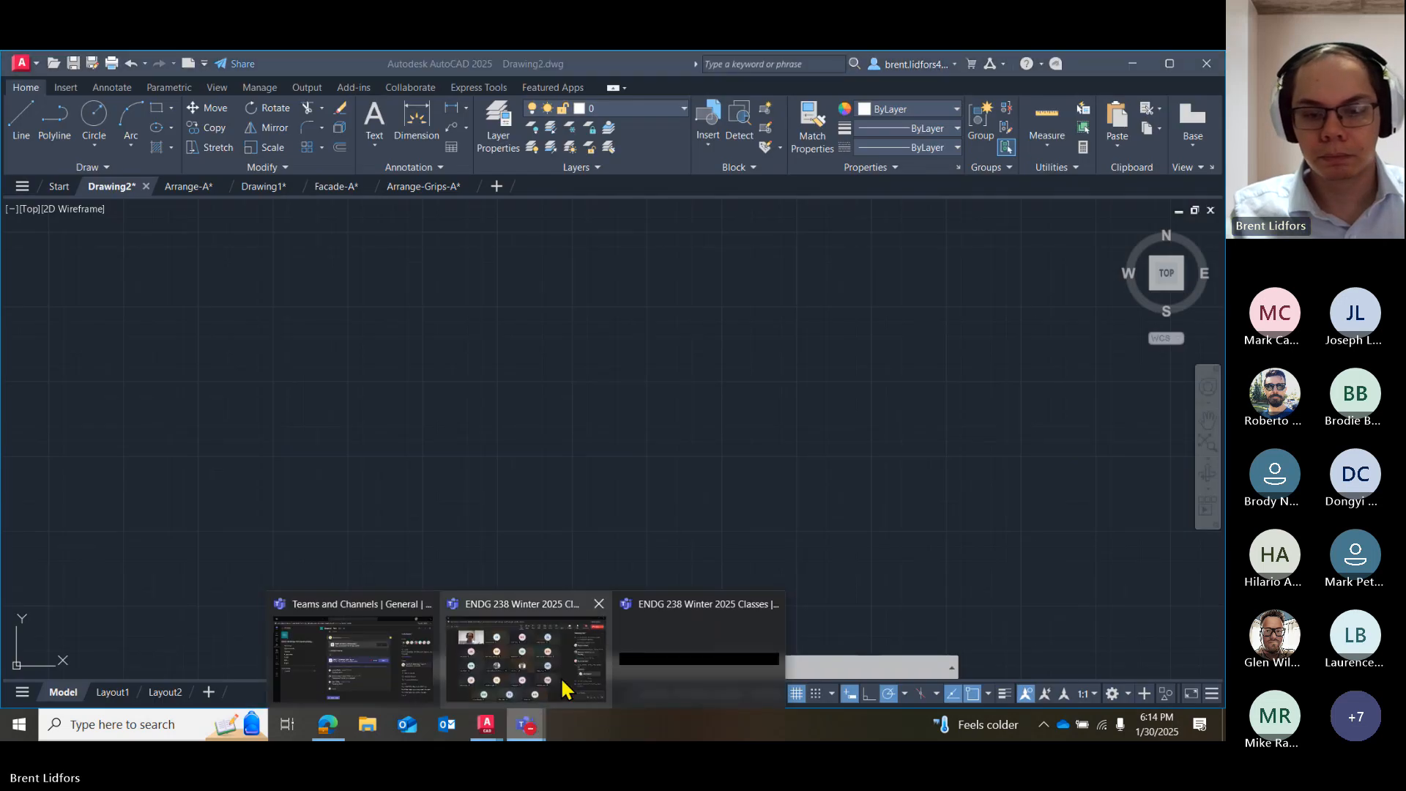
click(699, 604)
click(1074, 129)
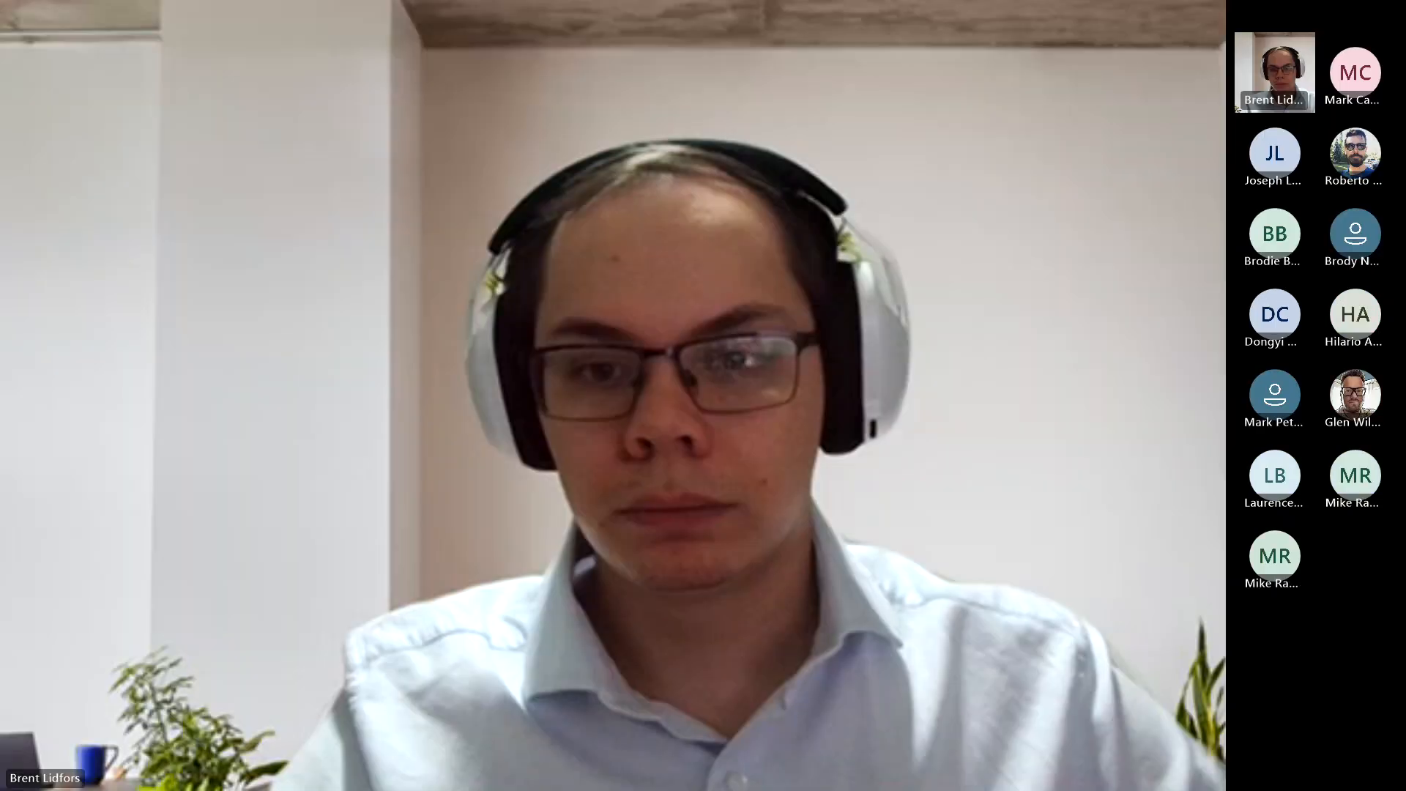
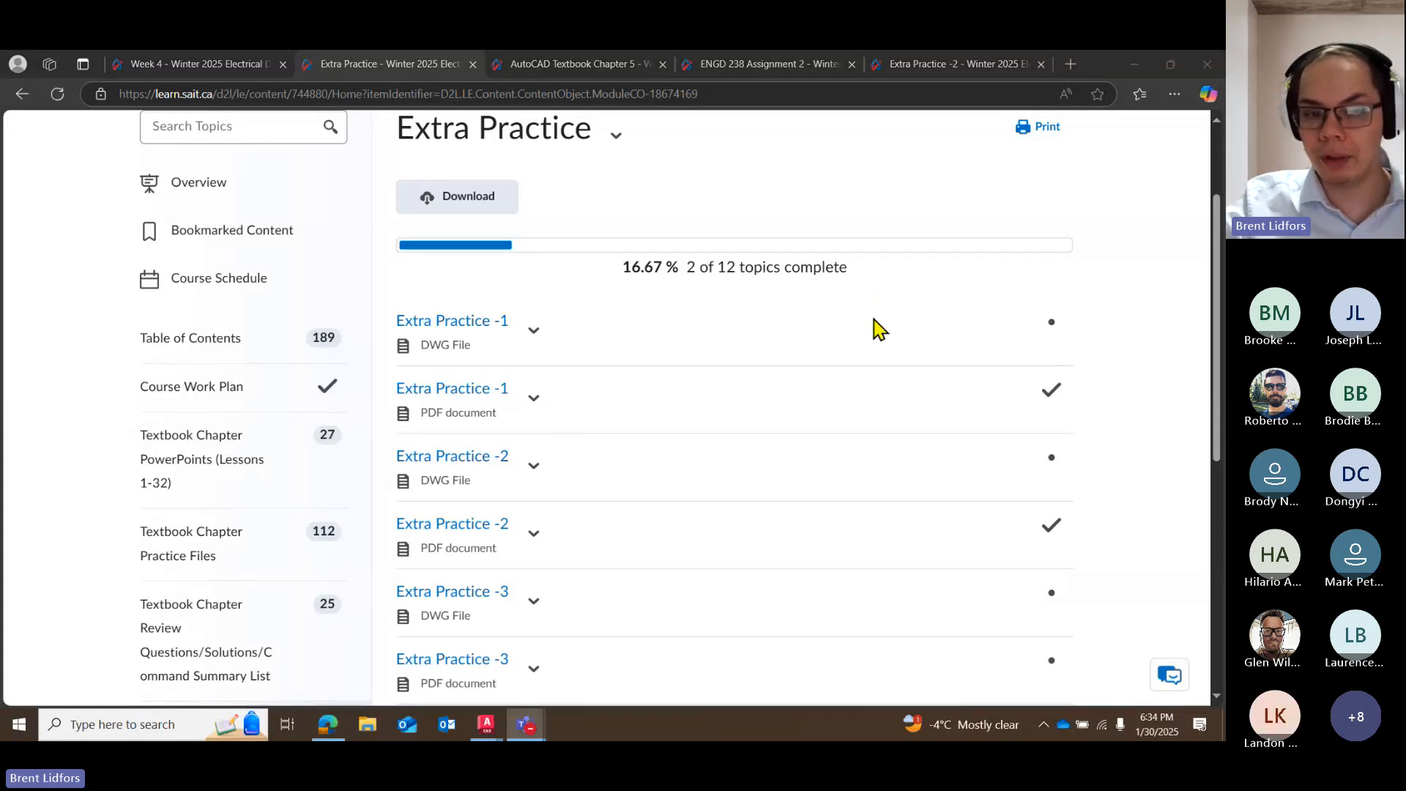
Open the Extra Practice -2 PDF from the course's Extra Practice list and review its instructions and dimensioned circle drawing.
scroll(842, 333, down, 1)
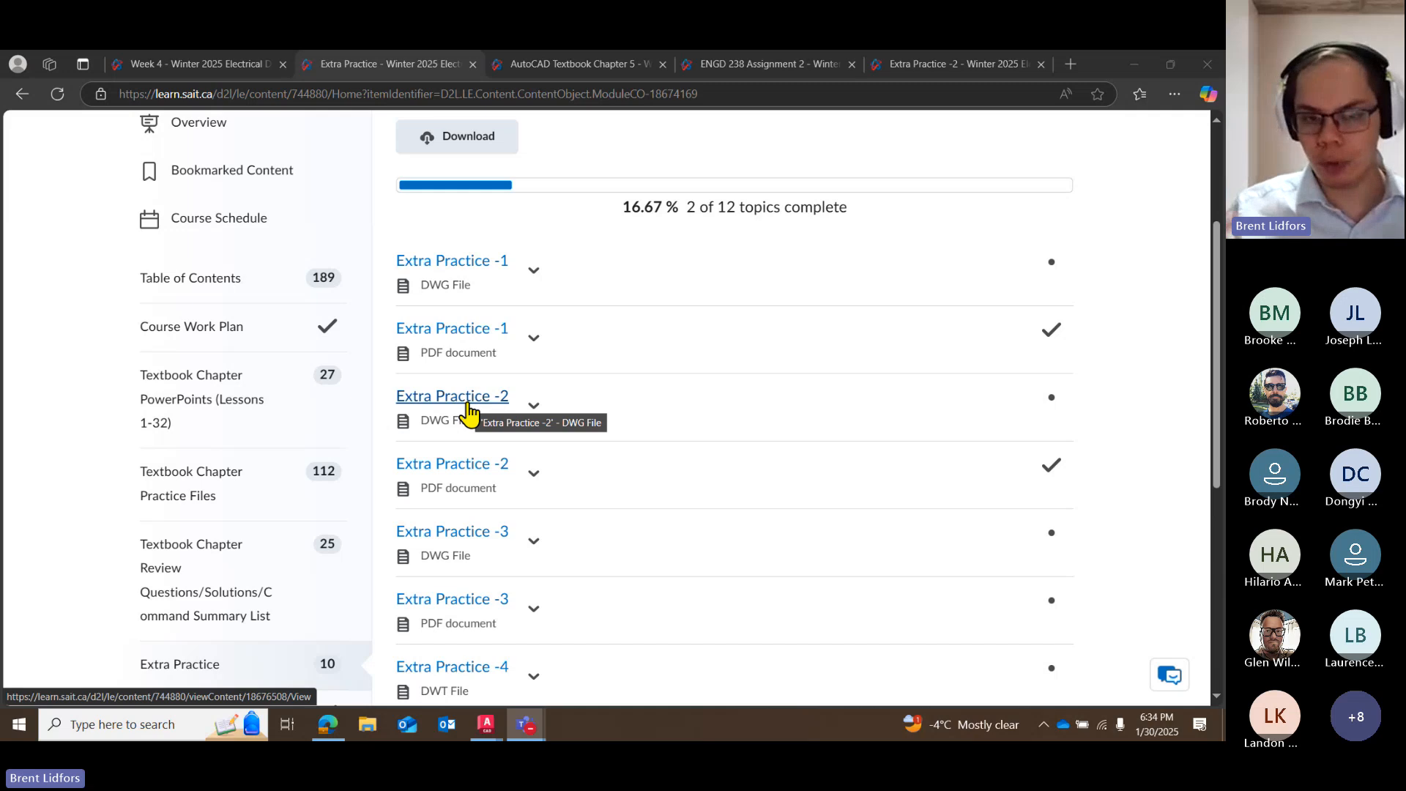
click(444, 466)
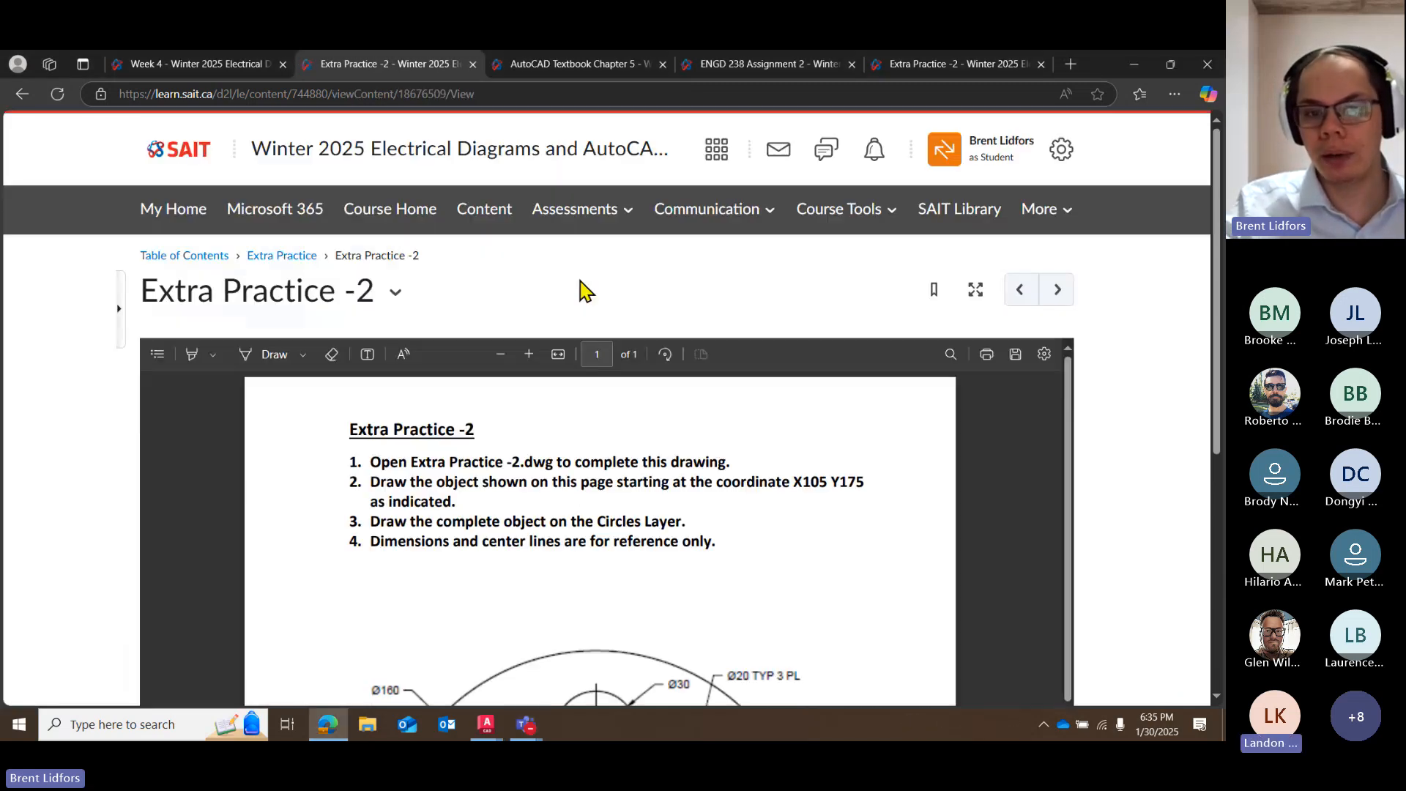
scroll(584, 290, down, 6)
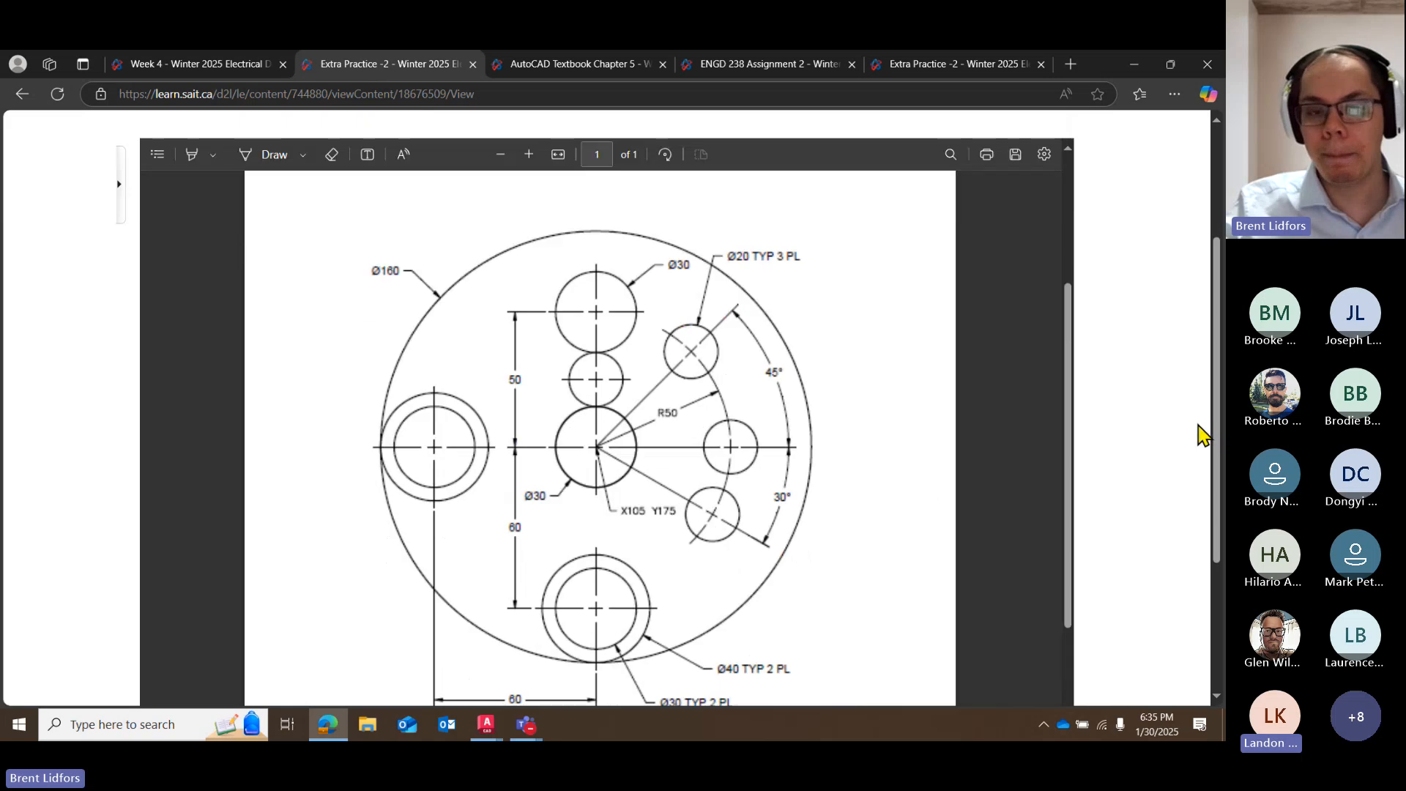
scroll(887, 527, up, 3)
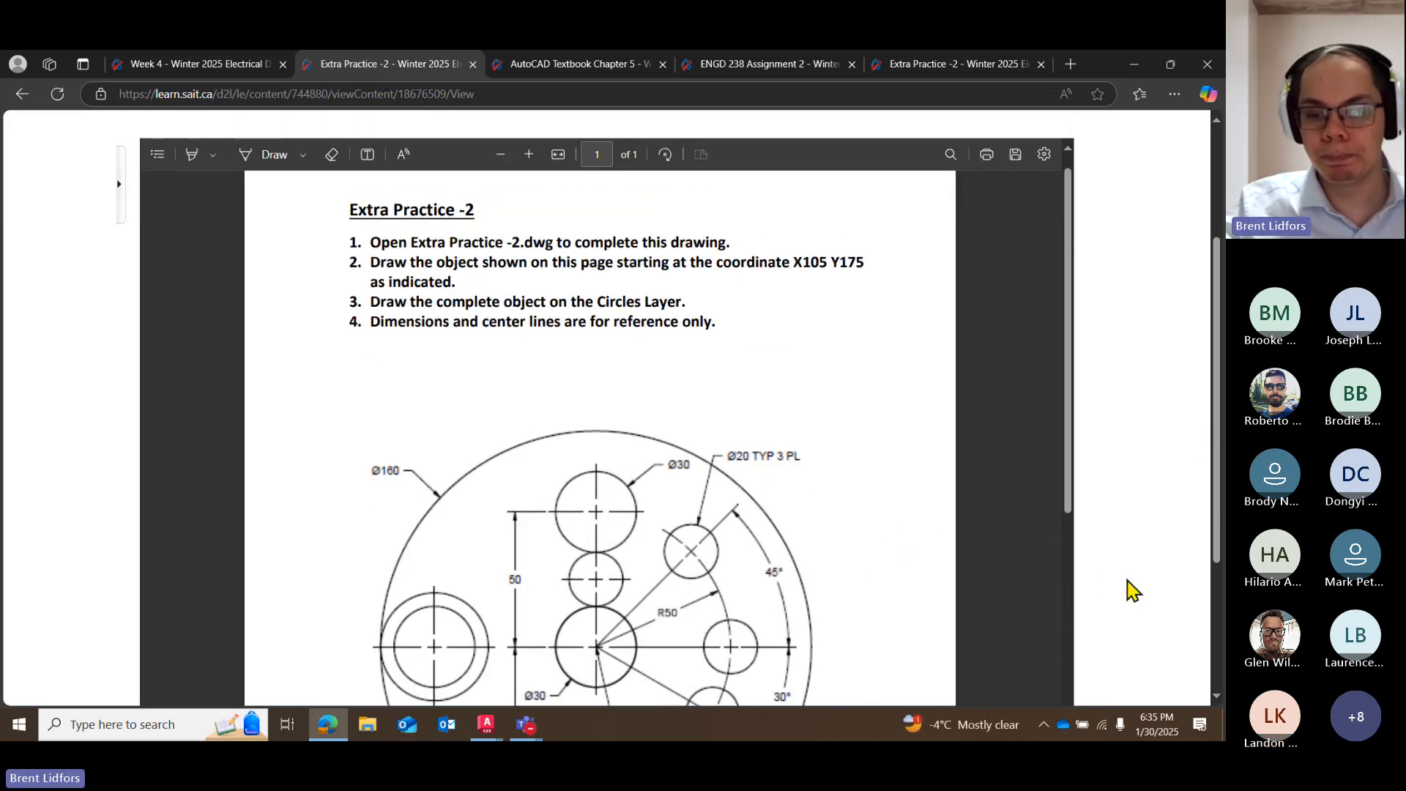
scroll(1133, 593, up, 1)
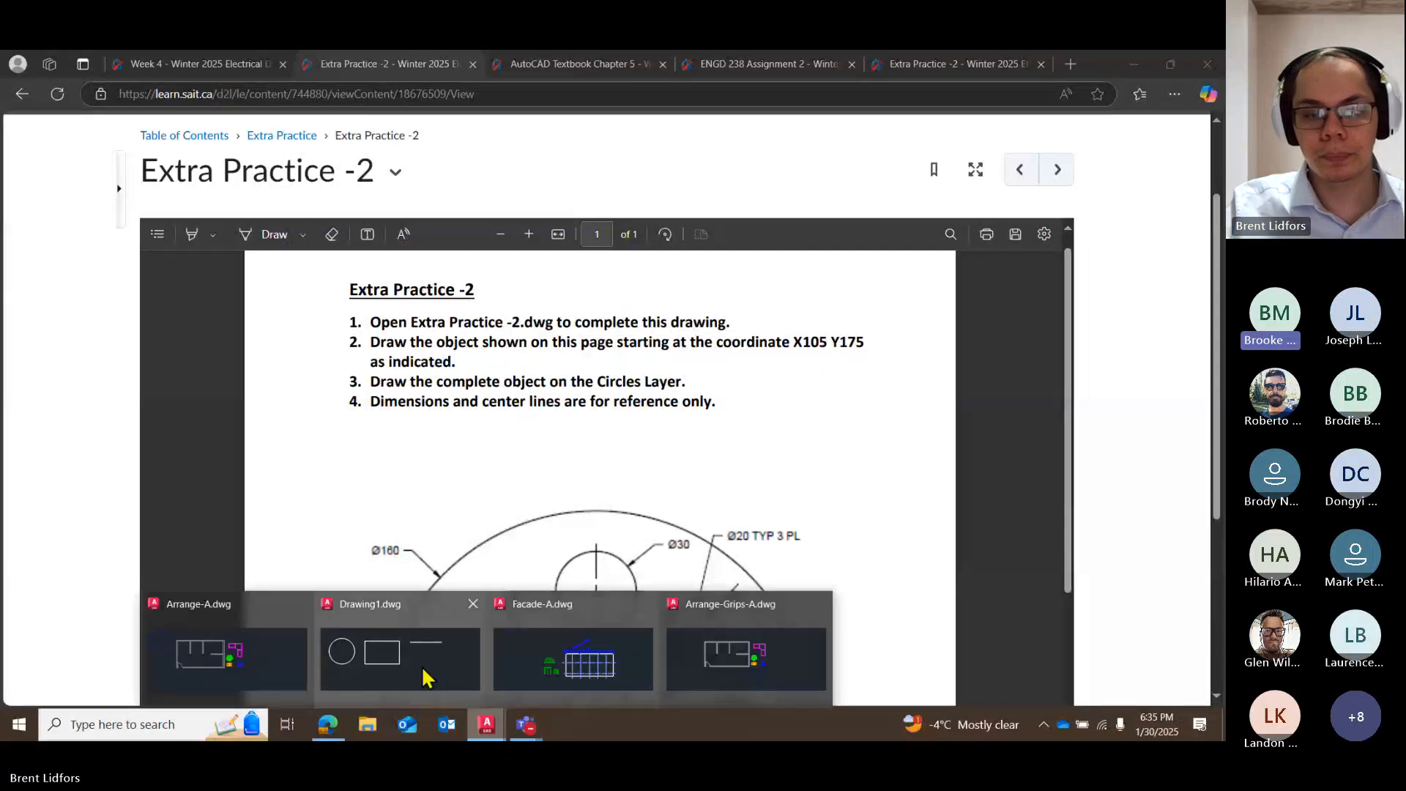
Switch to Arrange-A.dwg in AutoCAD and examine the floor plan in model space.
click(297, 663)
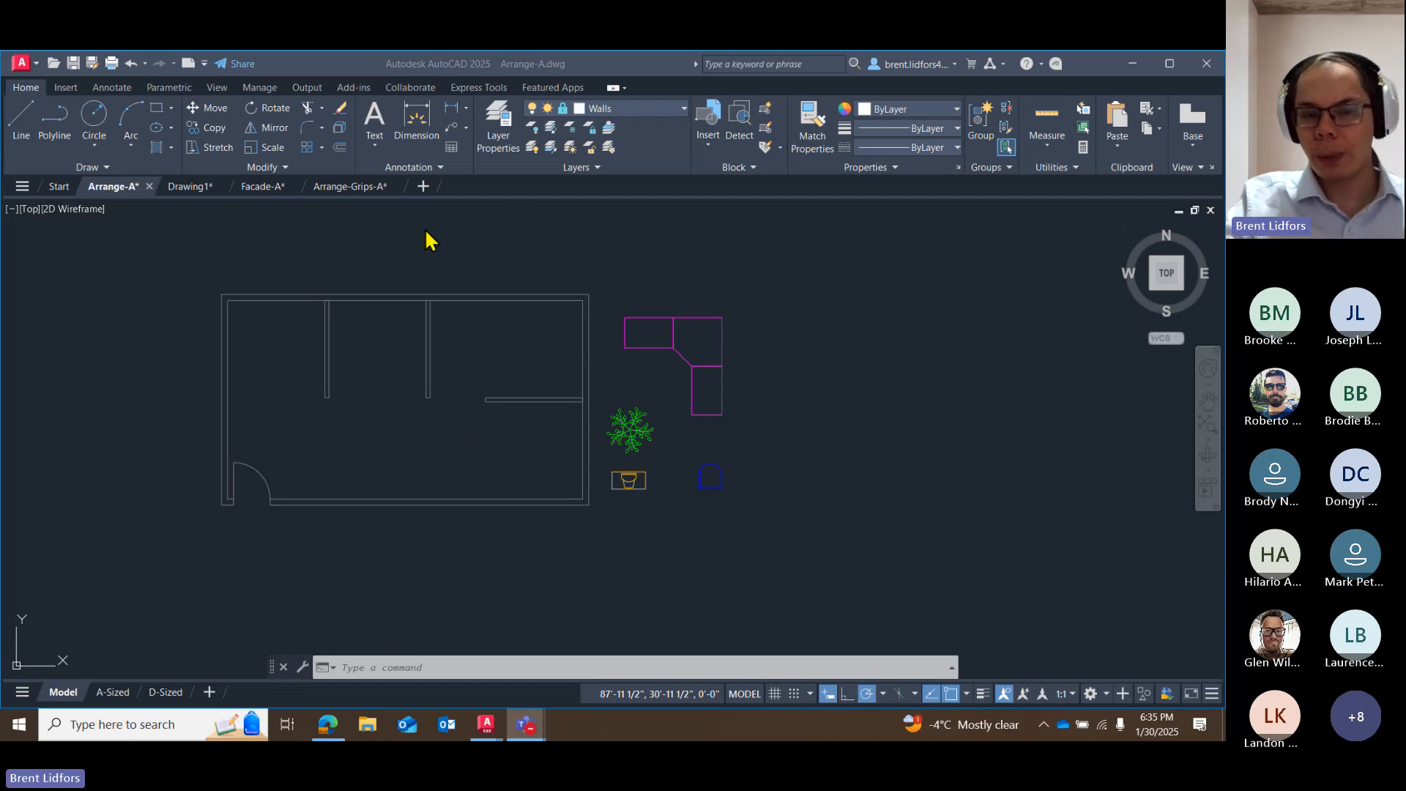
click(902, 415)
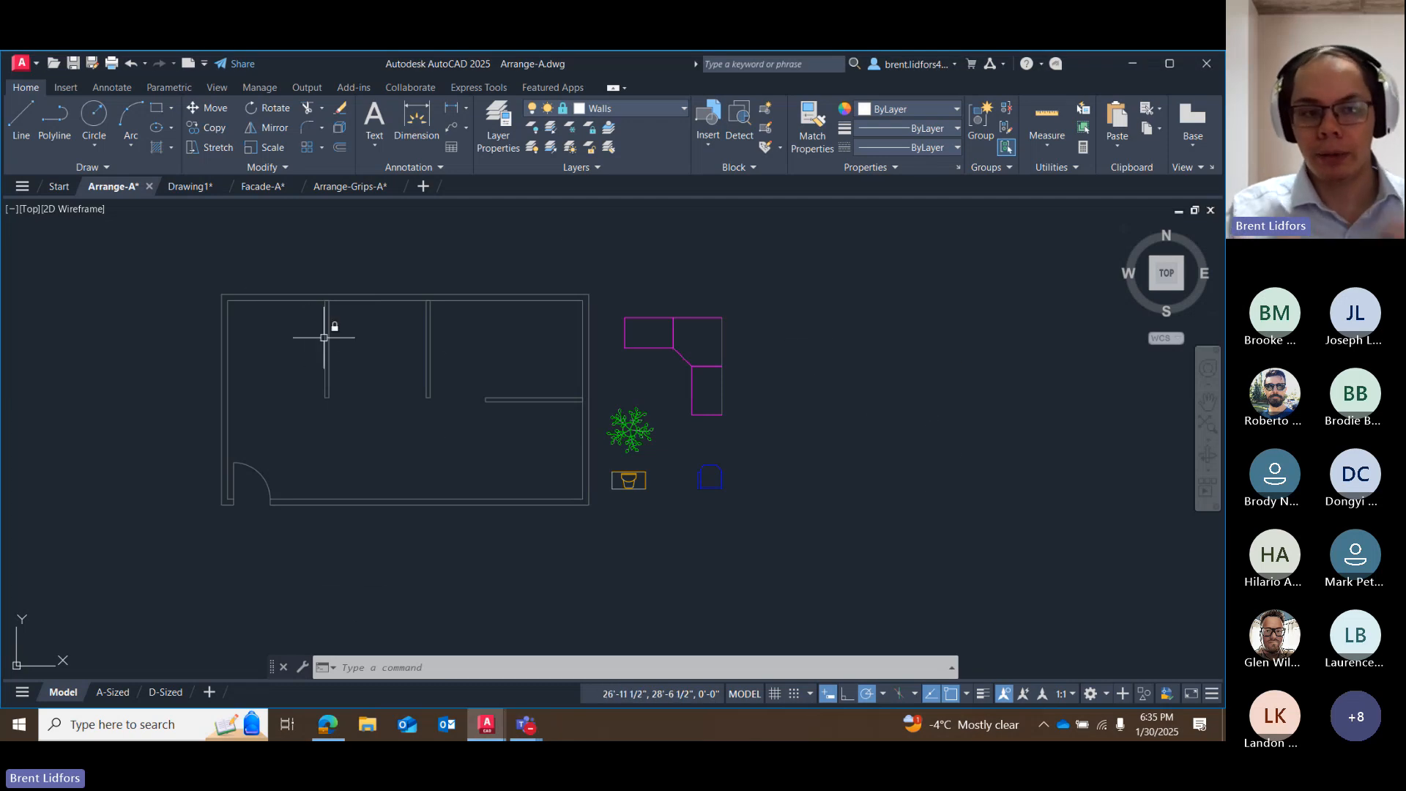
mouse_move(324, 337)
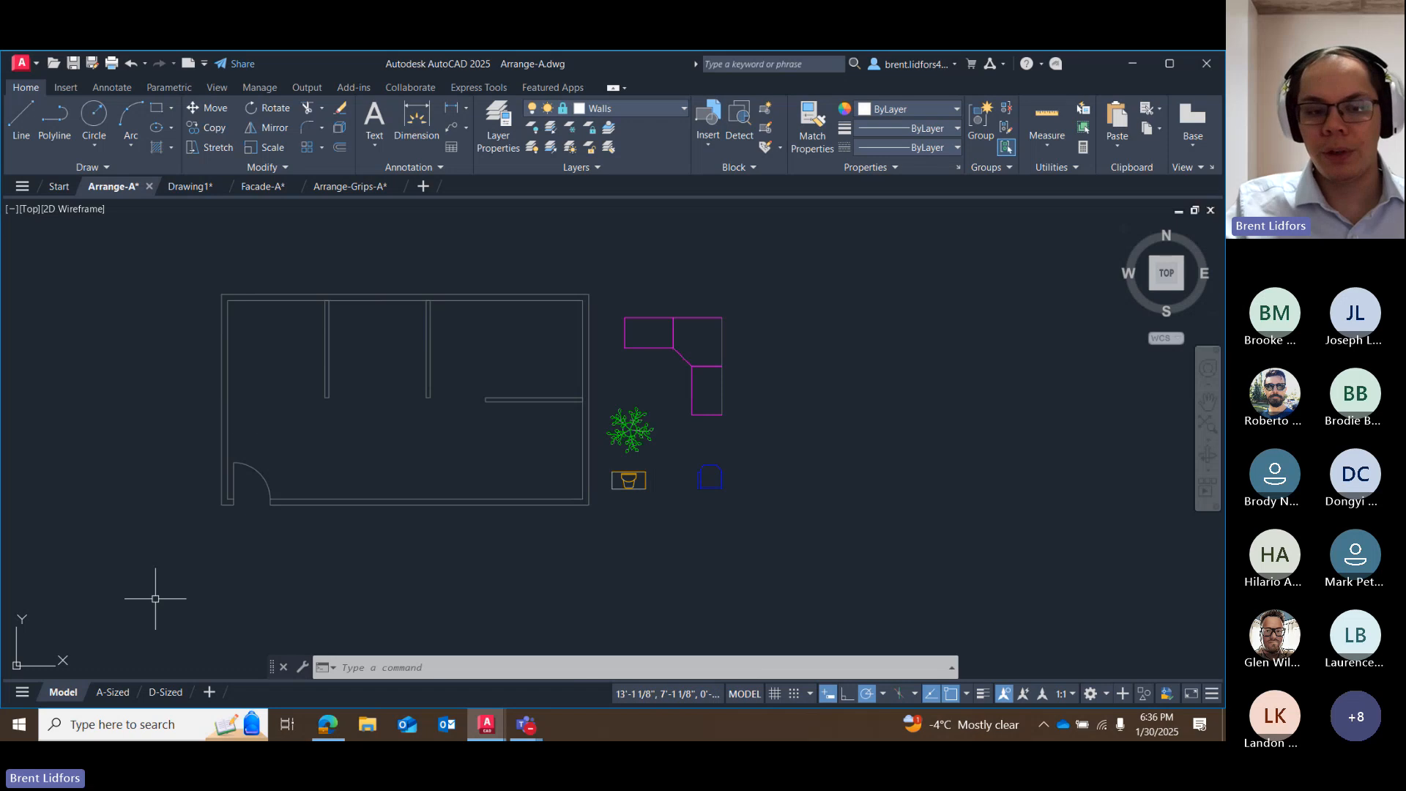
Open the A-Sized layout of Arrange-A.dwg and examine its title block sheet and the floor plan in its viewport.
mouse_move(119, 696)
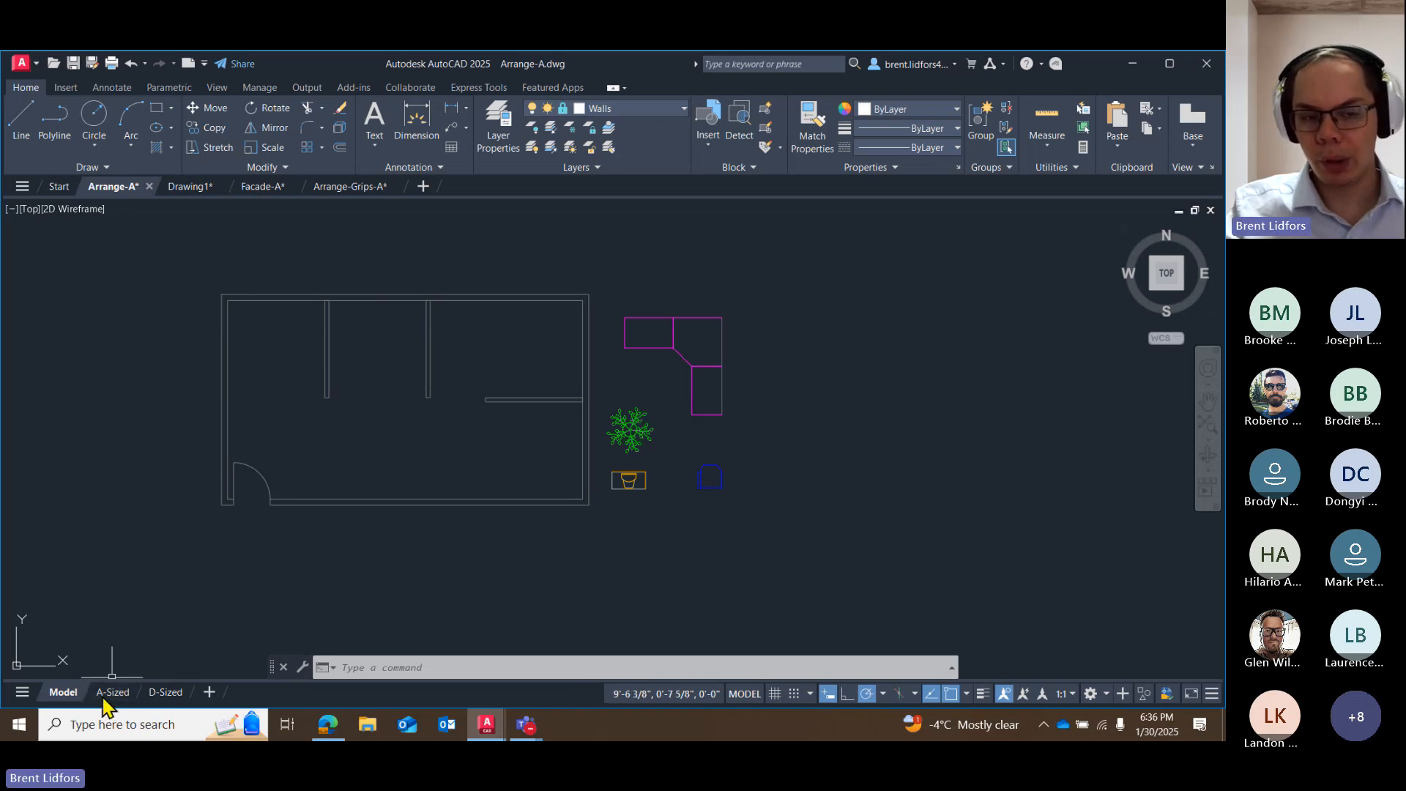
click(111, 692)
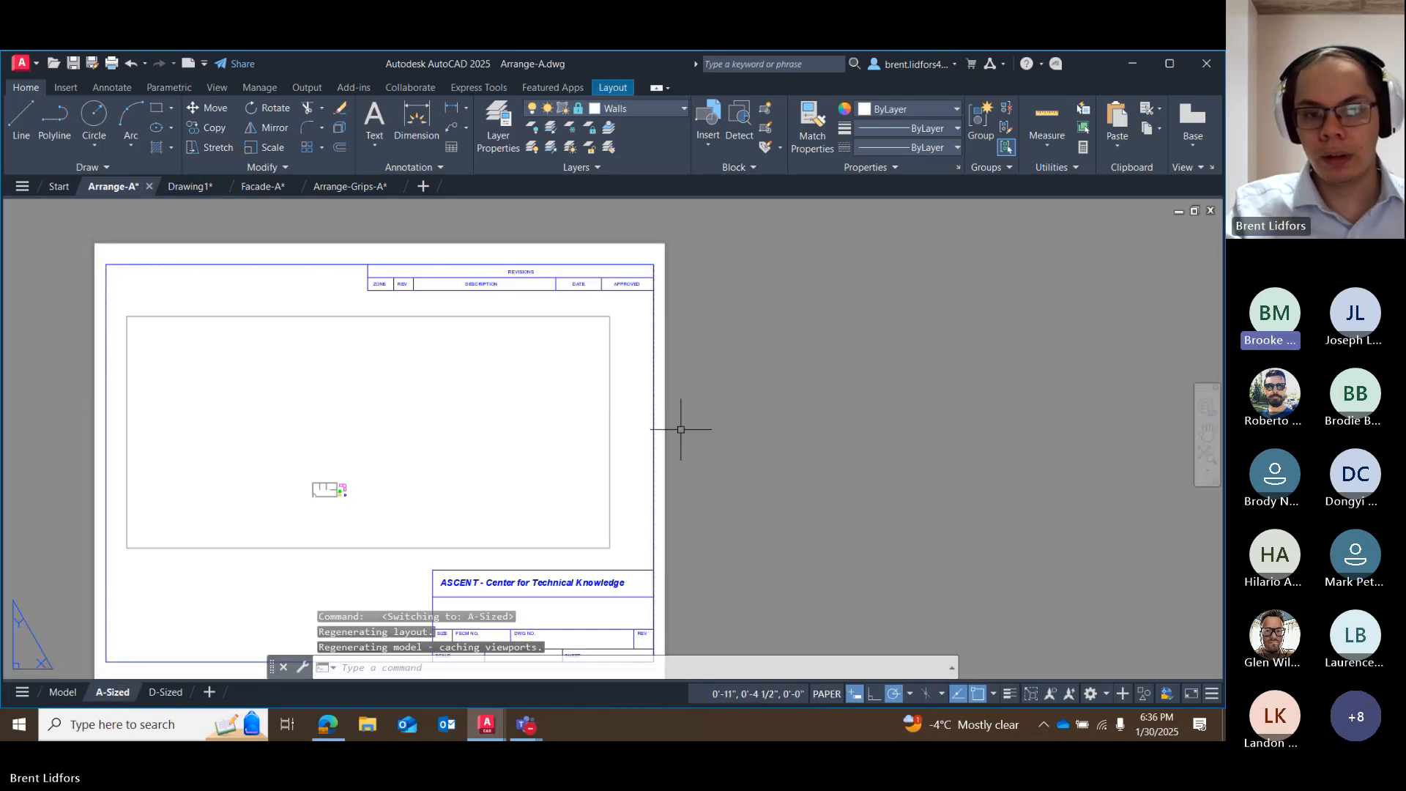
middle_drag(731, 392, 870, 346)
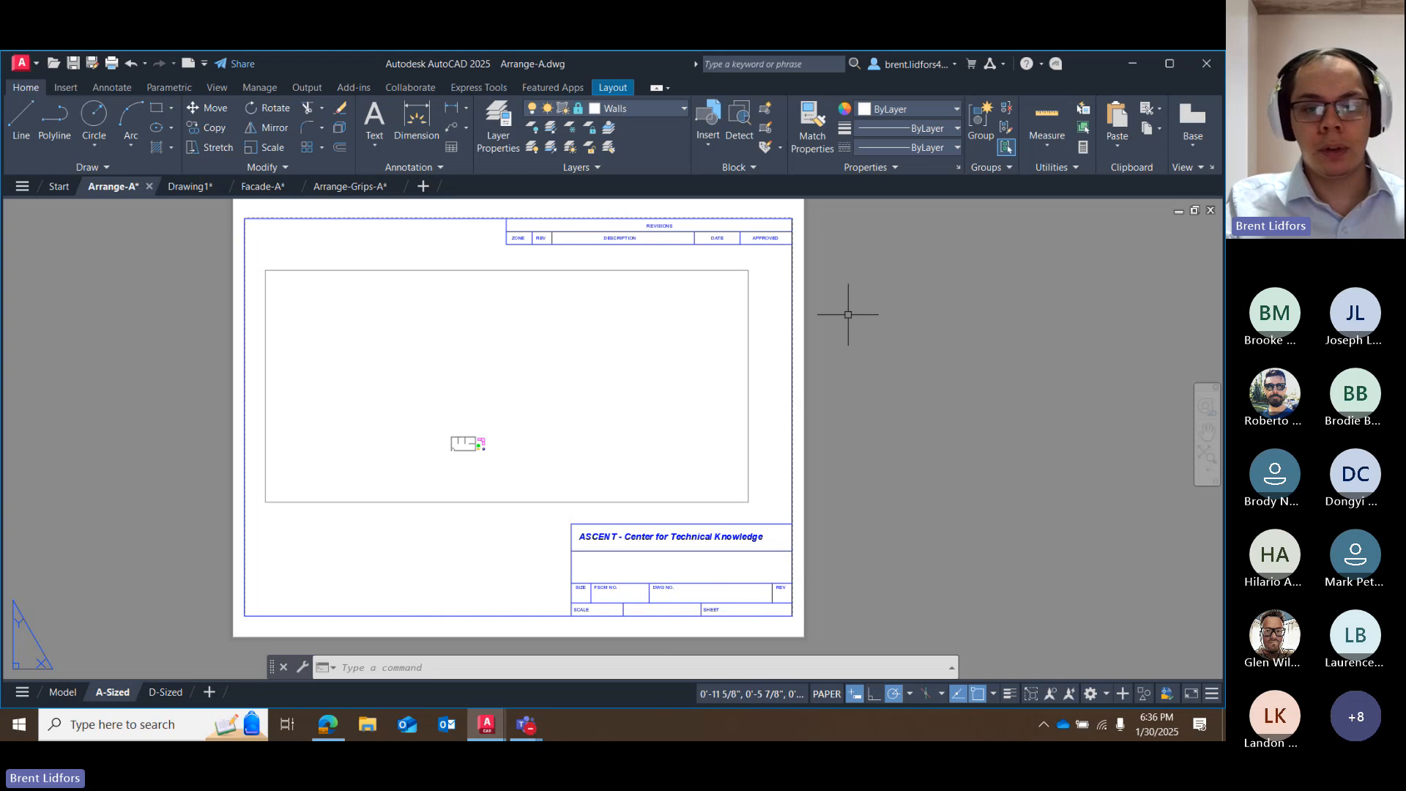
scroll(871, 399, up, 2)
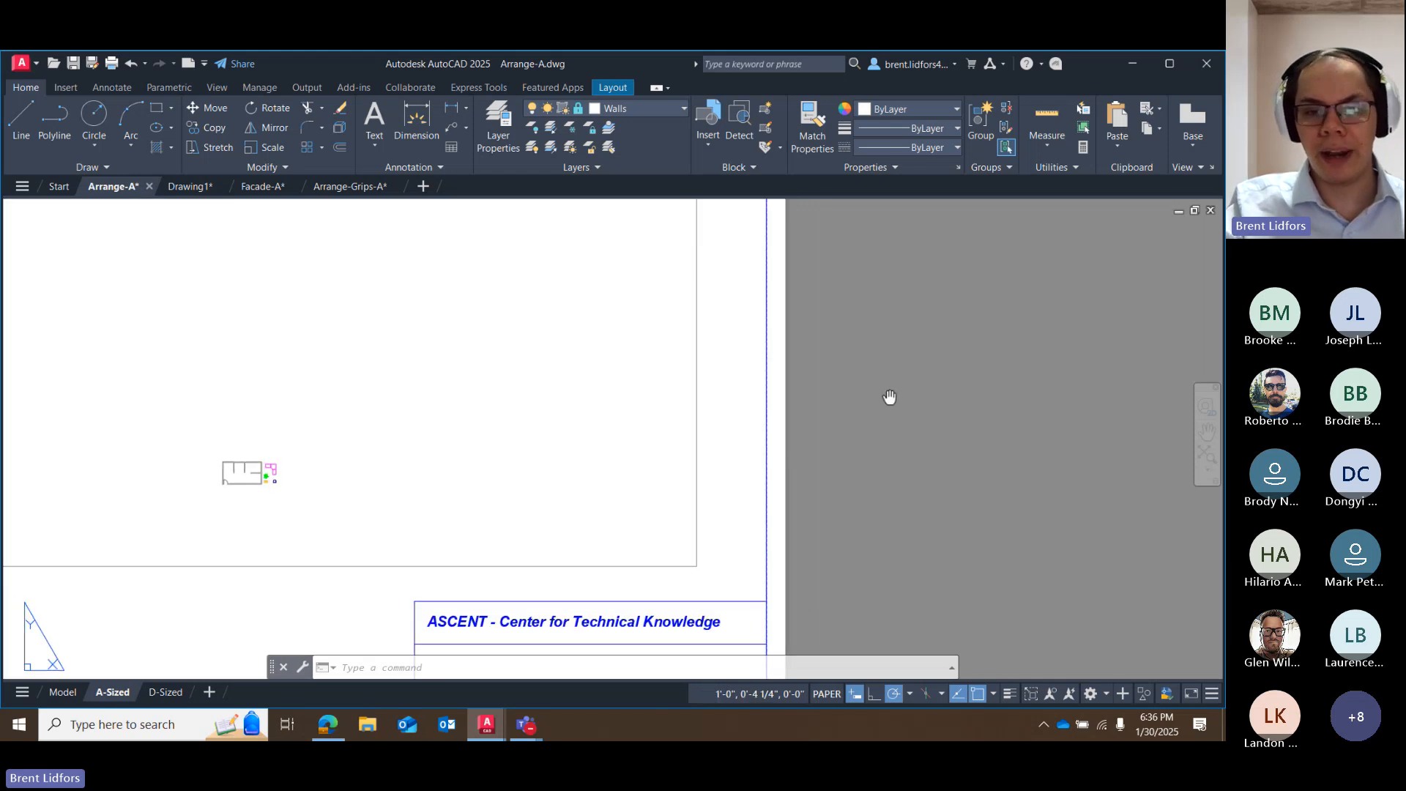
scroll(952, 418, down, 5)
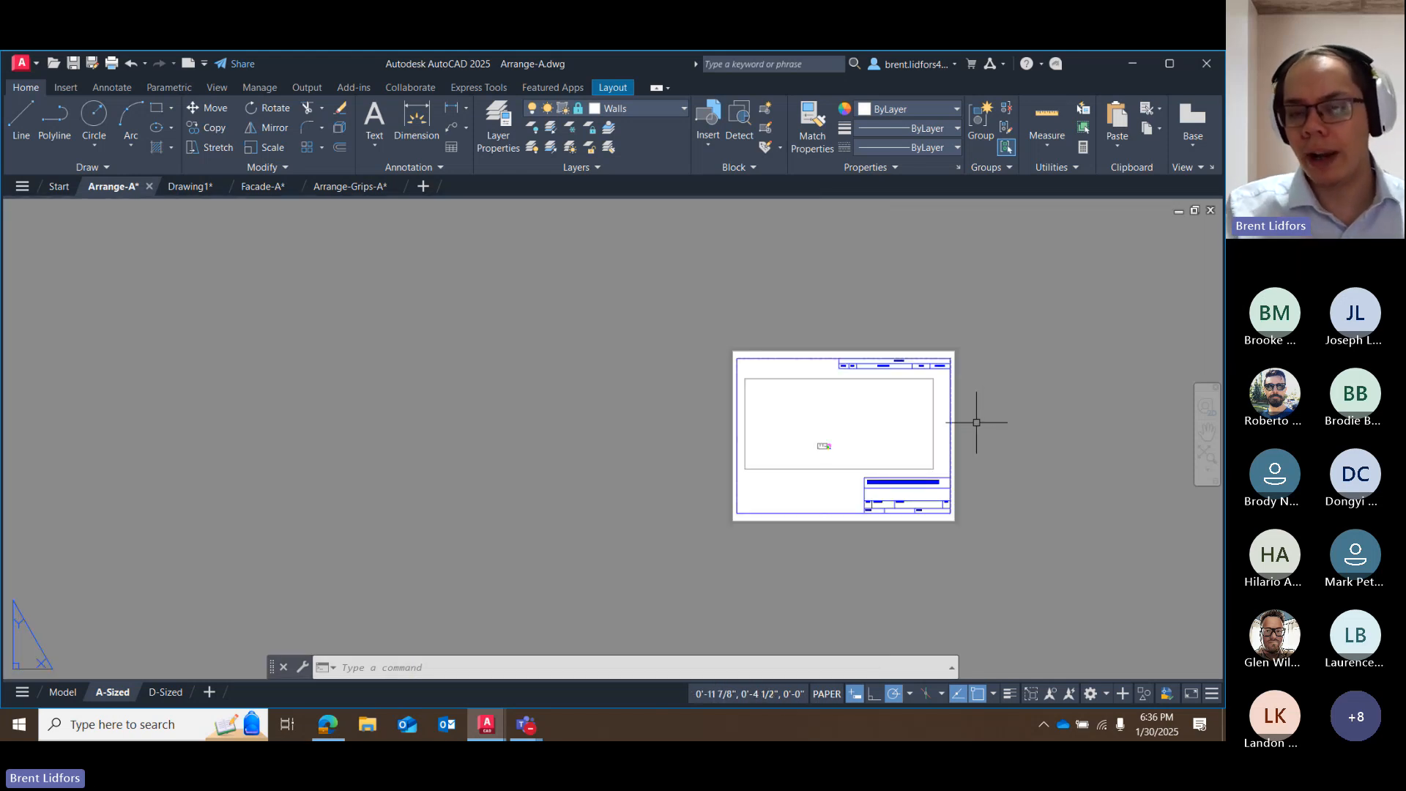
scroll(976, 423, up, 6)
scroll(978, 423, down, 2)
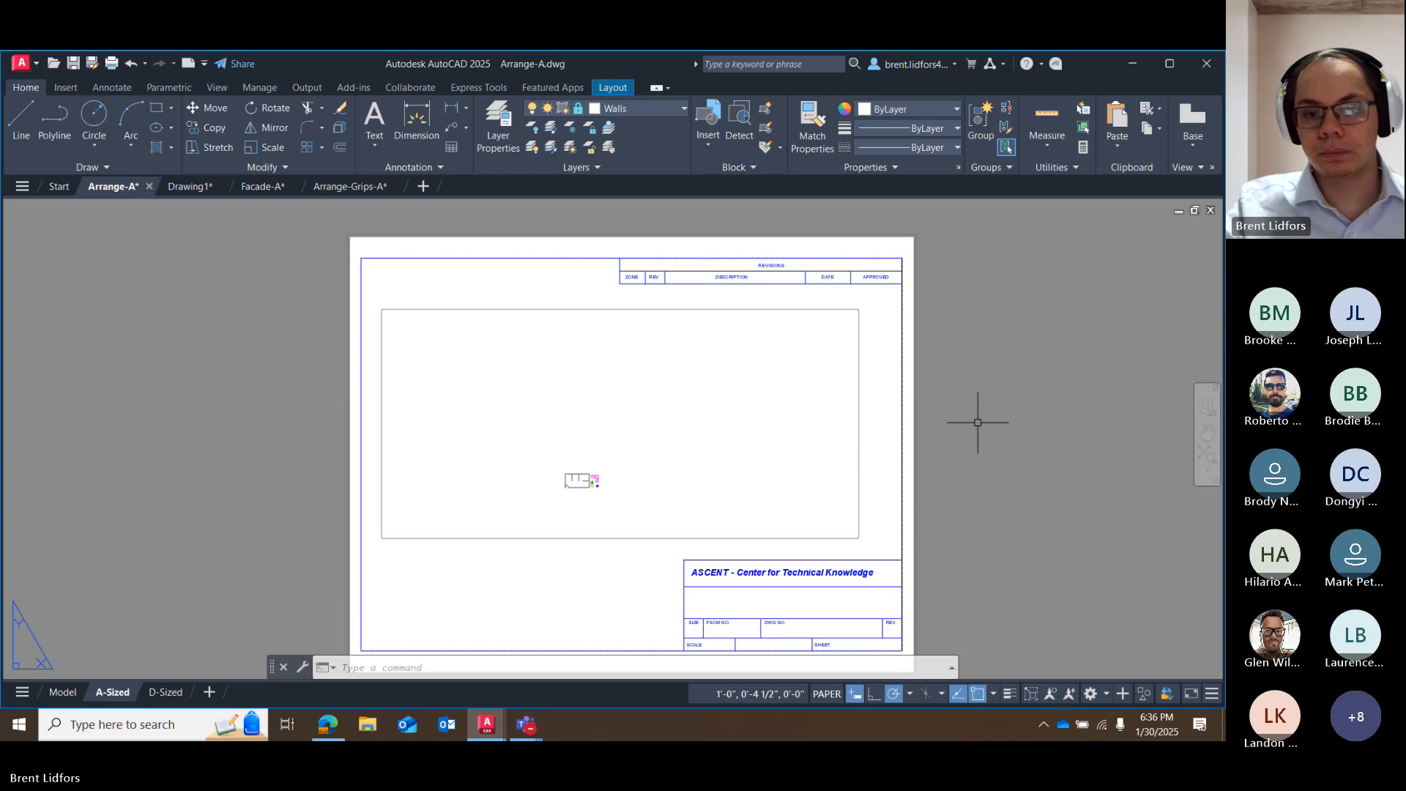
middle_drag(993, 454, 999, 428)
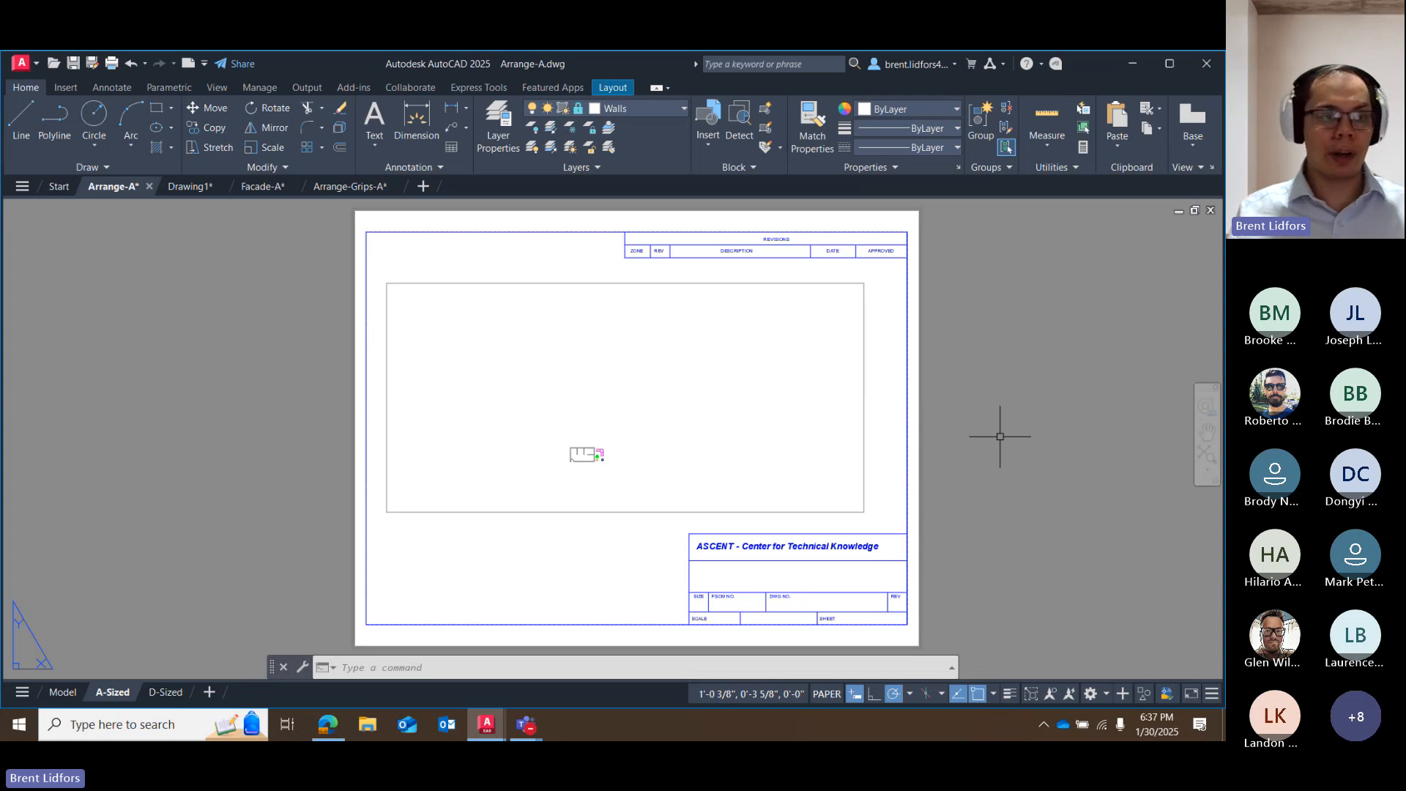
Return to model space and go back to the A-Sized layout to compare the two views.
click(60, 693)
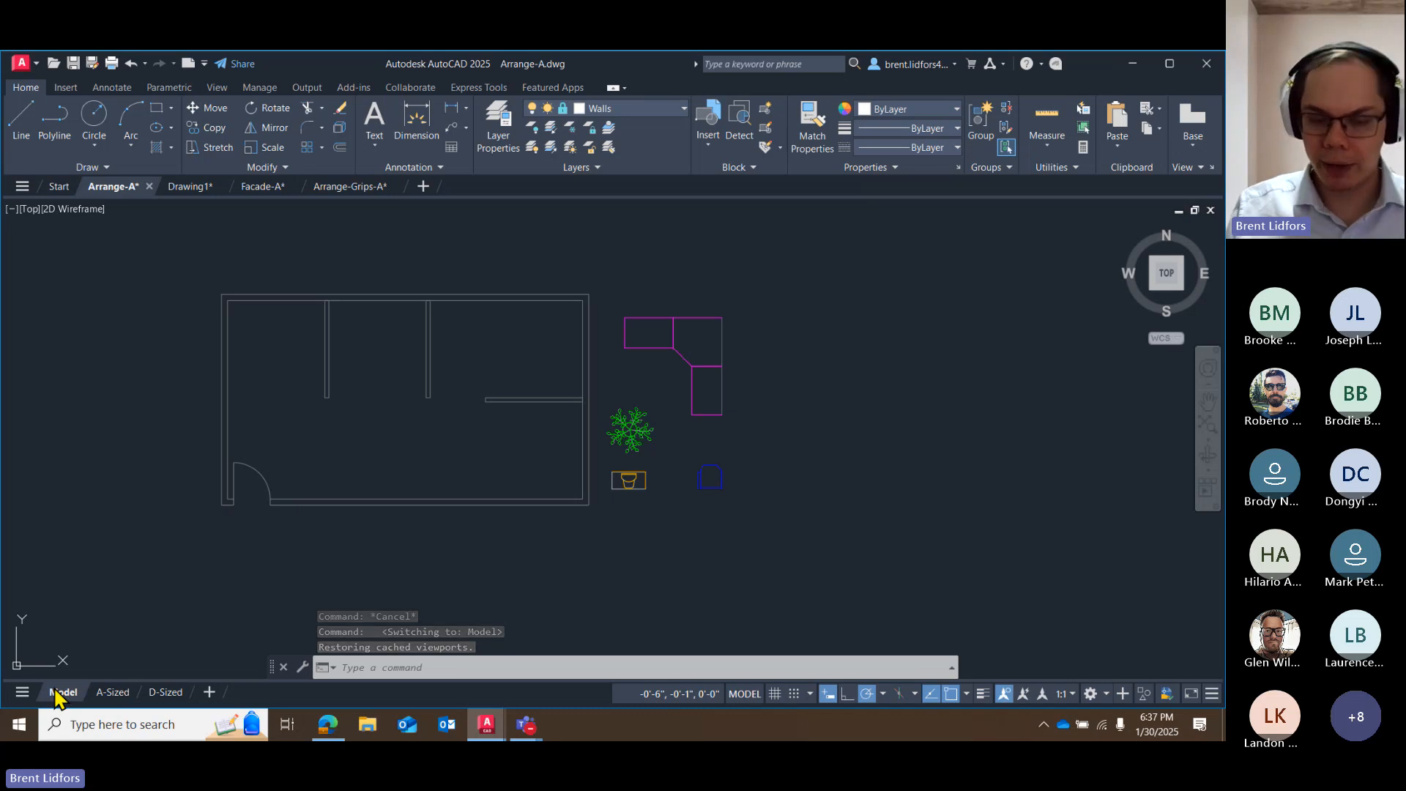
click(109, 693)
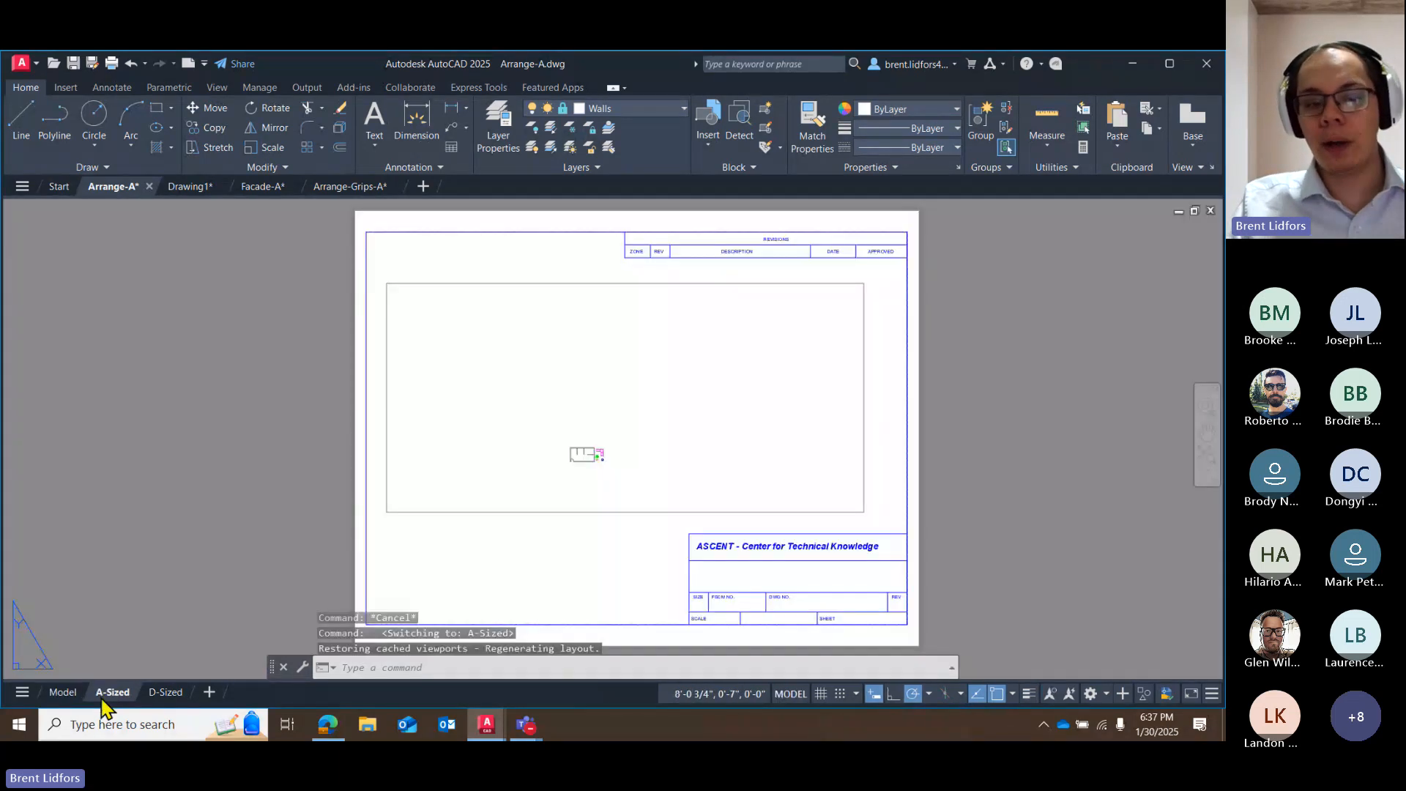
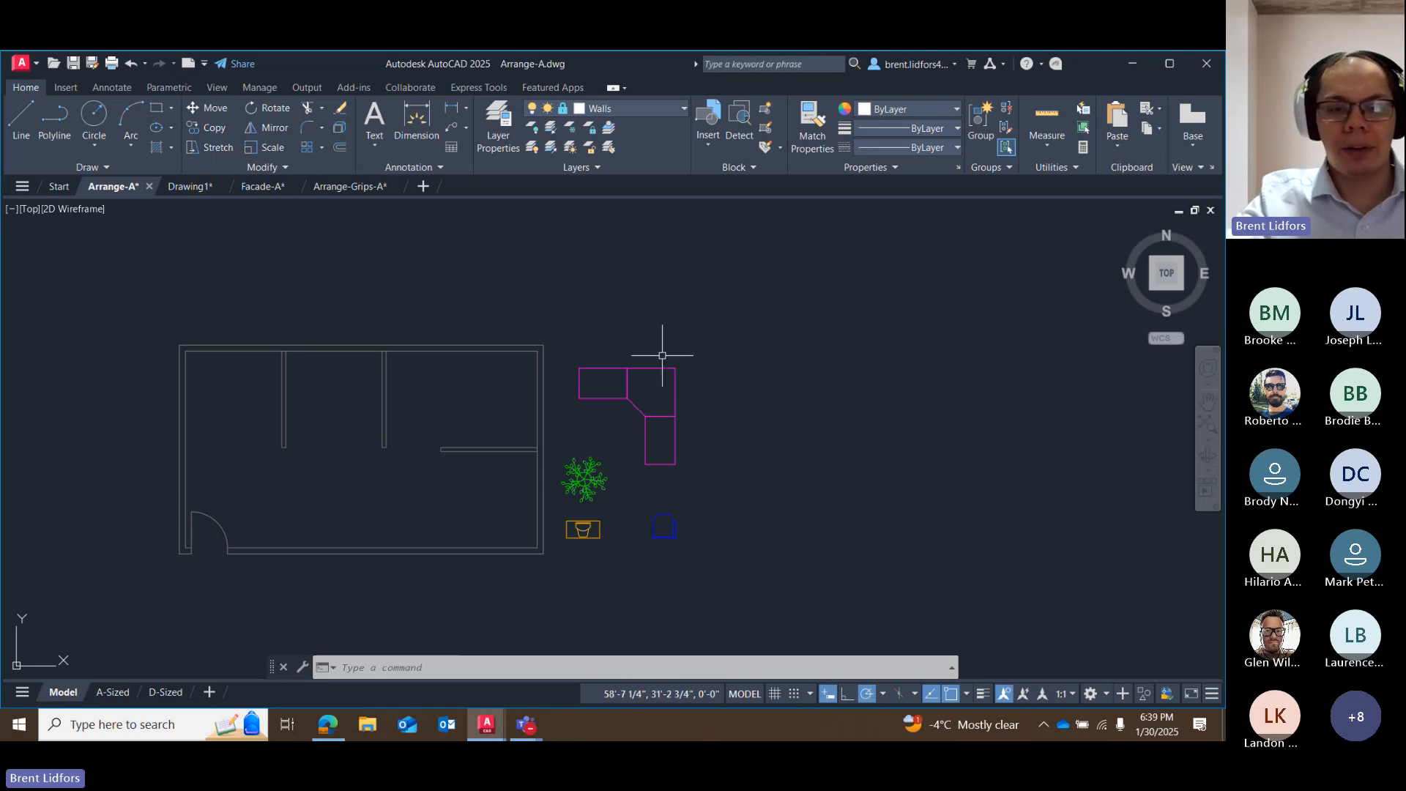
click(584, 472)
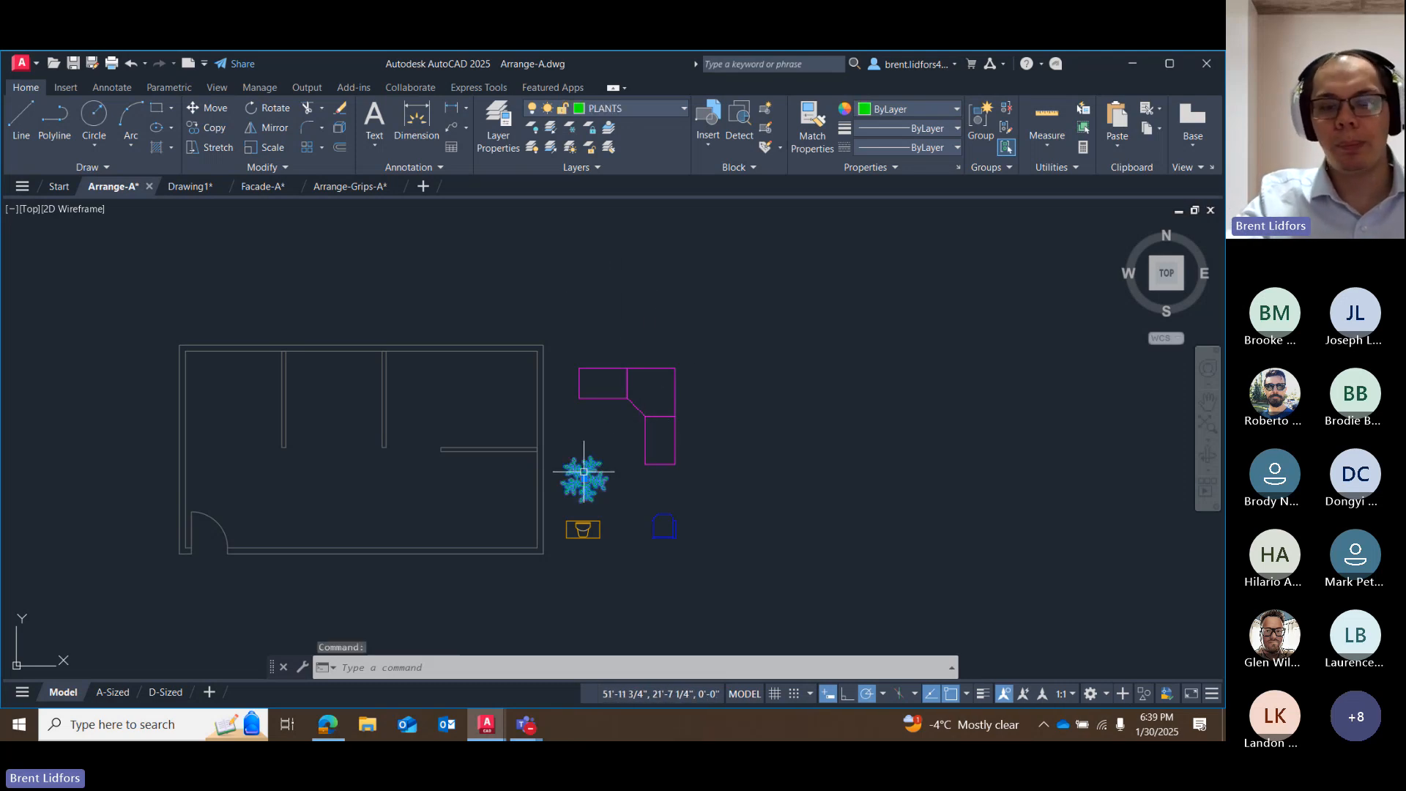
click(583, 529)
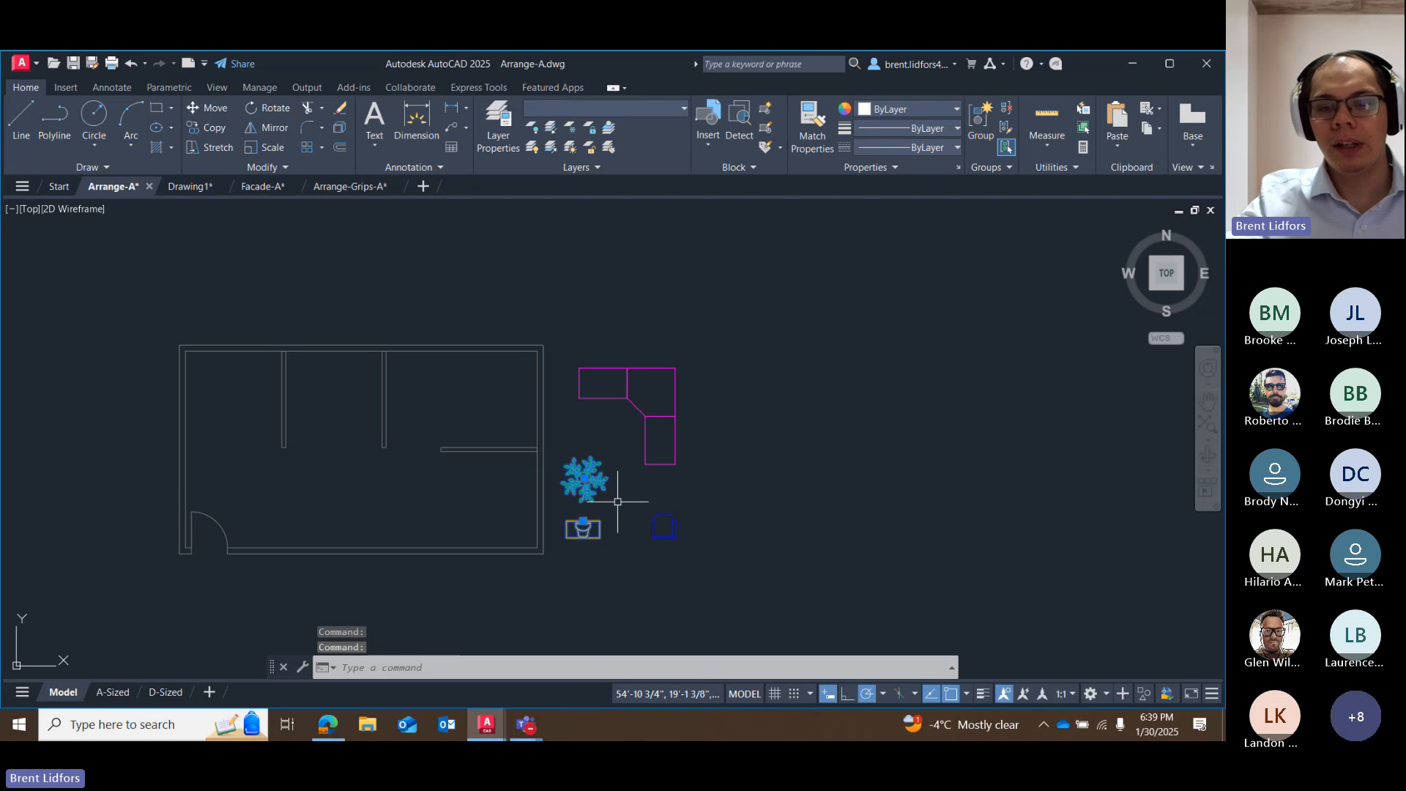
click(651, 517)
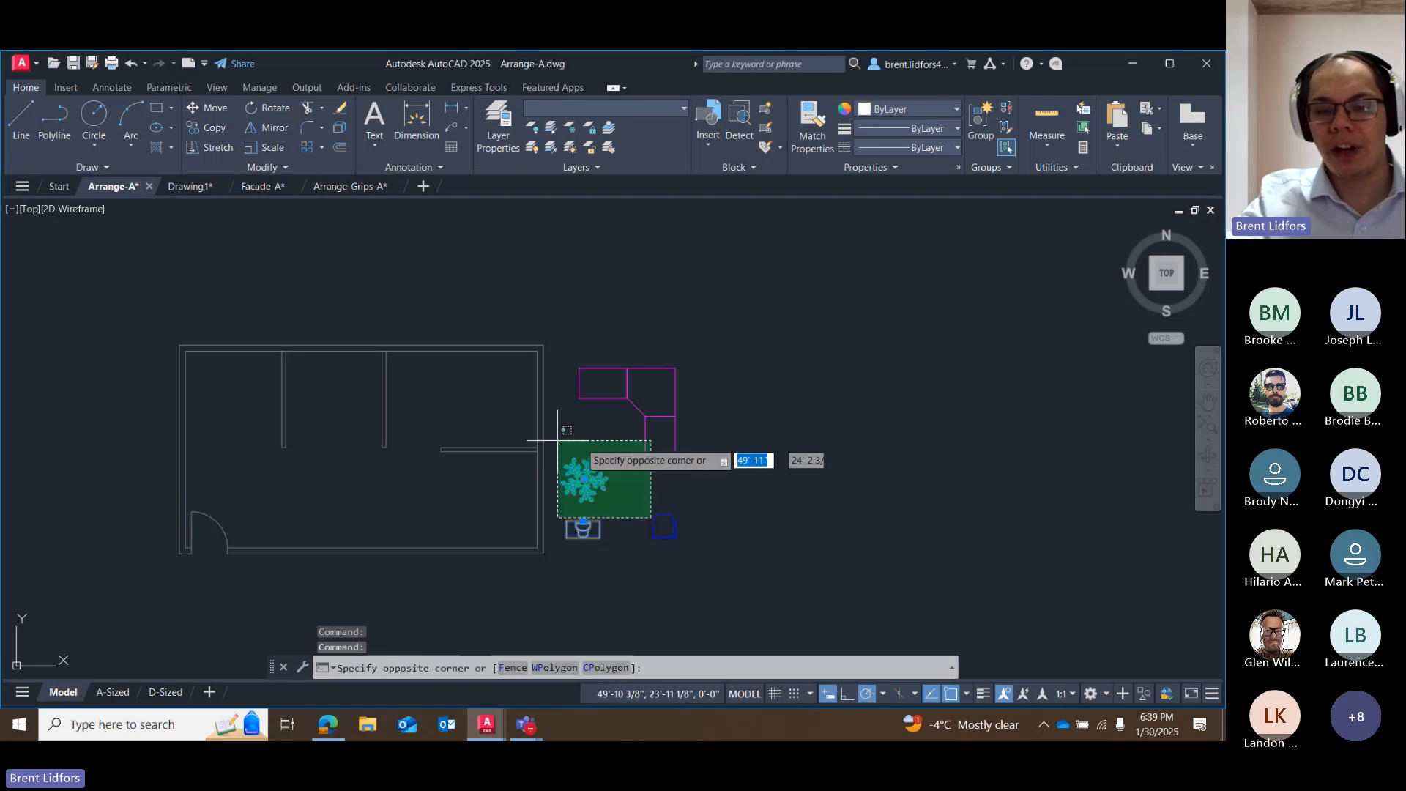
click(754, 472)
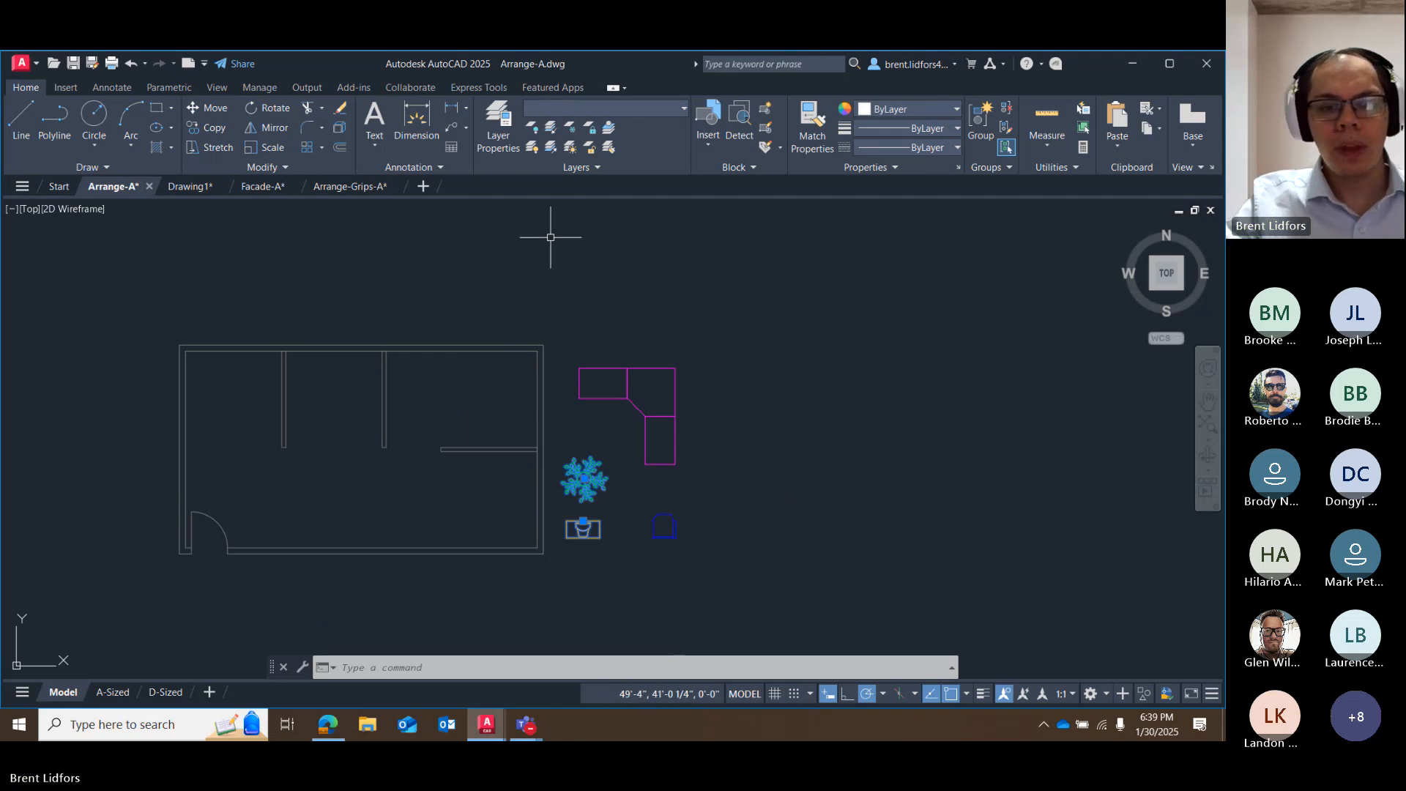
click(711, 374)
key(Escape)
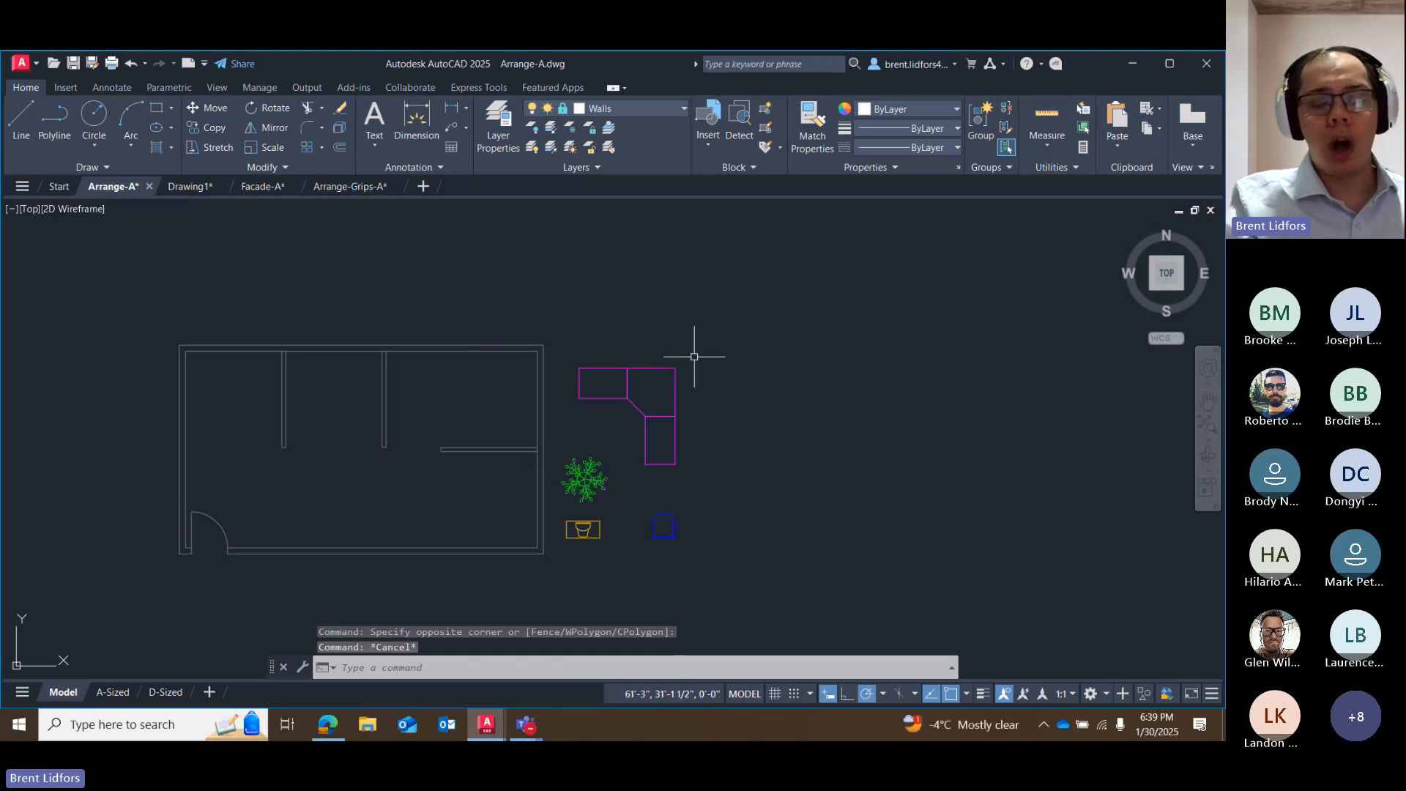
Turn off polar tracking and object snap tracking, and leave Endpoint as the only running object snap.
click(872, 693)
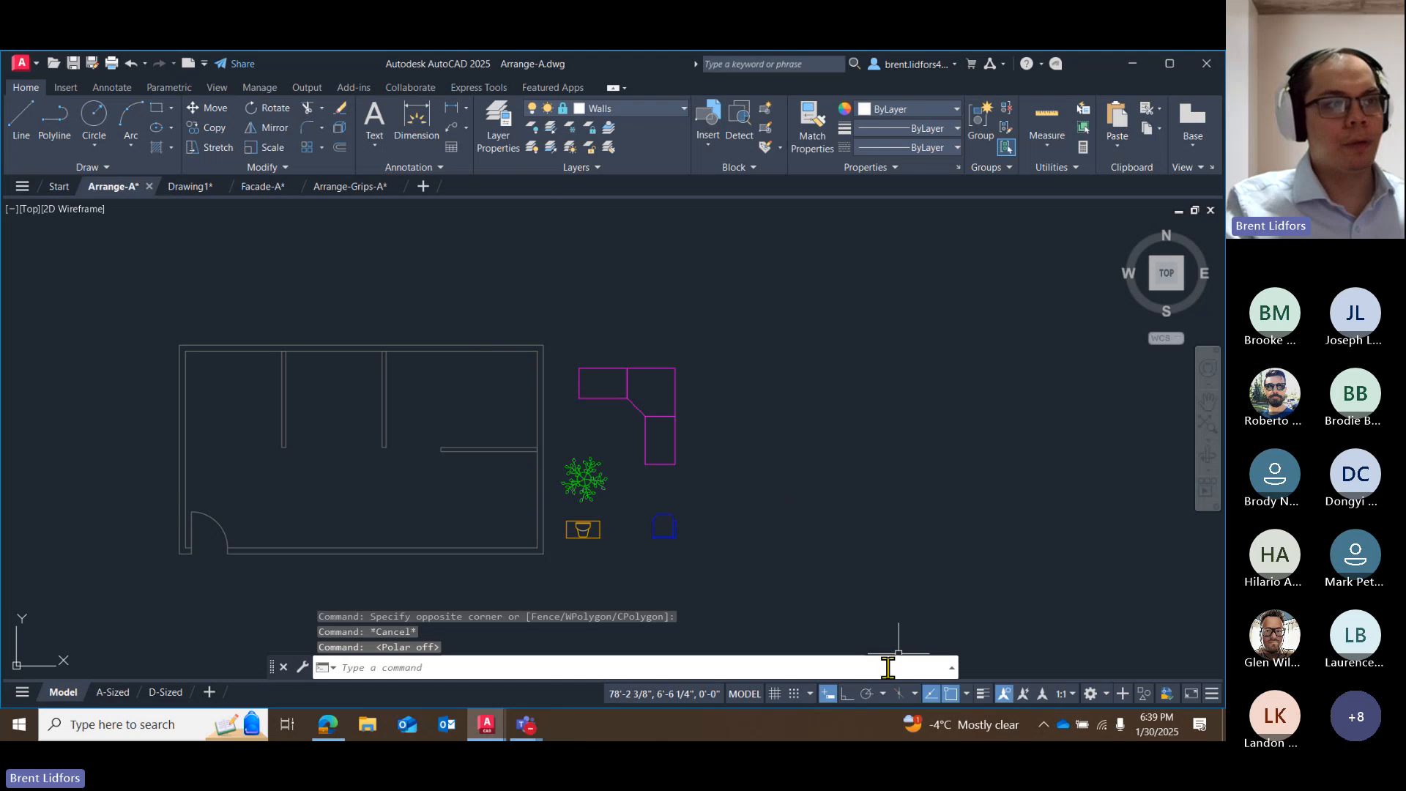
click(929, 693)
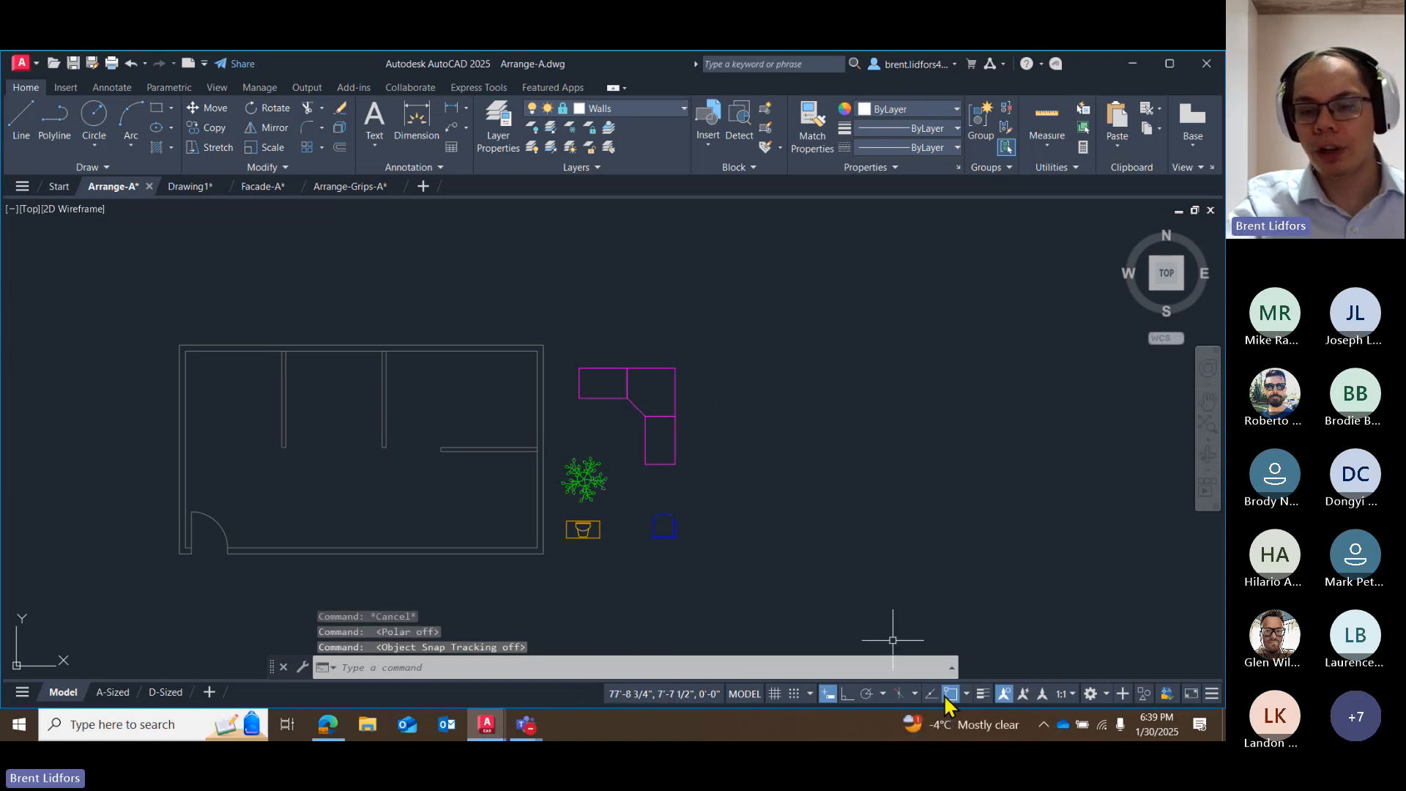
click(967, 694)
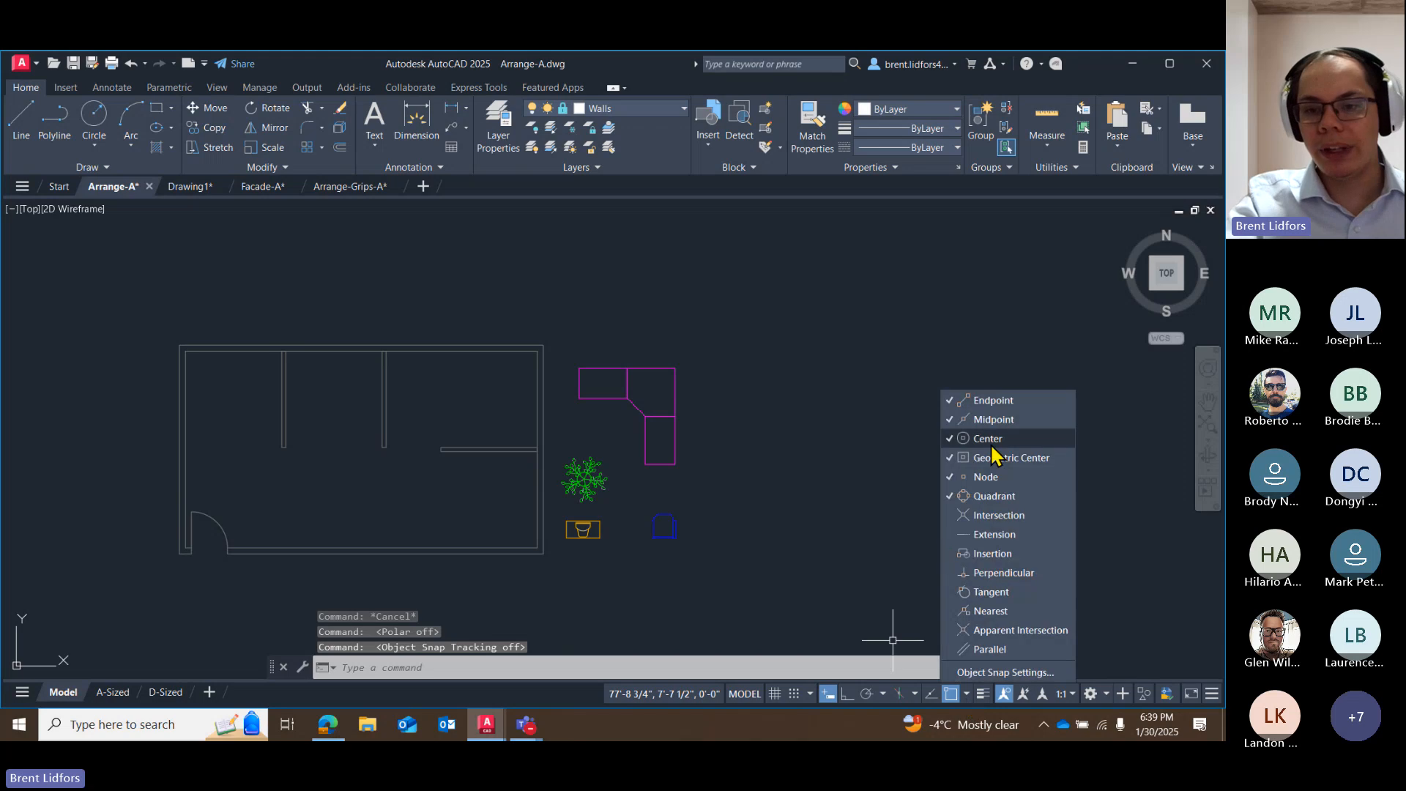
click(988, 438)
click(994, 418)
click(1007, 457)
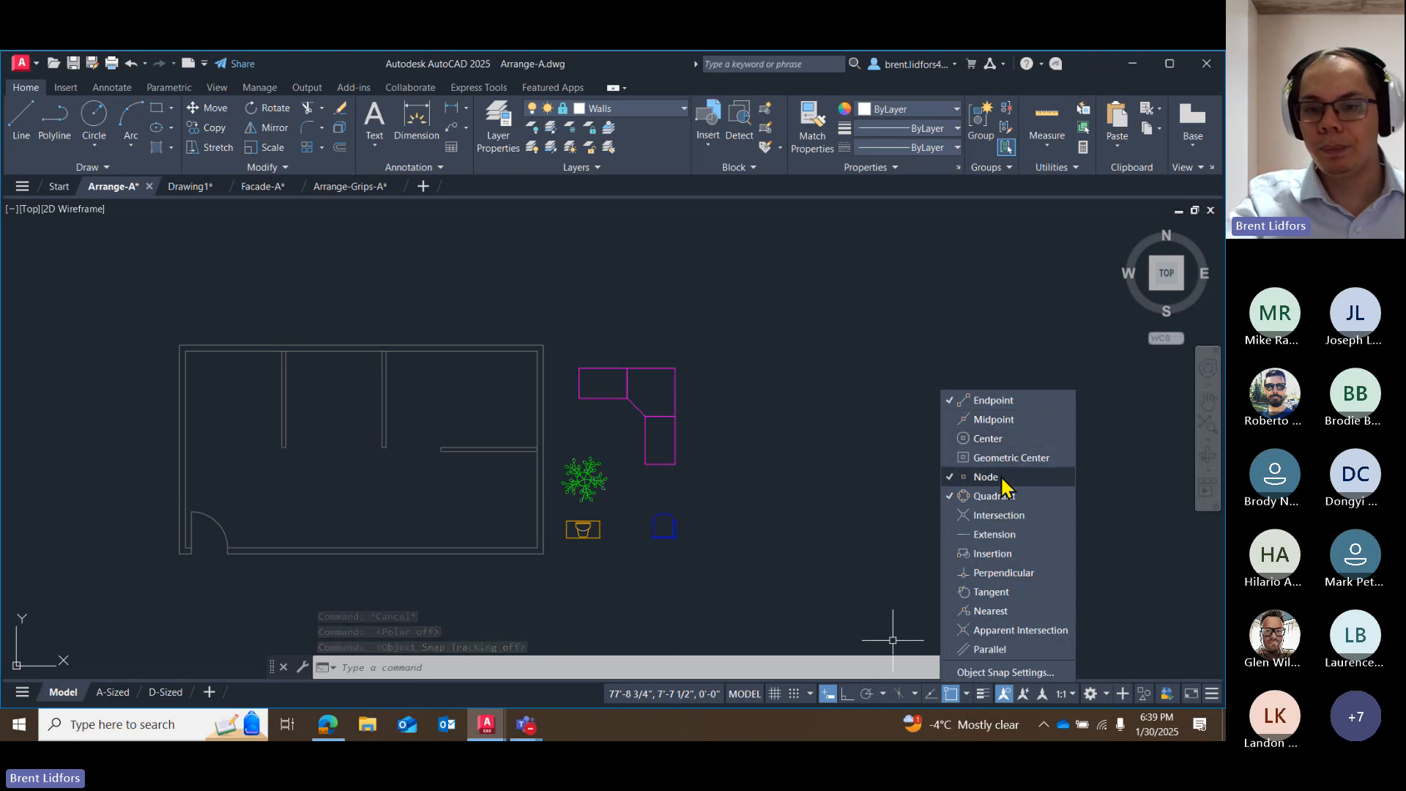
click(966, 694)
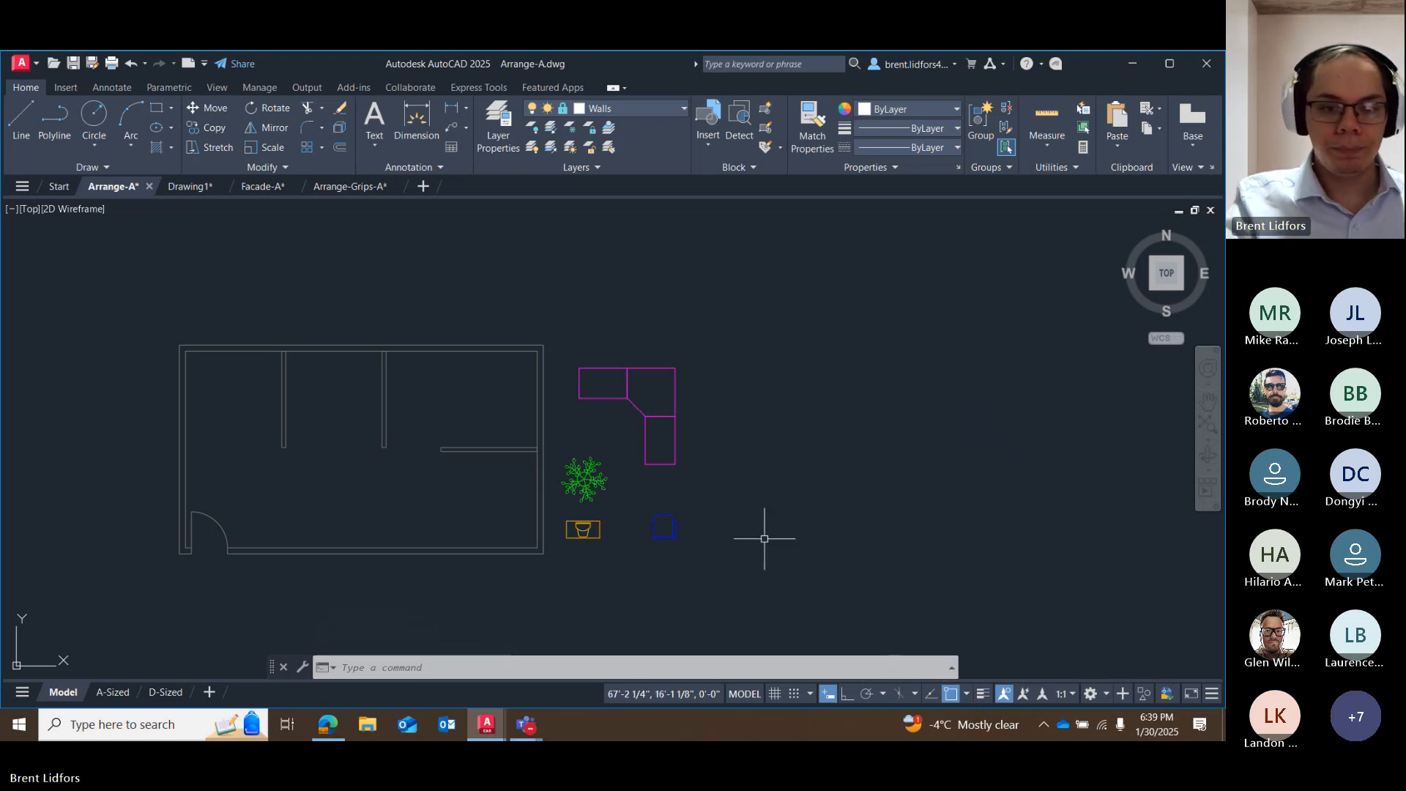
click(681, 404)
click(665, 344)
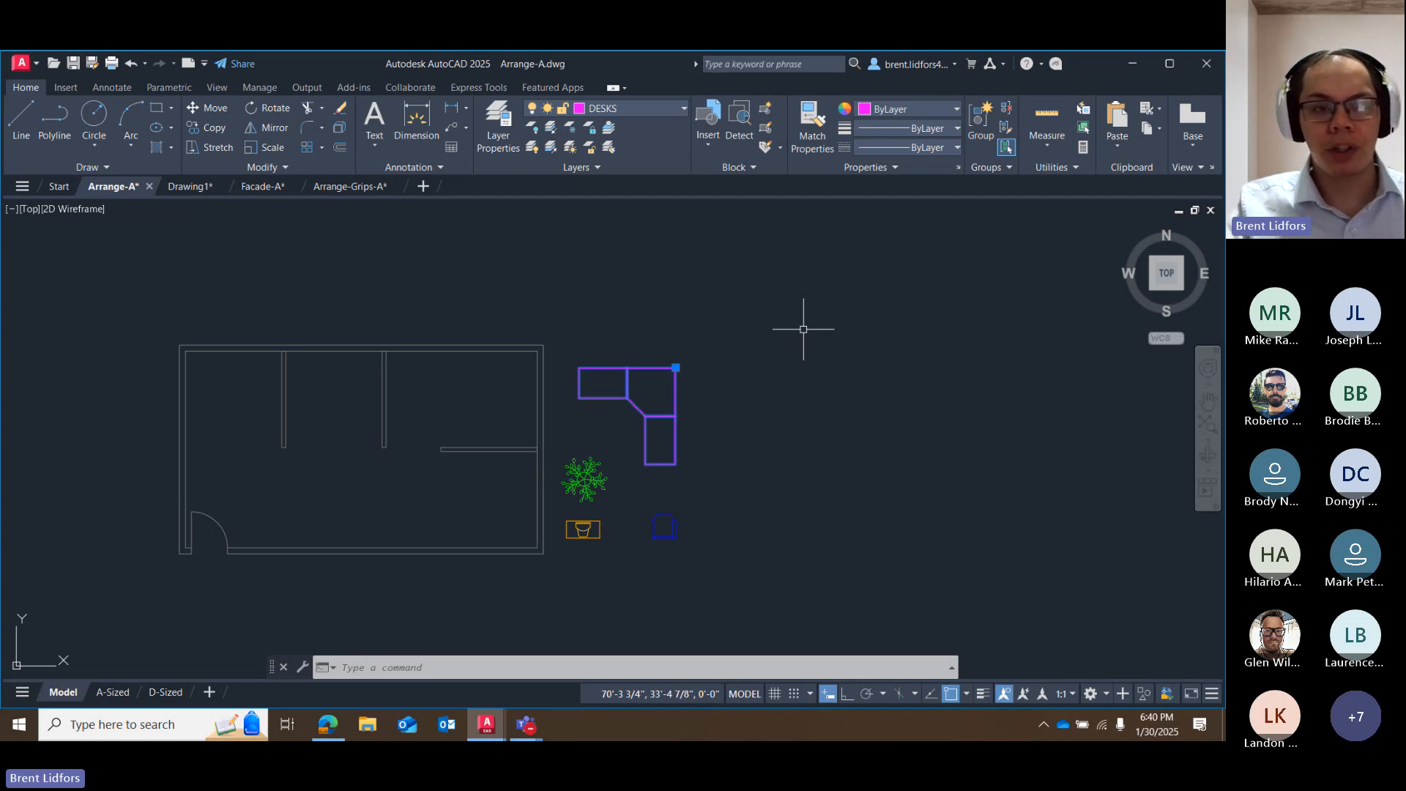
click(207, 108)
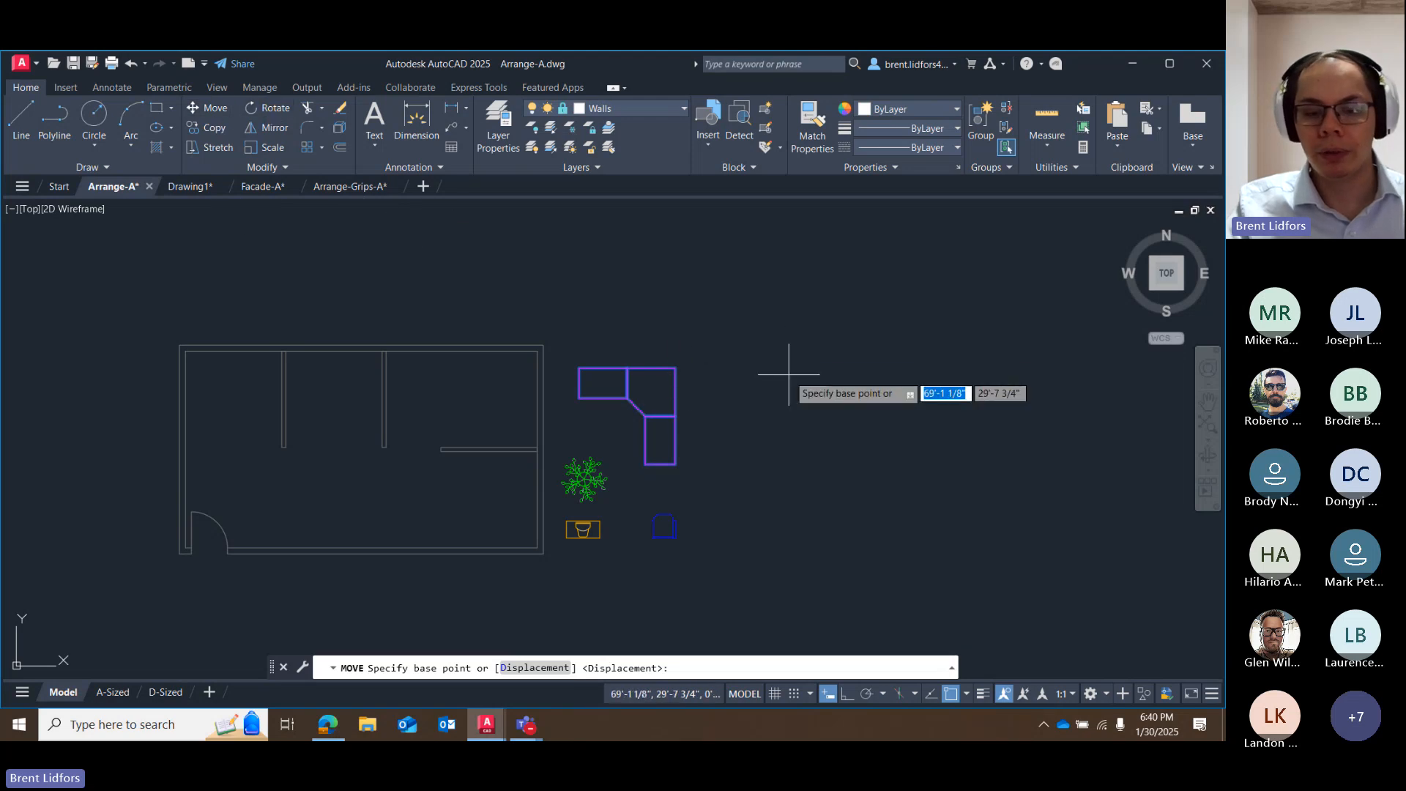
text(mo)
key(Escape)
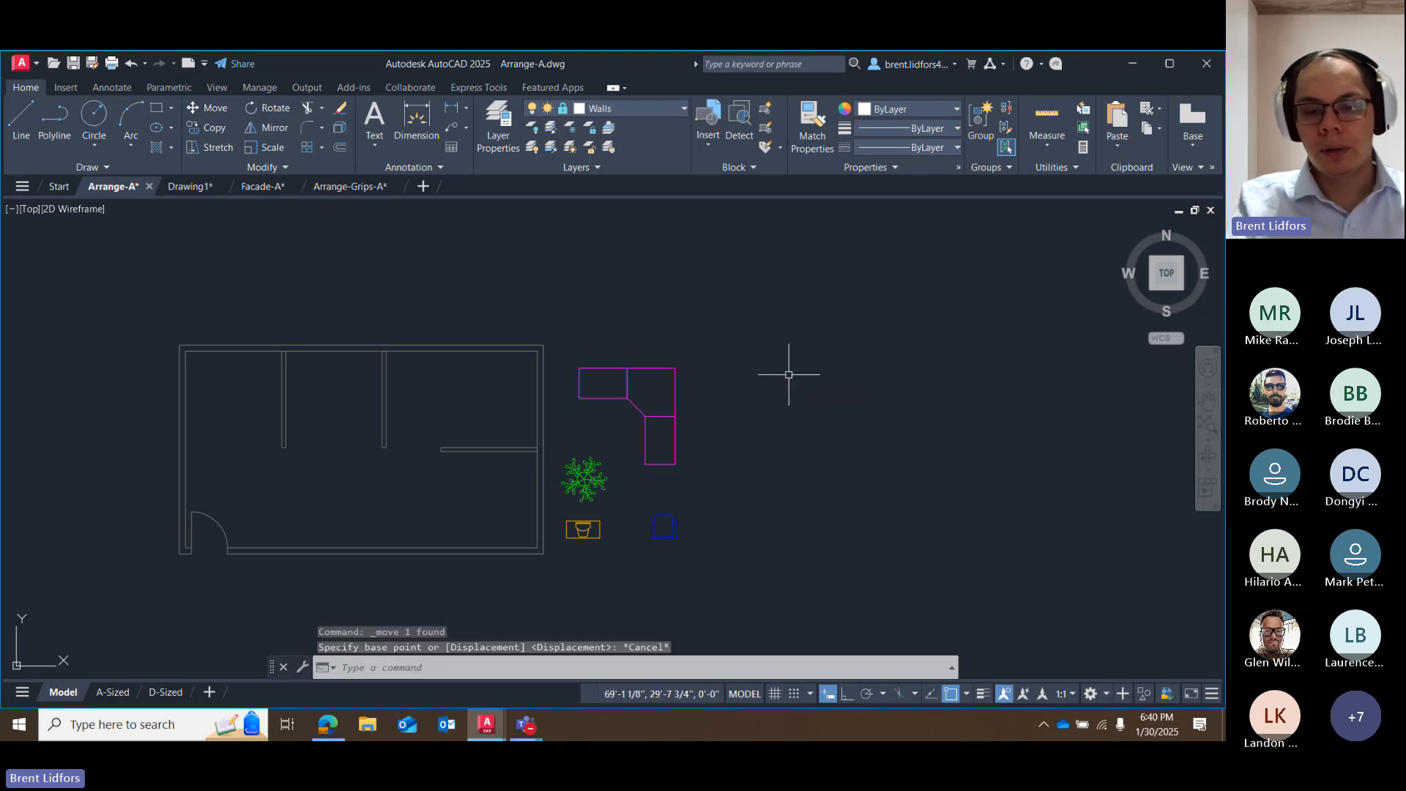
text(mo)
key(BackSpace)
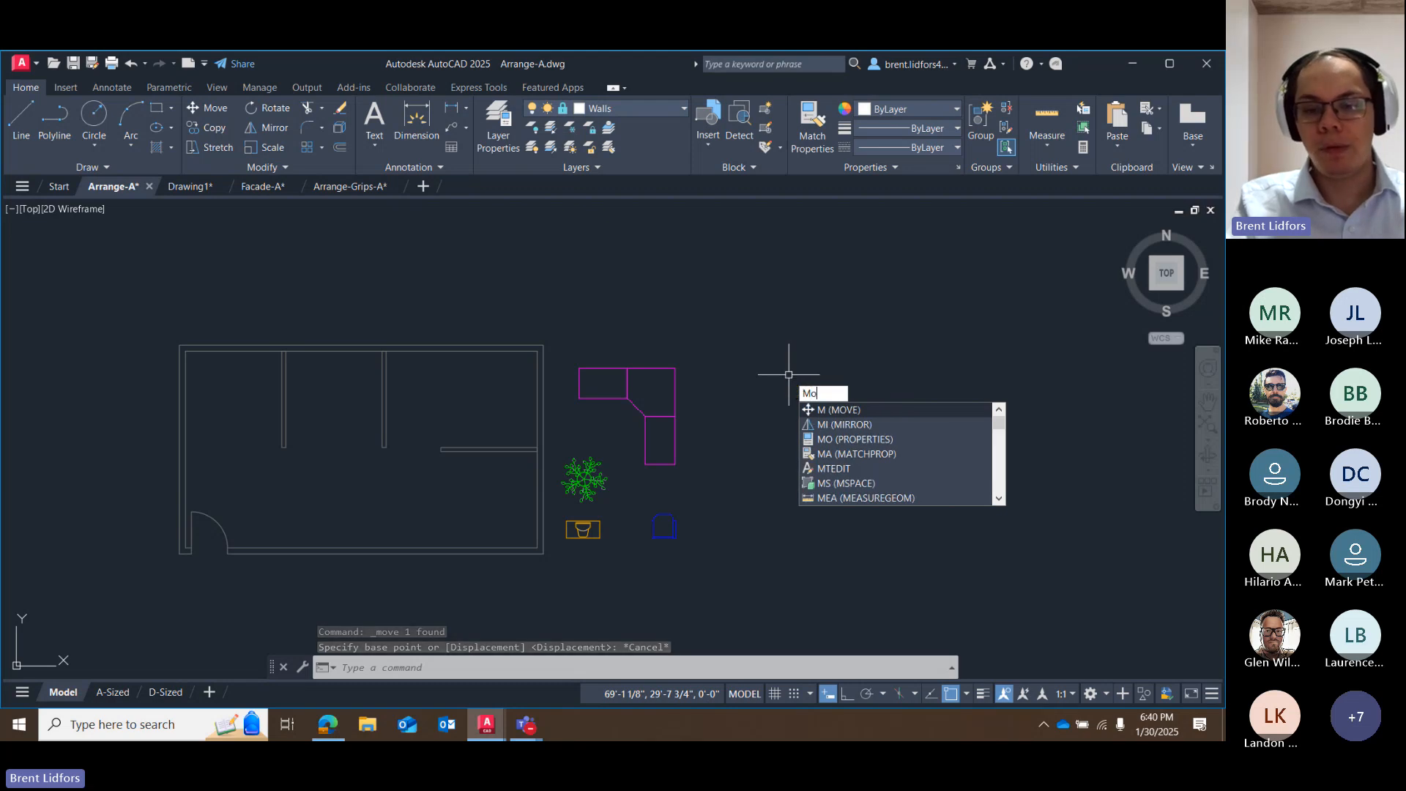
text(ove)
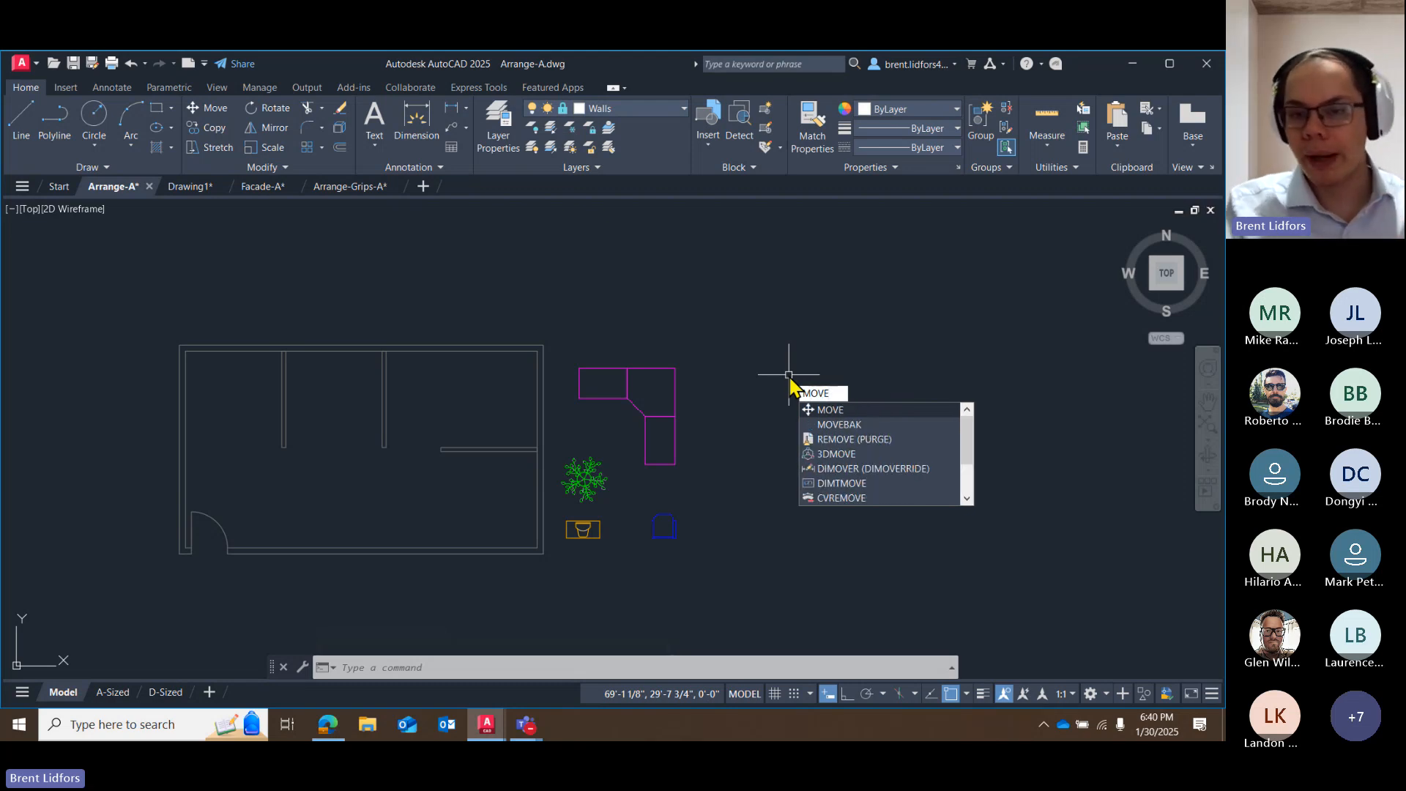
key(Return)
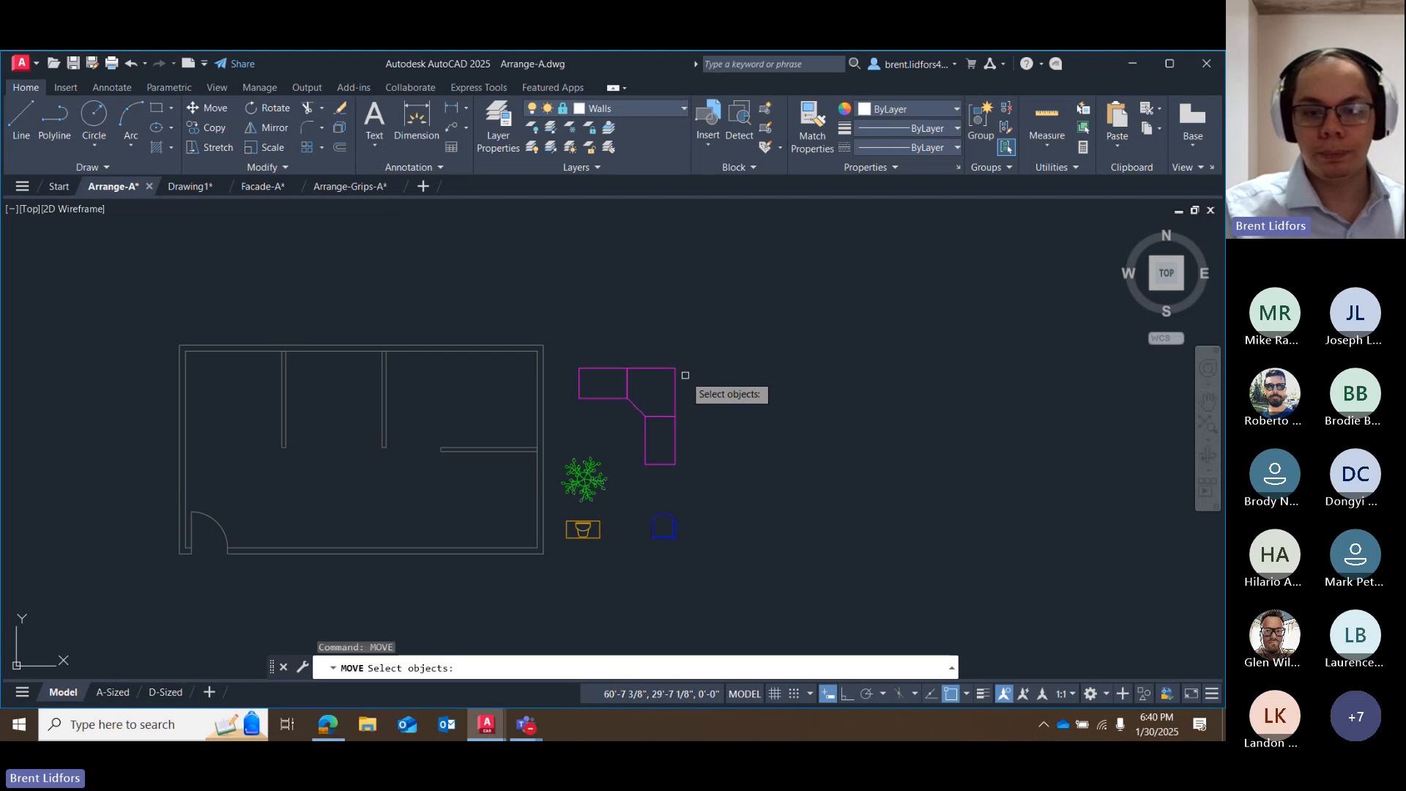
key(Escape)
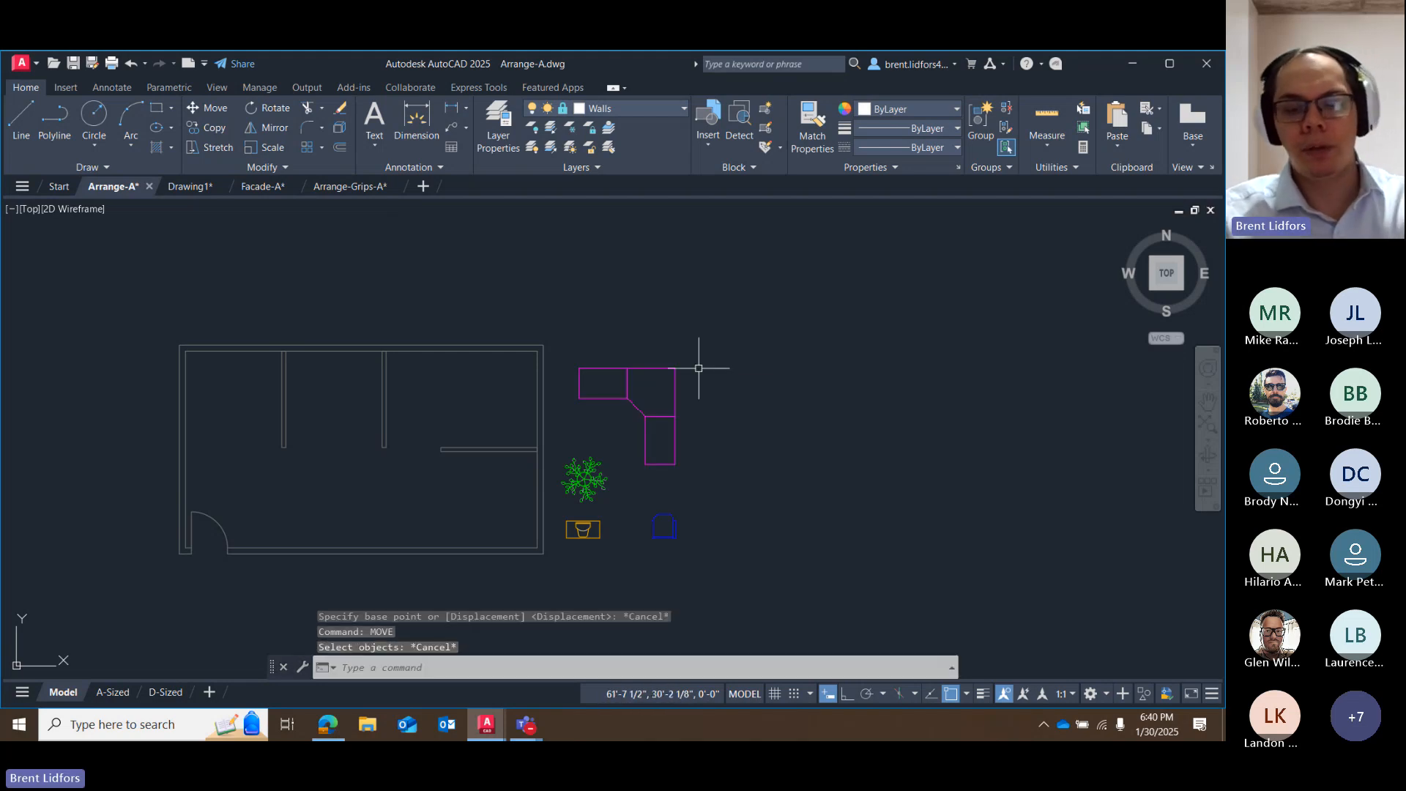
Move the L-shaped desk by its corner grip into the northeast office, snapping it to the inside endpoint of the wall corner.
click(647, 369)
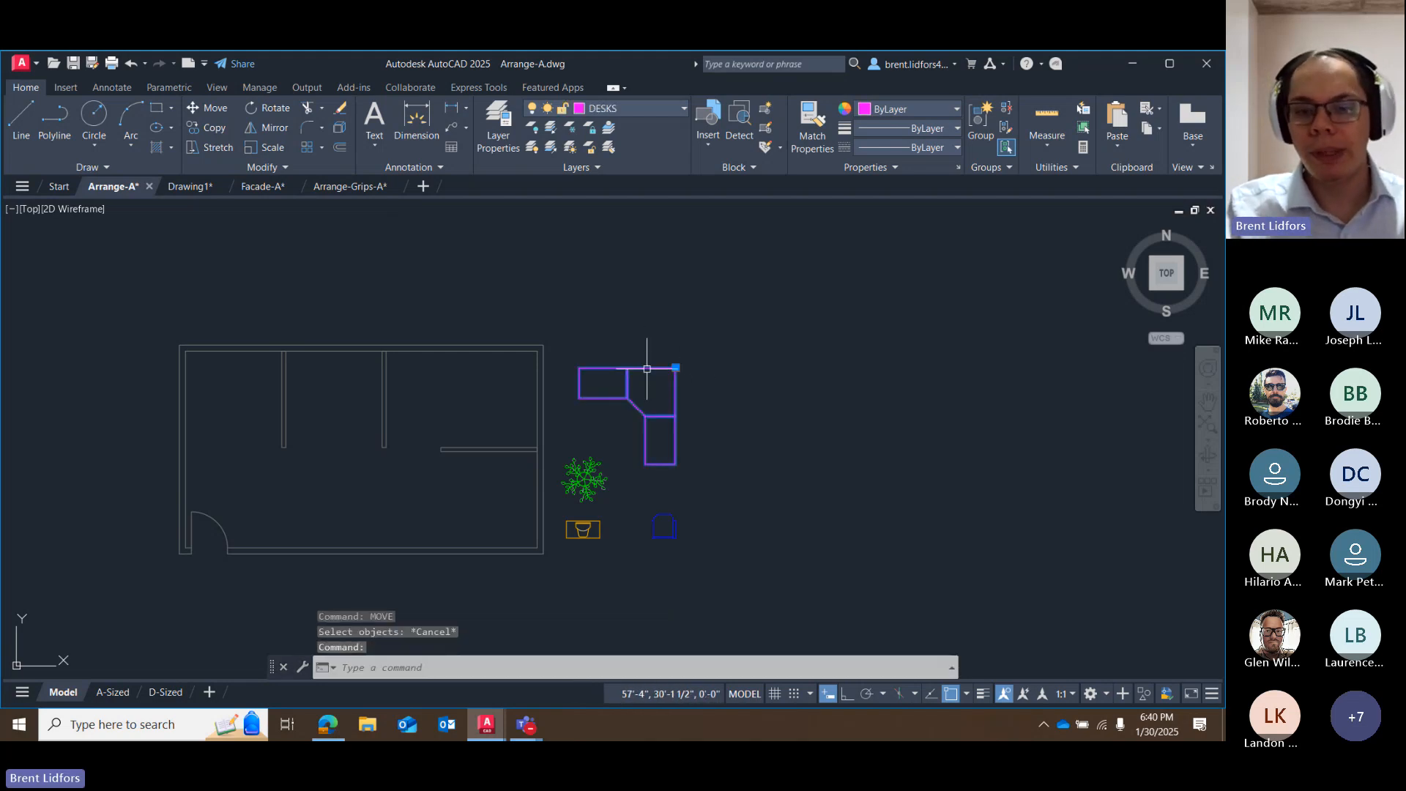
drag(646, 370, 509, 353)
scroll(509, 366, up, 5)
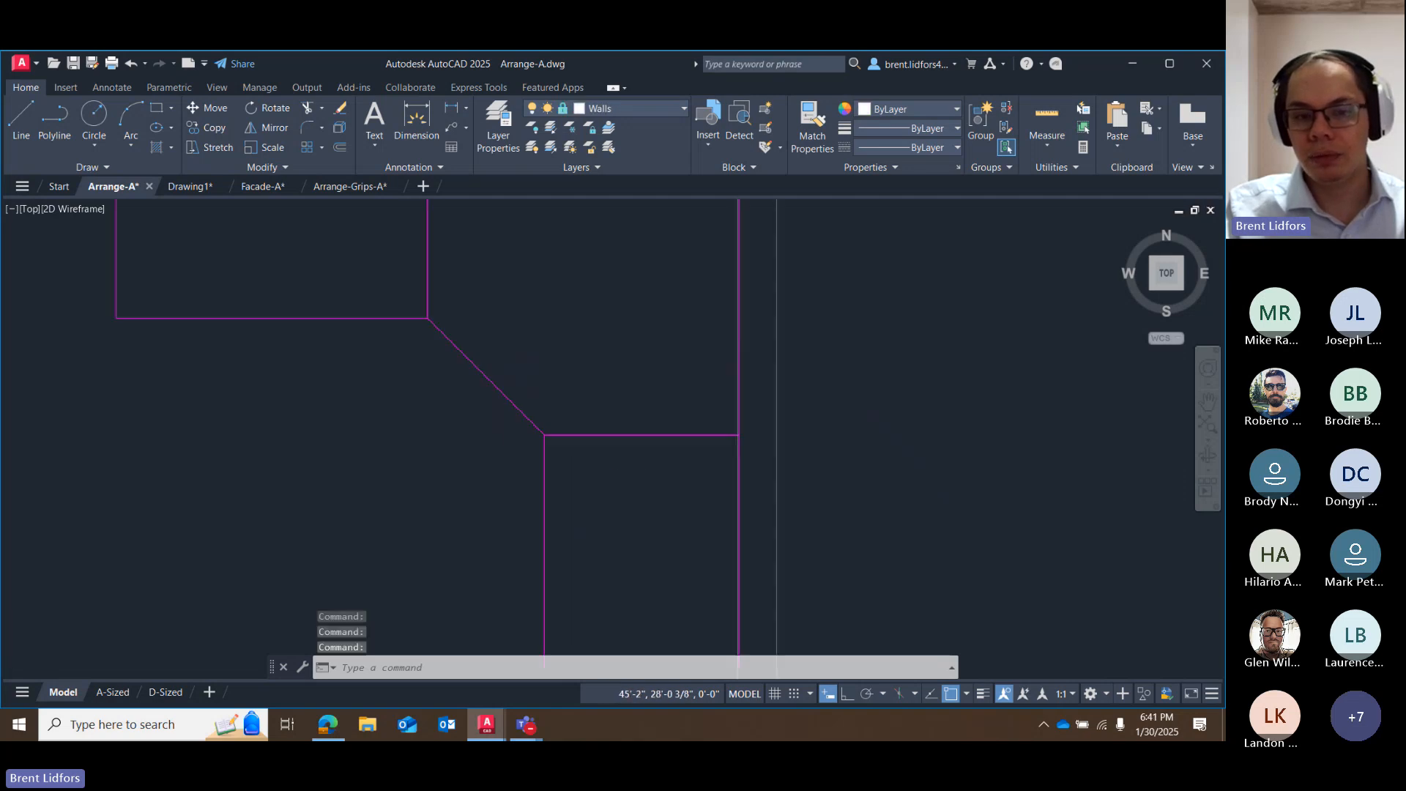
scroll(493, 383, down, 2)
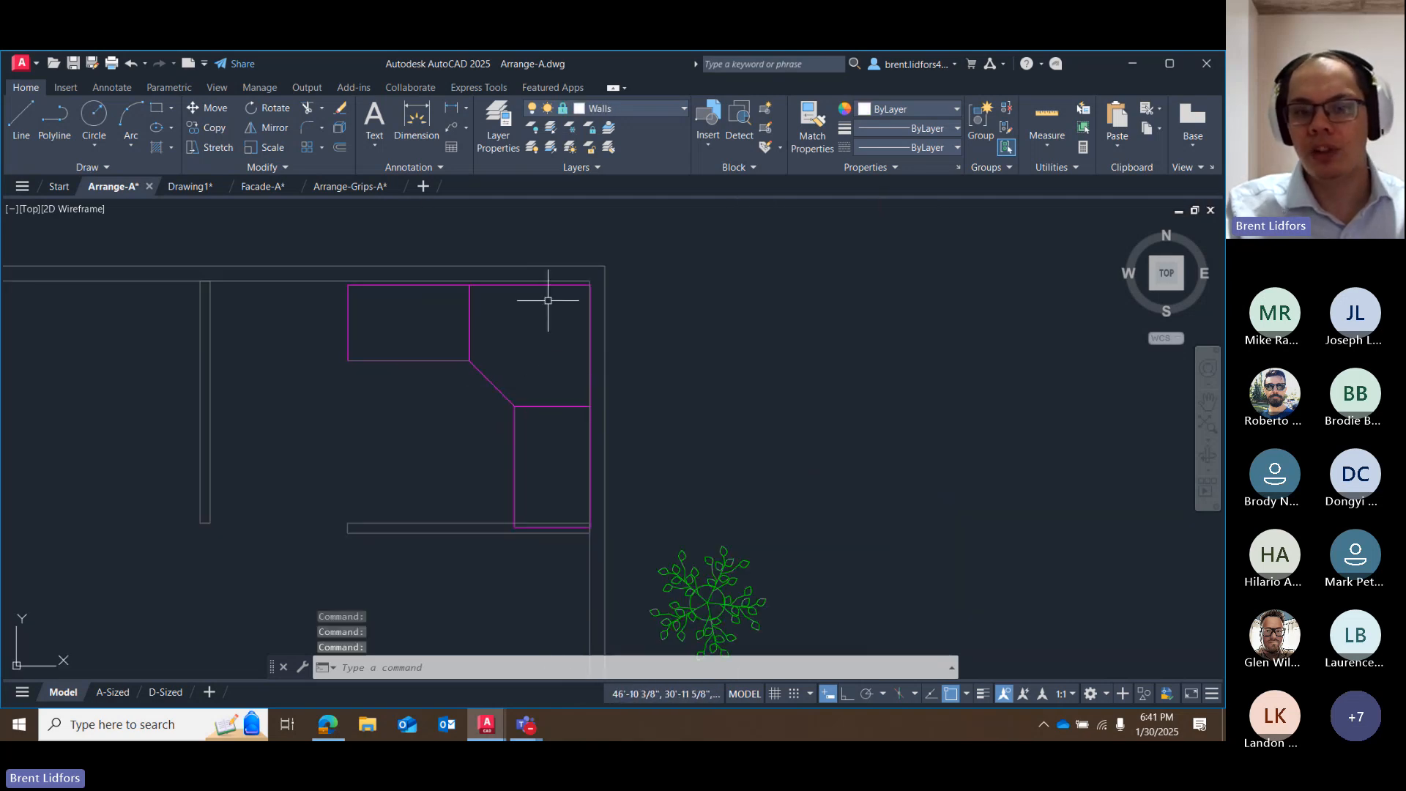
click(547, 277)
click(534, 285)
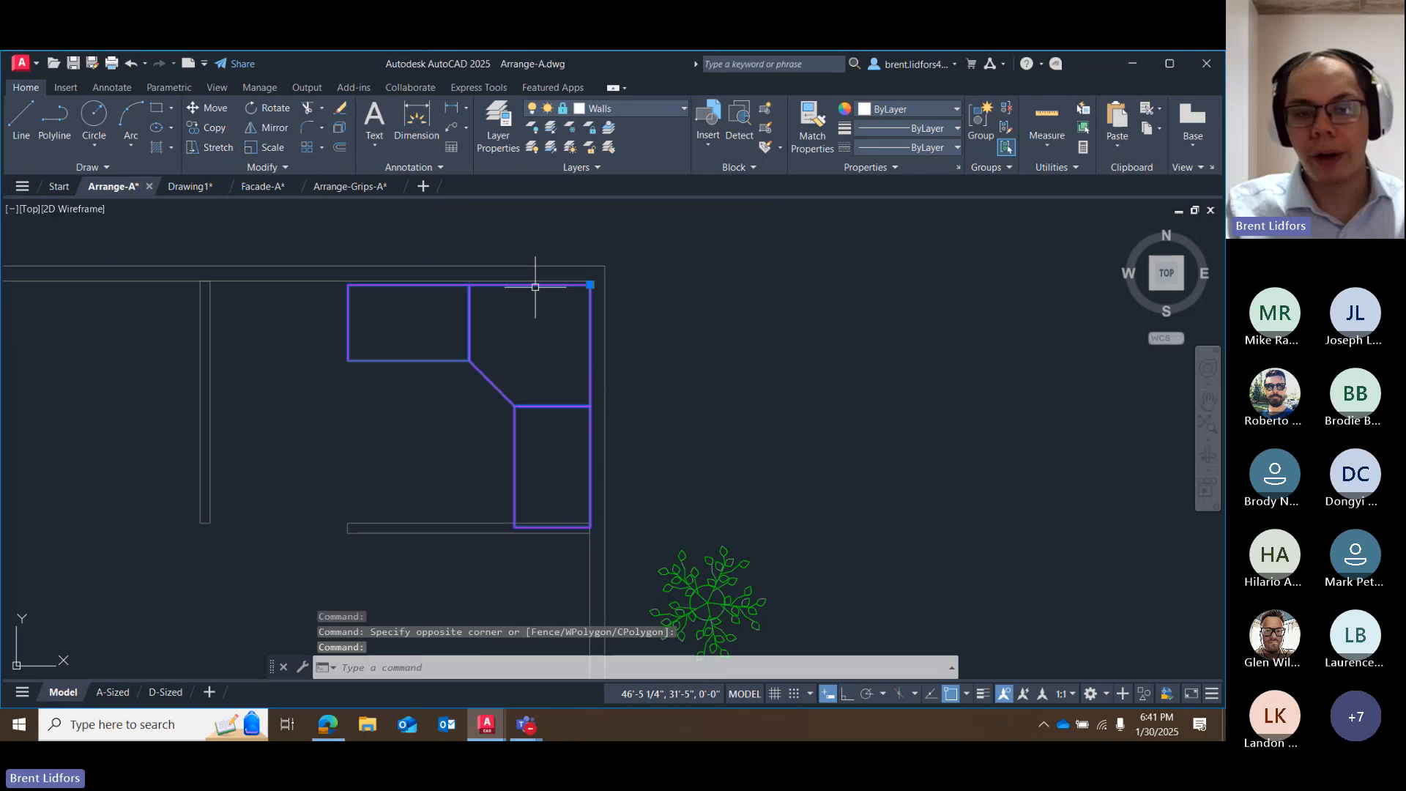
click(590, 284)
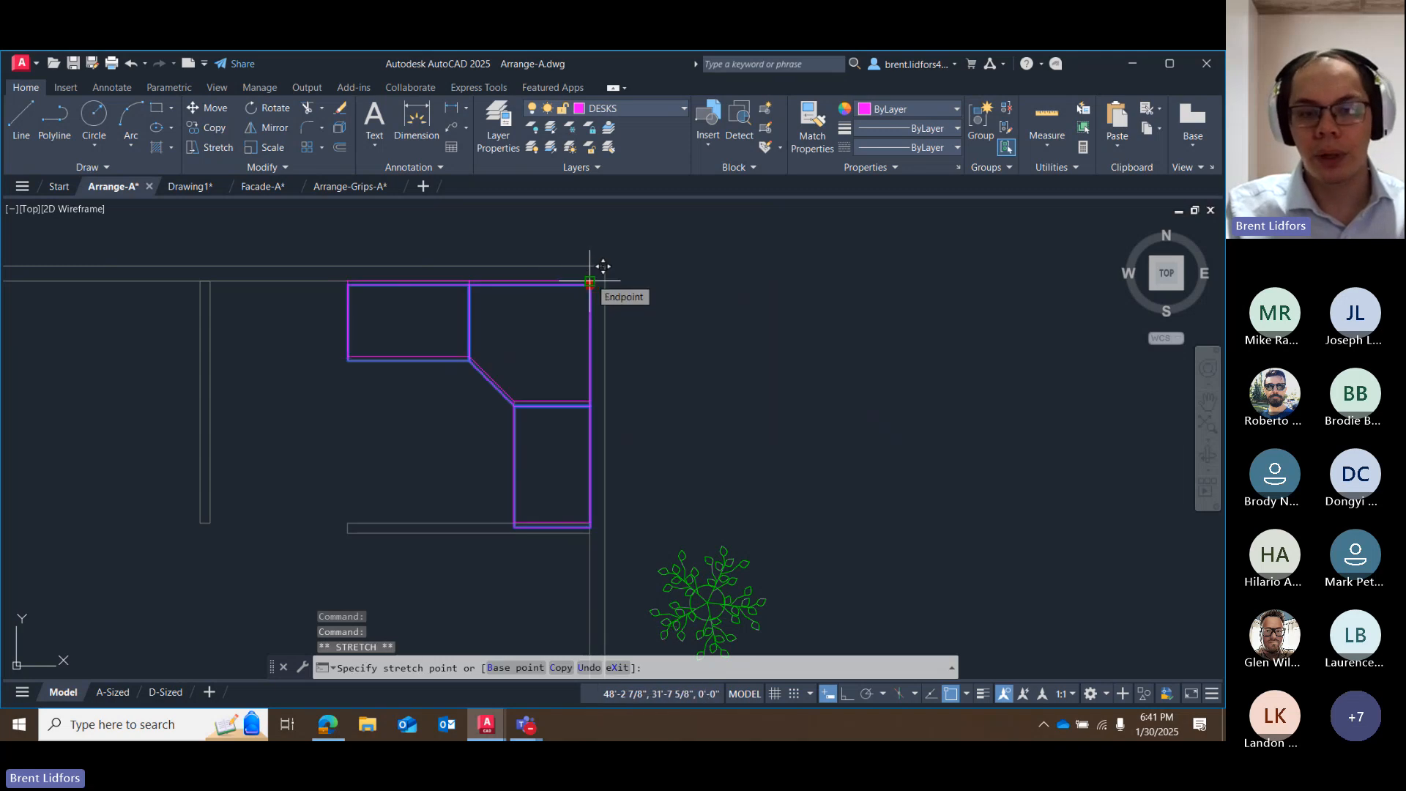
click(590, 281)
Grip-move the desk outside the east wall, and use Move to snap its outer corner back to the office's inside wall corner.
key(space)
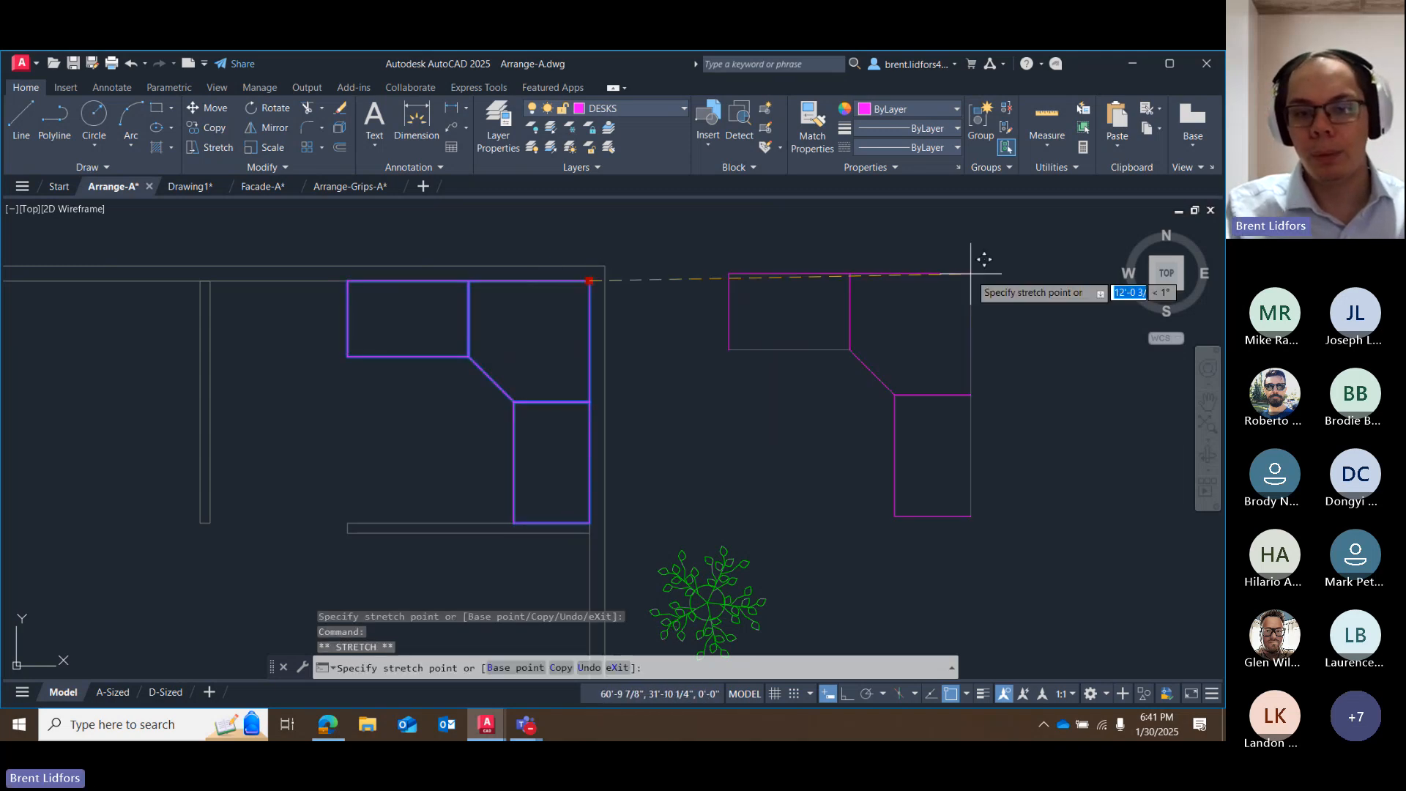
click(971, 274)
click(208, 108)
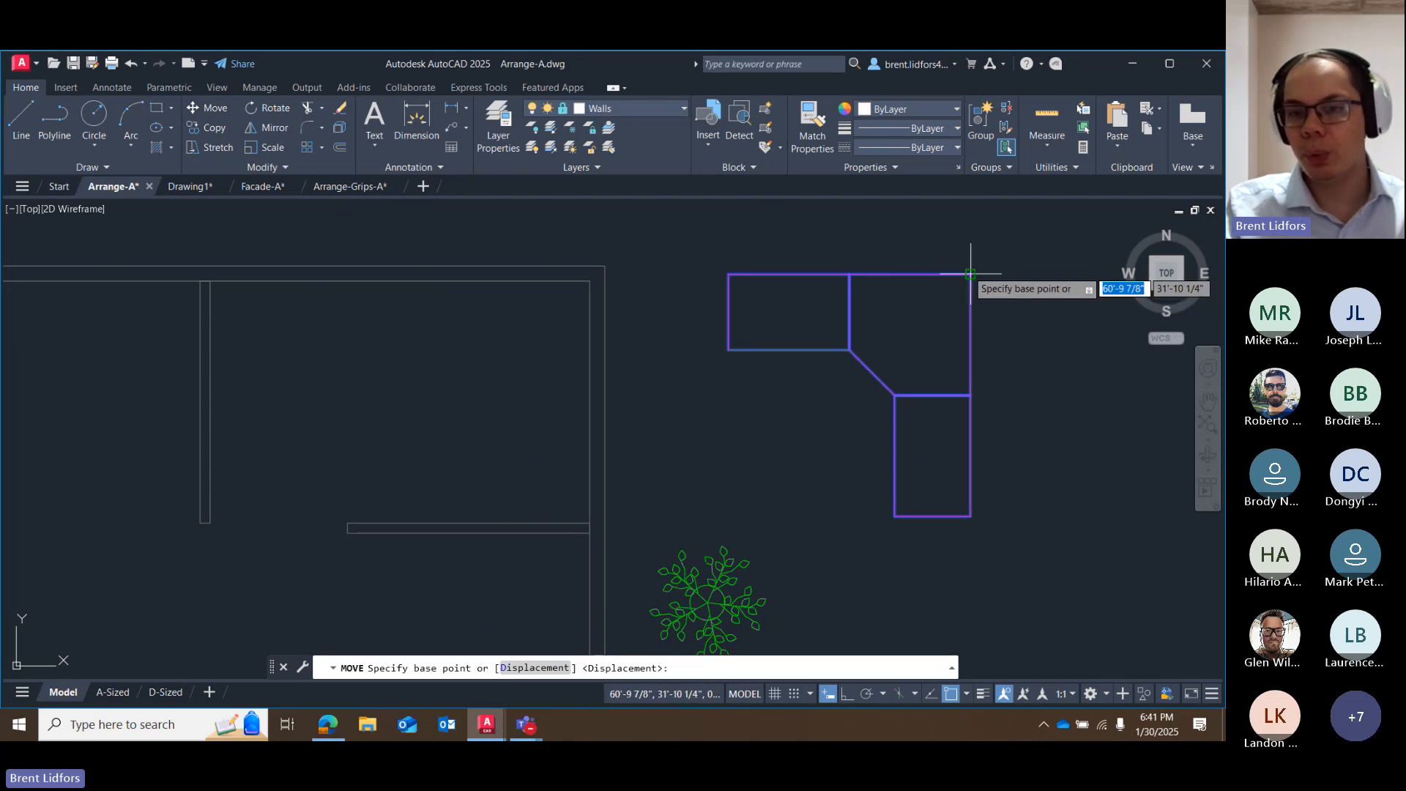
click(971, 274)
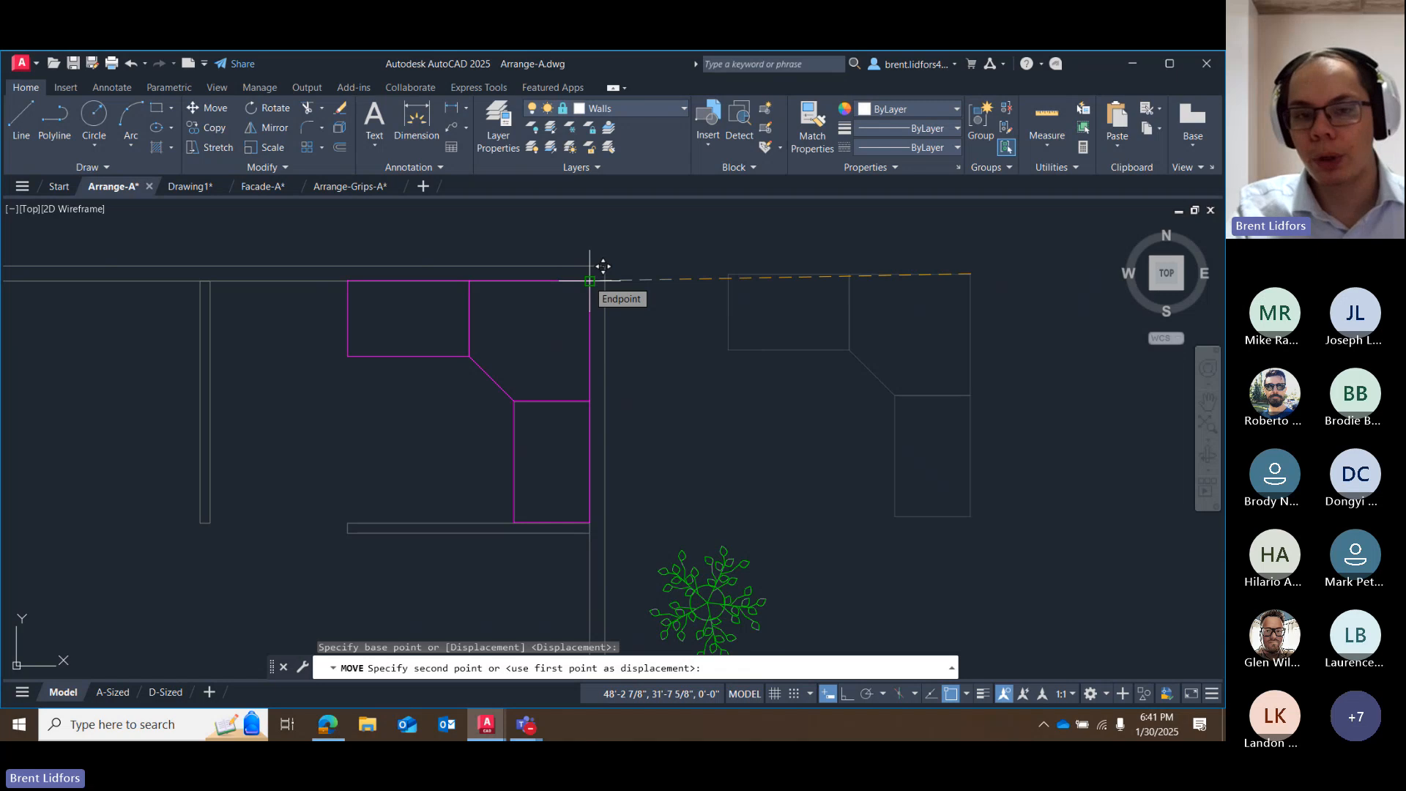
click(589, 280)
scroll(596, 270, up, 3)
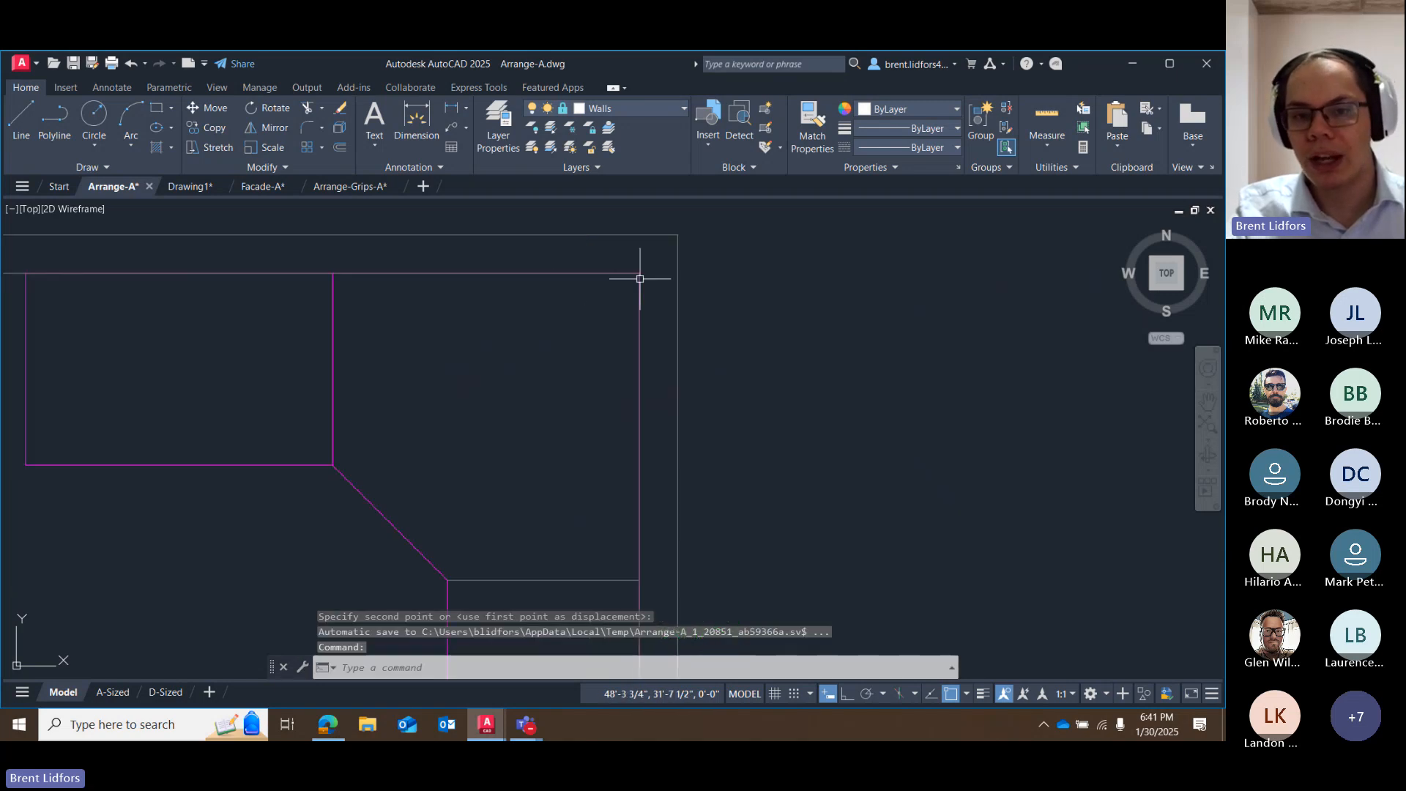
Move the chair by its grip into the northeast office, just below the desk's angled section.
scroll(630, 322, down, 5)
scroll(706, 449, down, 2)
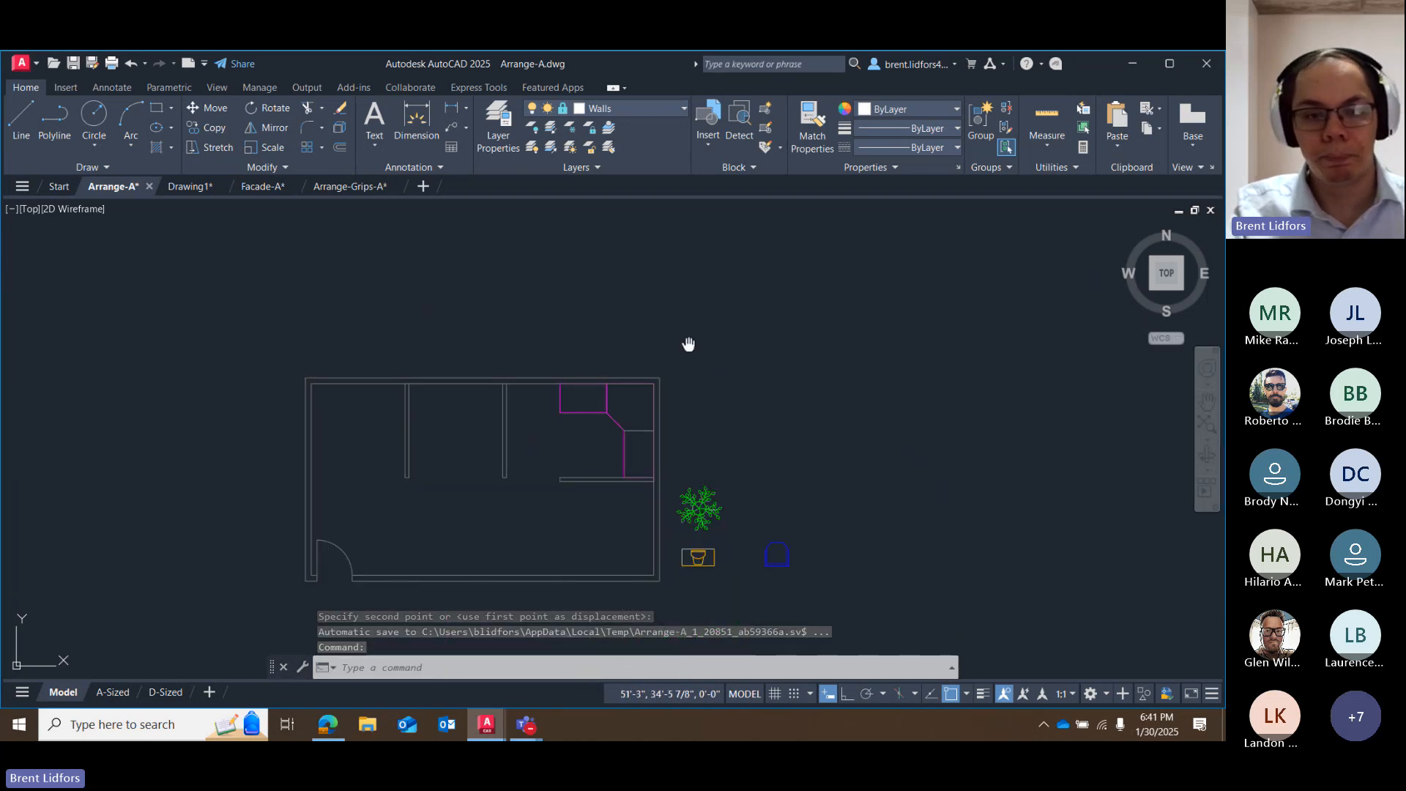
middle_drag(689, 344, 676, 318)
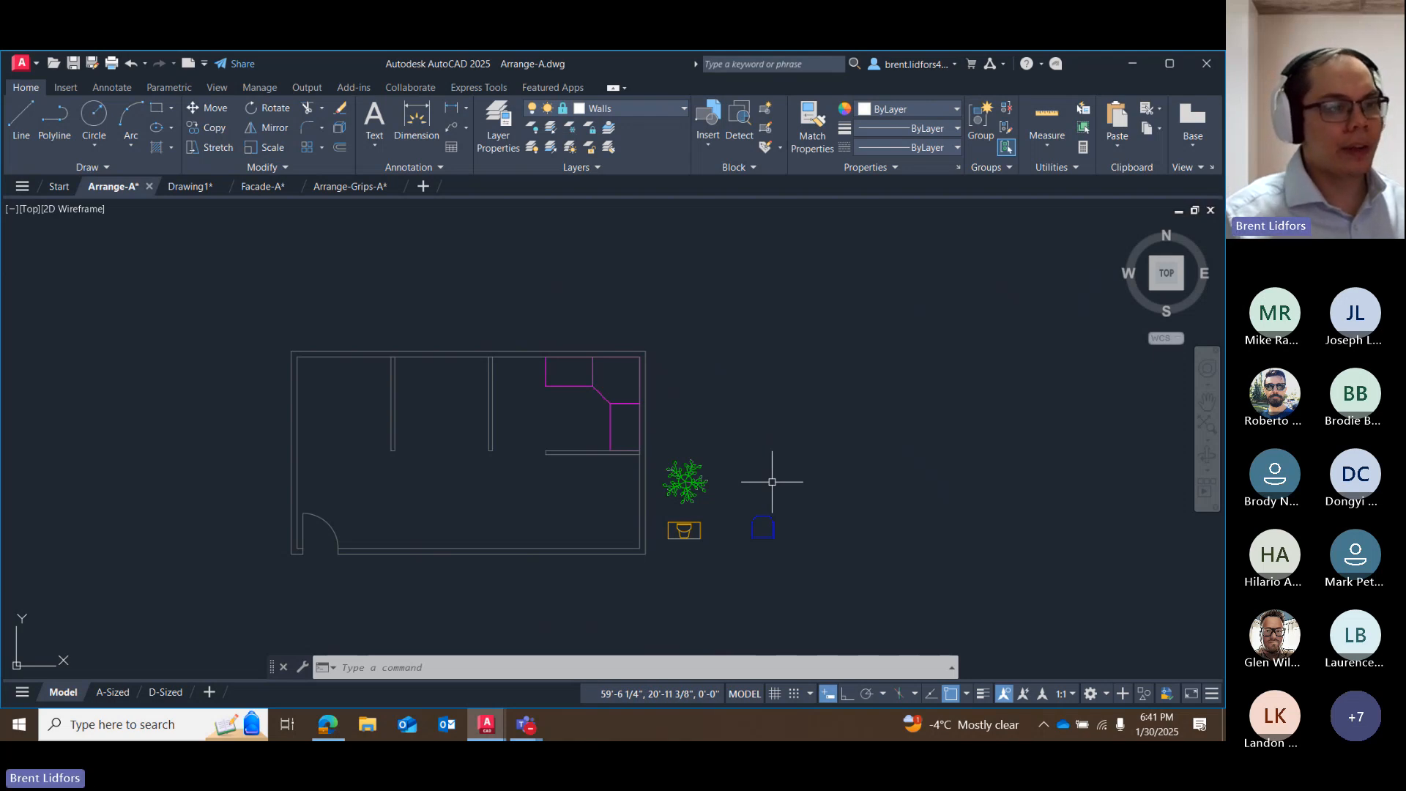
click(762, 528)
click(763, 539)
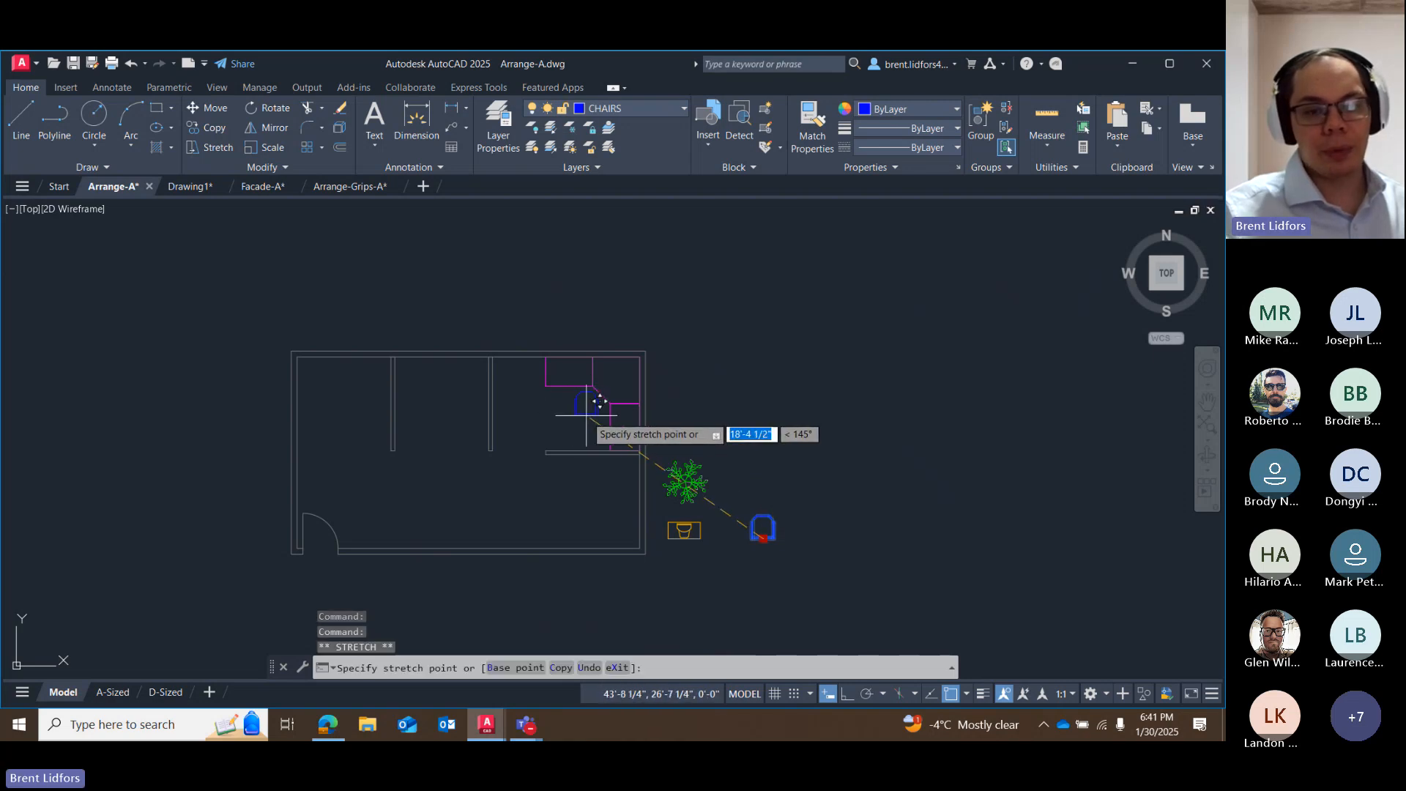
click(588, 415)
Enable the Insertion object snap and start moving the chair, using its insertion point as the base point.
scroll(591, 417, up, 4)
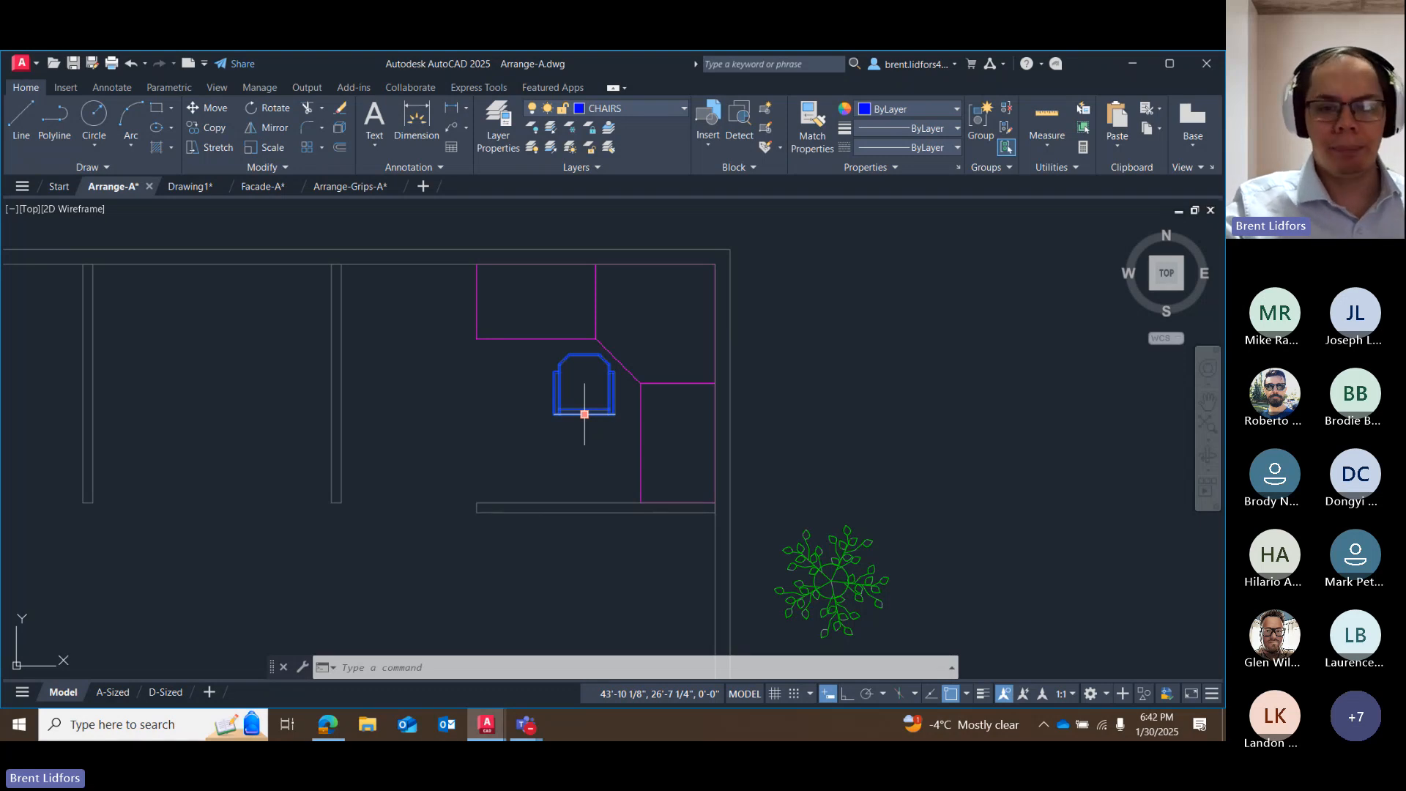
click(585, 415)
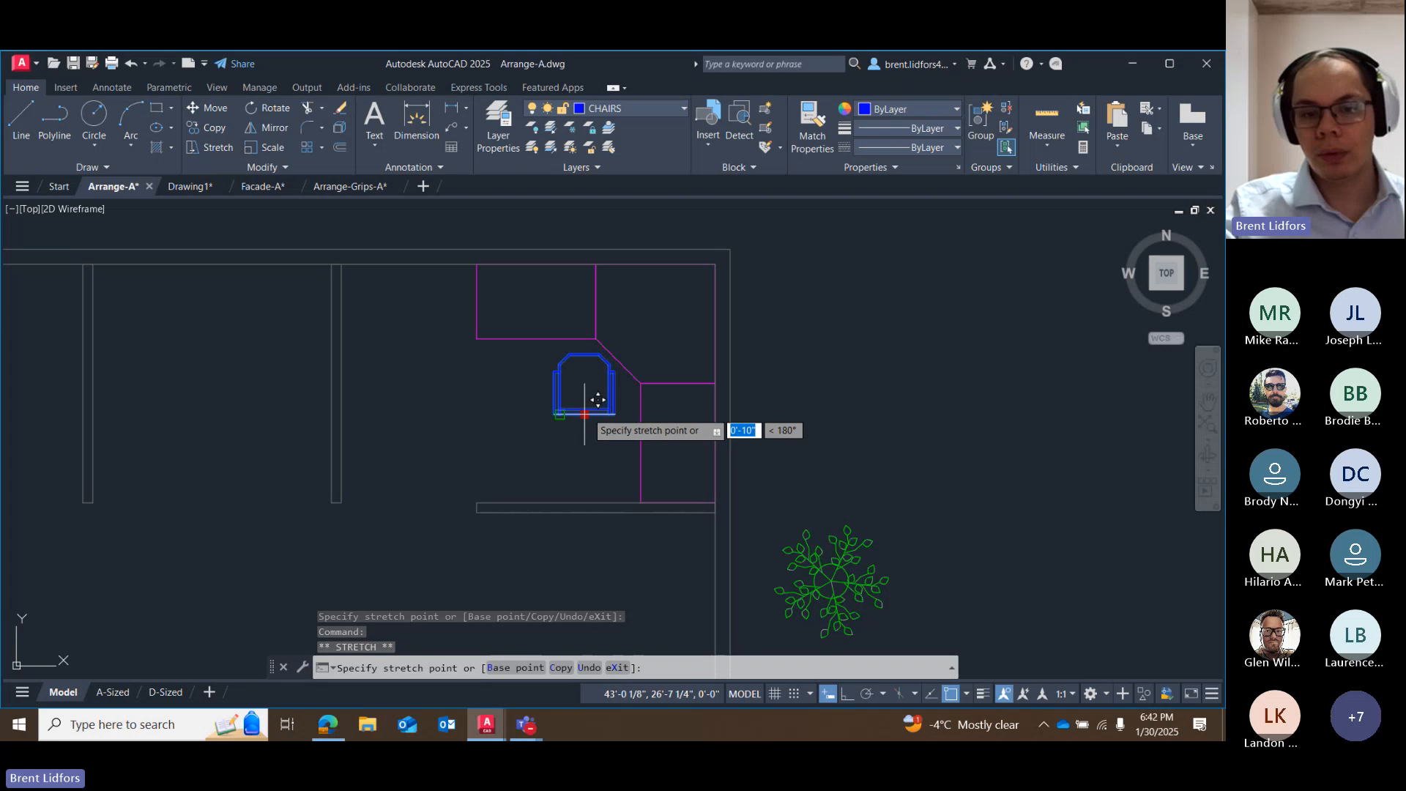
key(Escape)
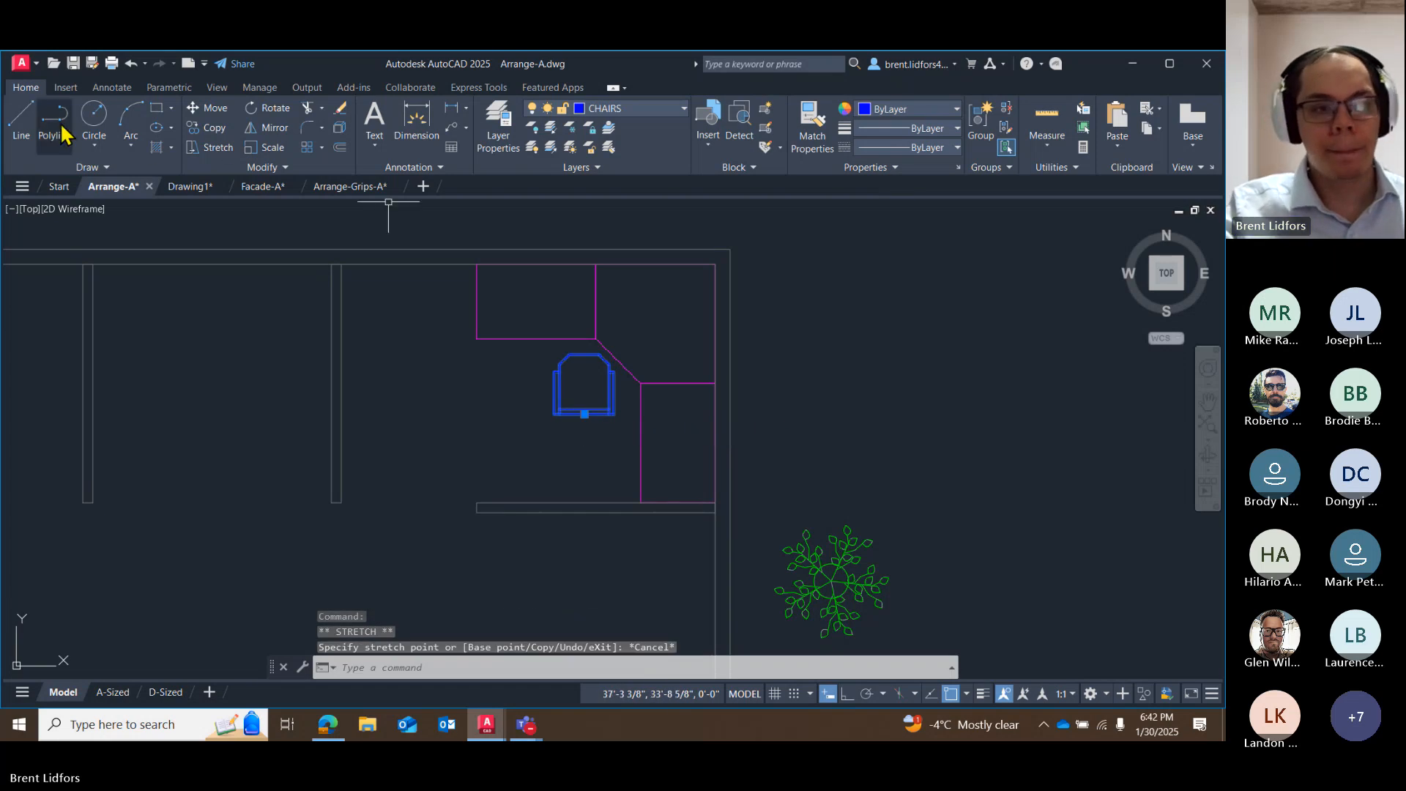
click(212, 108)
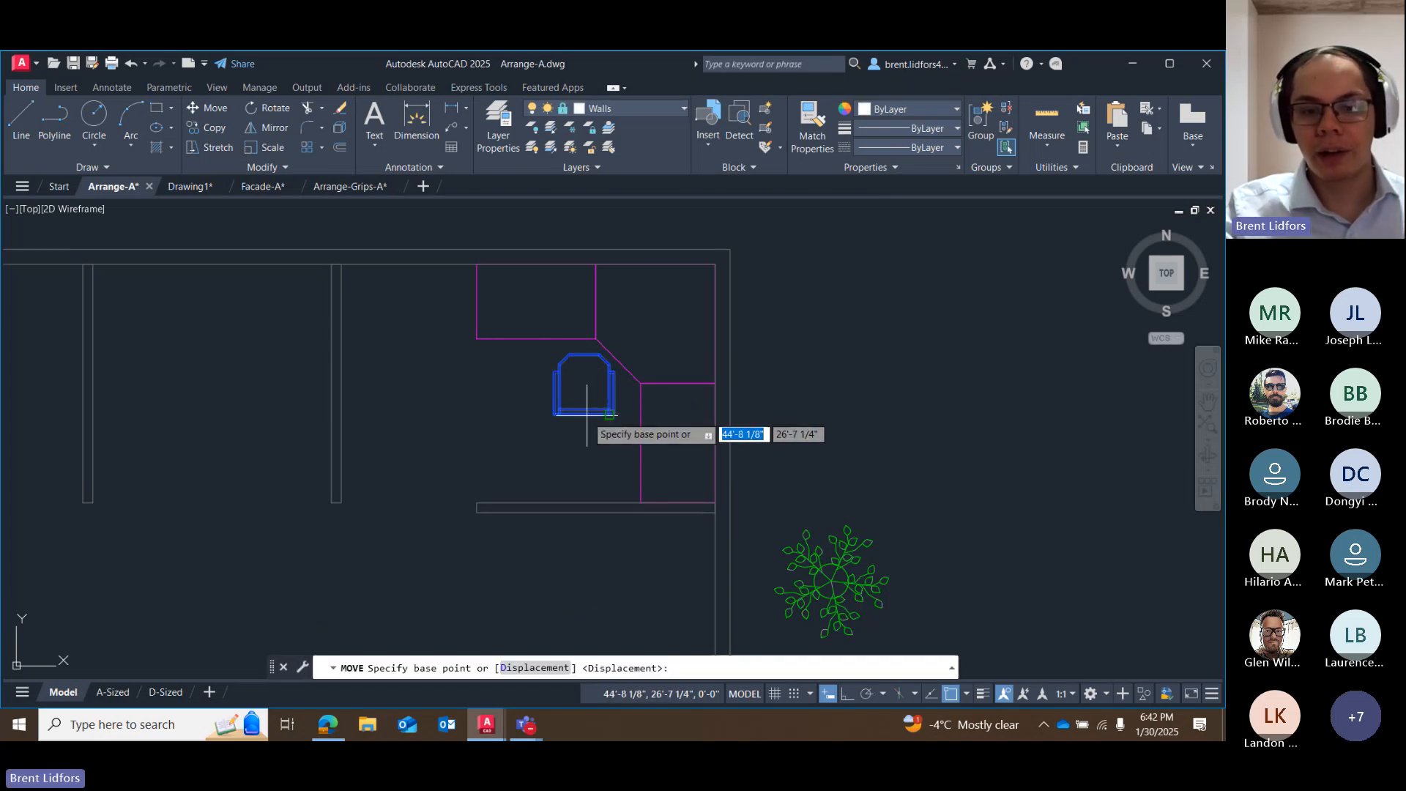
click(967, 693)
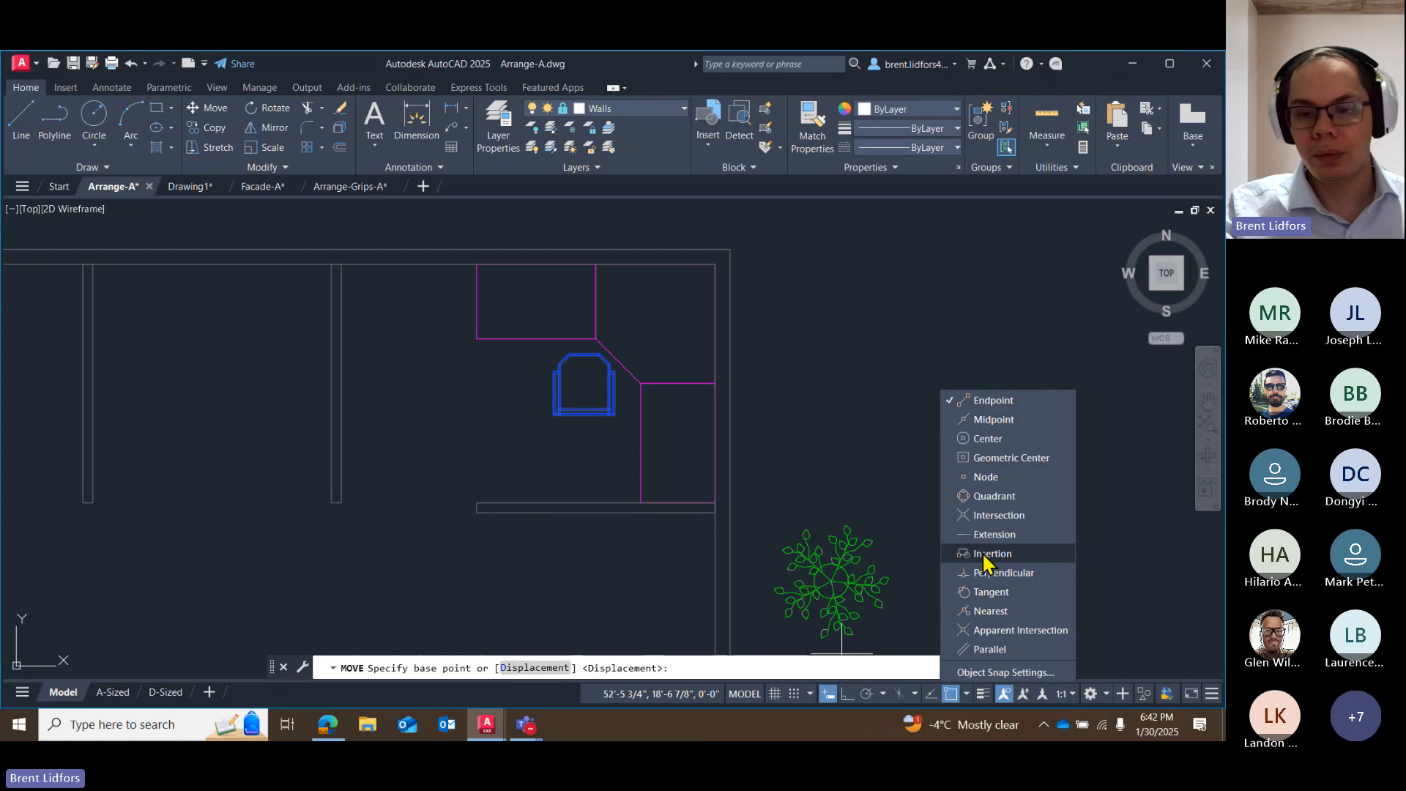
click(984, 555)
click(967, 695)
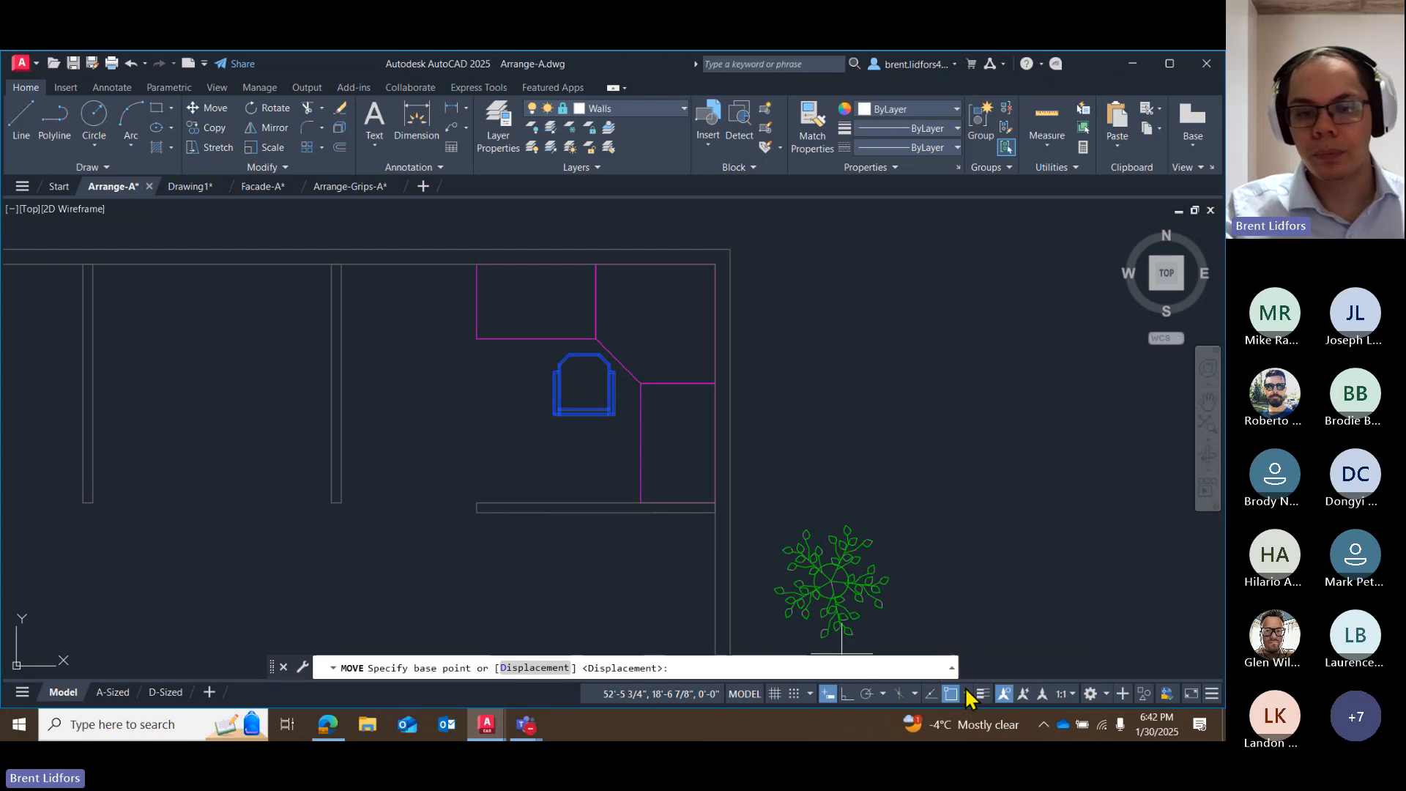
click(585, 407)
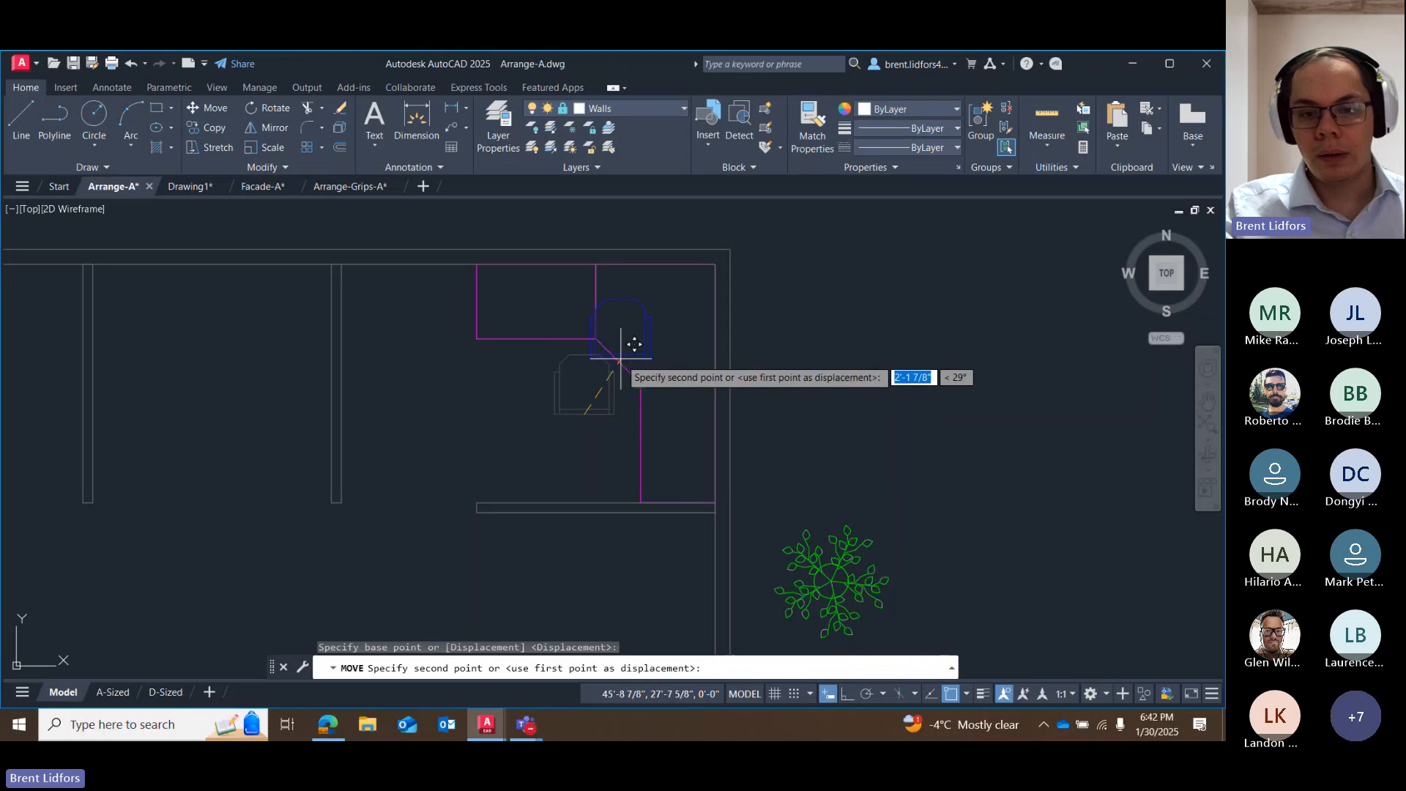
Enable Midpoint snap, object snap tracking and polar tracking, and place the chair on the 225° tracking line from the midpoint of the desk's angled edge.
click(968, 693)
click(967, 691)
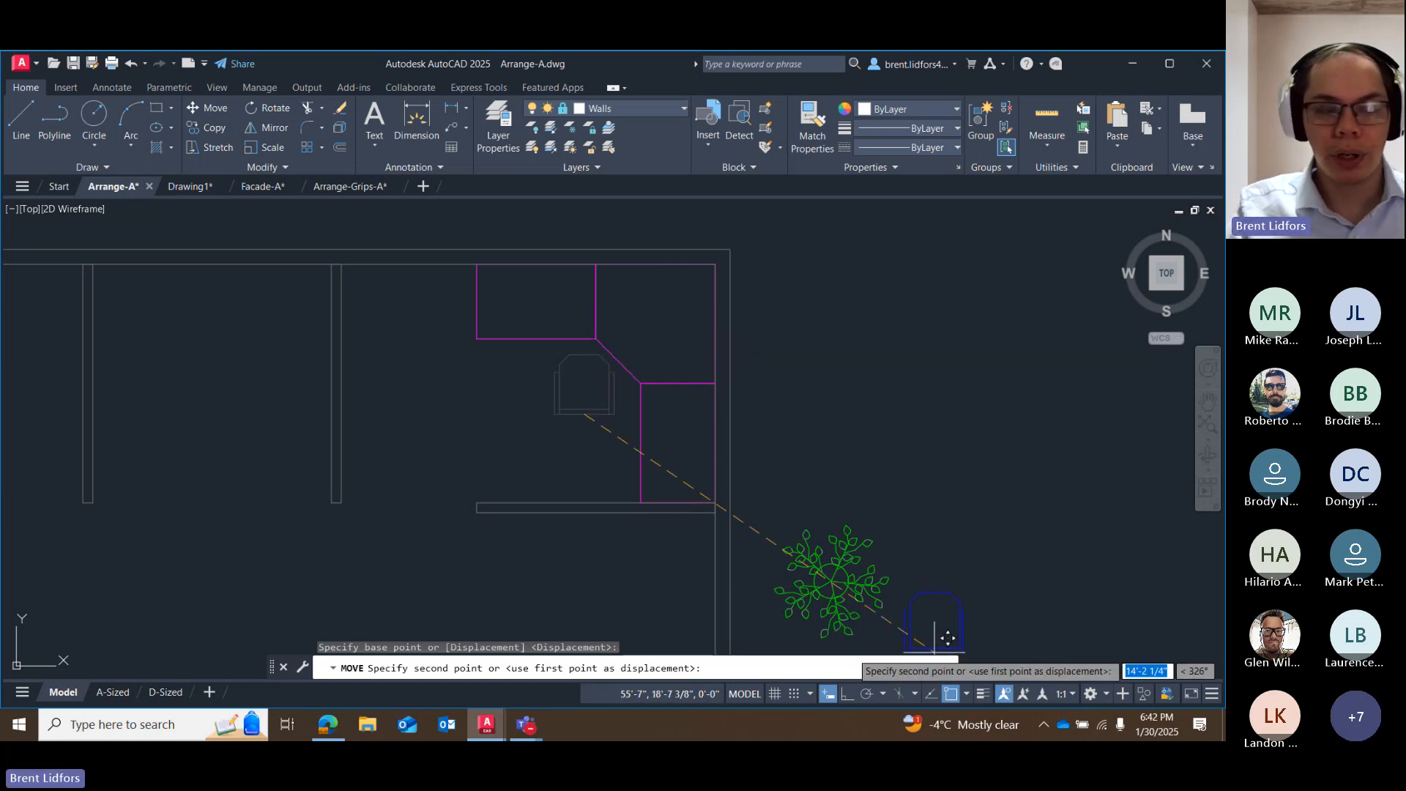
click(933, 693)
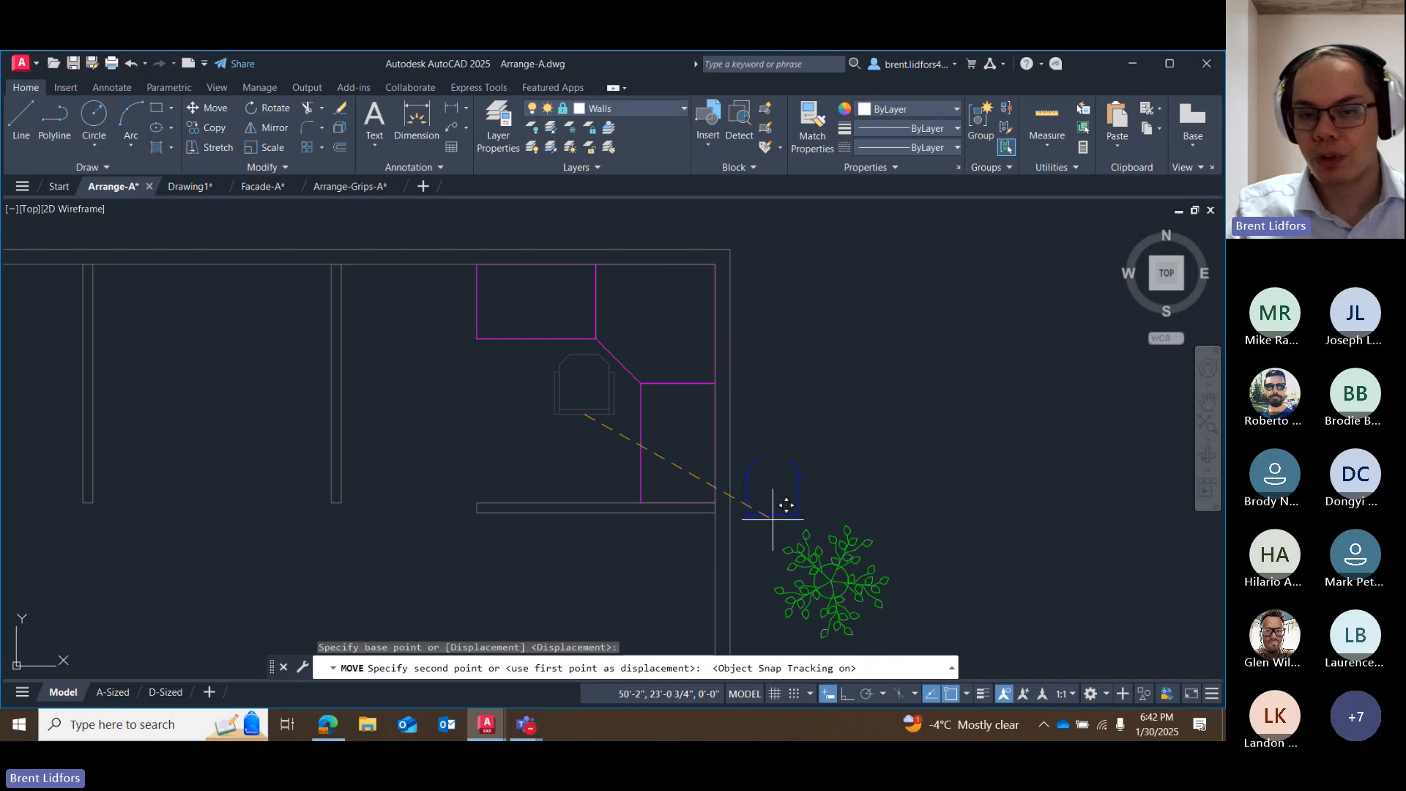
click(868, 694)
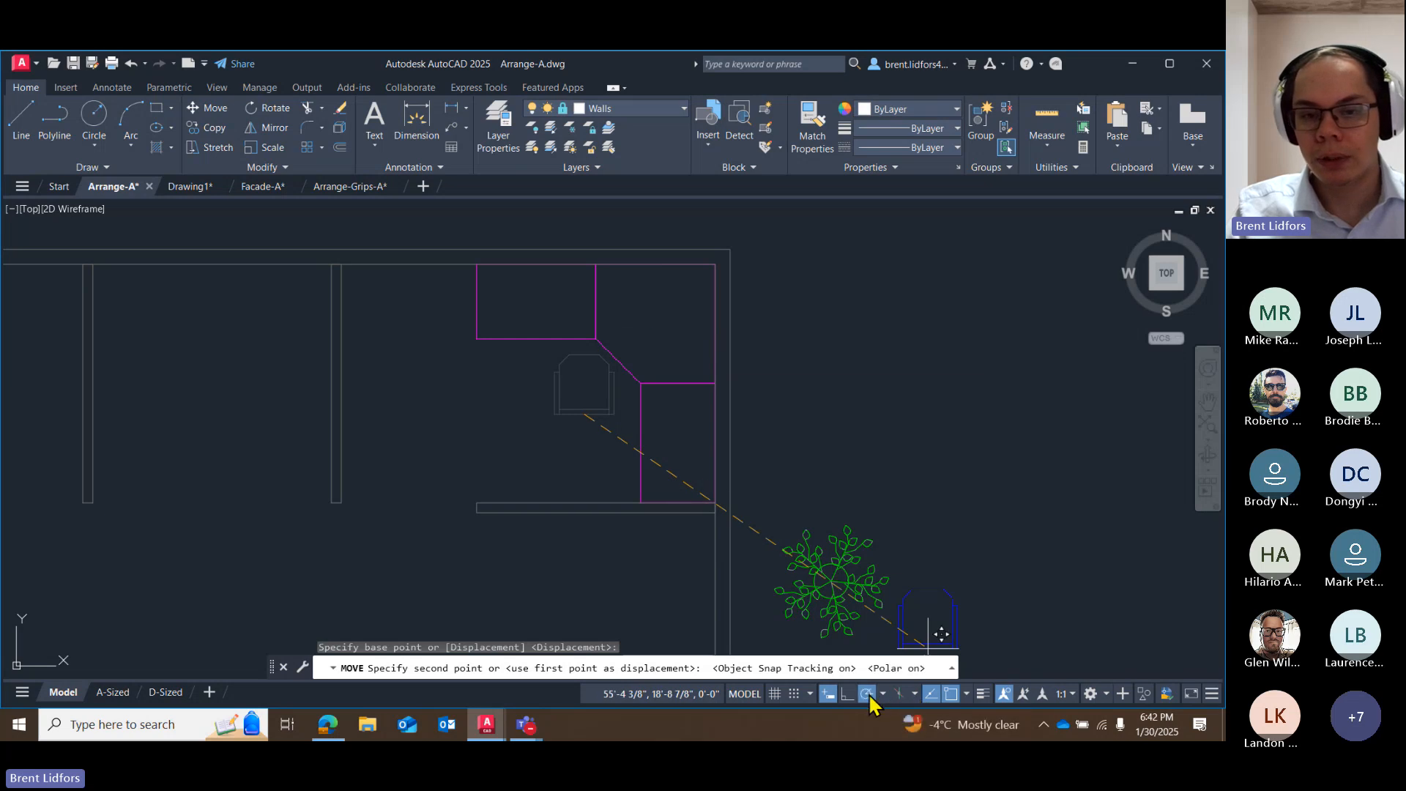
click(575, 404)
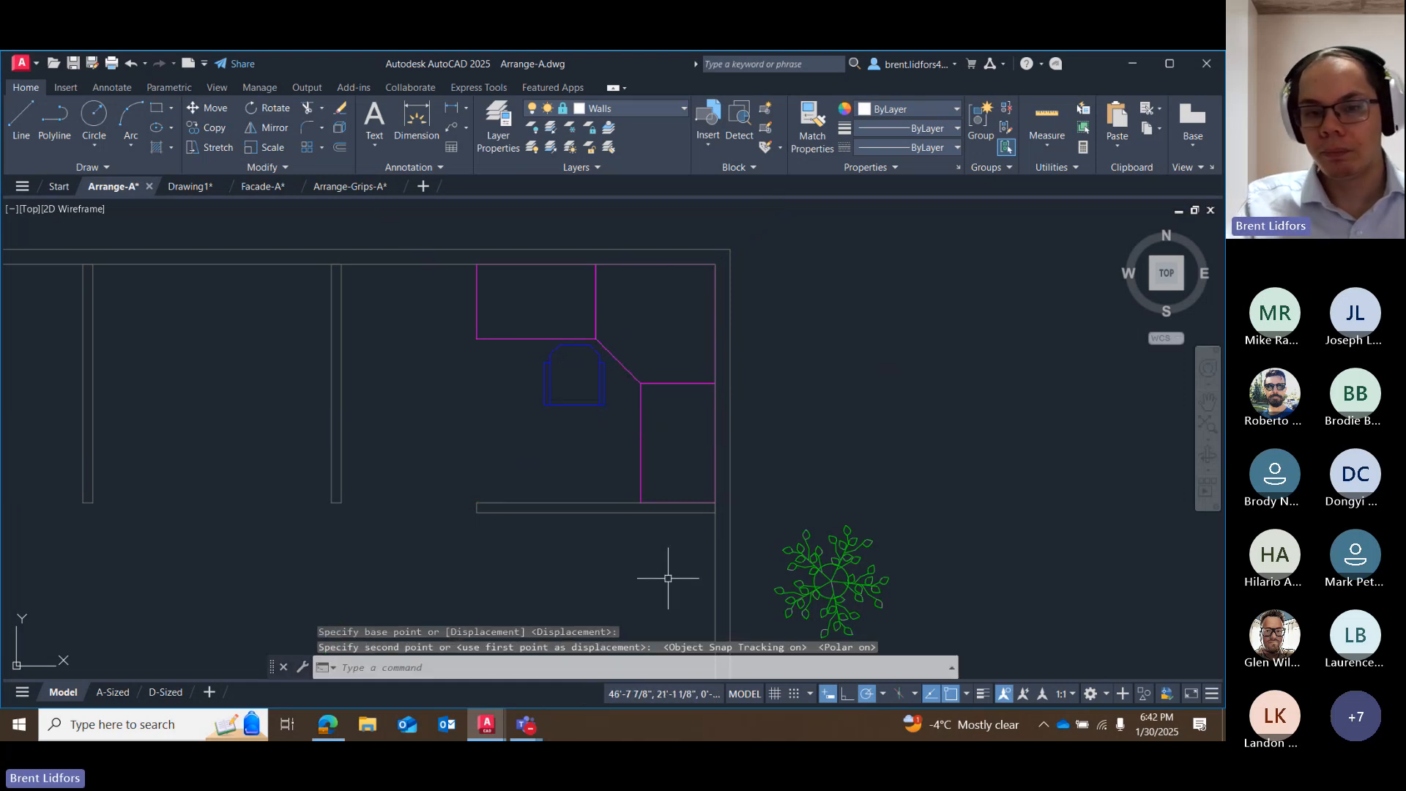
Try rotating the chair to 315° about its insertion point so that it faces the desk's angled edge.
scroll(608, 369, up, 2)
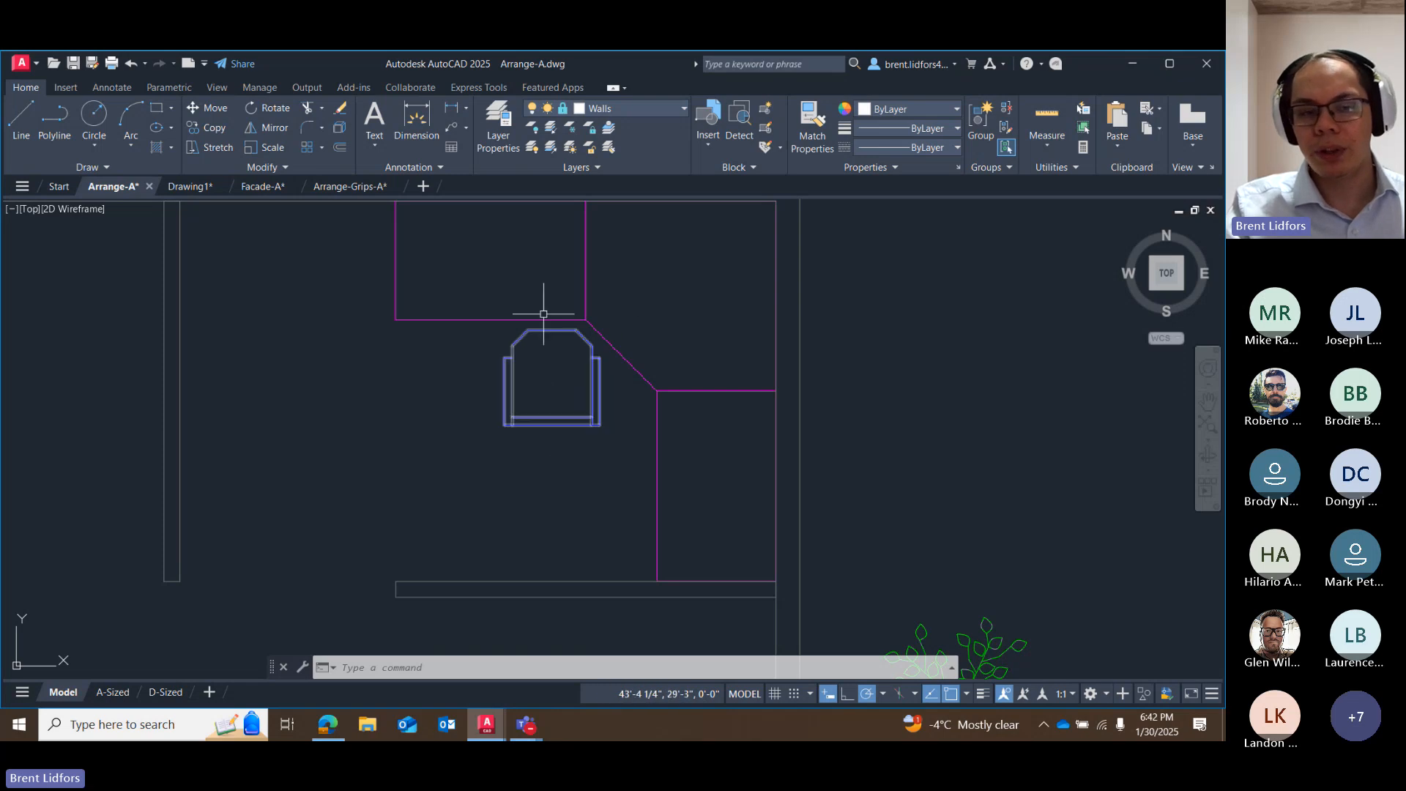
click(265, 108)
click(601, 382)
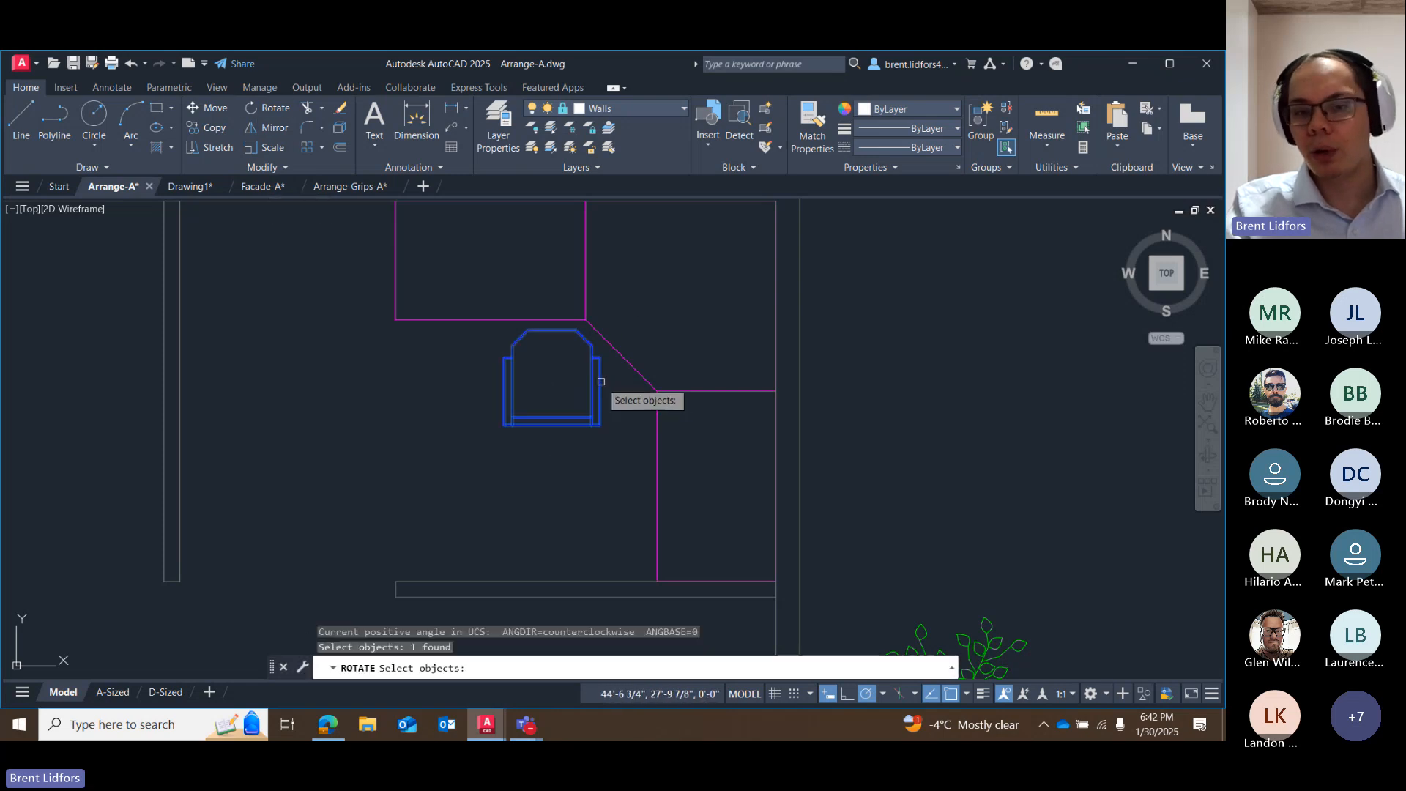
key(Return)
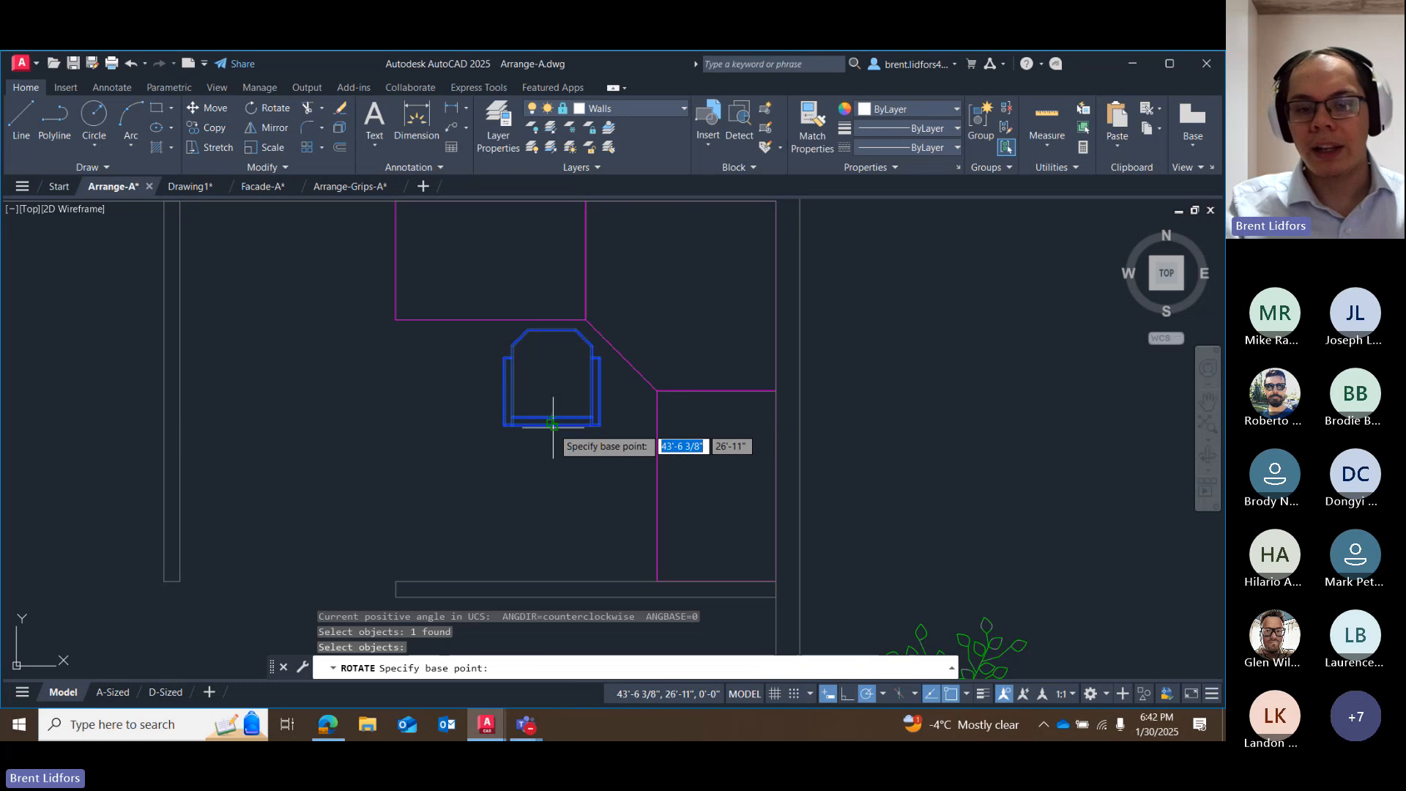
click(552, 425)
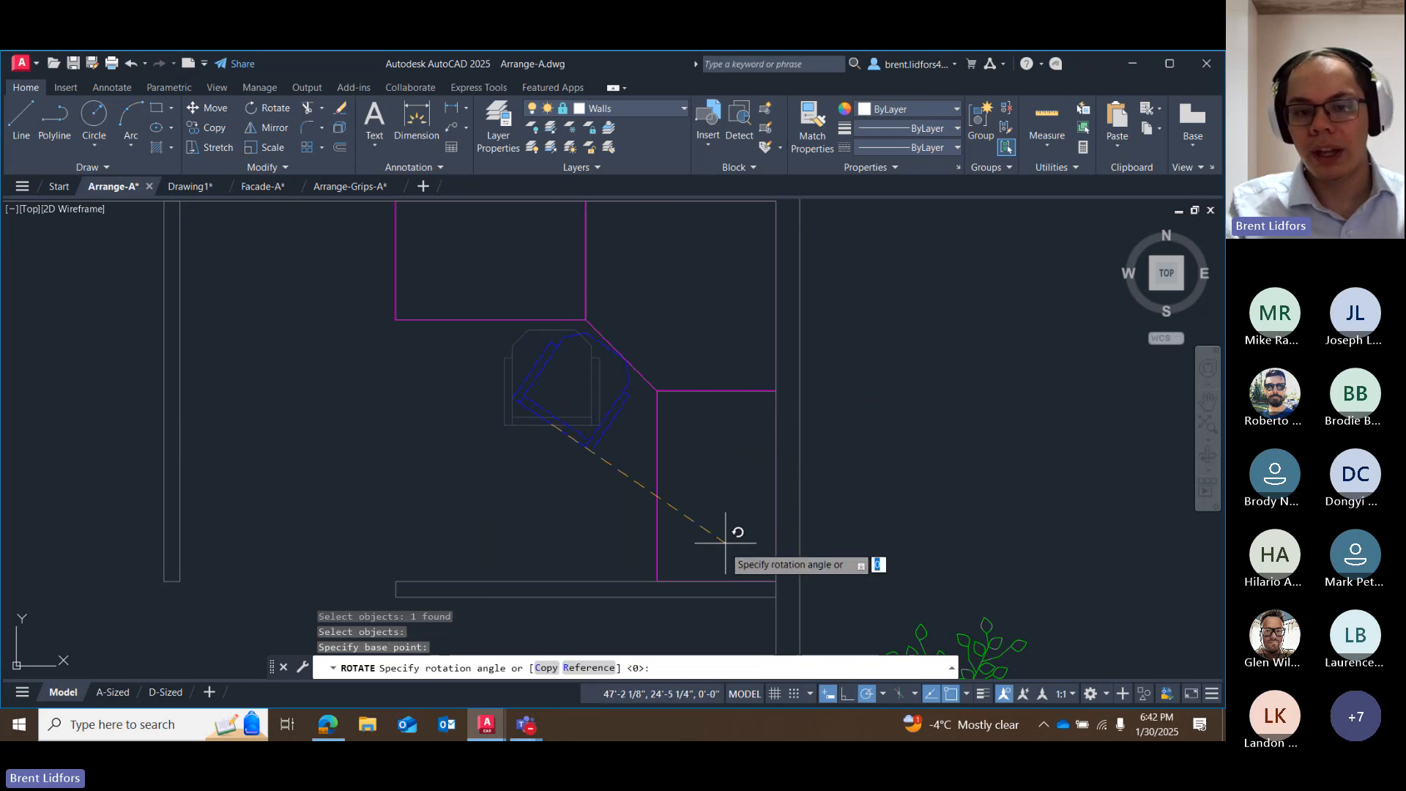
click(702, 579)
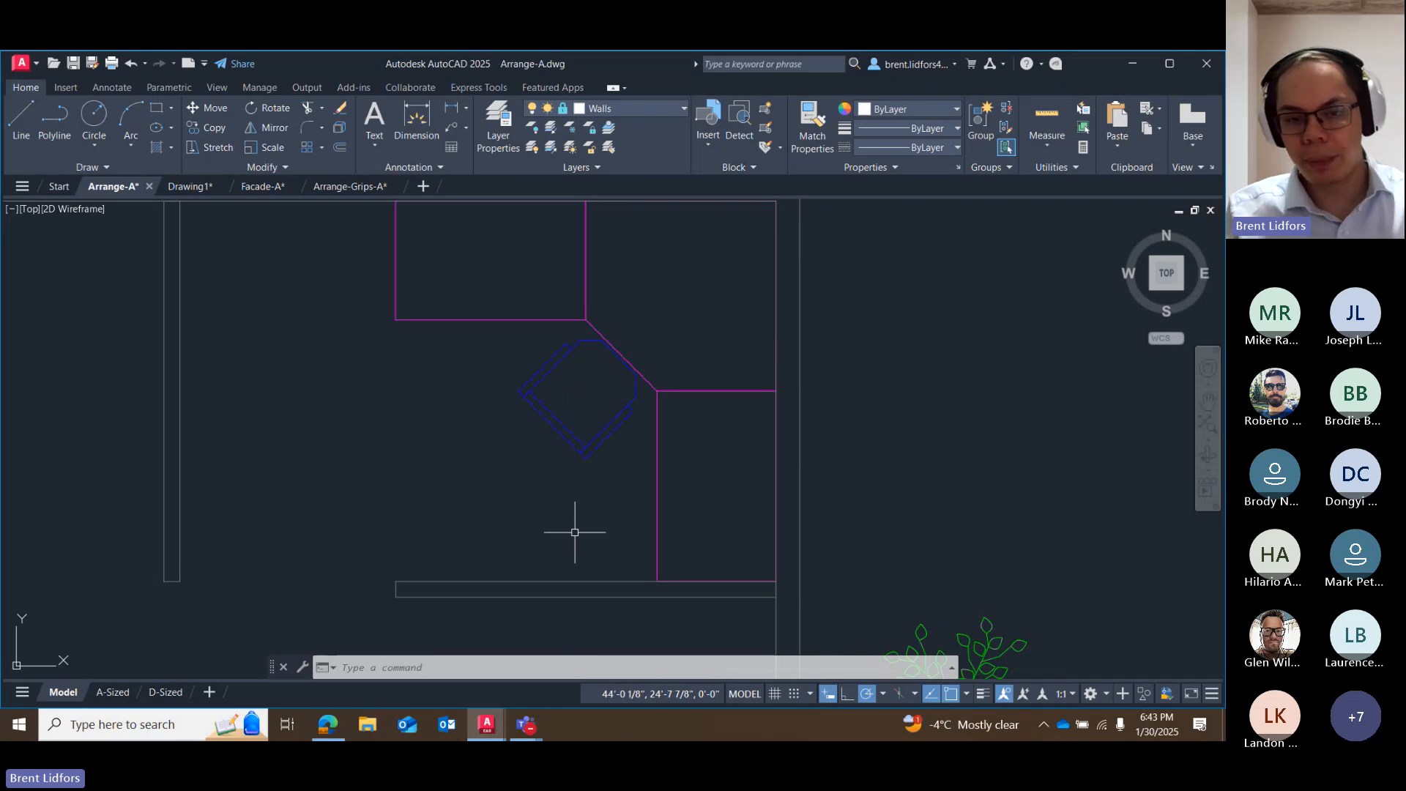
key(ctrl+z)
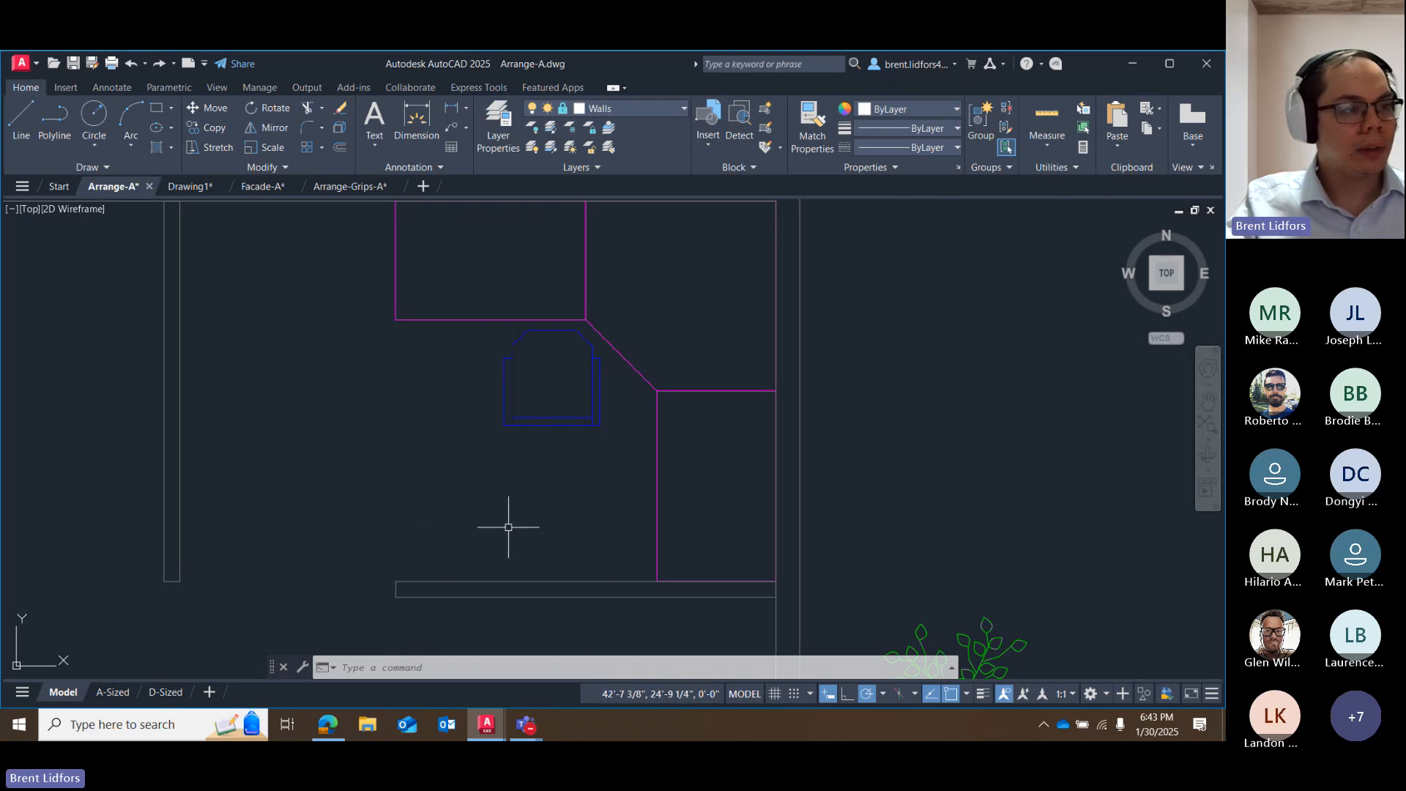
Move the plant by its grip into the northeast office, about 2'-3 1/8" west of the midpoint of the desk's west edge.
middle_drag(505, 528, 409, 465)
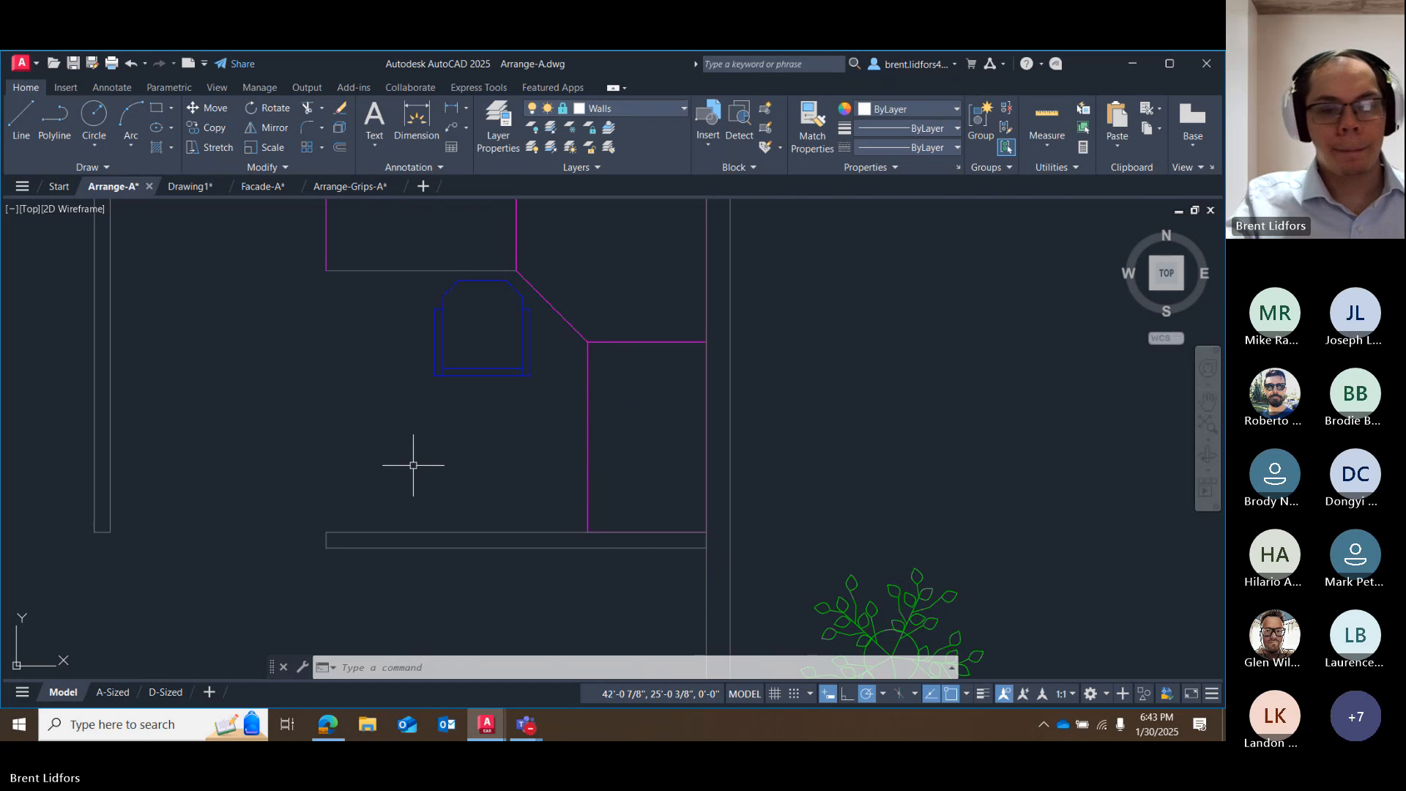
scroll(872, 424, down, 2)
middle_drag(855, 397, 758, 264)
click(776, 426)
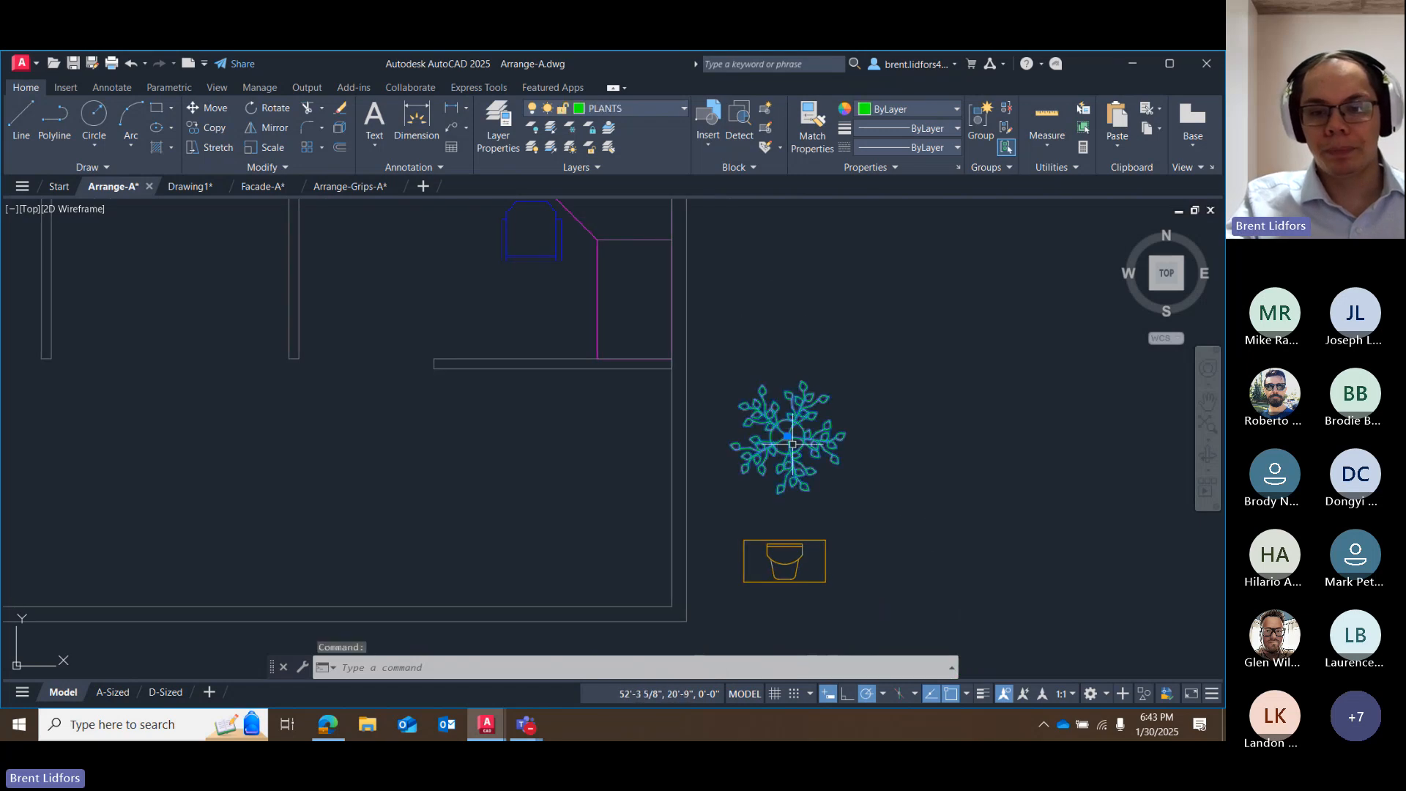
click(787, 438)
middle_drag(407, 348, 516, 546)
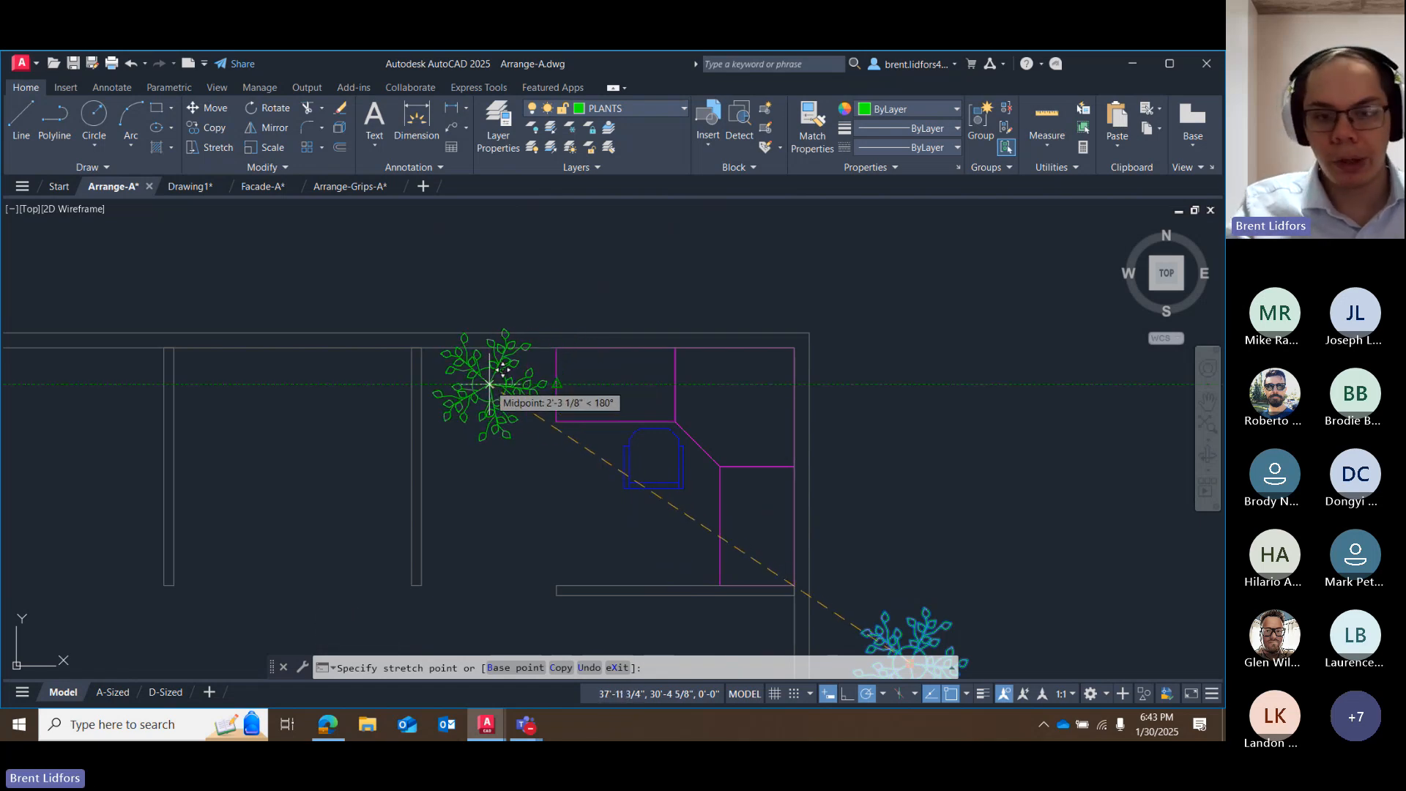
click(490, 384)
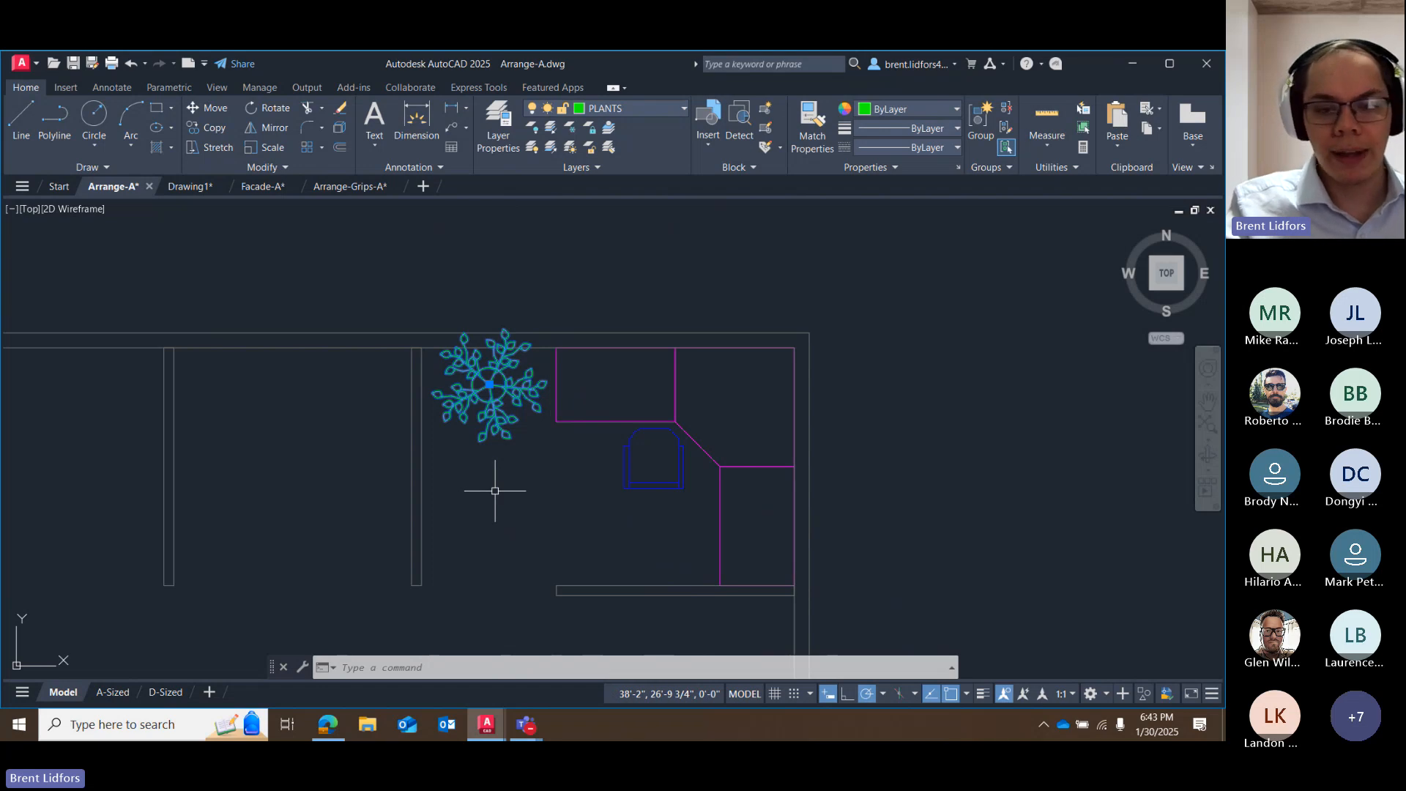
key(Escape)
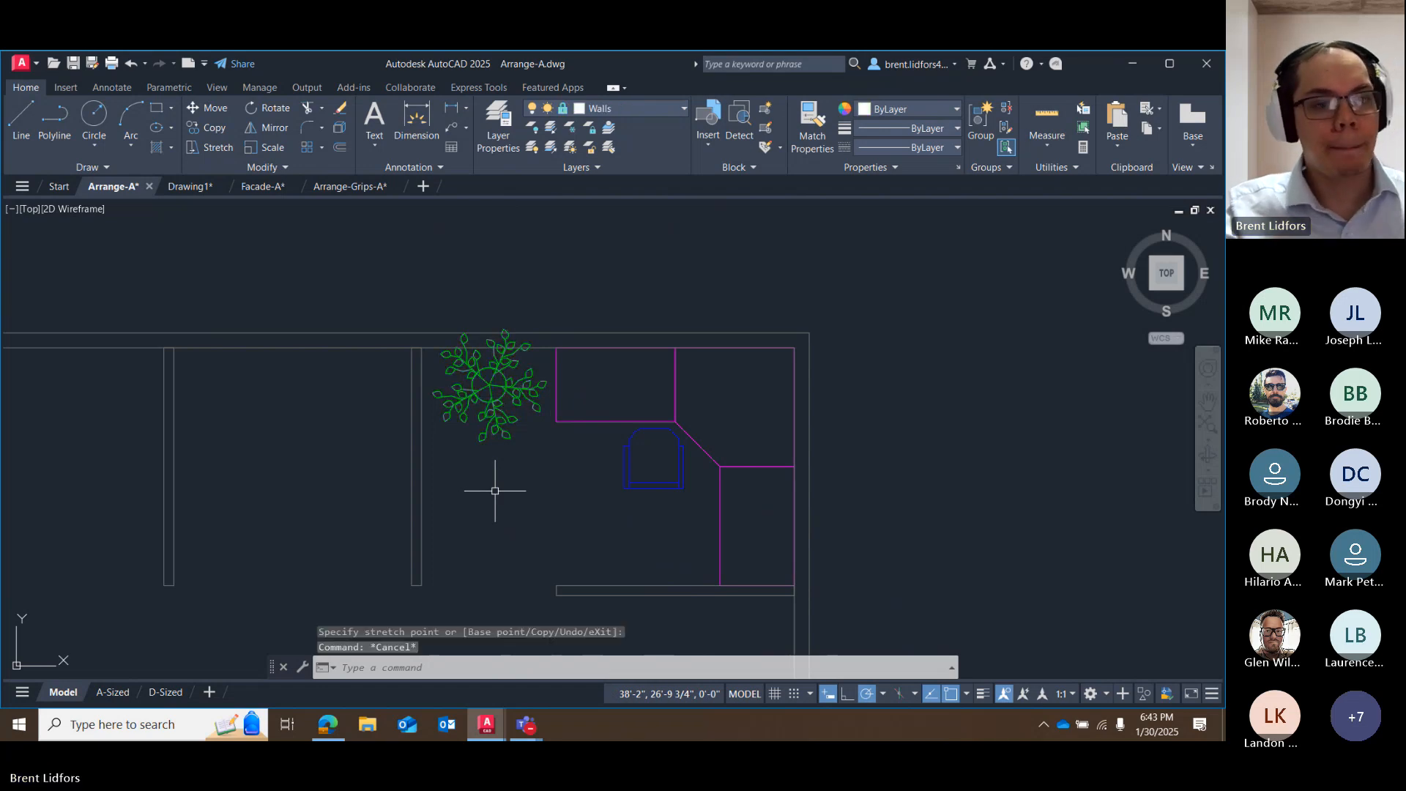
Move the computer block by its grip onto the desk's corner section, on the 45° tracking line from the angled edge's midpoint.
scroll(715, 568, down, 2)
middle_drag(677, 480, 536, 268)
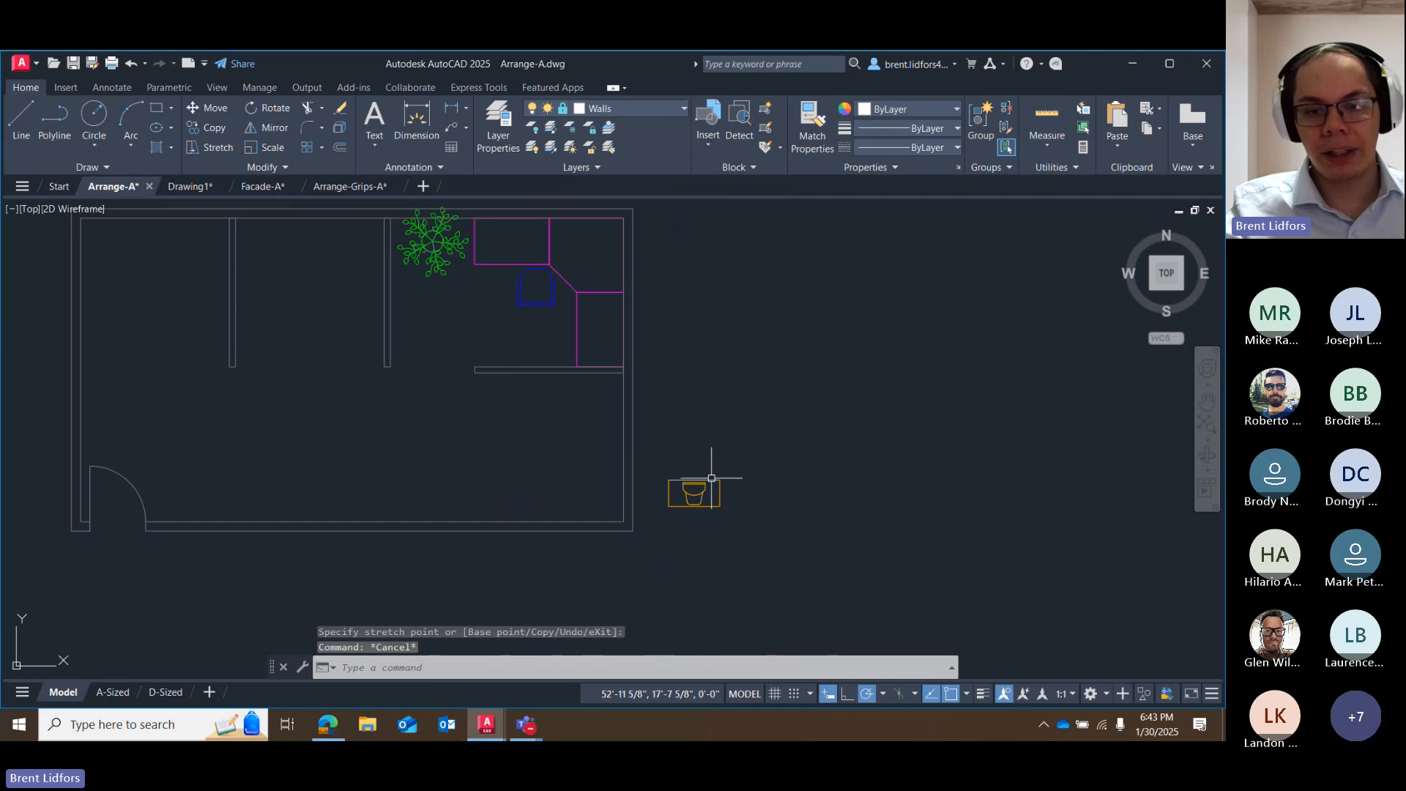
click(703, 495)
click(695, 481)
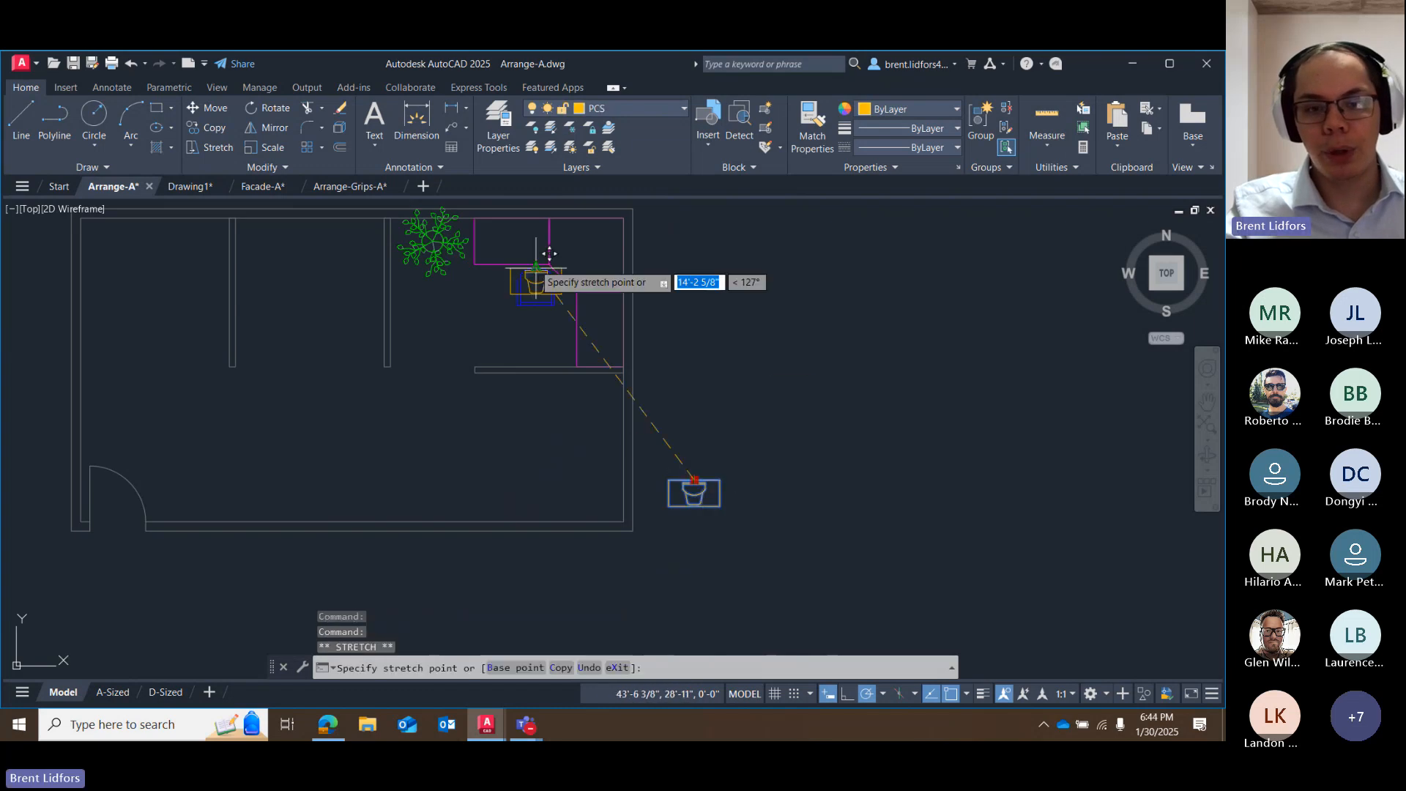
scroll(476, 410, up, 5)
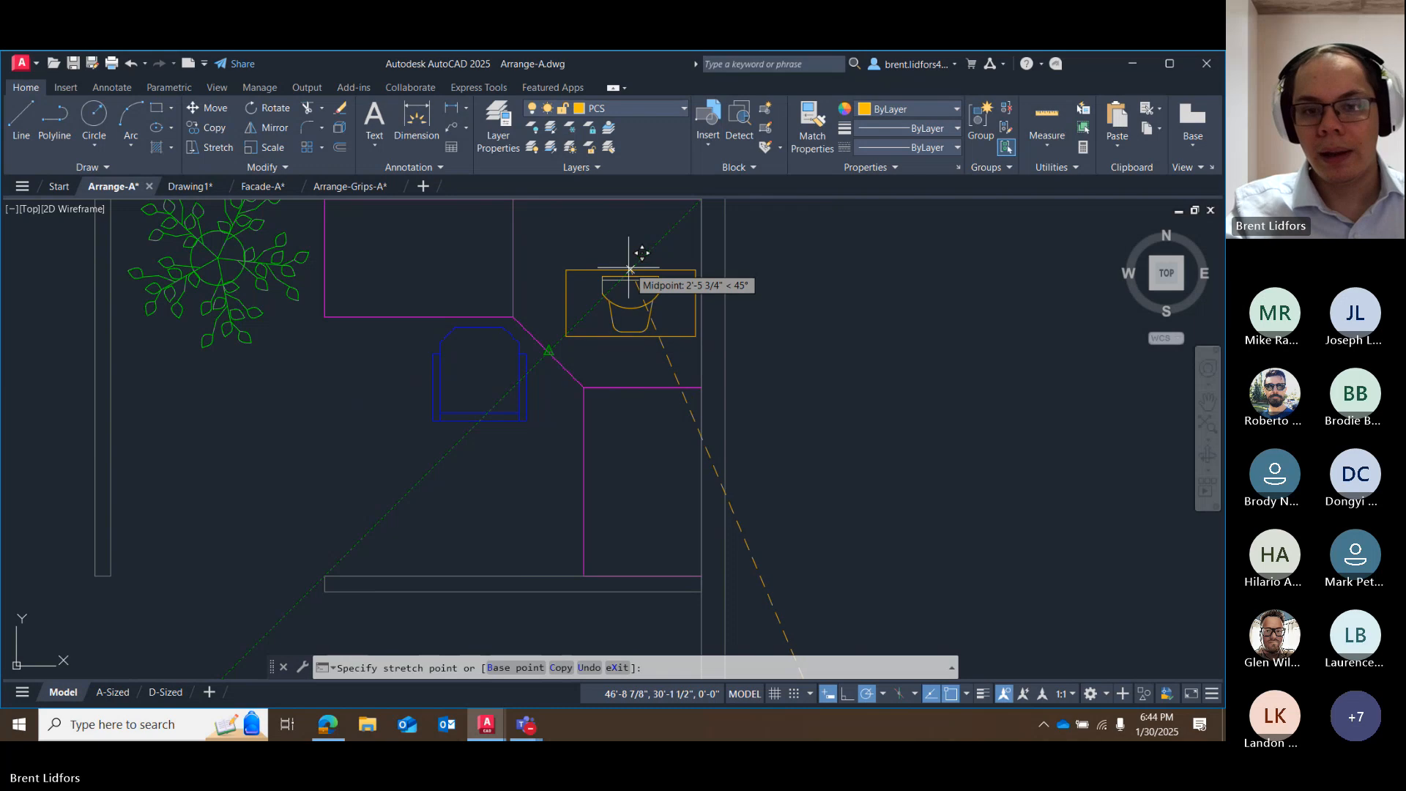
click(624, 276)
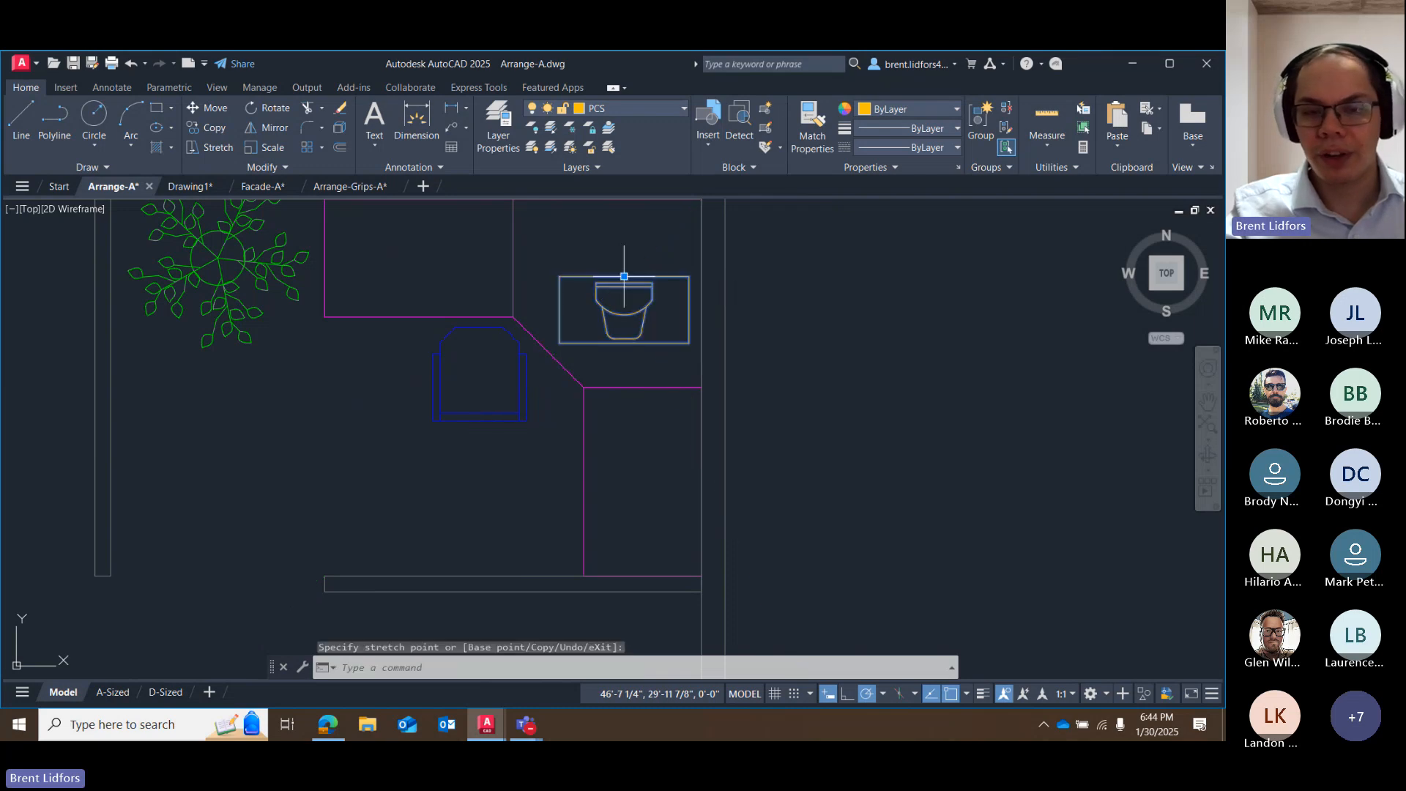
click(791, 353)
click(844, 433)
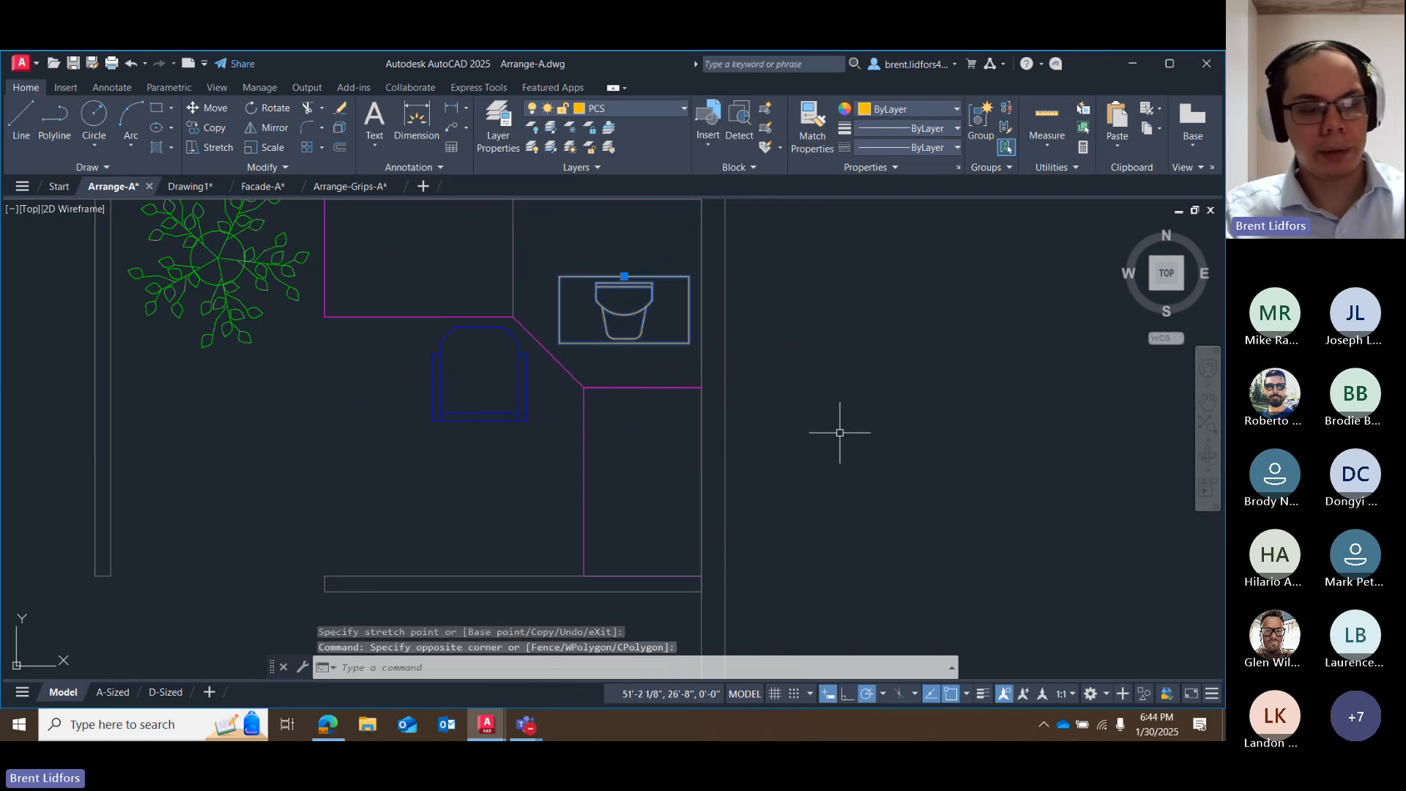
key(Escape)
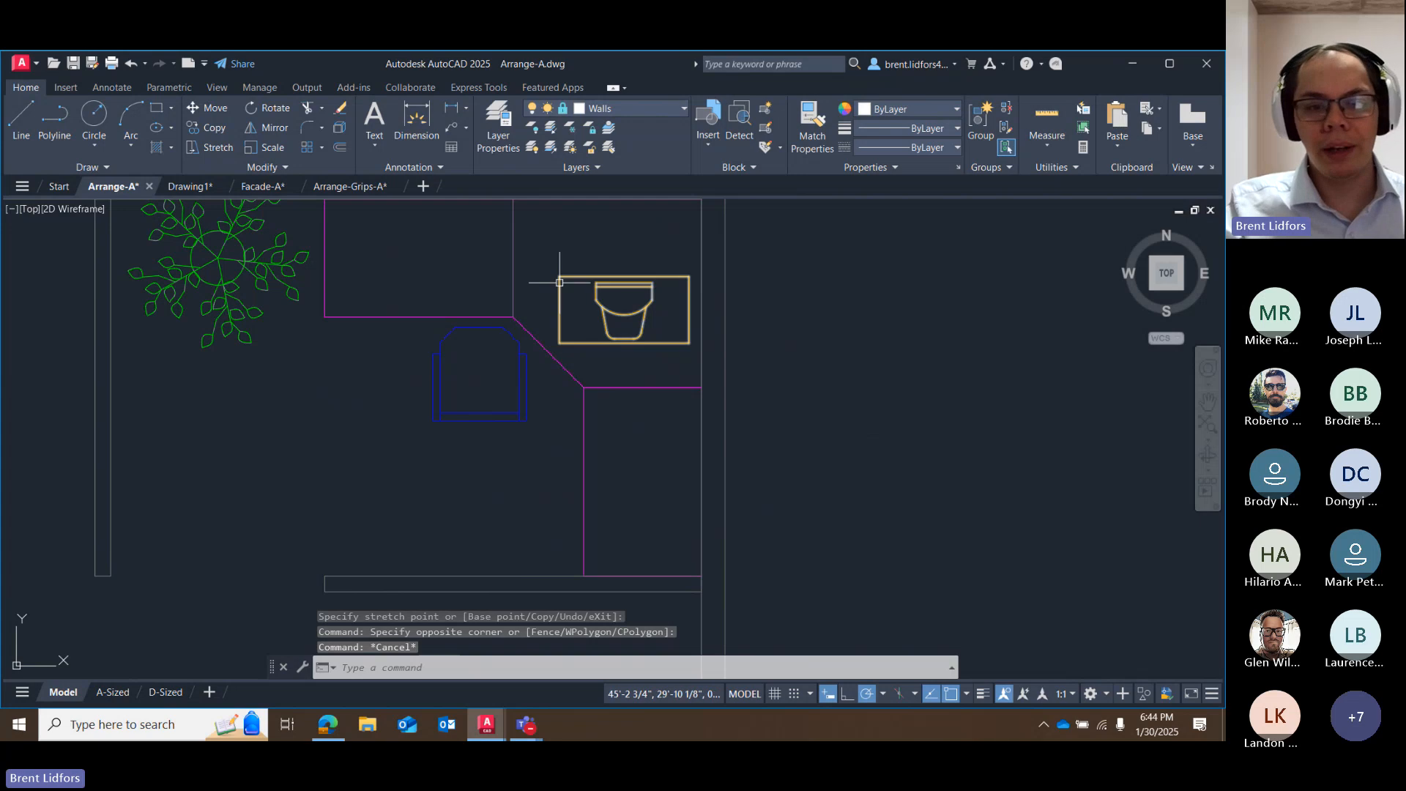
middle_drag(547, 302, 536, 334)
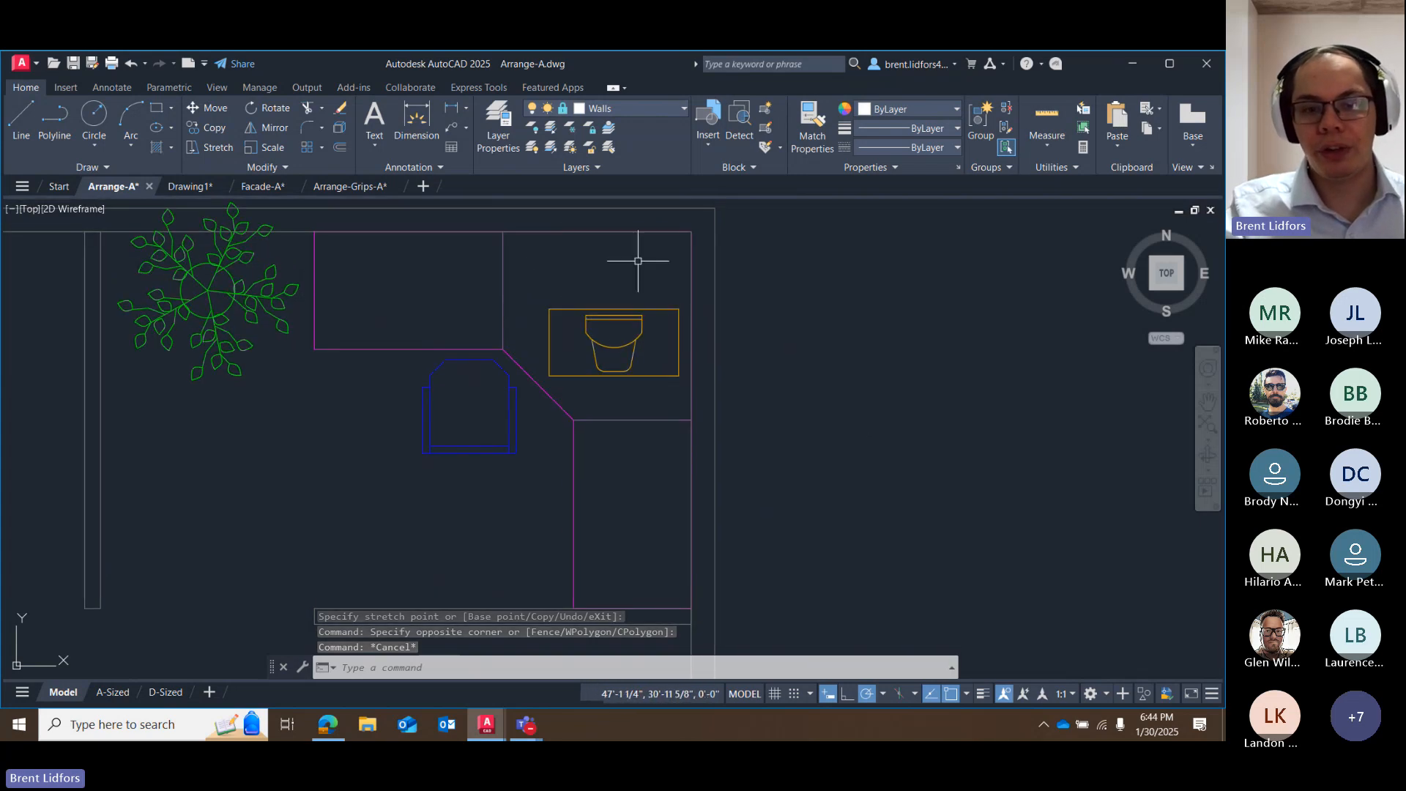
mouse_move(611, 306)
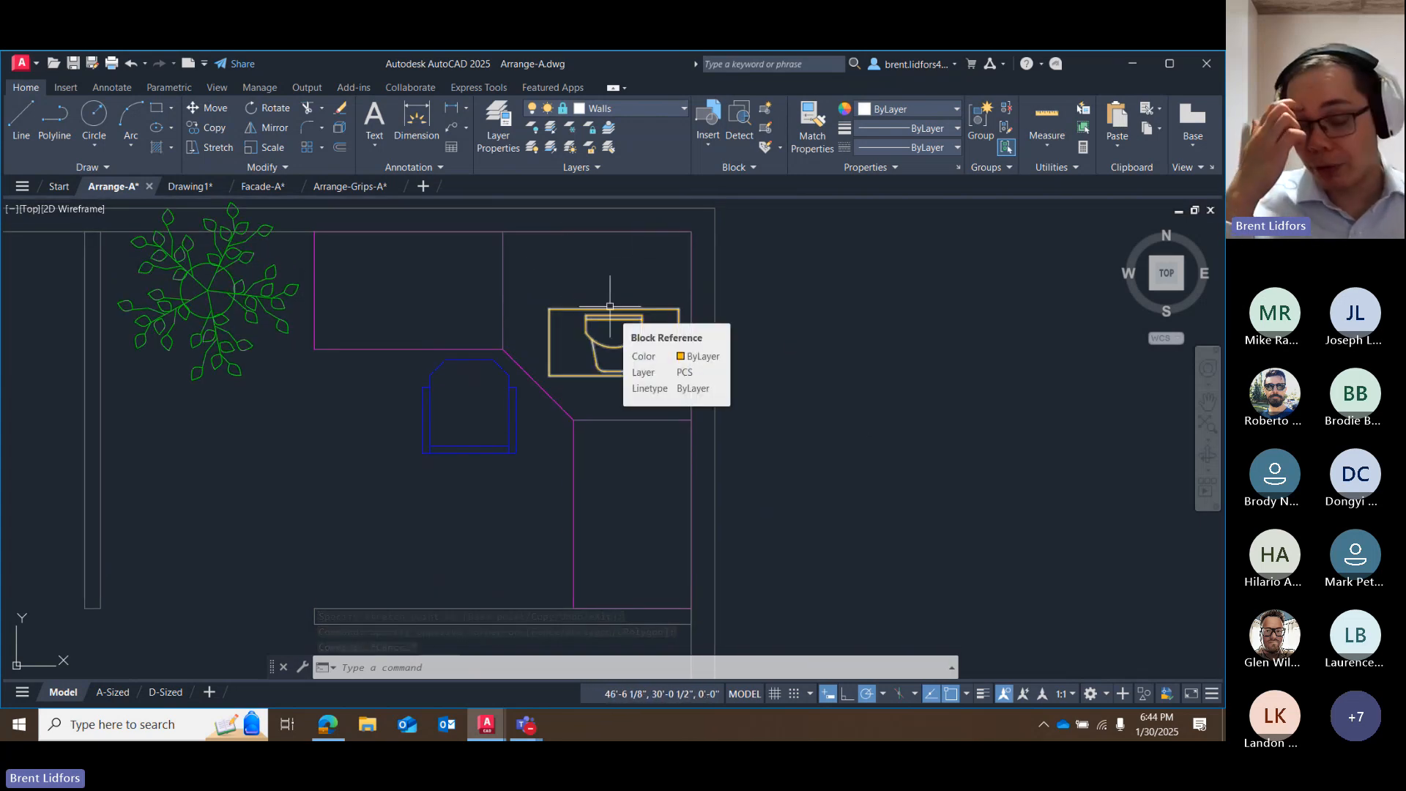
click(610, 306)
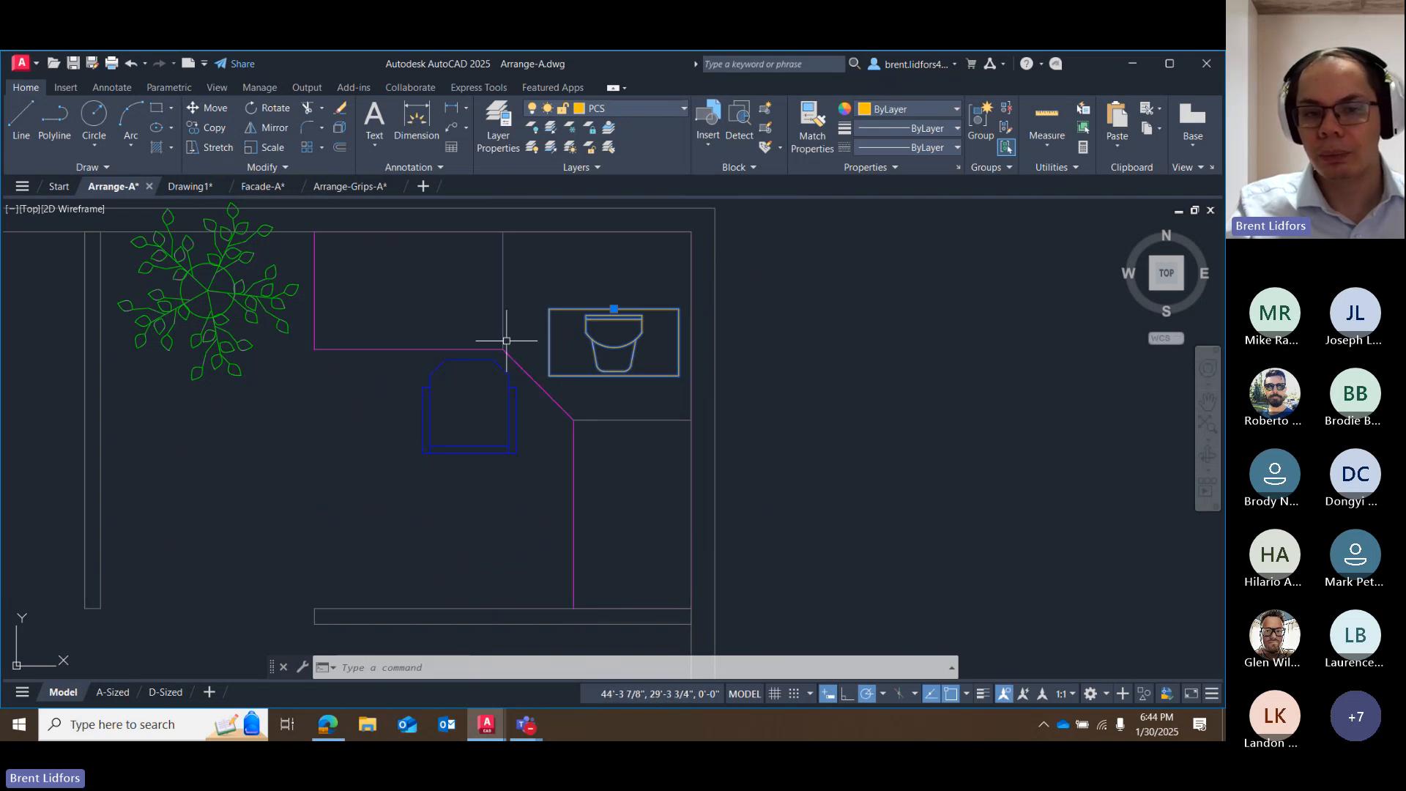
key(Escape)
click(916, 404)
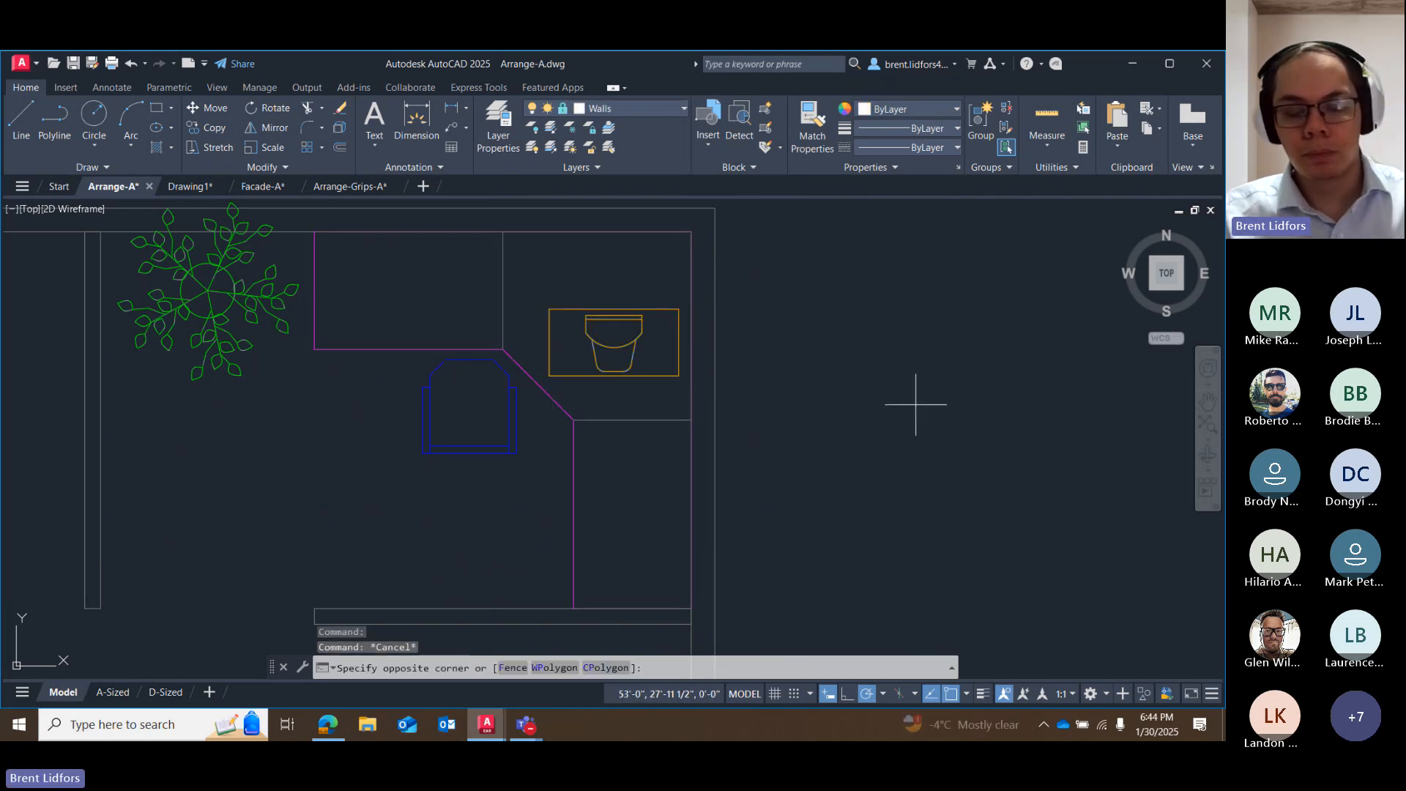
click(908, 417)
scroll(908, 425, down, 6)
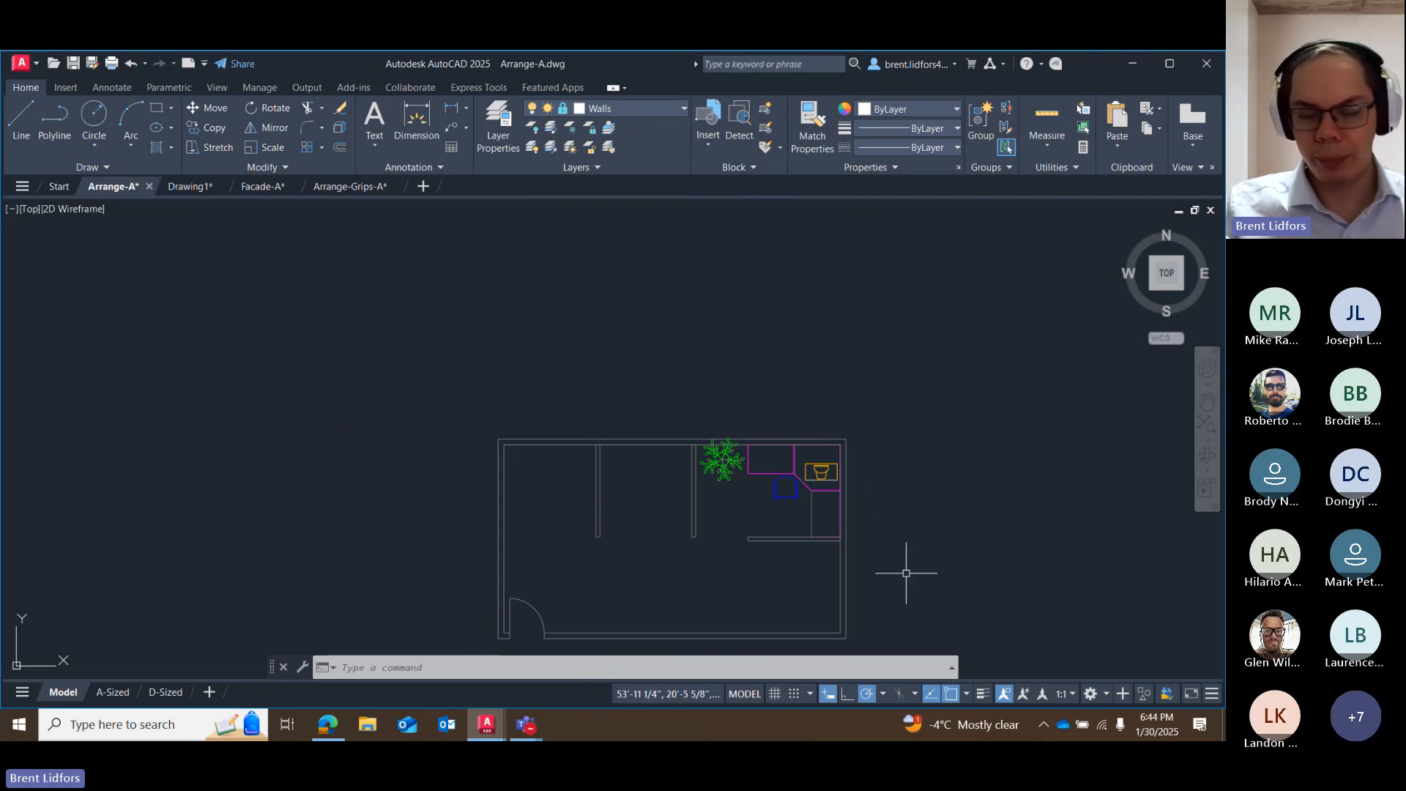
scroll(740, 432, up, 3)
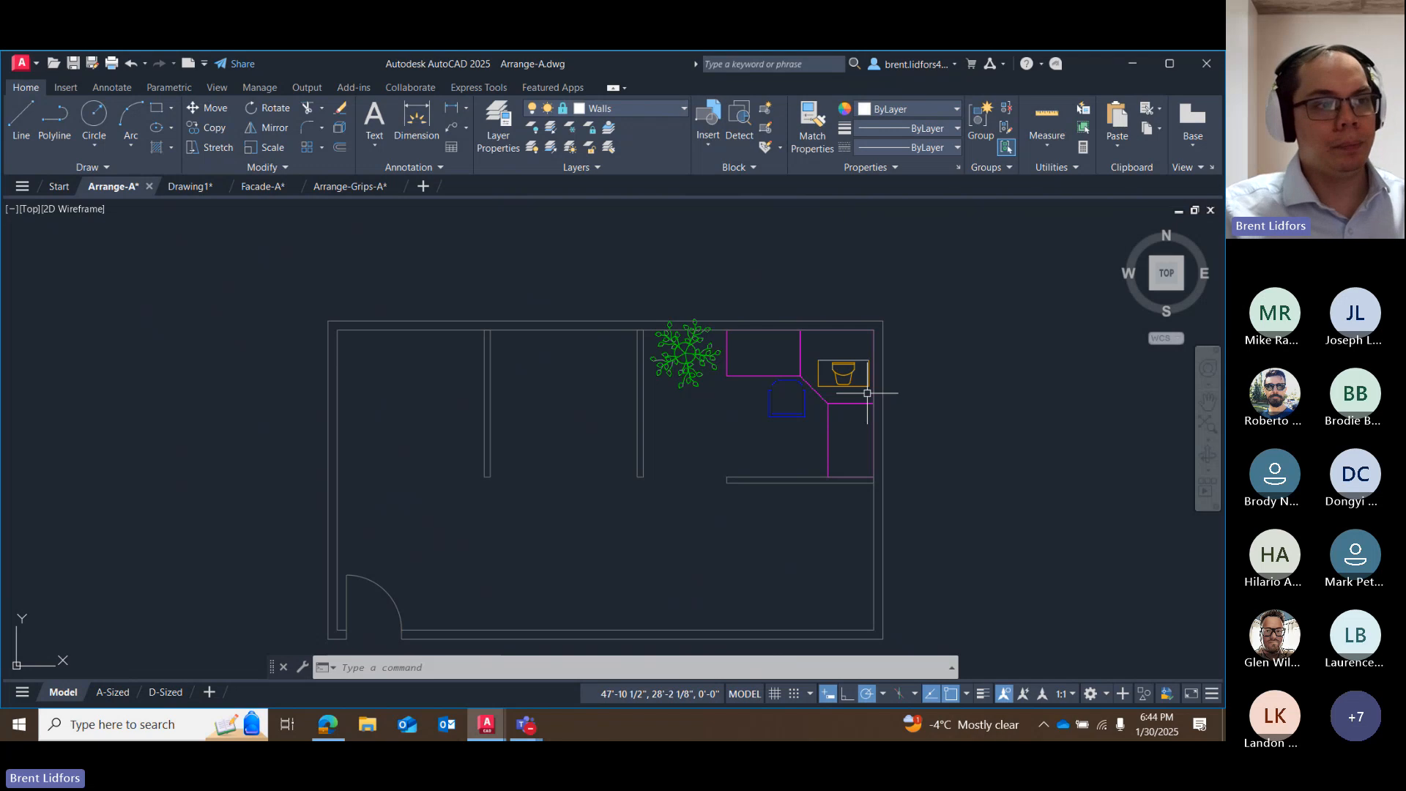
middle_drag(685, 373, 650, 292)
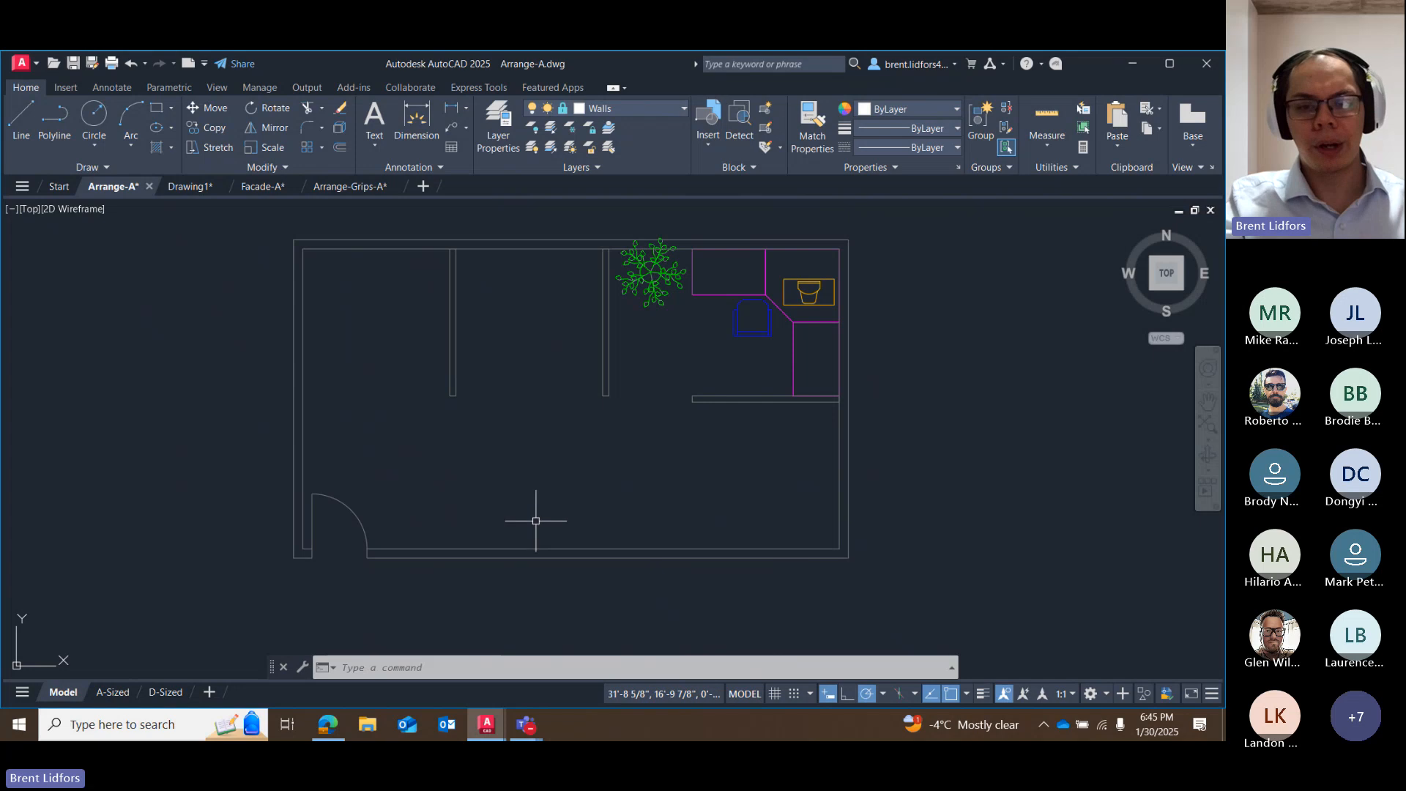
Copy the plant from its insertion point to about 2'-7 7/8" south of the west partition's end, using endpoint tracking.
click(734, 327)
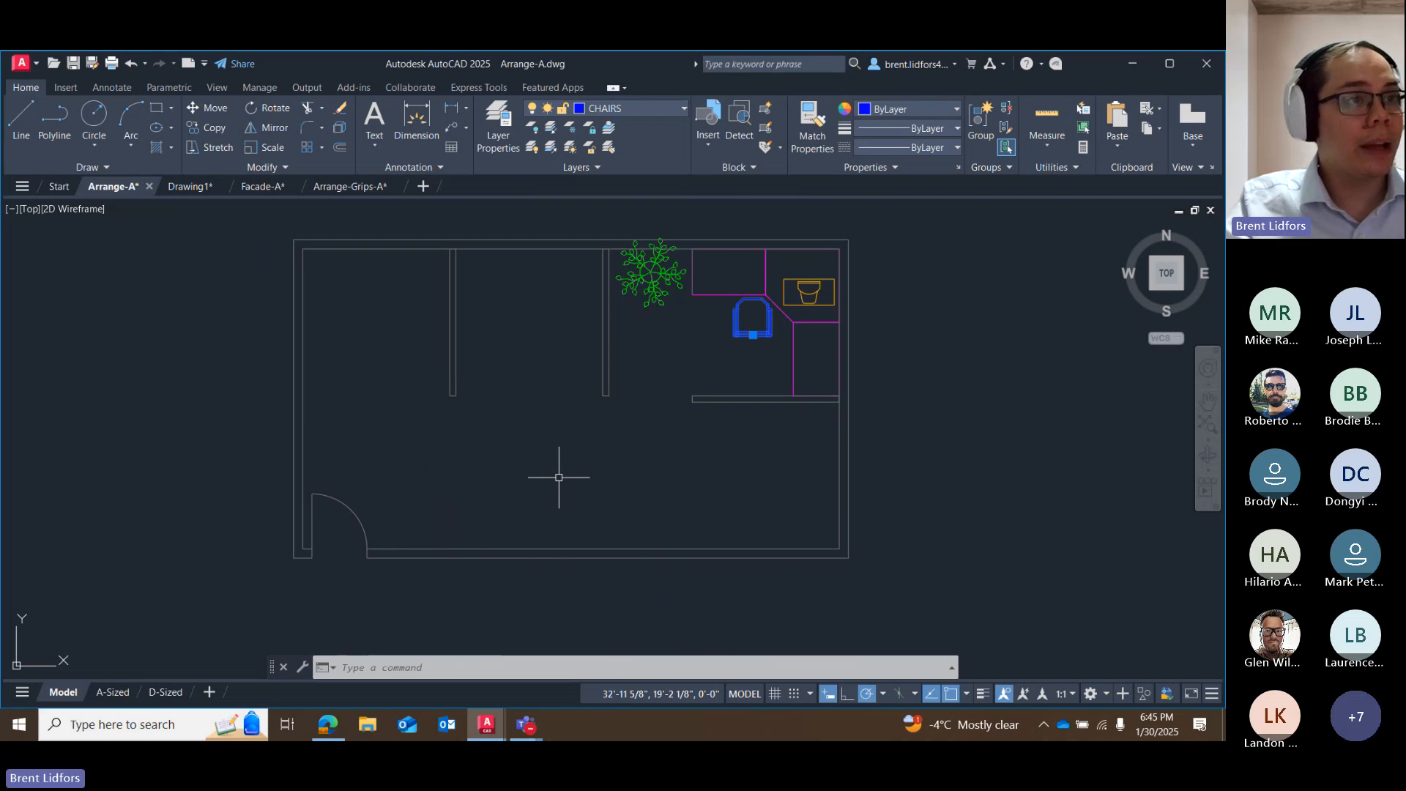
click(652, 274)
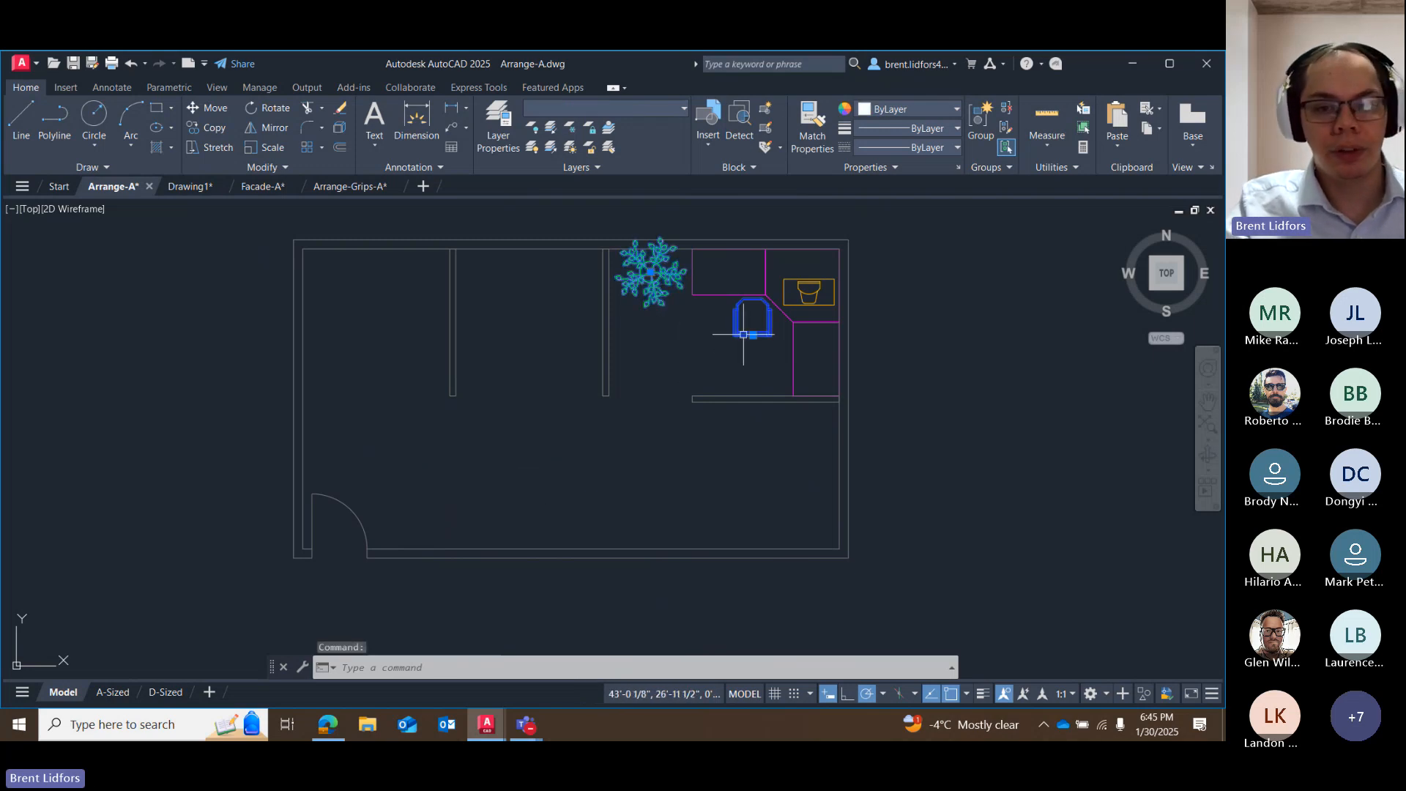
shift+click(741, 326)
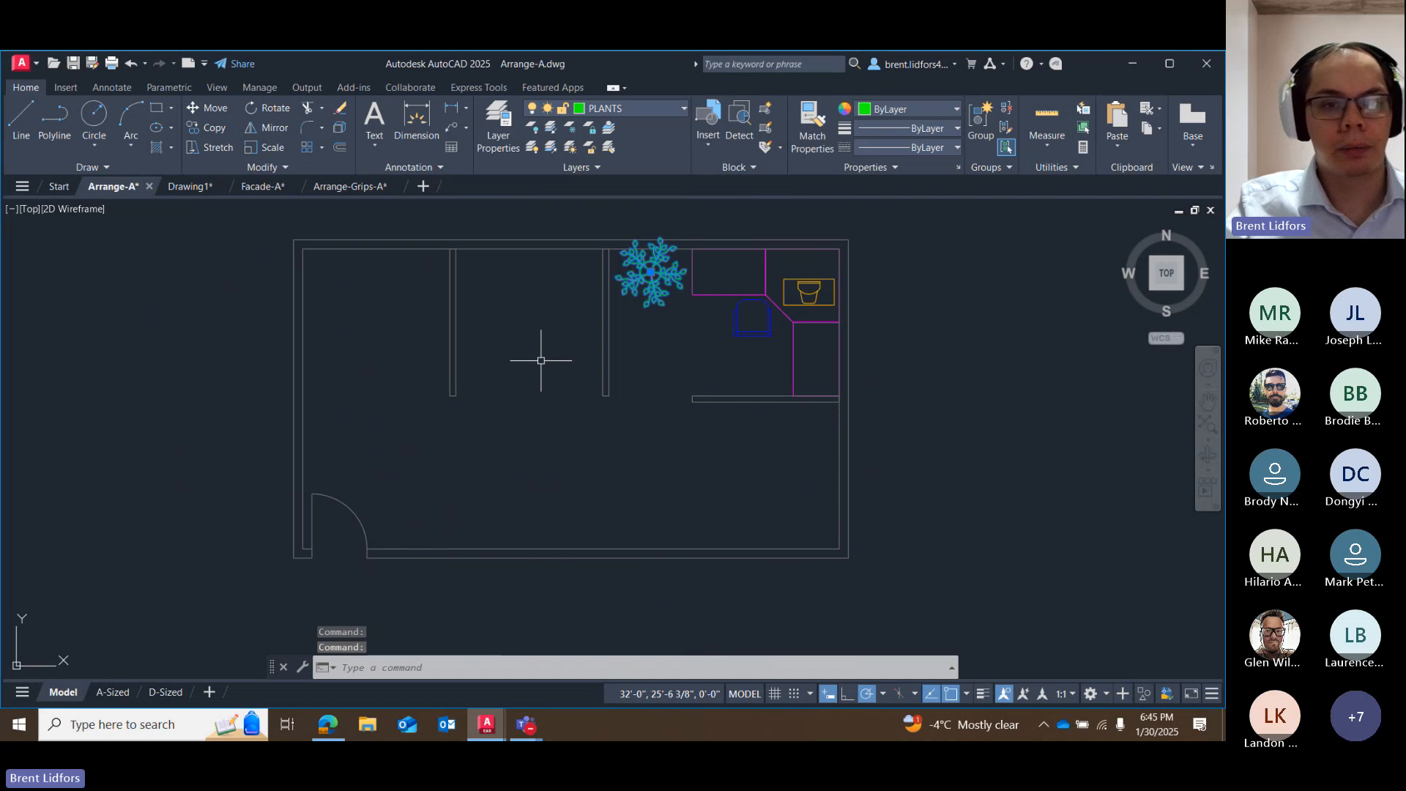
click(212, 129)
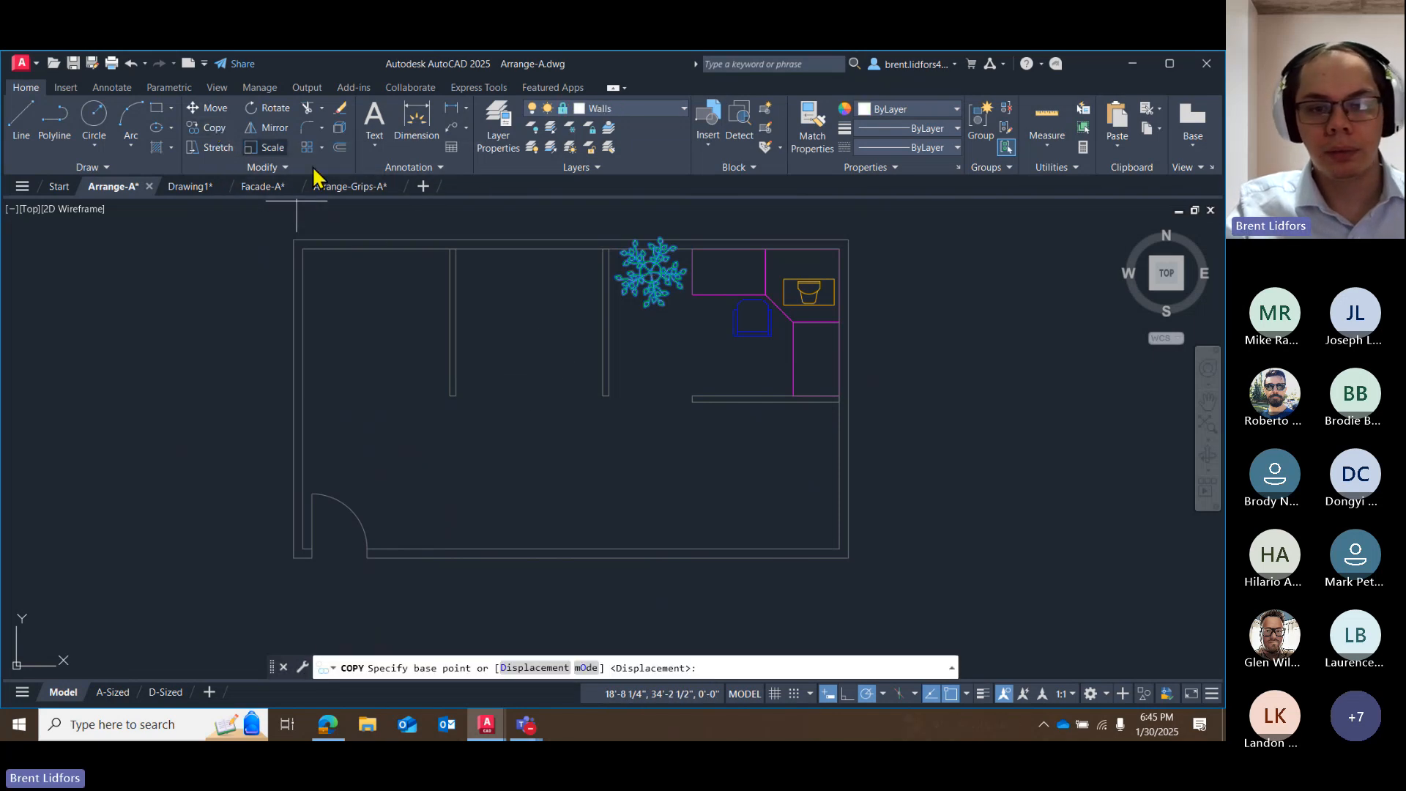
click(650, 272)
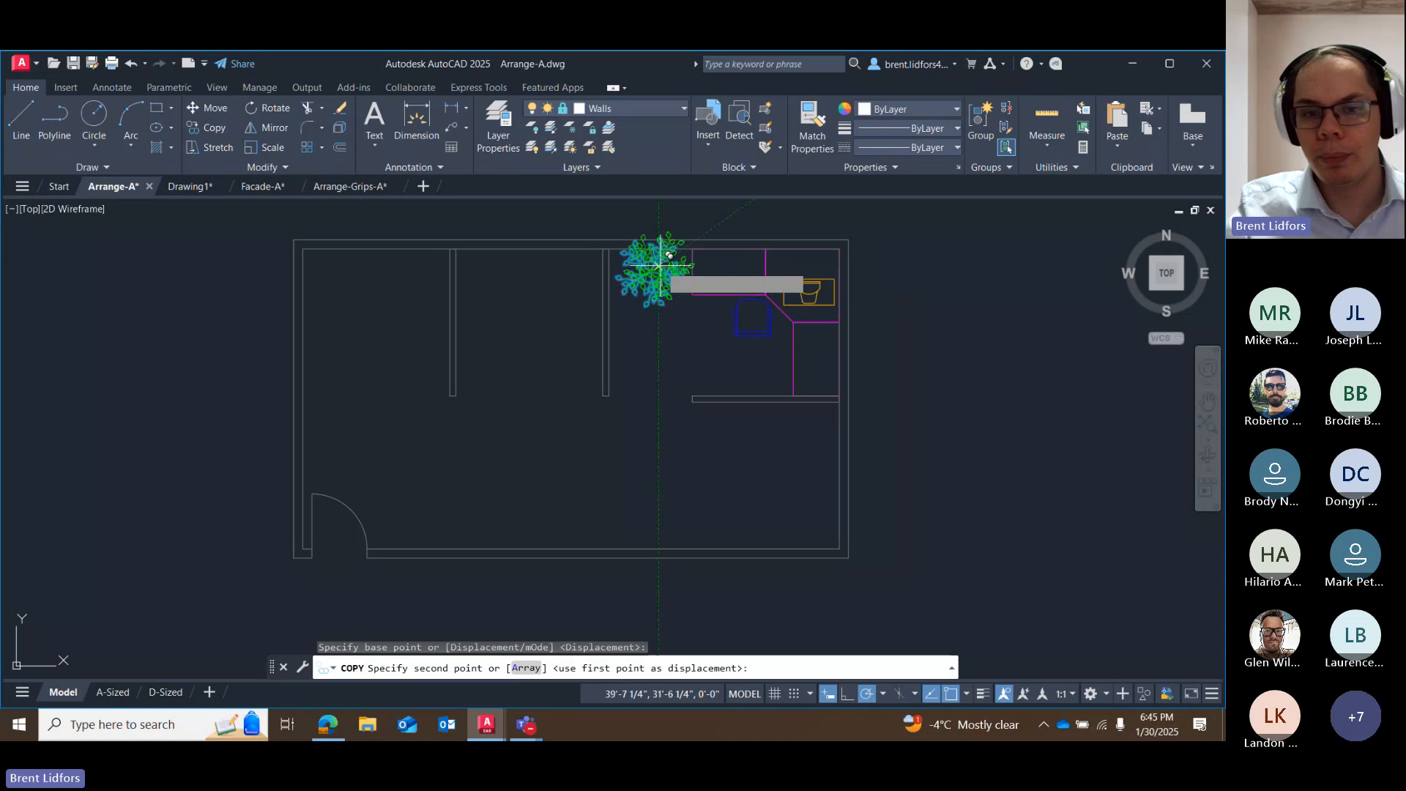
click(967, 694)
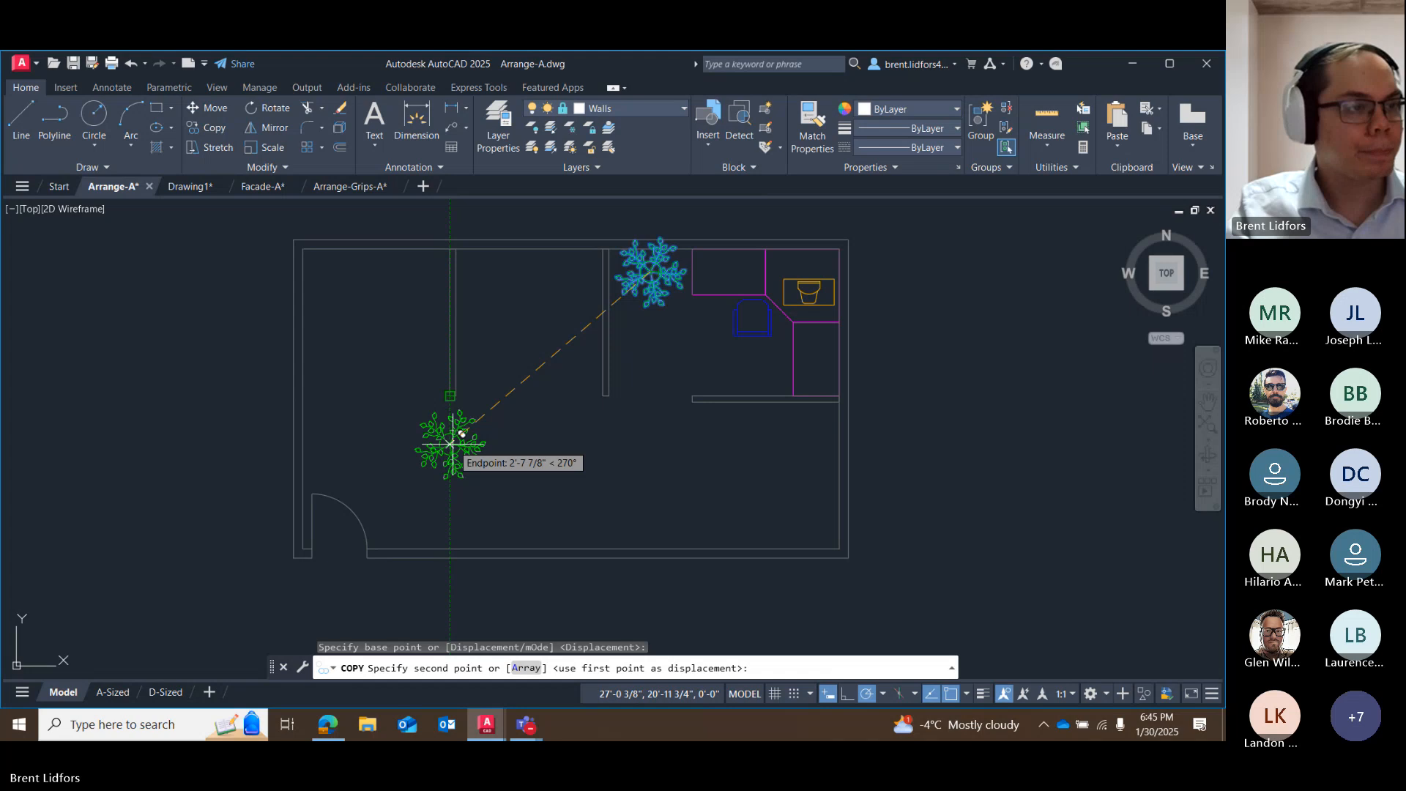
click(451, 442)
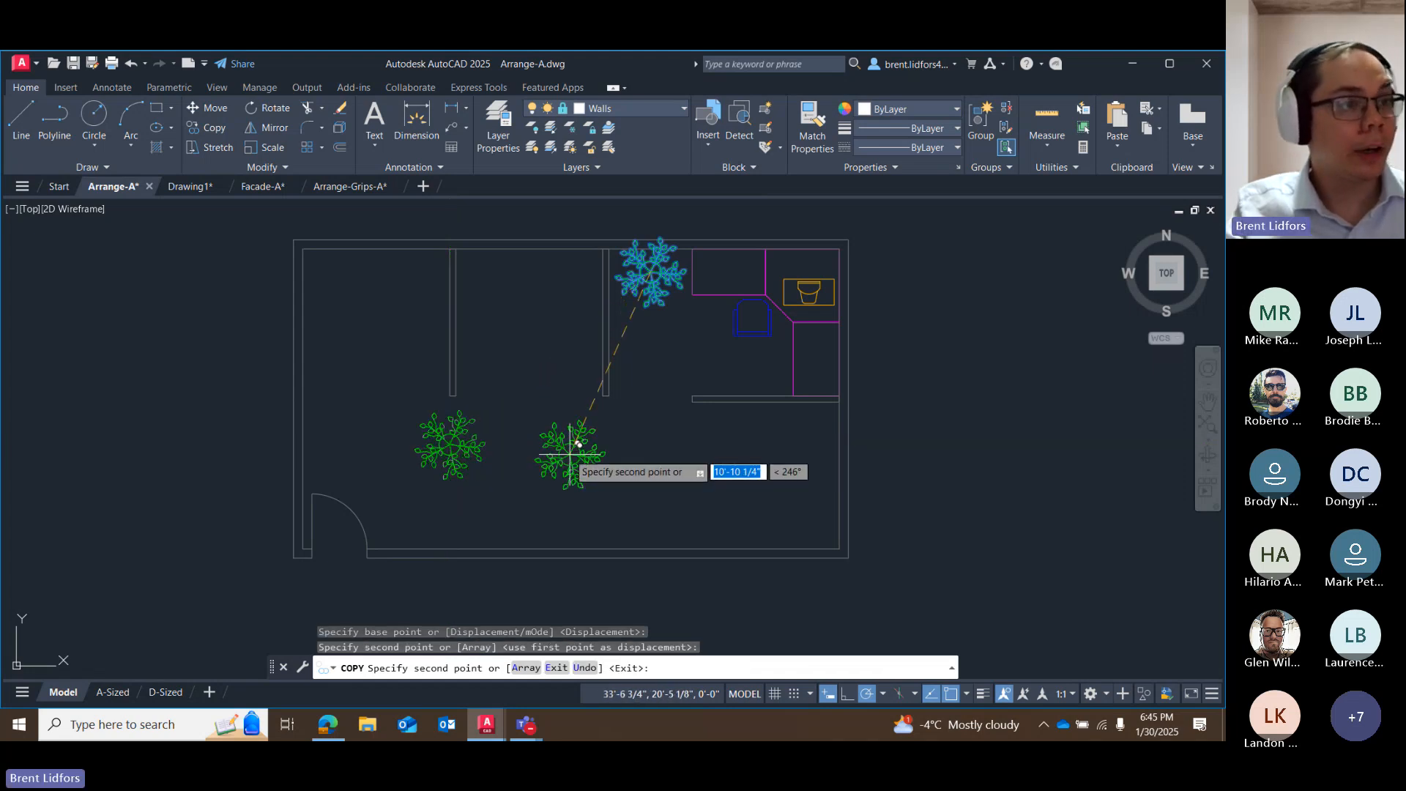
key(Escape)
Move the new plant by its grip about 1'-3 7/8" north, closer to the west partition's south end.
click(502, 438)
click(463, 434)
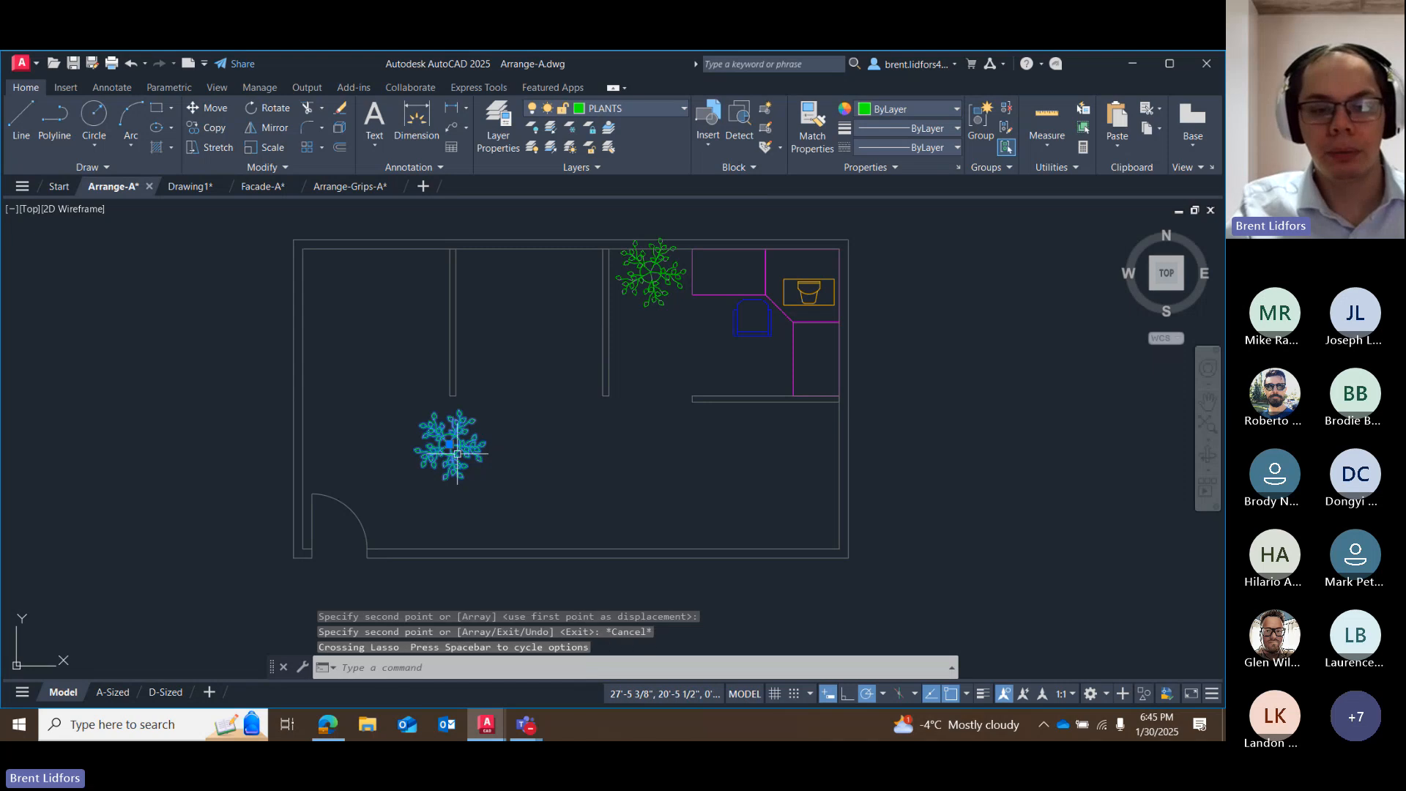
click(450, 444)
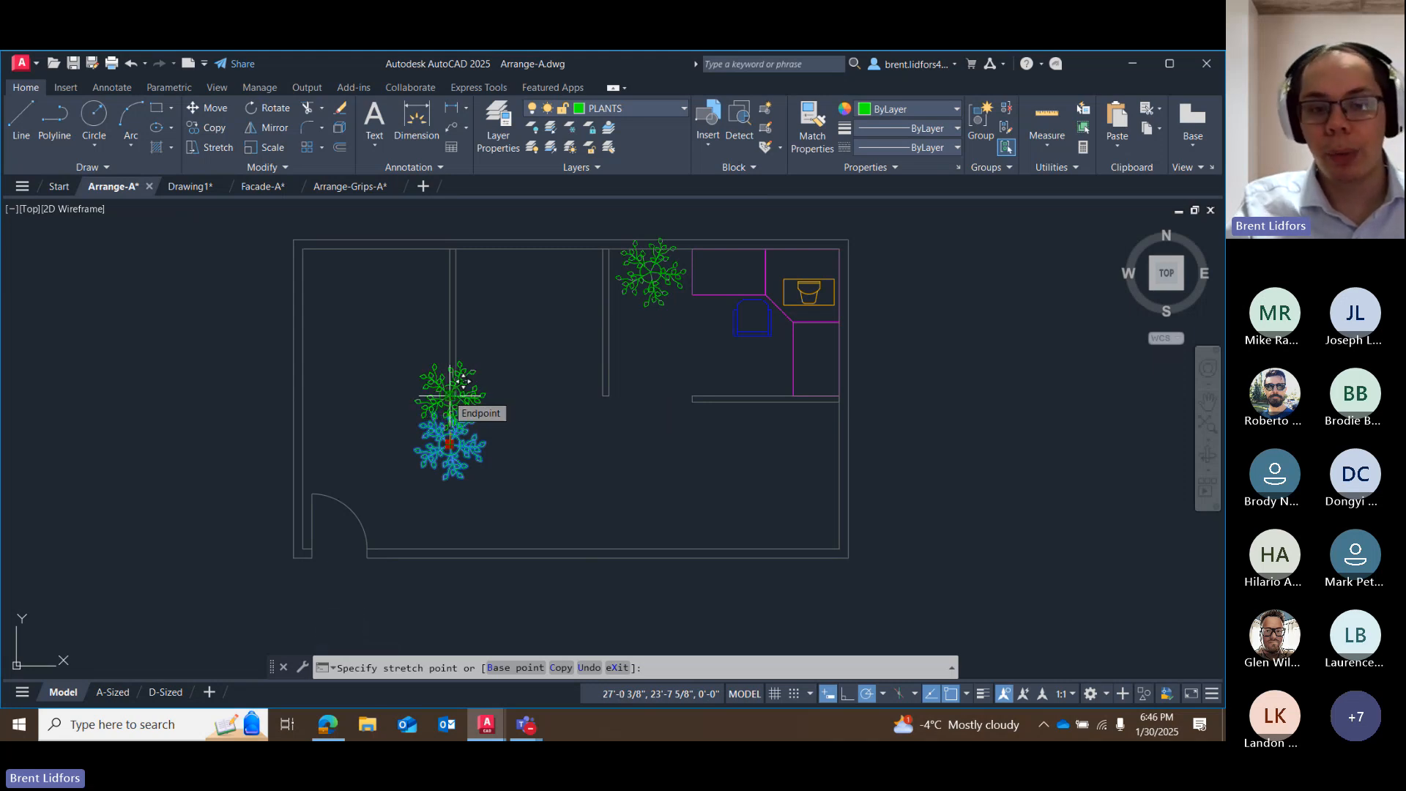
scroll(463, 381, up, 8)
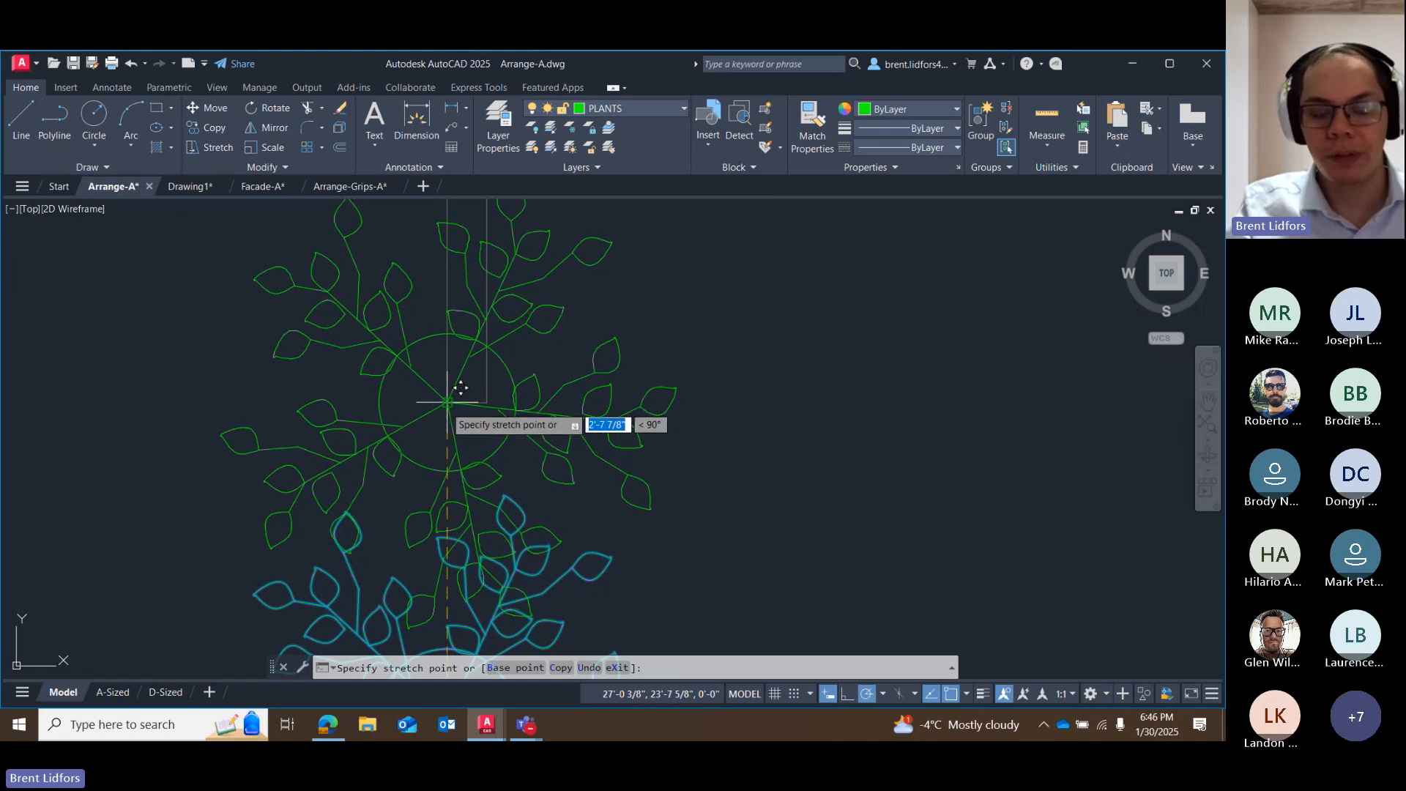
scroll(461, 389, down, 10)
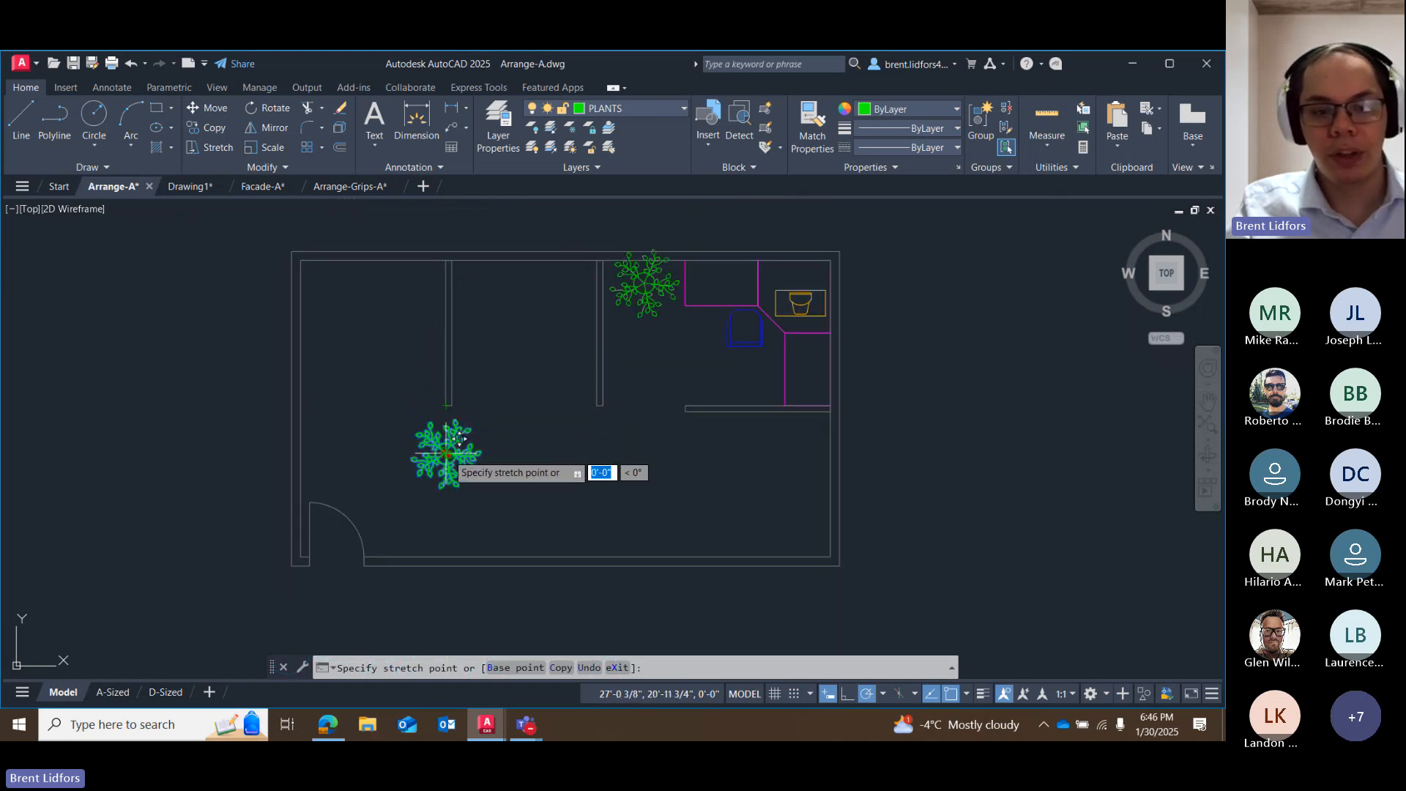
click(458, 415)
Fine-tune the new plant's position by its grip so it sits centred just below the west partition's south end.
click(449, 425)
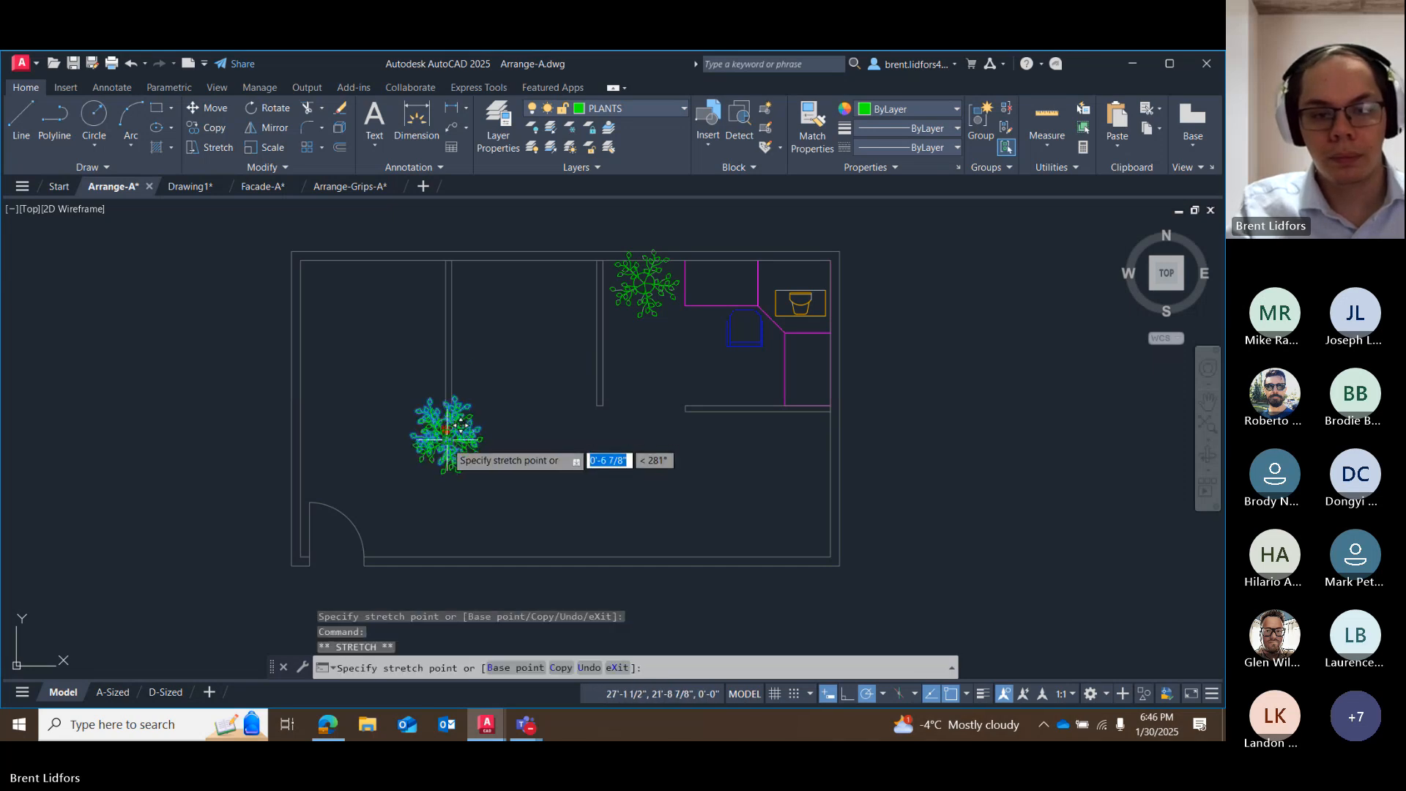
click(447, 439)
click(447, 439)
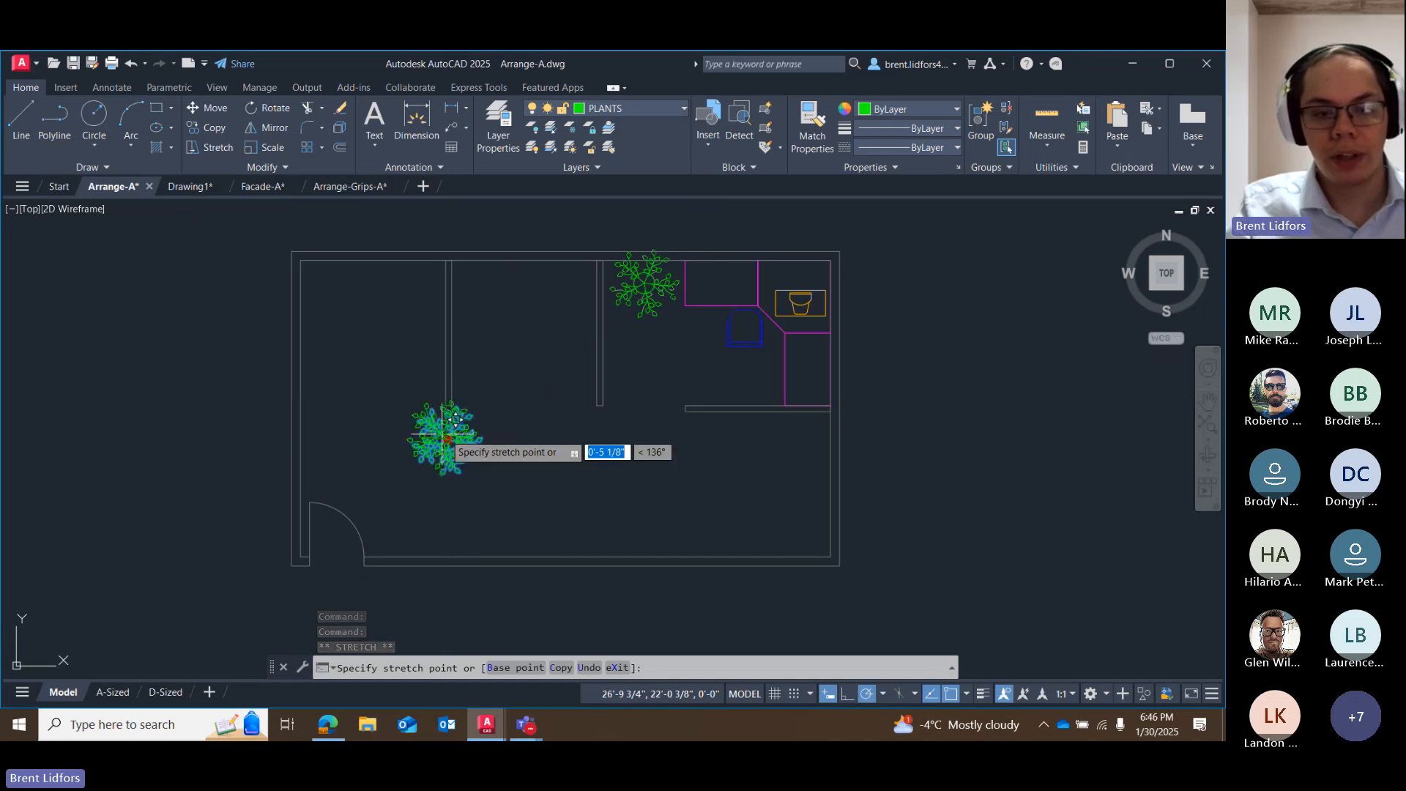
scroll(442, 434, up, 10)
scroll(449, 424, down, 2)
click(451, 408)
scroll(528, 431, down, 4)
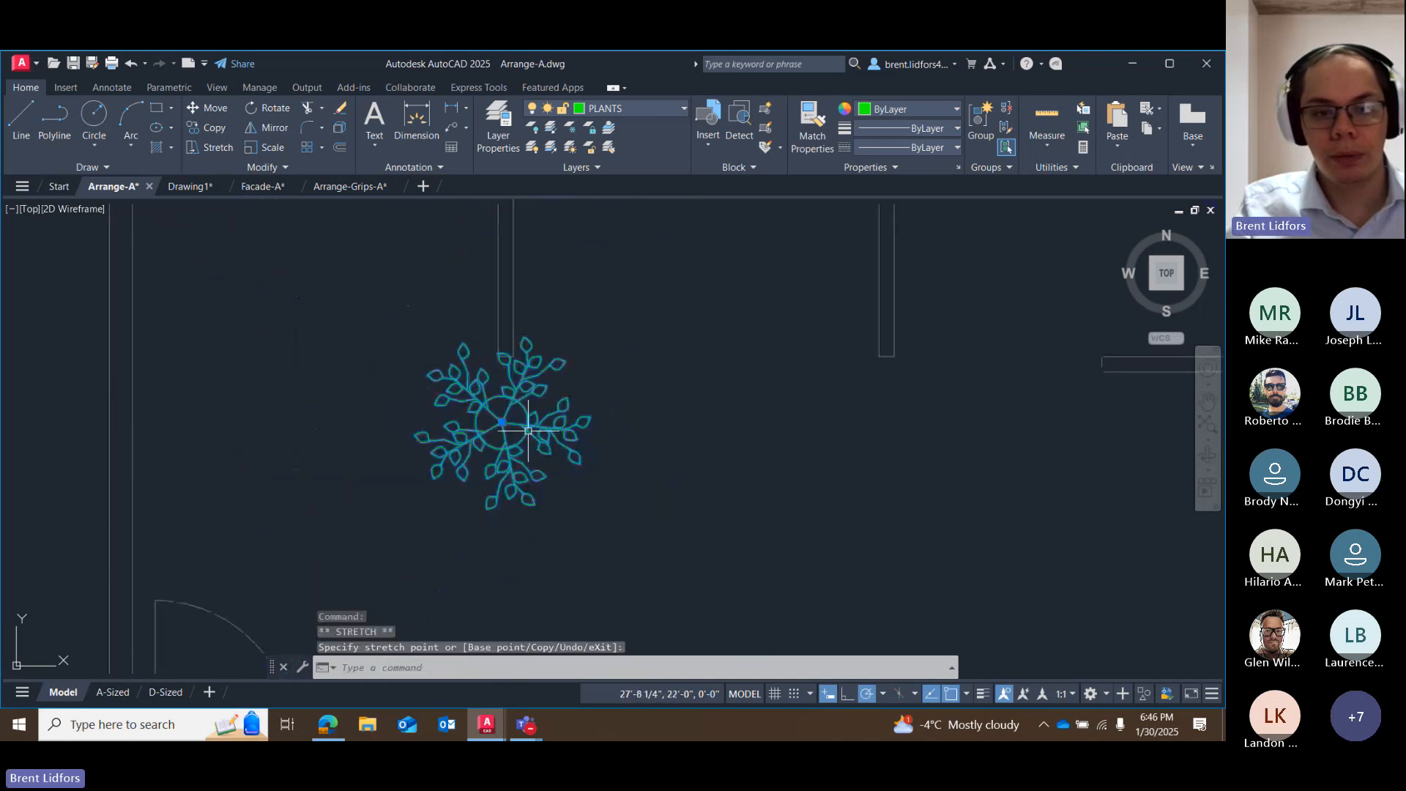
scroll(618, 372, down, 2)
key(Escape)
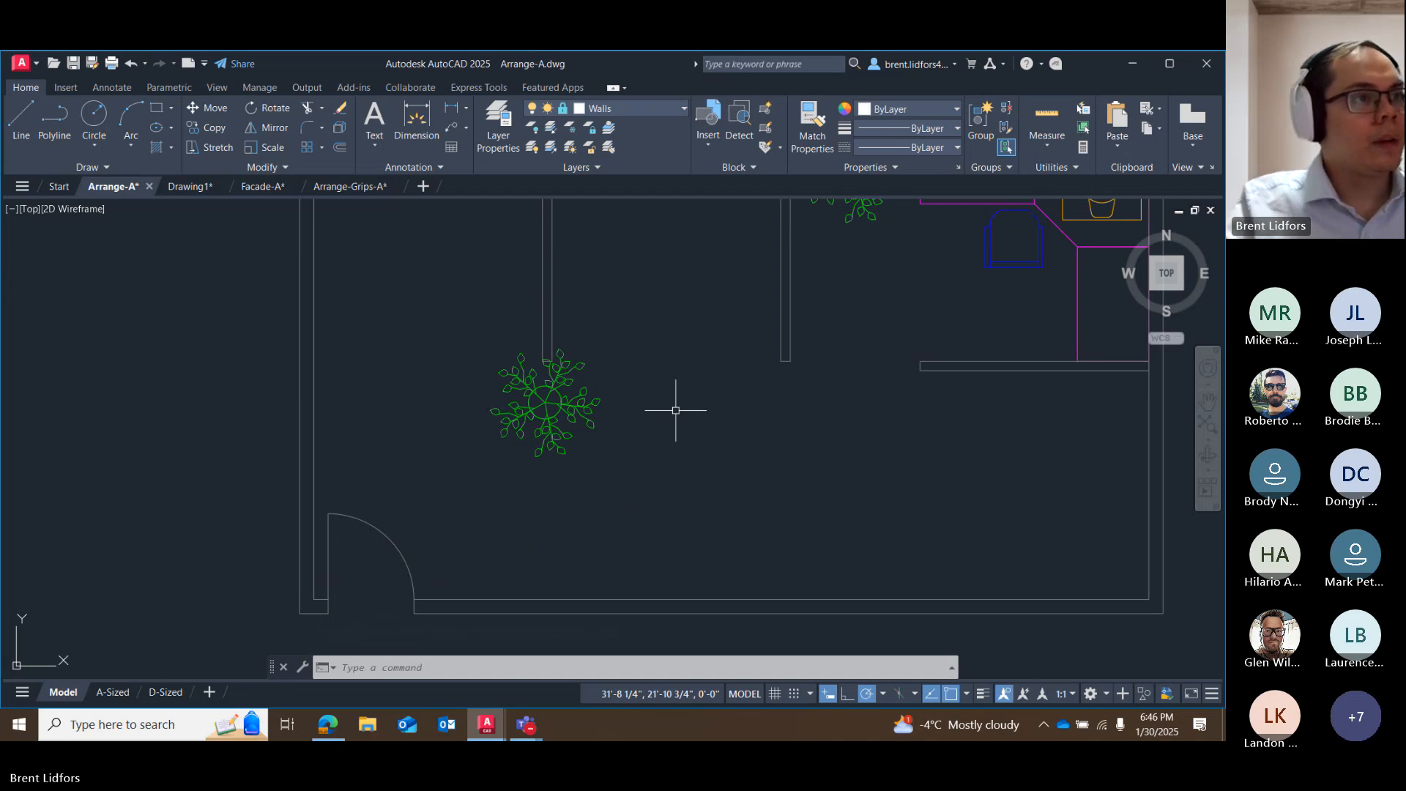
Copy the plant below the west partition to about 6'-3 1/4" south of the east partition's end, using endpoint tracking.
scroll(675, 410, down, 2)
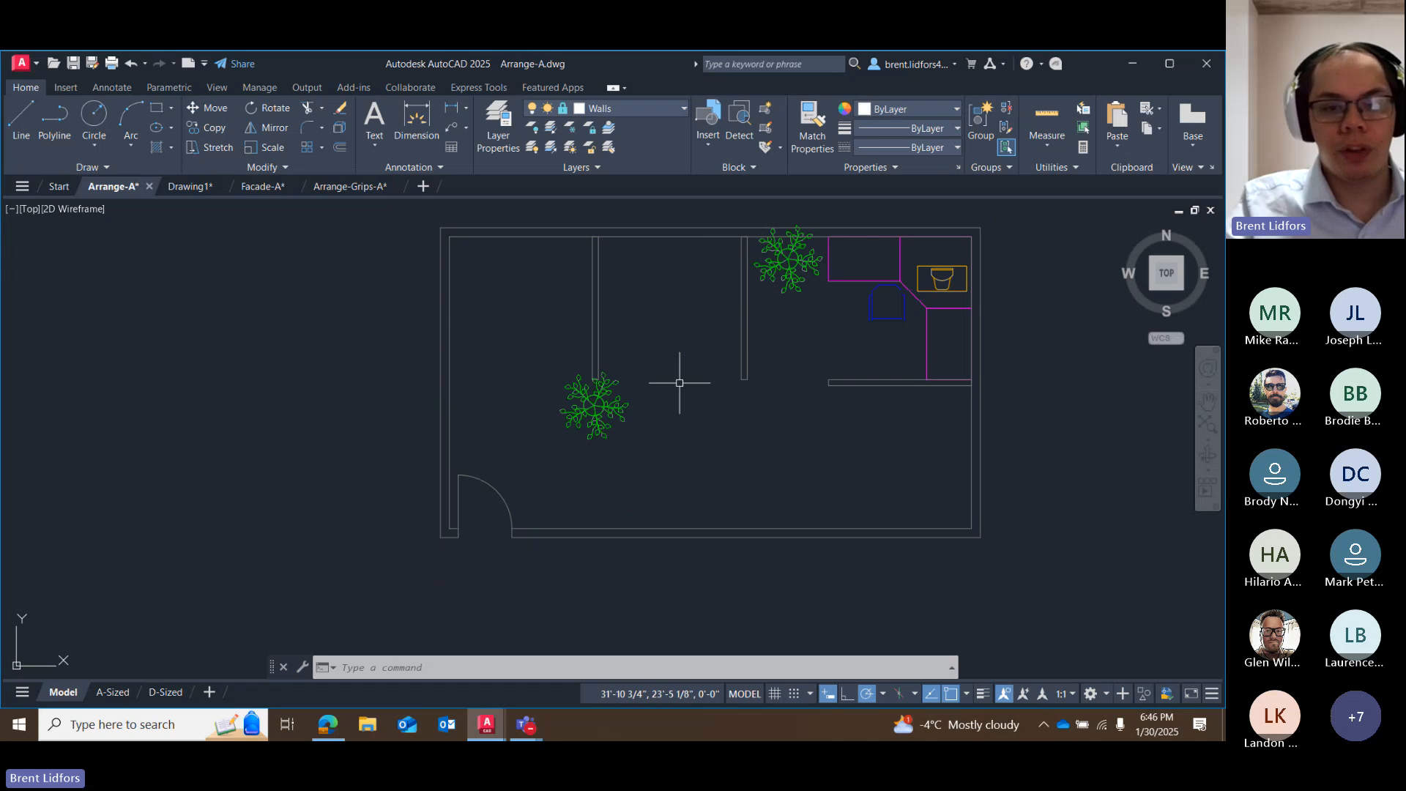
click(591, 407)
click(210, 127)
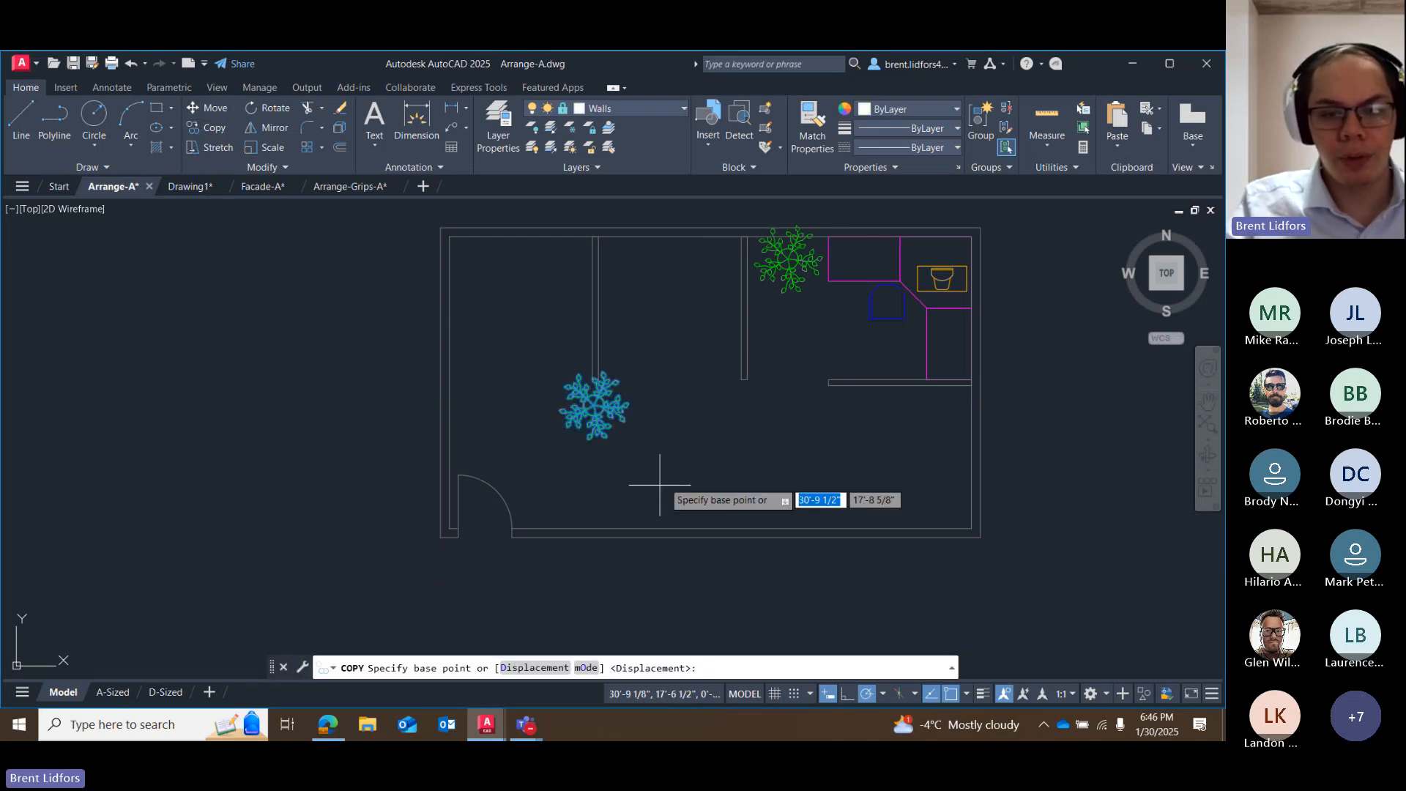
click(593, 408)
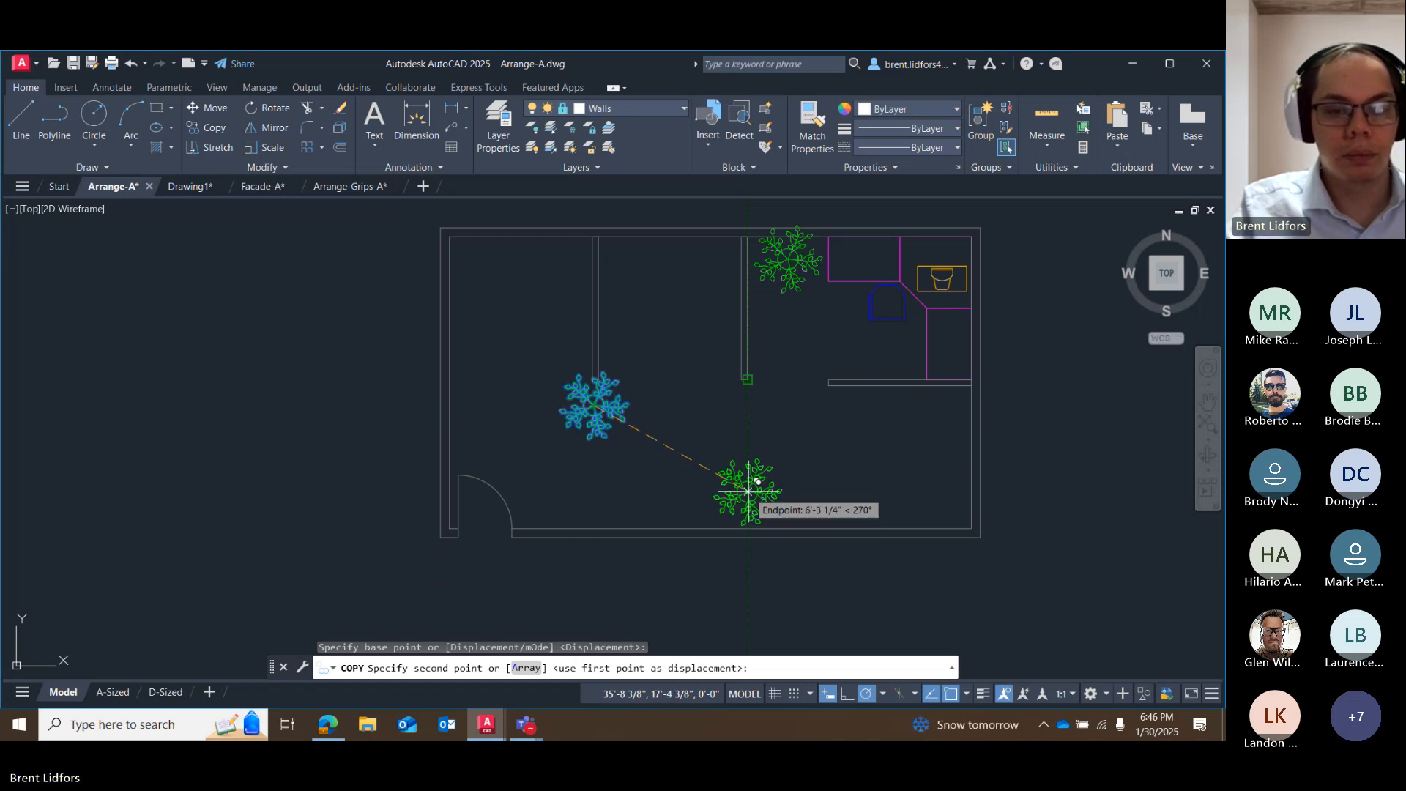
click(747, 498)
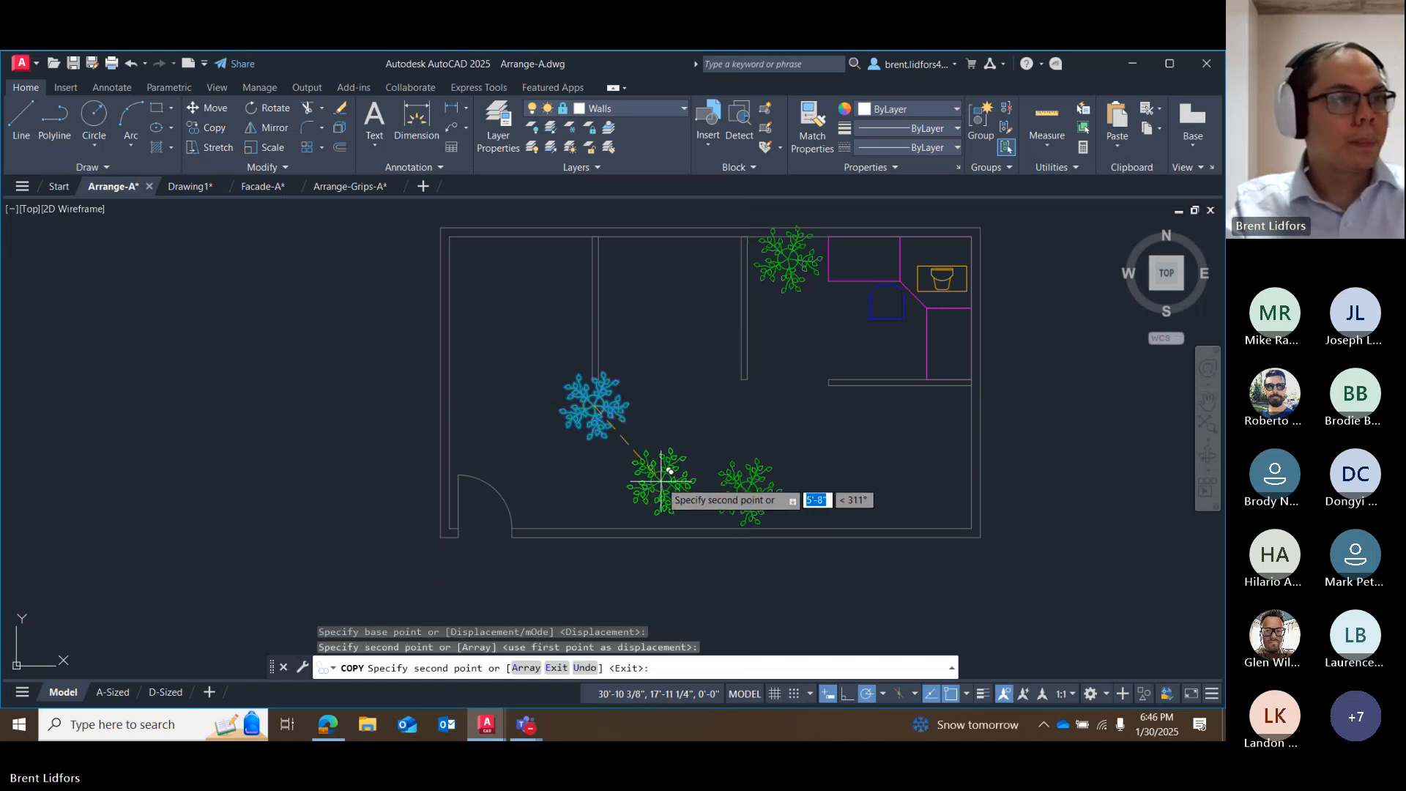
key(Escape)
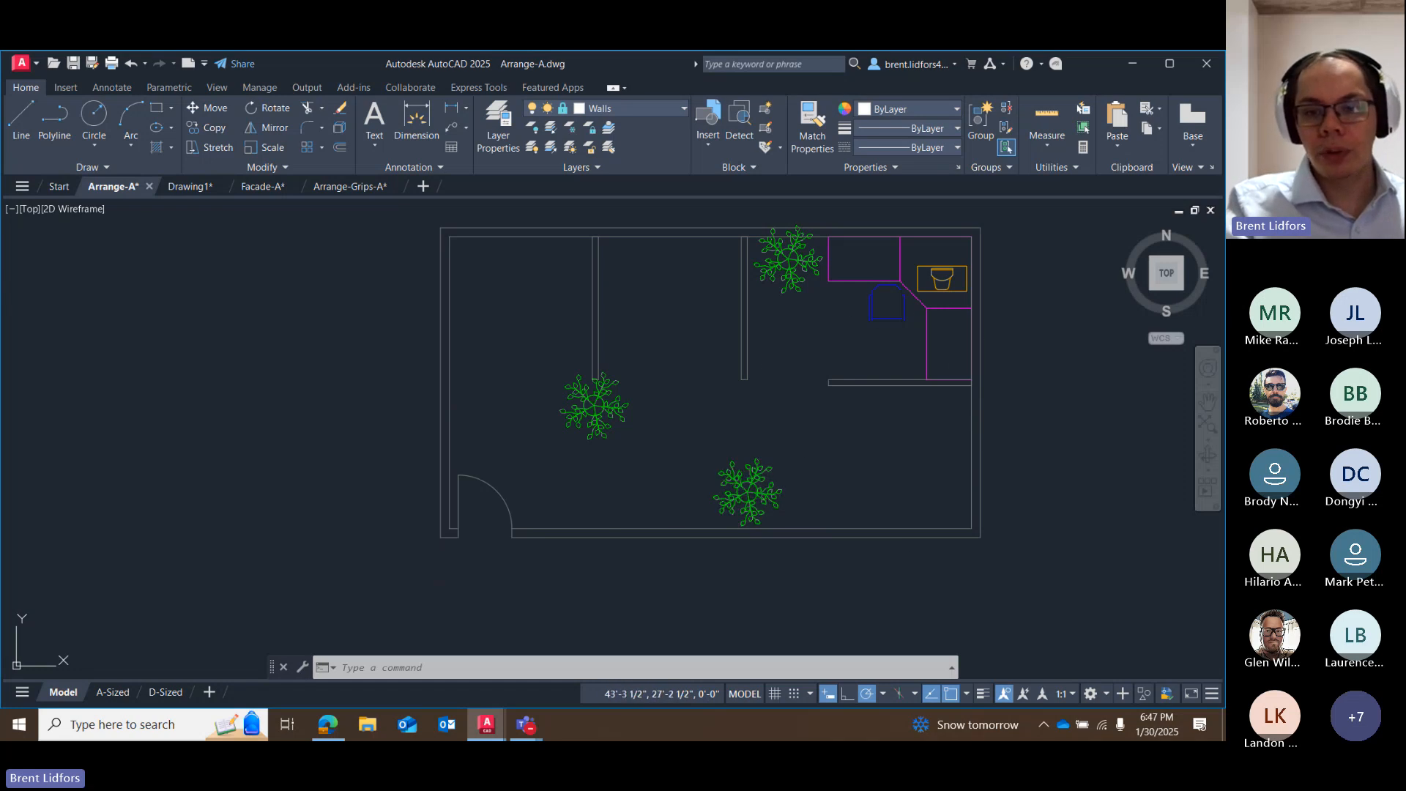
Start copying the northeast office's chair, check the running object snaps, and use the midpoint of its back edge as base point.
click(889, 317)
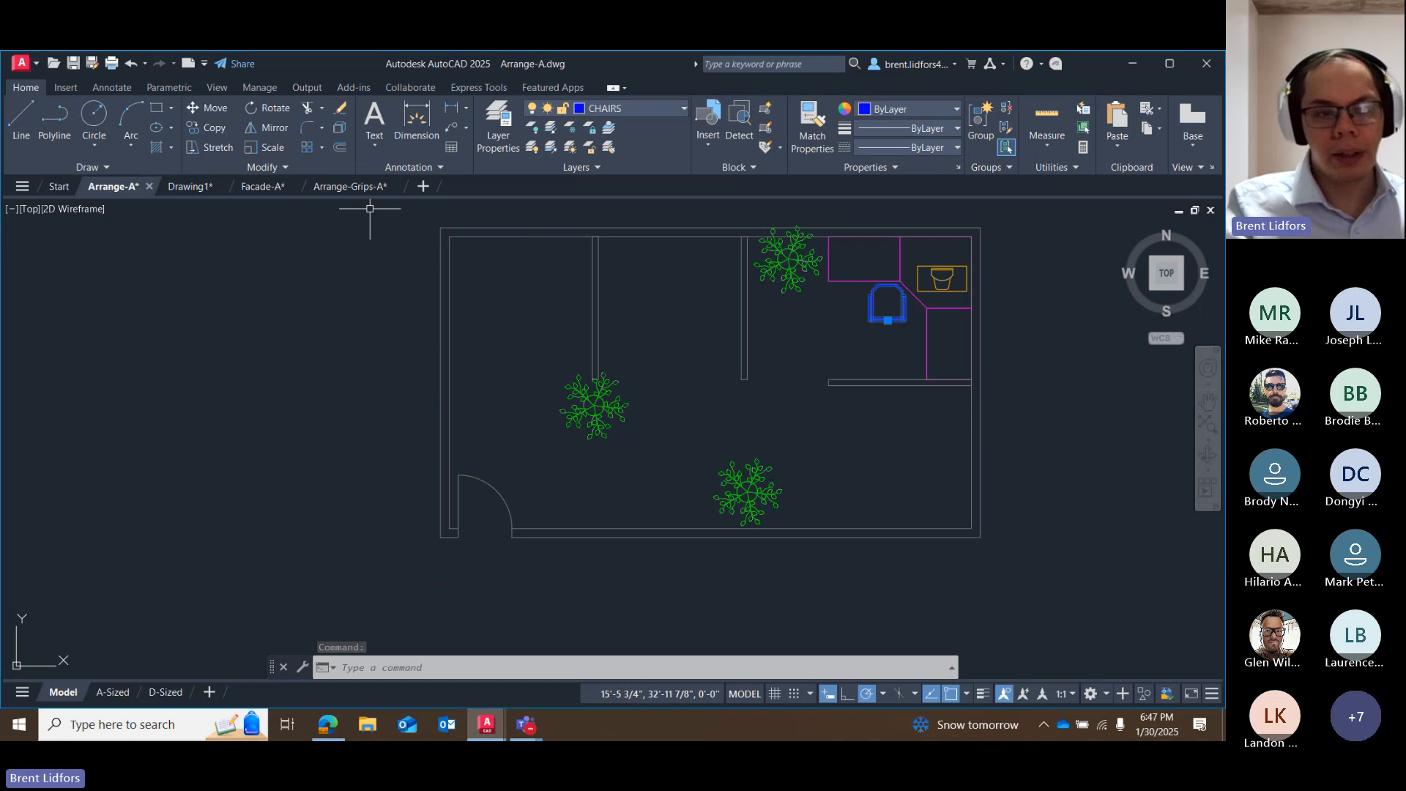
click(214, 128)
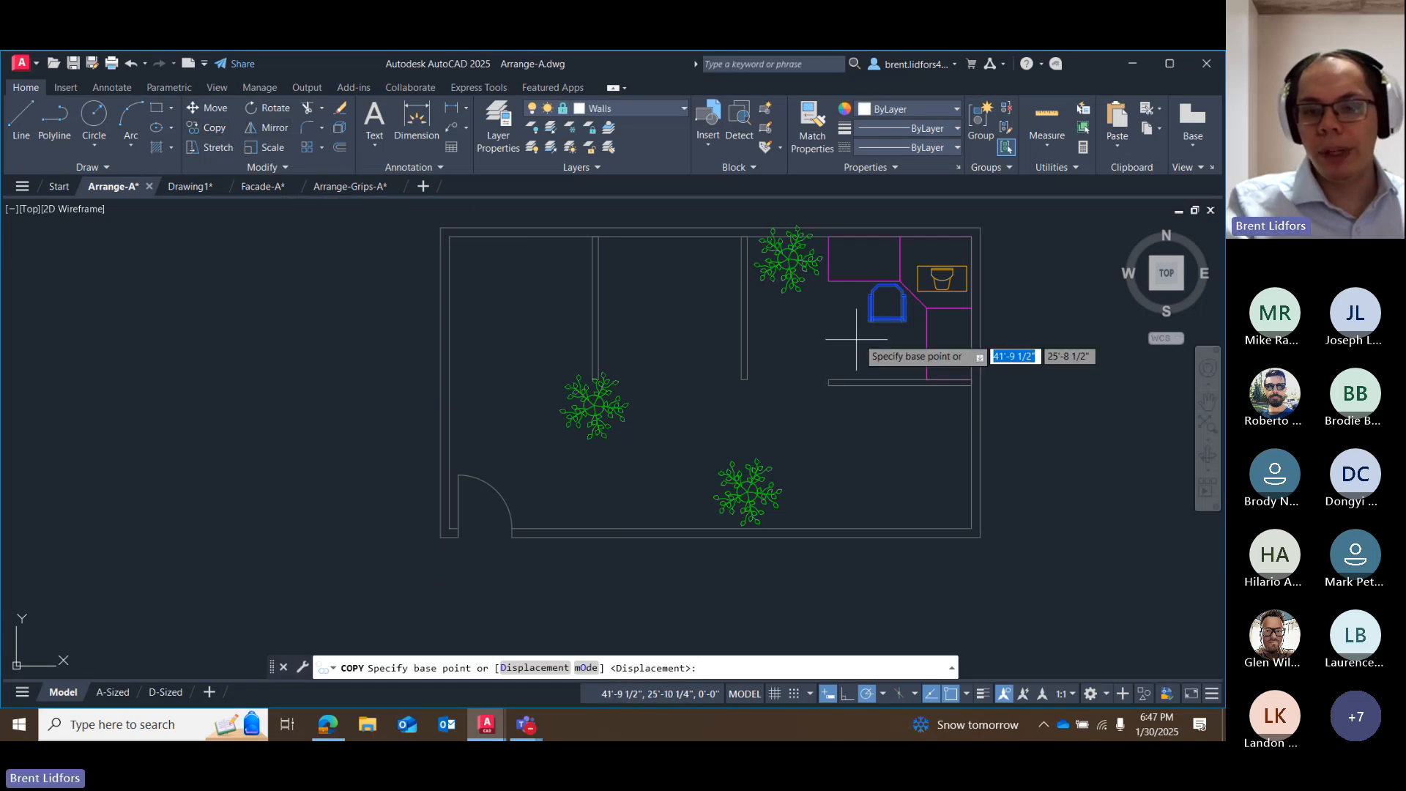
scroll(889, 324, up, 2)
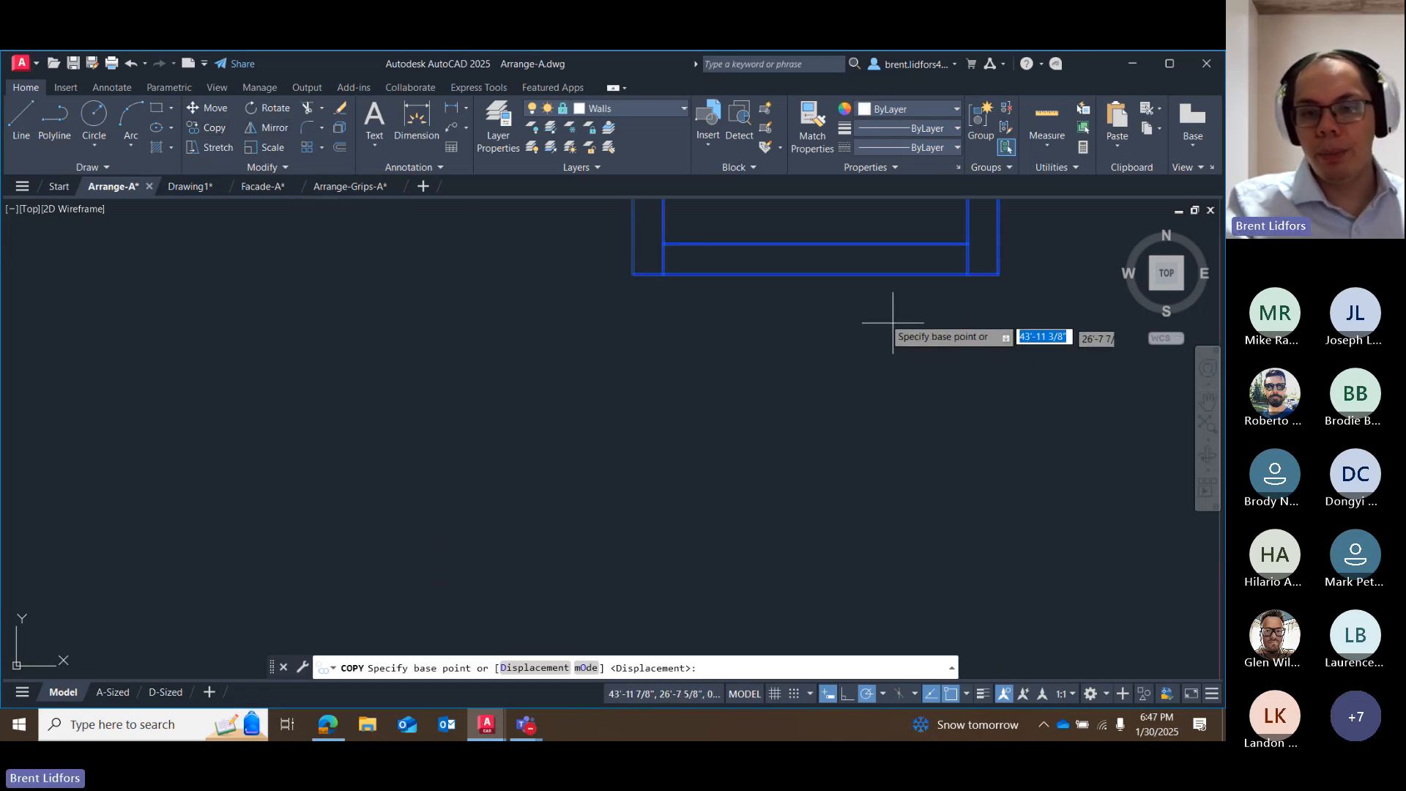
mouse_move(832, 292)
middle_down()
mouse_move(728, 355)
mouse_move(654, 541)
middle_up()
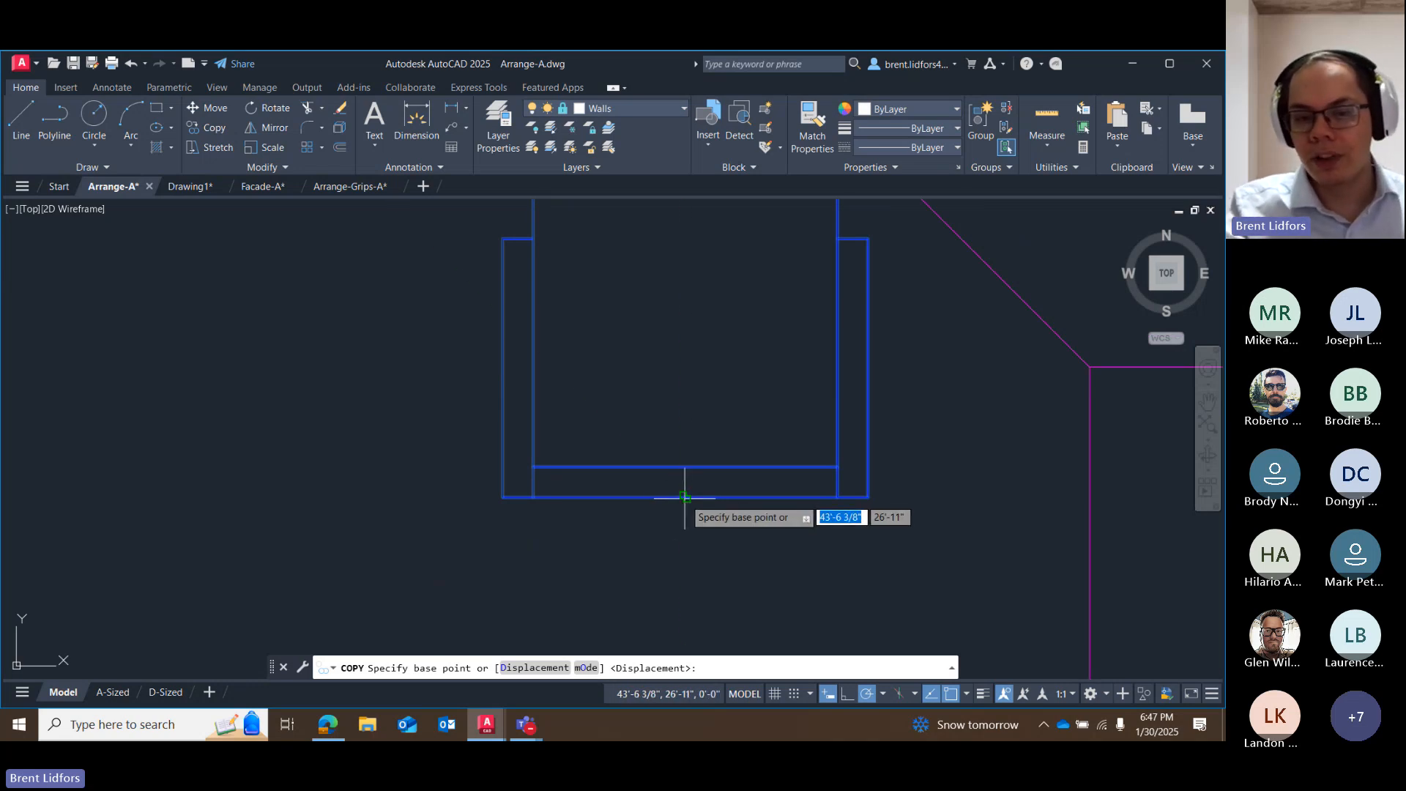
right_click(951, 694)
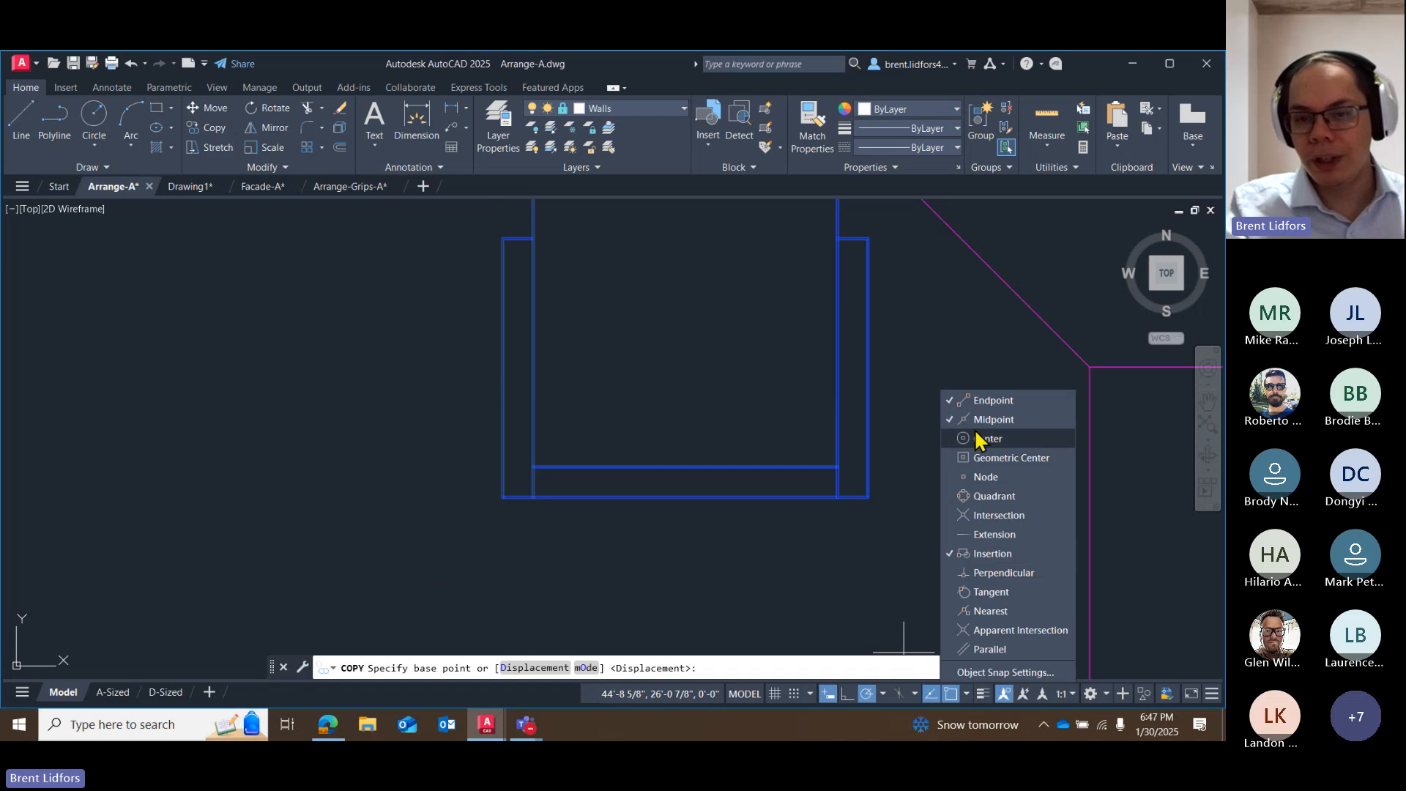
click(992, 554)
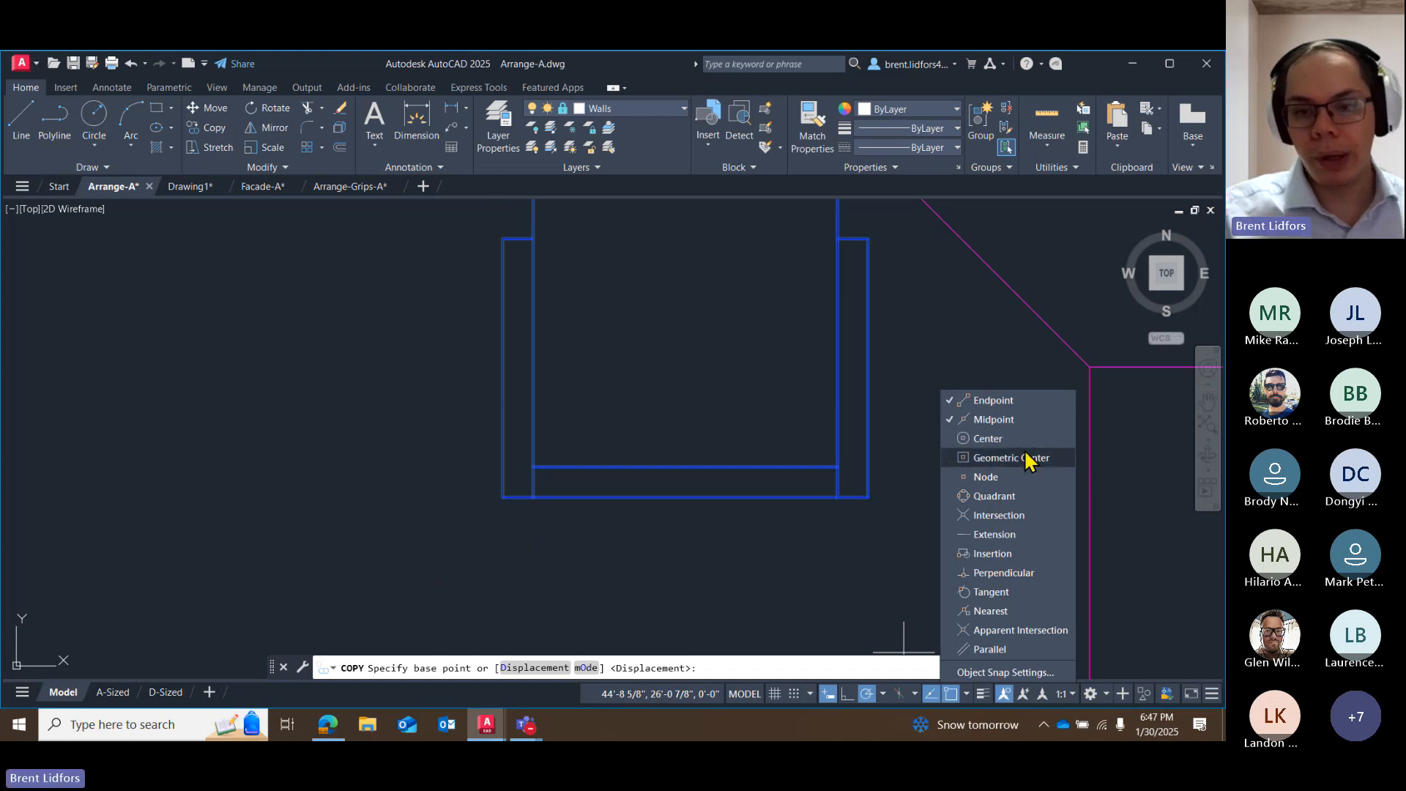
click(985, 702)
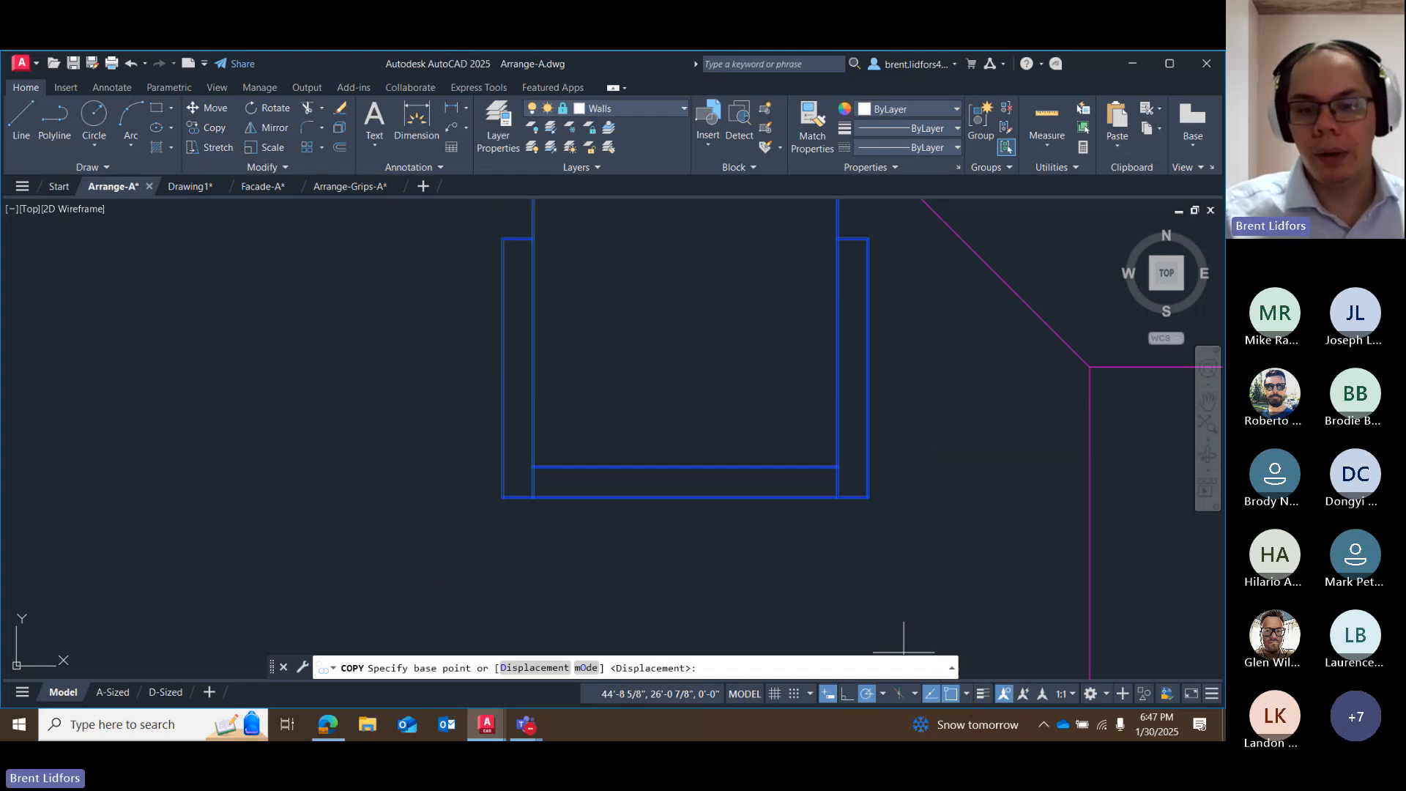
click(685, 497)
scroll(693, 486, down, 6)
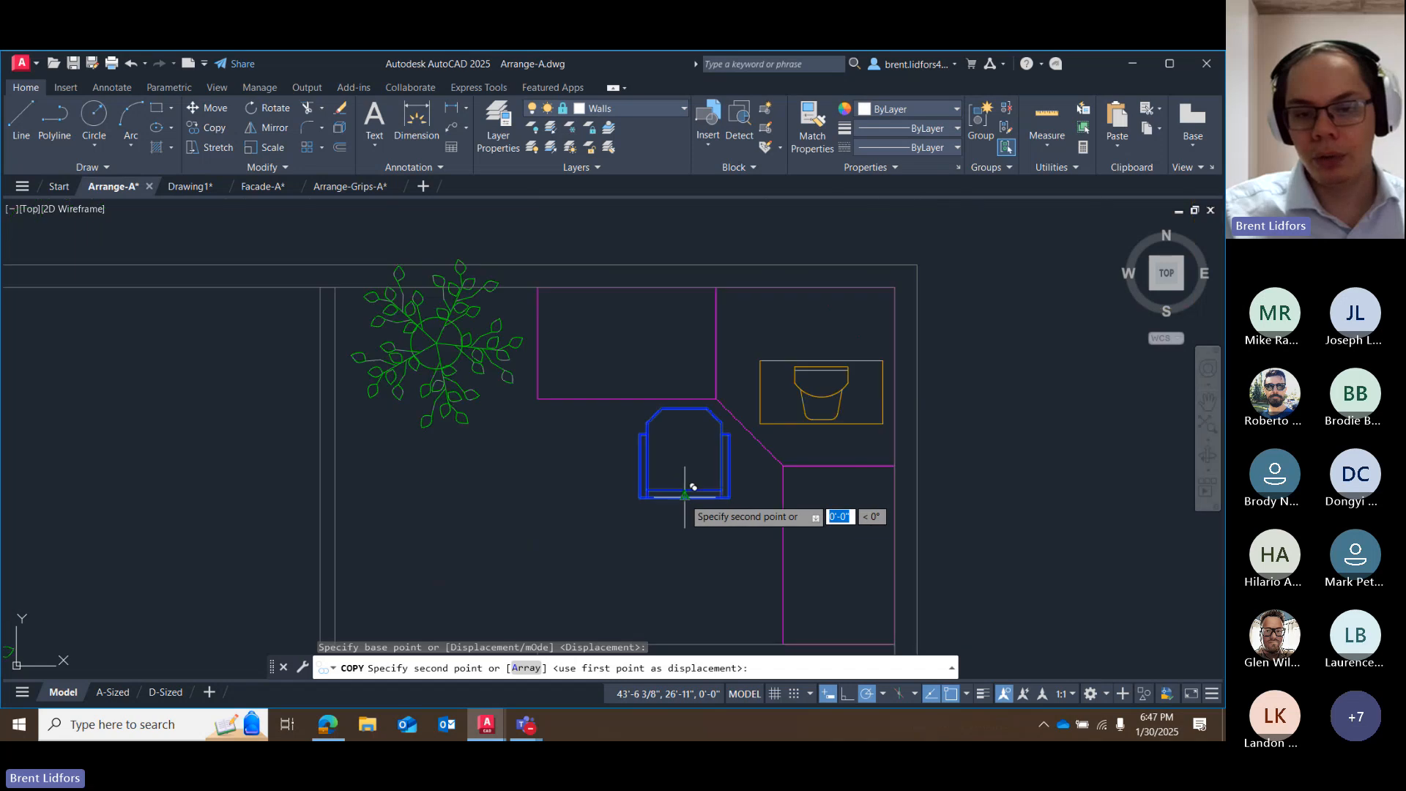
Place the chair copy against the south wall's inner line, just west of the southern plant, using a one-time Nearest snap.
middle_drag(590, 557, 846, 327)
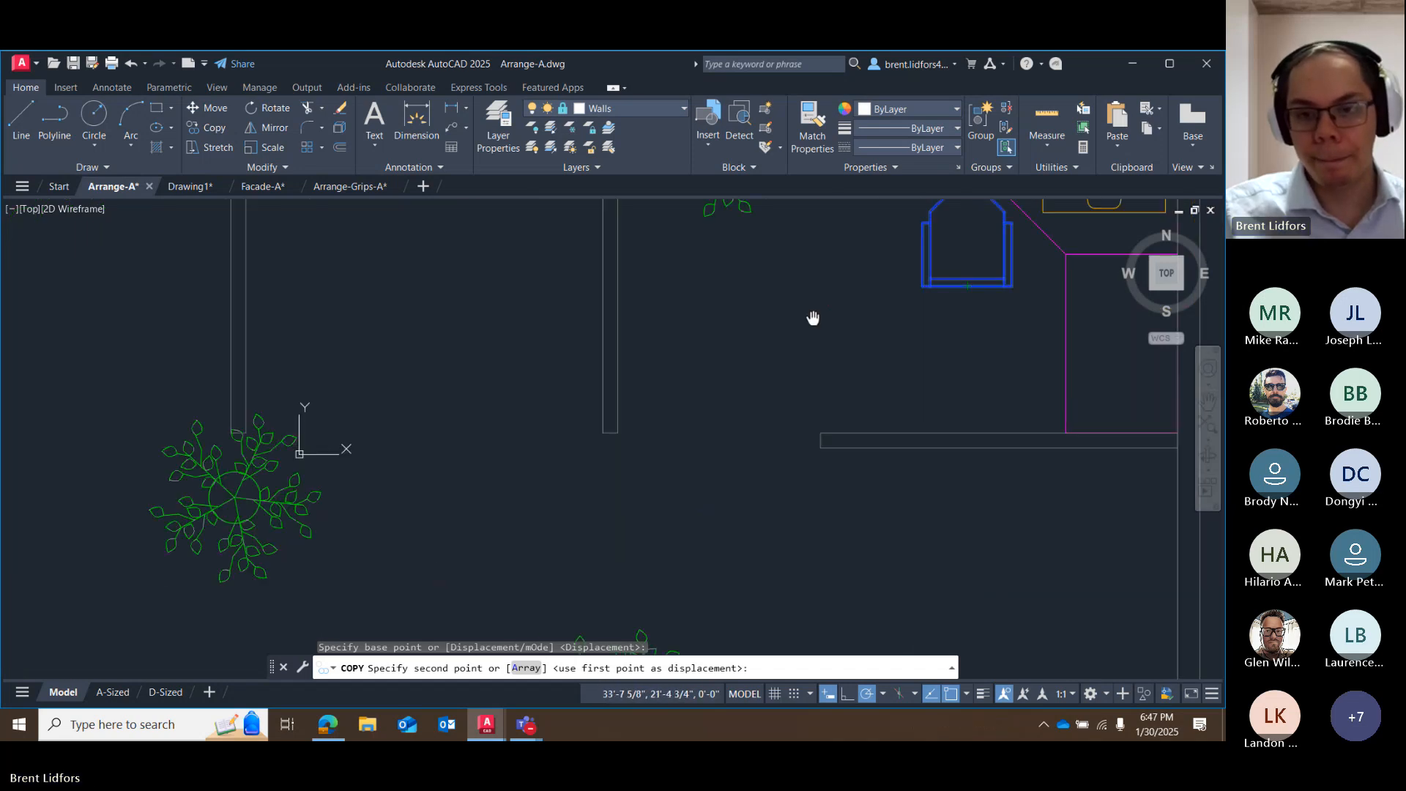
scroll(795, 355, down, 2)
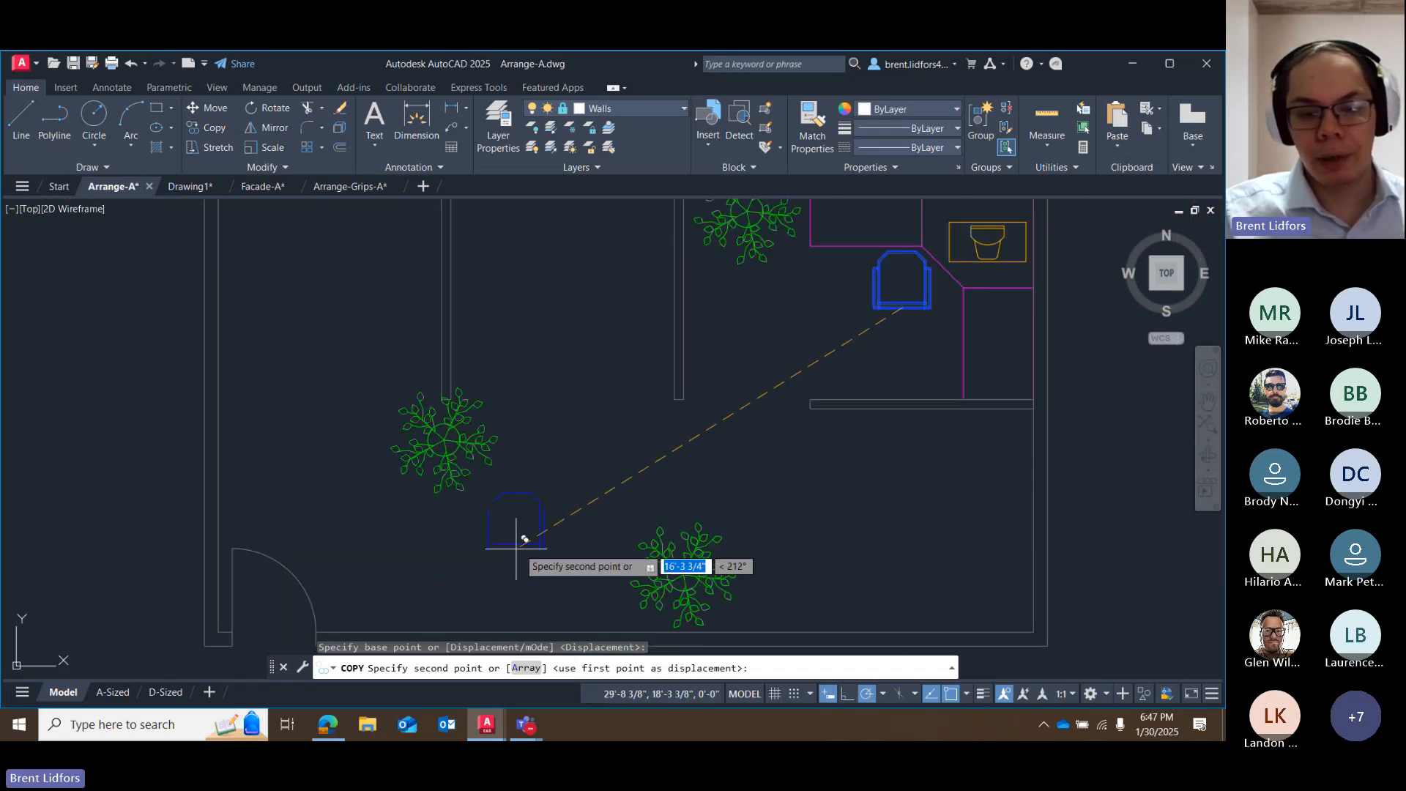
middle_drag(517, 540, 580, 474)
shift+right_click(611, 478)
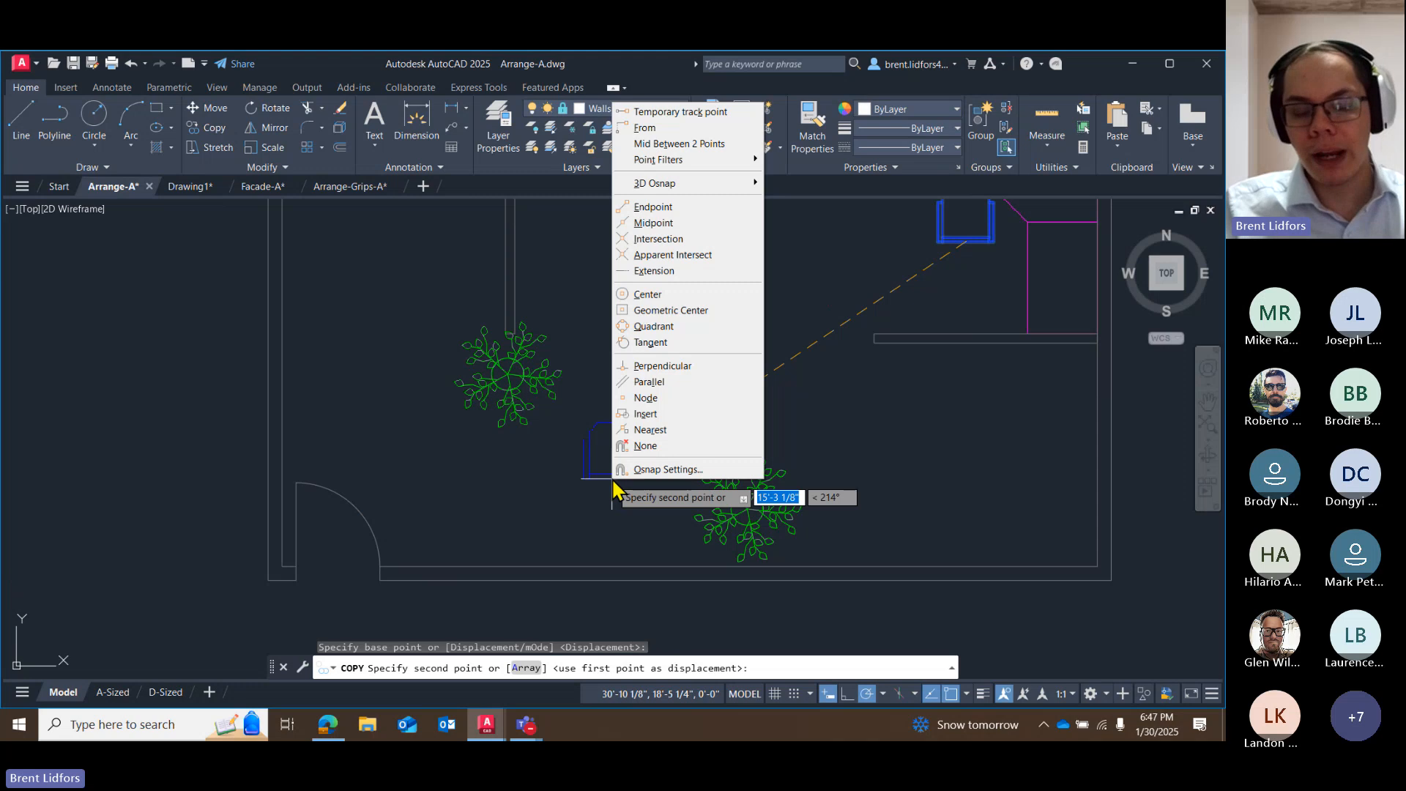
click(655, 432)
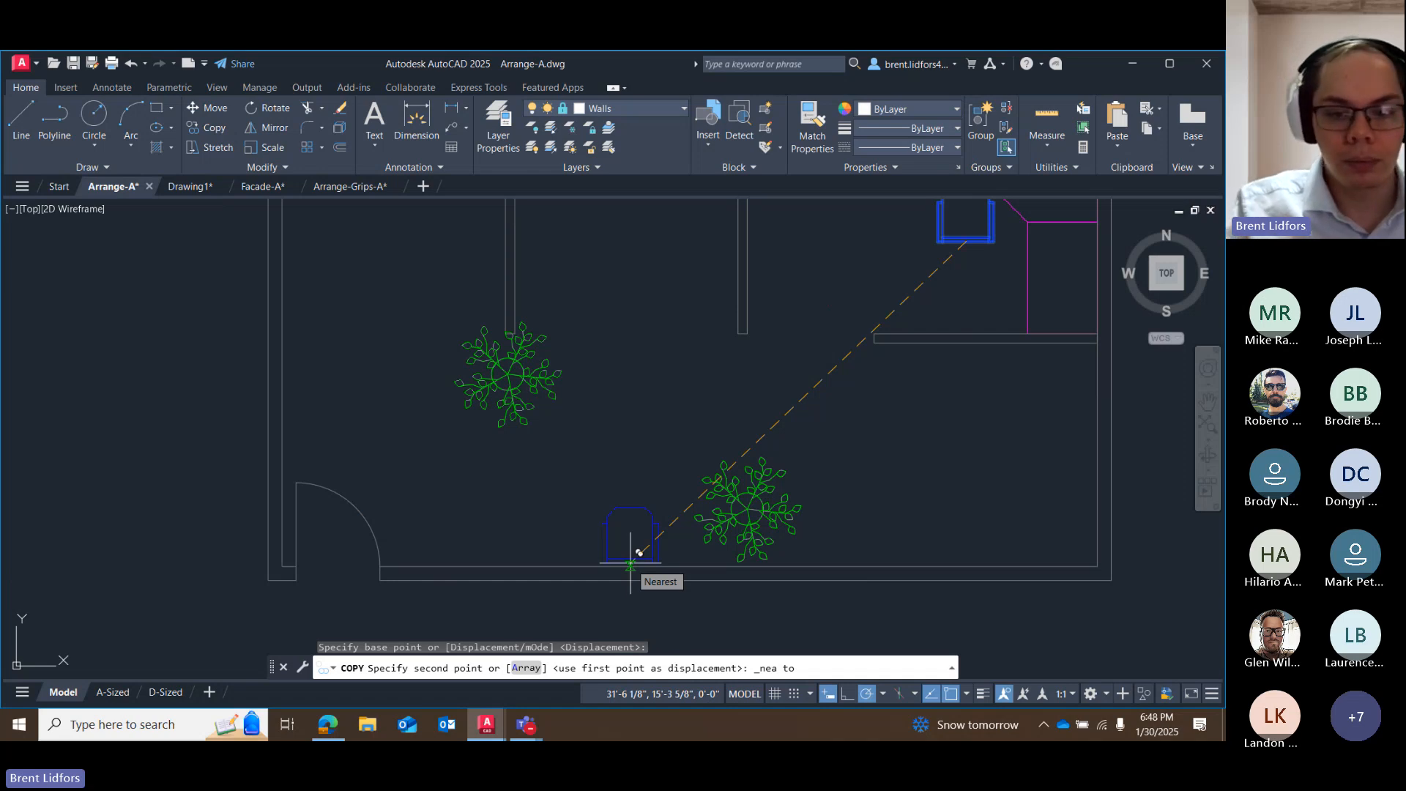
scroll(639, 553, up, 5)
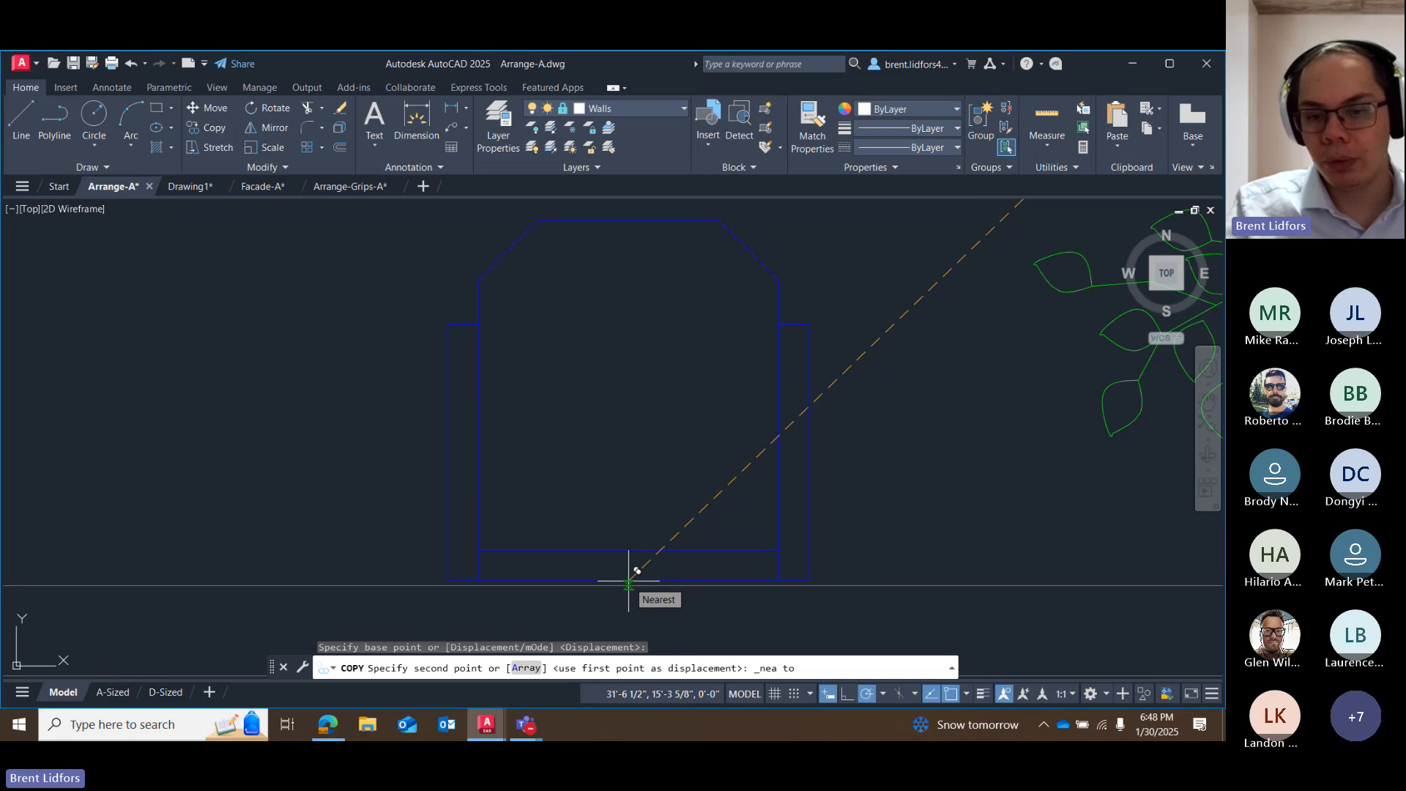
scroll(629, 583, down, 5)
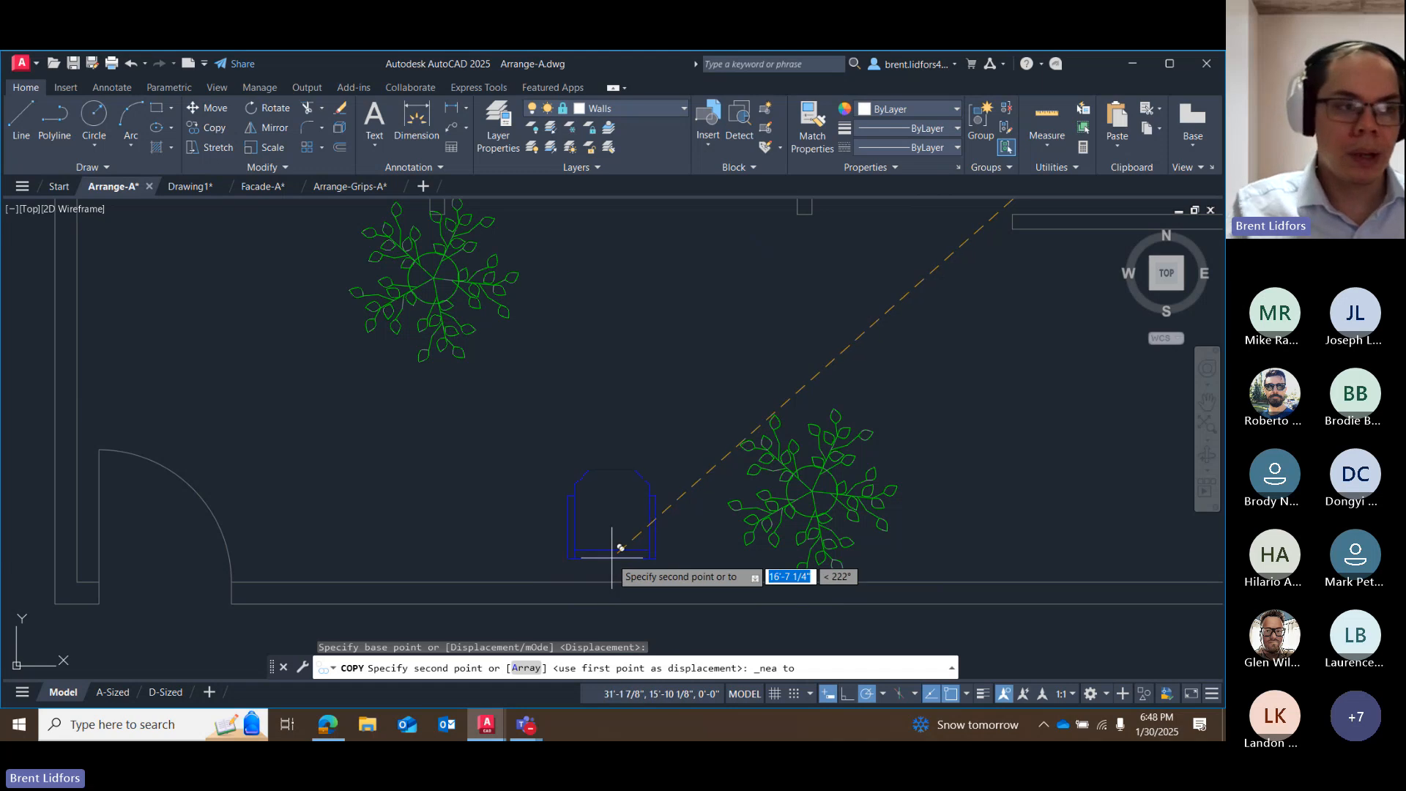
click(658, 582)
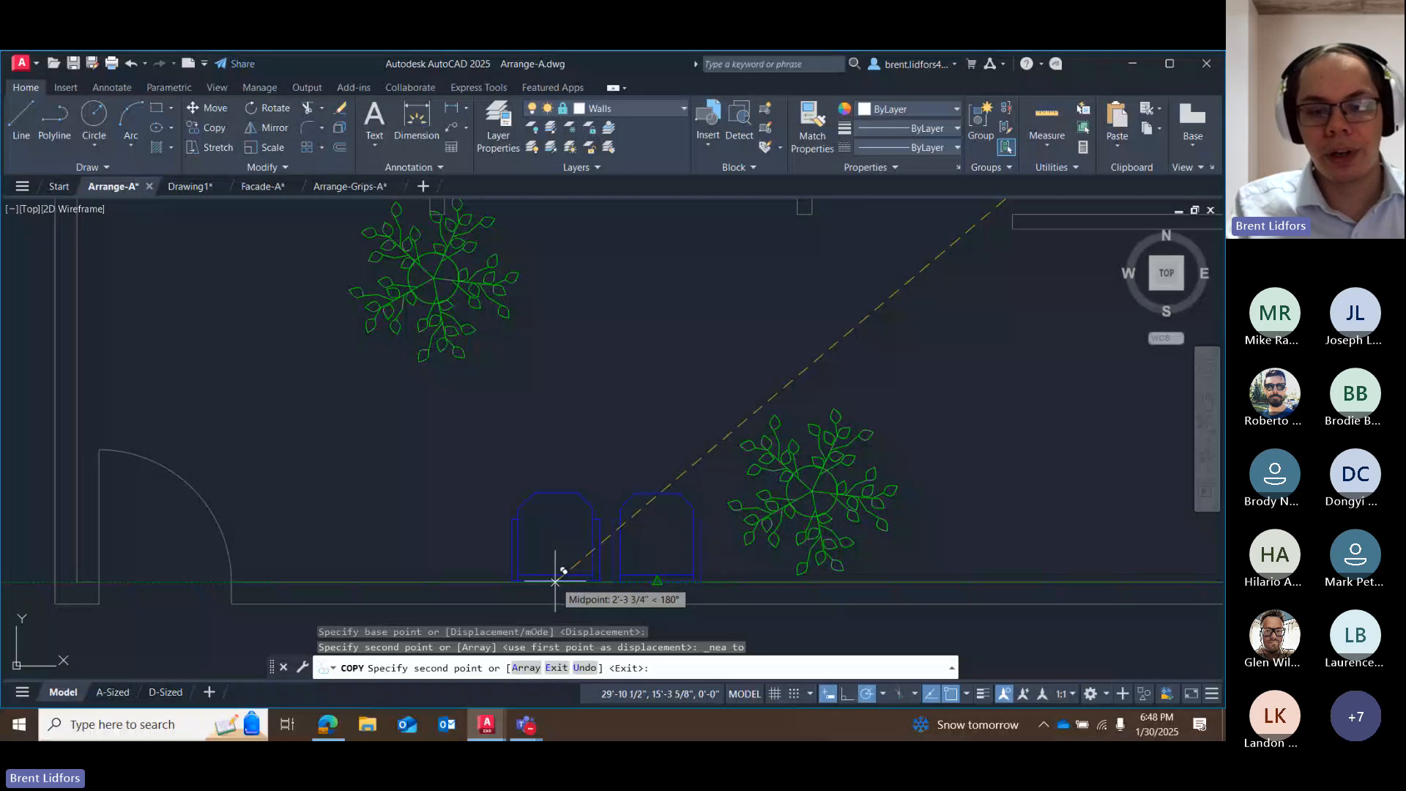
Place two more chair copies along the south wall's inner line, spaced west of the first copy, using one-time Nearest snaps, and end copying.
shift+right_click(556, 583)
click(617, 534)
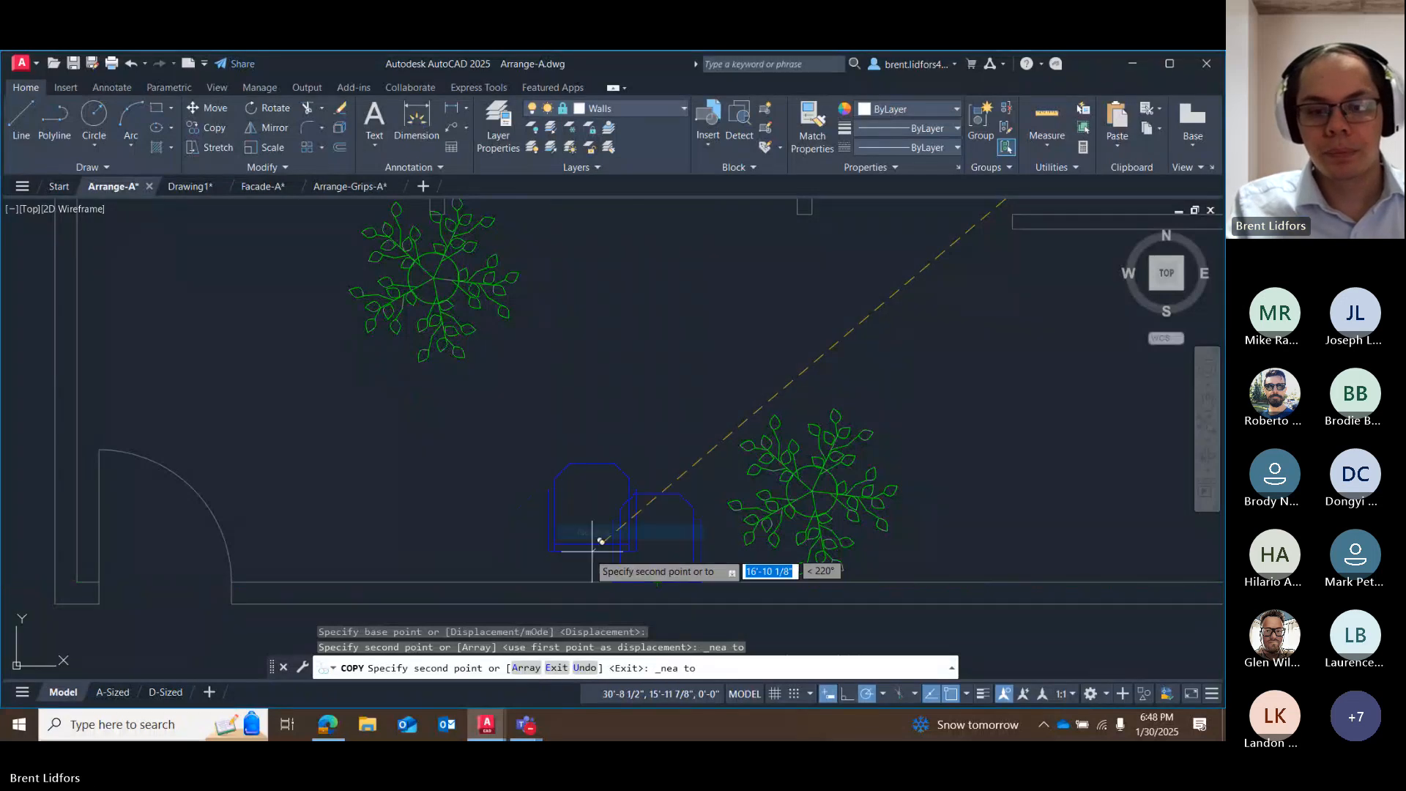
click(556, 581)
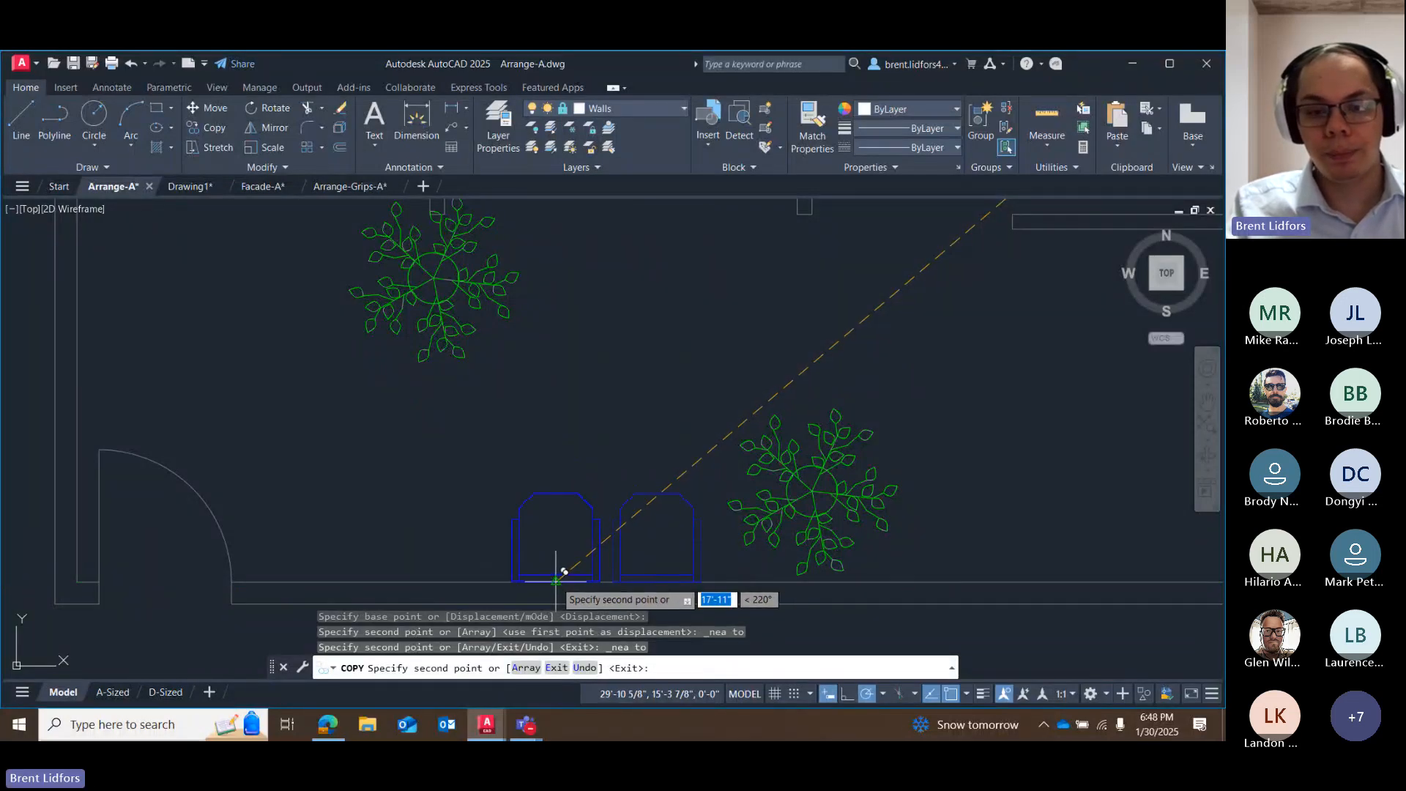
key(shift)
shift+right_click(470, 571)
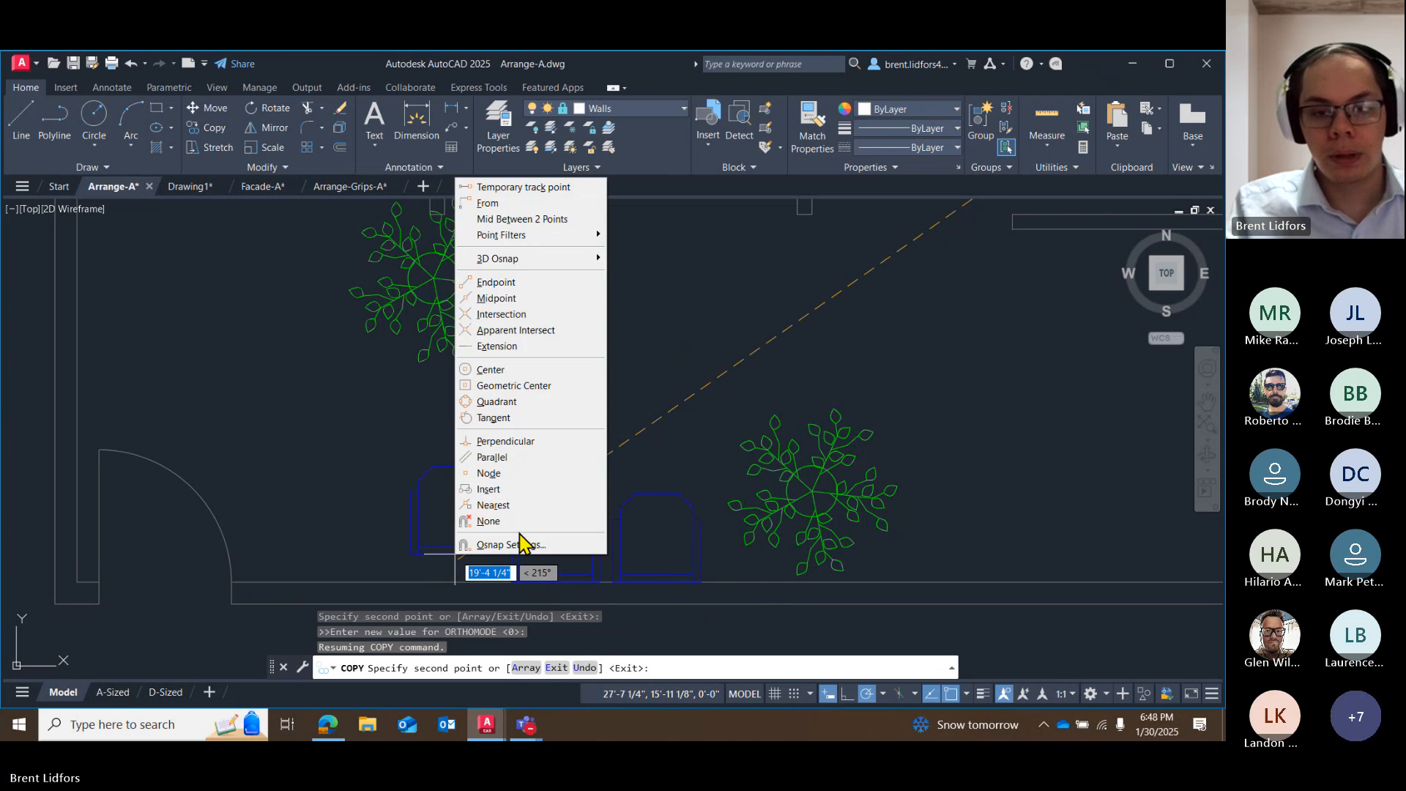
click(511, 504)
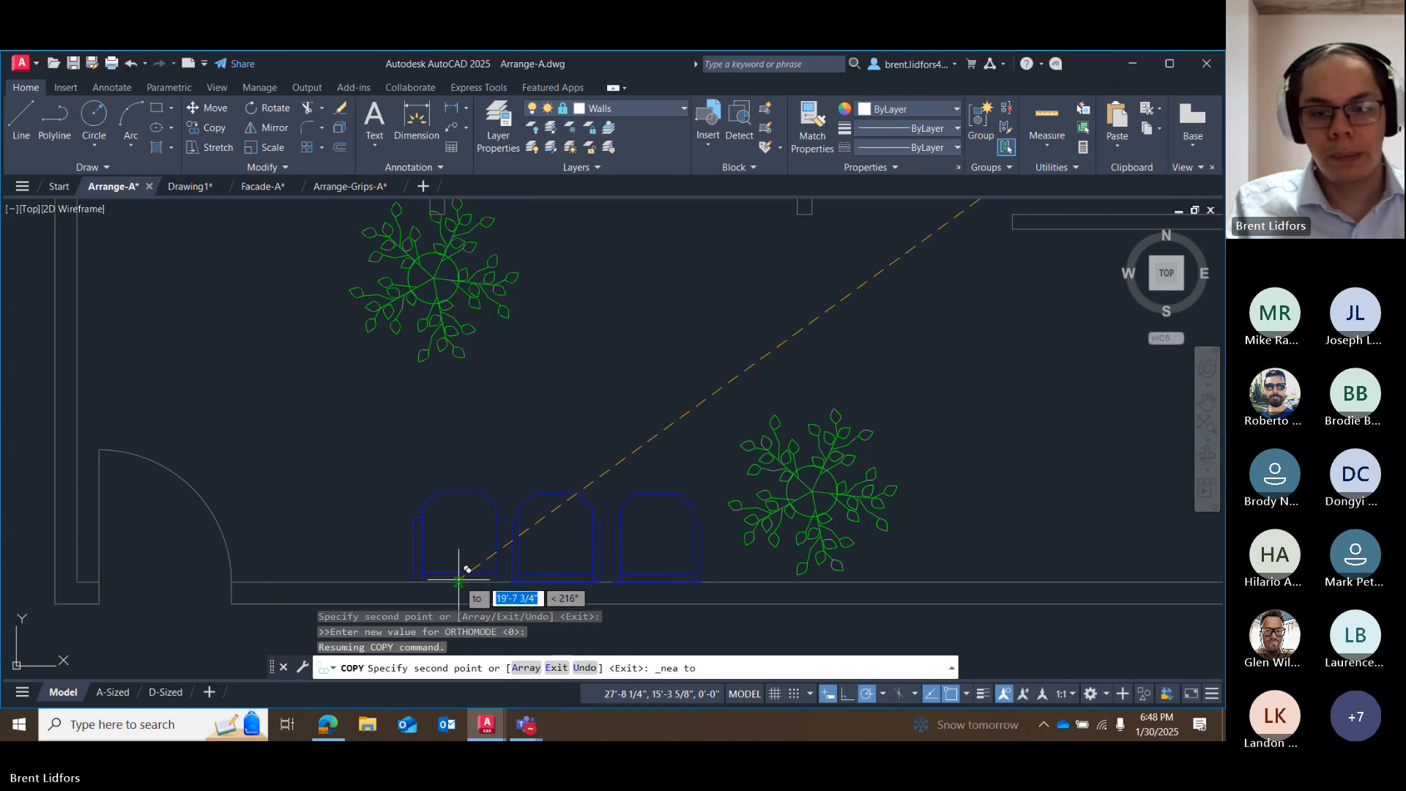
key(Escape)
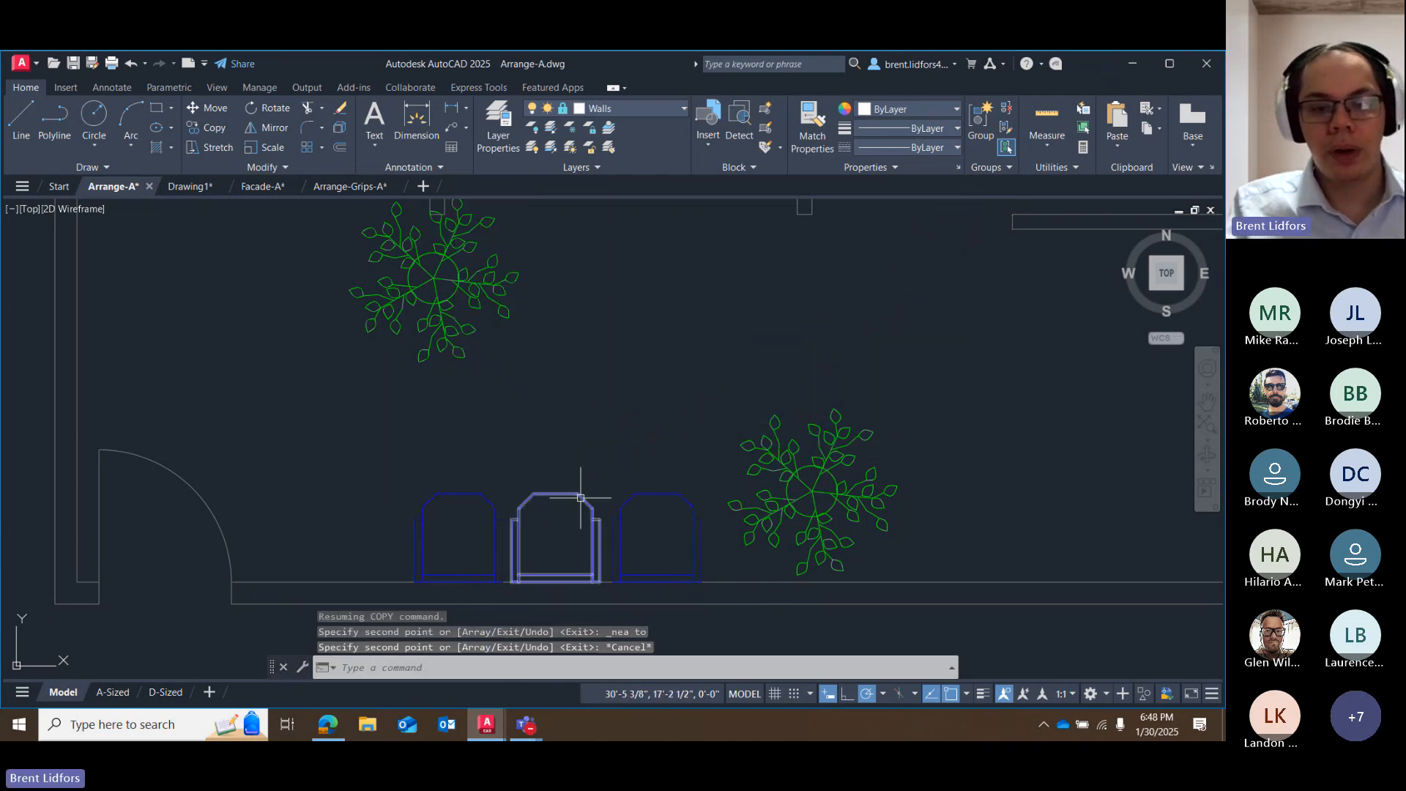
Shift the westernmost of the three south-wall chairs slightly west along the wall by its grip.
click(459, 581)
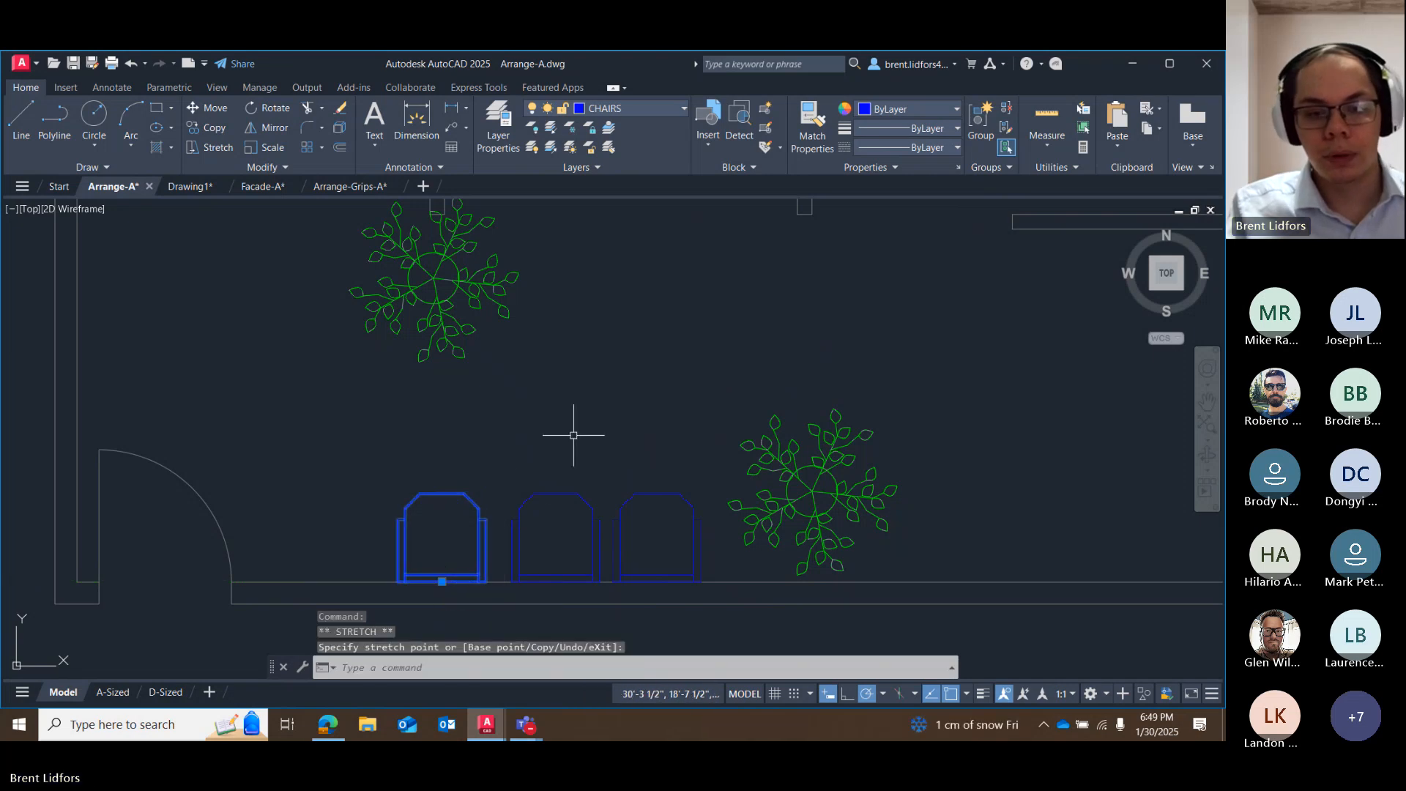
key(Escape)
scroll(629, 390, down, 4)
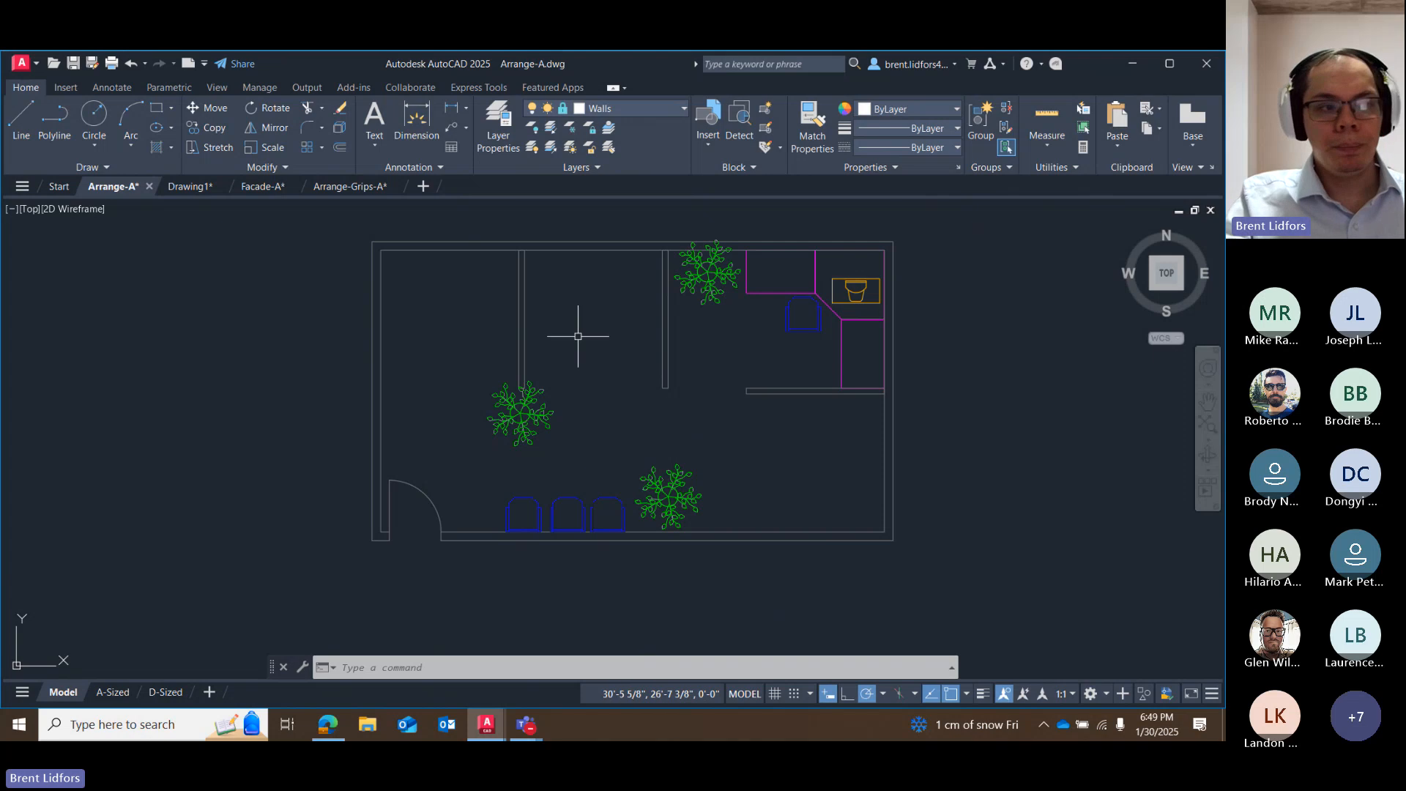
Check the list of polar tracking angle increments without changing the selected 45° setting.
click(882, 695)
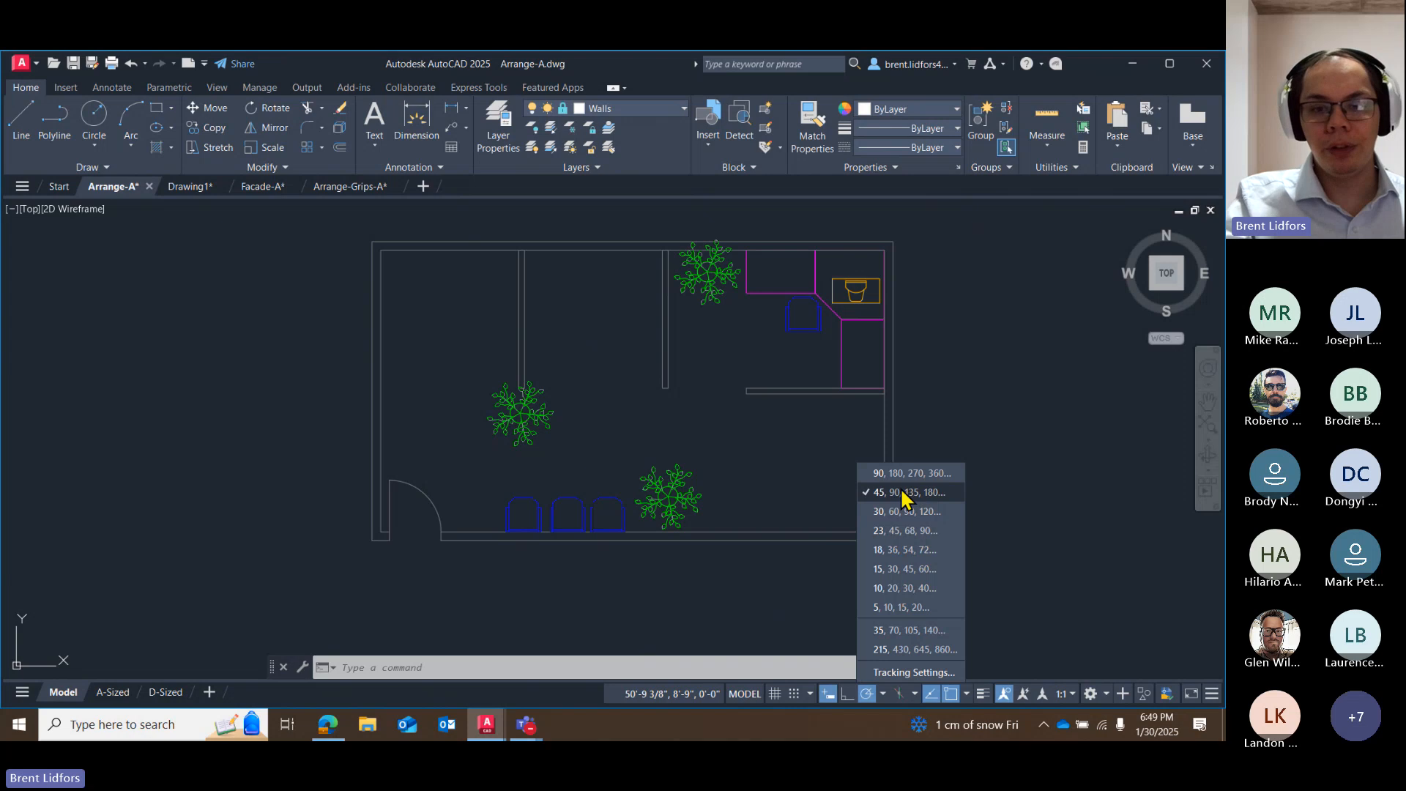
click(882, 694)
scroll(842, 310, up, 2)
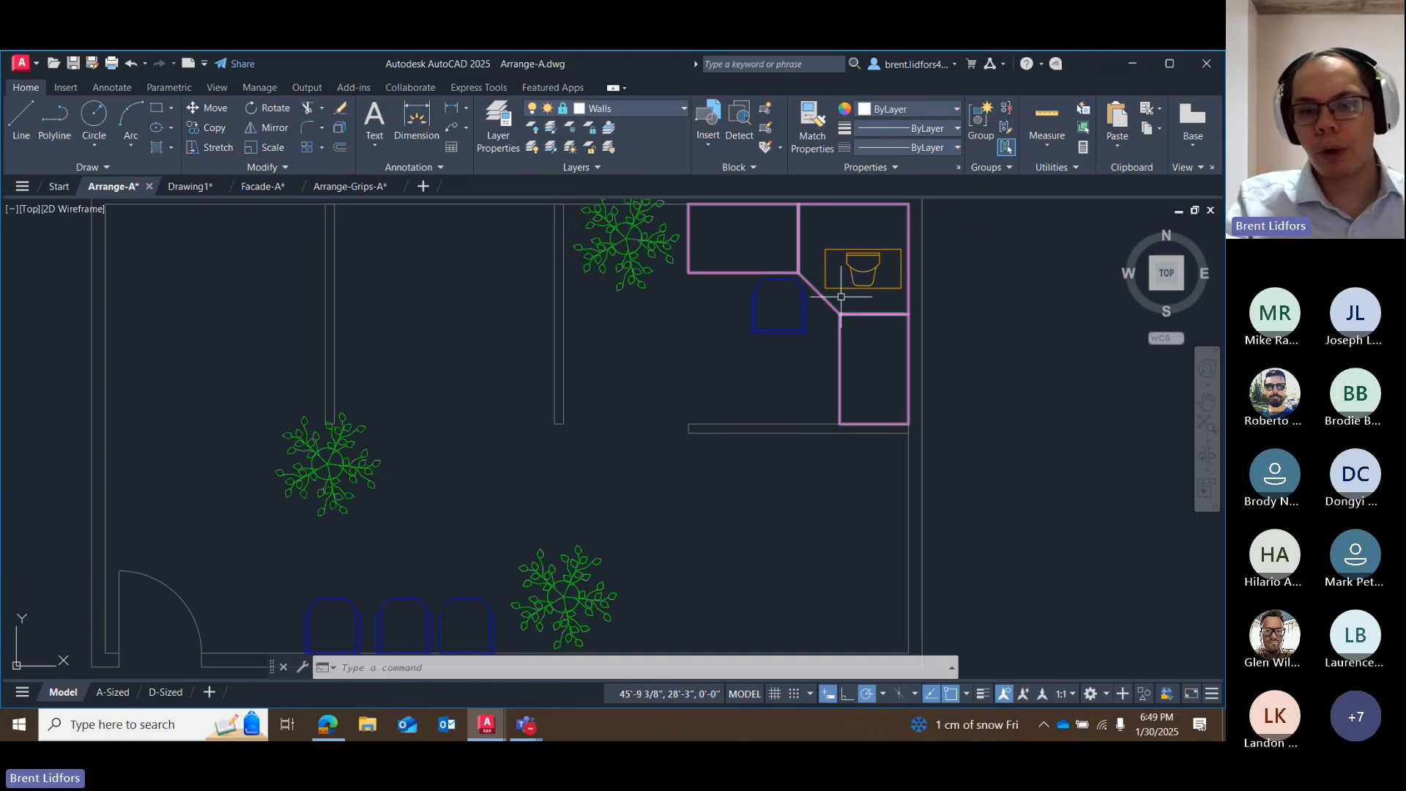
click(791, 304)
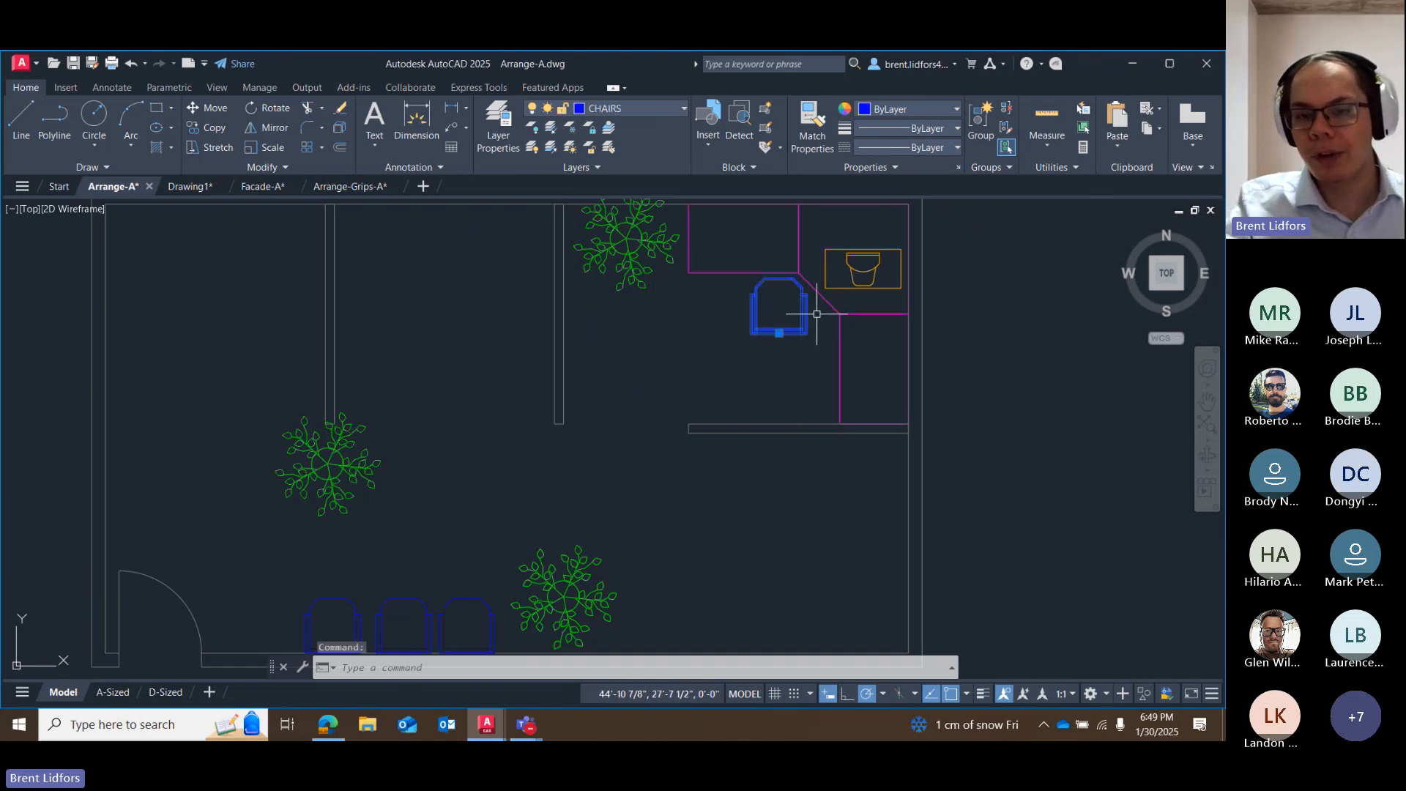
click(868, 267)
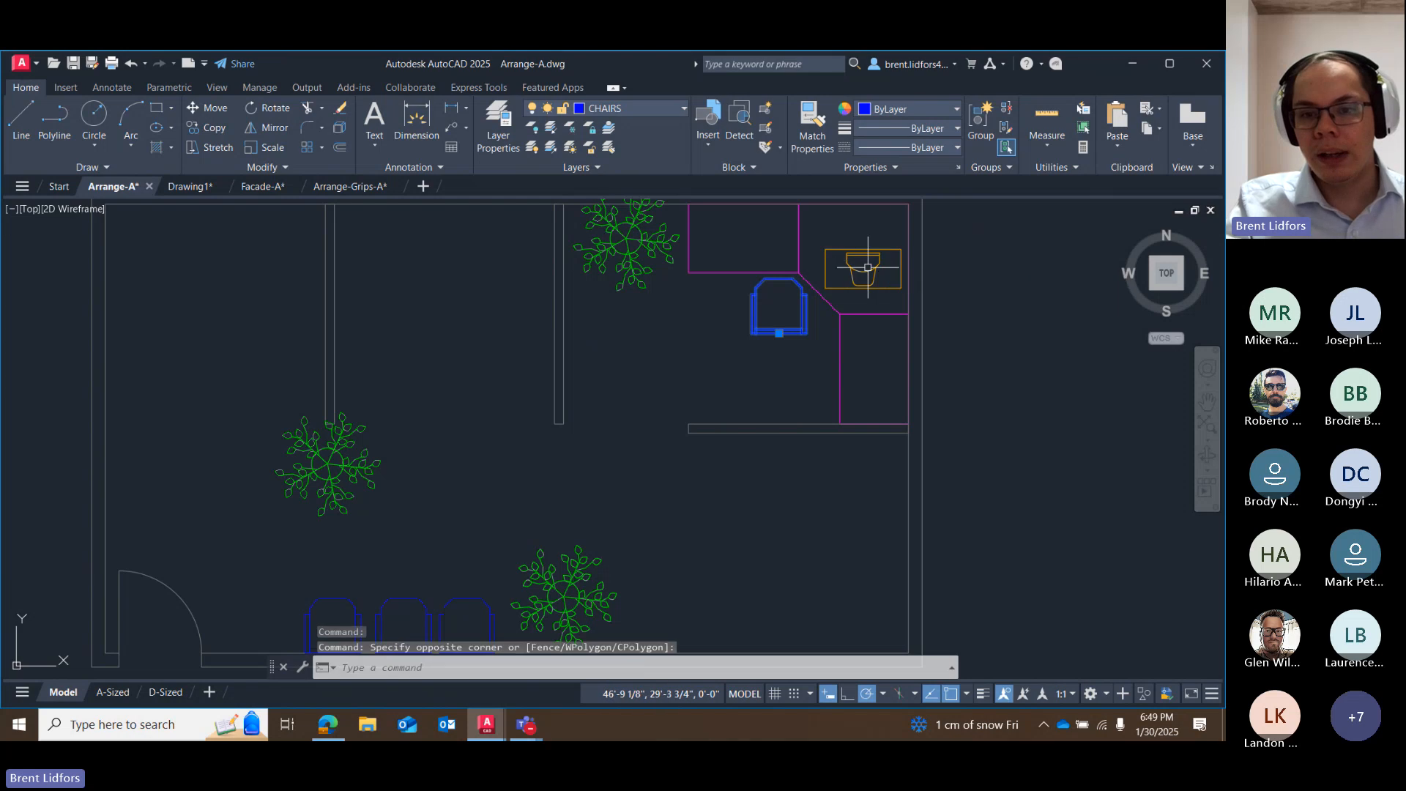
click(868, 267)
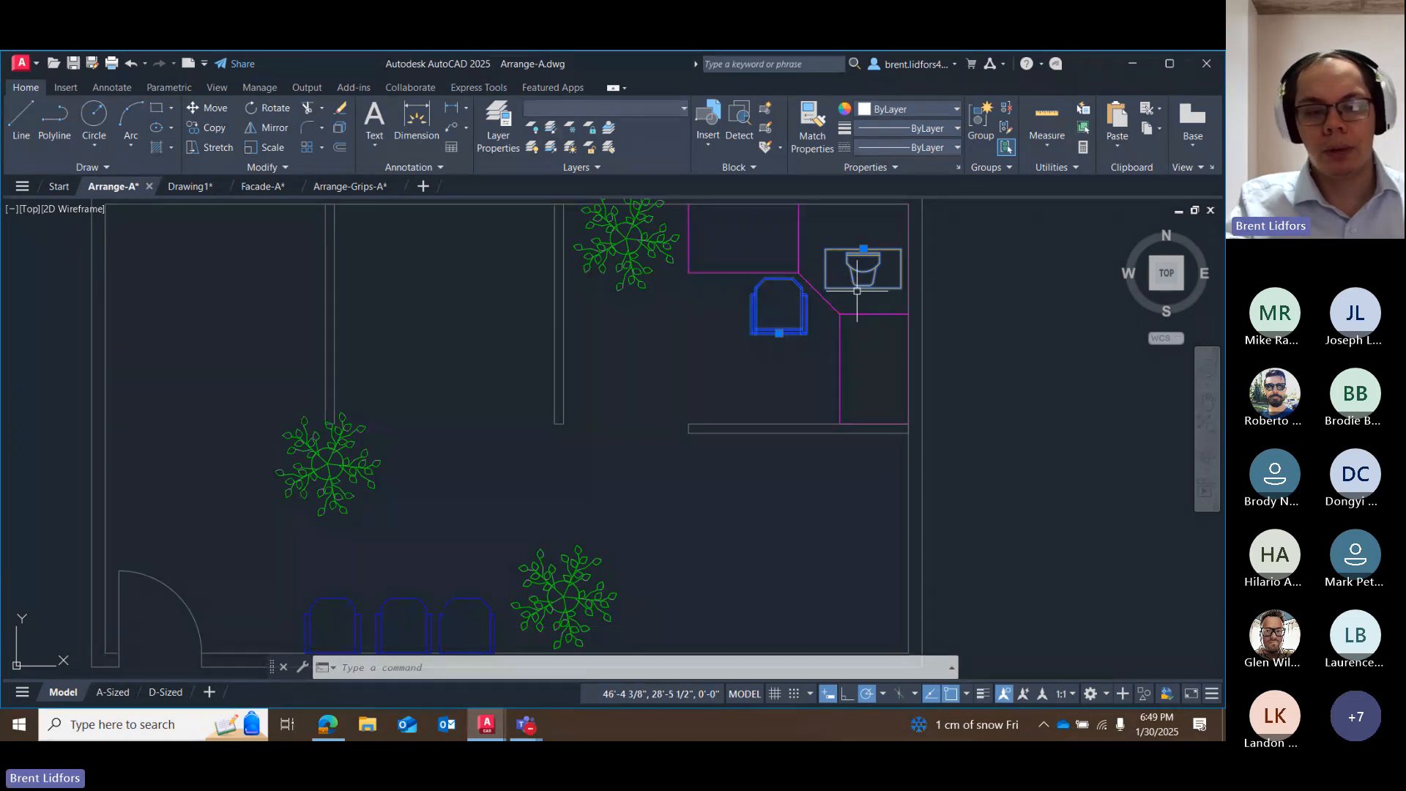
key(Escape)
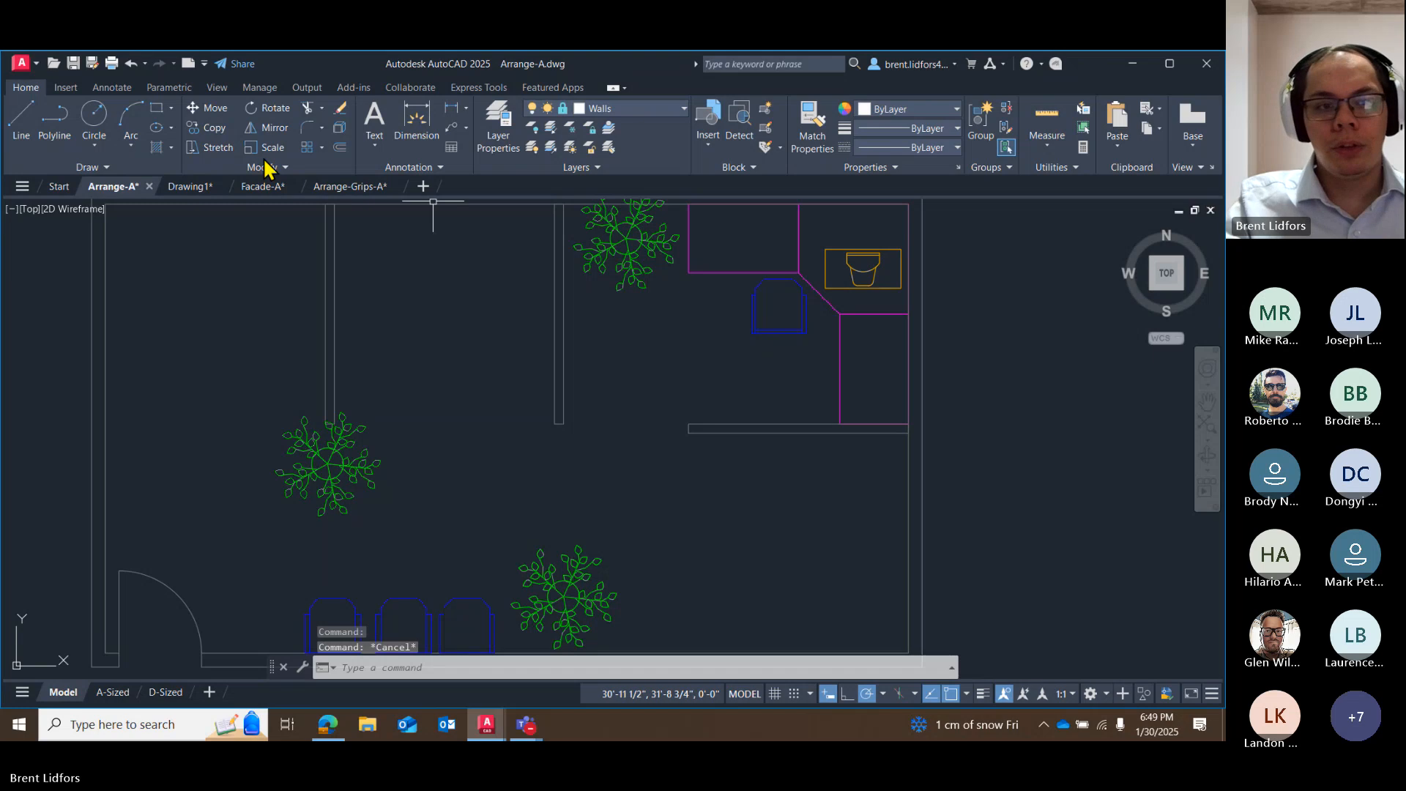
Rotate the northeast office's chair to 315° about the midpoint of its back edge, using polar tracking.
click(249, 116)
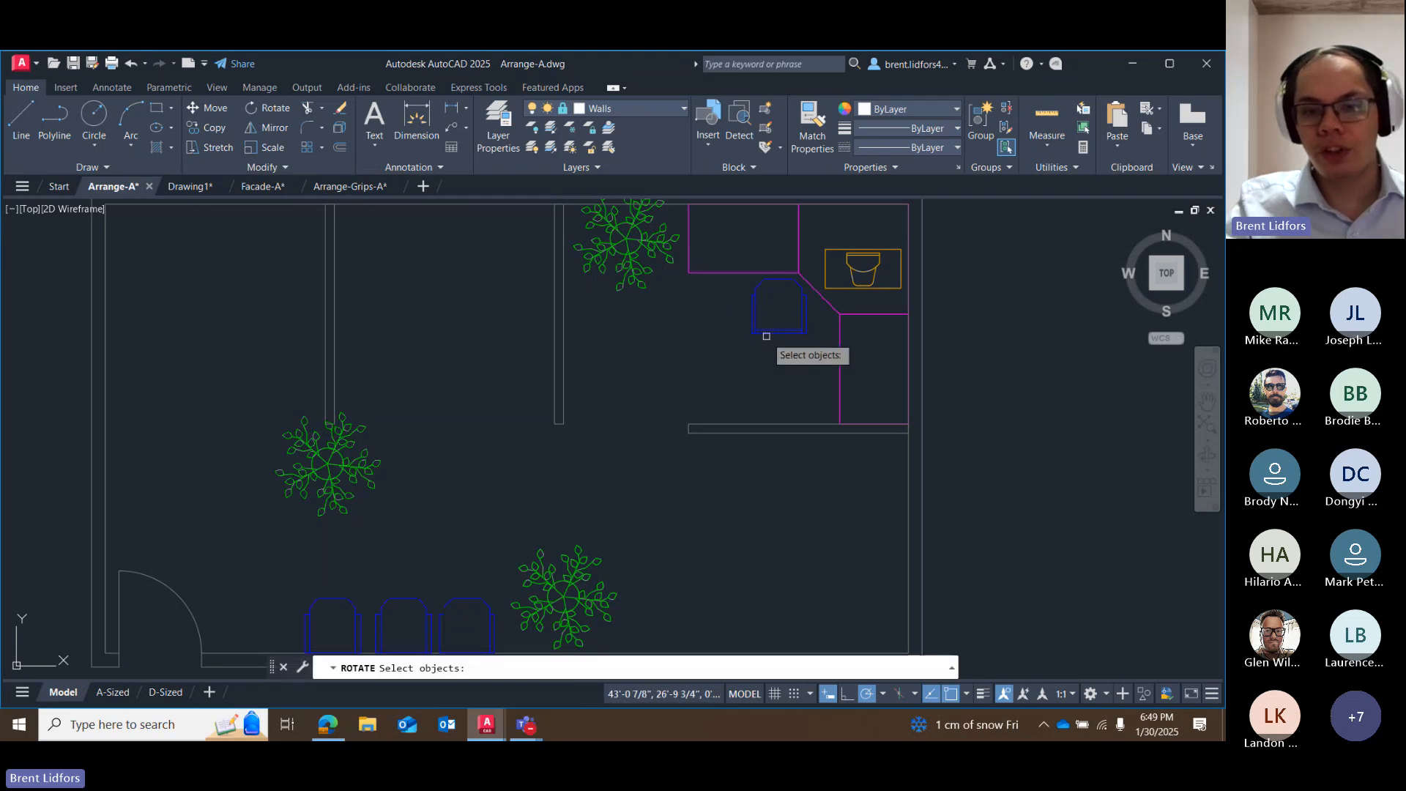
click(775, 331)
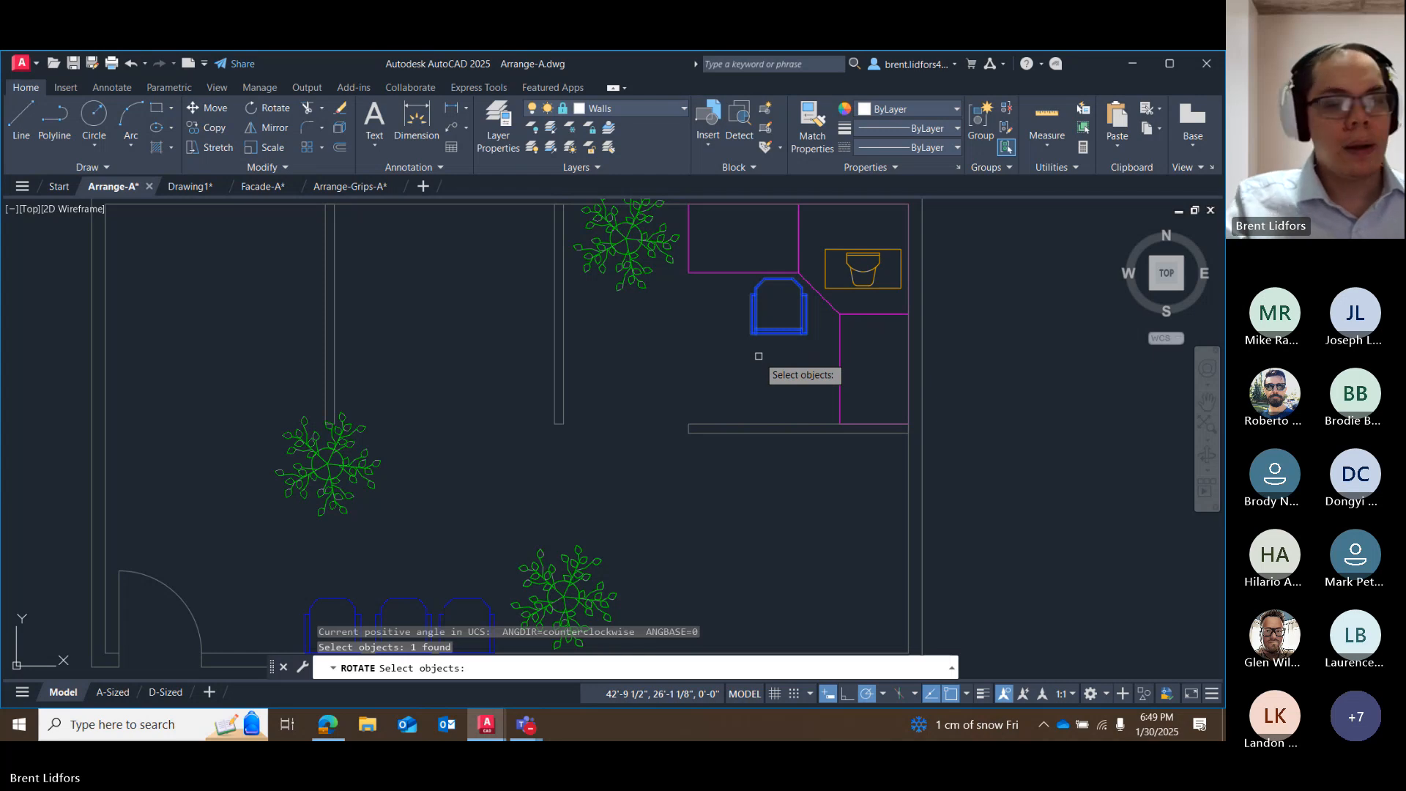
key(Return)
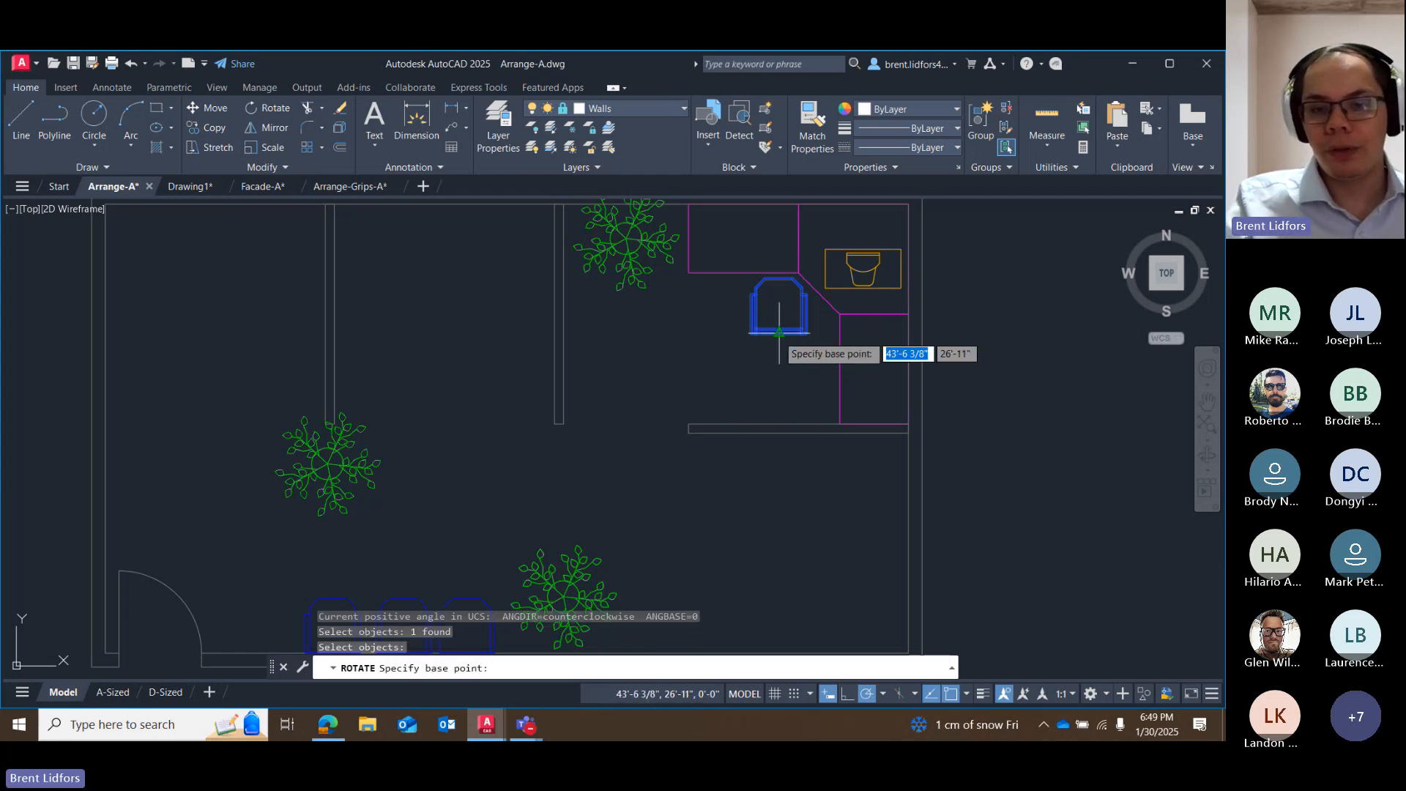
scroll(819, 293, up, 5)
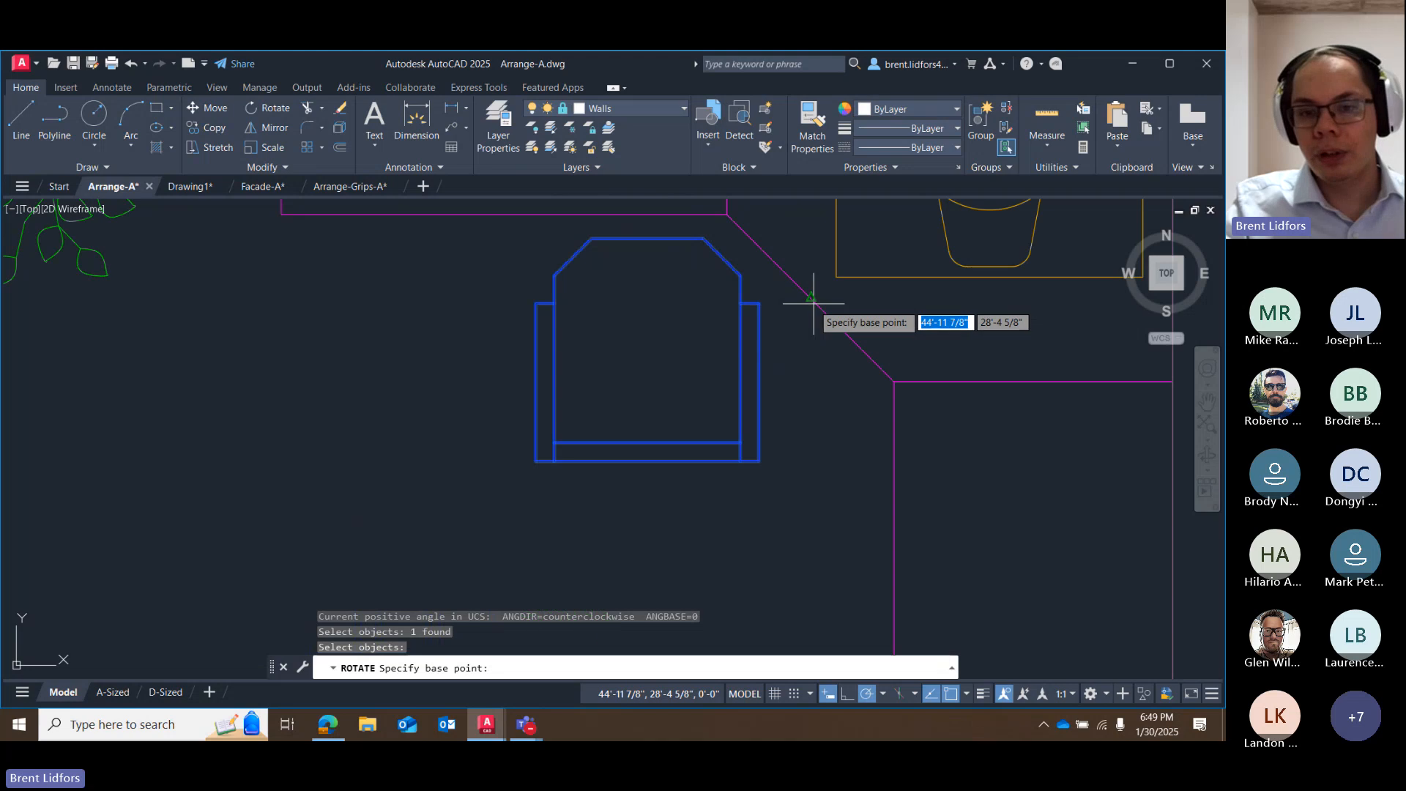
click(647, 460)
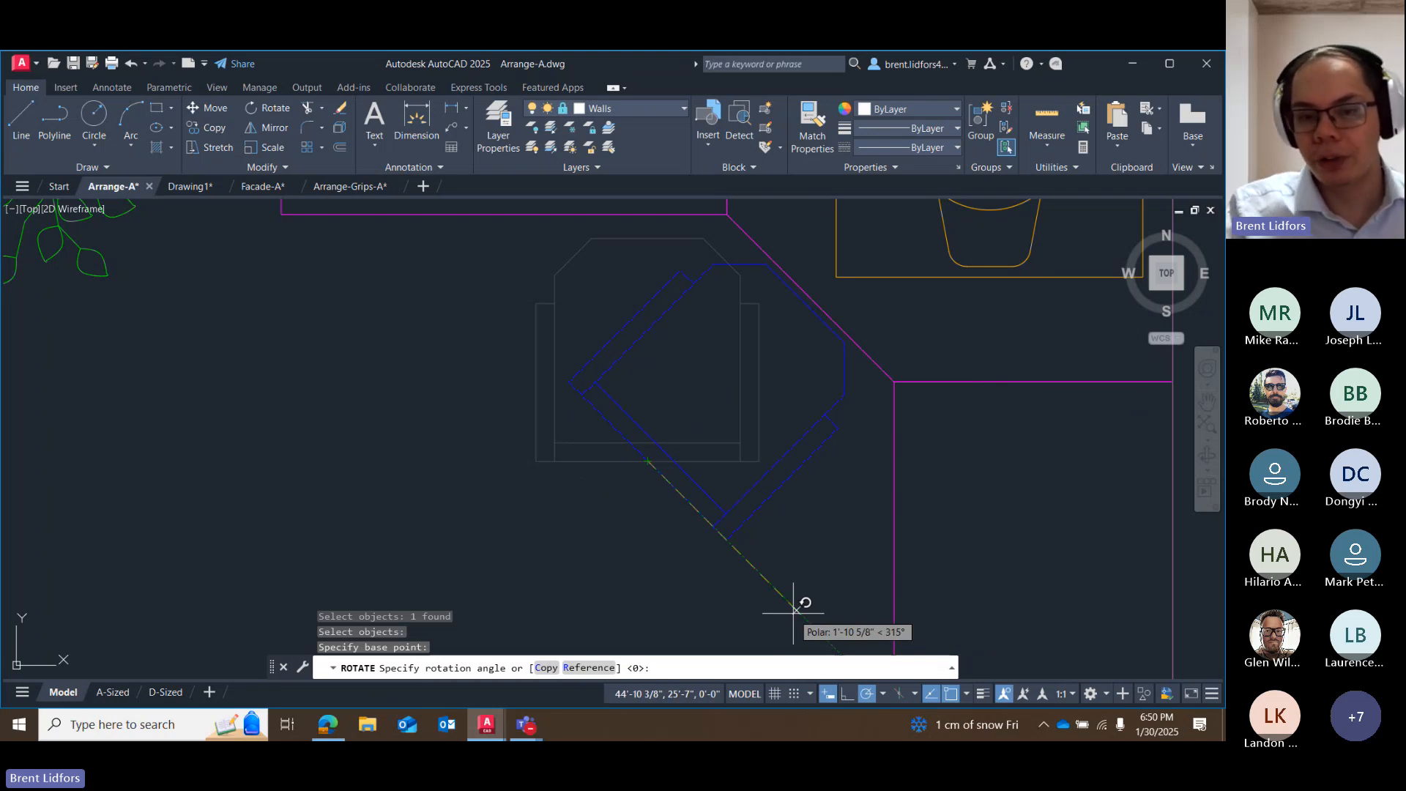
click(793, 610)
Move the rotated chair slightly southwest by its grip so it clears the corner desk's diagonal edge, and deselect it.
scroll(794, 610, down, 4)
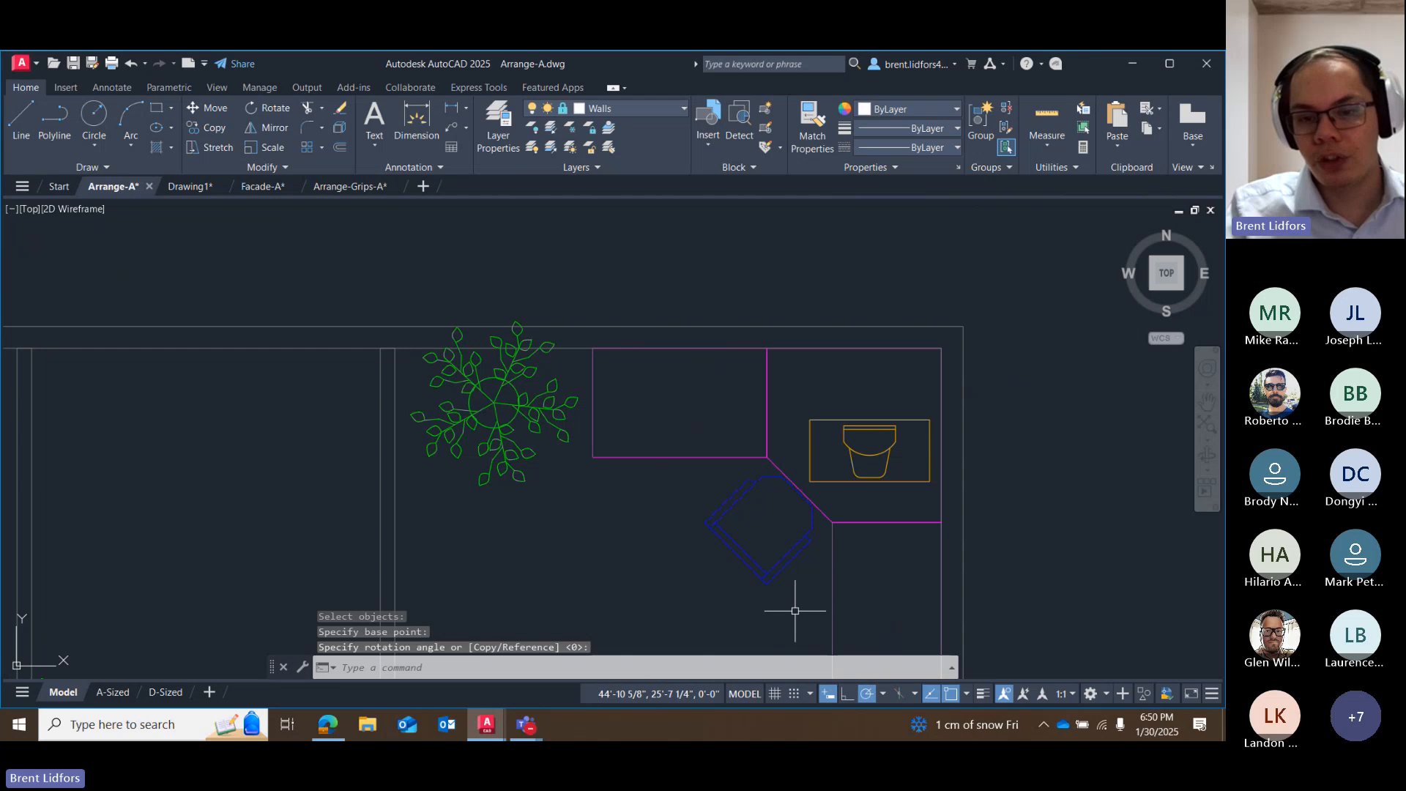
middle_drag(792, 573, 698, 382)
scroll(698, 381, down, 2)
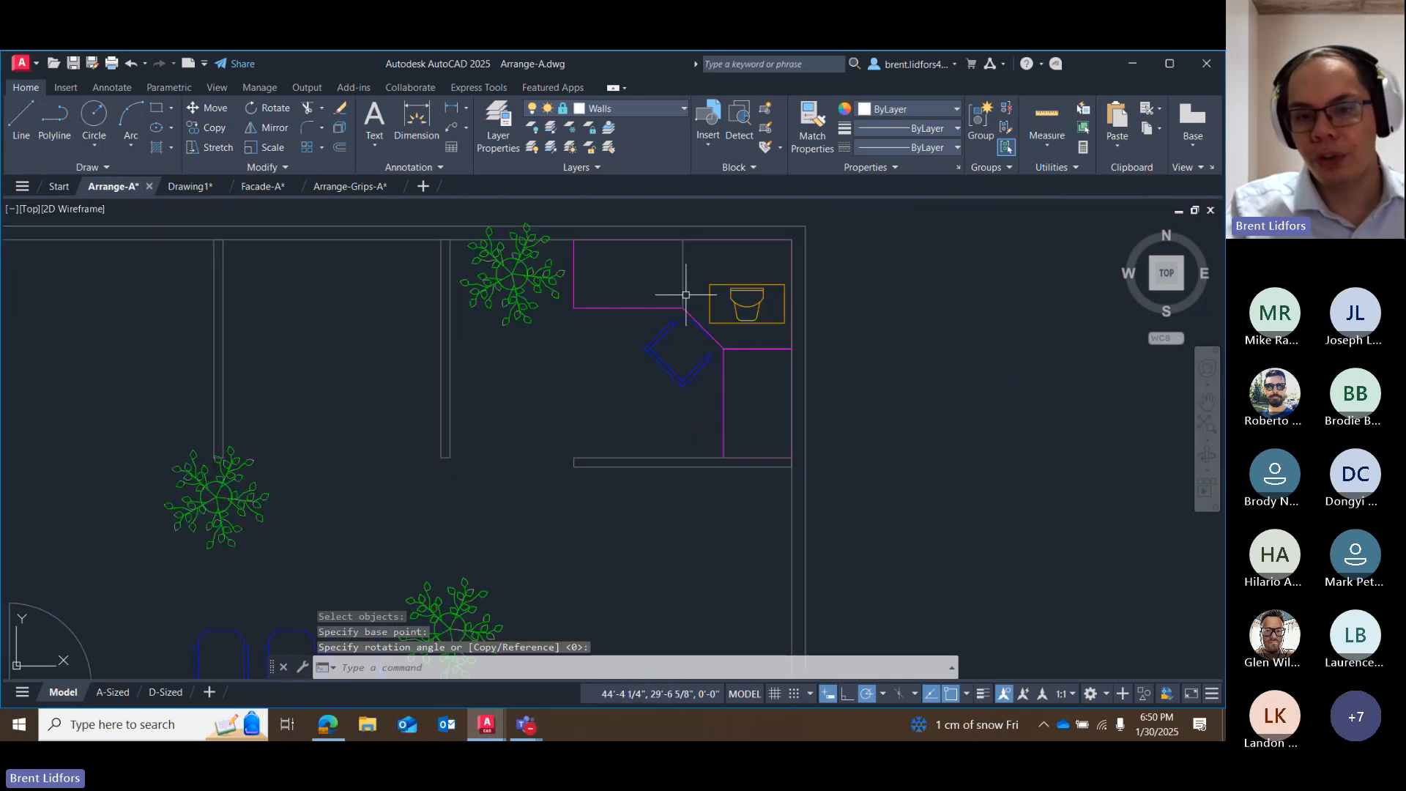
click(666, 369)
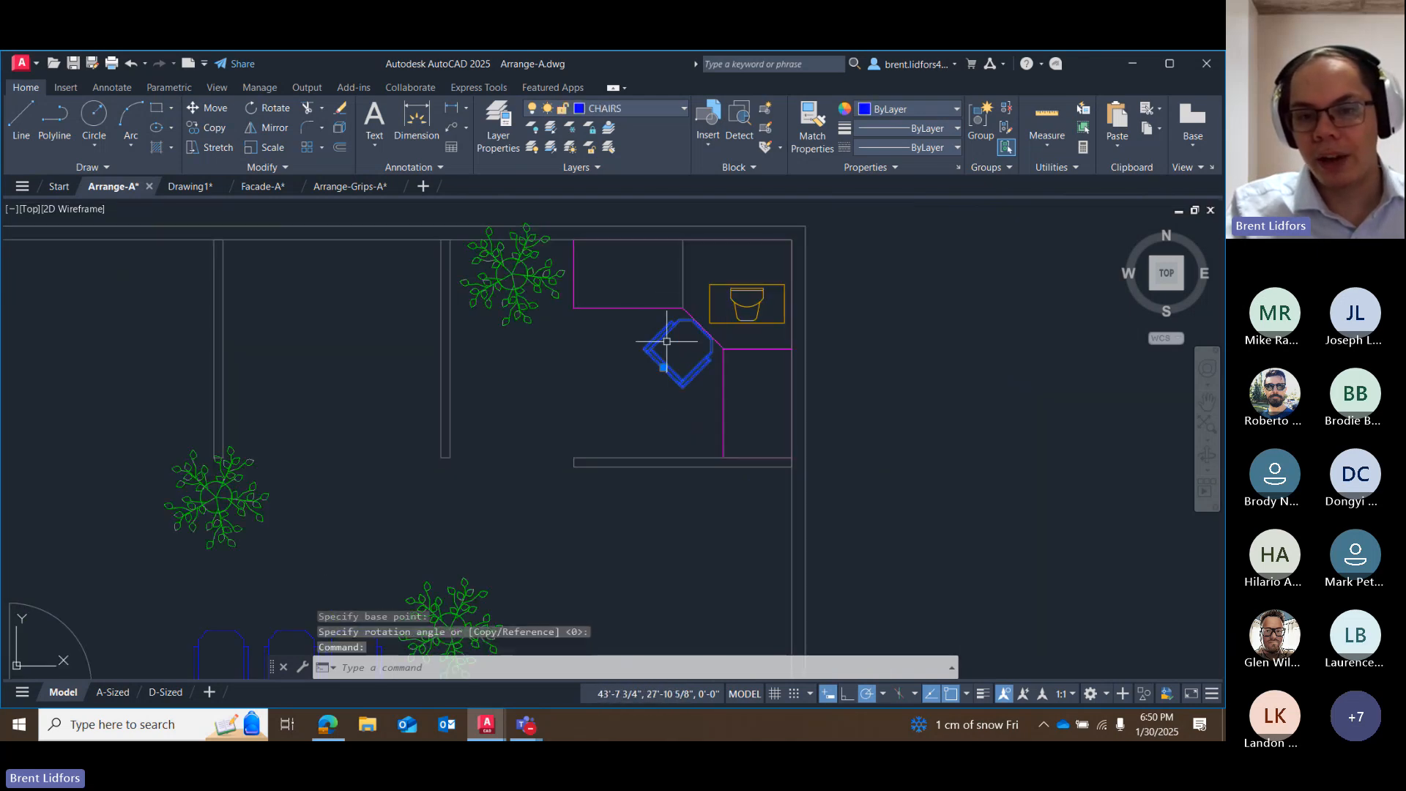
click(664, 366)
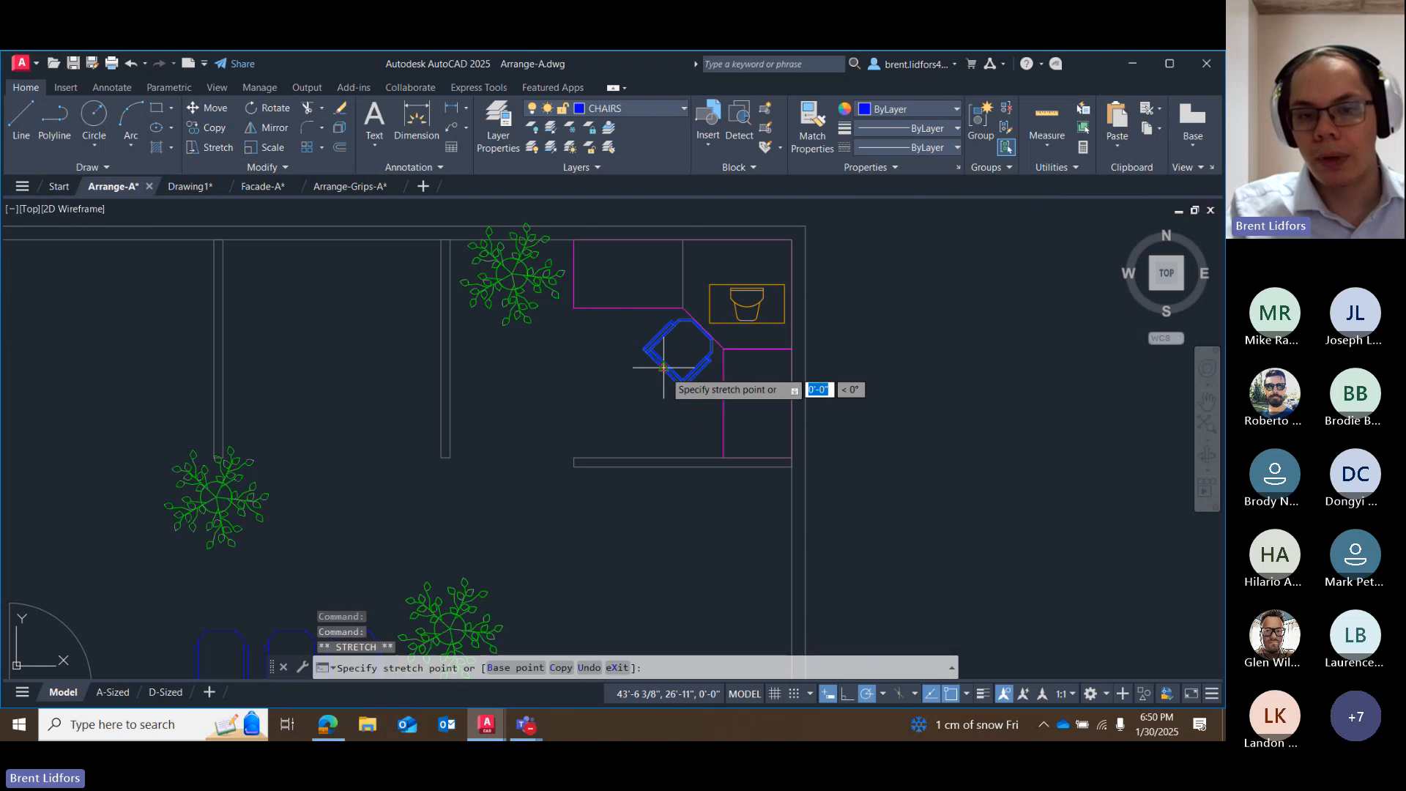
click(658, 375)
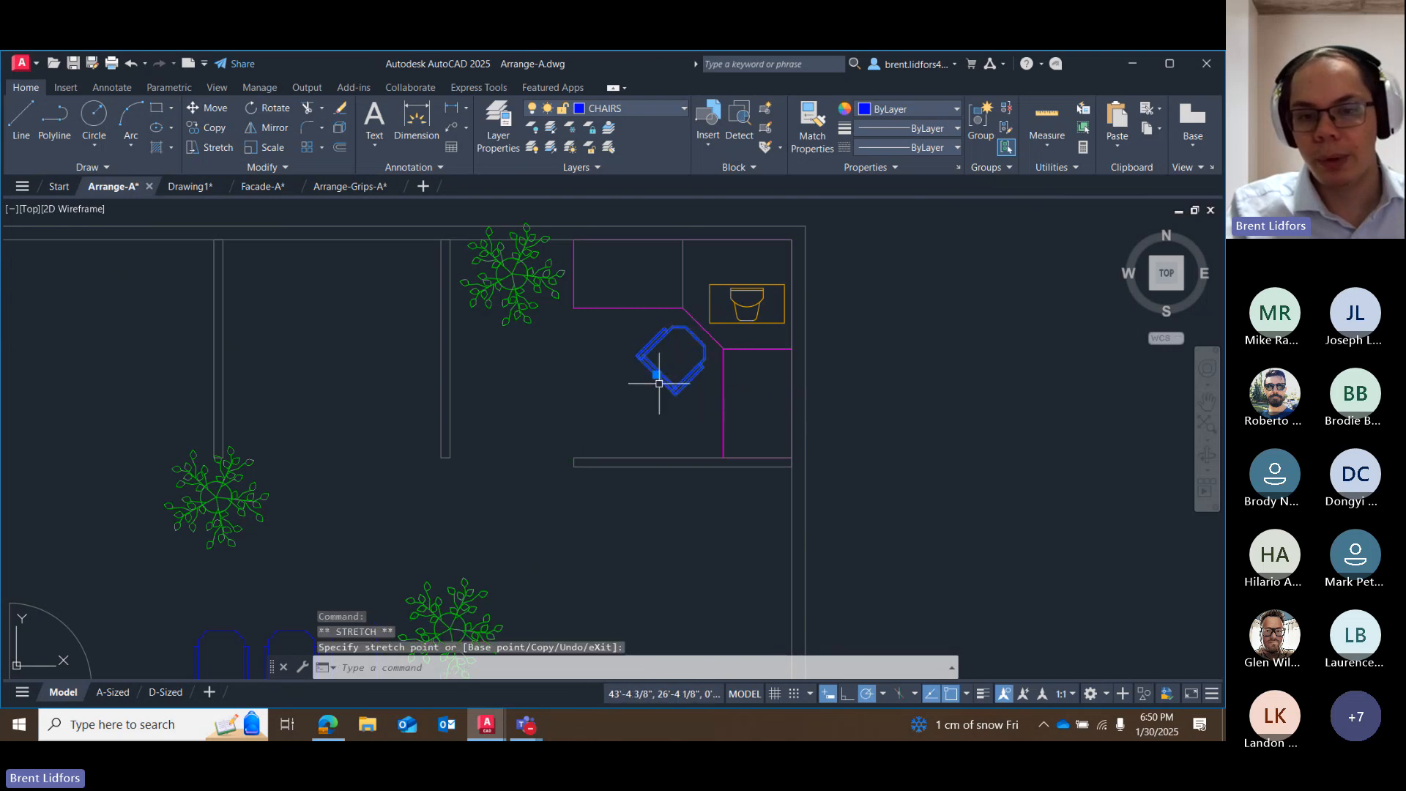
scroll(692, 311, up, 6)
scroll(695, 302, down, 4)
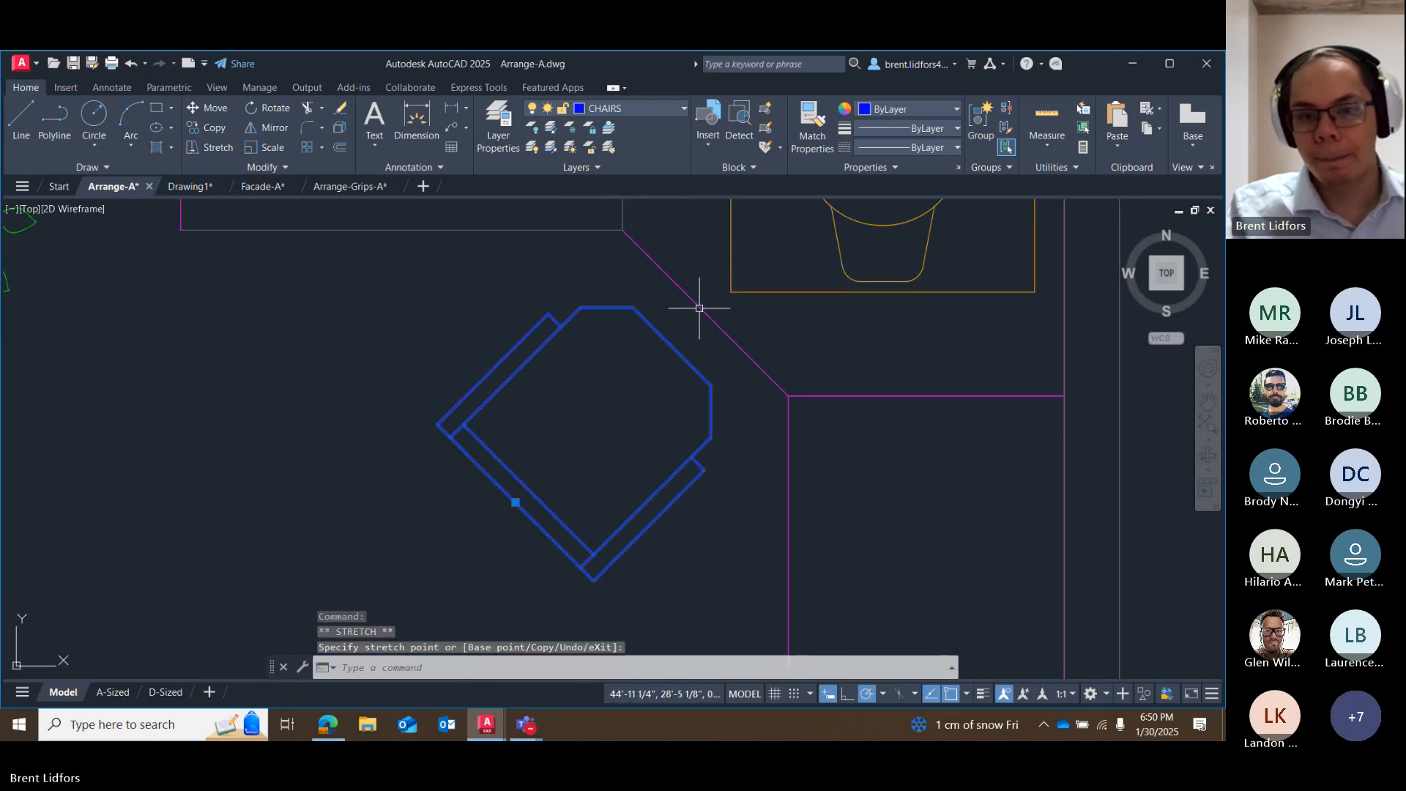
scroll(667, 380, down, 2)
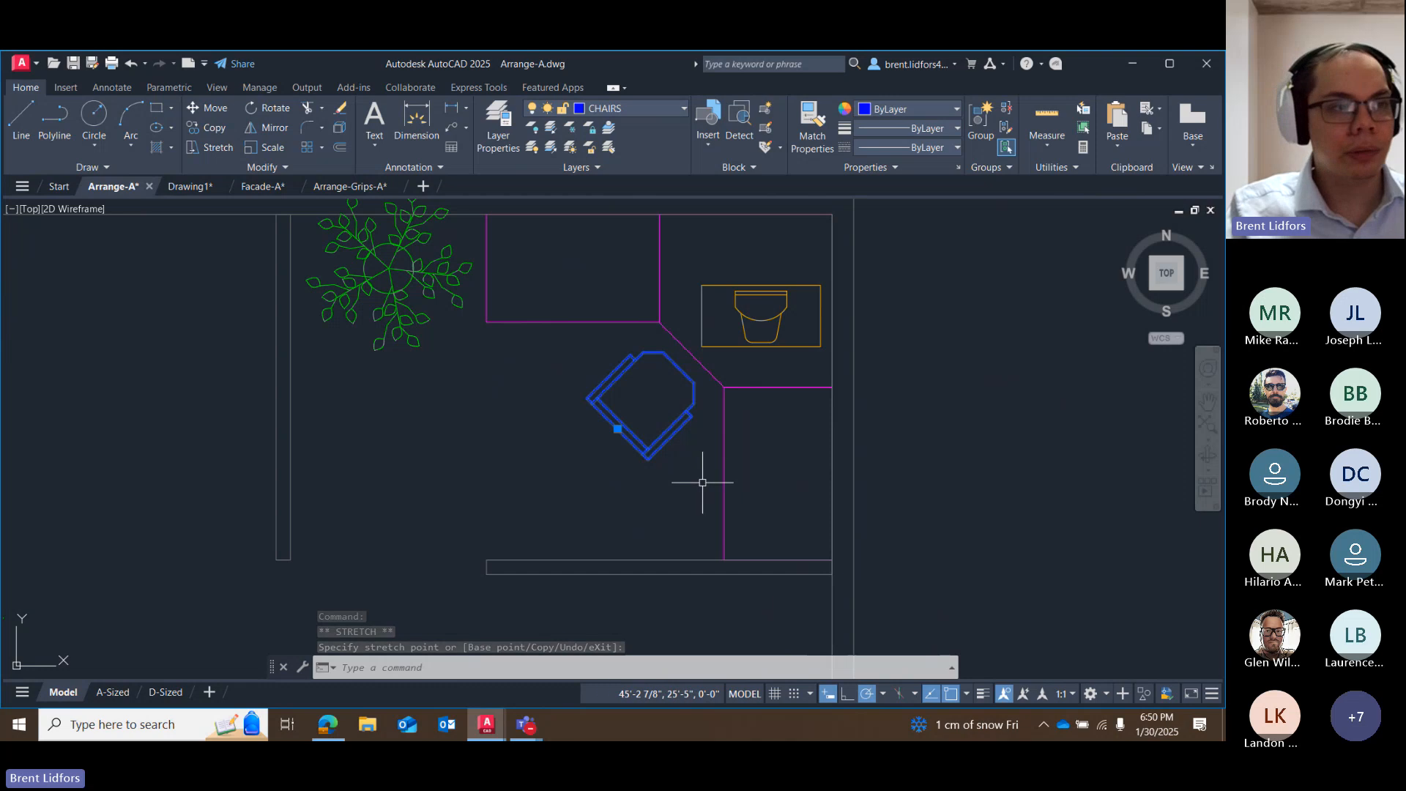
key(Escape)
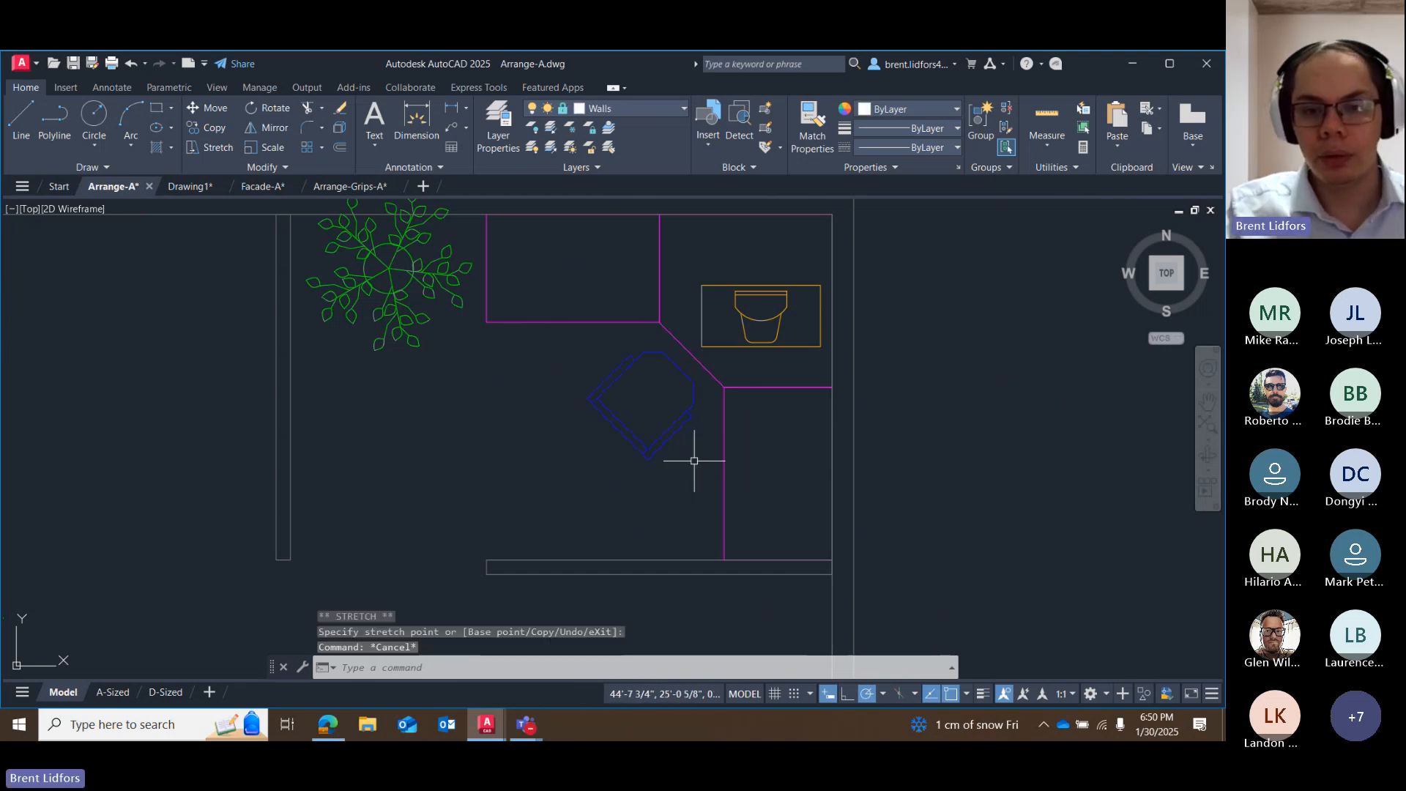
Try rotating the computer on the corner desk by 315° about the midpoint of its back edge, and undo the rotation.
click(740, 344)
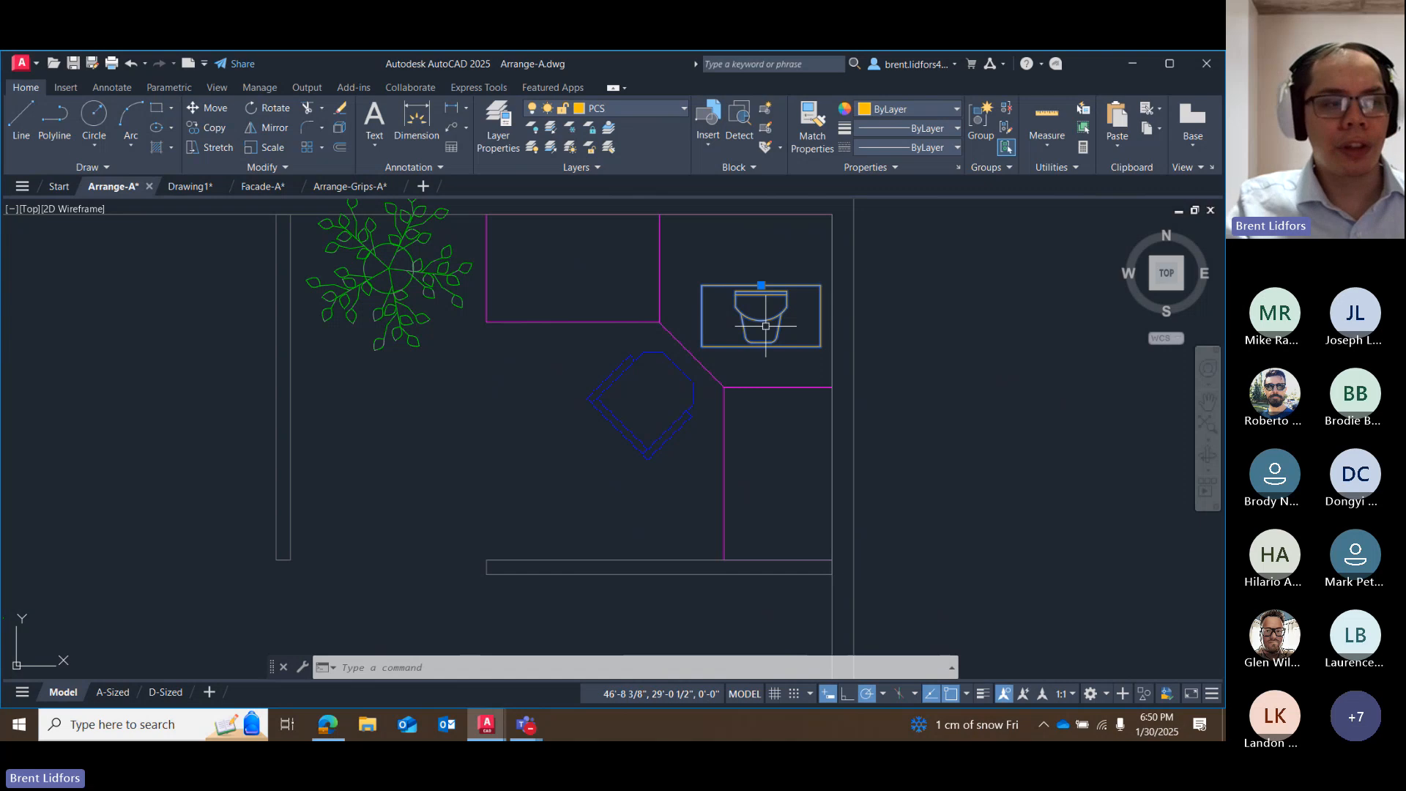
click(271, 107)
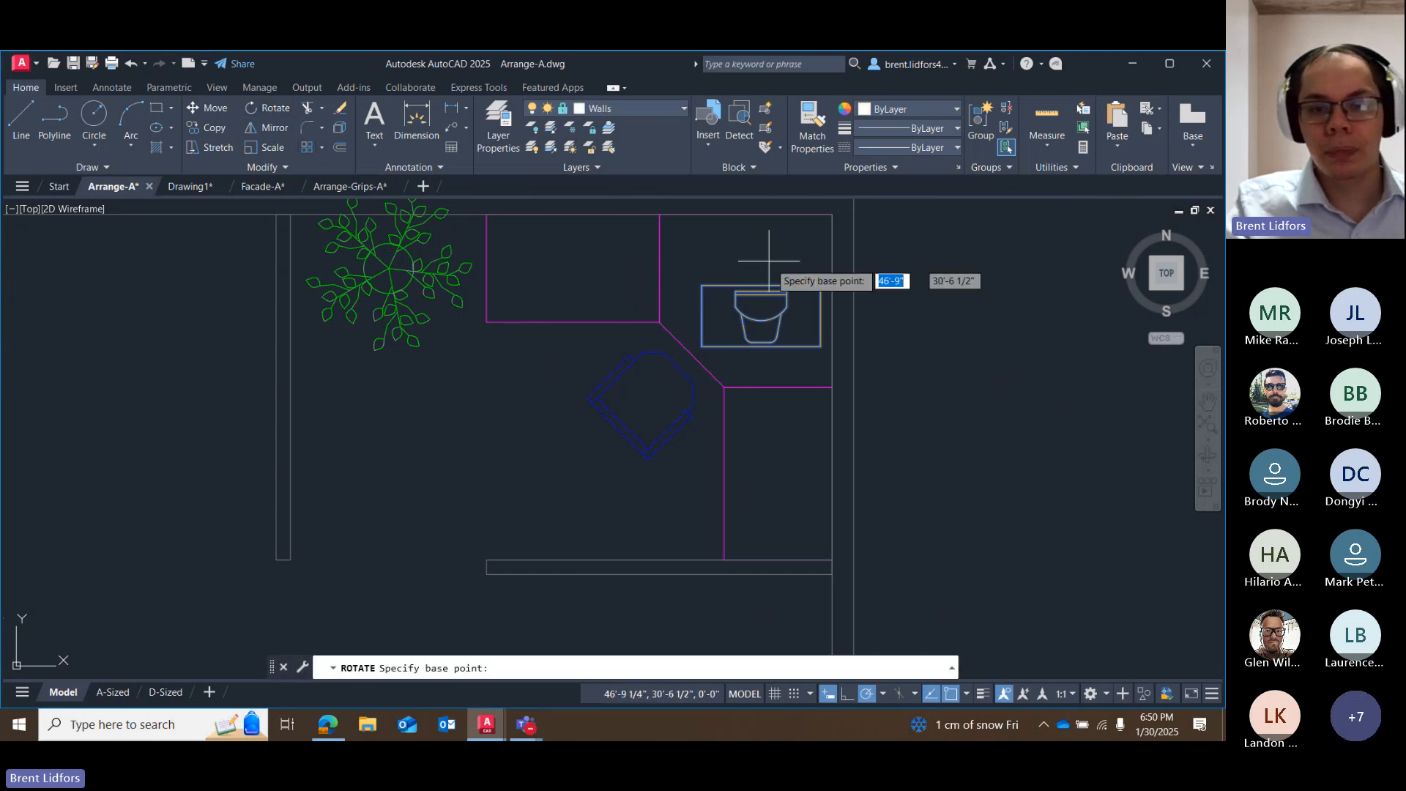
click(764, 277)
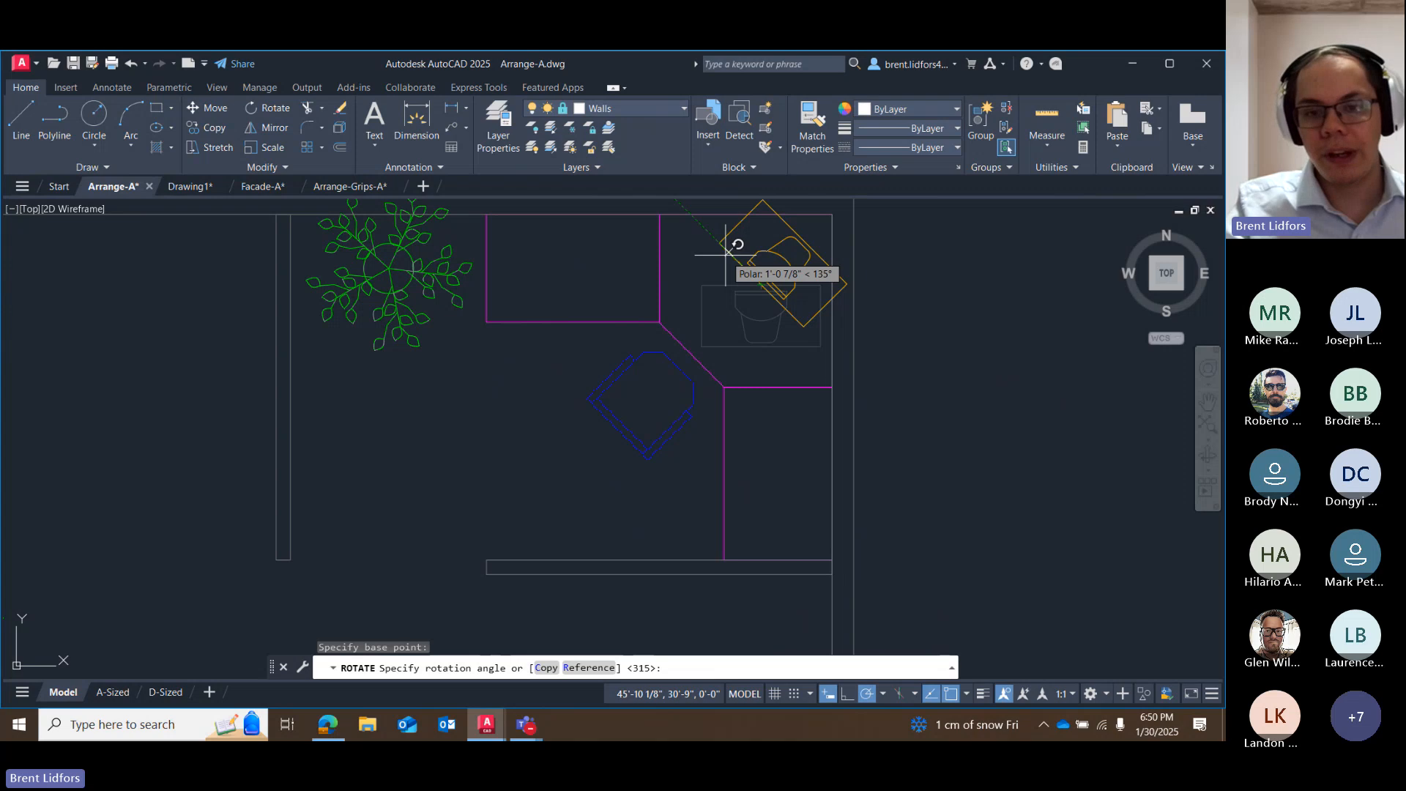
text(32)
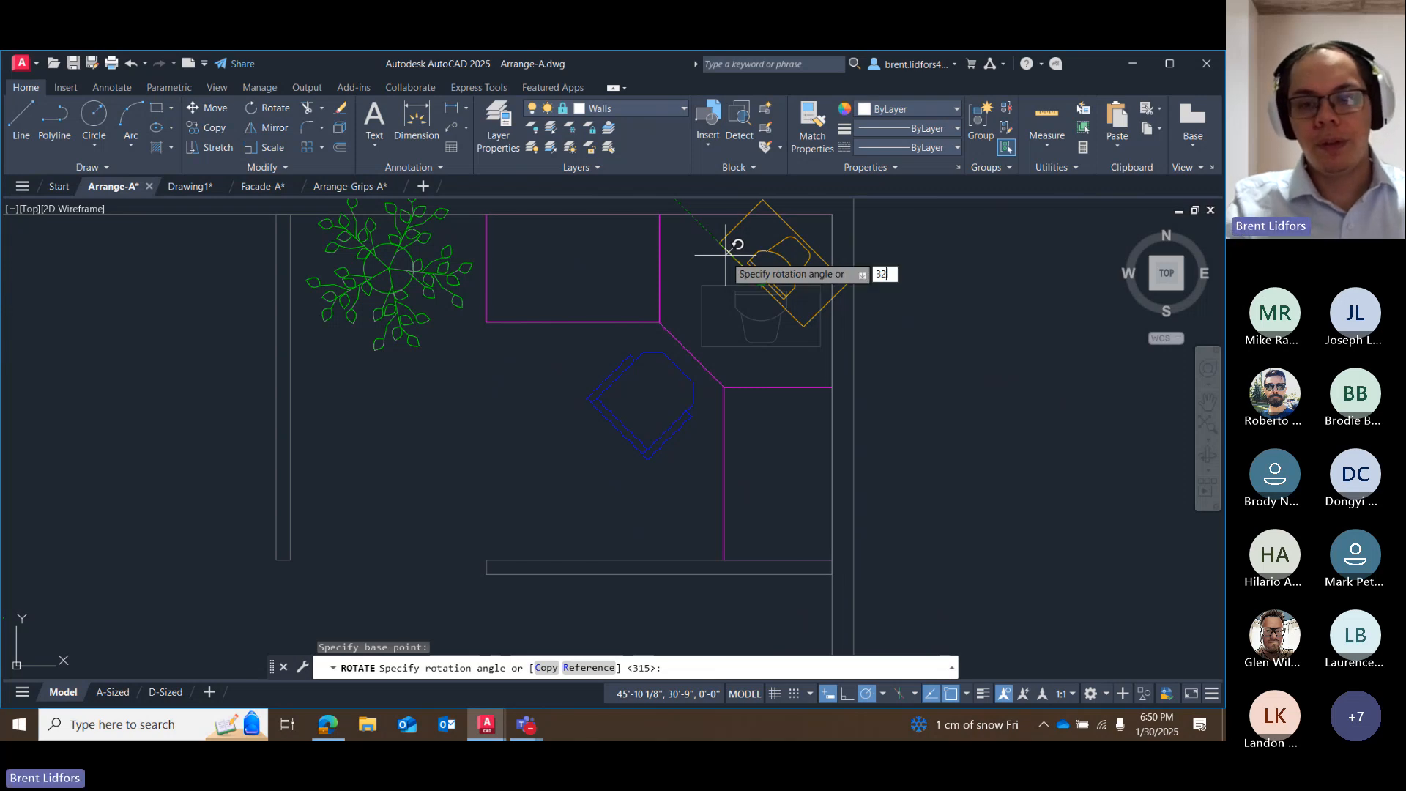
key(Return)
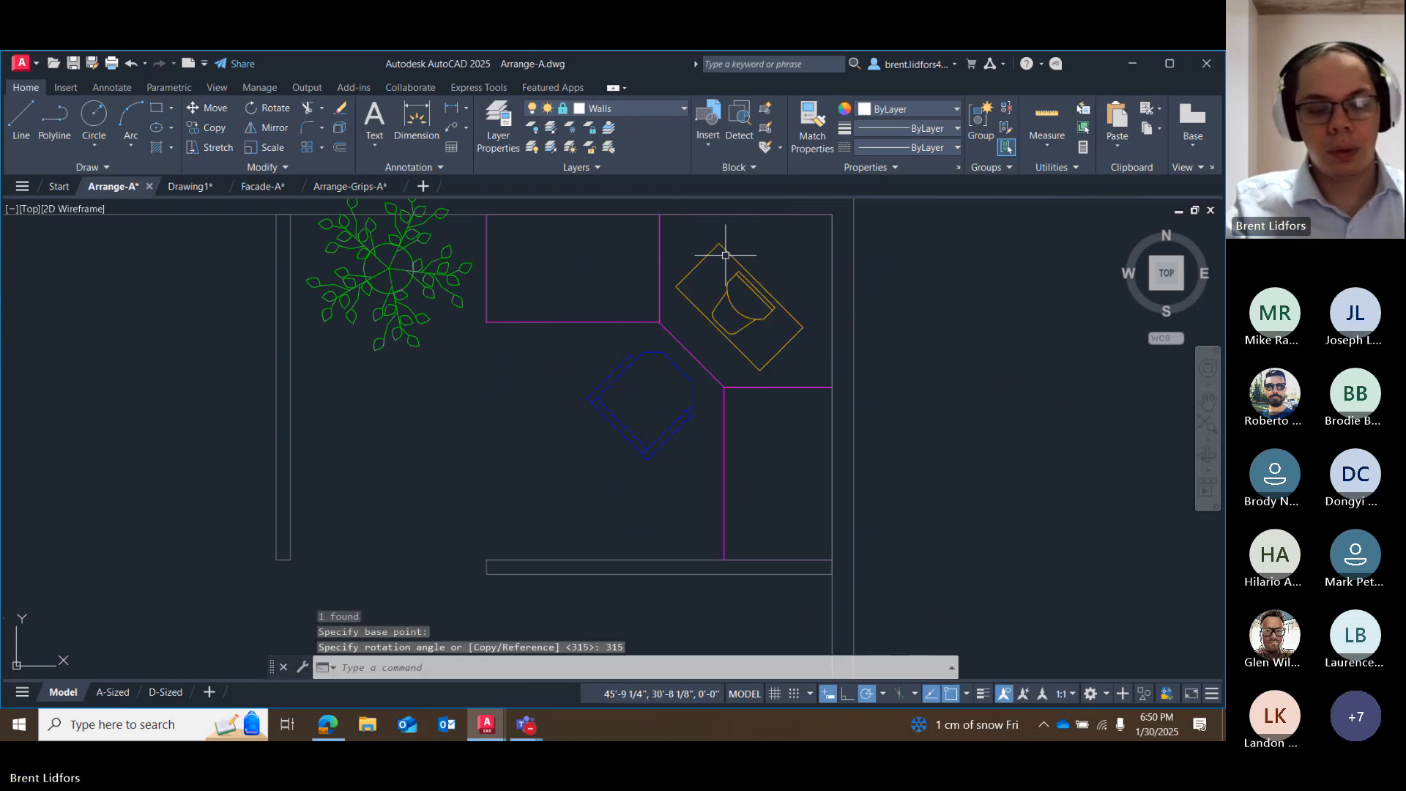
key(ctrl+z)
Rotate the computer on the northeast corner desk to 135° about the midpoint of its back edge, using polar tracking.
click(757, 304)
click(761, 284)
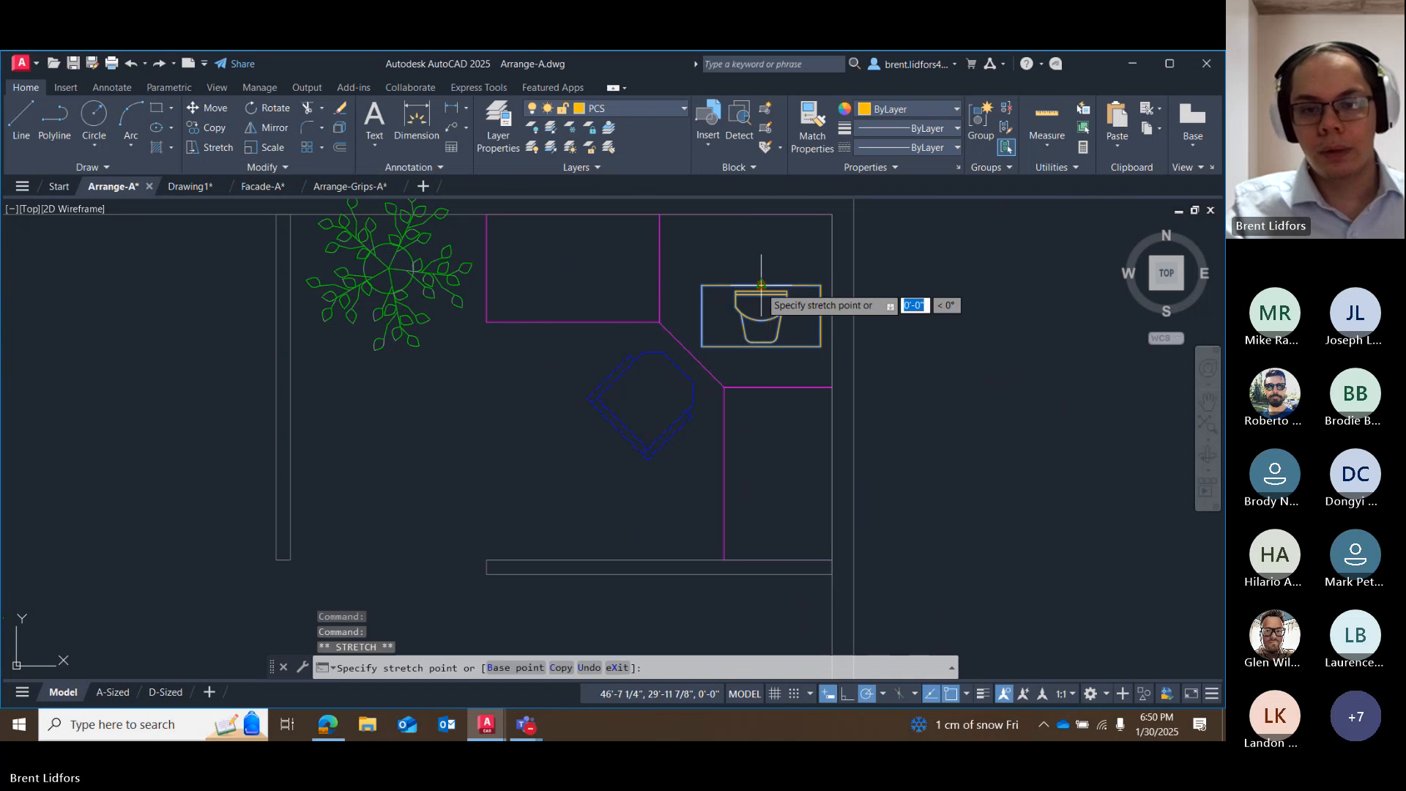
key(Escape)
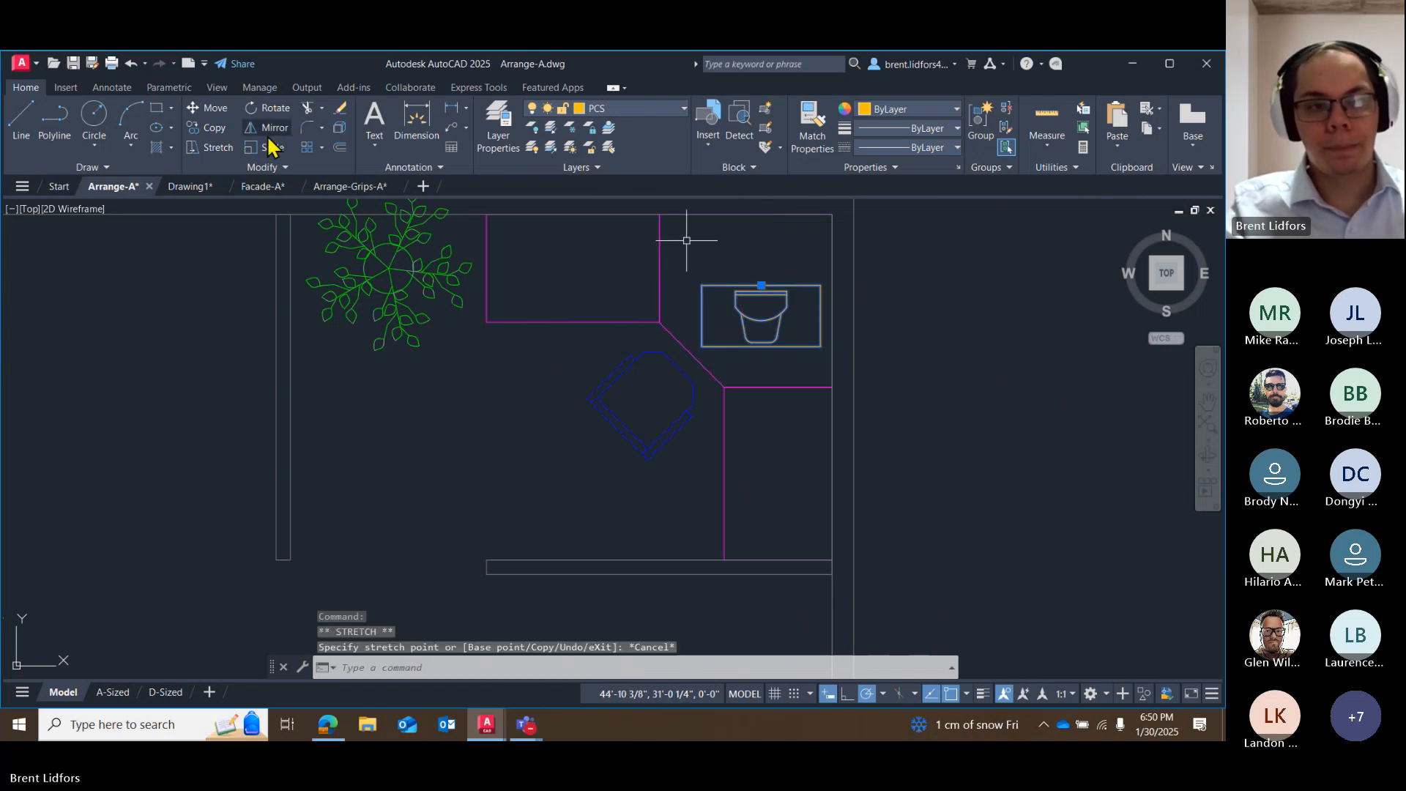
click(269, 109)
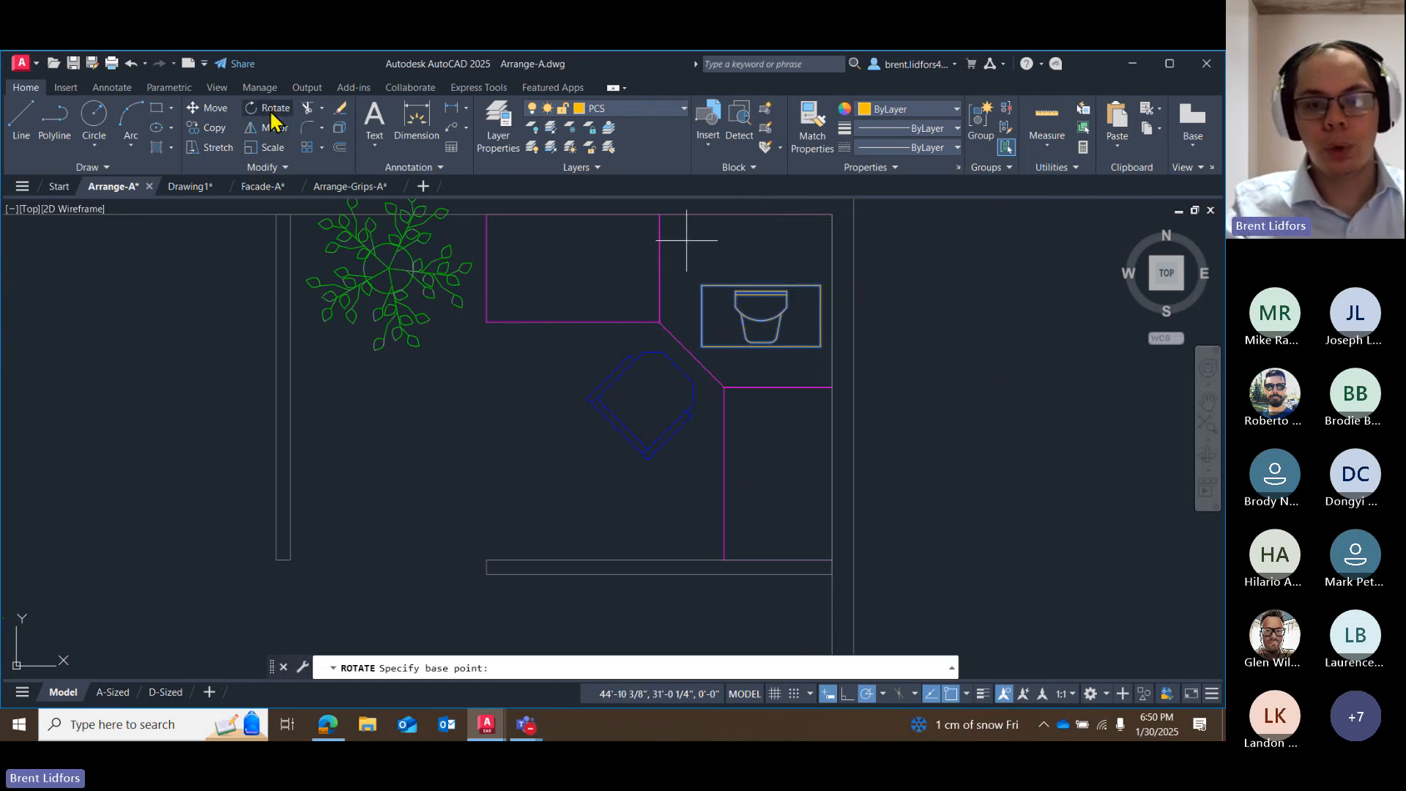
click(762, 284)
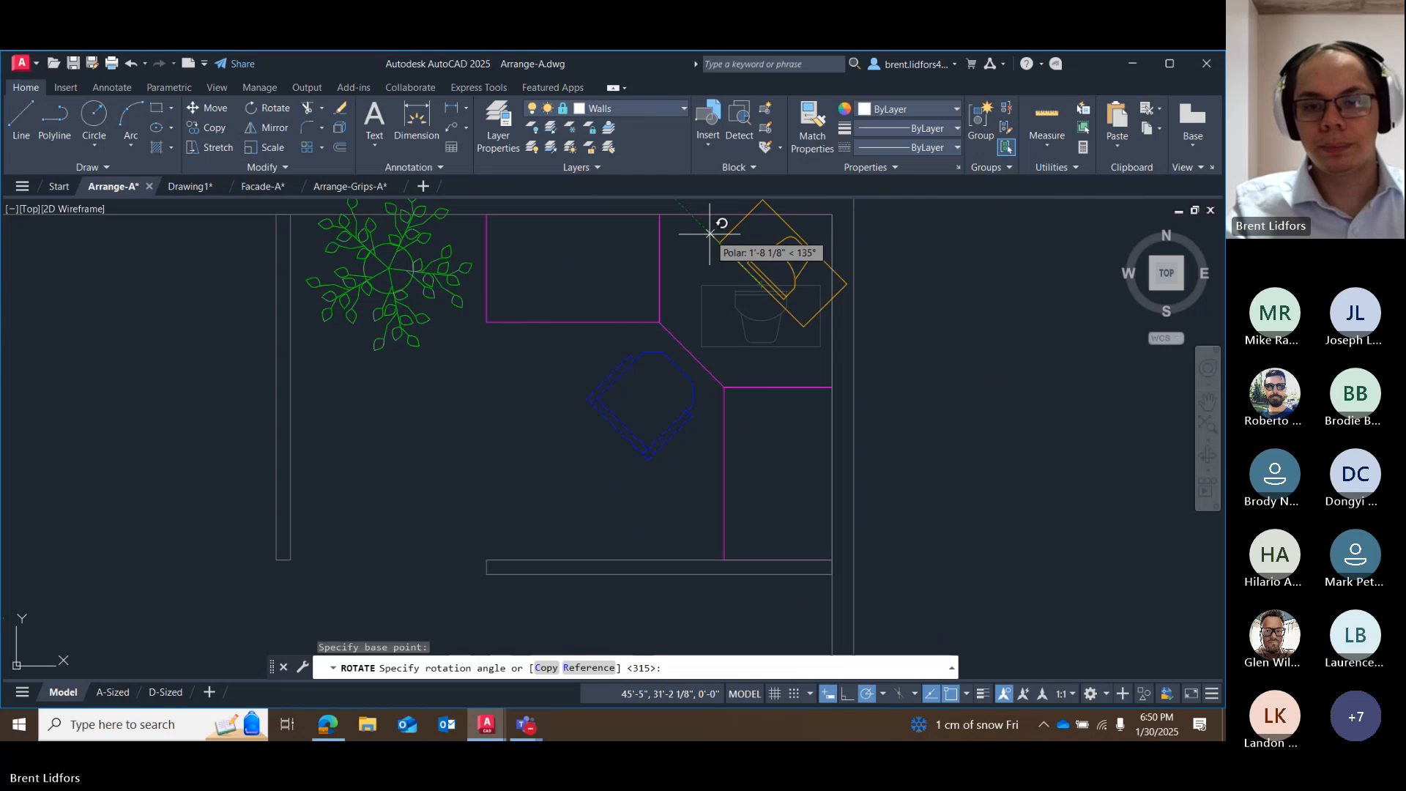
click(709, 233)
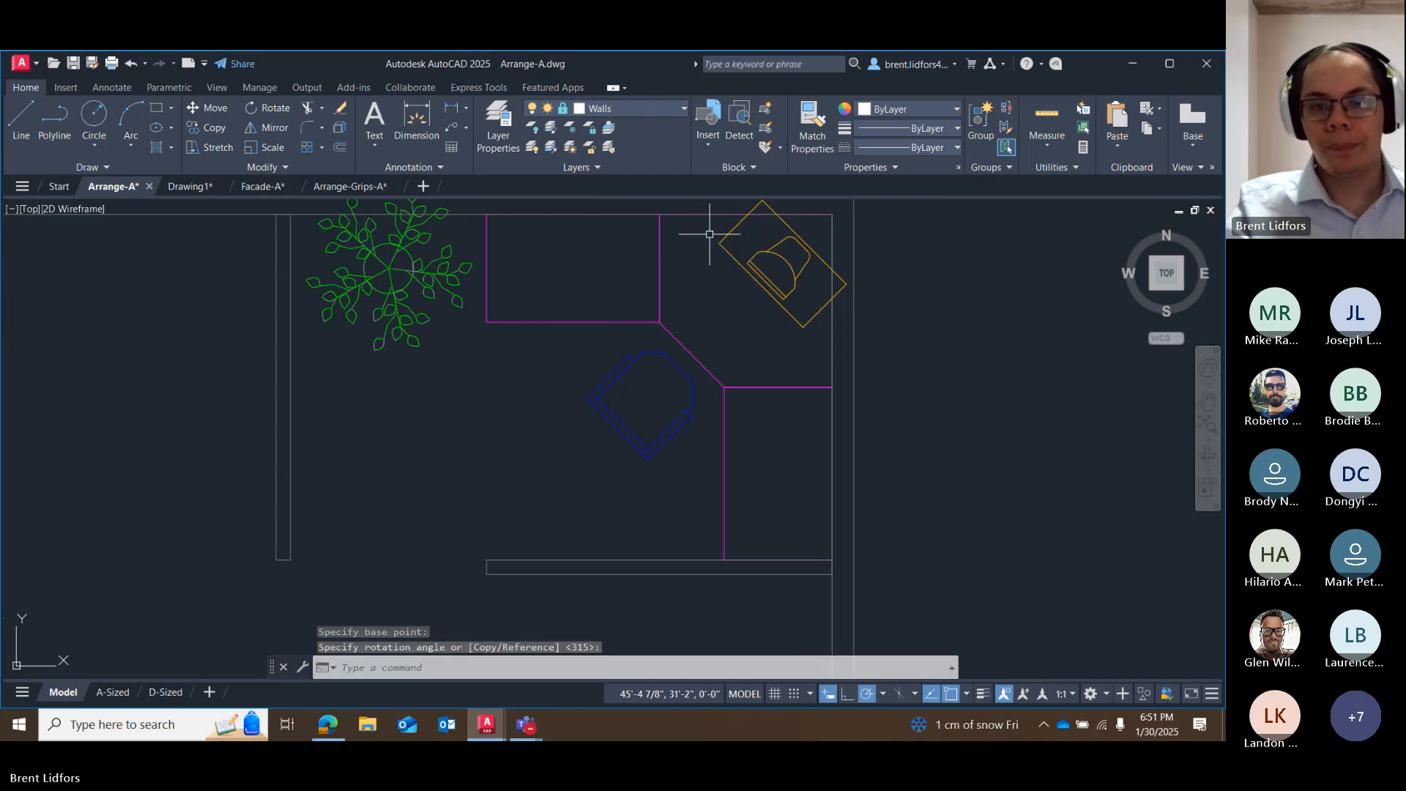
Move the rotated computer 1'-2" at 225° by its grip to fit it on the corner desk, and deselect it.
click(771, 293)
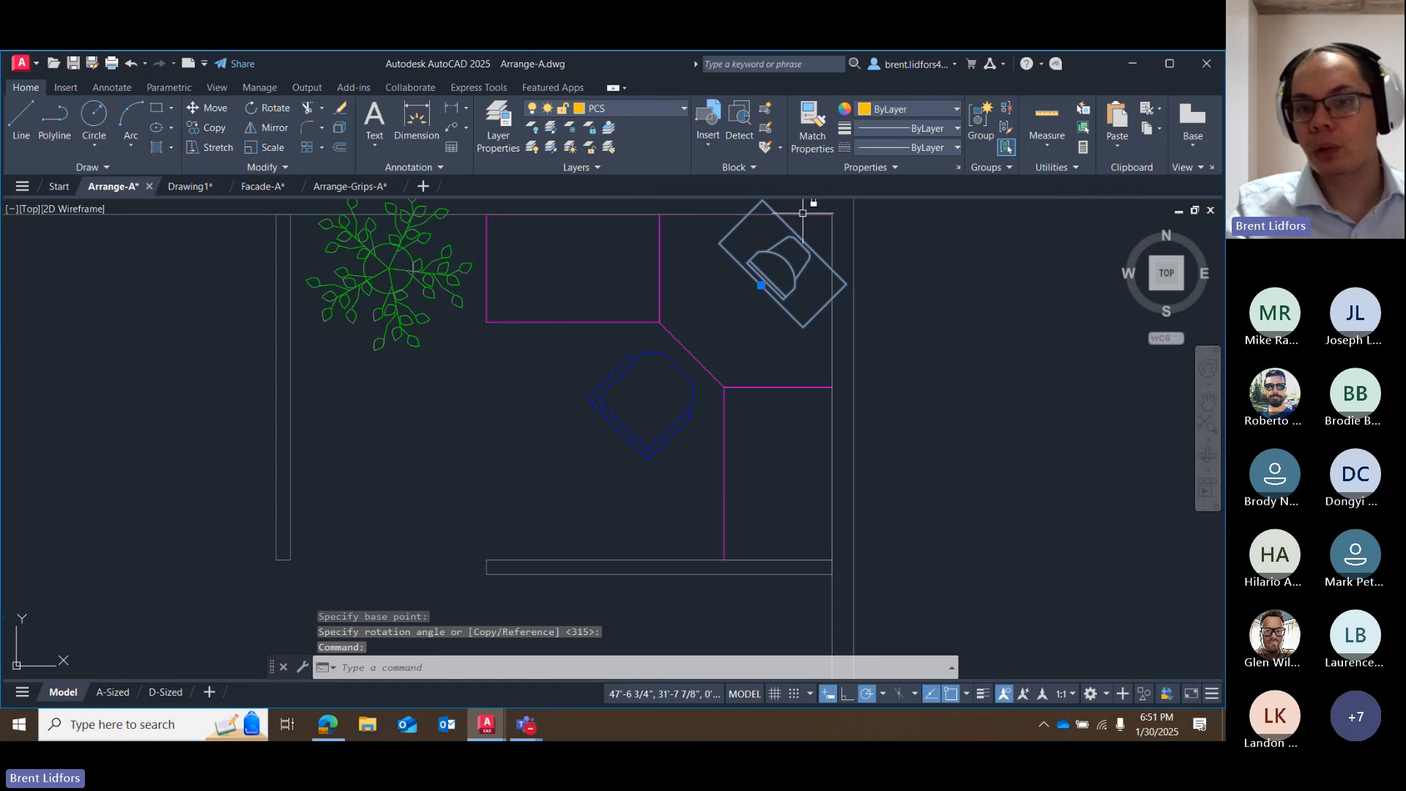
click(765, 285)
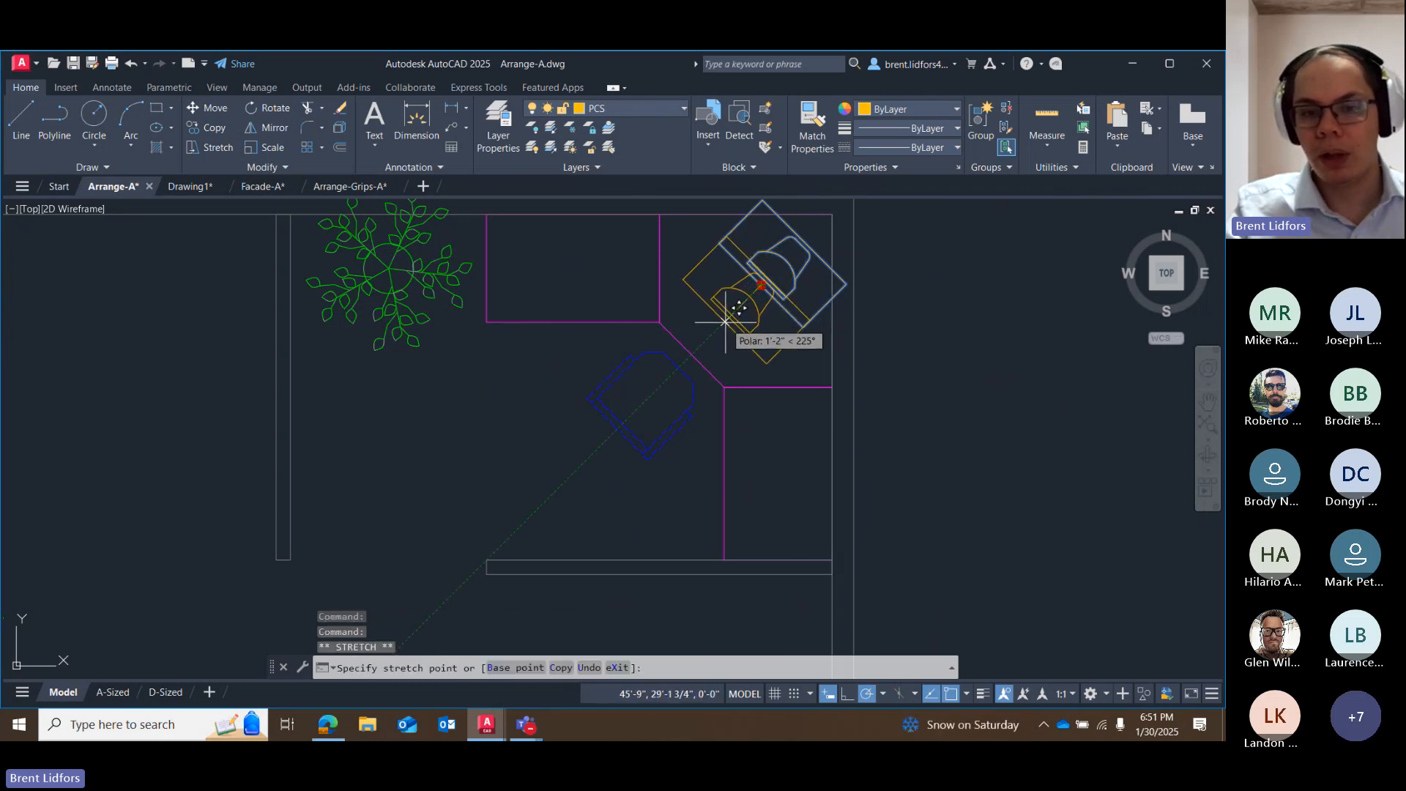
click(725, 322)
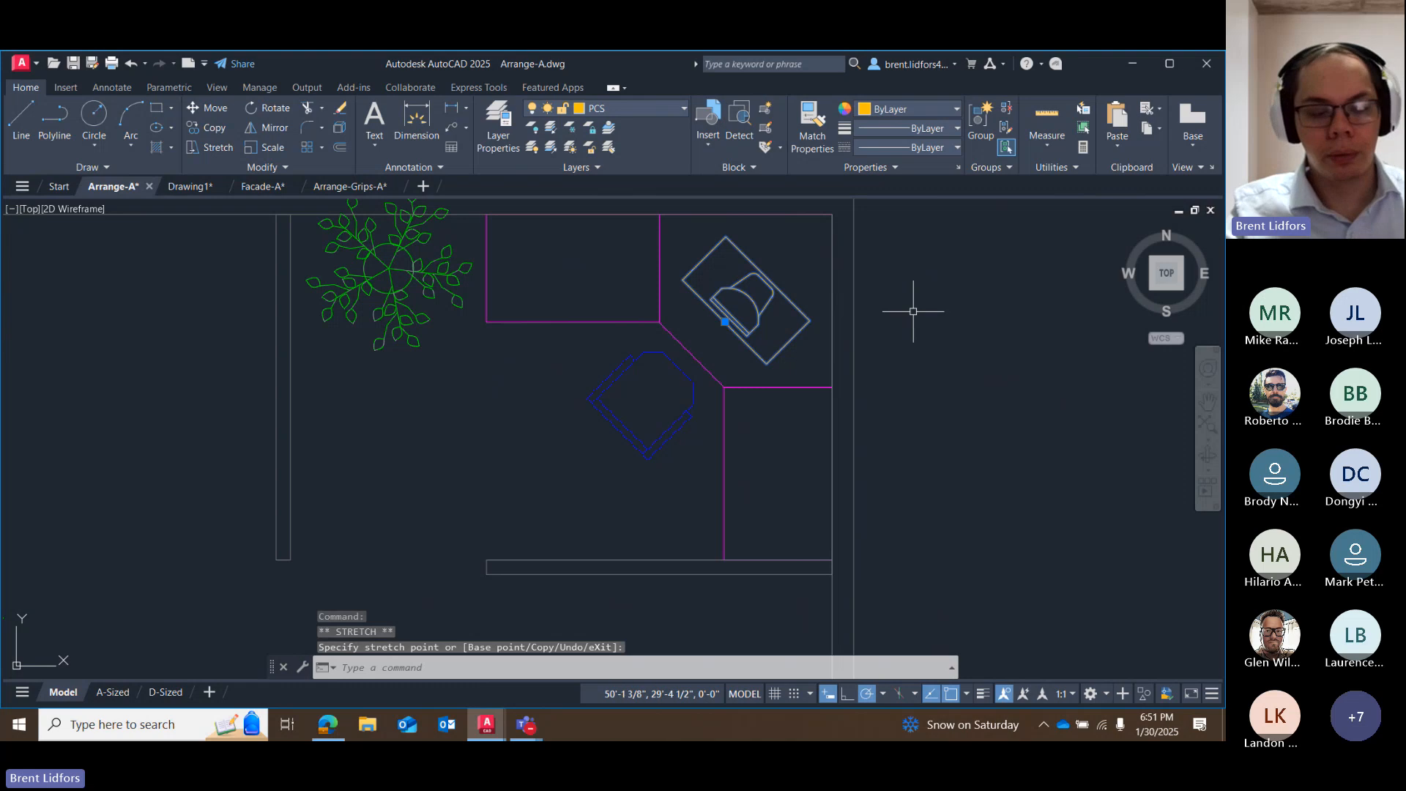
key(Escape)
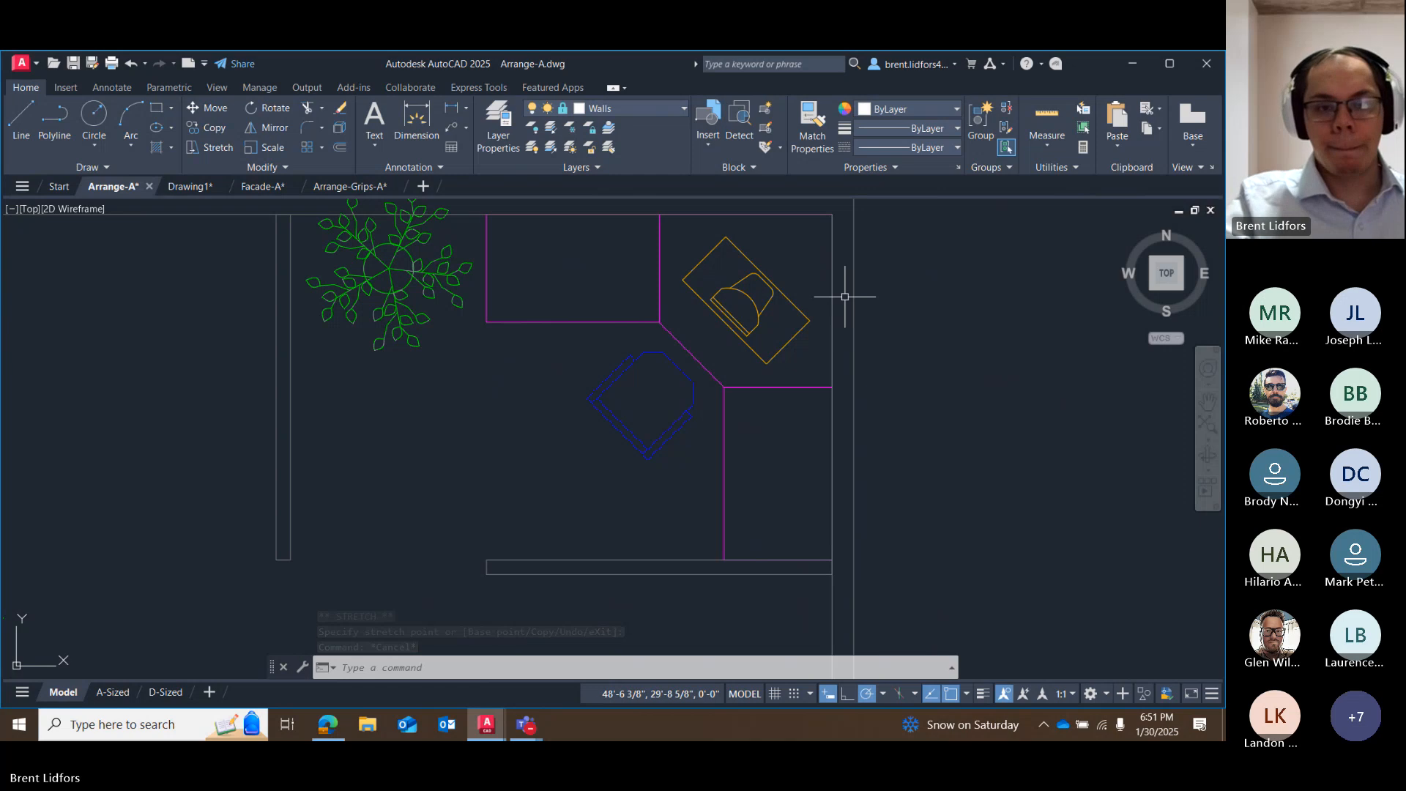
scroll(843, 294, down, 3)
scroll(557, 381, down, 2)
middle_drag(564, 371, 628, 330)
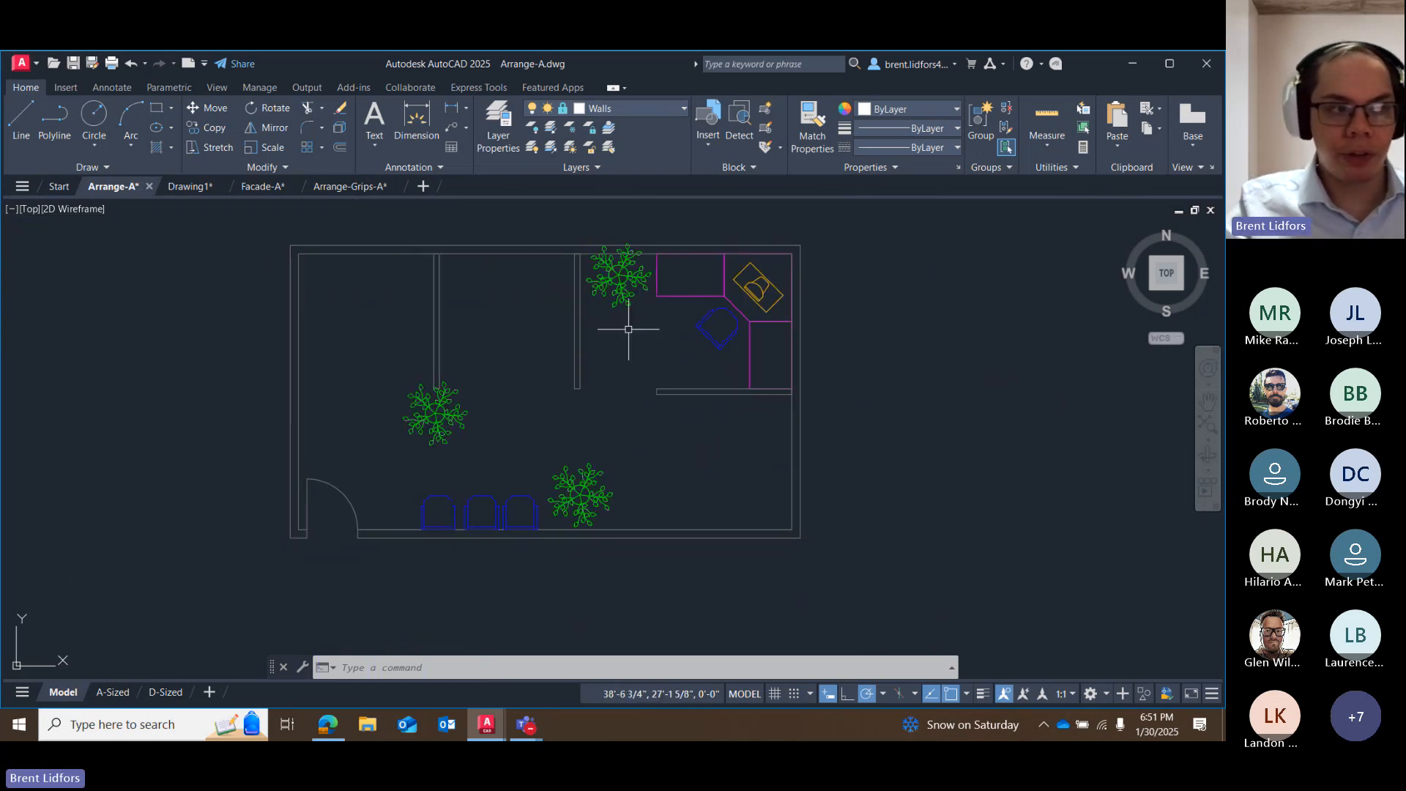
click(711, 338)
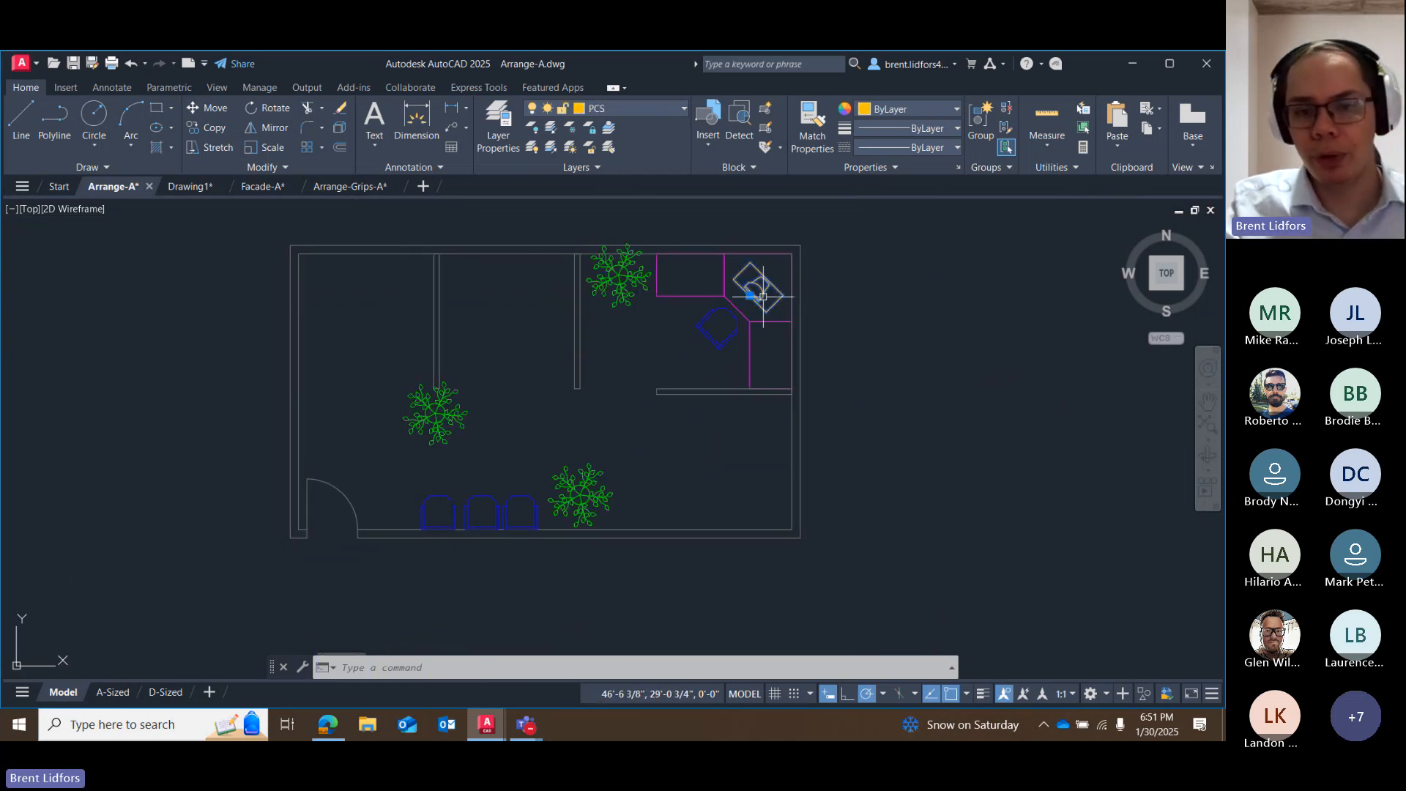
scroll(715, 403, up, 5)
middle_drag(579, 345, 421, 565)
scroll(490, 465, down, 2)
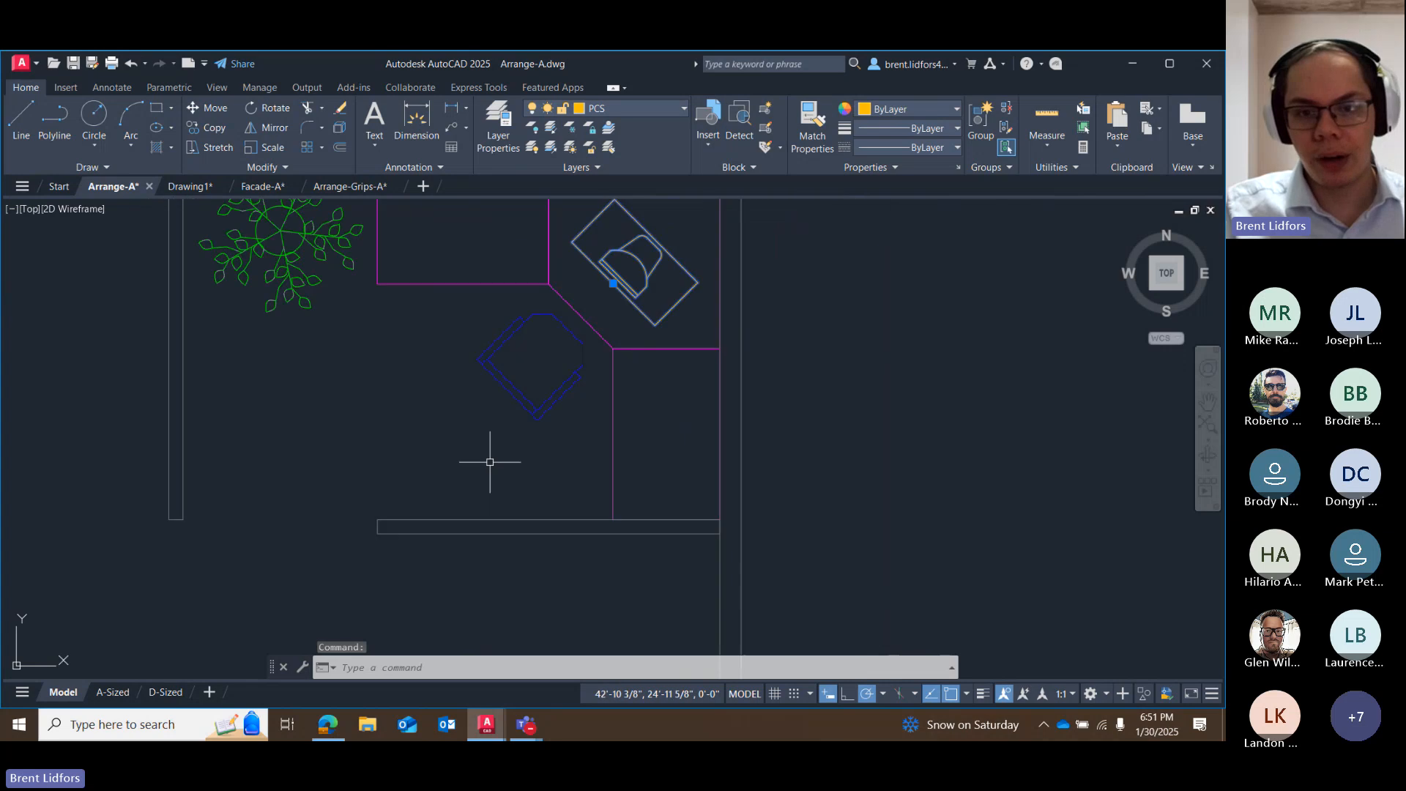
scroll(501, 372, down, 5)
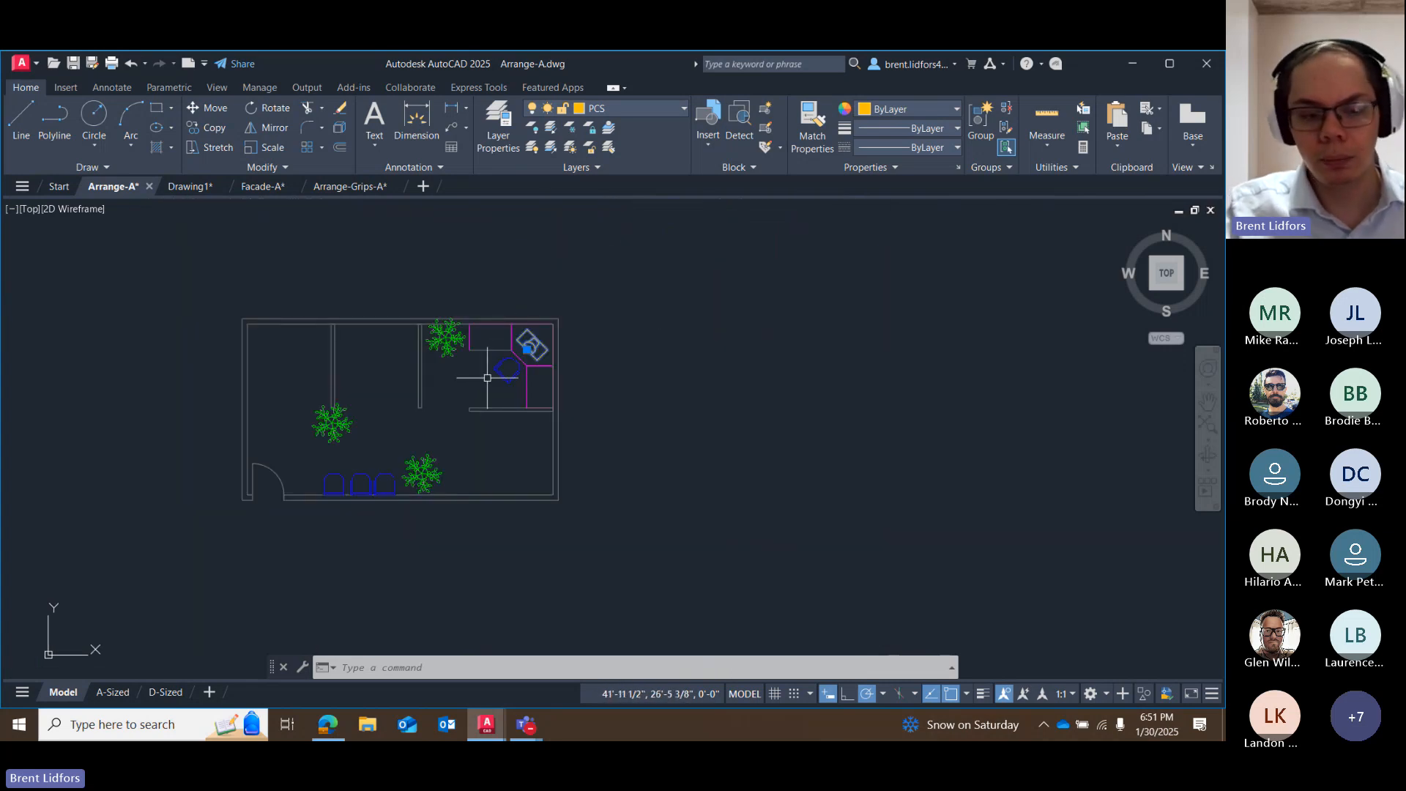
key(Escape)
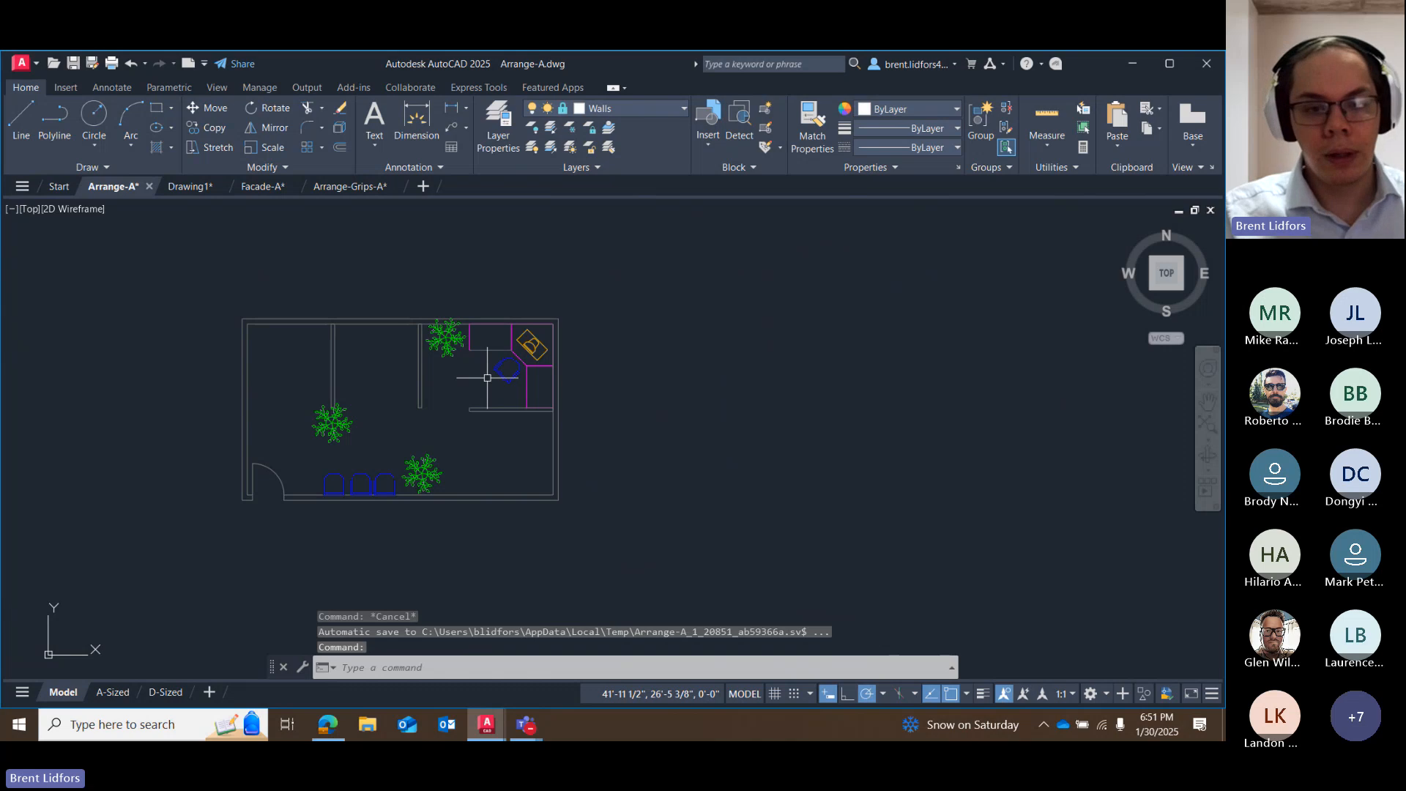
scroll(487, 378, up, 4)
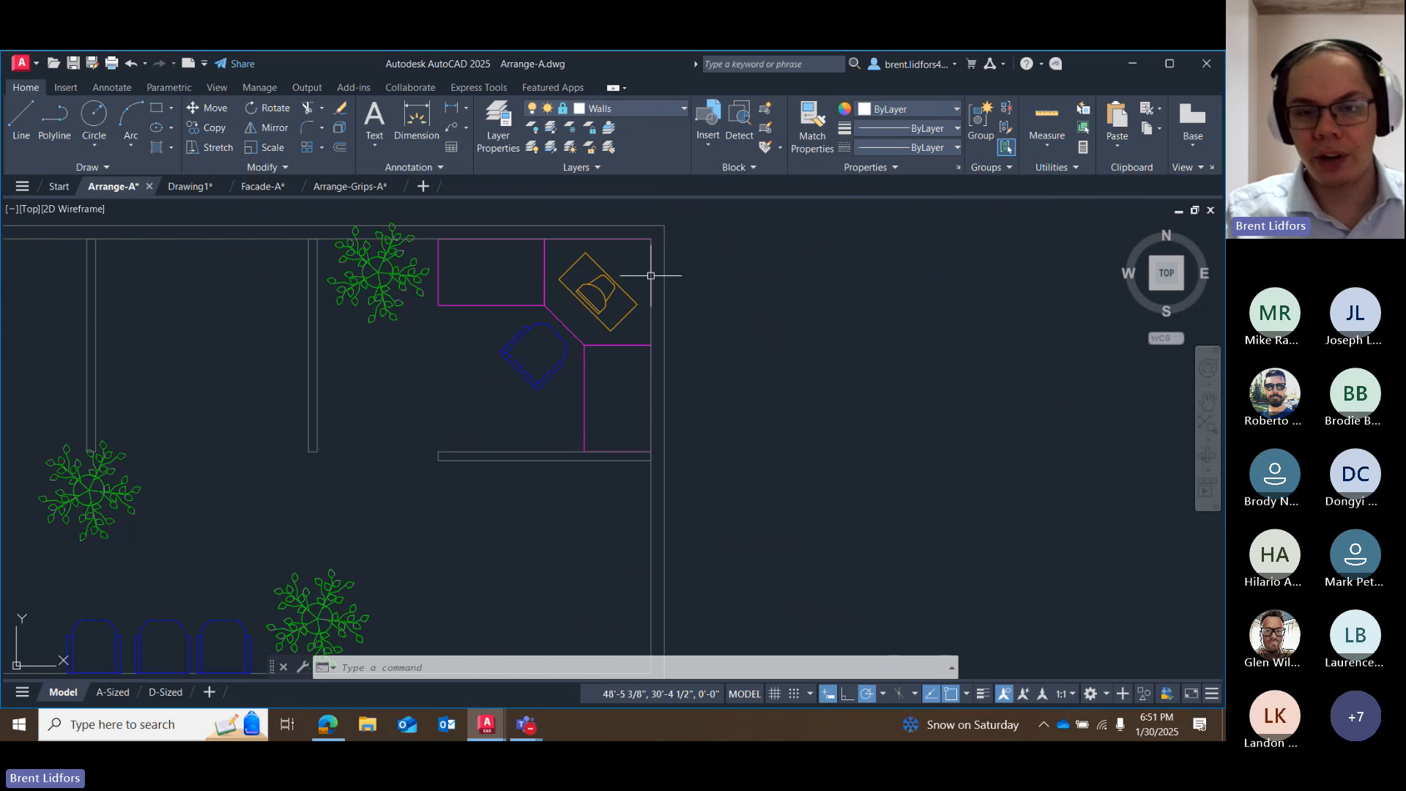
mouse_move(592, 312)
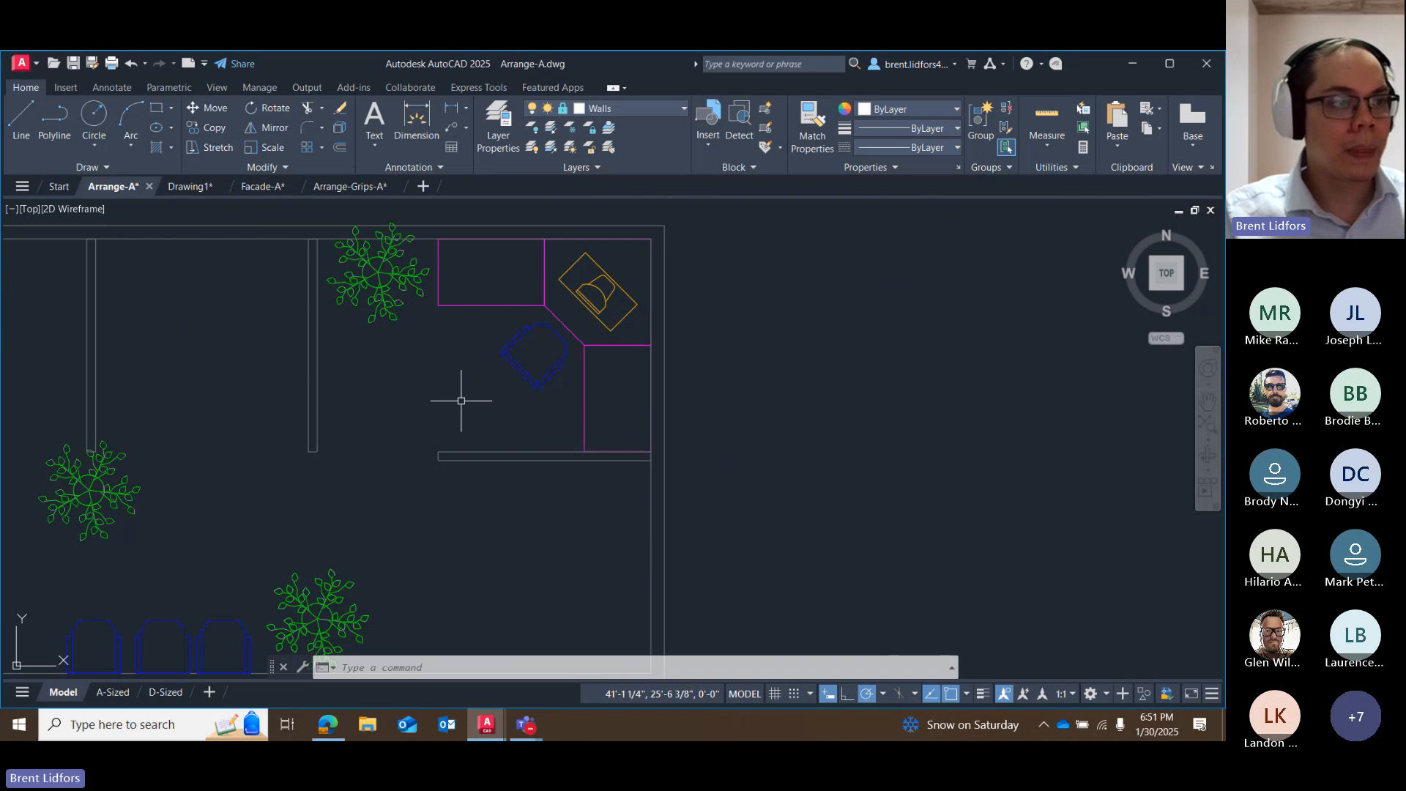
scroll(462, 401, down, 2)
middle_drag(449, 389, 512, 315)
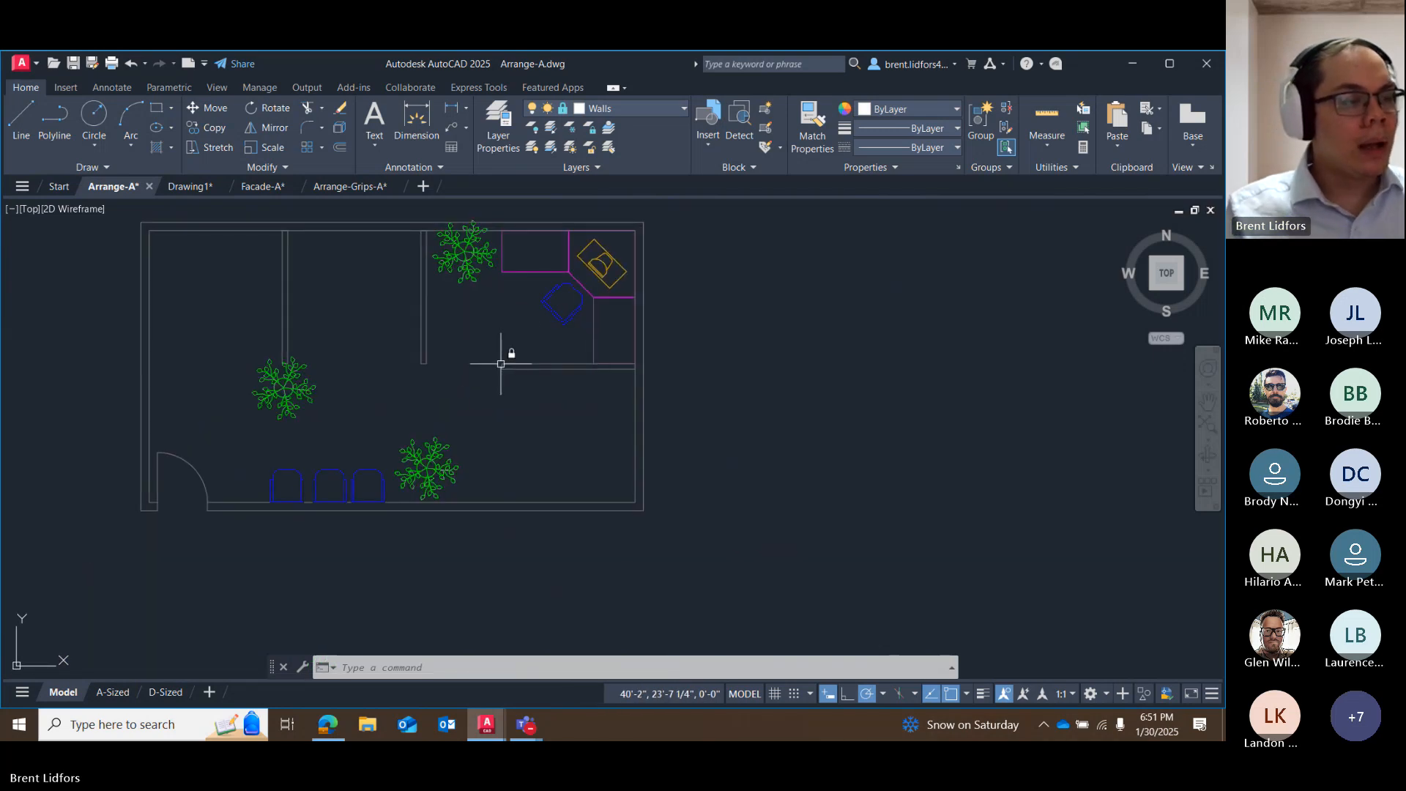
mouse_move(501, 364)
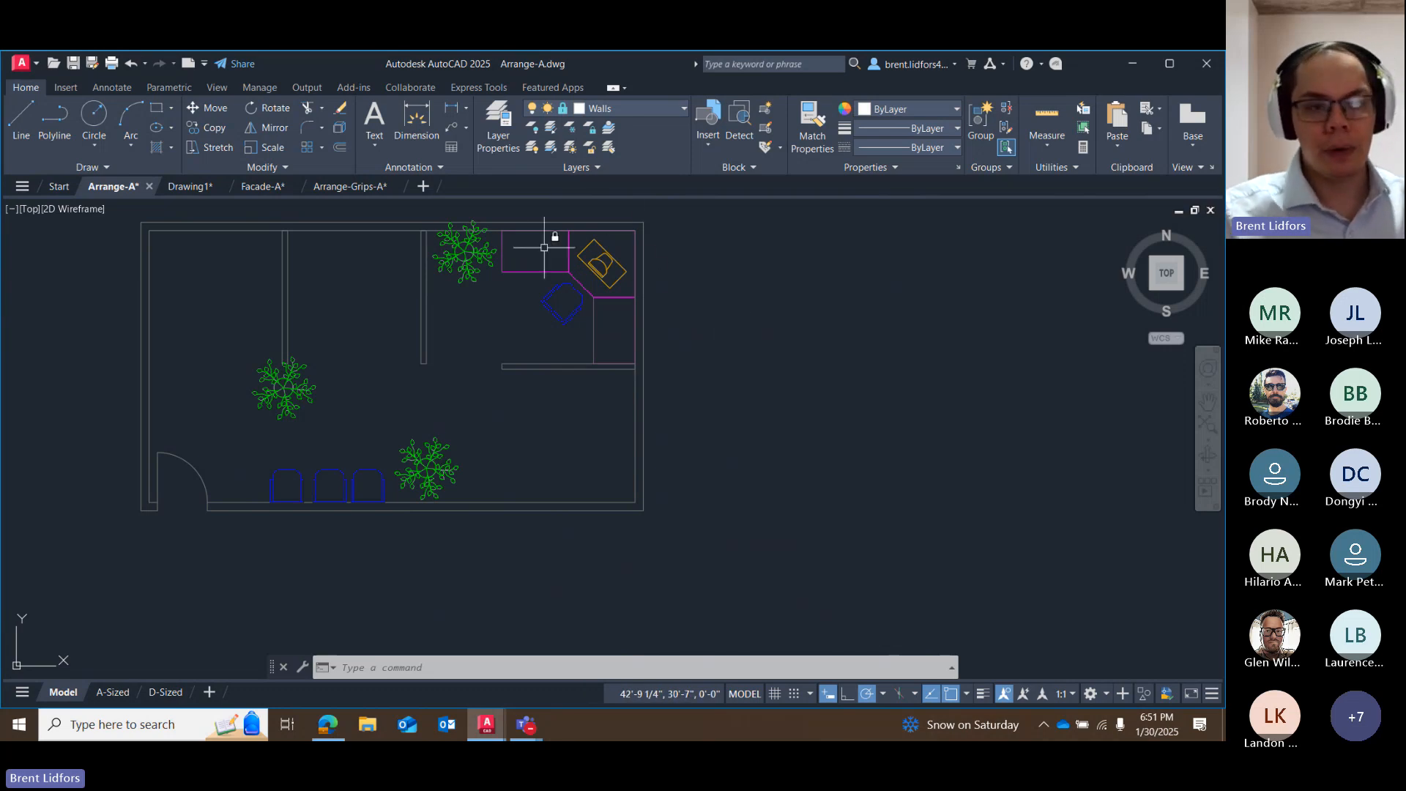
scroll(563, 302, up, 2)
click(207, 108)
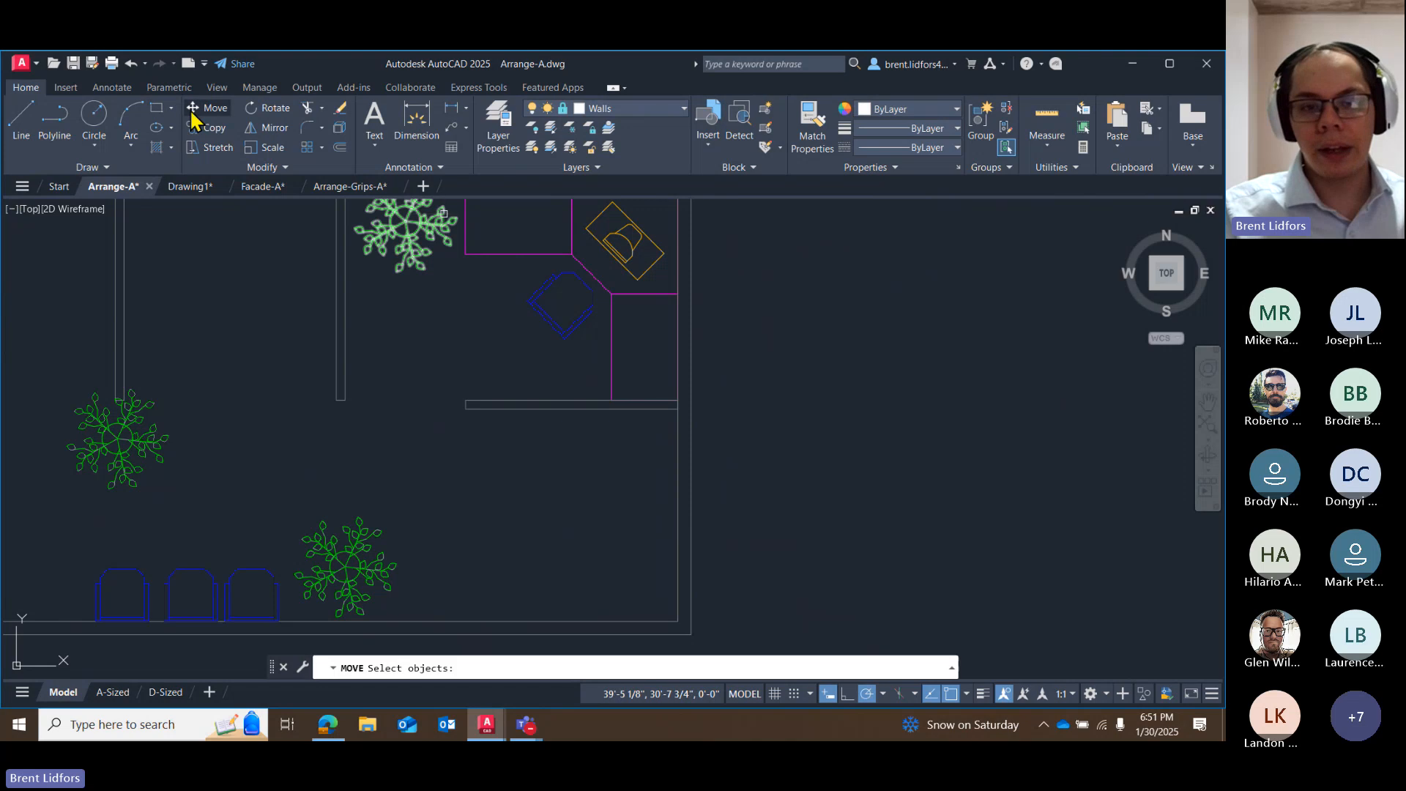
click(603, 253)
key(Return)
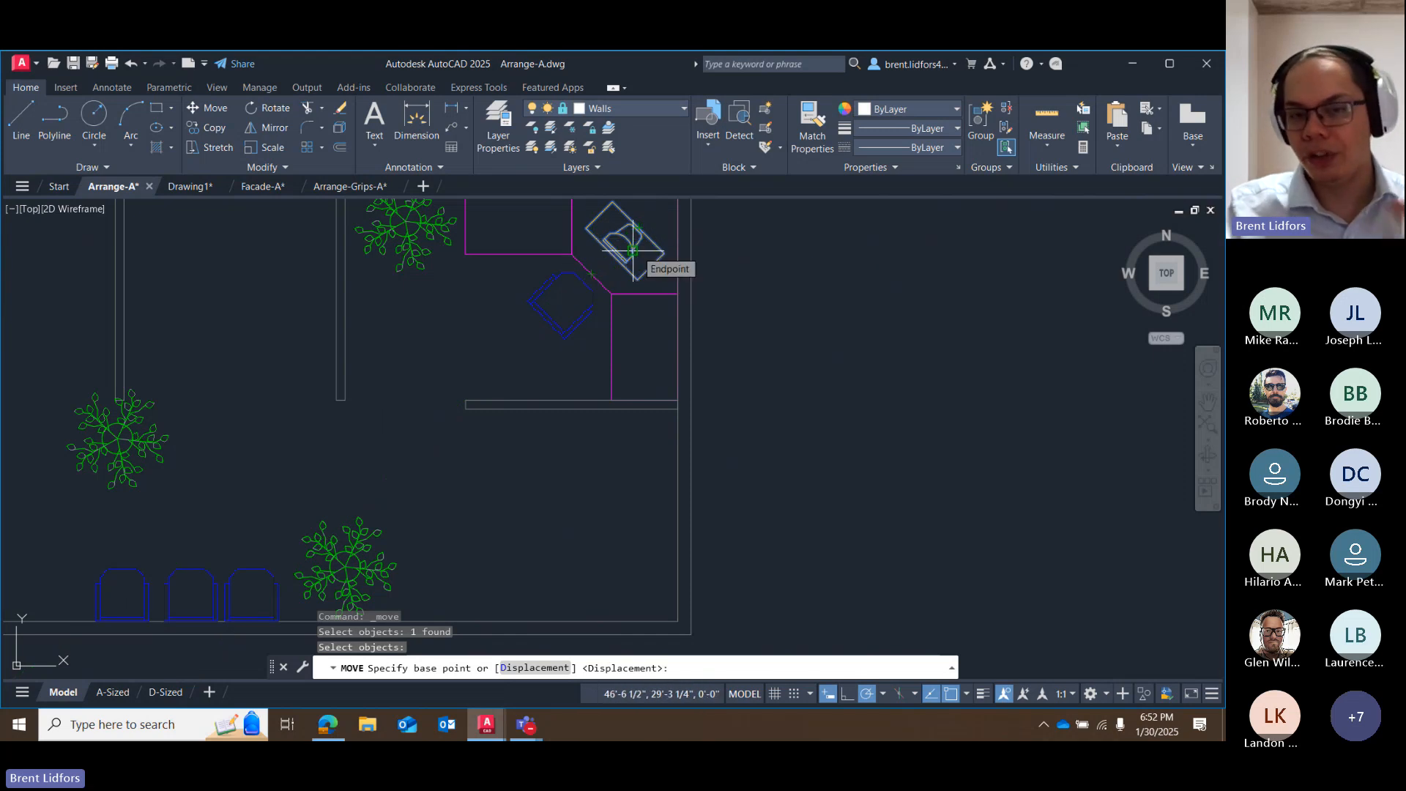
key(Escape)
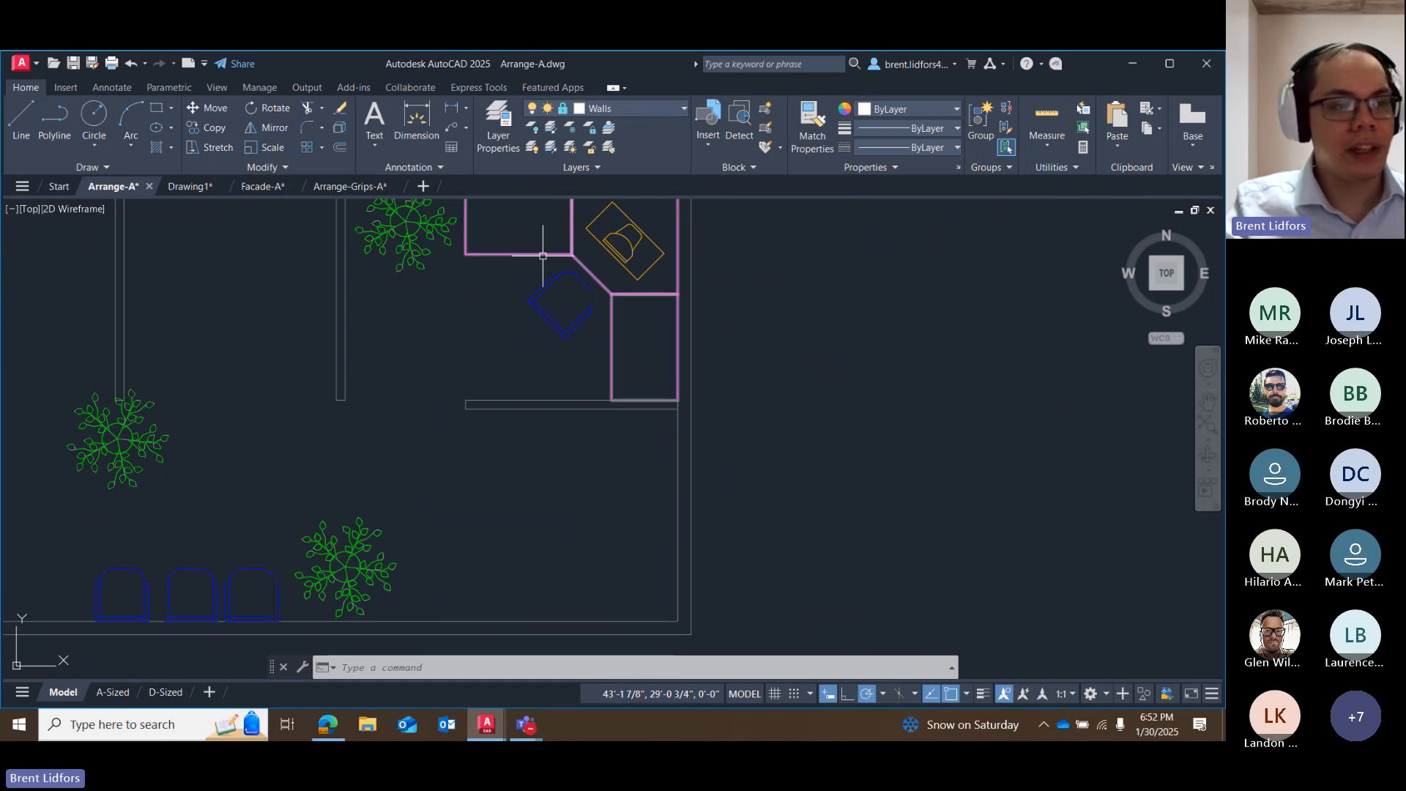
Copy the northeast office's desk, chair and computer from the desk's outer corner to the northeast corners of the two offices to the west.
click(619, 246)
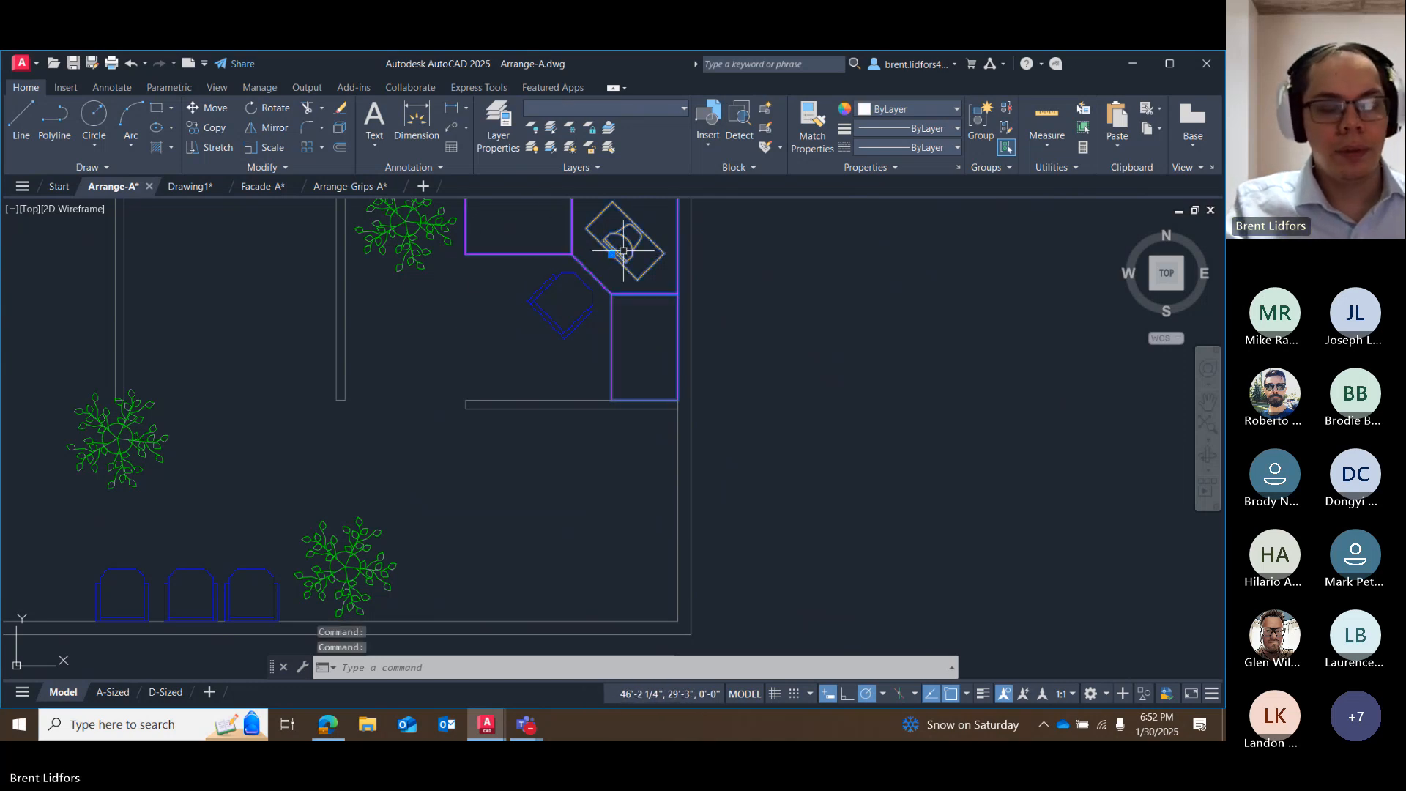
click(574, 329)
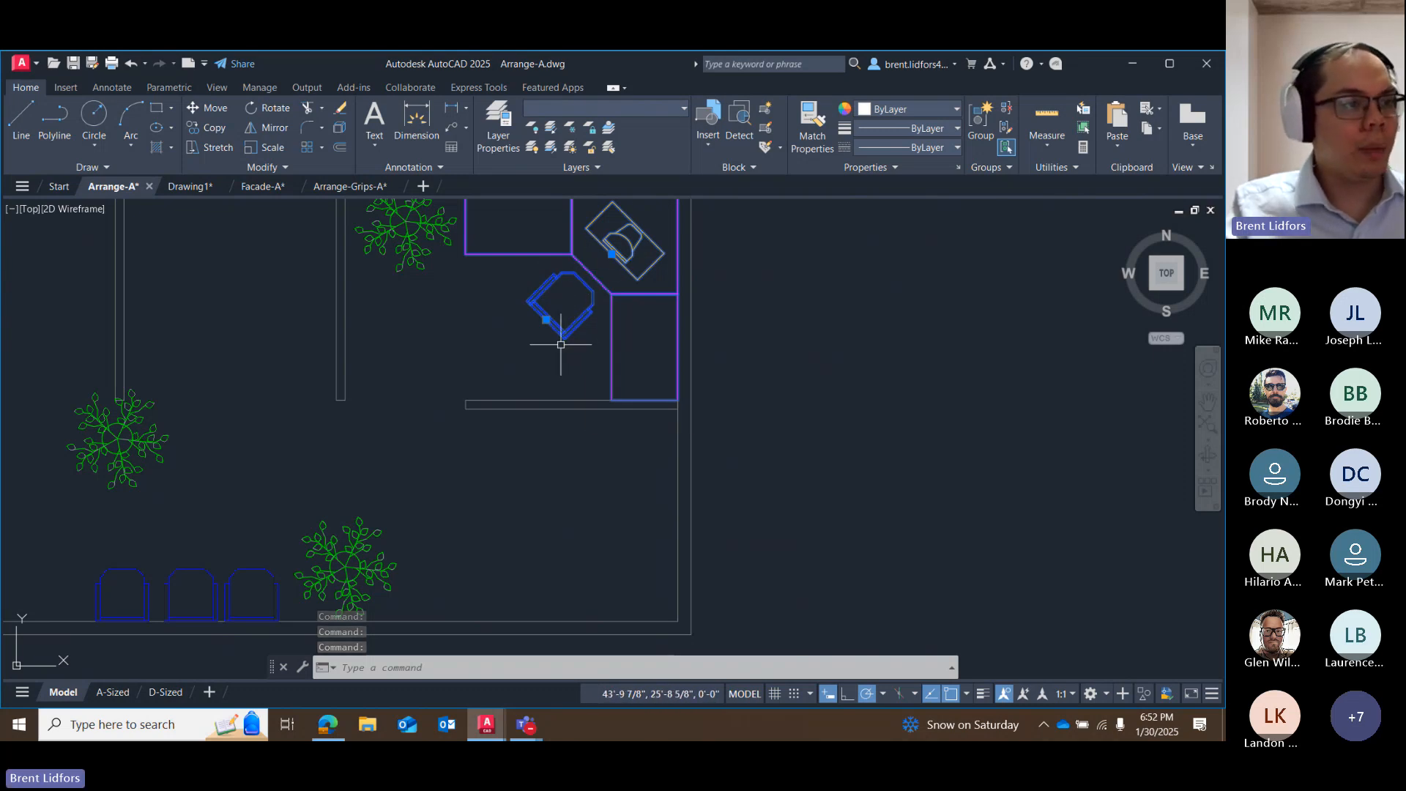
click(211, 127)
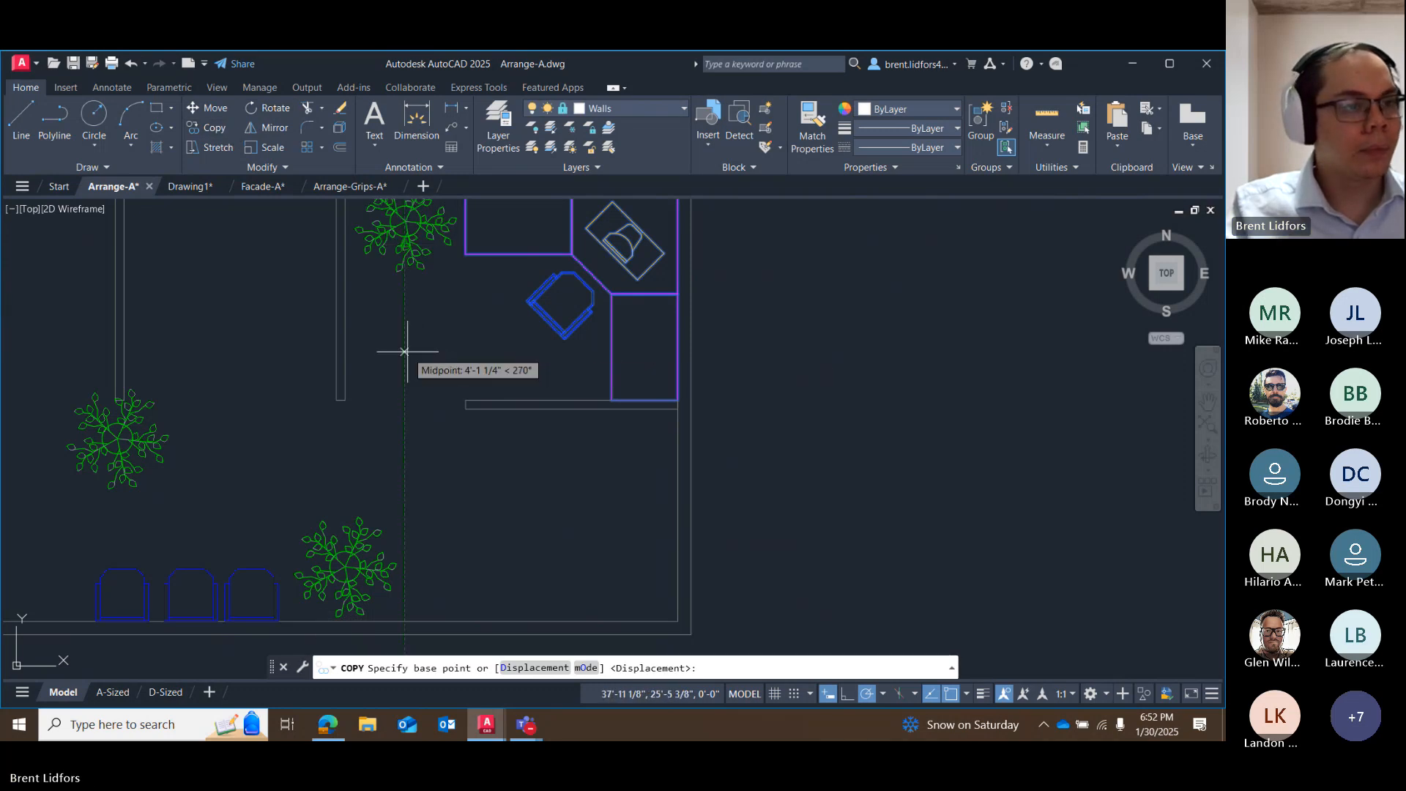
scroll(521, 379, down, 2)
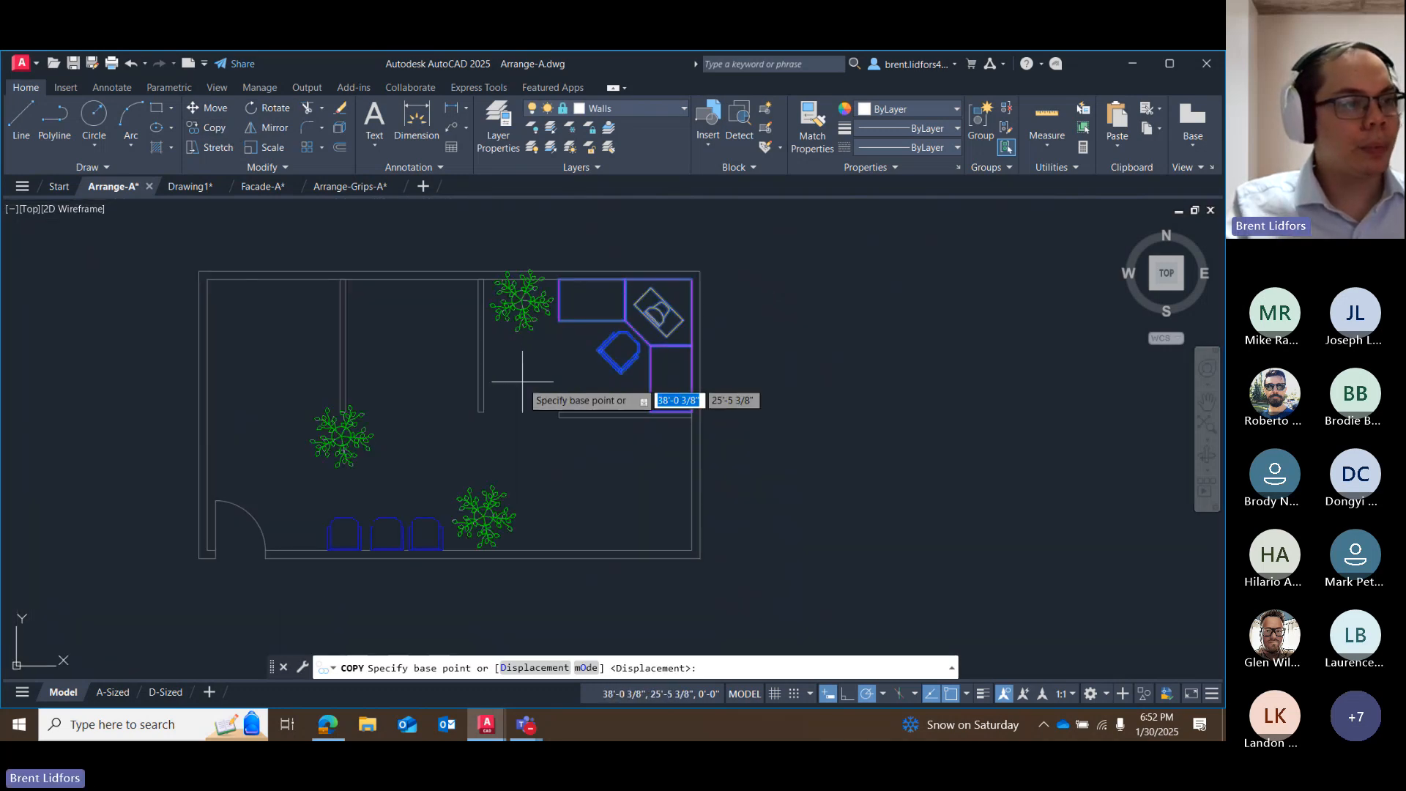
scroll(522, 382, up, 1)
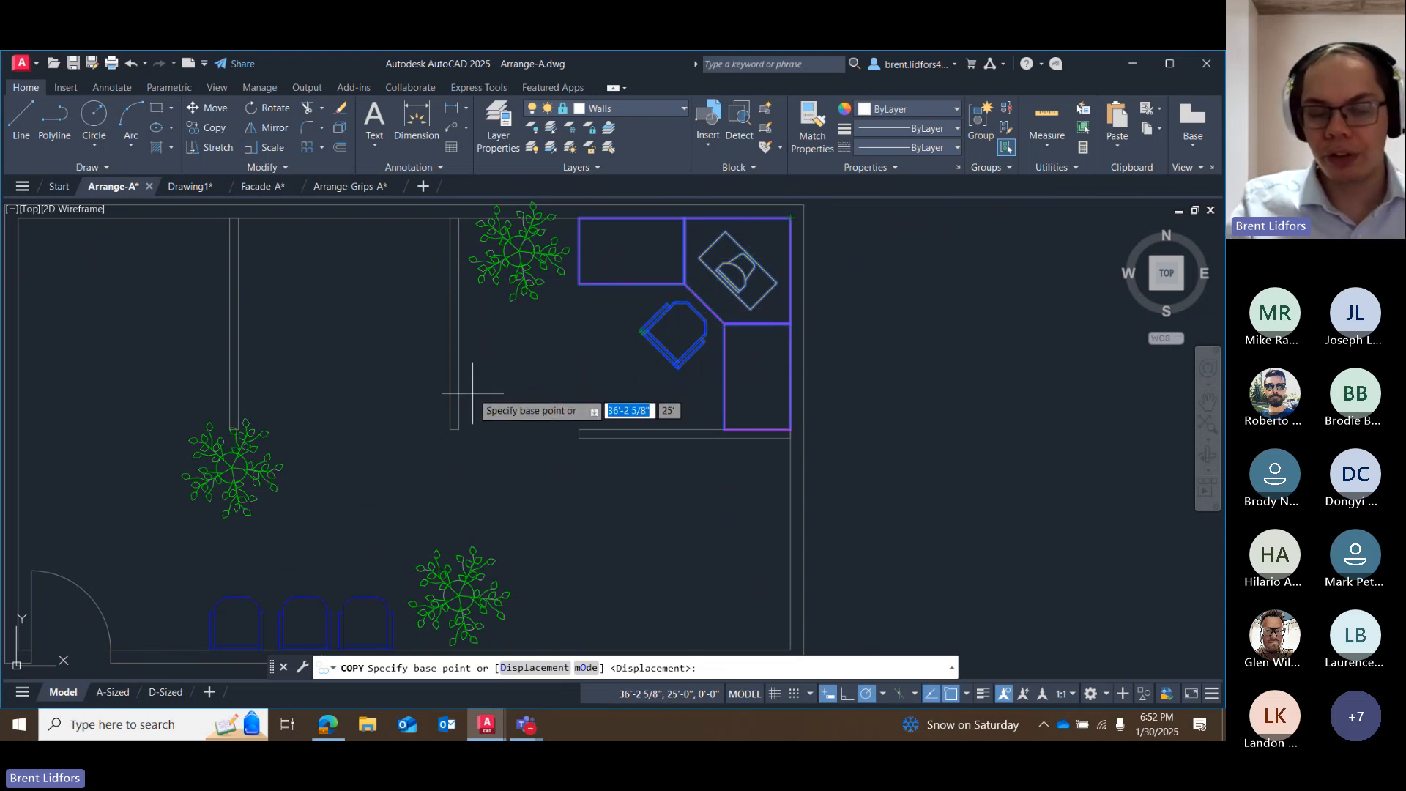
middle_drag(562, 400, 704, 429)
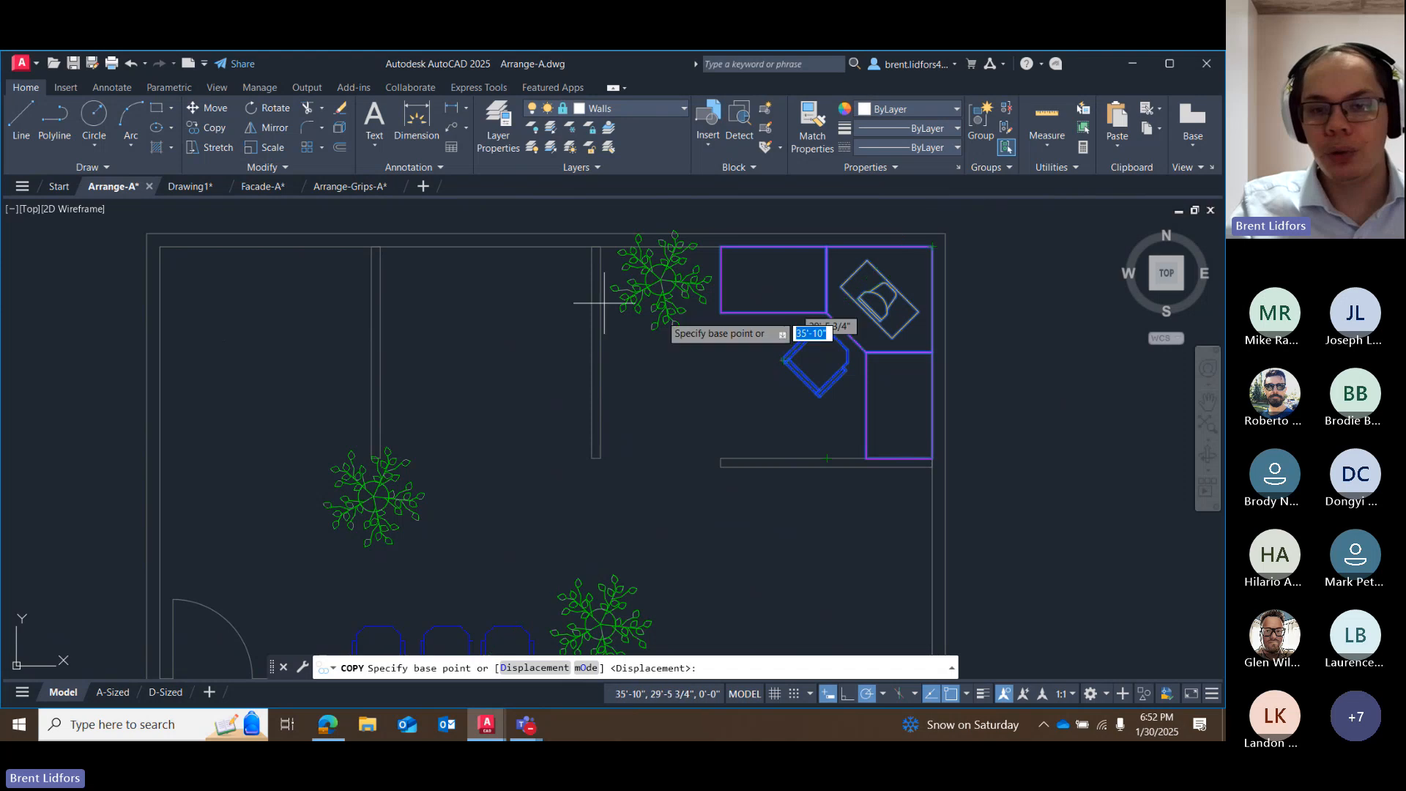
click(932, 247)
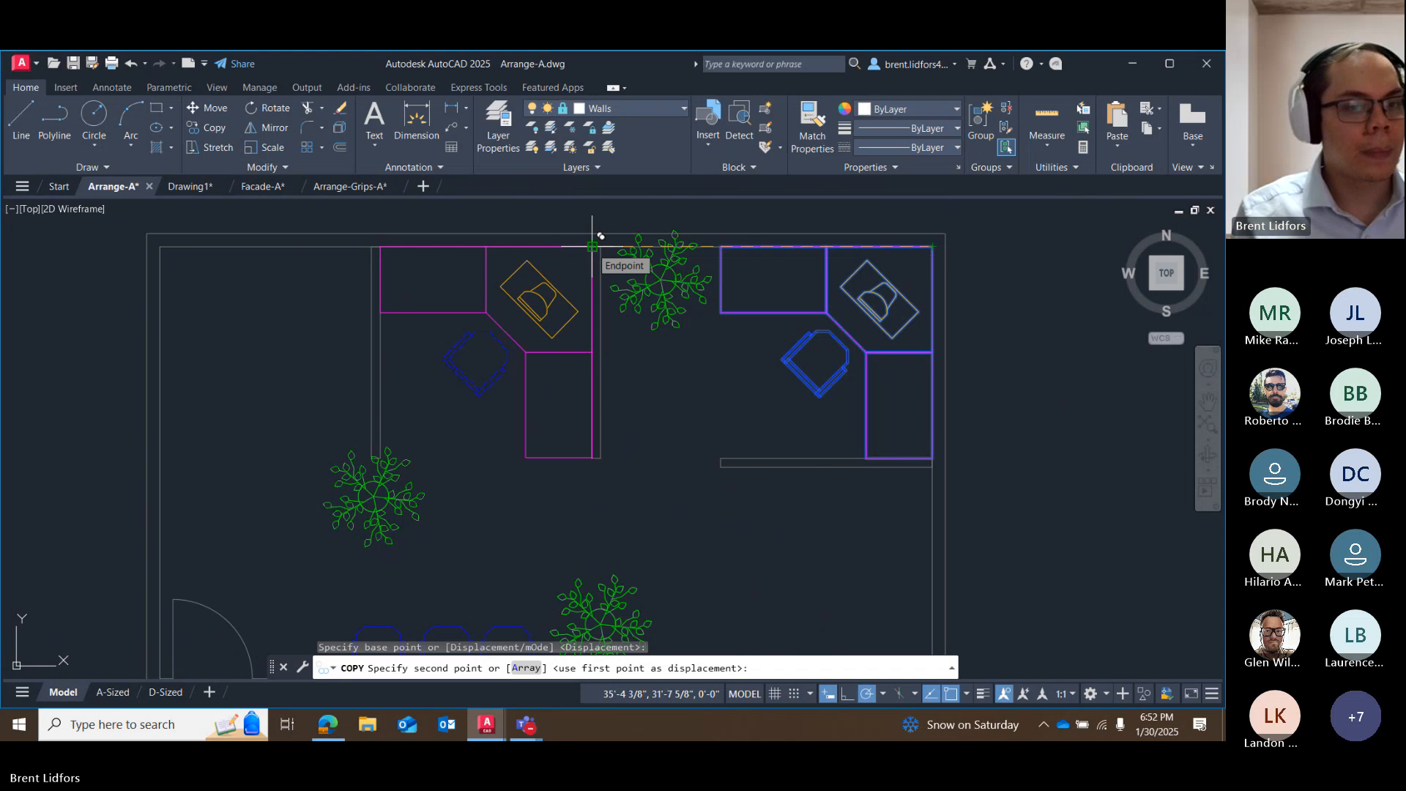
click(593, 247)
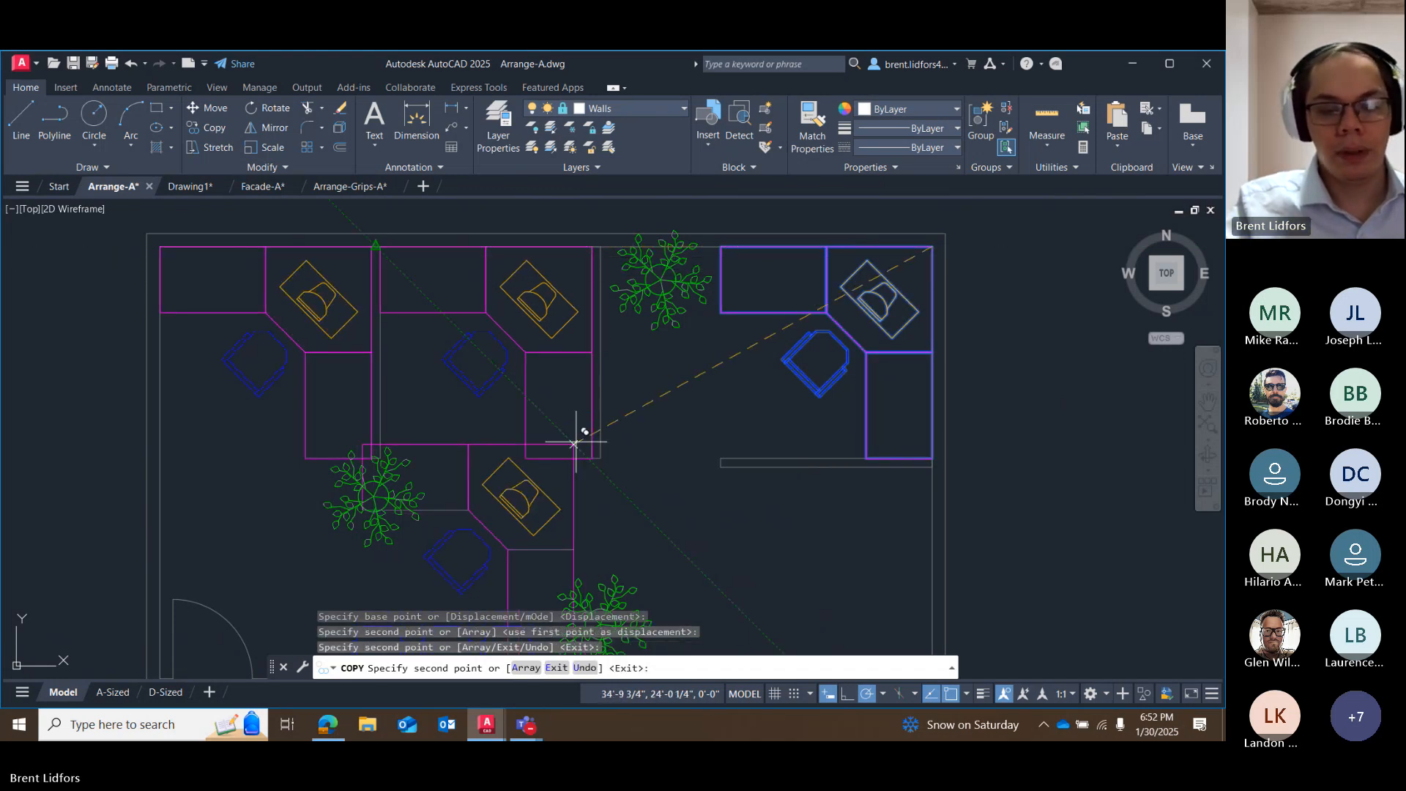
Place another copy of the workstation in the southeast corner area just below the partition wall, end the Copy command, and clear the selection.
mouse_move(581, 440)
middle_down()
mouse_move(488, 336)
mouse_move(401, 283)
middle_up()
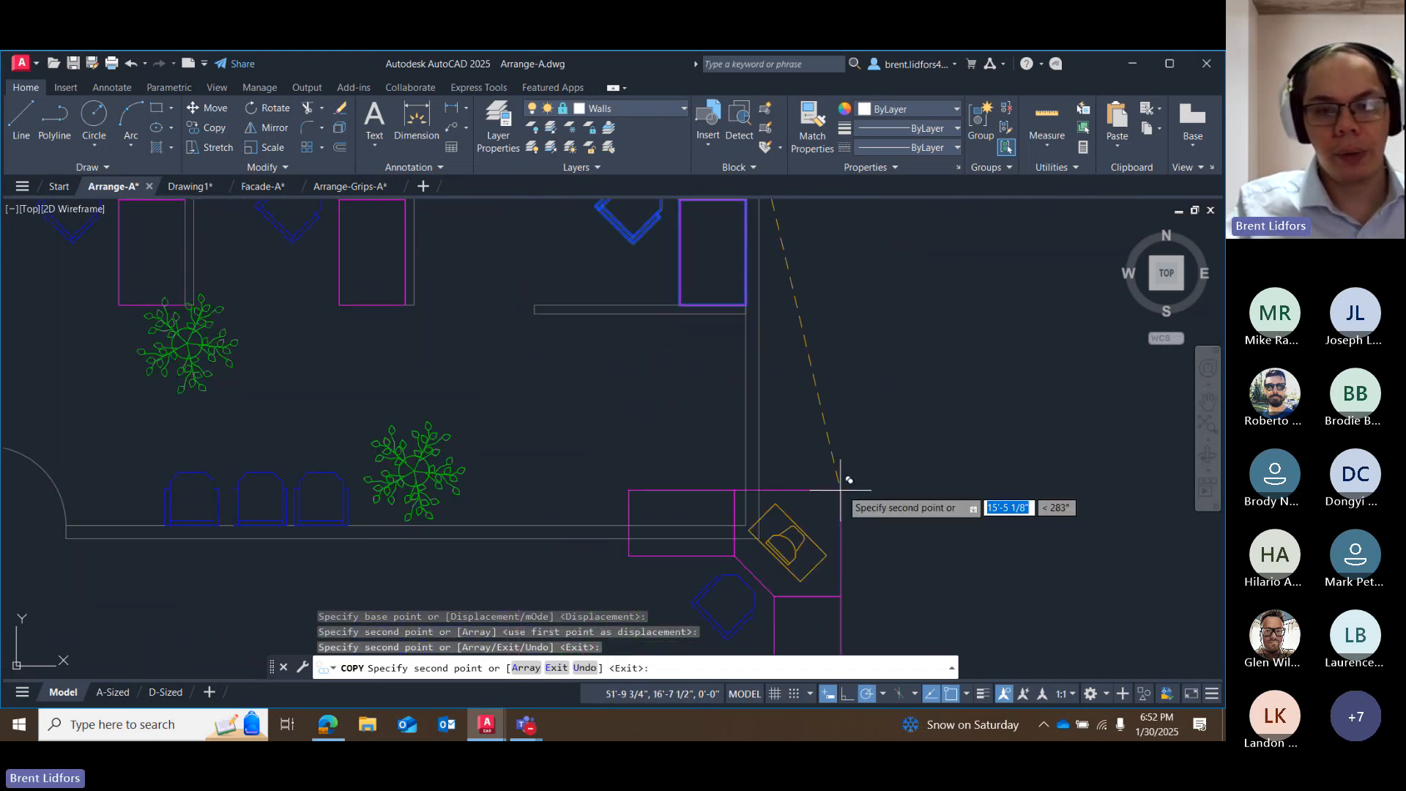
click(746, 318)
scroll(623, 498, down, 2)
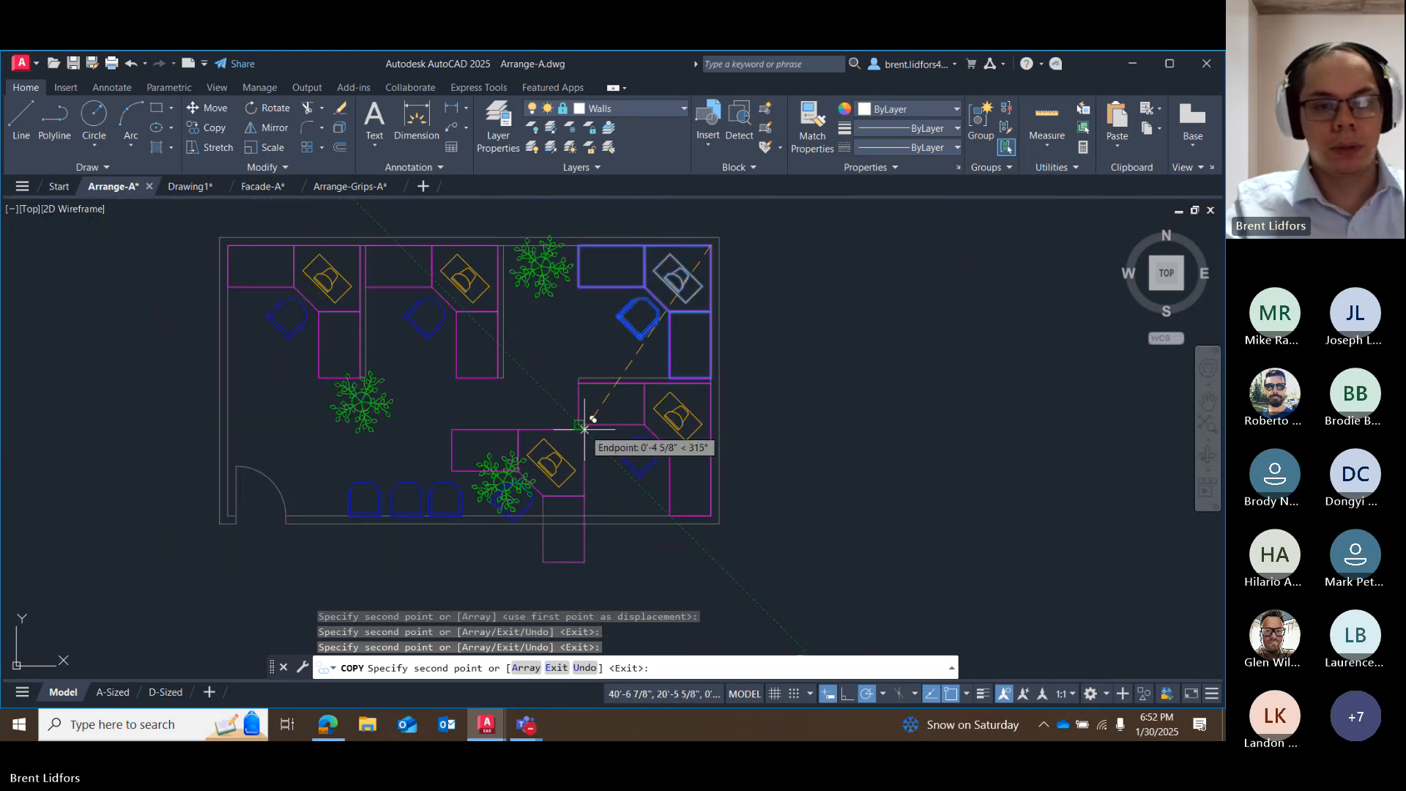
key(Escape)
mouse_move(676, 257)
mouse_down()
mouse_move(644, 251)
mouse_move(639, 313)
mouse_up()
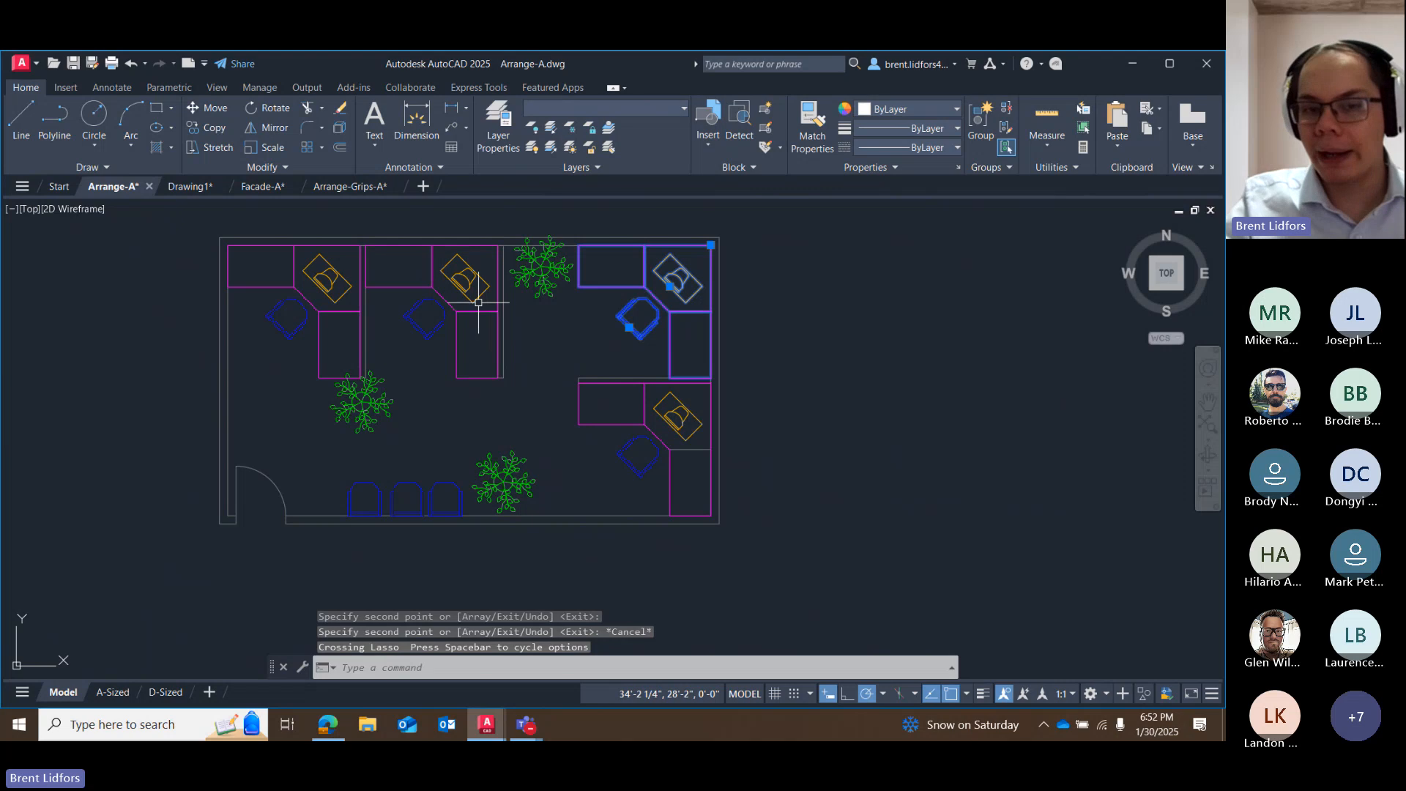
key(Escape)
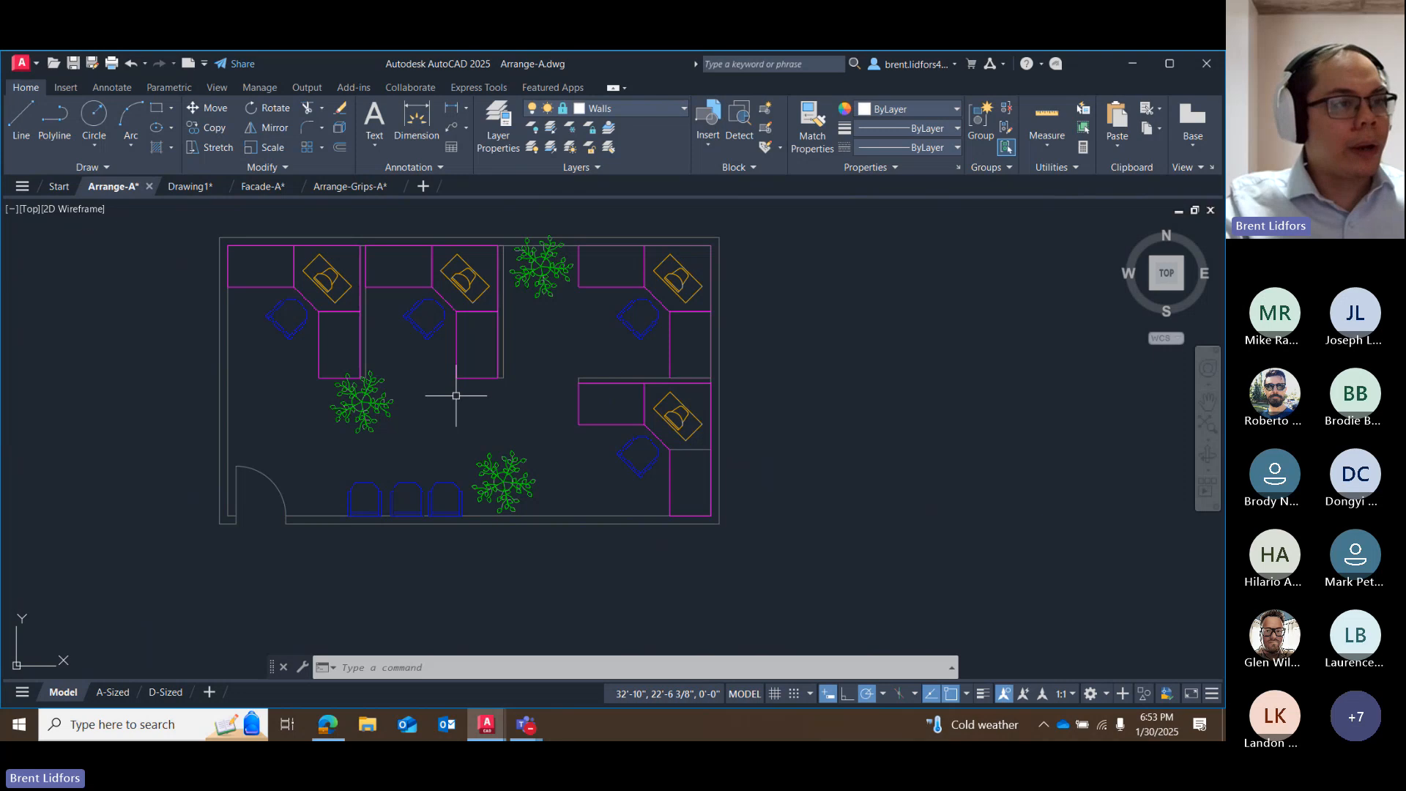
Move the plant beside the northeast office's desk slightly south by its center grip so it clears the north wall.
click(553, 262)
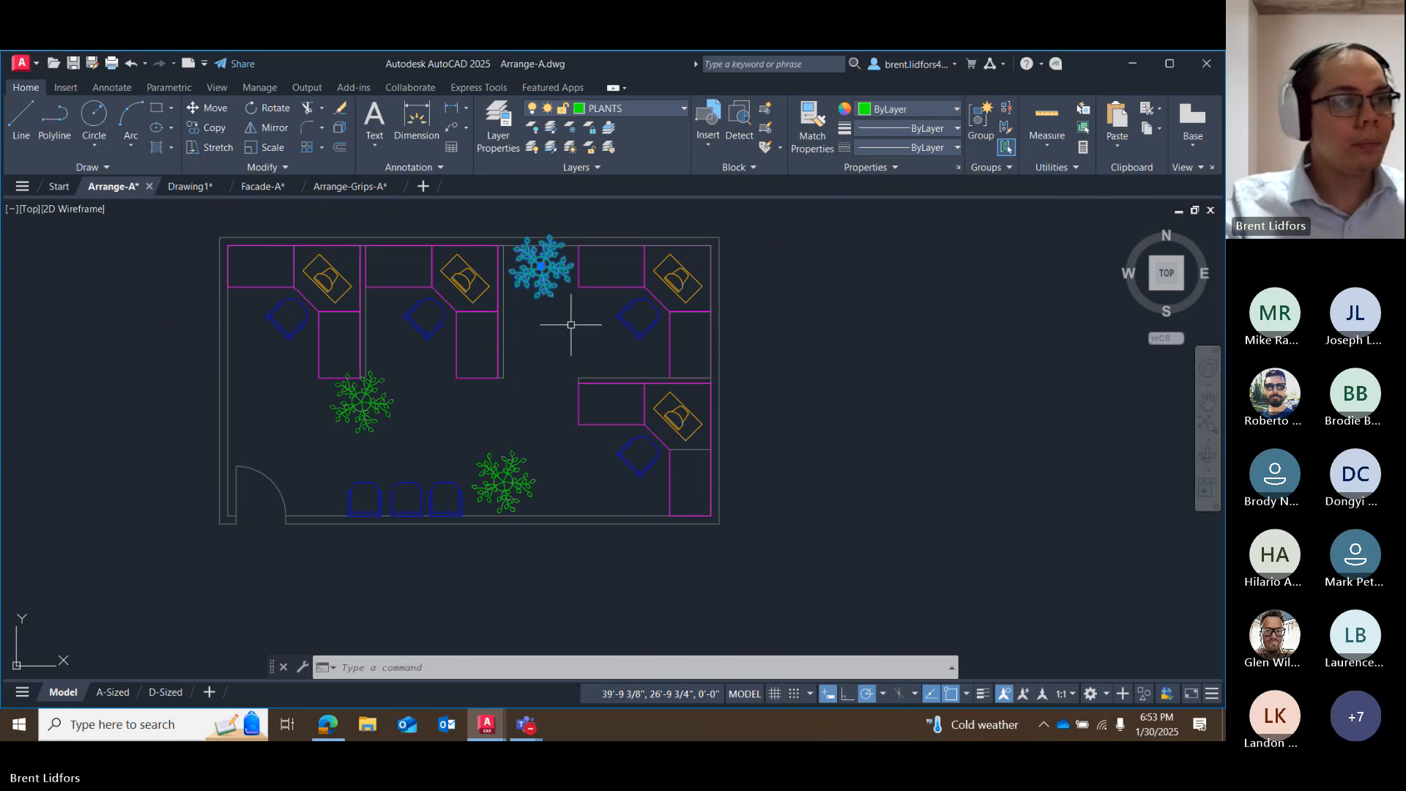
click(541, 267)
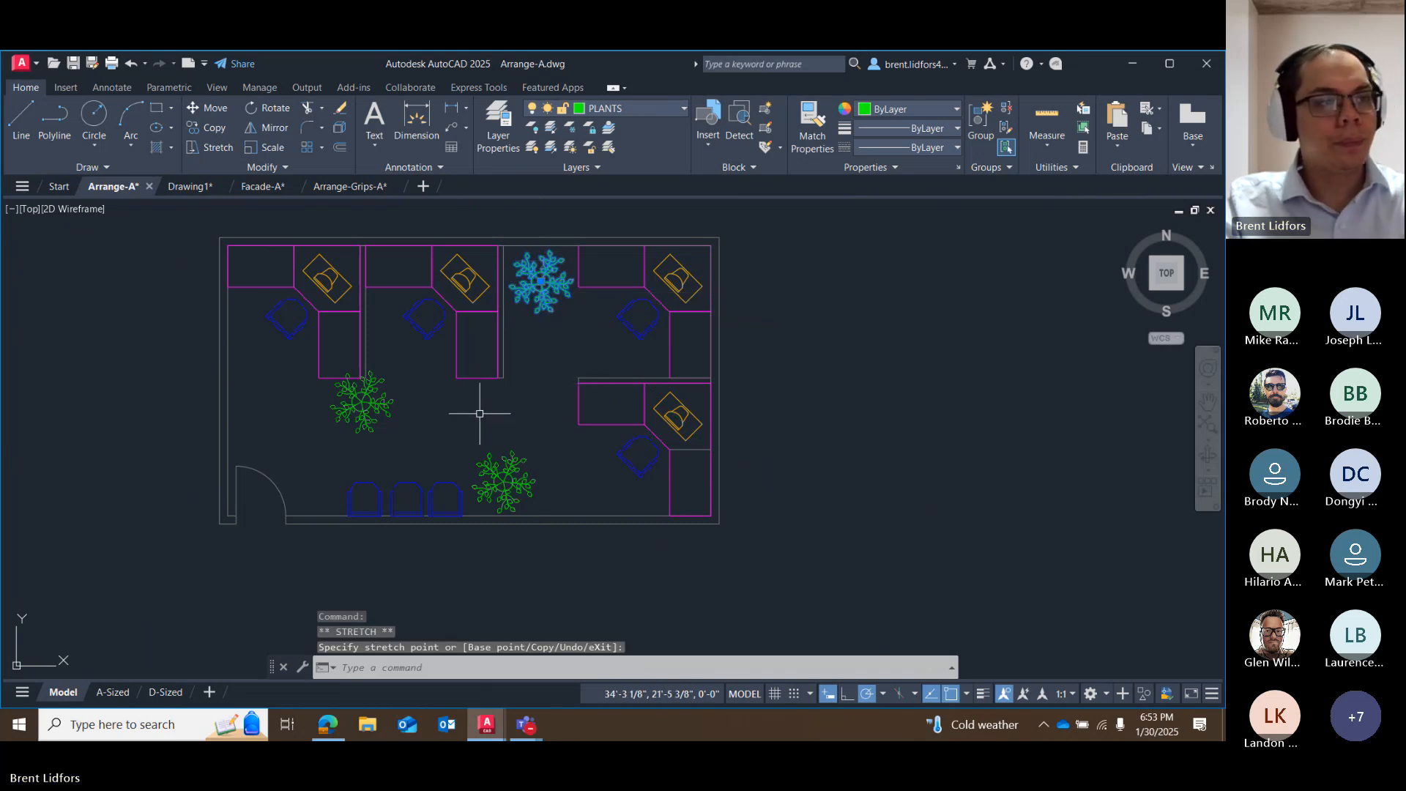
Move the plant at the south end of the western partition wall slightly southeast by its center grip, and deselect it.
key(Escape)
click(361, 403)
click(362, 403)
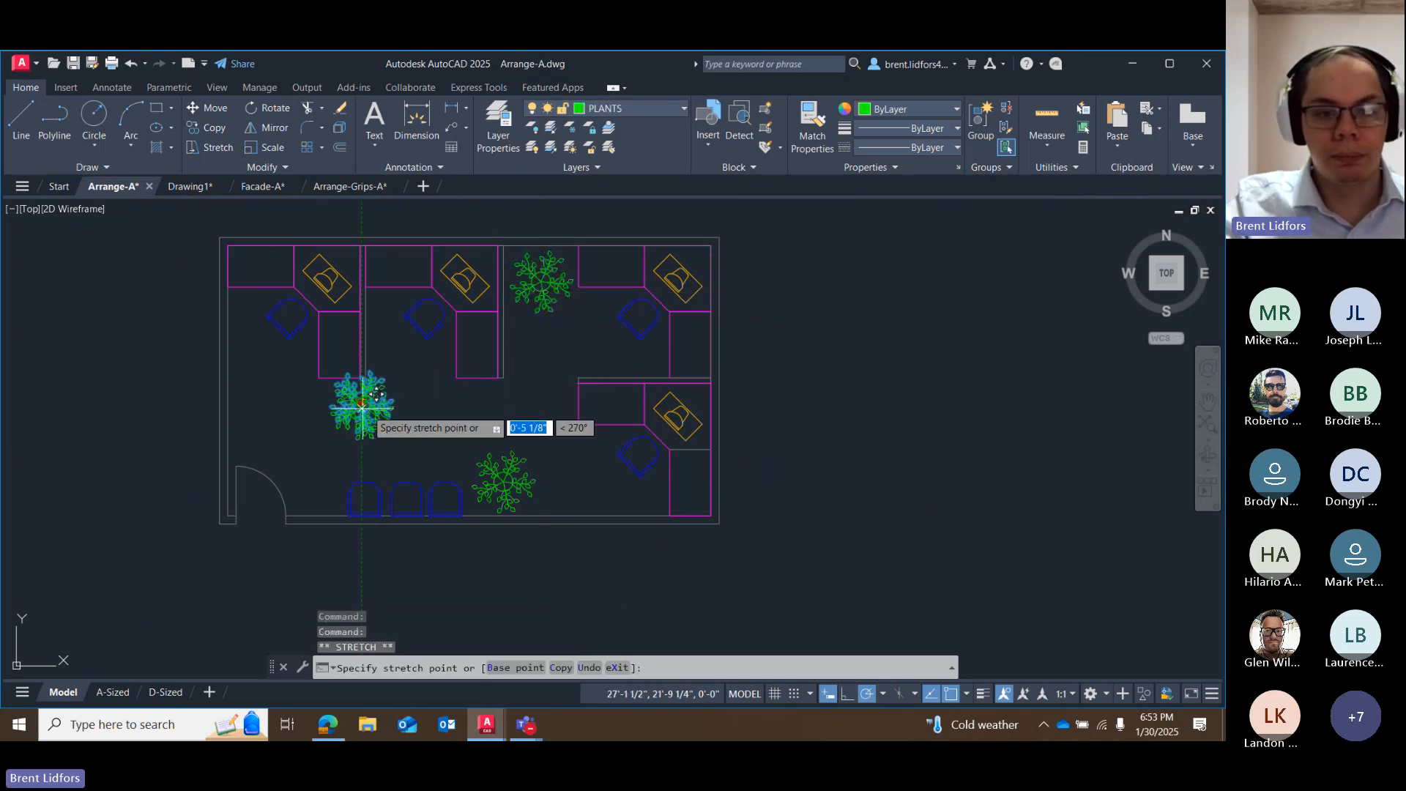
click(370, 412)
key(Escape)
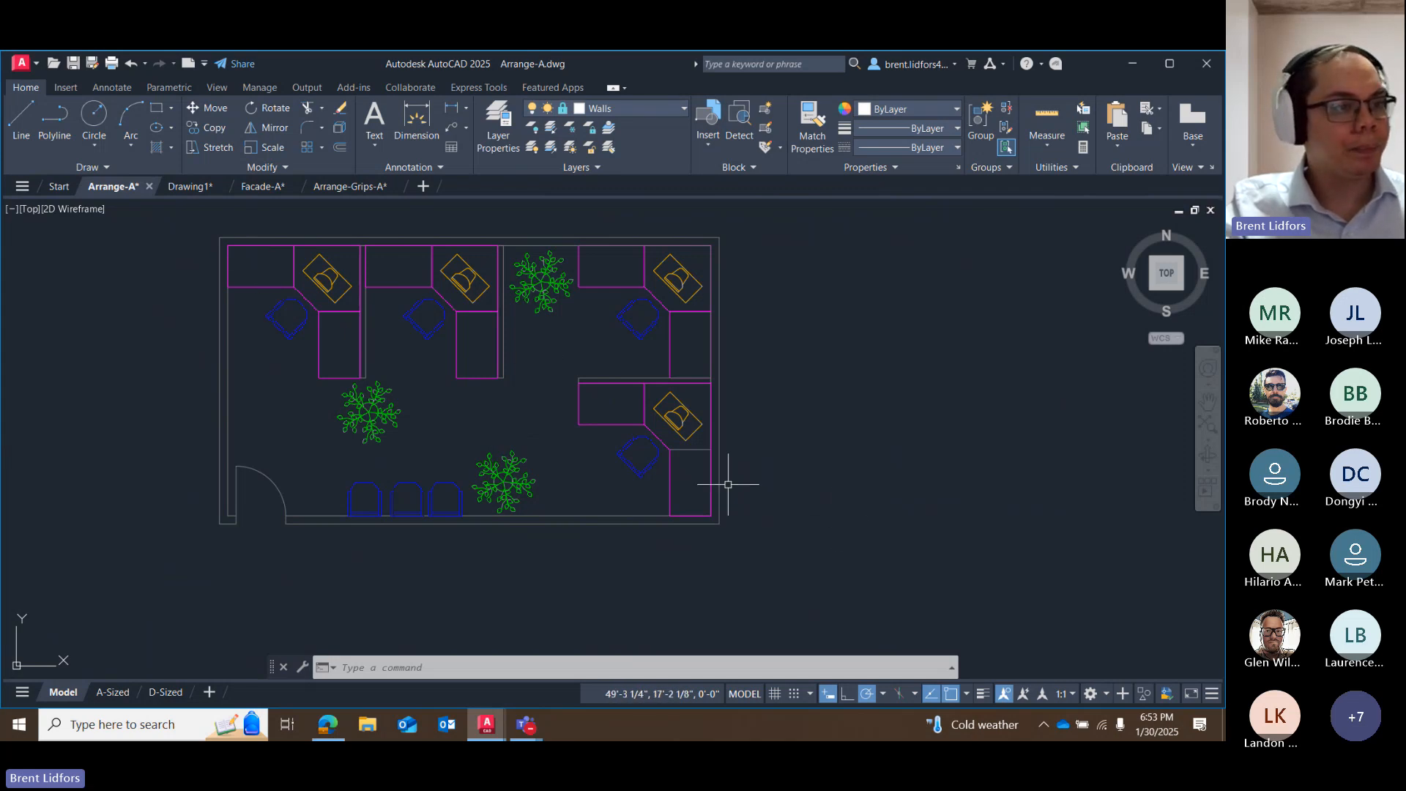
Copy the plant beside the northeast office from its center to the middle of the northwest desk's west wing, and end the Copy command.
click(215, 127)
click(541, 280)
key(Return)
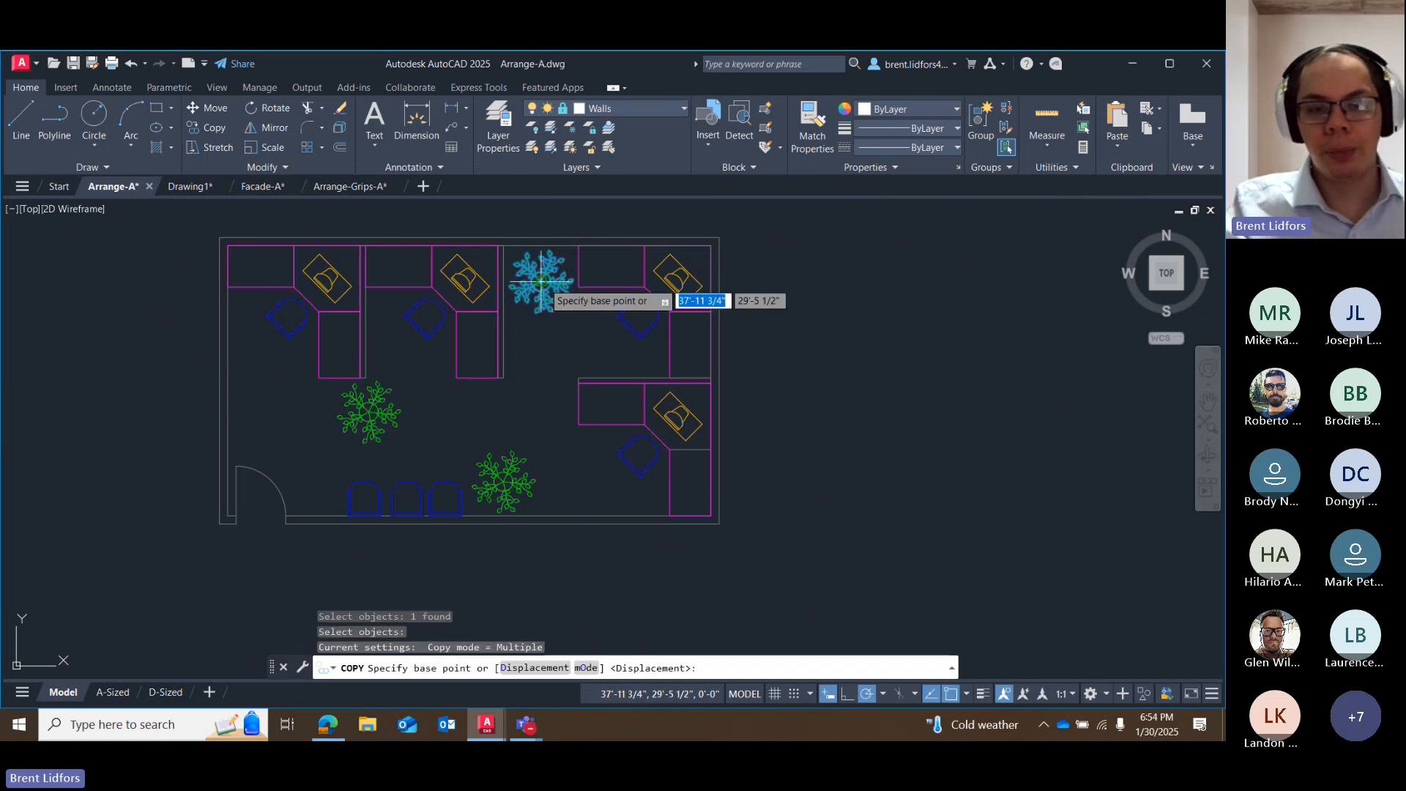
click(541, 281)
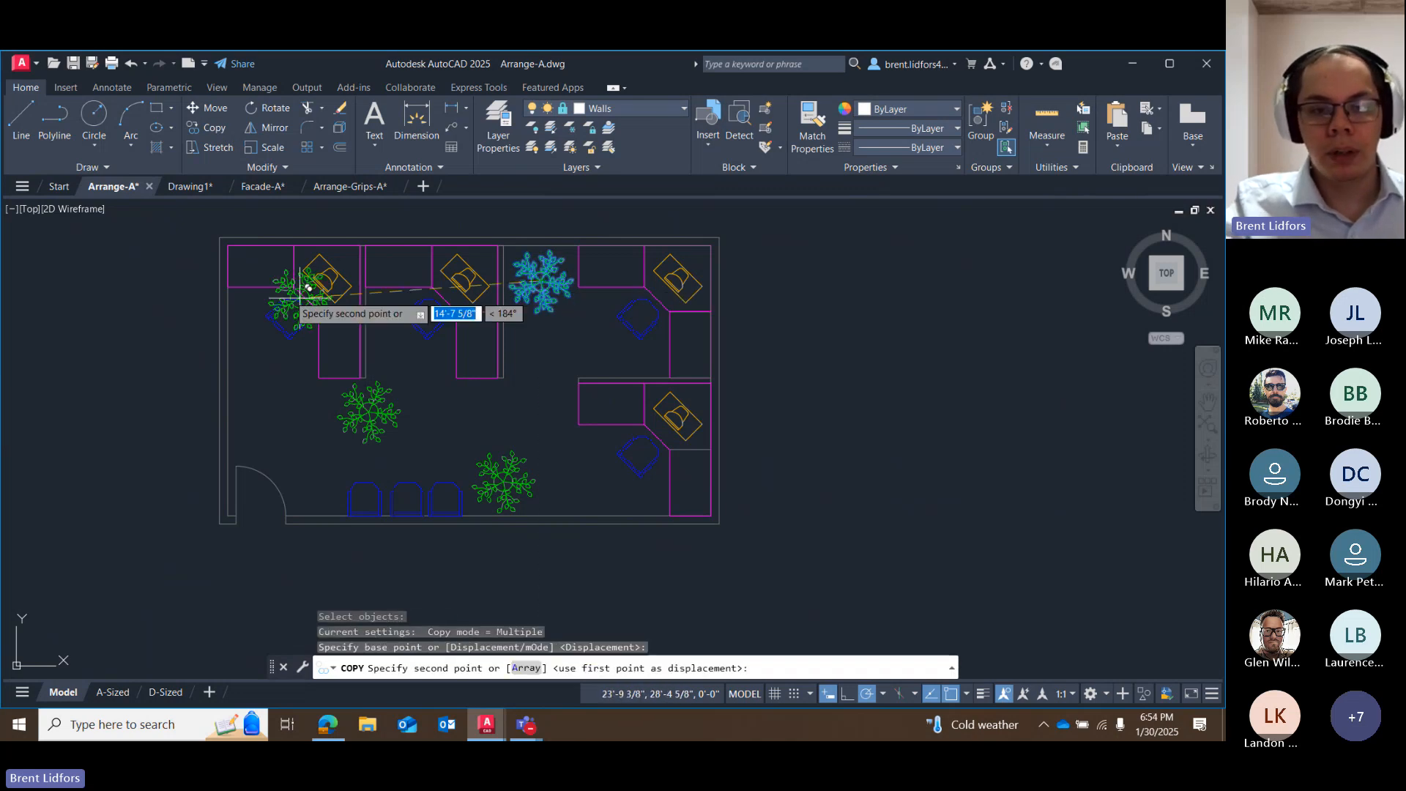
scroll(281, 292, up, 2)
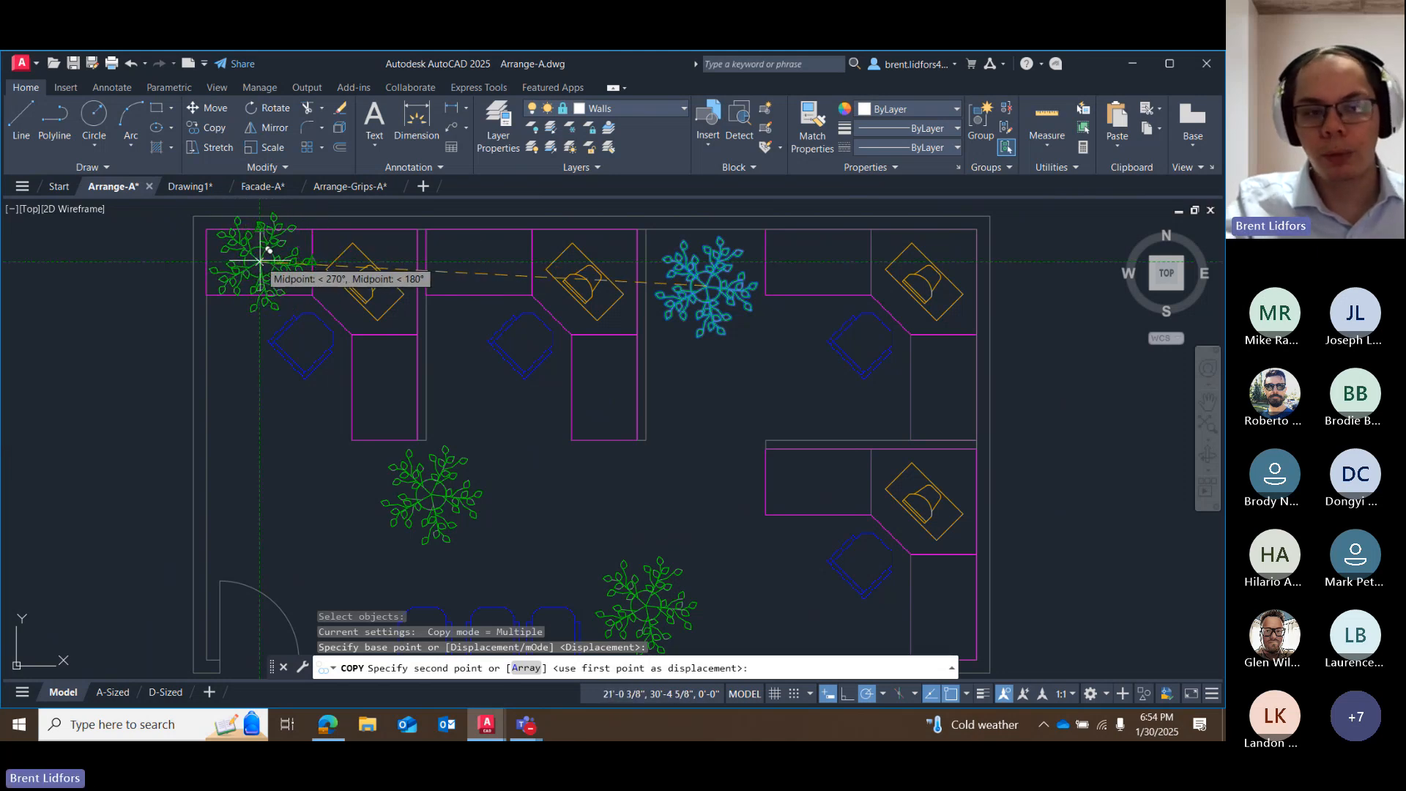
click(260, 262)
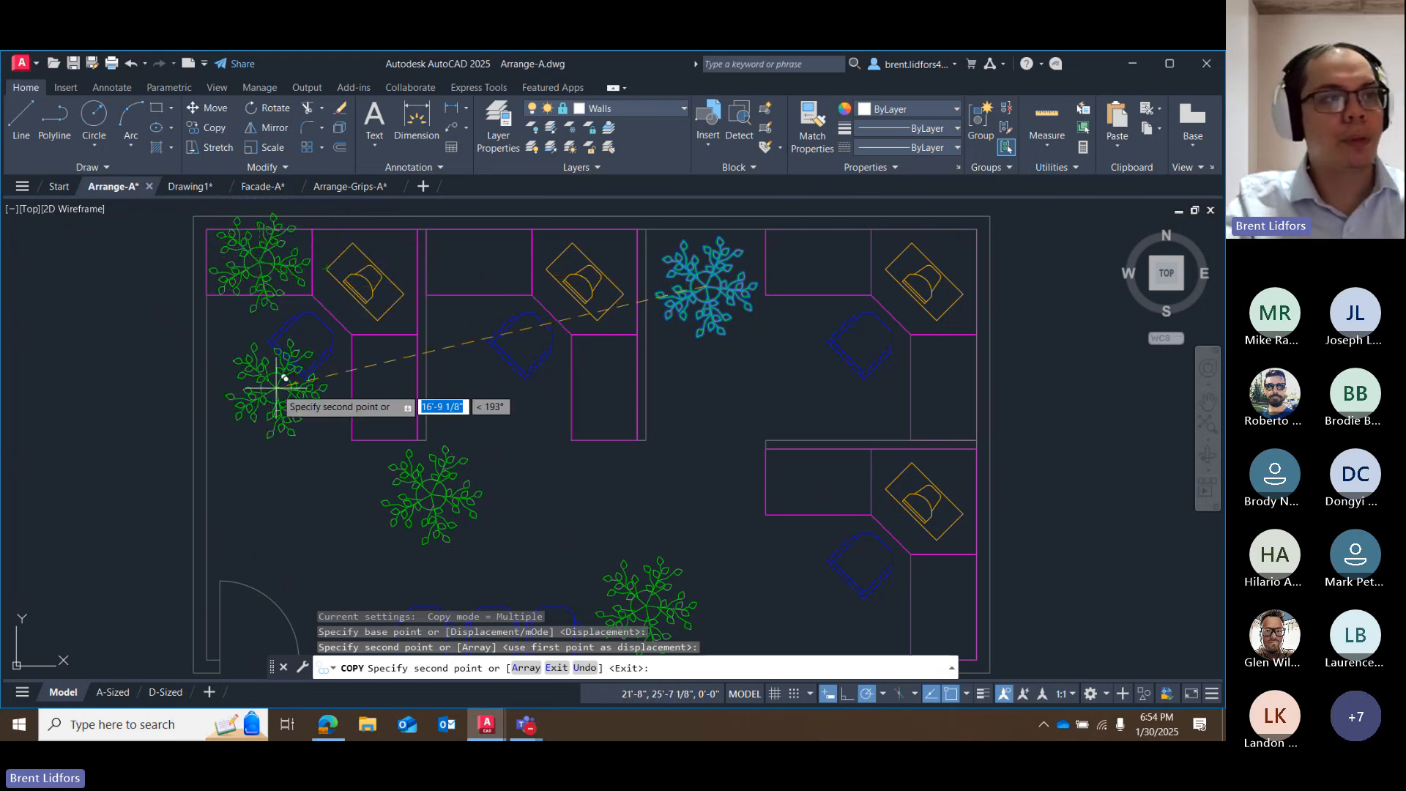
key(Escape)
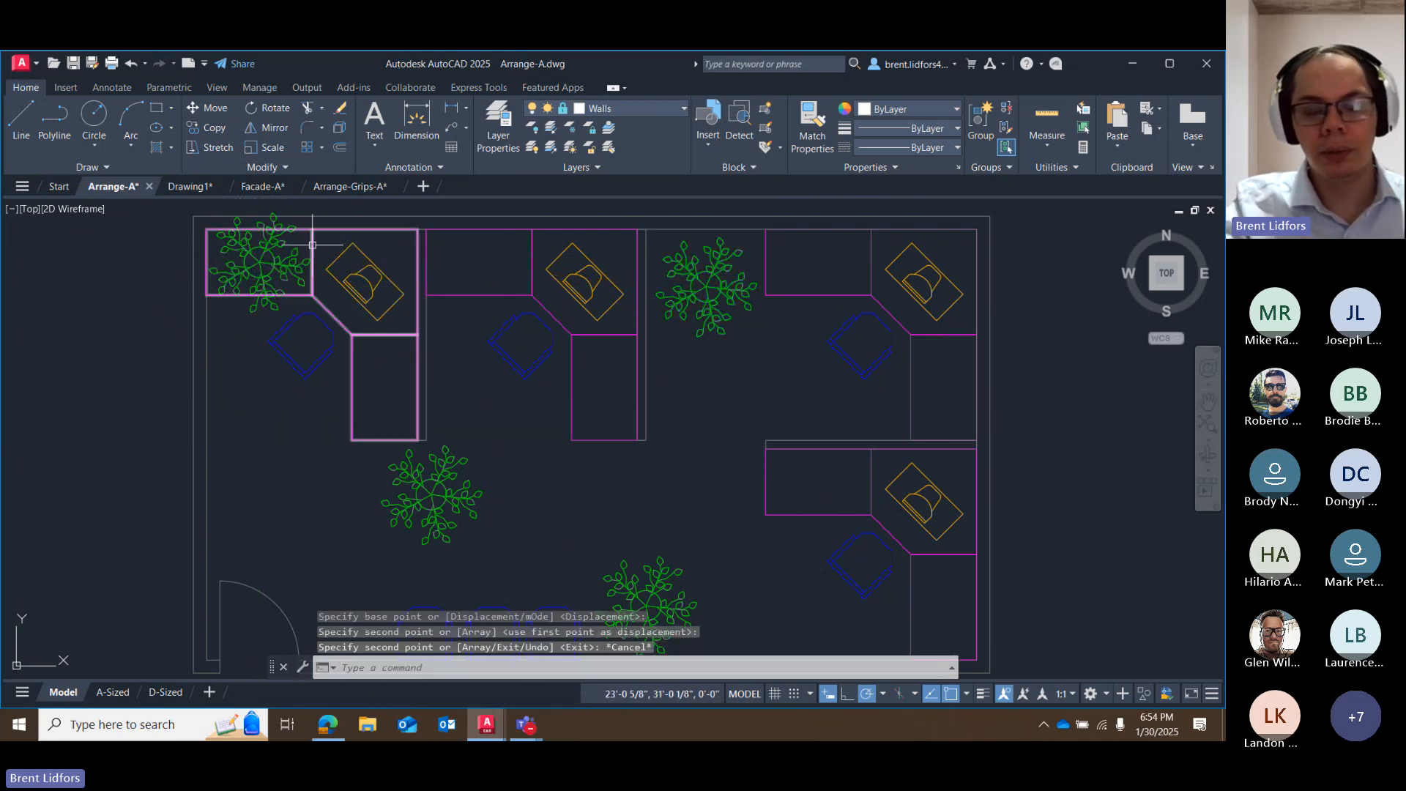
Scale the plant on the northwest desk by 0.5 about its center, and undo the scaling.
click(220, 267)
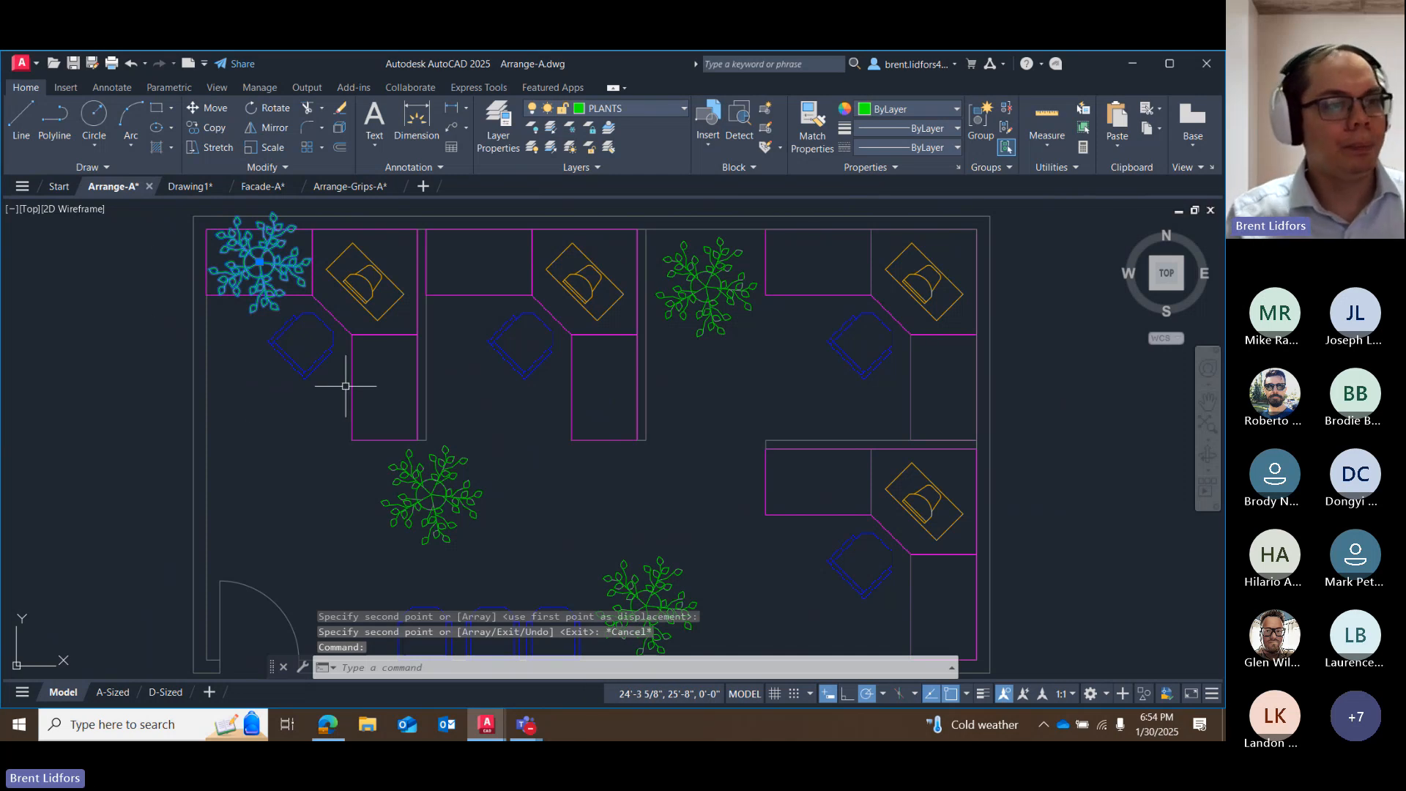
click(271, 147)
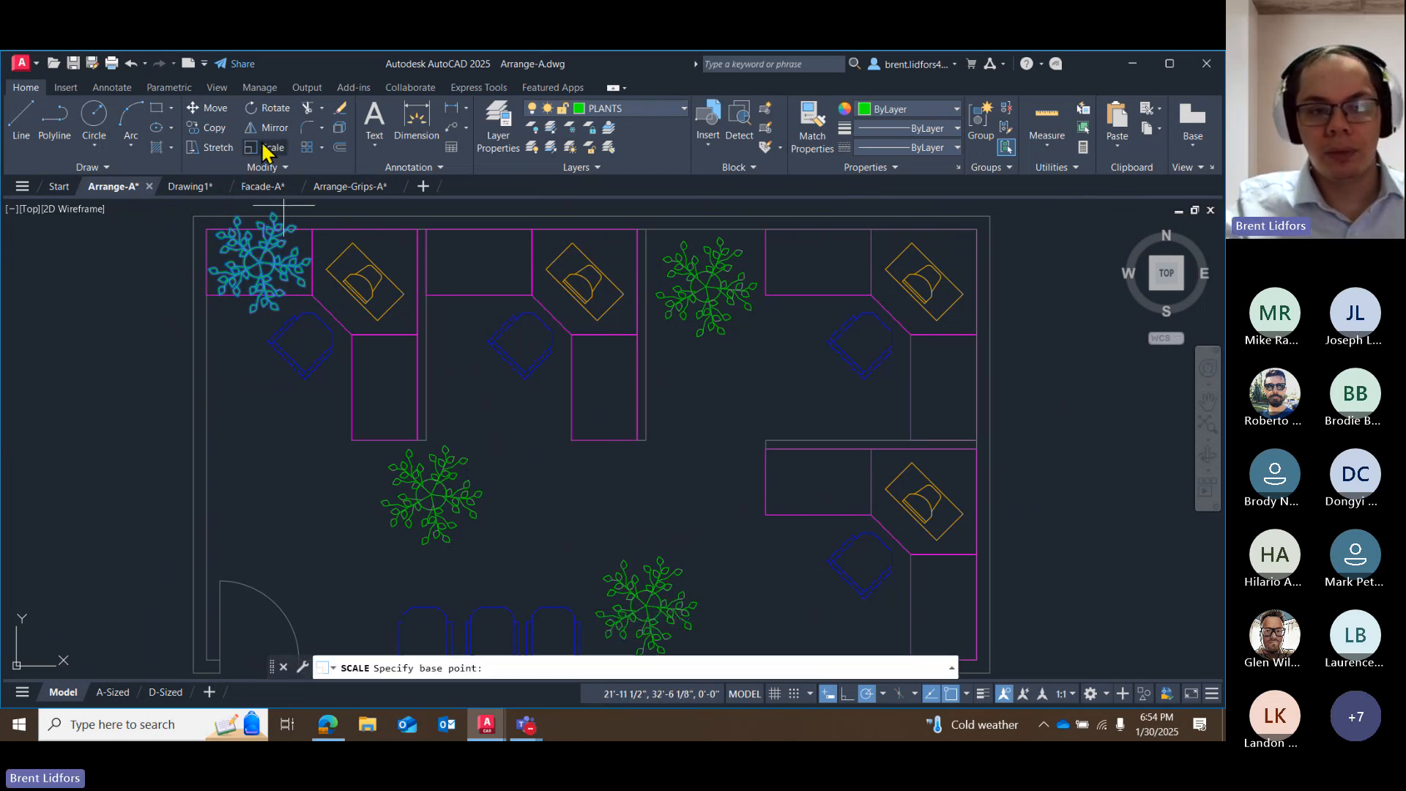
click(260, 261)
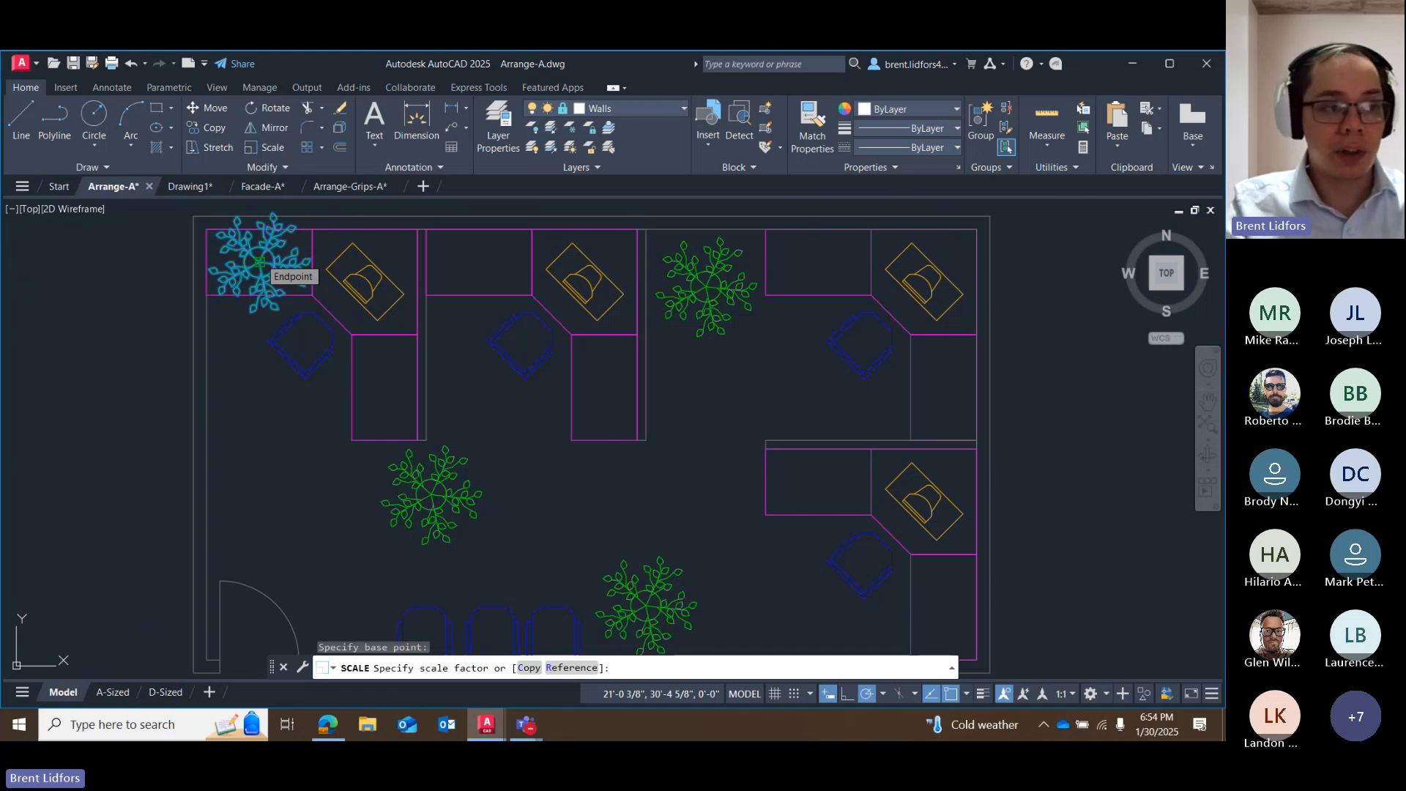
text(.5)
key(Return)
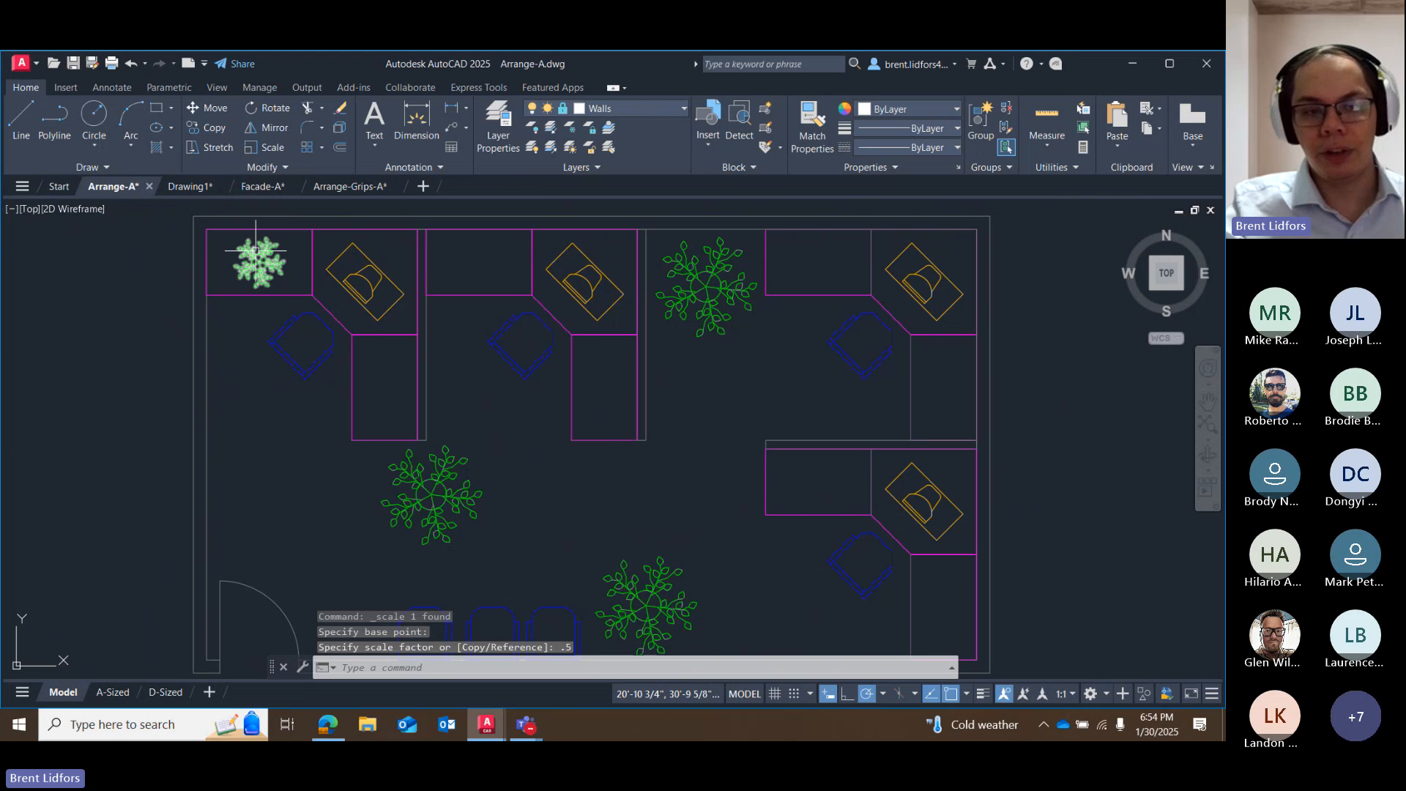
key(ctrl+z)
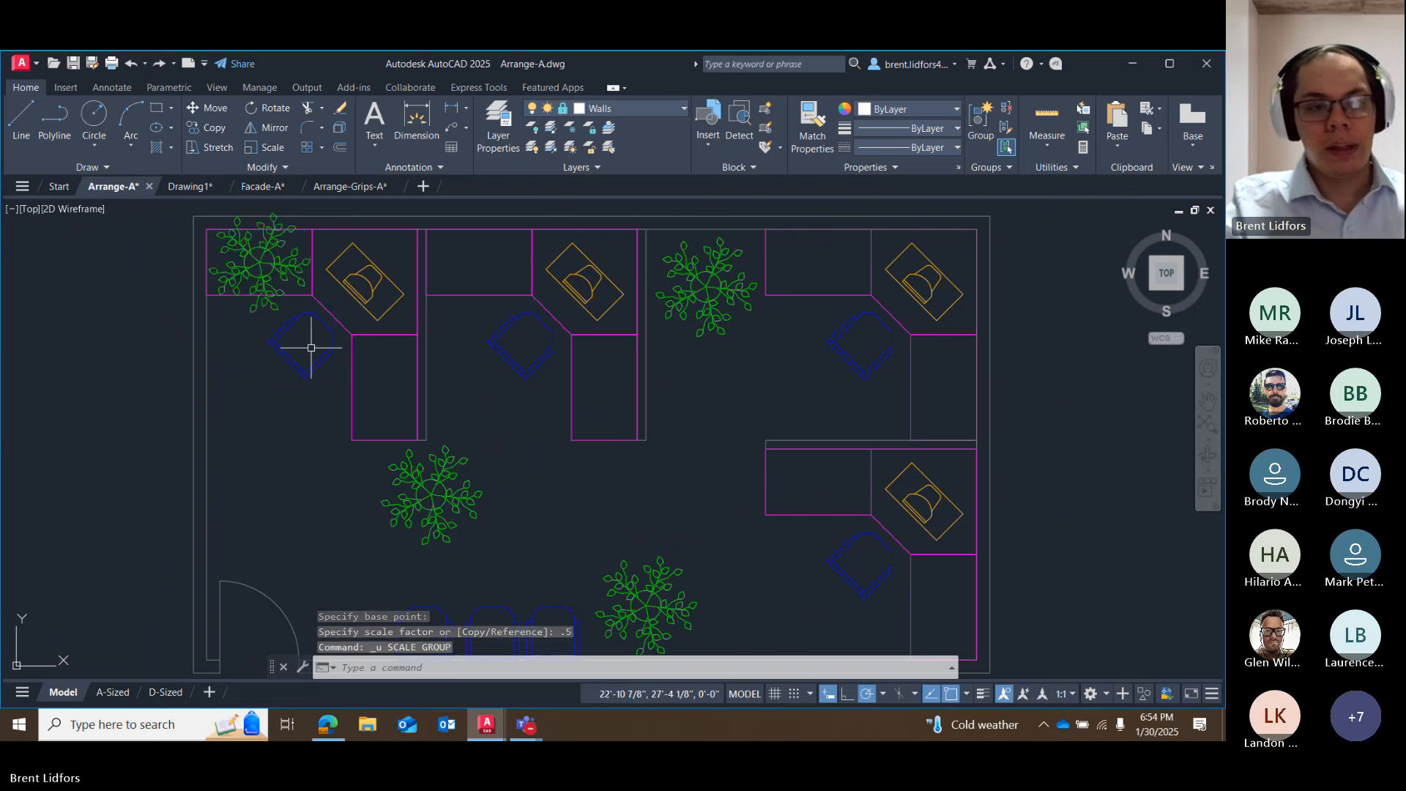
Scale the northwest desk's plant by 0.5 using its southwest leaf as the base point, and undo the scaling.
click(263, 148)
click(273, 261)
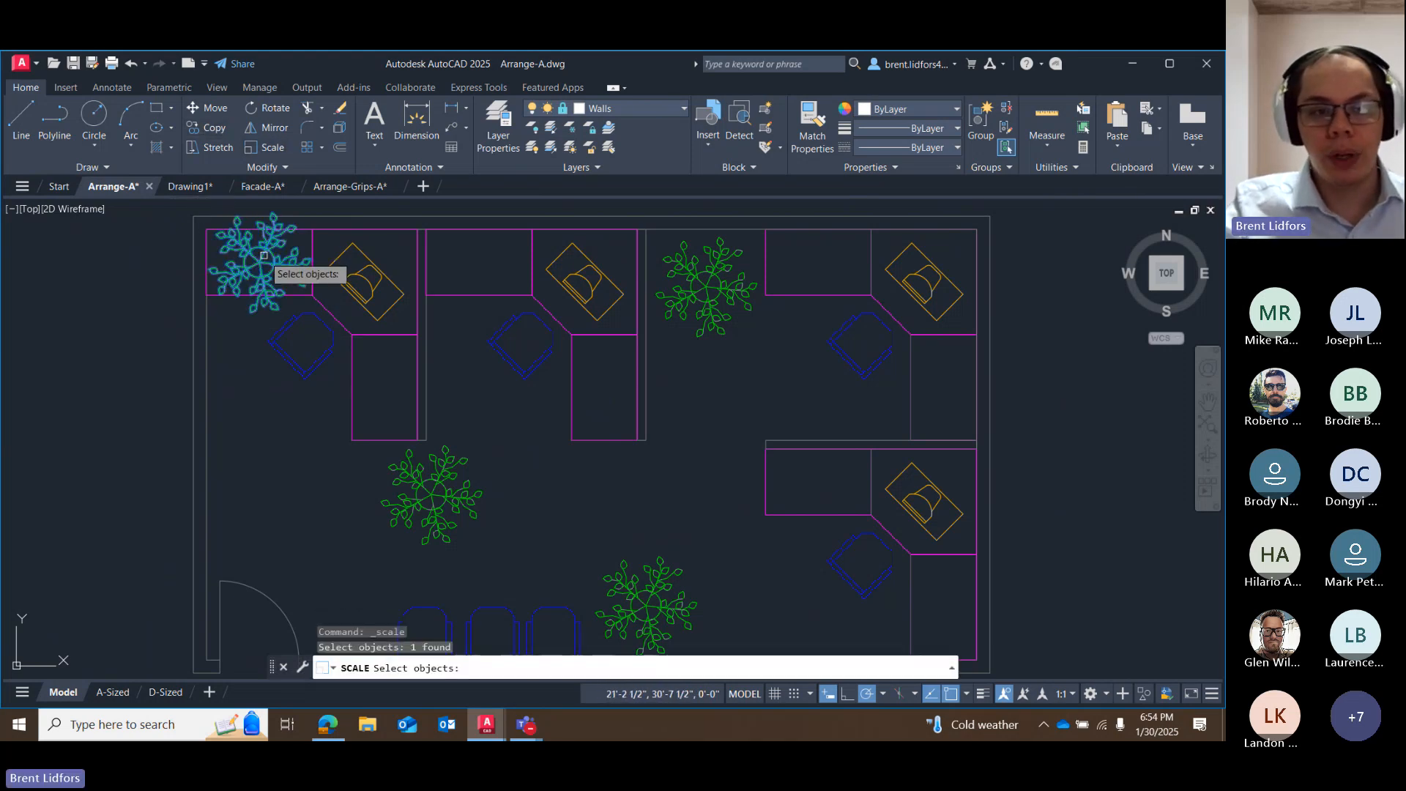
key(Return)
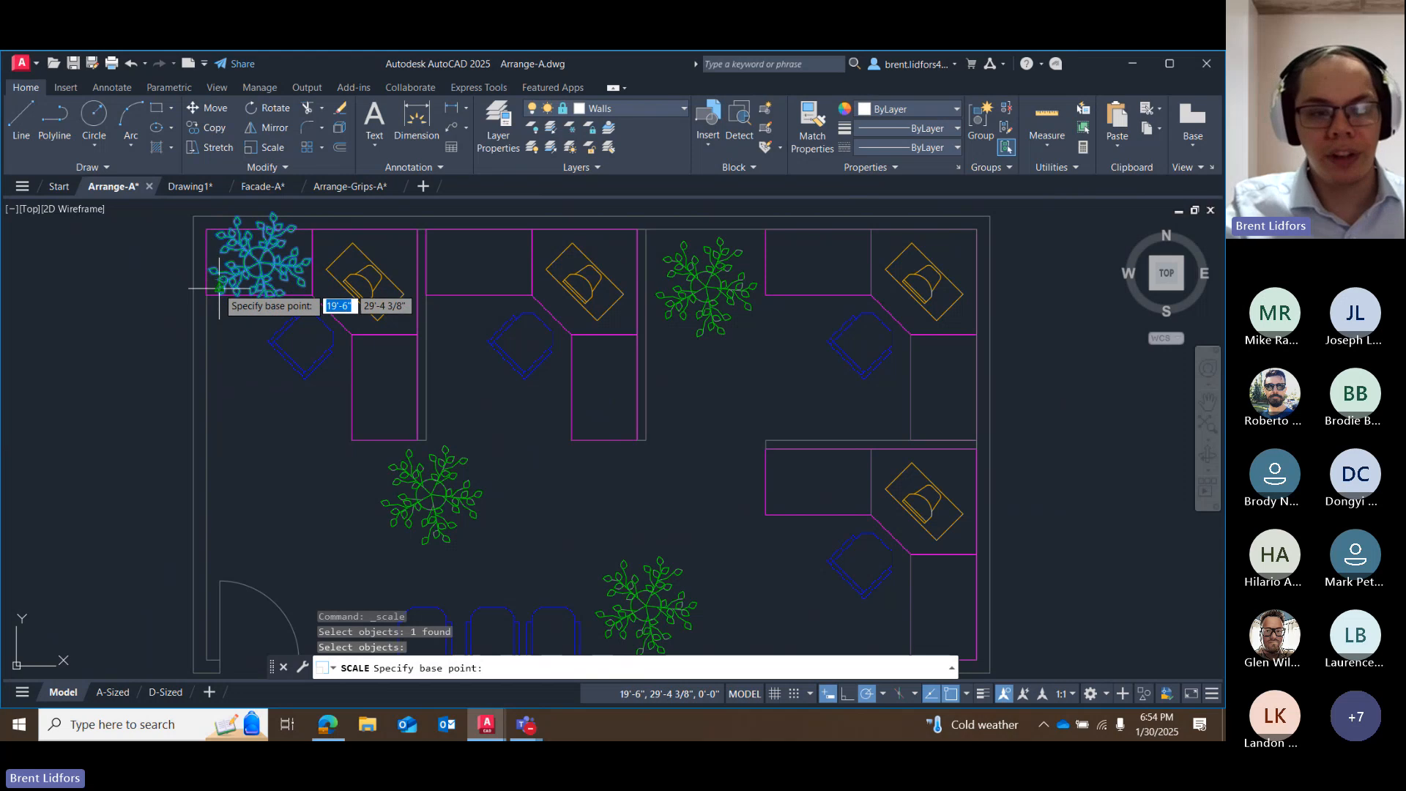
click(220, 286)
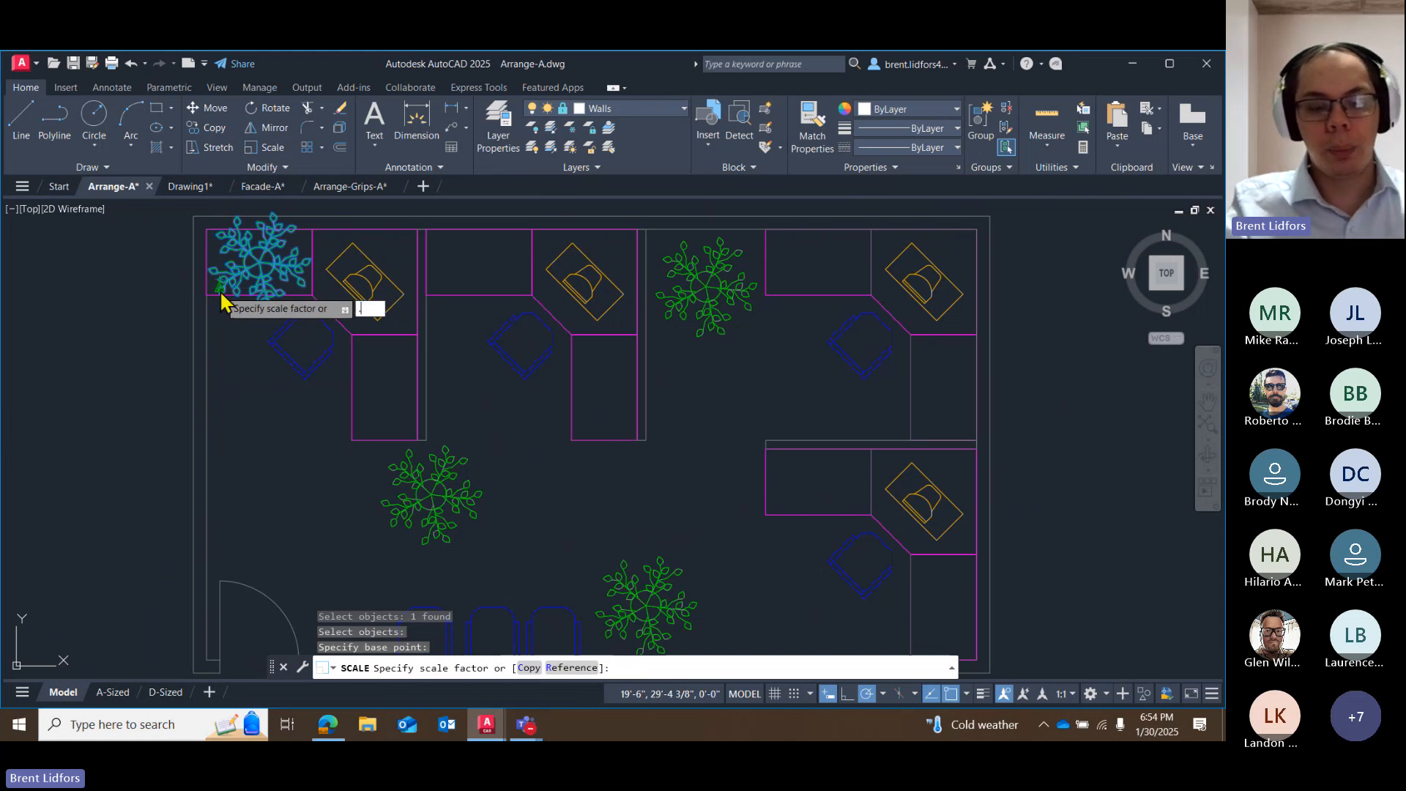
text(.5)
key(Return)
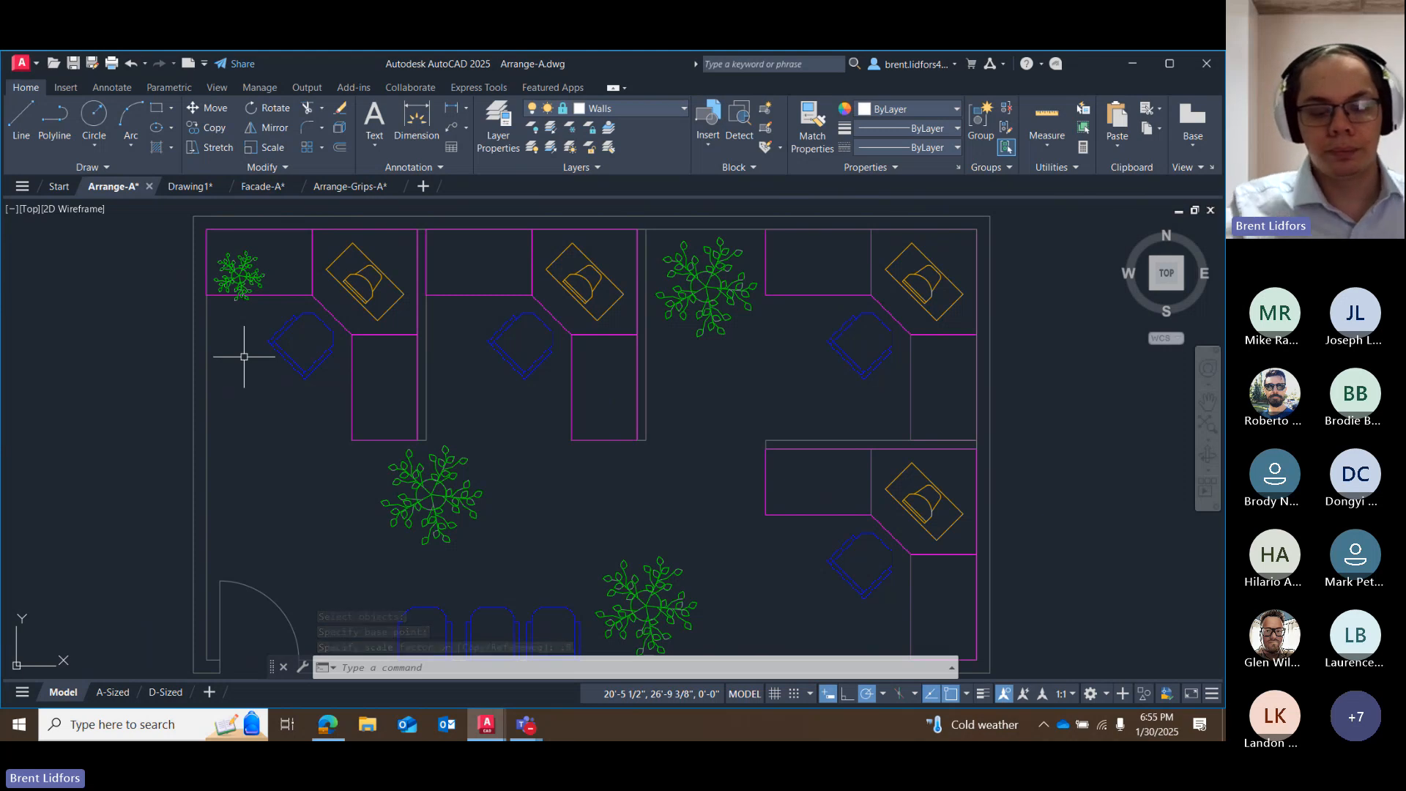
key(ctrl+z)
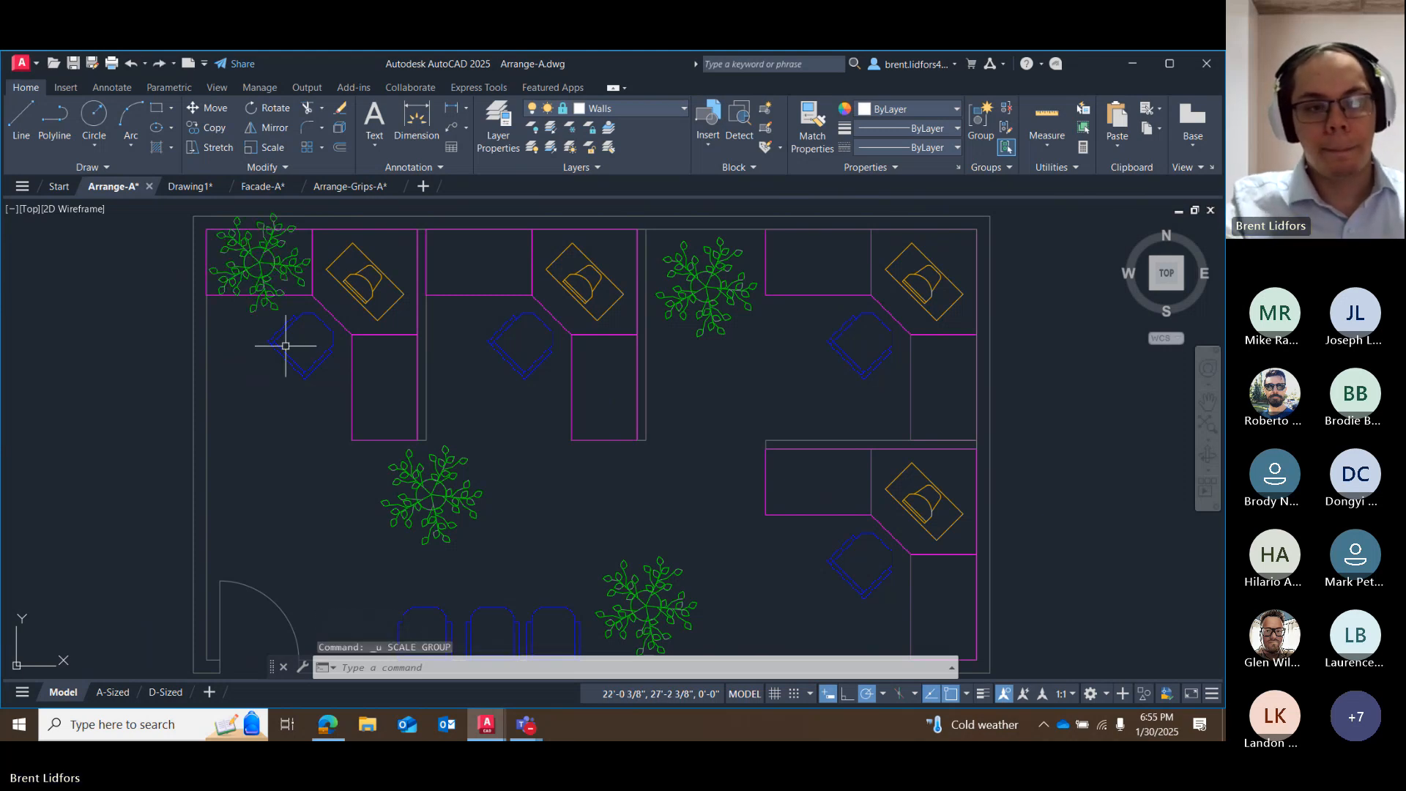
Scale the plant on the northwest desk to half size using its center as the base point.
click(271, 148)
click(272, 255)
key(Return)
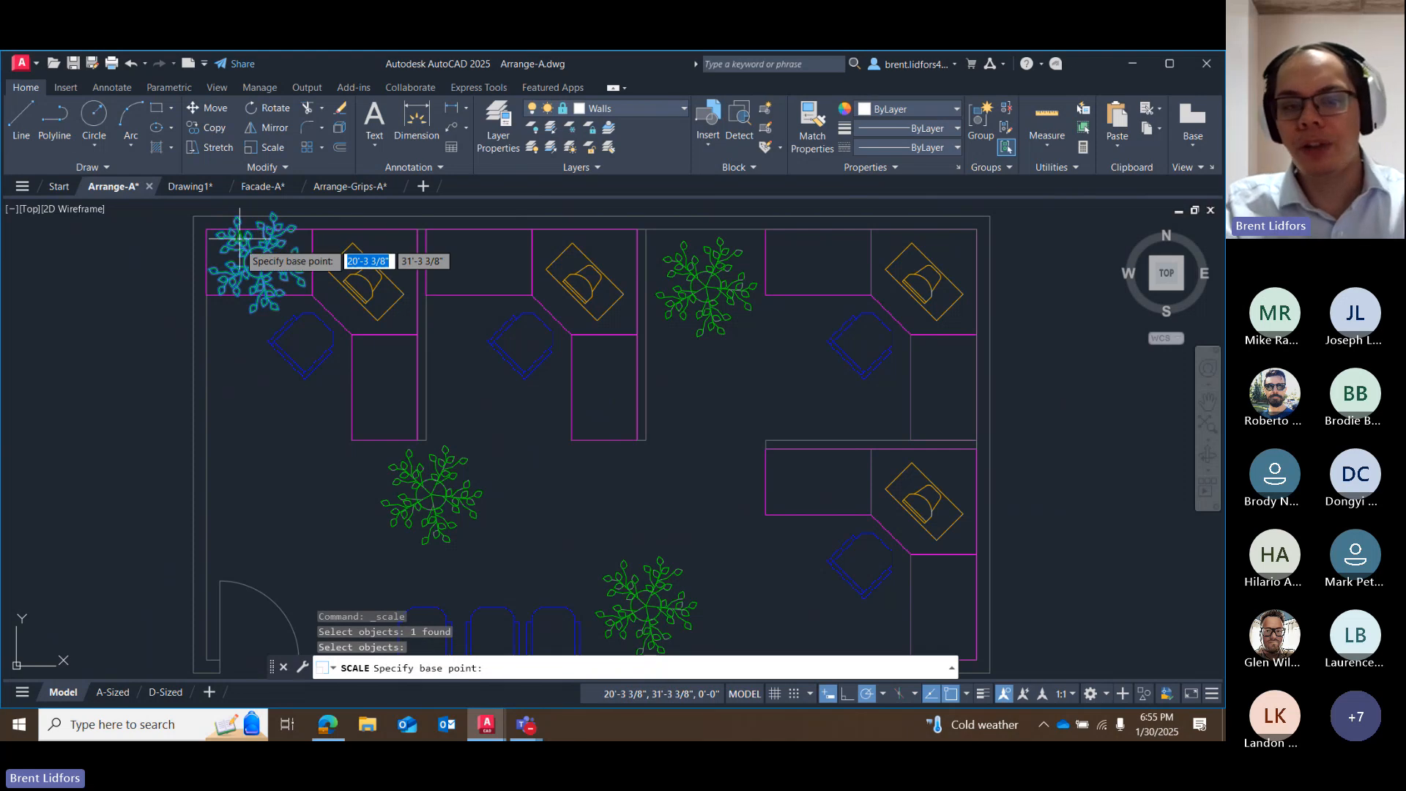
click(260, 262)
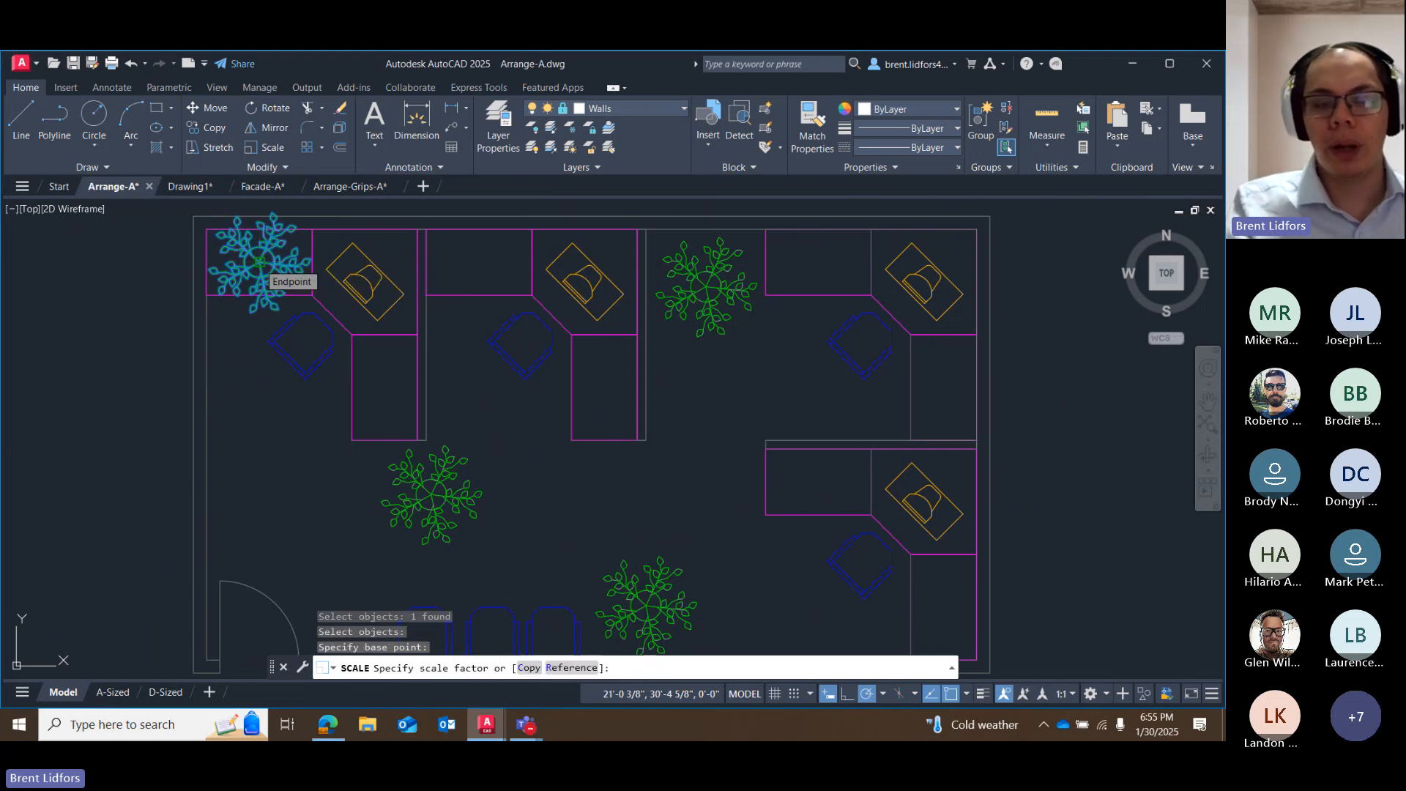
text(.5)
key(Return)
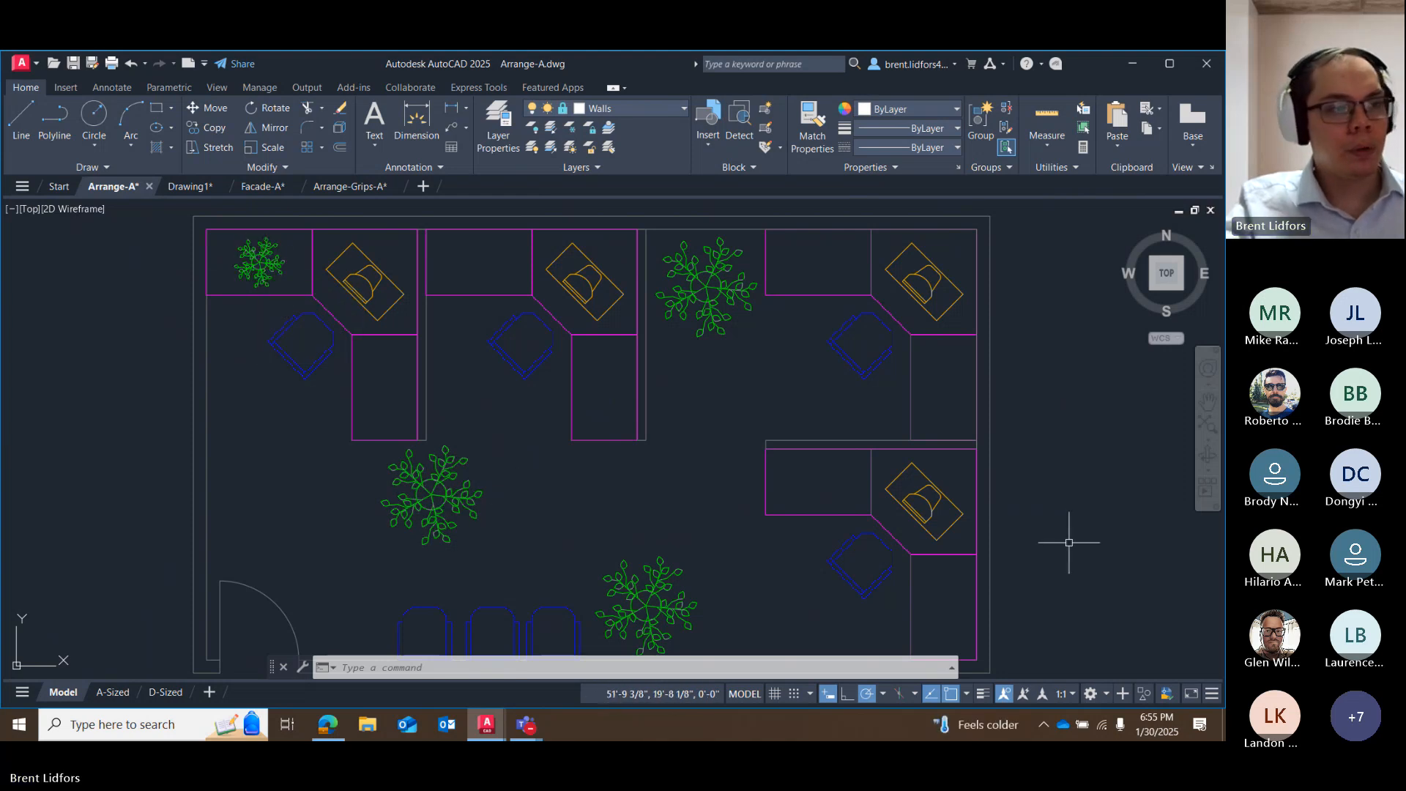
scroll(824, 538, down, 3)
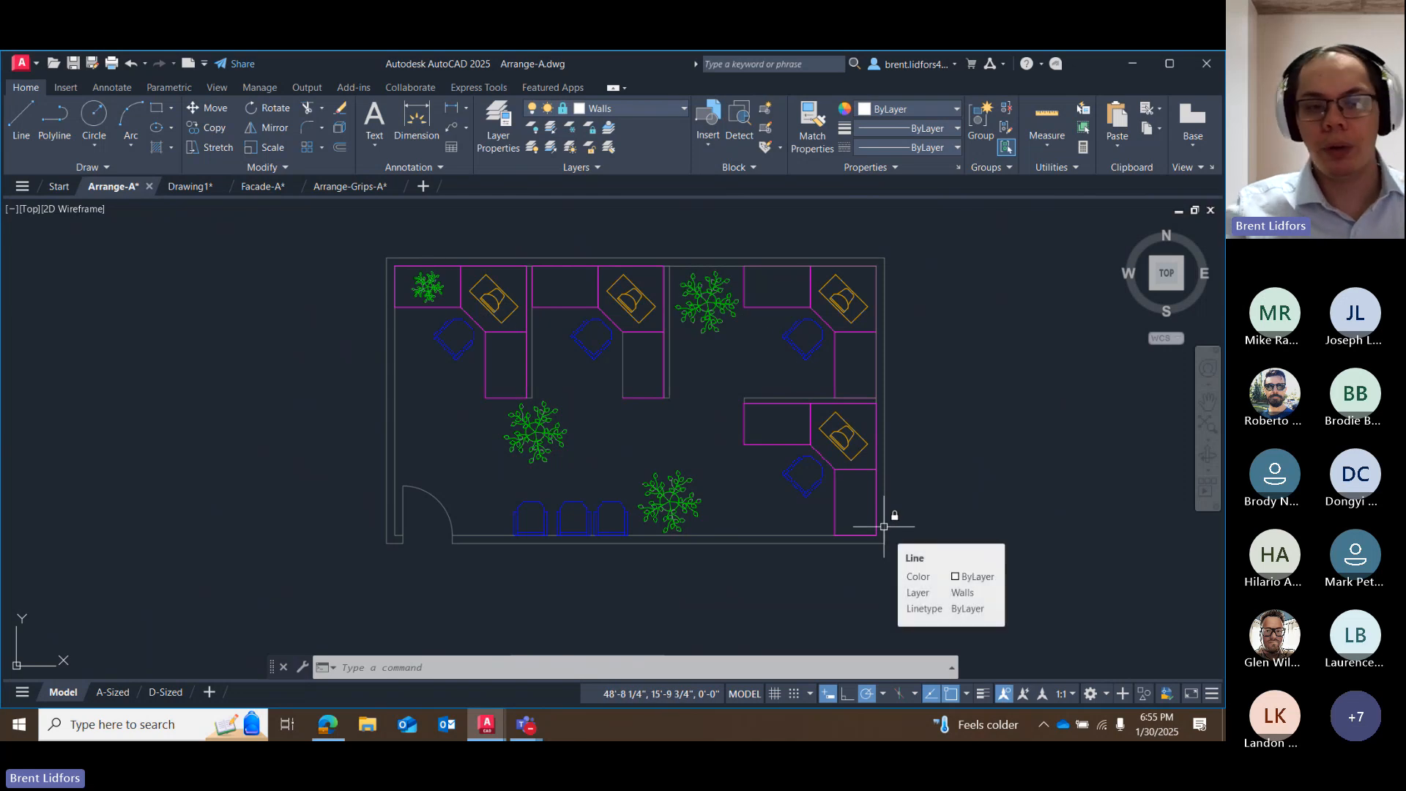
click(429, 296)
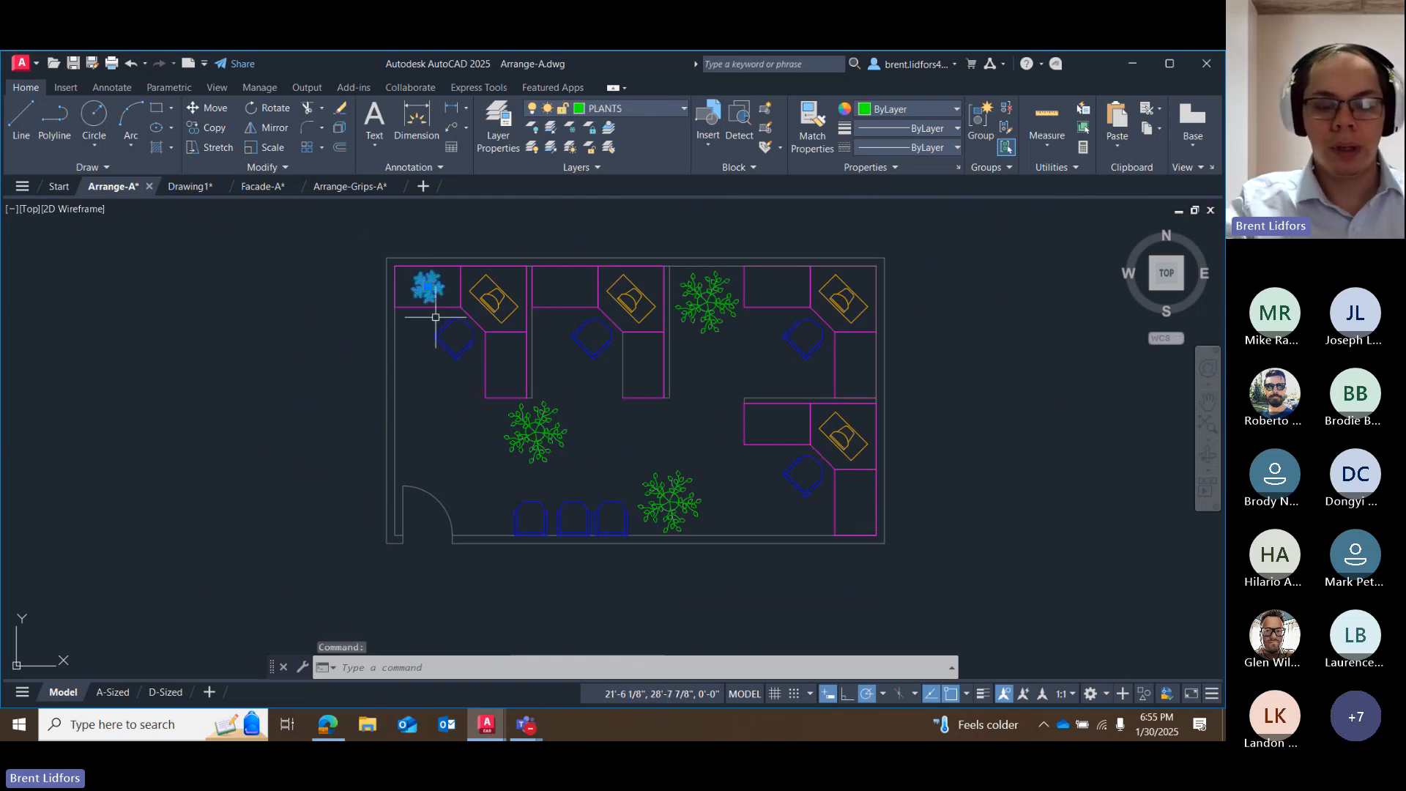
click(215, 127)
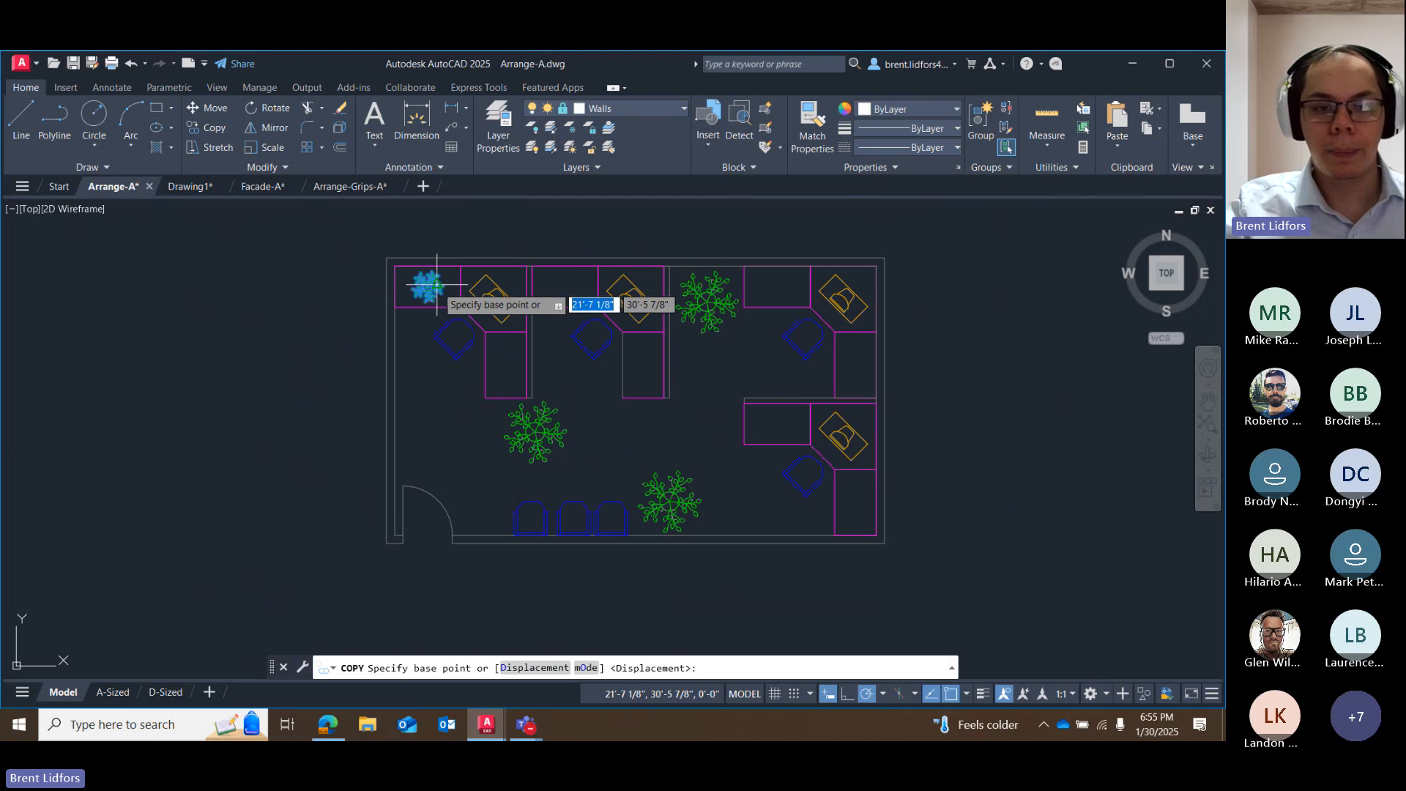
click(429, 286)
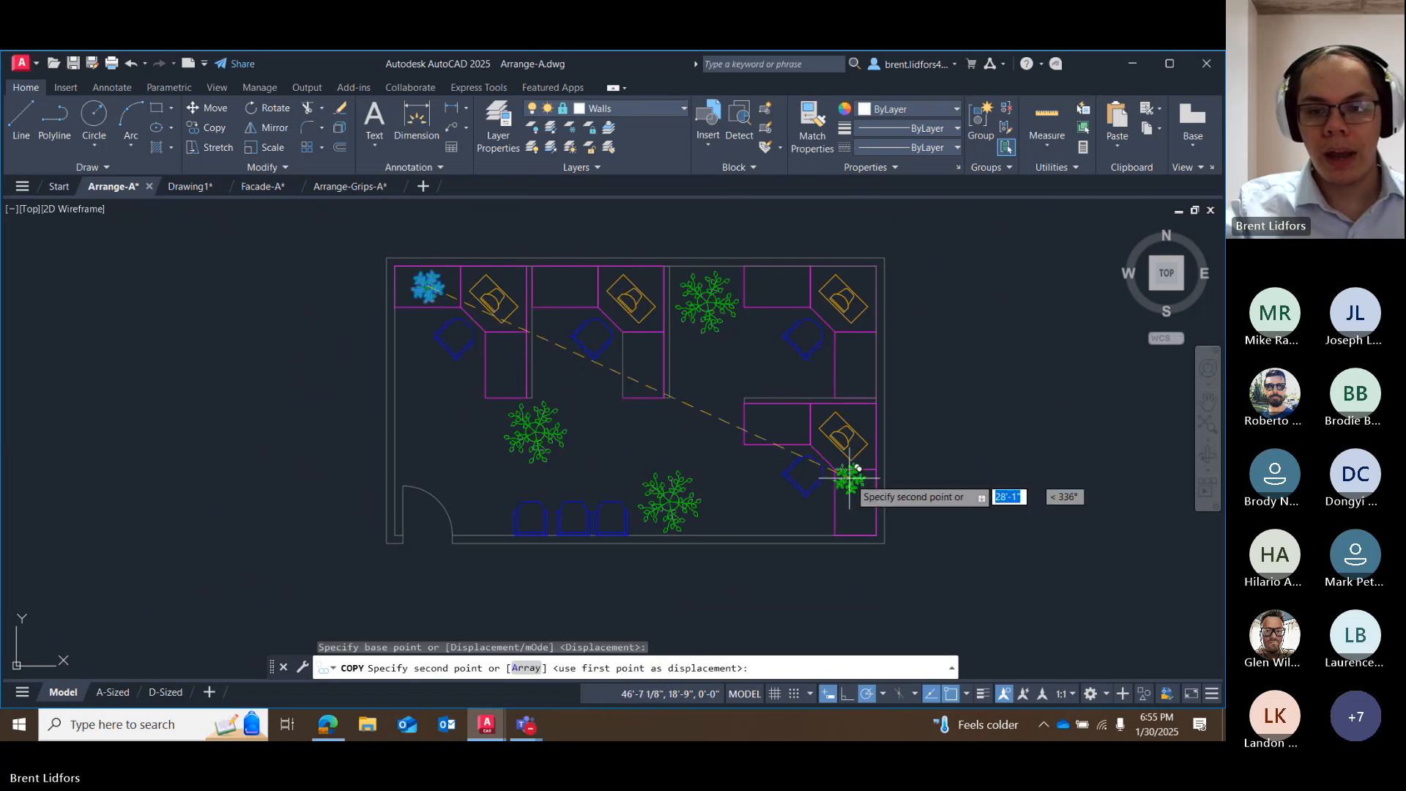
scroll(861, 474, up, 8)
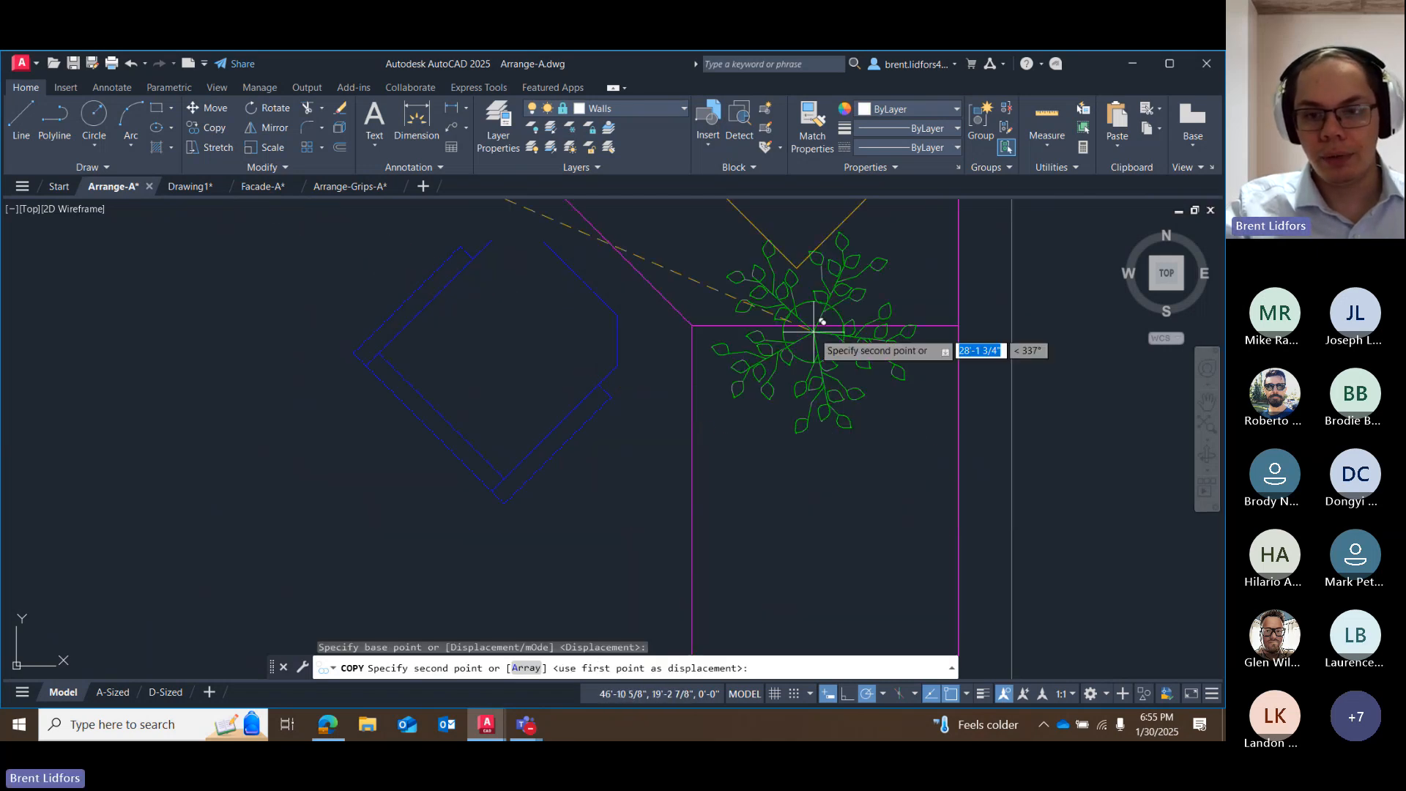
key(Escape)
scroll(1061, 558, down, 8)
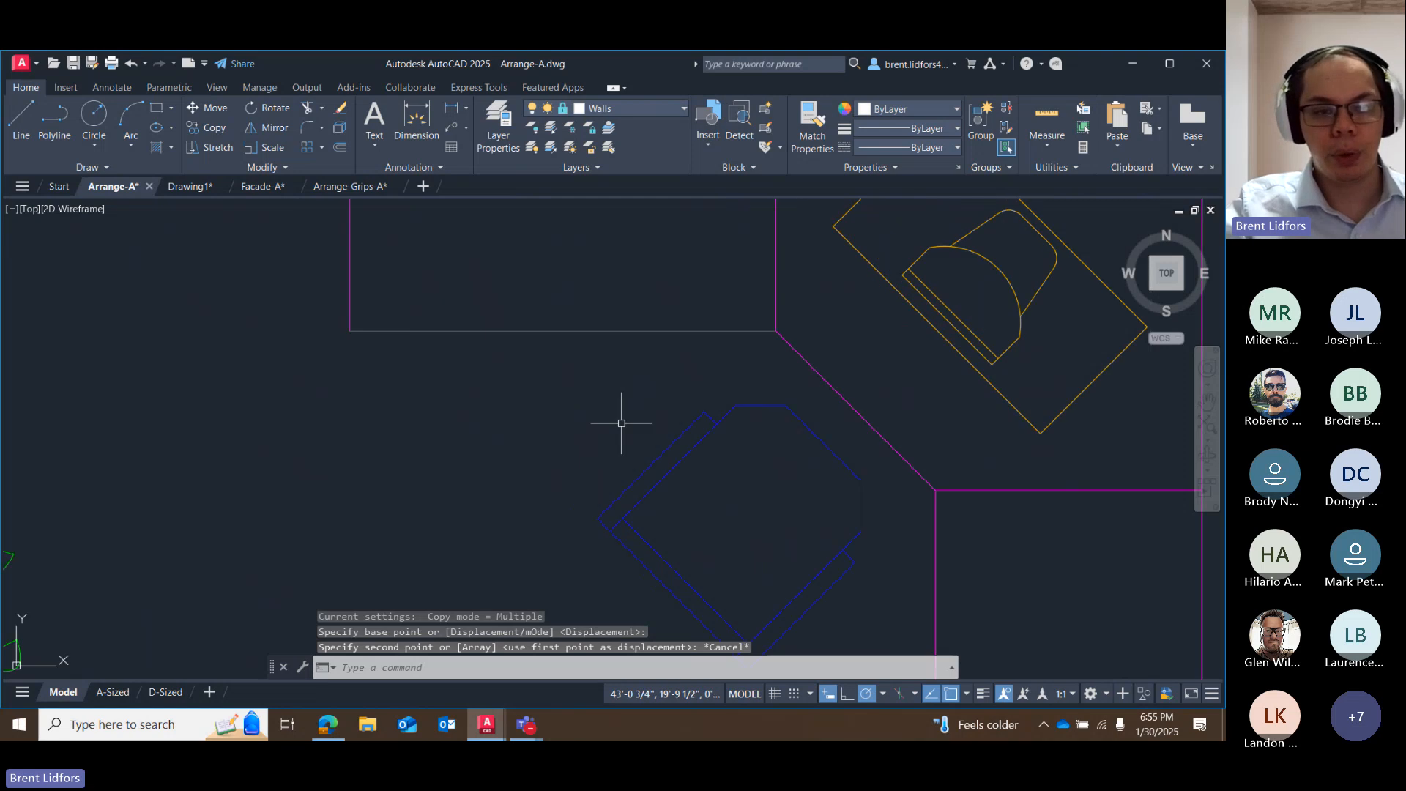
Copy the small plant from its center to the middle of the southeast desk's south wing using midpoint tracking, and end the Copy command.
middle_drag(318, 241, 493, 308)
scroll(346, 268, up, 6)
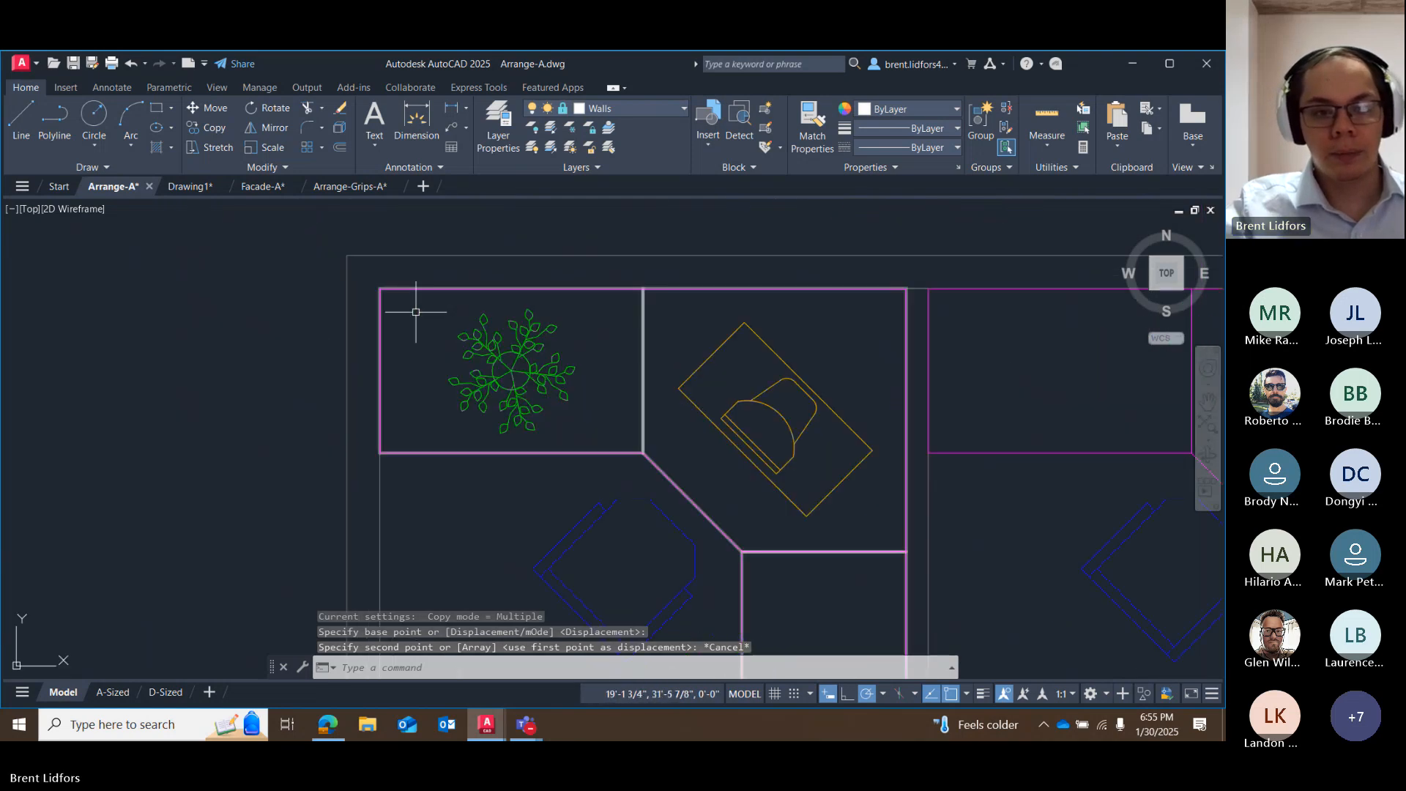
click(209, 127)
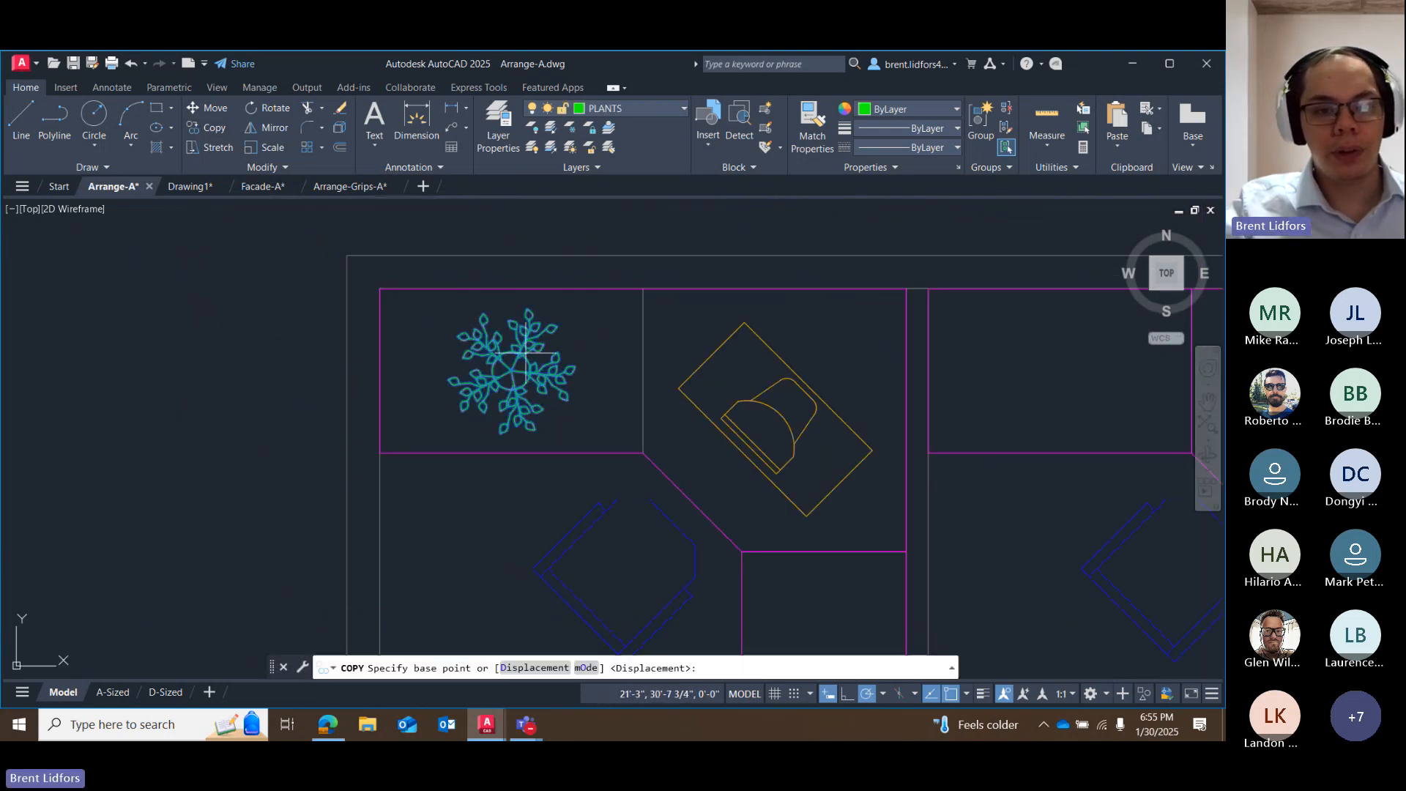
click(549, 396)
scroll(551, 395, down, 5)
scroll(703, 502, down, 2)
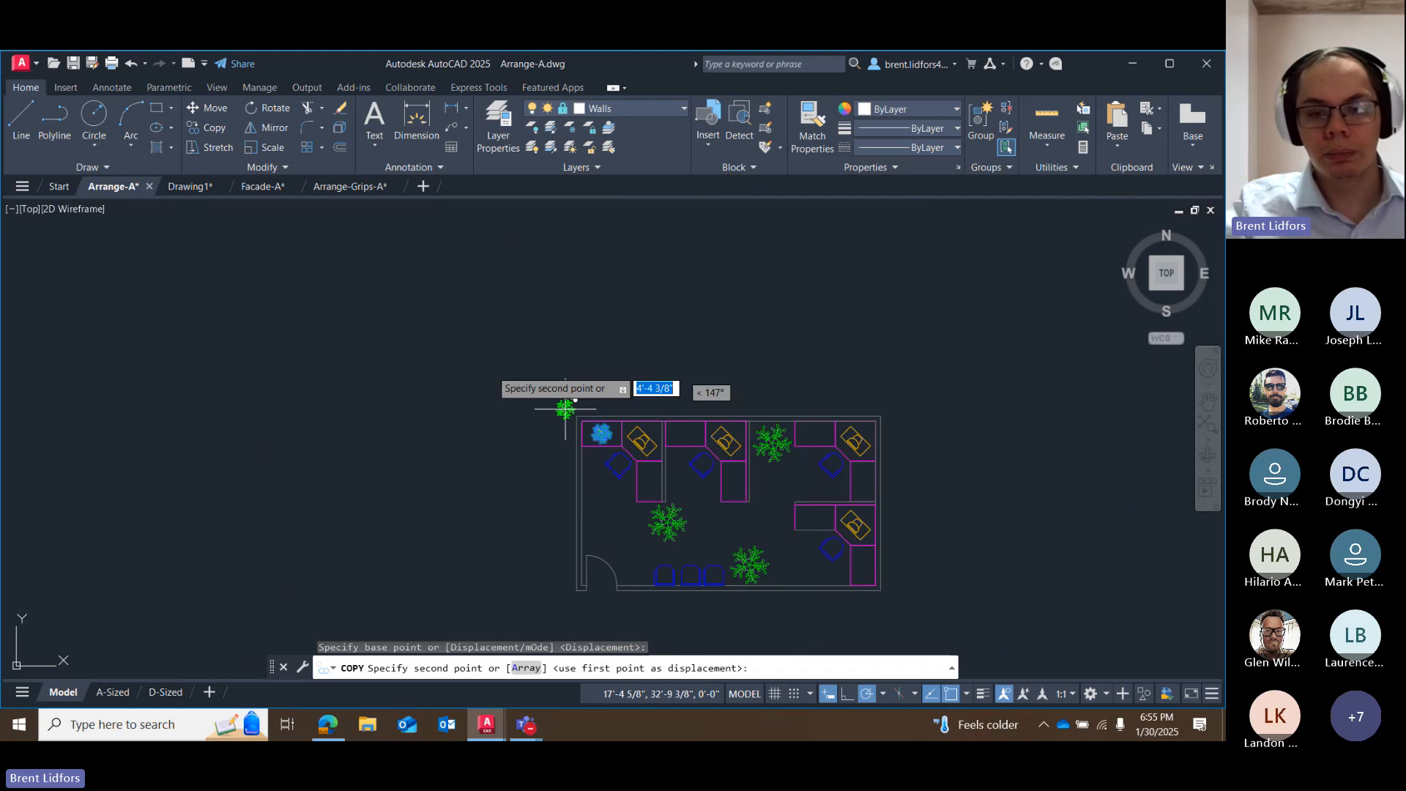
middle_drag(565, 408, 461, 351)
scroll(799, 549, up, 2)
middle_drag(674, 469, 554, 405)
scroll(555, 404, up, 4)
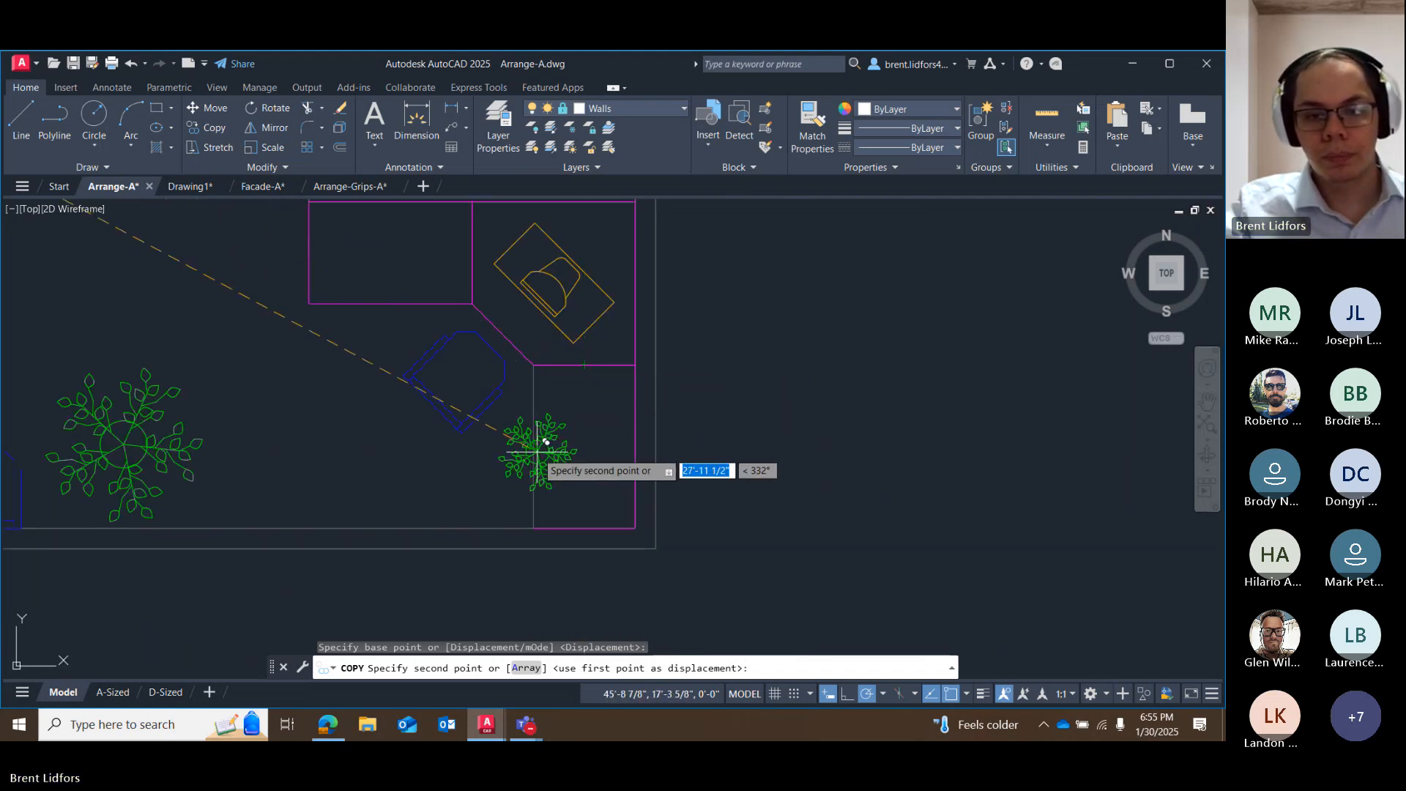
click(586, 446)
key(Escape)
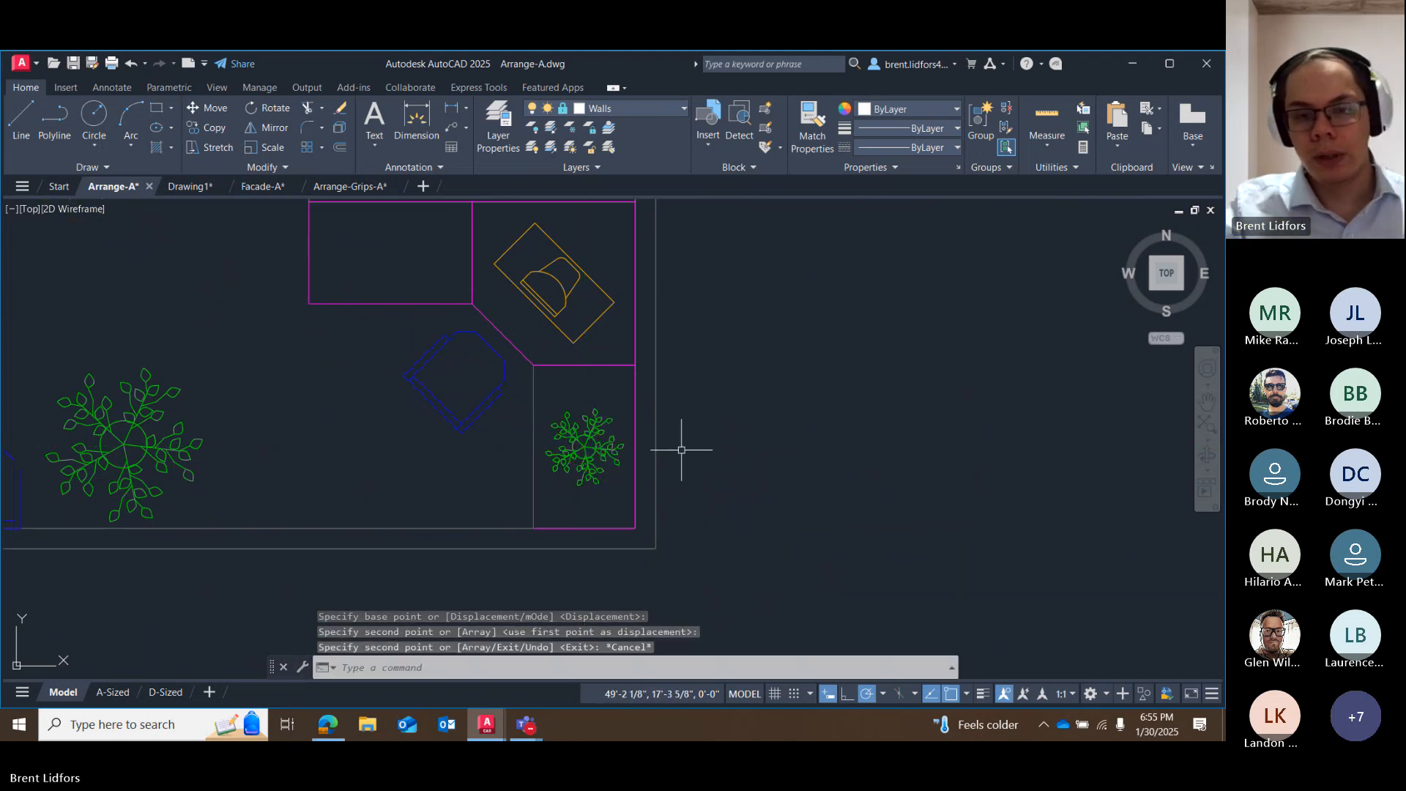
scroll(681, 449, down, 8)
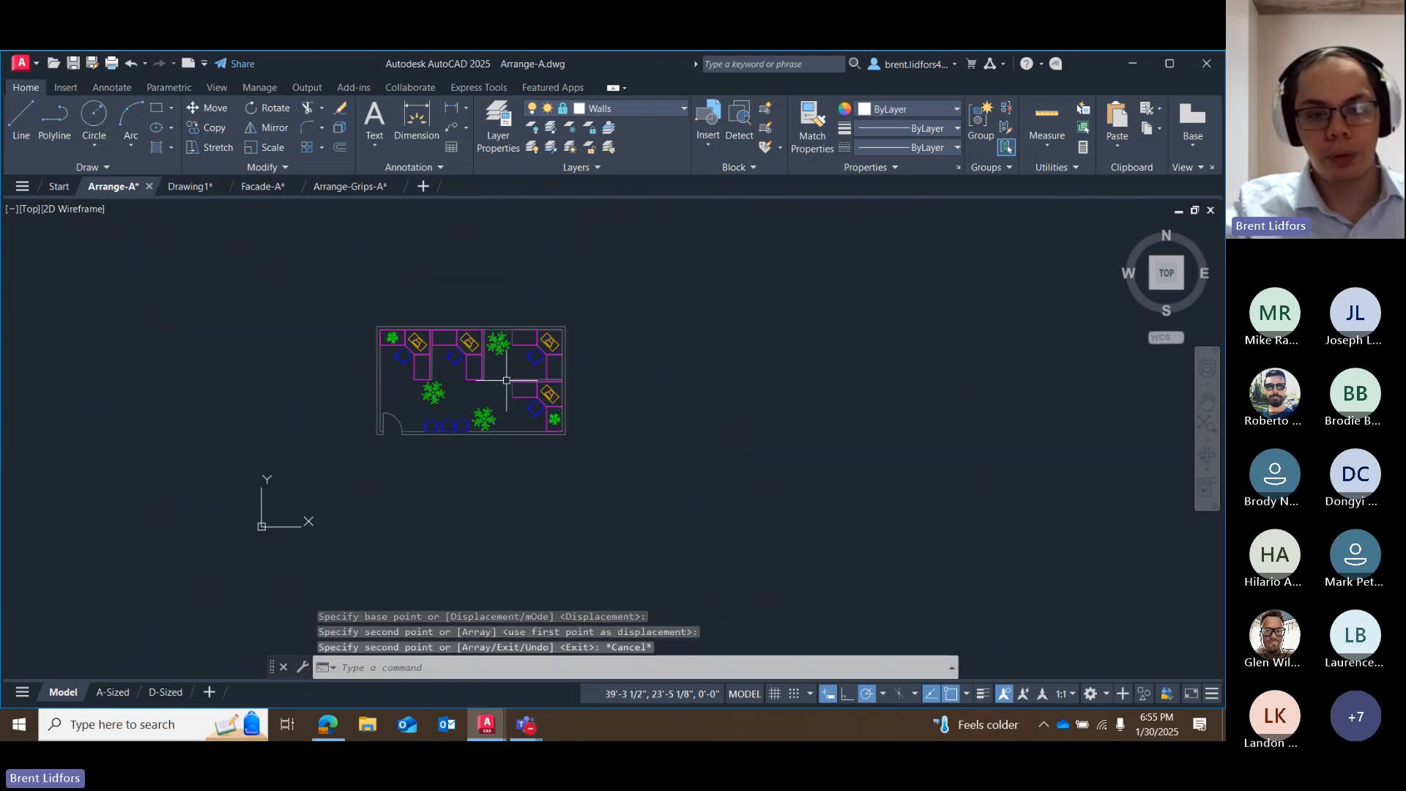
scroll(484, 385, up, 4)
scroll(513, 406, down, 2)
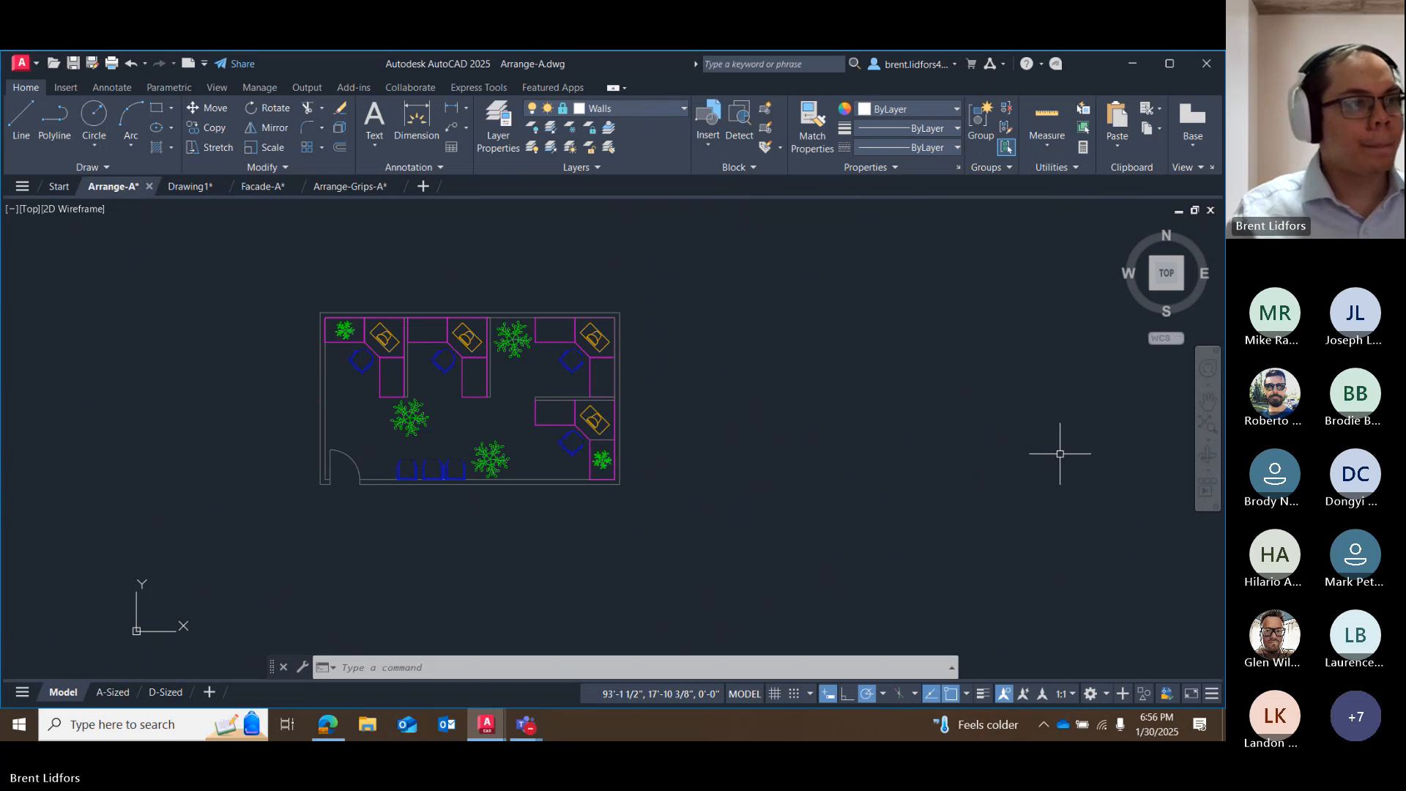
click(472, 321)
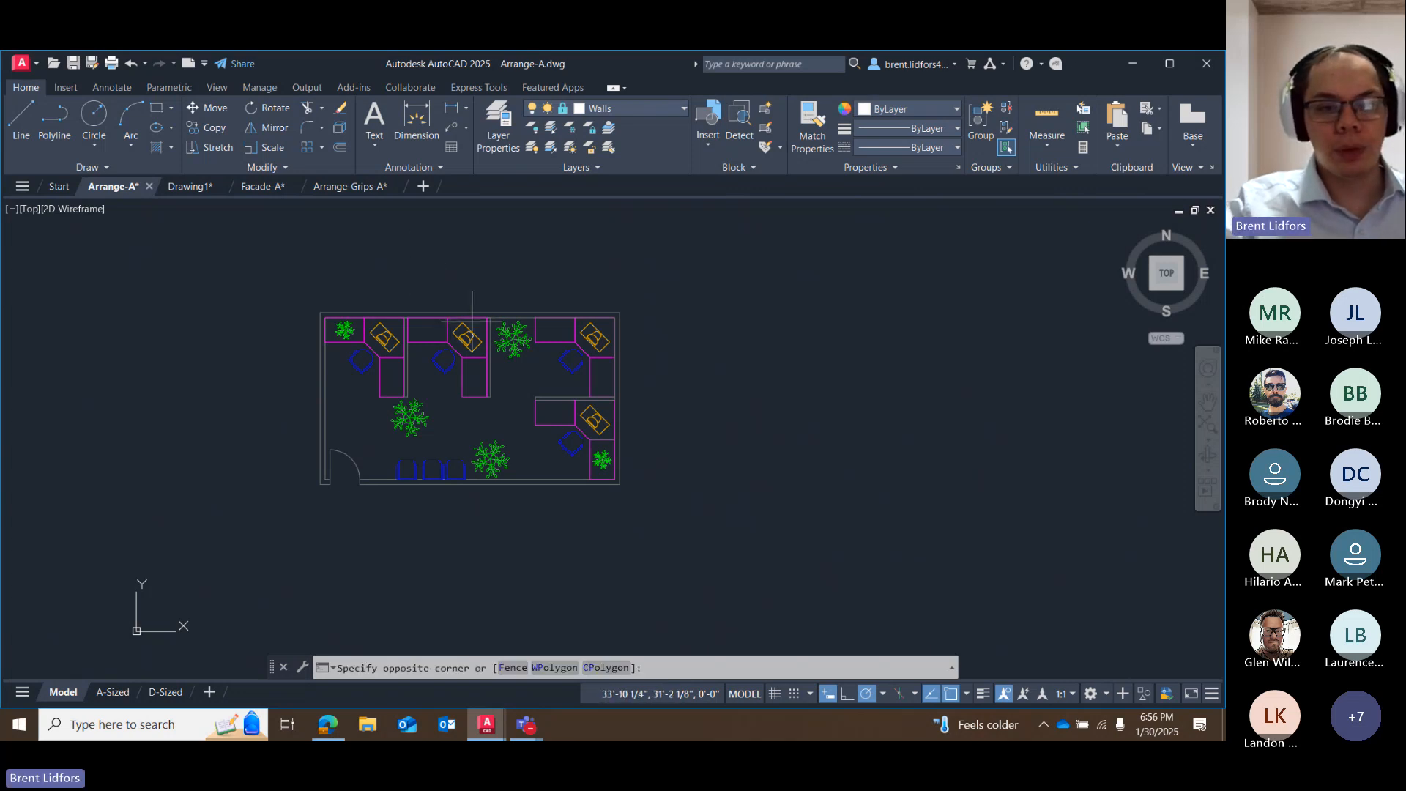
mouse_move(472, 321)
mouse_down()
mouse_move(429, 360)
mouse_move(490, 387)
mouse_up()
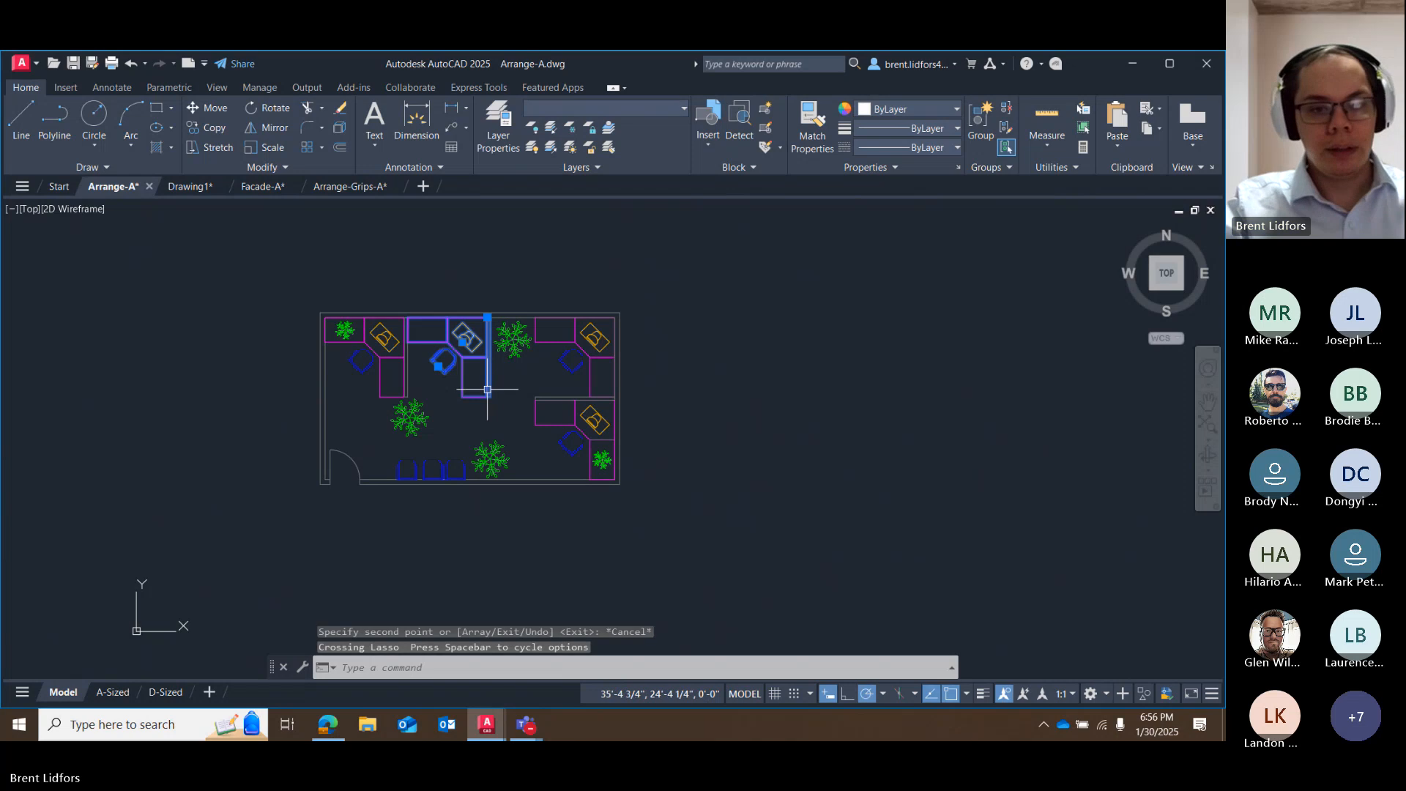
key(Escape)
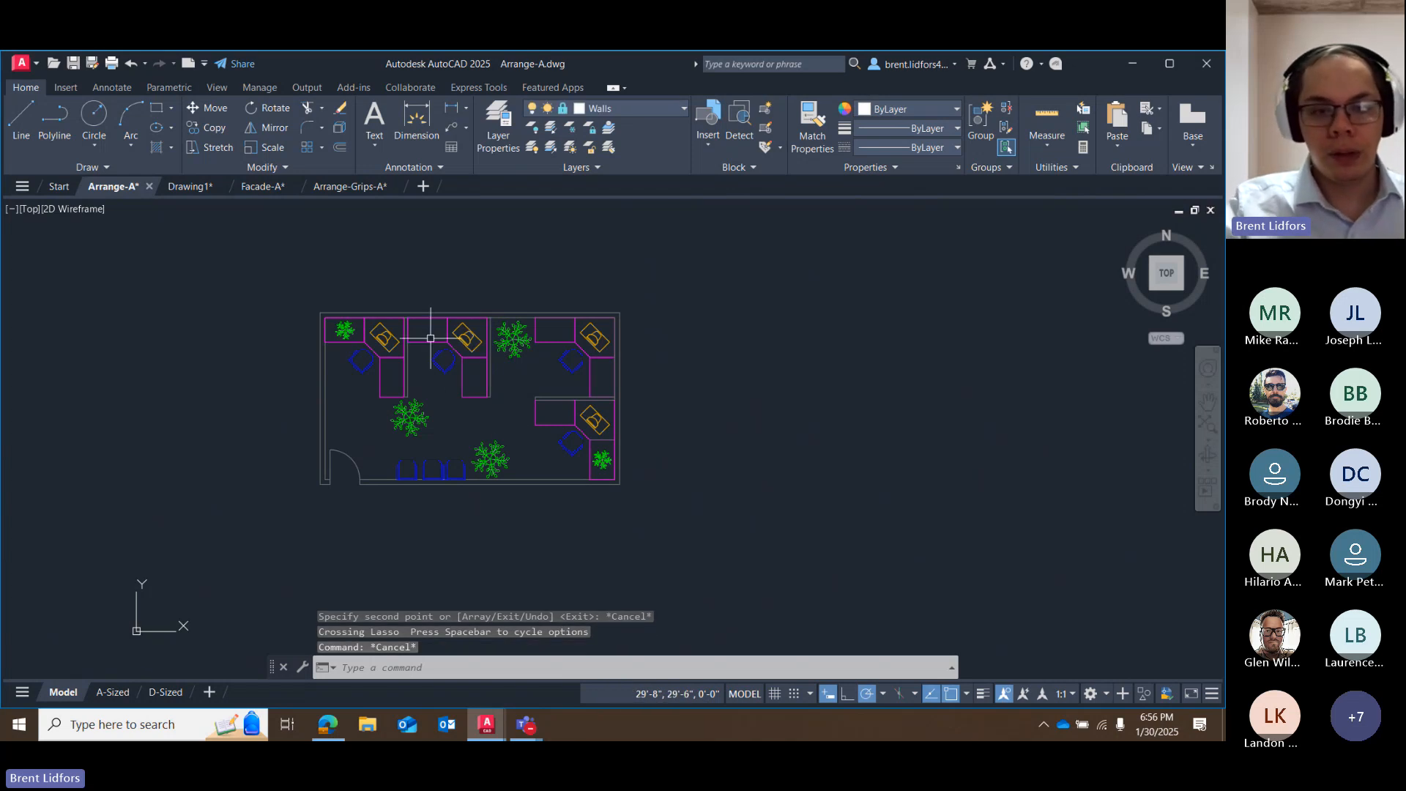
click(462, 338)
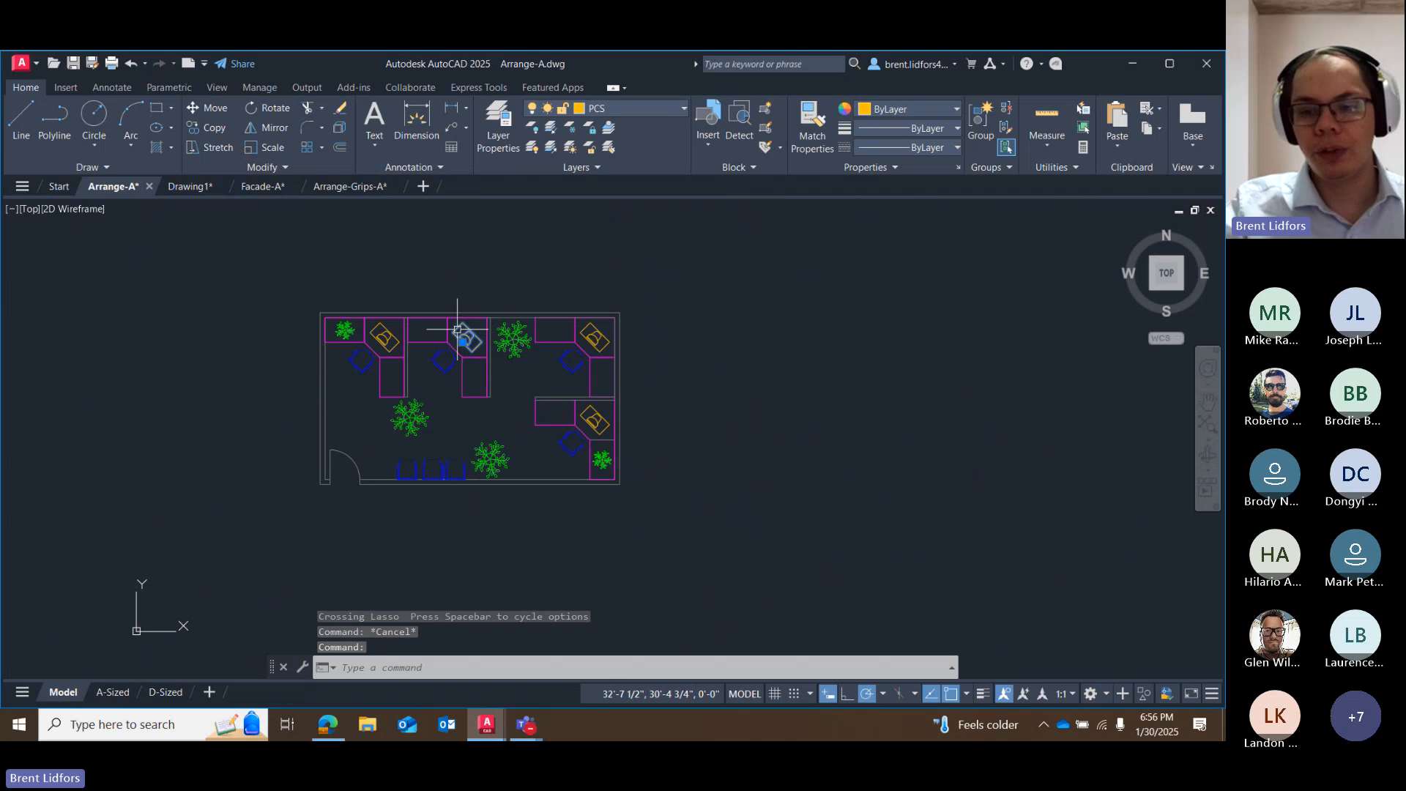
key(Escape)
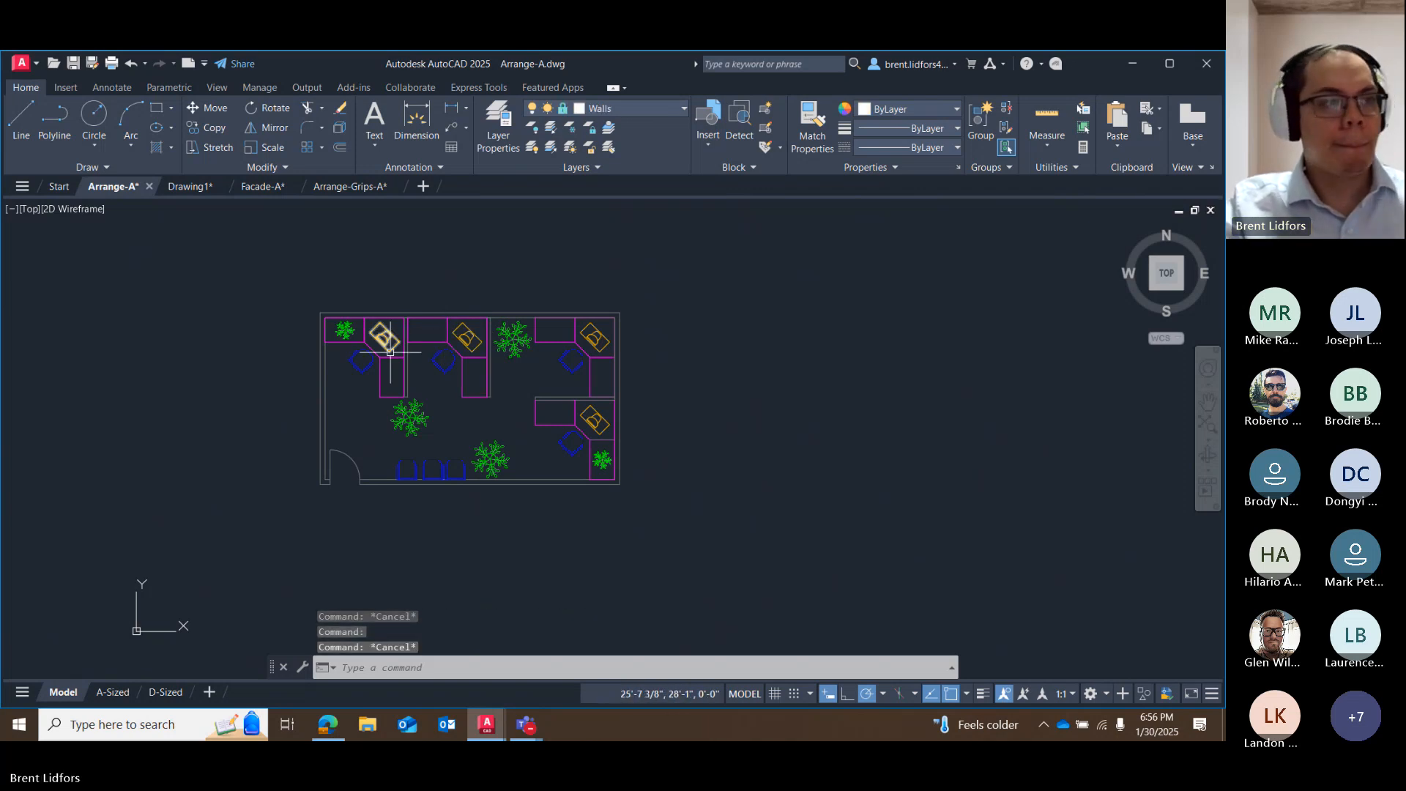
Mirror the second desk from the west, with its computer and chair, about the vertical line through the desk's middle, erasing the source objects.
click(265, 128)
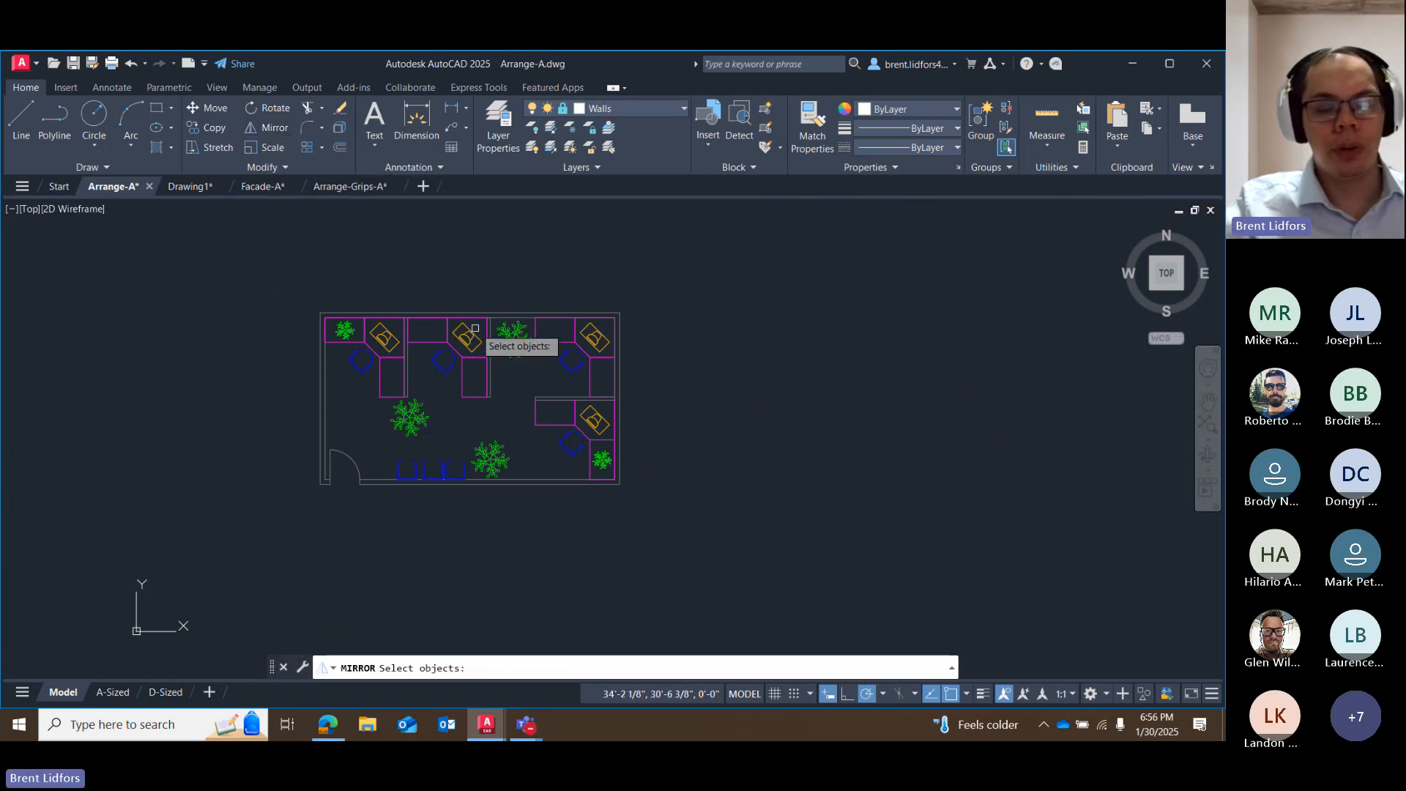
mouse_move(475, 327)
mouse_down()
mouse_move(439, 326)
mouse_move(465, 382)
mouse_move(476, 372)
mouse_up()
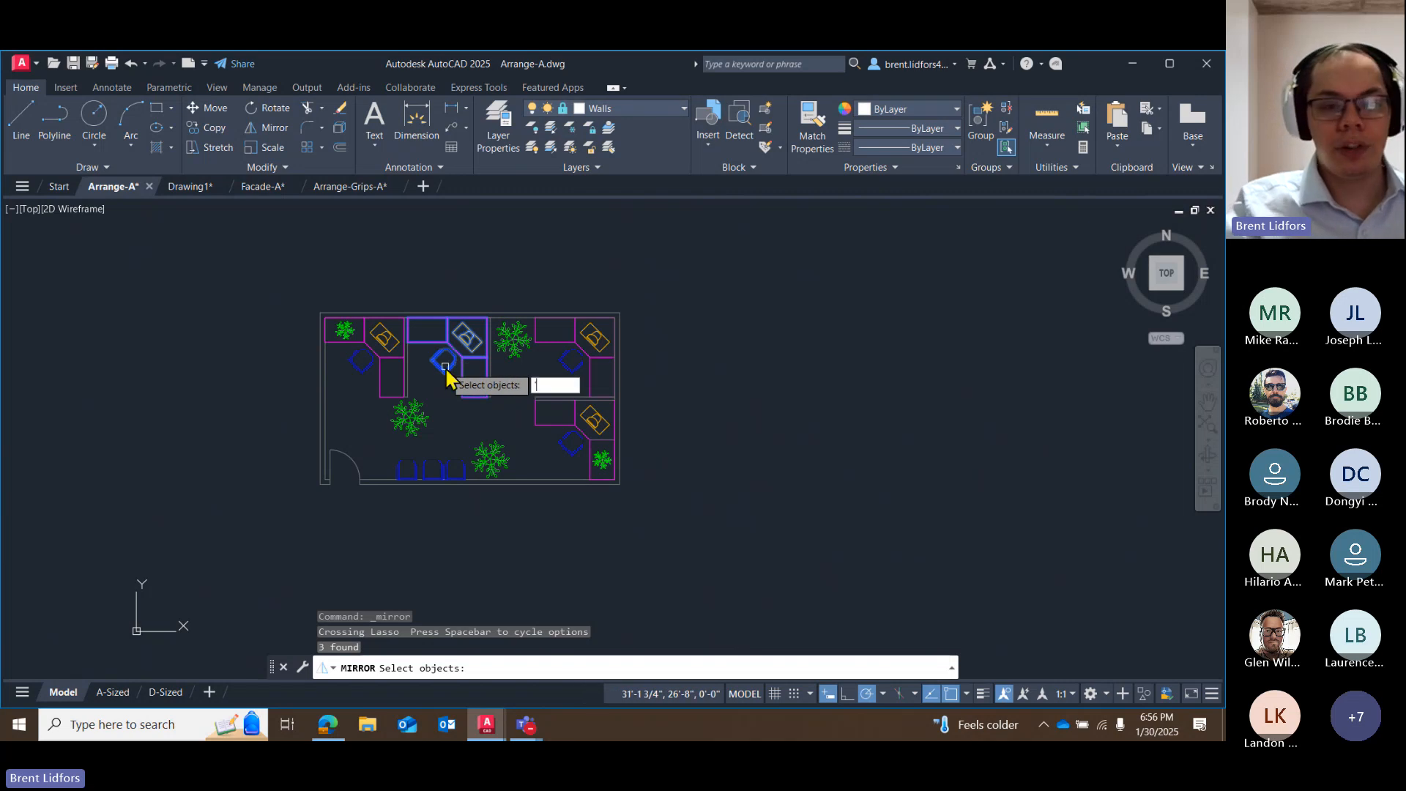
key(Return)
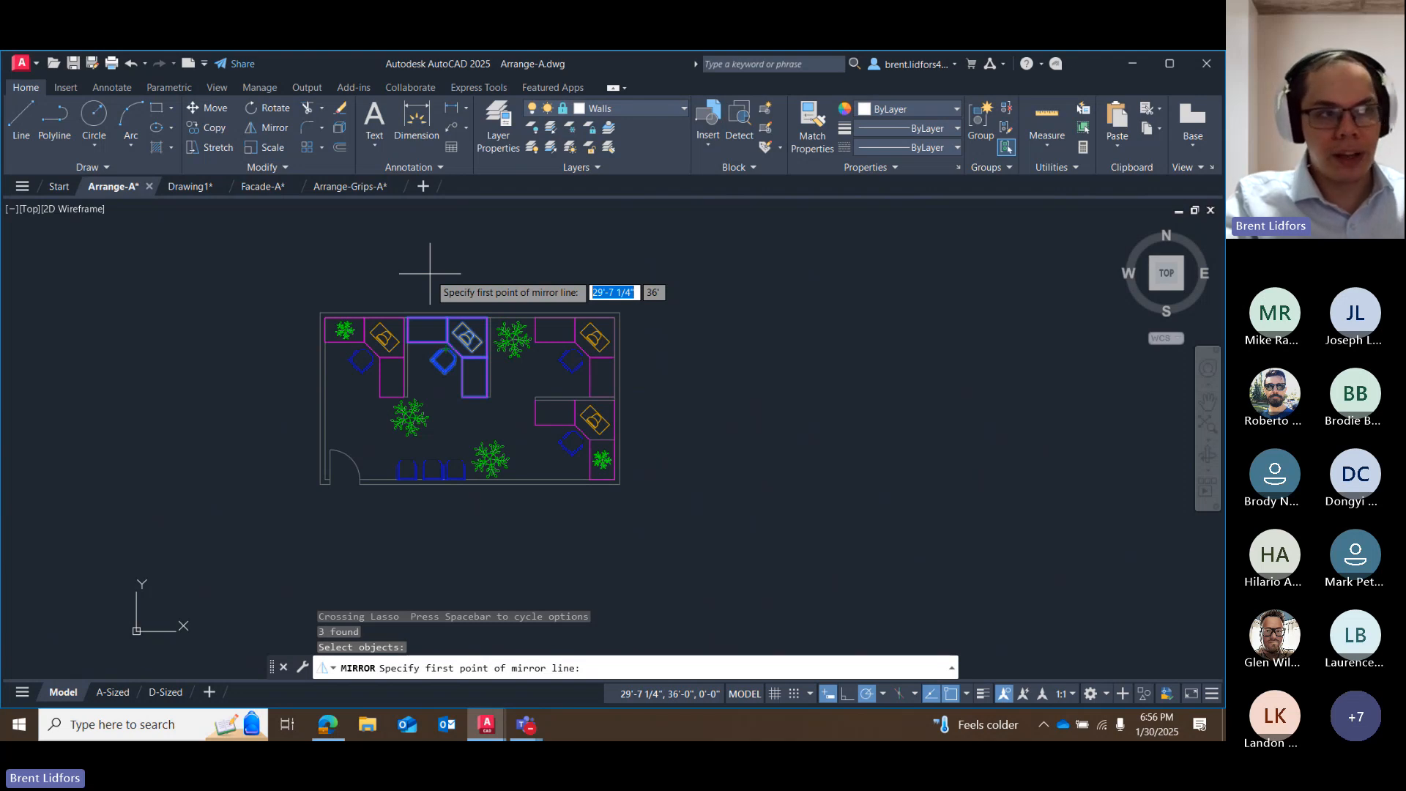
scroll(425, 275, up, 6)
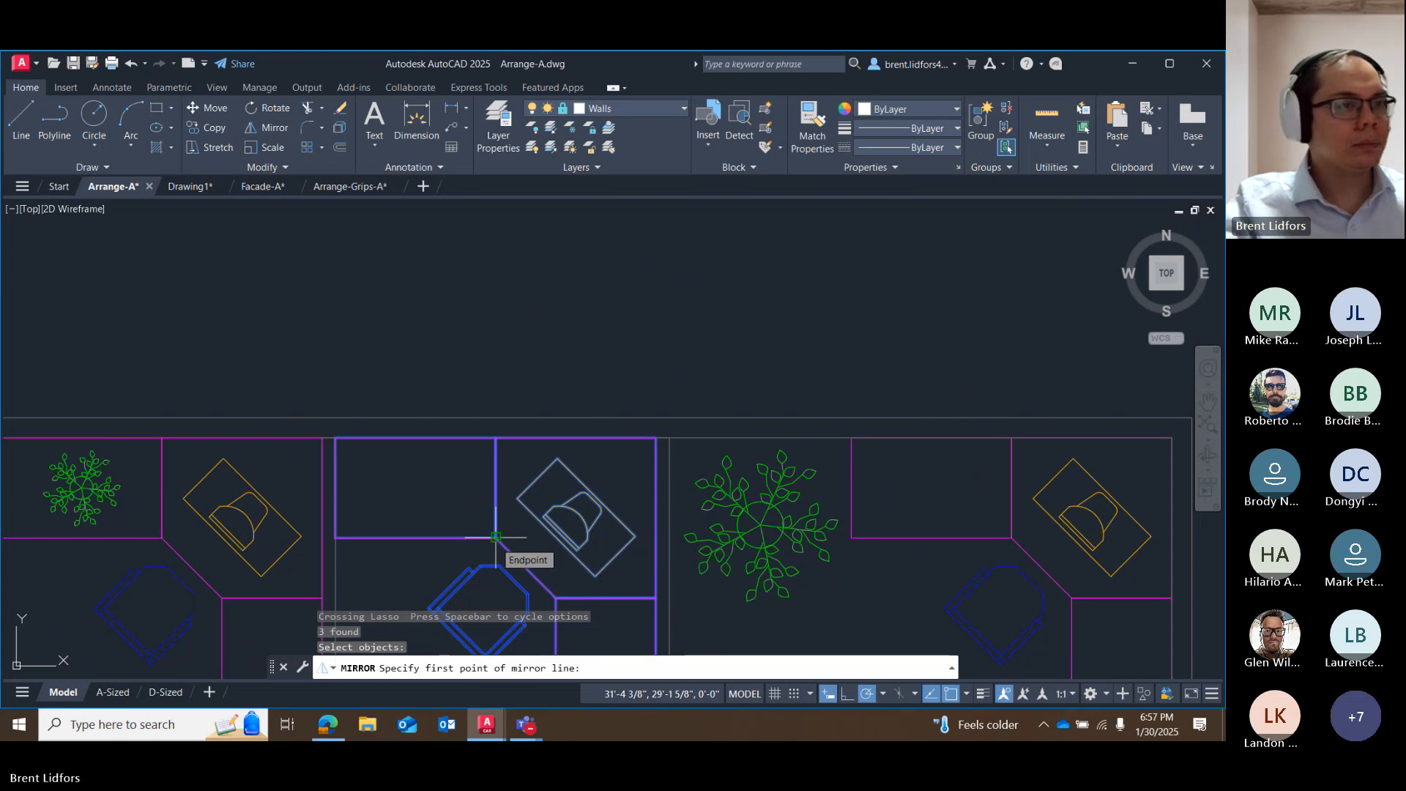
click(496, 537)
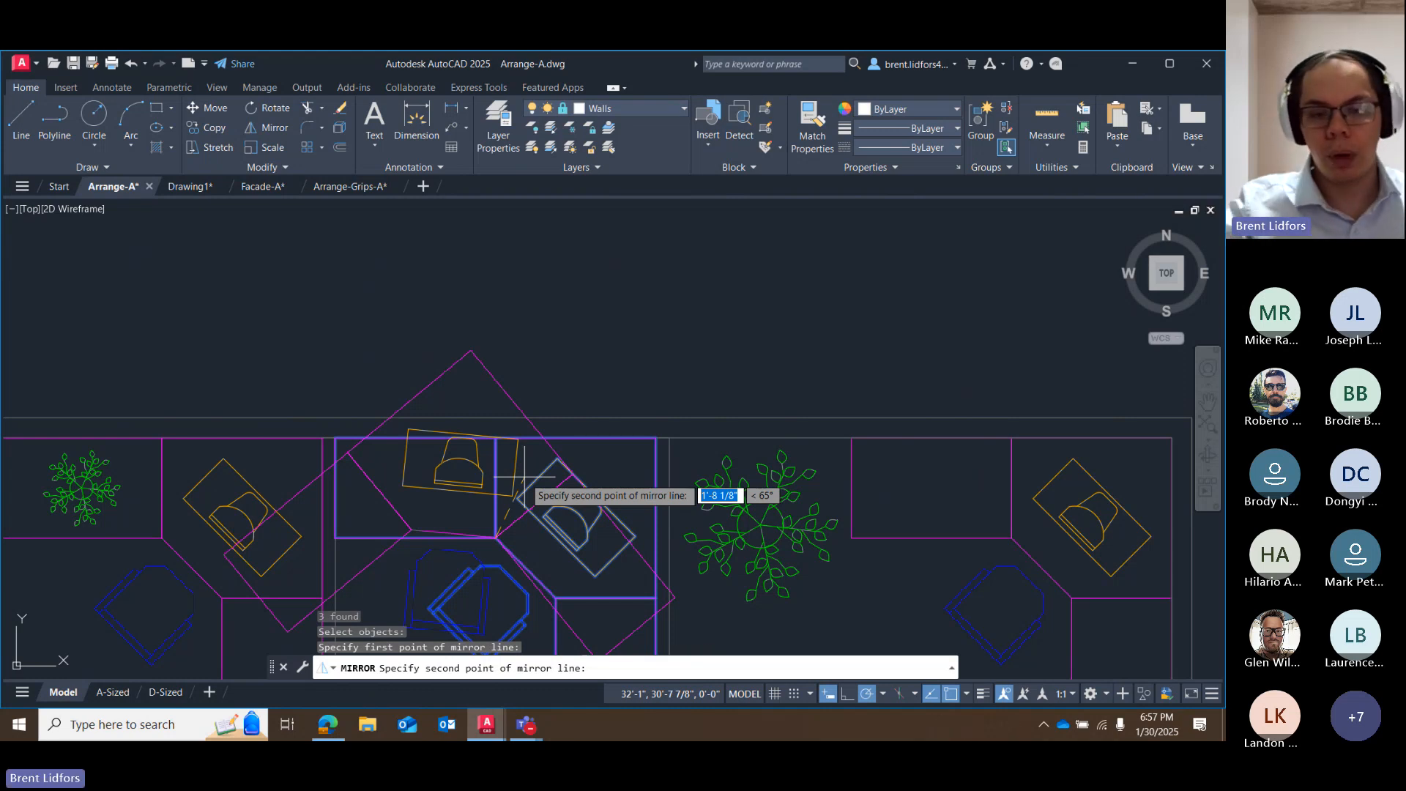
click(496, 438)
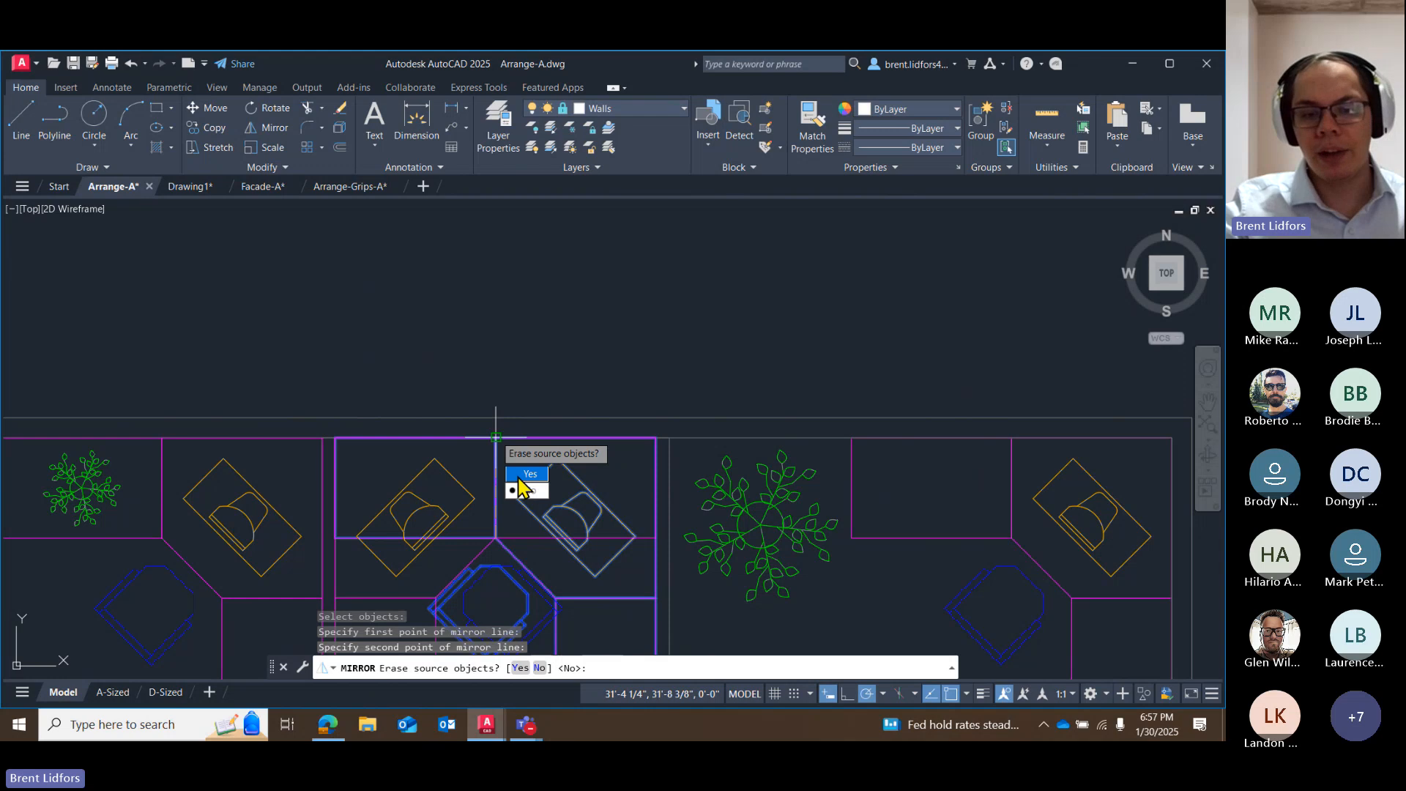
click(526, 476)
Examine the mirrored desk, computer and chair and how they fit between the partition walls of the floor plan.
mouse_move(573, 323)
middle_down()
mouse_move(609, 245)
mouse_move(649, 213)
middle_up()
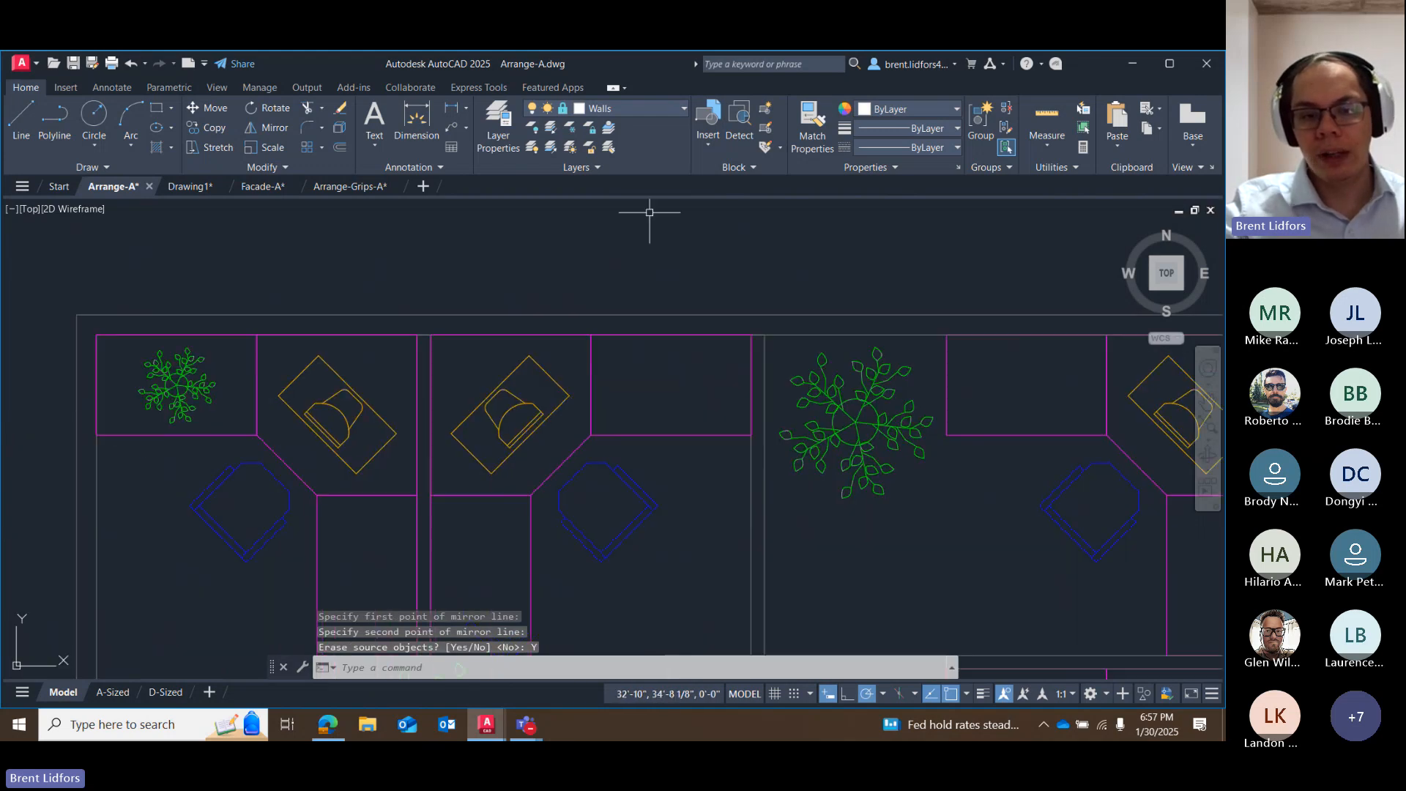
middle_drag(658, 563, 656, 464)
mouse_move(637, 345)
mouse_down()
mouse_move(596, 502)
mouse_move(572, 378)
mouse_up()
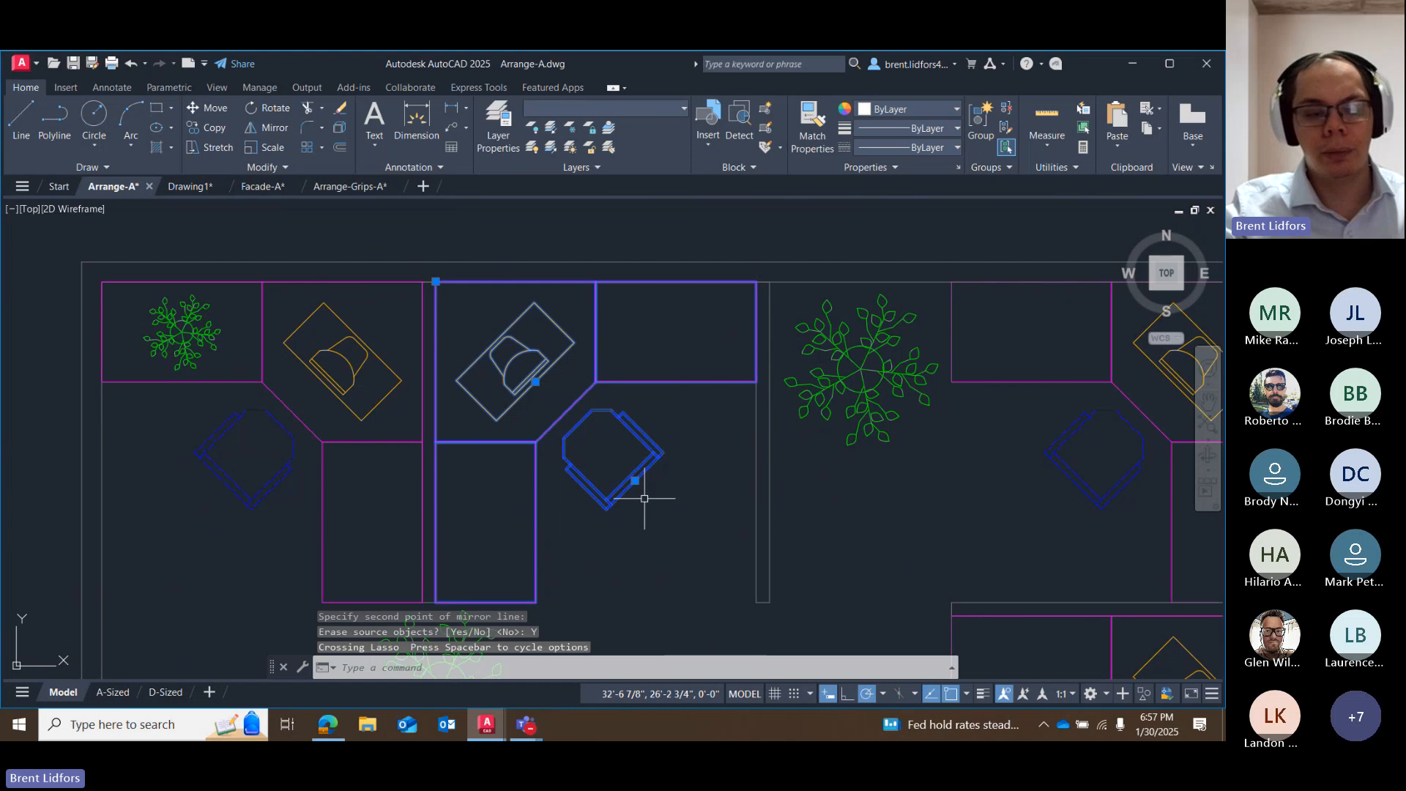
key(Escape)
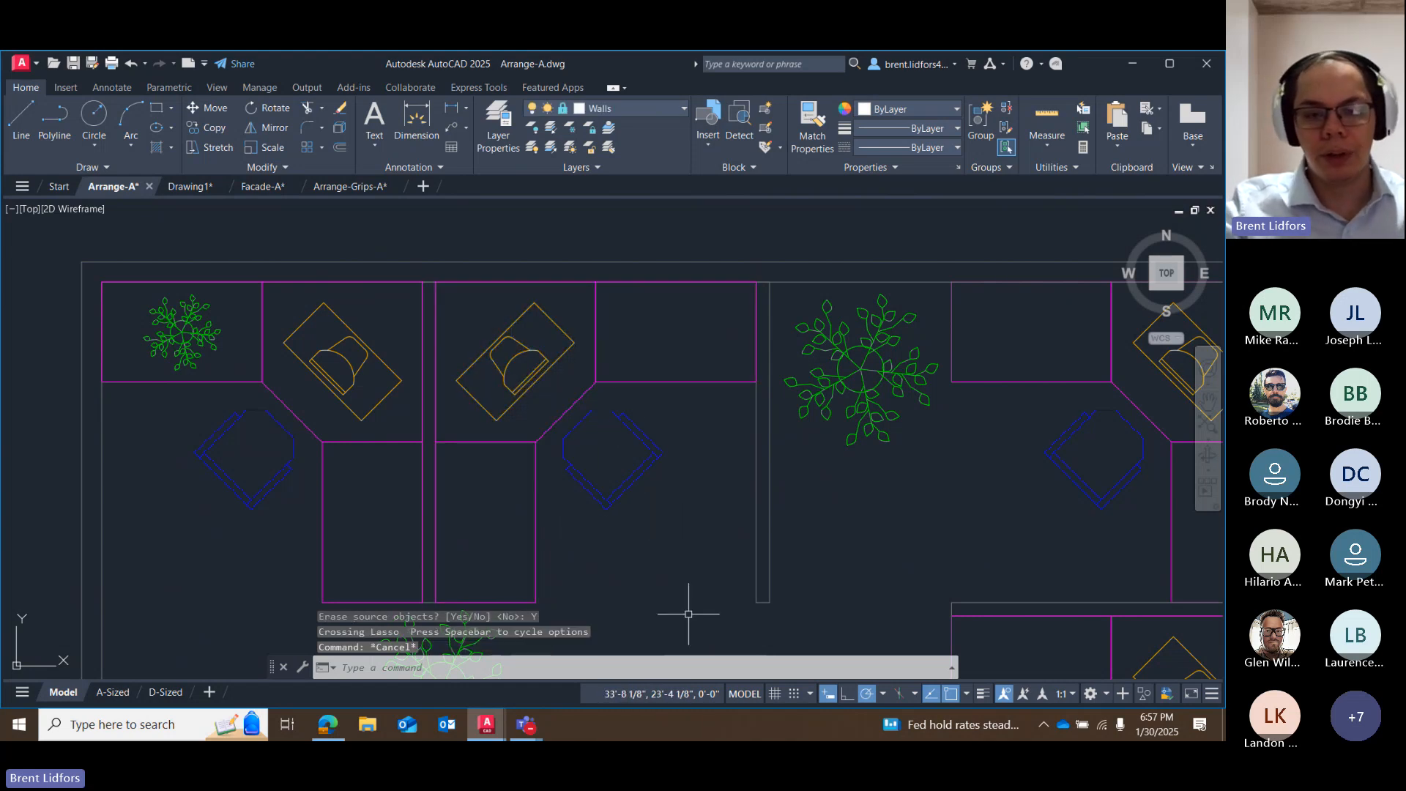
scroll(687, 605, down, 4)
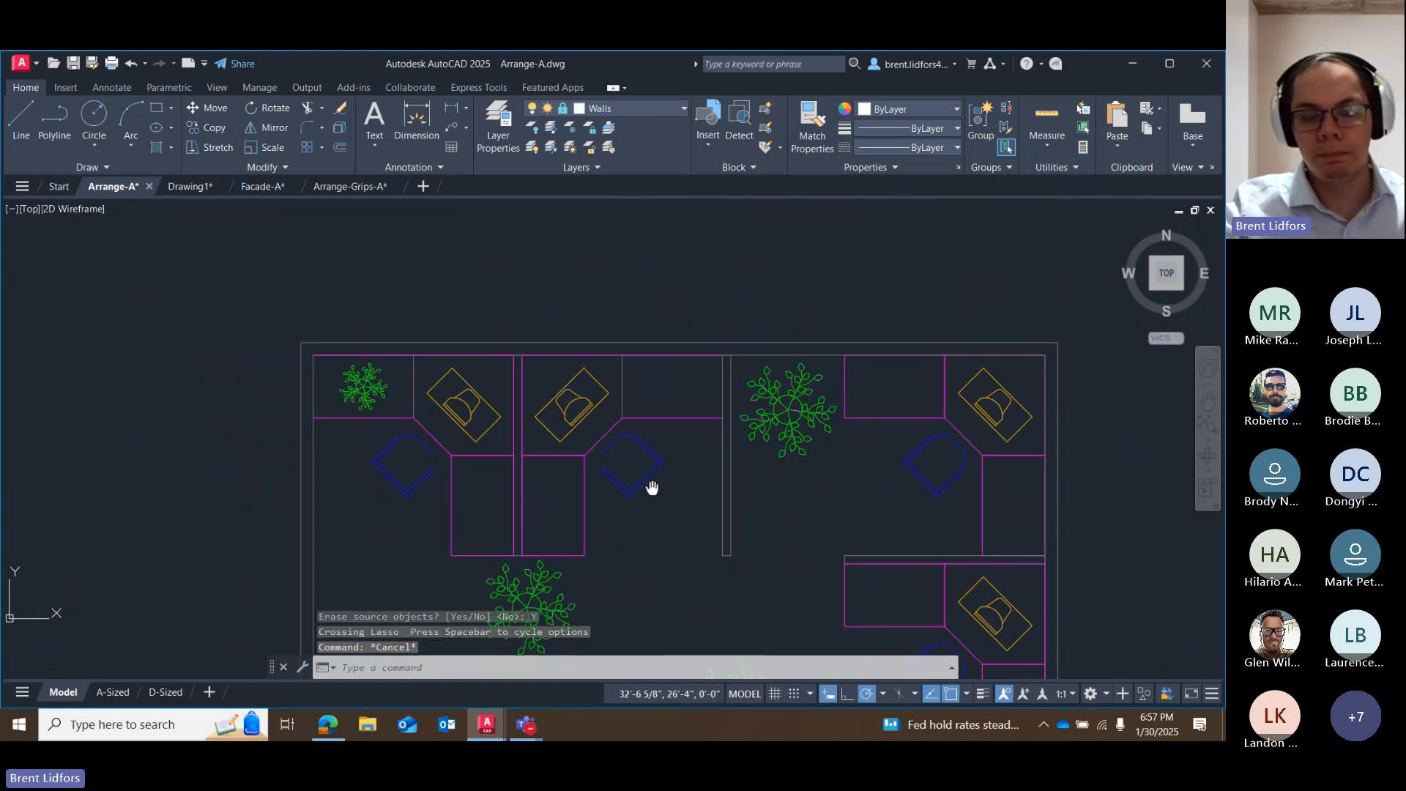
scroll(650, 480, up, 3)
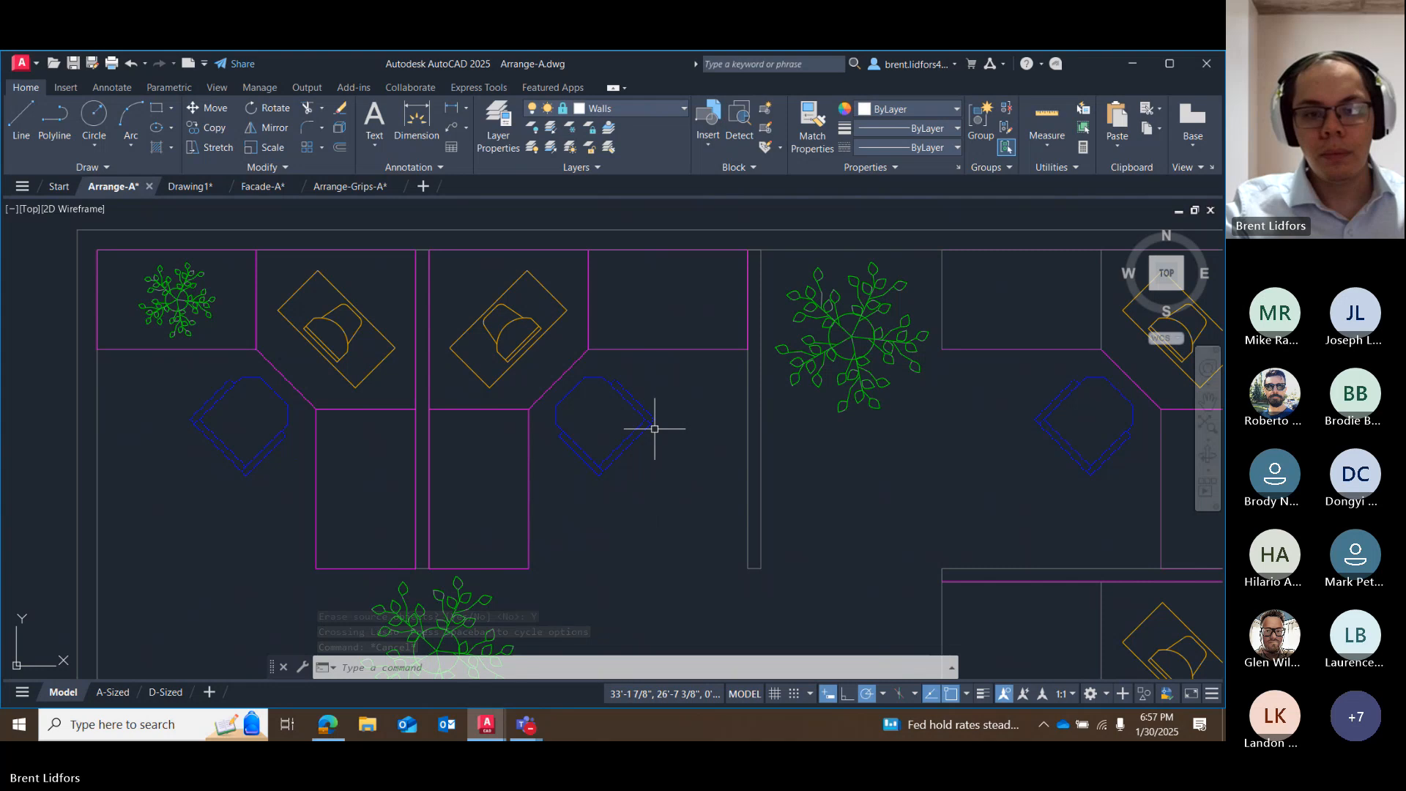
middle_drag(639, 390, 628, 432)
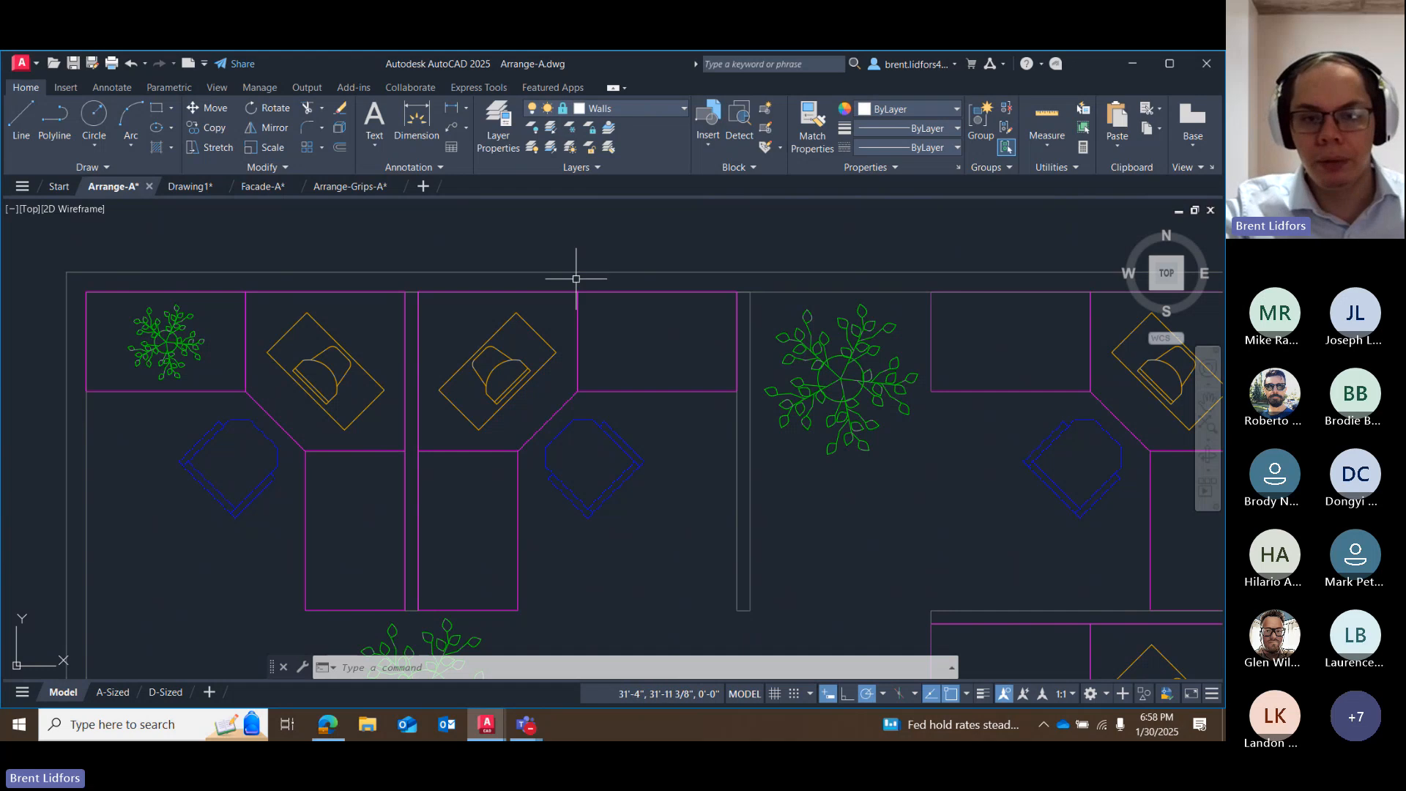
scroll(576, 279, up, 5)
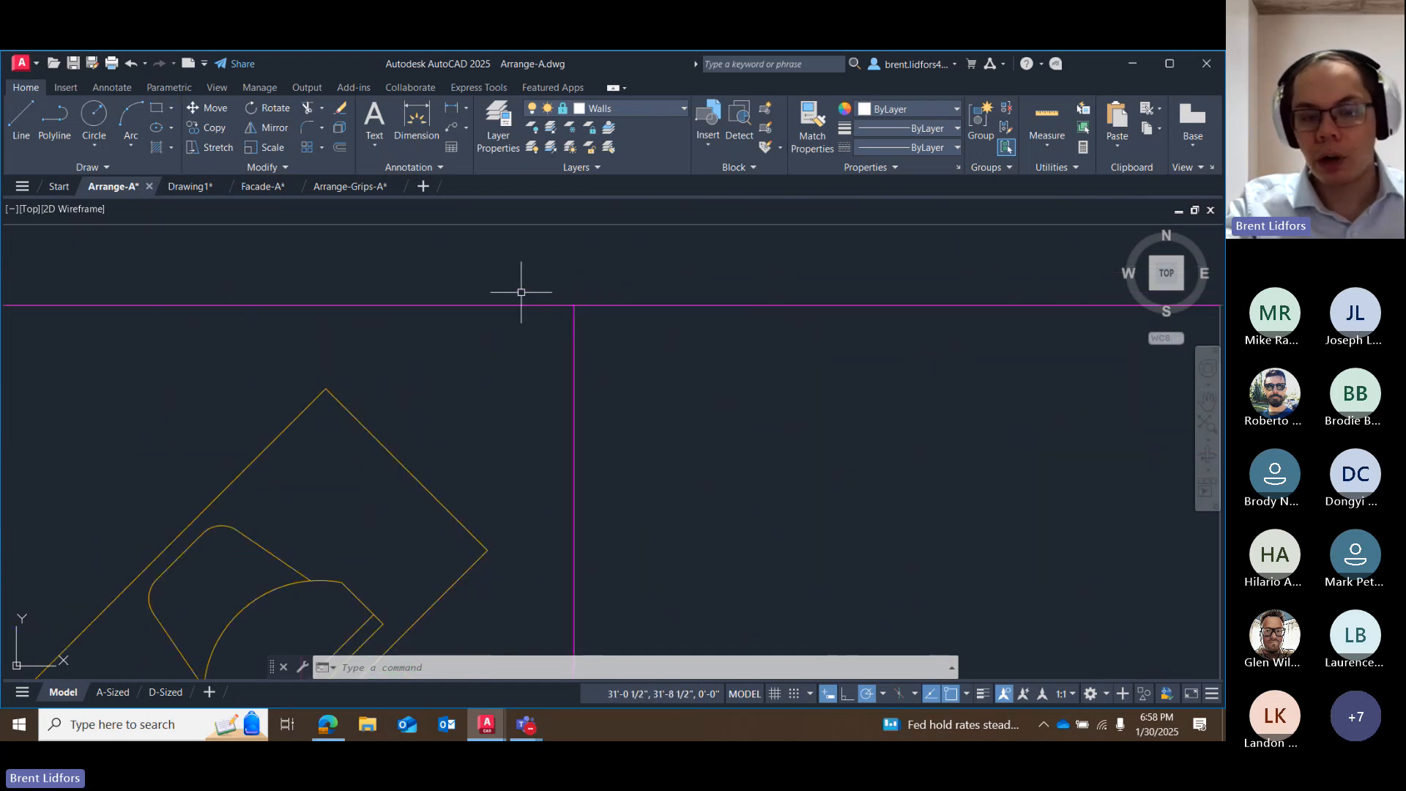
scroll(509, 301, down, 5)
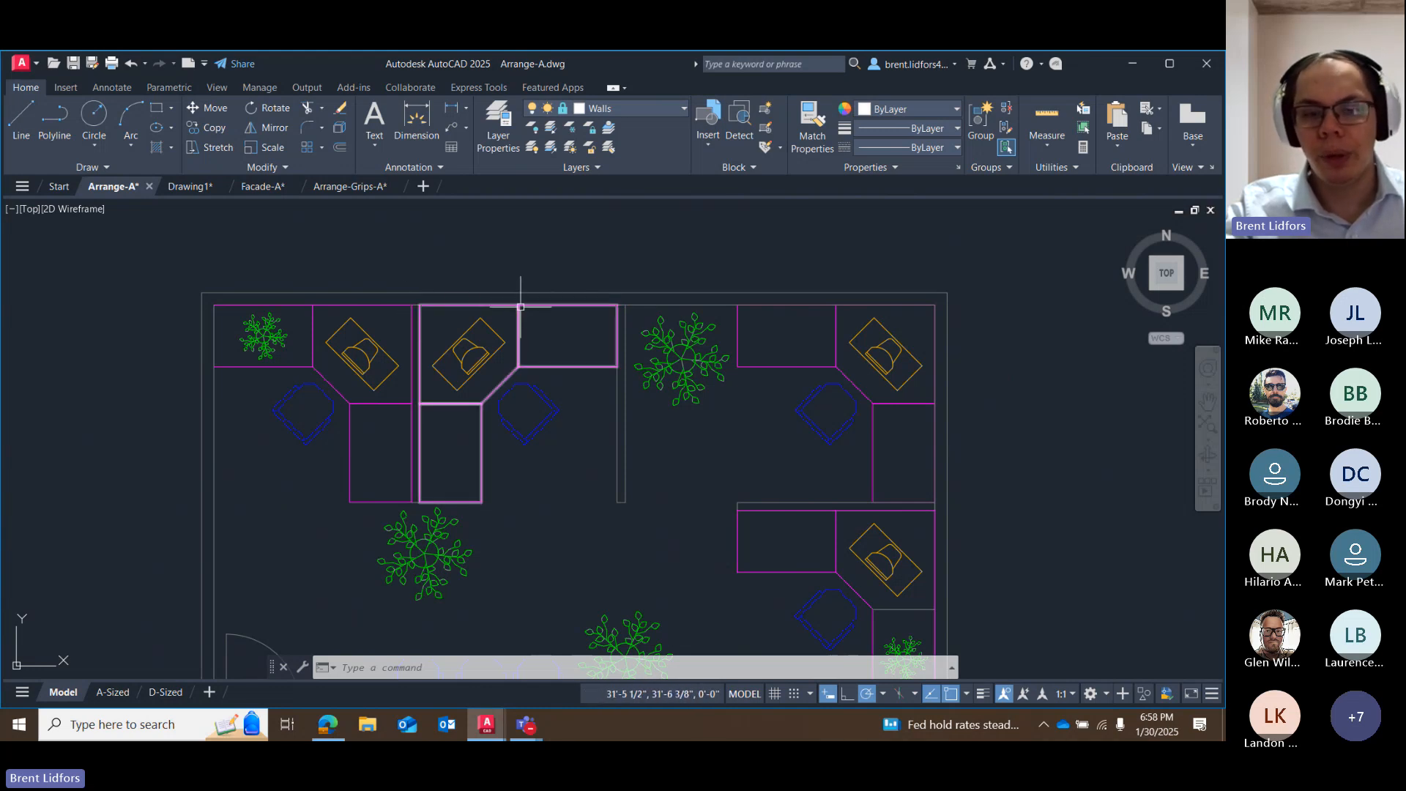
click(534, 370)
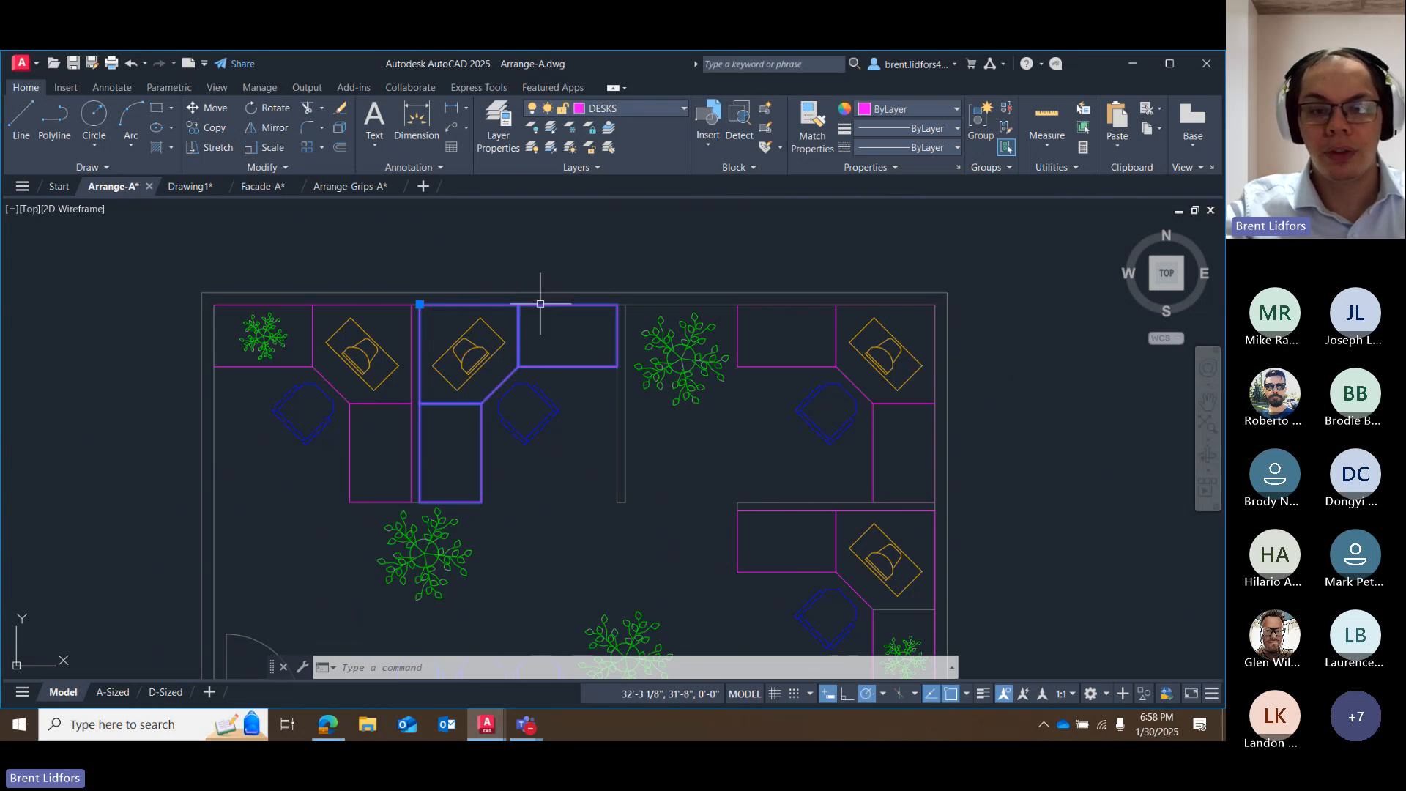
key(Escape)
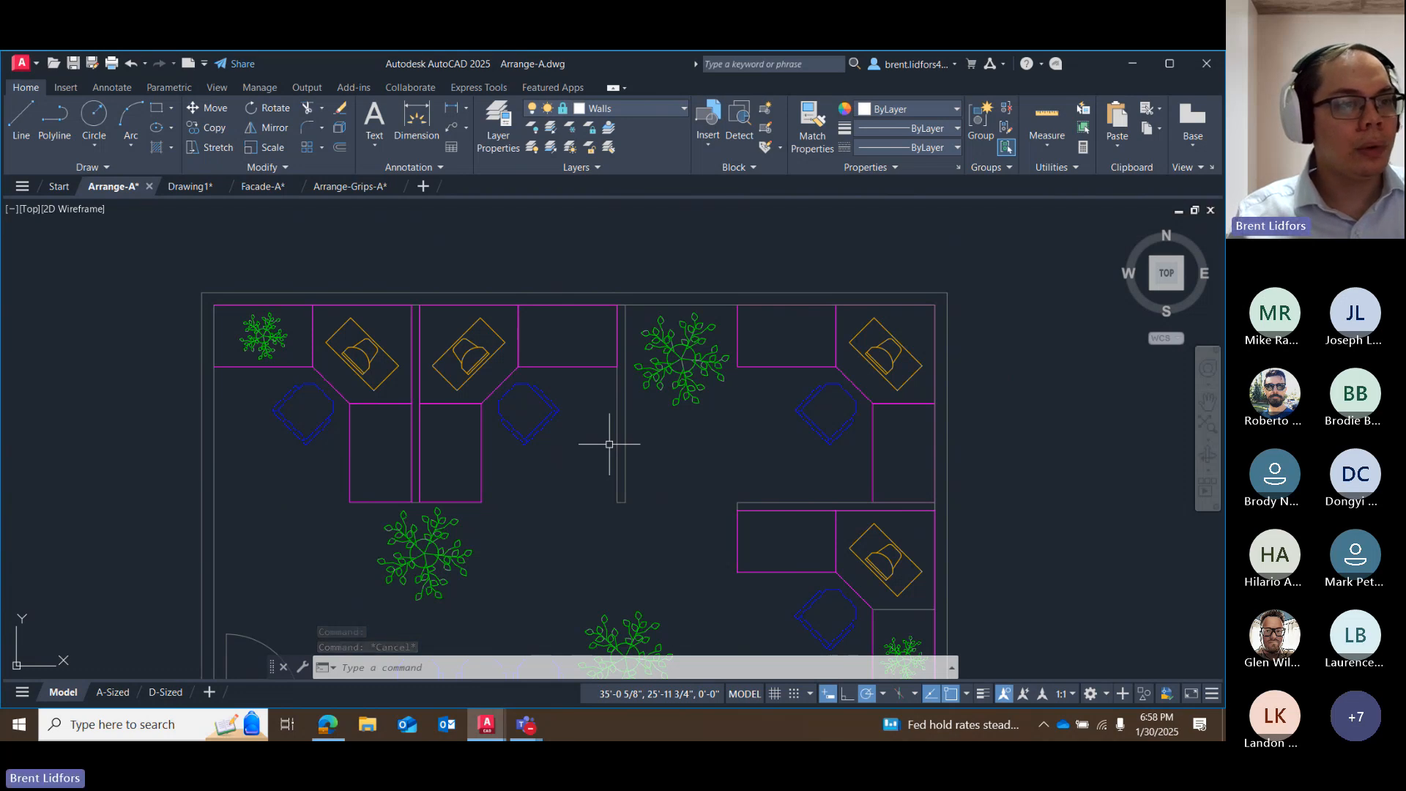
scroll(511, 401, down, 3)
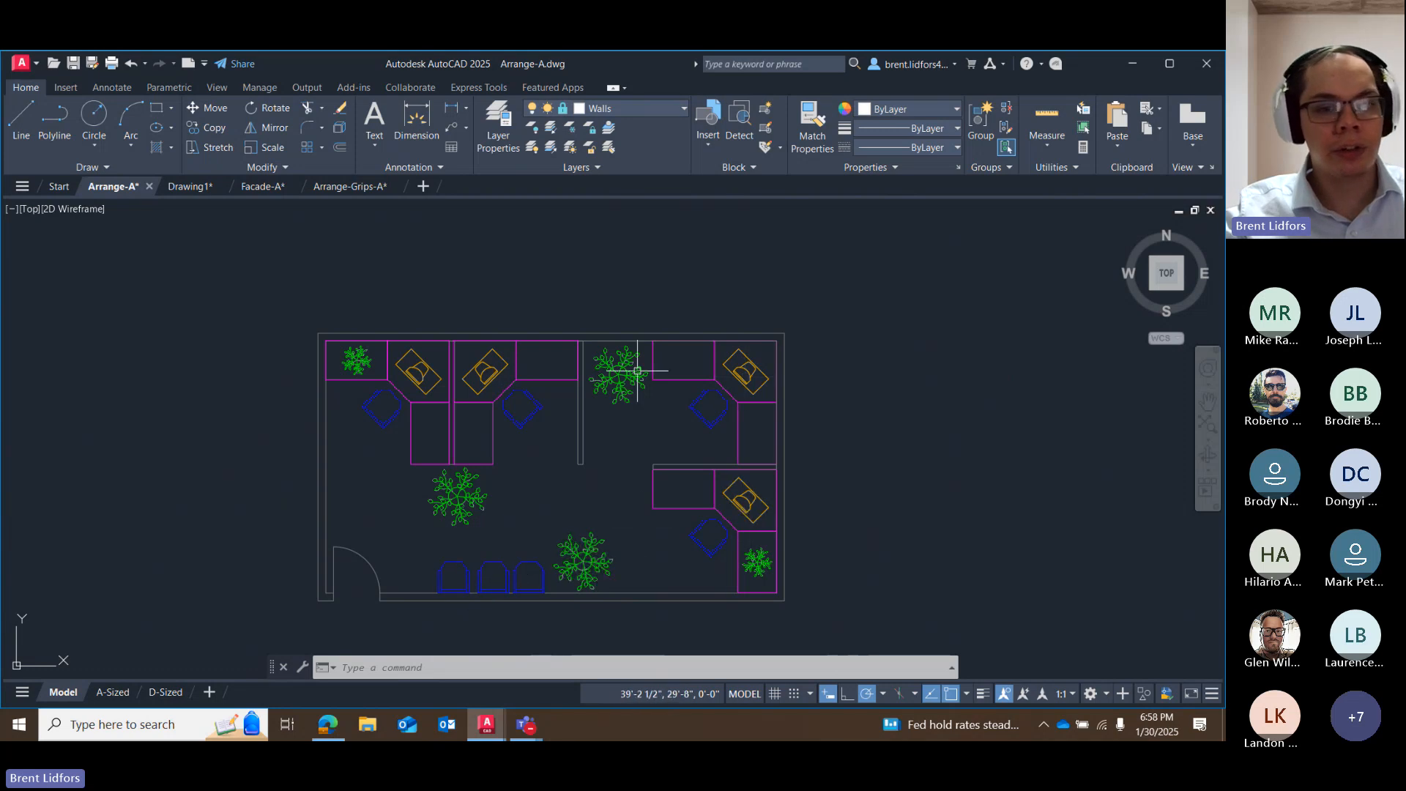
click(545, 237)
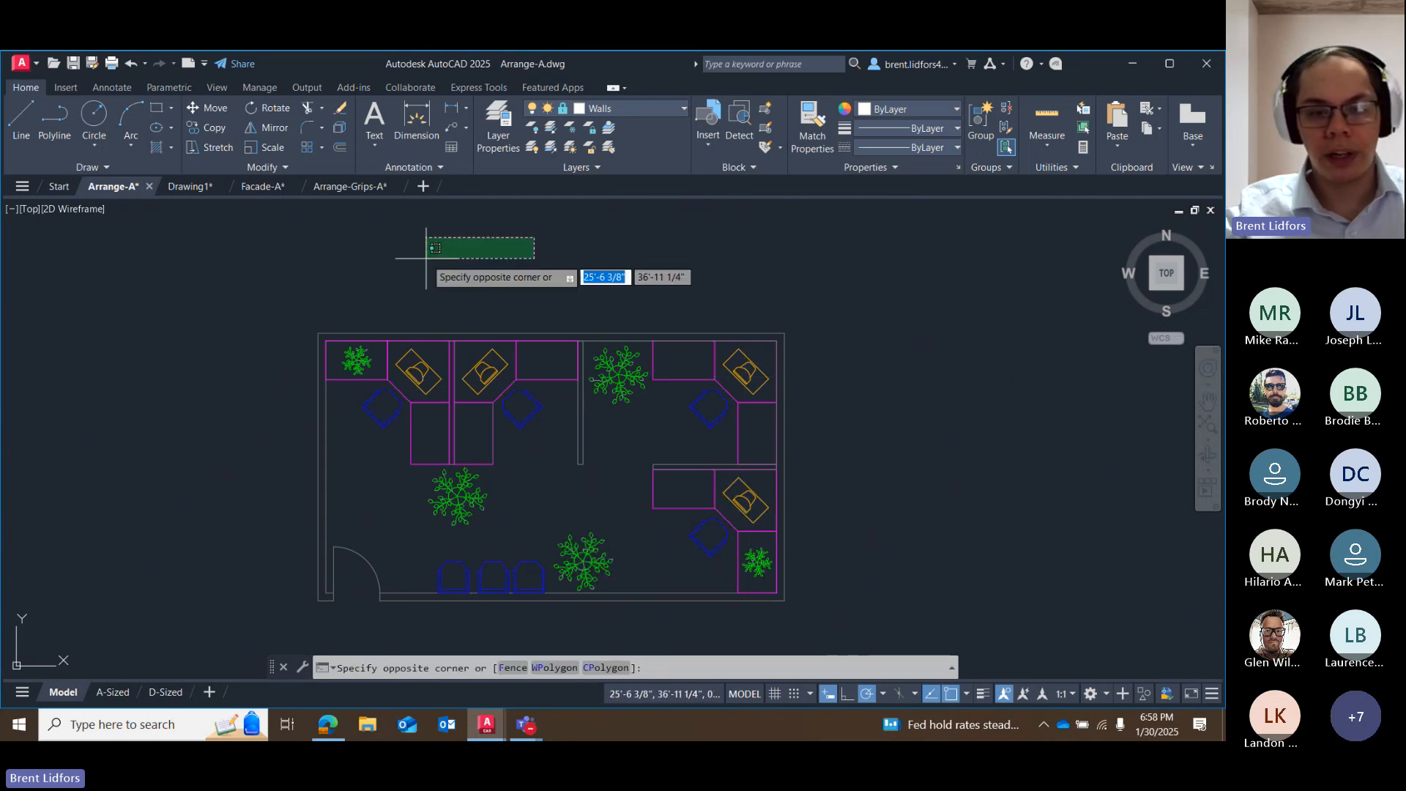
click(432, 257)
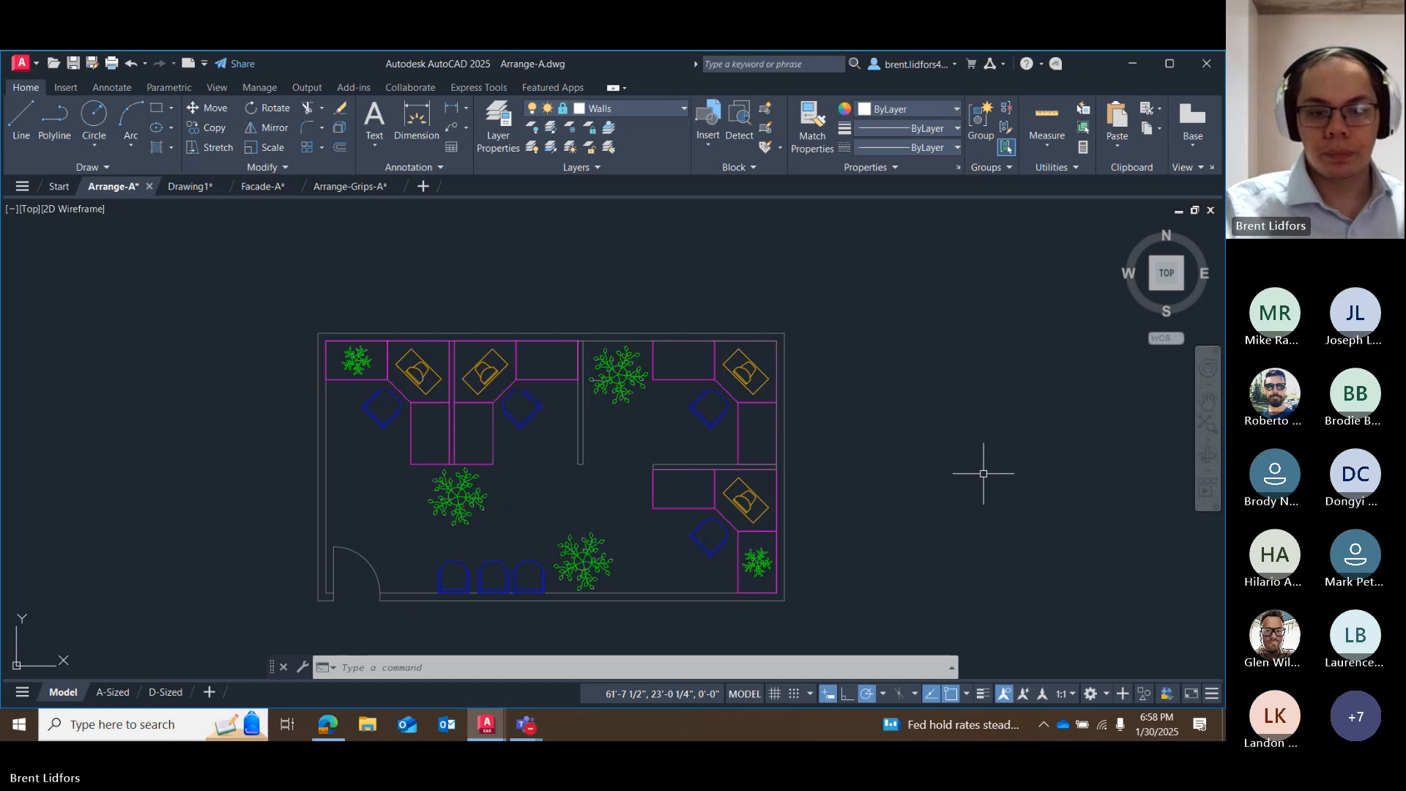
Switch to the Microsoft Teams class meeting window and stop sharing the screen.
key(alt+Tab)
click(528, 719)
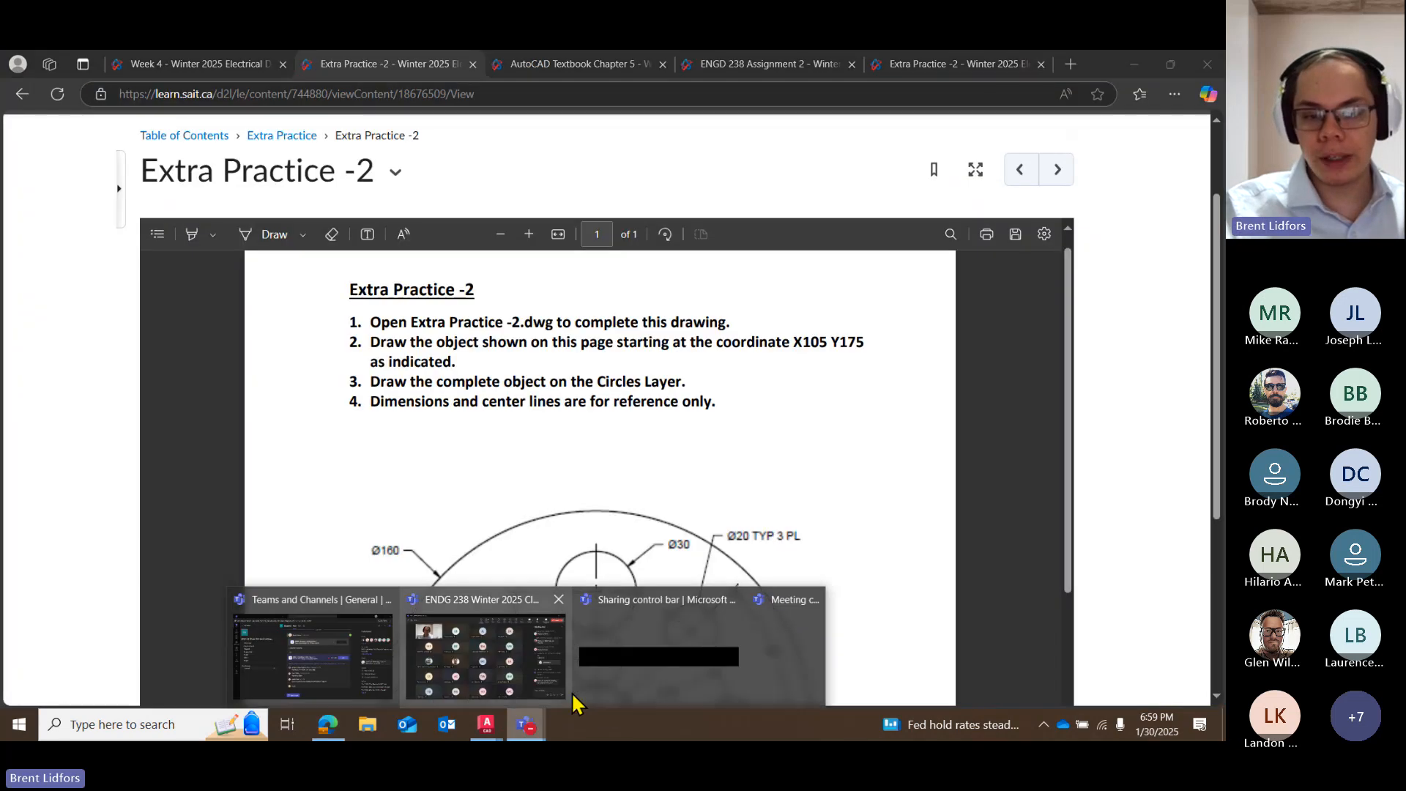
click(552, 671)
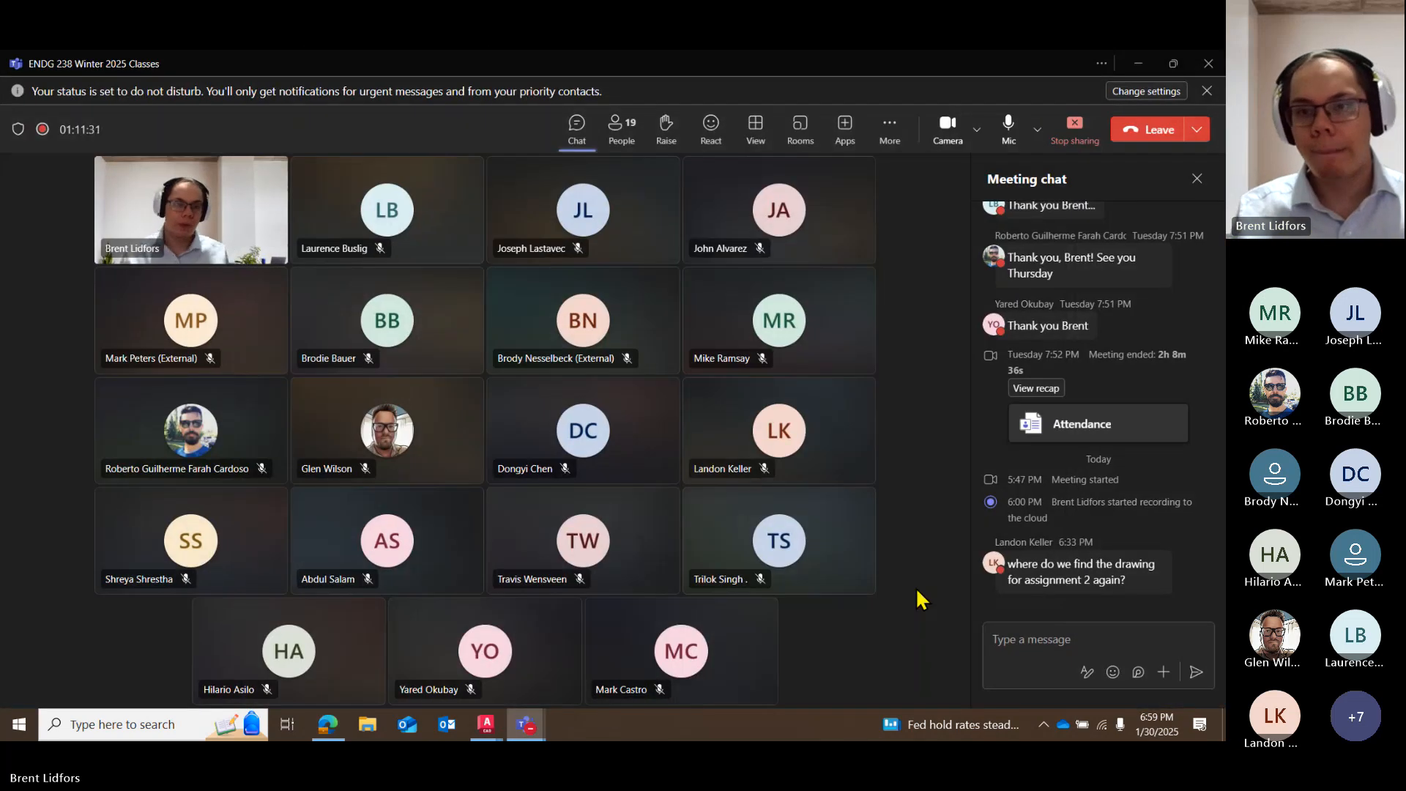
click(1070, 141)
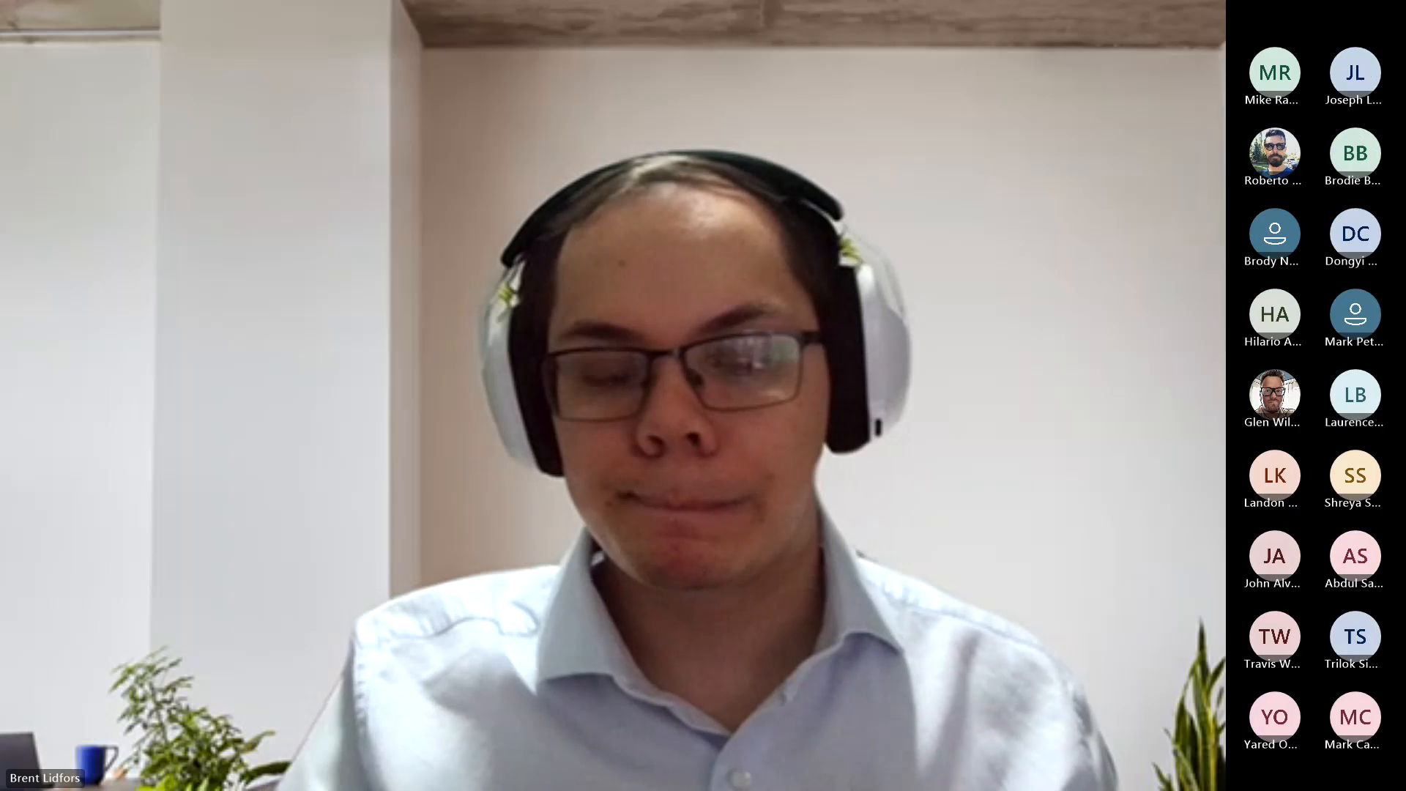
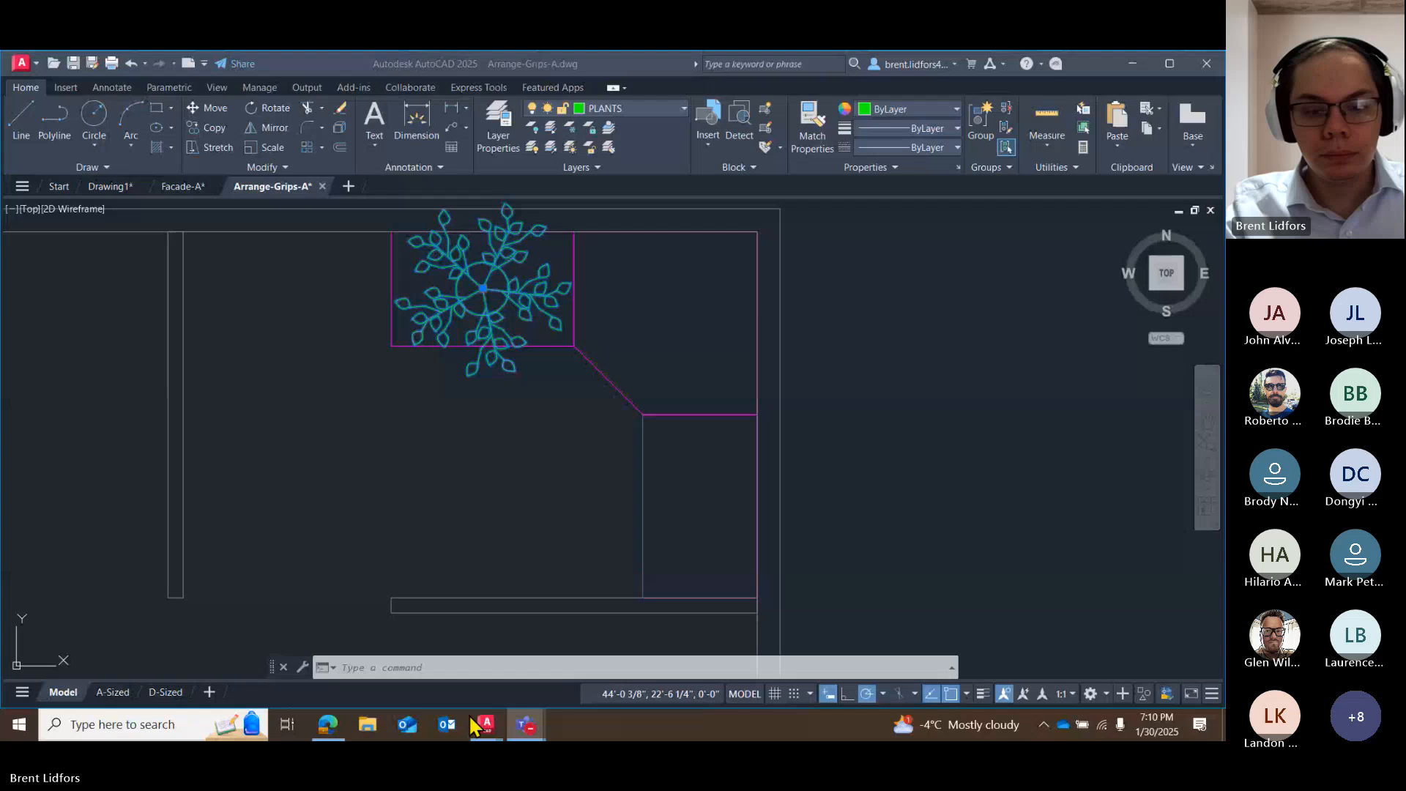
Switch to AutoCAD and undo the desk and plant placement in Arrange-Grips-A.dwg until the furniture is back outside the floor plan.
mouse_move(476, 725)
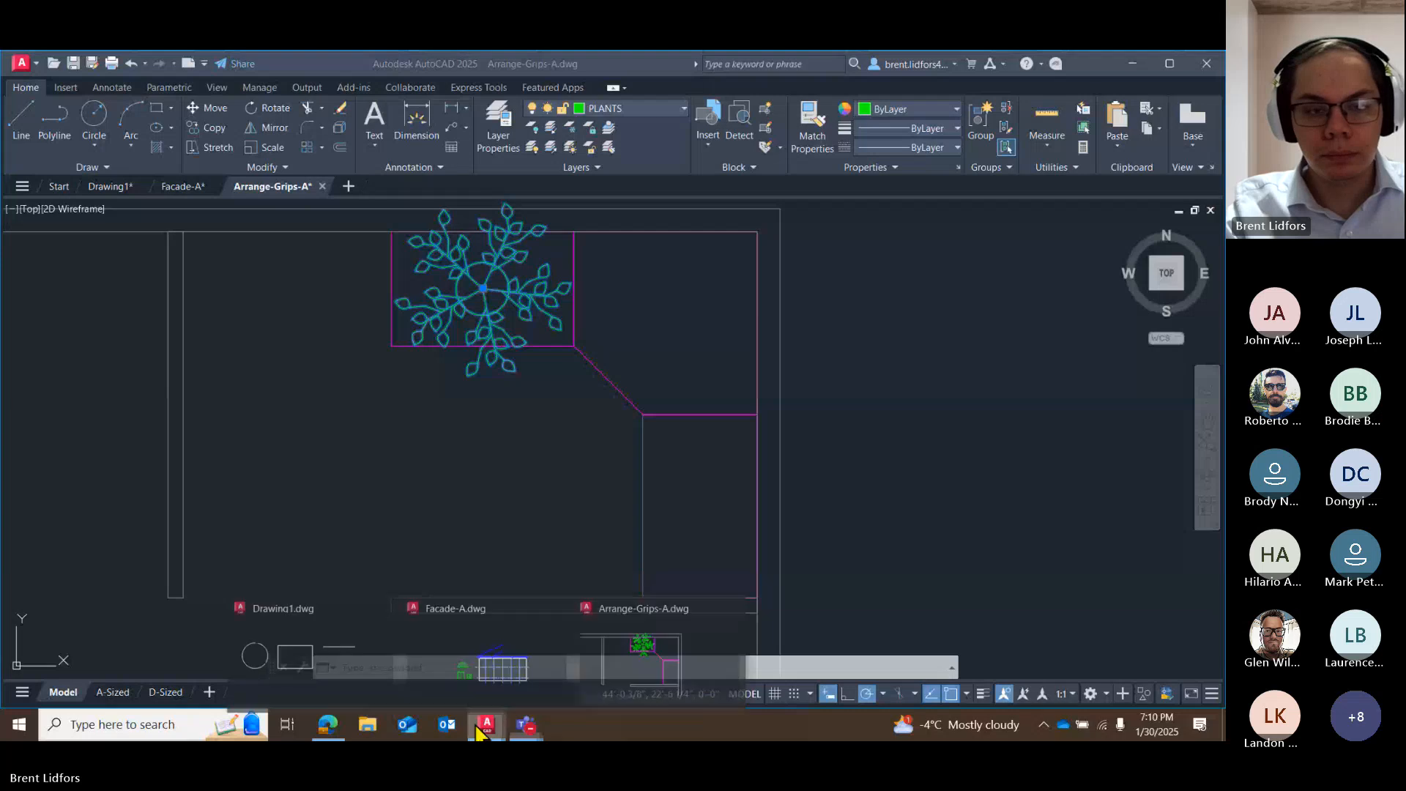
click(352, 631)
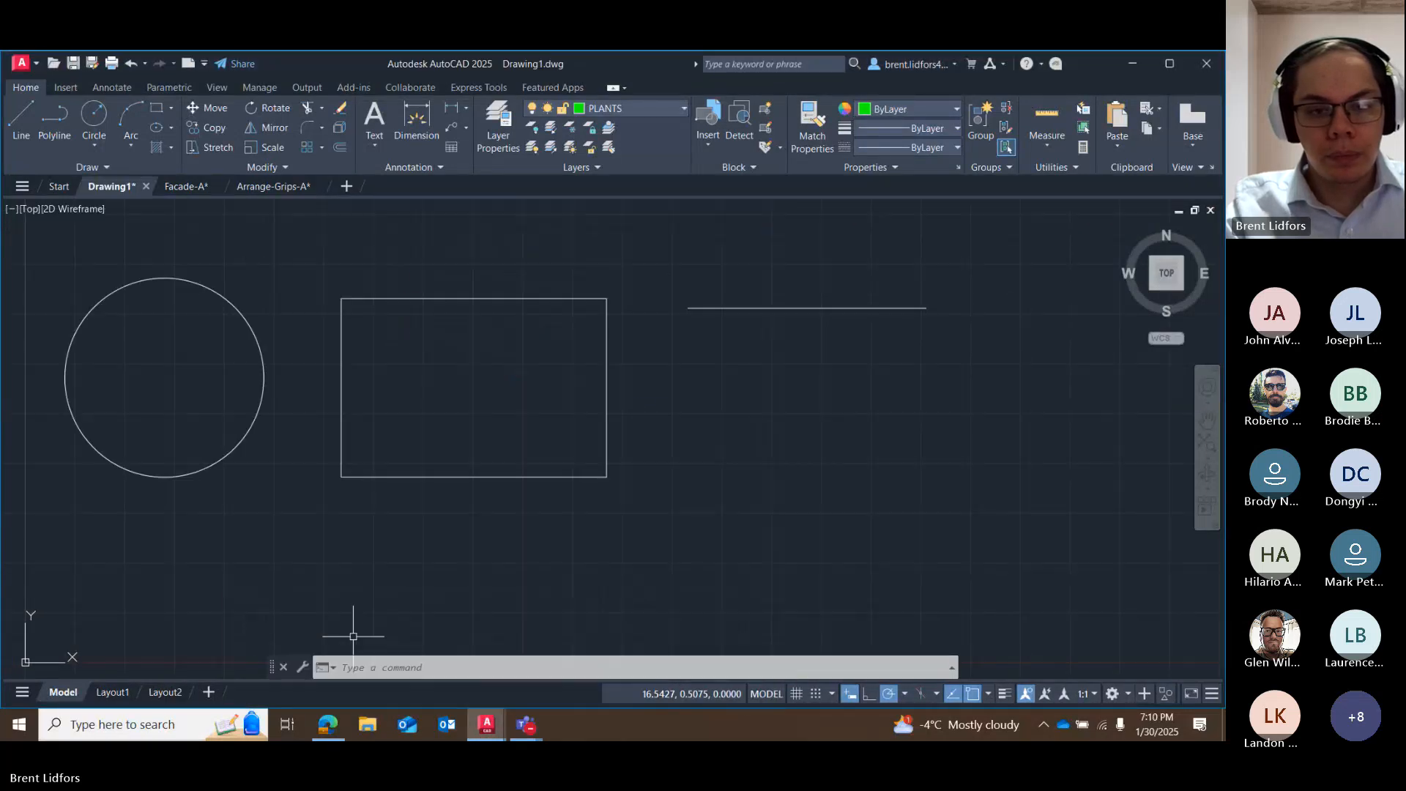
click(301, 188)
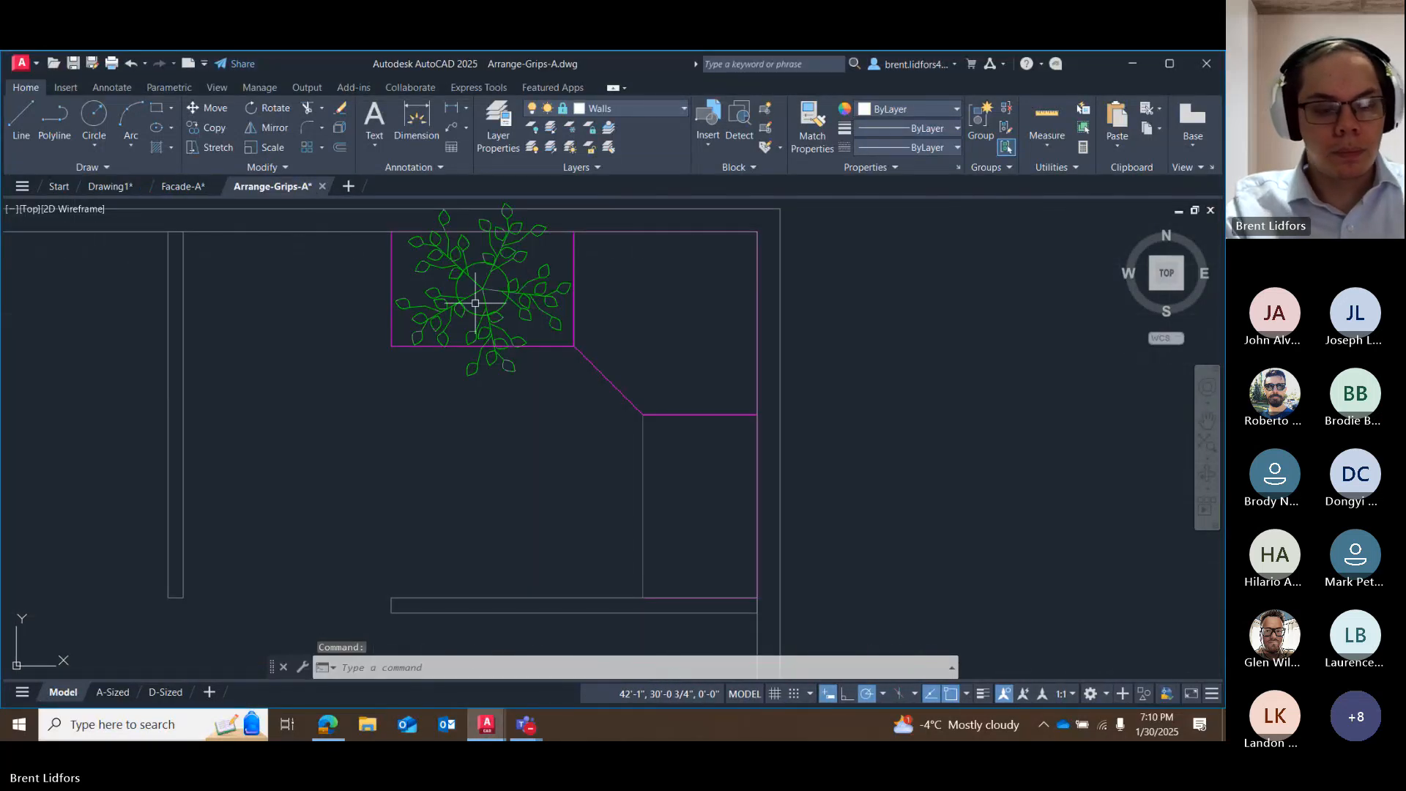
key(ctrl+z)
key(ctrl+z)
key(ctrl+z)
key(ctrl+z)
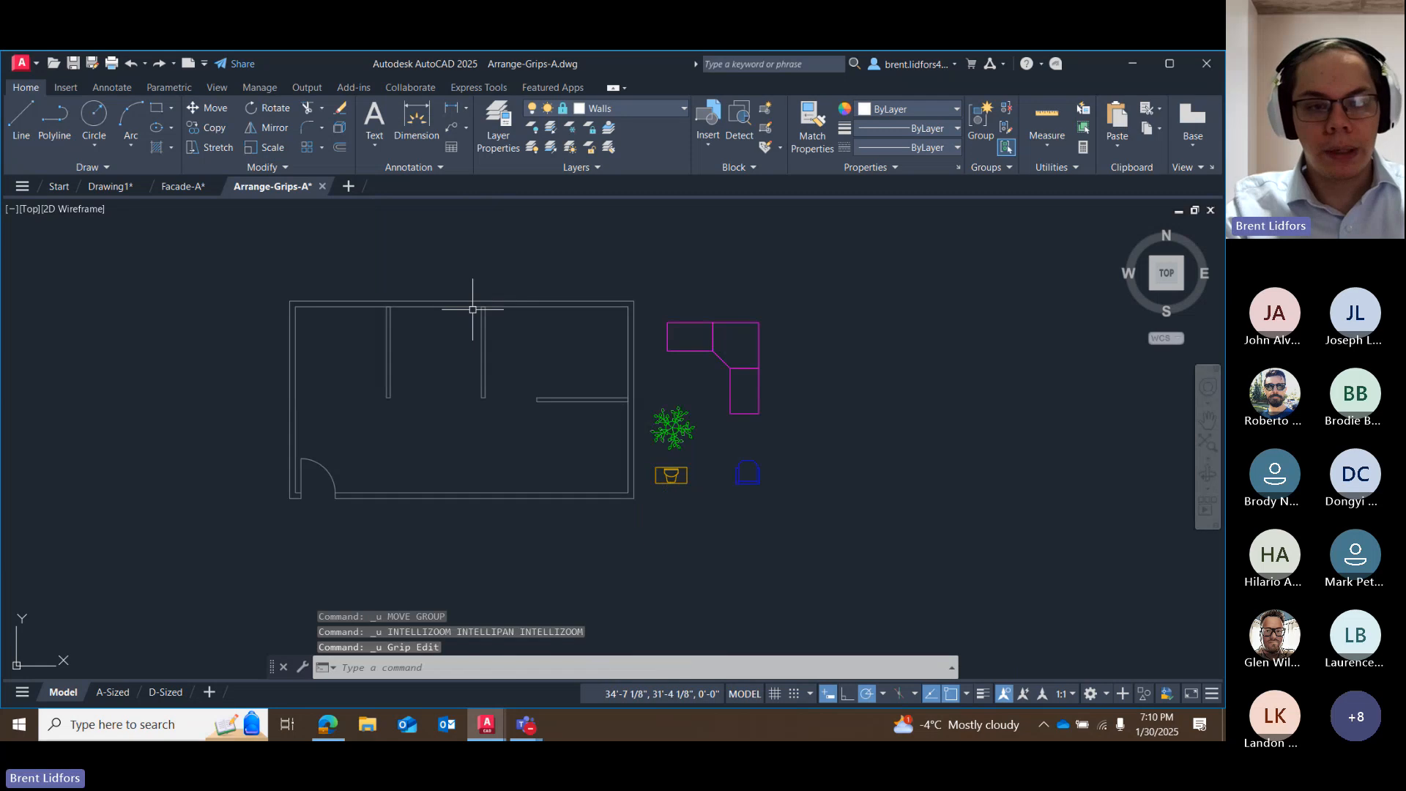
Bring up Drawing1.dwg, check the Teams meeting window, and return to Drawing1.dwg in AutoCAD.
click(108, 188)
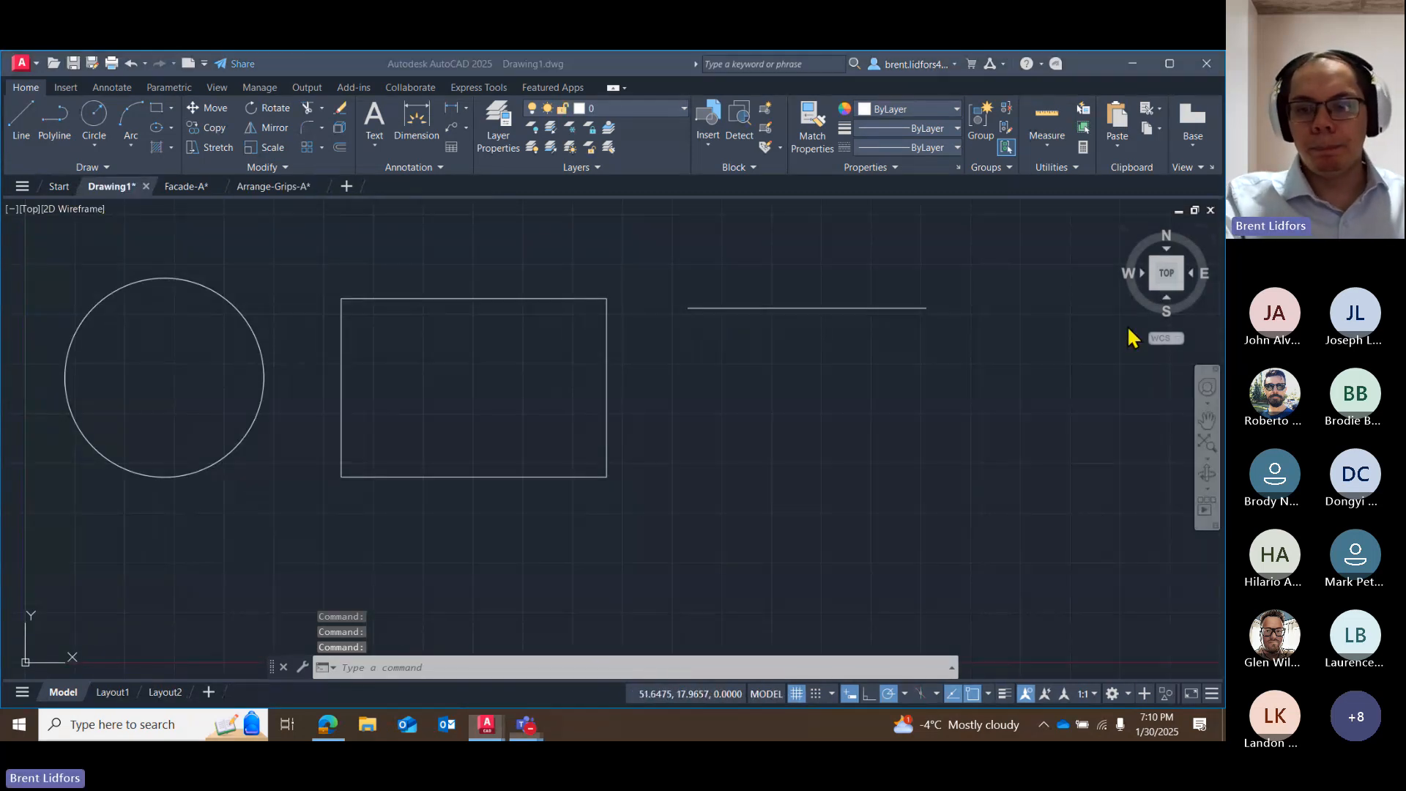
mouse_move(525, 724)
click(527, 665)
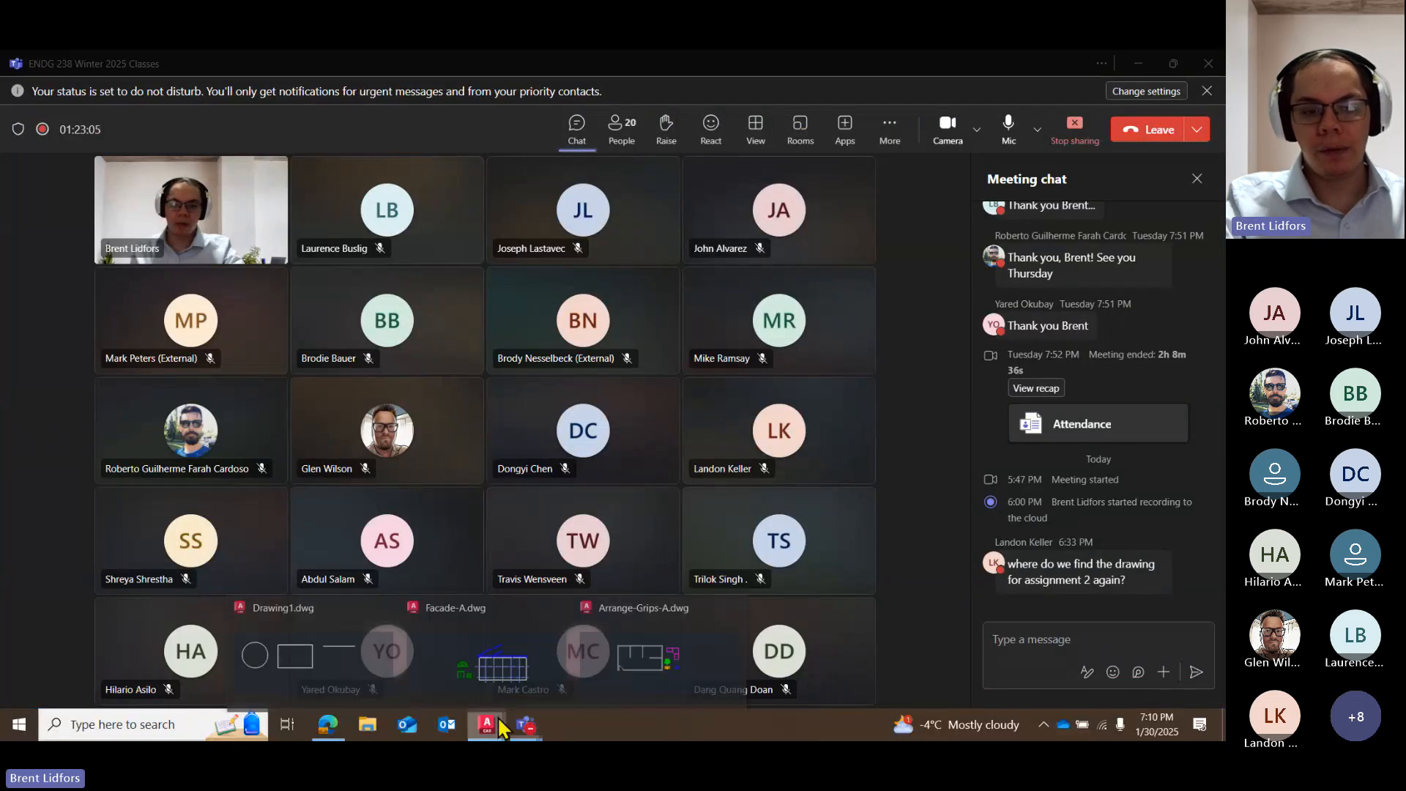
click(315, 648)
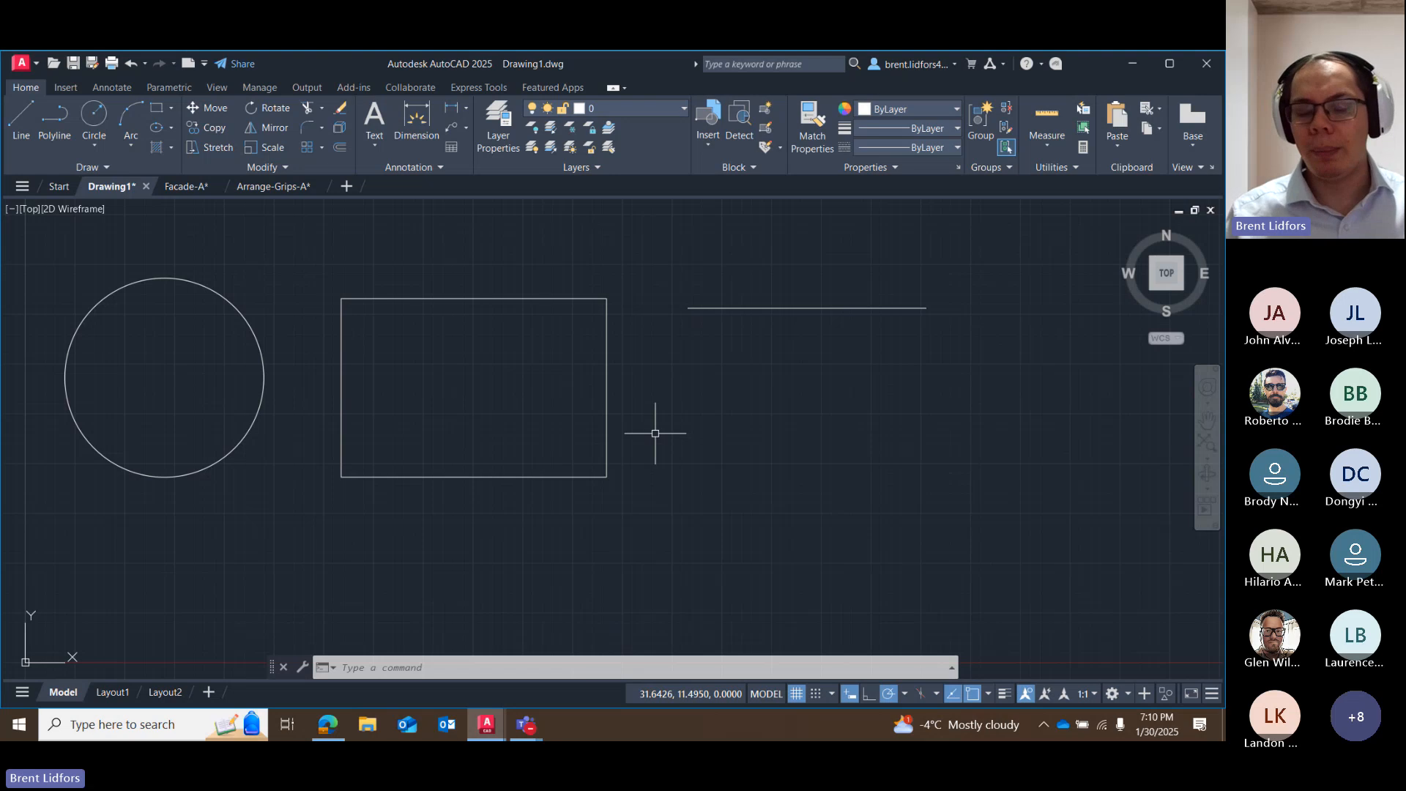
Move the rectangle by its edge to below the horizontal line, and return it to between the circle and the line.
click(619, 390)
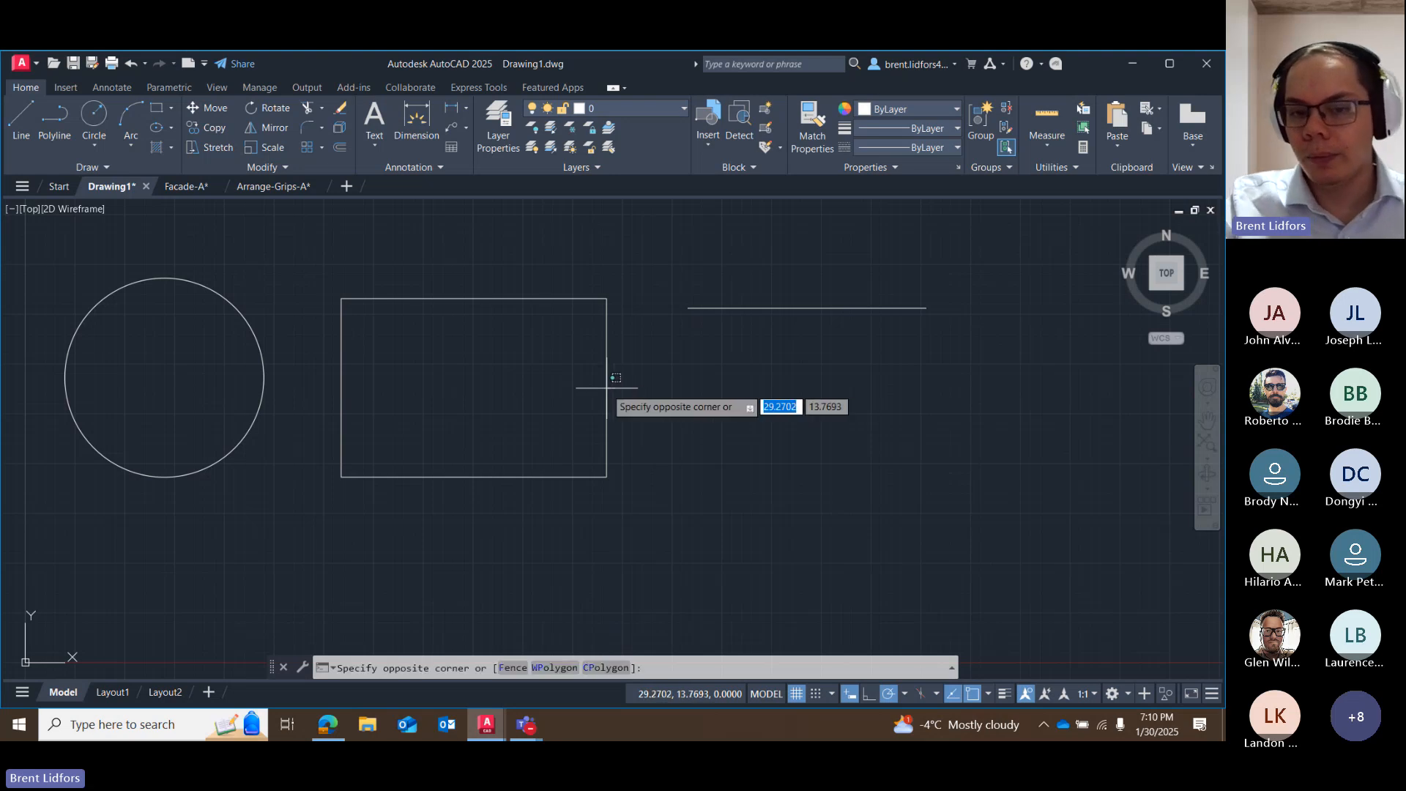
click(605, 395)
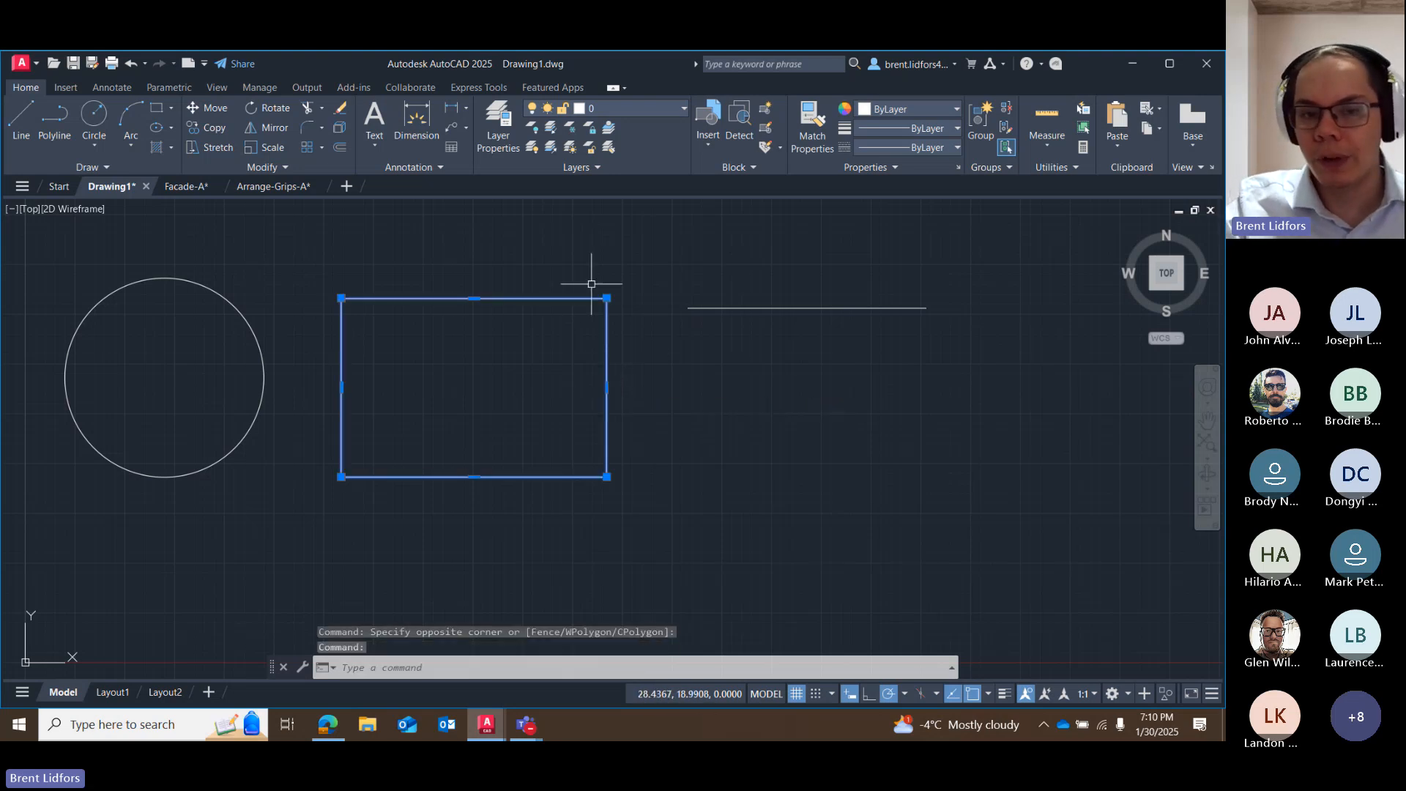
drag(590, 291, 901, 383)
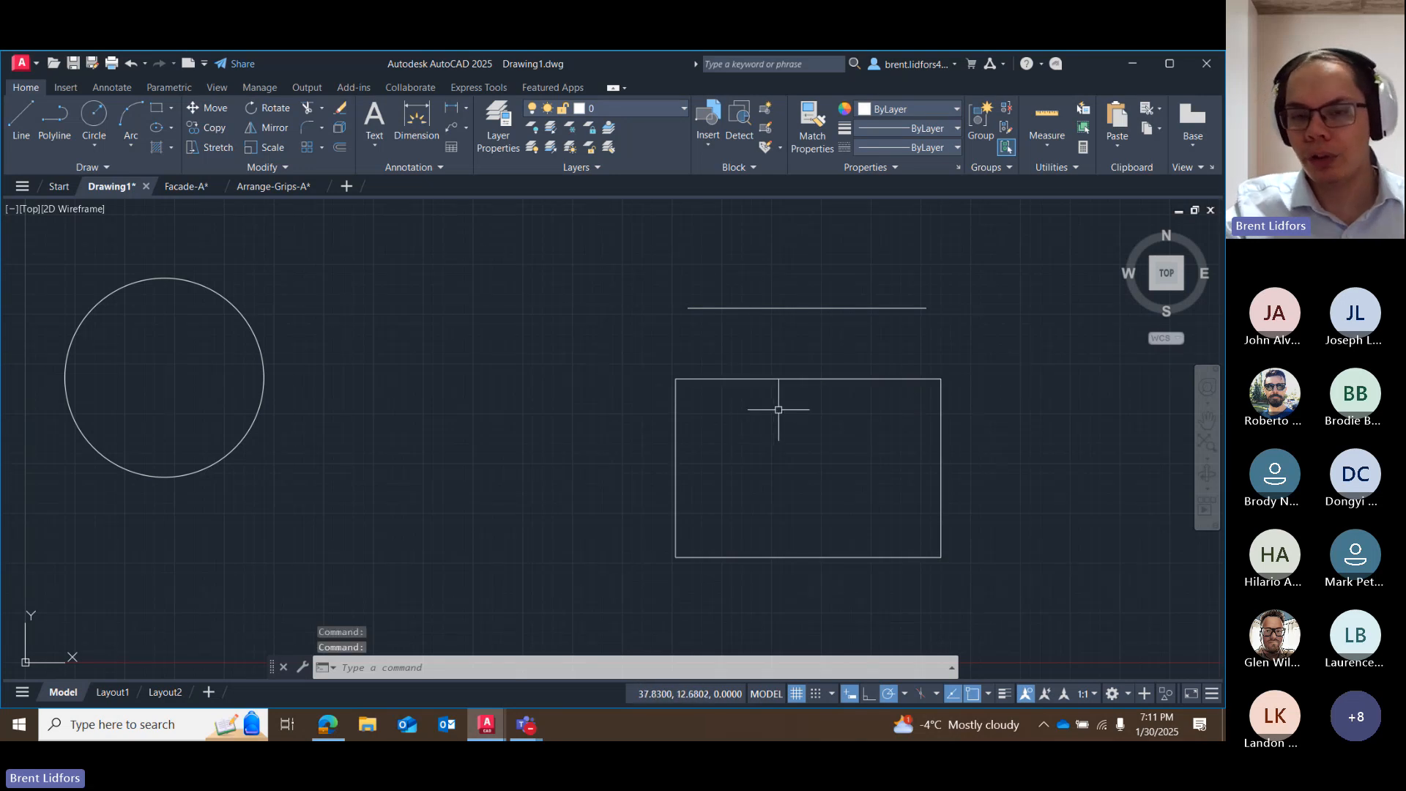
click(799, 377)
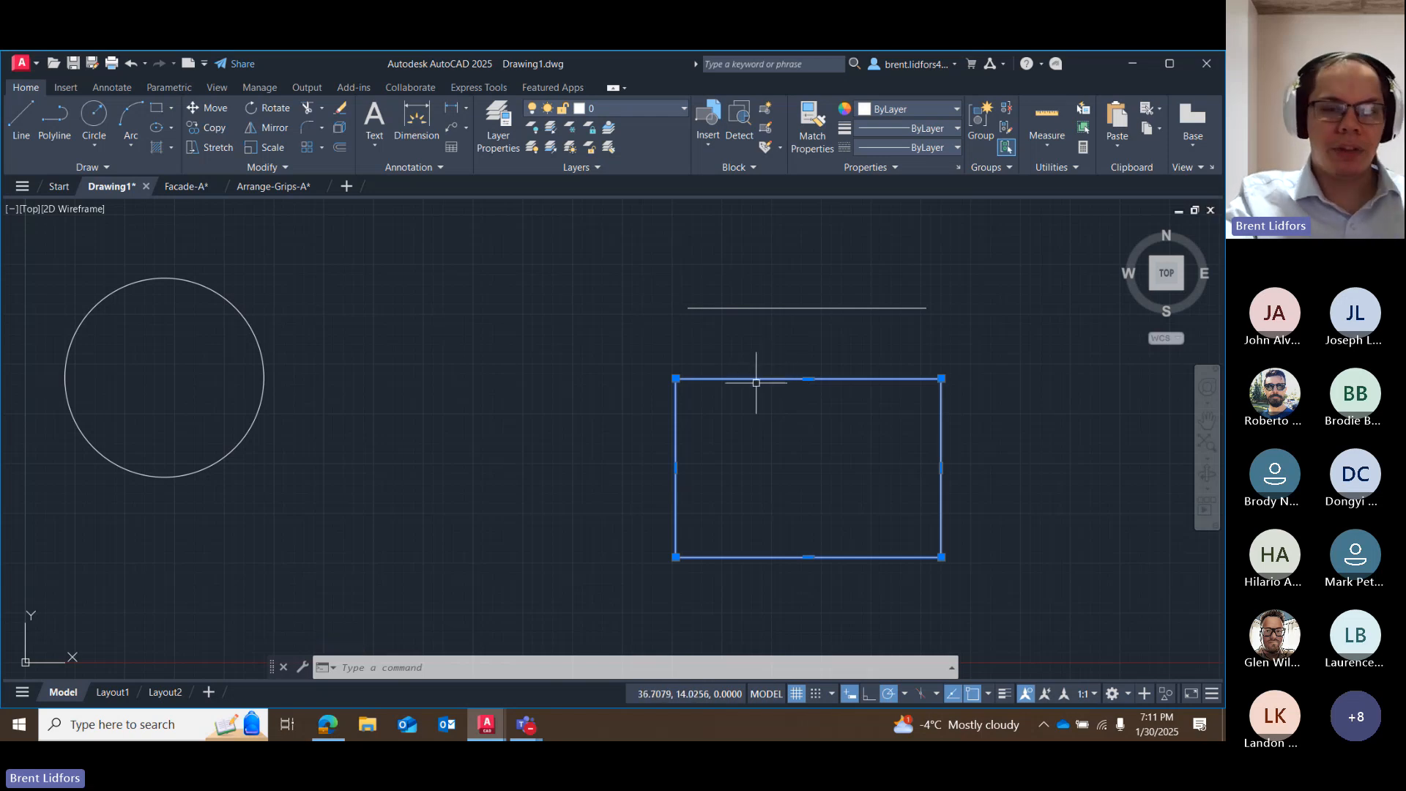
mouse_move(759, 376)
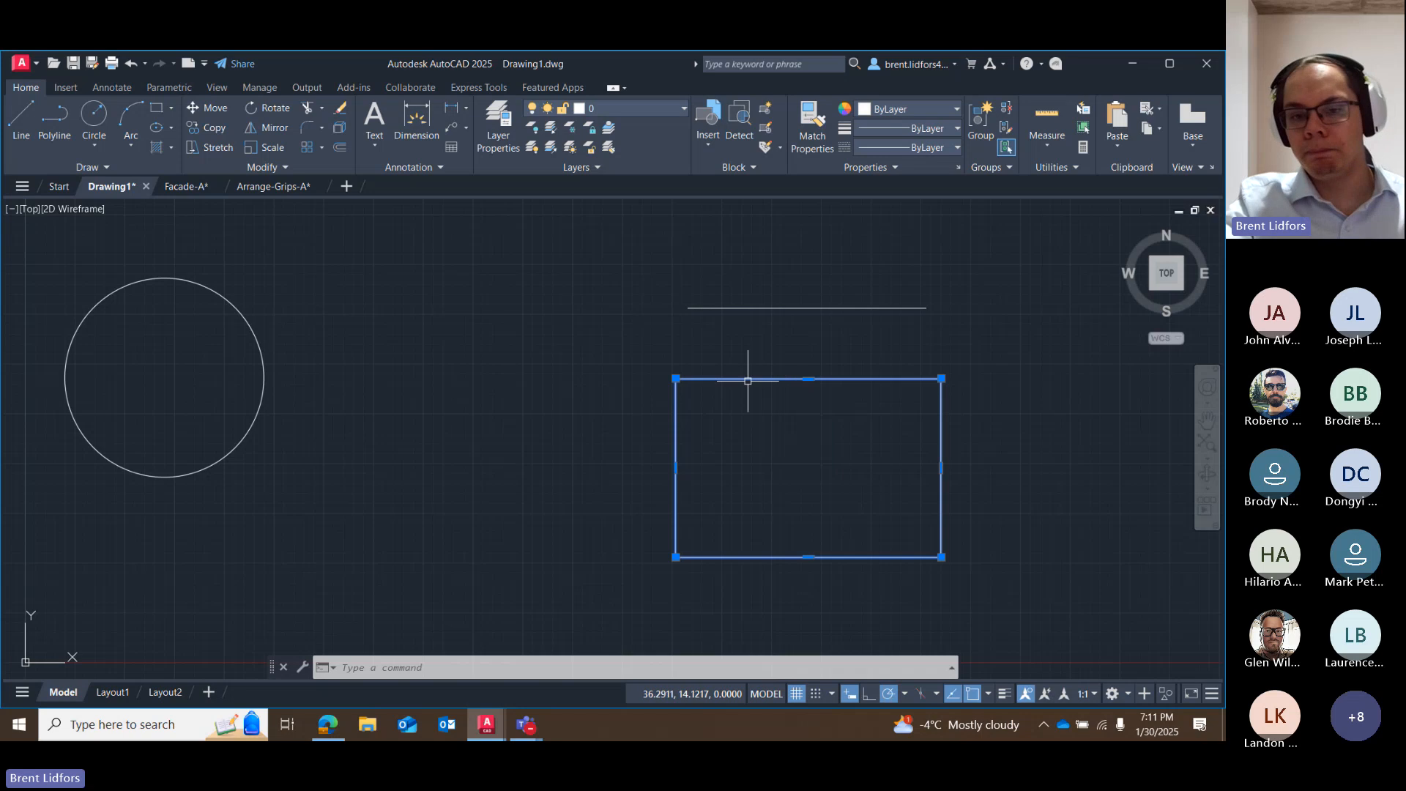
drag(754, 374, 419, 299)
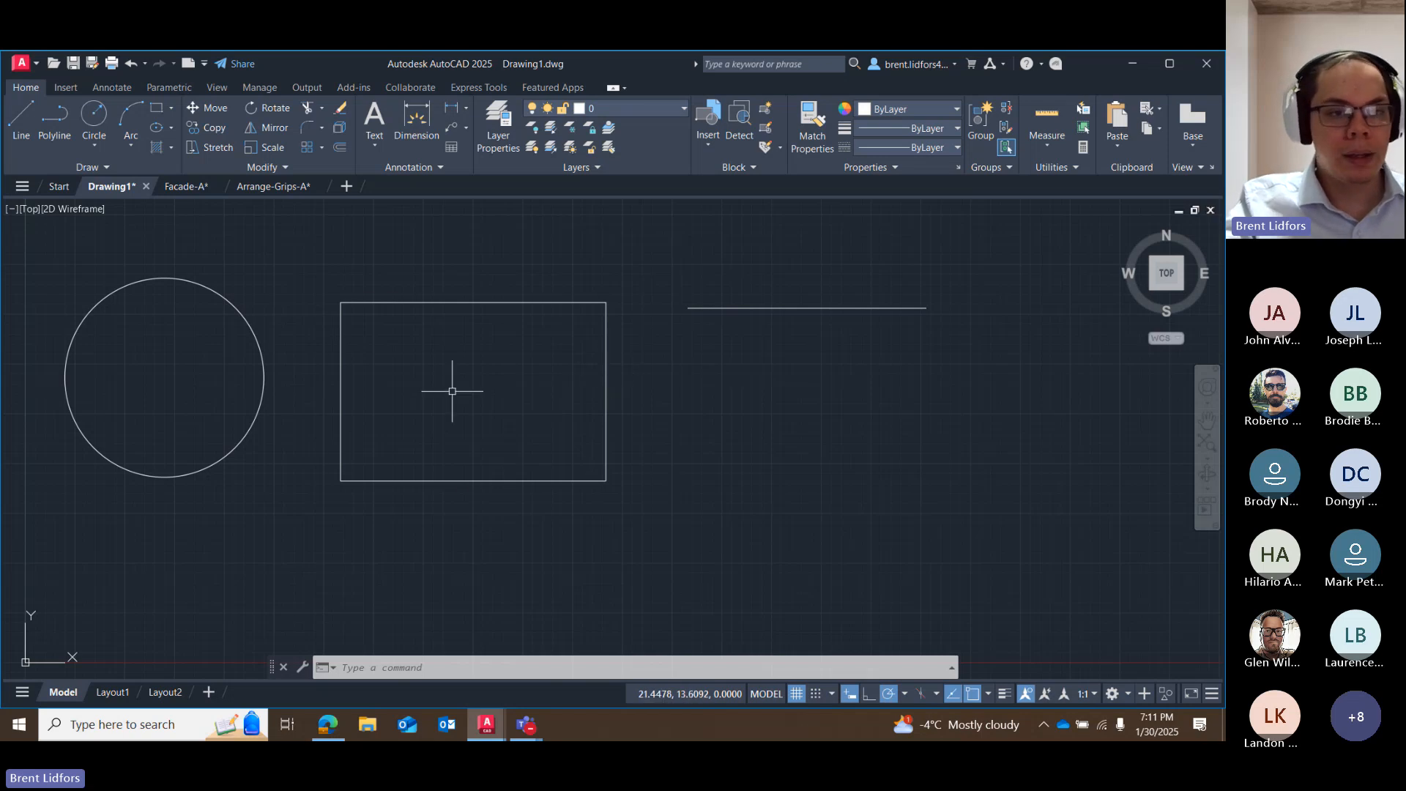
Move the circle by its center grip to below the horizontal line.
middle_drag(437, 414, 522, 417)
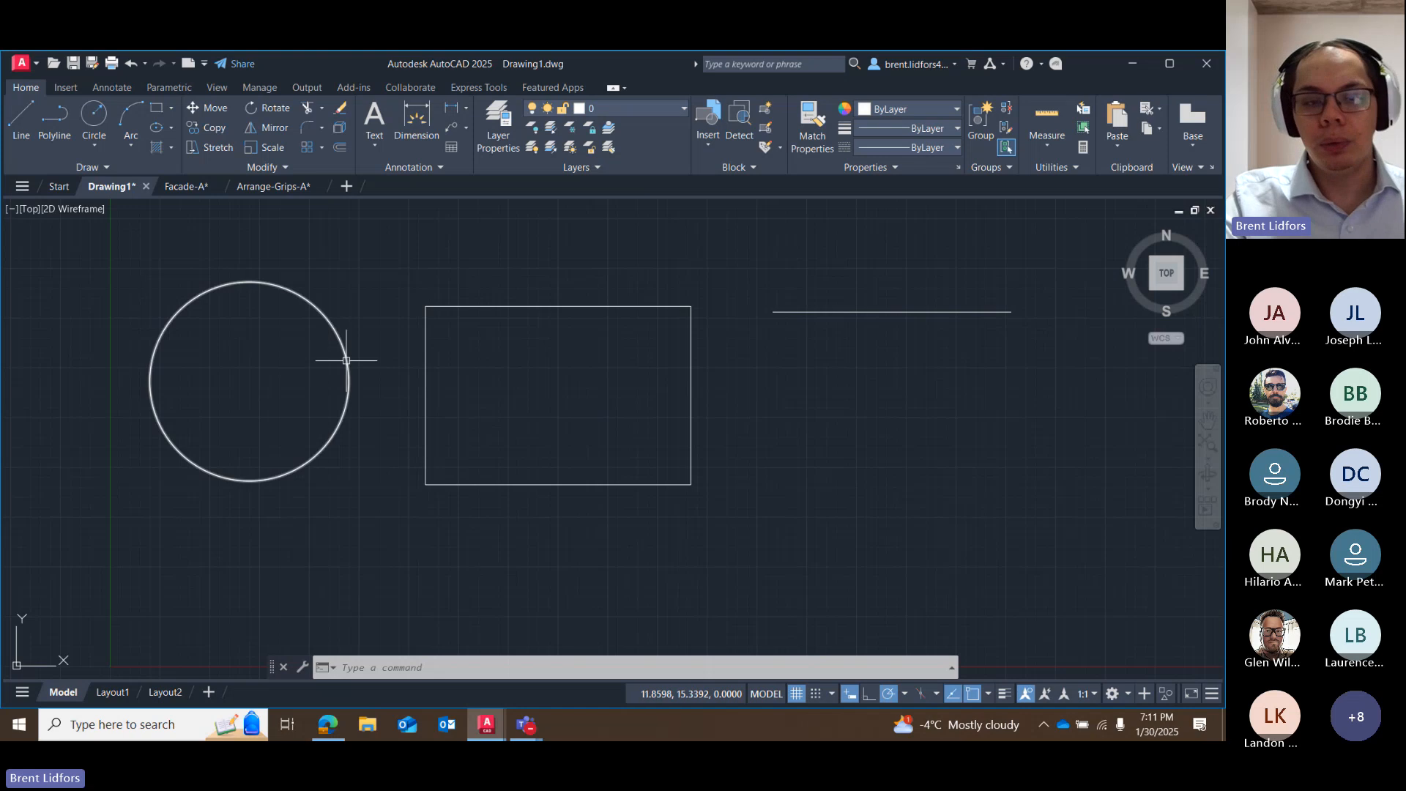
click(296, 294)
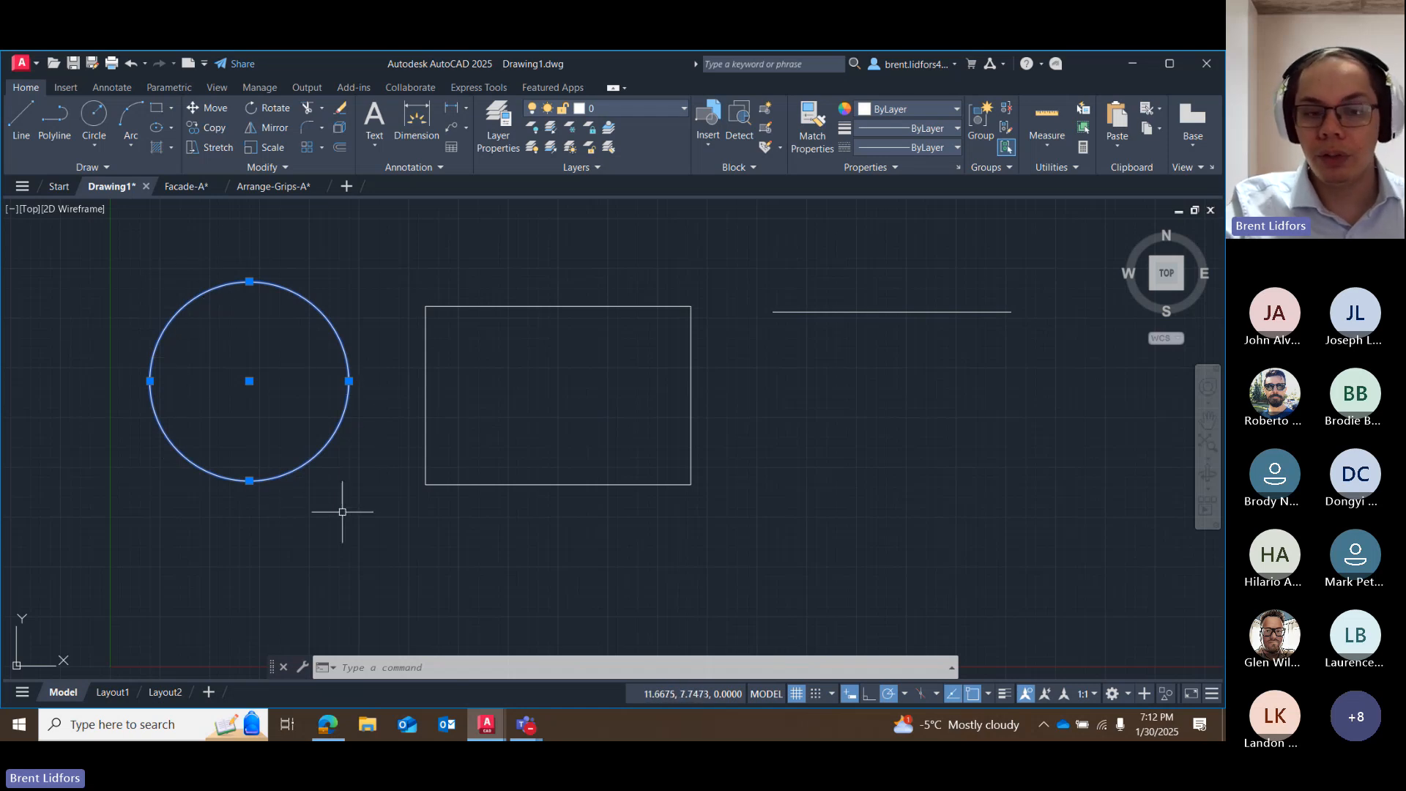
click(249, 381)
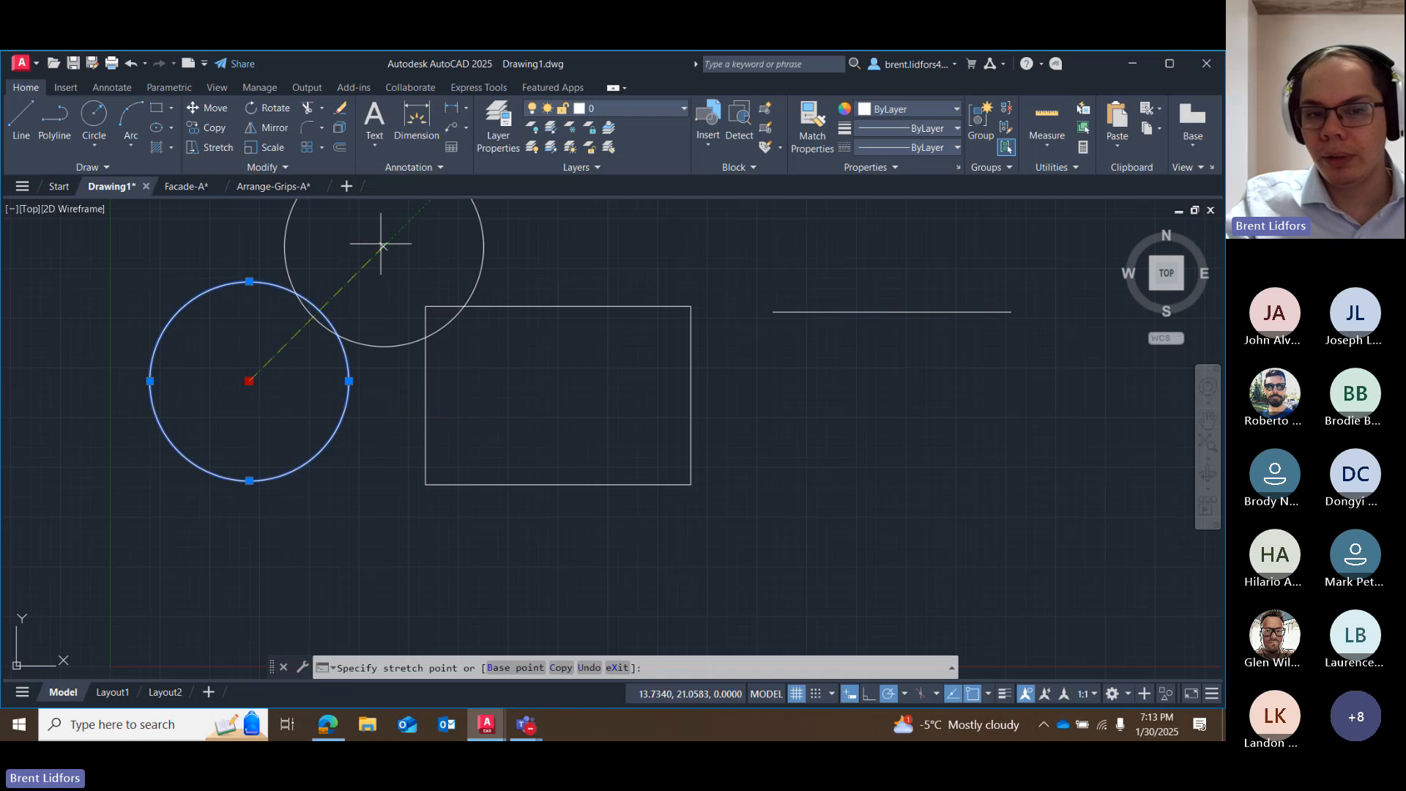
click(874, 476)
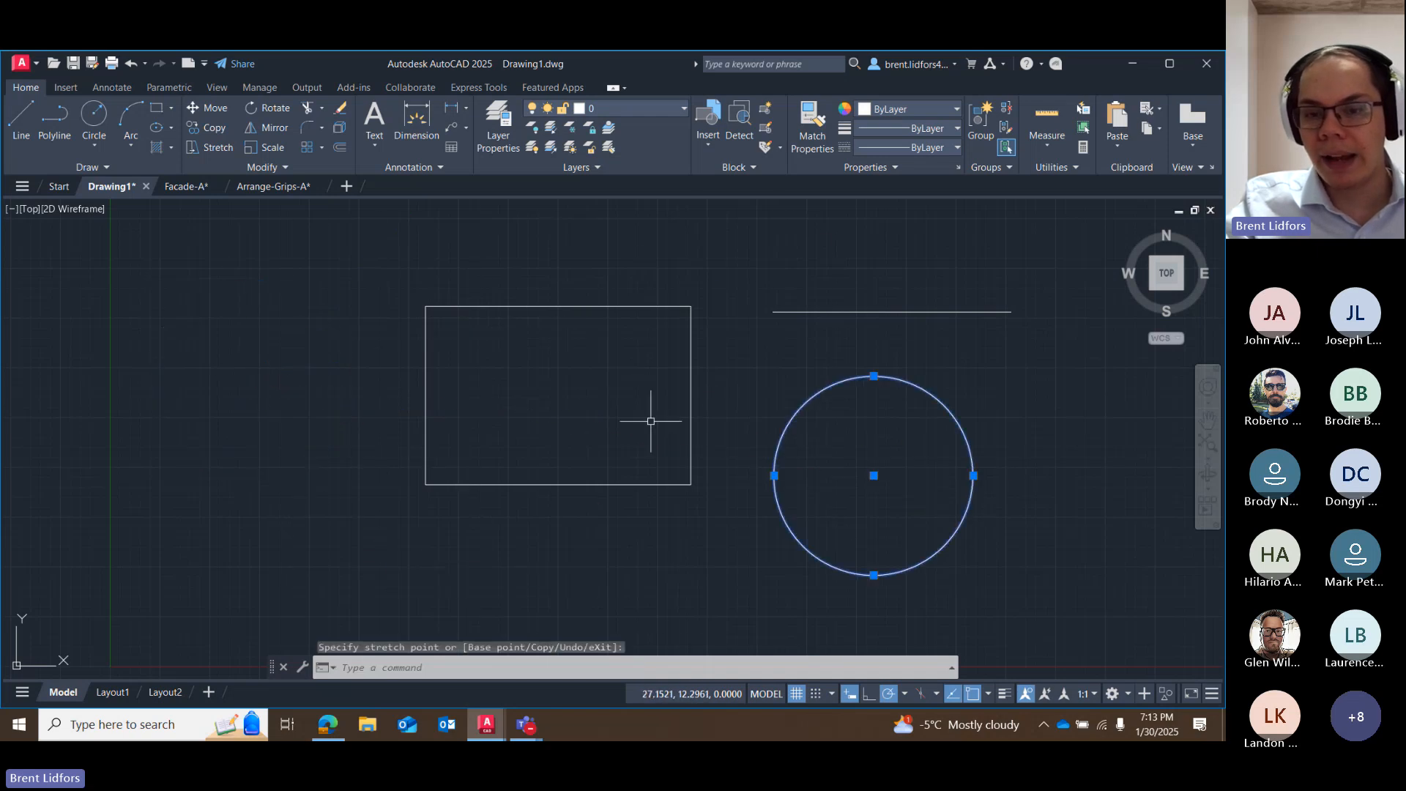
Move the circle back and forth past the rectangle by its center grip, and leave it west of the rectangle.
click(874, 476)
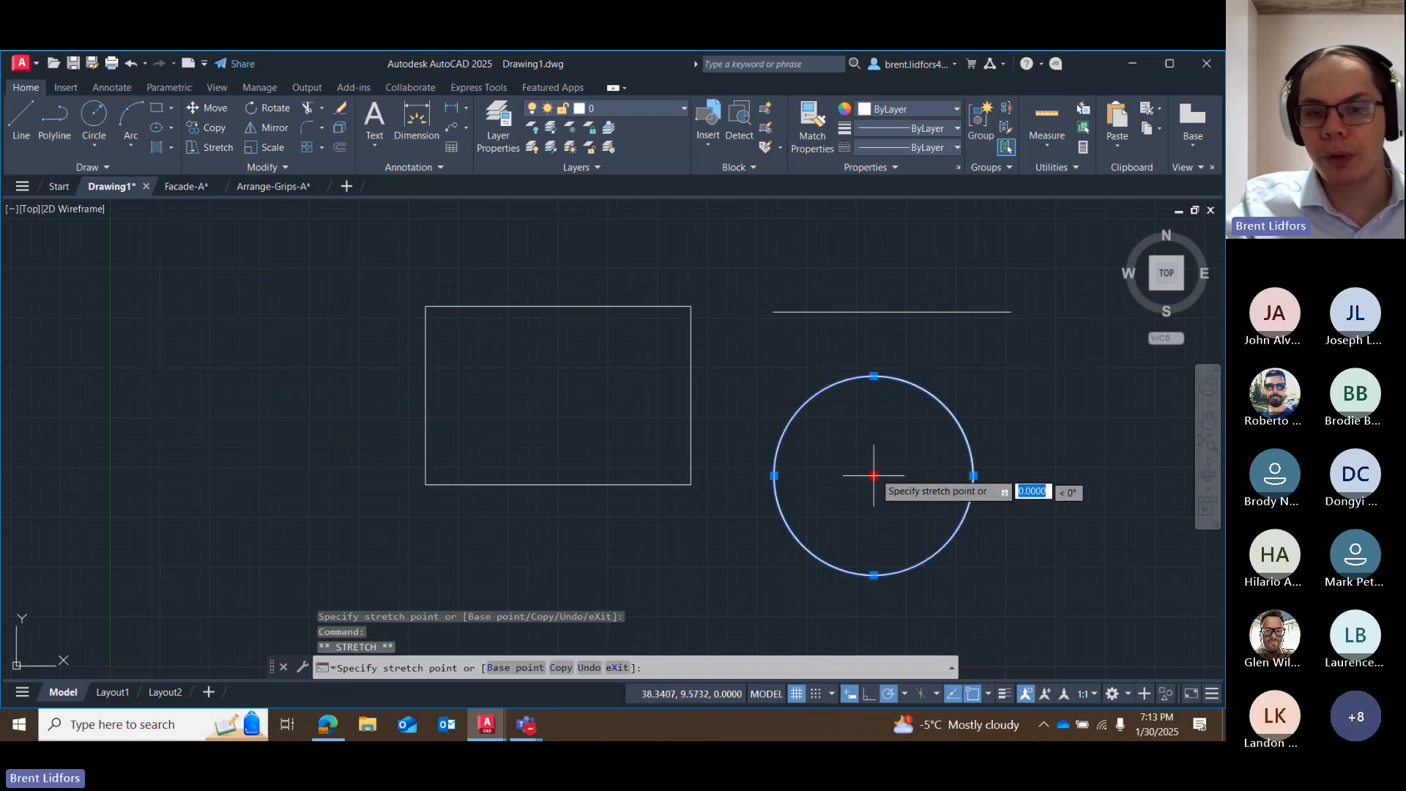
click(276, 367)
click(276, 367)
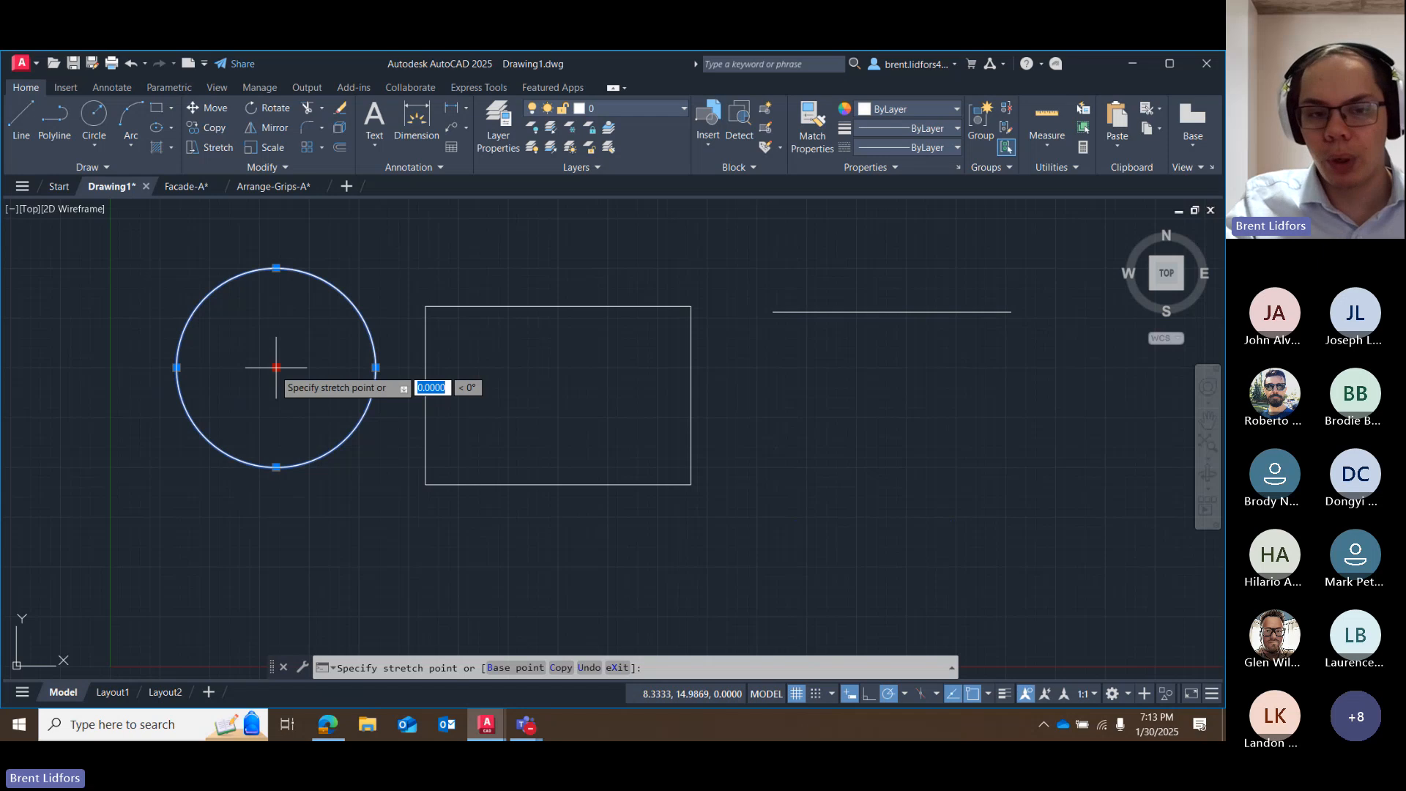
click(850, 447)
click(850, 447)
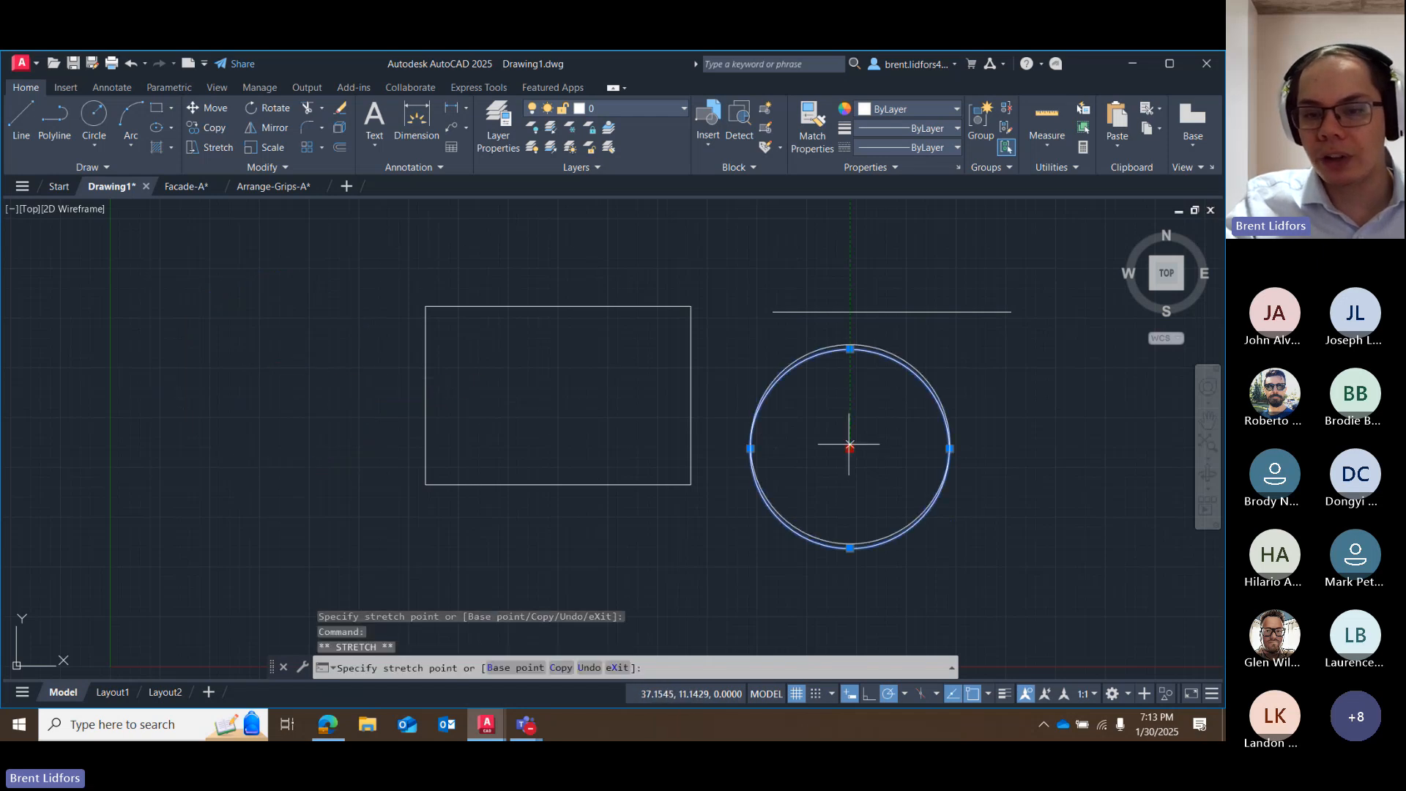
click(198, 358)
click(199, 358)
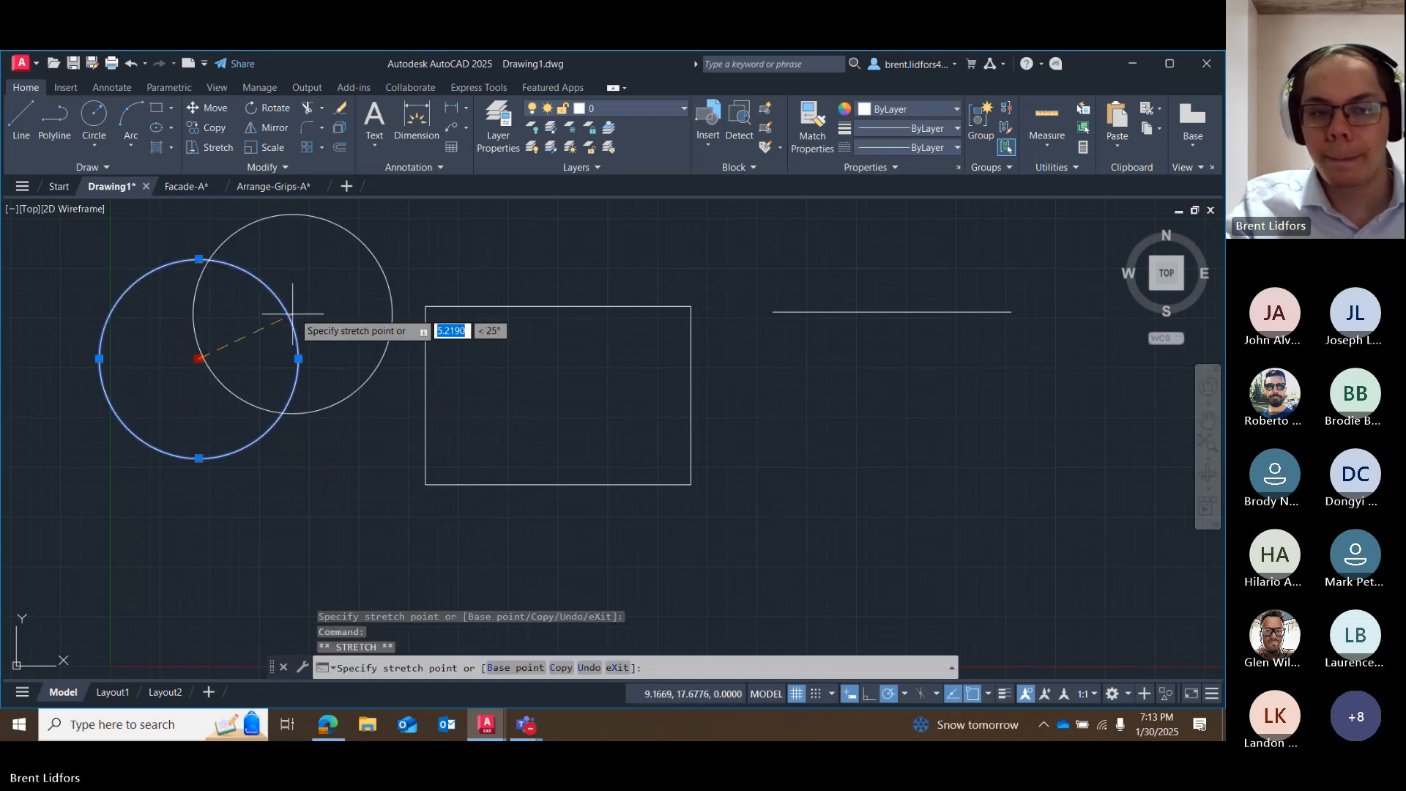
click(293, 313)
click(294, 311)
click(293, 311)
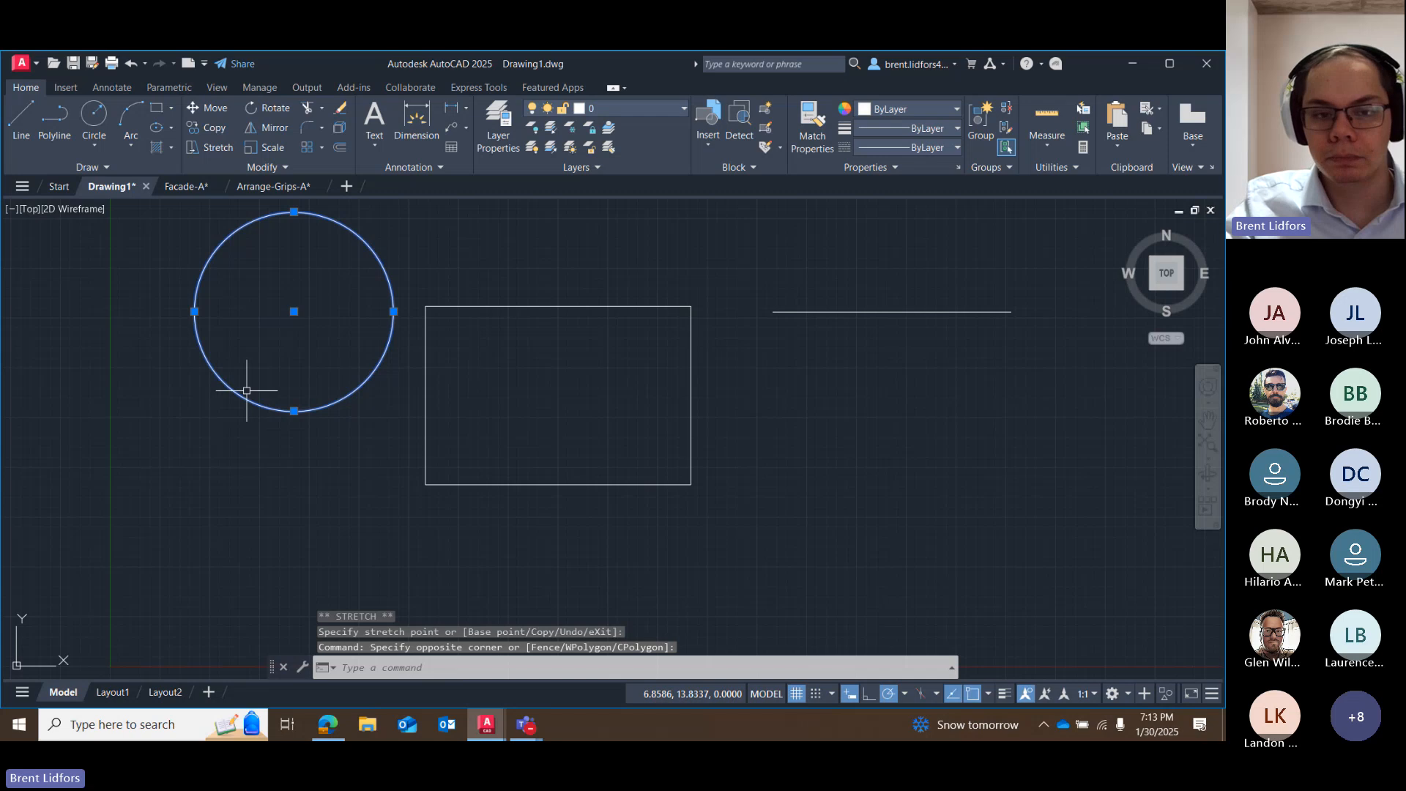
click(294, 312)
click(248, 406)
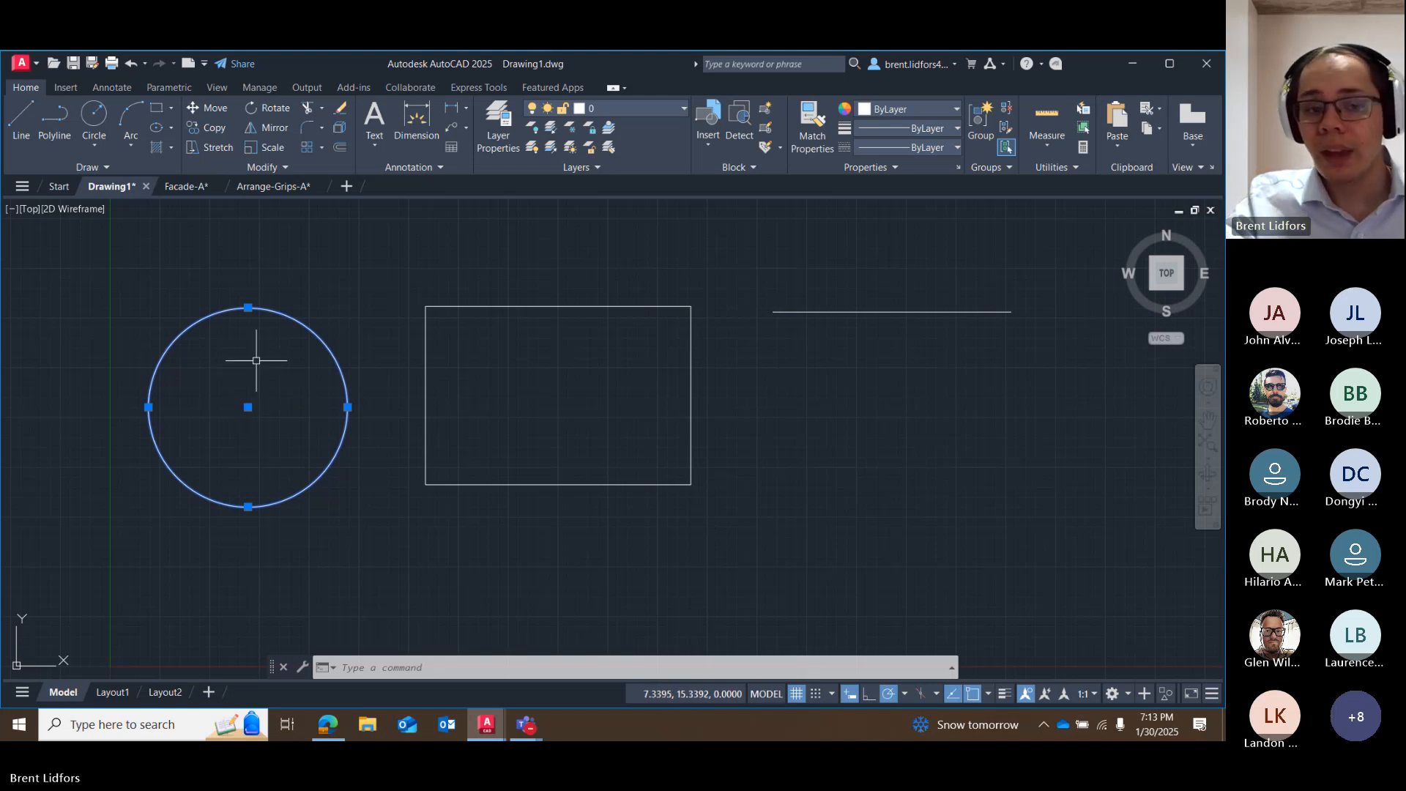
Try stretching the circle's radius from each of its four quadrant grips, cancel each stretch, and deselect the circle.
click(247, 307)
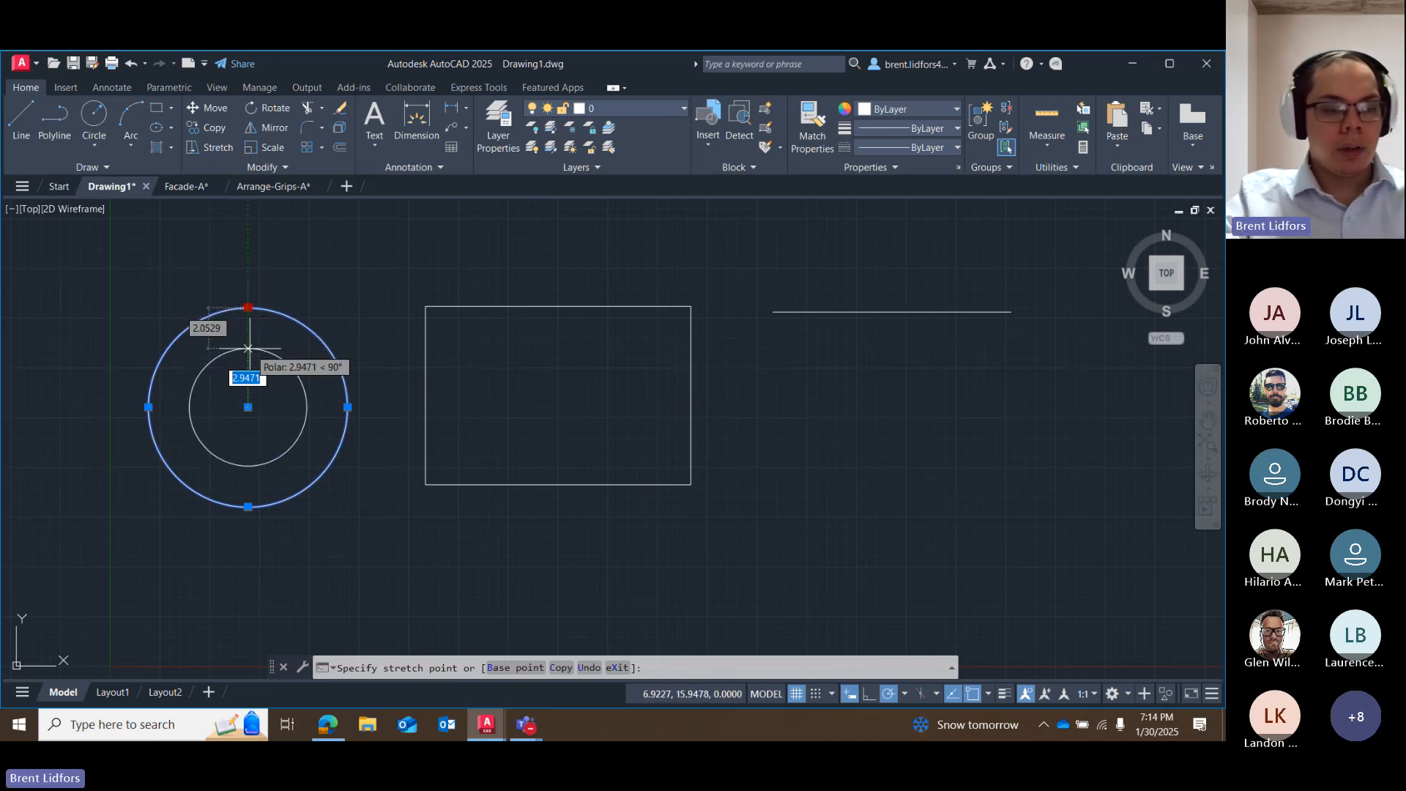
key(Escape)
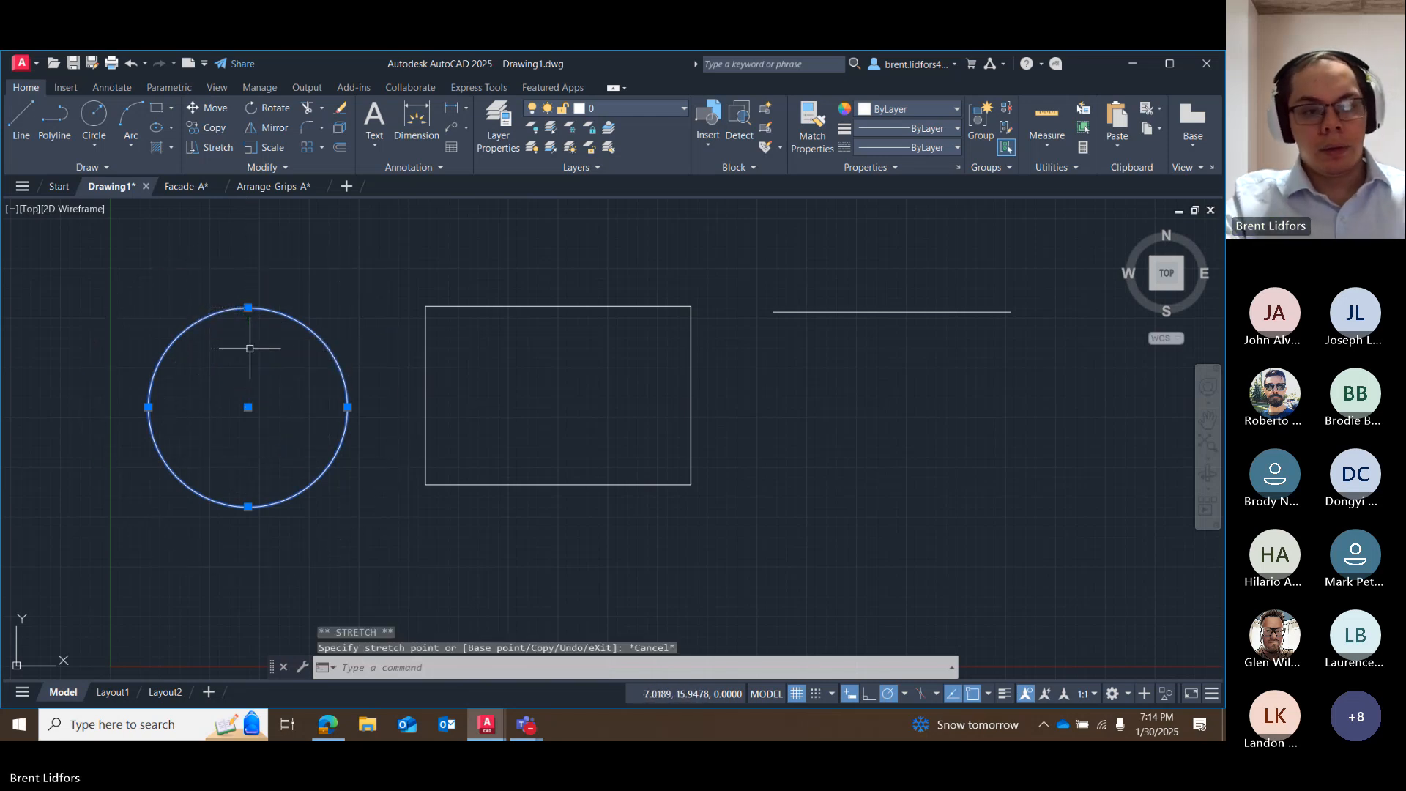
click(347, 407)
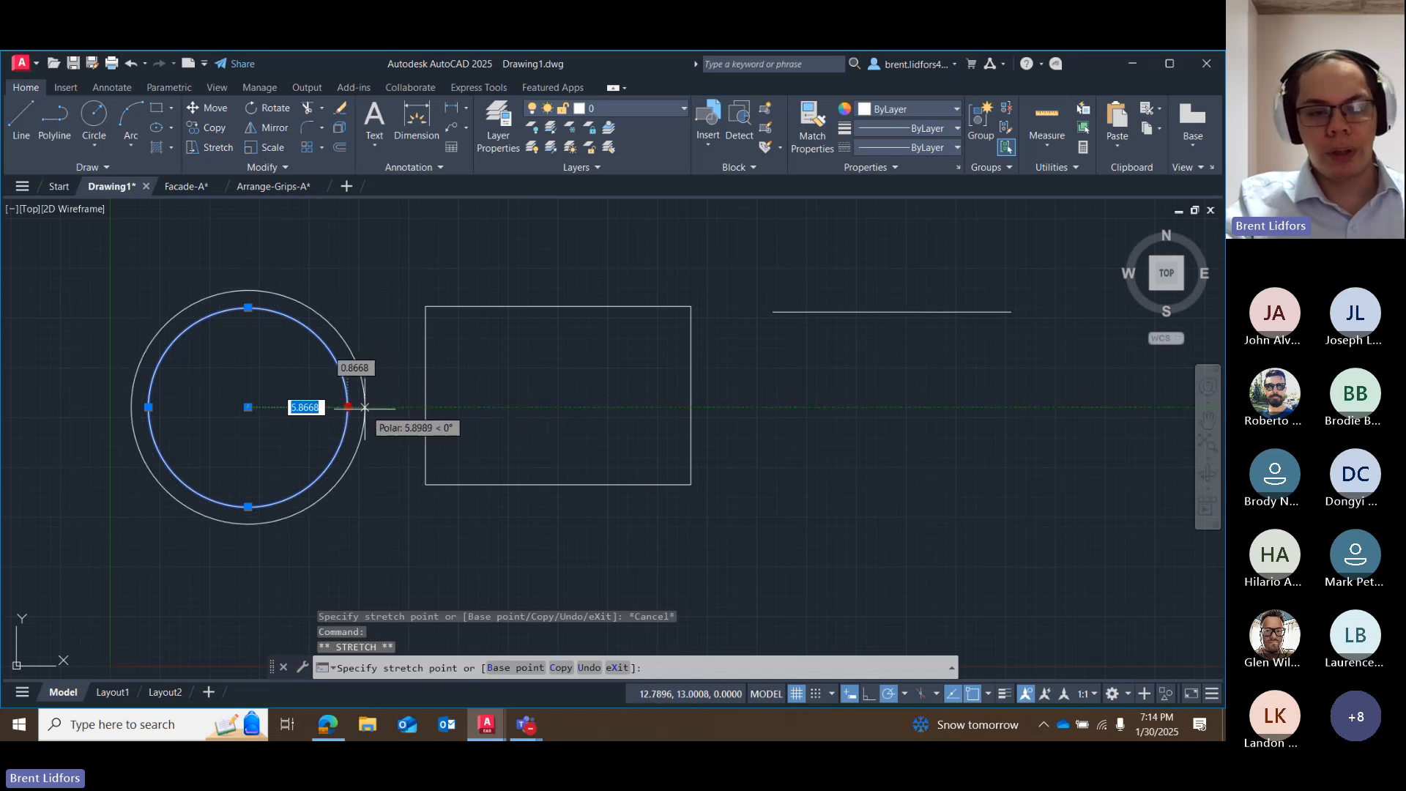
key(Escape)
click(241, 506)
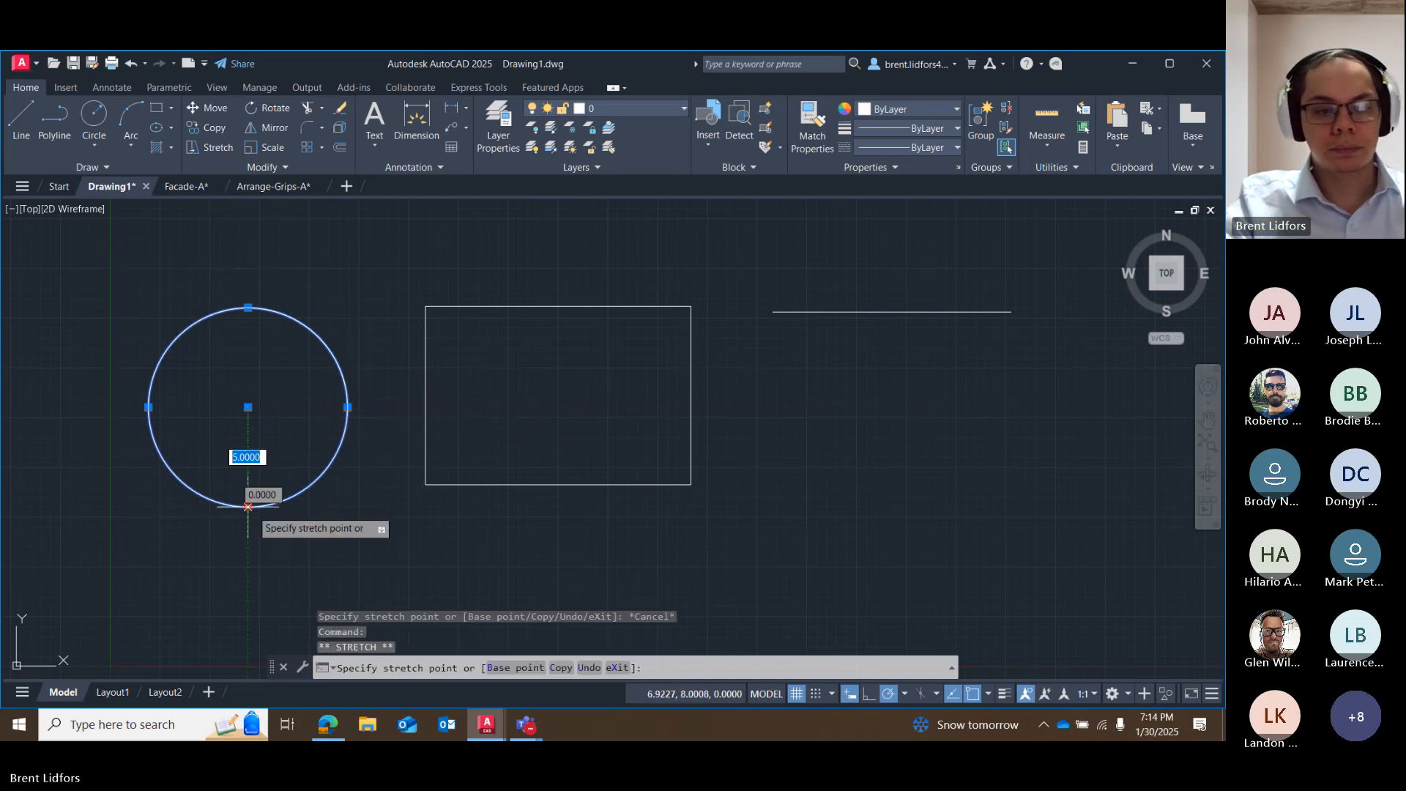
key(Escape)
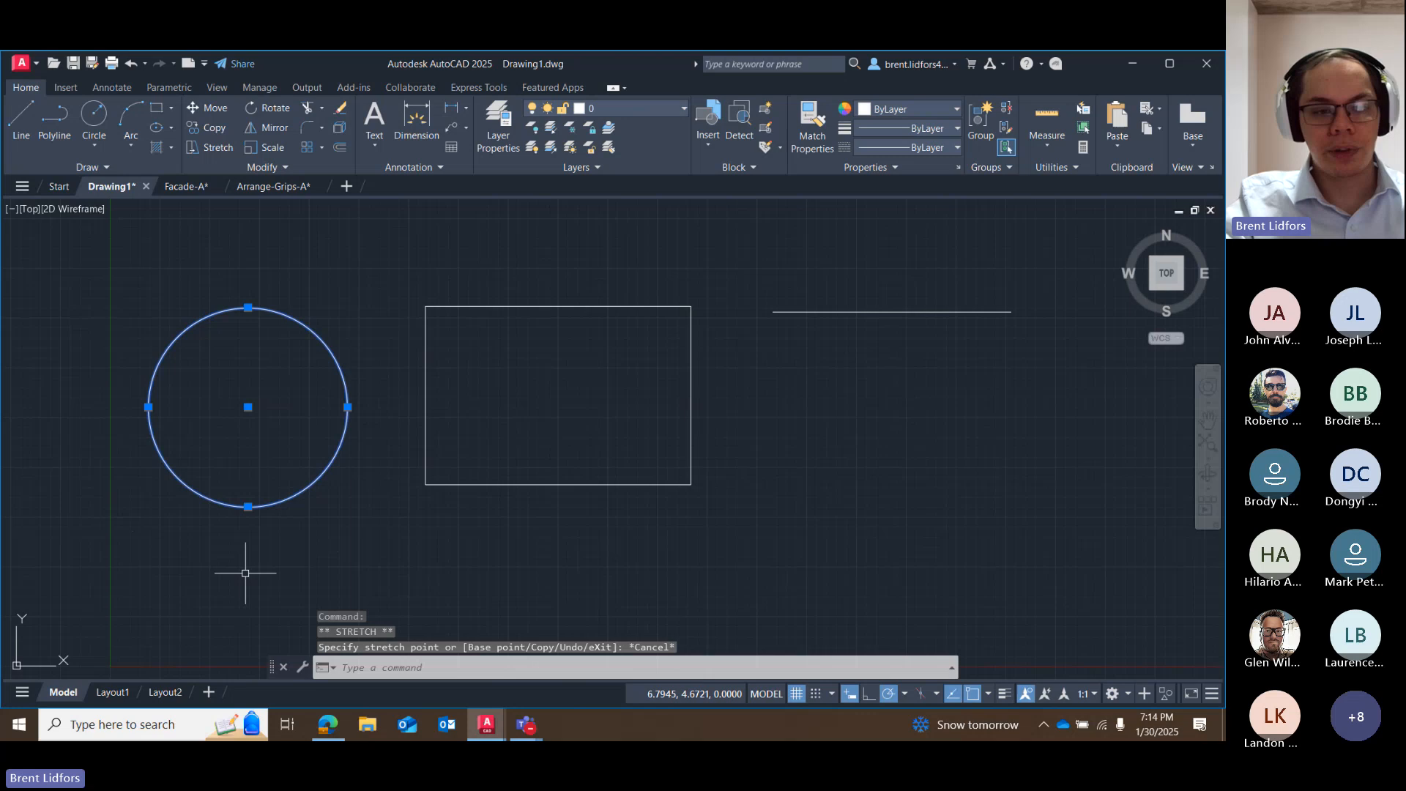
click(148, 407)
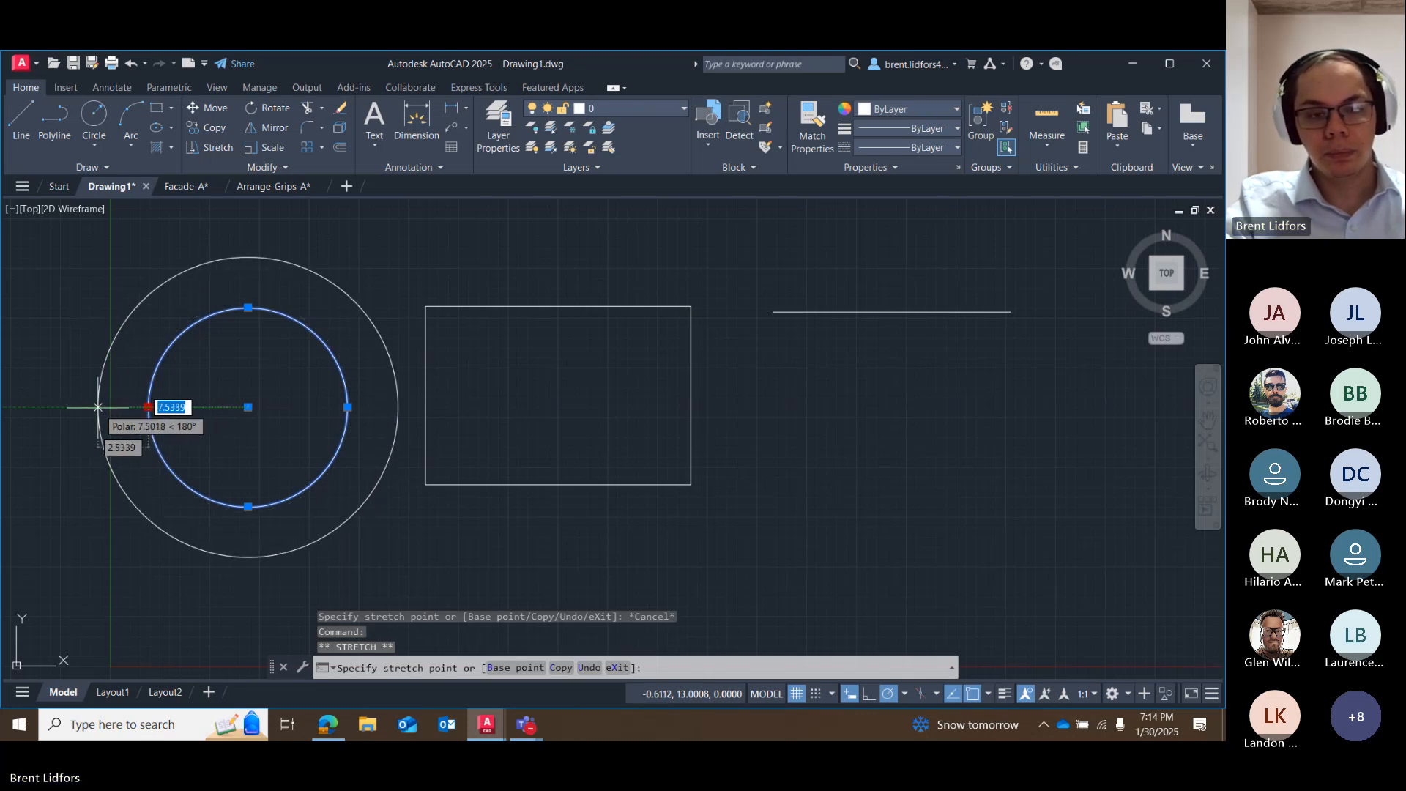
key(Escape)
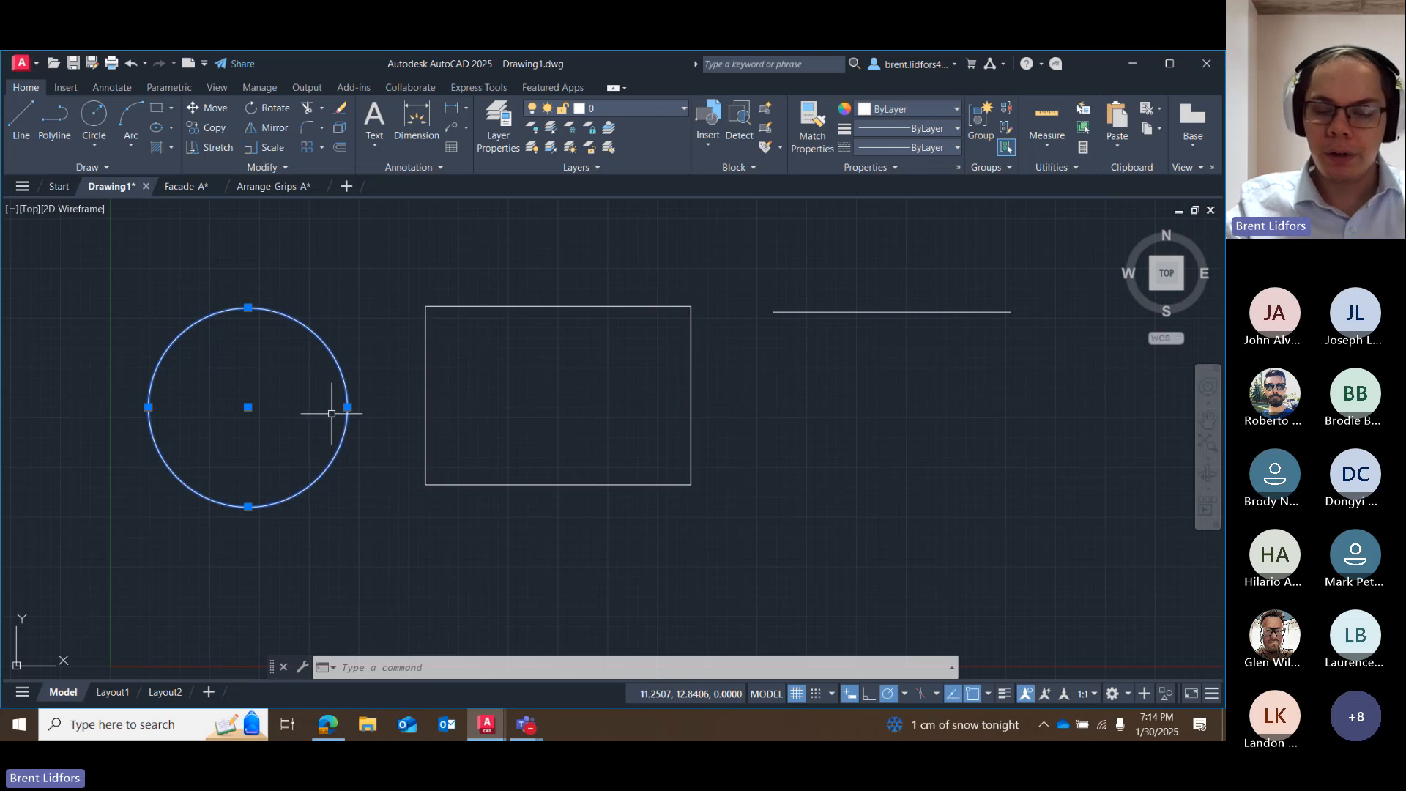
key(Escape)
Stretch the rectangle's northwest vertex diagonally outward to the northeast of the circle using its corner grip.
click(426, 367)
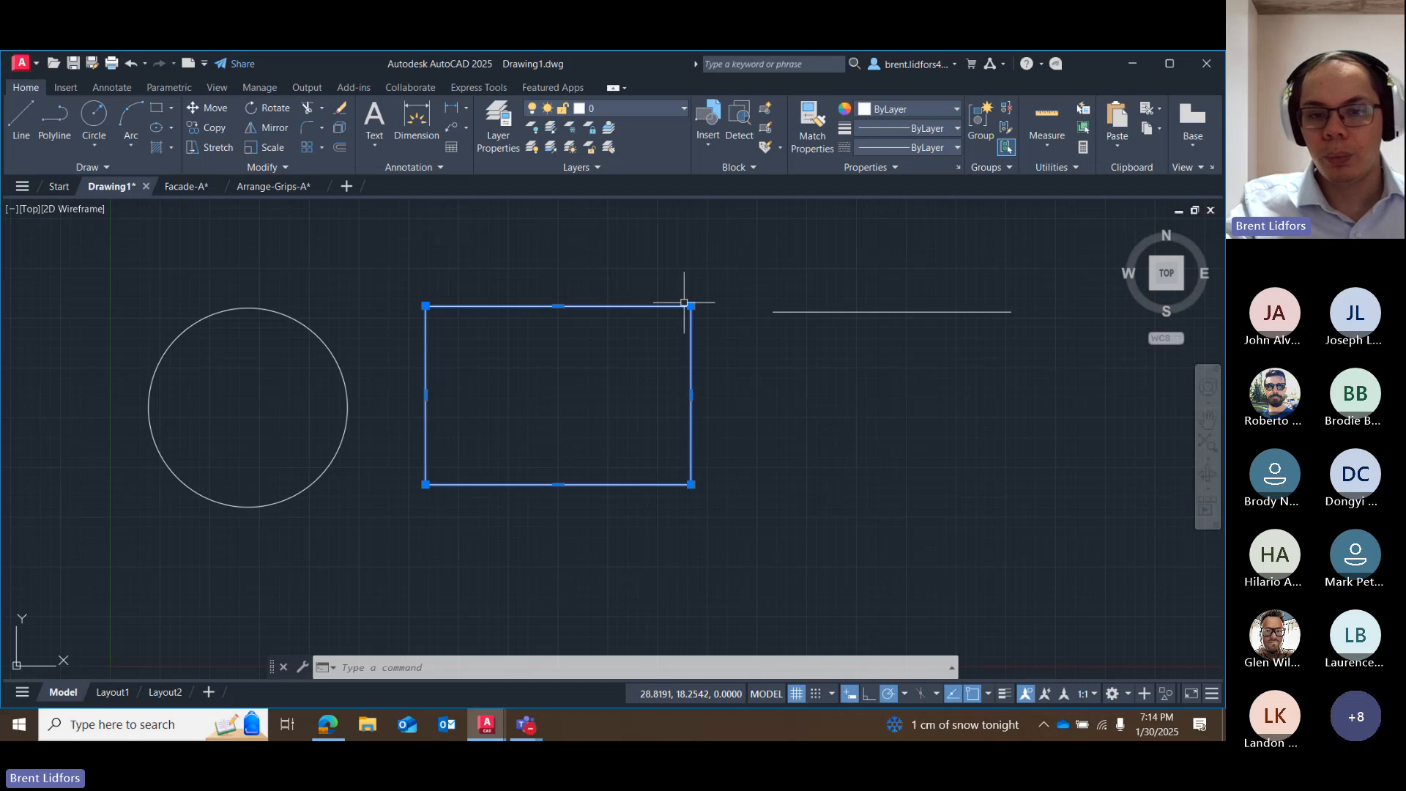
mouse_move(691, 307)
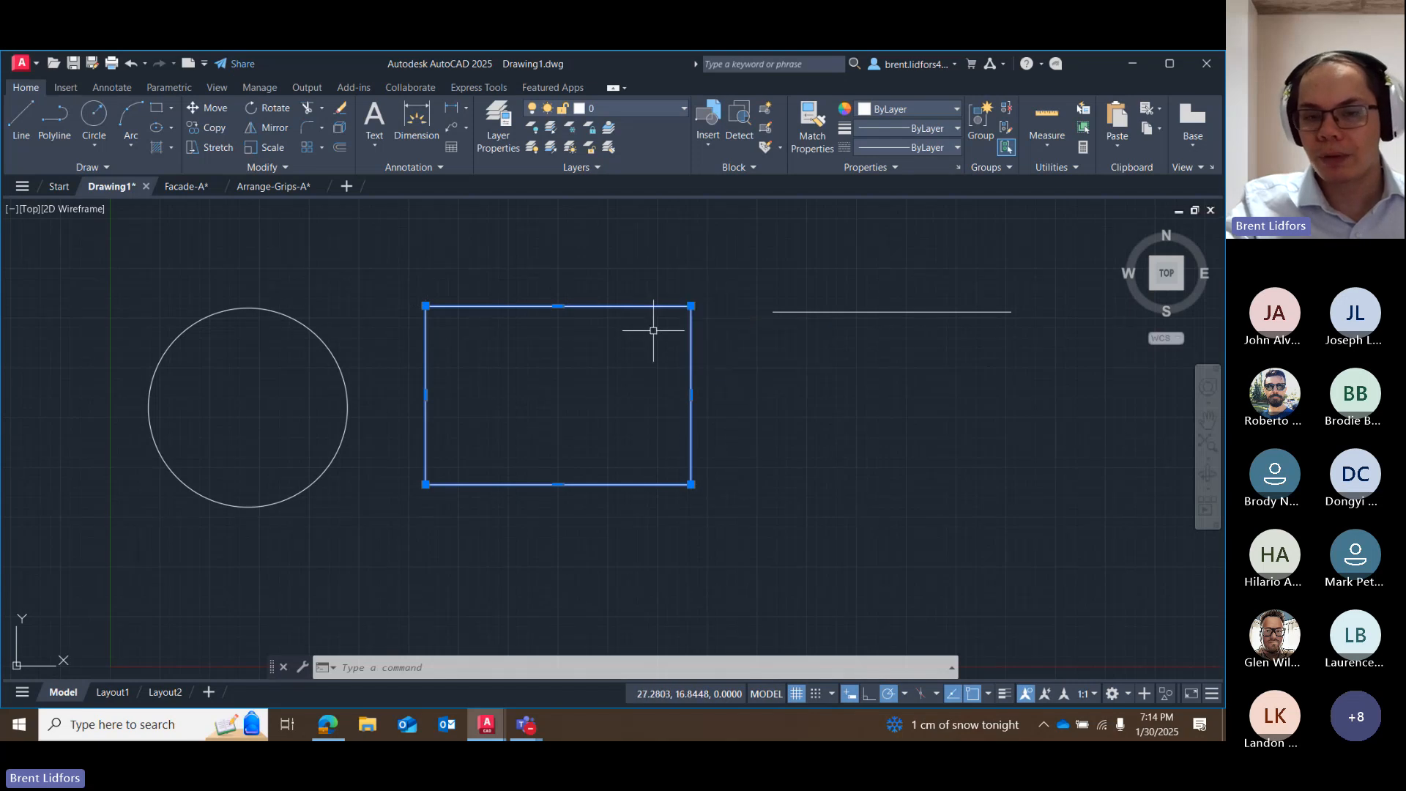
mouse_move(425, 306)
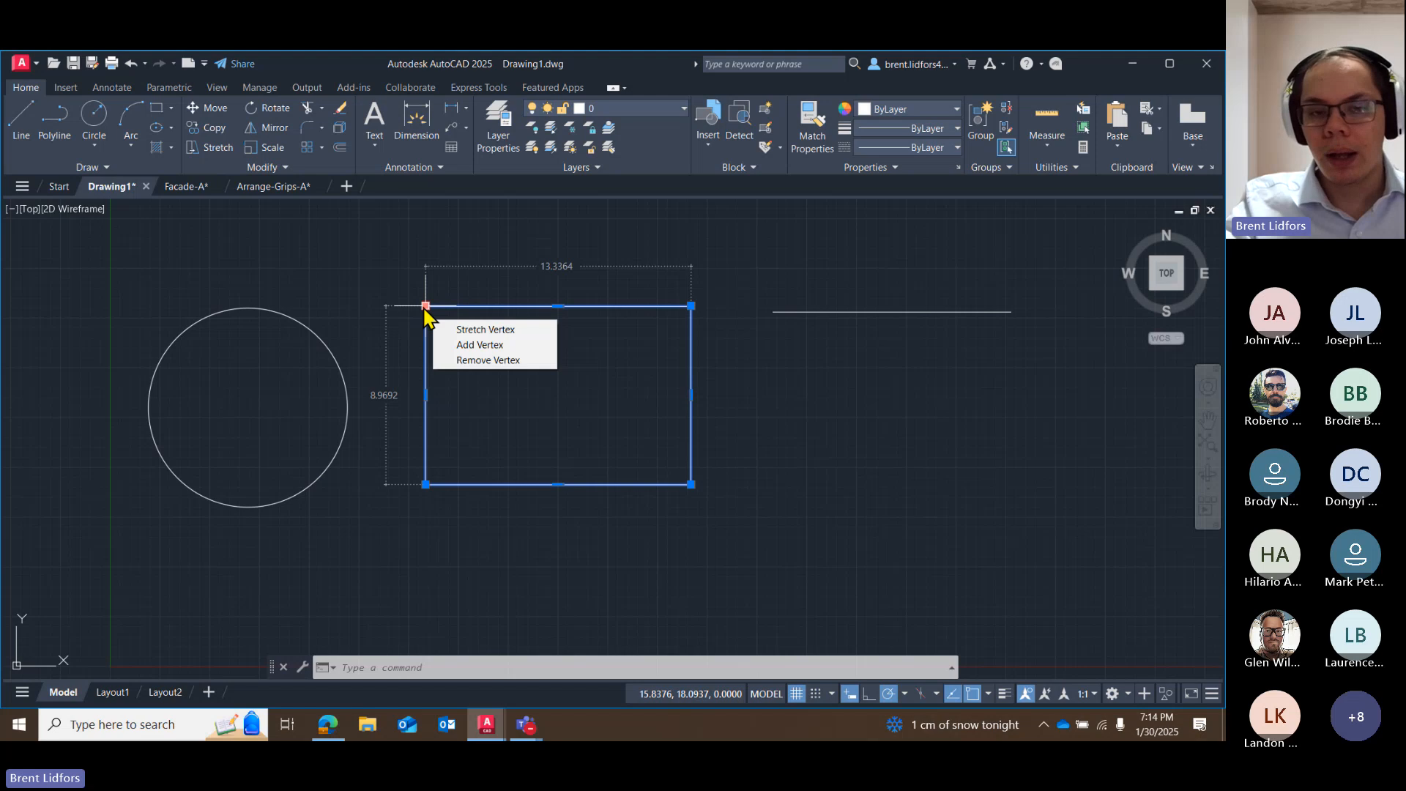
click(425, 306)
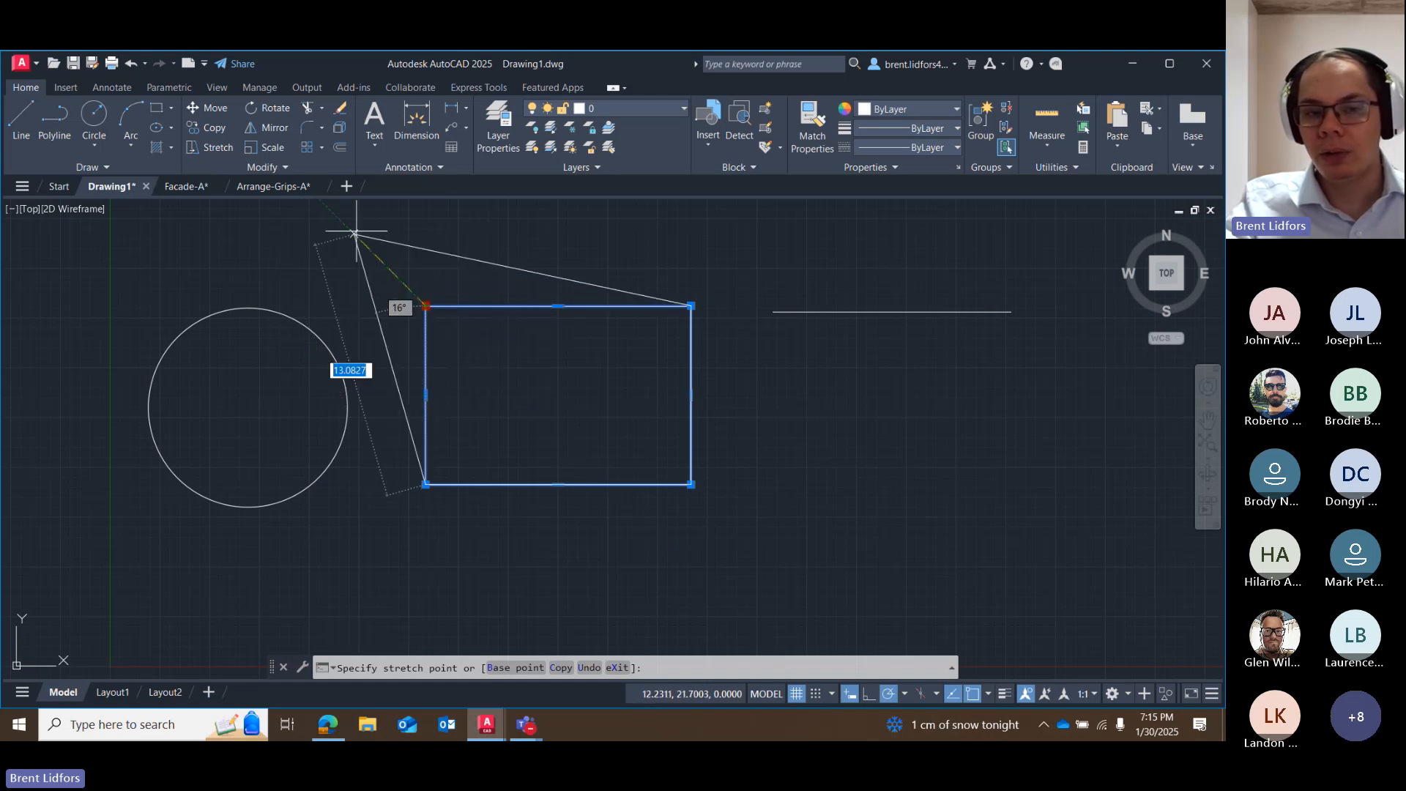
click(337, 218)
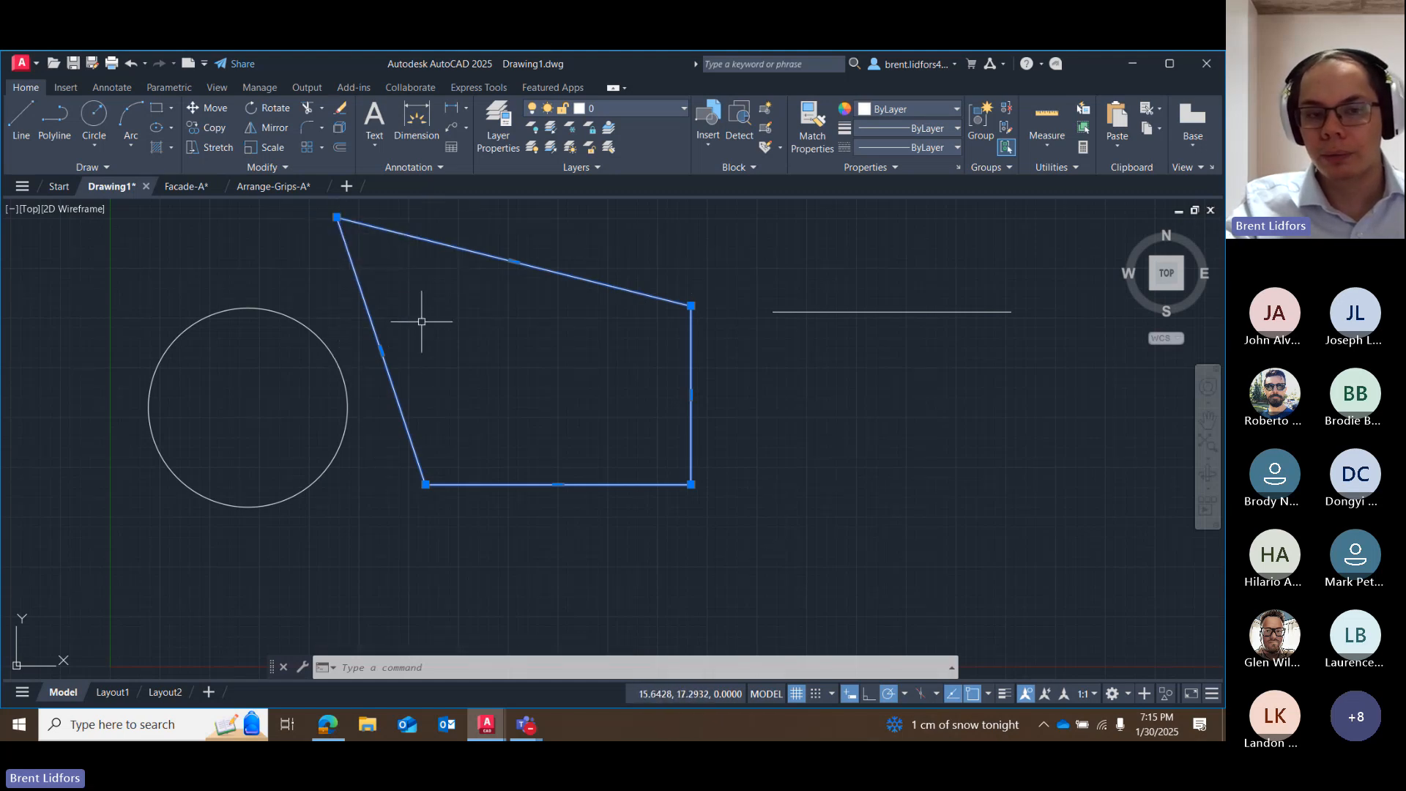
Stretch the rectangle's northwest vertex back near its original corner, and undo both vertex stretches.
click(337, 217)
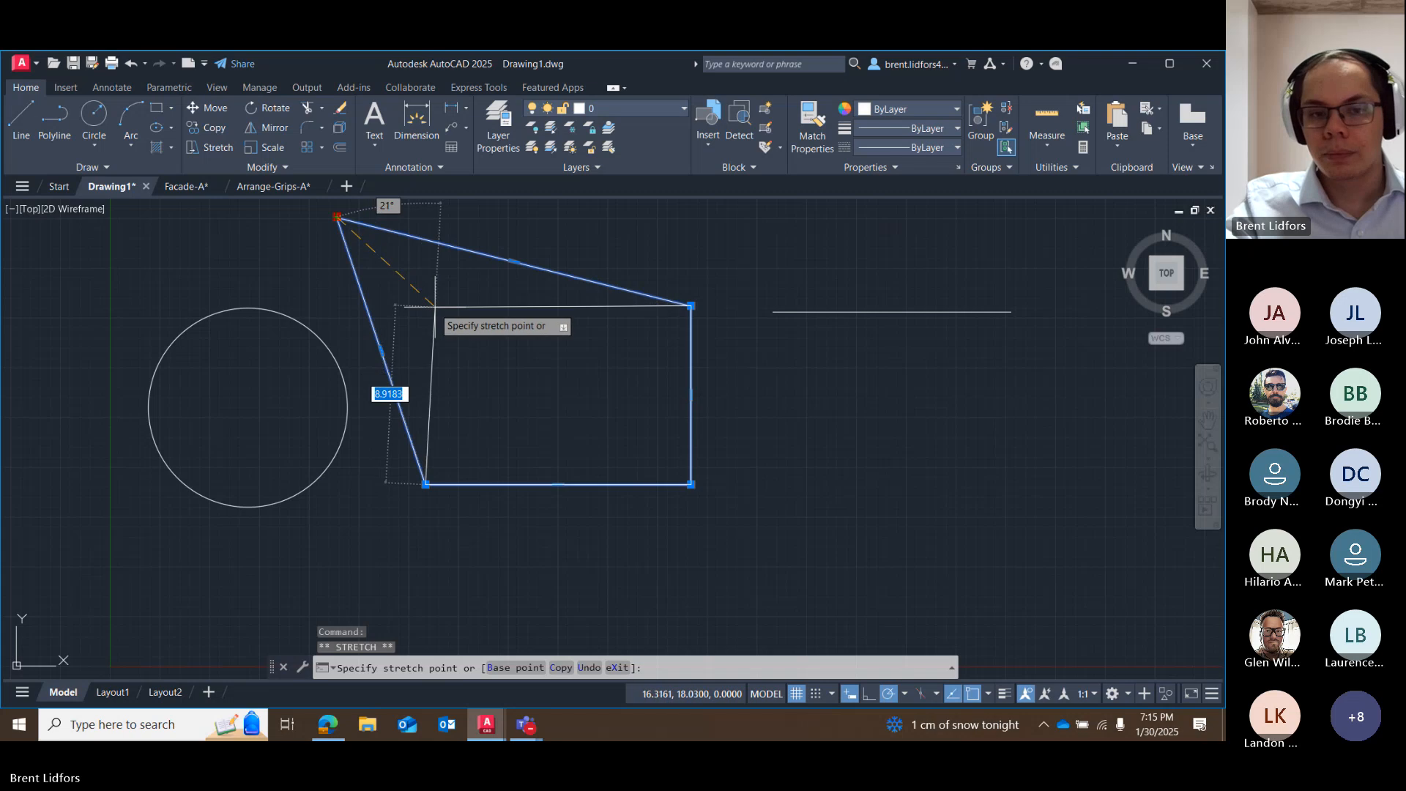
click(413, 293)
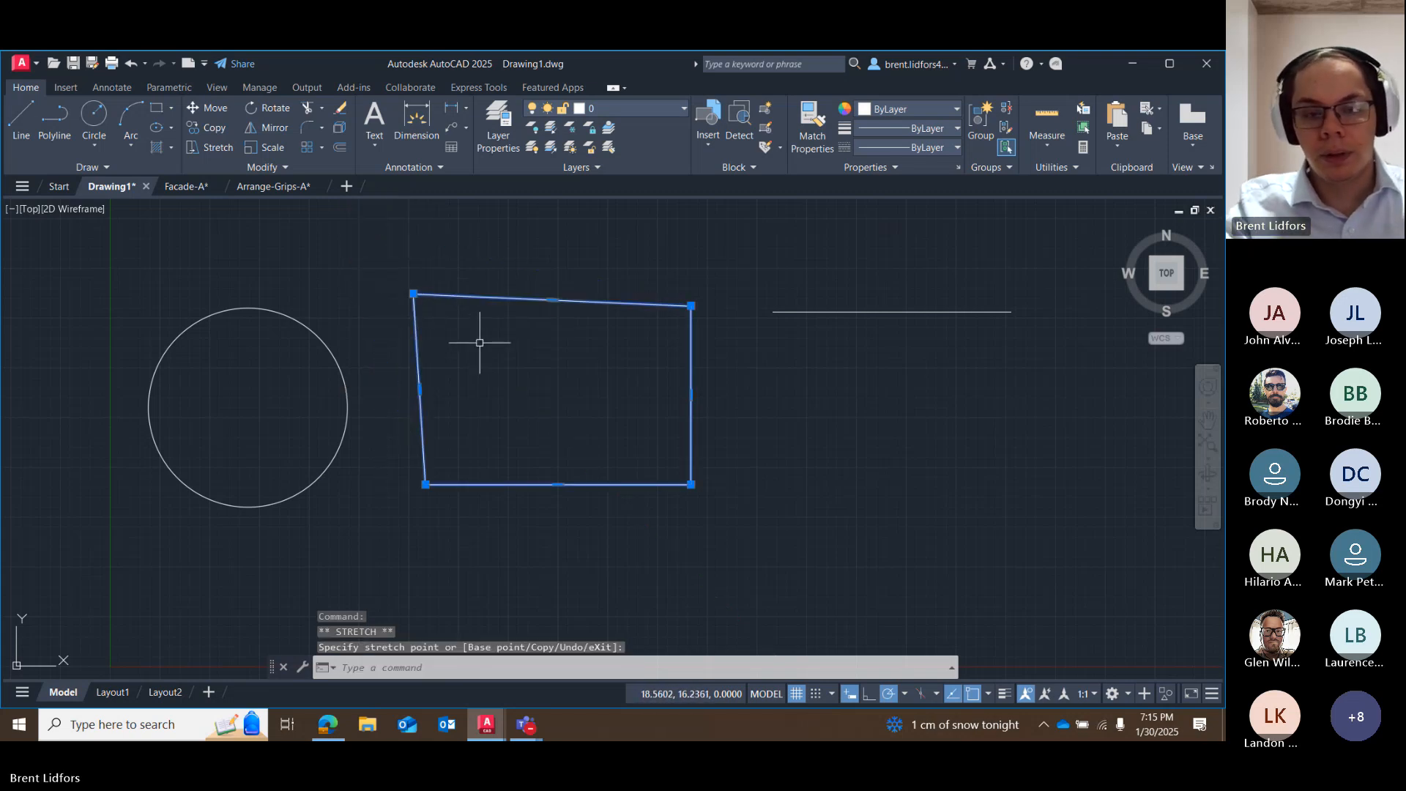
key(ctrl+z)
key(ctrl+z)
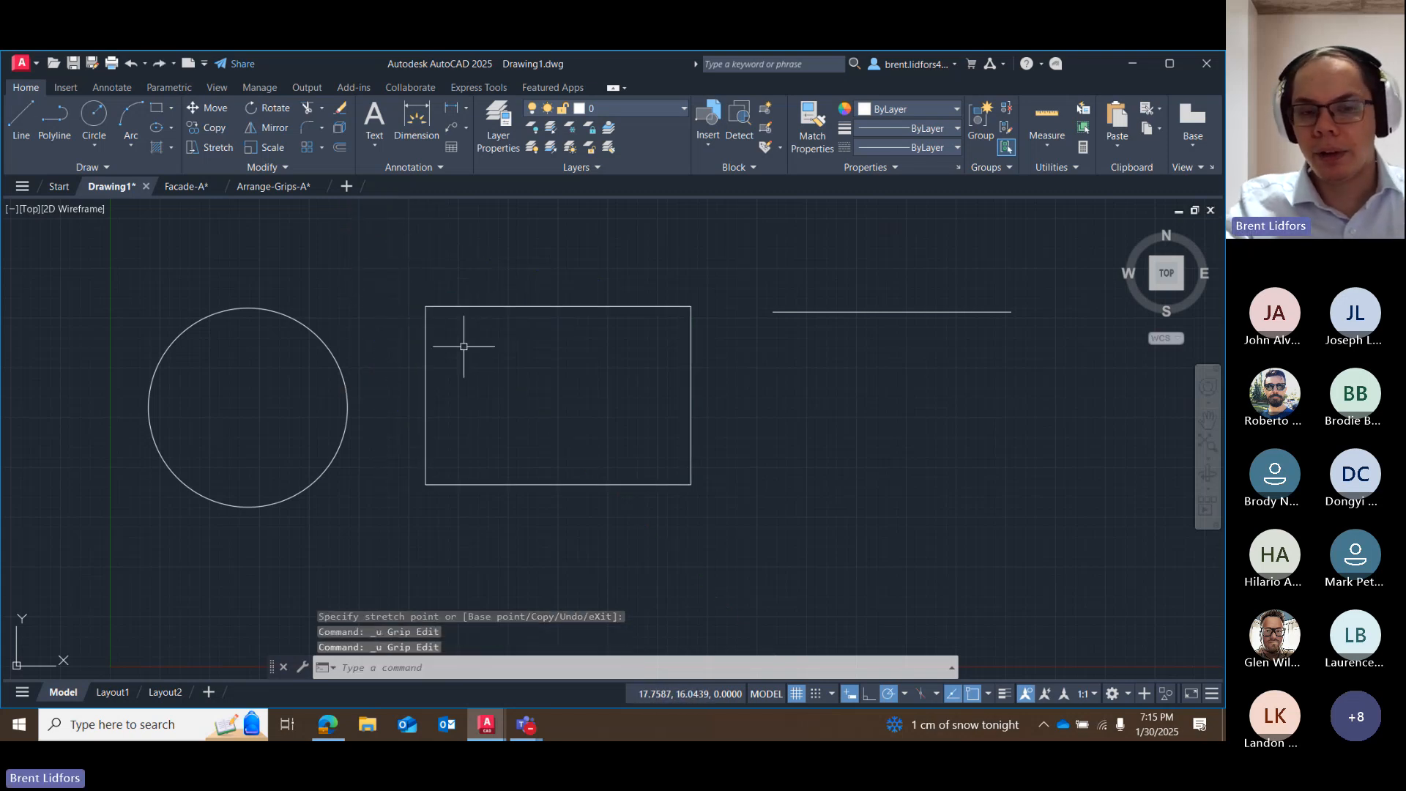
Try stretching the rectangle's upper edge outward from its midpoint grip, and cancel the stretch.
click(453, 304)
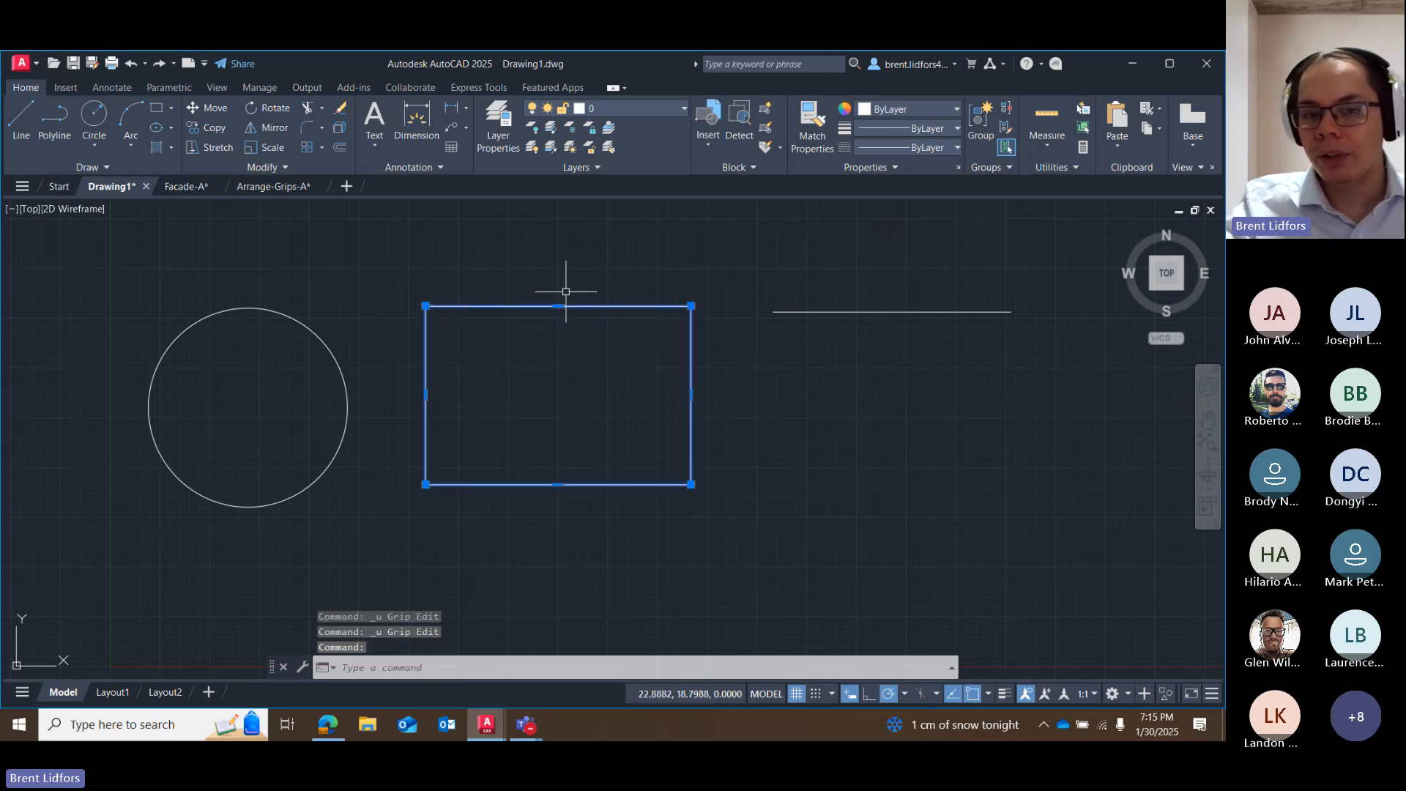
mouse_move(558, 306)
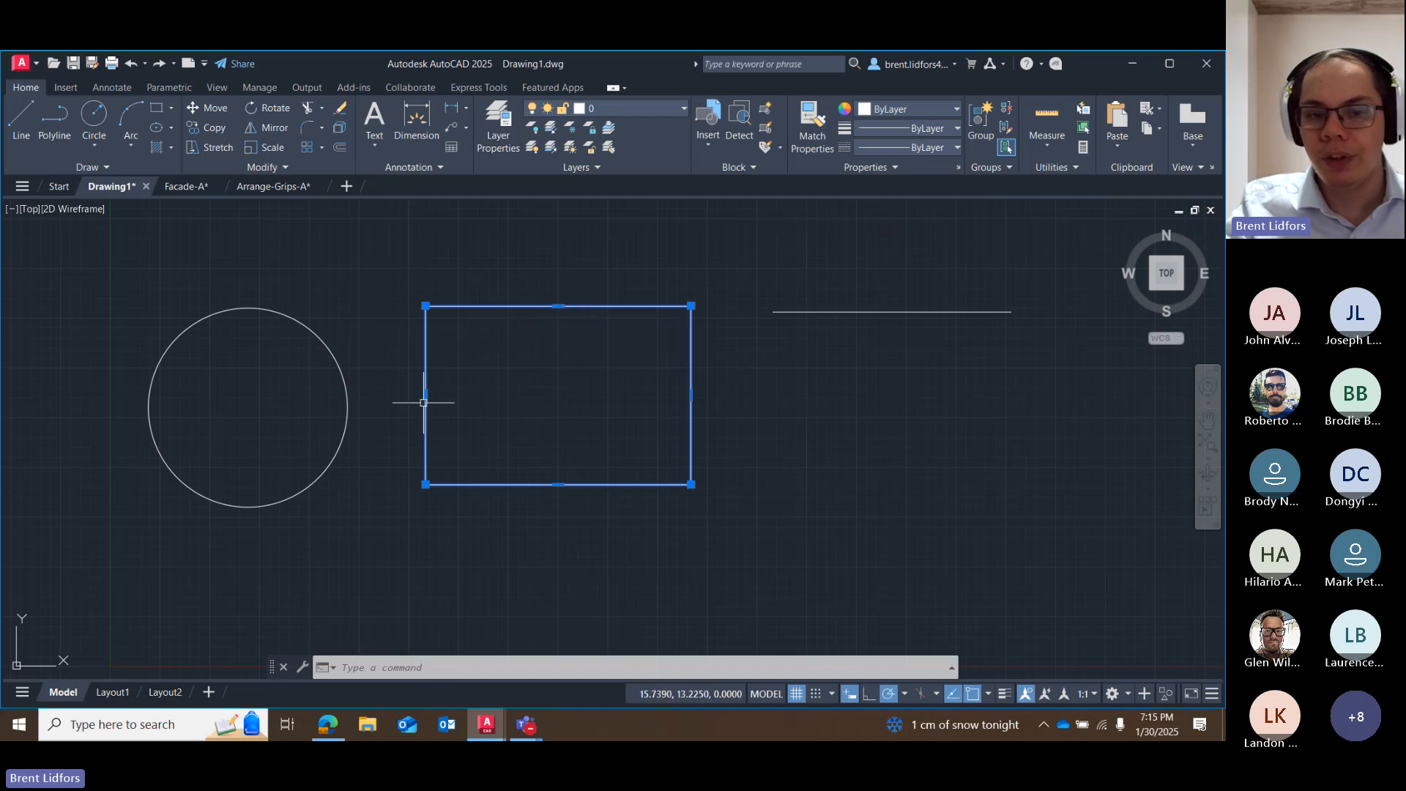
mouse_move(426, 395)
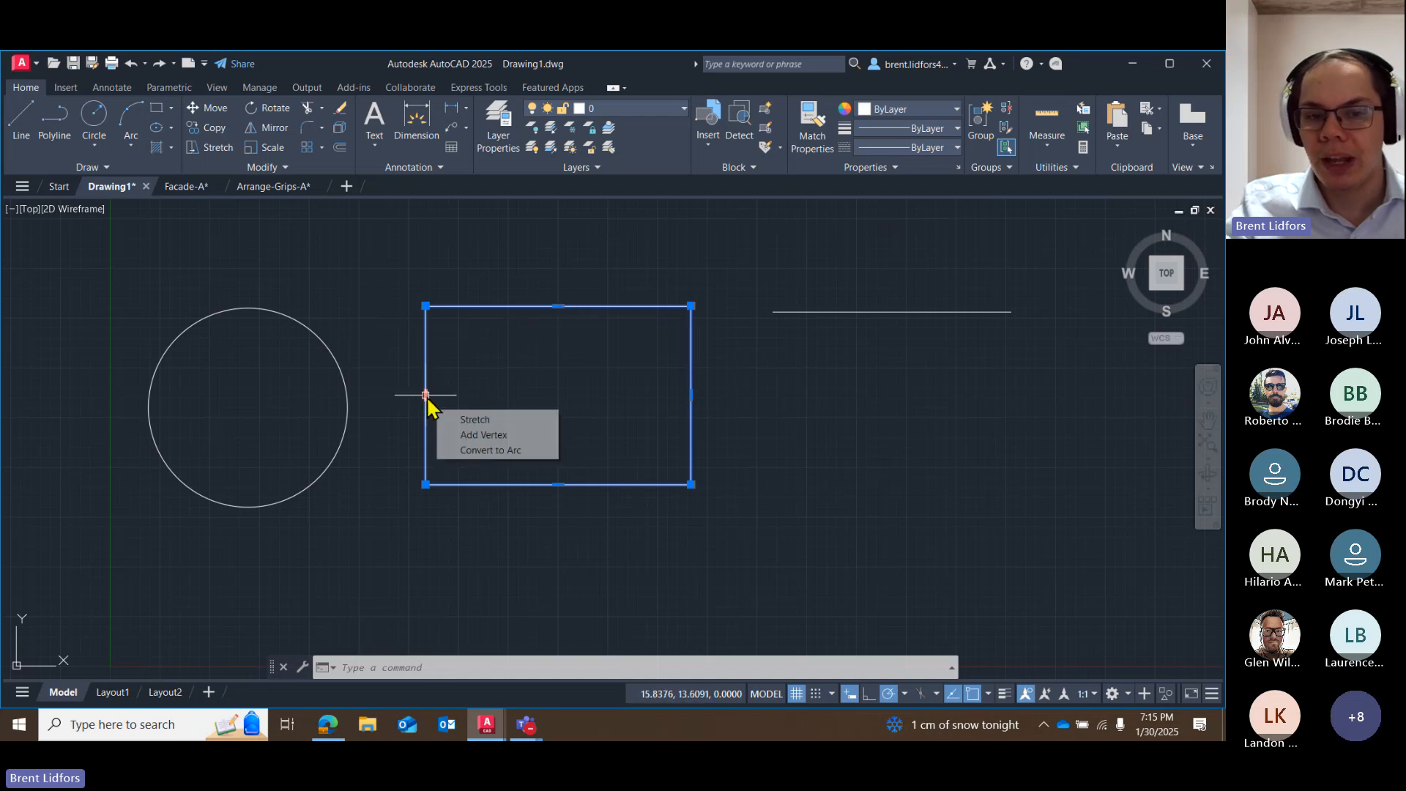
click(559, 306)
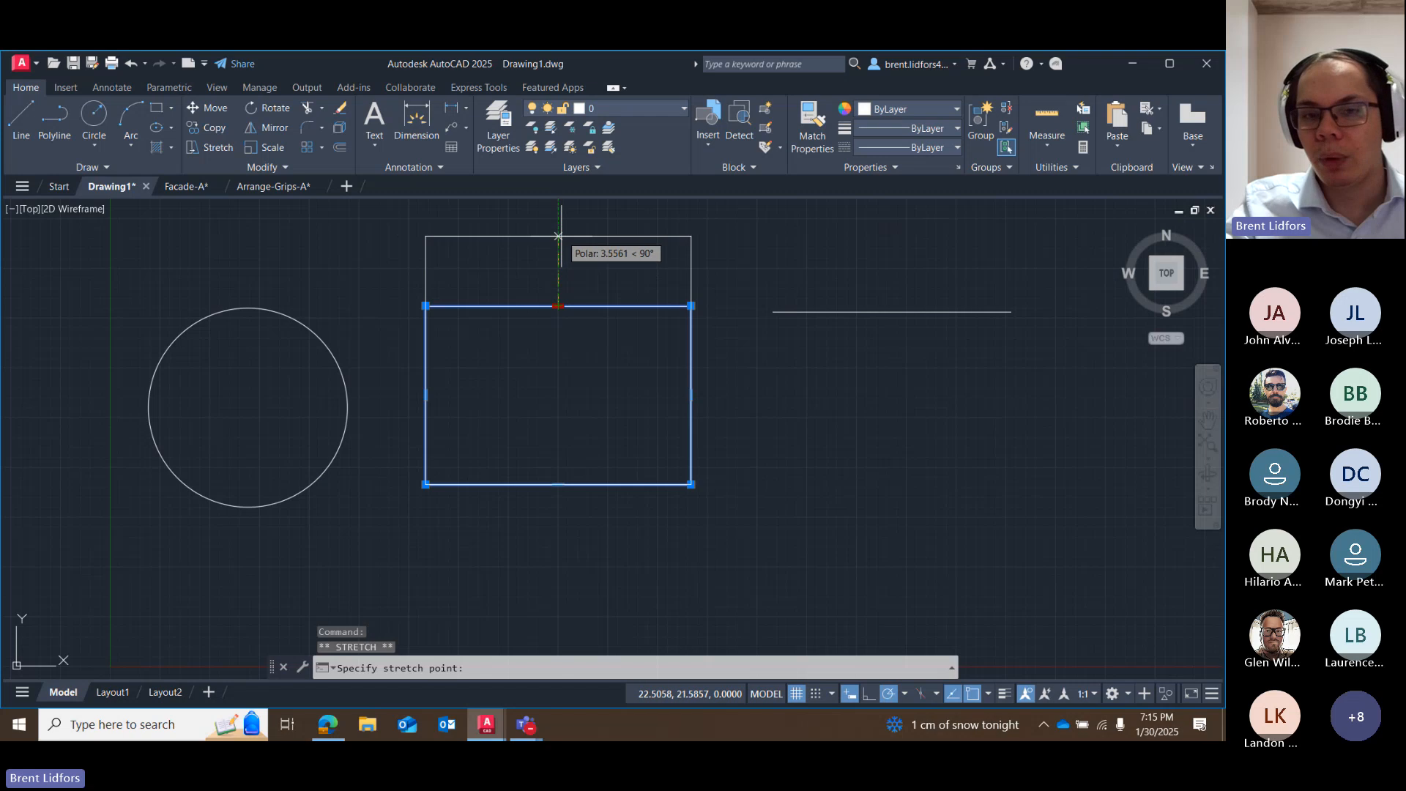
scroll(579, 270, down, 2)
middle_drag(580, 270, 543, 367)
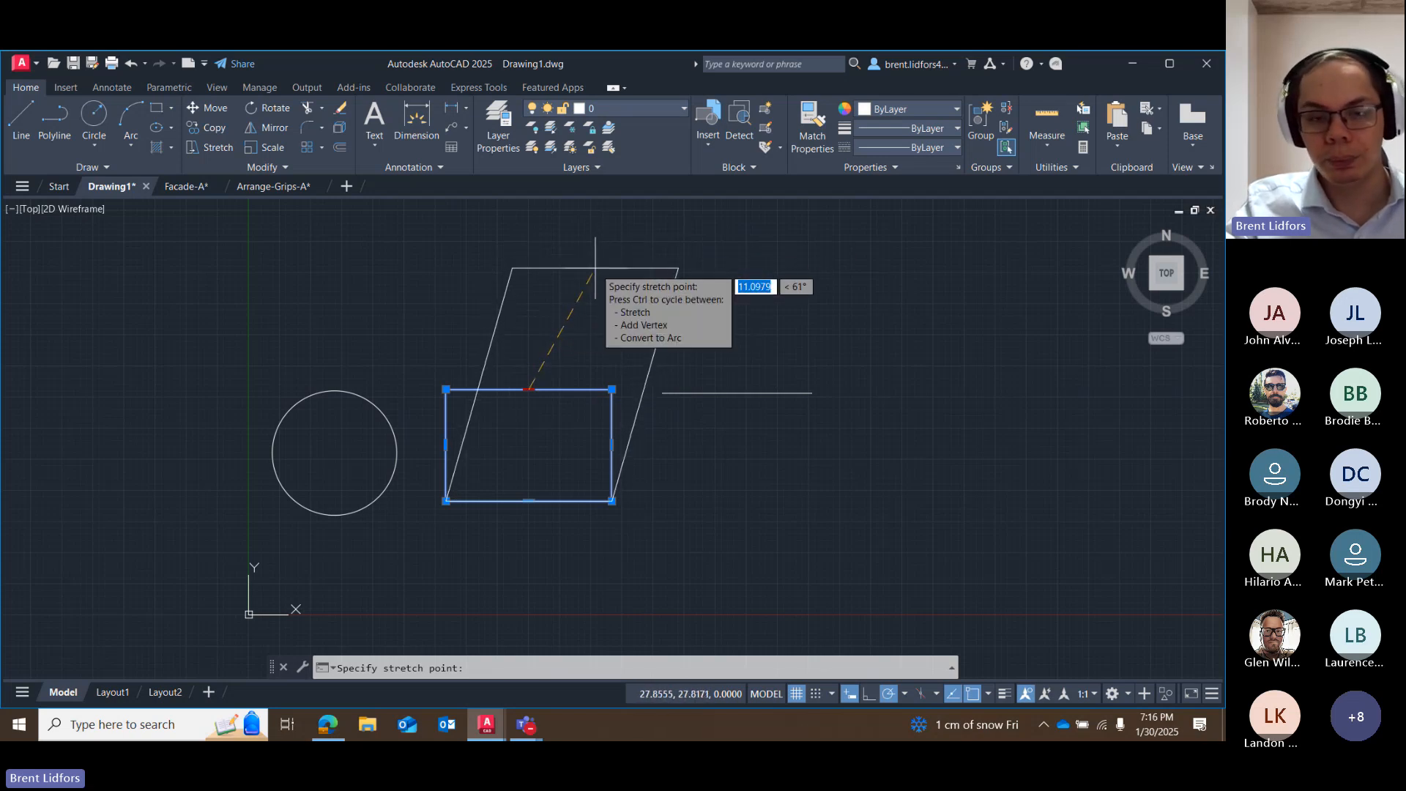
key(Escape)
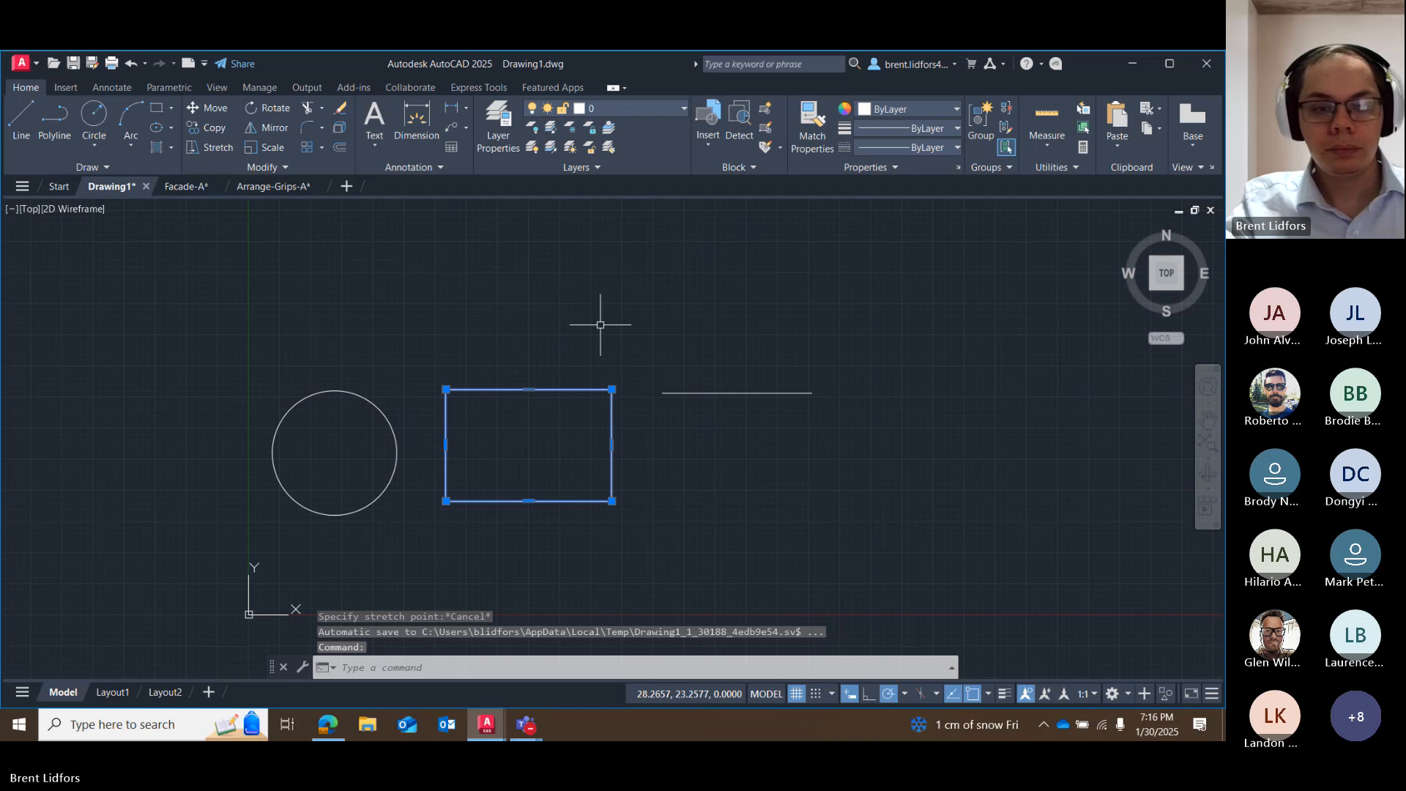
Try stretching the rectangle's northwest corner grip upward, cancel it, and deselect the rectangle.
click(446, 390)
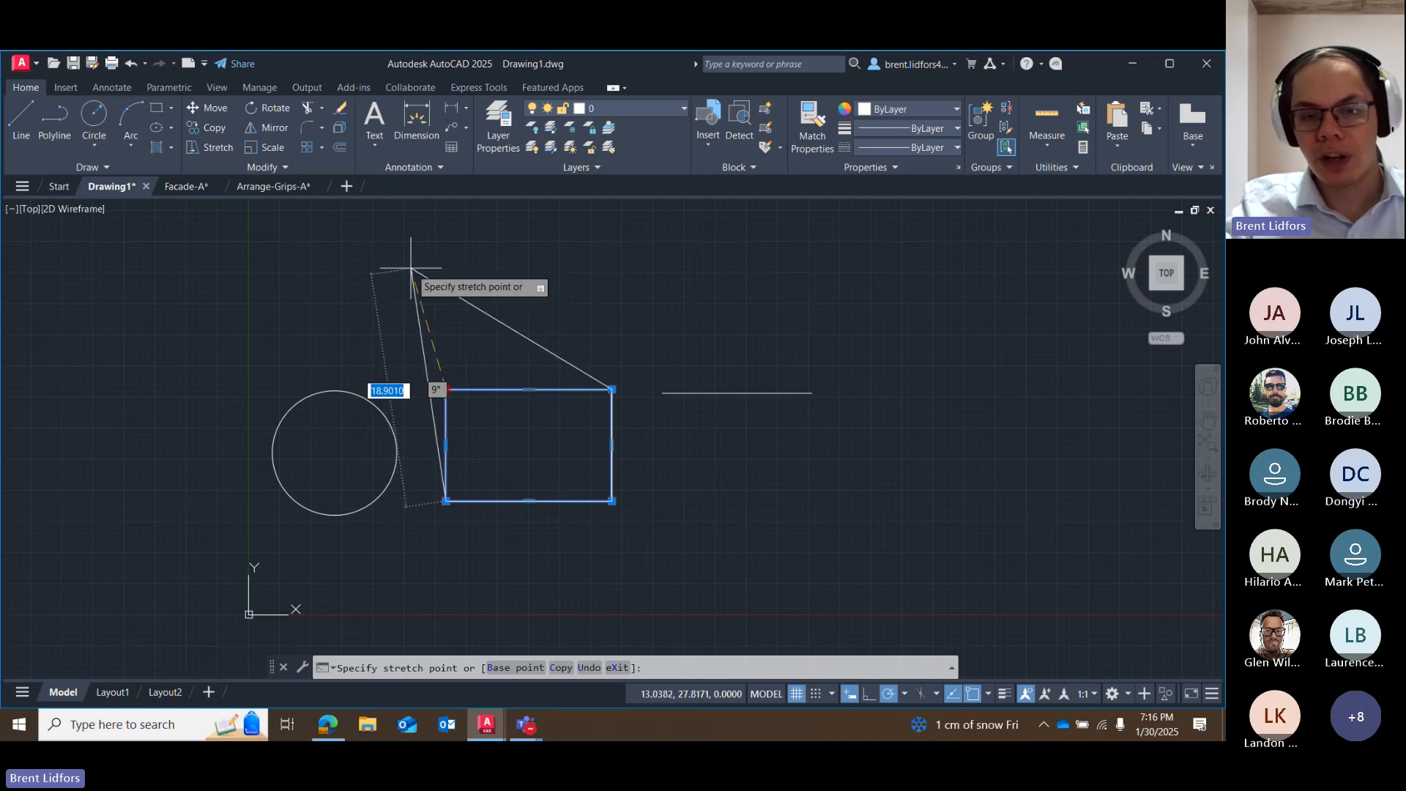
key(Escape)
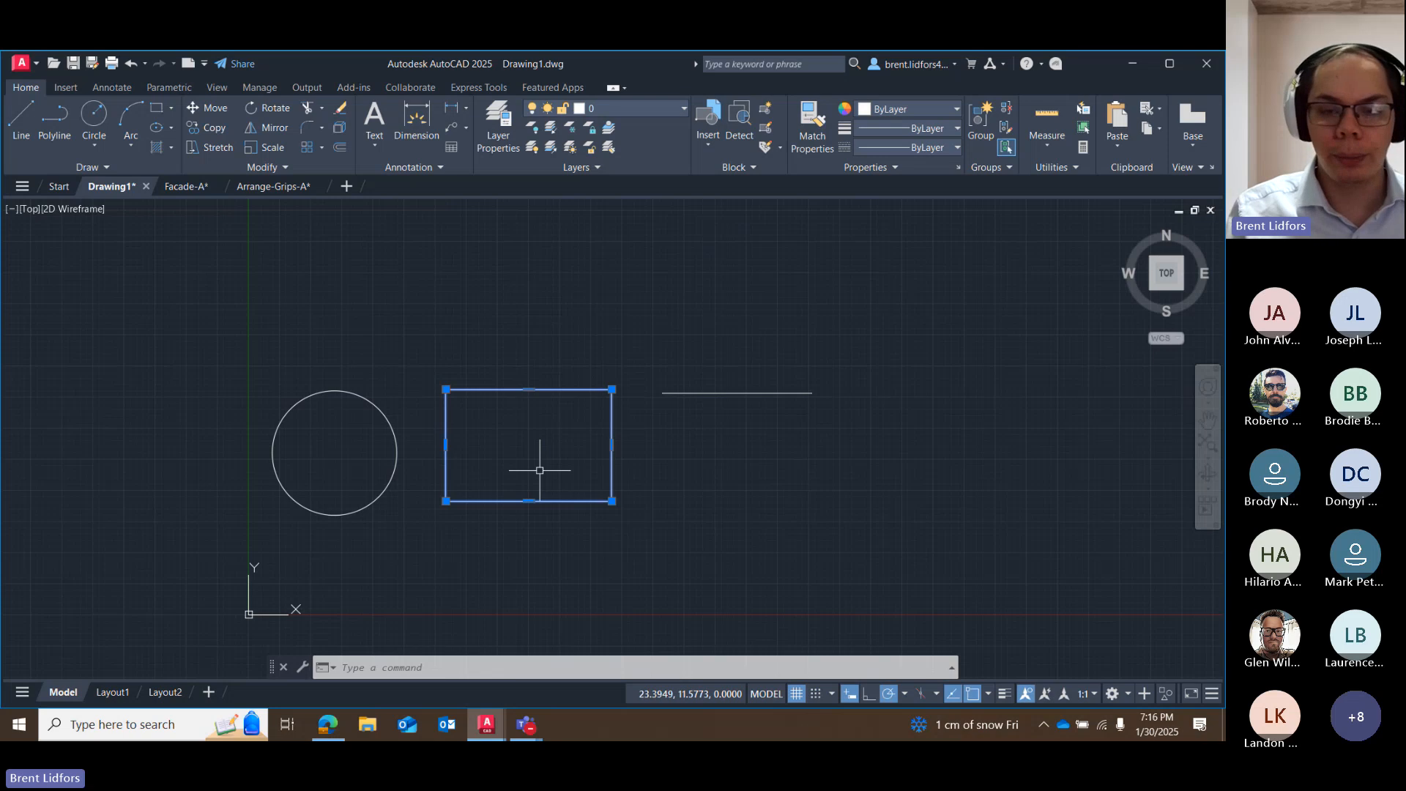
key(Escape)
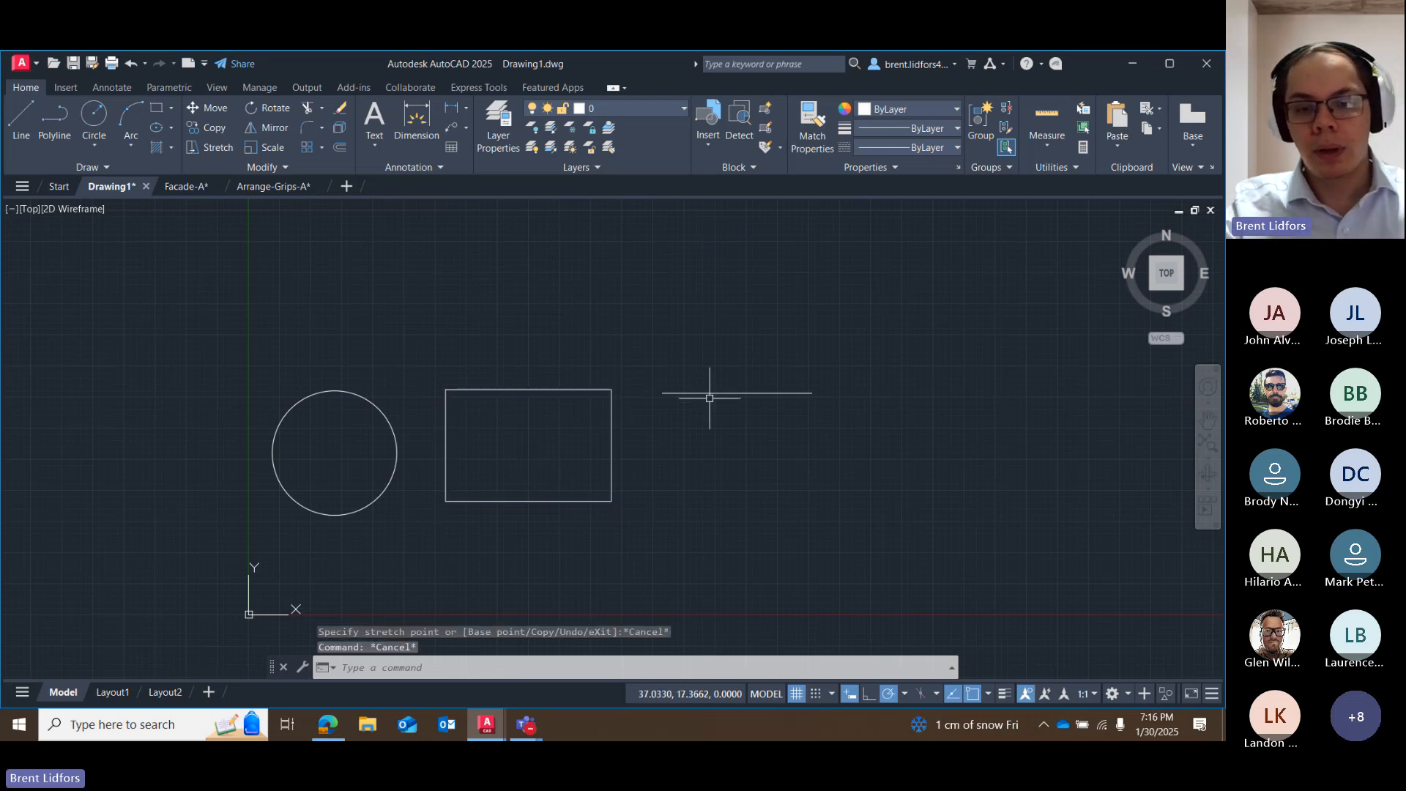
Select the horizontal line, try stretching its east endpoint diagonally to the northeast, and cancel the stretch.
click(709, 393)
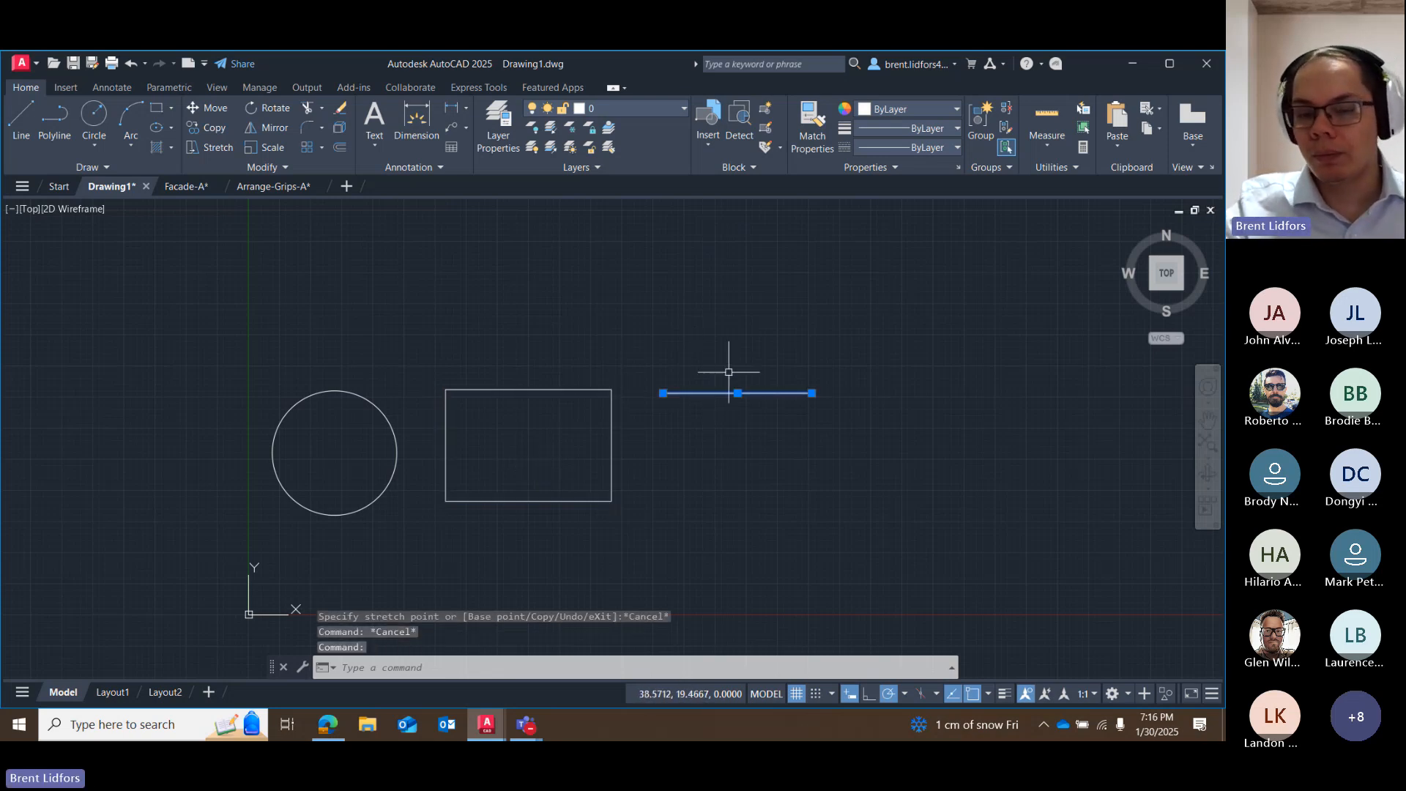
scroll(680, 433, up, 2)
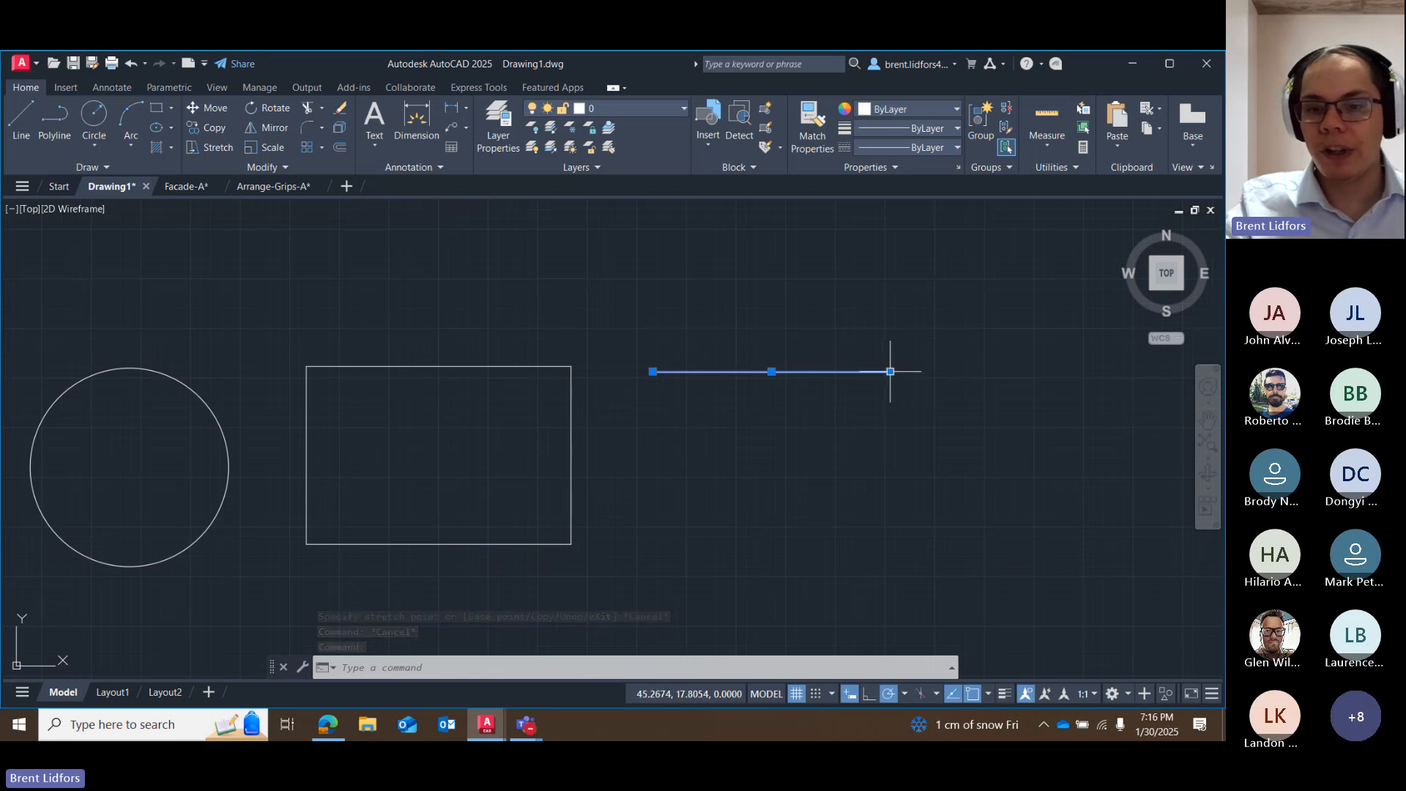
click(890, 372)
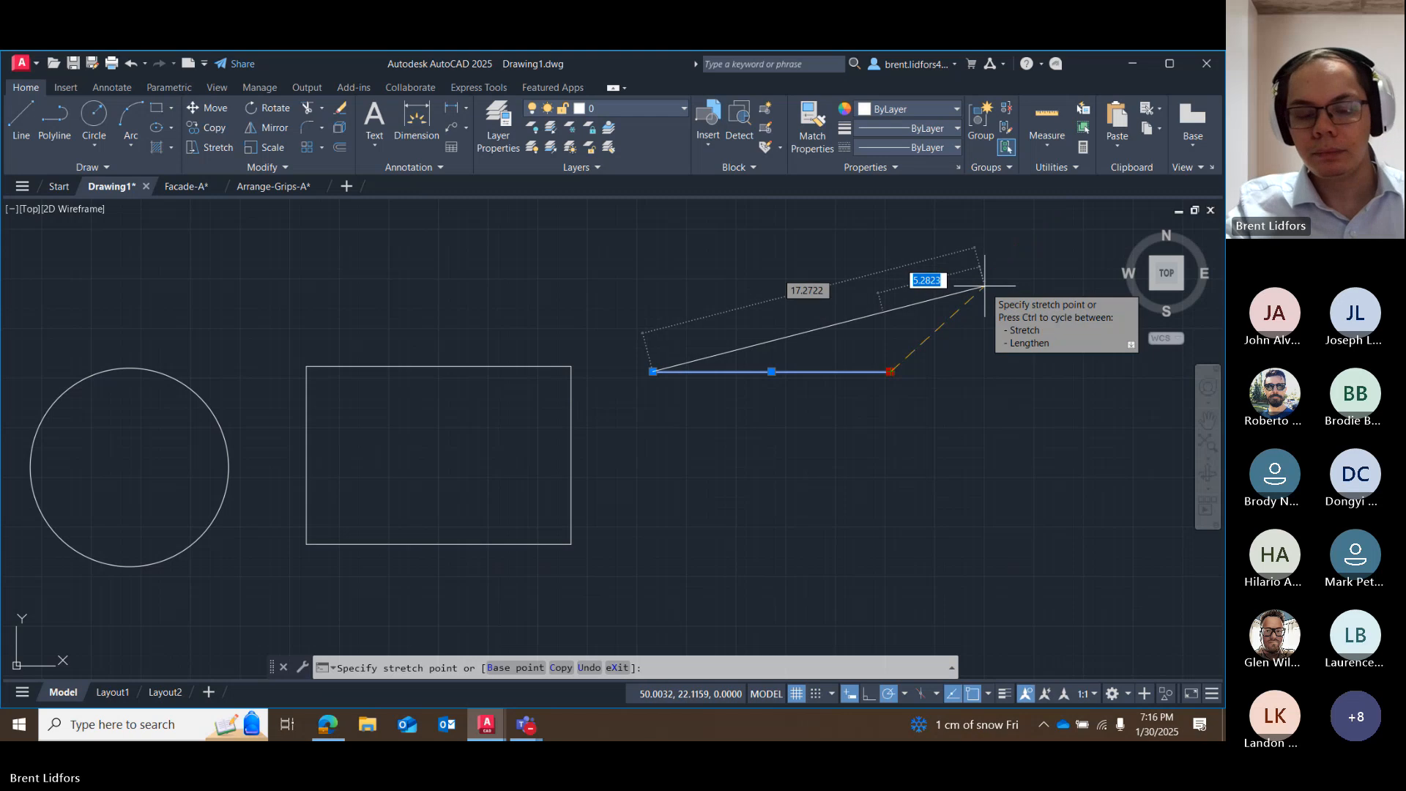
key(Escape)
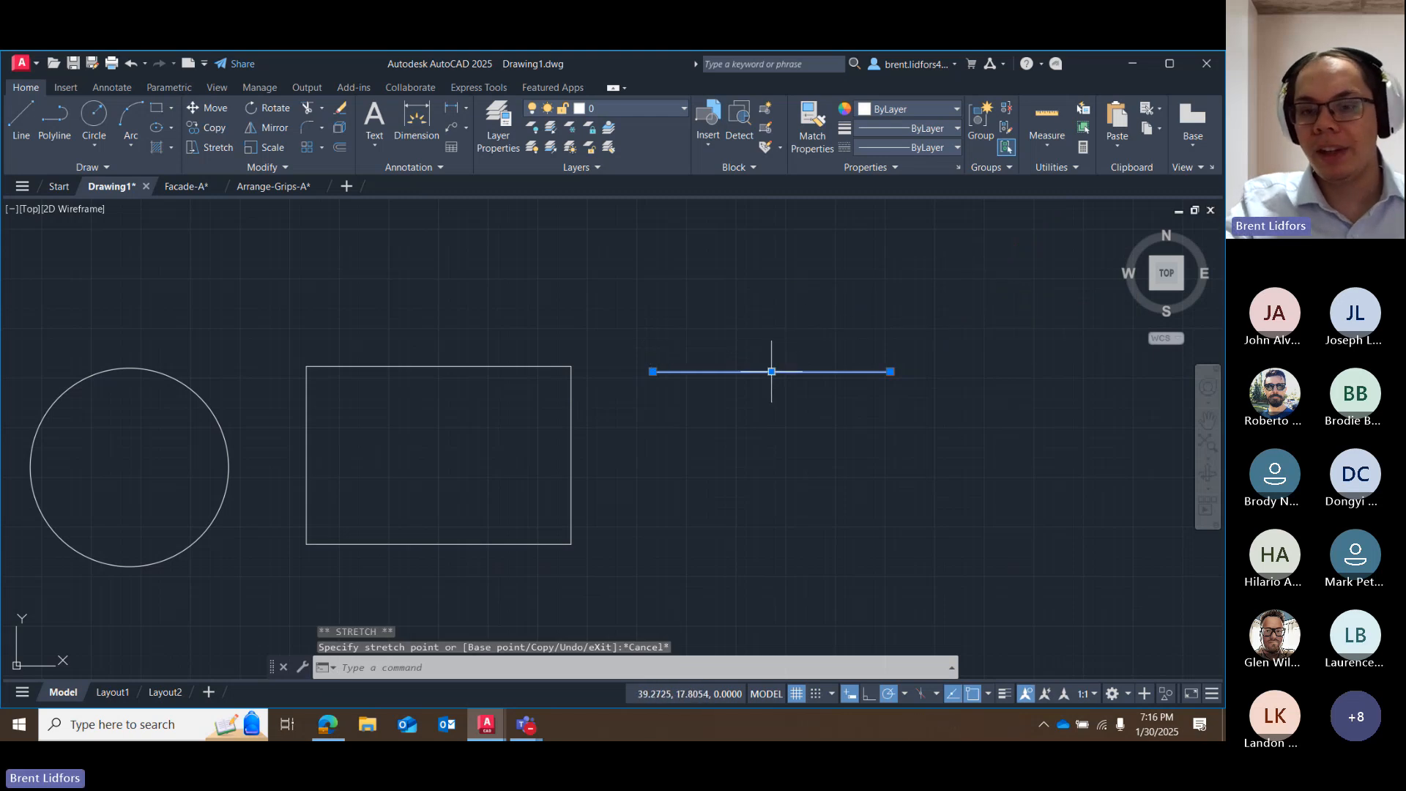
Move the horizontal line down and back up by its midpoint grip, and leave it east of the rectangle near its mid-height.
click(772, 371)
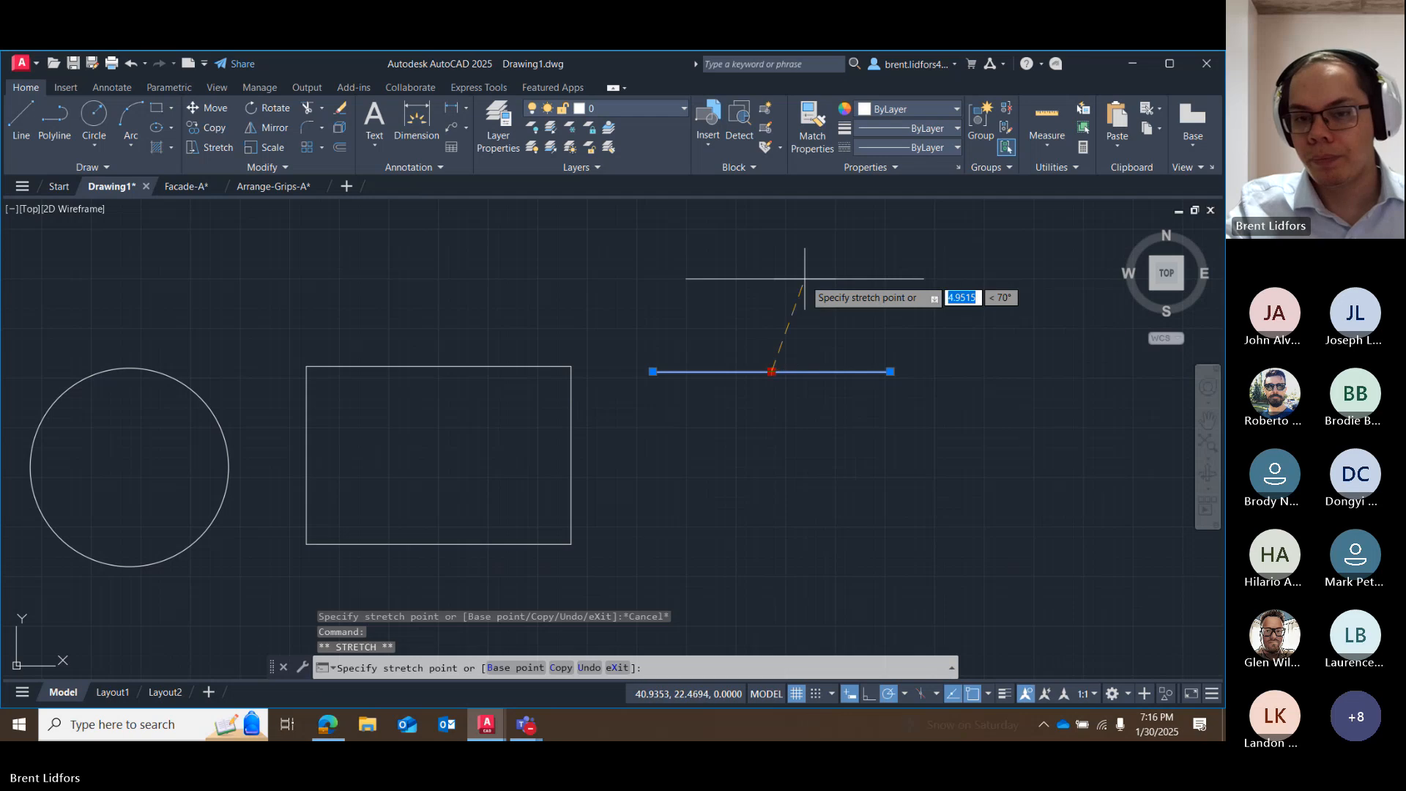
click(810, 482)
click(810, 482)
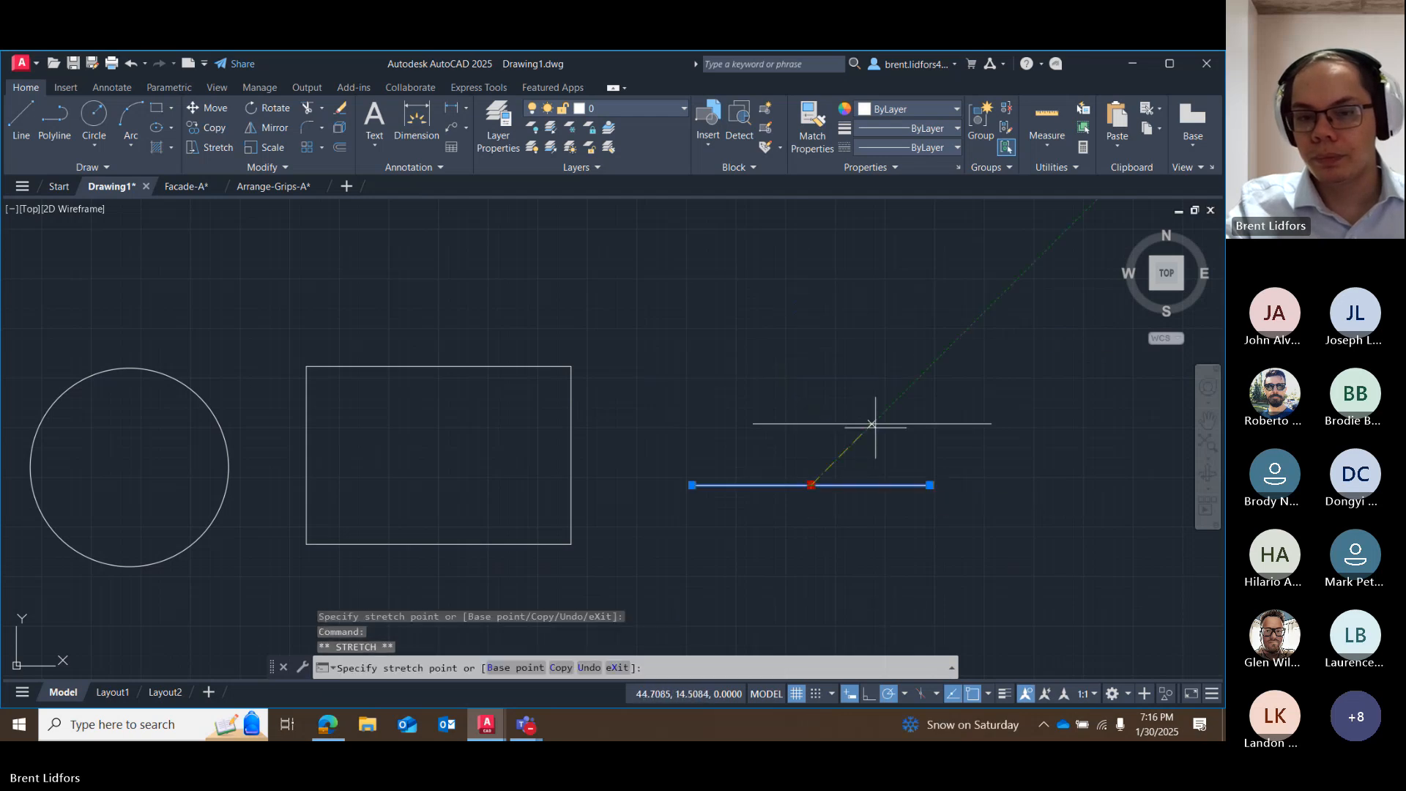
click(798, 379)
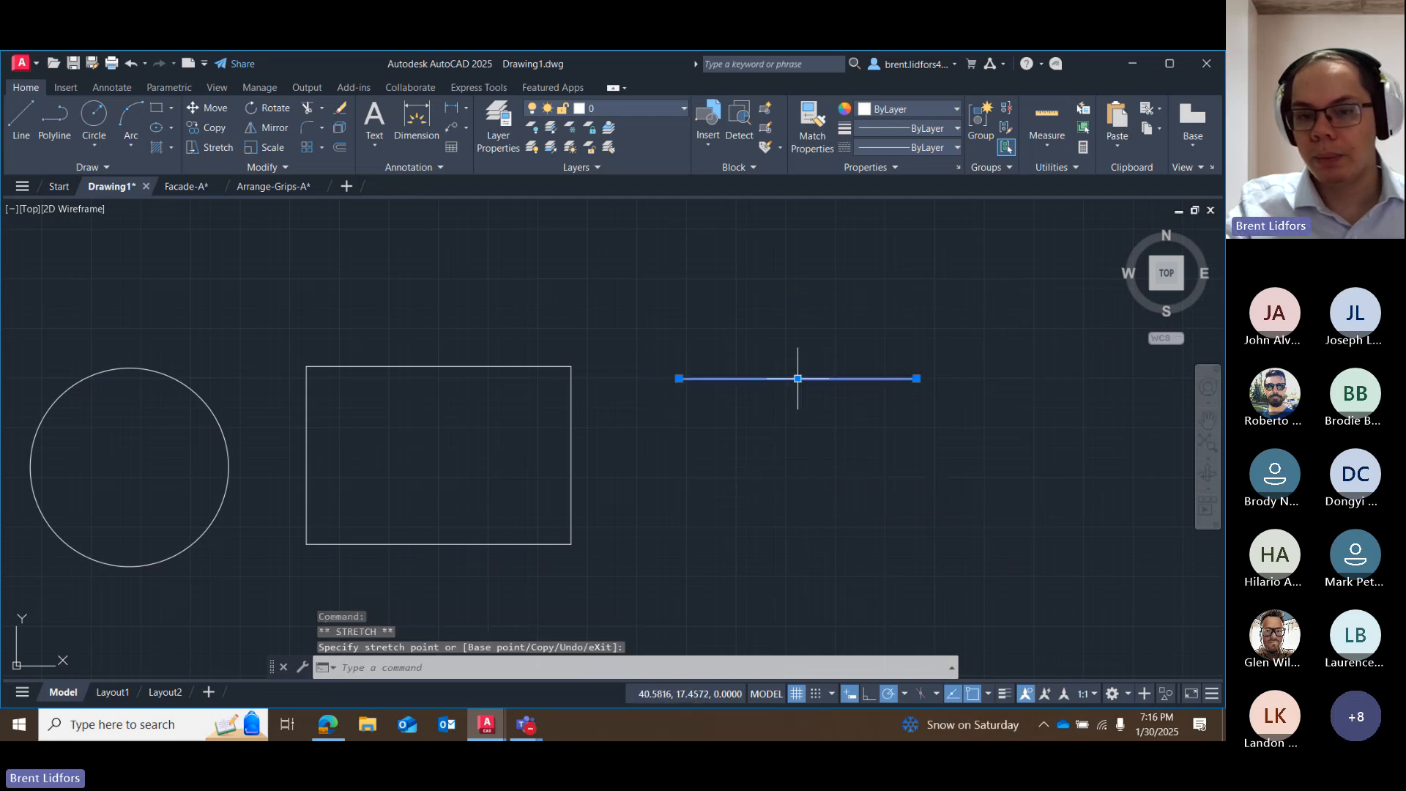
click(805, 447)
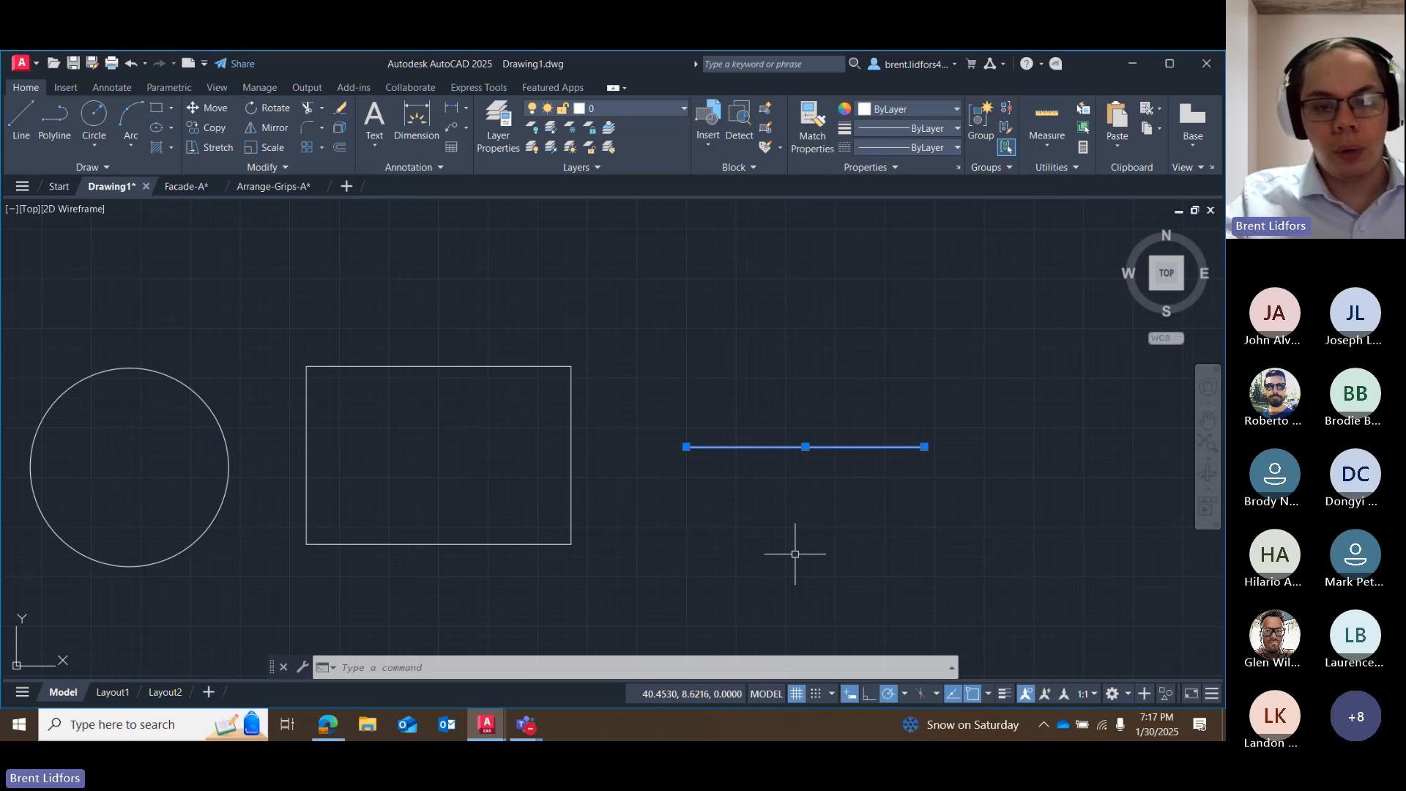
Try the Lengthen and Stretch options on the line's west endpoint grip, and cancel each attempt.
middle_drag(474, 452, 681, 393)
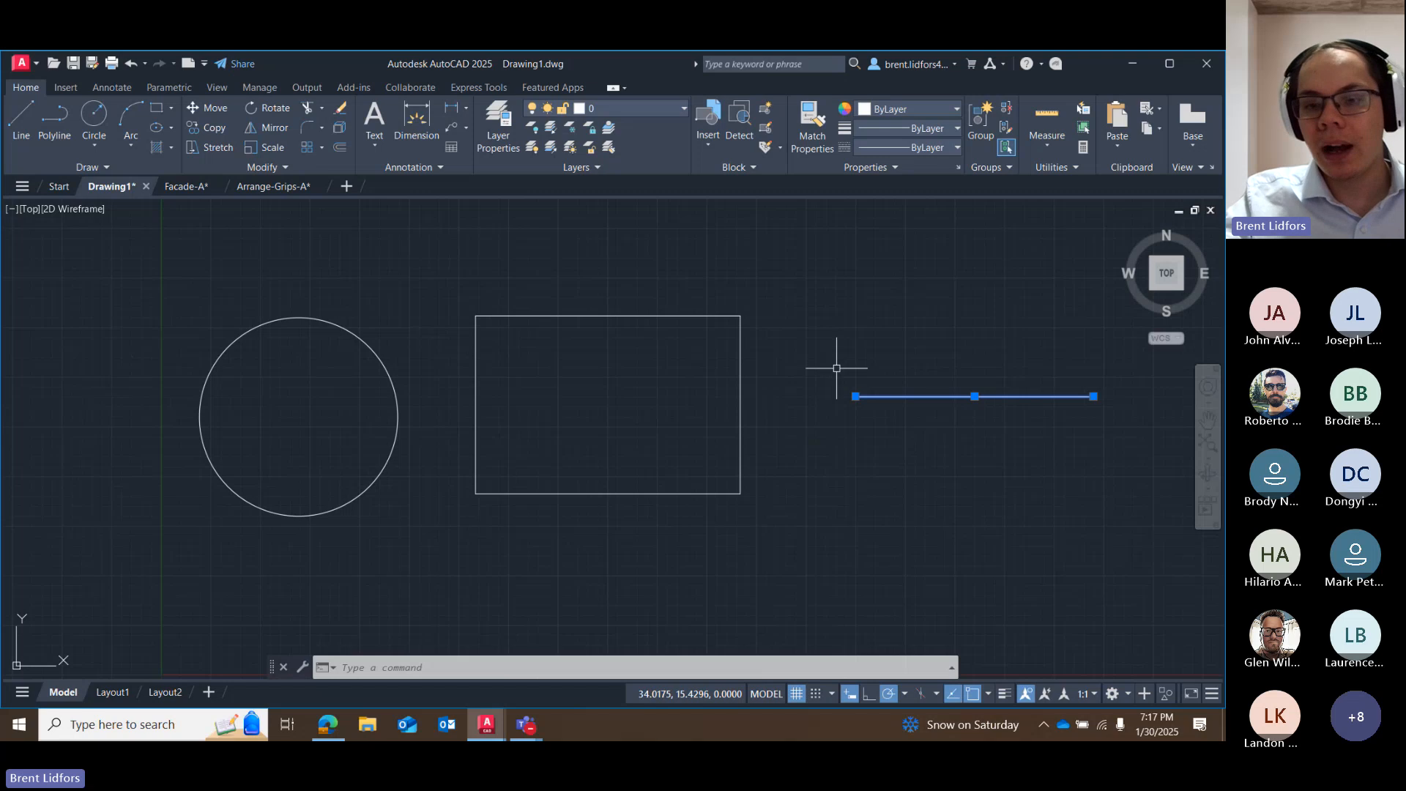
mouse_move(855, 396)
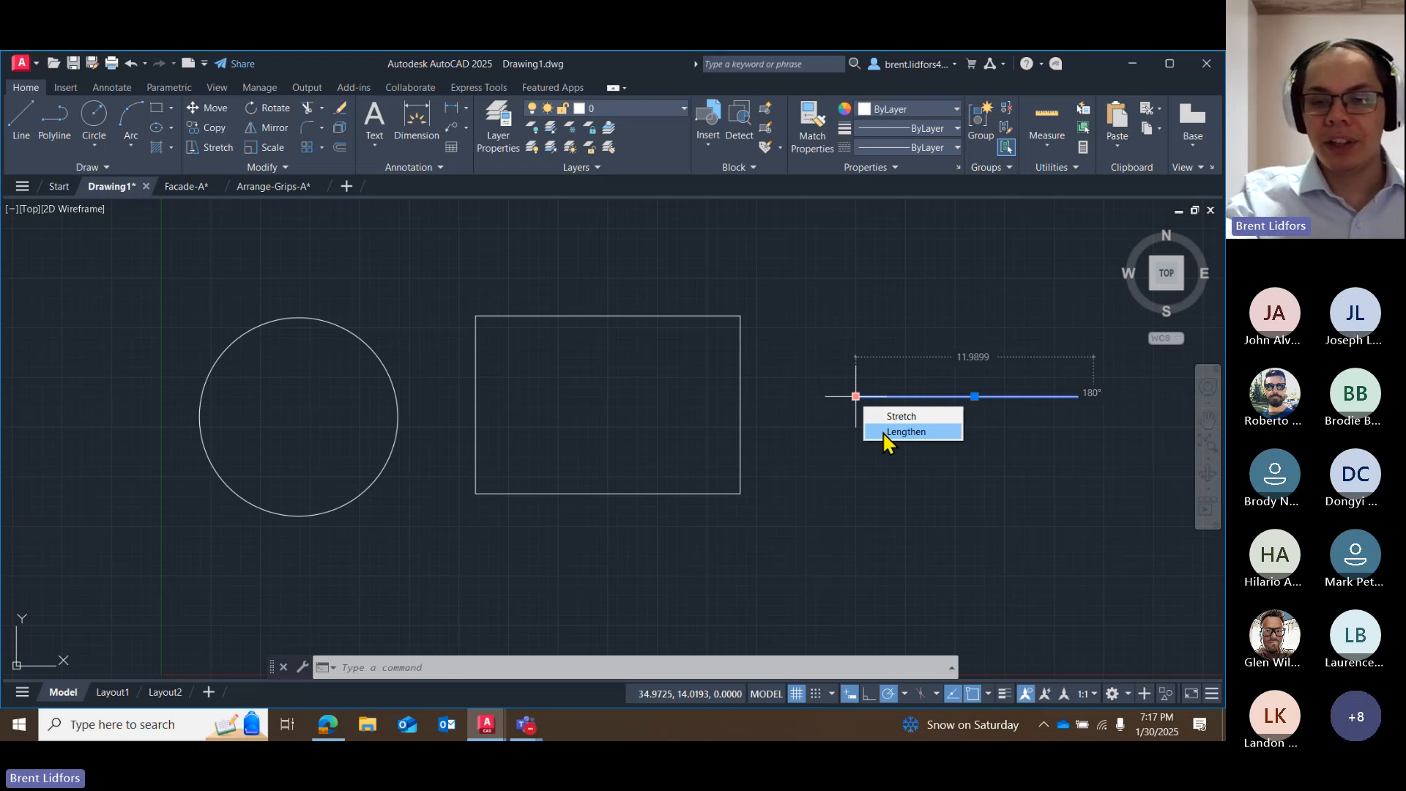
click(905, 431)
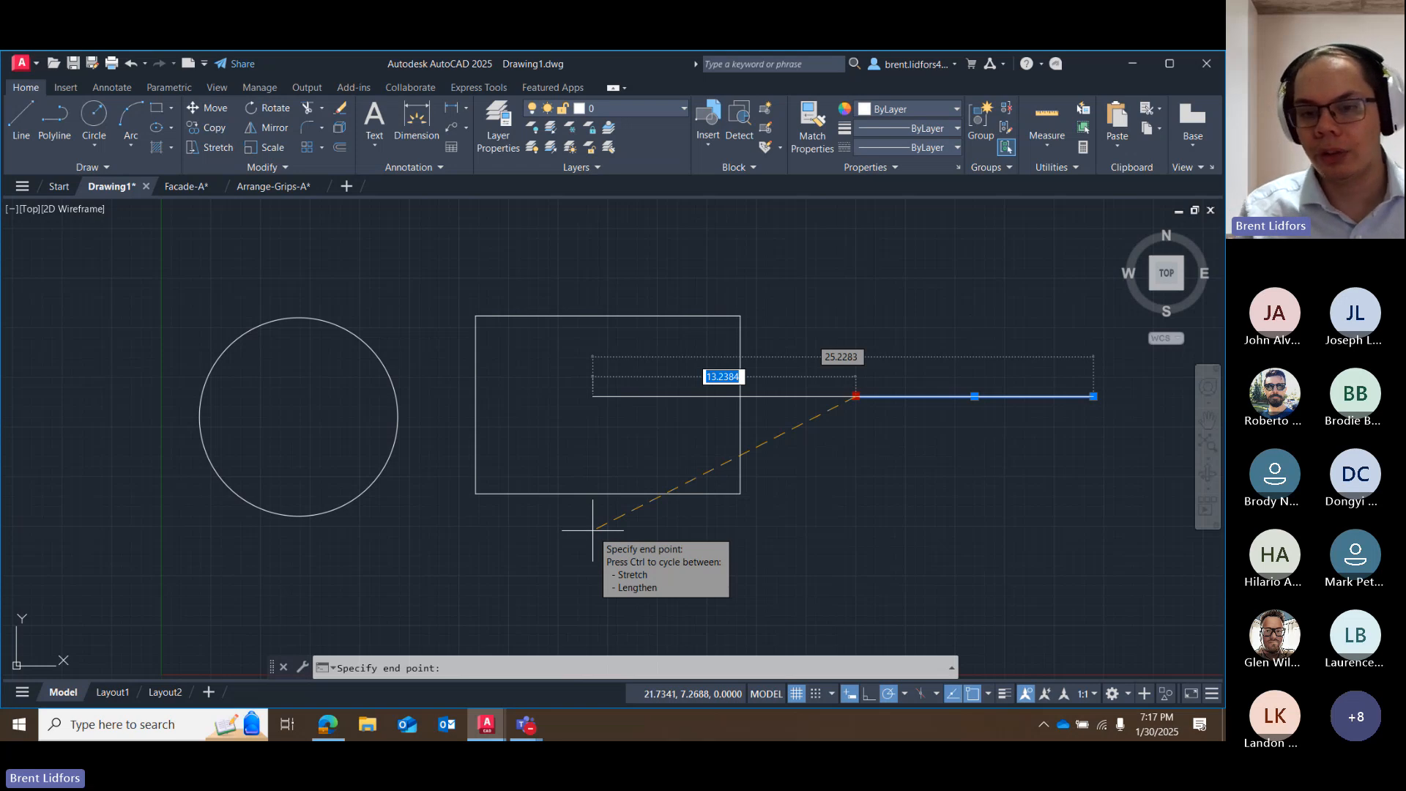
key(Escape)
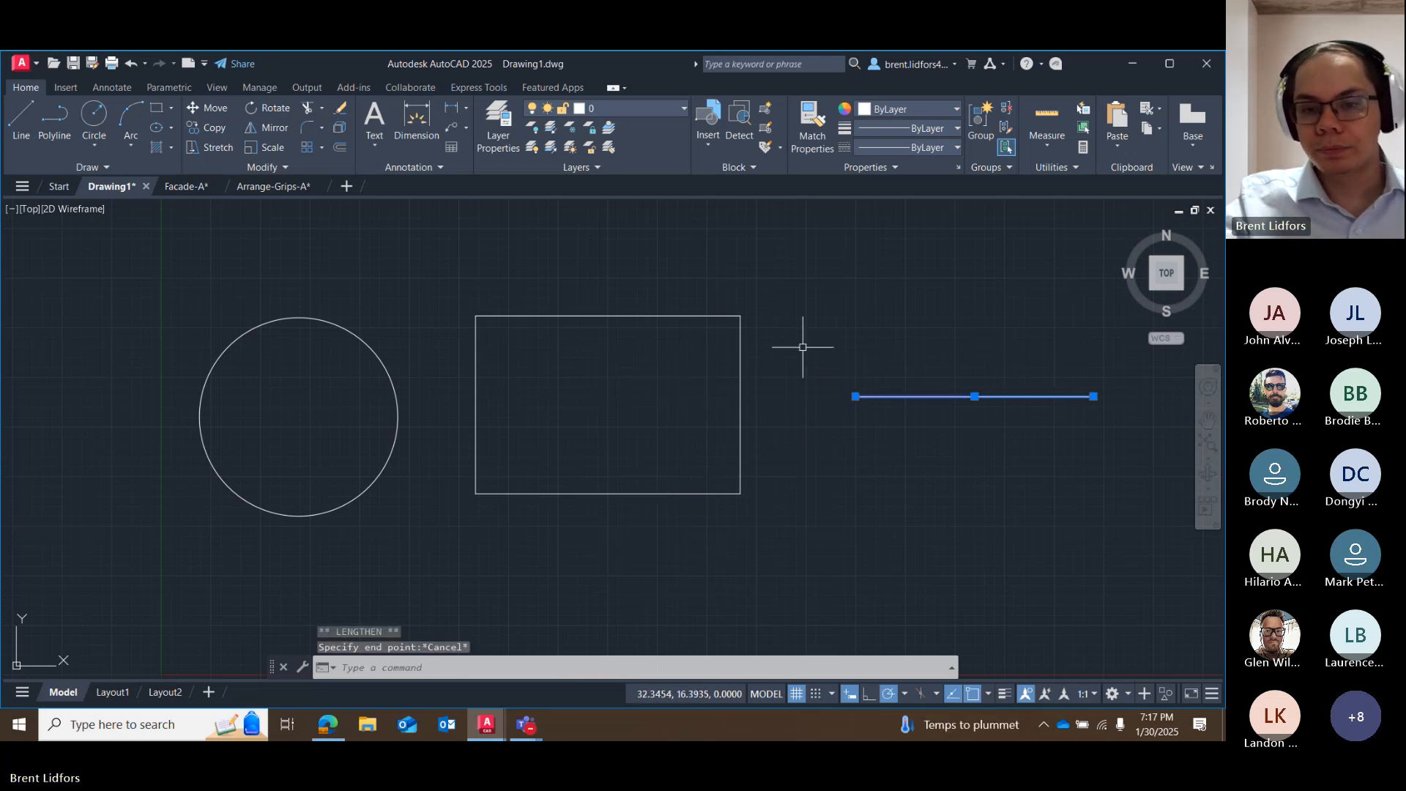
click(855, 396)
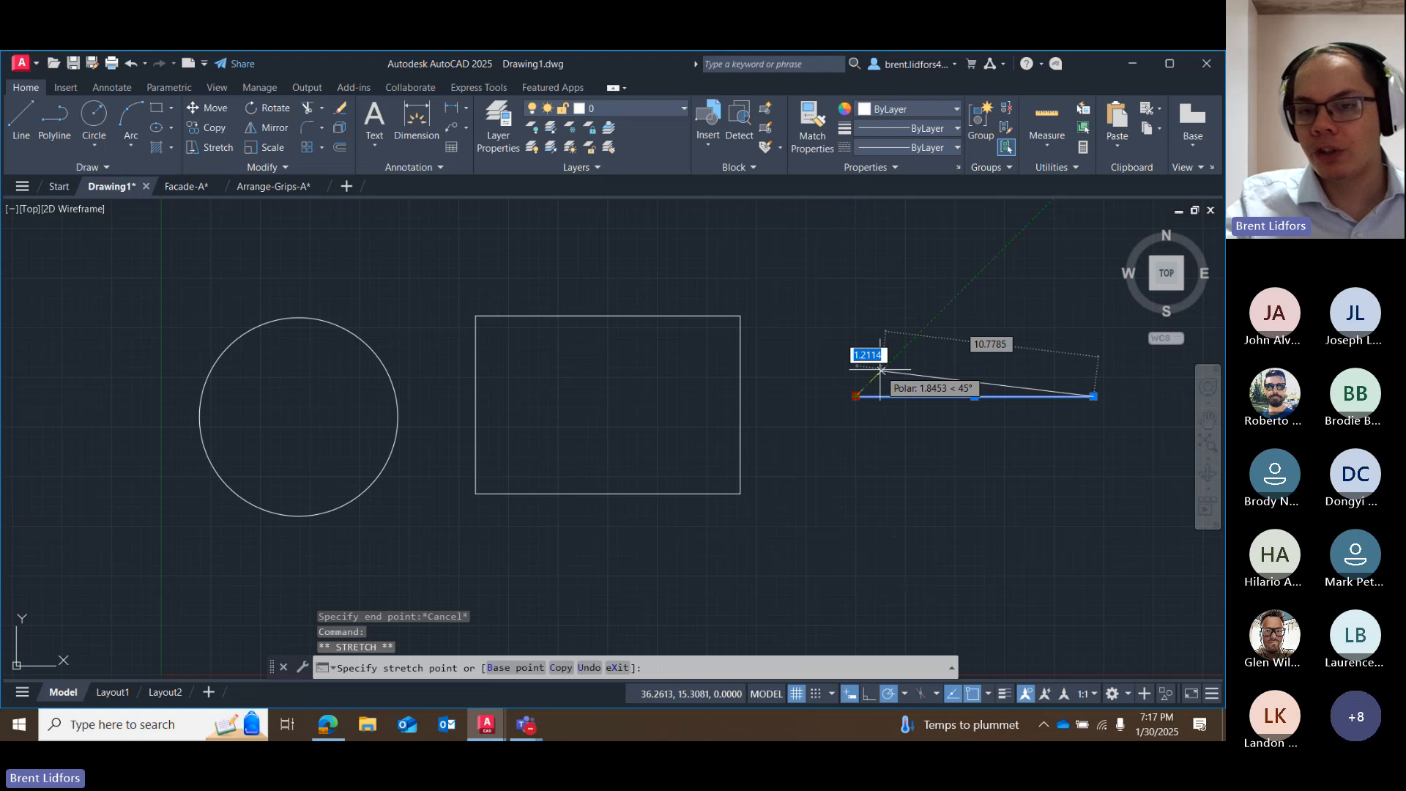
key(Escape)
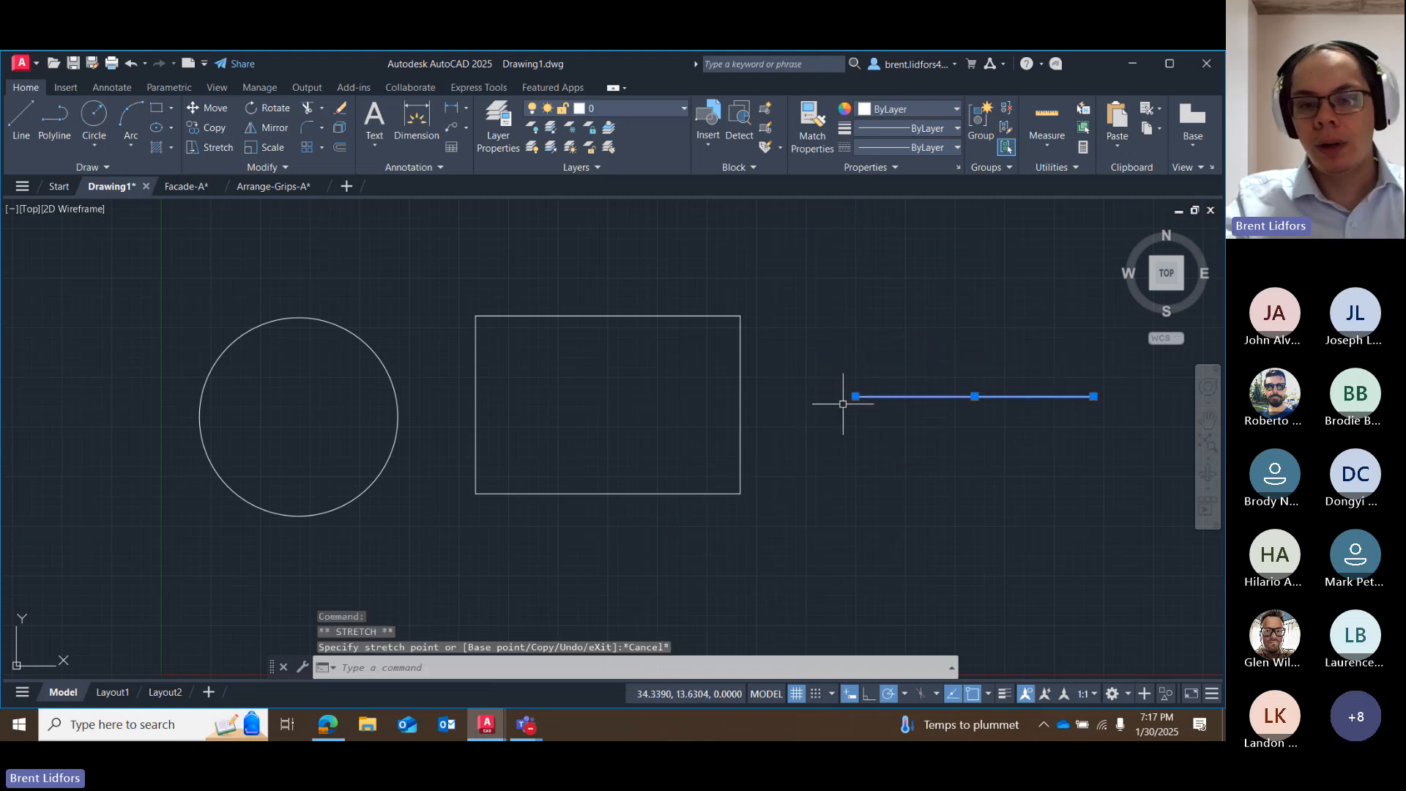
mouse_move(856, 396)
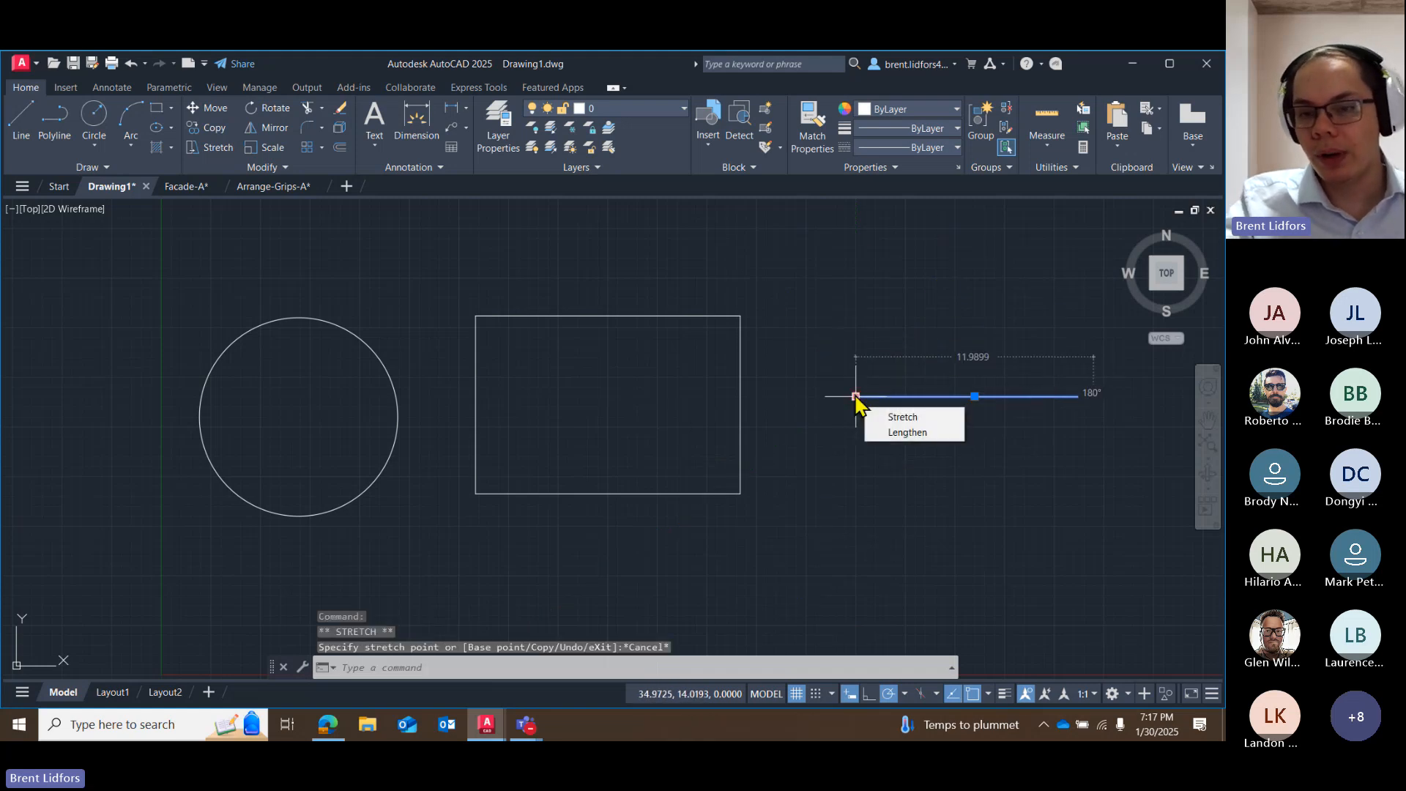
click(883, 432)
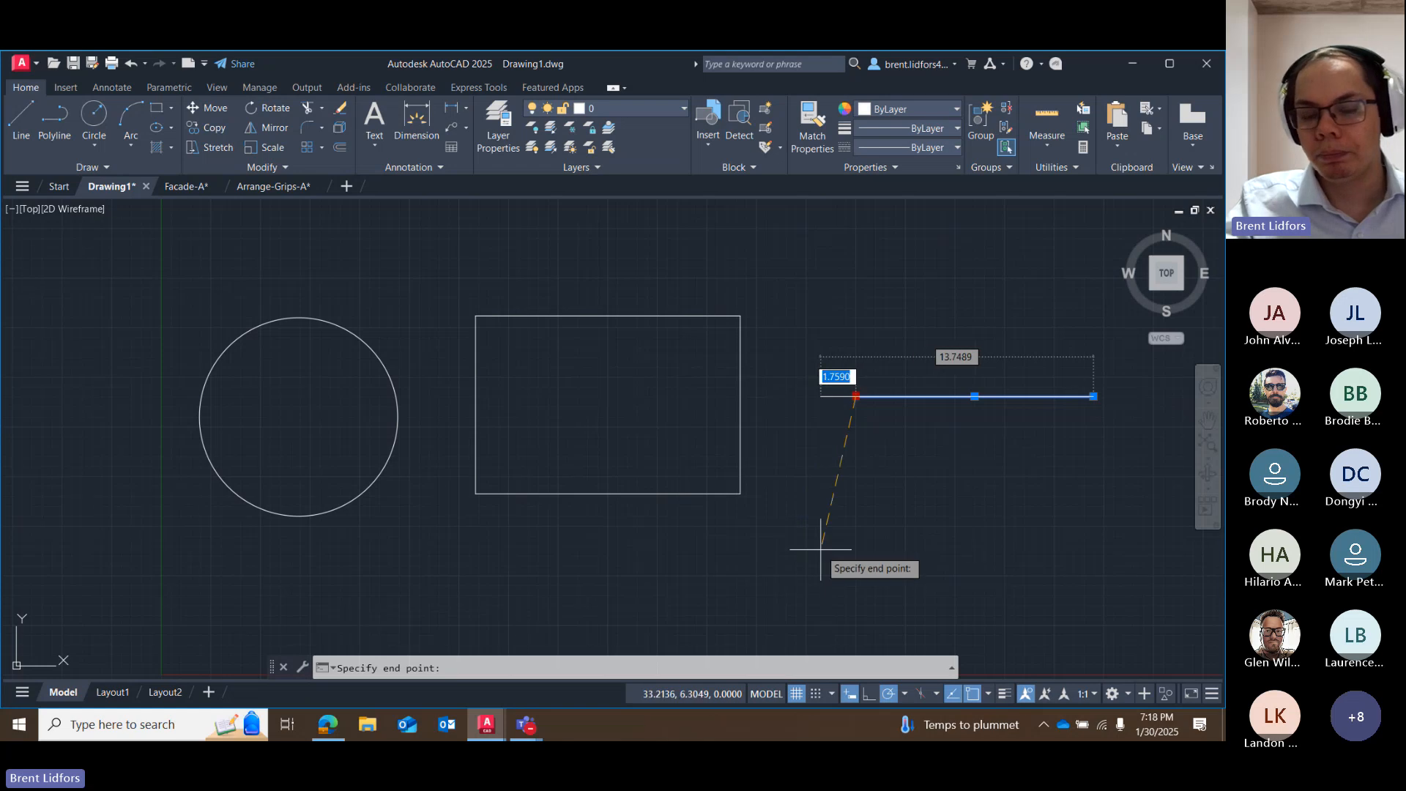
key(Escape)
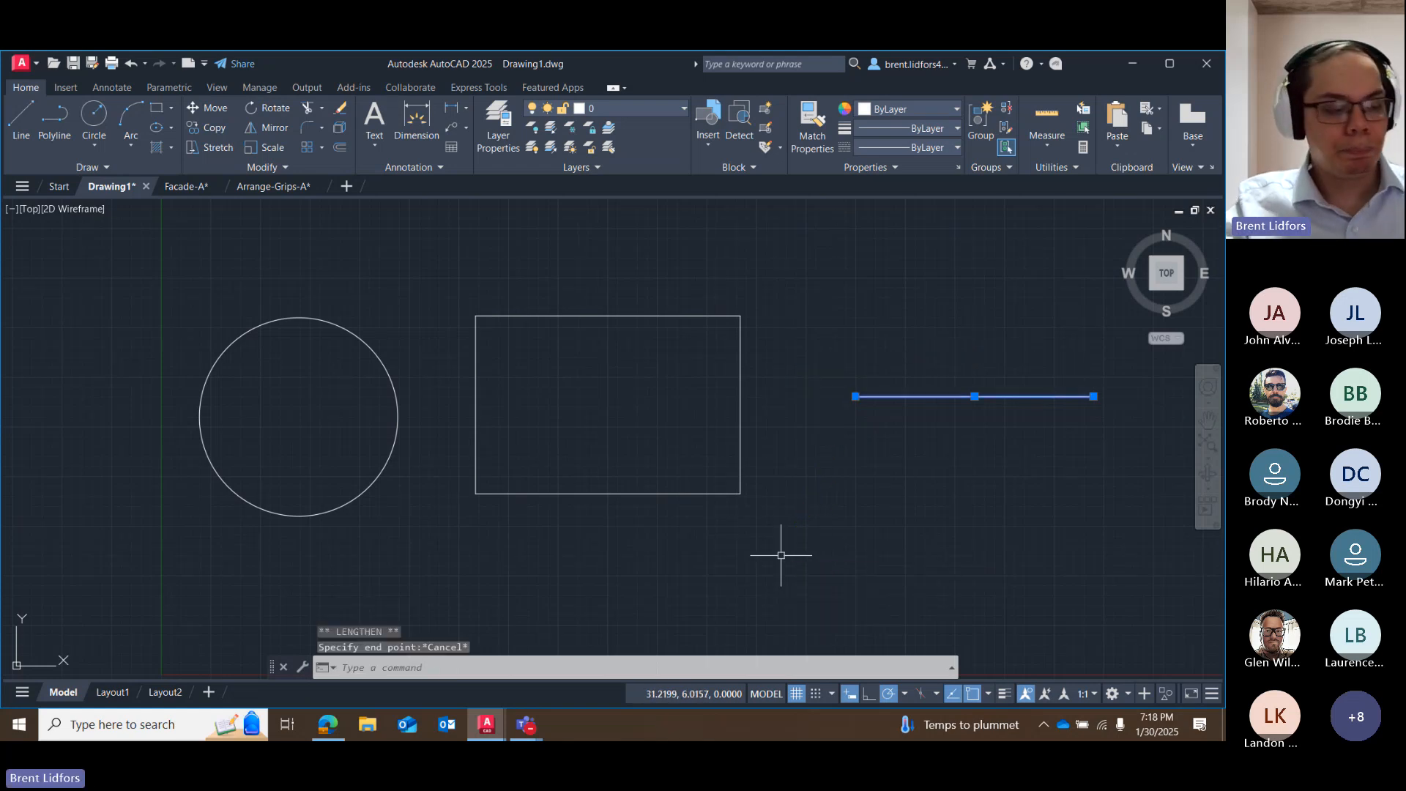
Add the circle and rectangle to the selection, remove the rectangle's northwest vertex, and undo the removal.
click(393, 372)
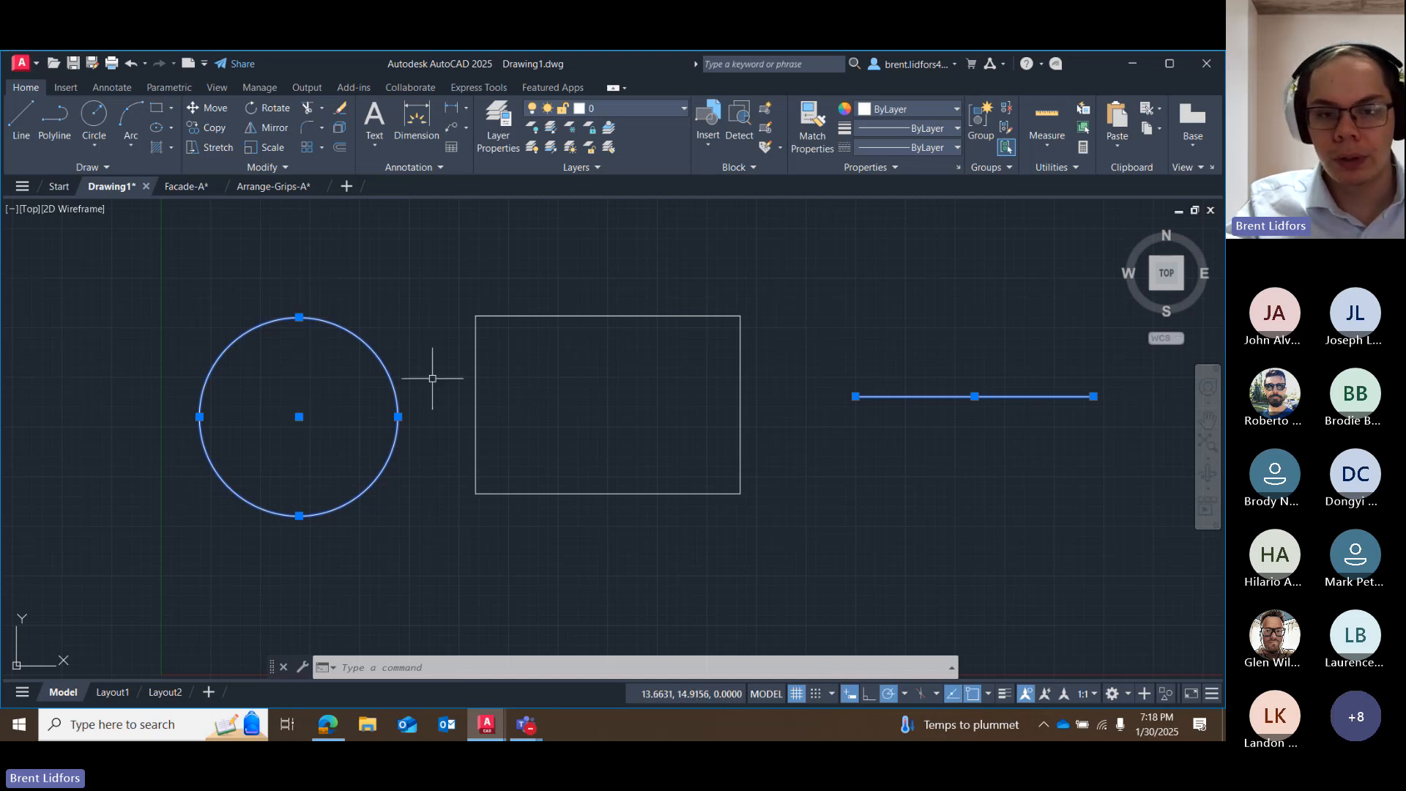
click(475, 366)
mouse_move(476, 316)
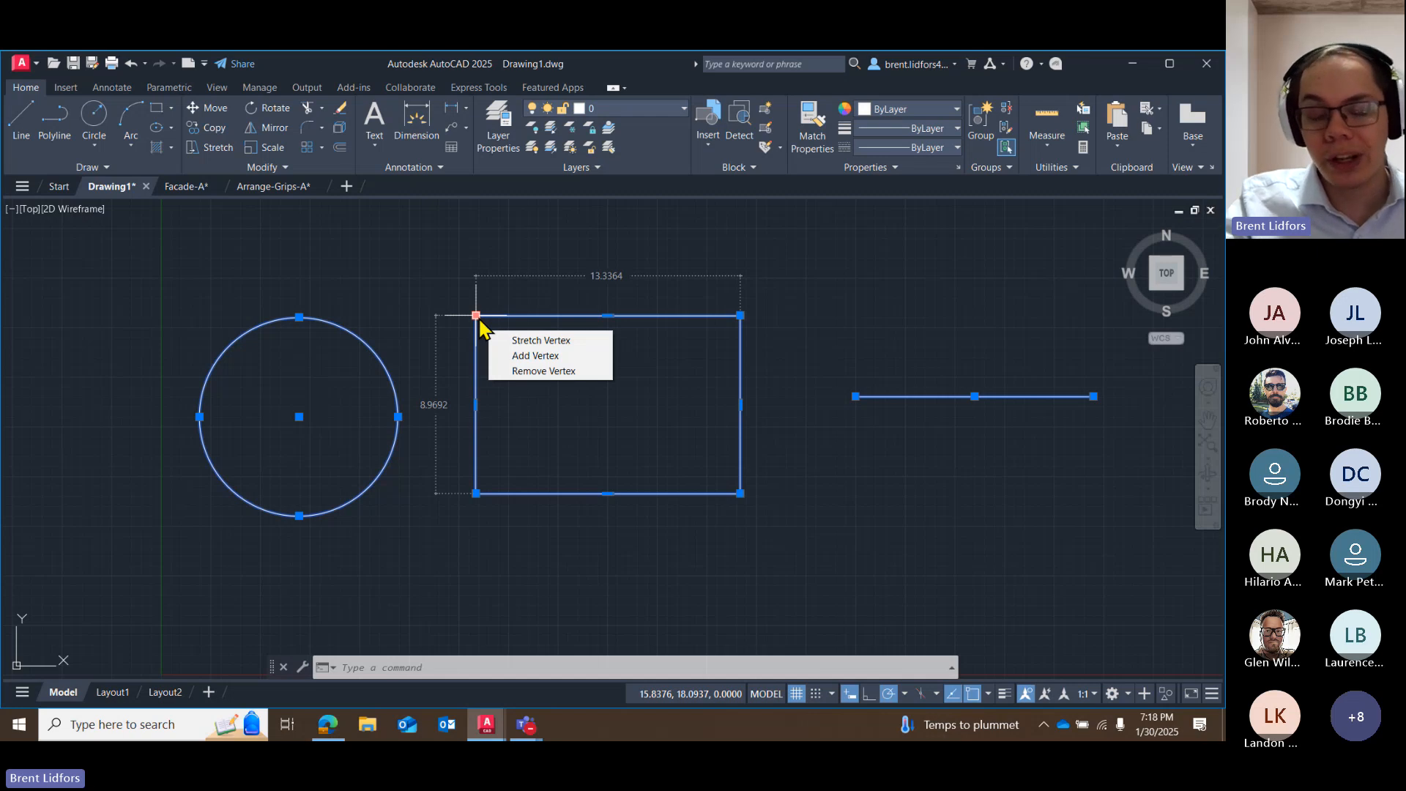
click(509, 371)
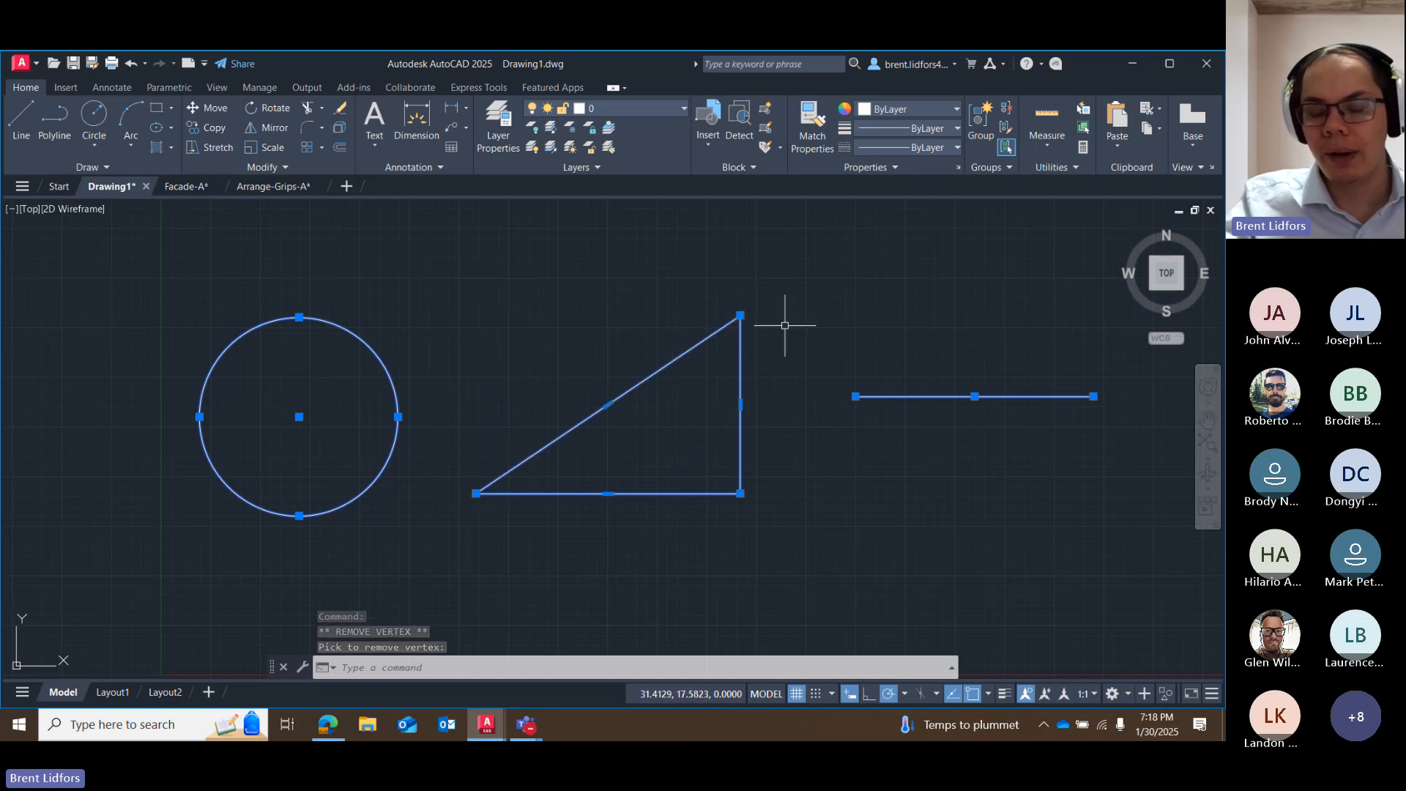
key(ctrl+z)
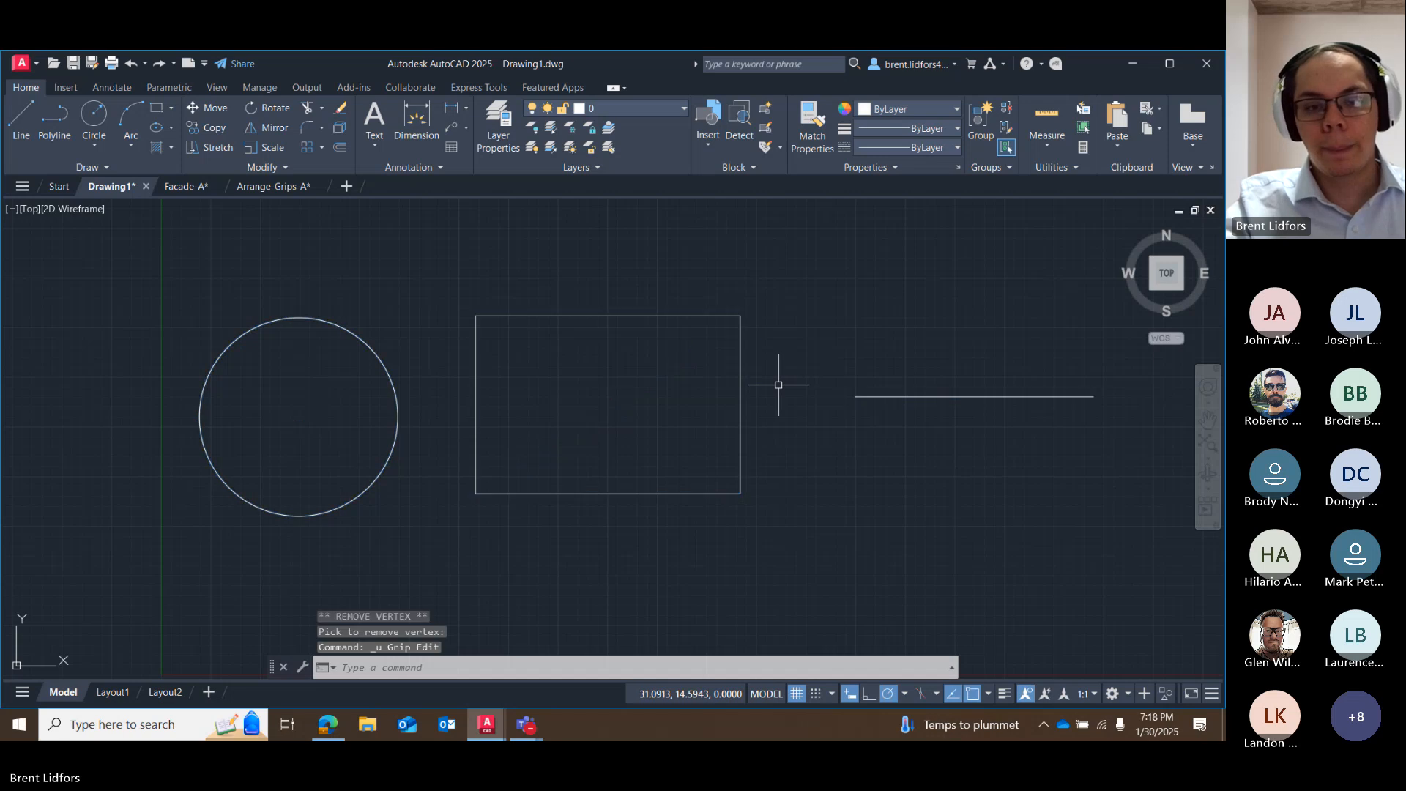
Add a vertex above the rectangle's top edge, stretch the new peak higher, and undo both vertex edits.
click(586, 317)
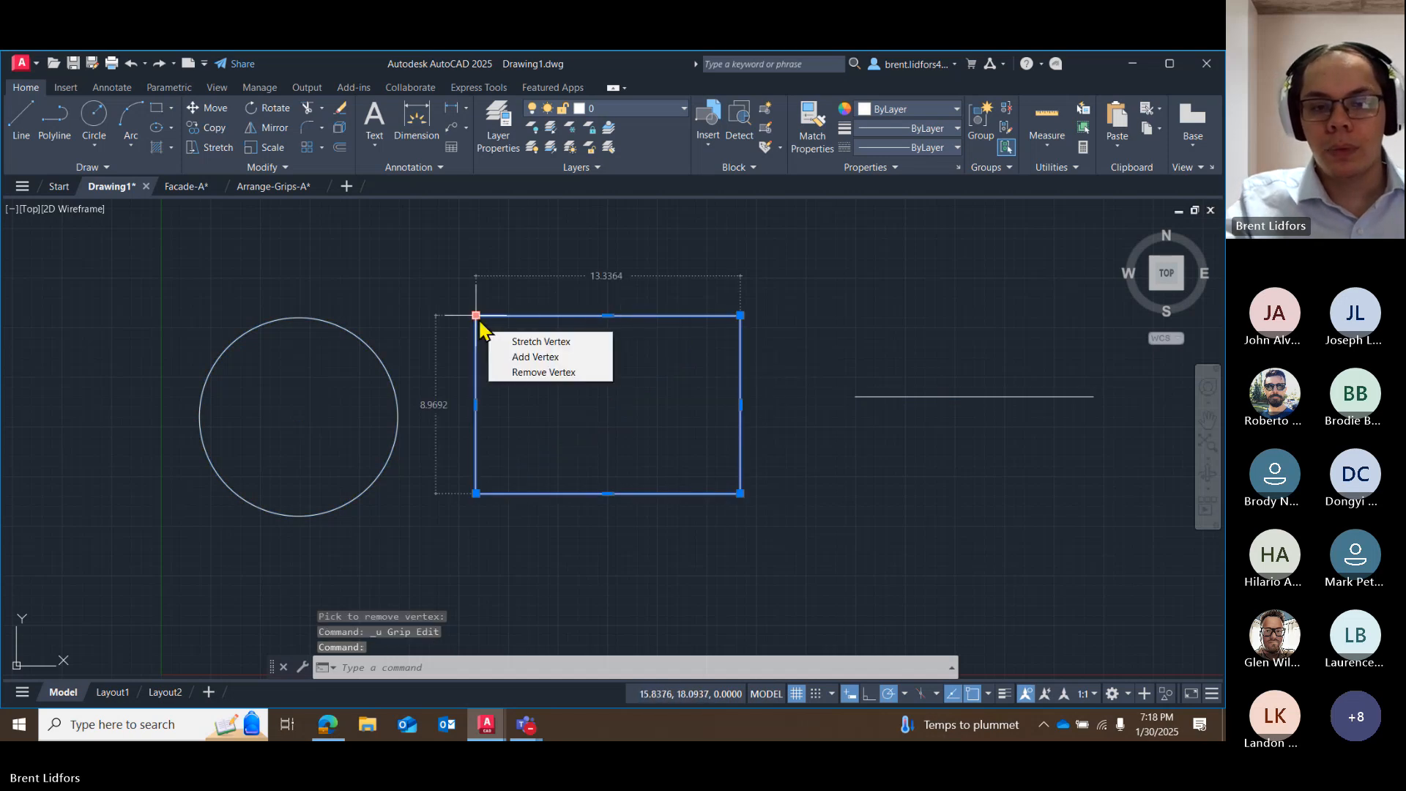
click(500, 357)
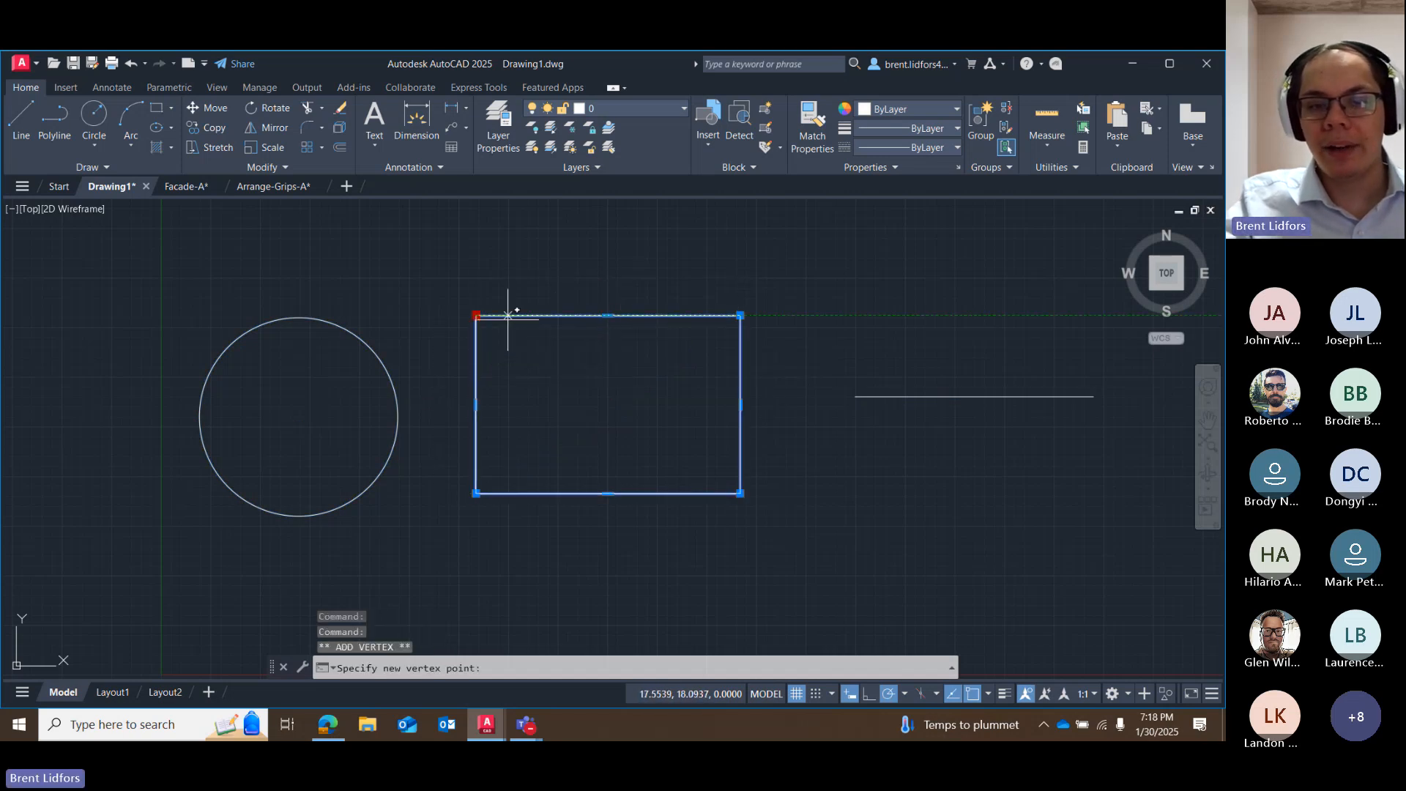
click(603, 243)
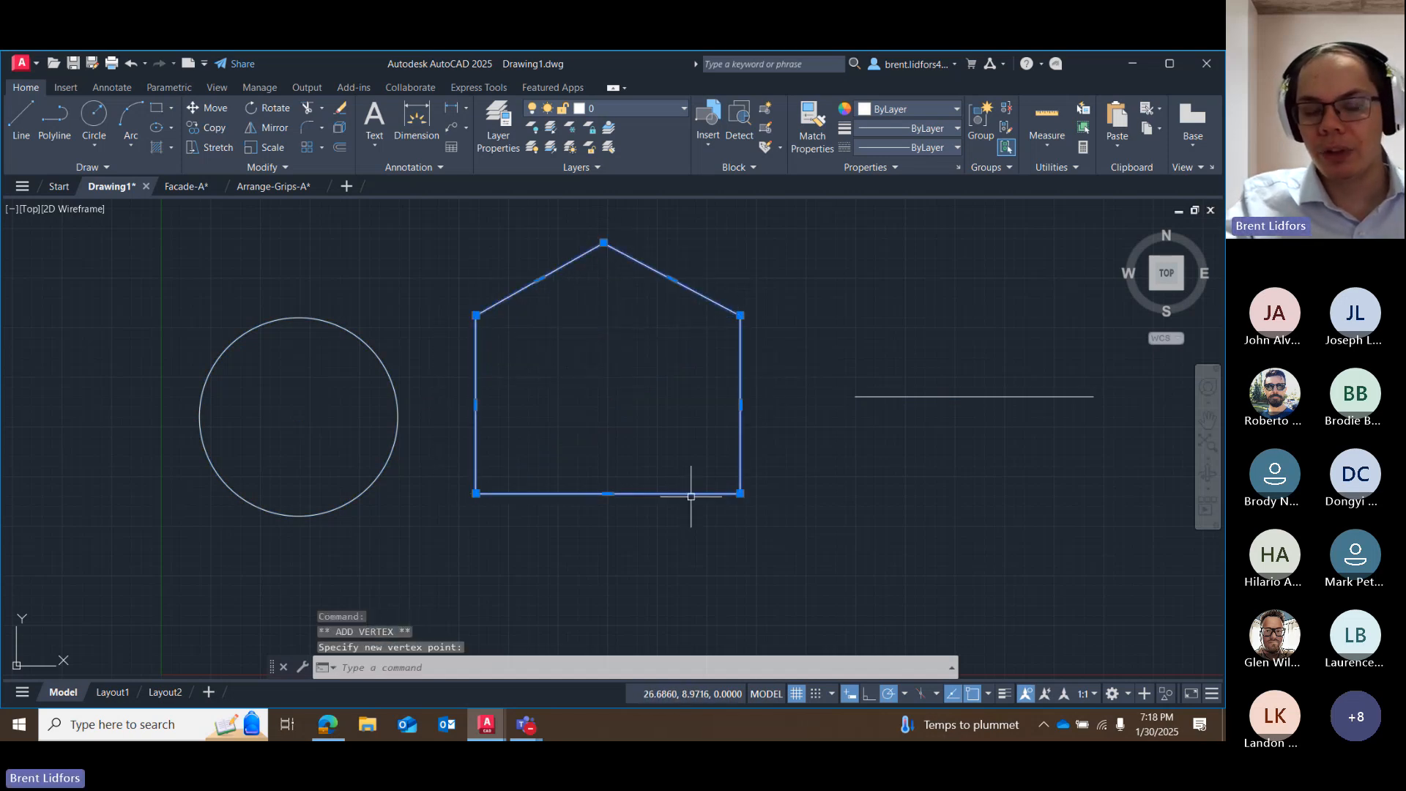
click(603, 243)
click(604, 205)
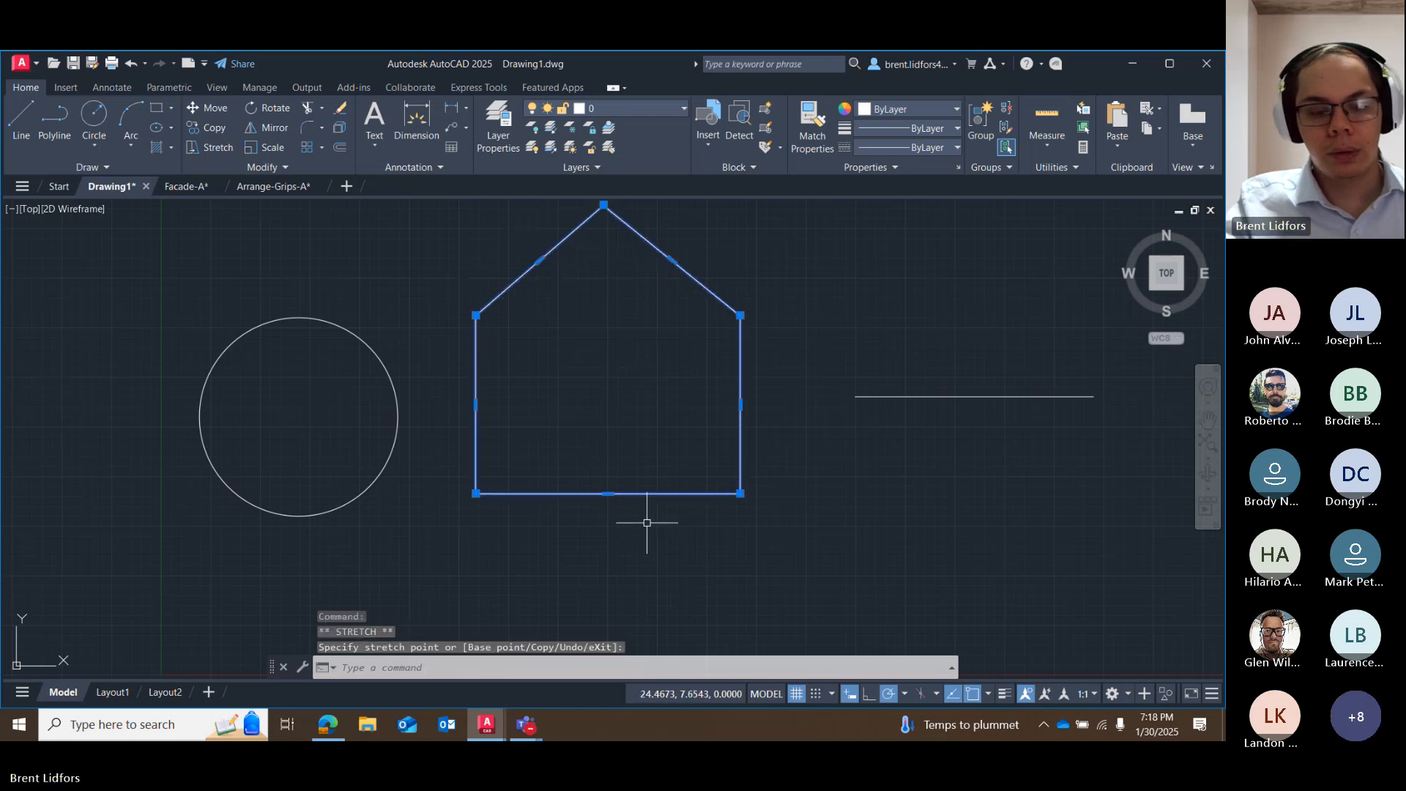
key(ctrl+z)
key(ctrl+z)
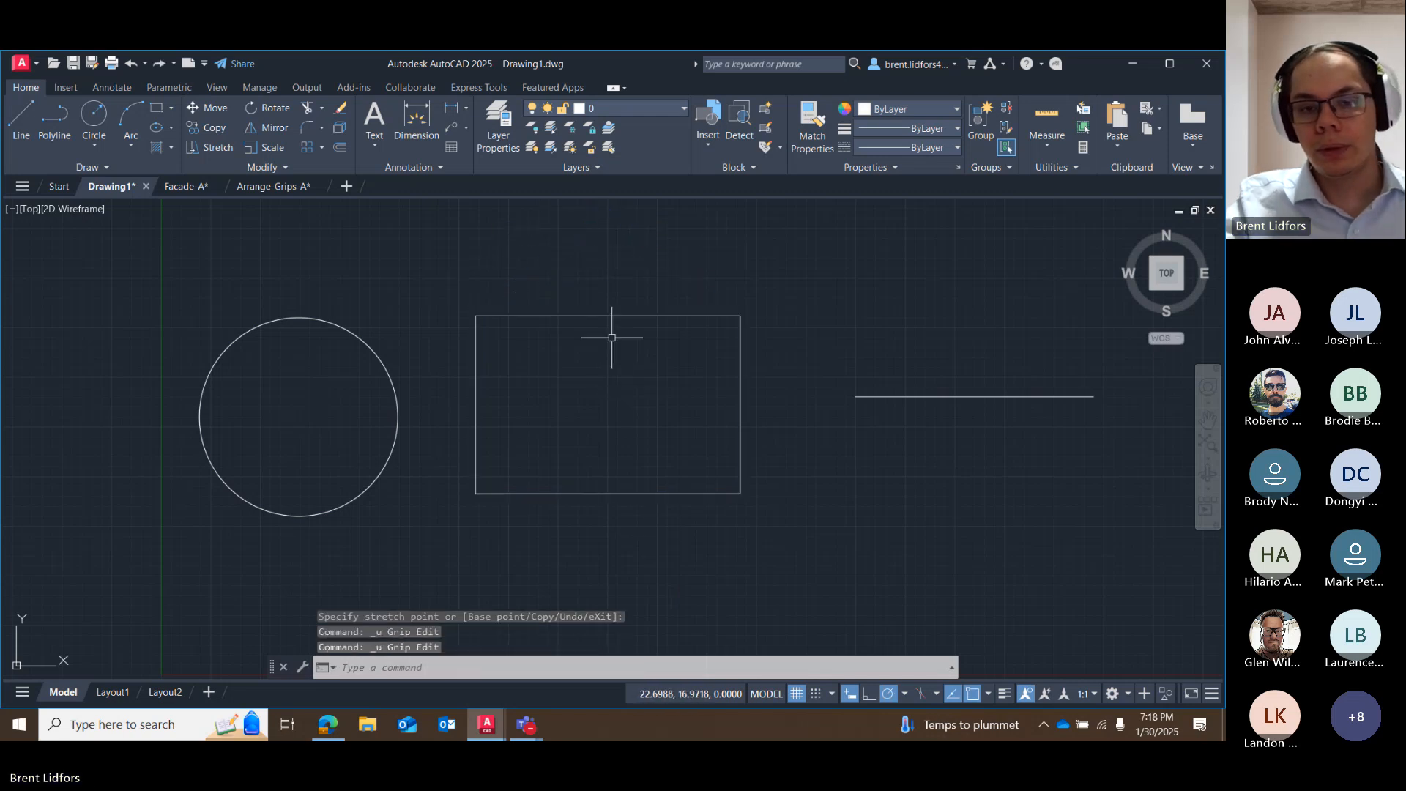
Convert the rectangle's top edge to an arc bulging upward from its midpoint grip, and undo the conversion.
click(596, 315)
mouse_move(476, 317)
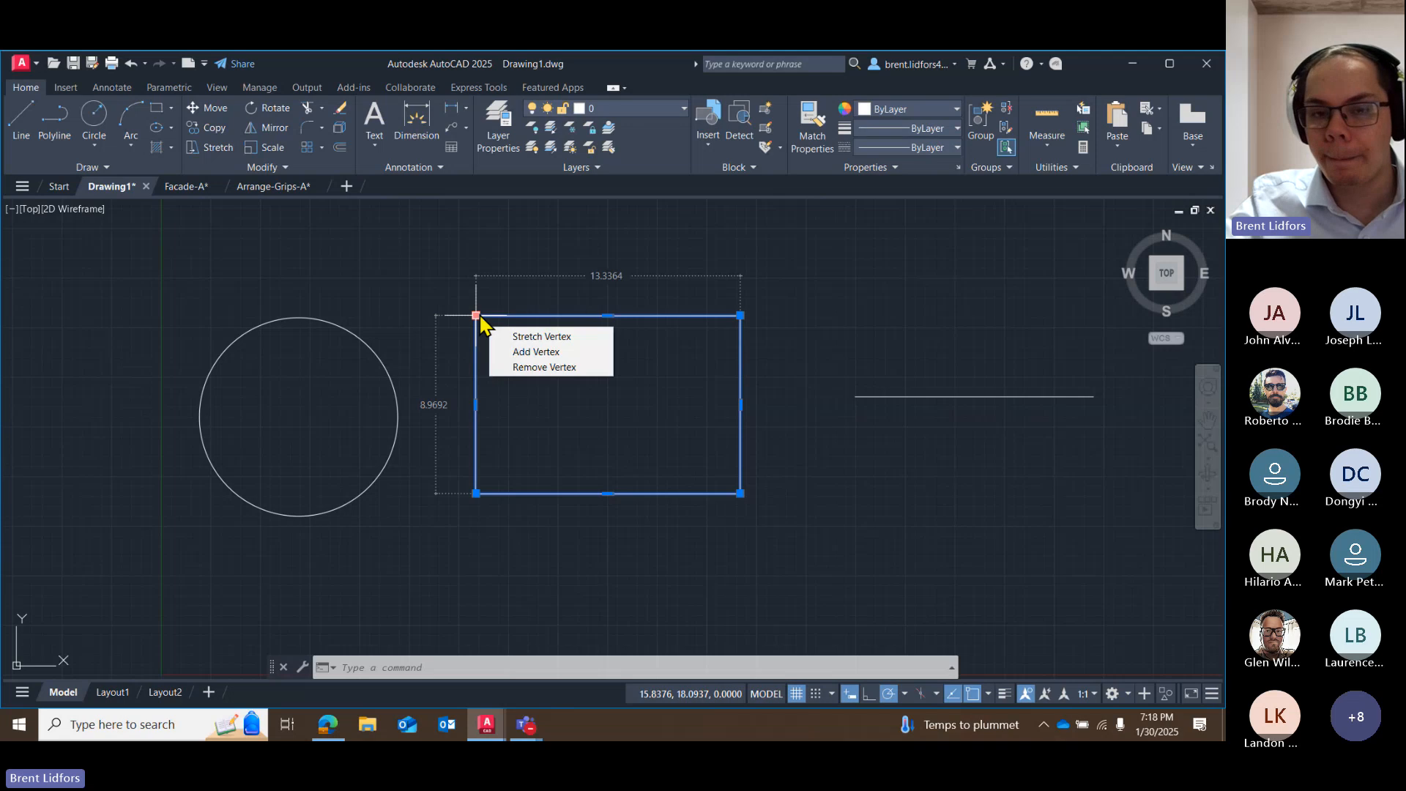
mouse_move(607, 316)
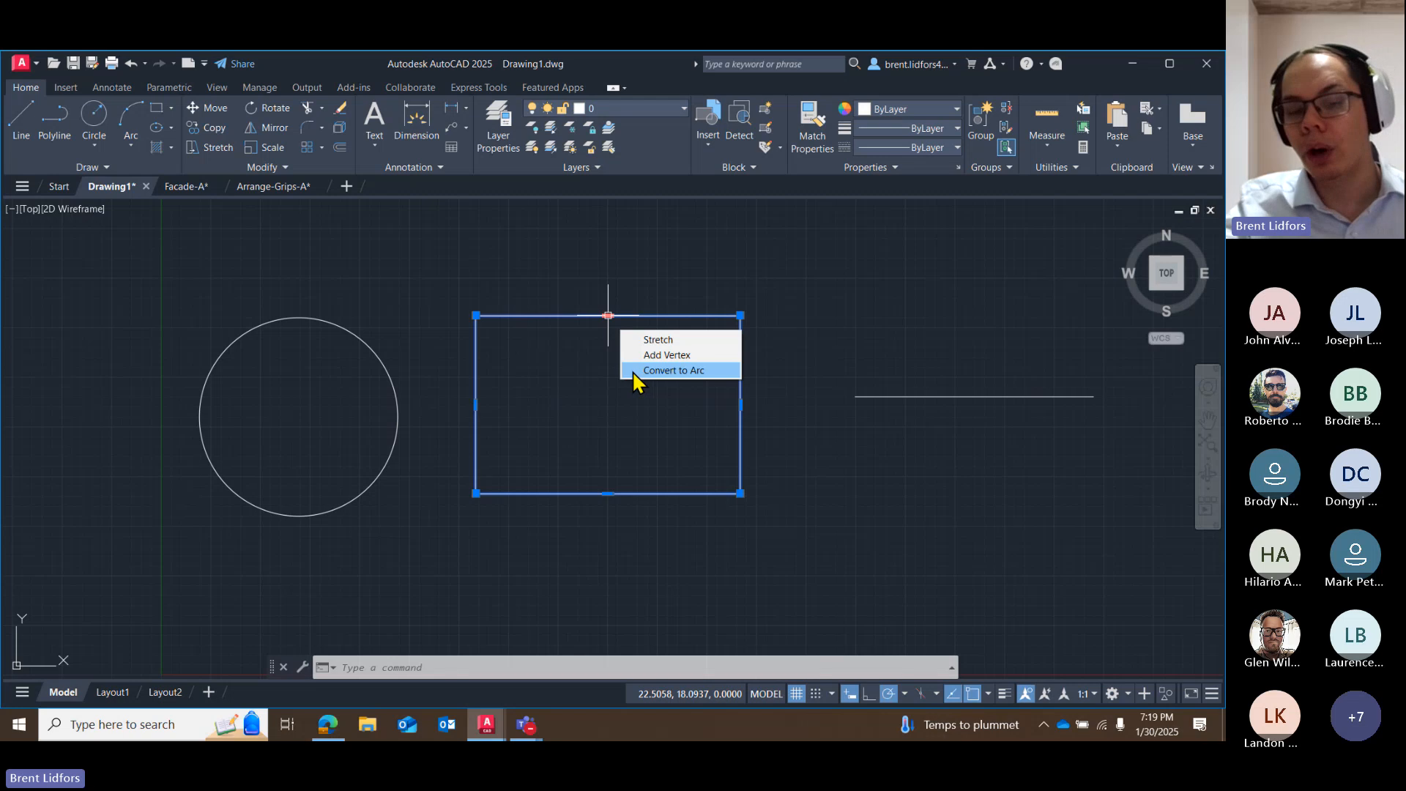
click(635, 372)
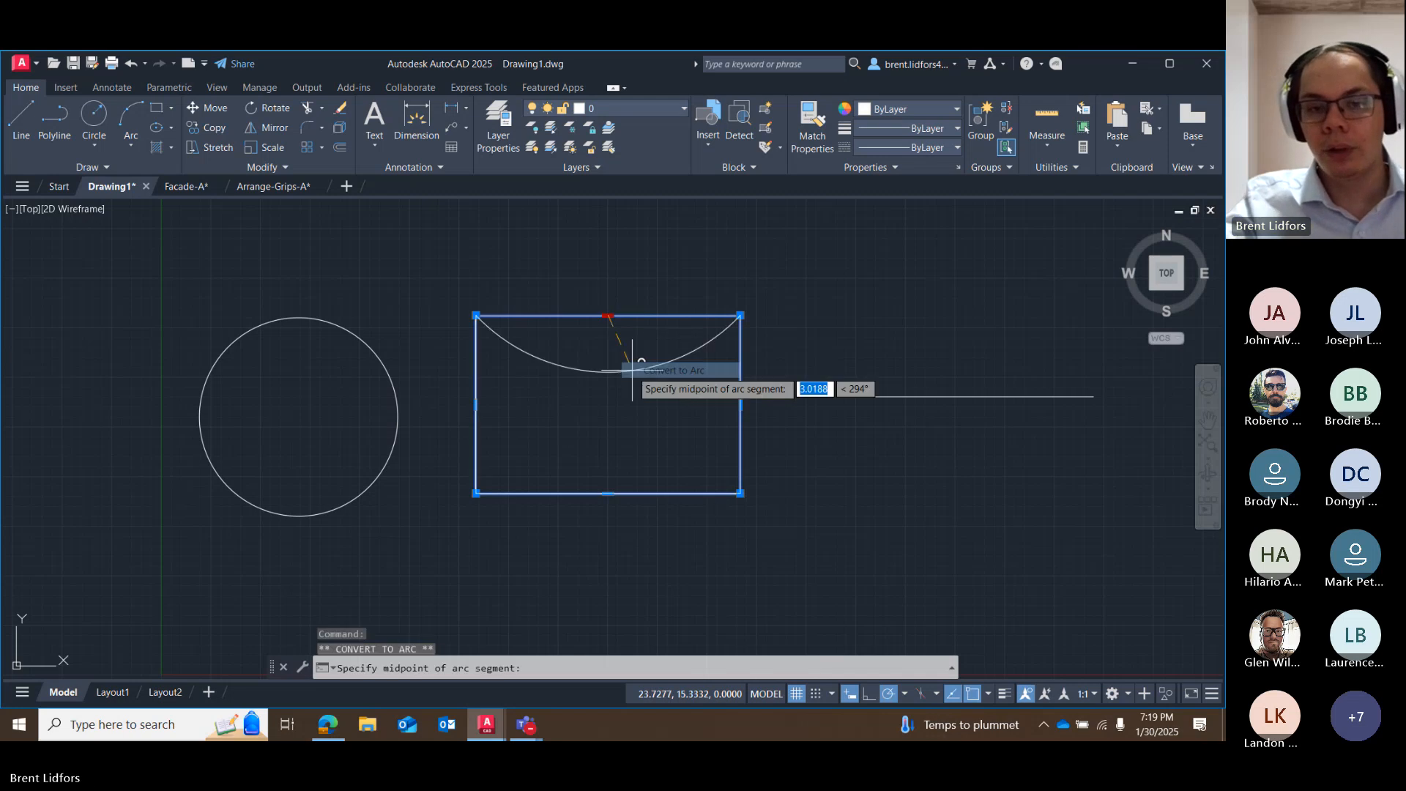
click(608, 266)
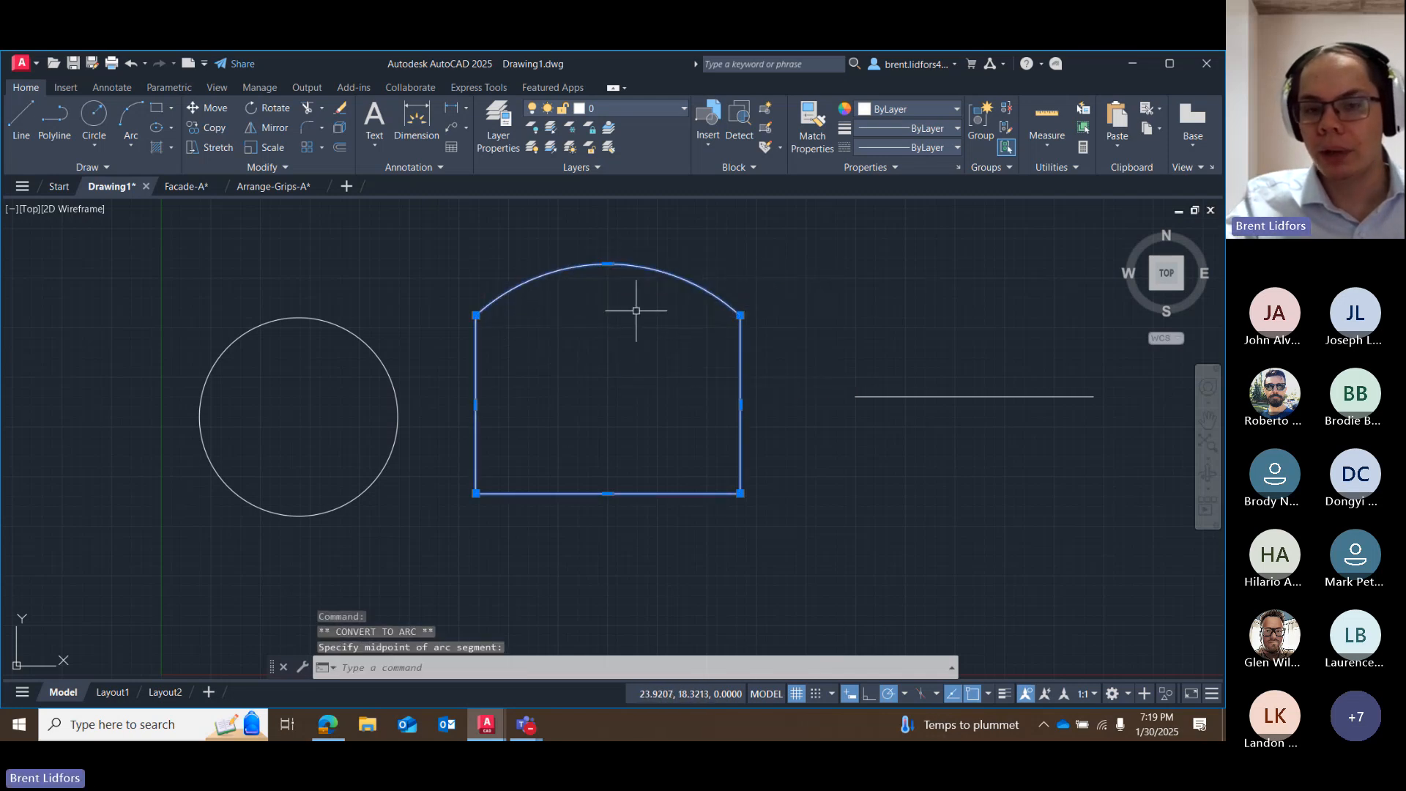
key(ctrl+z)
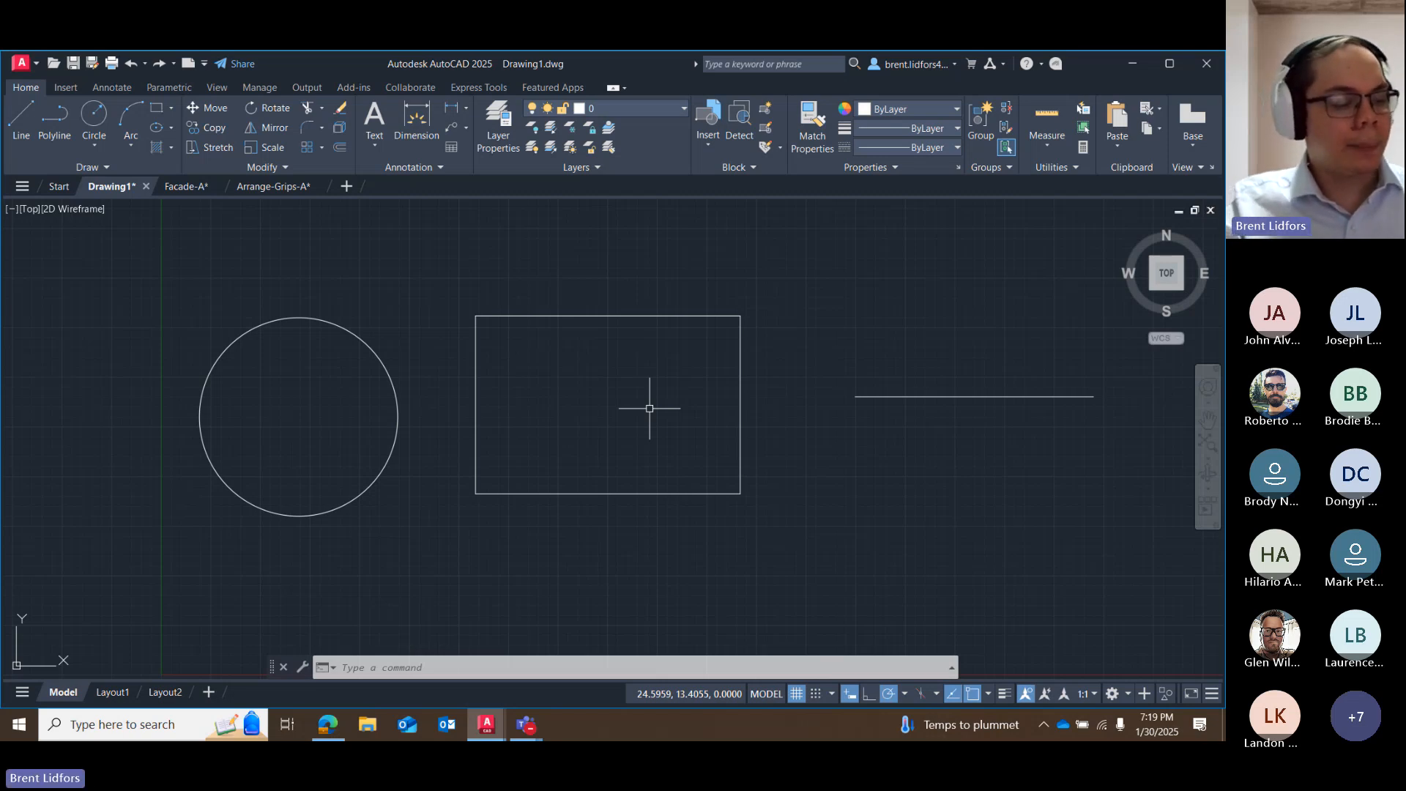
Rotate the horizontal line counterclockwise about its west endpoint grip so it rises steeply to the northeast.
click(908, 397)
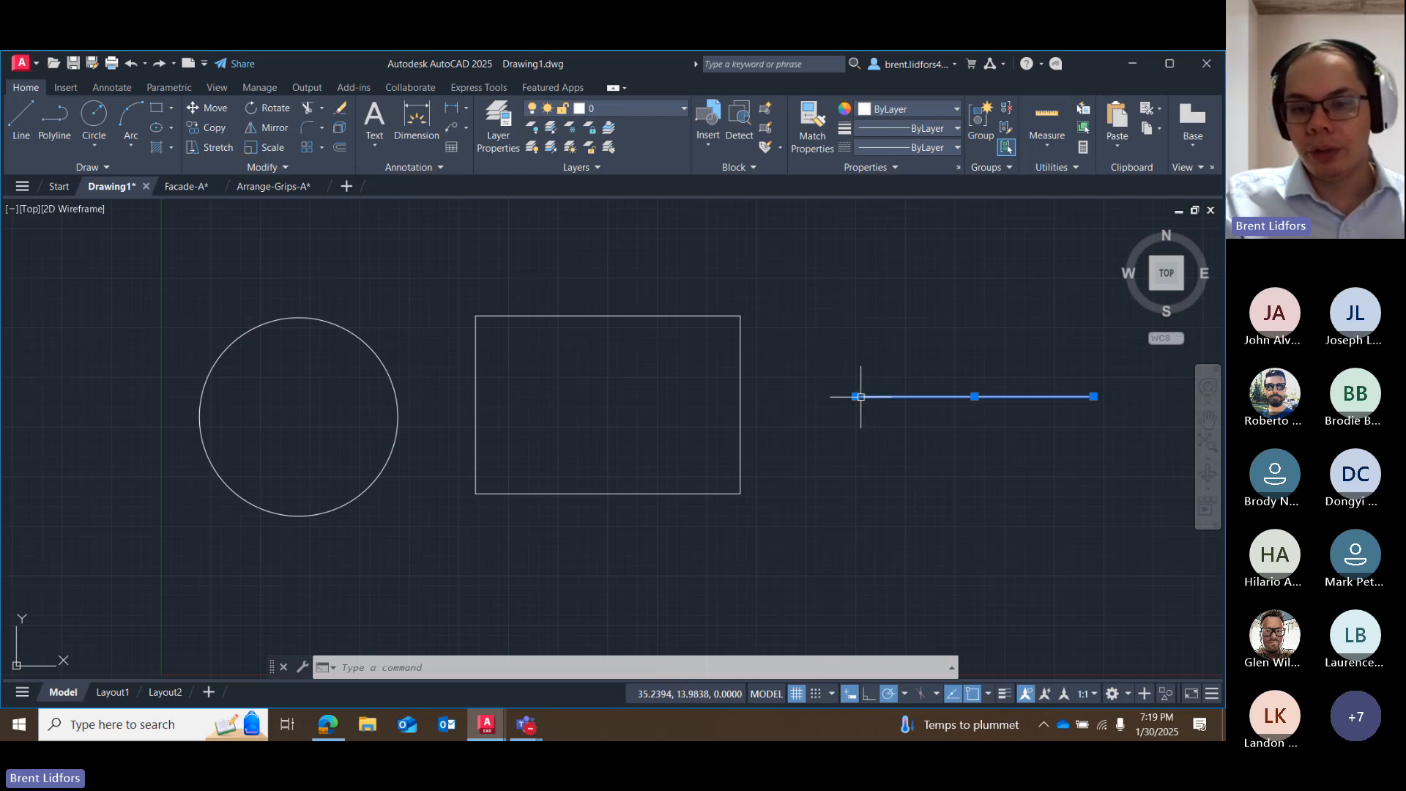
mouse_move(855, 396)
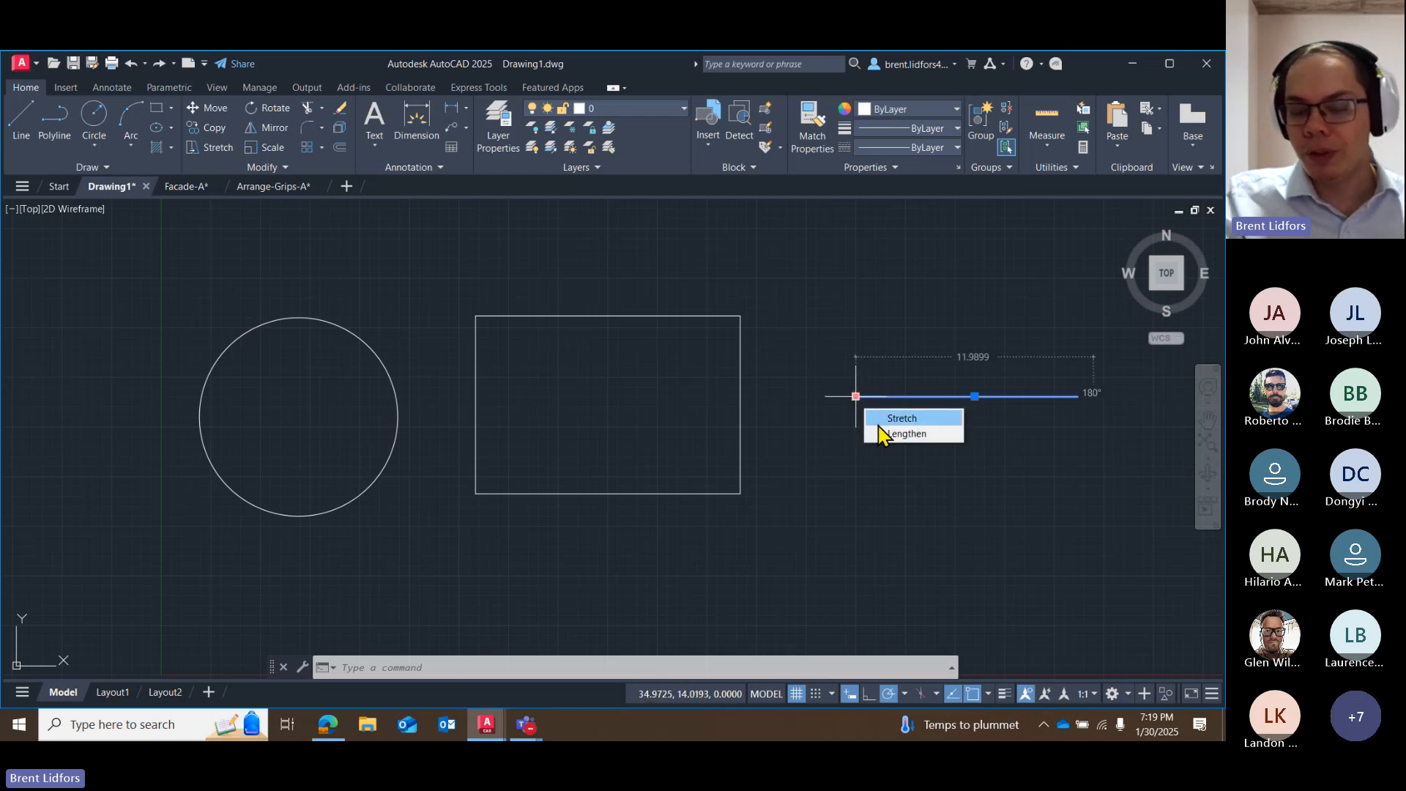
click(856, 396)
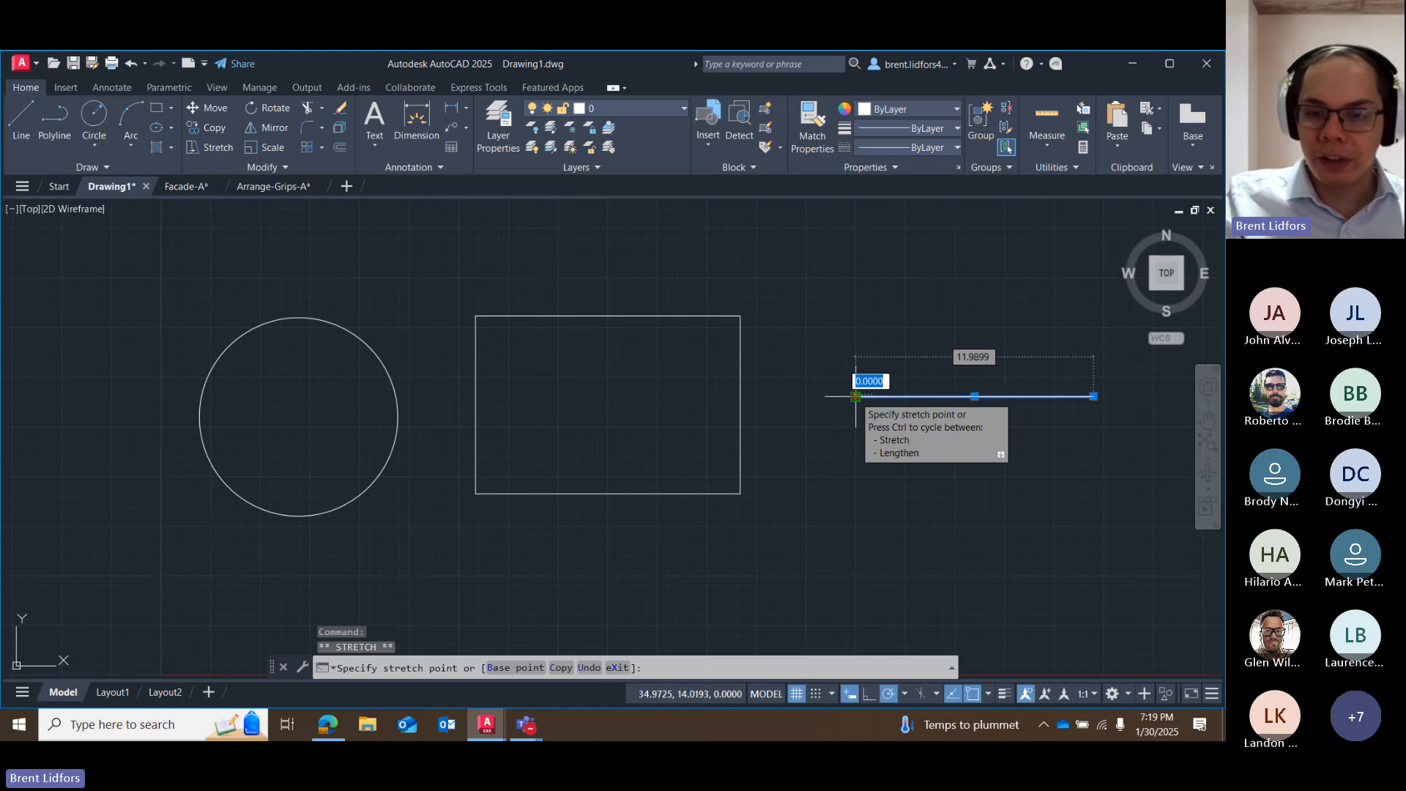
right_click(856, 400)
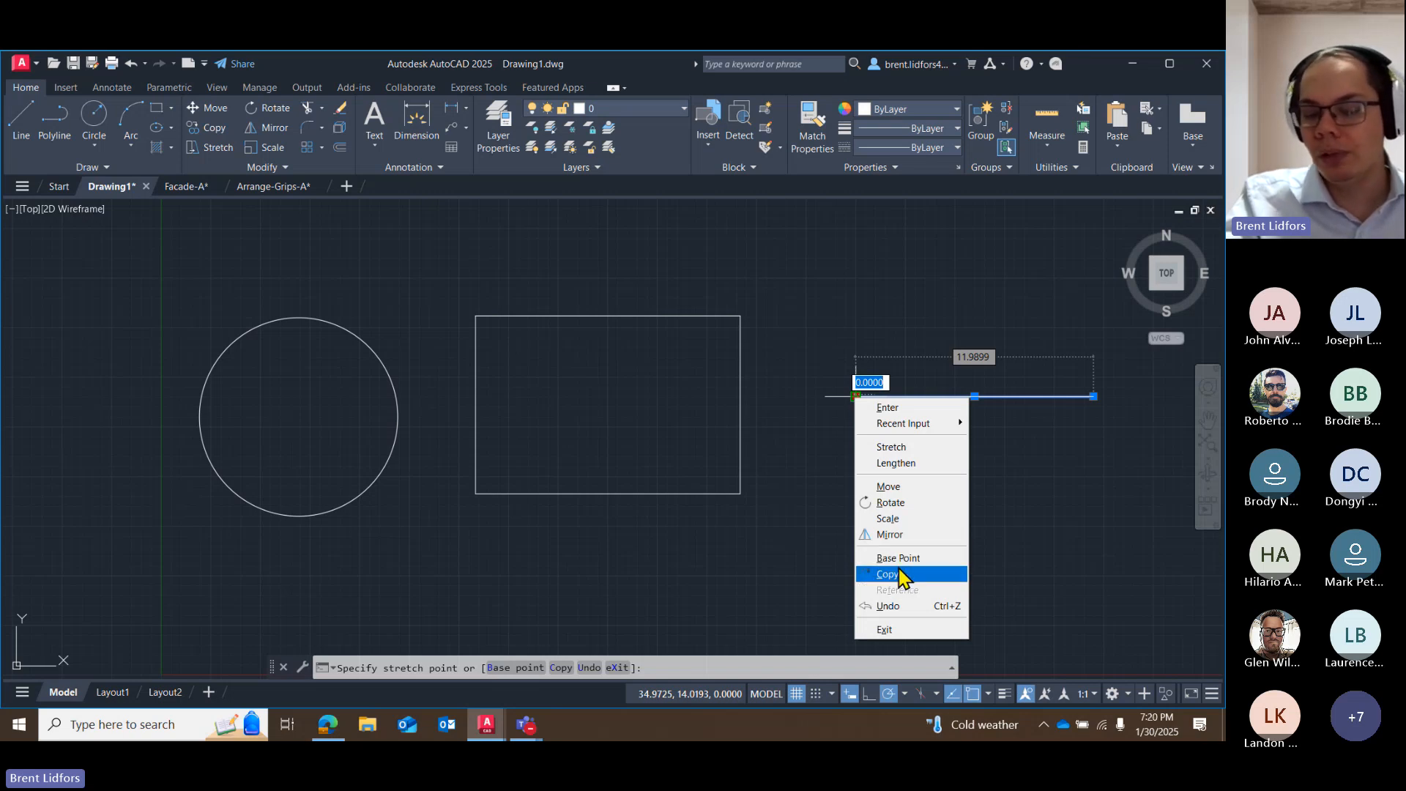
click(900, 508)
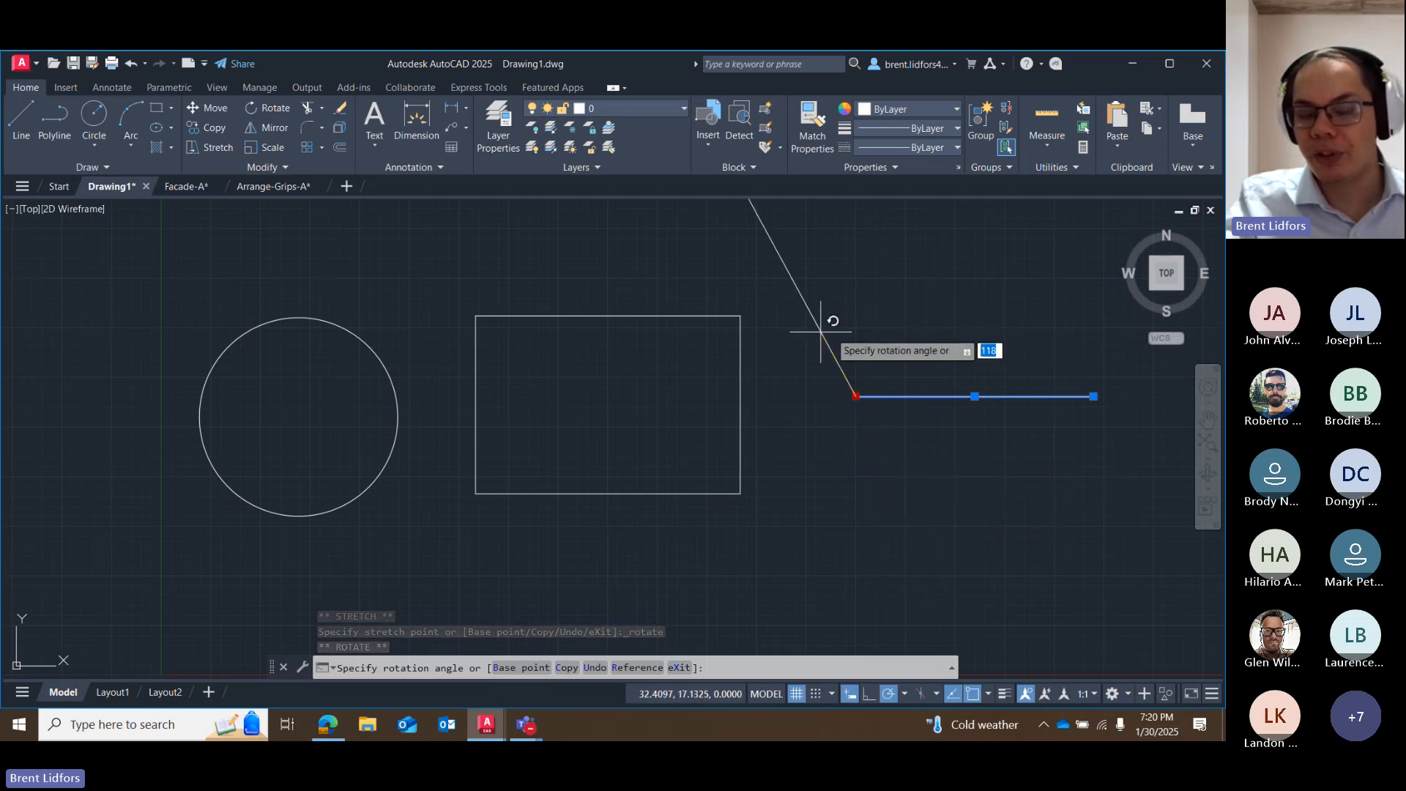
click(887, 323)
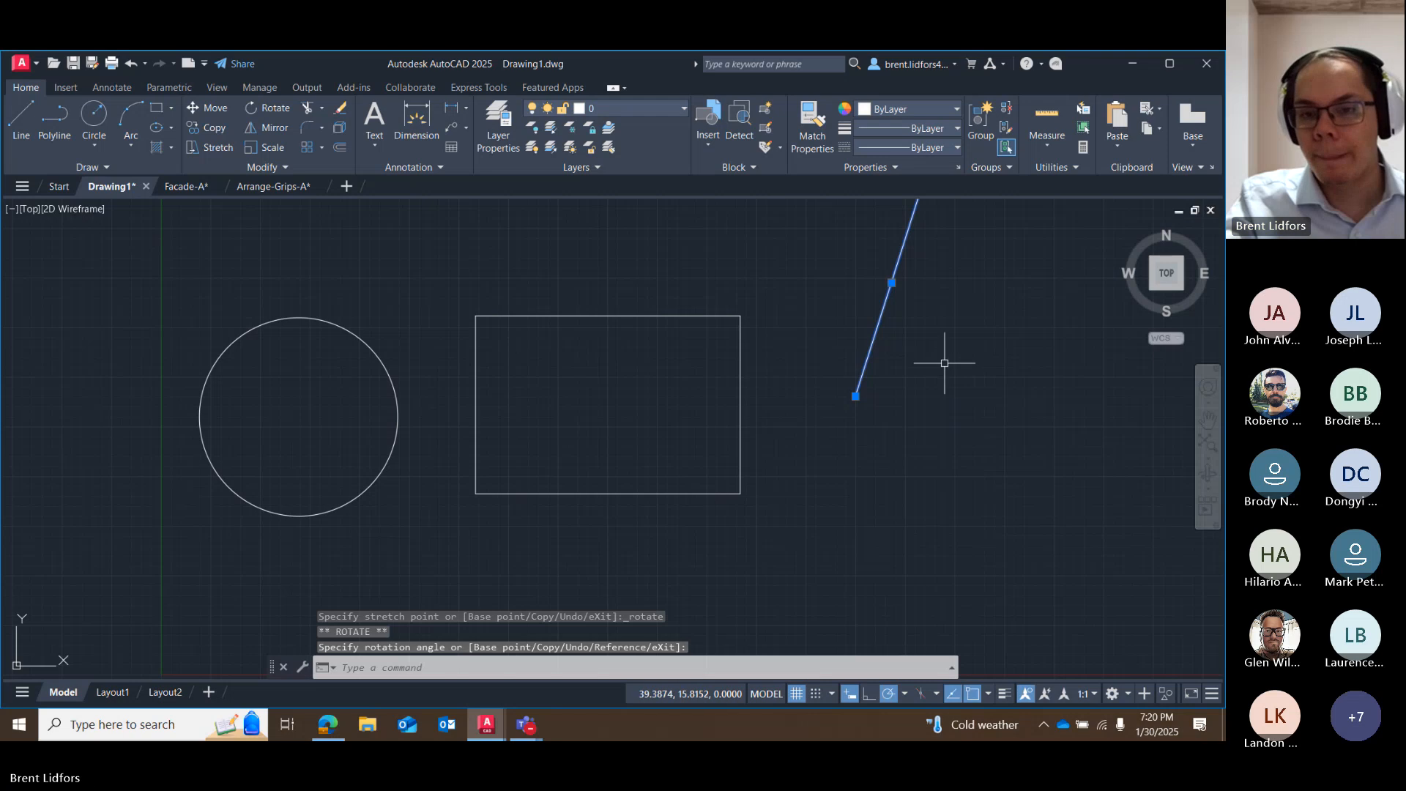
middle_drag(893, 399, 821, 497)
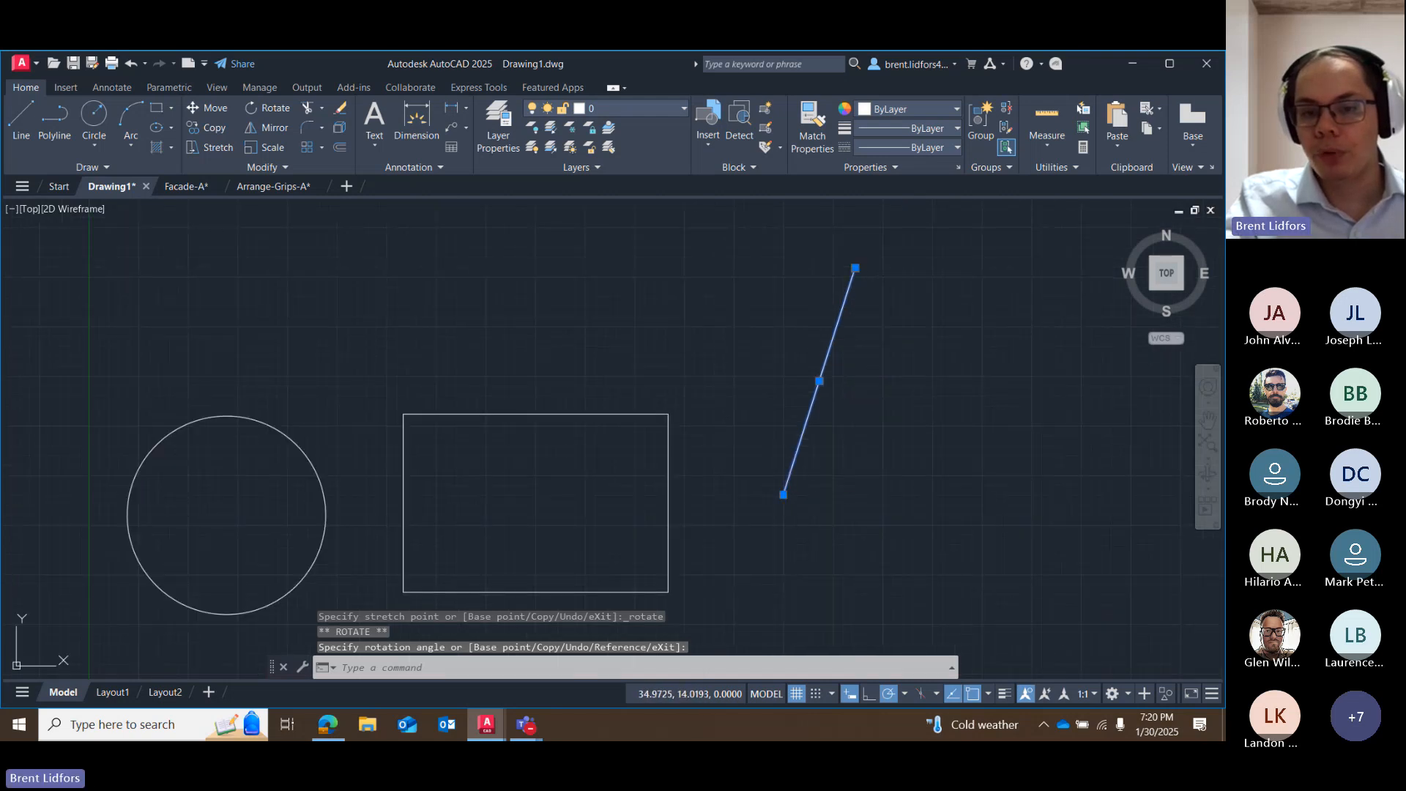
Examine the grip editing options available at the line's lower endpoint, and leave without applying any.
click(784, 495)
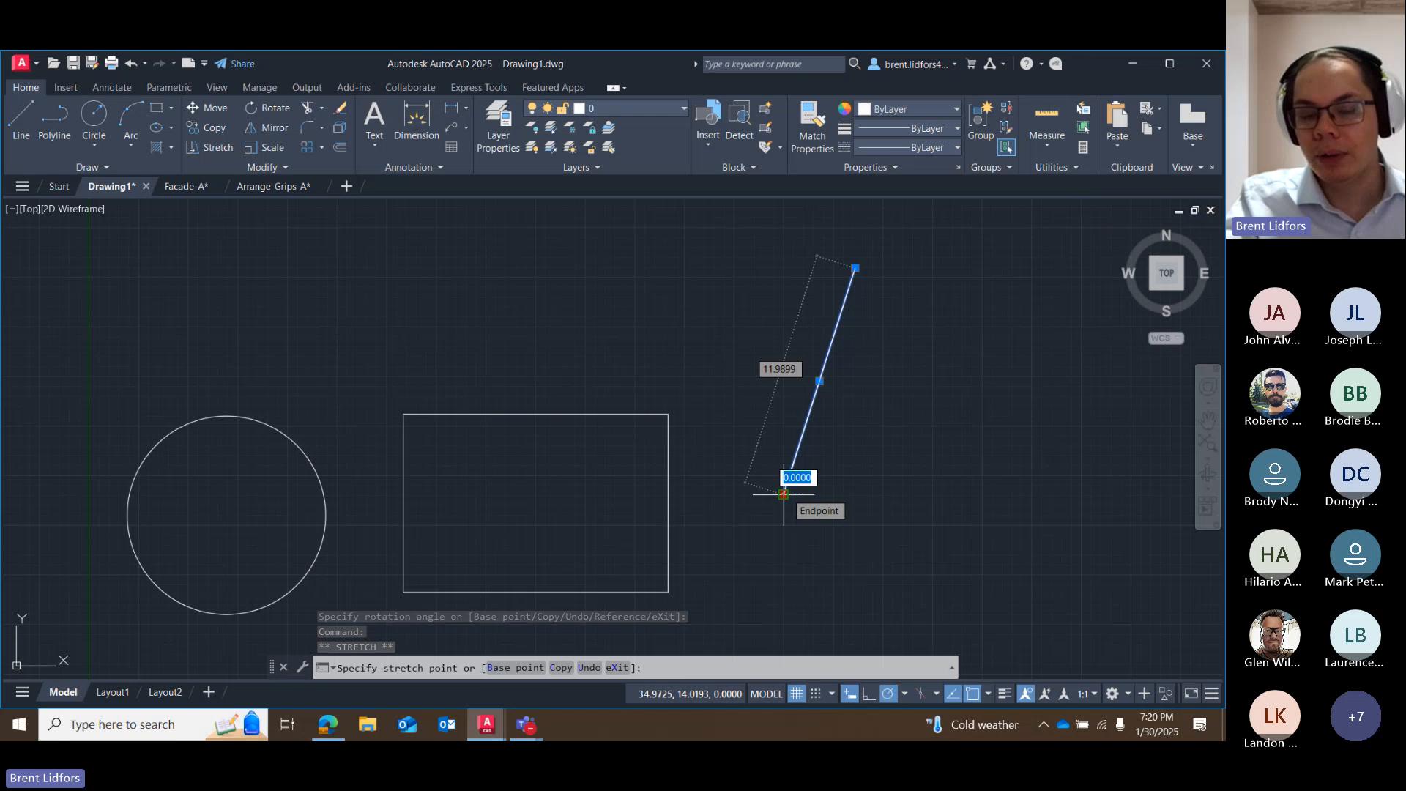
right_click(784, 495)
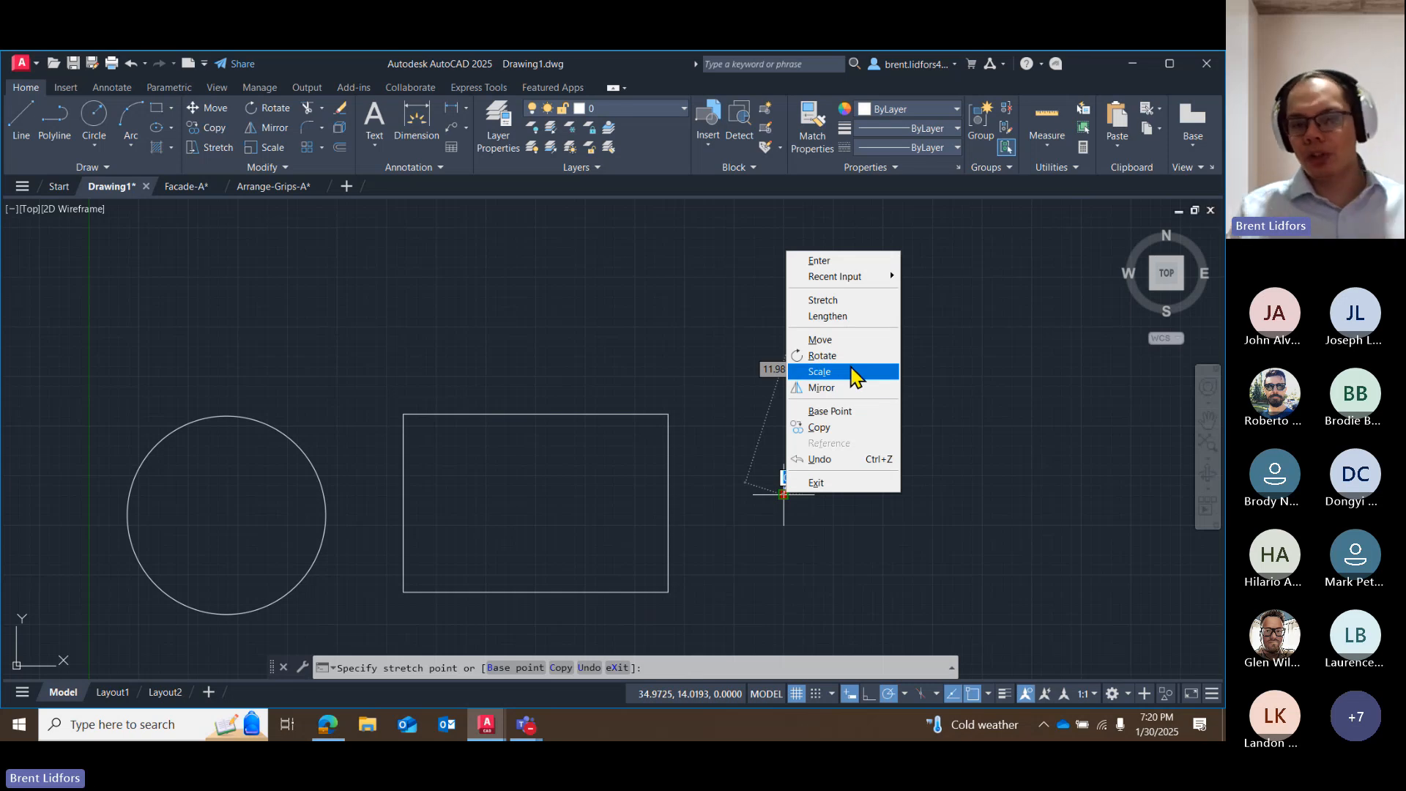
key(Escape)
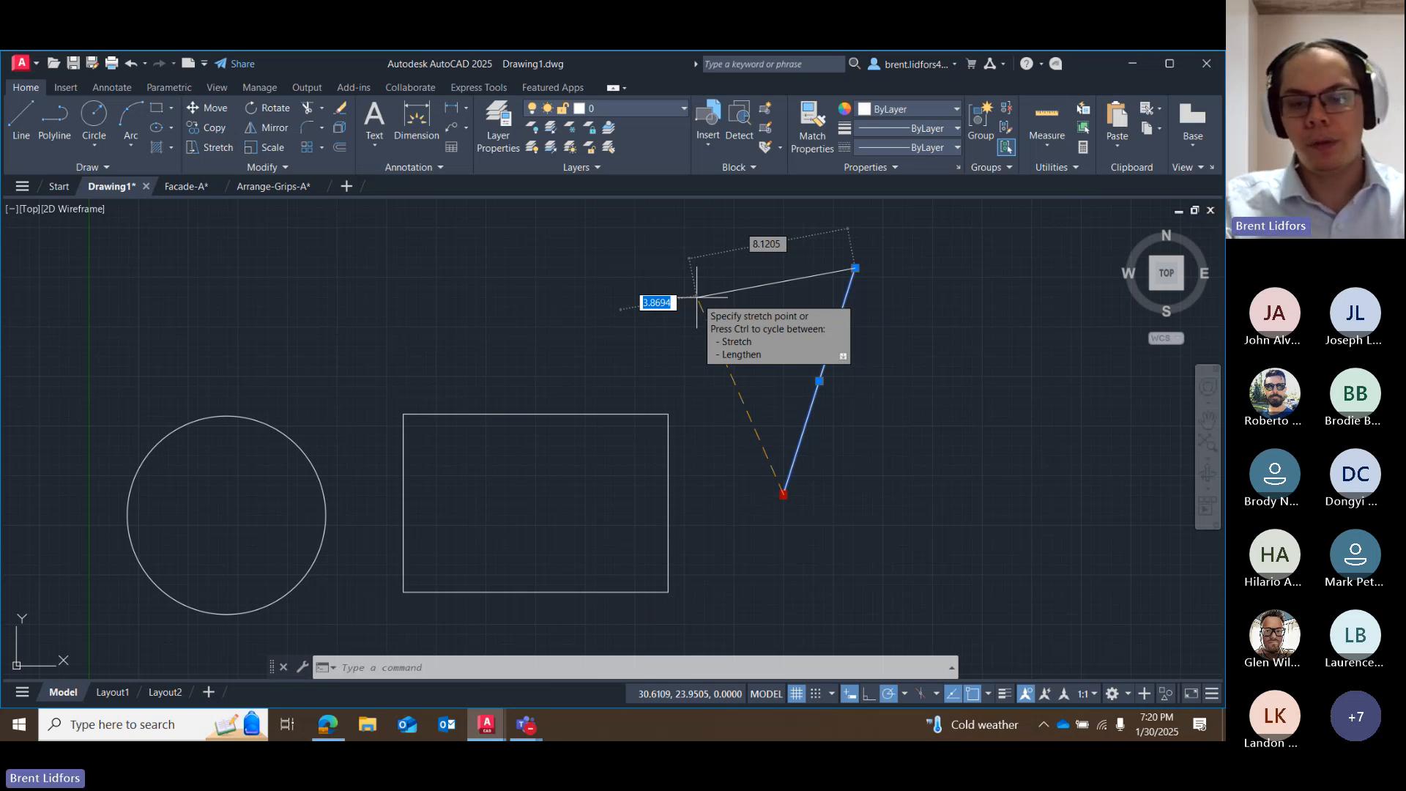
key(Escape)
Stretch and move the line by its endpoint and midpoint grips into a northeast-rising slope about 15.4 units long, east of the rectangle.
click(783, 494)
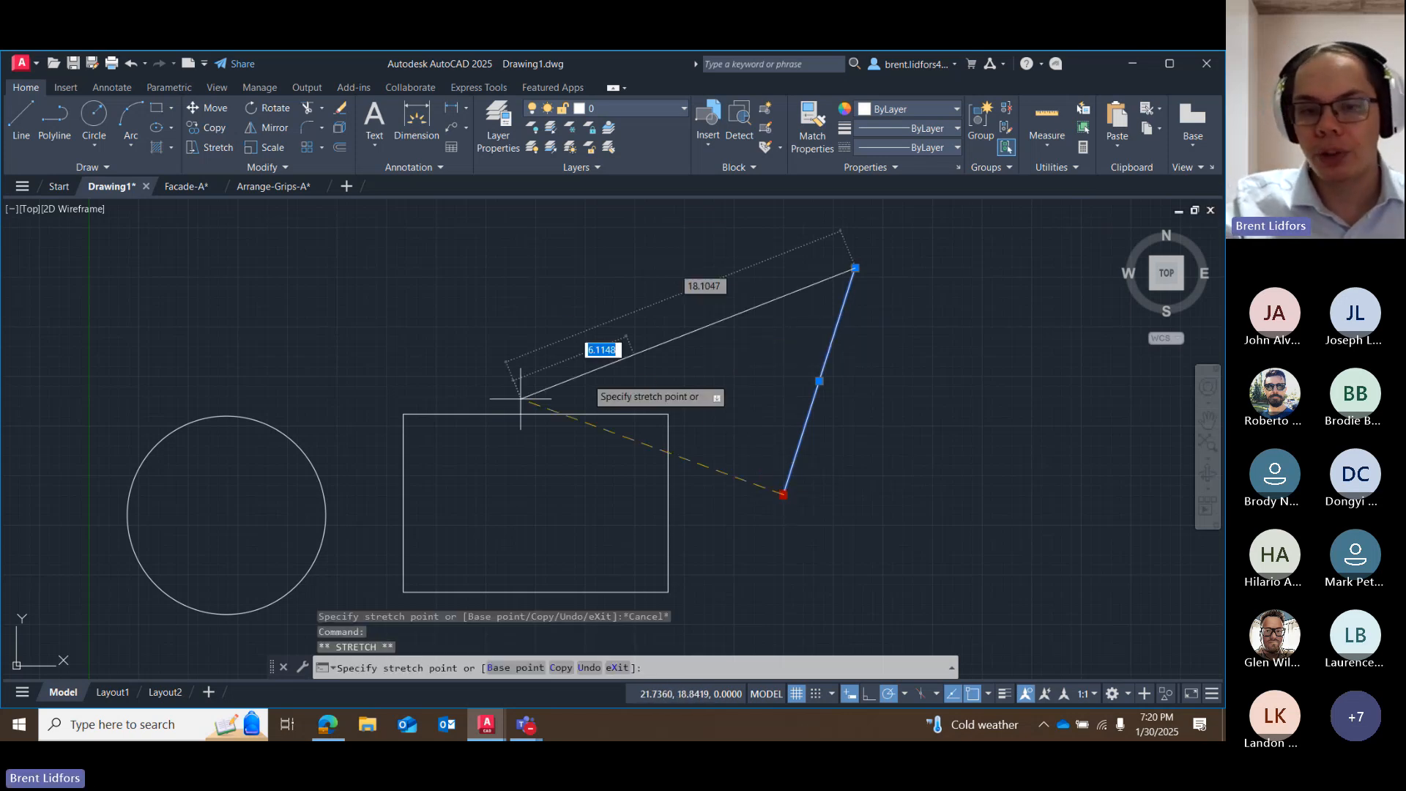
click(392, 270)
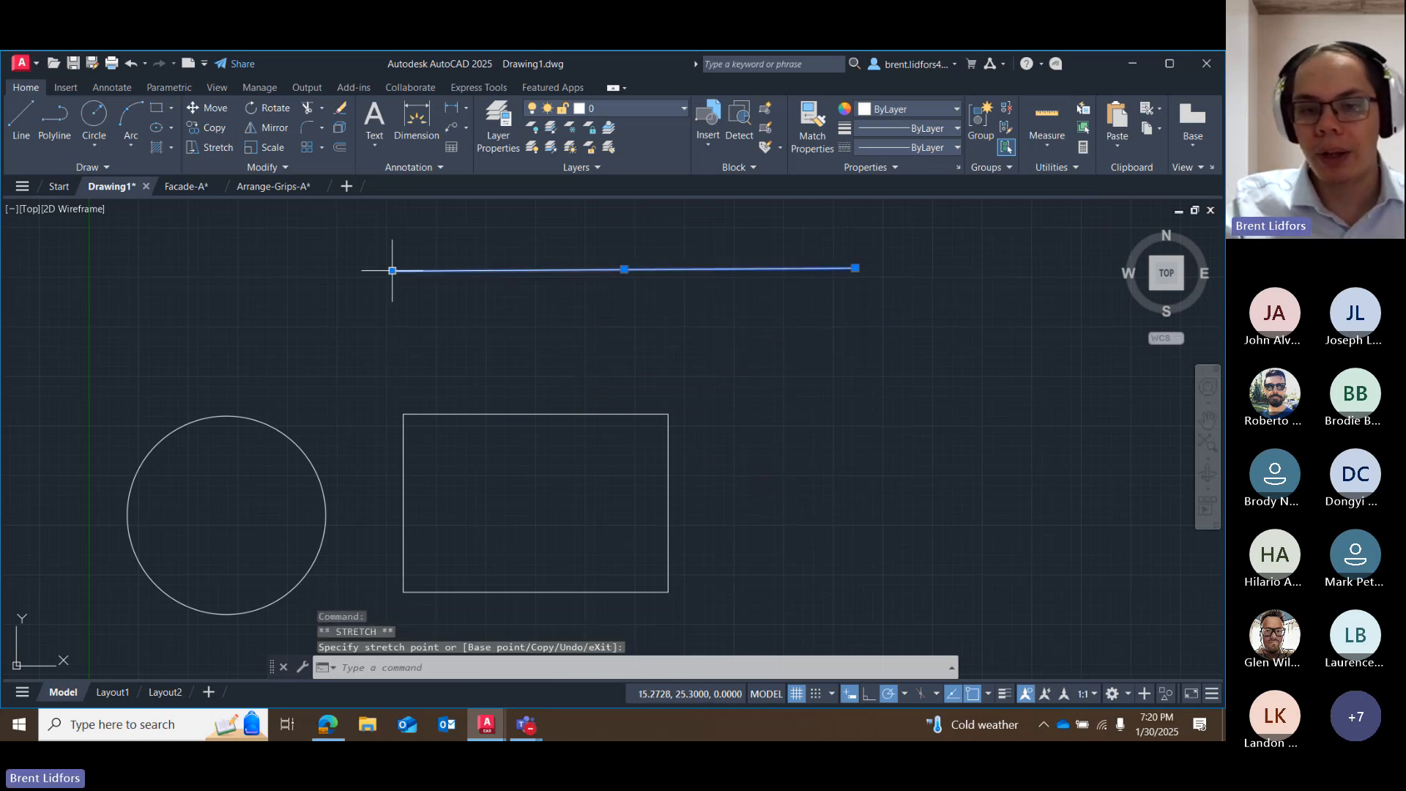
click(624, 270)
click(845, 412)
click(797, 328)
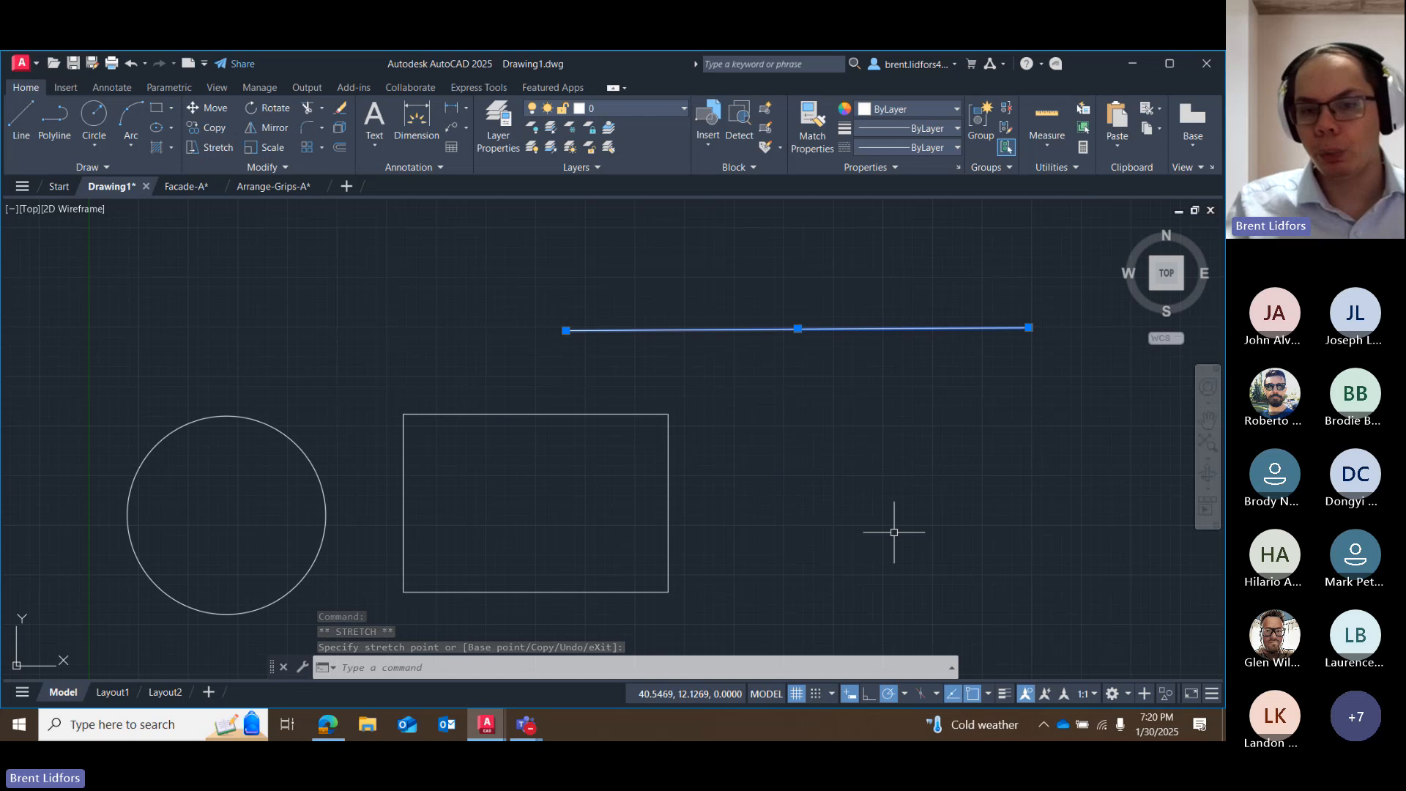
click(566, 330)
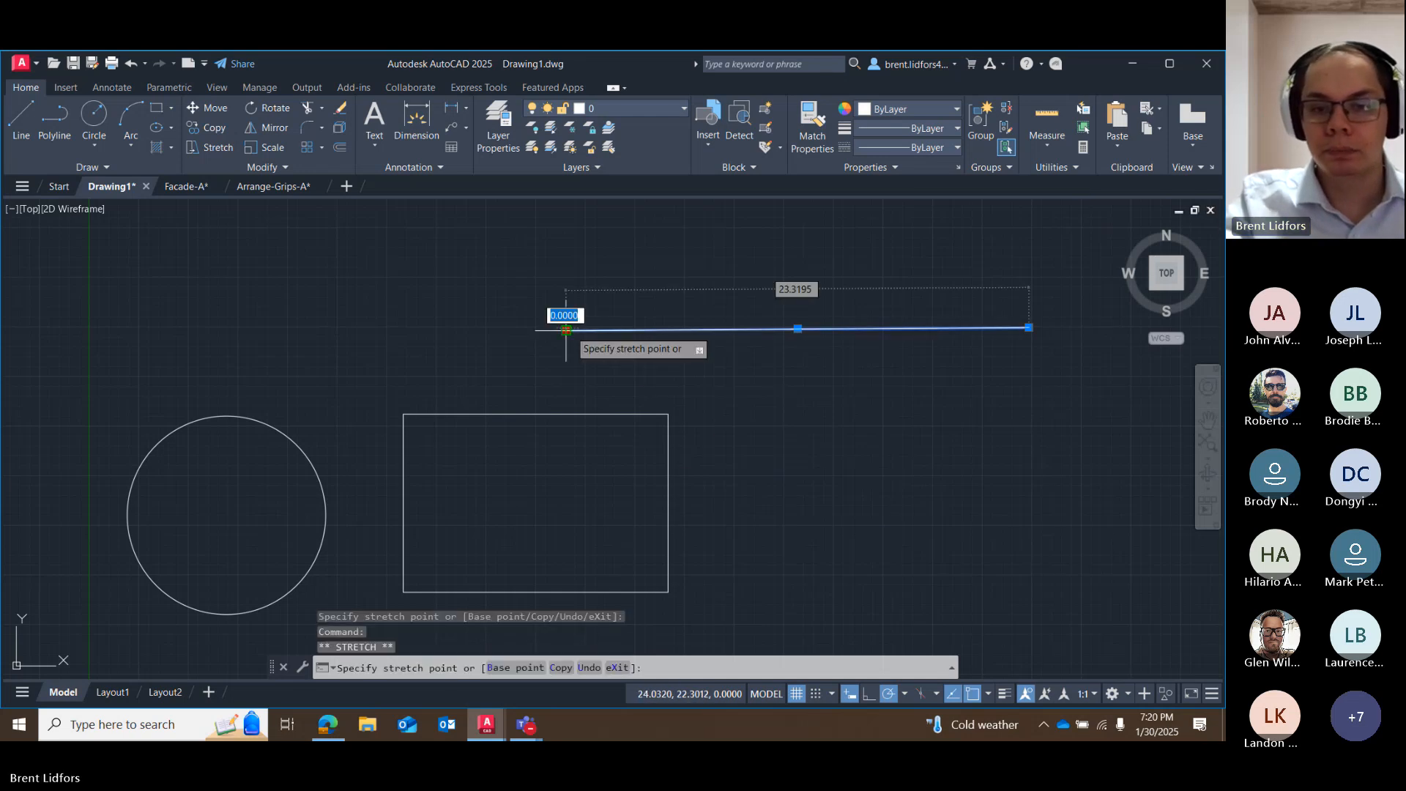
click(750, 453)
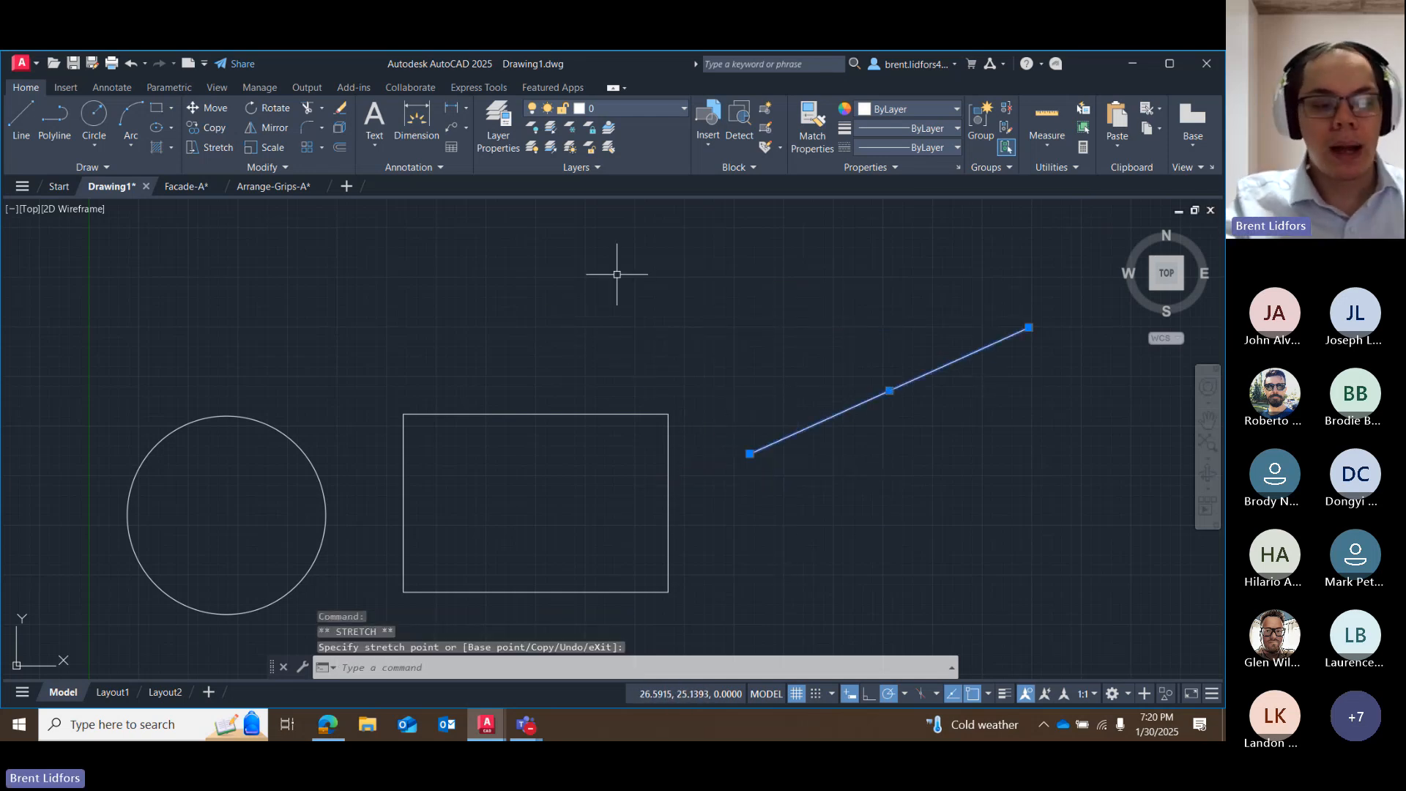
key(Escape)
Select the sloping line, examine the grip editing options at its upper endpoint, and cancel without changing it.
middle_drag(565, 317, 349, 311)
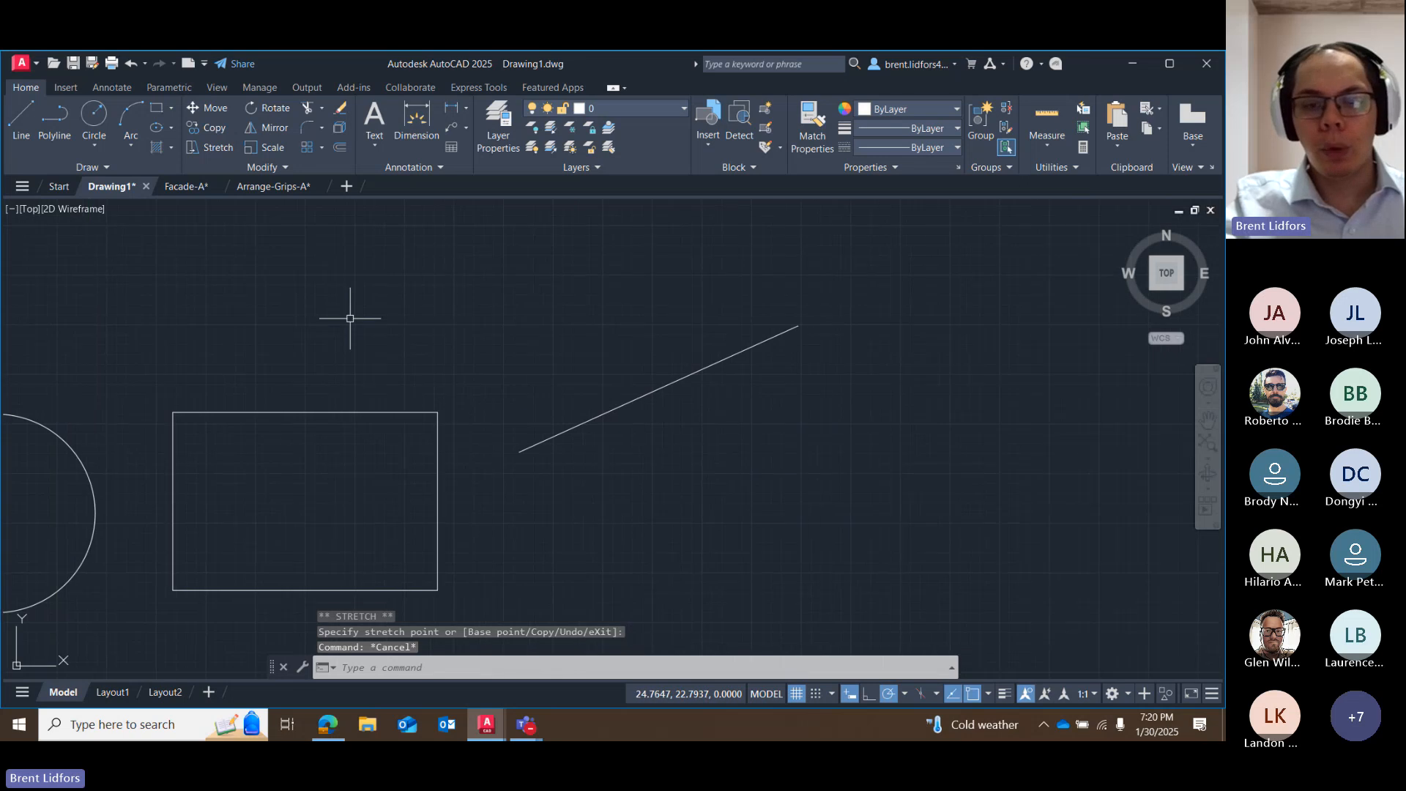
click(775, 334)
click(766, 345)
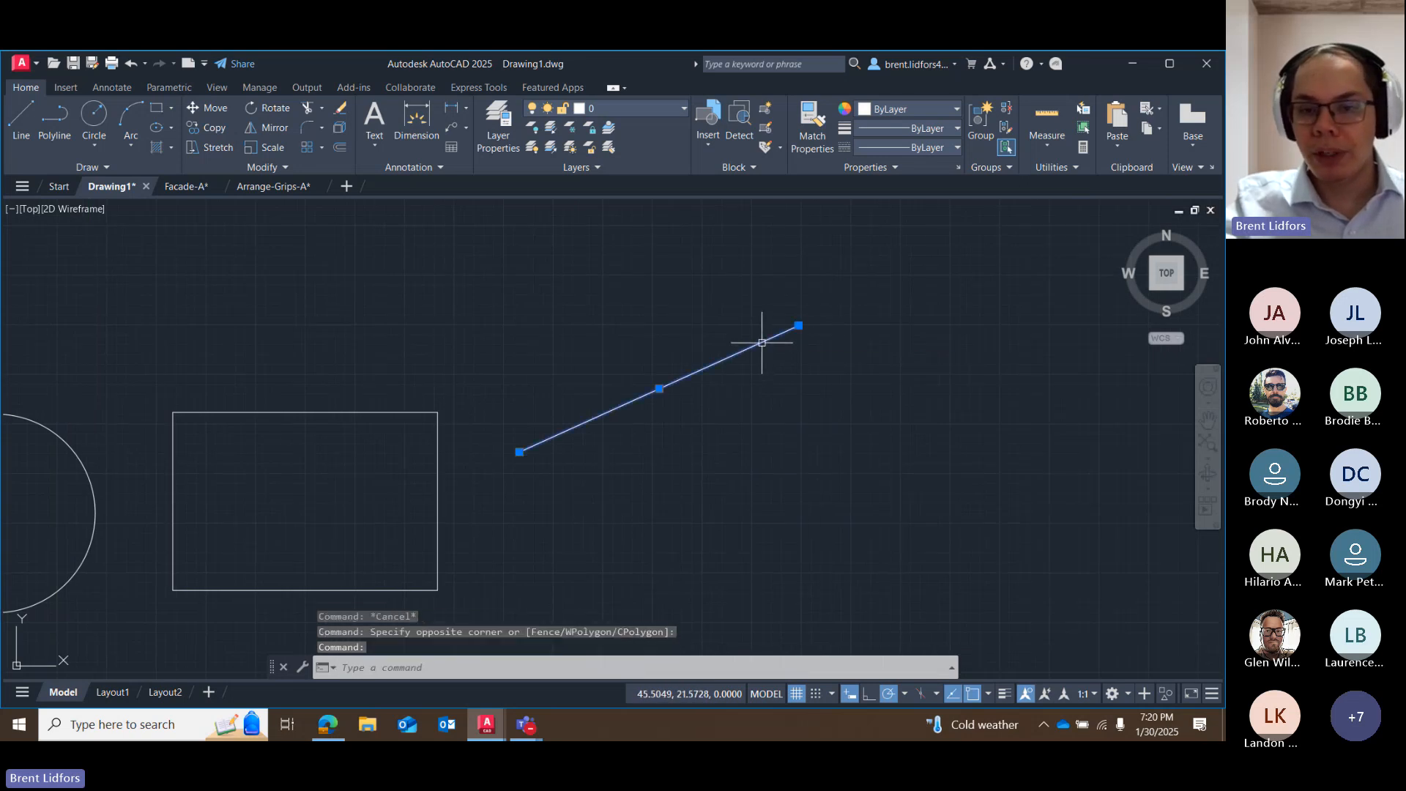
right_click(799, 327)
click(794, 323)
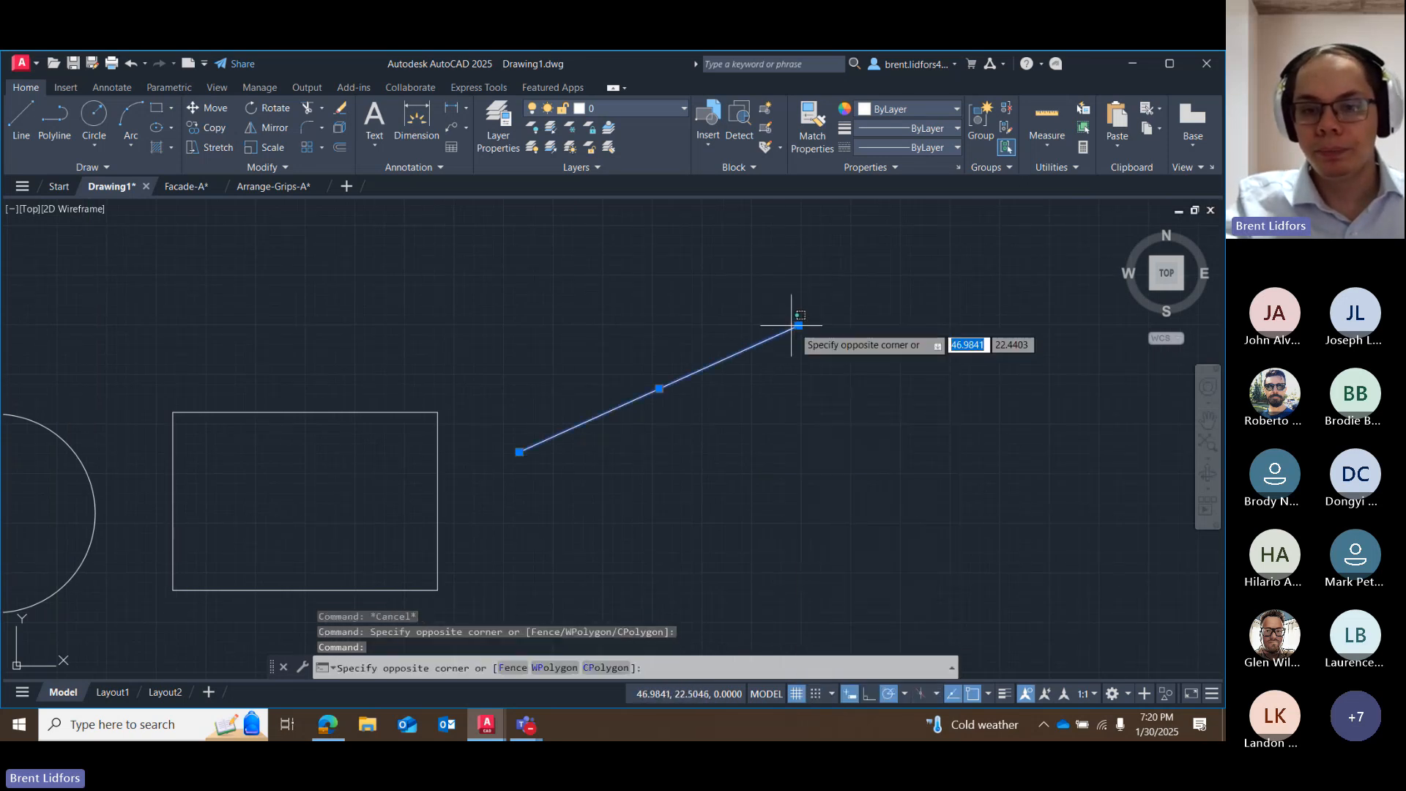
click(797, 325)
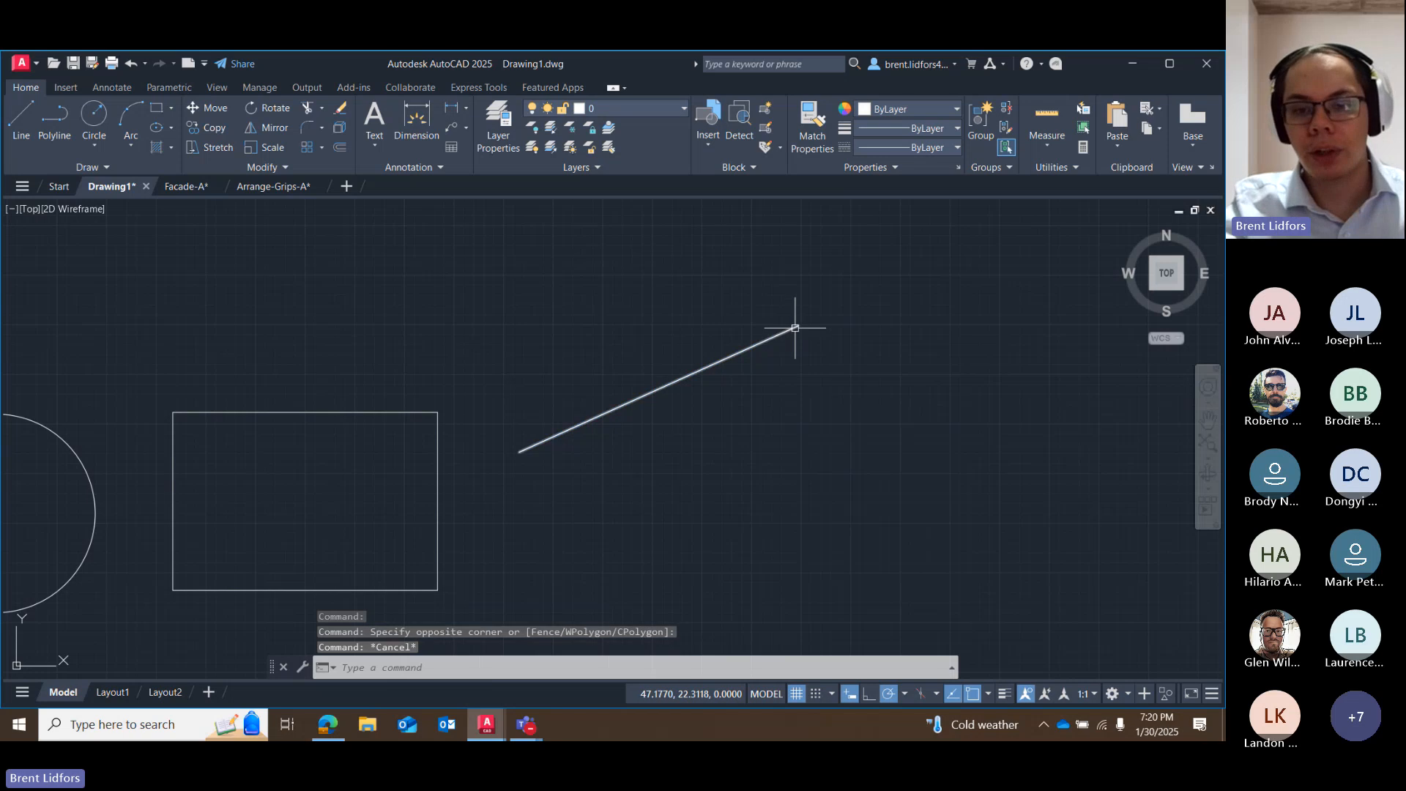
click(798, 325)
right_click(797, 328)
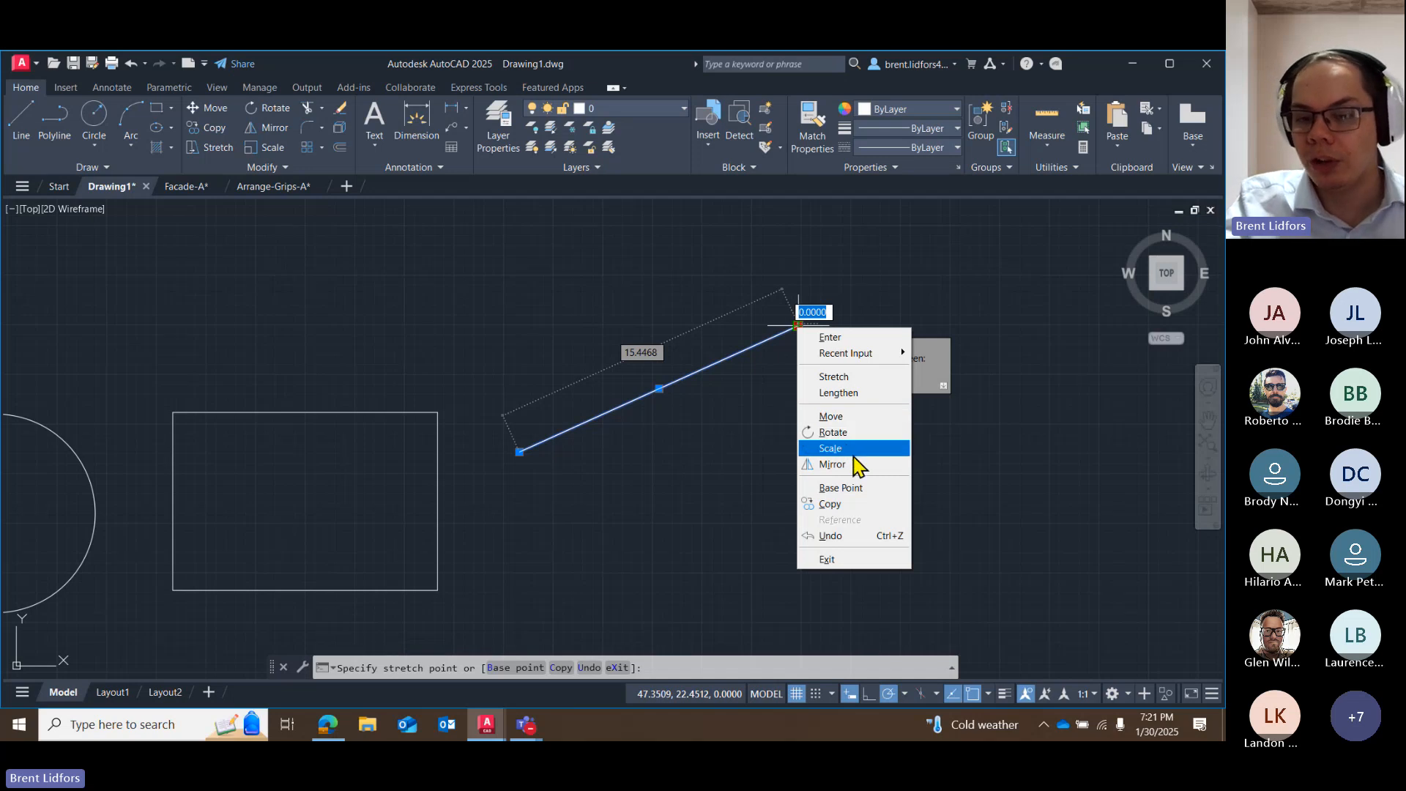
key(Escape)
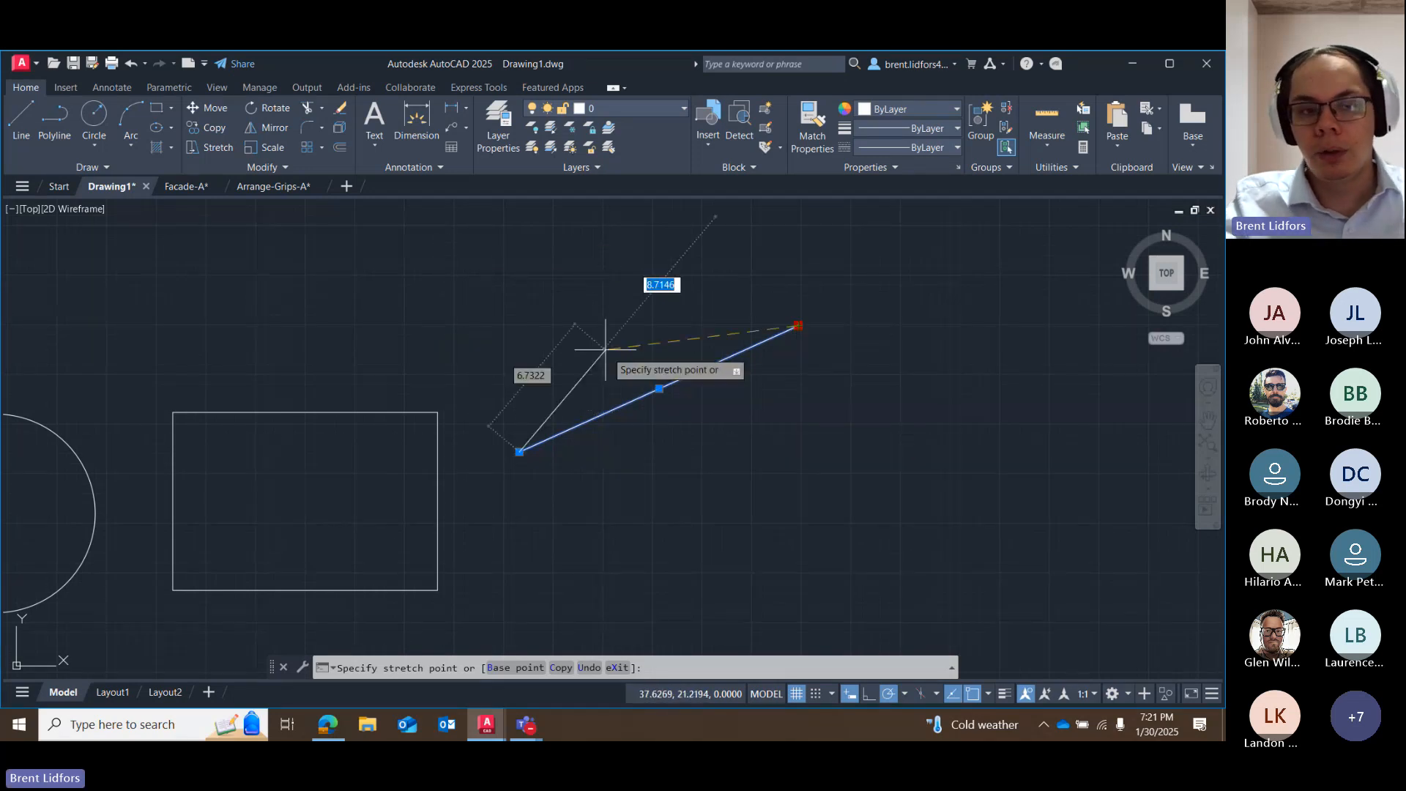
key(Escape)
Draw a rectangle about 10.8 by 7.2 units, running down and east from the sloping line's upper endpoint.
click(157, 108)
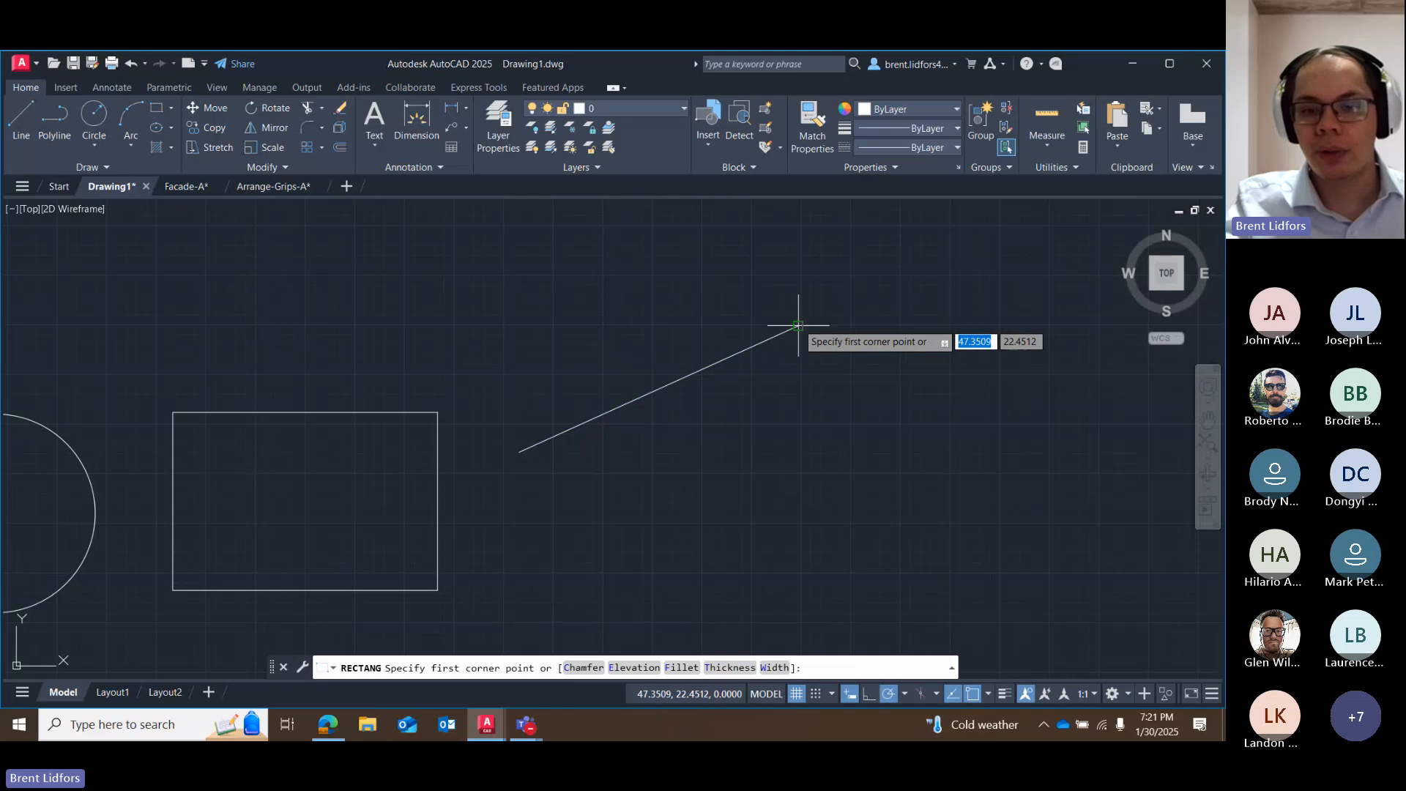
click(798, 325)
click(1013, 468)
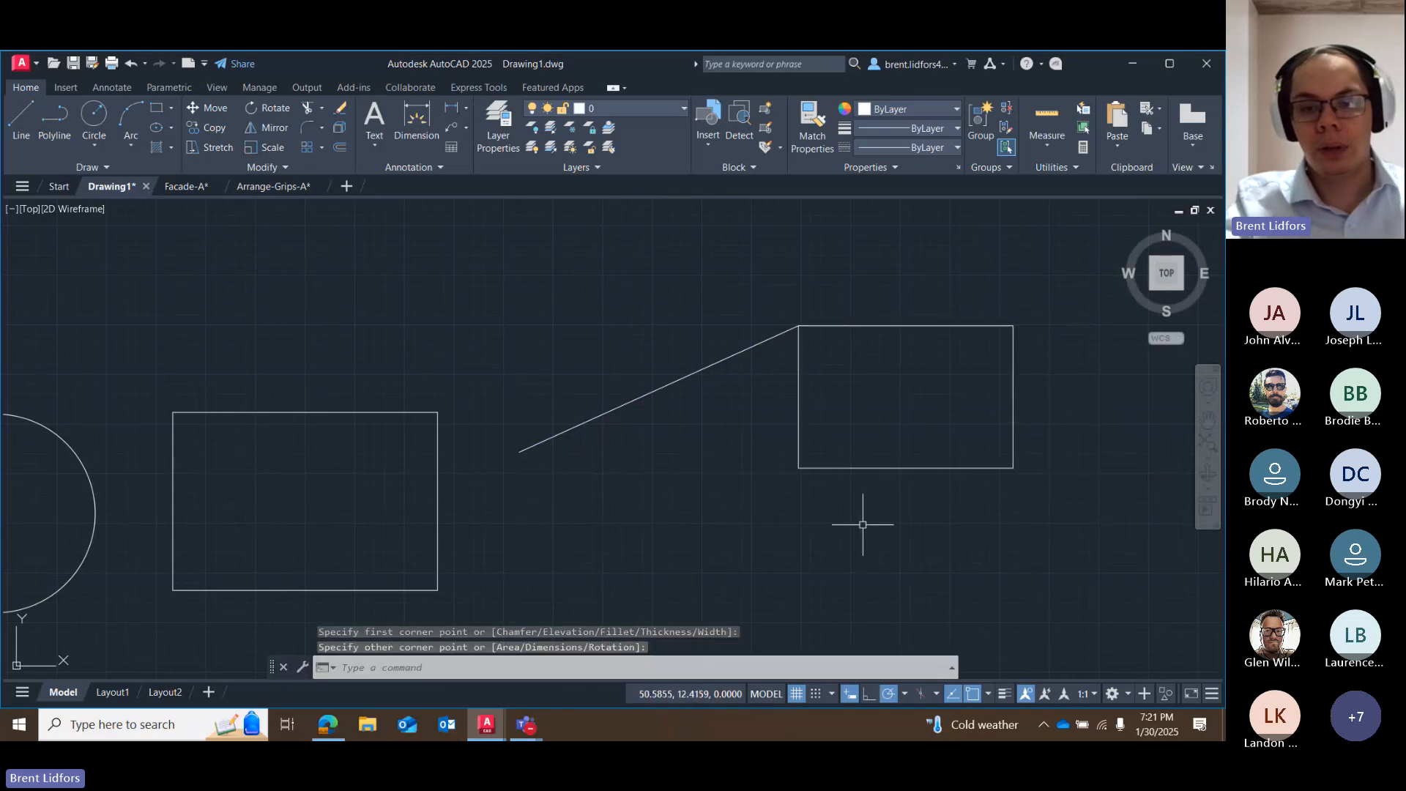
Rotate the sloping line and its attached rectangle together by 12 degrees about the rectangle's southwest corner grip.
mouse_move(857, 295)
mouse_down()
mouse_move(709, 298)
mouse_move(756, 435)
mouse_move(776, 439)
mouse_up()
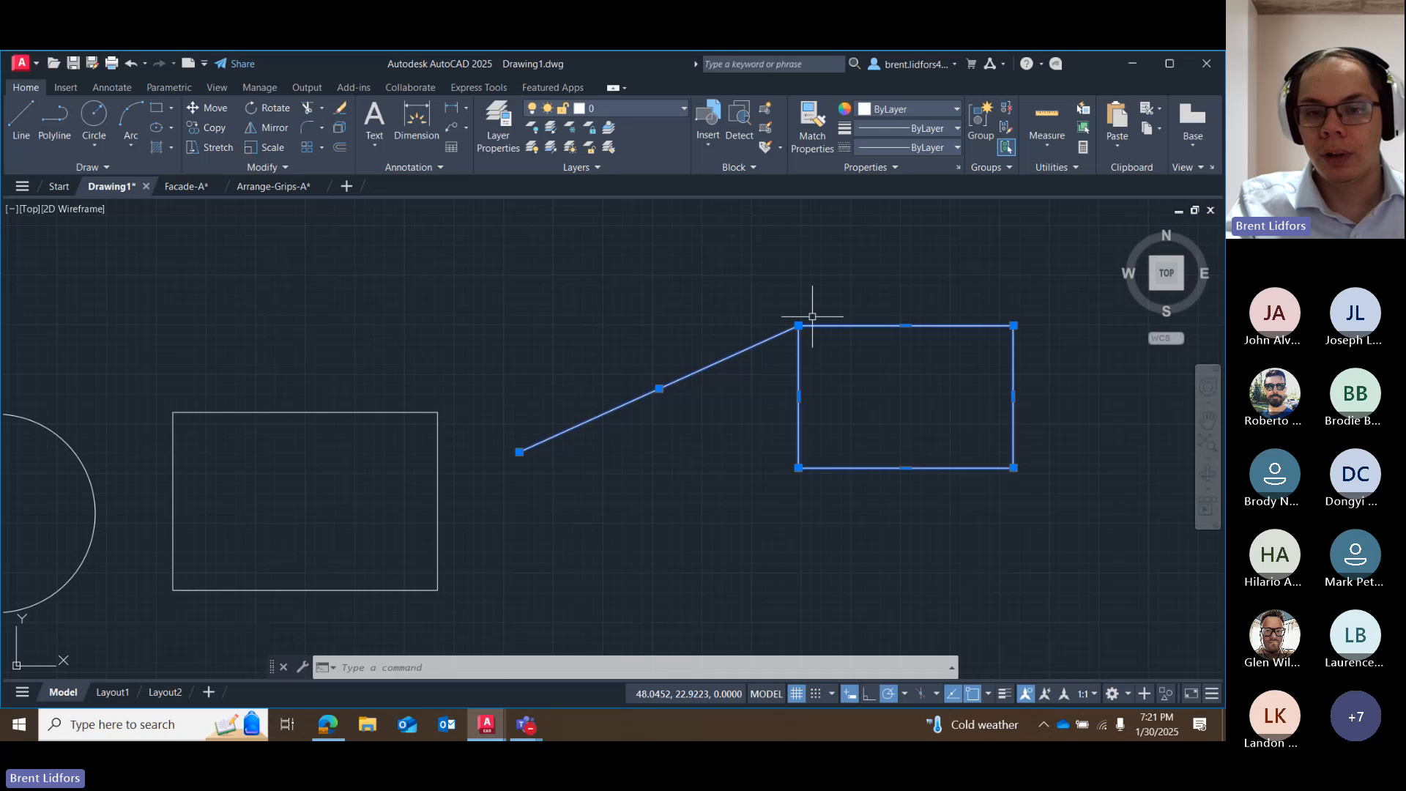
click(798, 467)
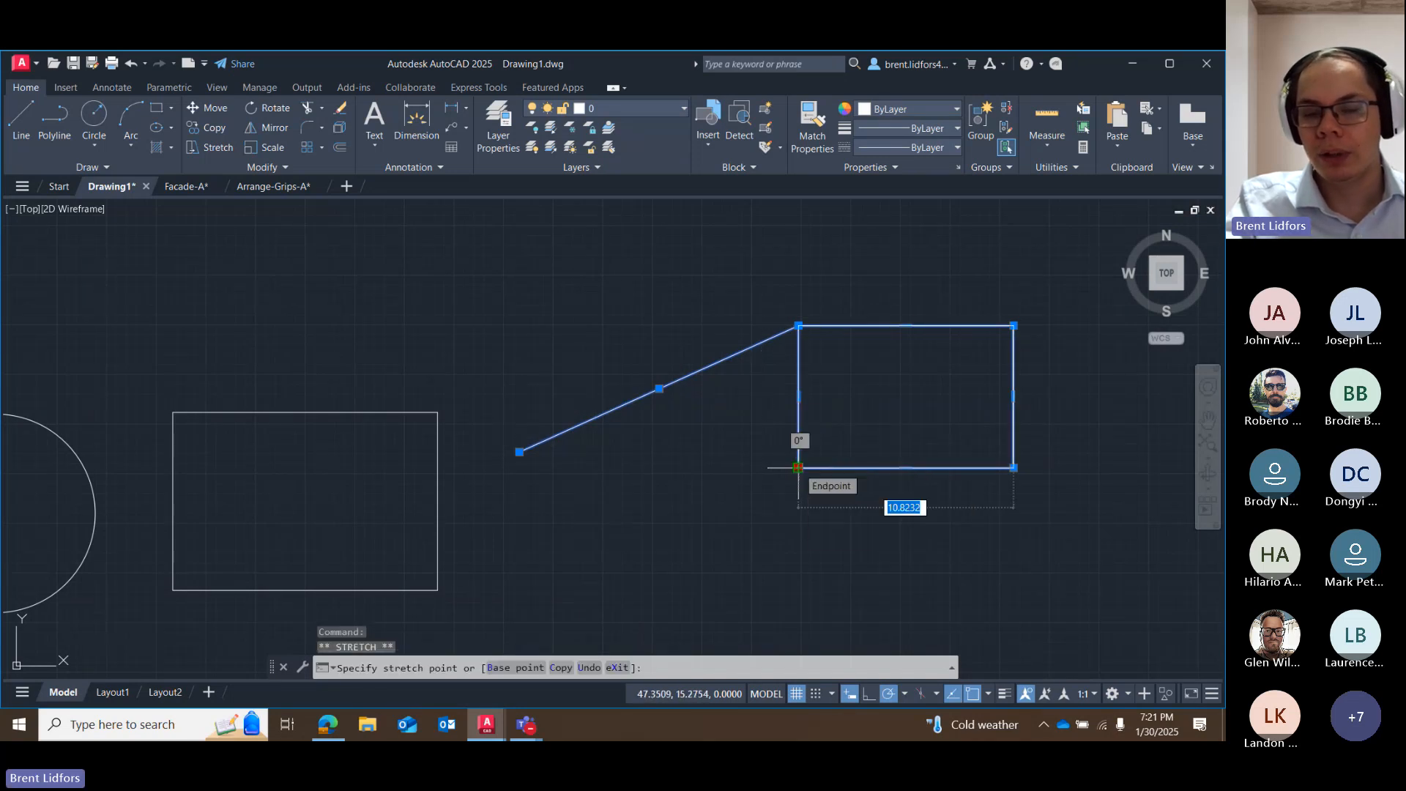
right_click(799, 467)
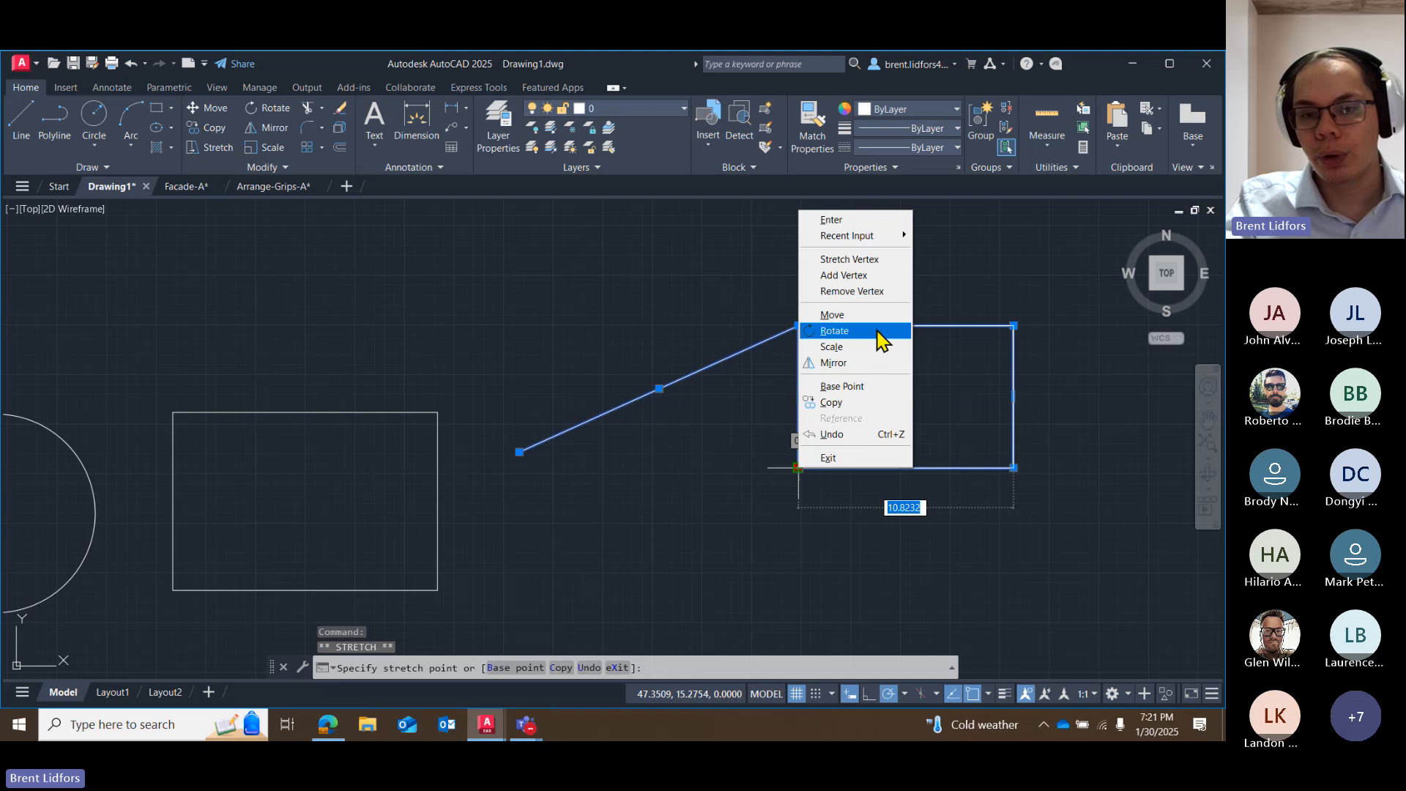
click(835, 332)
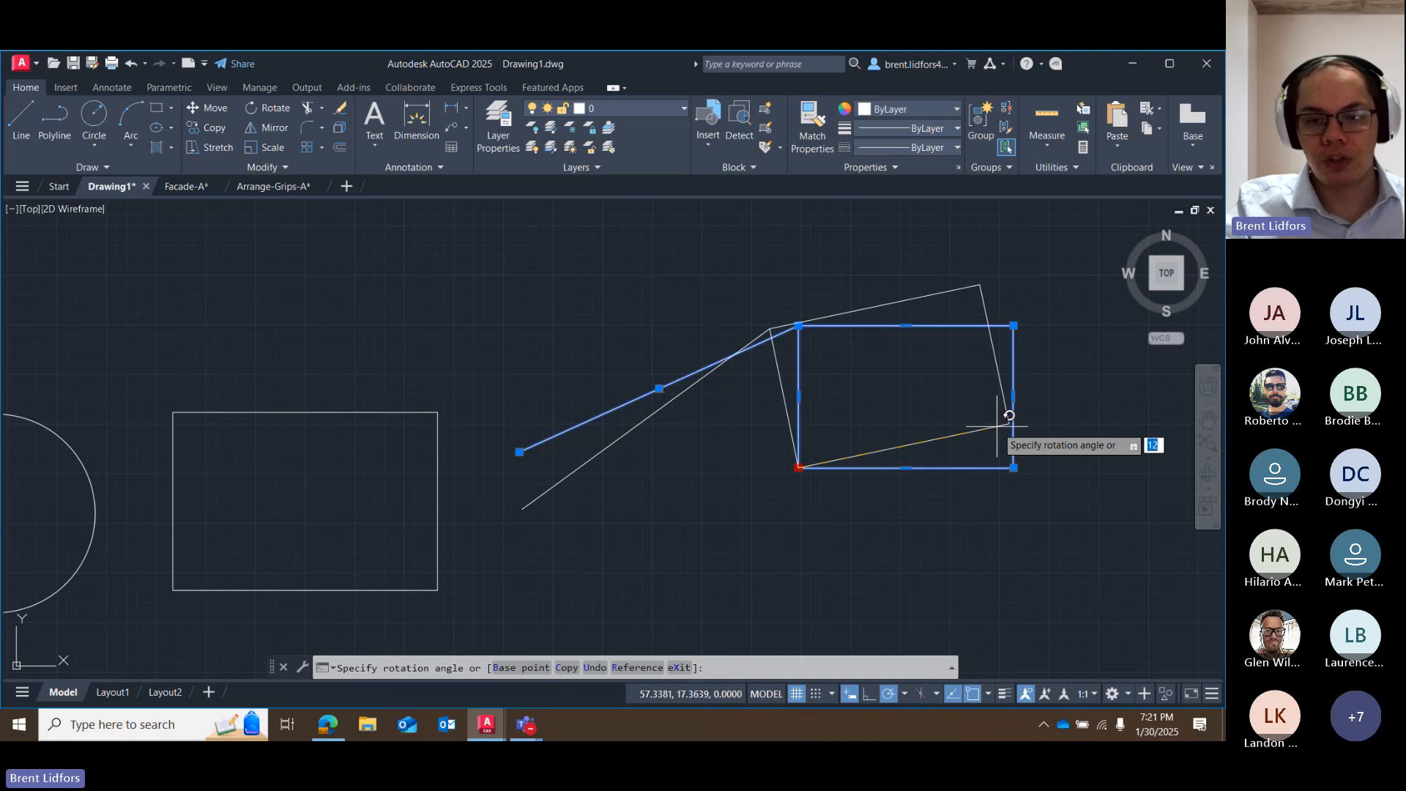
click(1009, 426)
Try stretching only the rotated rectangle's lowest vertex down and west, and undo that stretch.
click(799, 467)
right_click(798, 467)
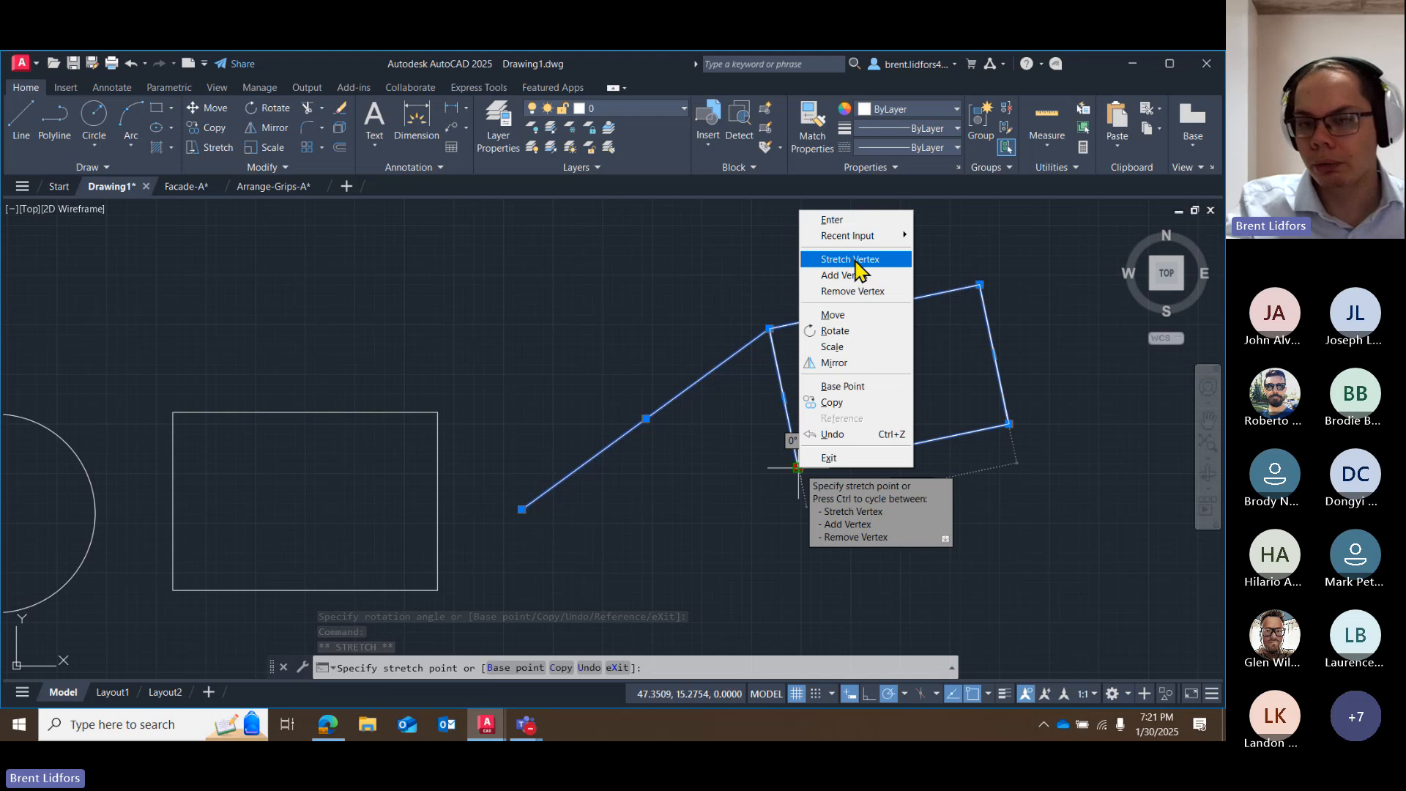
click(857, 262)
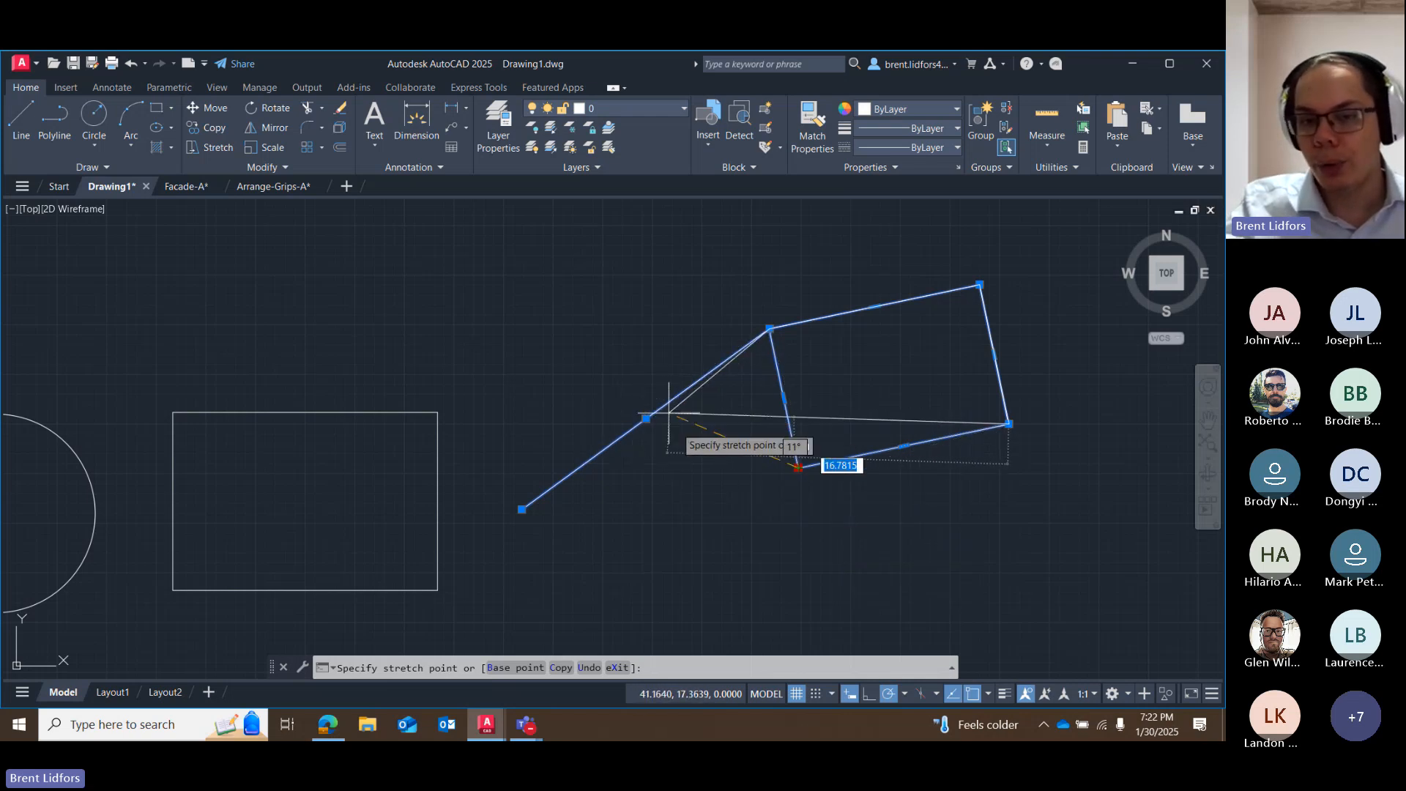
click(779, 512)
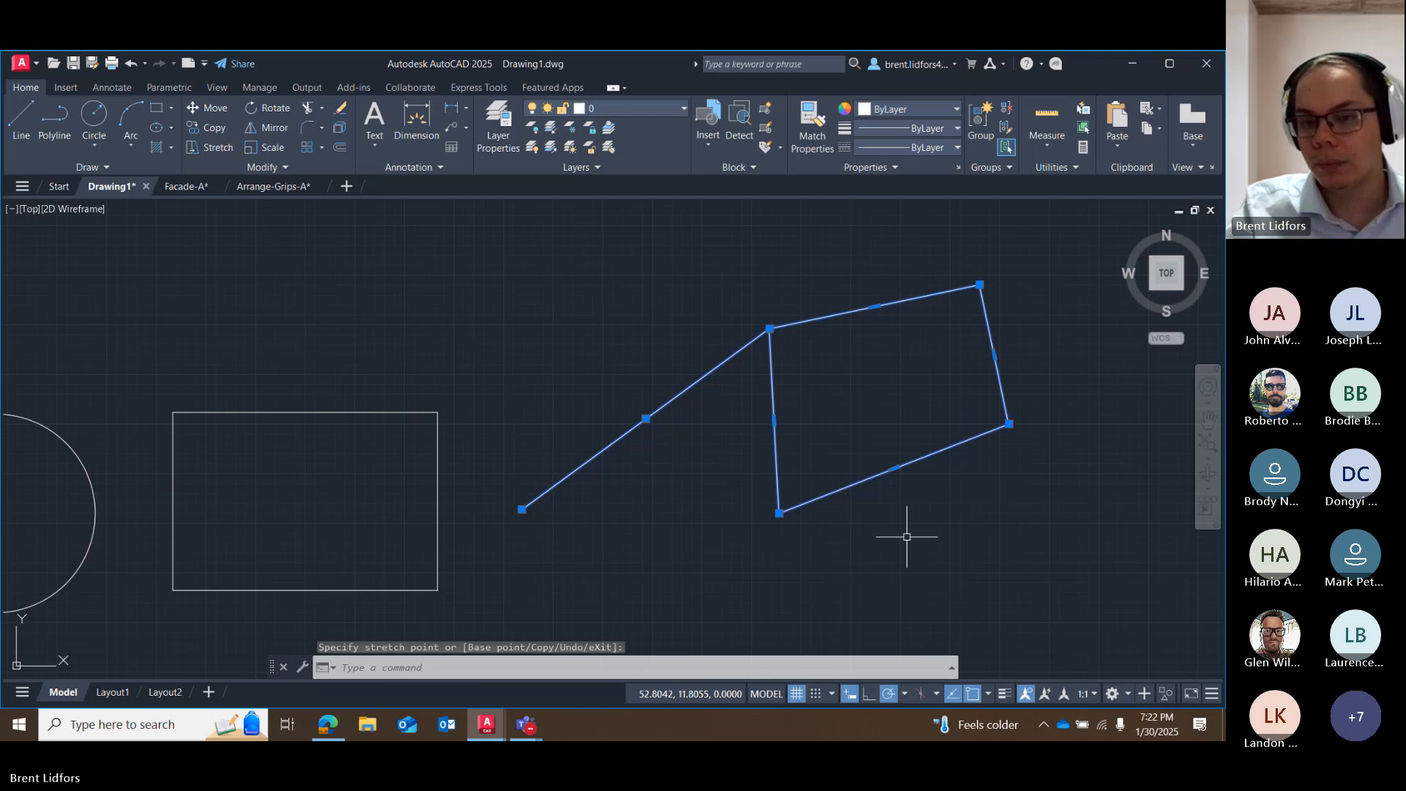
key(ctrl+z)
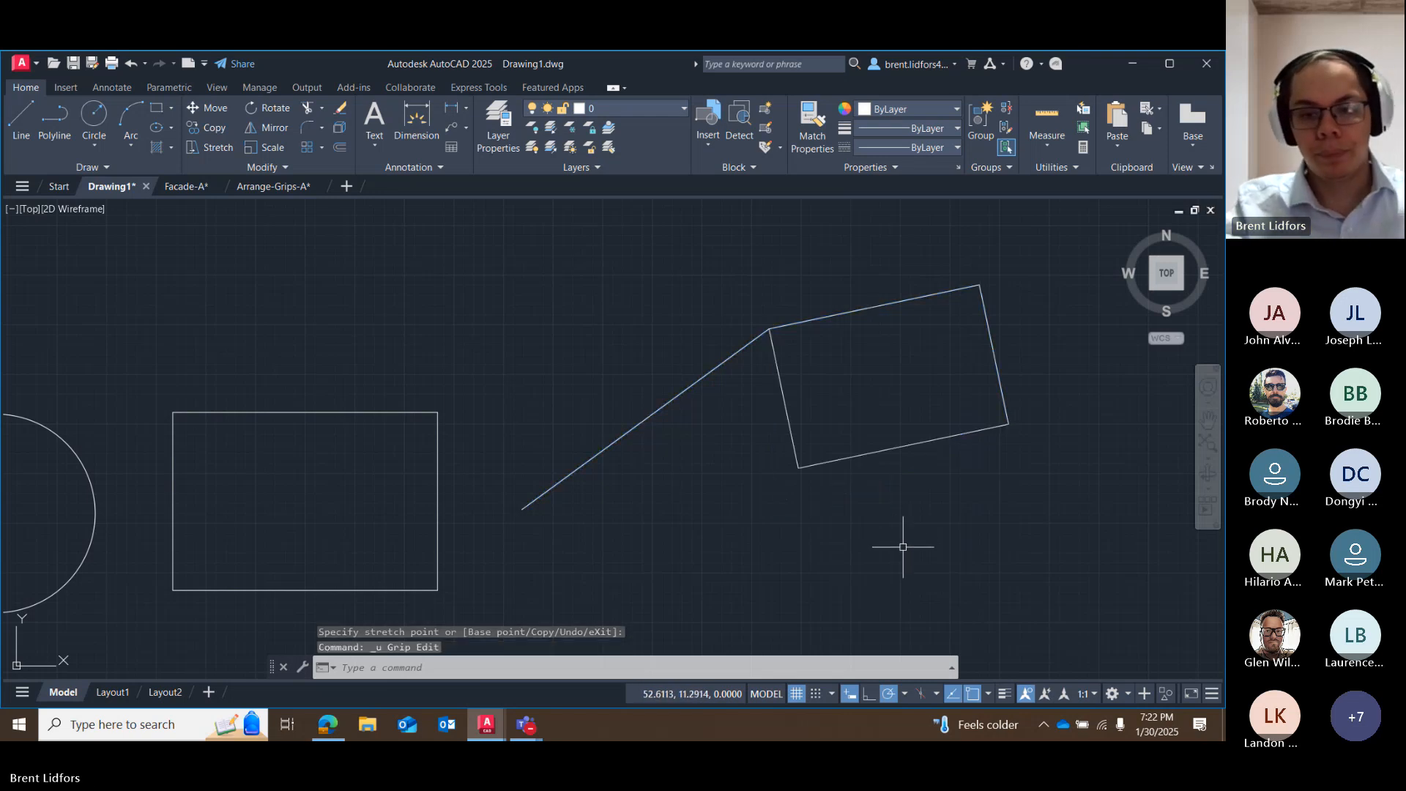
drag(864, 339, 794, 457)
right_click(799, 468)
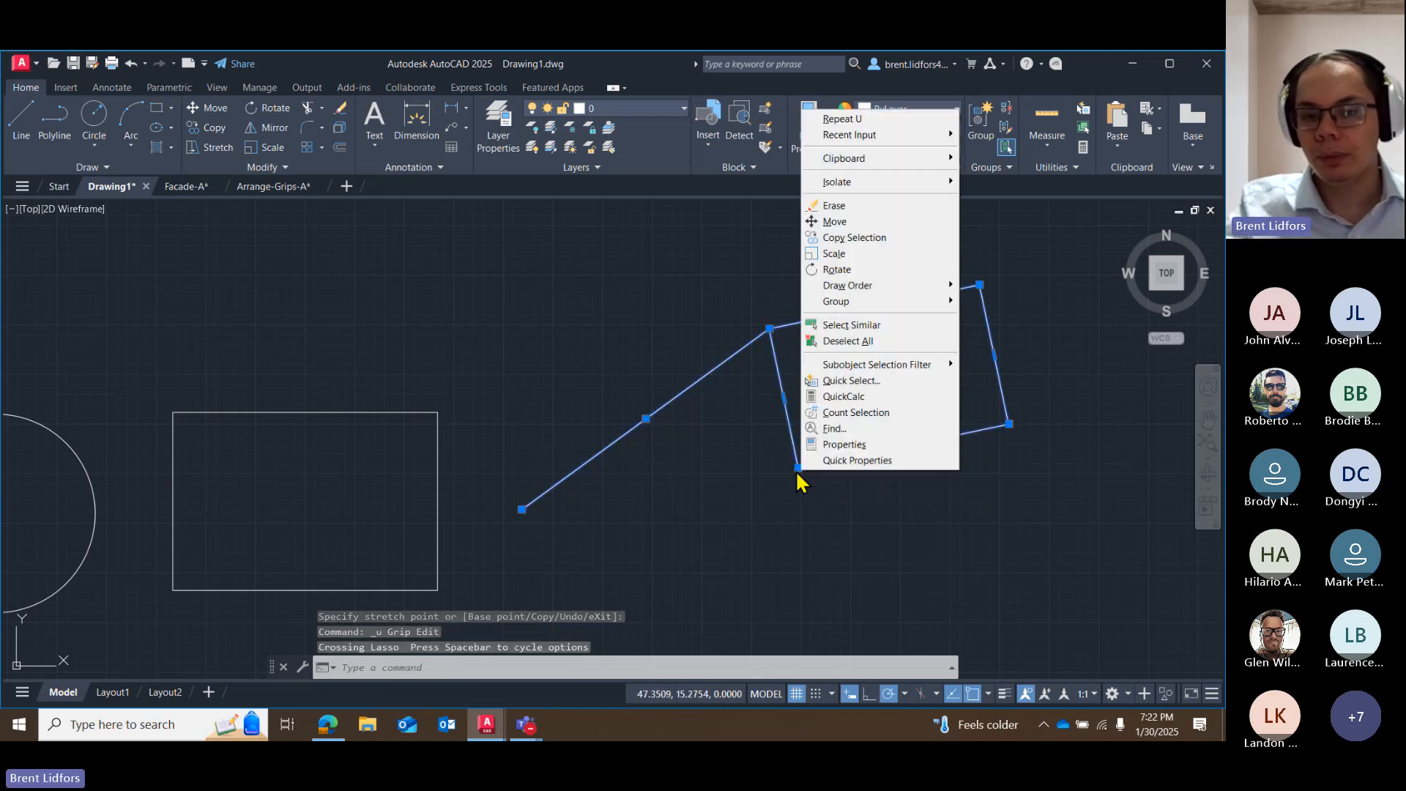
click(796, 470)
click(799, 468)
right_click(798, 466)
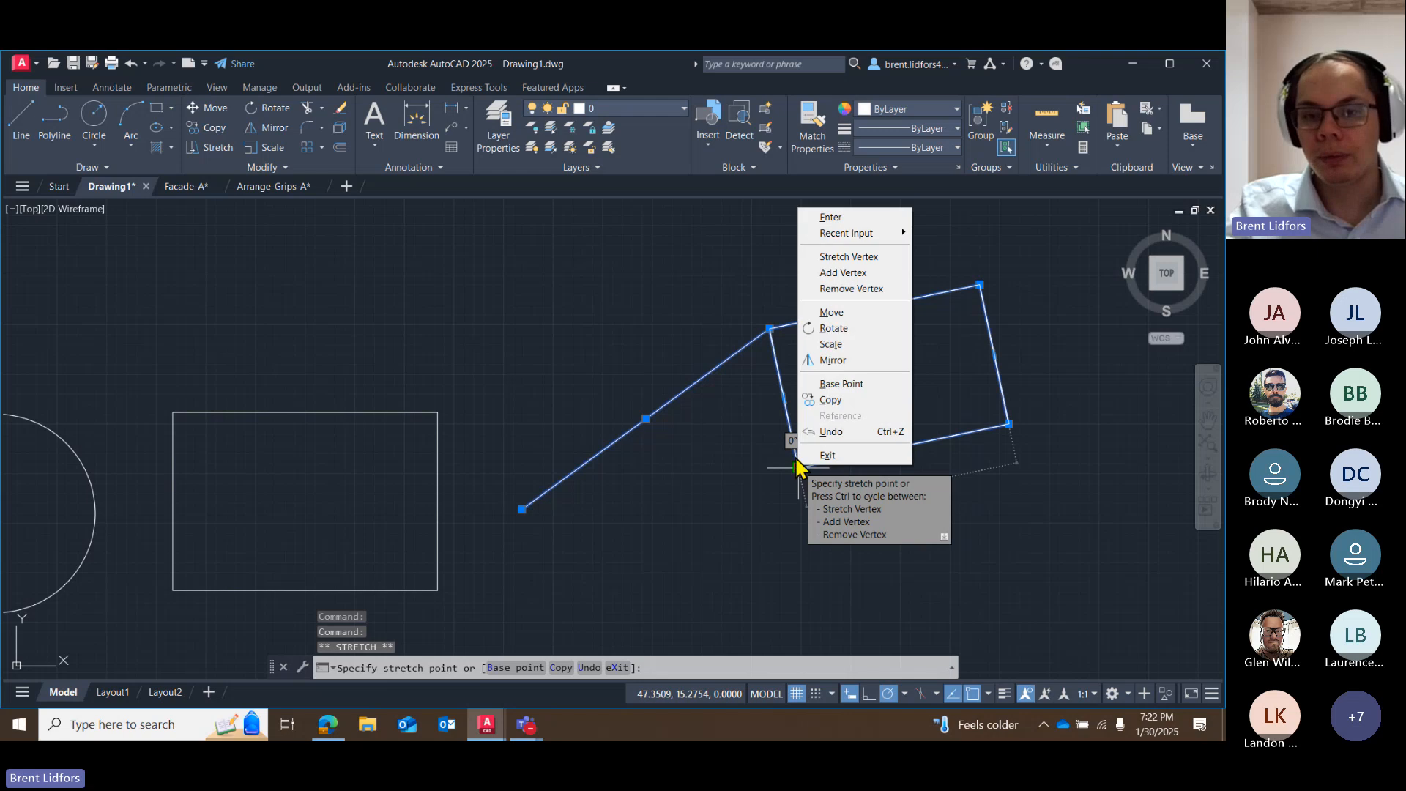
click(835, 399)
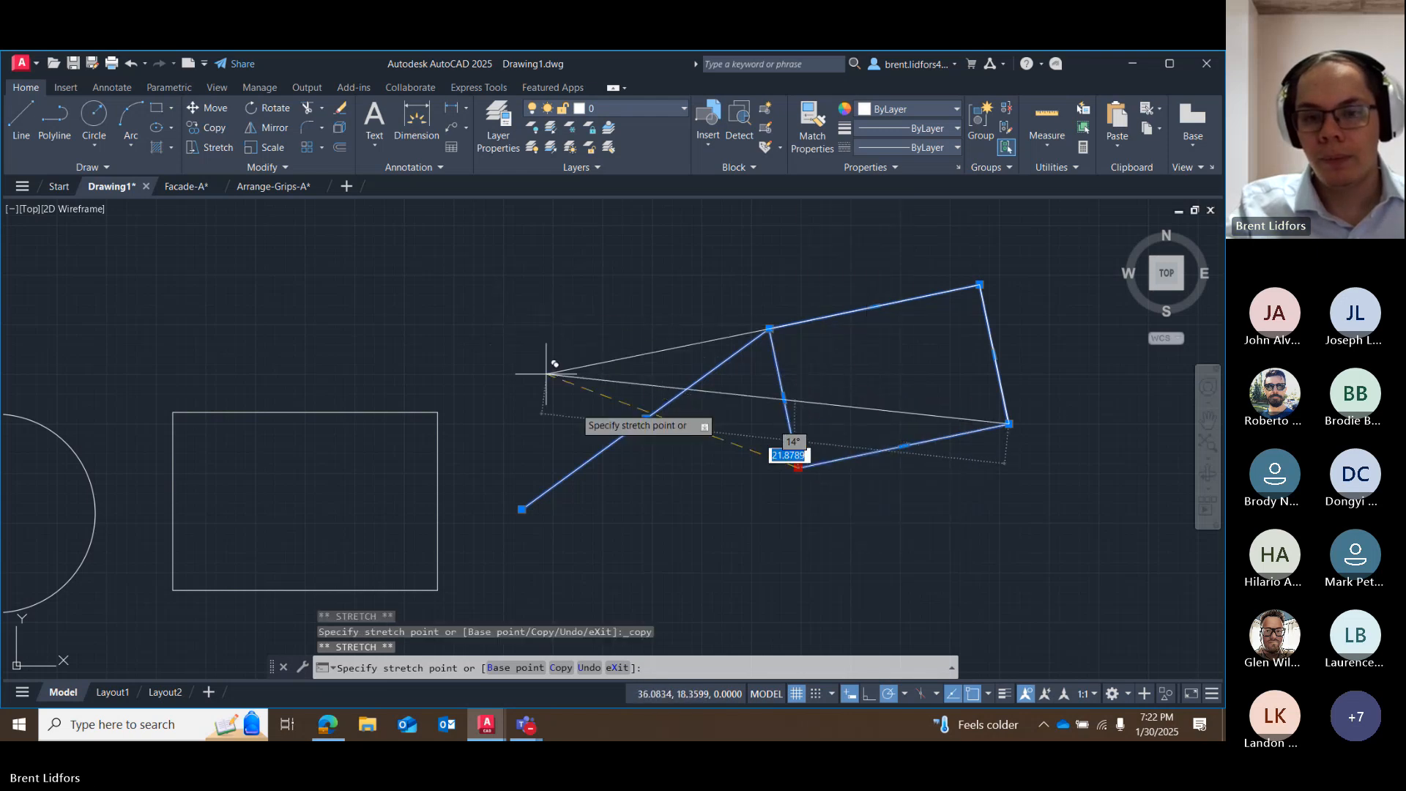
key(Escape)
key(ctrl+v)
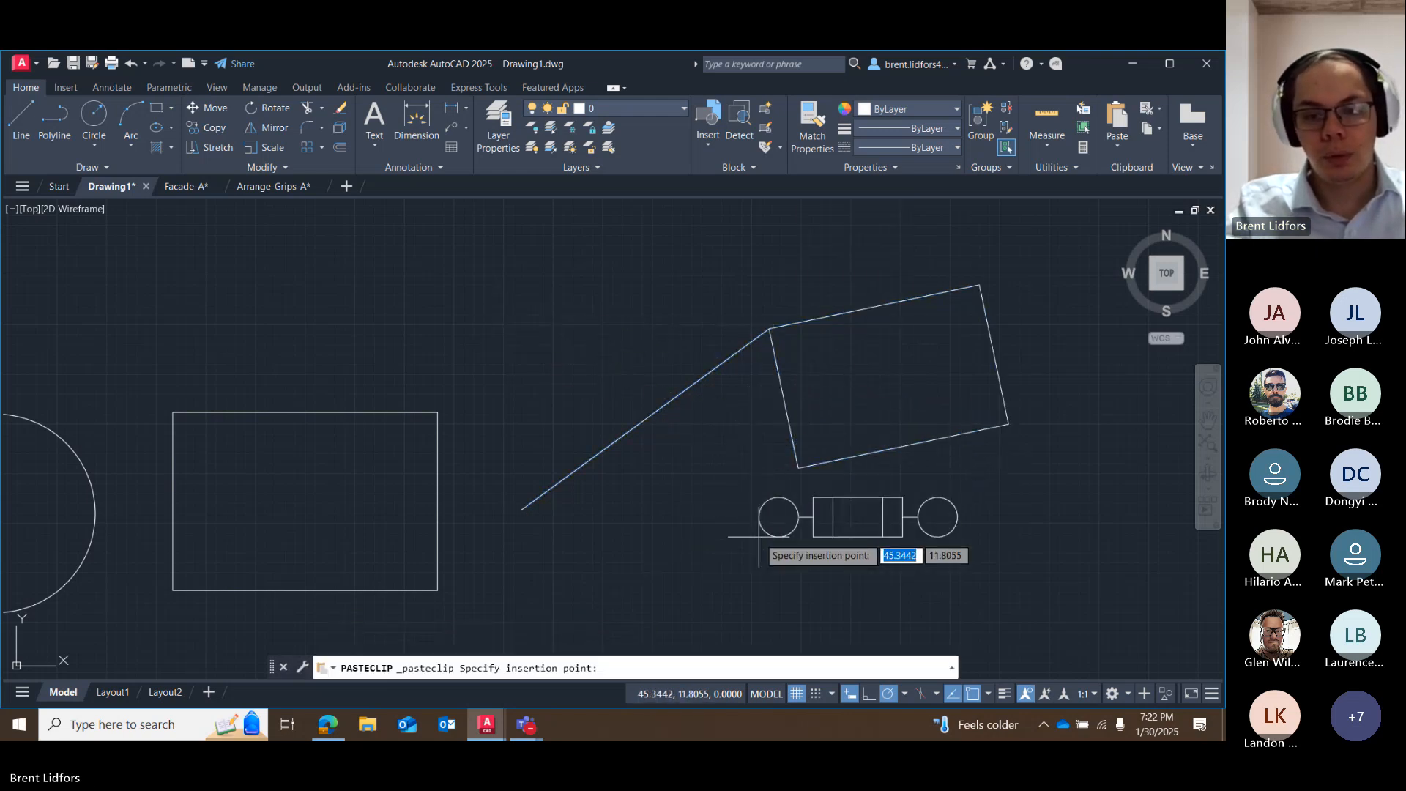
key(Escape)
Move the sloping line and rotated rectangle together about 11 units southeast by the rectangle's lowest corner grip.
mouse_move(821, 231)
mouse_down()
mouse_move(723, 304)
mouse_move(814, 477)
mouse_up()
click(798, 467)
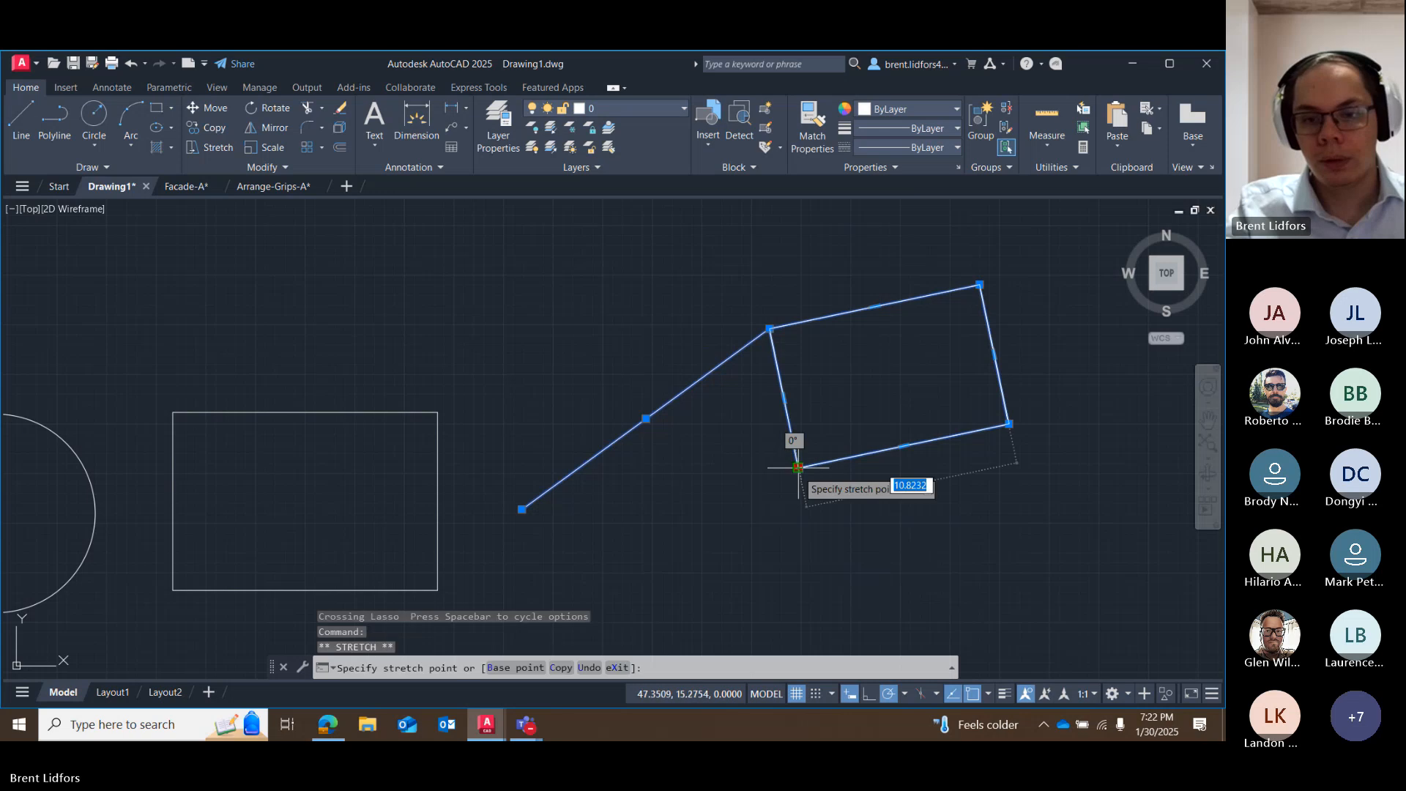
right_click(797, 468)
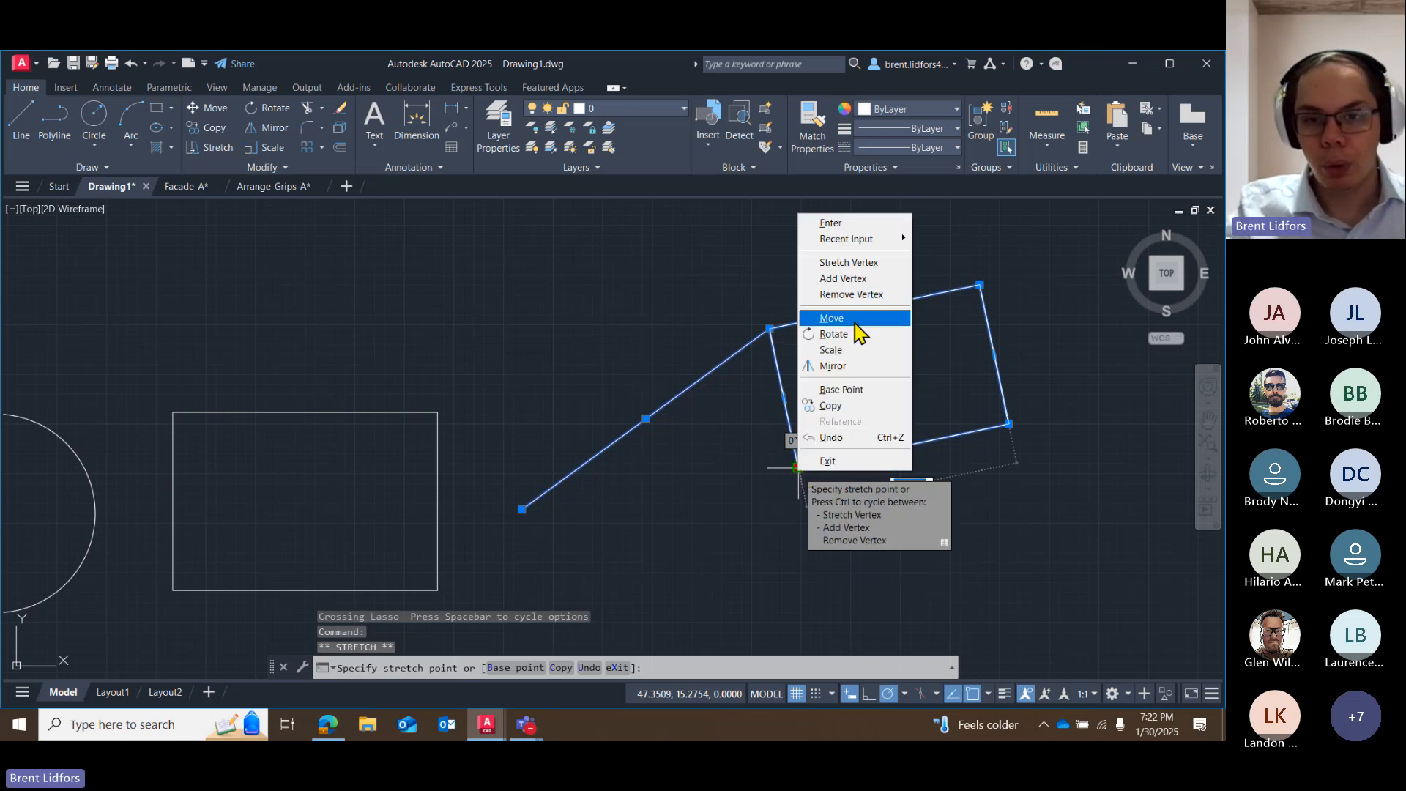
click(831, 318)
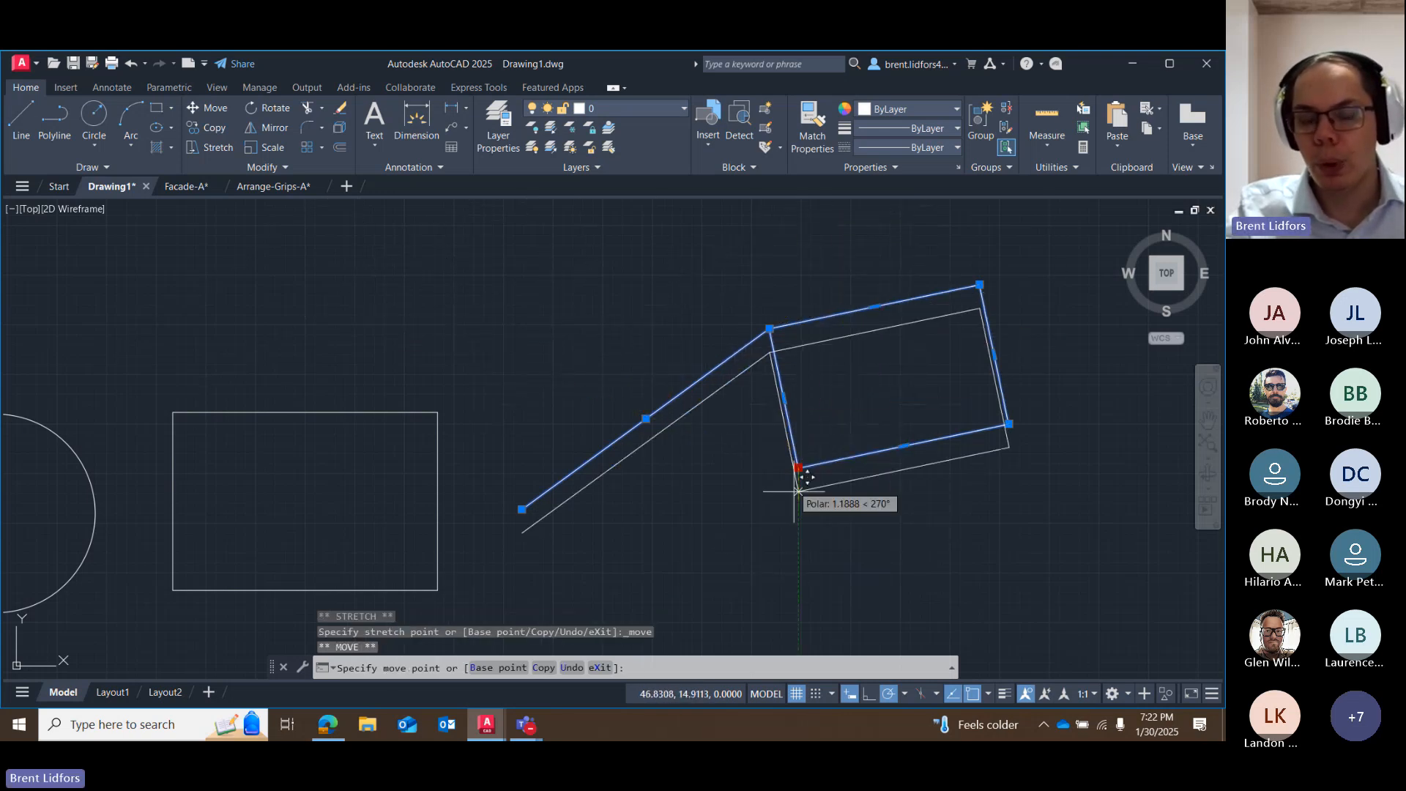
middle_drag(740, 491, 585, 389)
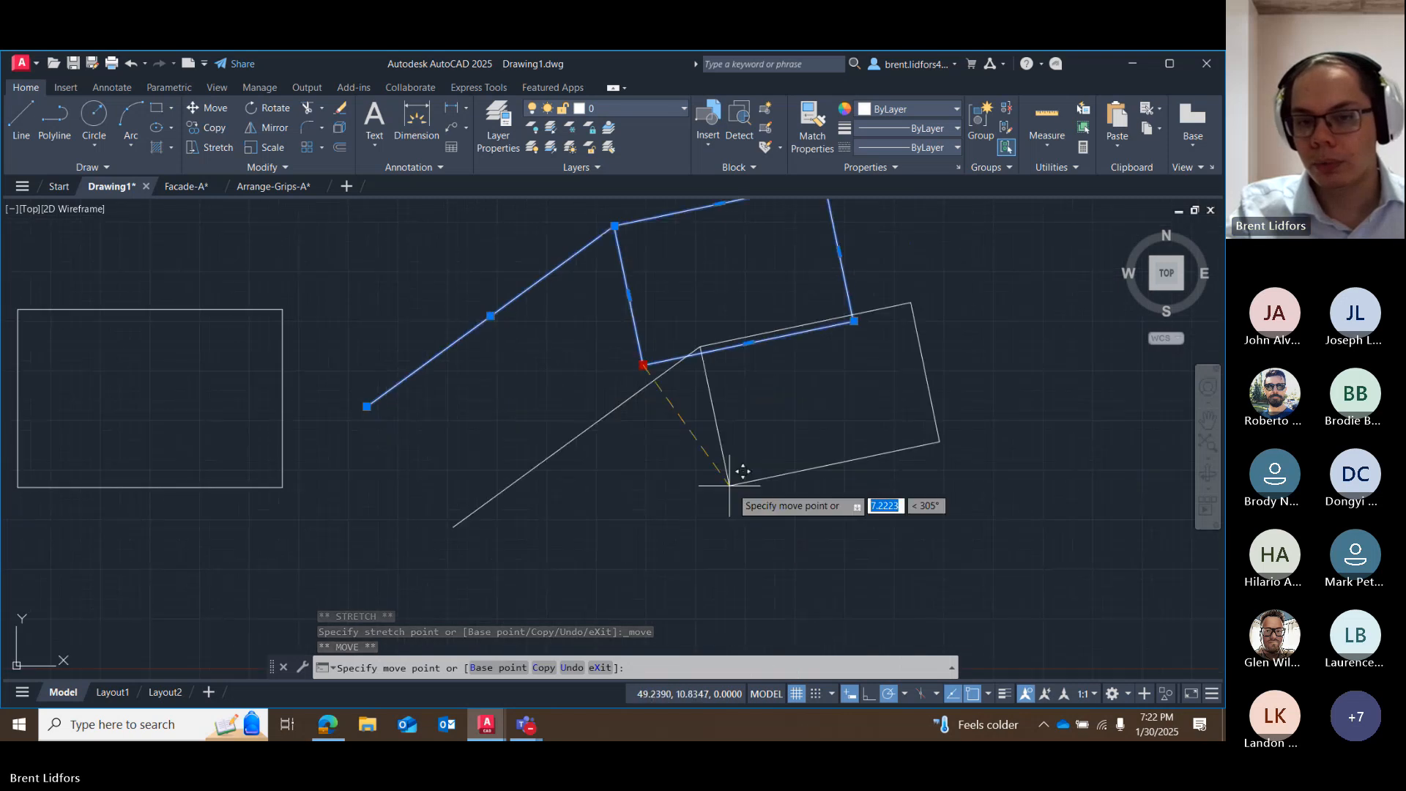
click(788, 535)
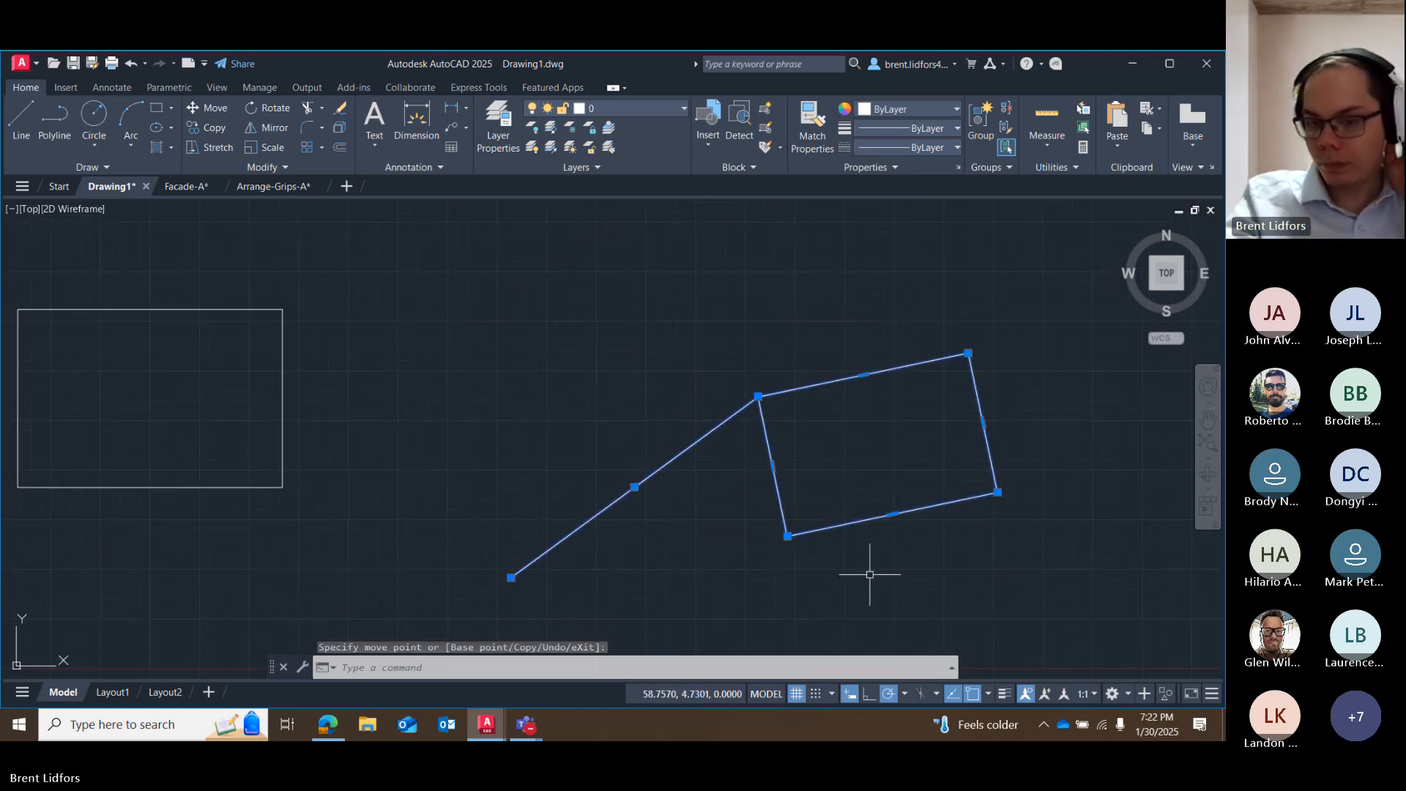
key(Escape)
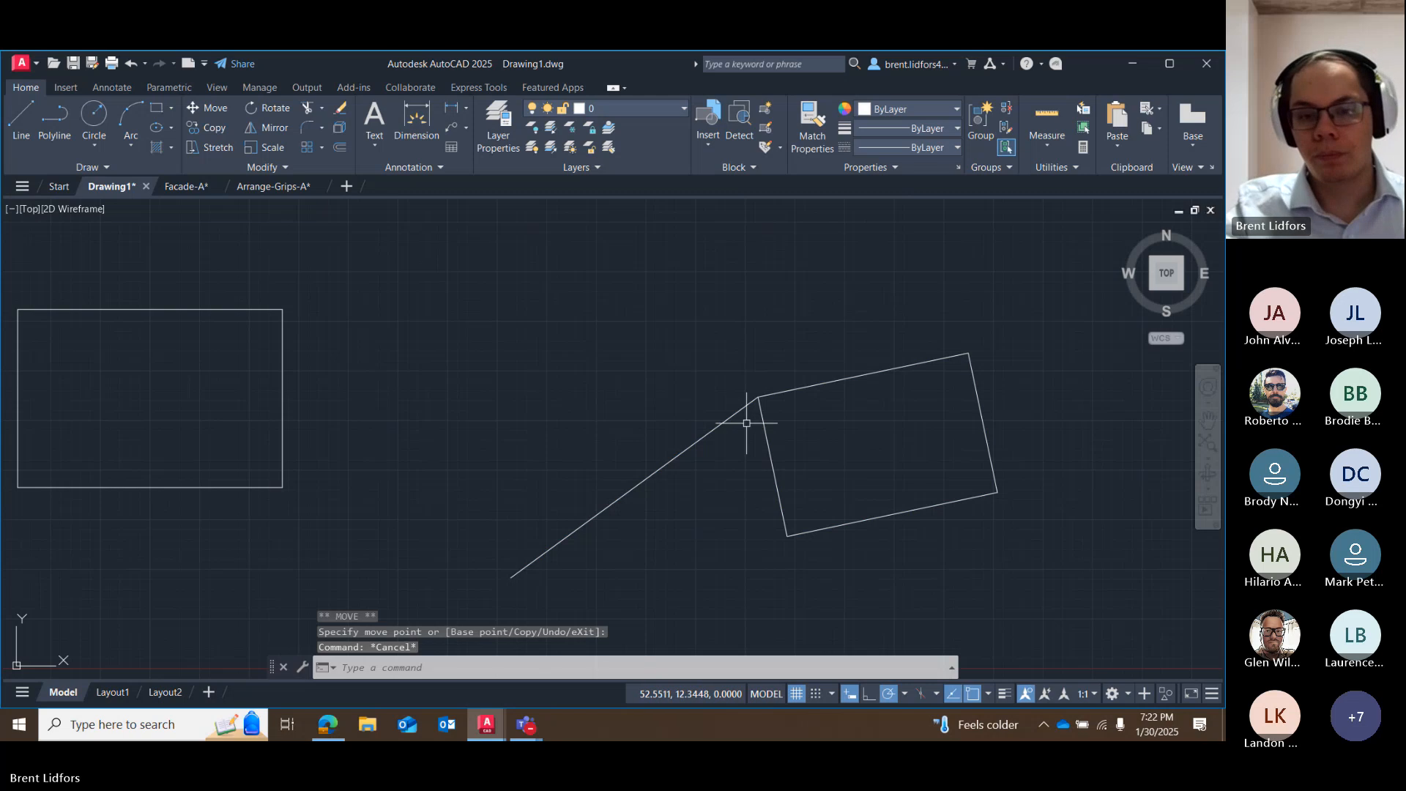
Erase the sloping line and the rotated rectangle, keeping the circle and the level rectangle.
scroll(748, 392, down, 5)
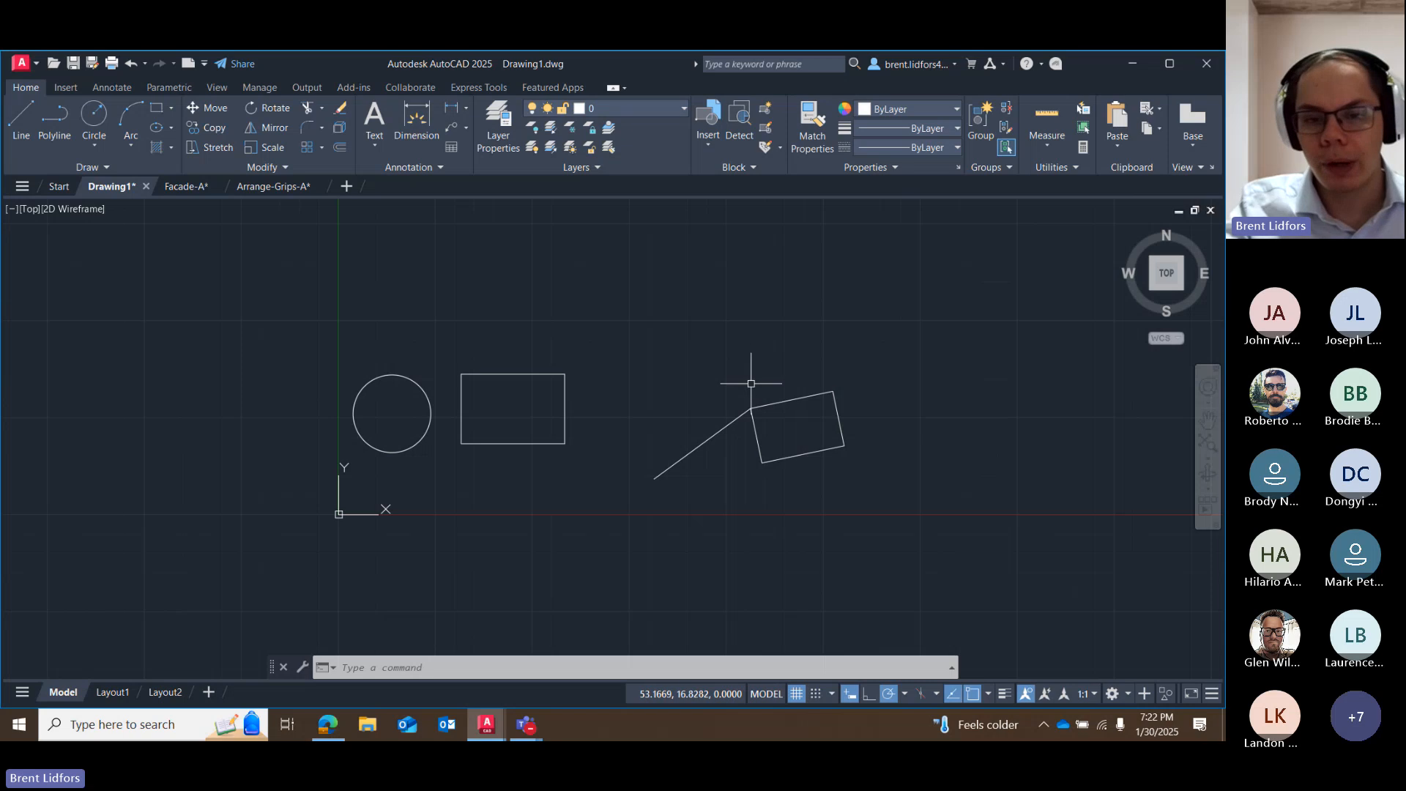
mouse_move(747, 376)
mouse_down()
mouse_move(745, 402)
mouse_move(795, 443)
mouse_up()
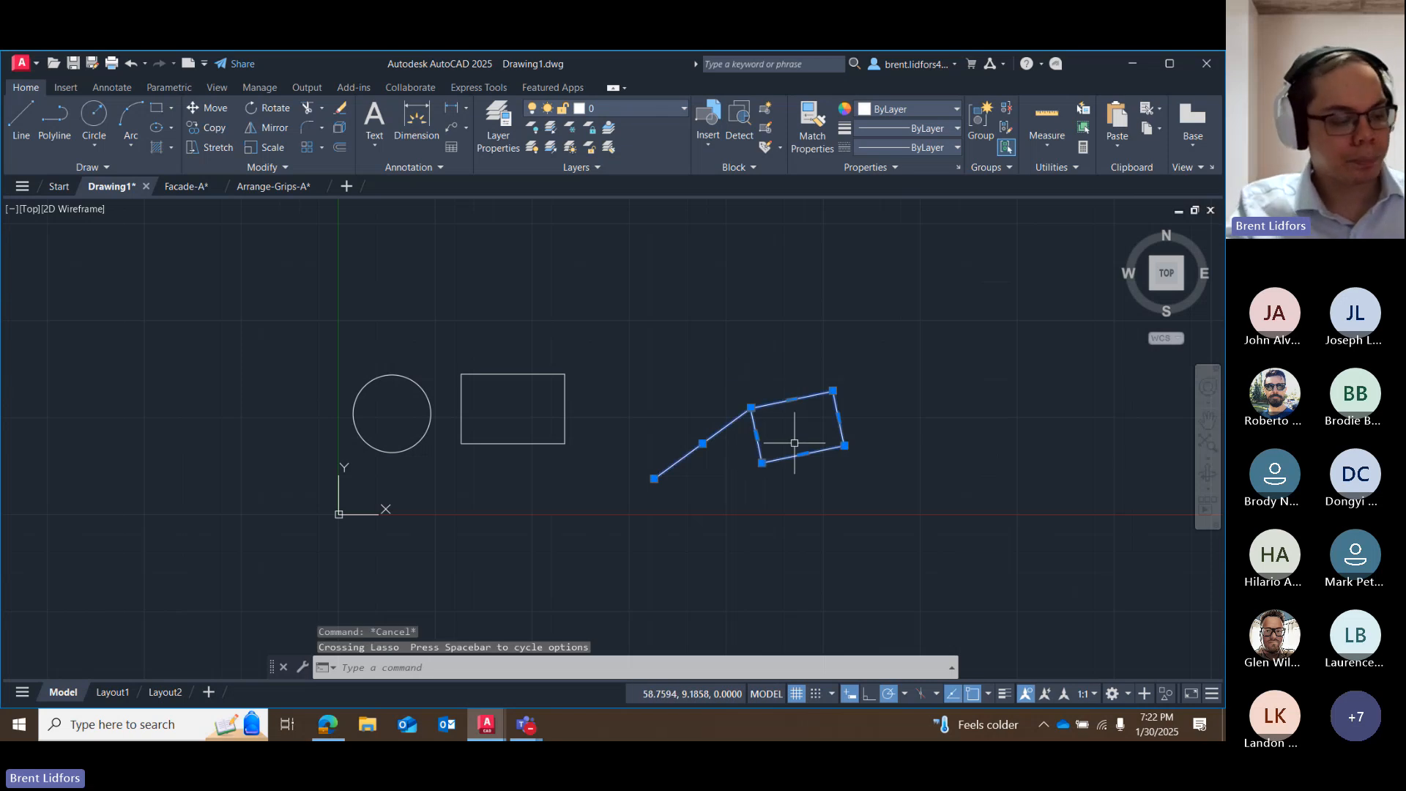
key(Escape)
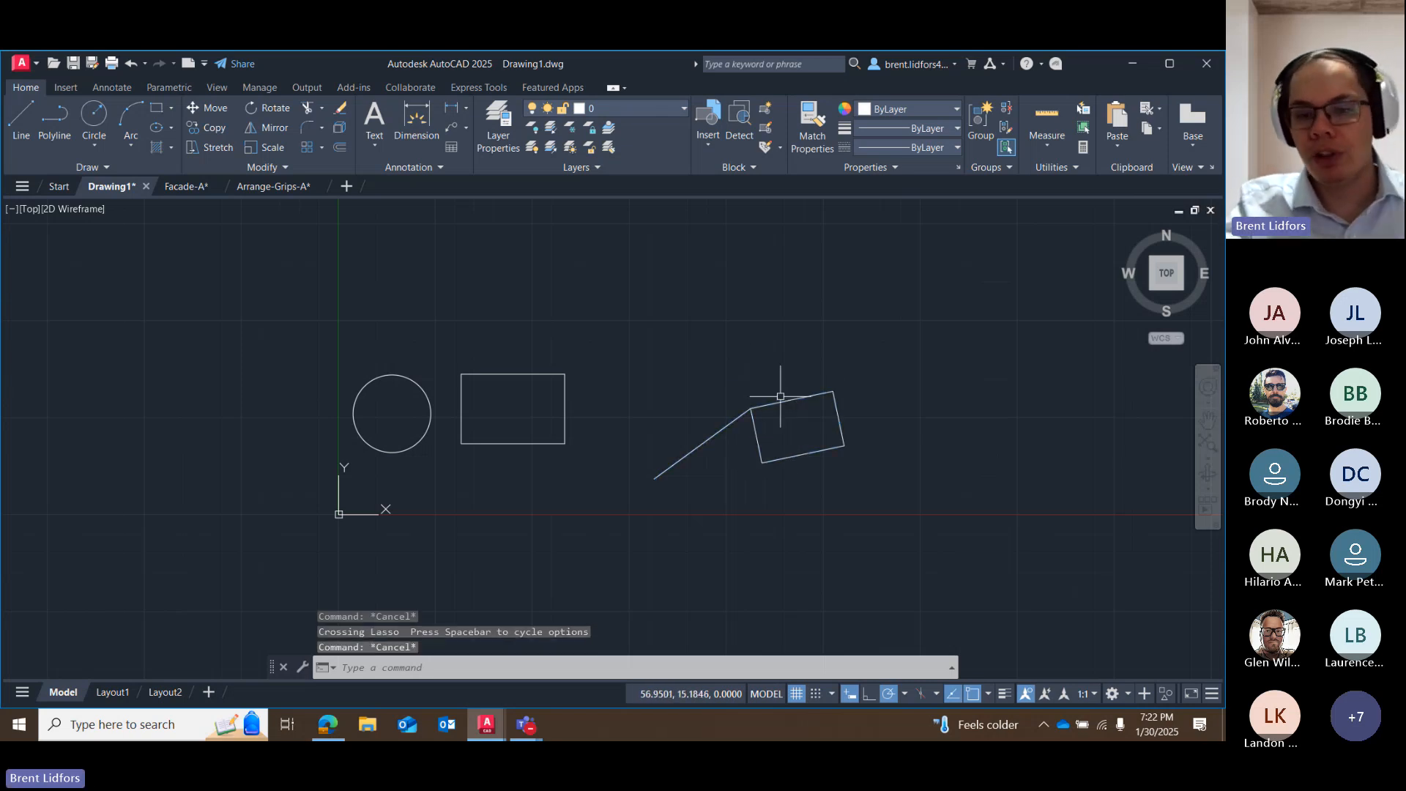
drag(780, 397, 780, 448)
key(Delete)
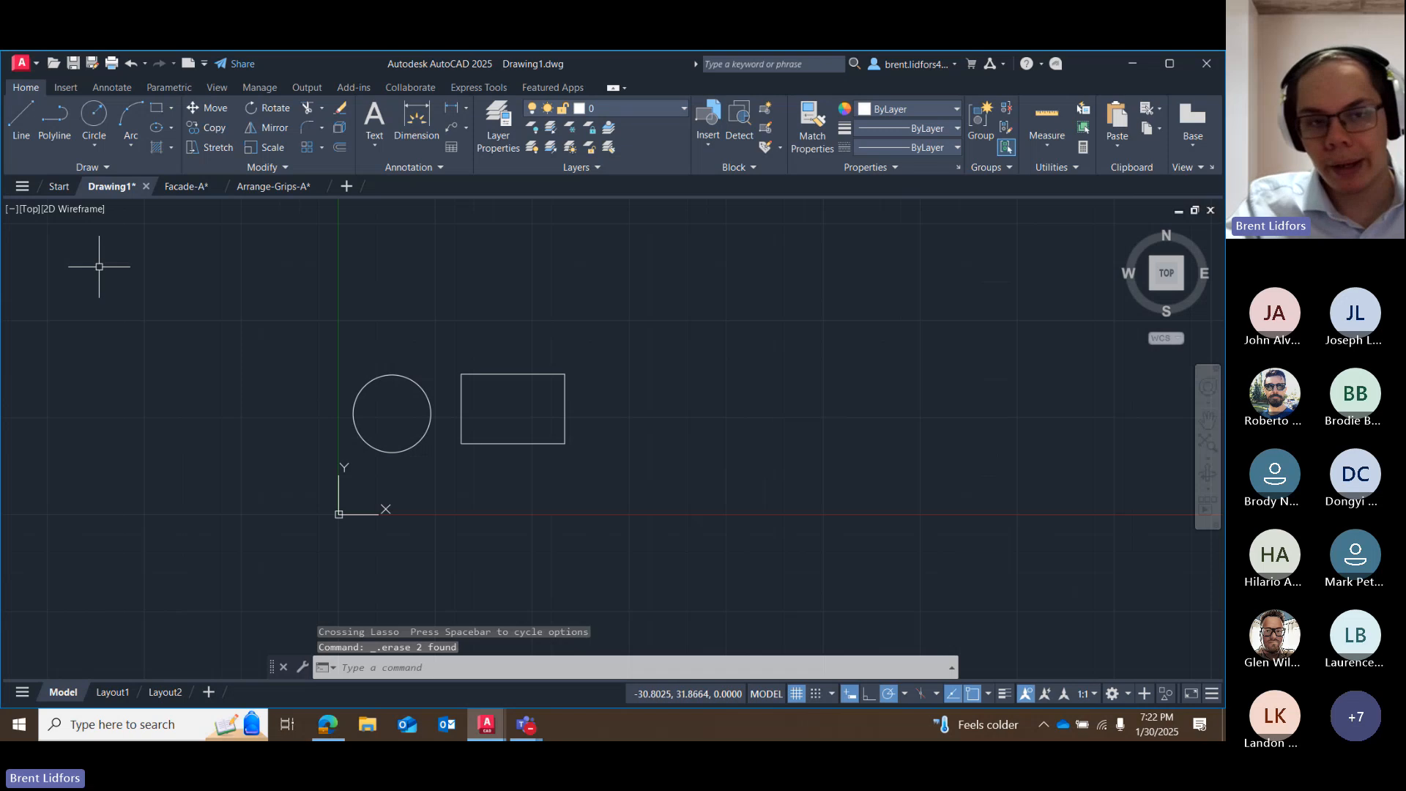
Draw a horizontal line about 10.1 units long, east of the remaining rectangle.
click(21, 118)
click(602, 409)
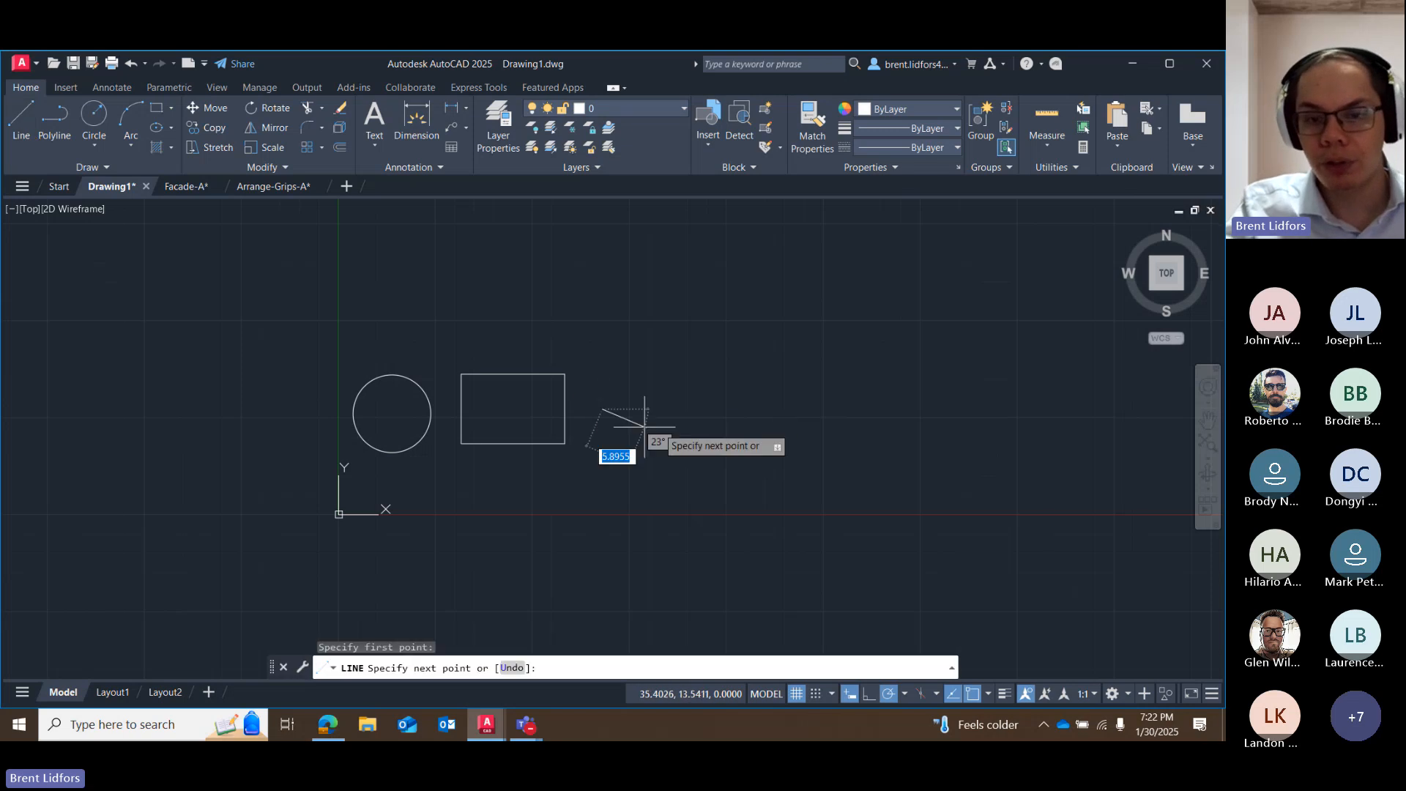
click(681, 409)
key(Escape)
Try stretching the horizontal line's east endpoint farther east by its grip, and cancel the stretch.
scroll(684, 432, up, 6)
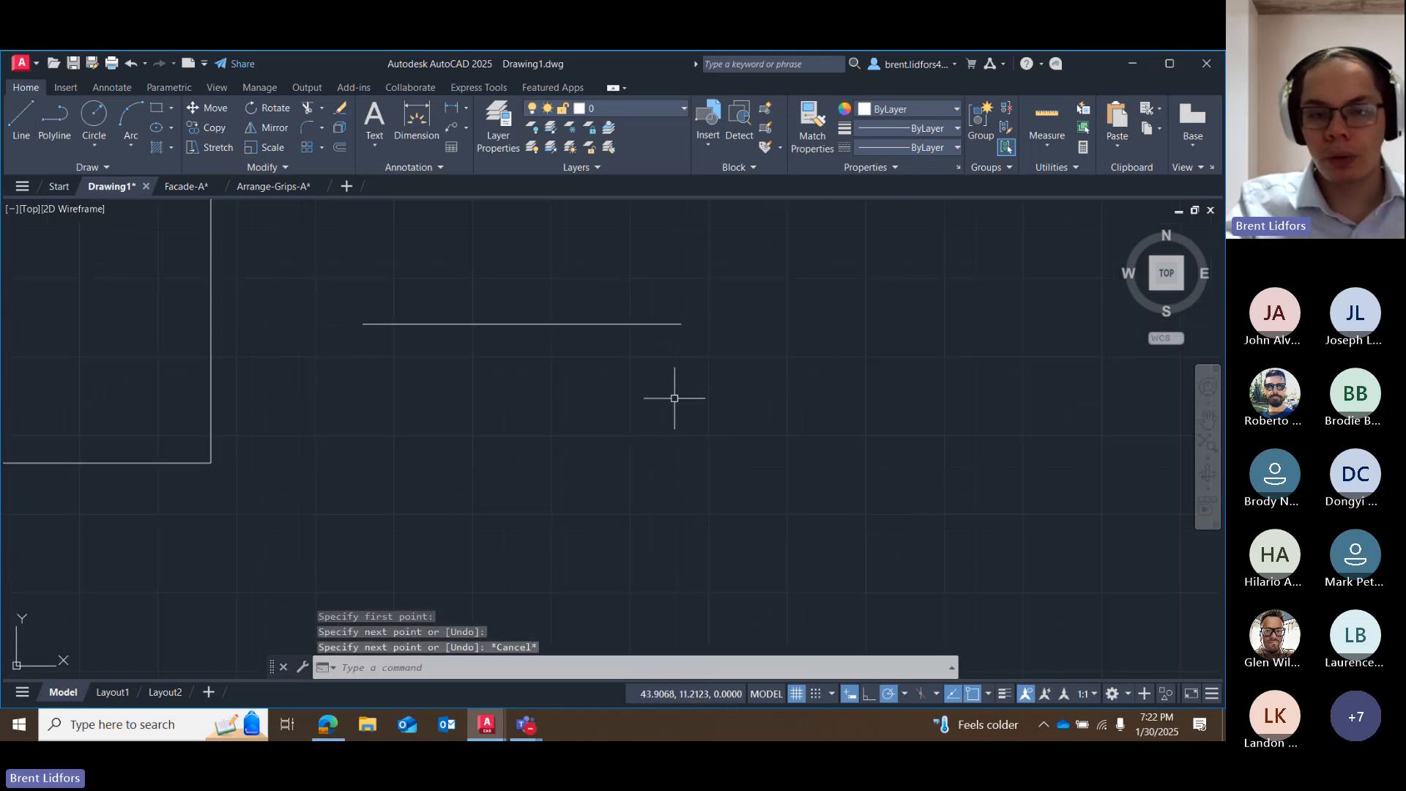
scroll(653, 396, up, 2)
middle_drag(605, 504, 627, 647)
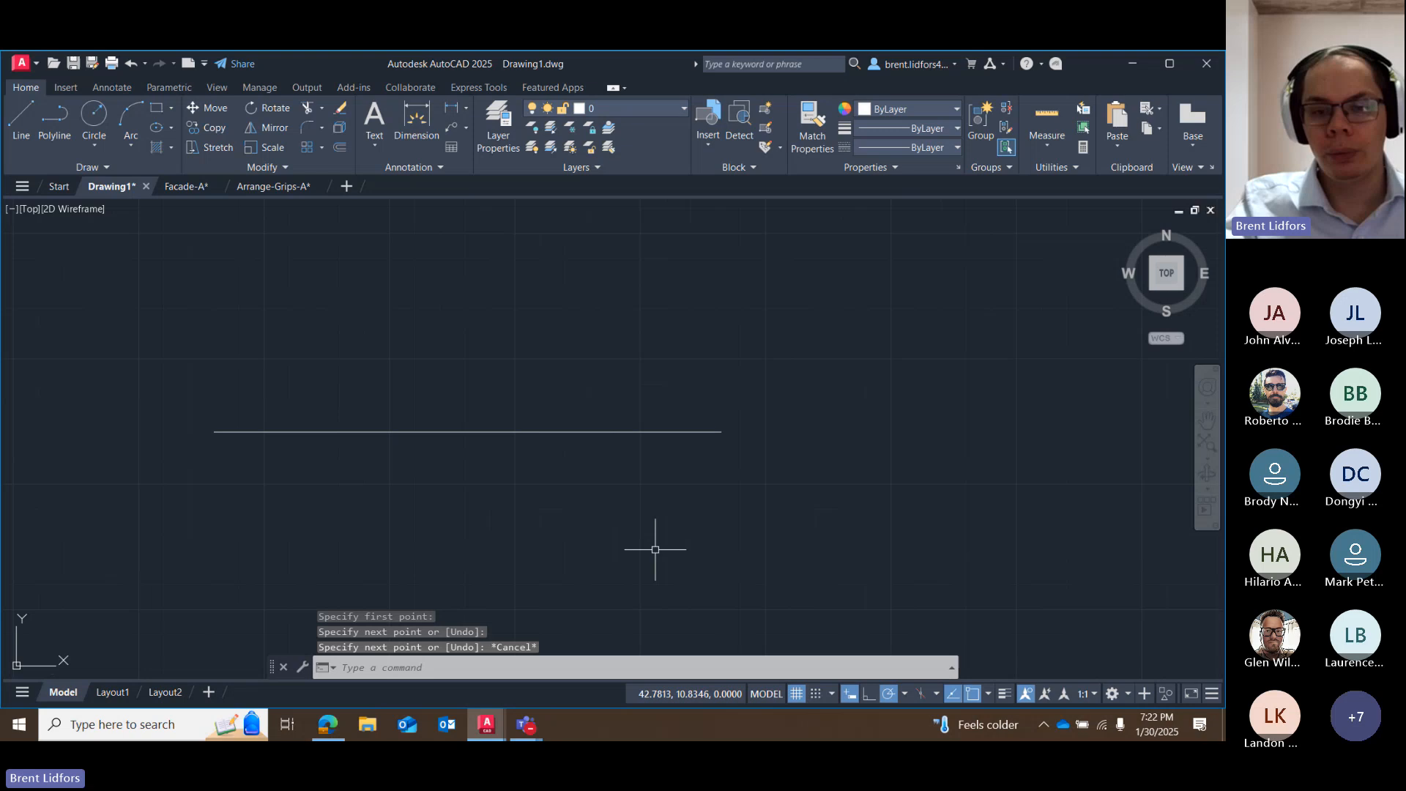
click(665, 431)
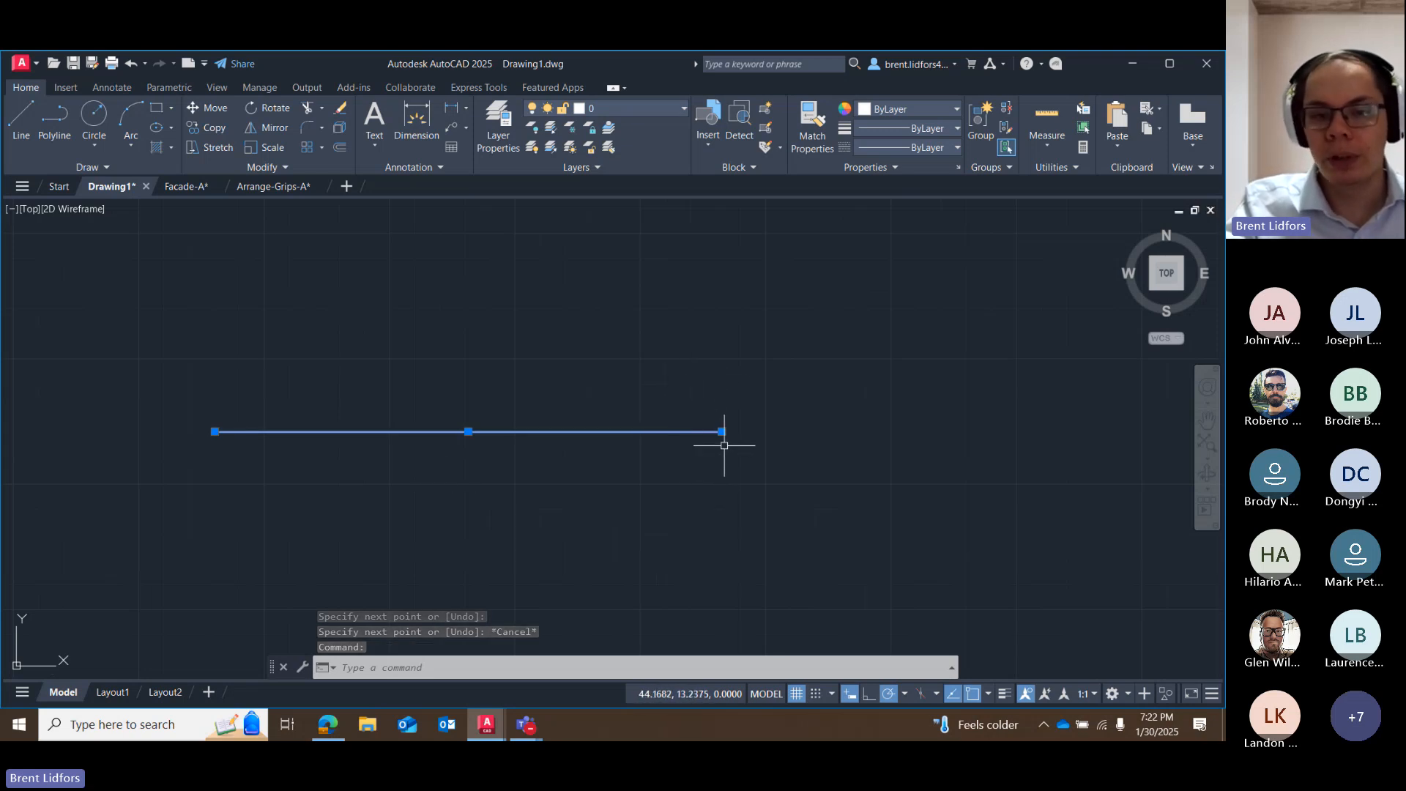
mouse_move(722, 432)
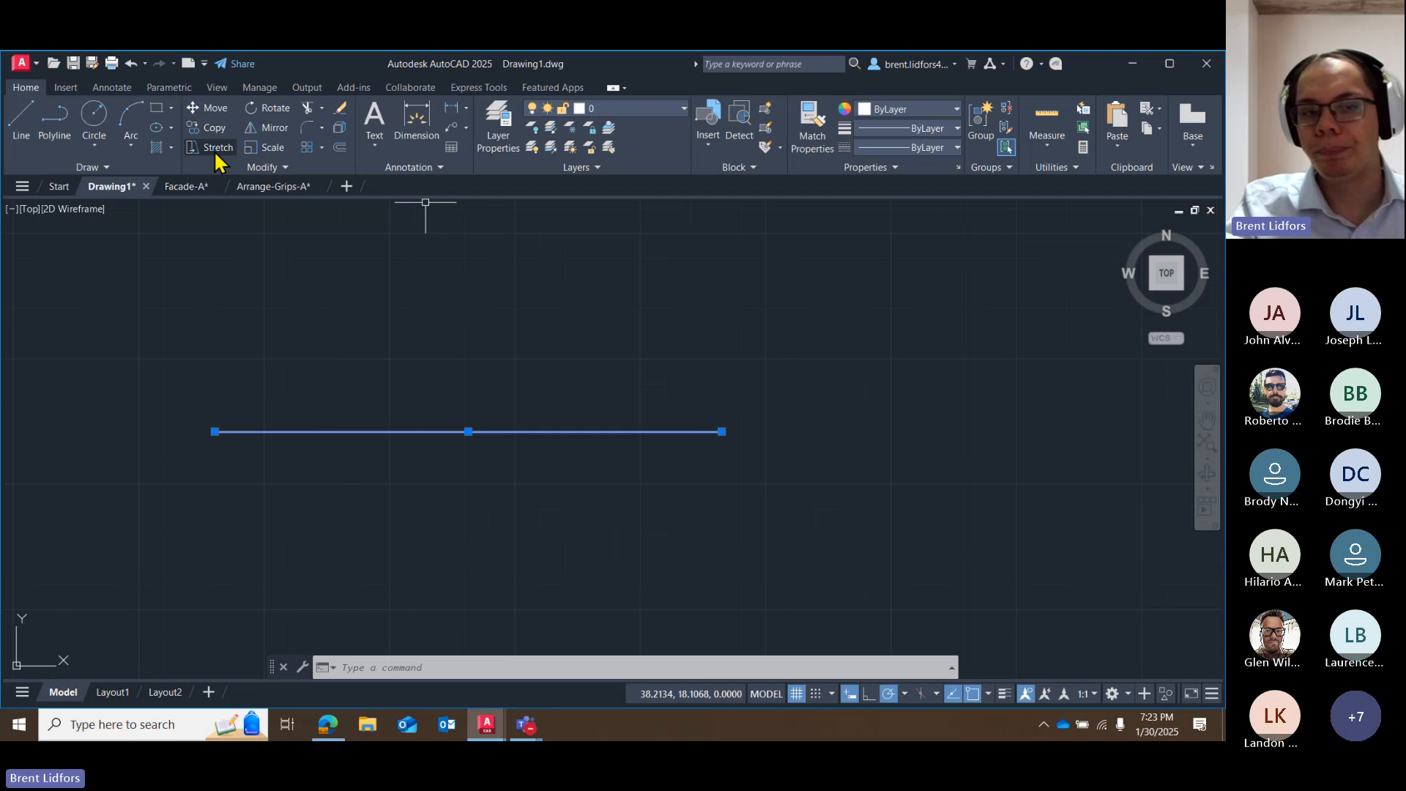
click(722, 432)
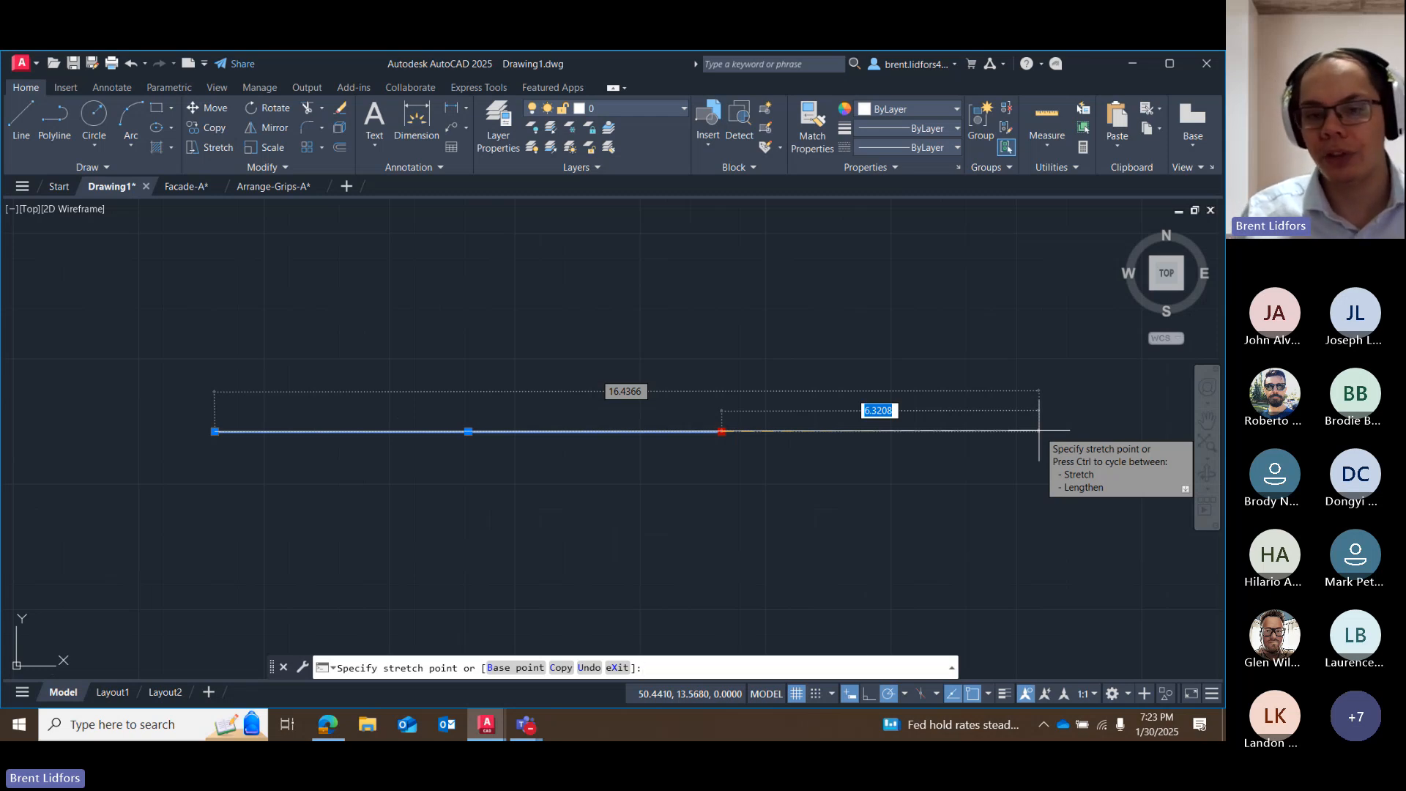
key(Escape)
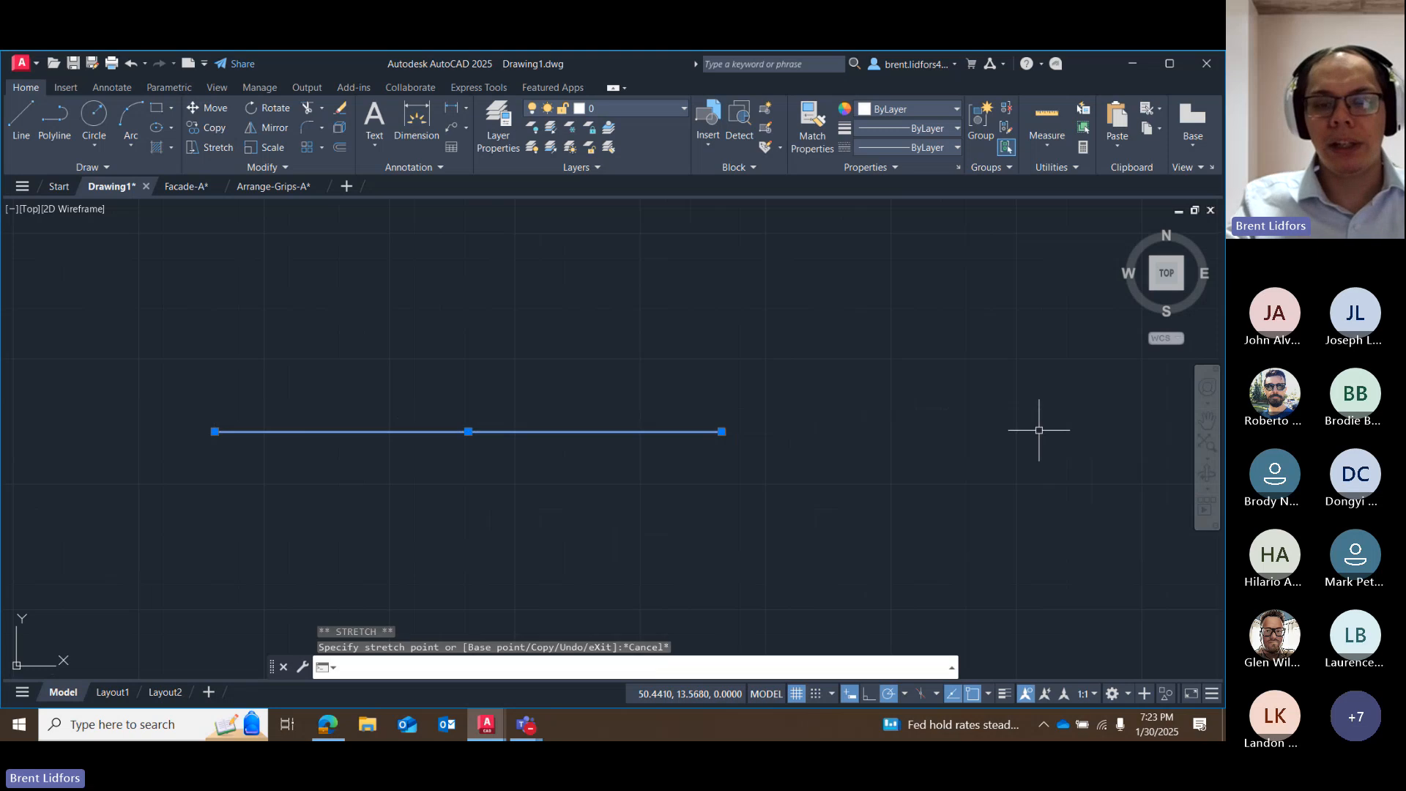
Erase the horizontal line and draw a new one exactly 10 units long in its place.
key(Delete)
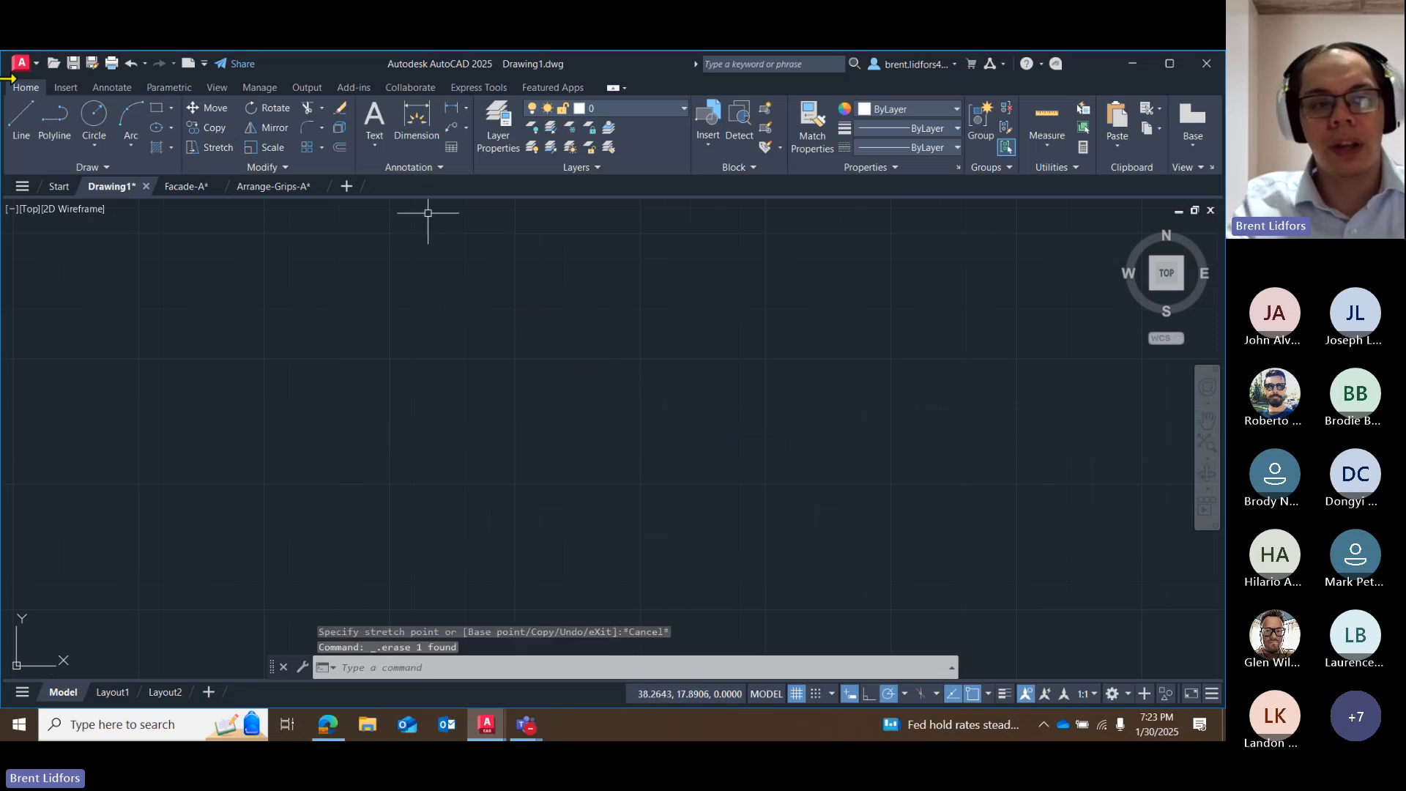
click(22, 124)
click(329, 395)
text(10)
key(Return)
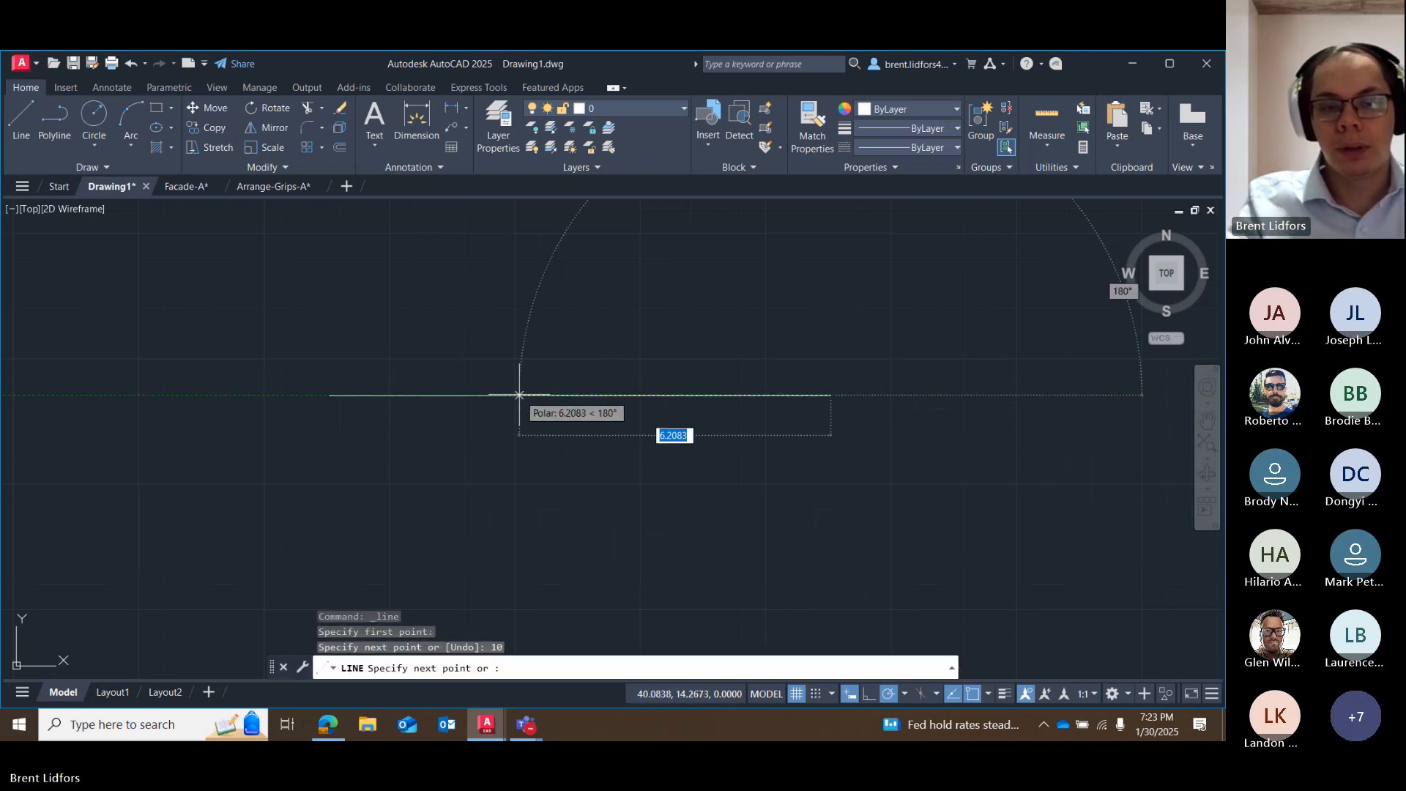
key(Escape)
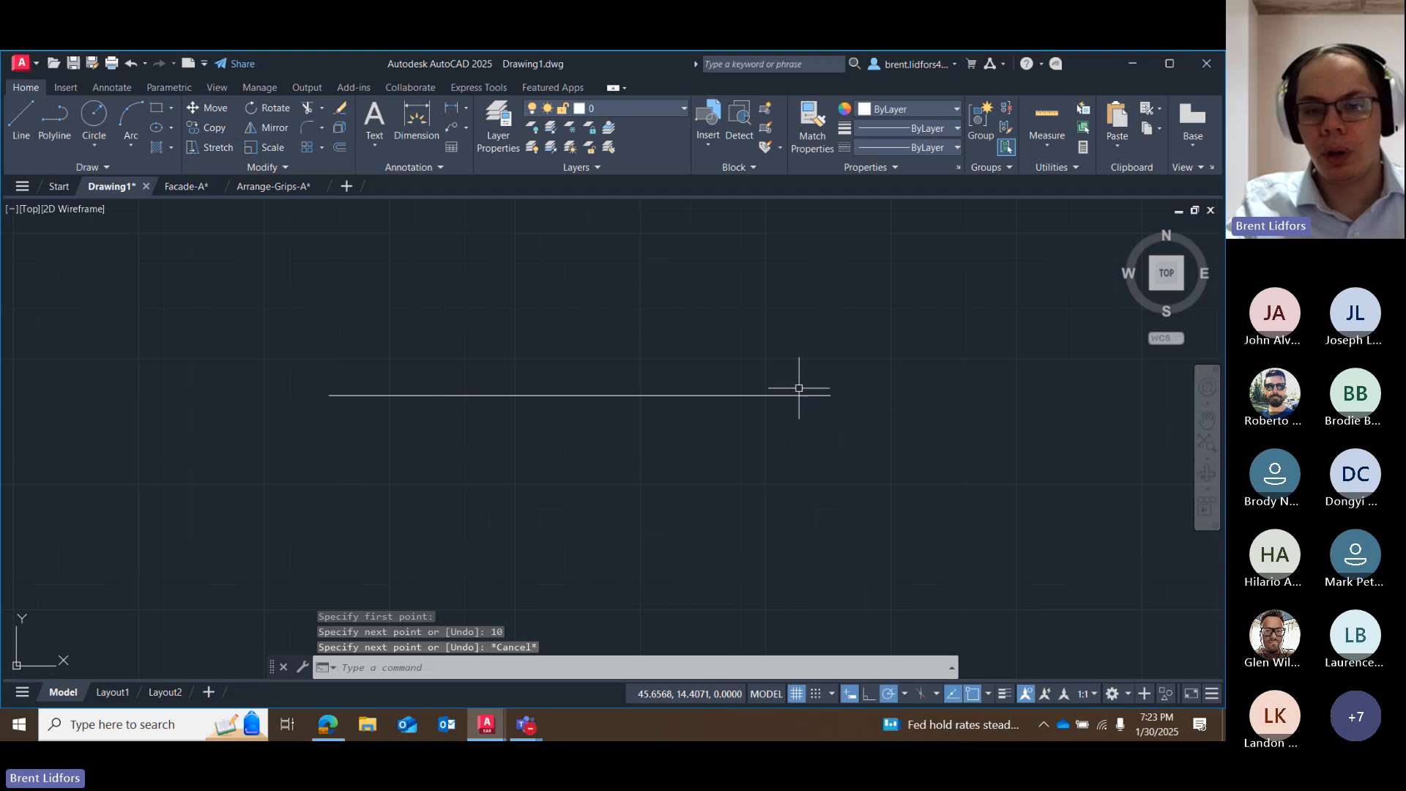
Stretch the horizontal line's east endpoint 5 units farther east by its grip.
click(629, 399)
click(629, 393)
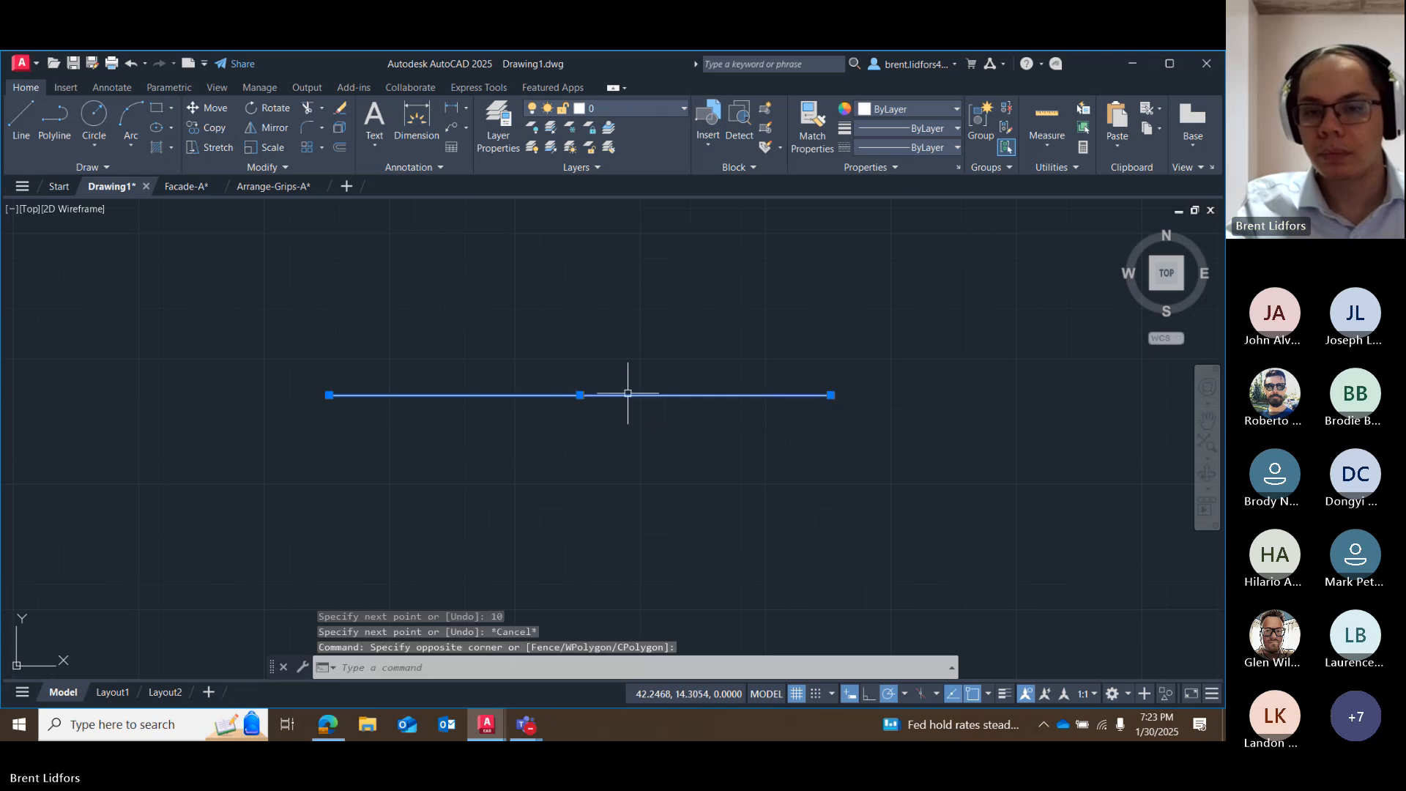
click(830, 394)
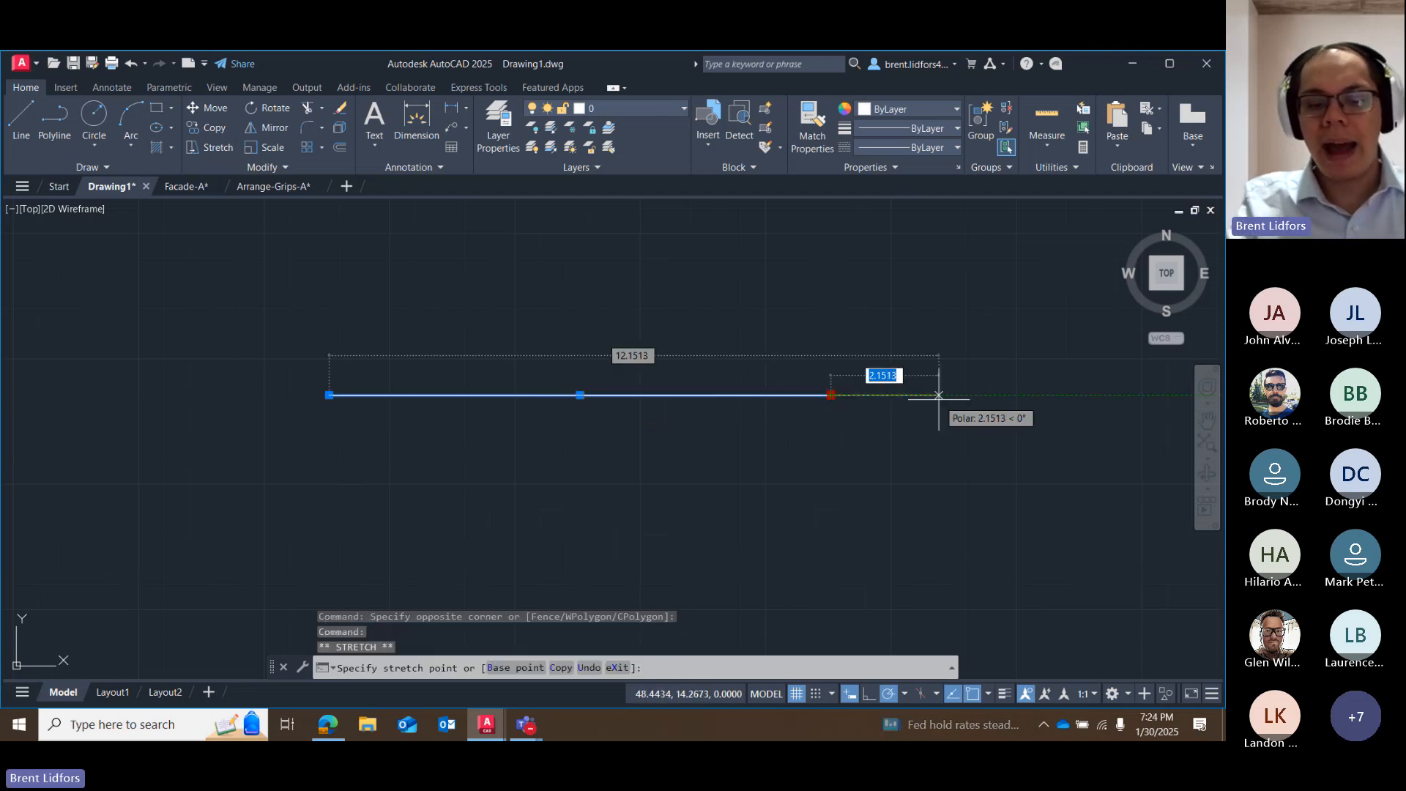
text(5)
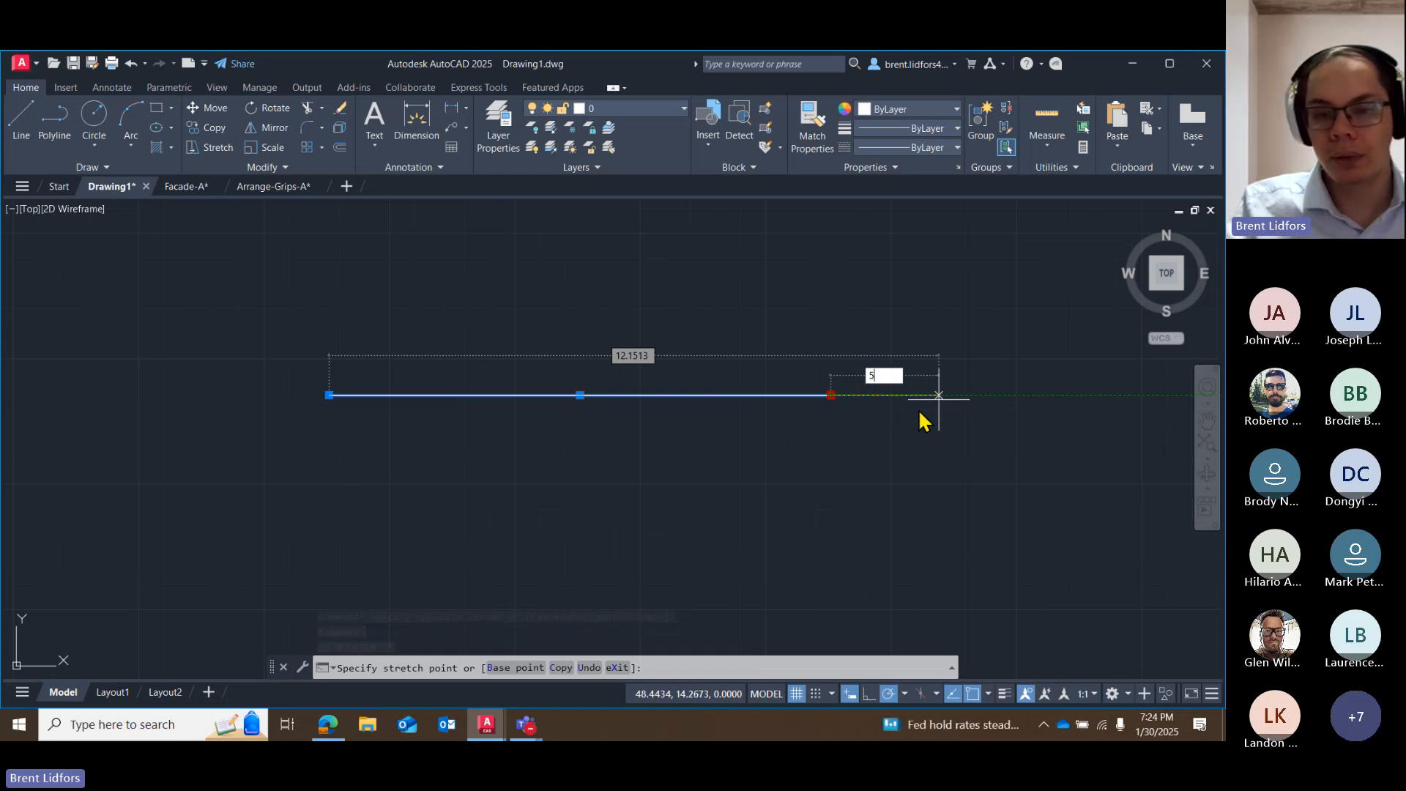
key(Return)
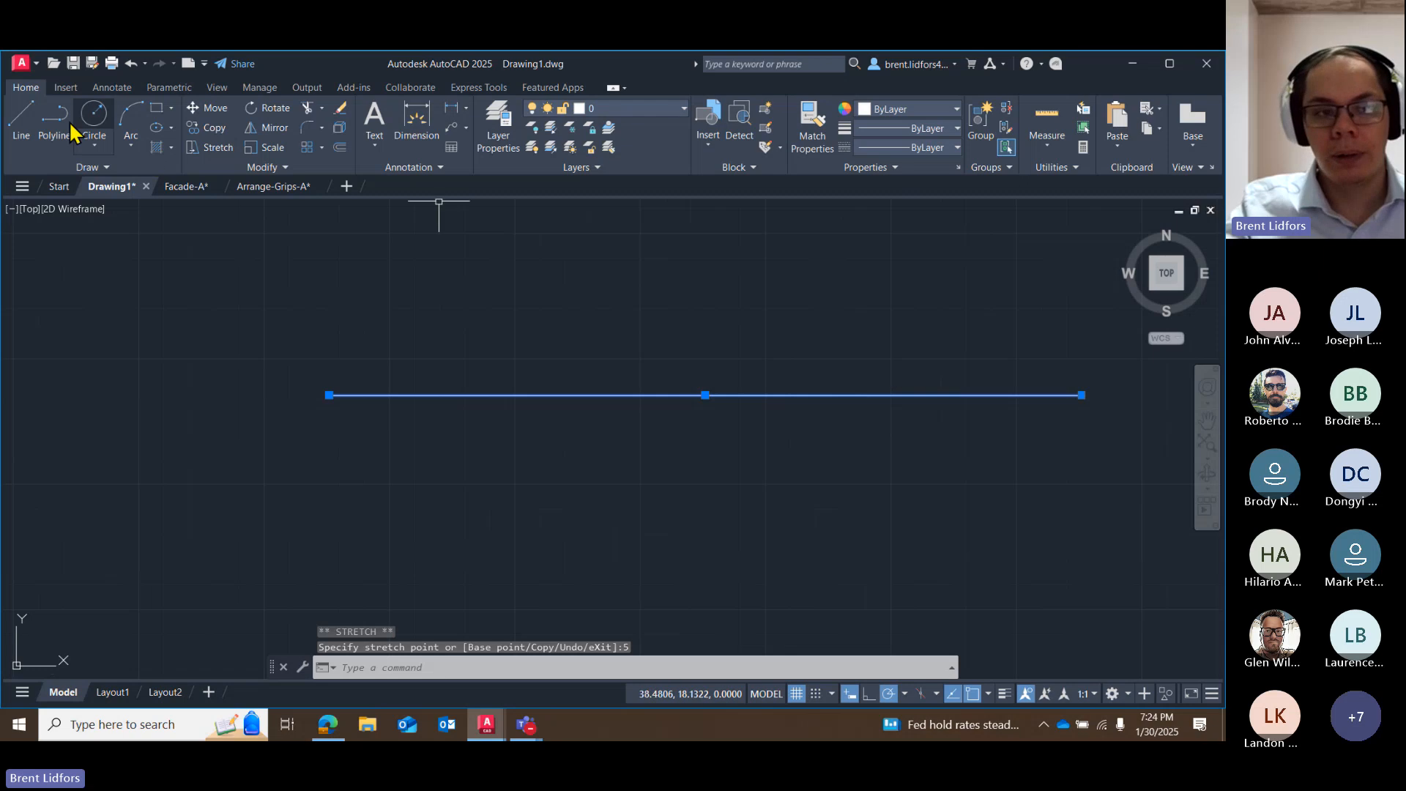
Measure the stretched line's length, and undo the 5-unit grip stretch.
click(1046, 119)
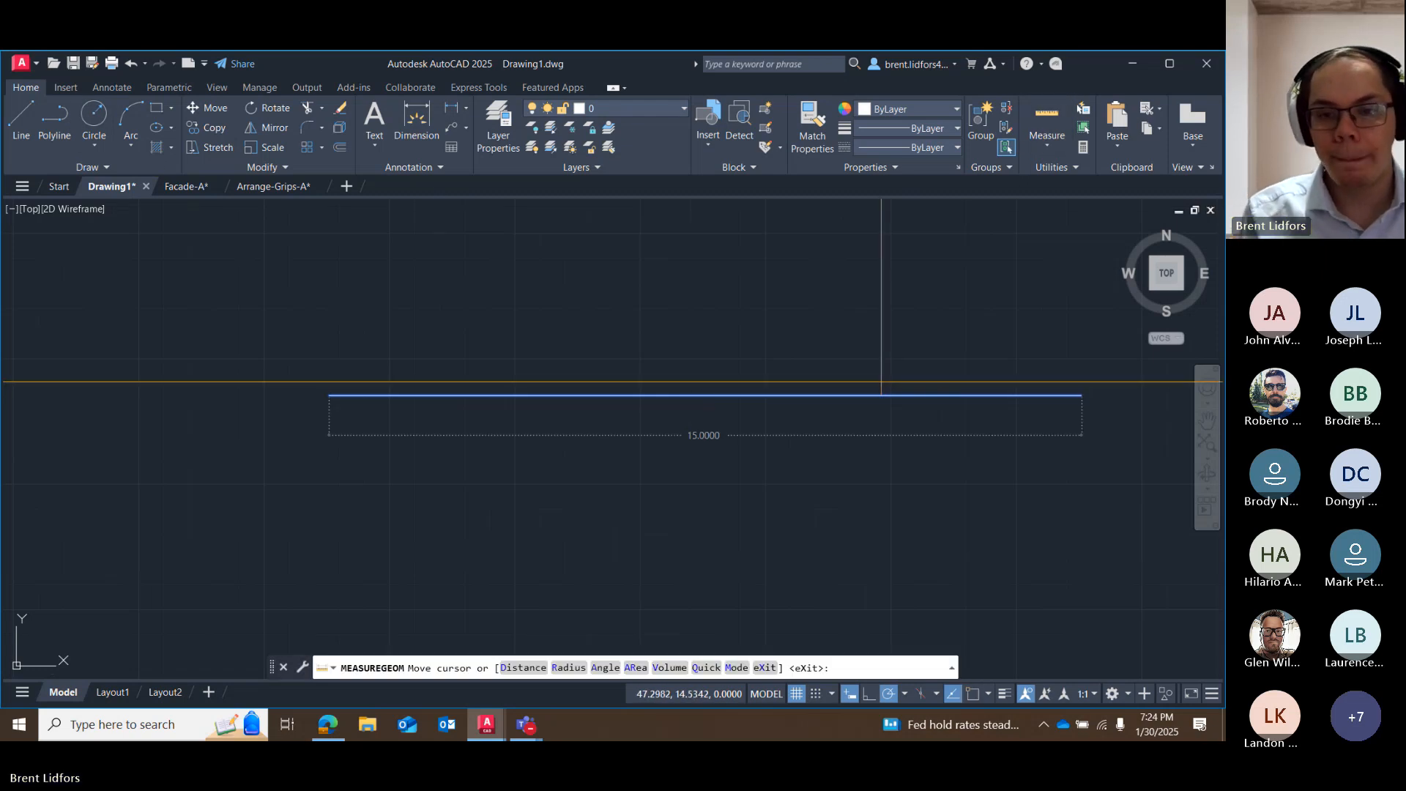
key(Escape)
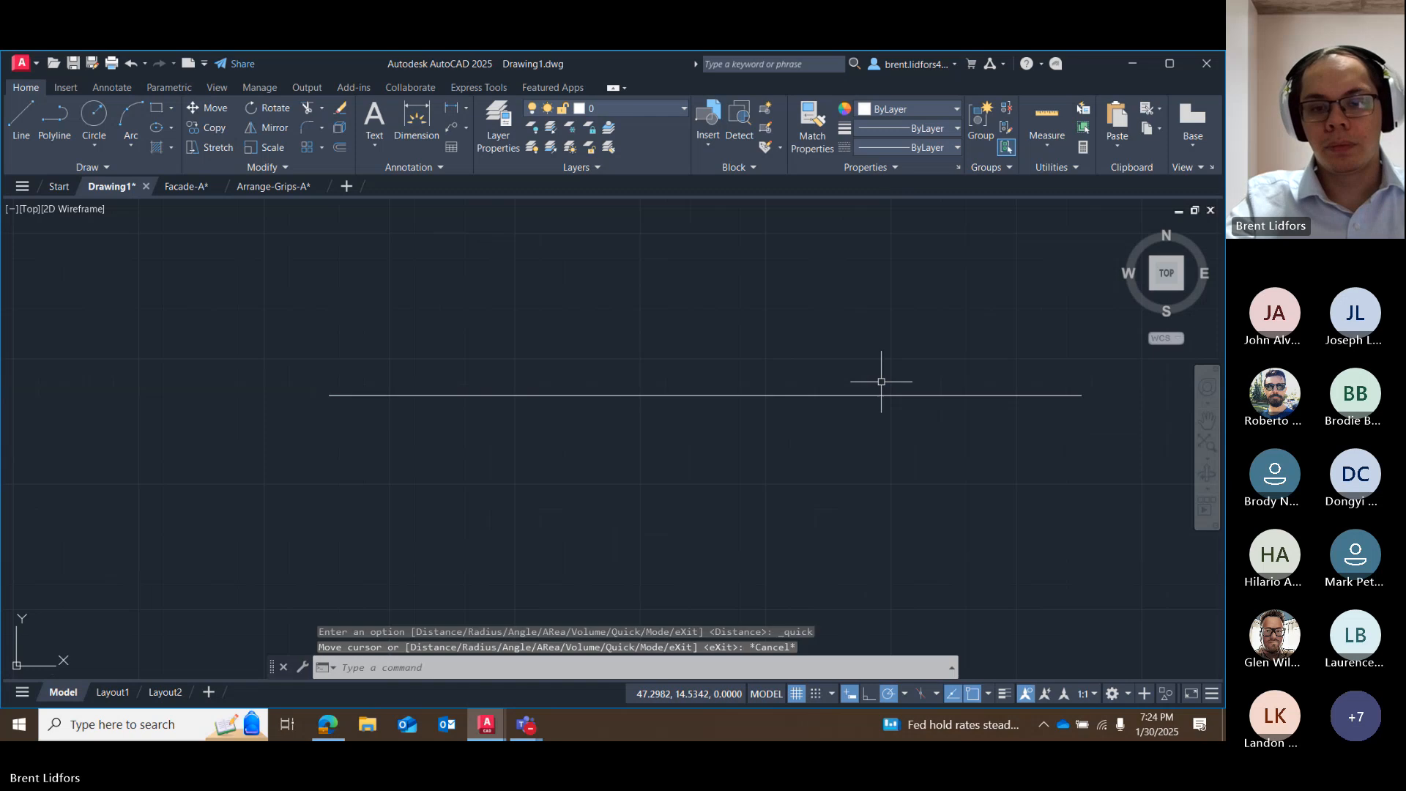
key(ctrl+z)
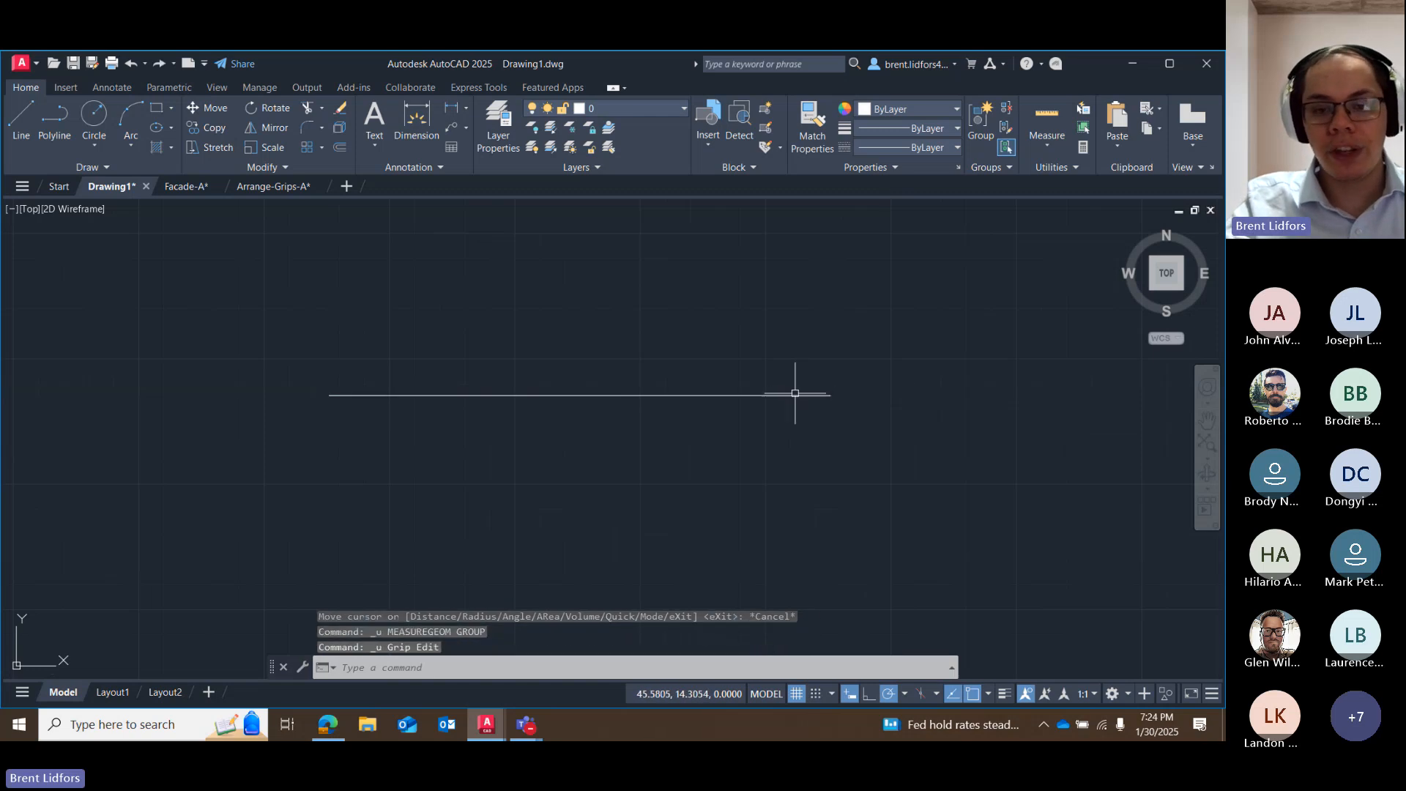
key(ctrl+z)
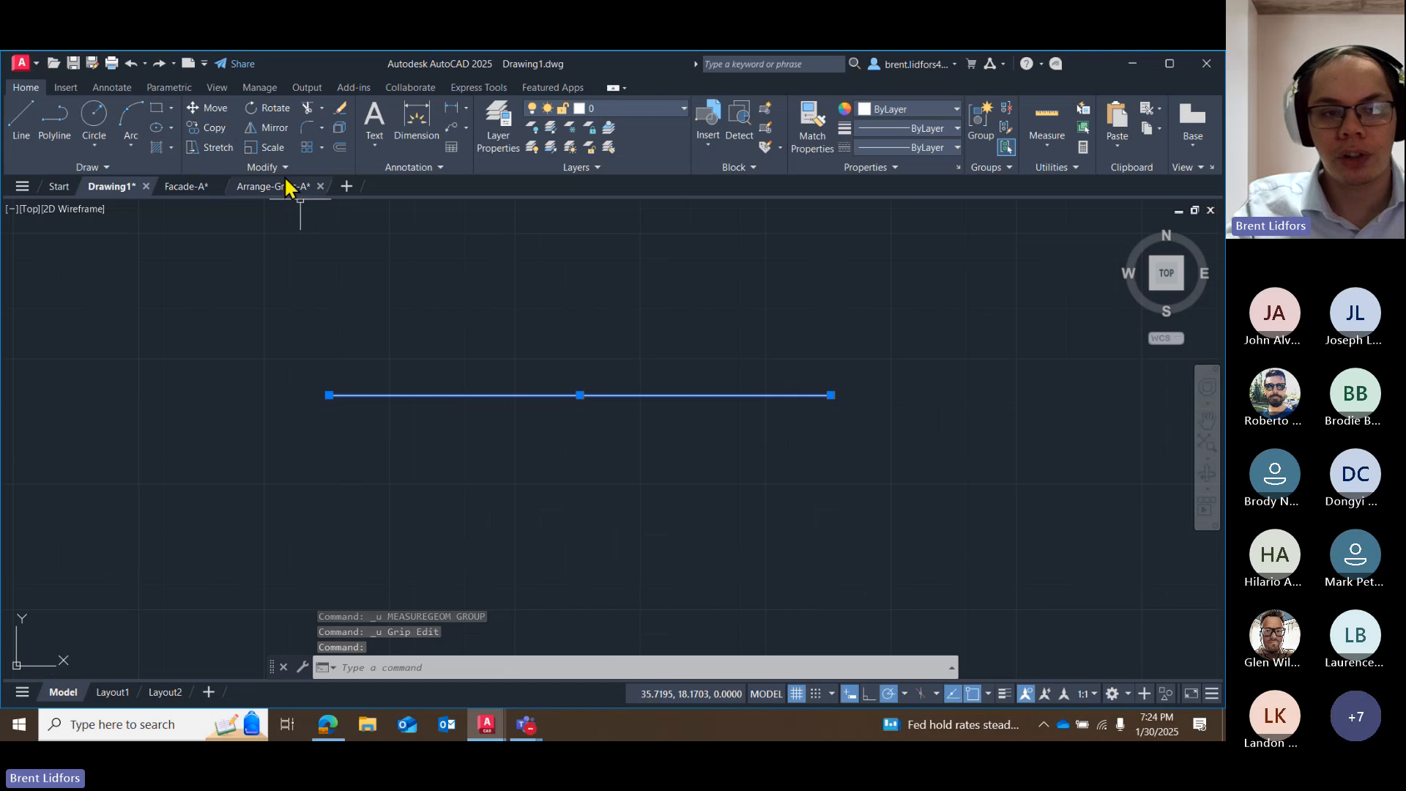
Set the horizontal line's total length to 5 units by stretching its east endpoint grip, and measure the resulting length.
click(830, 395)
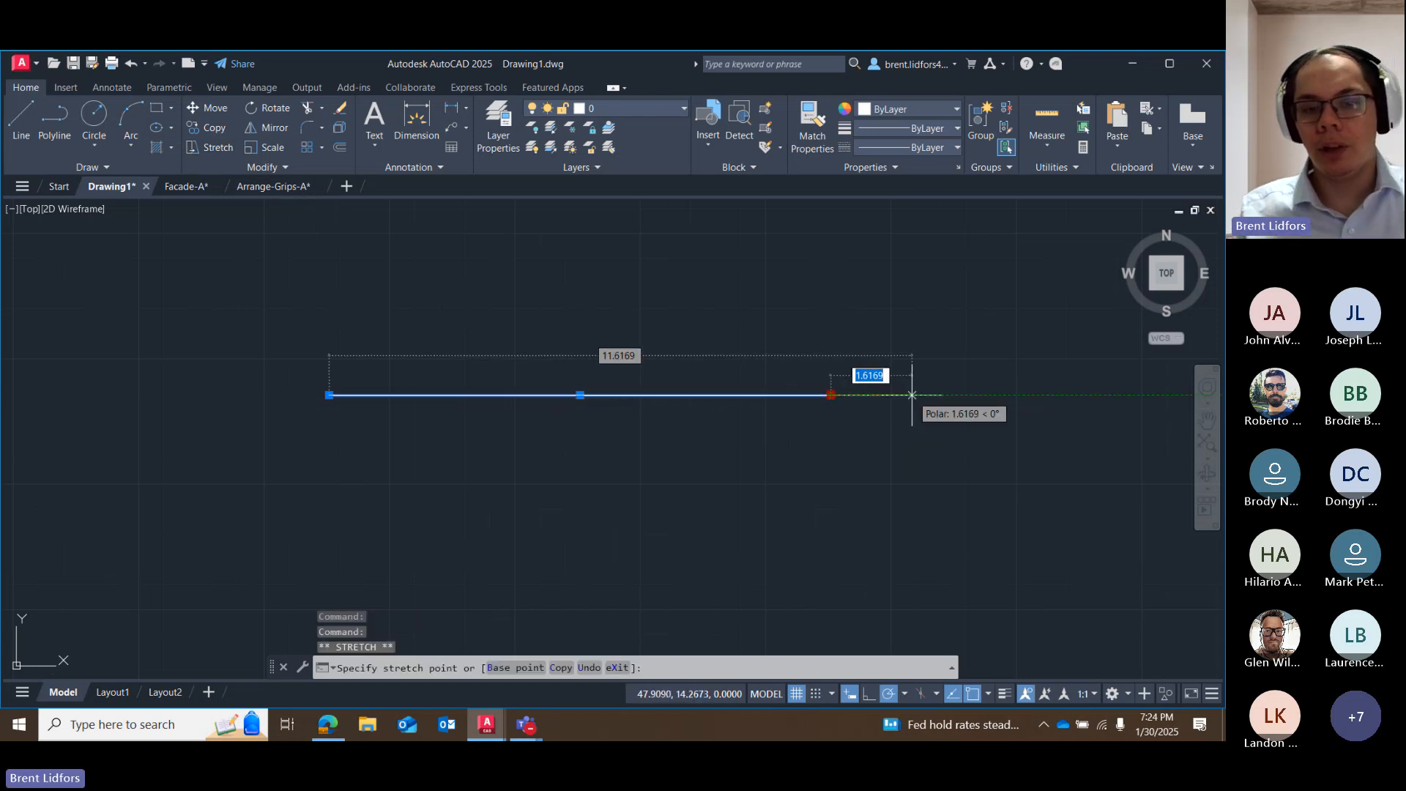
key(Tab)
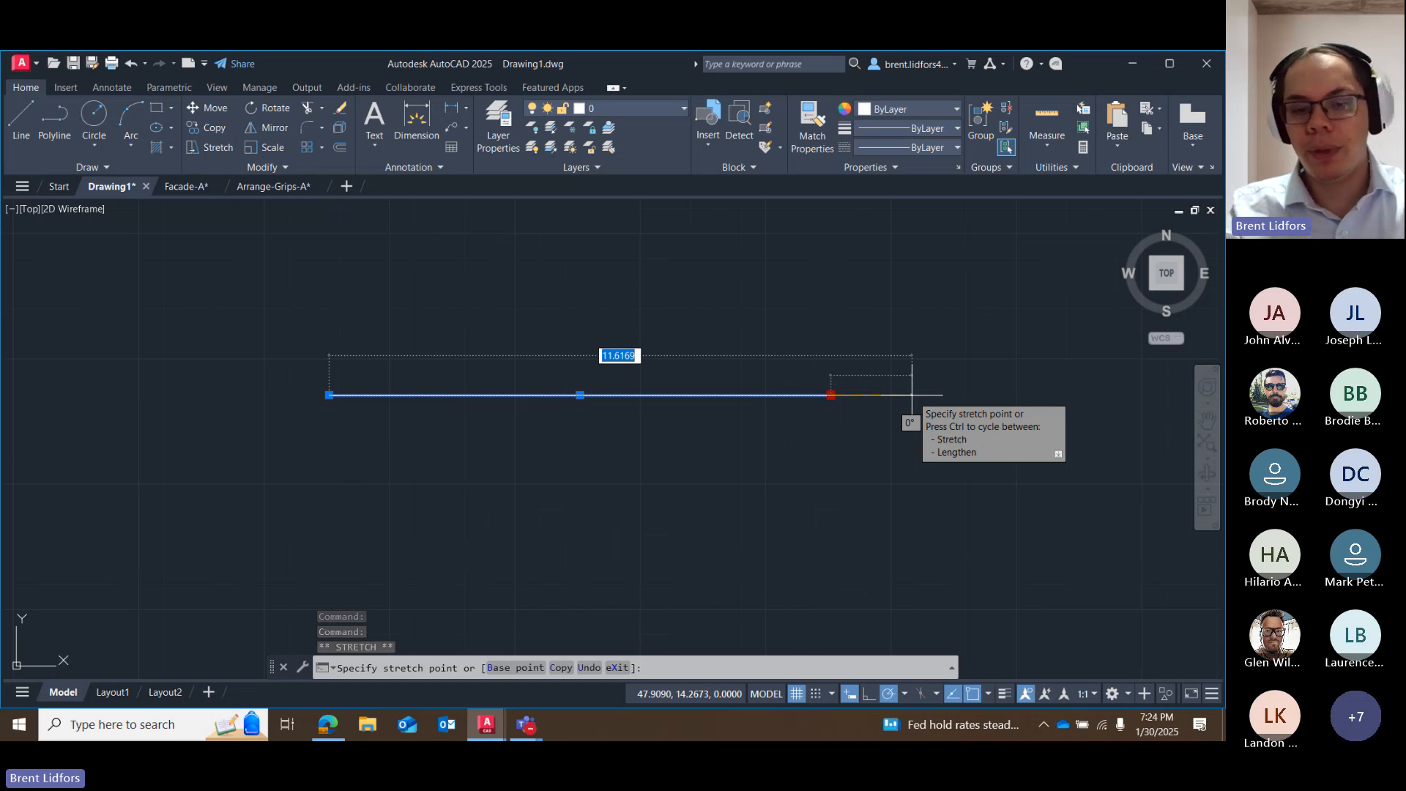
text(5)
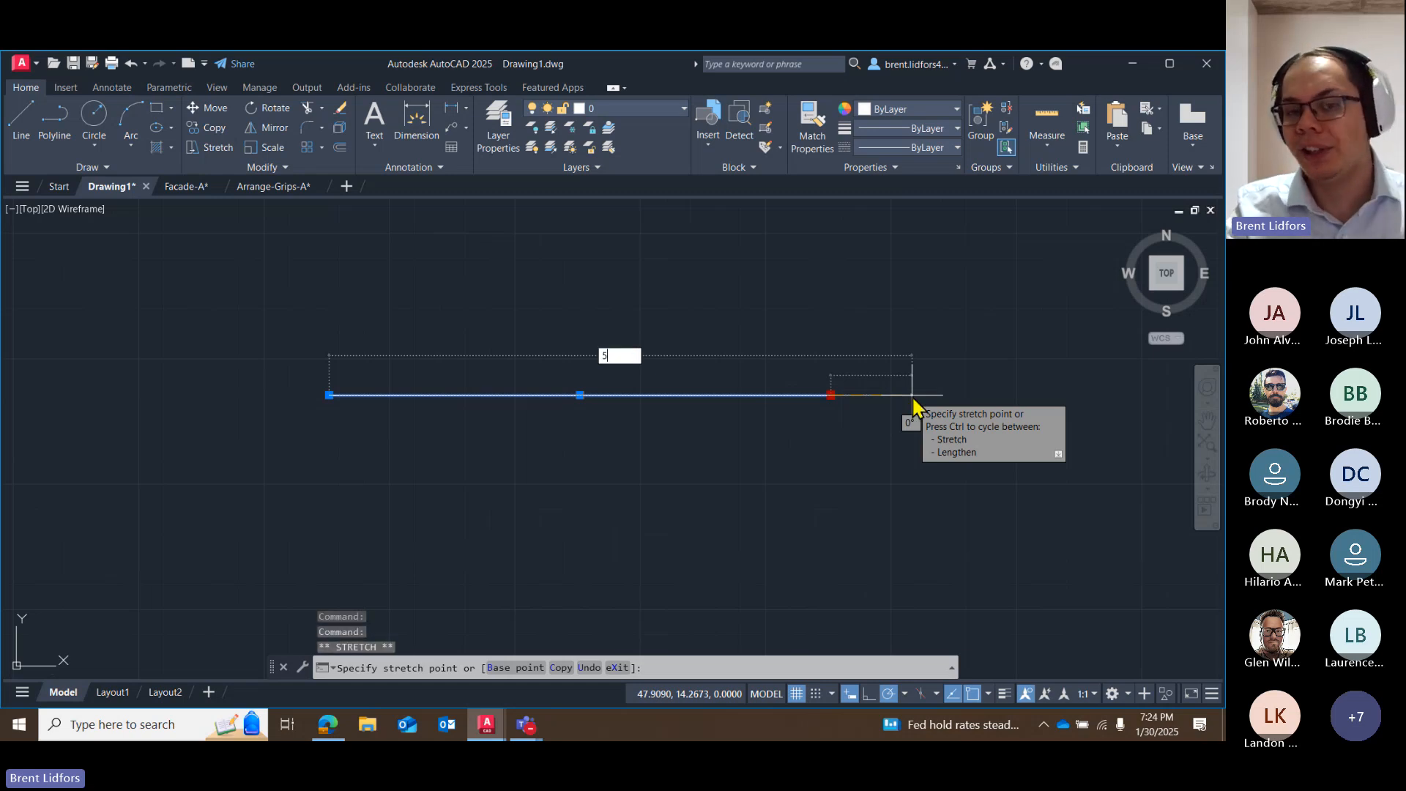
key(Return)
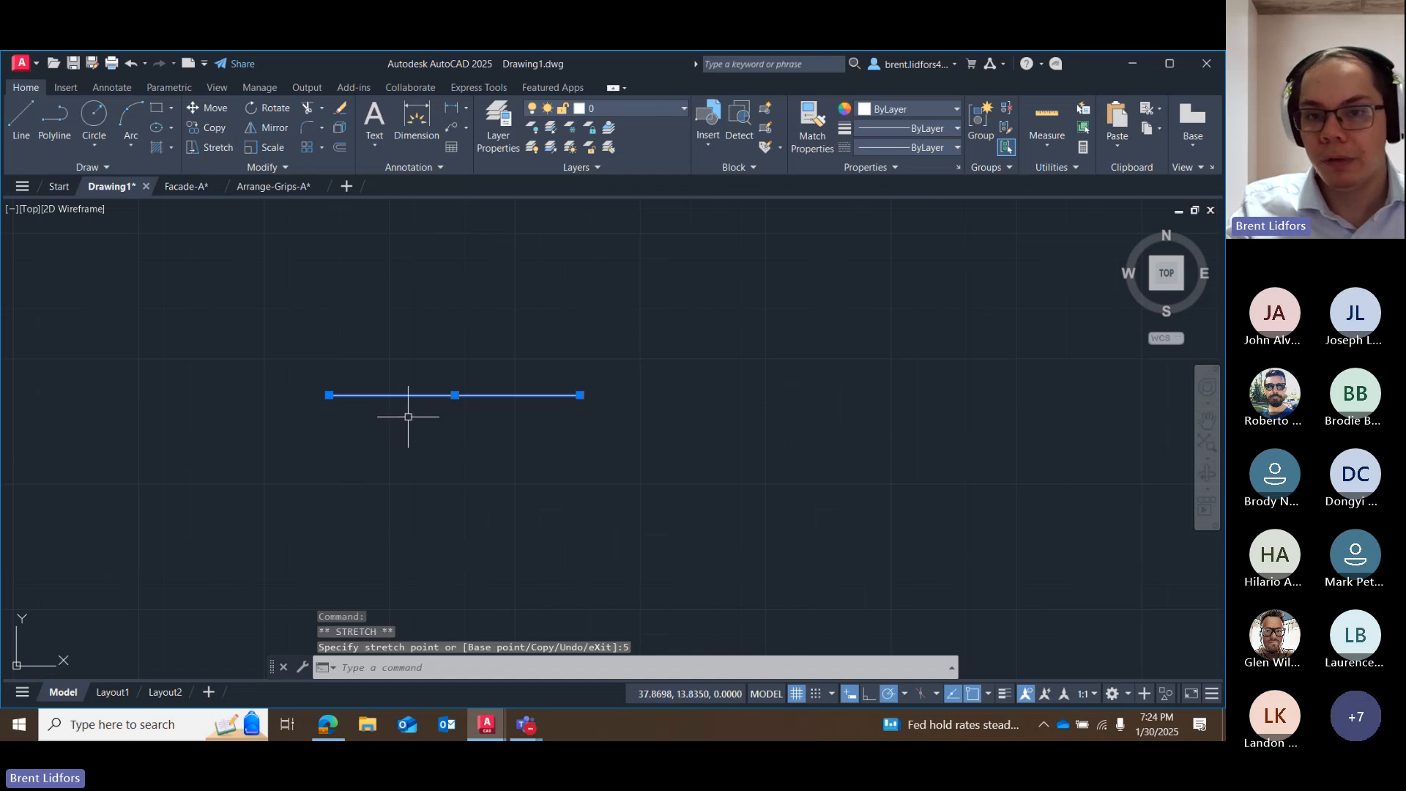
click(1047, 118)
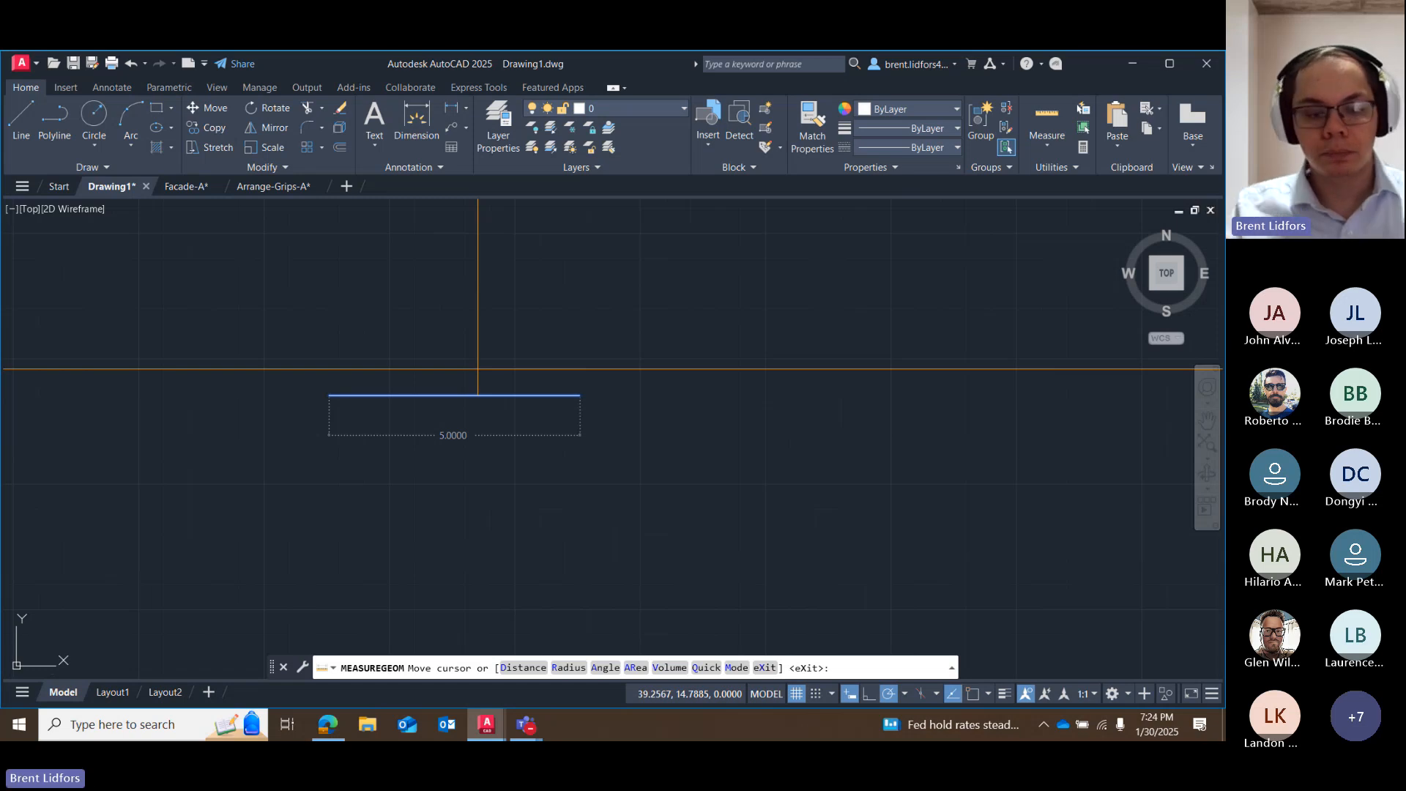
key(Escape)
Try the Stretch command on the individually picked line with its east endpoint as base point, and cancel it.
click(211, 147)
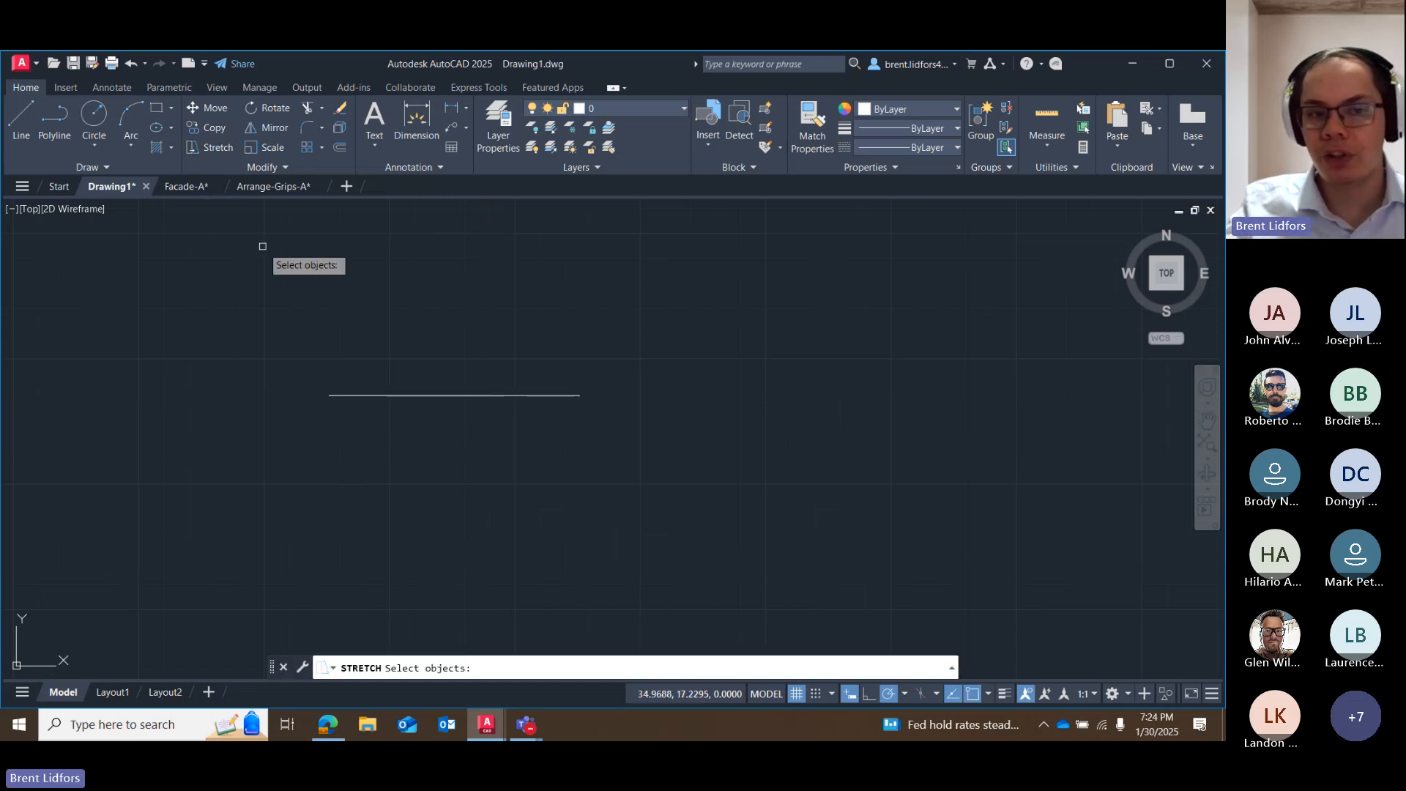
click(455, 396)
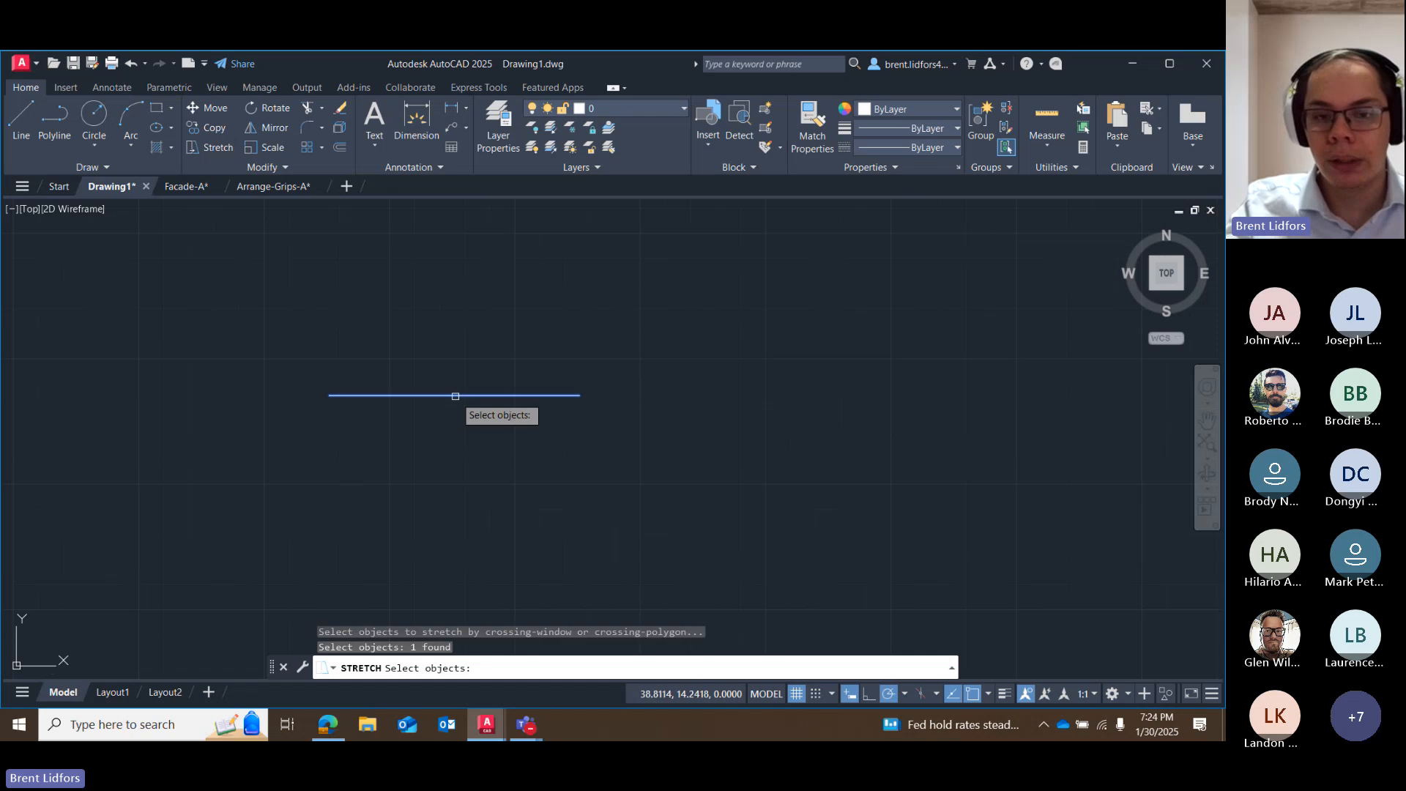
key(Return)
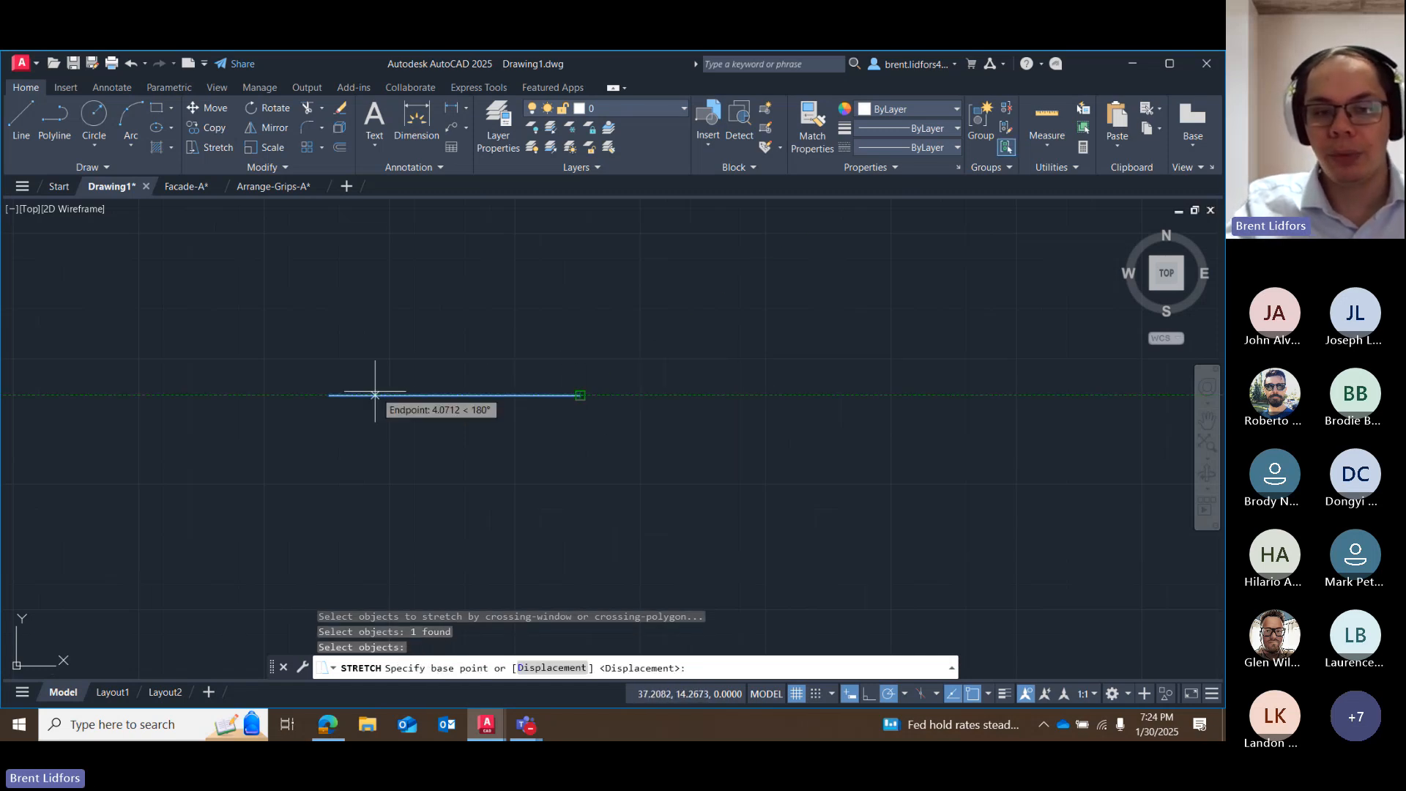
click(580, 395)
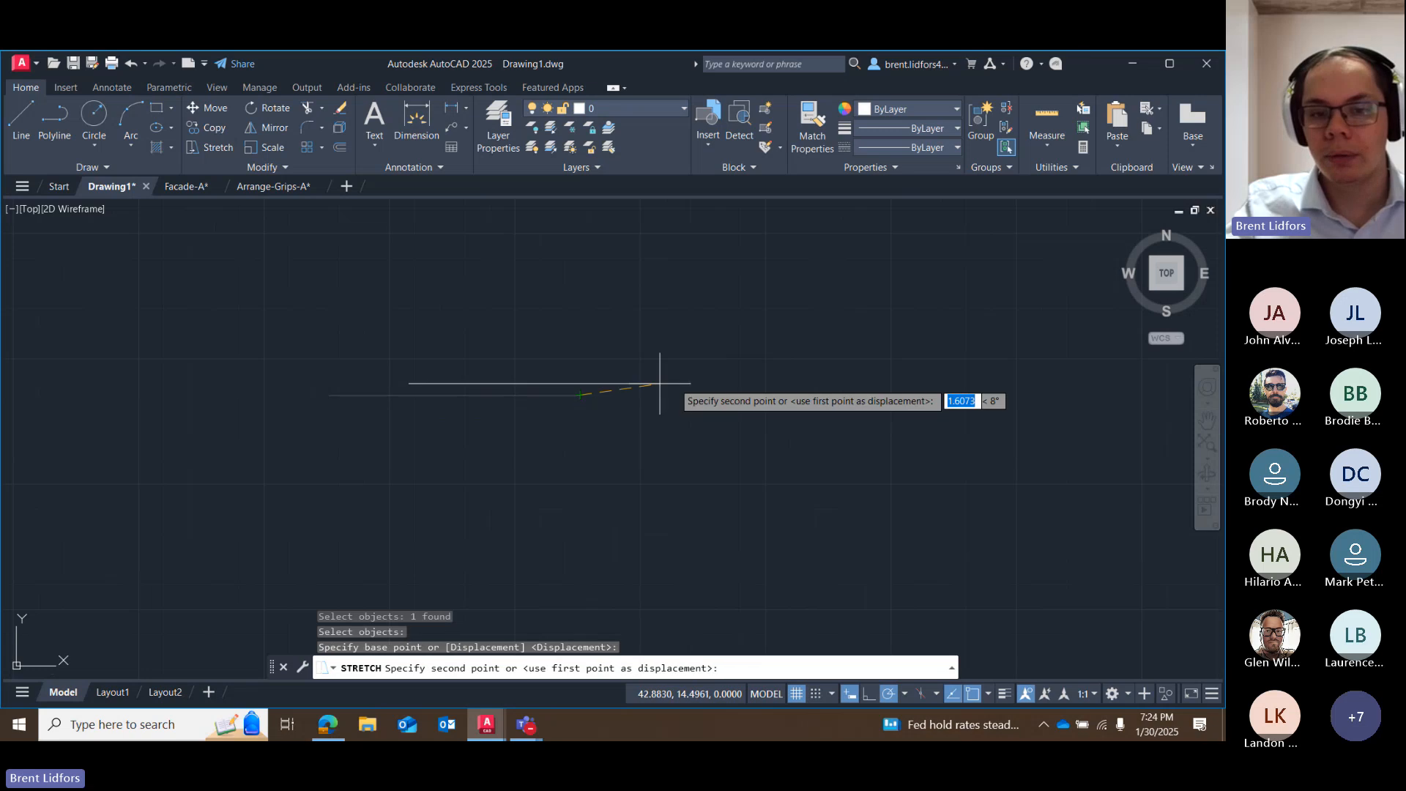
key(Escape)
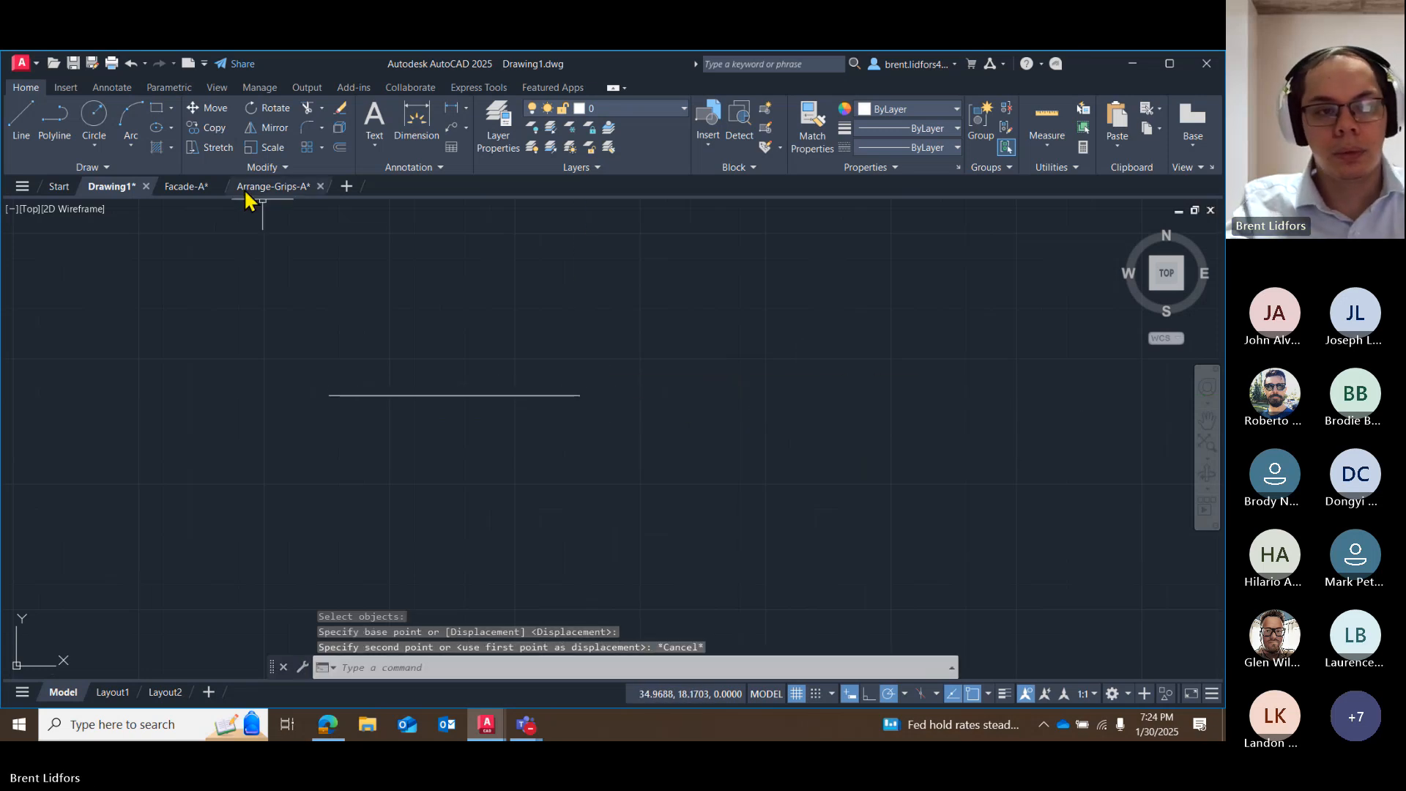
Try the Stretch command on a crossing selection around the line's east end, using the east endpoint as base point, and cancel it.
click(217, 156)
drag(611, 334, 565, 415)
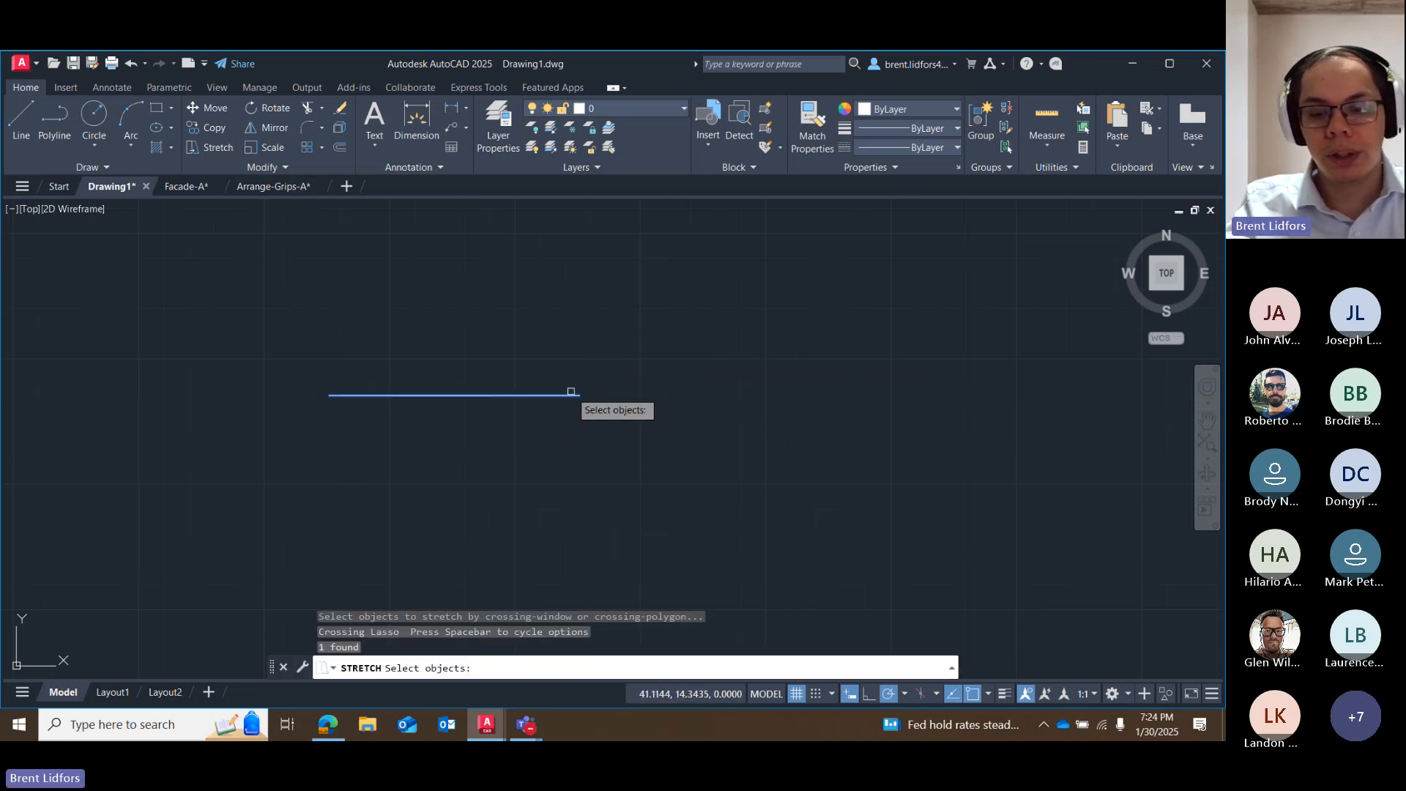
key(Return)
click(580, 395)
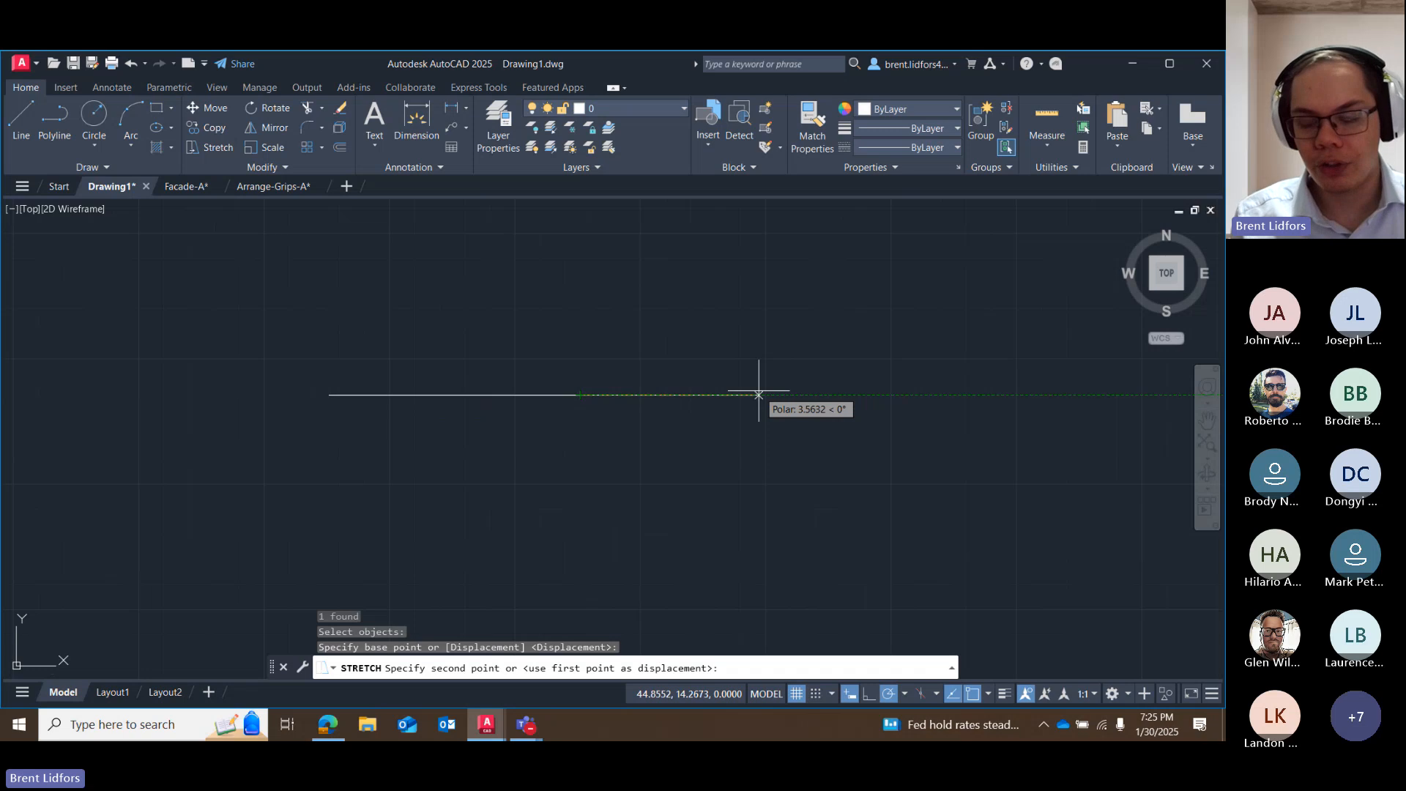
key(Escape)
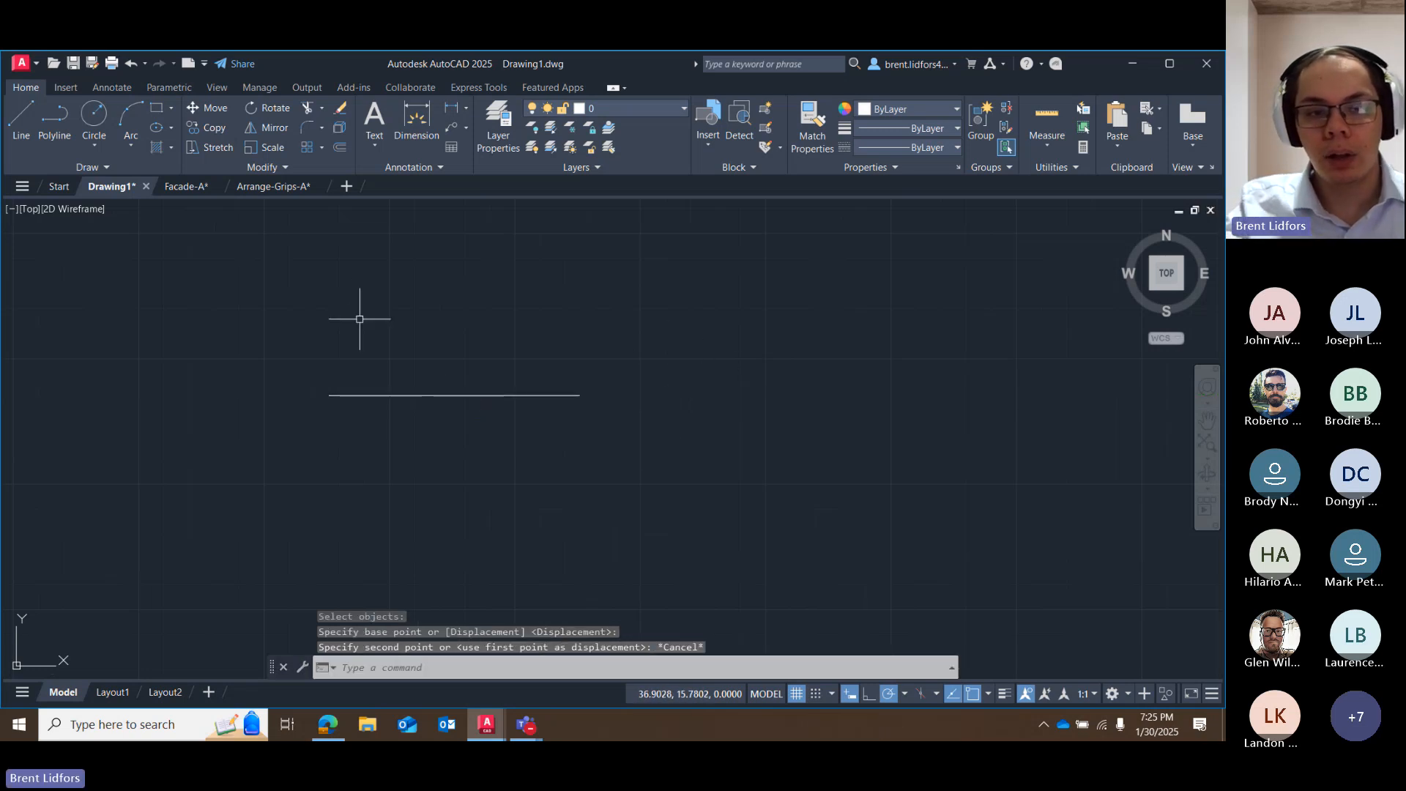
Cycle through the grip stretch's length and angle inputs, and place the line's east endpoint northwest of its fixed west endpoint.
click(570, 397)
click(579, 396)
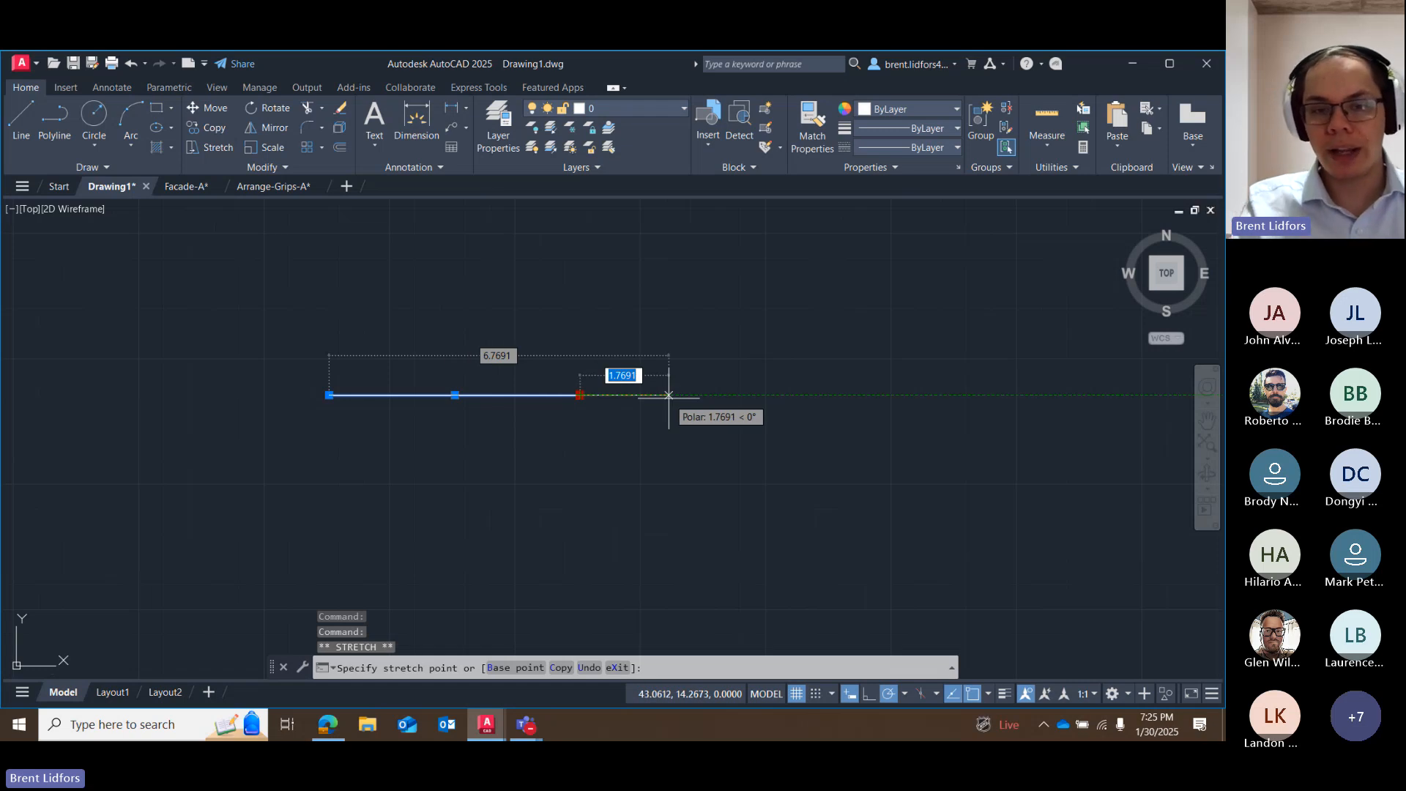
key(Tab)
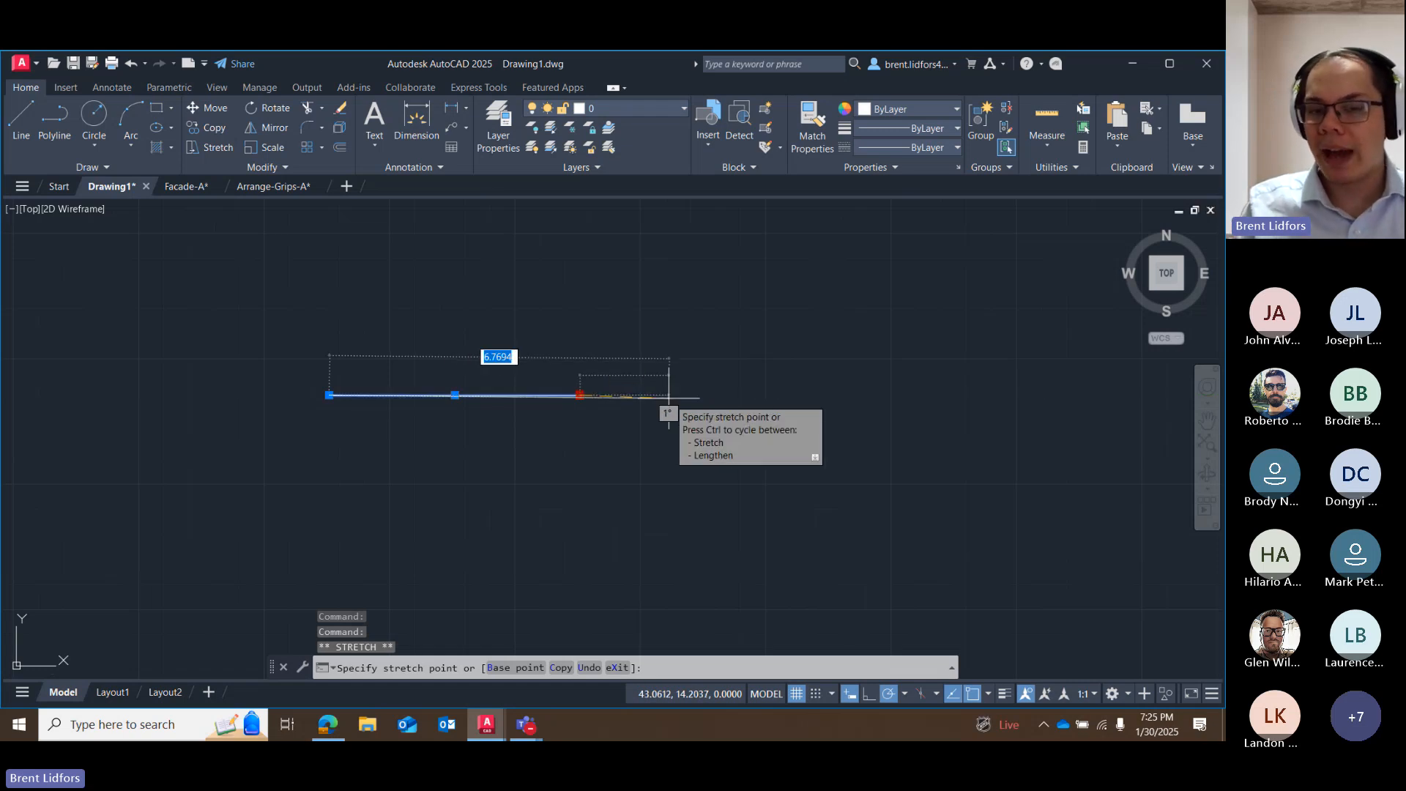
key(Tab)
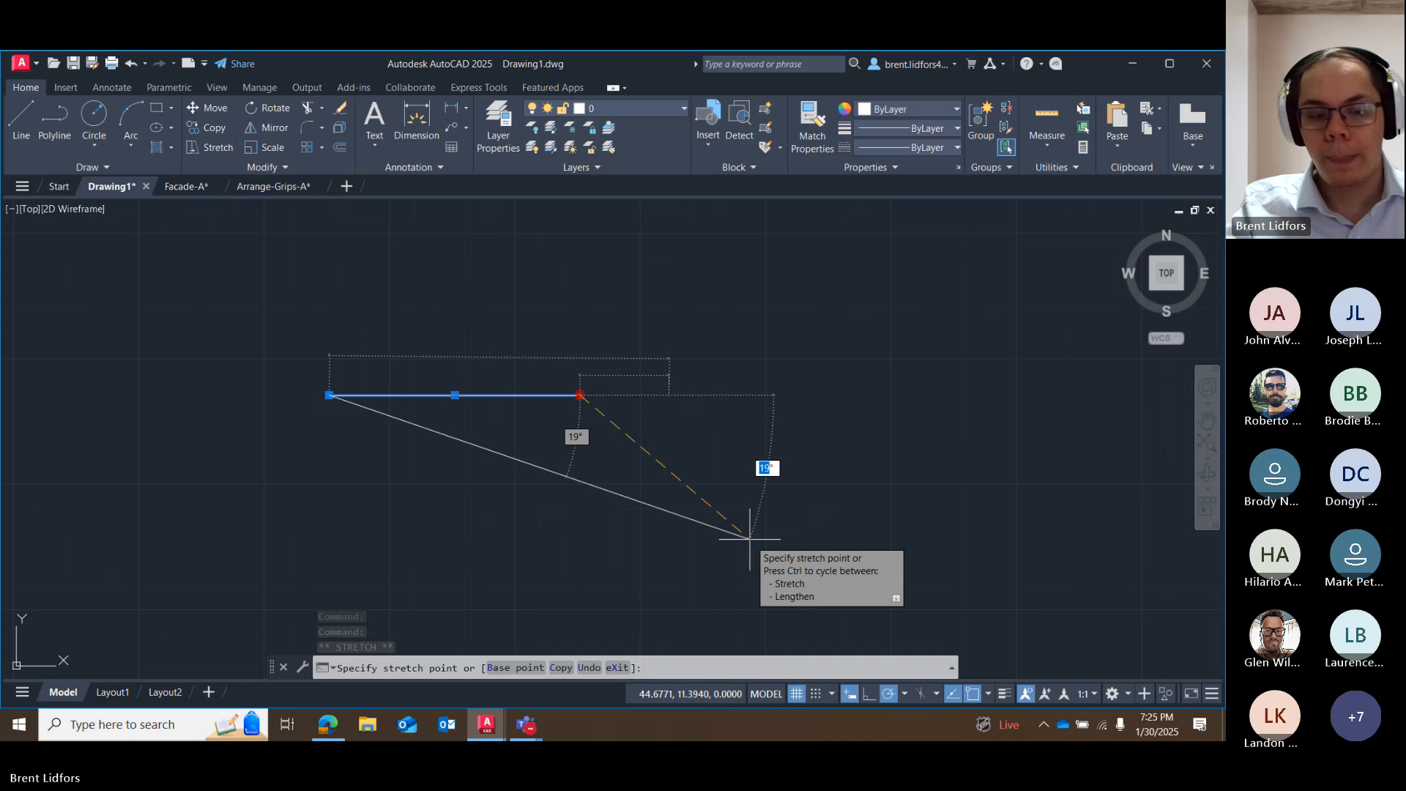
key(Tab)
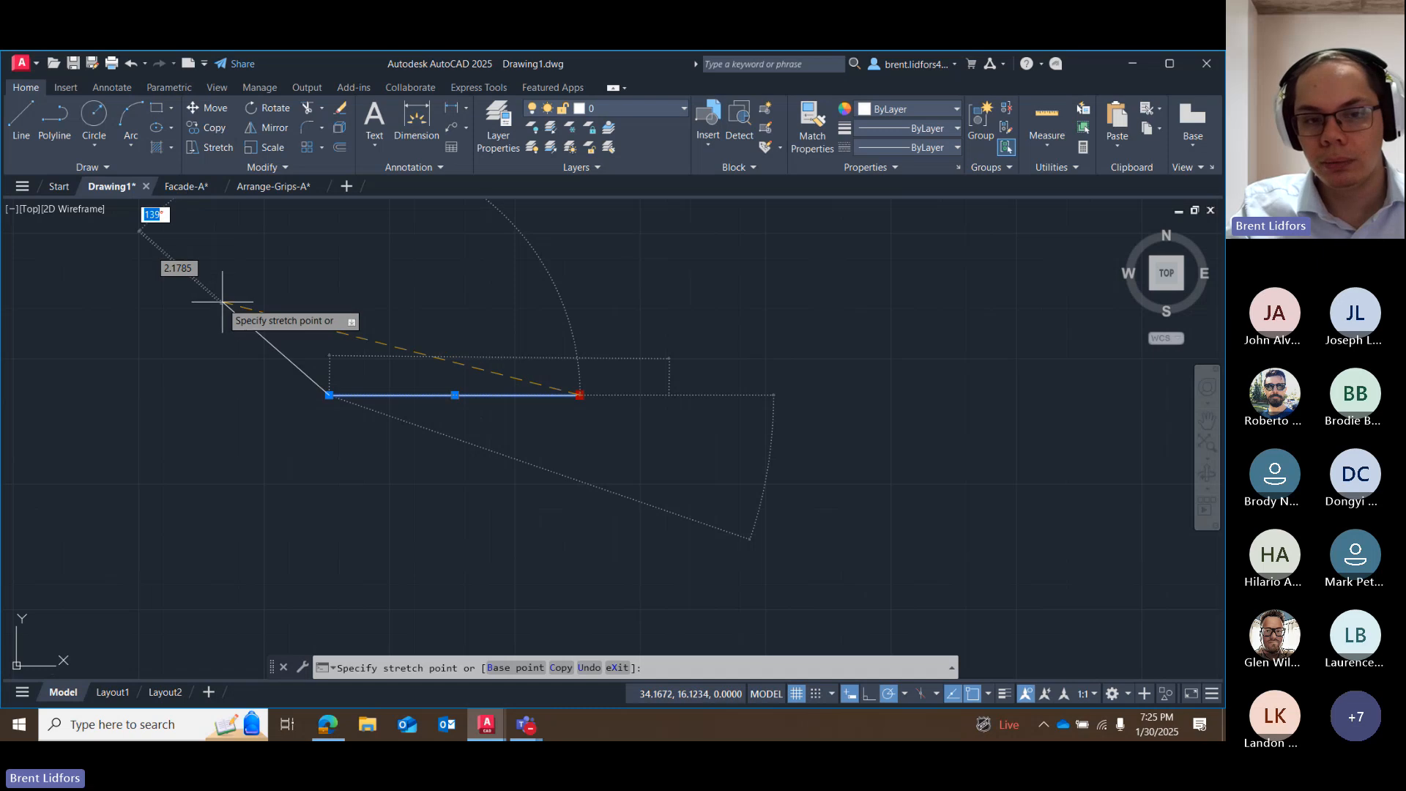
click(222, 303)
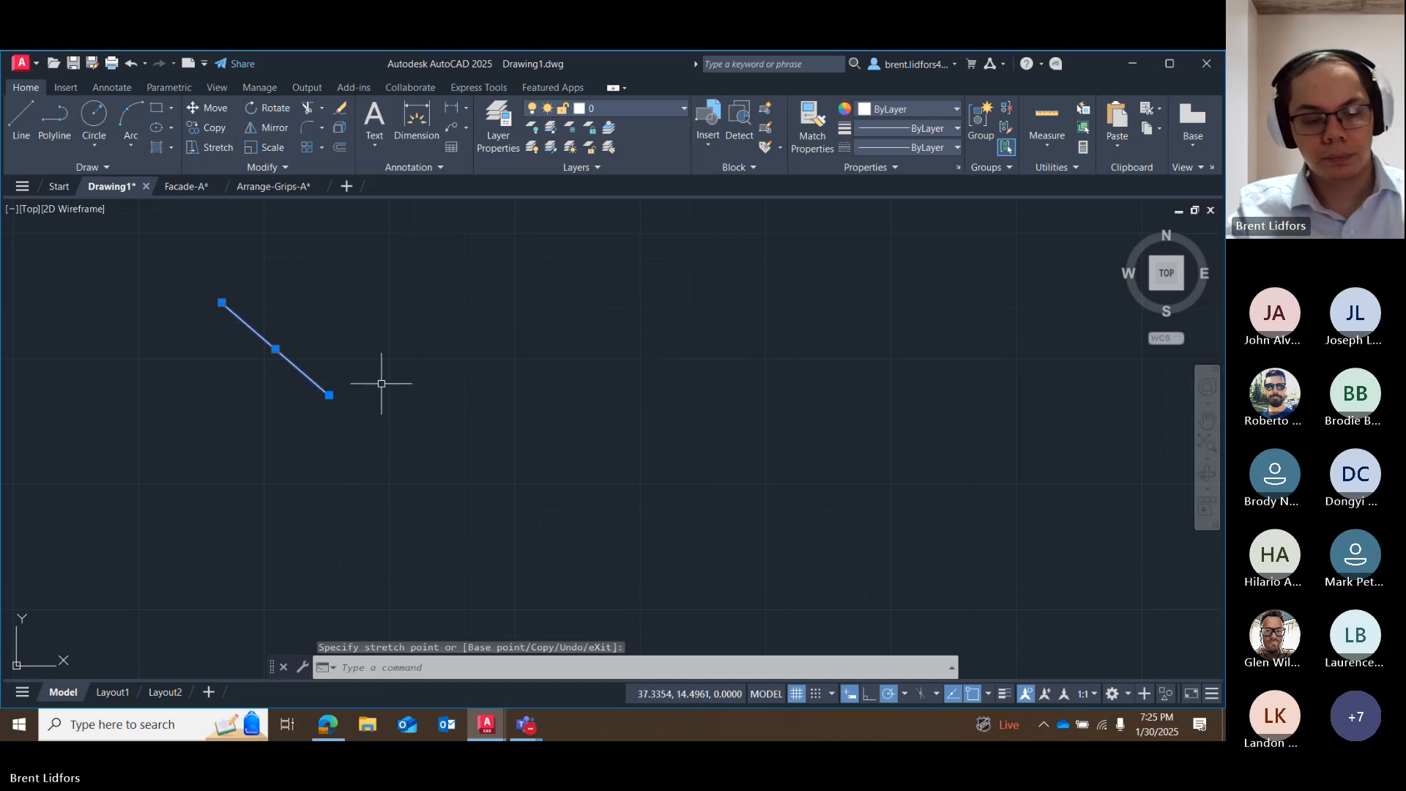
key(Escape)
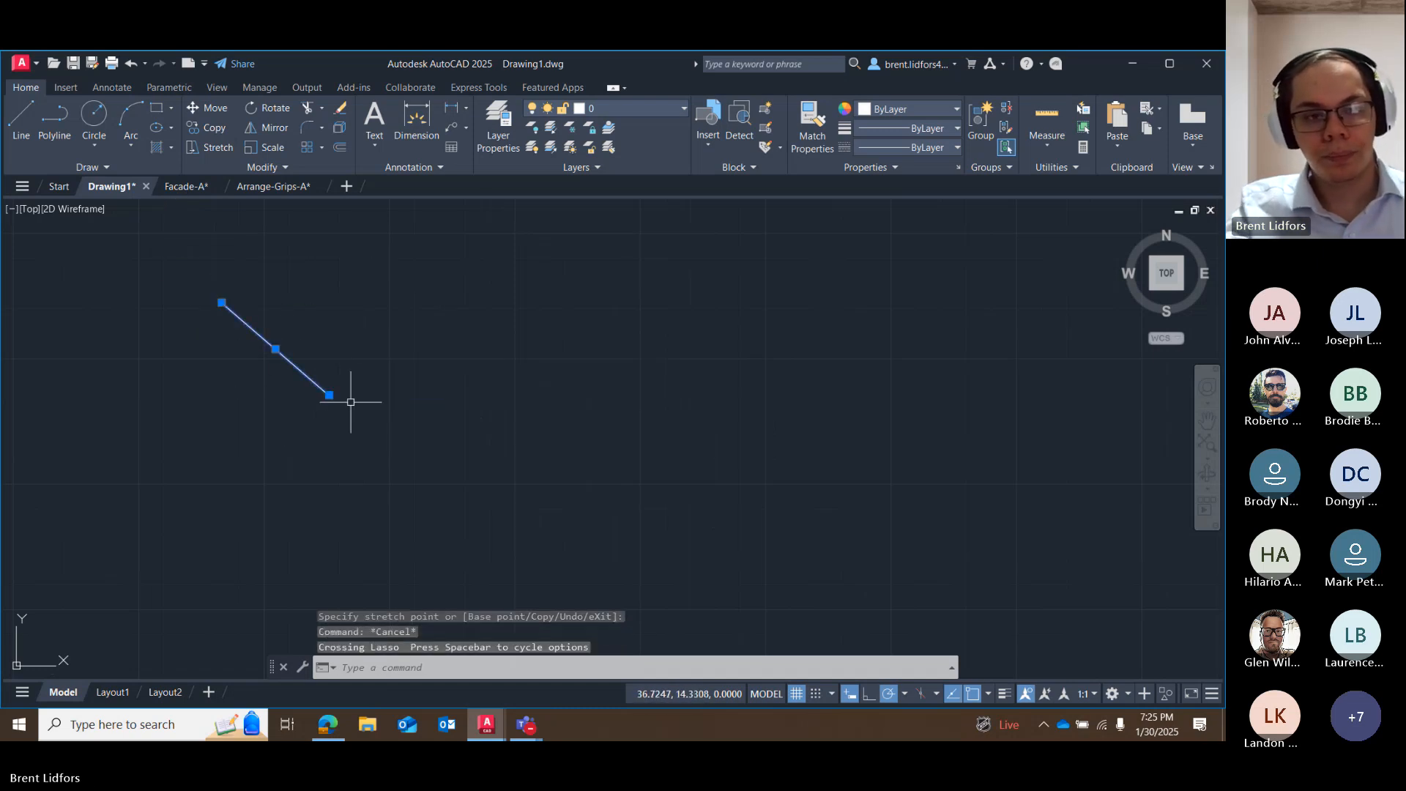
Try the Stretch command on the individually picked sloping line, and cancel it before setting a base point.
click(218, 148)
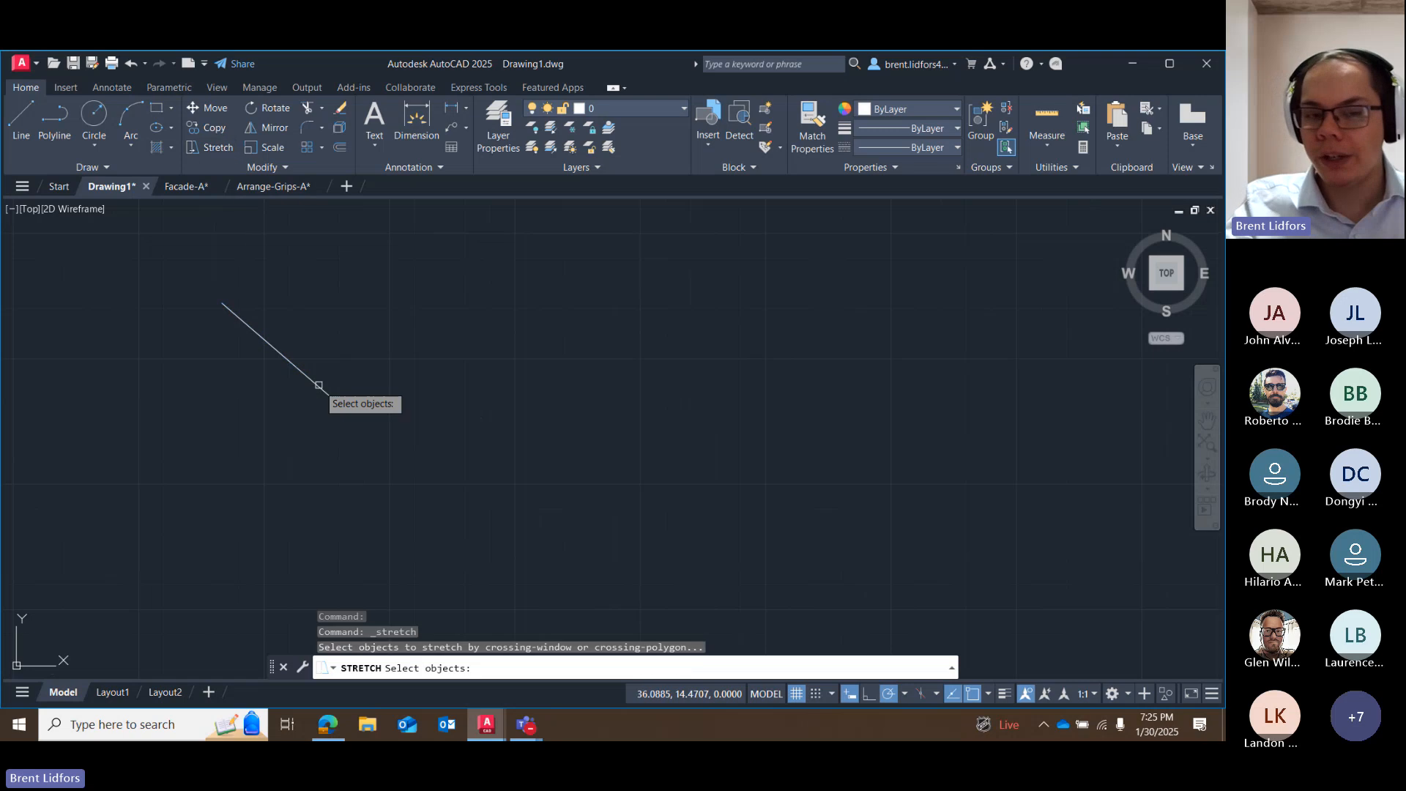
click(326, 394)
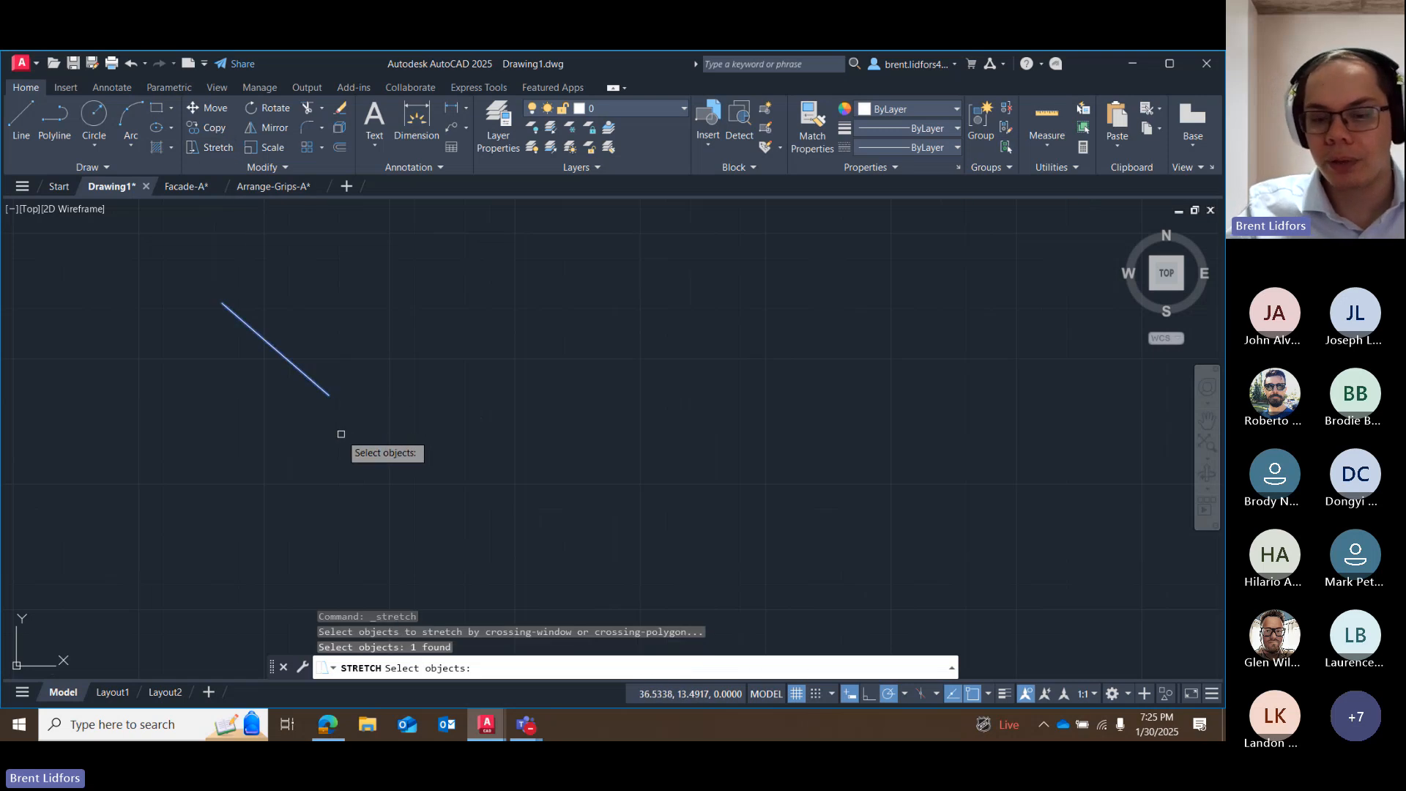
key(Return)
key(Escape)
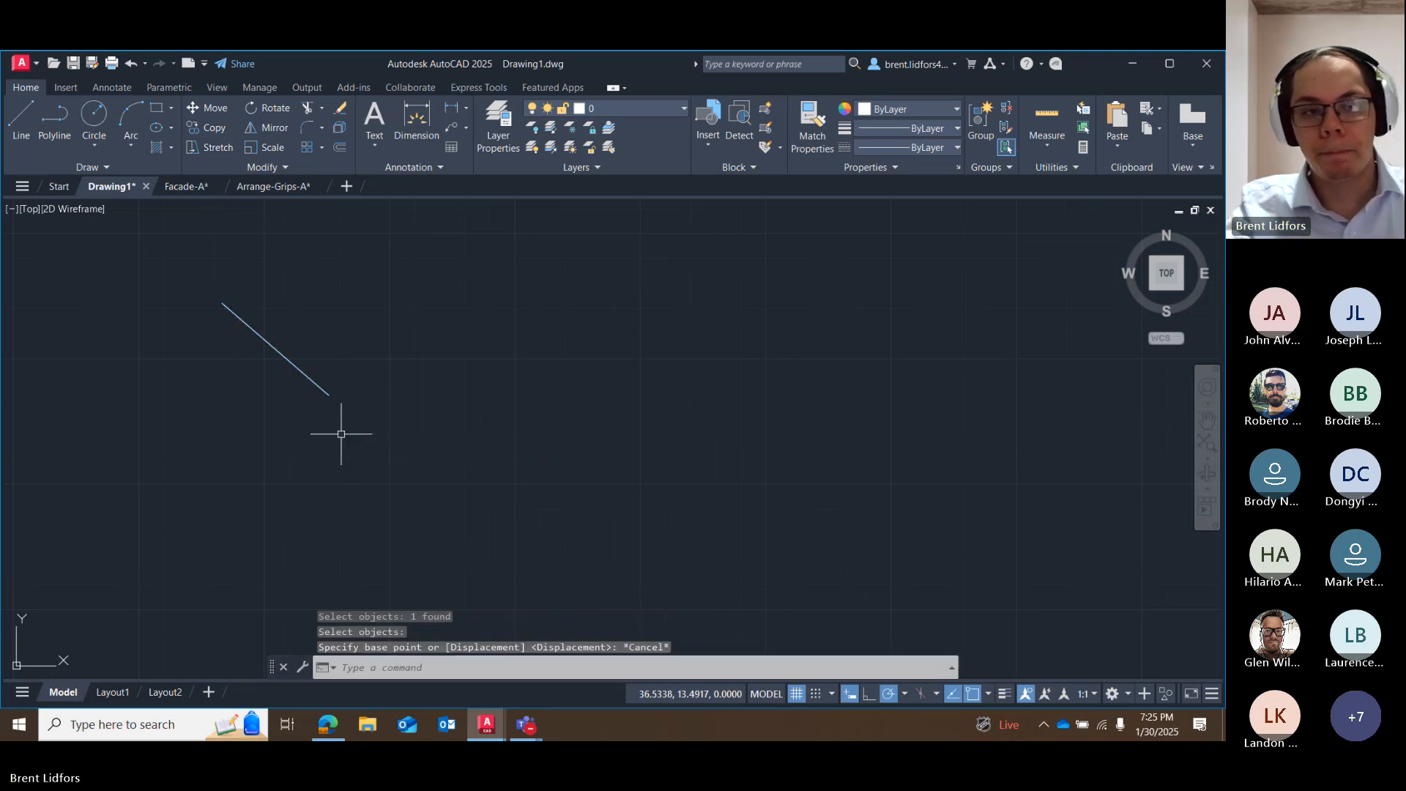
Erase the sloping line east of the rectangle.
scroll(332, 416, down, 2)
drag(332, 415, 293, 382)
key(Delete)
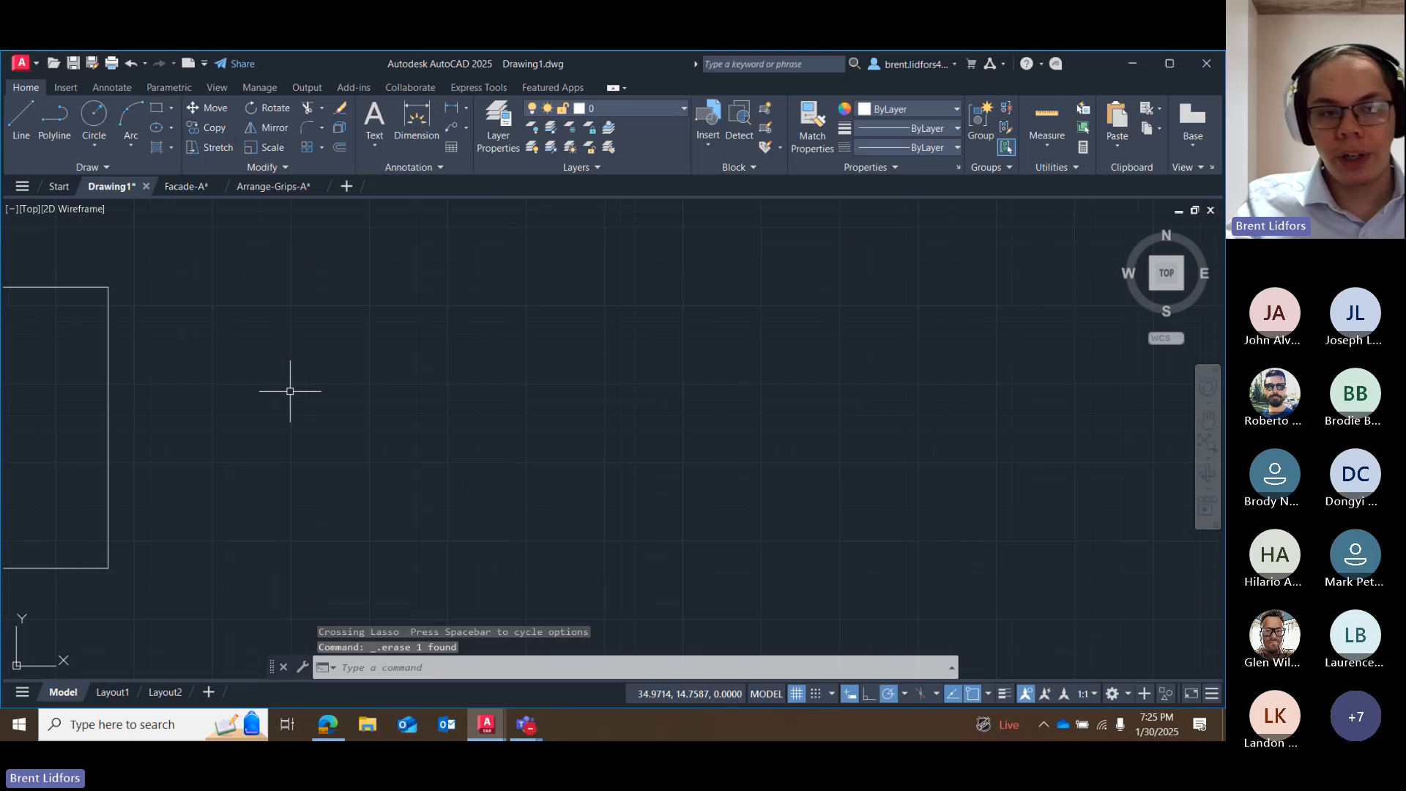
Draw a closed right triangle with the Line command east of the rectangle, with a hypotenuse about 6.6 long.
click(33, 123)
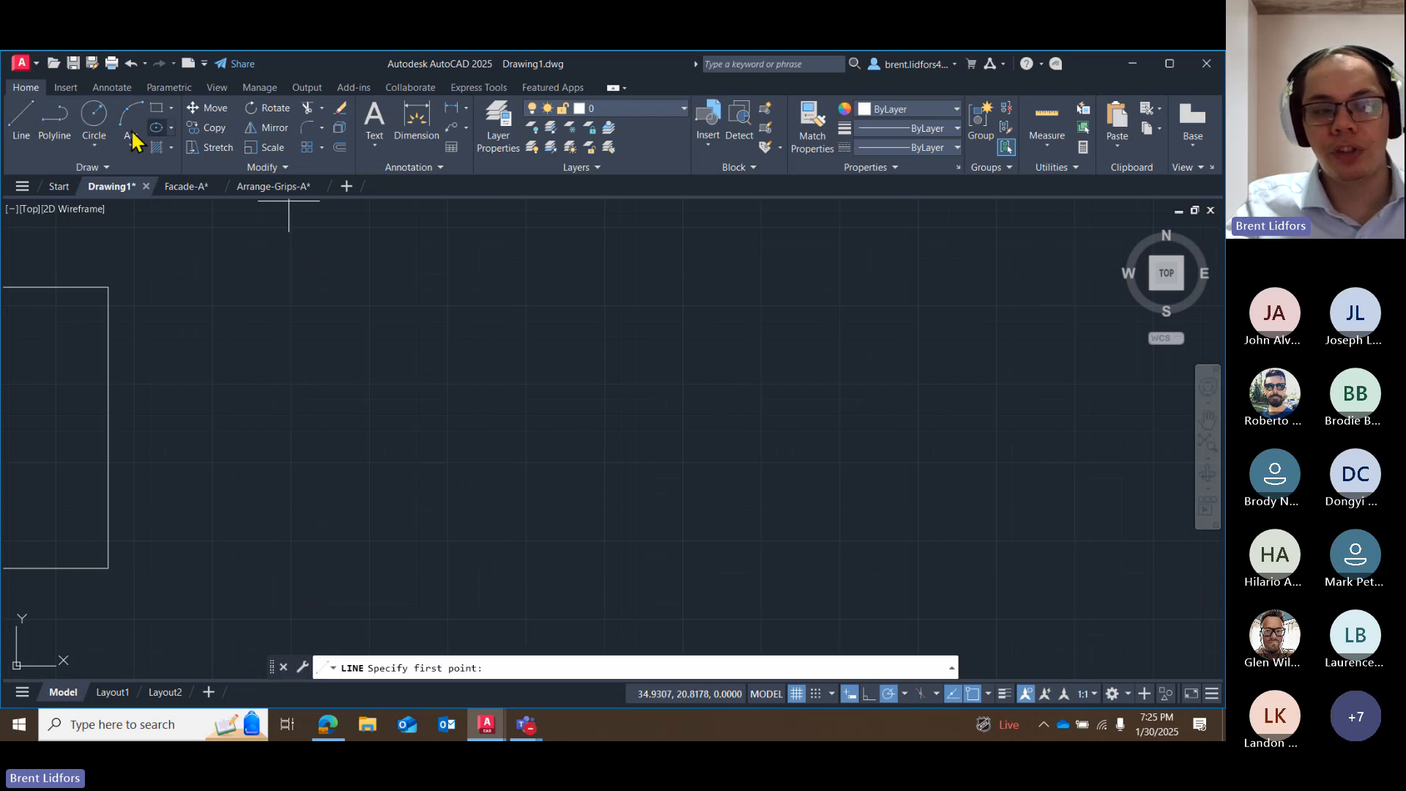
key(Escape)
click(33, 124)
click(388, 322)
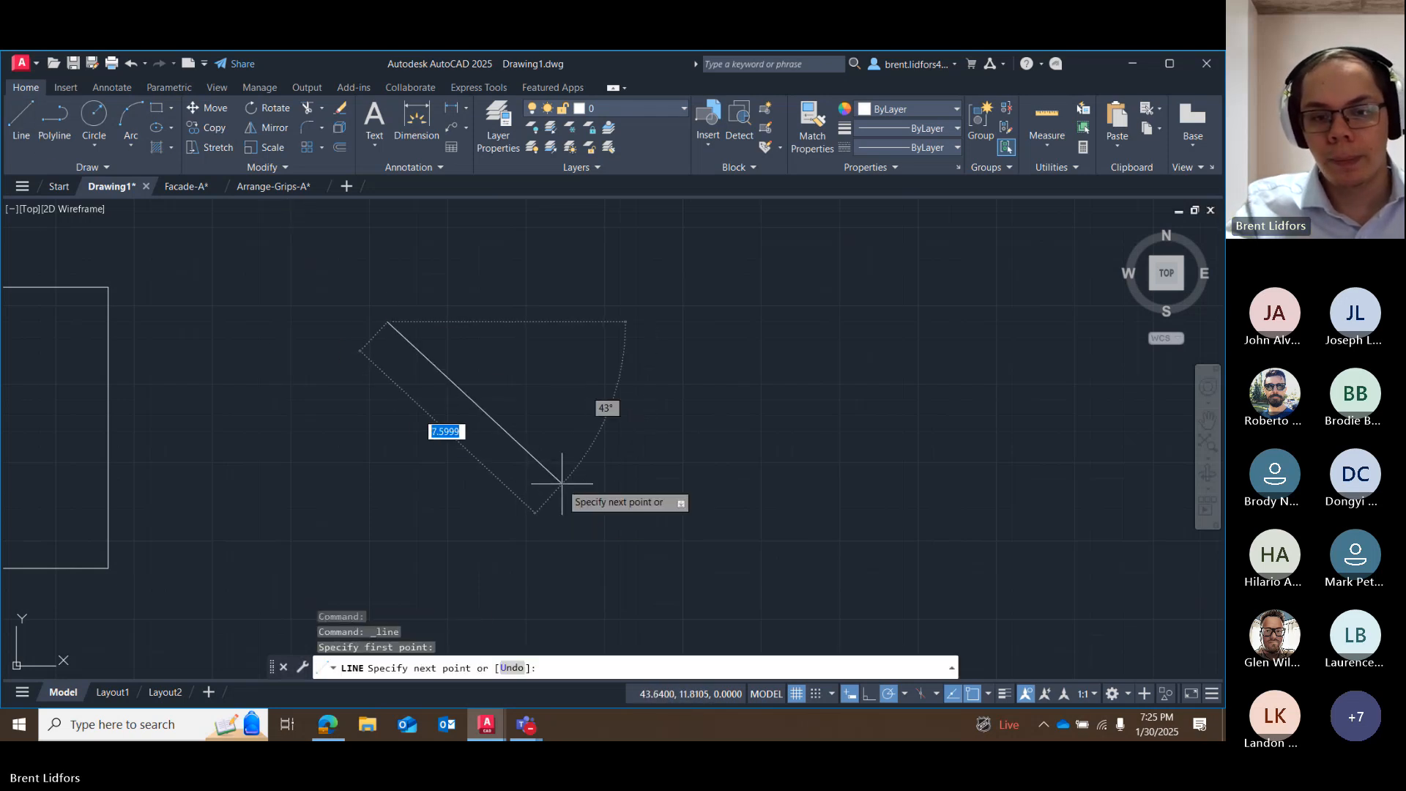
click(534, 470)
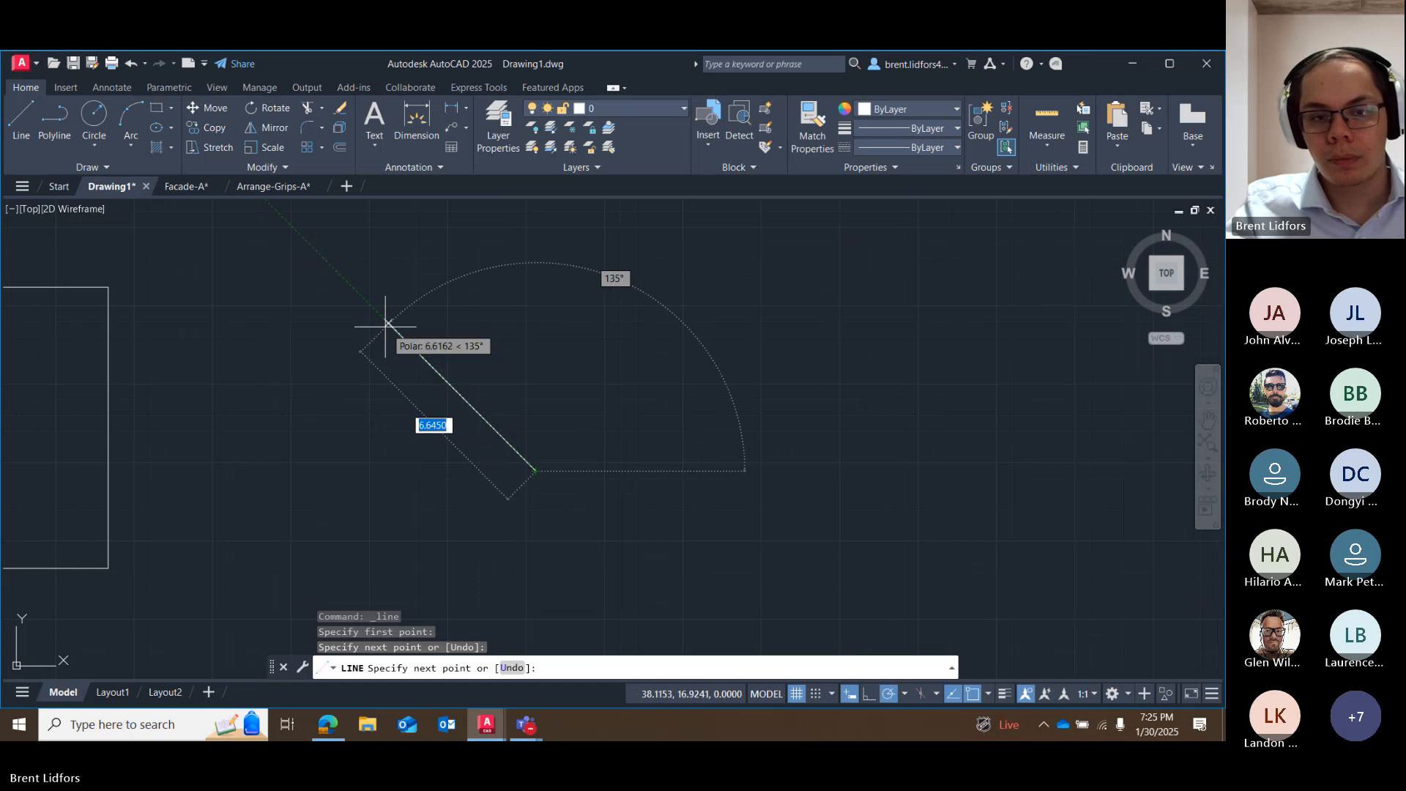
click(387, 471)
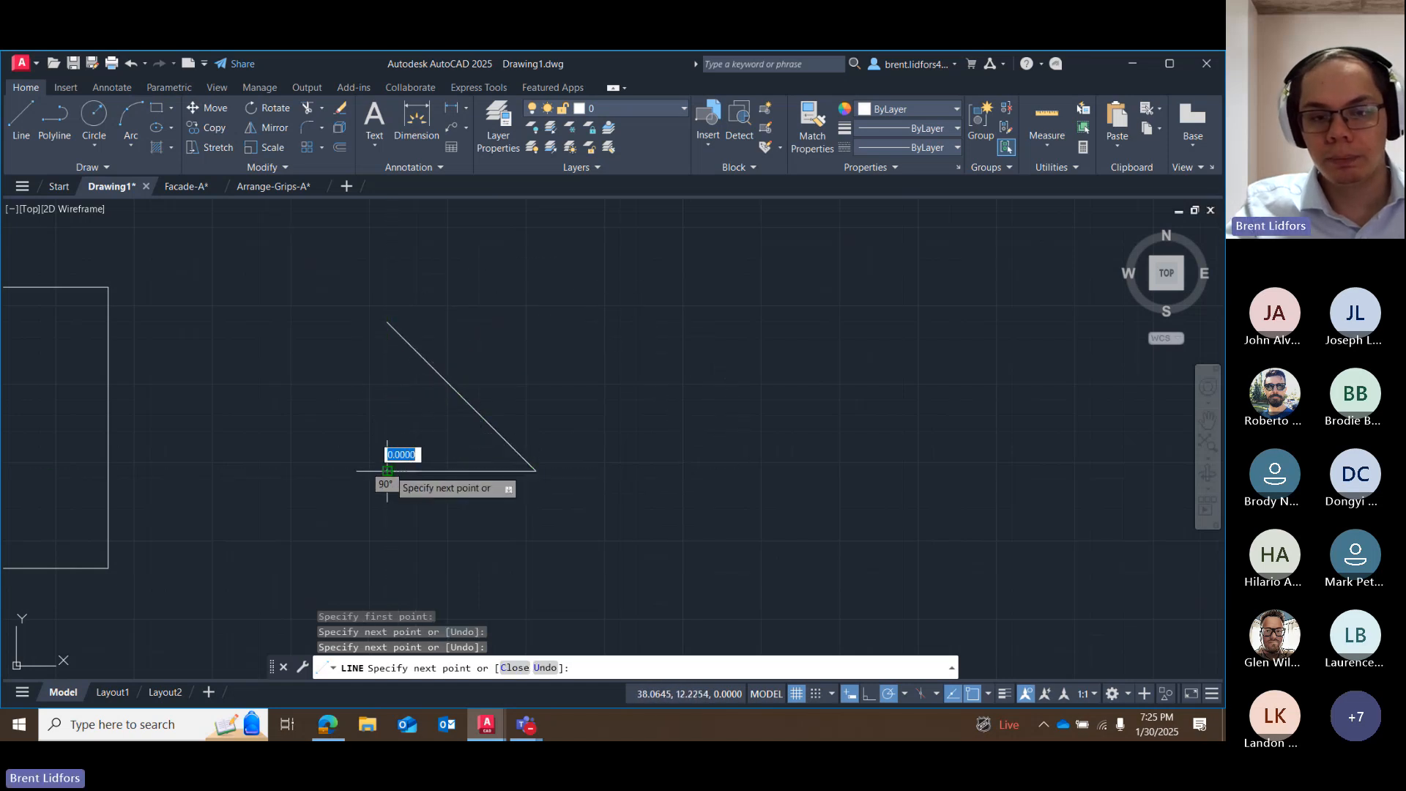
text(c)
key(Return)
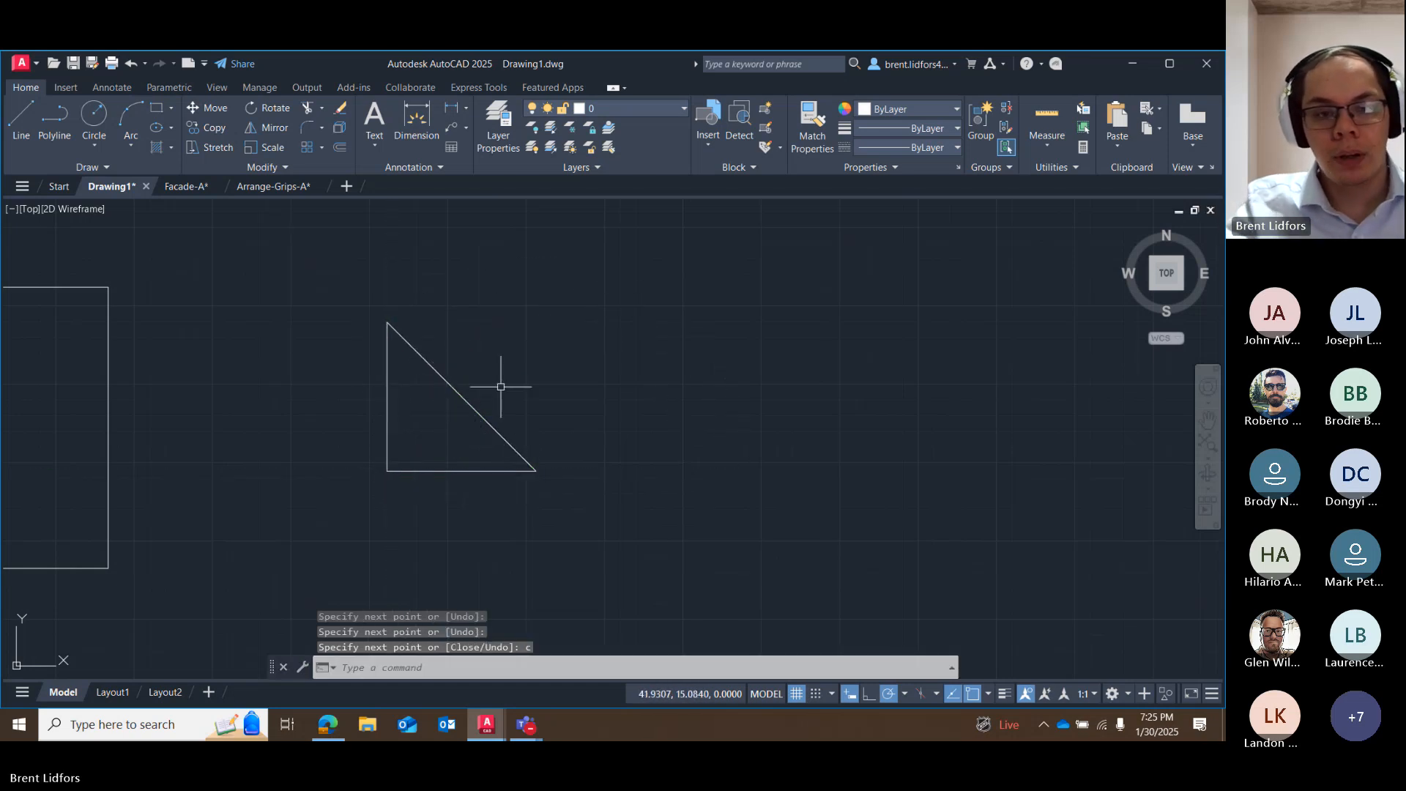
Try the Stretch command with a crossing lasso around the triangle's southeast corner, and cancel it during the selection.
click(219, 148)
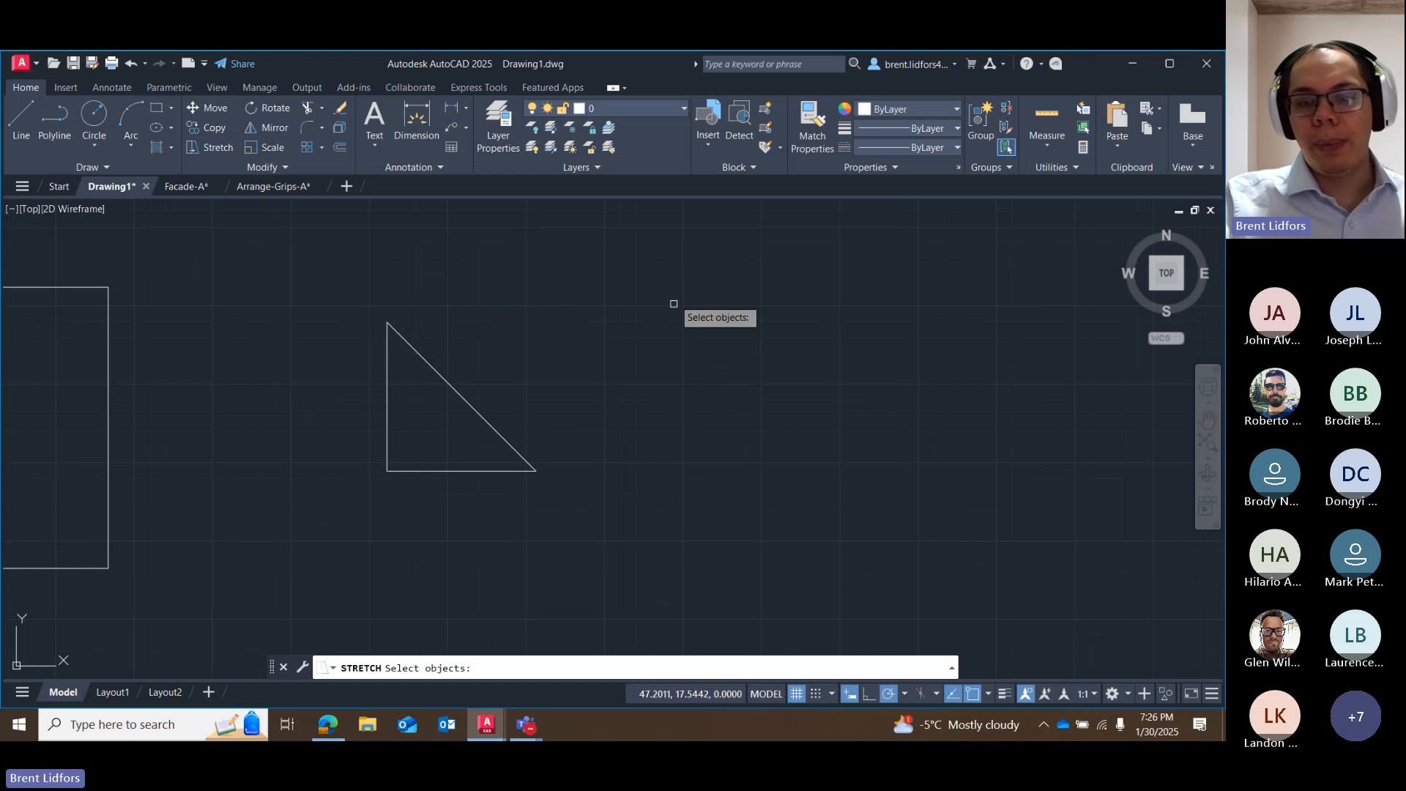
mouse_move(642, 262)
mouse_down()
mouse_move(471, 289)
mouse_move(552, 547)
mouse_move(746, 445)
mouse_up()
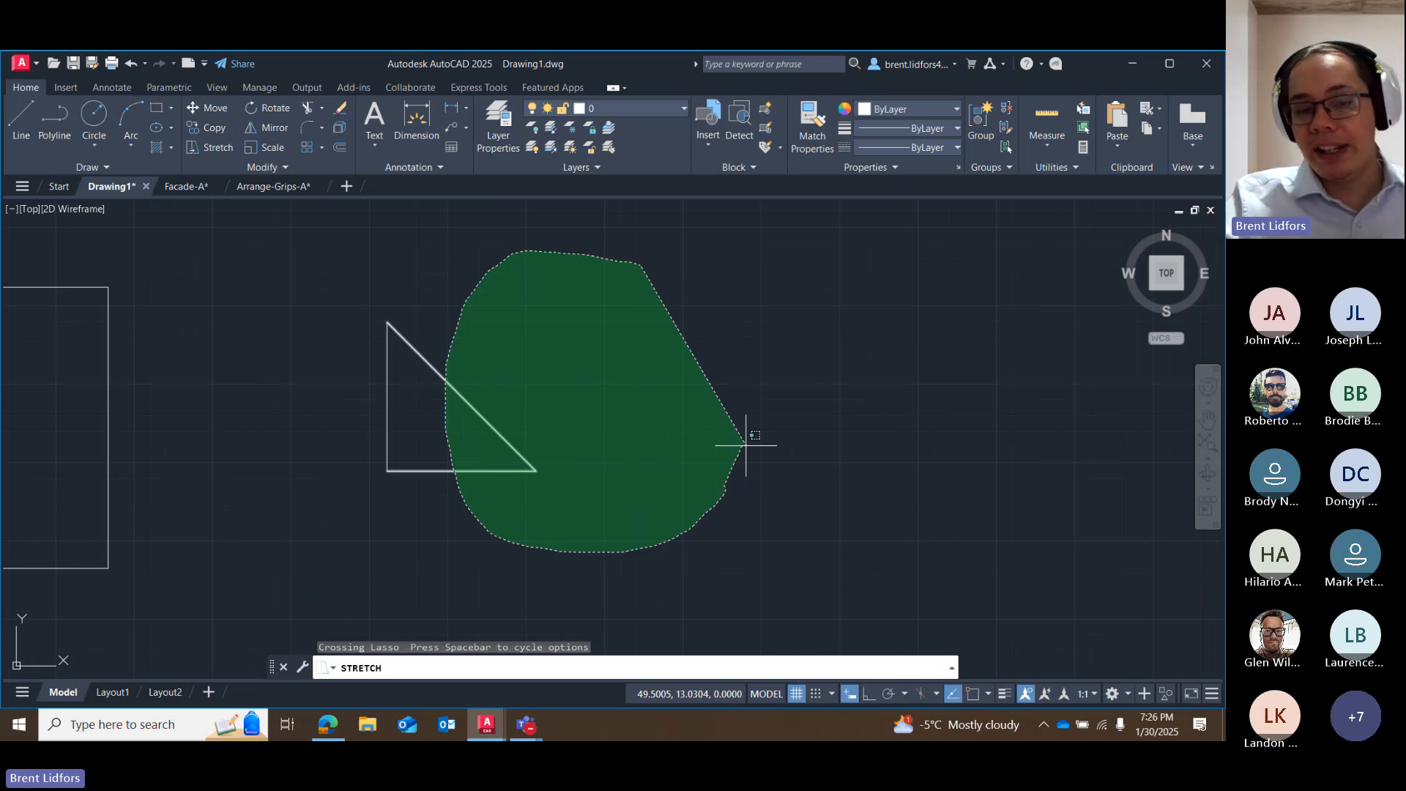
drag(746, 445, 743, 449)
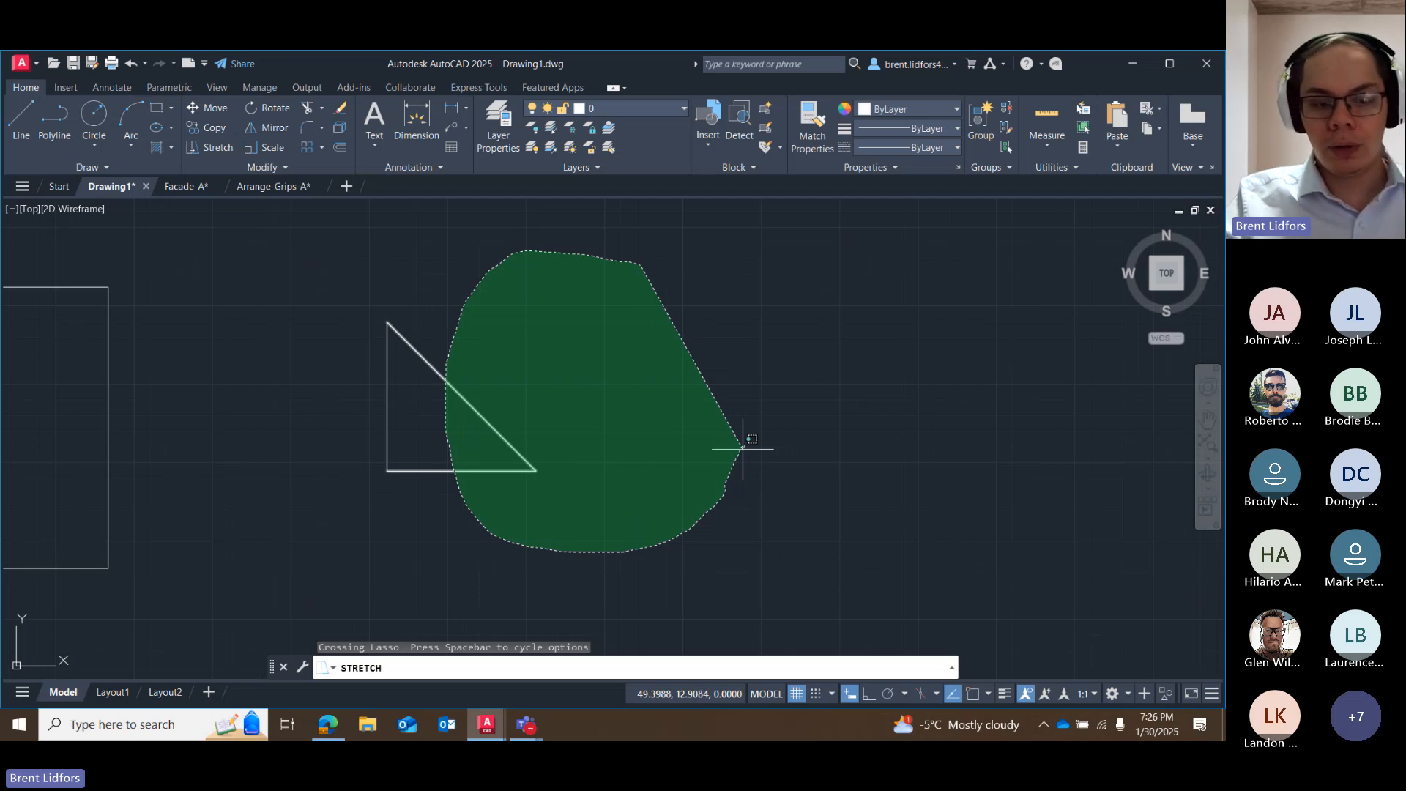
drag(742, 448, 744, 449)
key(Escape)
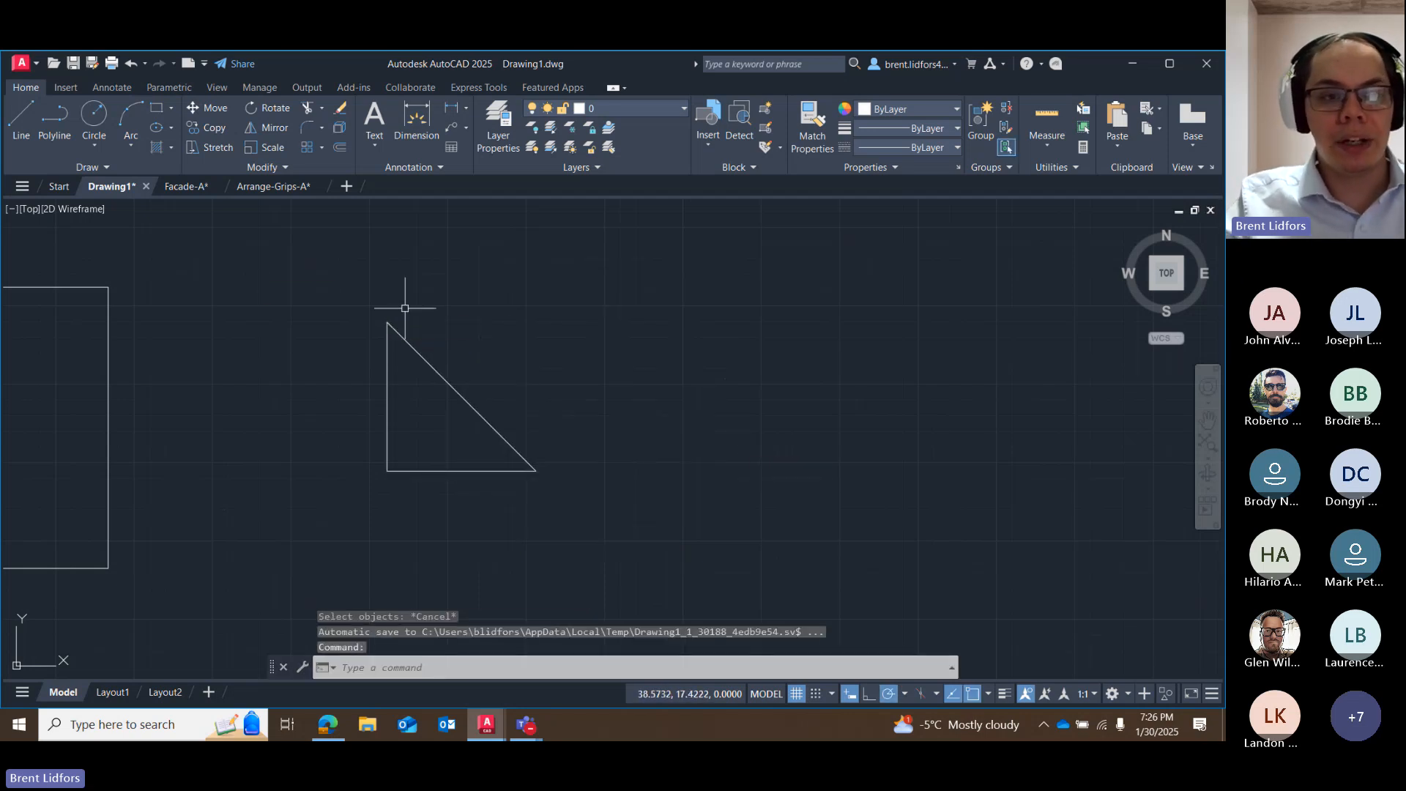
Mirror the triangle about a vertical line through its southeast corner, keeping the source objects.
drag(405, 309, 323, 377)
click(275, 128)
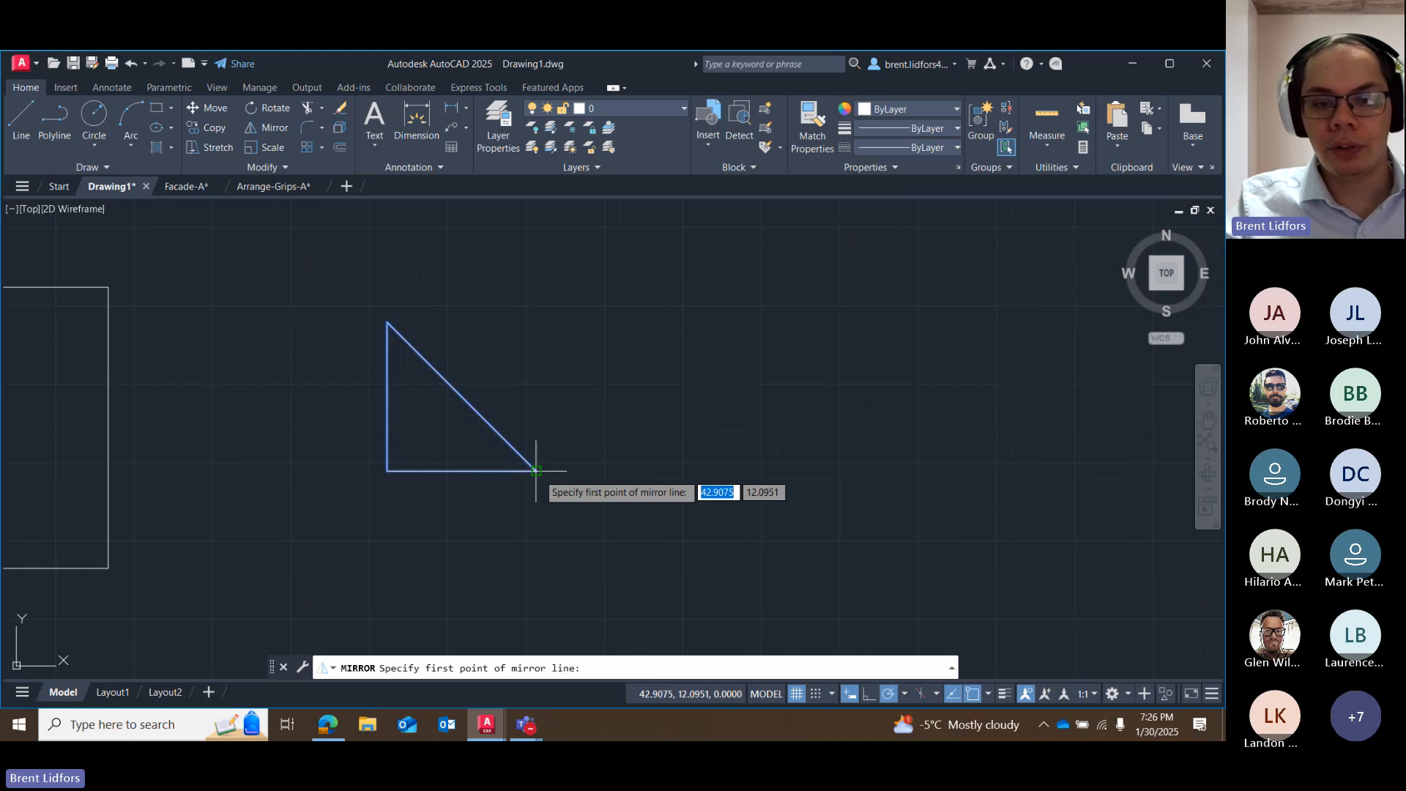
click(537, 471)
click(536, 284)
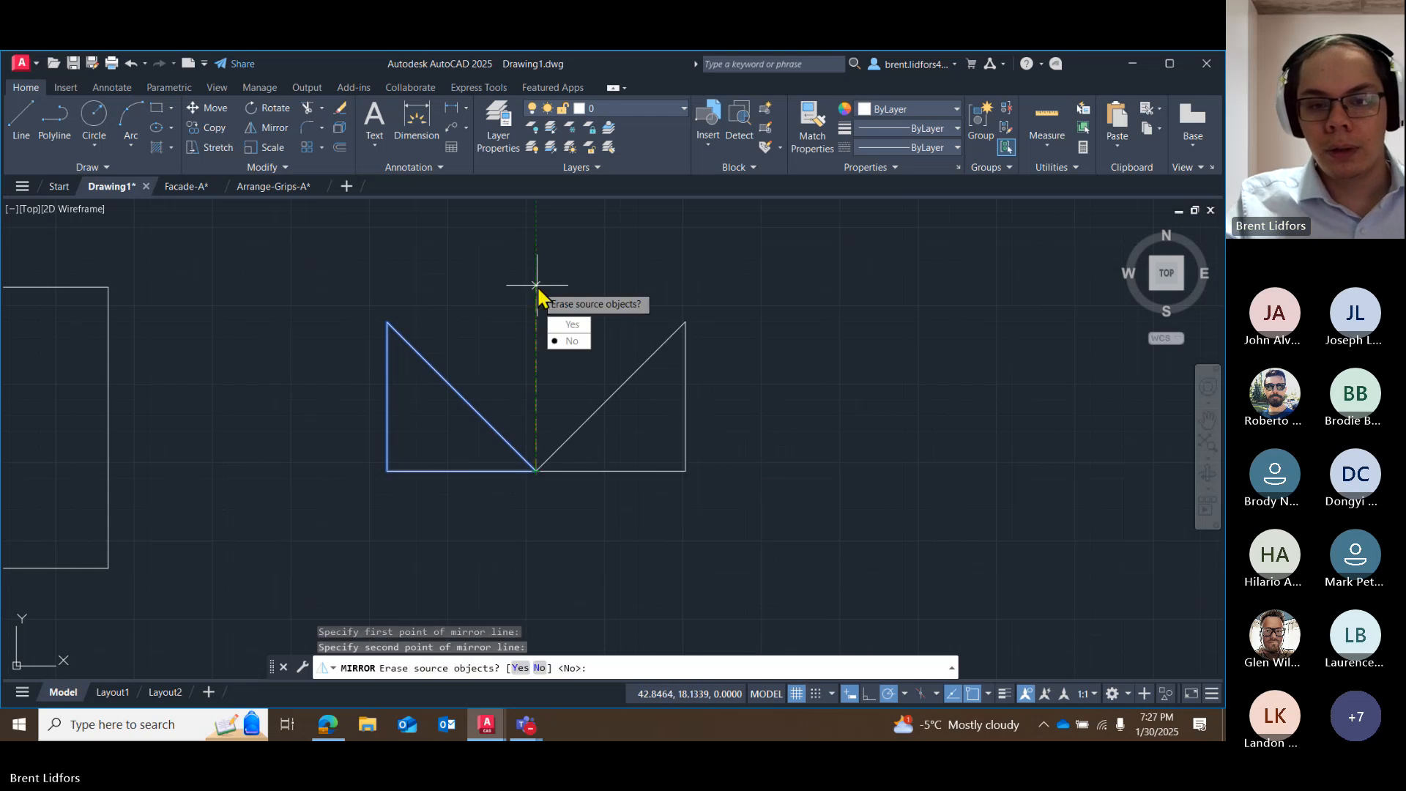
click(572, 343)
key(Escape)
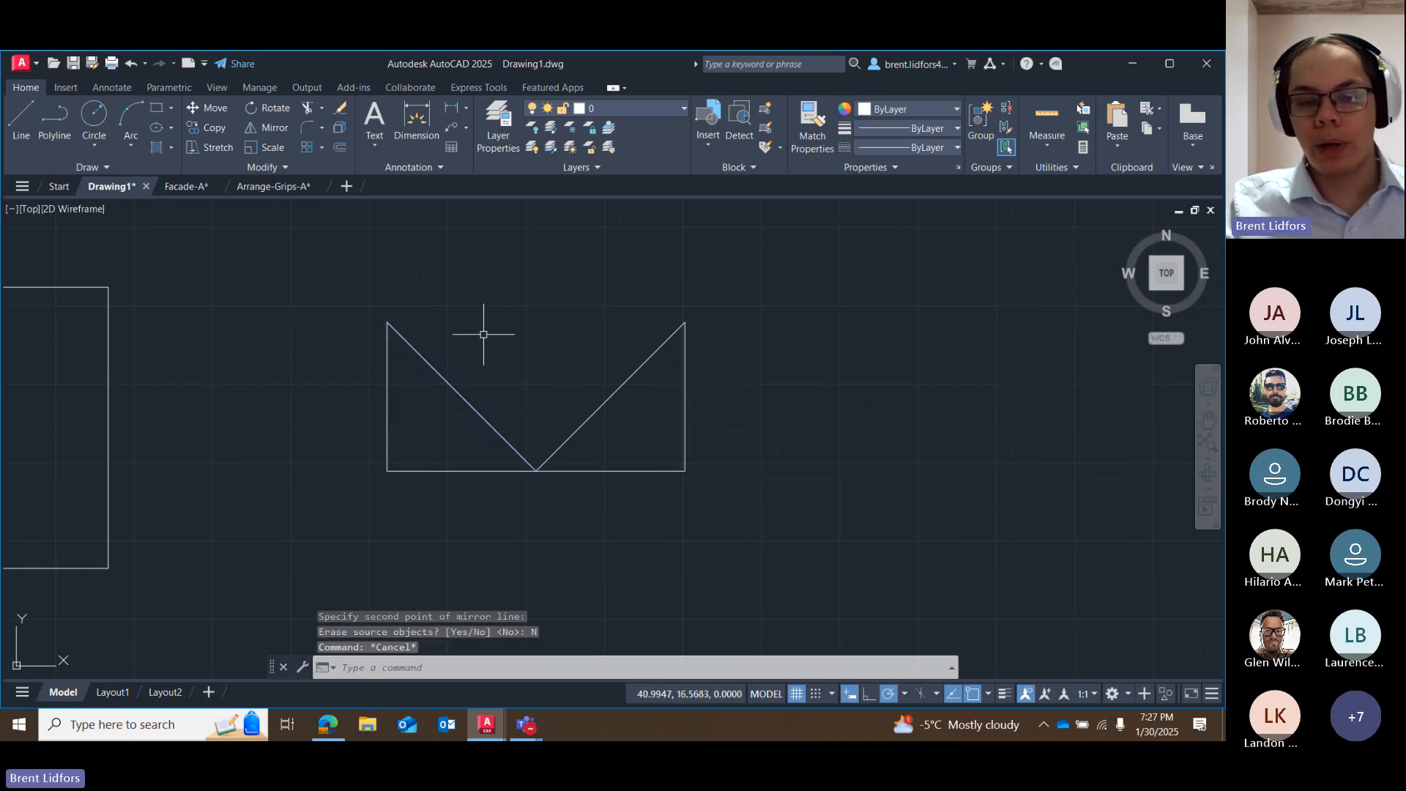
Try the Stretch command on a crossing selection enclosing the east triangle and the shared corner, using its southeast corner as base point, and cancel it.
click(212, 147)
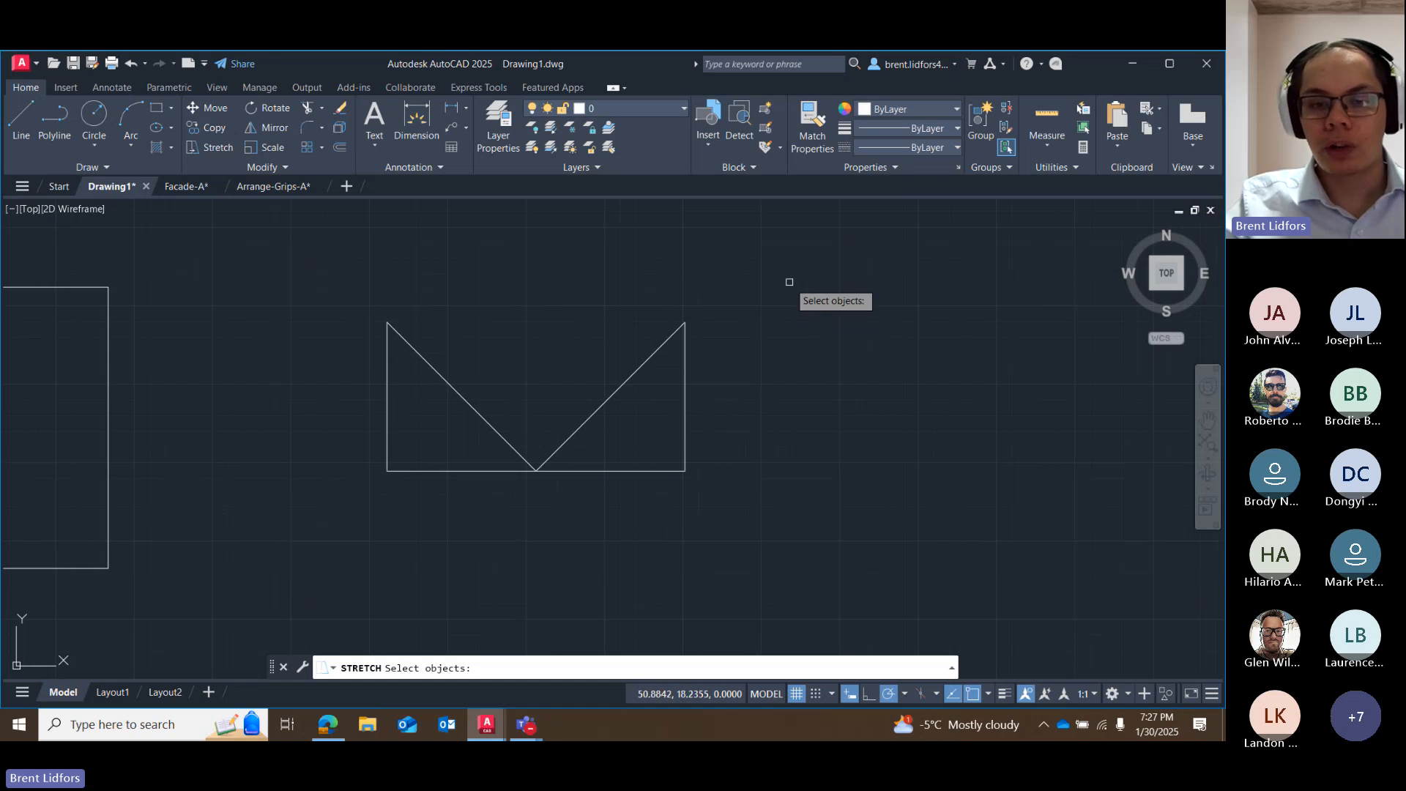
mouse_move(787, 281)
mouse_down()
mouse_move(596, 267)
mouse_move(464, 455)
mouse_move(785, 520)
mouse_move(802, 503)
mouse_up()
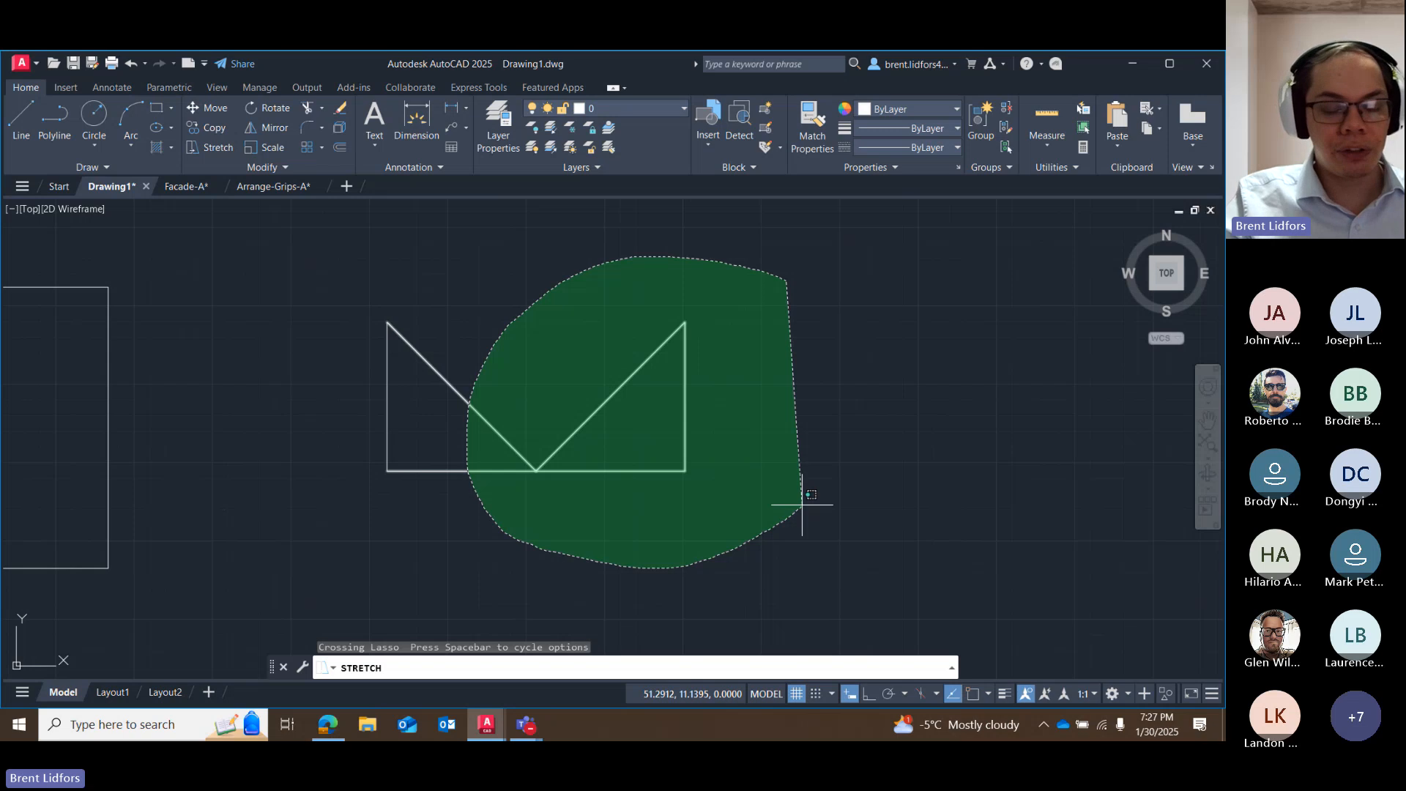
drag(802, 505, 802, 504)
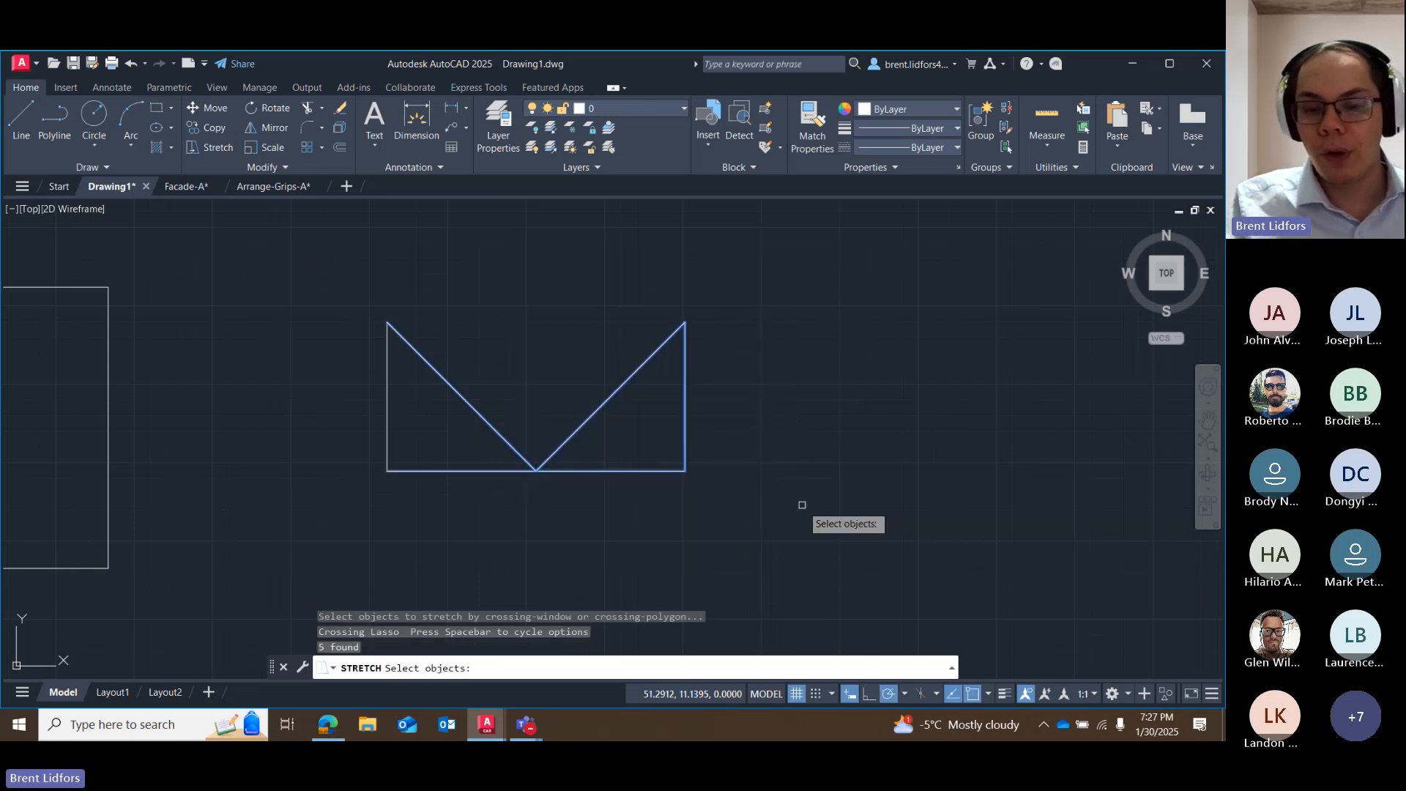
key(Return)
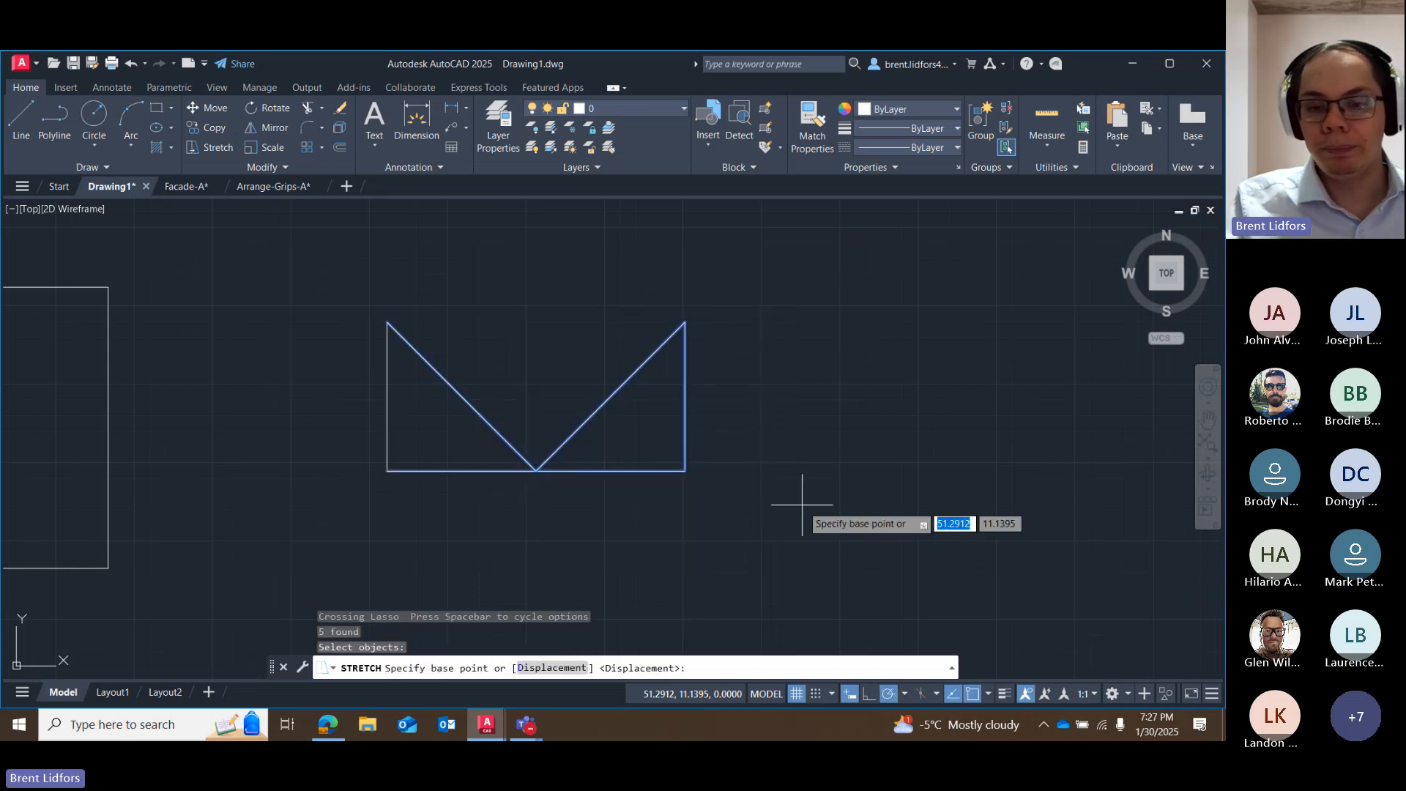
click(684, 471)
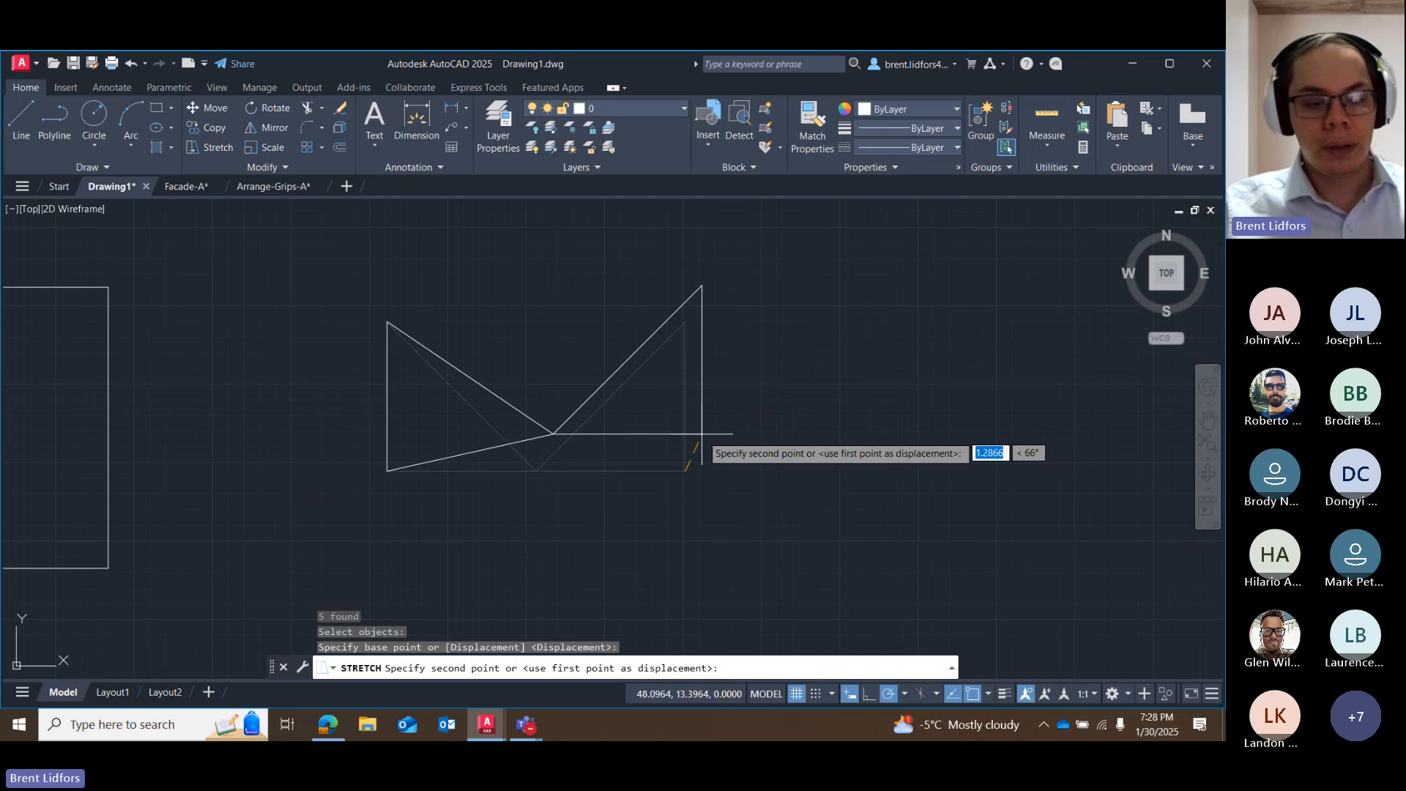
key(Escape)
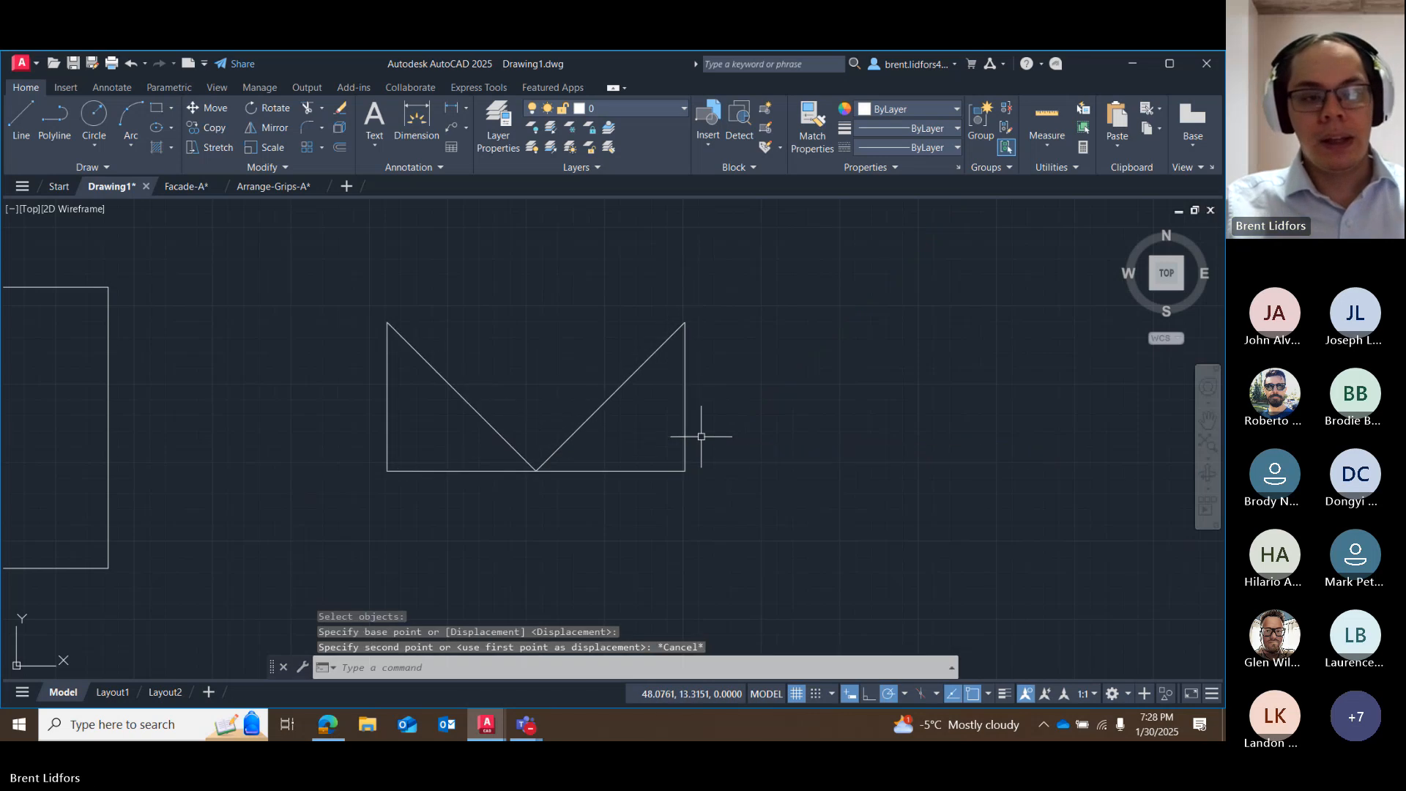
Try the Stretch command on a crossing selection enclosing only the east triangle's vertical side, using its south end as base point, and cancel it.
click(216, 148)
mouse_move(809, 301)
mouse_down()
mouse_move(638, 284)
mouse_move(696, 550)
mouse_move(810, 543)
mouse_up()
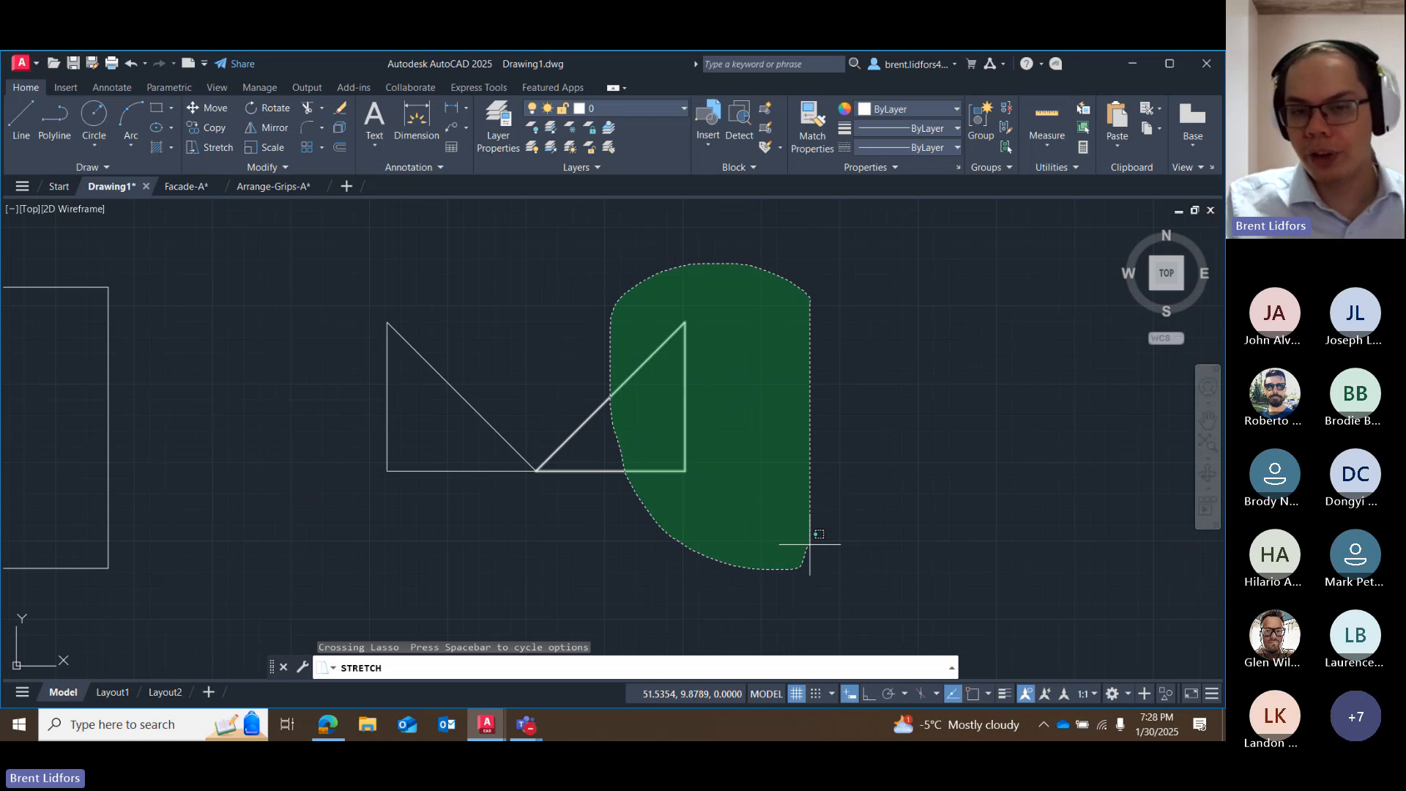
drag(810, 544, 810, 557)
key(Return)
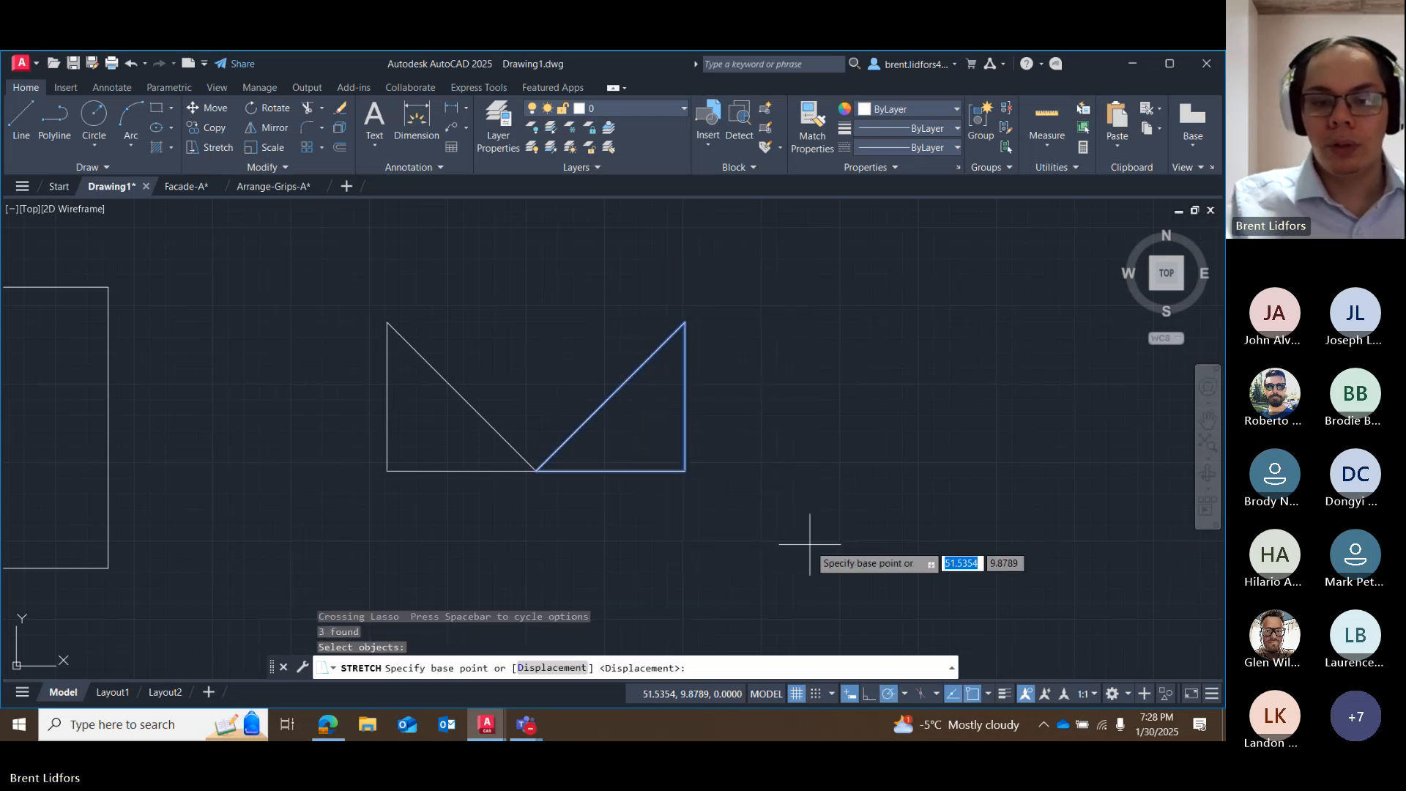
click(685, 471)
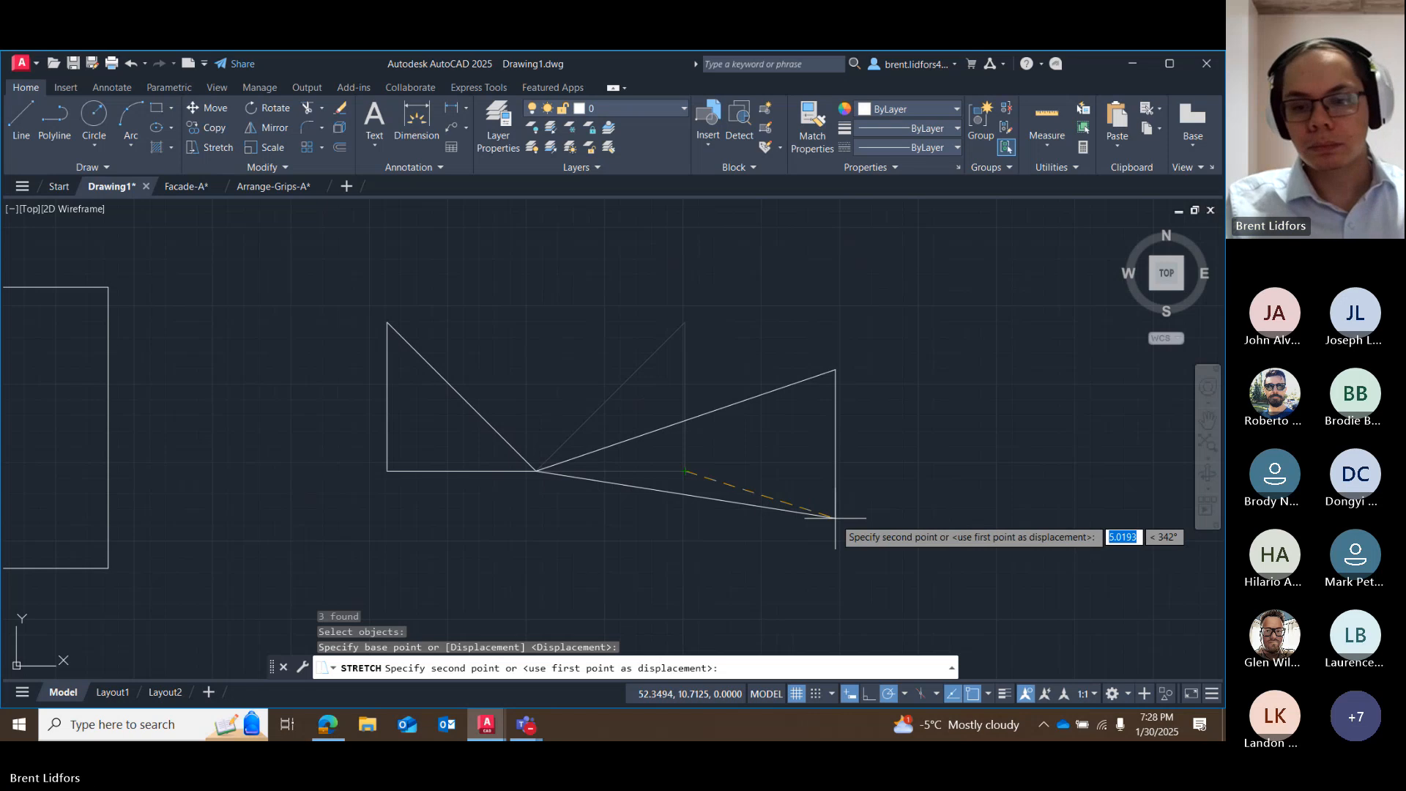
key(Escape)
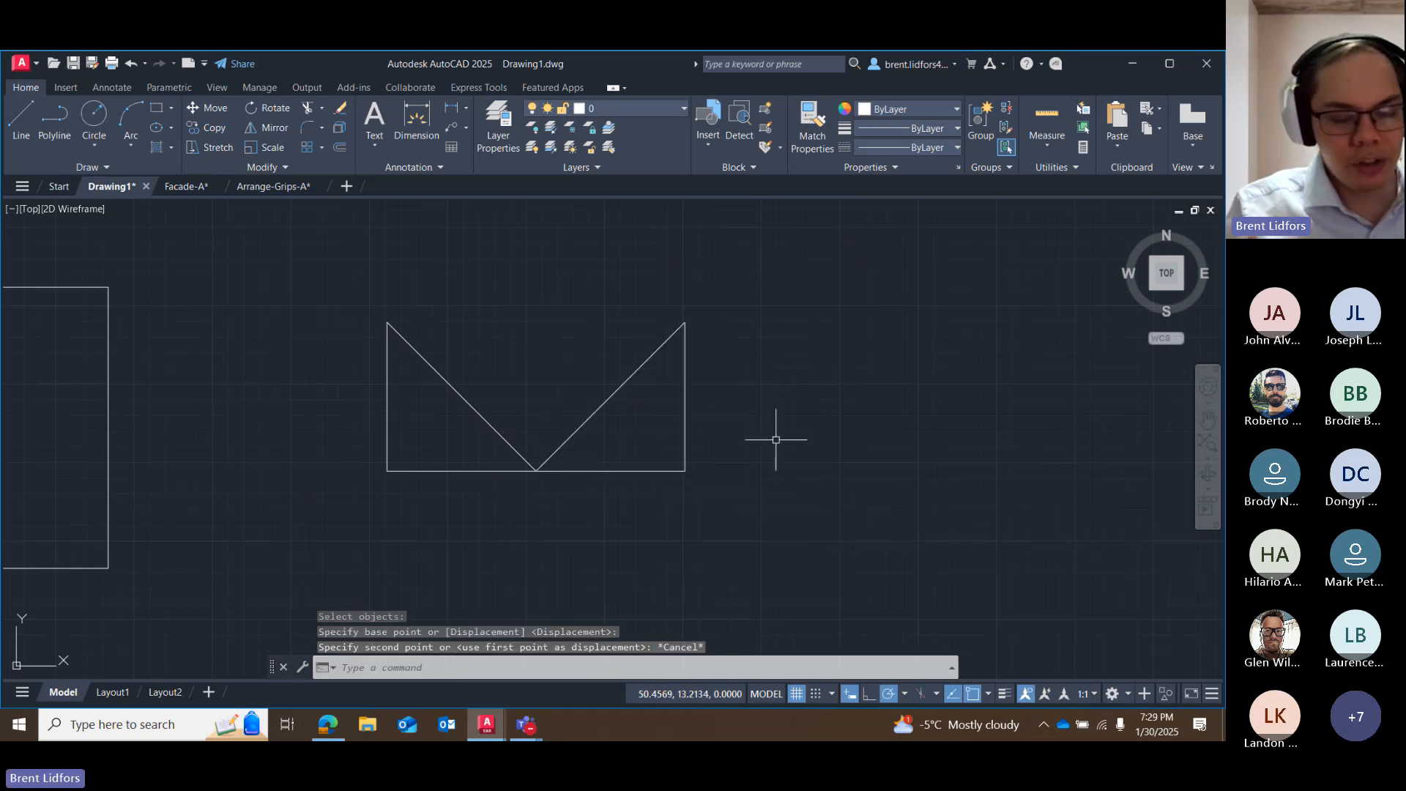
Erase both triangles east of the rectangle.
mouse_move(772, 270)
mouse_down()
mouse_move(314, 345)
mouse_move(849, 606)
mouse_up()
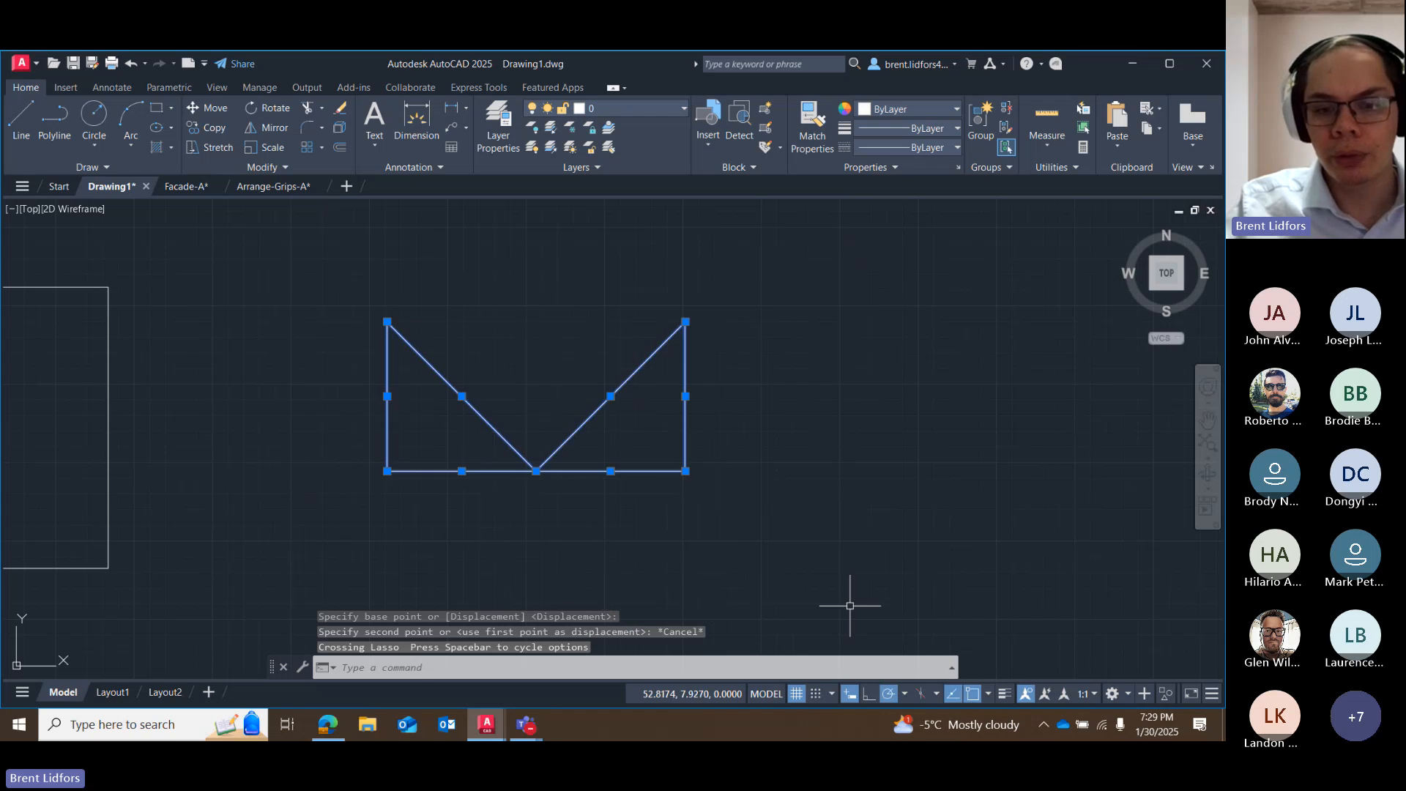
key(Delete)
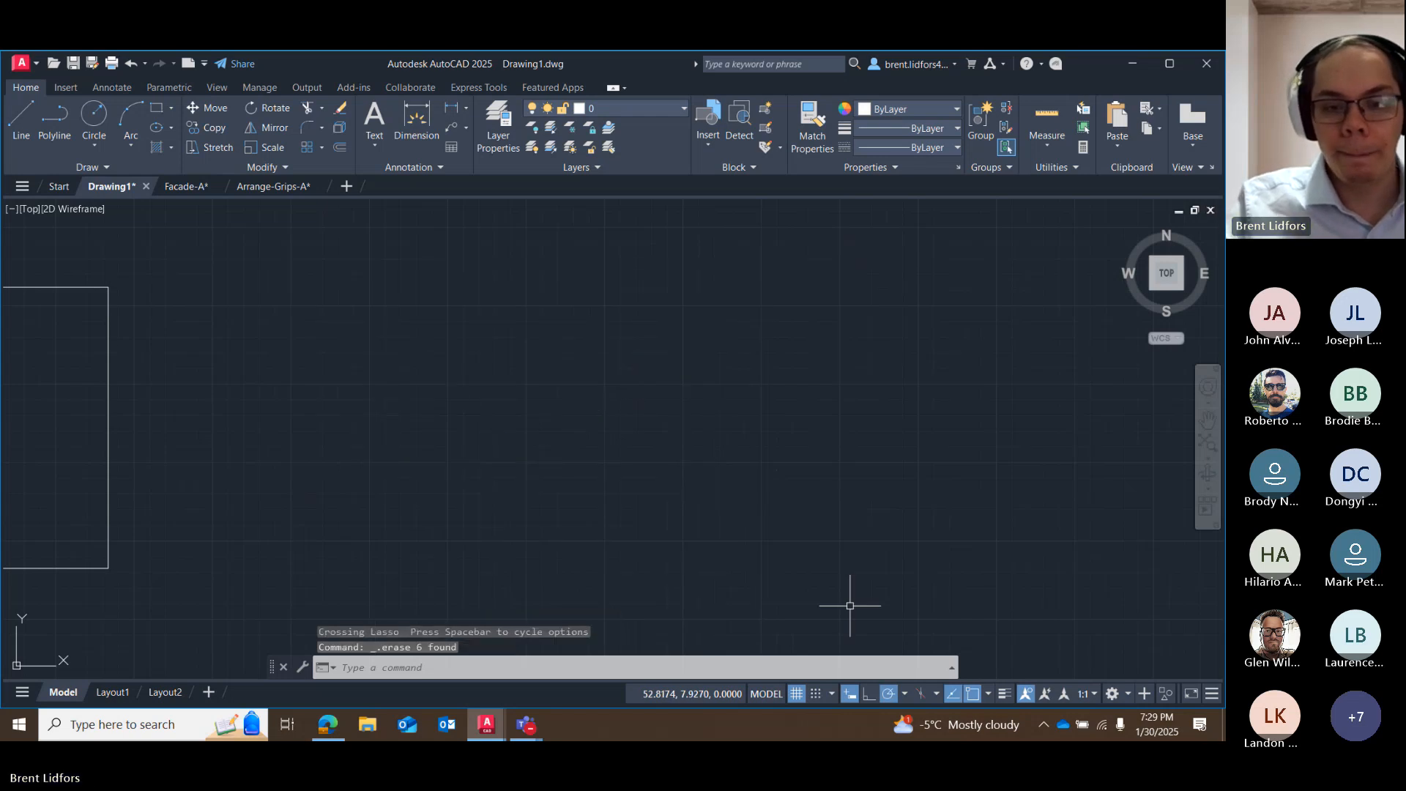
Switch to the Teams meeting to check the chat, and return to Drawing1.dwg in AutoCAD.
click(545, 691)
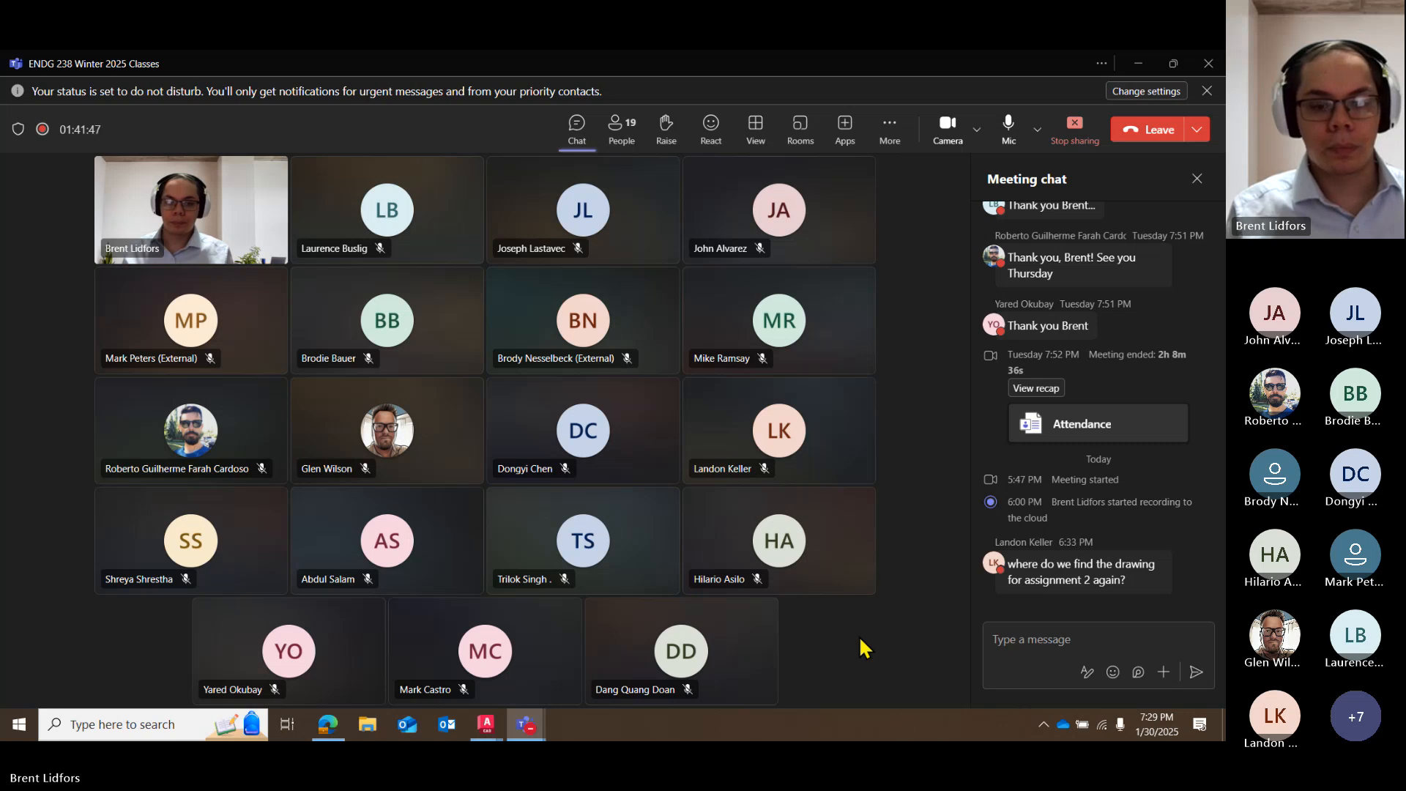
click(486, 724)
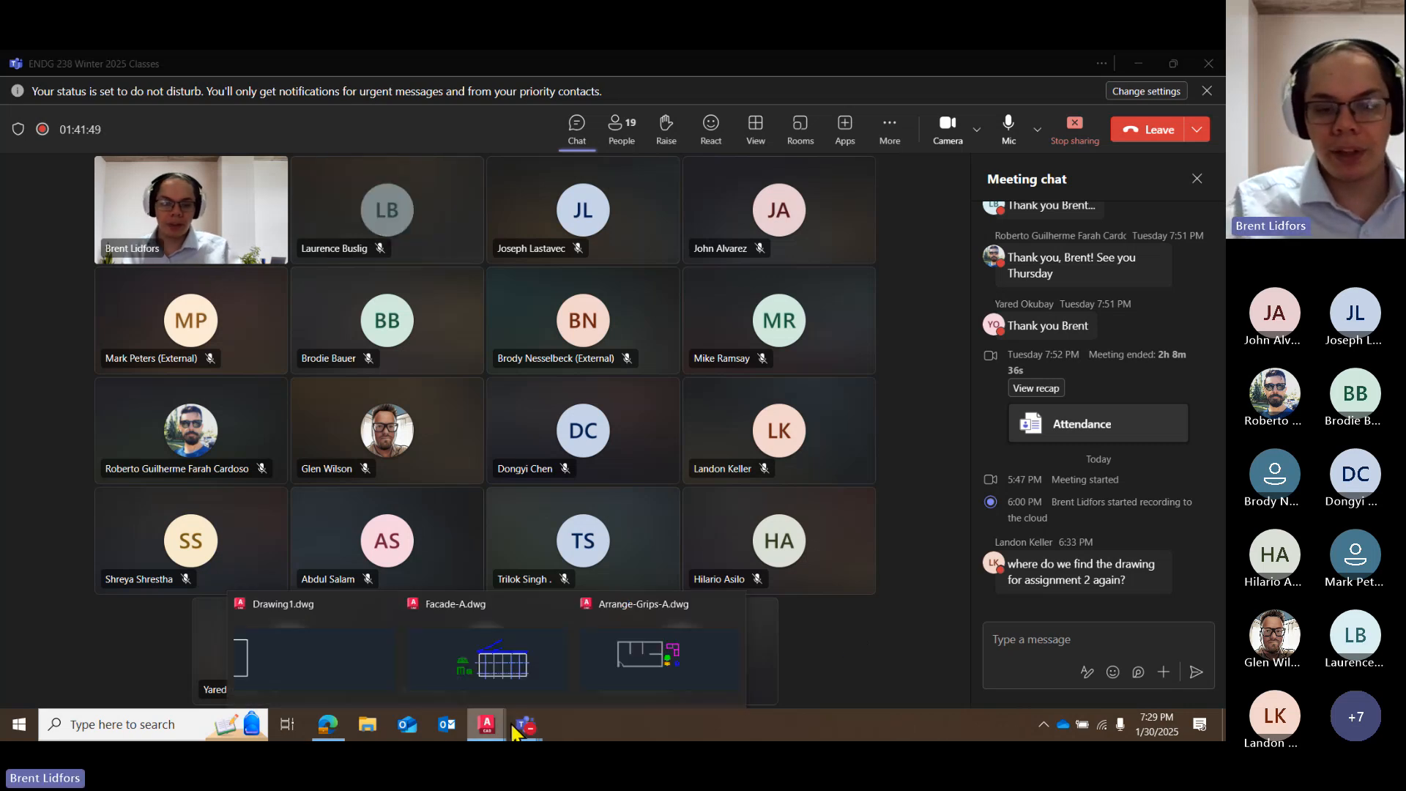
click(392, 659)
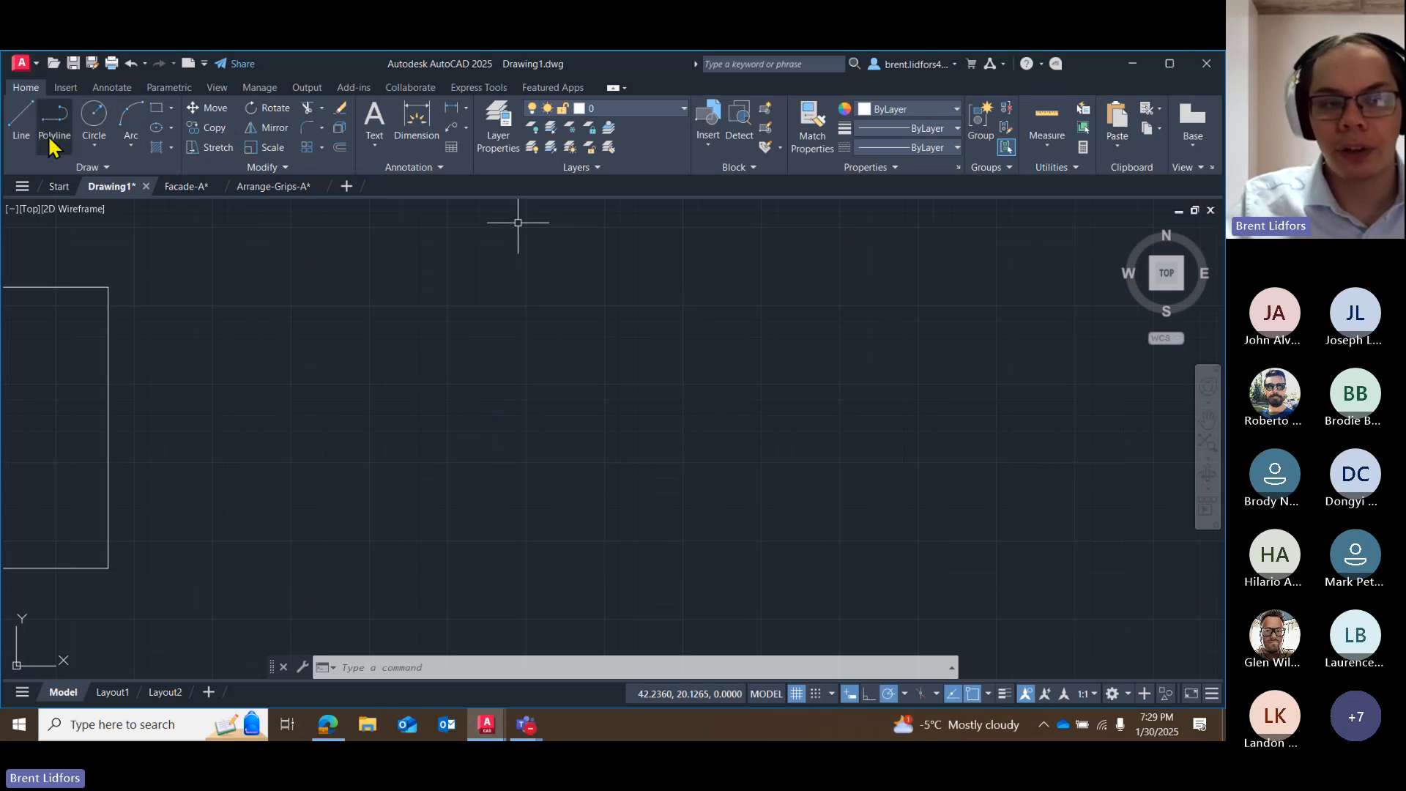
Draw a horizontal line about 8.67 long east of the rectangle.
click(21, 119)
click(314, 399)
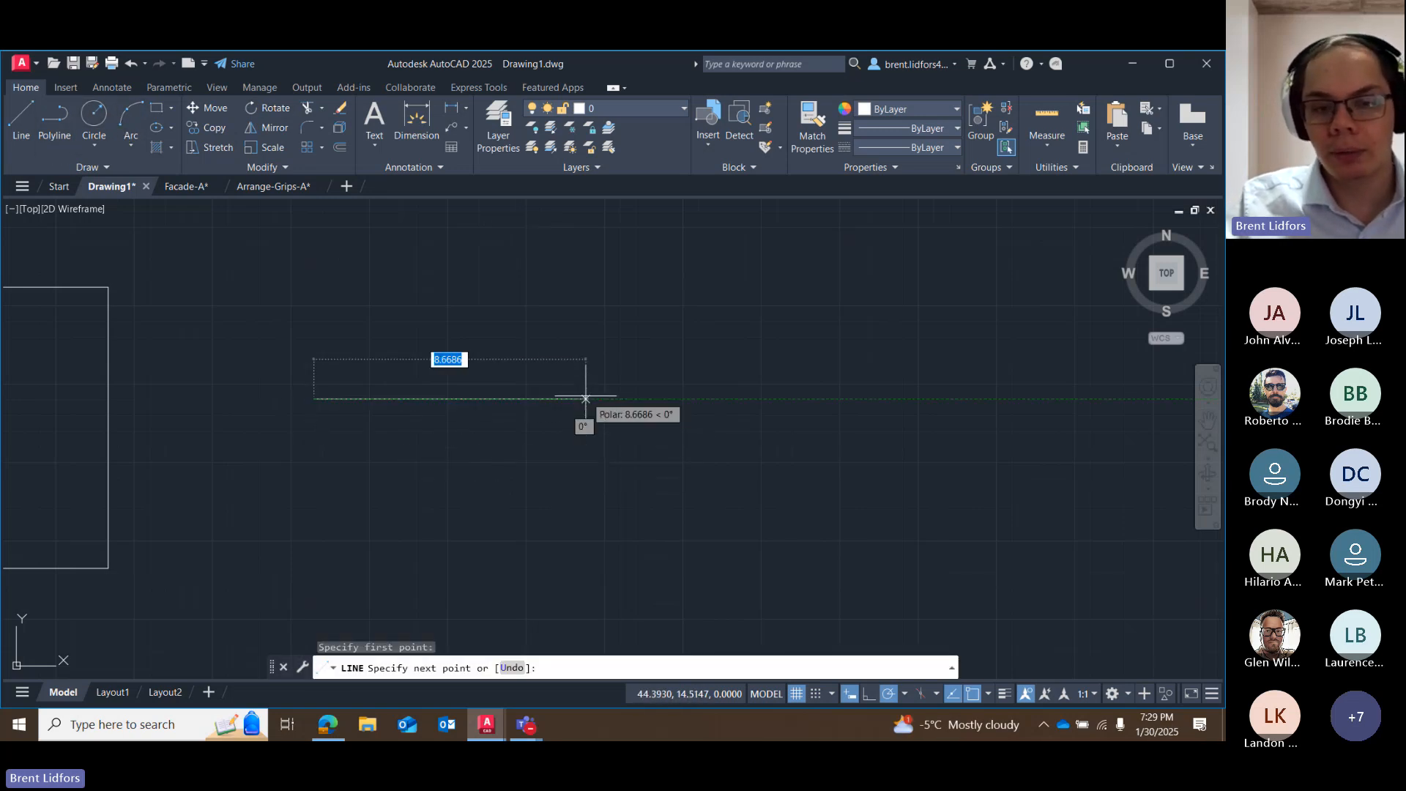
click(586, 399)
key(Escape)
Try stretching the horizontal line by its east endpoint grip, and cancel each attempt.
scroll(542, 365, up, 2)
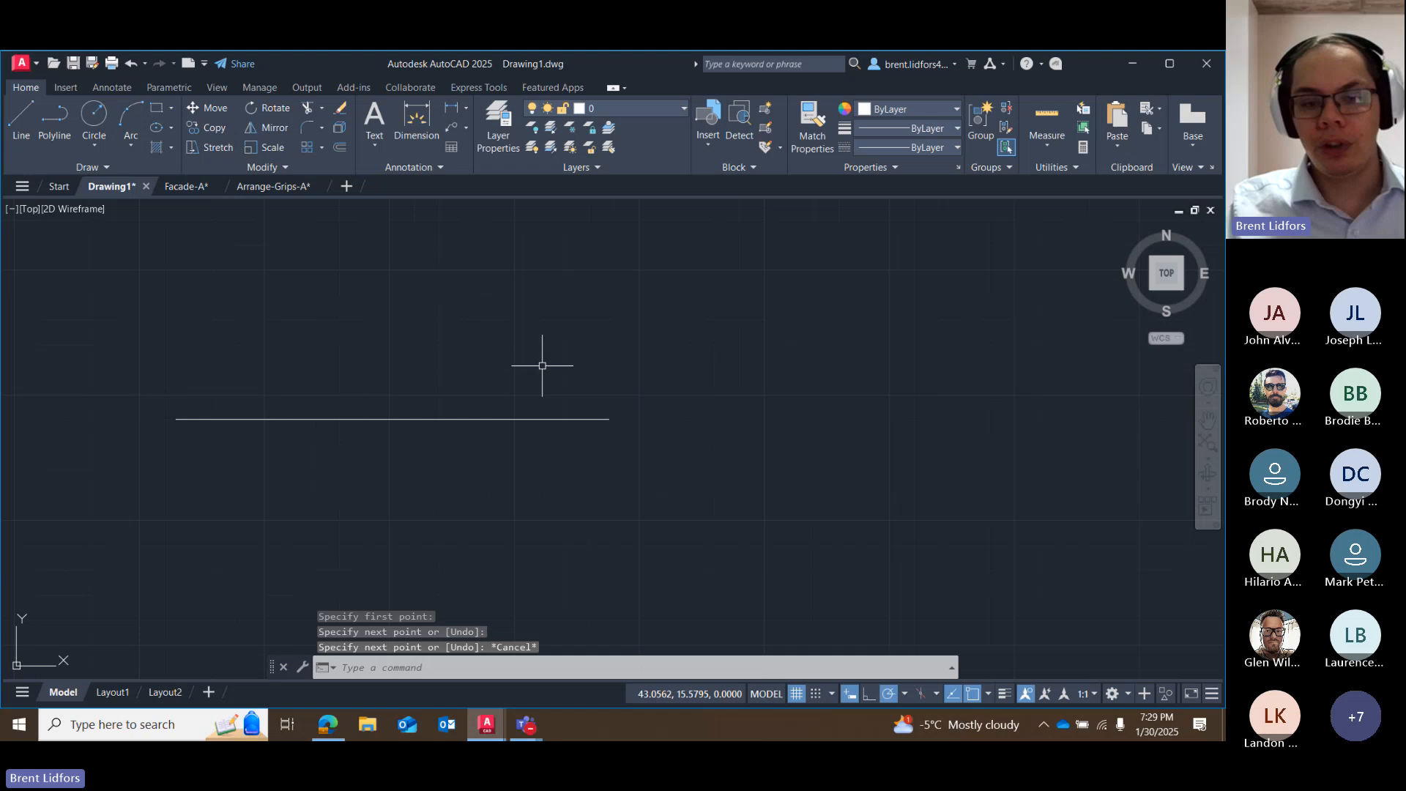
click(553, 418)
click(609, 419)
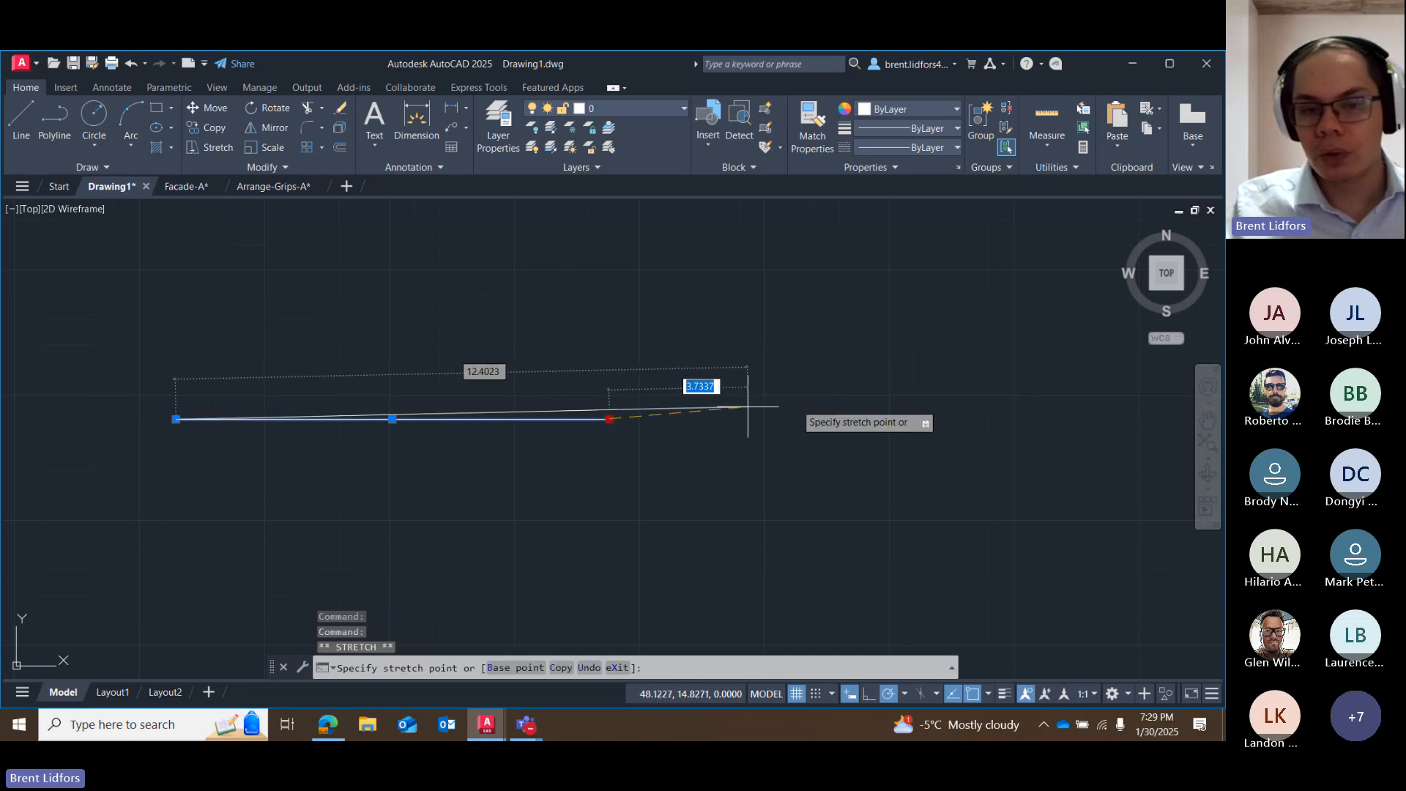
key(Escape)
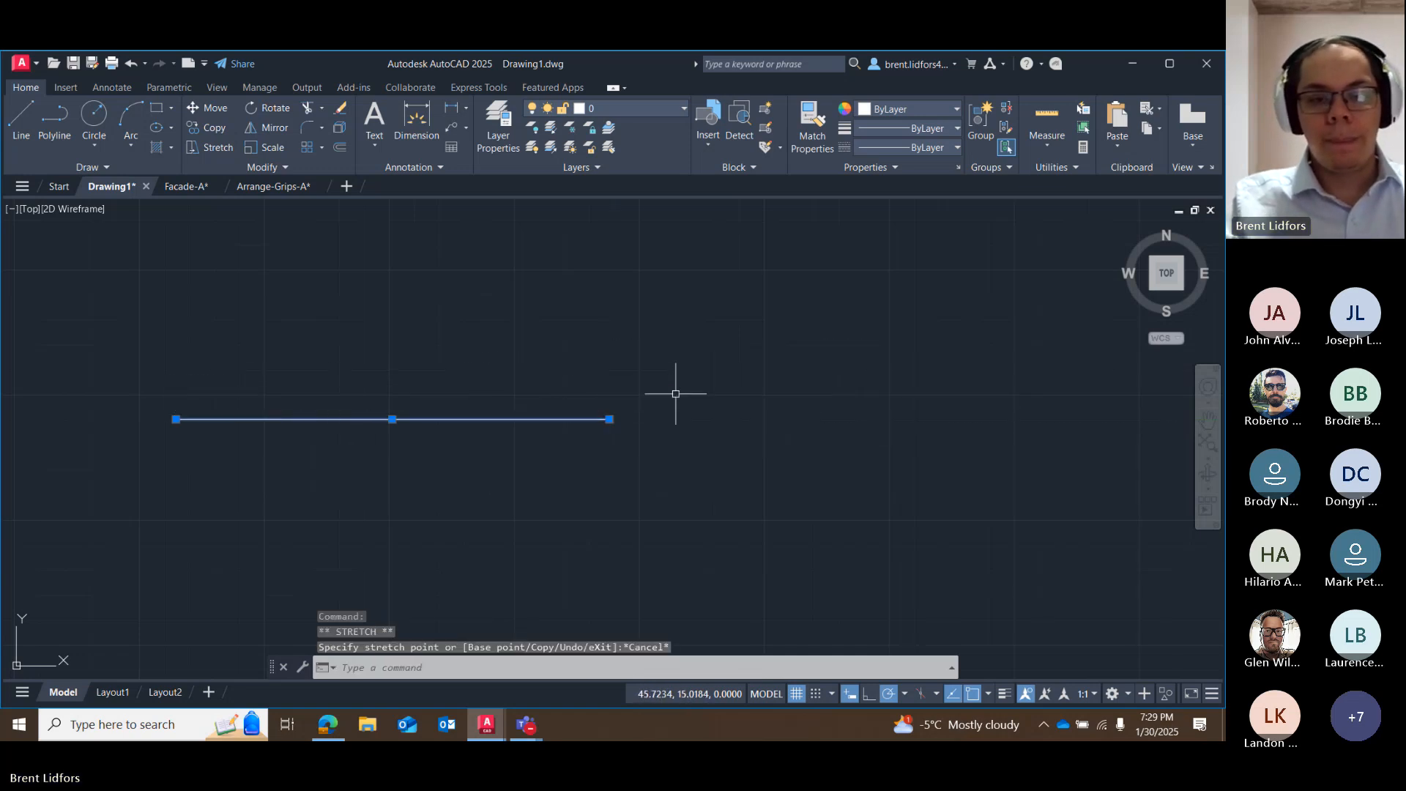
right_click(610, 418)
click(610, 419)
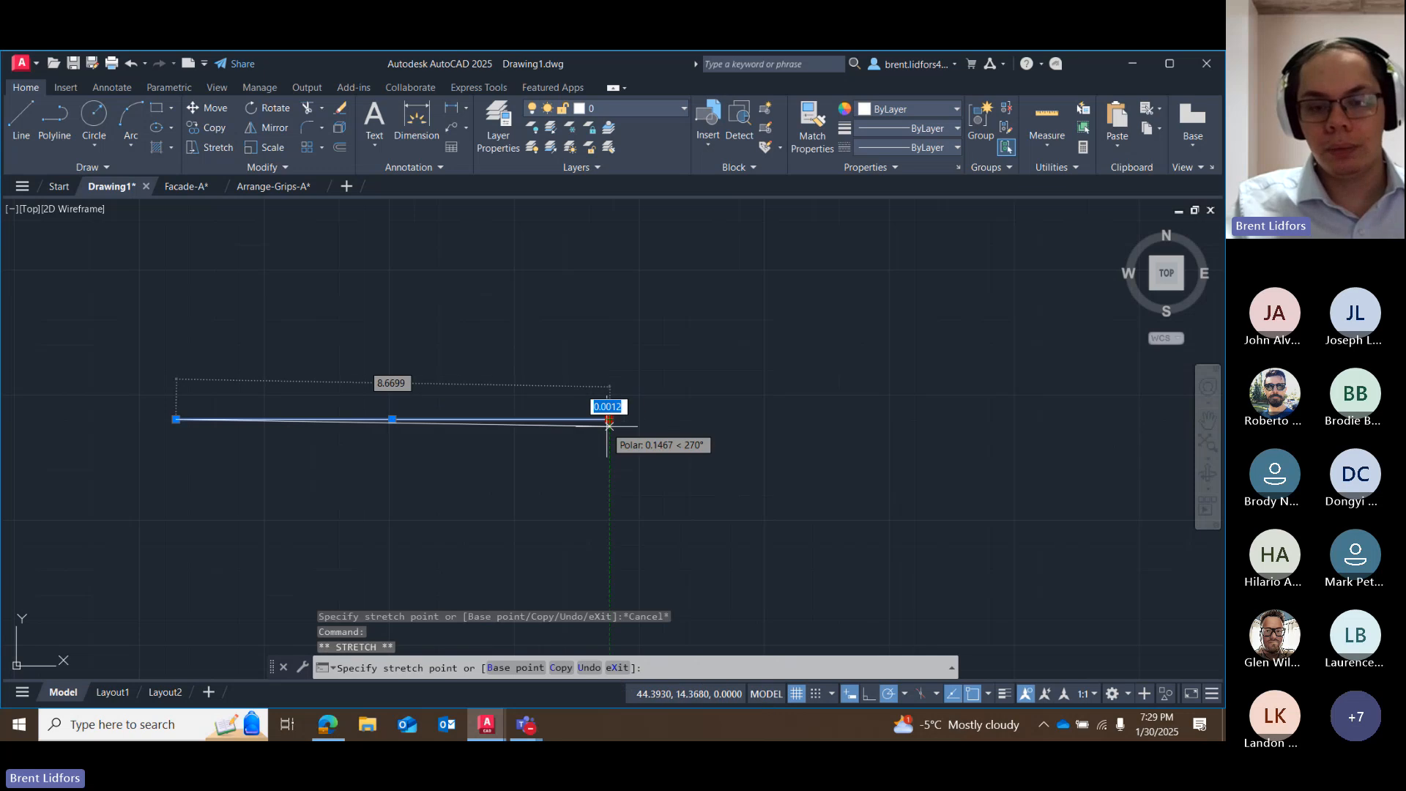
key(Escape)
Try the Lengthen grip option on the line's east endpoint, cancel it, and erase the line.
mouse_move(610, 419)
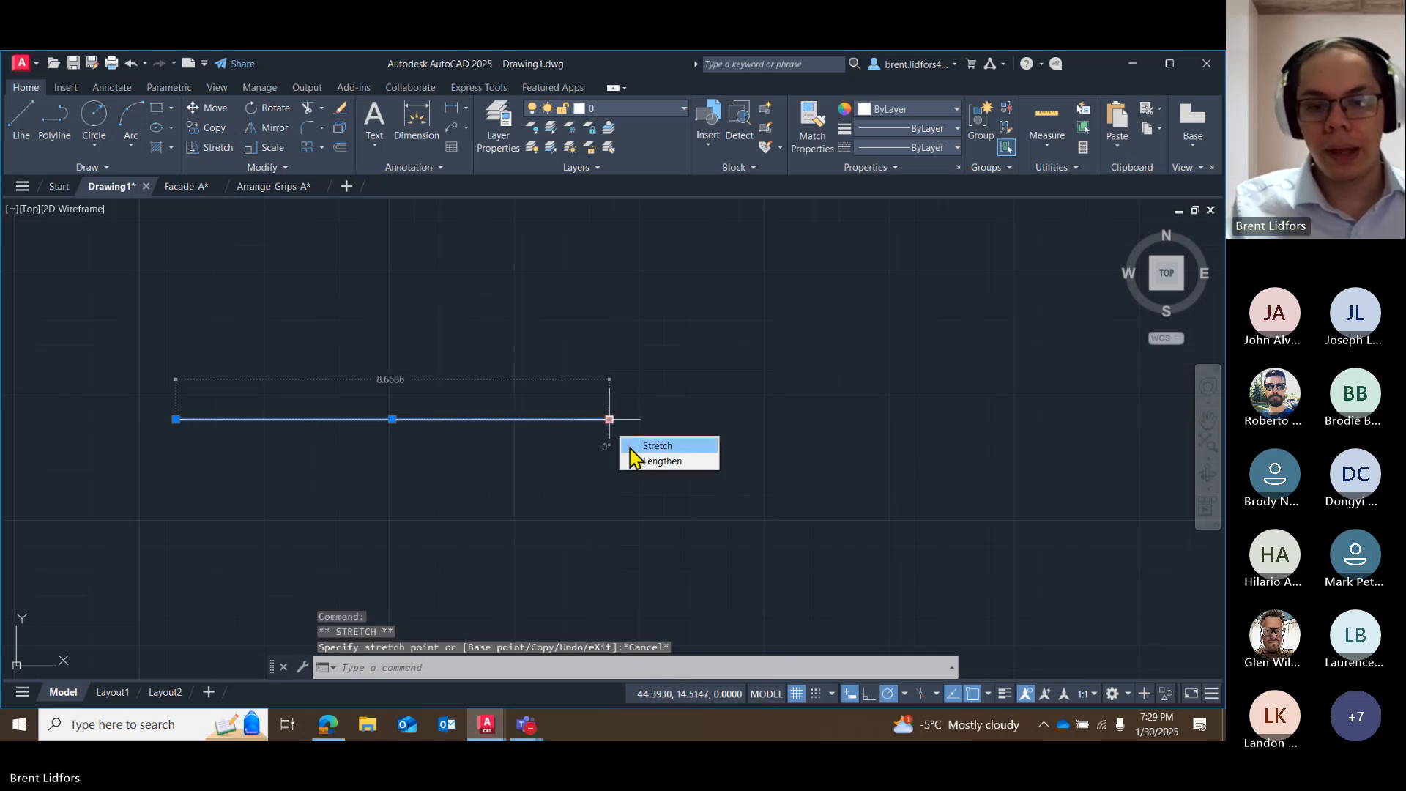
click(645, 457)
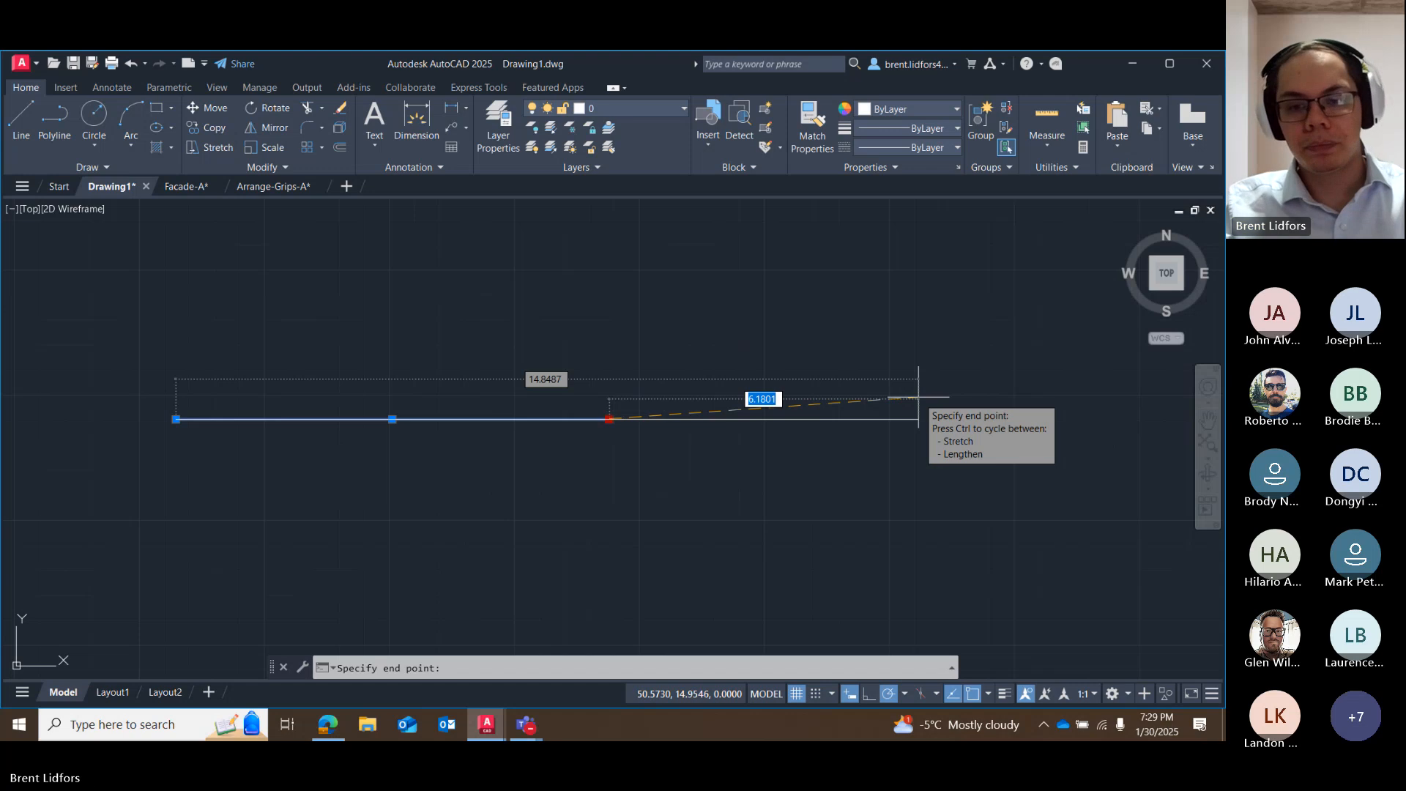
key(Escape)
key(Delete)
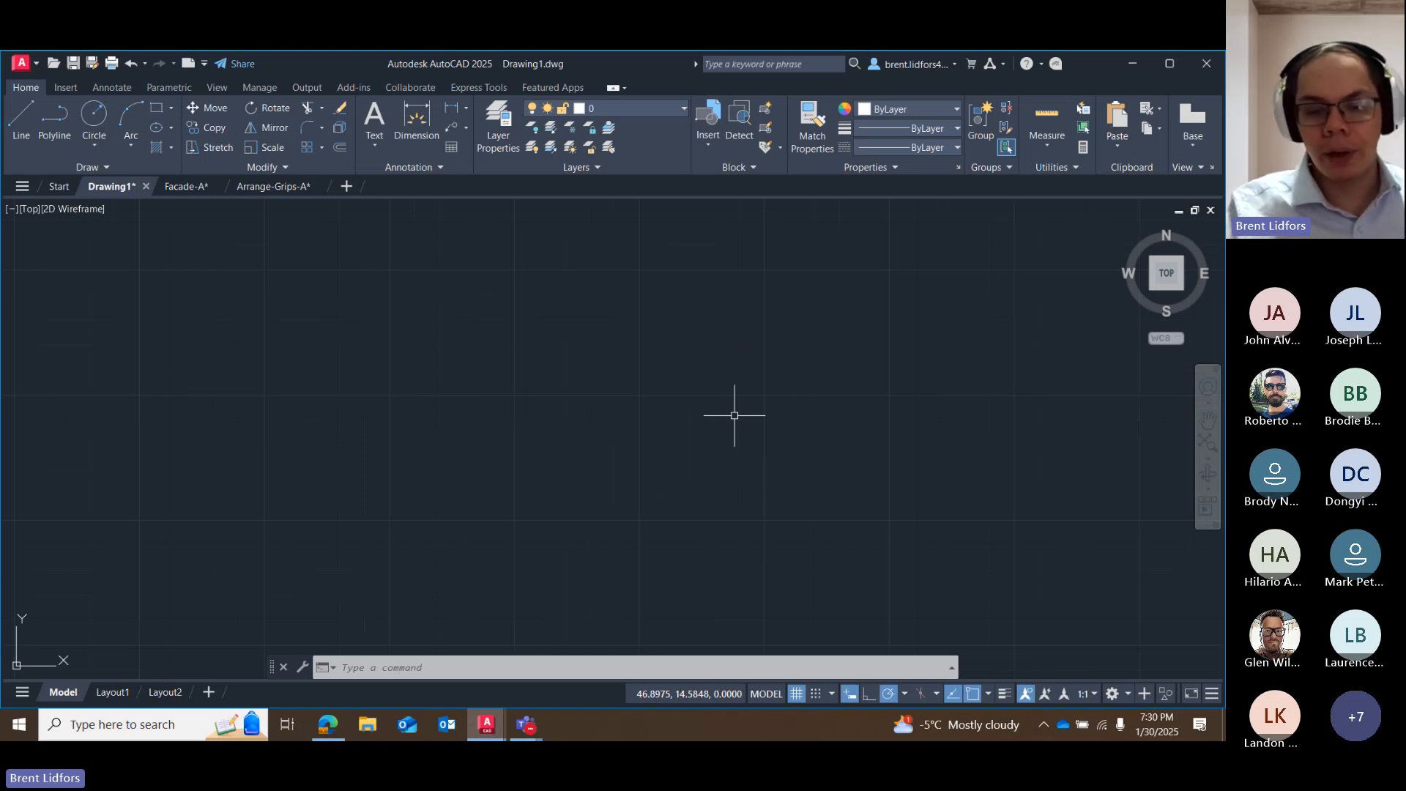
Switch to the Teams meeting and stop sharing the screen.
click(526, 725)
click(544, 696)
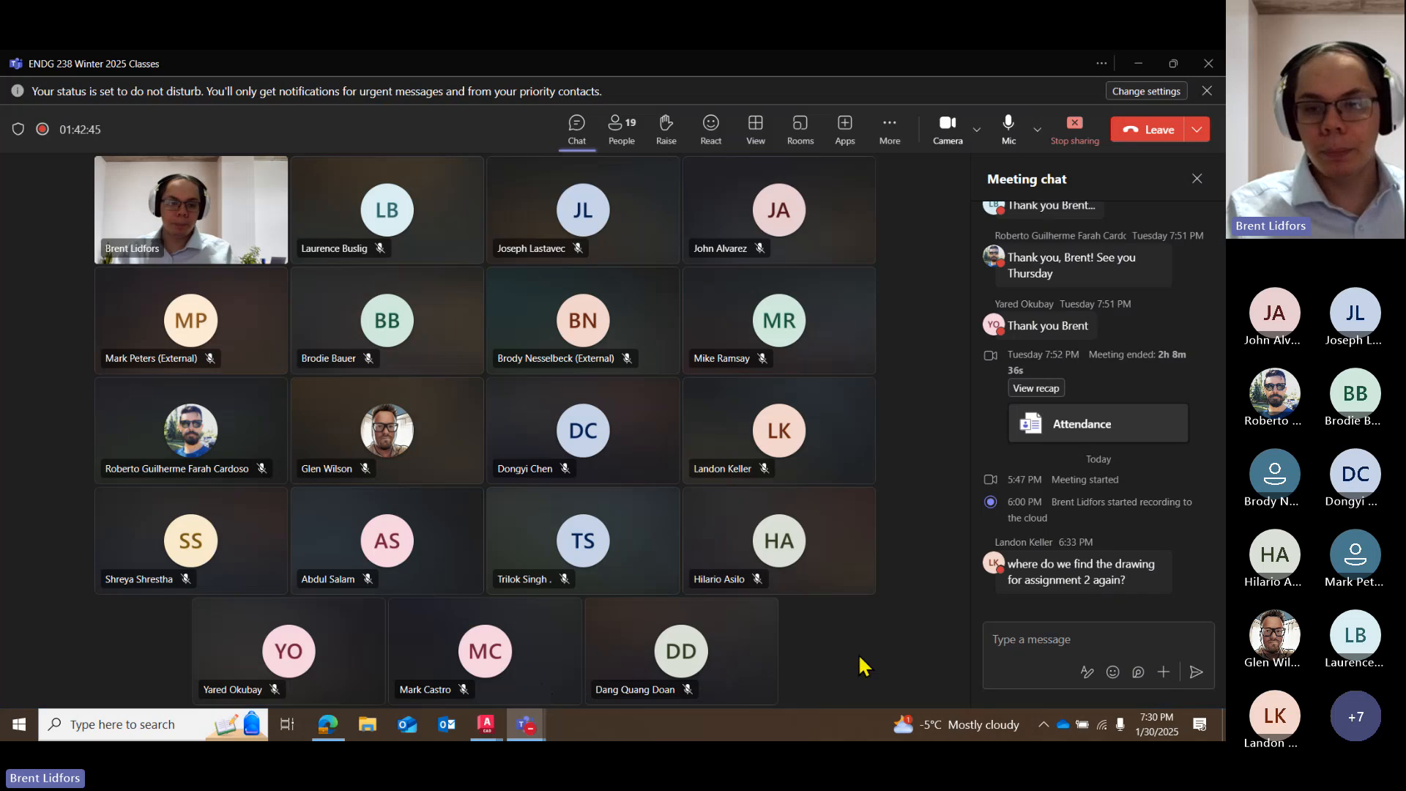
click(1059, 151)
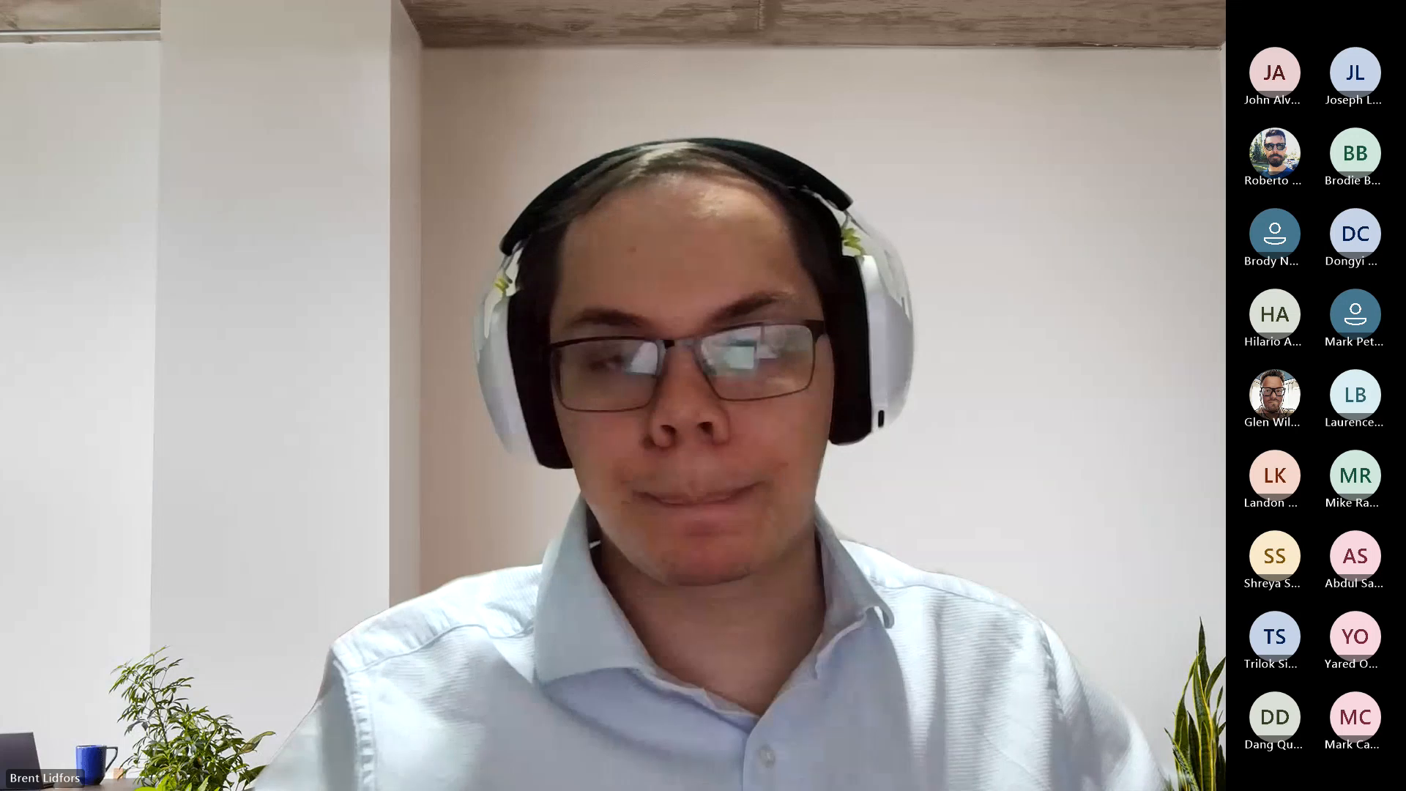
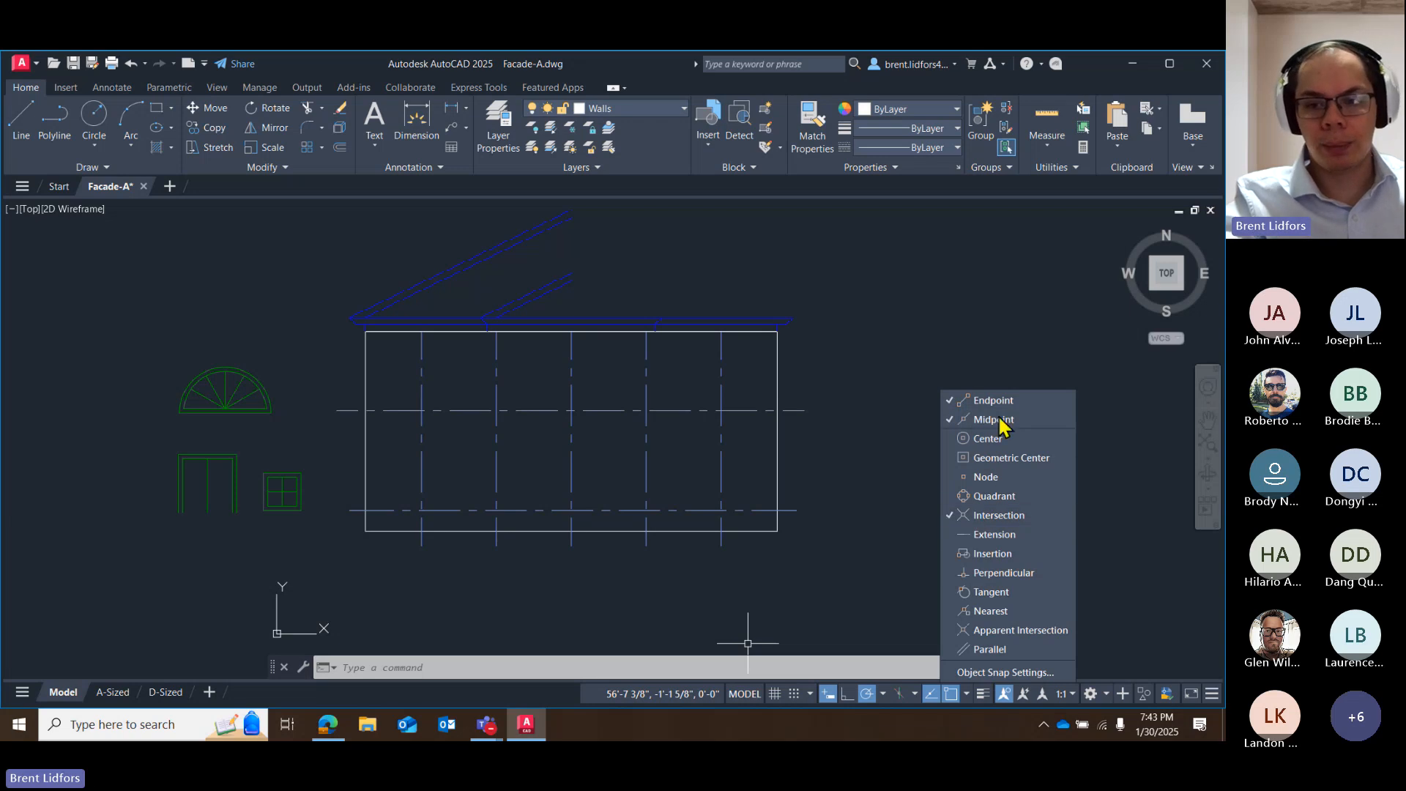
Close the object snap list and turn off polar tracking.
click(969, 696)
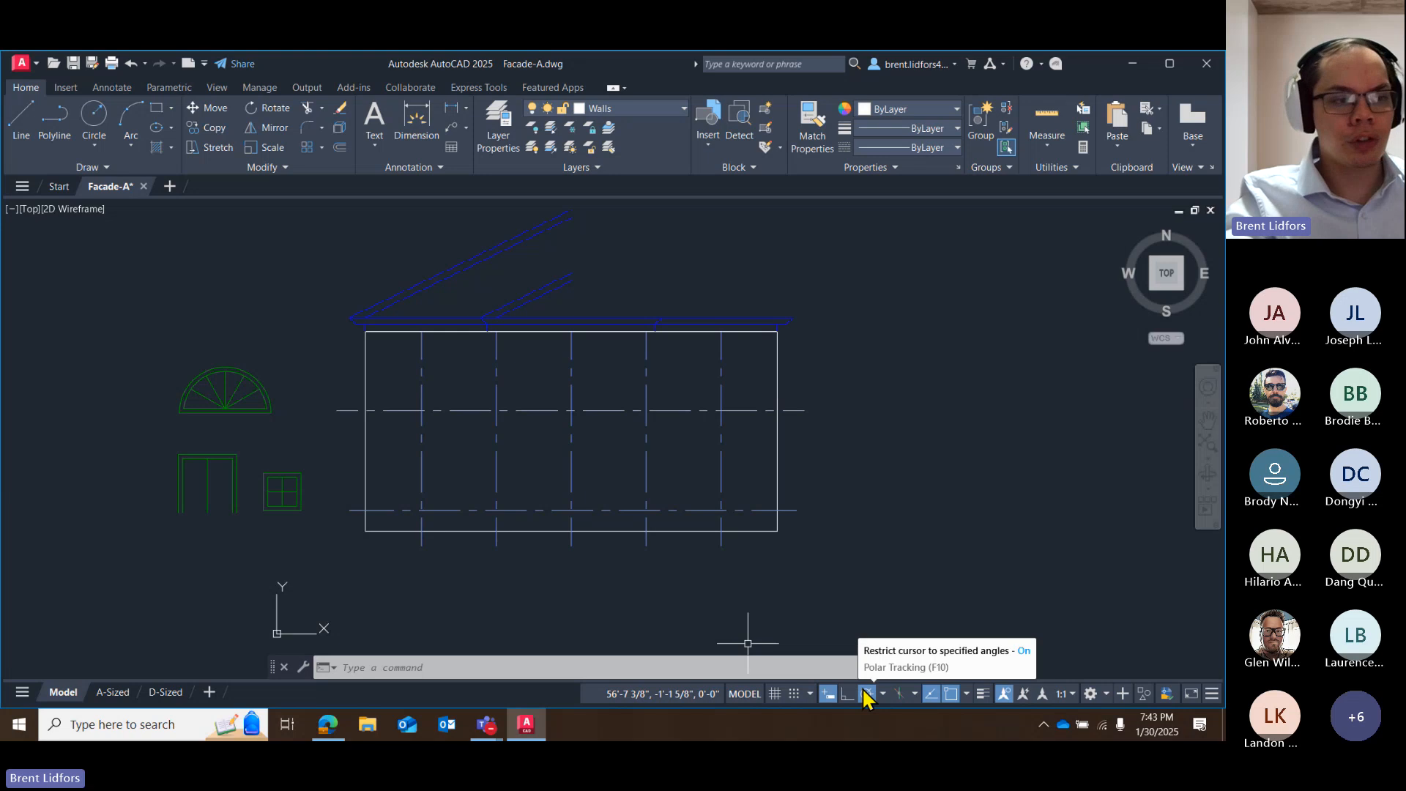
click(868, 694)
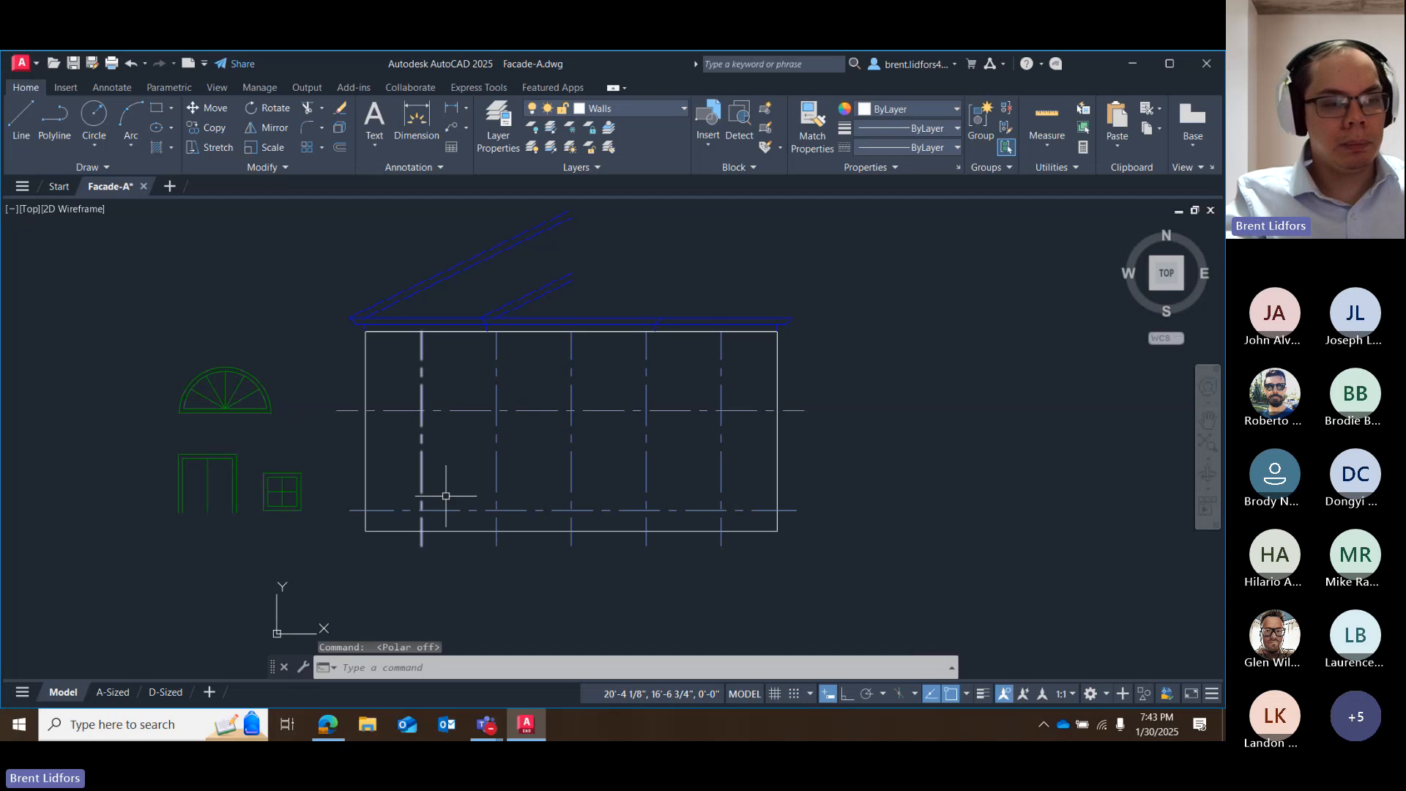
scroll(438, 498, down, 2)
scroll(437, 493, up, 5)
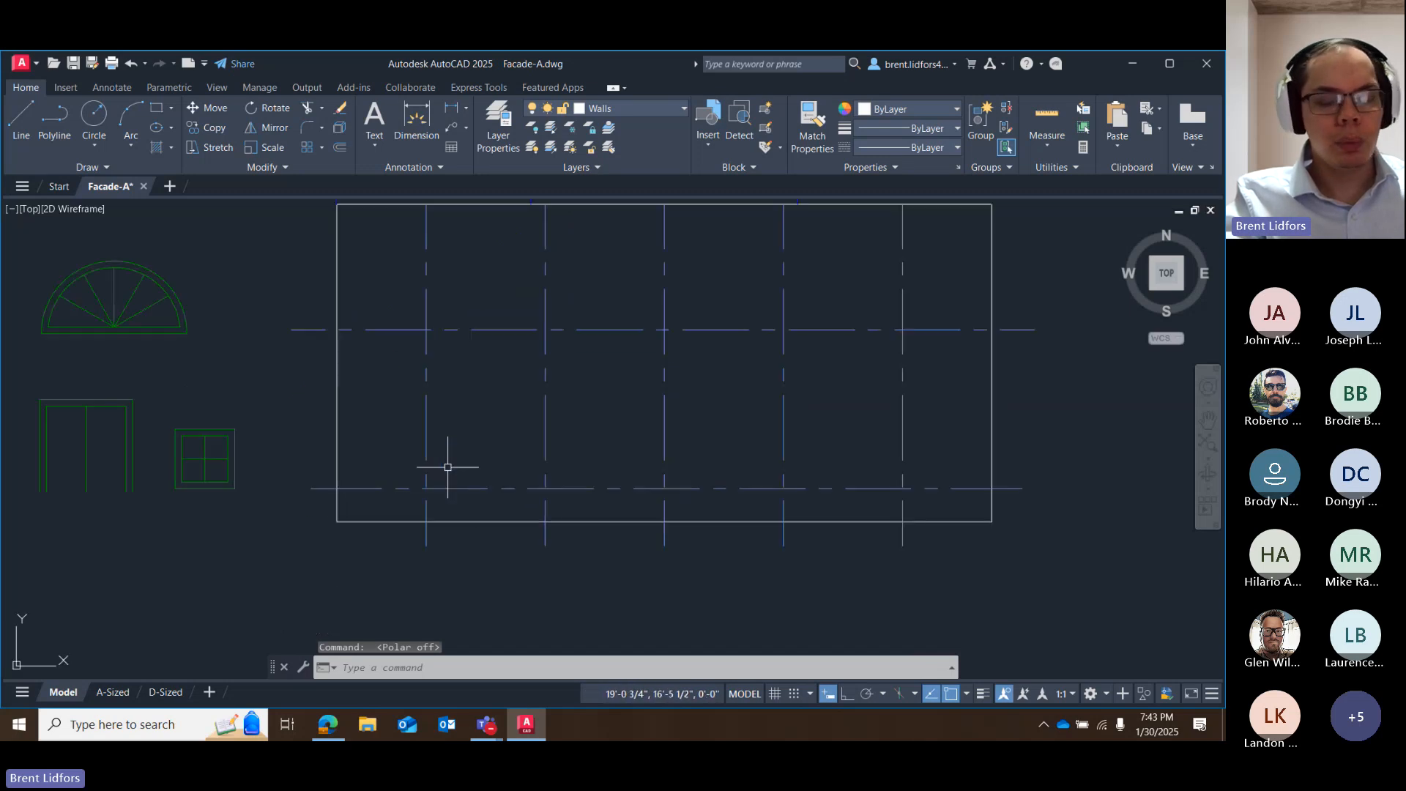
scroll(449, 464, down, 4)
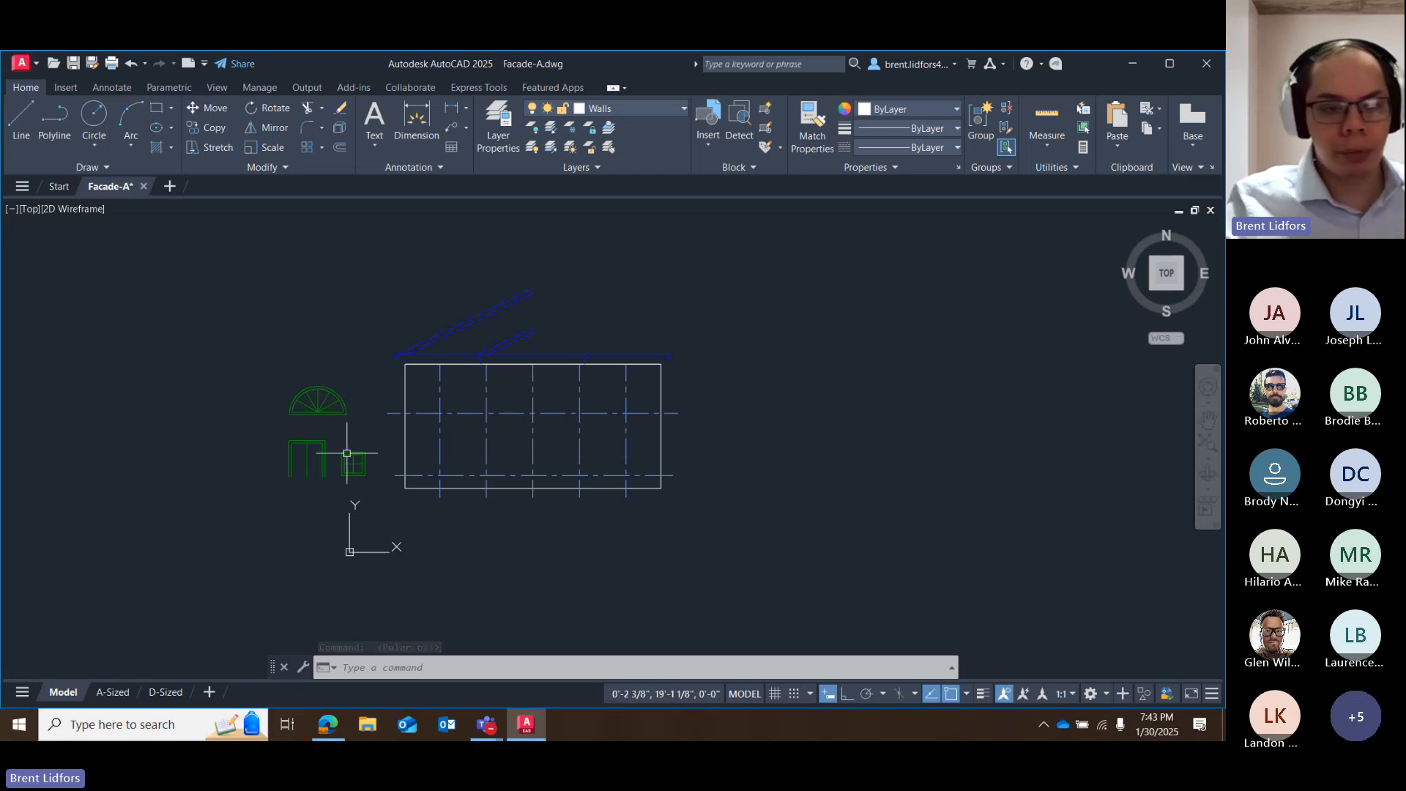
Move the door block by its base grip to the midpoint of the wall rectangle's bottom edge, then clear the selection.
click(304, 477)
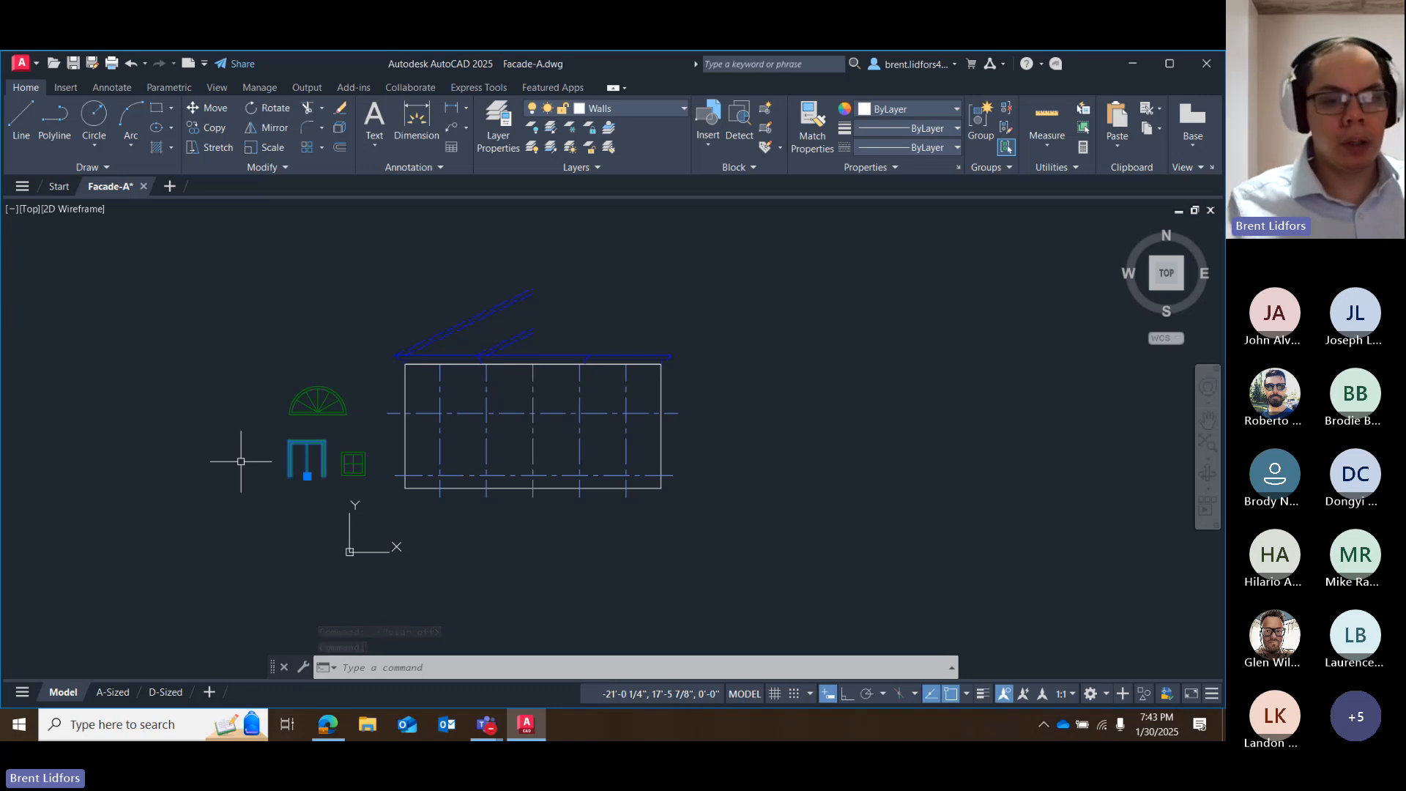
click(307, 476)
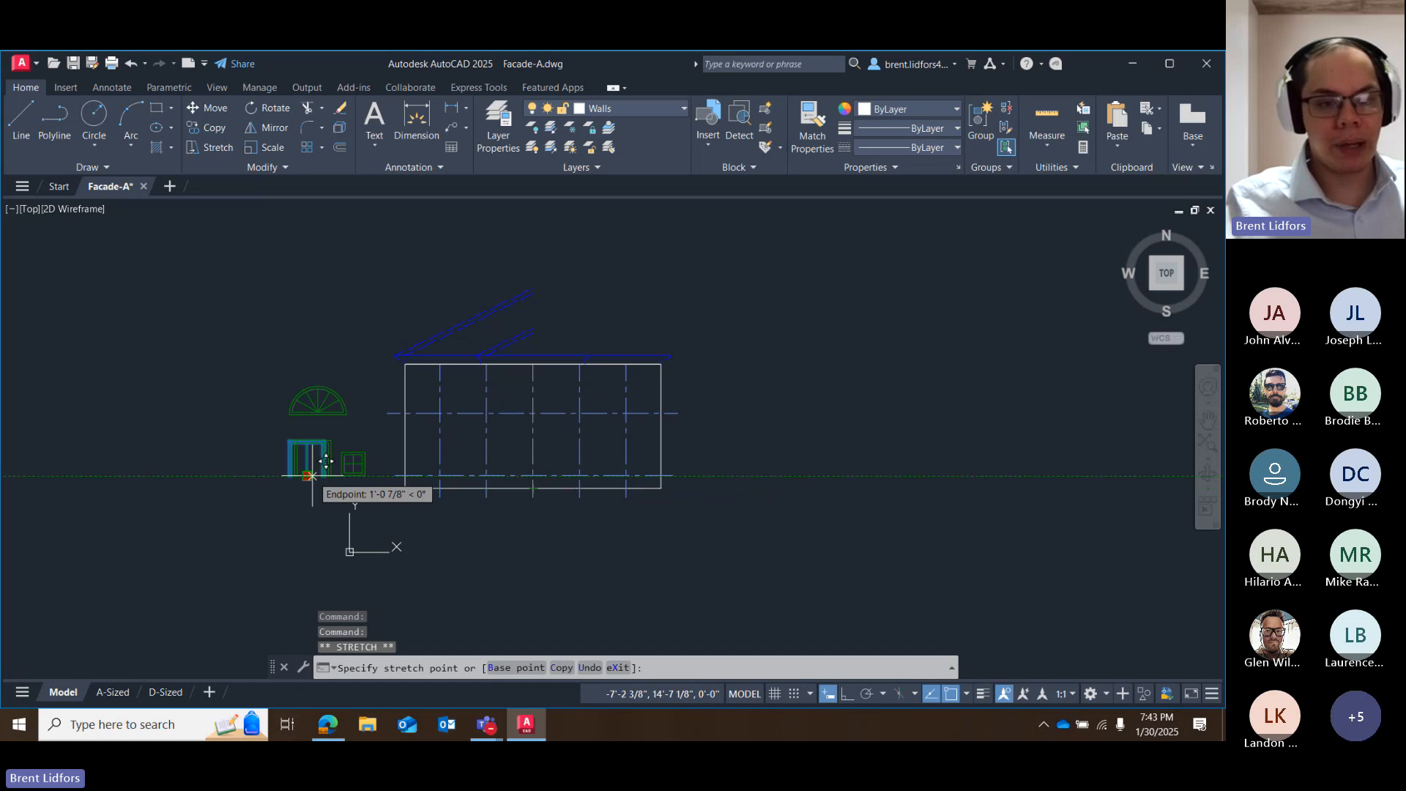
scroll(388, 483, up, 2)
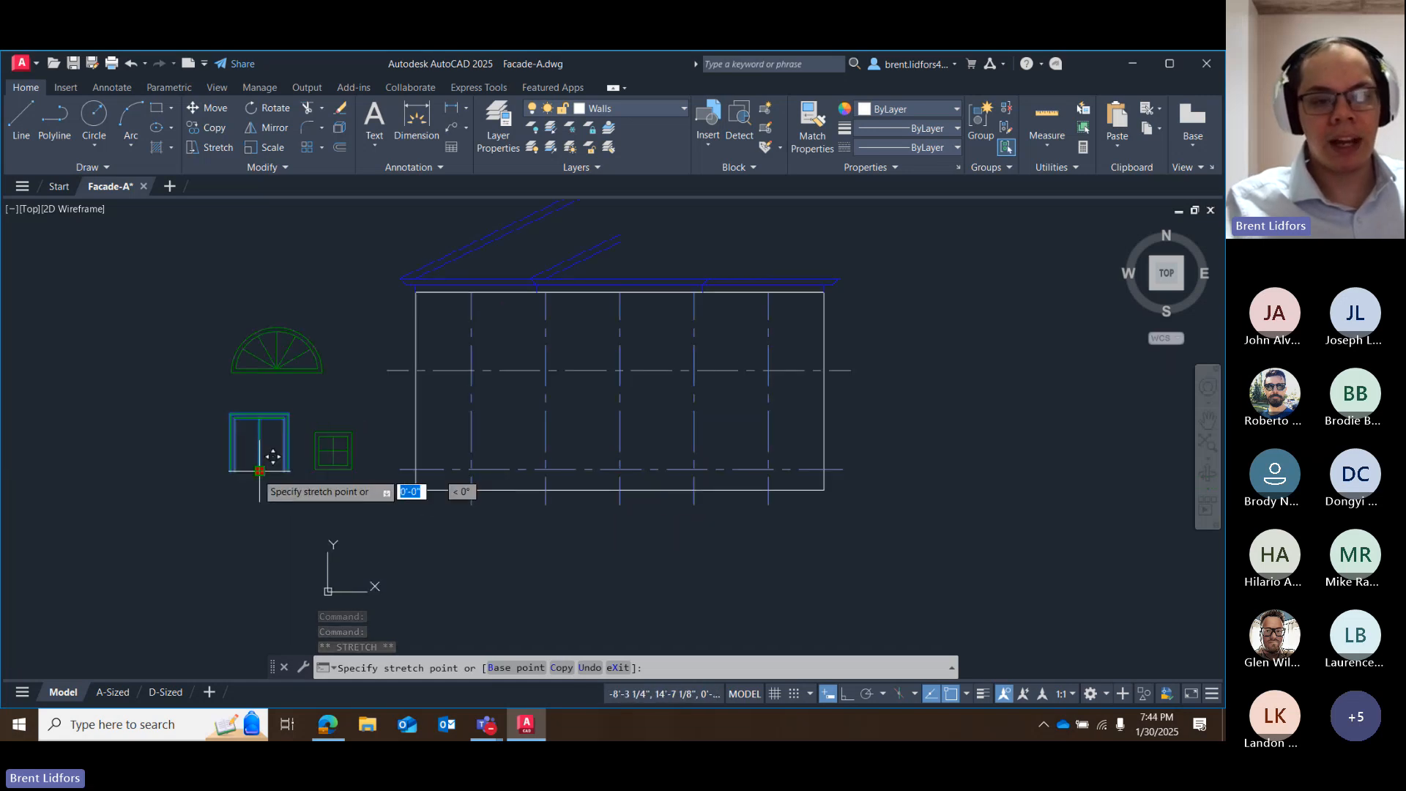
click(634, 476)
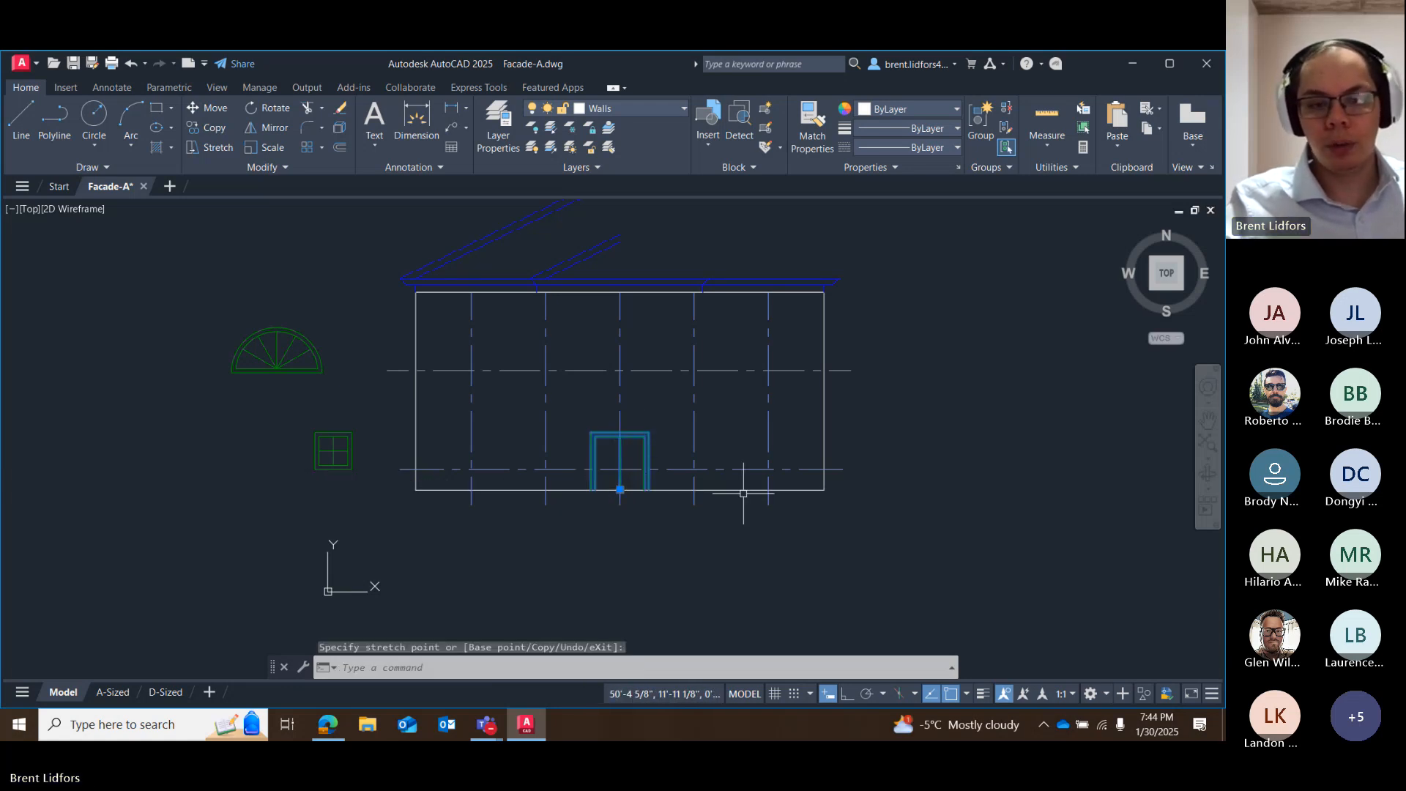
key(Escape)
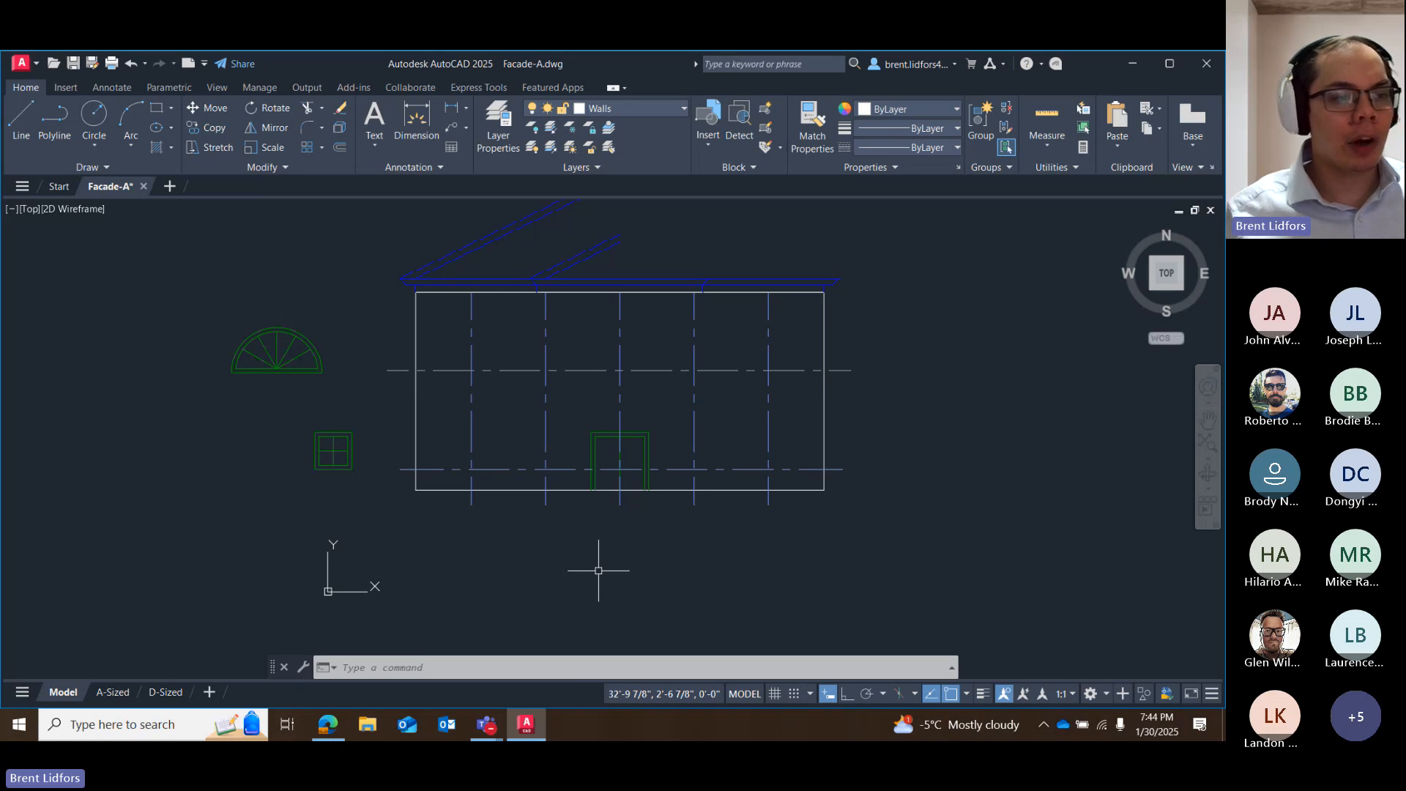
Move the arched window by its base grip to the midpoint of the door's top edge and deselect it.
click(270, 359)
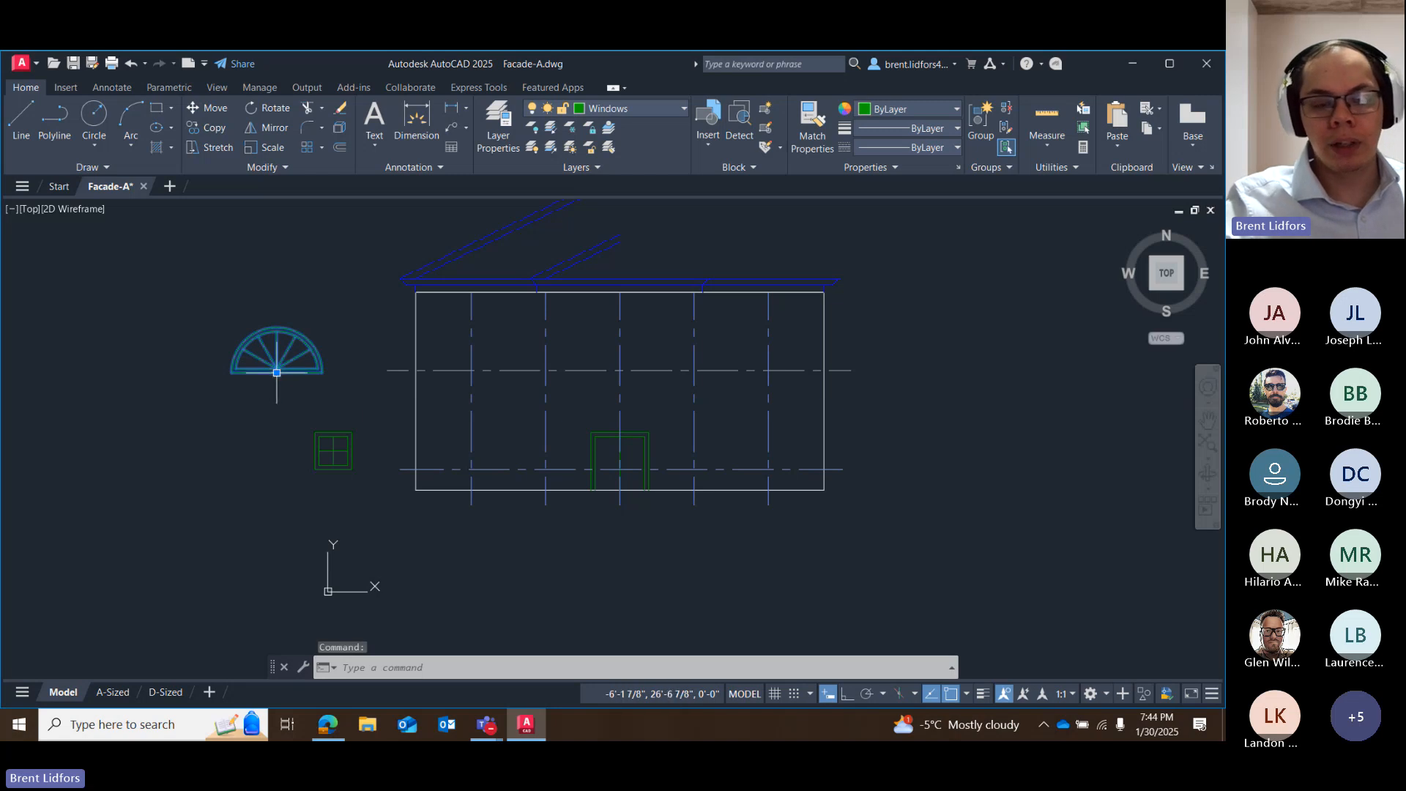
click(276, 373)
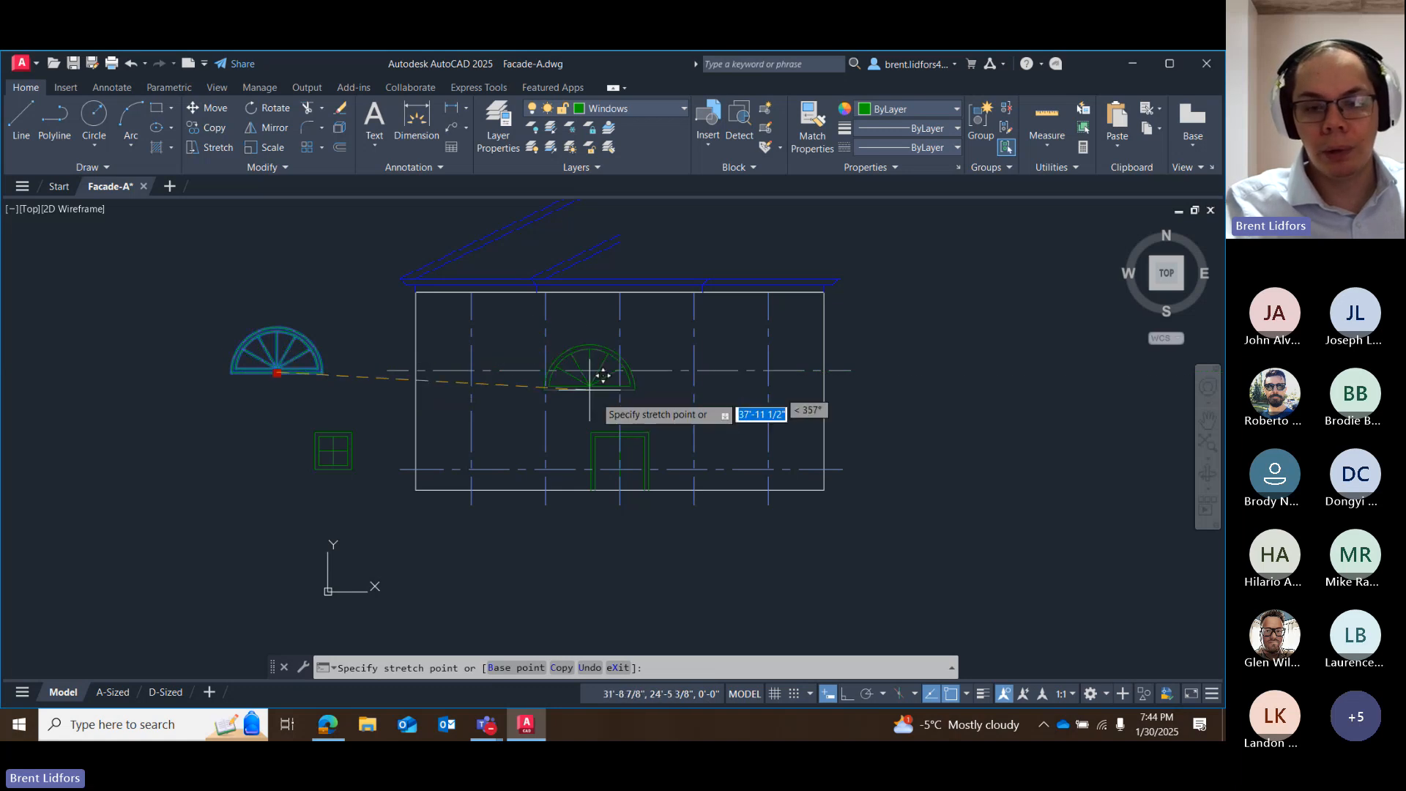
scroll(602, 400, up, 4)
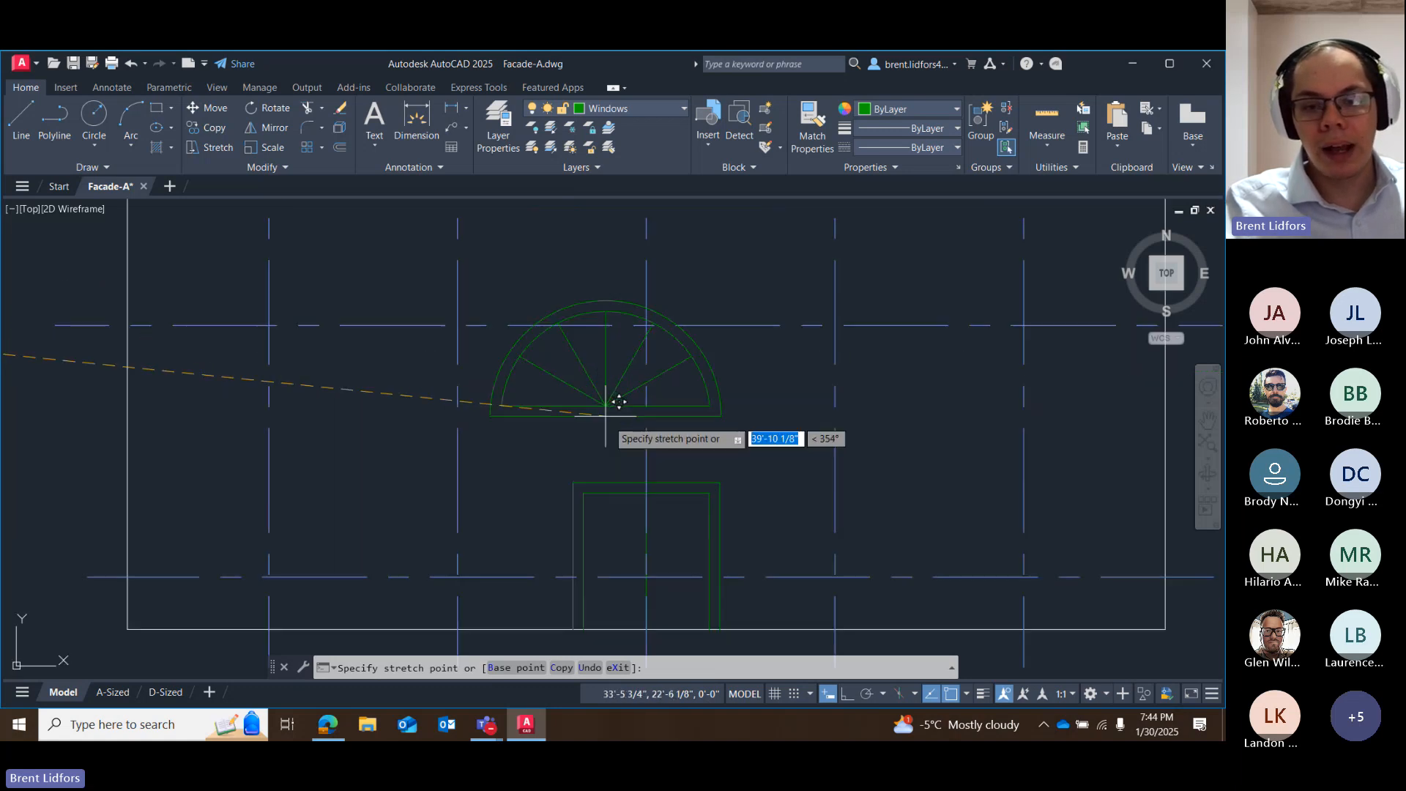
click(648, 480)
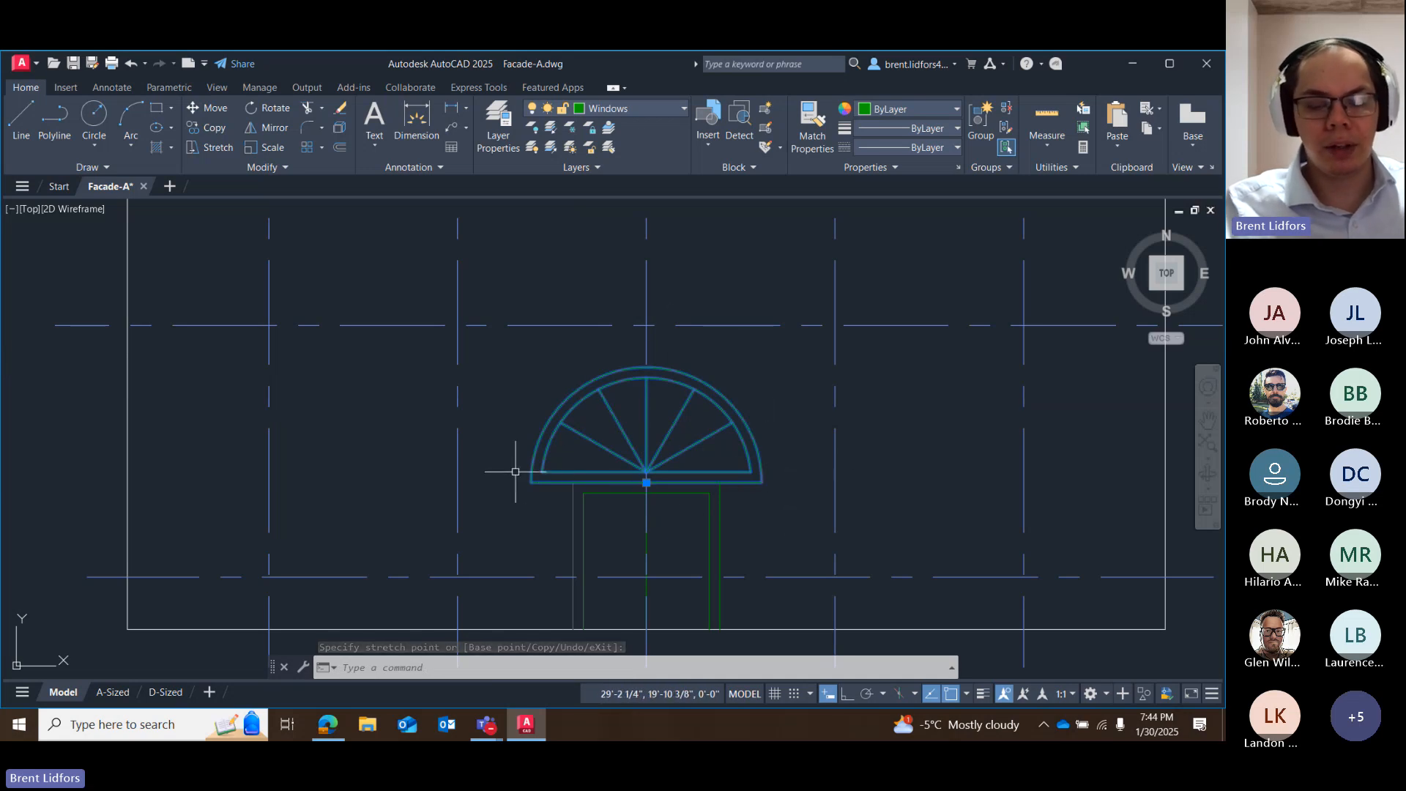
scroll(486, 455, down, 3)
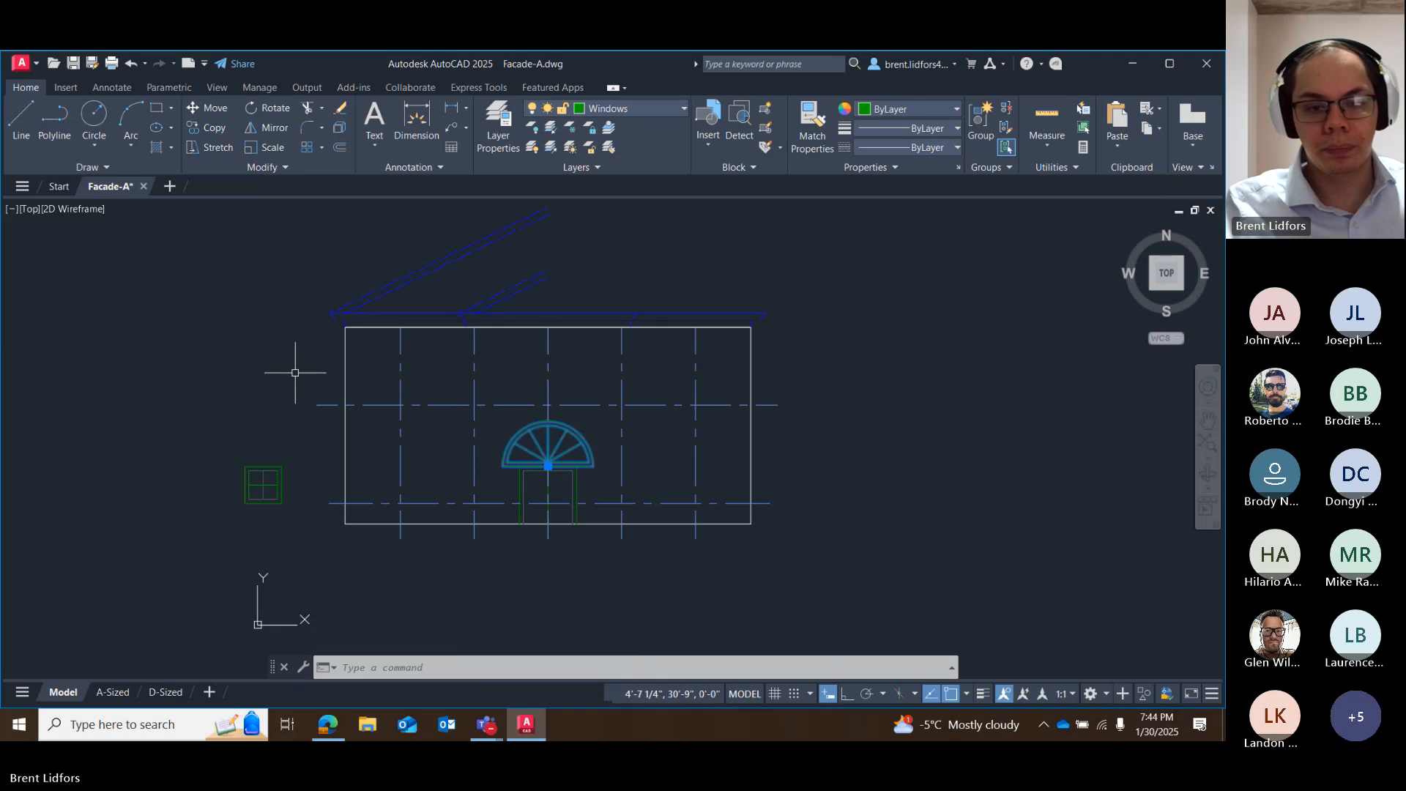
click(216, 357)
key(Escape)
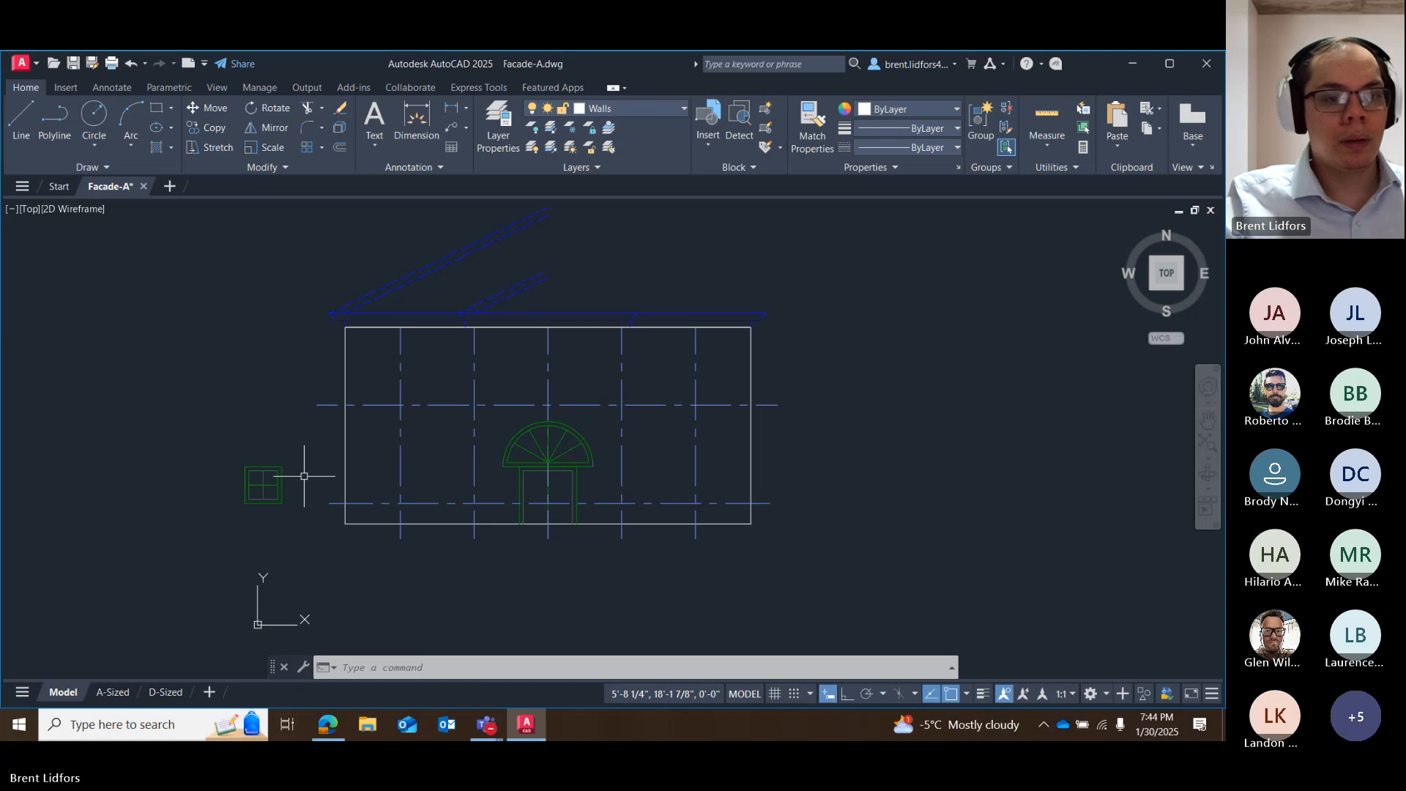
Copy the square window by its base grip to the five upper construction-line intersections and the four lower ones beside the door.
click(276, 477)
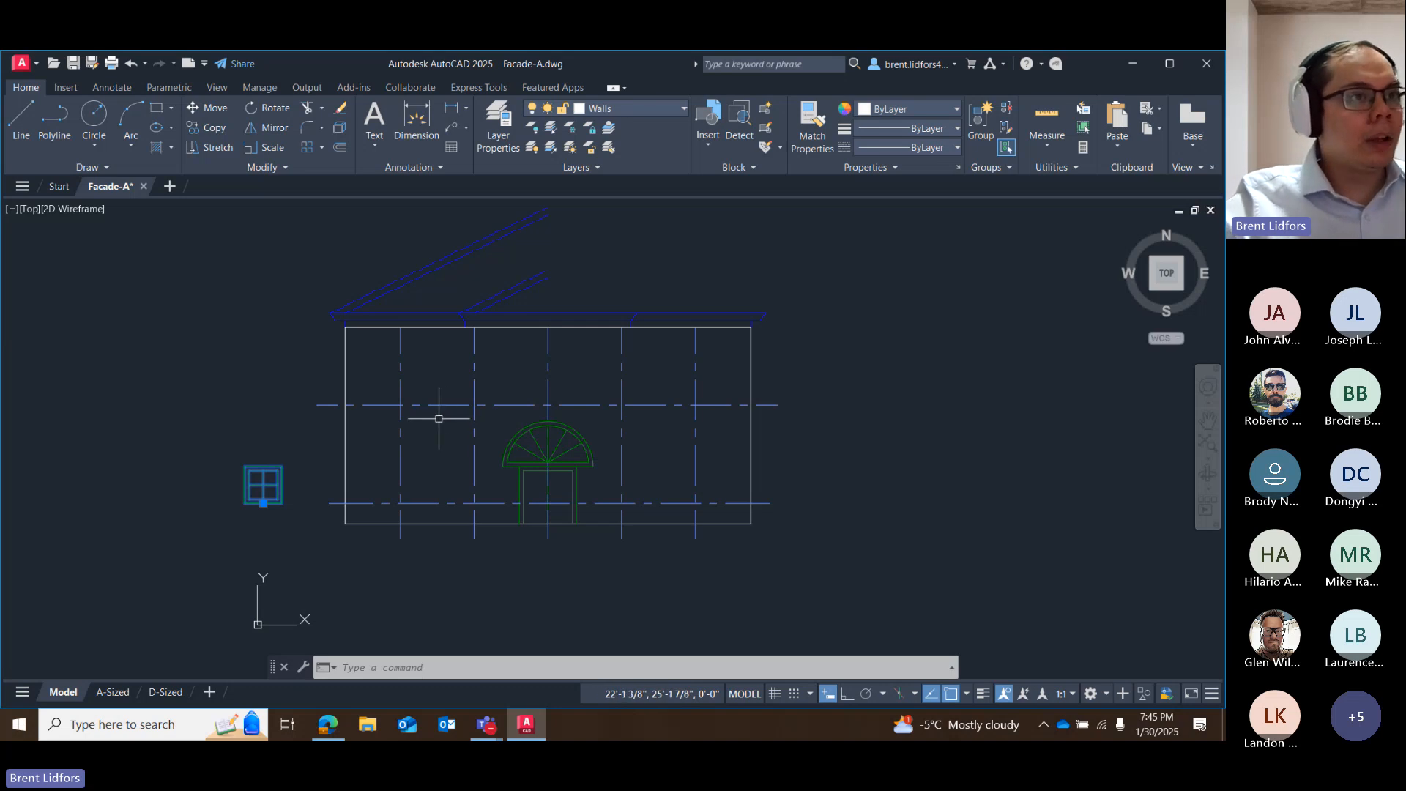
click(263, 503)
right_click(264, 506)
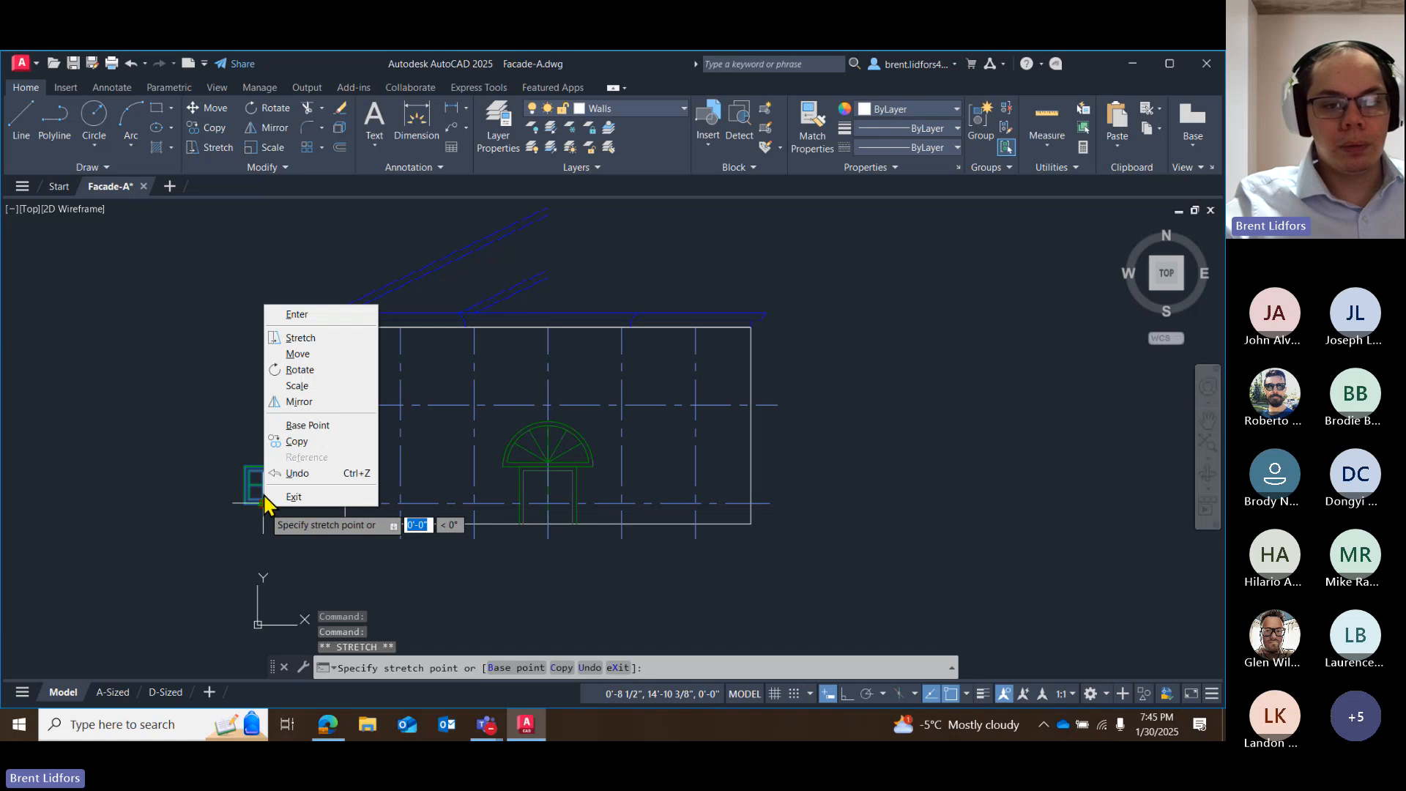
click(303, 443)
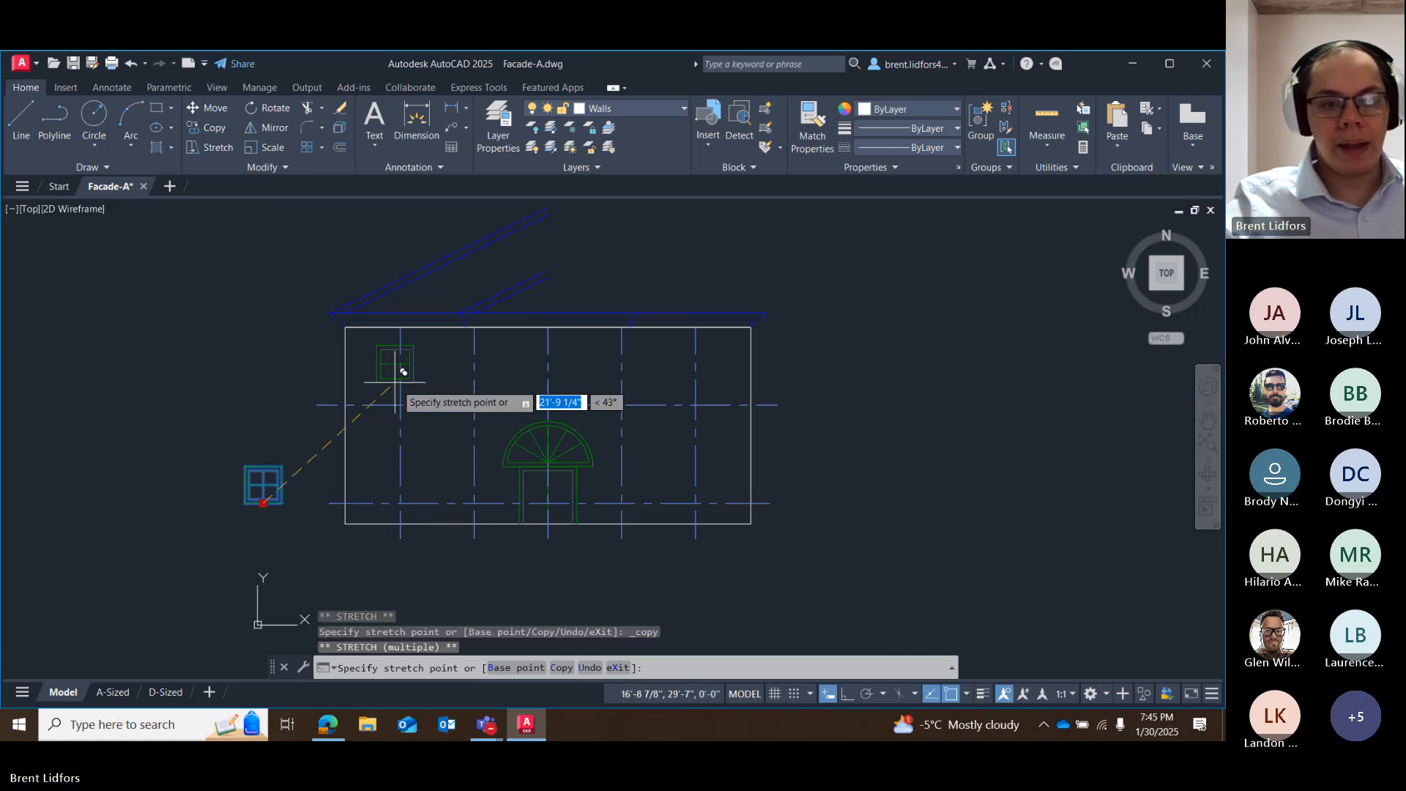
click(400, 404)
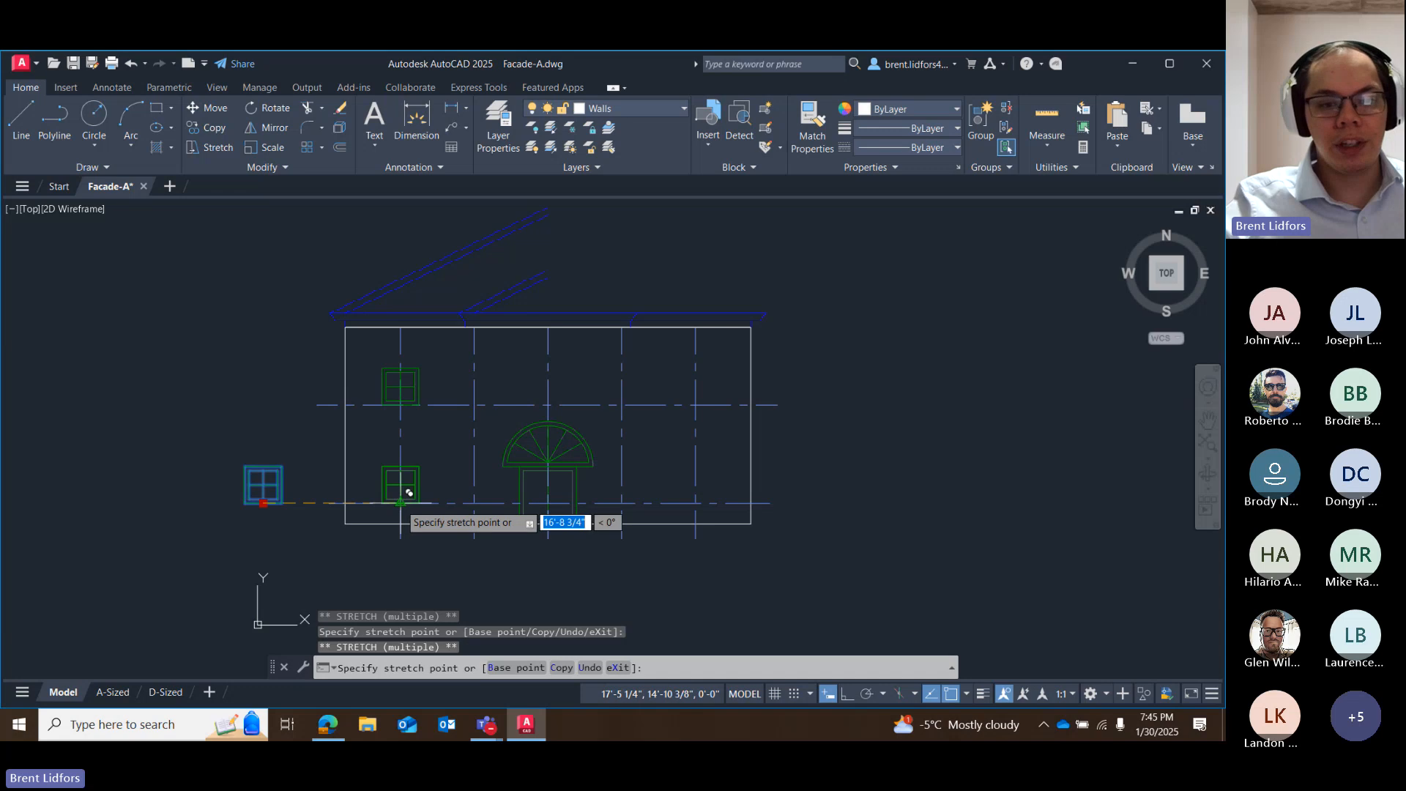
click(401, 502)
click(473, 502)
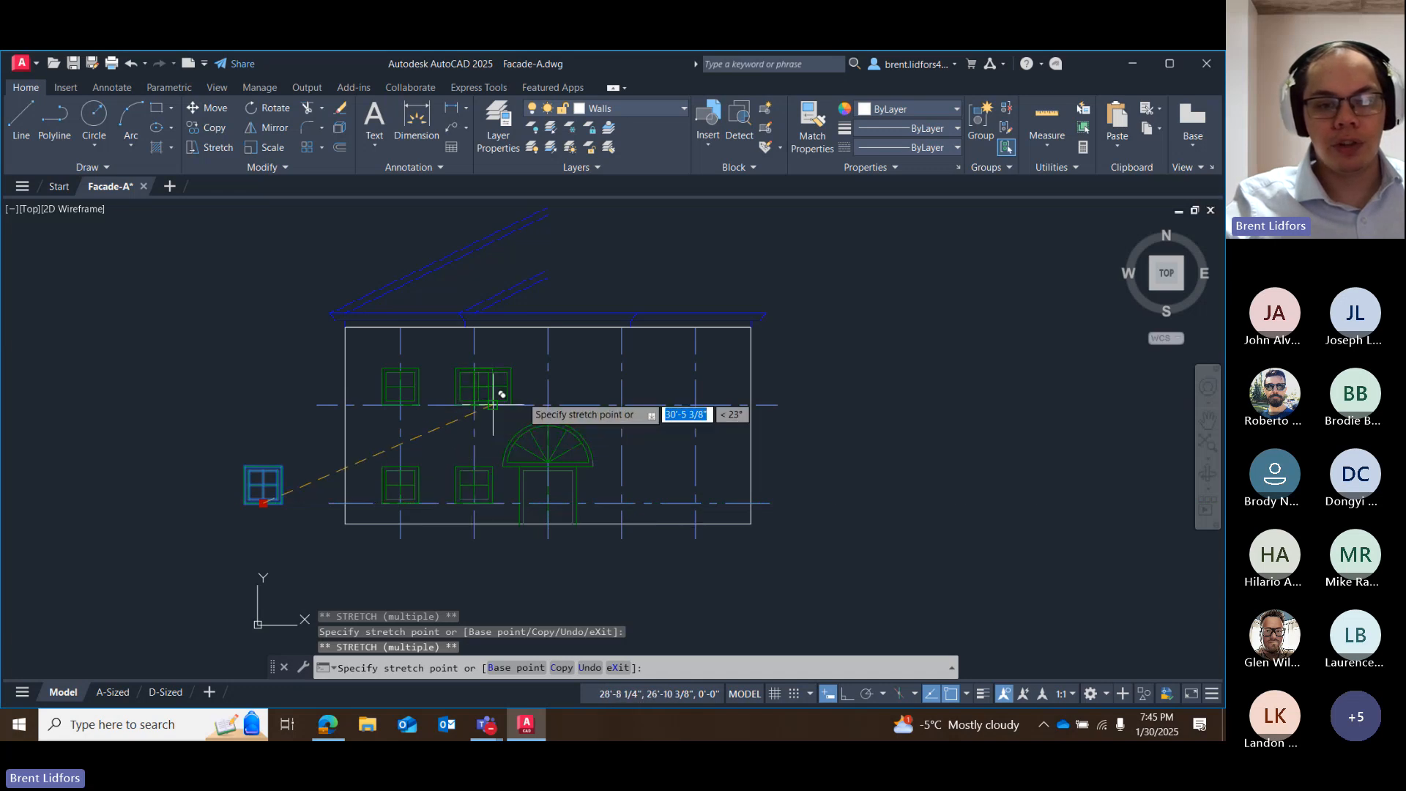
click(547, 404)
click(622, 404)
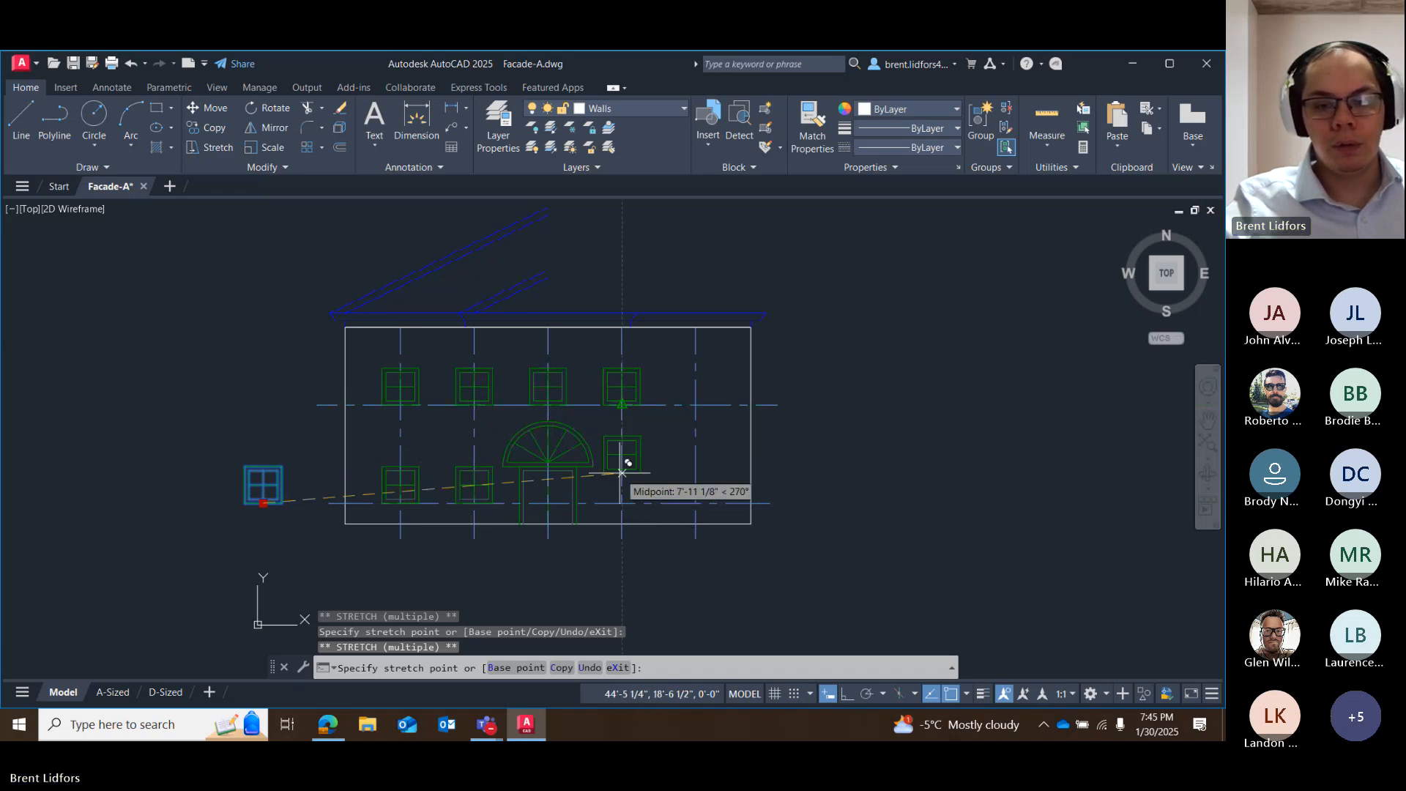
click(621, 502)
click(696, 502)
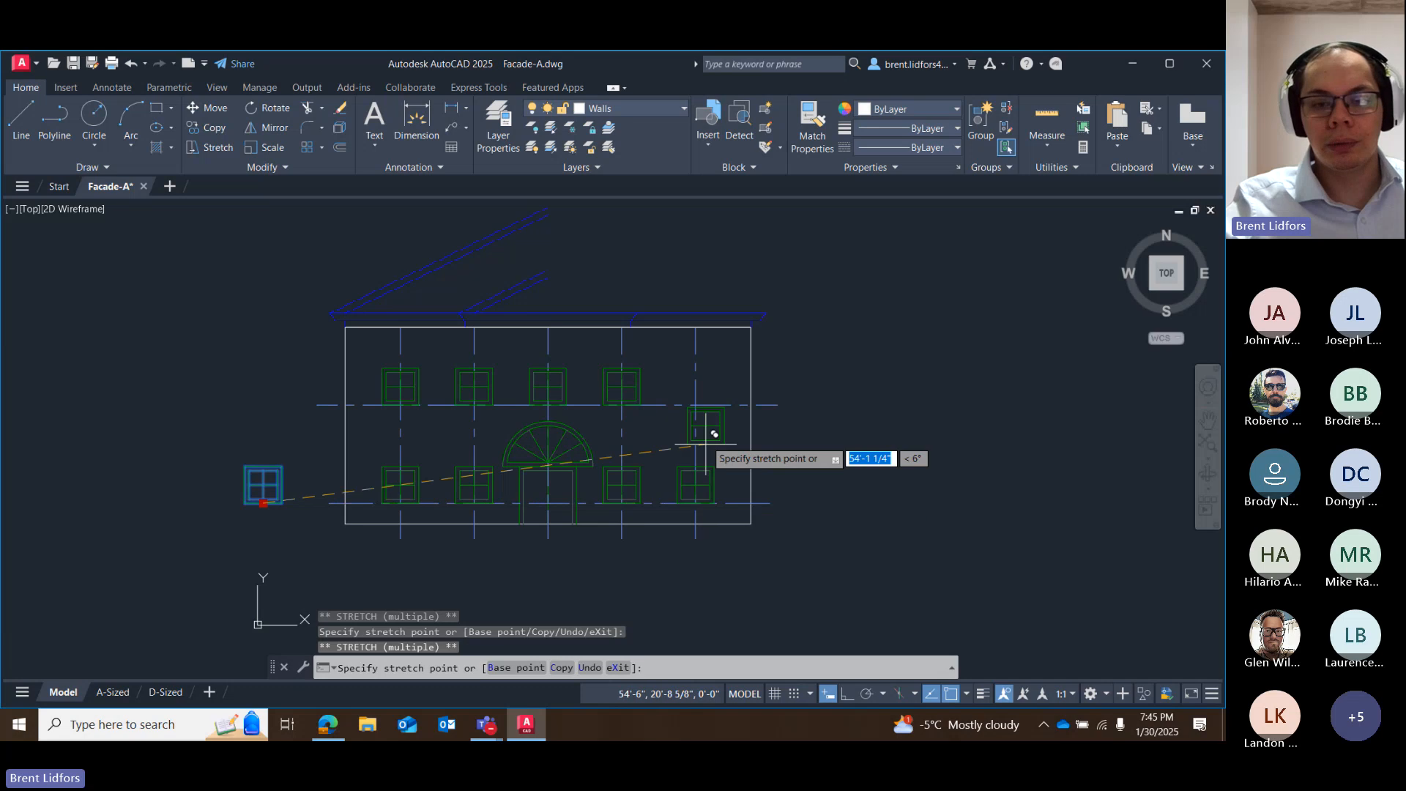
click(696, 405)
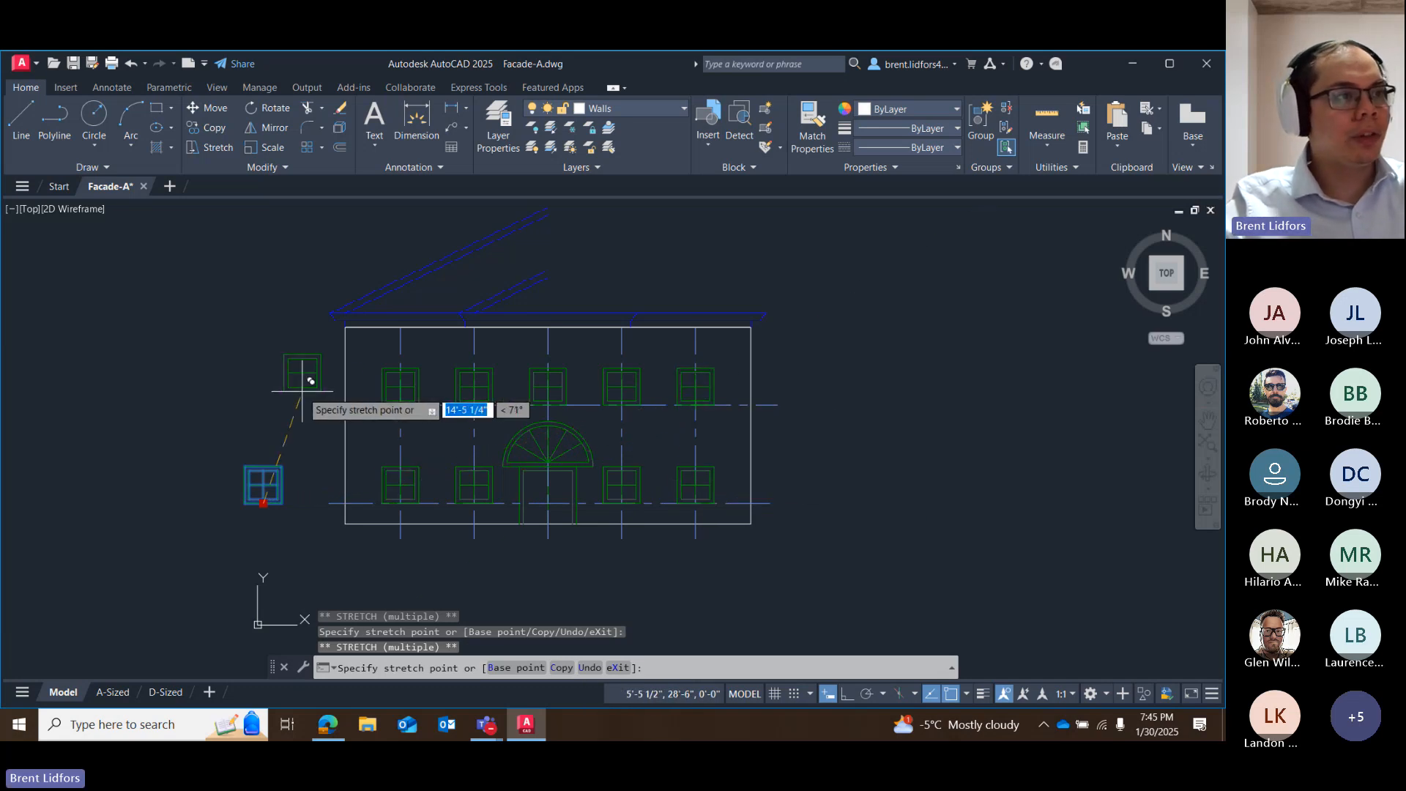
key(Escape)
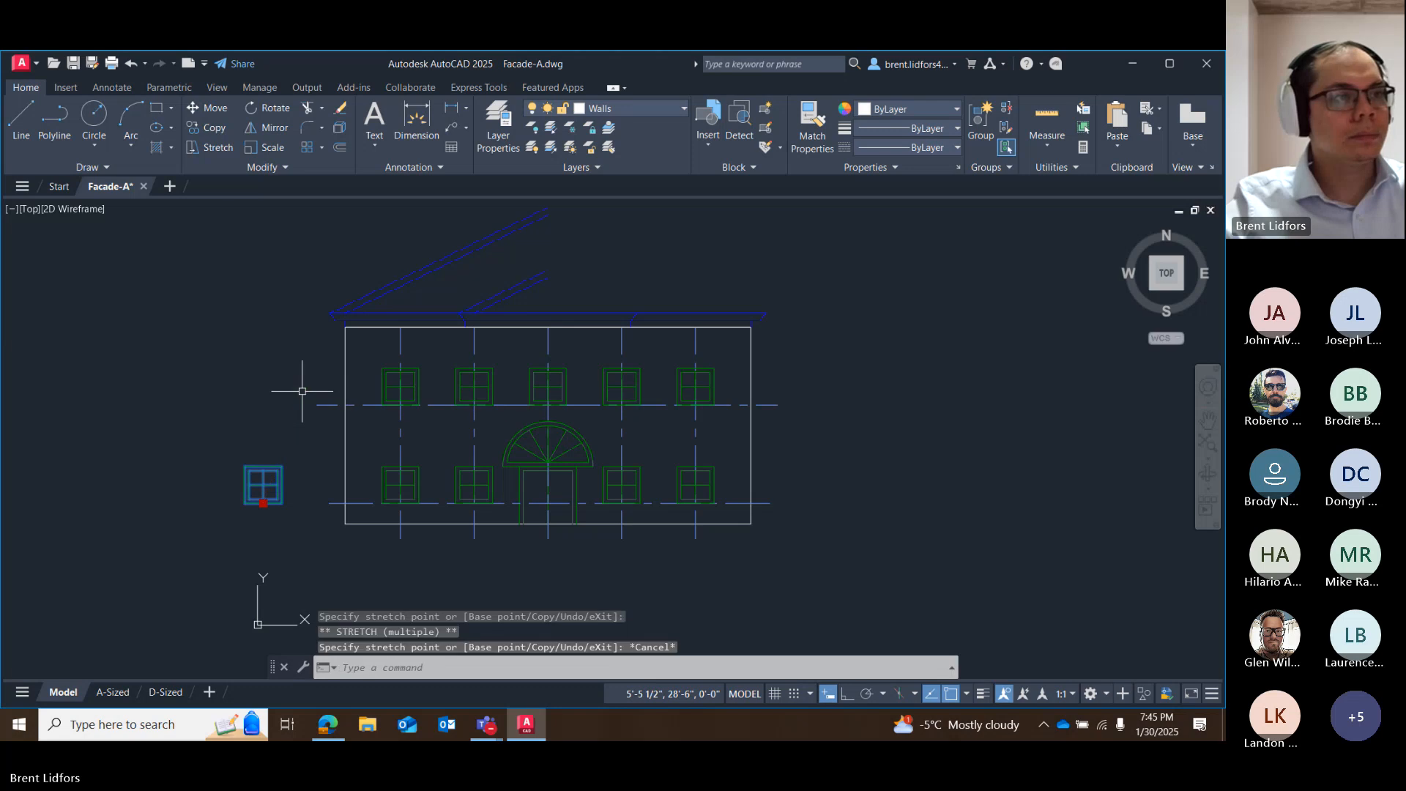
key(Escape)
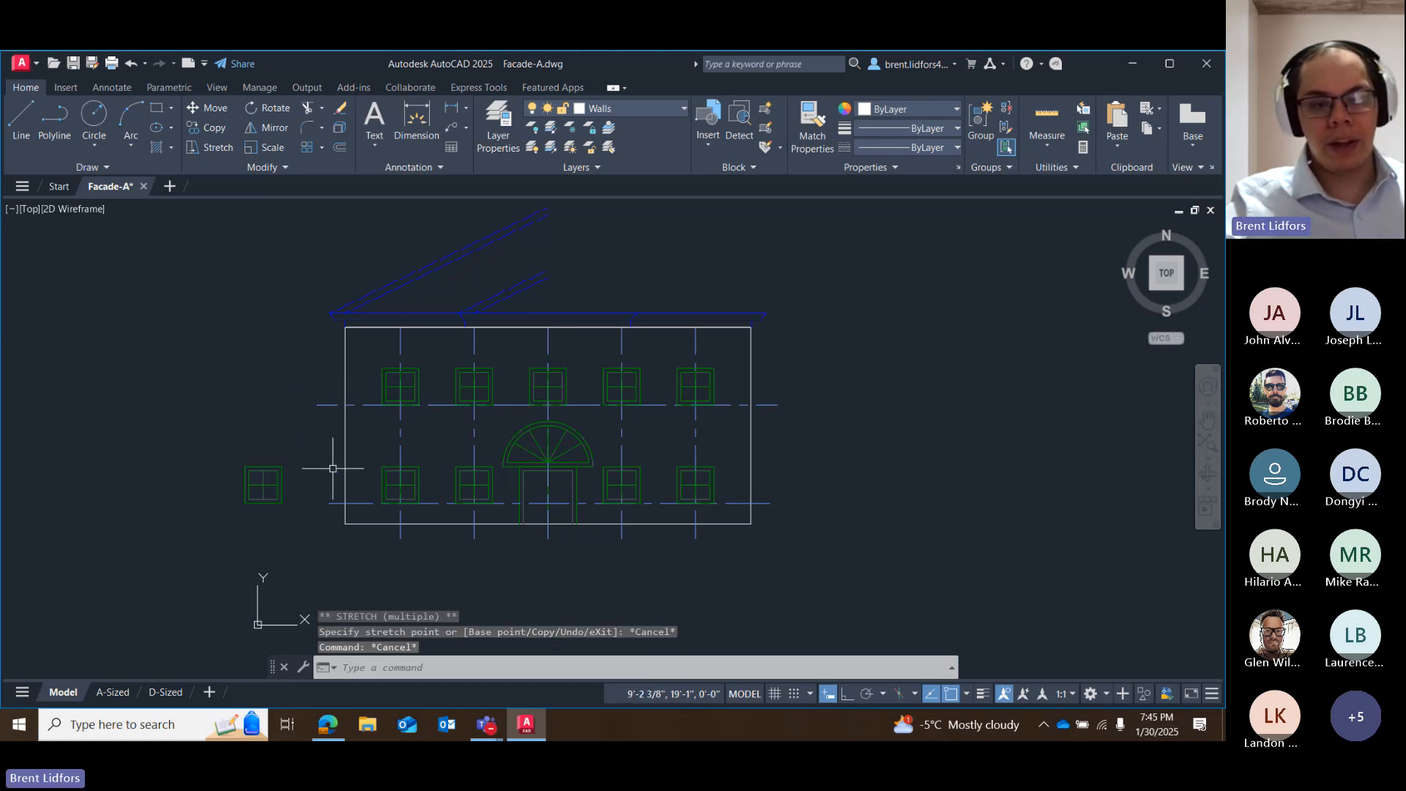
Erase the original square window outside the wall and the two horizontal and five vertical construction lines.
mouse_move(216, 524)
mouse_down()
mouse_move(242, 446)
mouse_move(257, 526)
mouse_up()
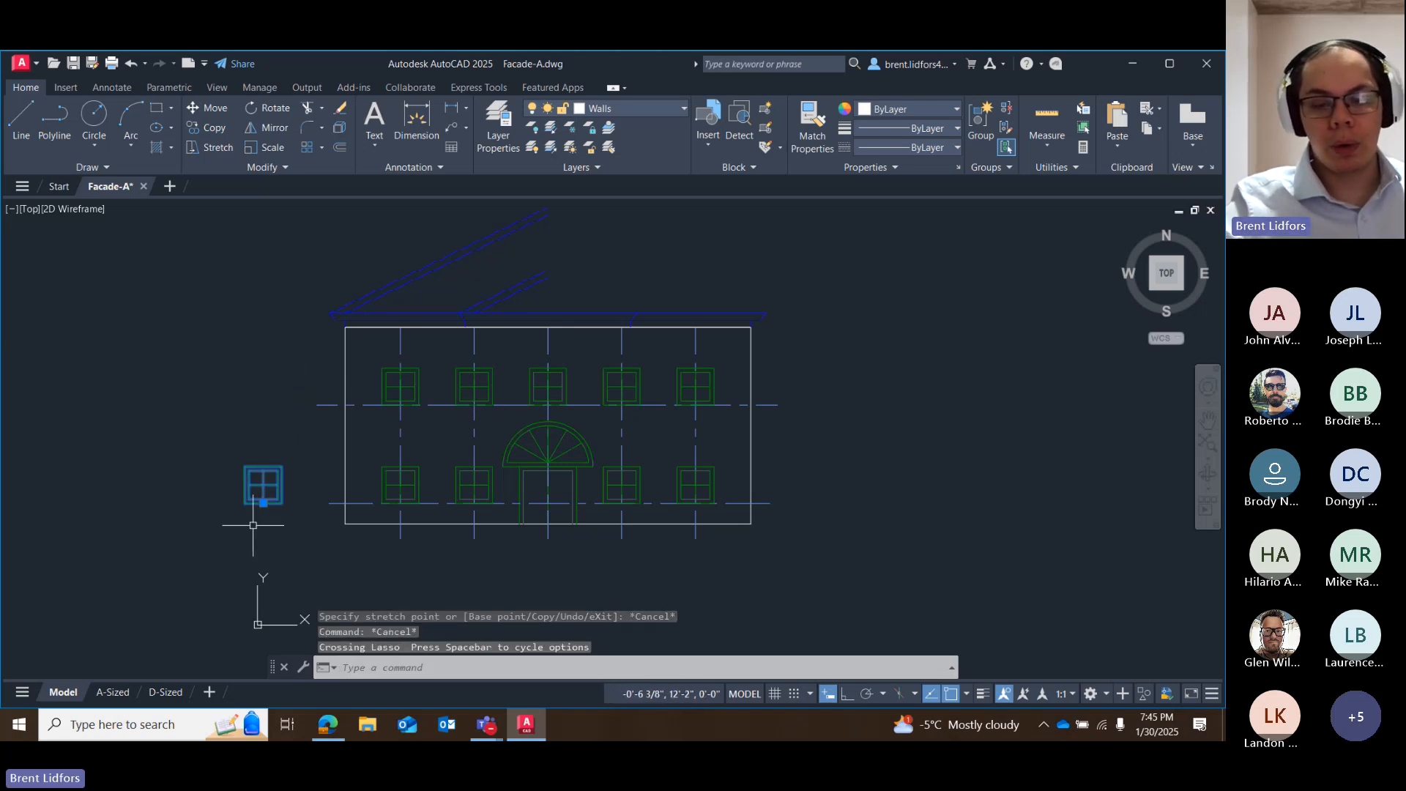
key(Delete)
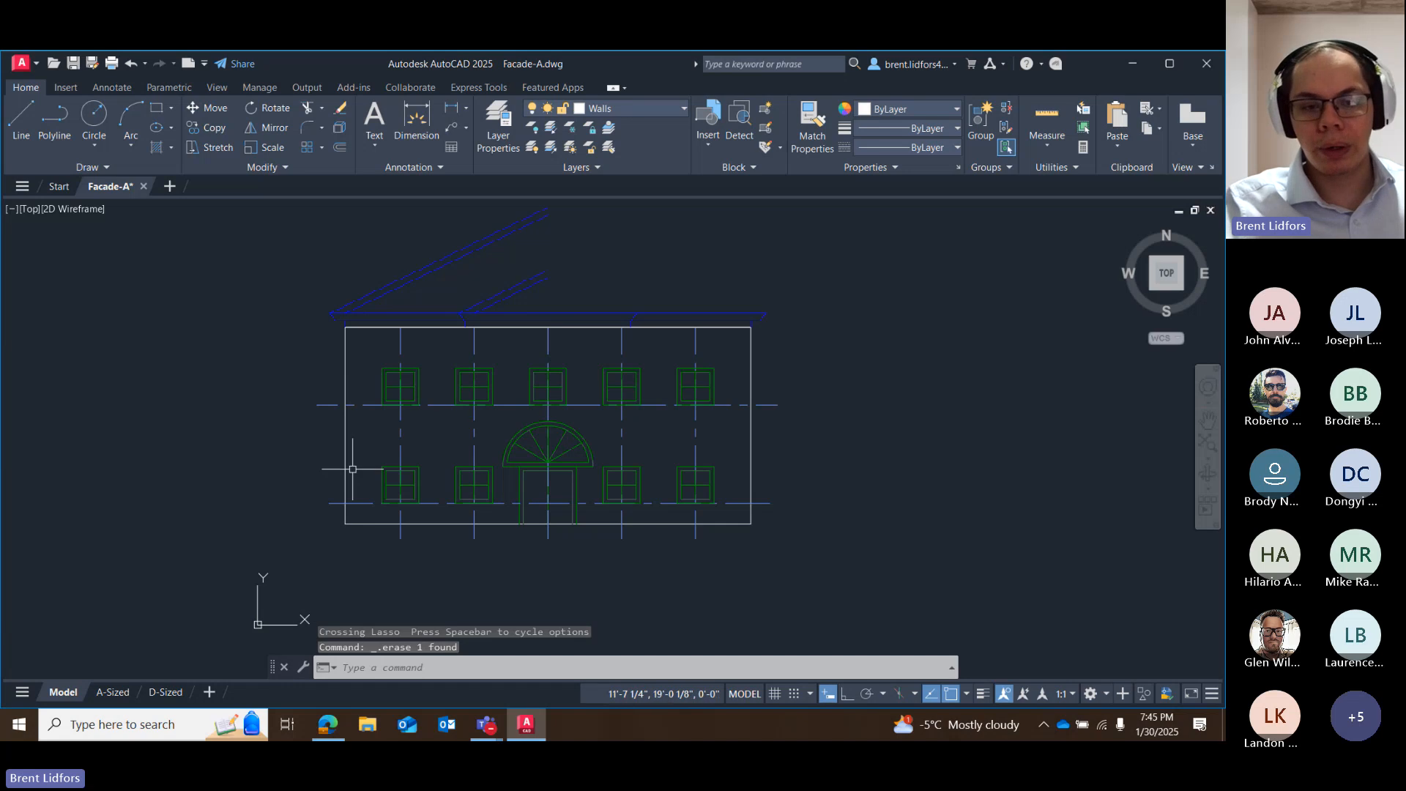
click(366, 405)
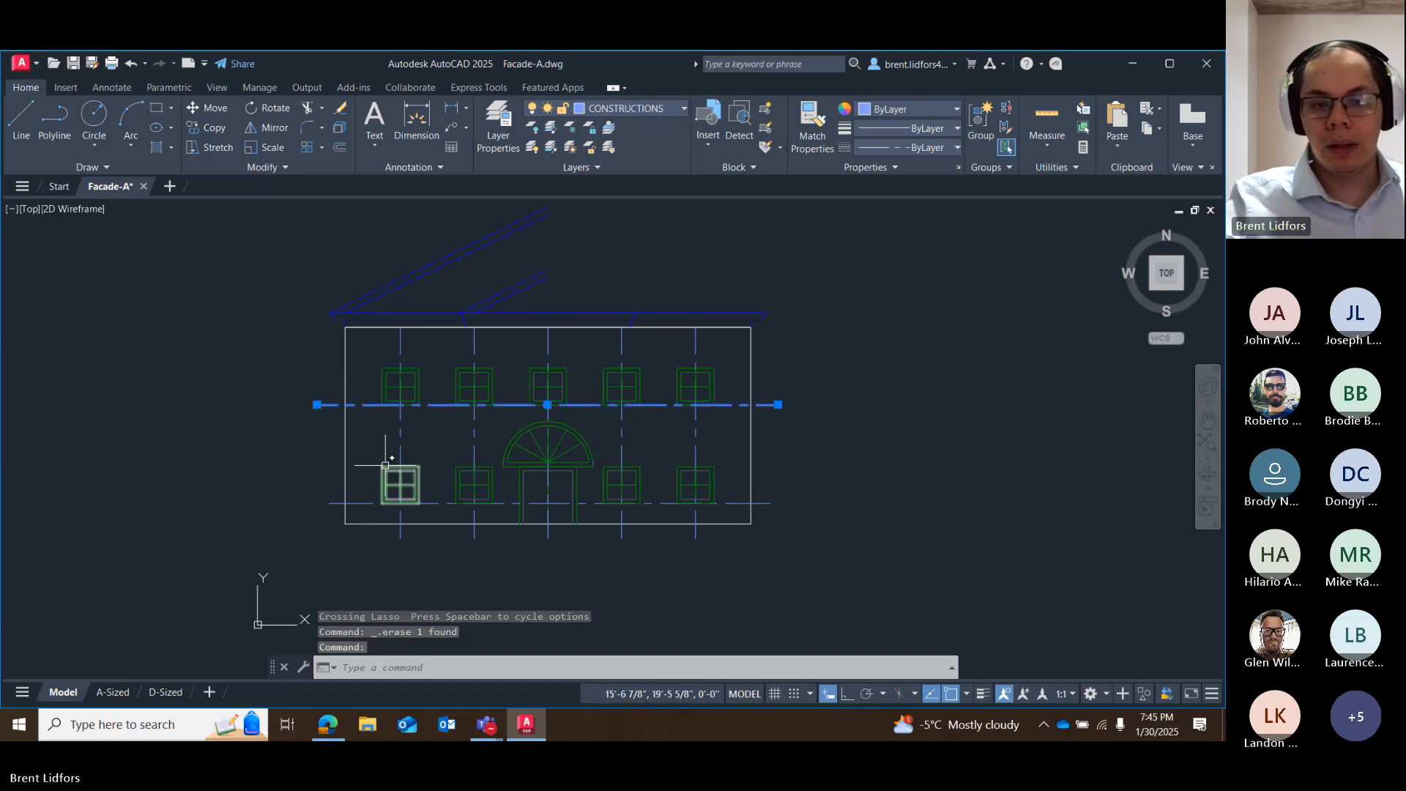
click(400, 429)
click(475, 420)
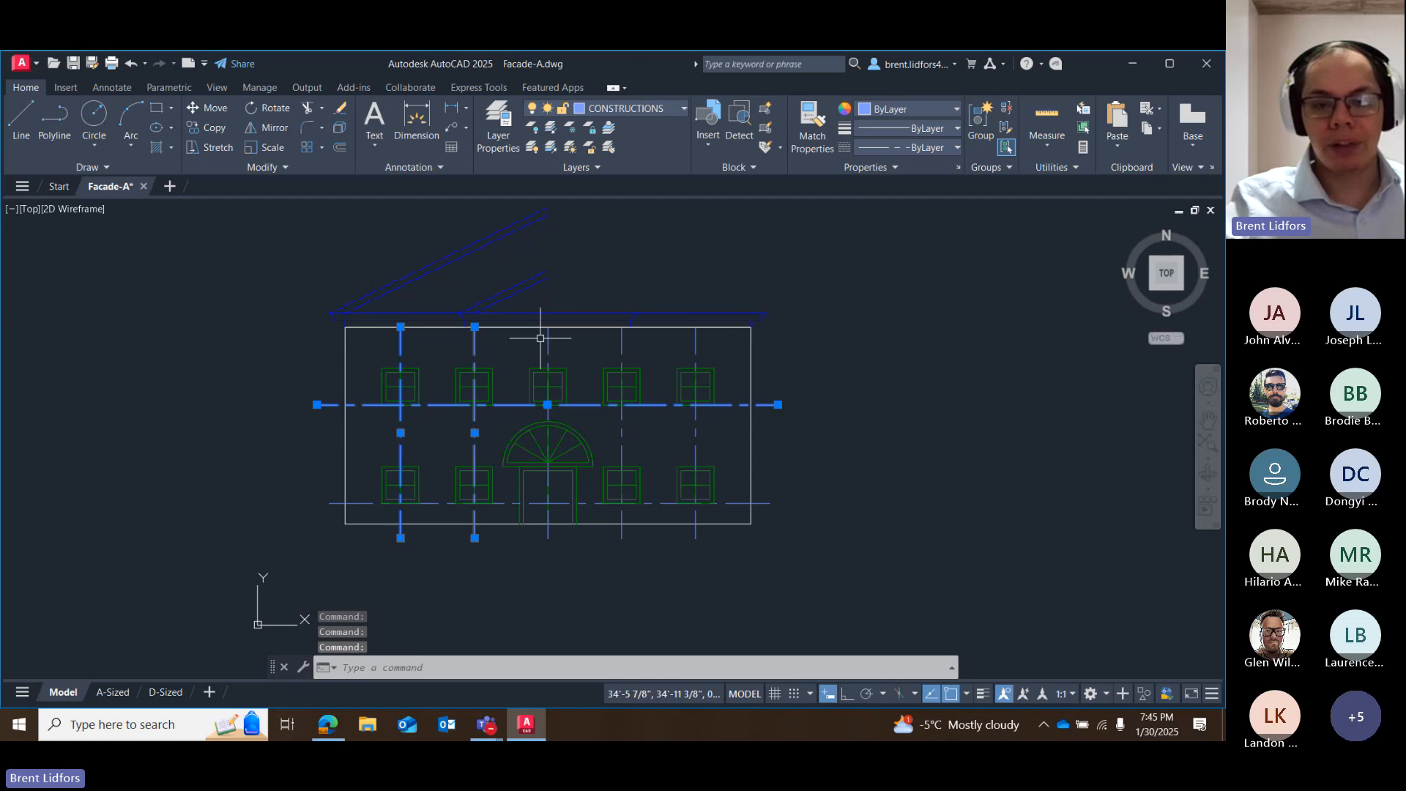
mouse_move(540, 338)
mouse_down()
mouse_move(733, 351)
mouse_move(692, 479)
mouse_move(728, 390)
mouse_move(729, 504)
mouse_move(736, 476)
mouse_up()
mouse_move(731, 379)
mouse_down()
mouse_move(724, 480)
mouse_move(748, 495)
mouse_move(734, 394)
mouse_move(736, 542)
mouse_up()
scroll(564, 536, up, 2)
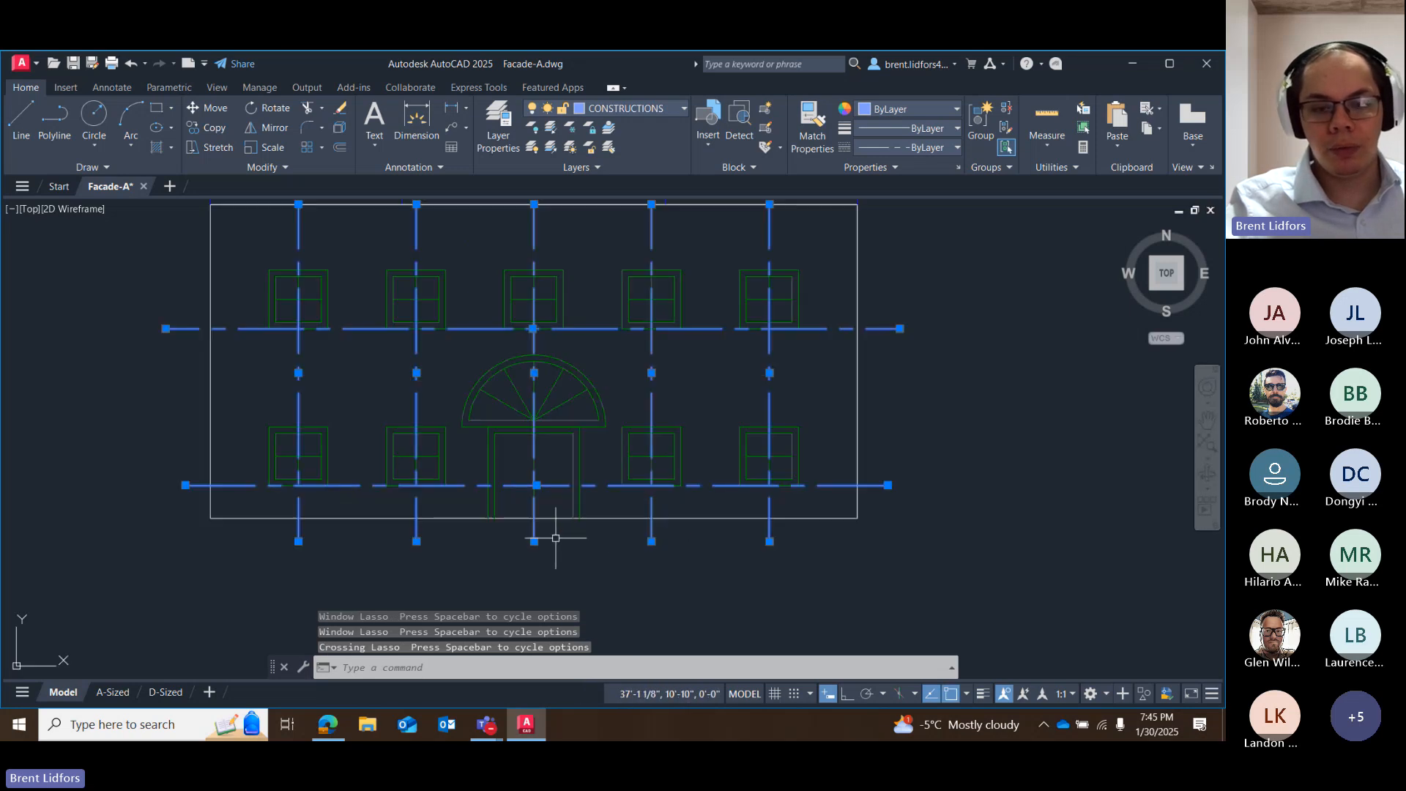
scroll(842, 424, down, 4)
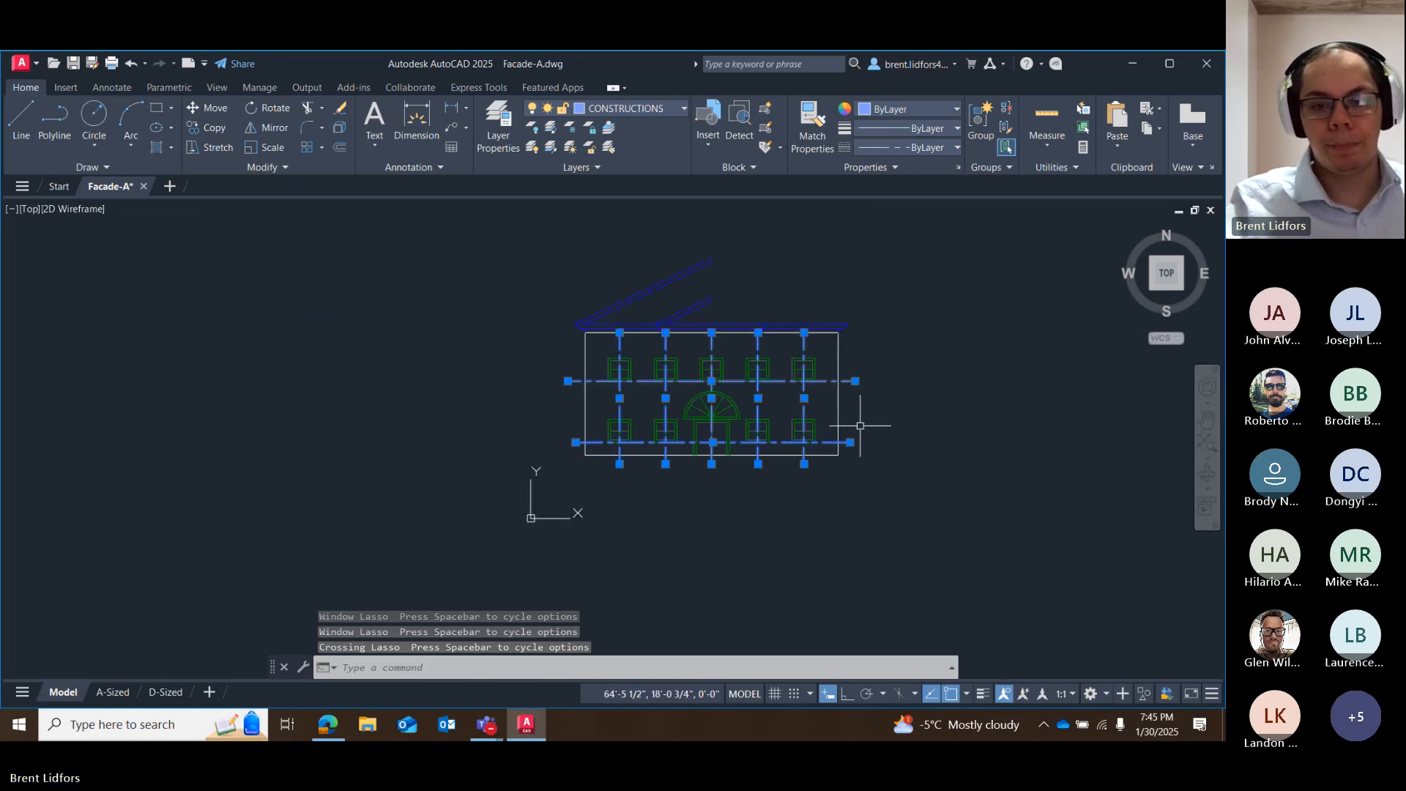
scroll(861, 425, up, 2)
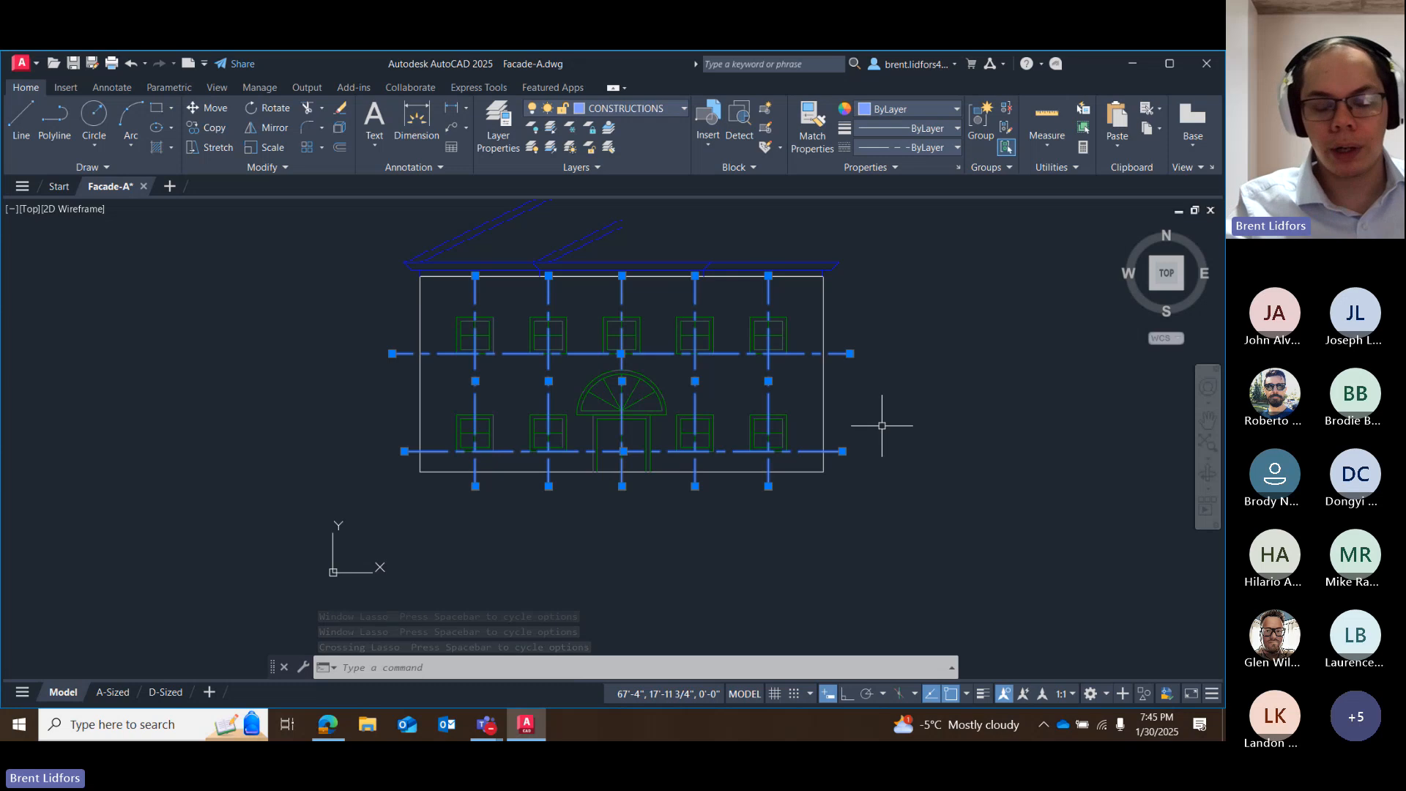
key(Delete)
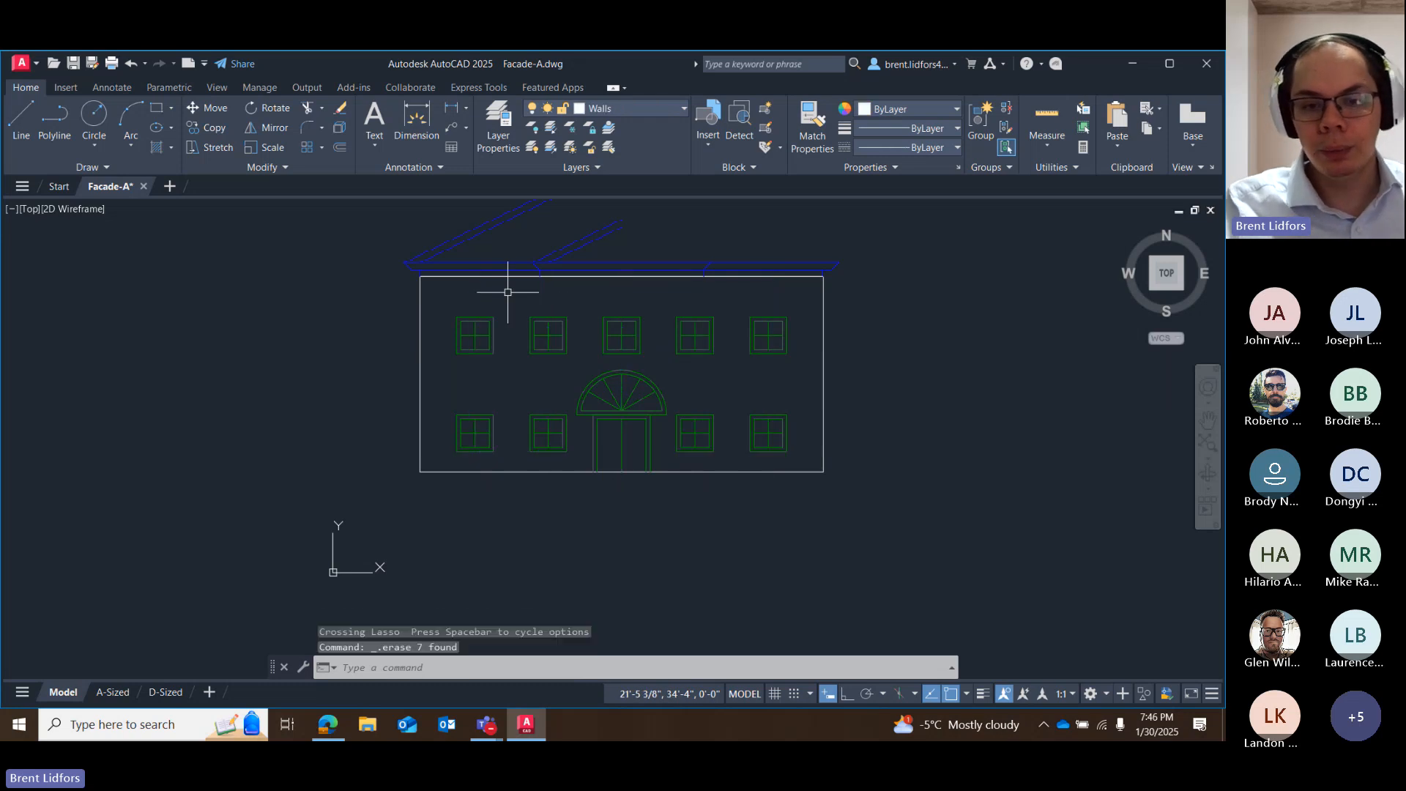
scroll(431, 453, down, 2)
scroll(438, 453, up, 5)
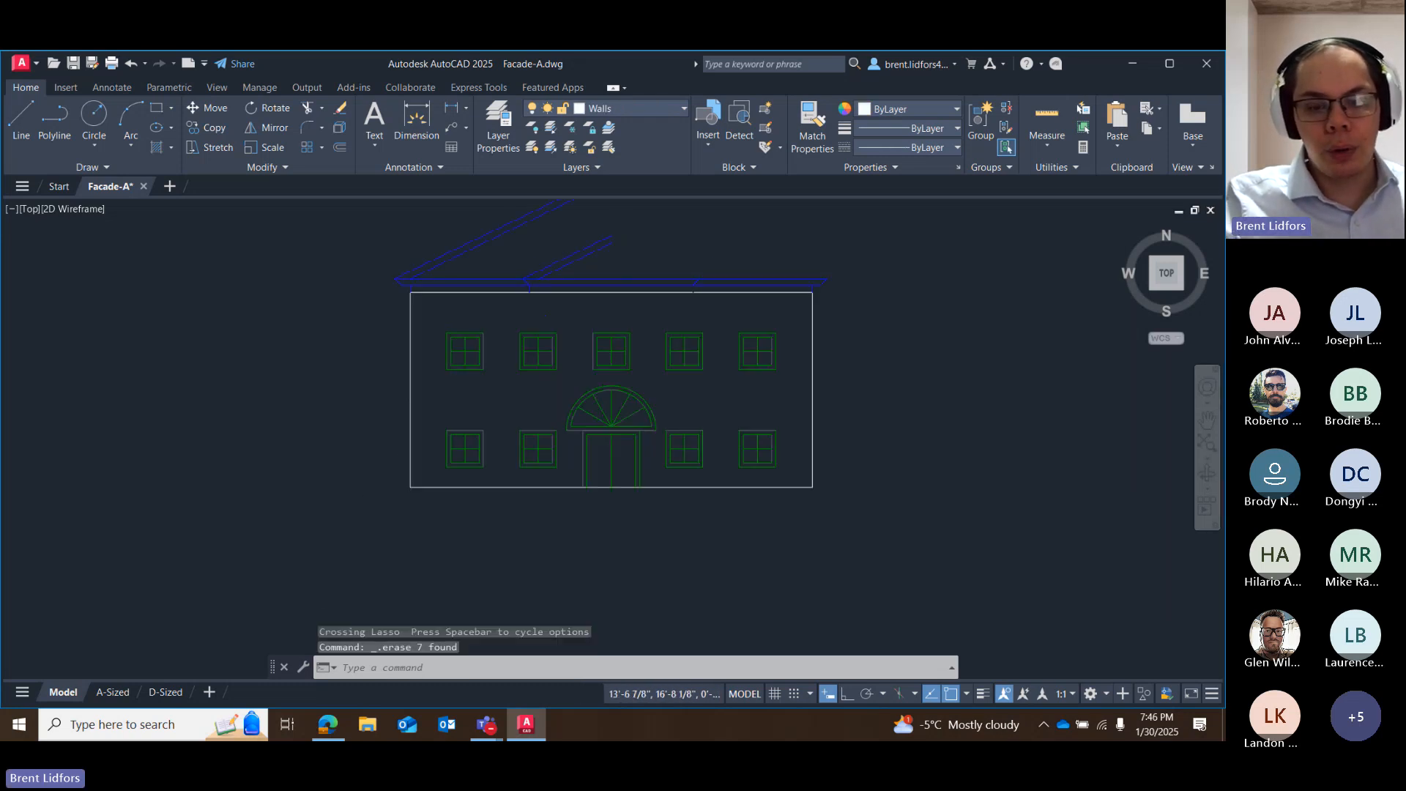
scroll(439, 436, down, 5)
scroll(511, 405, up, 2)
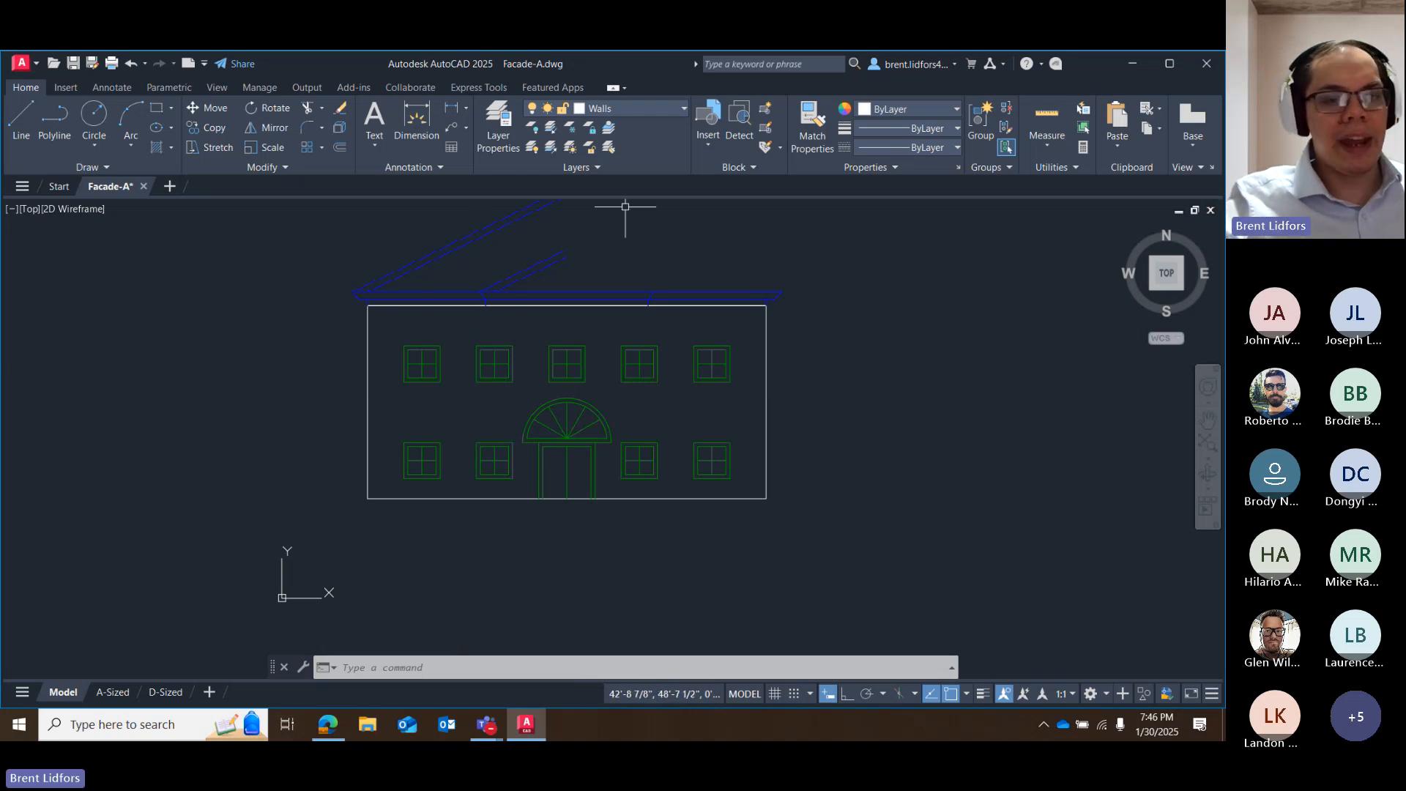
Select the four sloped roof lines and mirror them with the Copy option about the vertical line from the ridge grip to the small gable's peak.
scroll(600, 255, down, 2)
middle_drag(601, 255, 581, 375)
scroll(591, 305, up, 4)
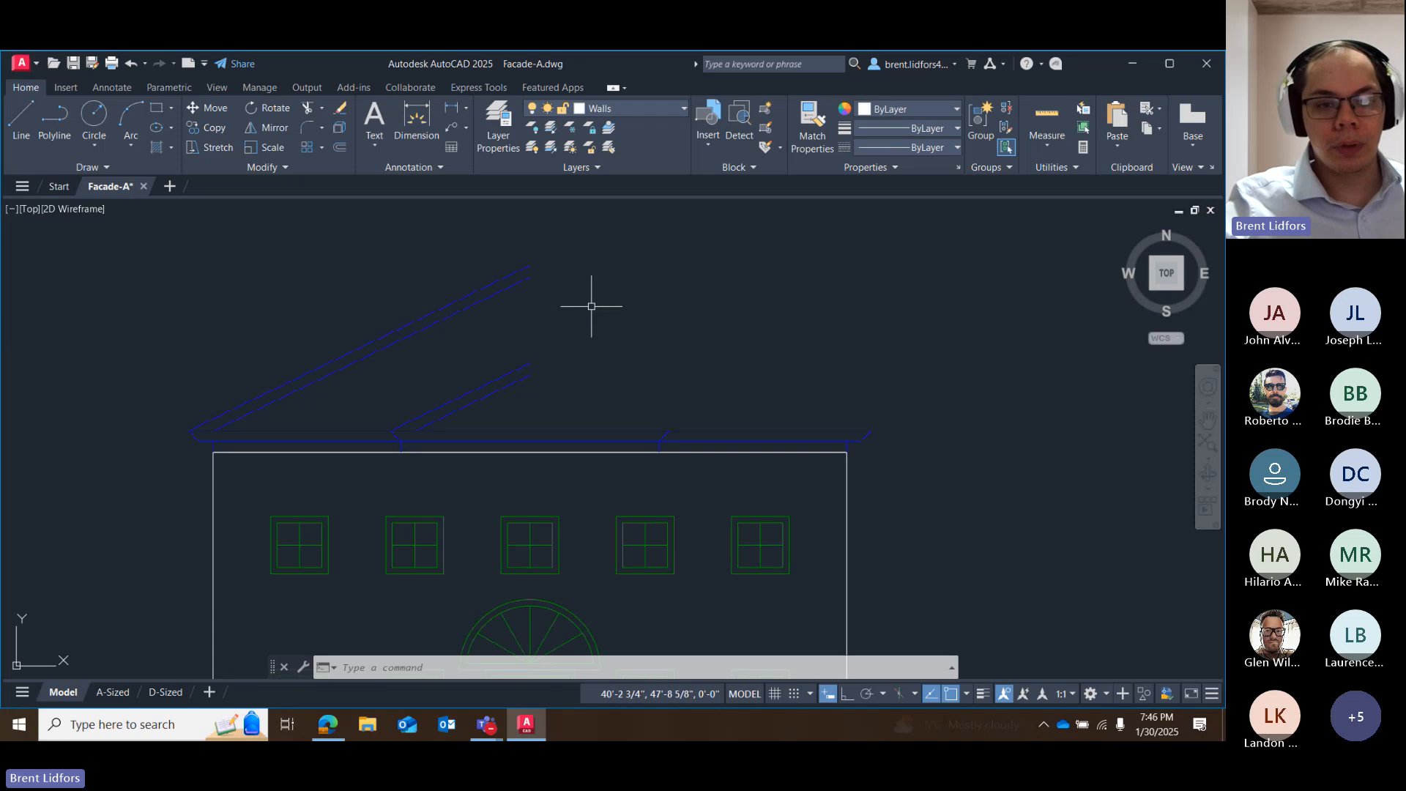
mouse_move(584, 232)
mouse_down()
mouse_move(446, 398)
mouse_move(558, 410)
mouse_move(587, 226)
mouse_move(524, 383)
mouse_move(561, 394)
mouse_up()
key(Escape)
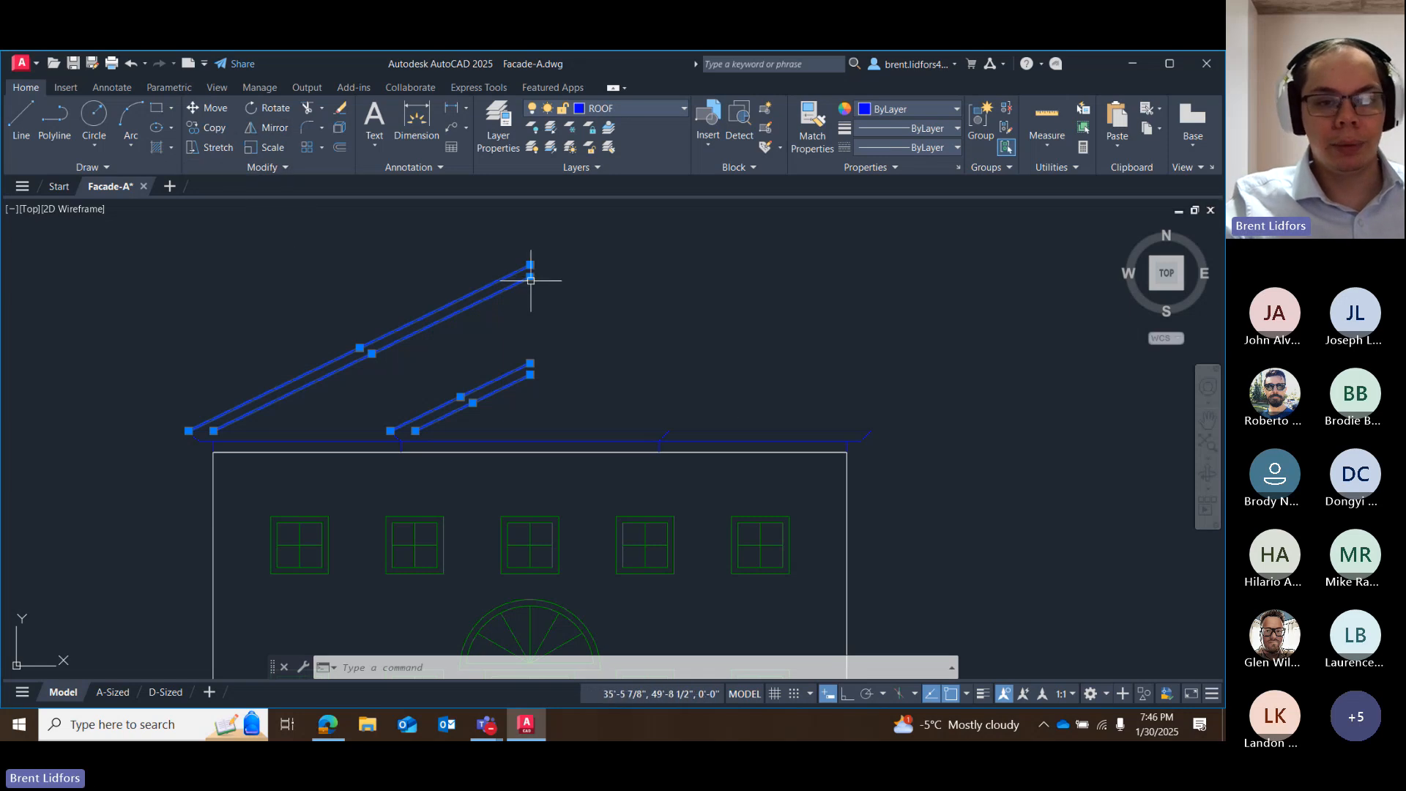
click(531, 280)
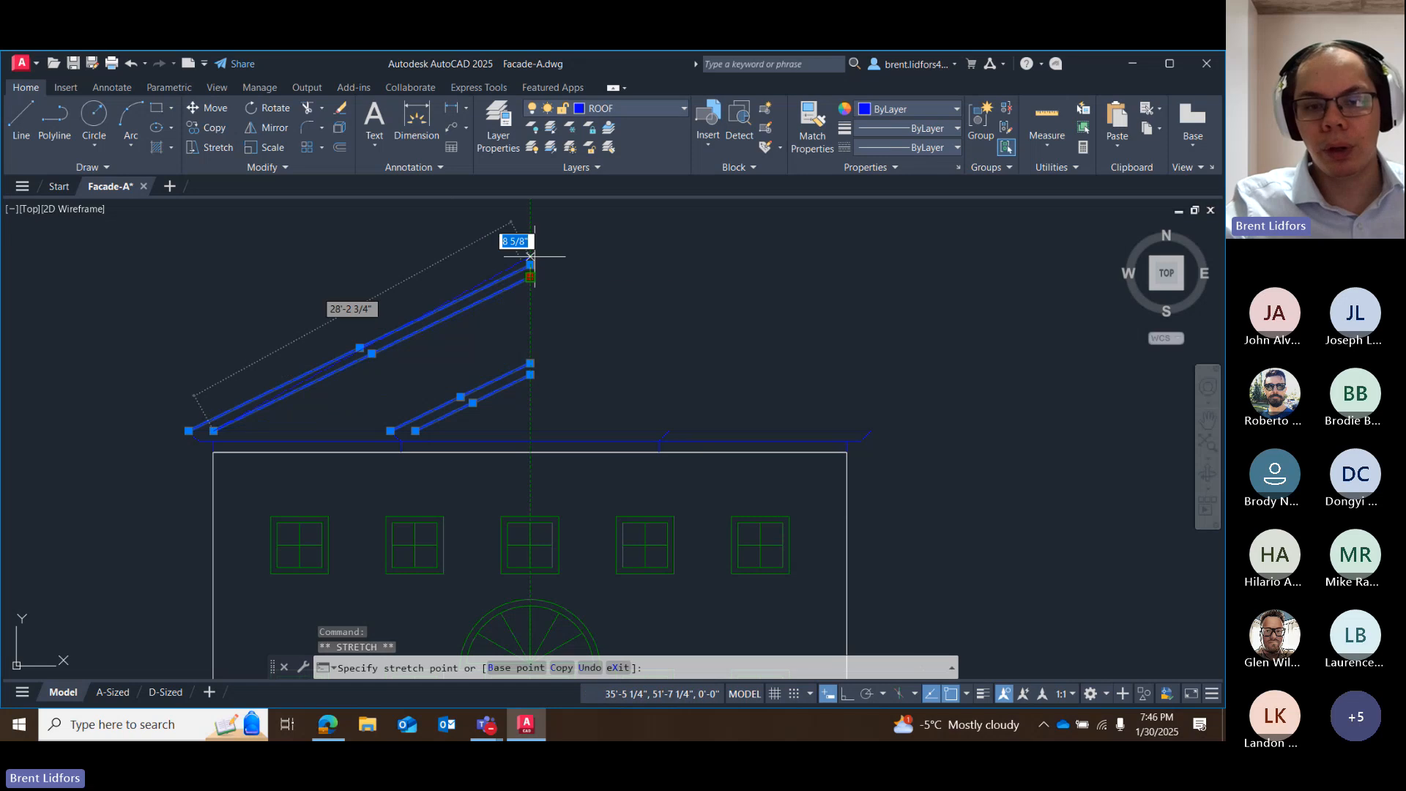
right_click(531, 276)
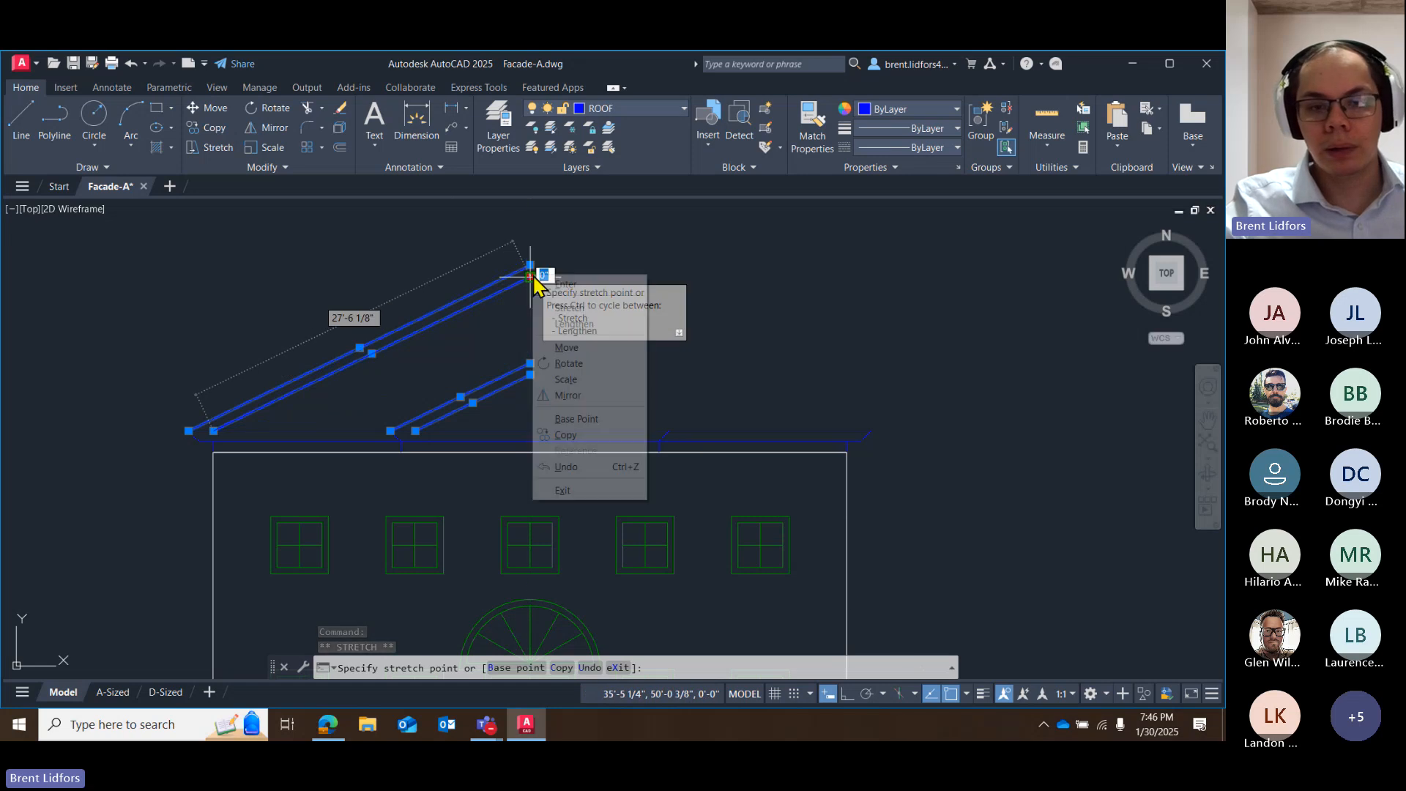
click(569, 395)
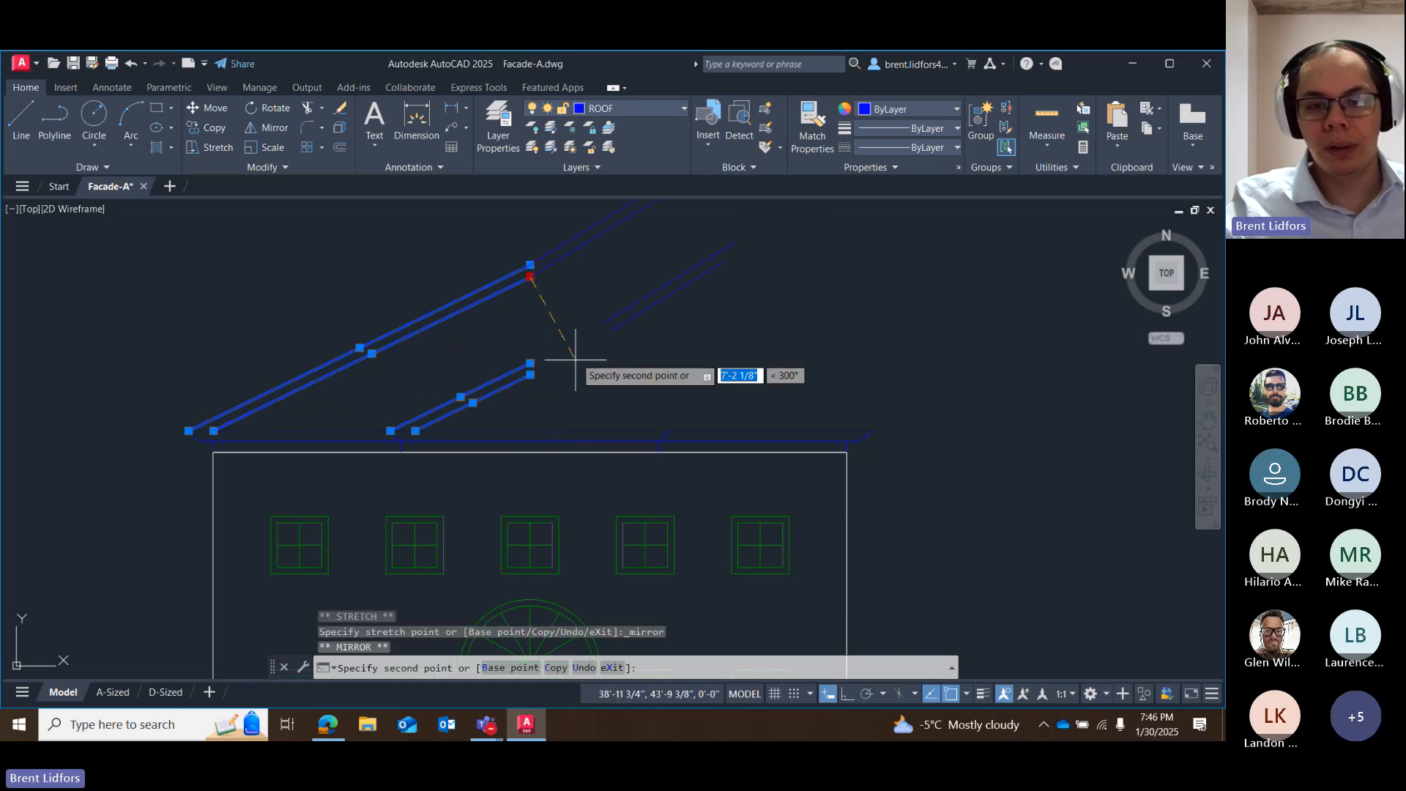
right_click(531, 374)
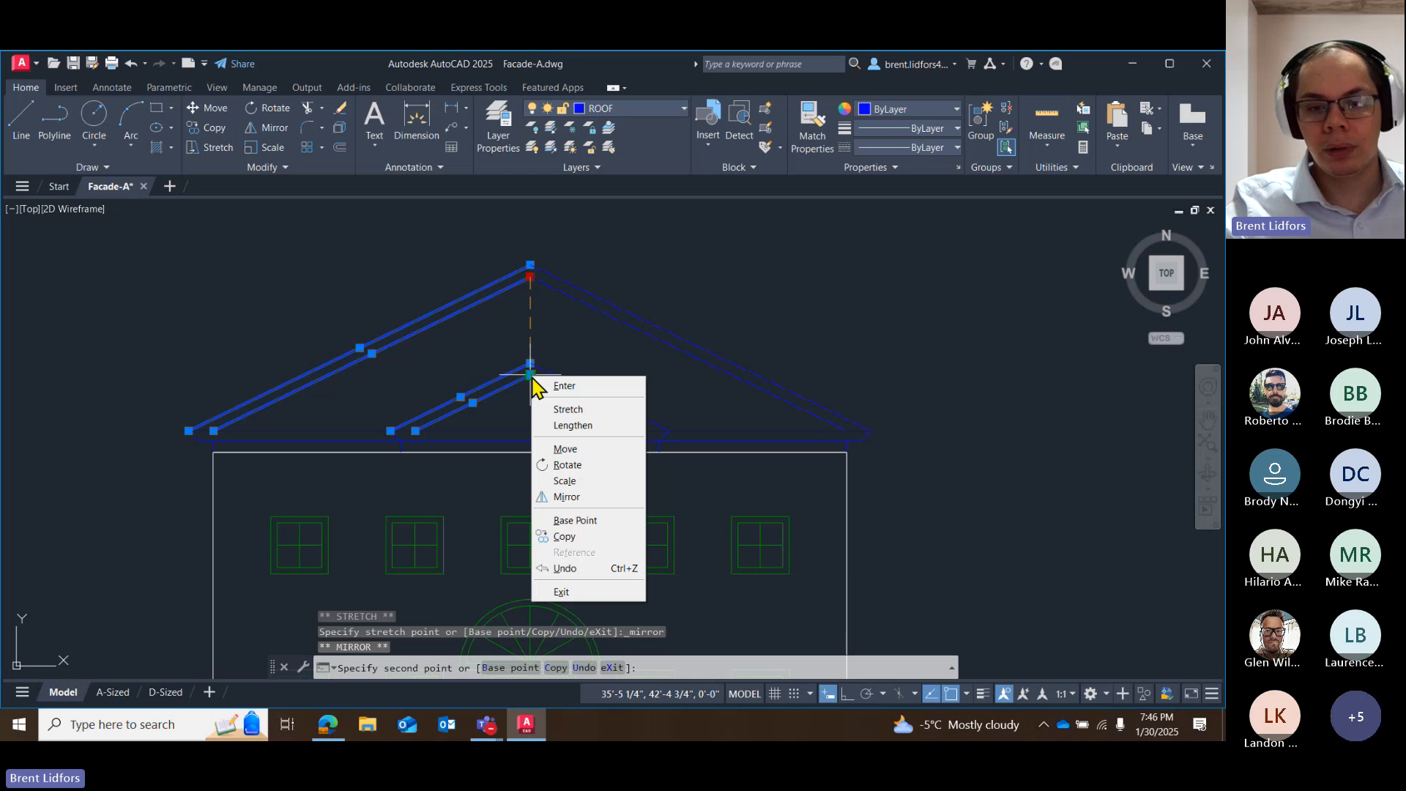
click(572, 536)
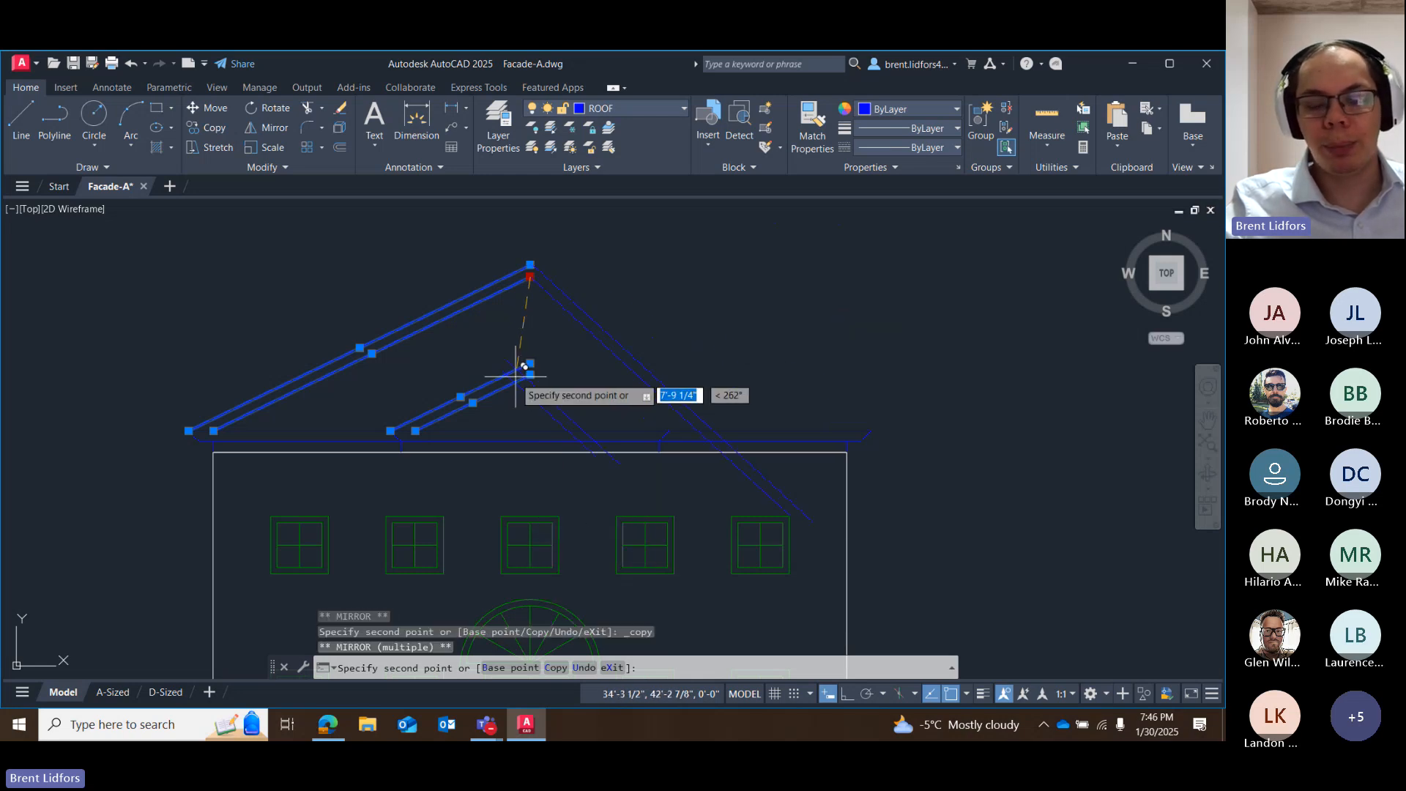
click(529, 388)
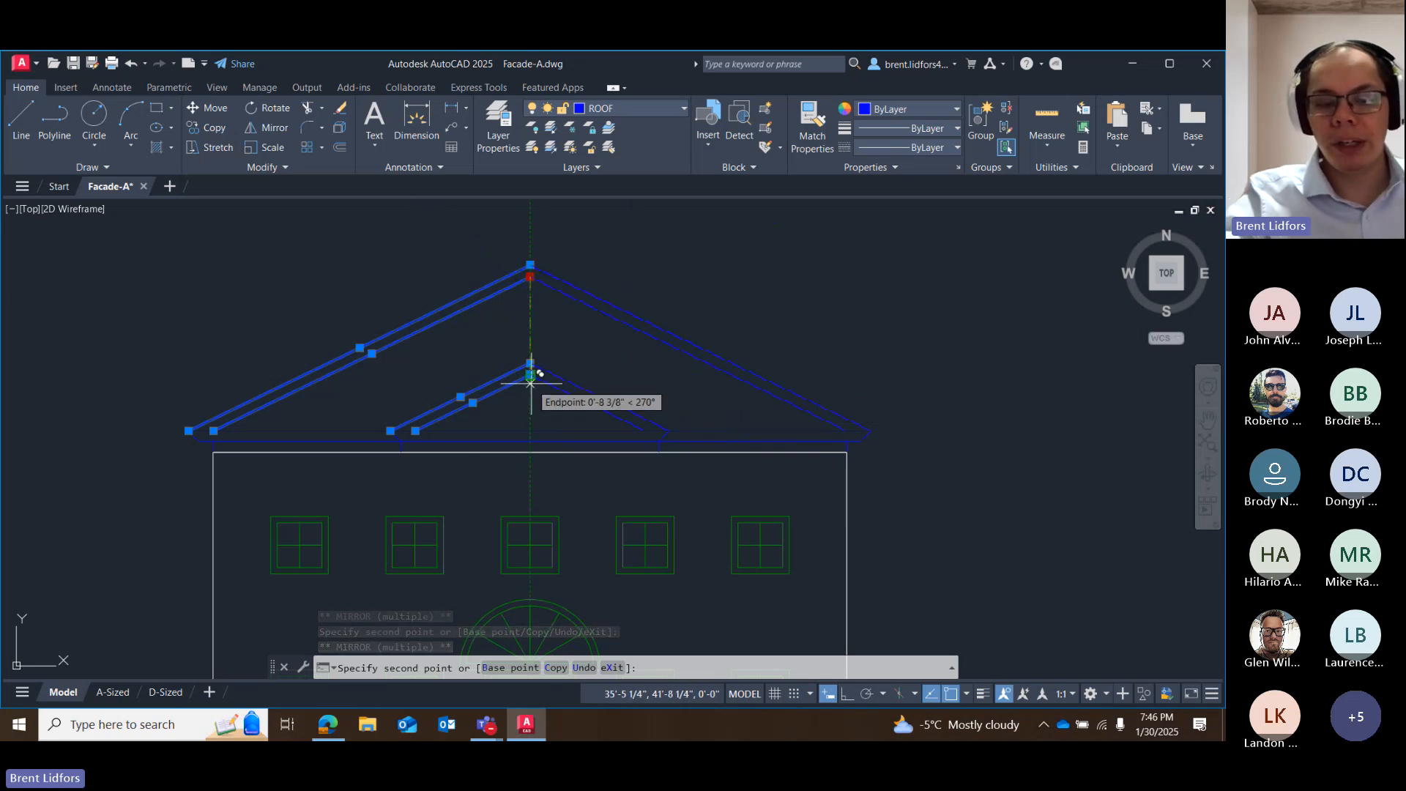
key(Escape)
Undo the mirrored copy of the sloped roof lines.
right_click(528, 282)
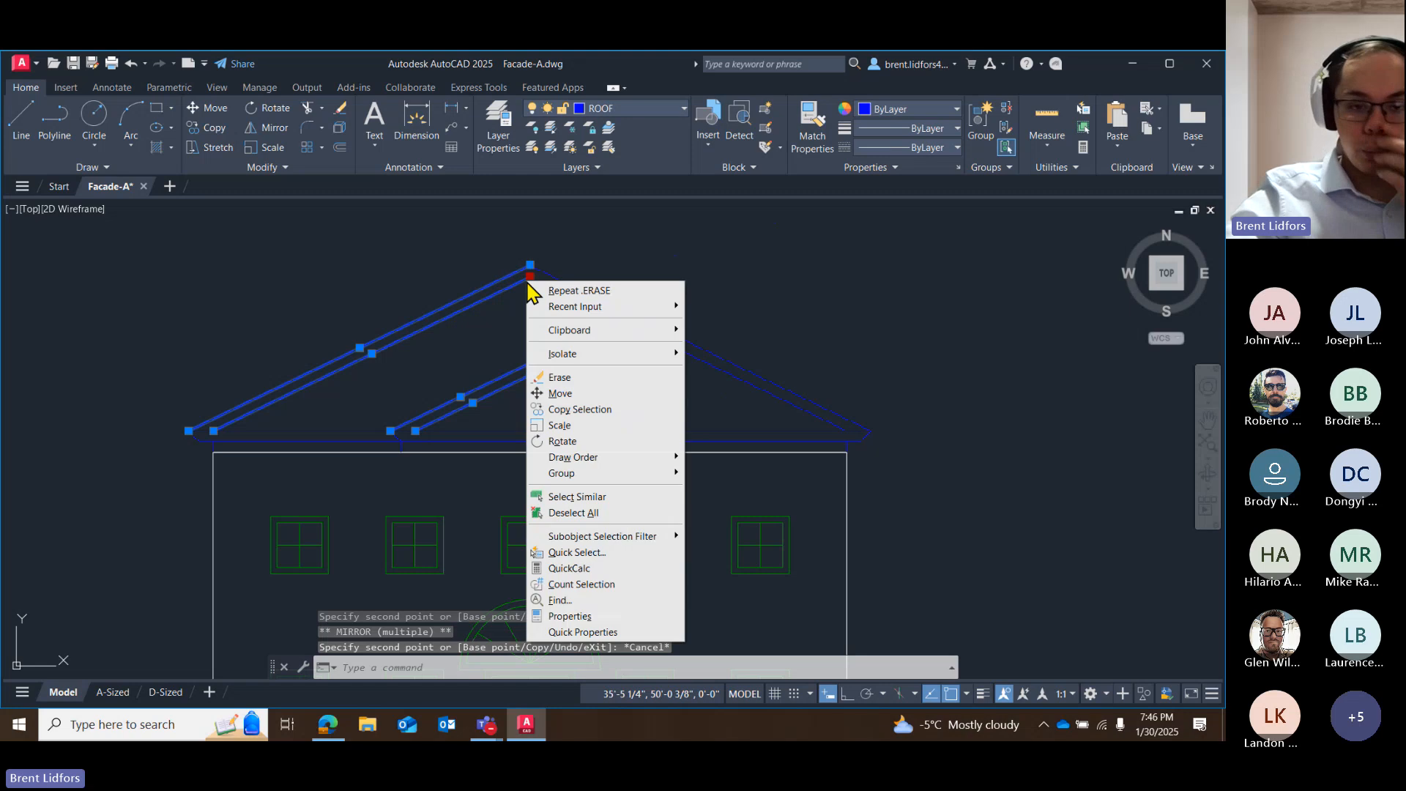
click(502, 367)
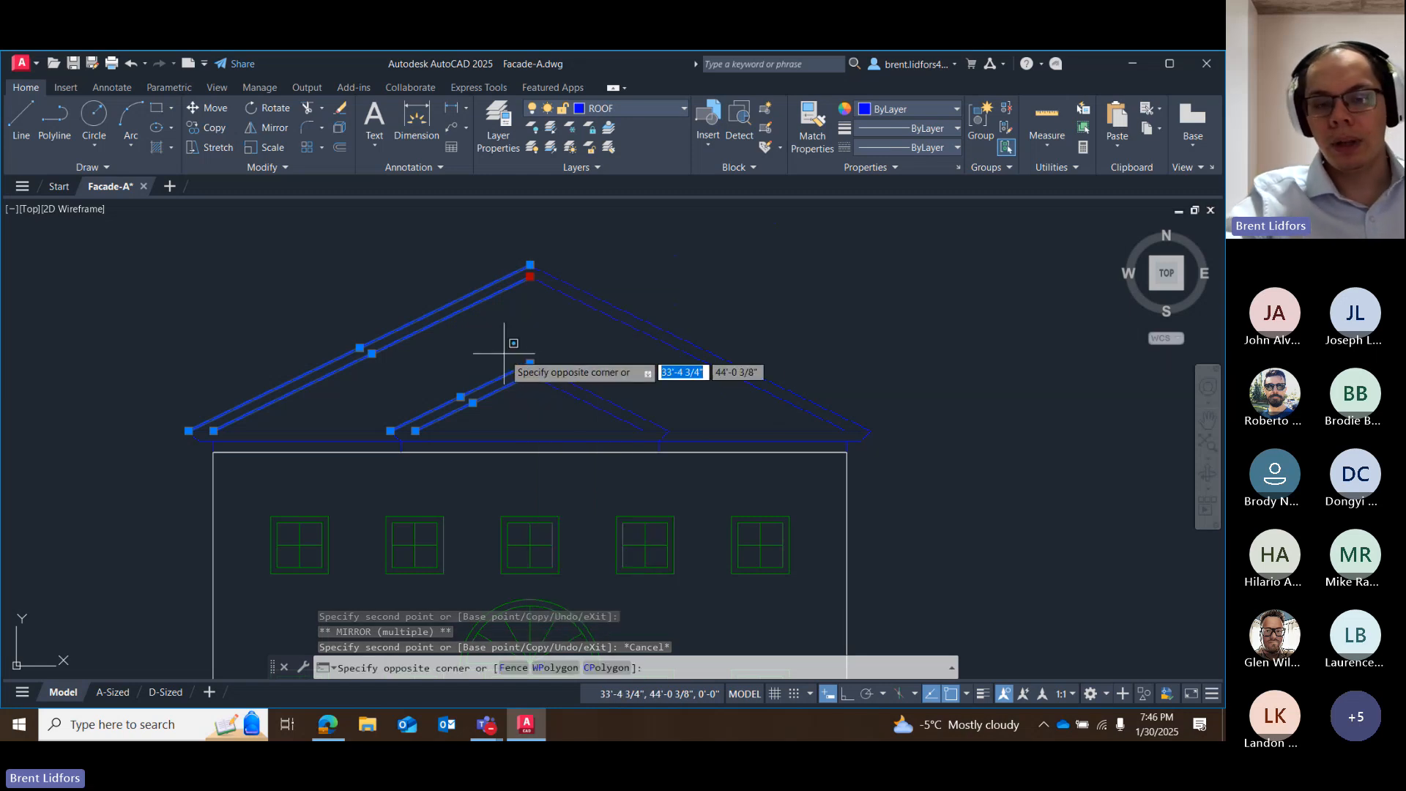
key(Escape)
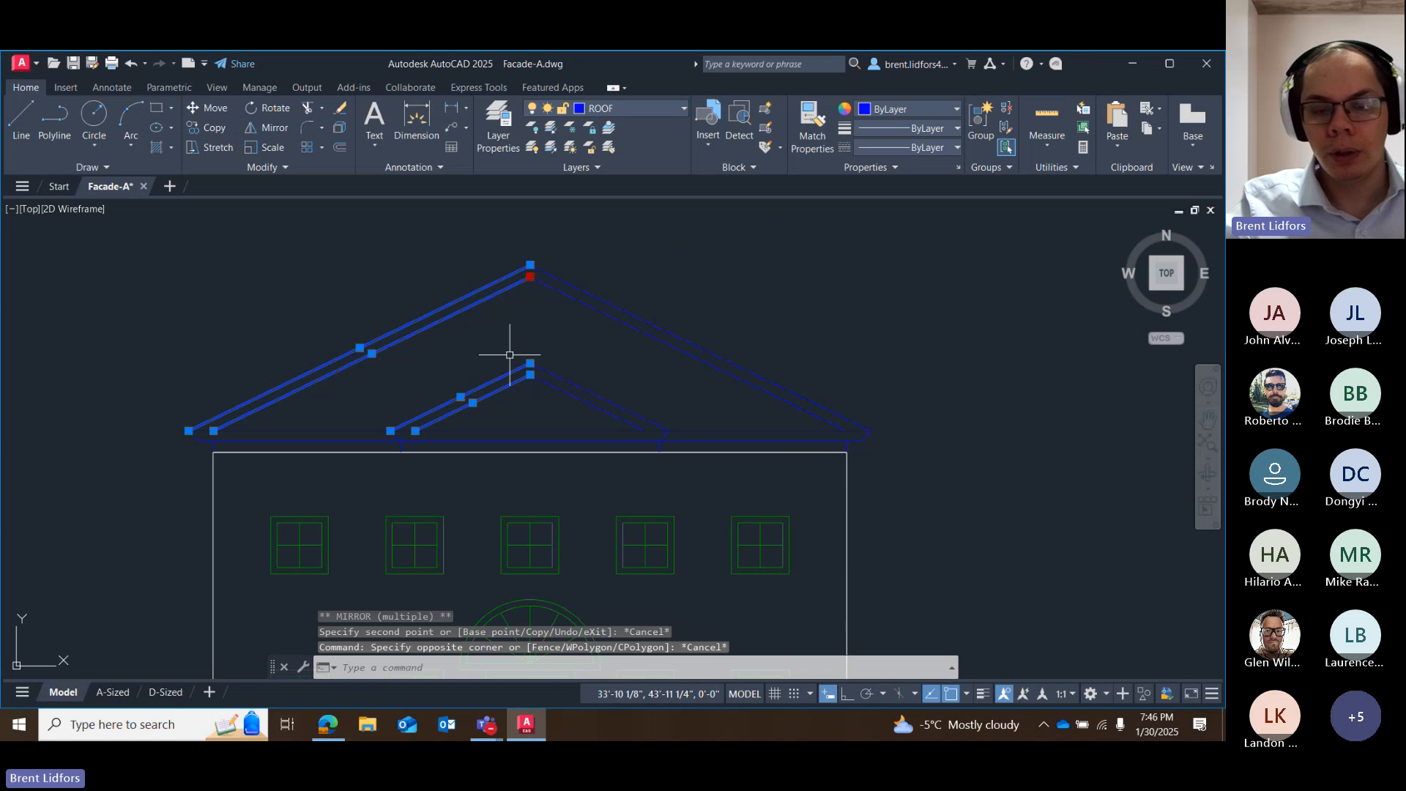
right_click(530, 278)
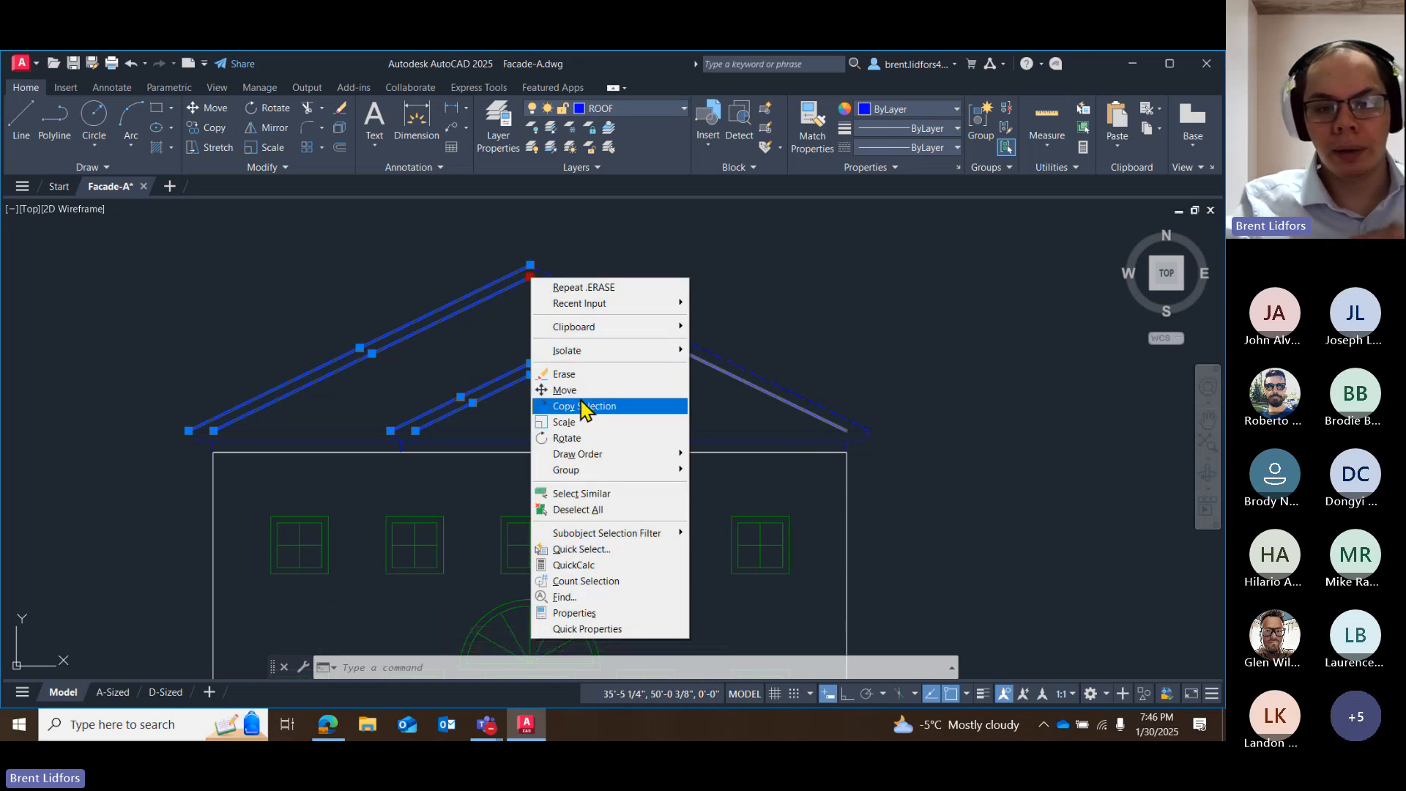
click(524, 345)
key(Escape)
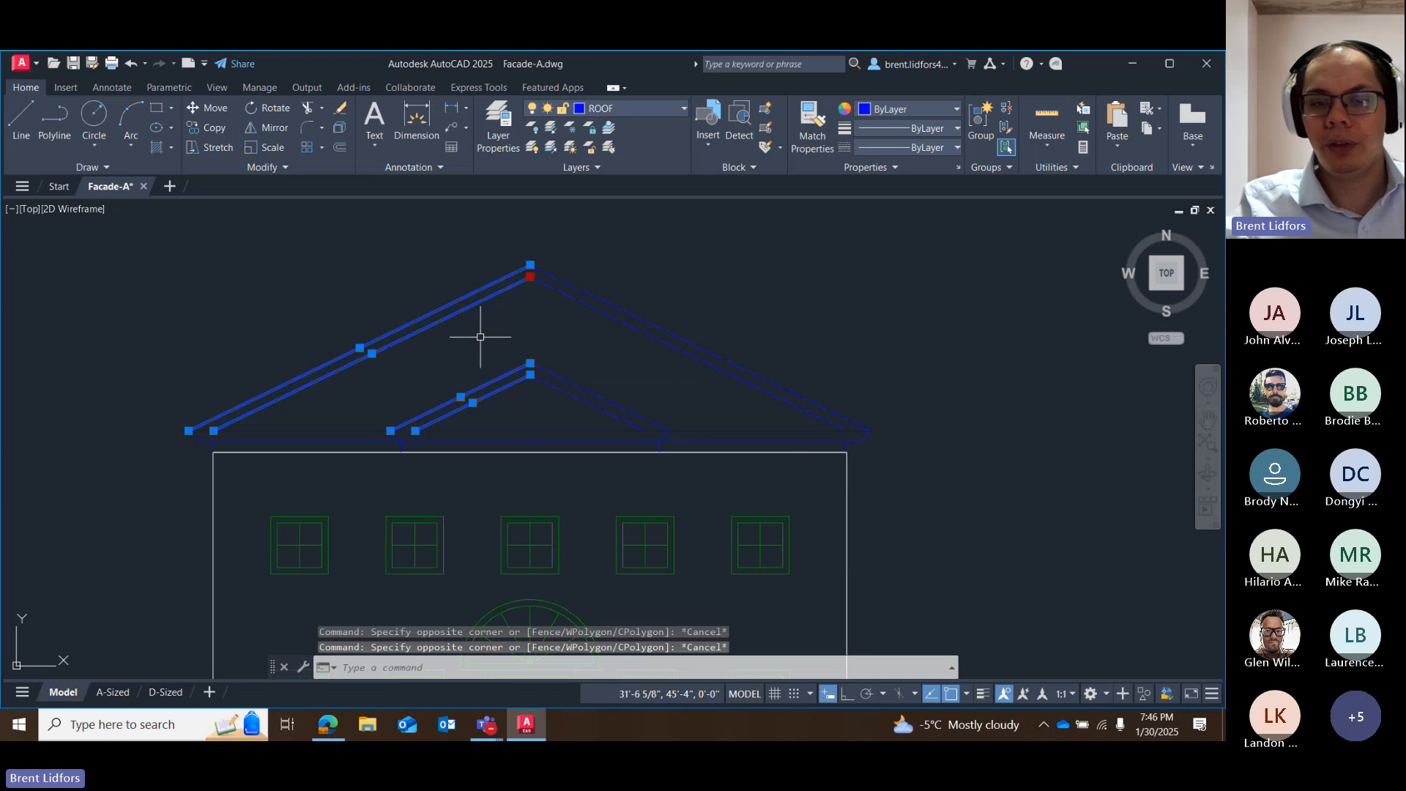
key(ctrl+z)
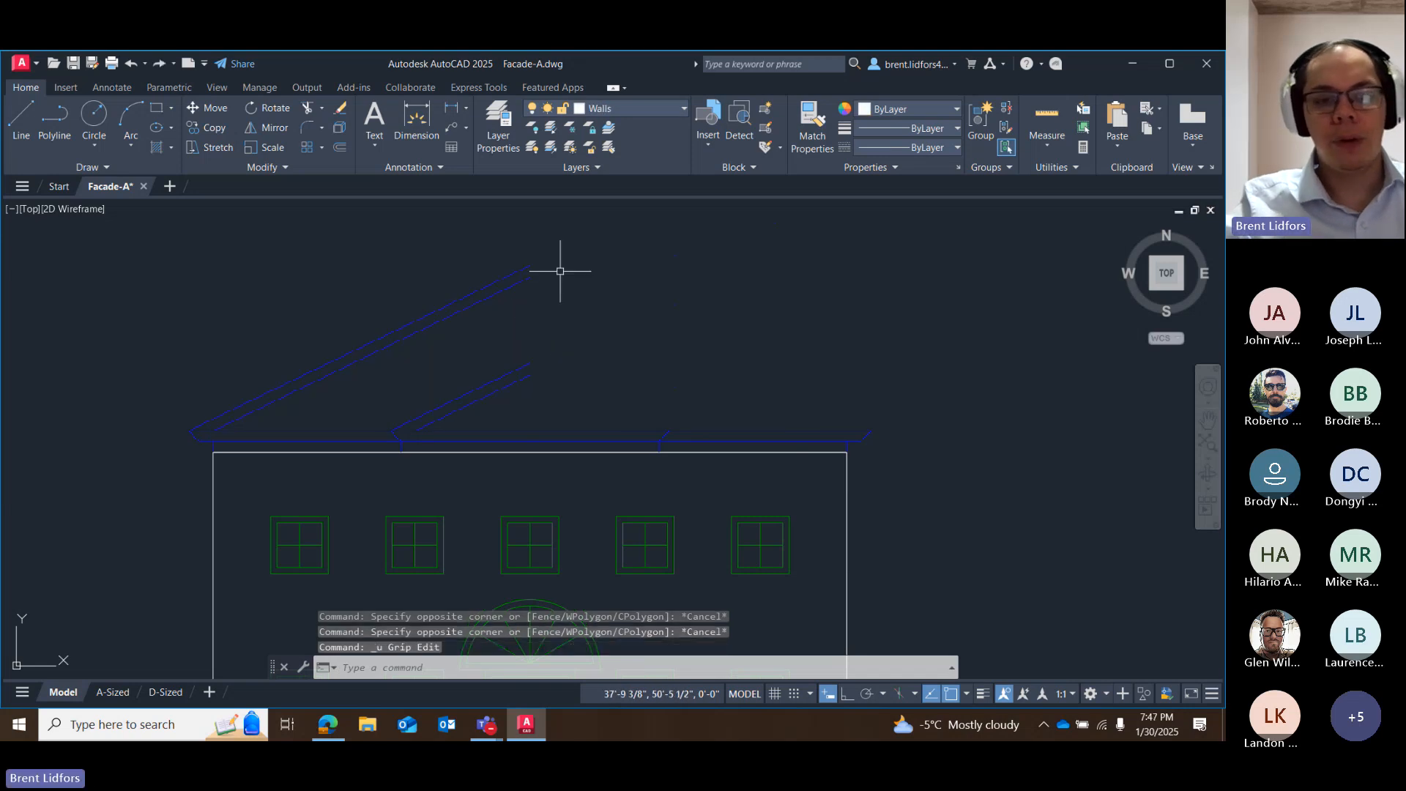
Try grip-mirroring the four sloped roof lines about the vertical ridge axis without the Copy option, and undo the result.
drag(561, 271, 533, 395)
click(530, 266)
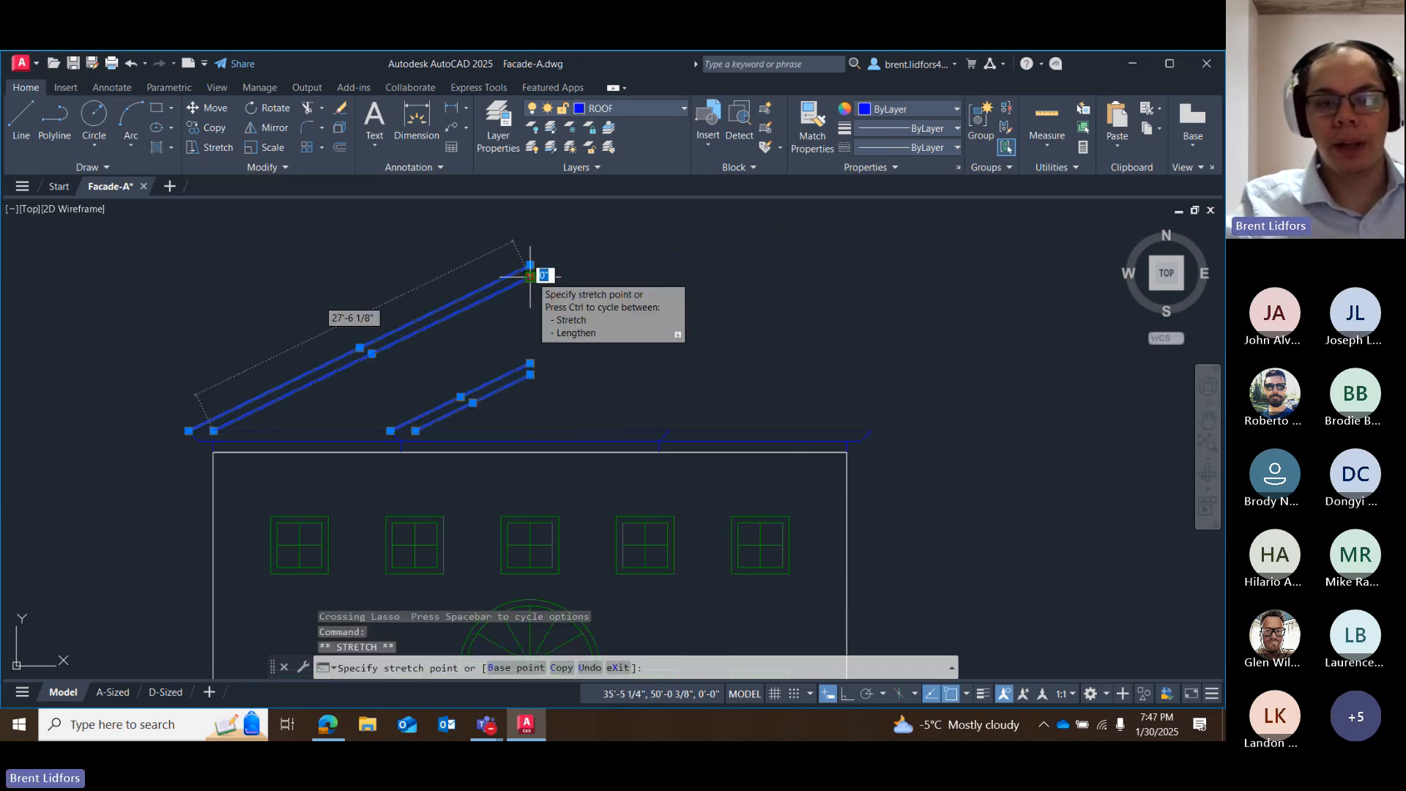
right_click(531, 277)
click(579, 391)
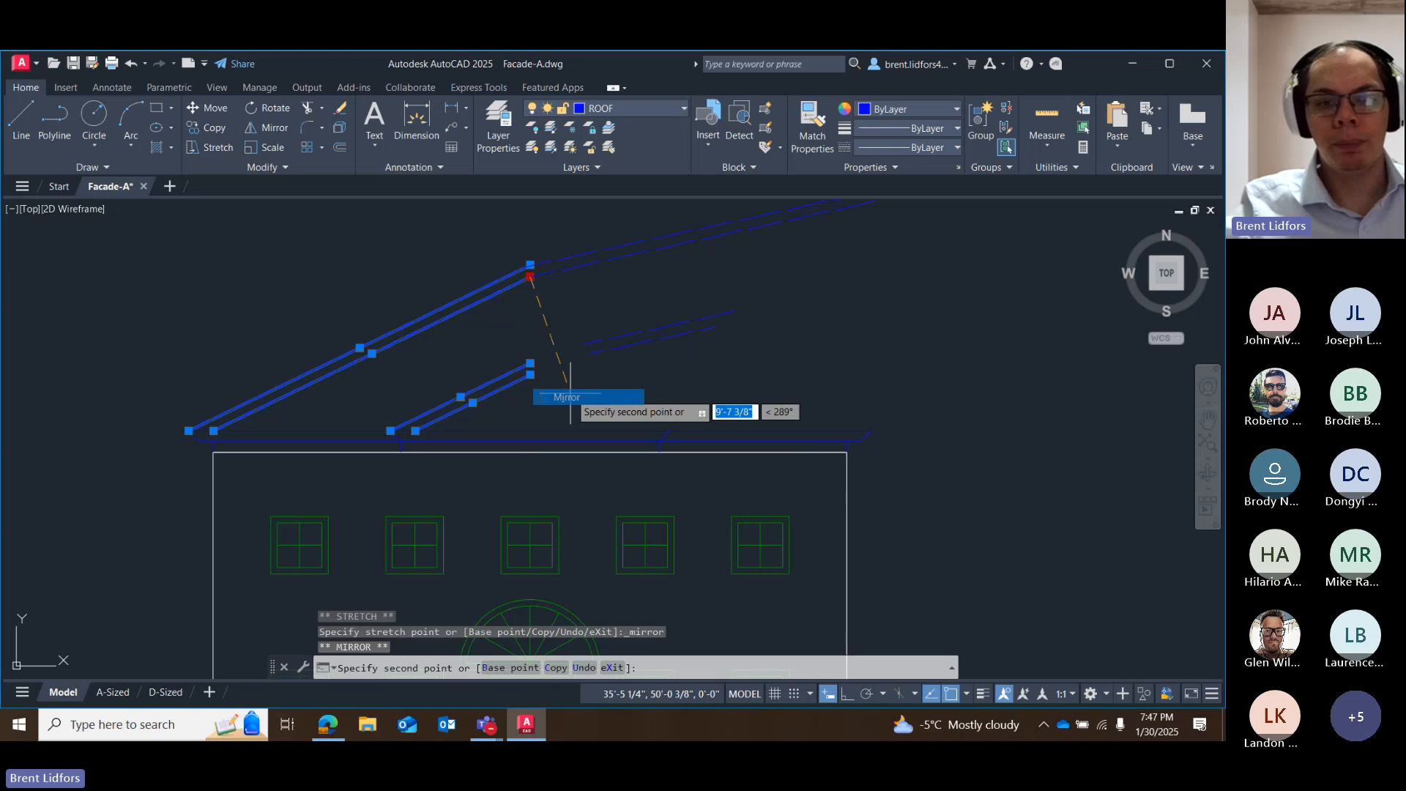
click(530, 375)
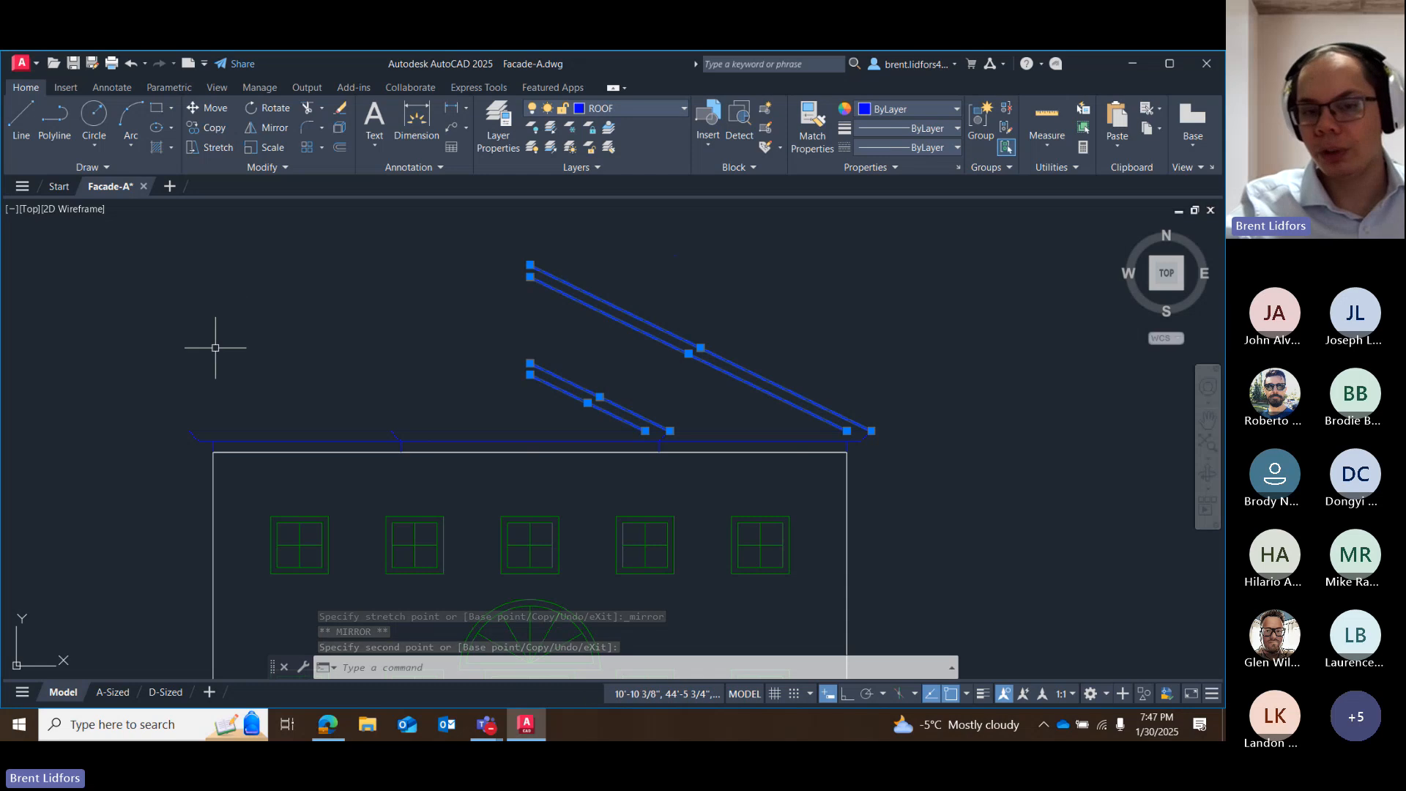
key(ctrl+z)
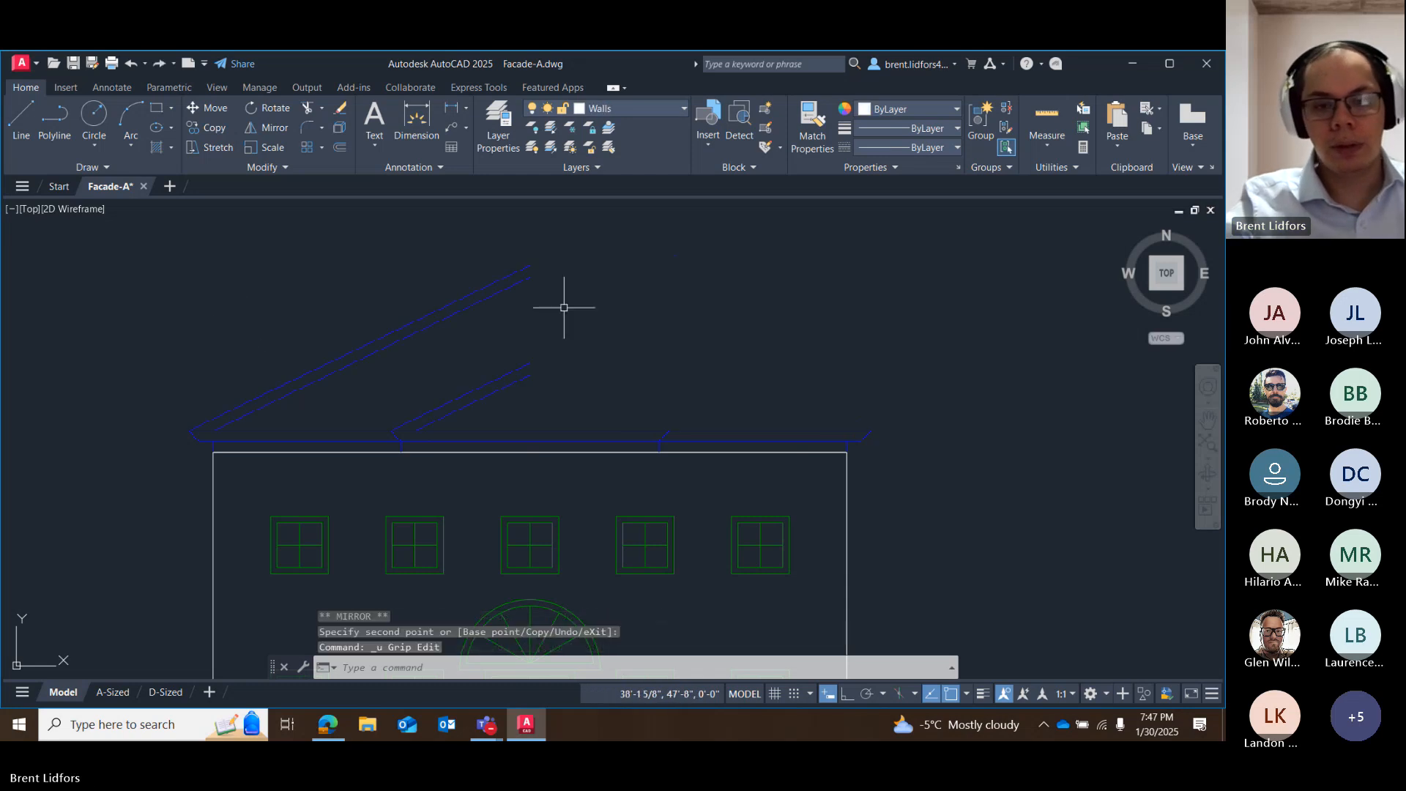
Complete both gables by grip-mirroring the four sloped roof lines about the vertical ridge axis with the Copy option, and clear the selection.
mouse_move(583, 268)
mouse_down()
mouse_move(463, 251)
mouse_move(518, 372)
mouse_up()
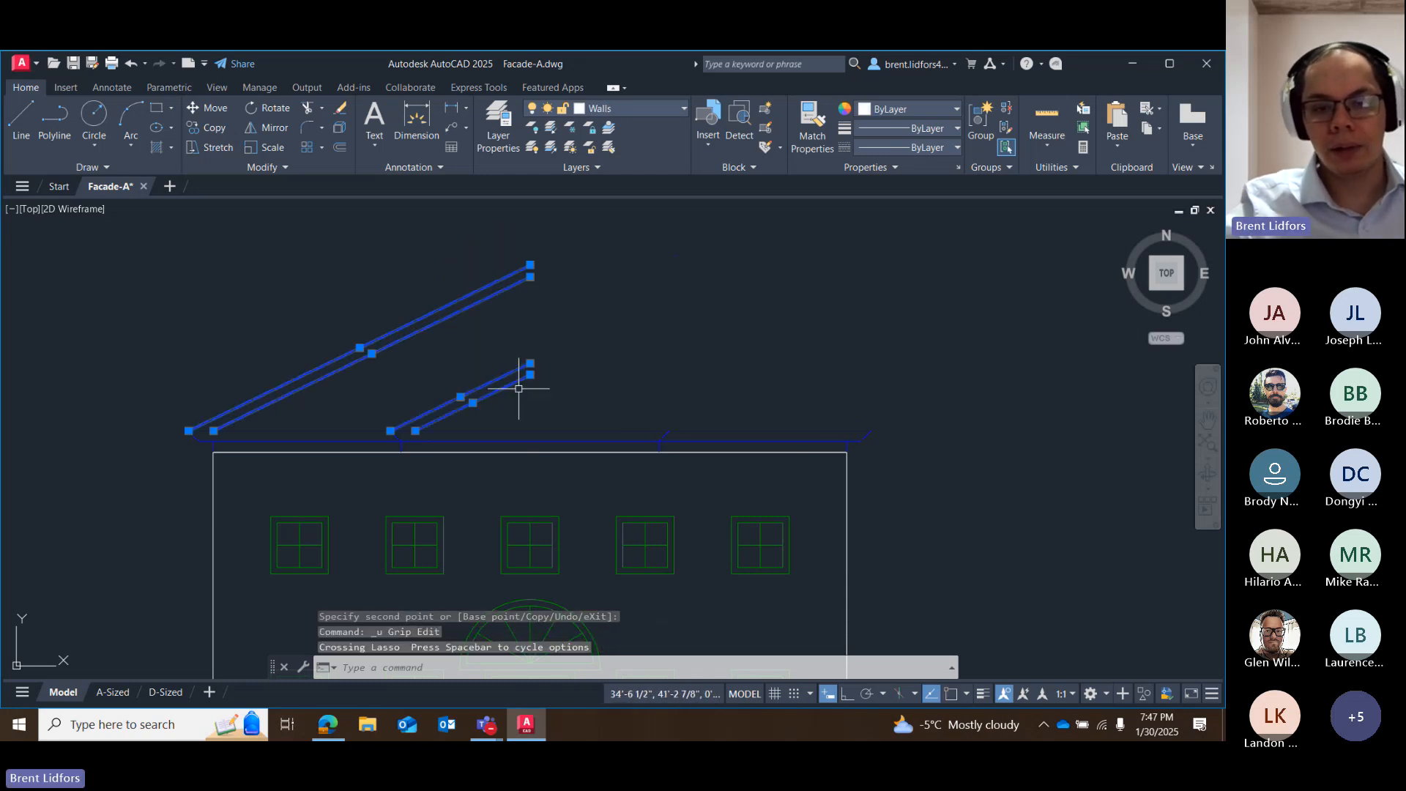
click(530, 276)
right_click(530, 276)
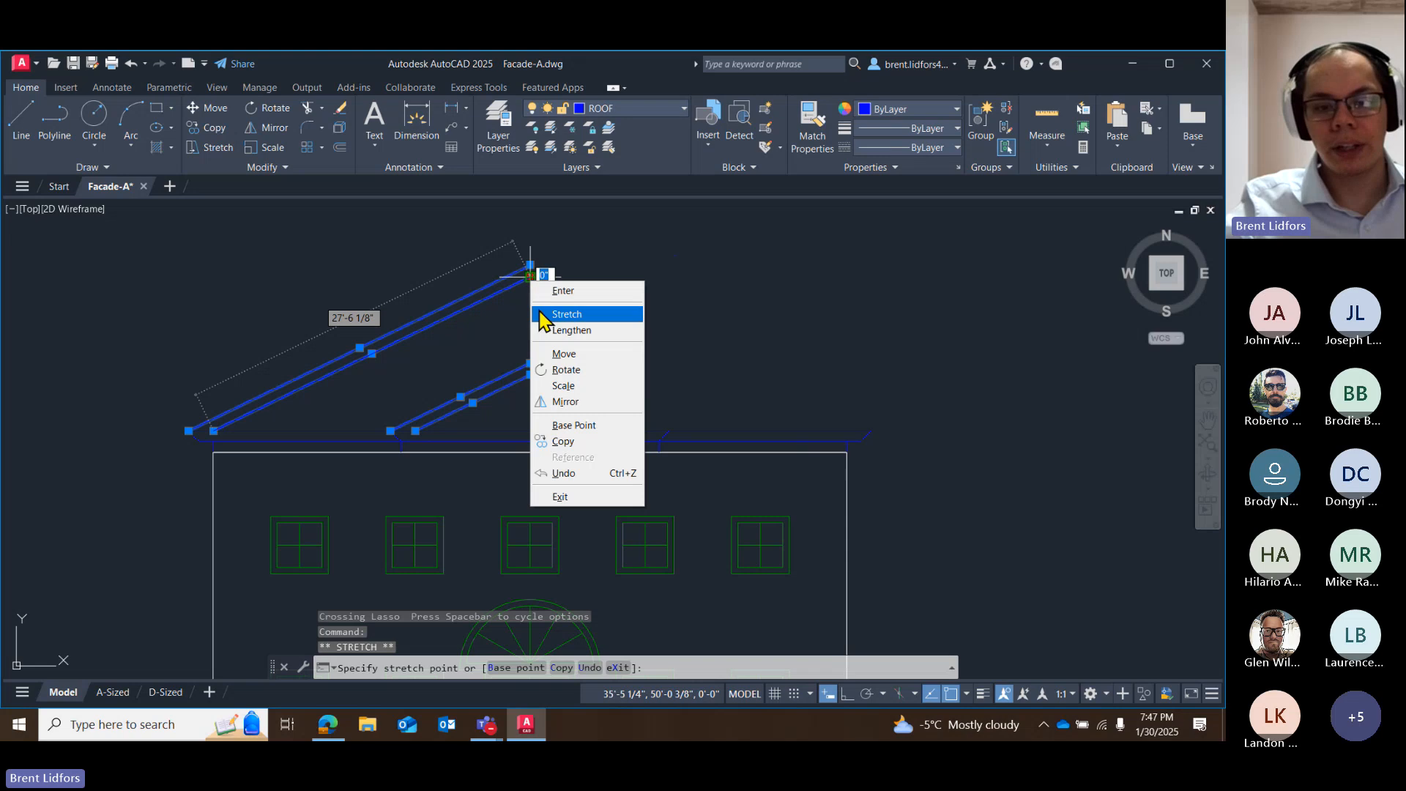
click(558, 403)
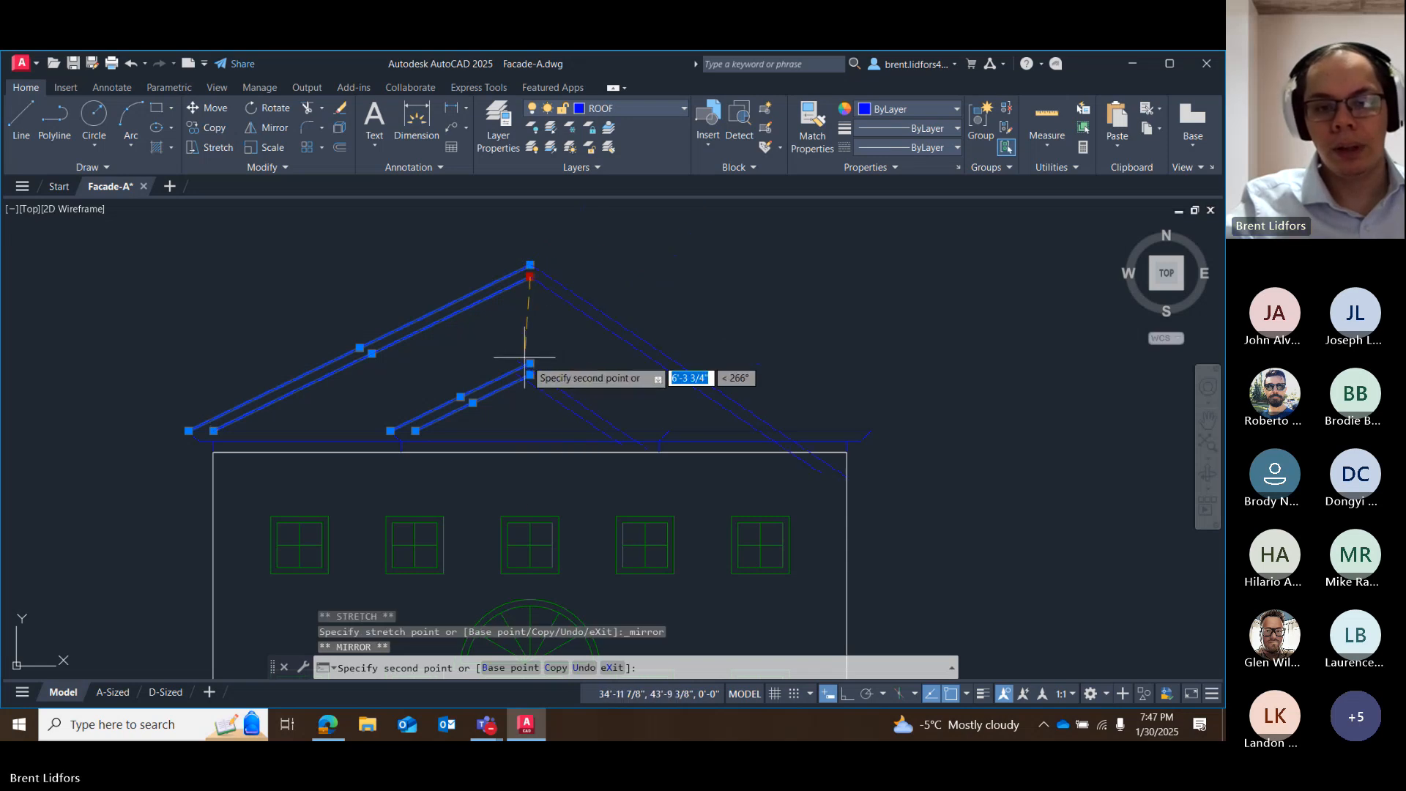
right_click(536, 292)
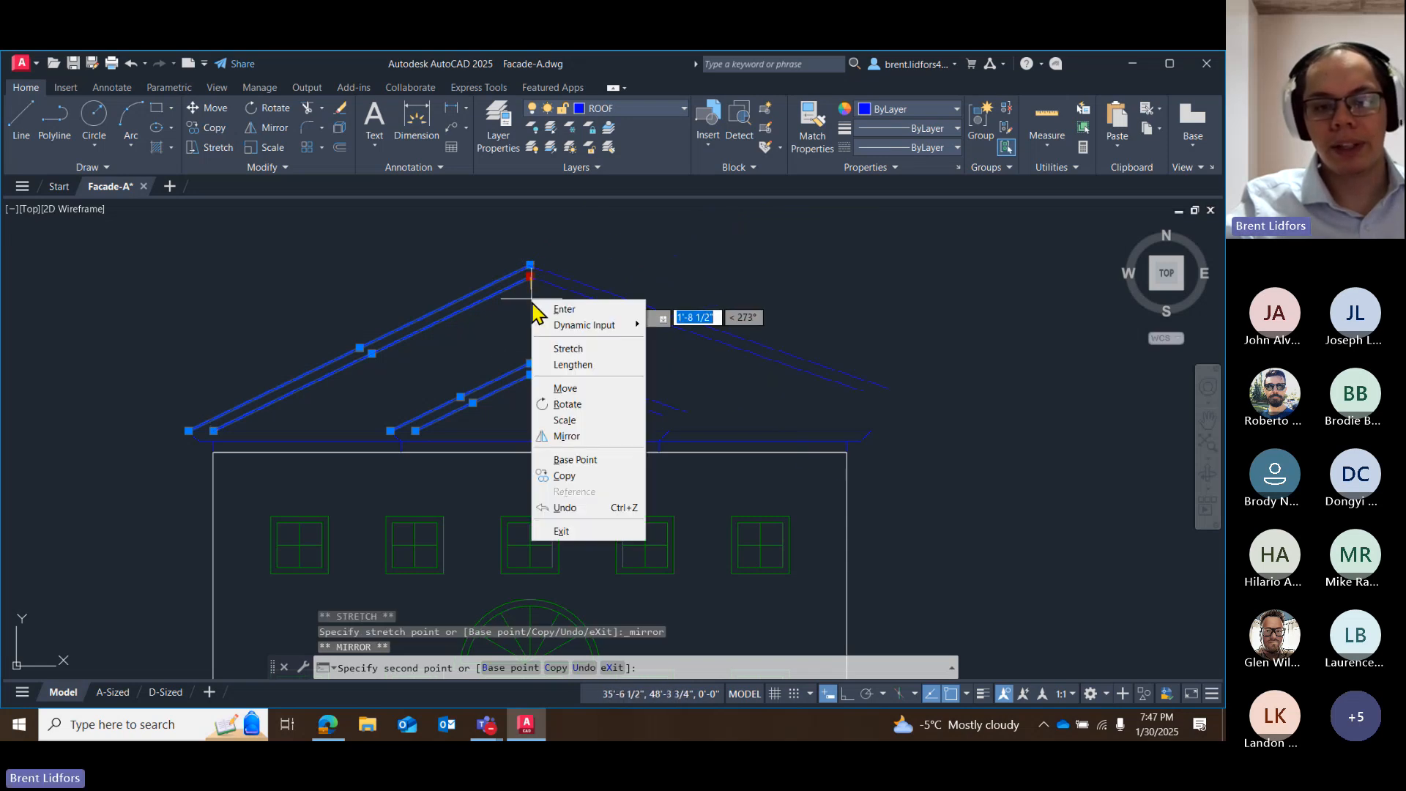
click(574, 474)
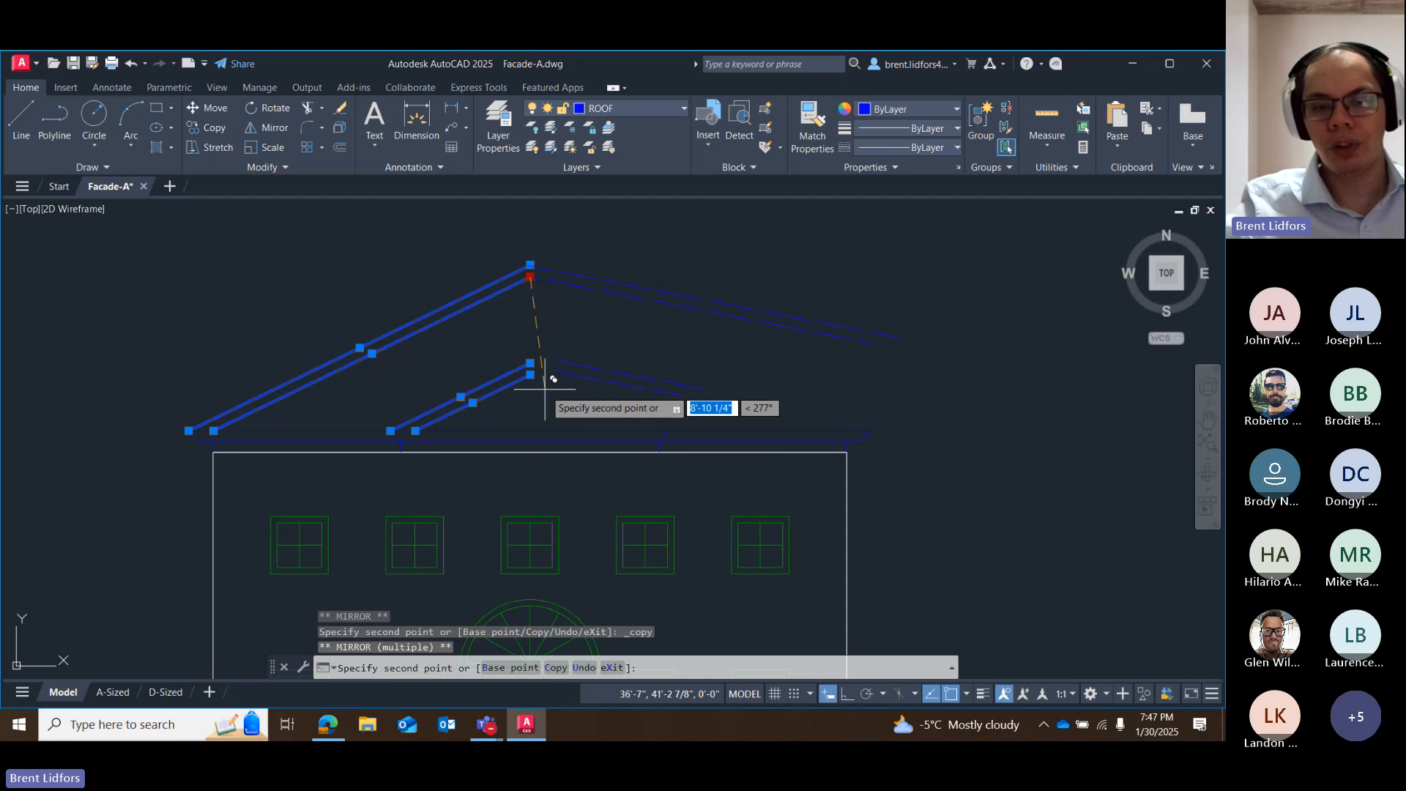
click(528, 370)
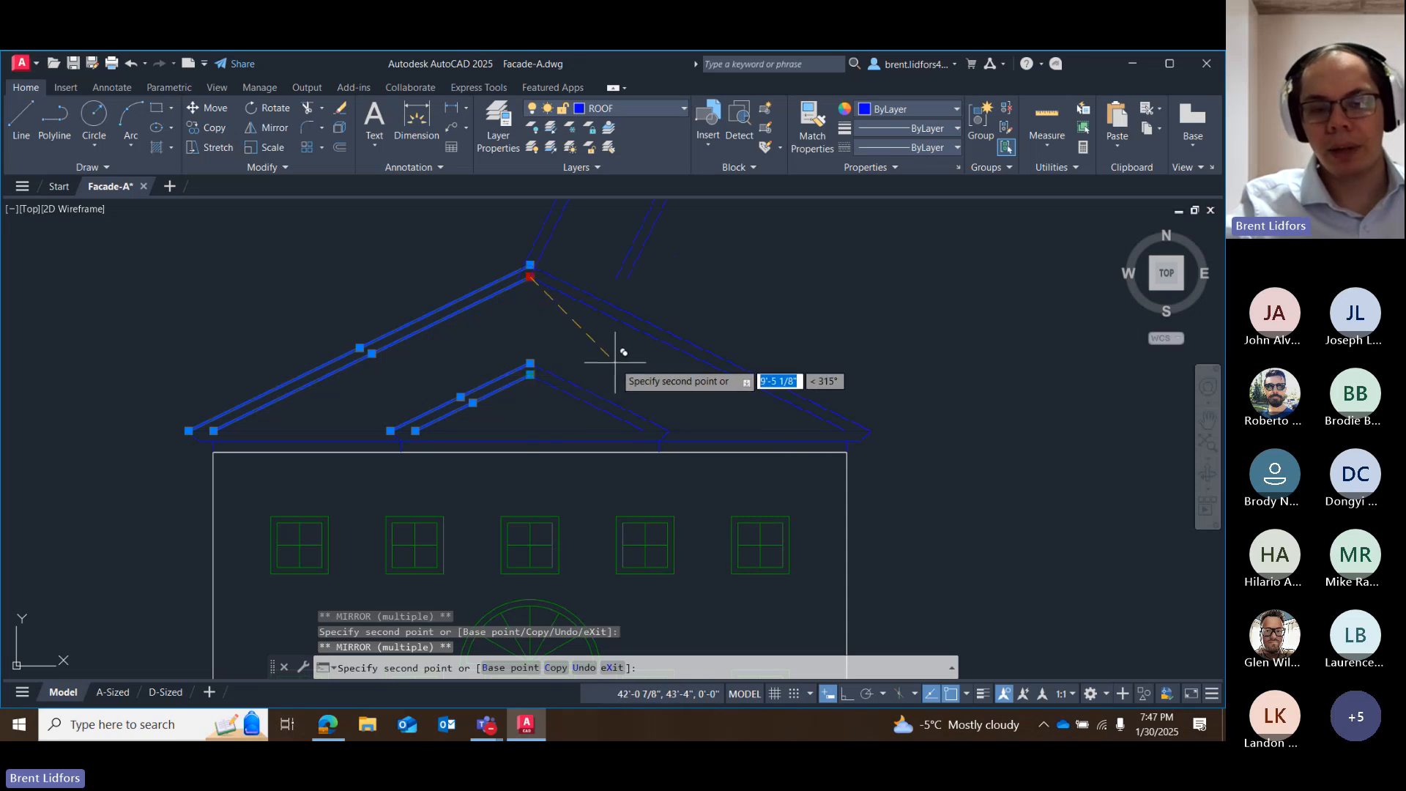
key(Escape)
mouse_move(675, 276)
mouse_down()
mouse_move(486, 276)
mouse_move(581, 401)
mouse_up()
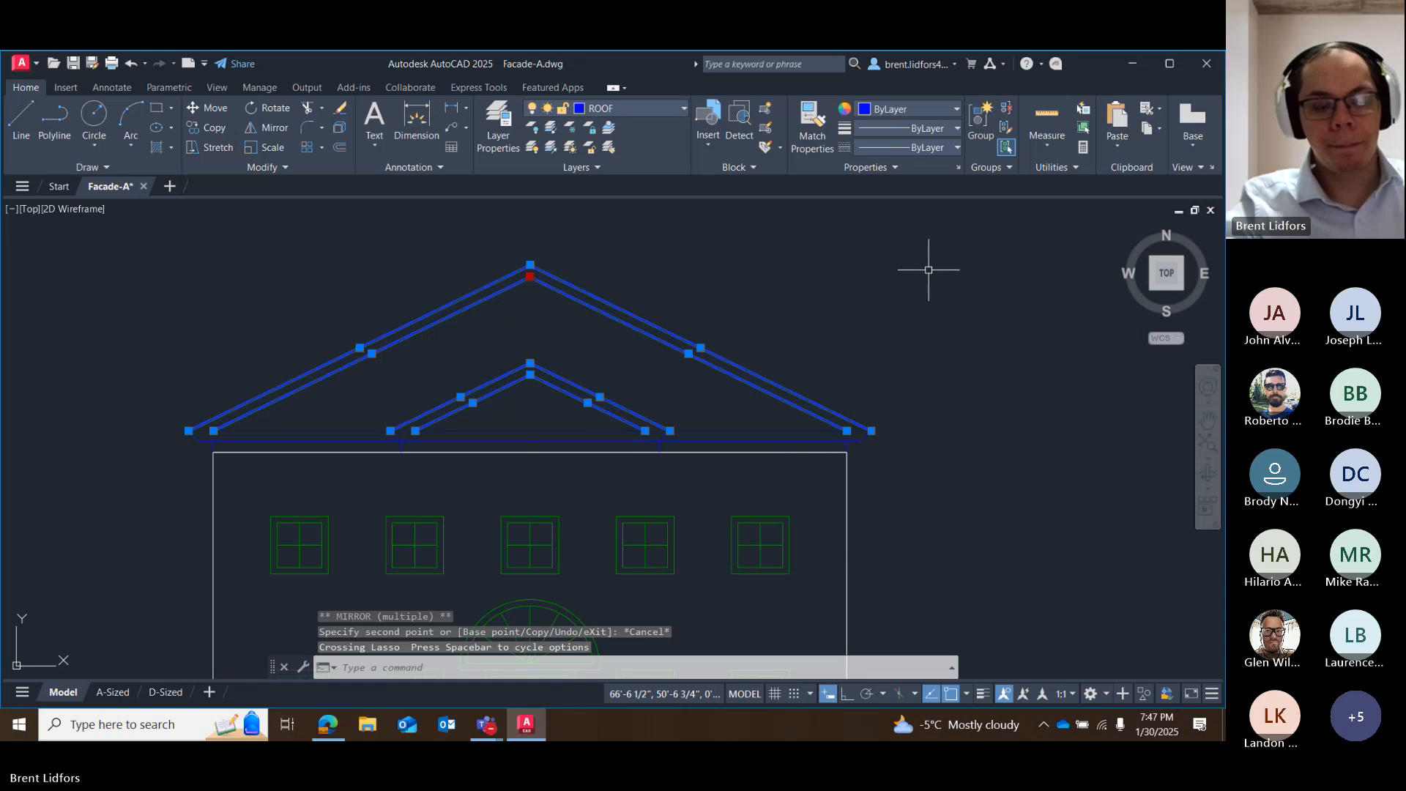
key(Escape)
Select the middle window in the facade's upper row.
scroll(875, 498, up, 2)
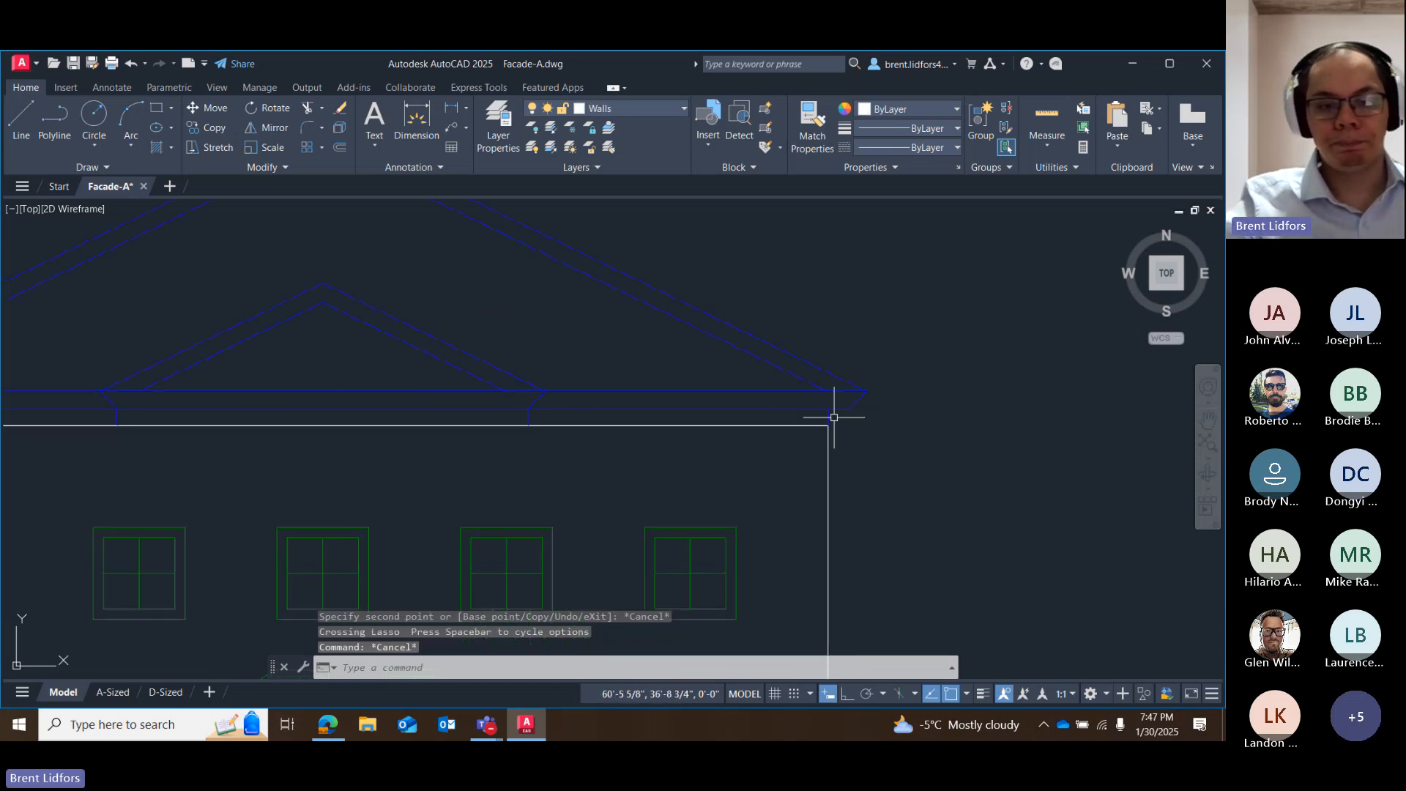
scroll(834, 417, down, 3)
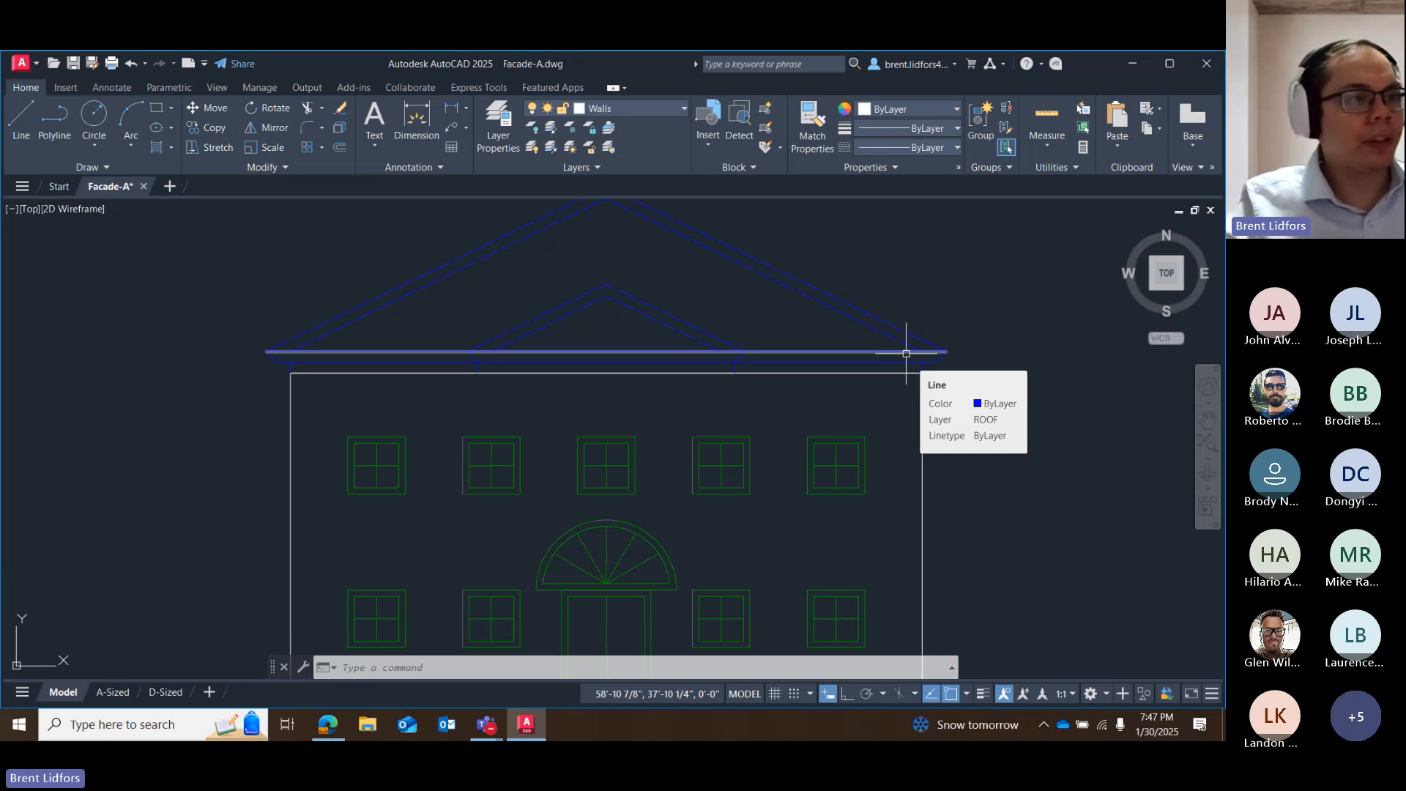
mouse_move(763, 549)
middle_down()
mouse_move(776, 424)
mouse_move(764, 376)
middle_up()
scroll(769, 395, down, 2)
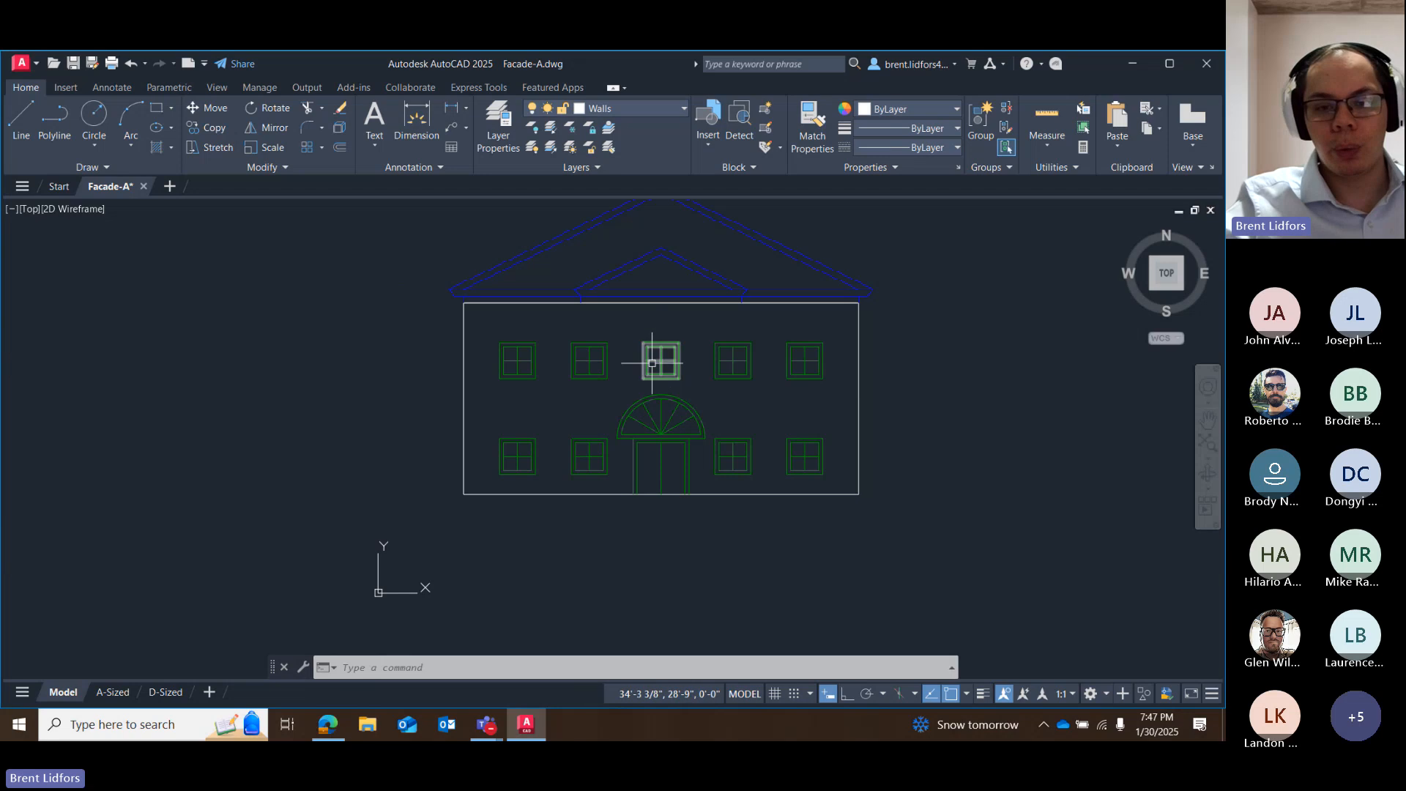
click(659, 359)
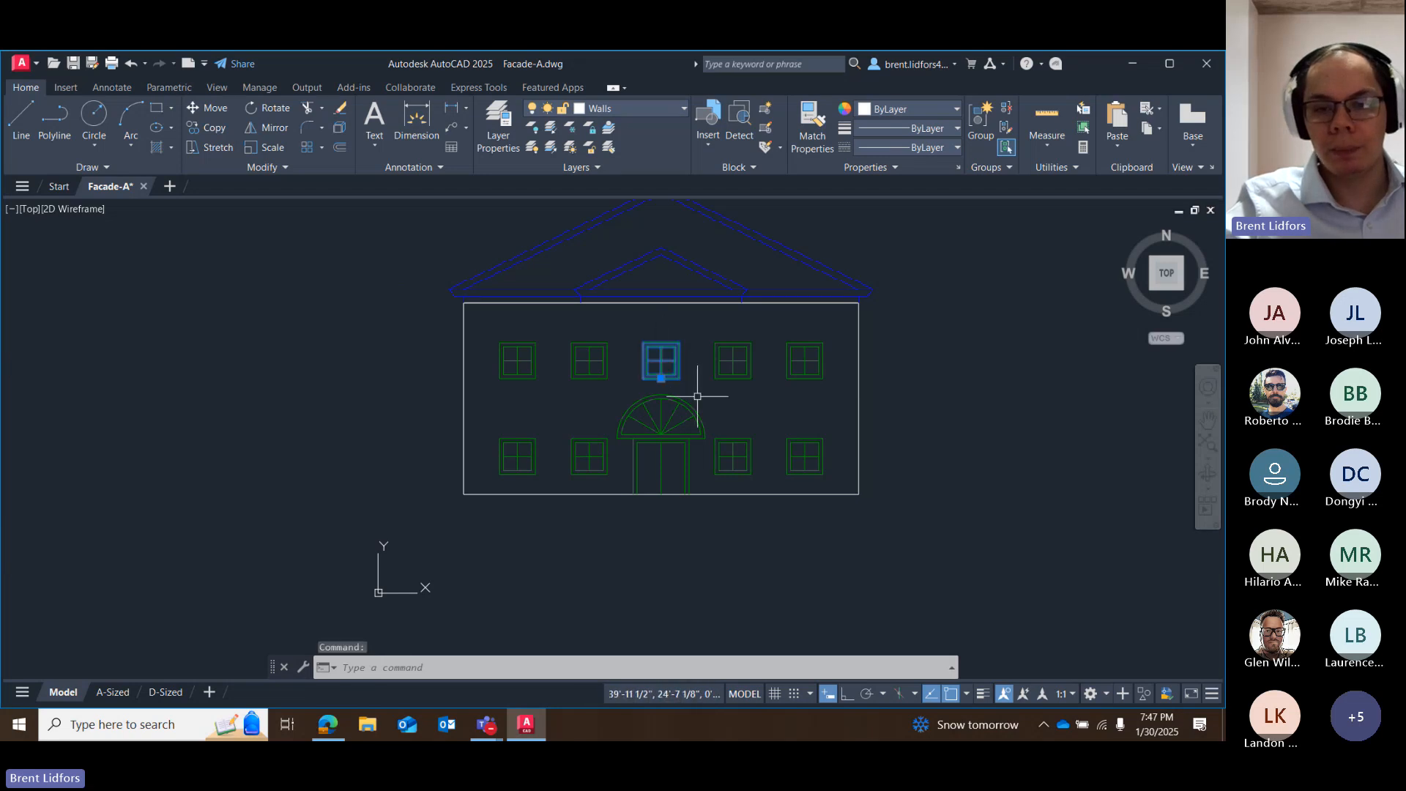
scroll(698, 396, up, 2)
click(638, 366)
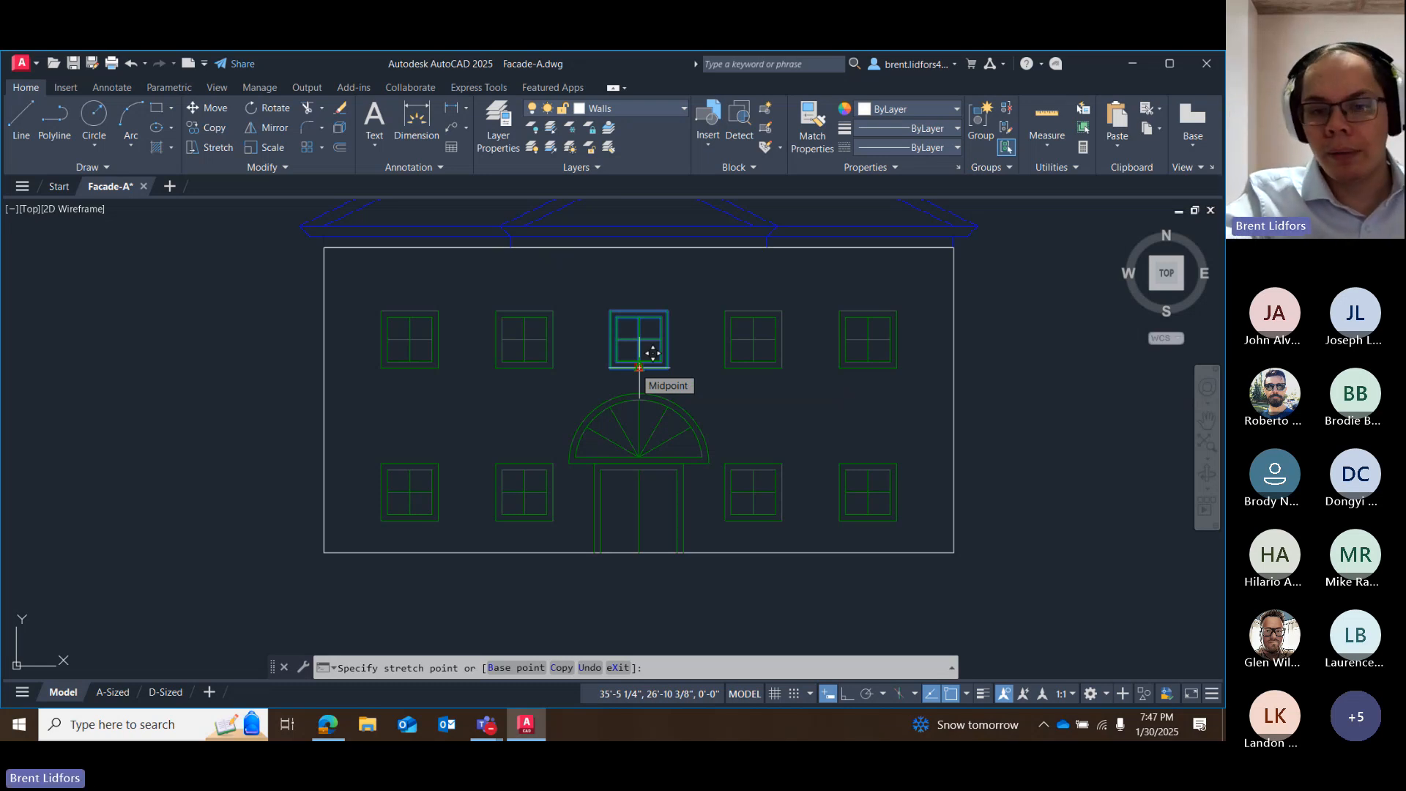
right_click(634, 368)
click(659, 431)
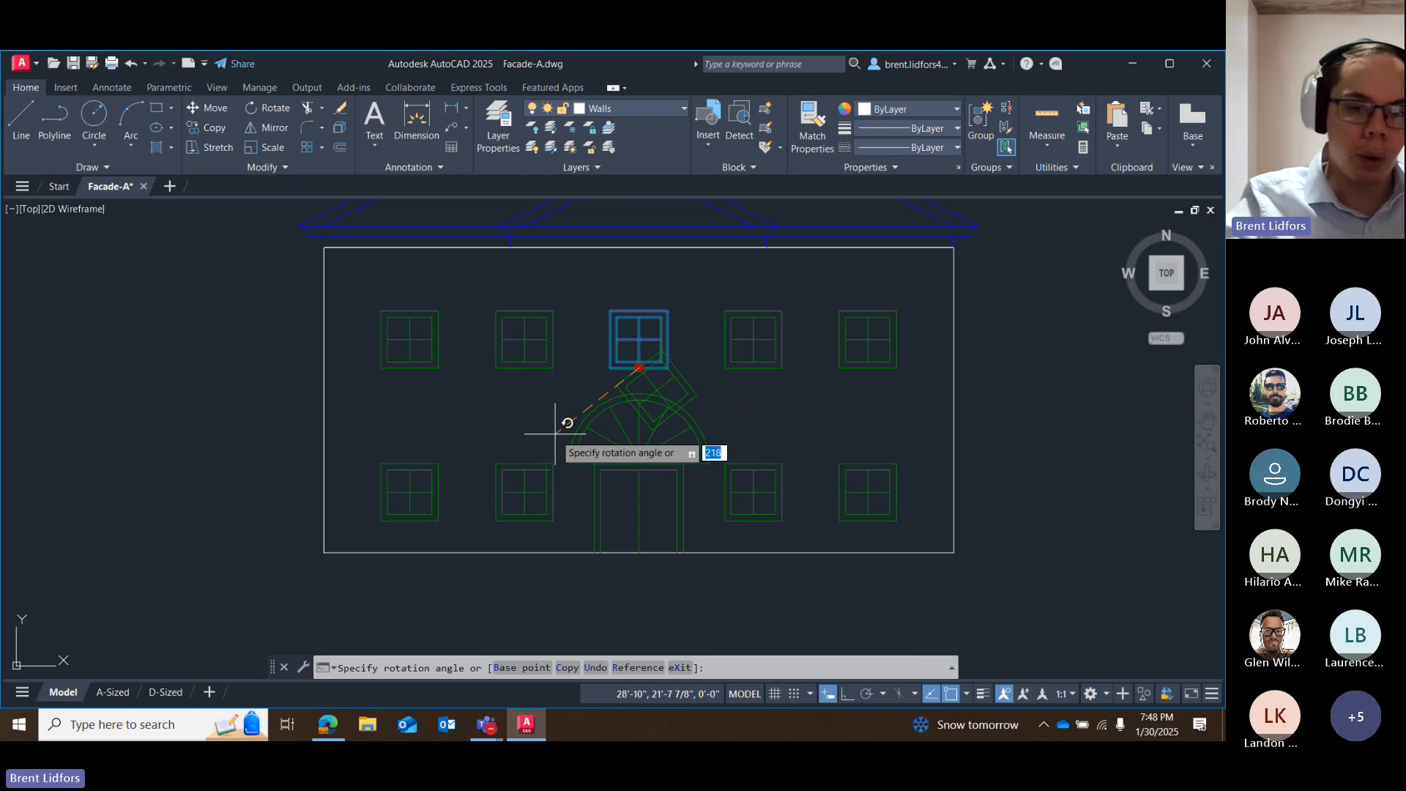
key(Escape)
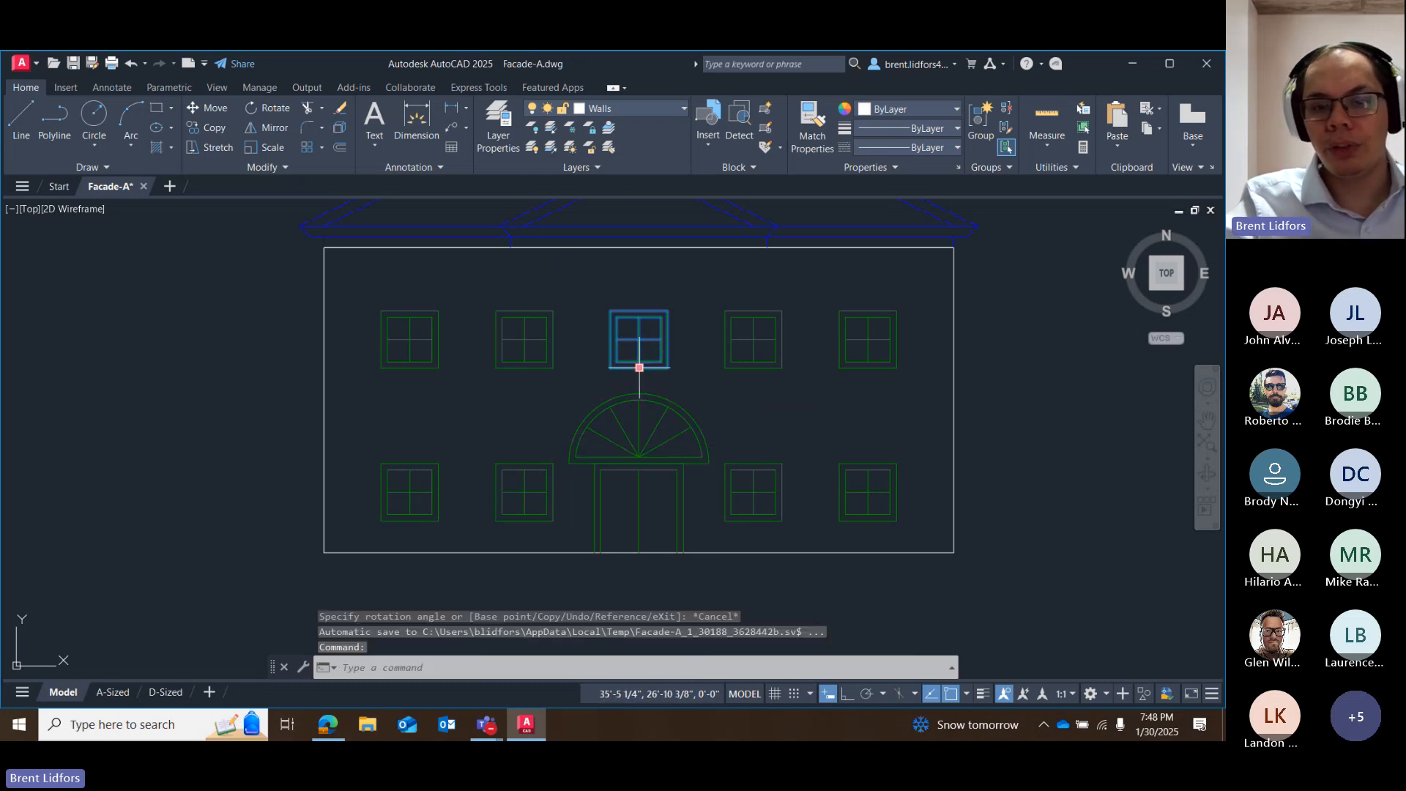
Grip-rotate the middle window in the facade's upper row 45 degrees, using the window's centre as the new base point.
click(640, 365)
right_click(636, 372)
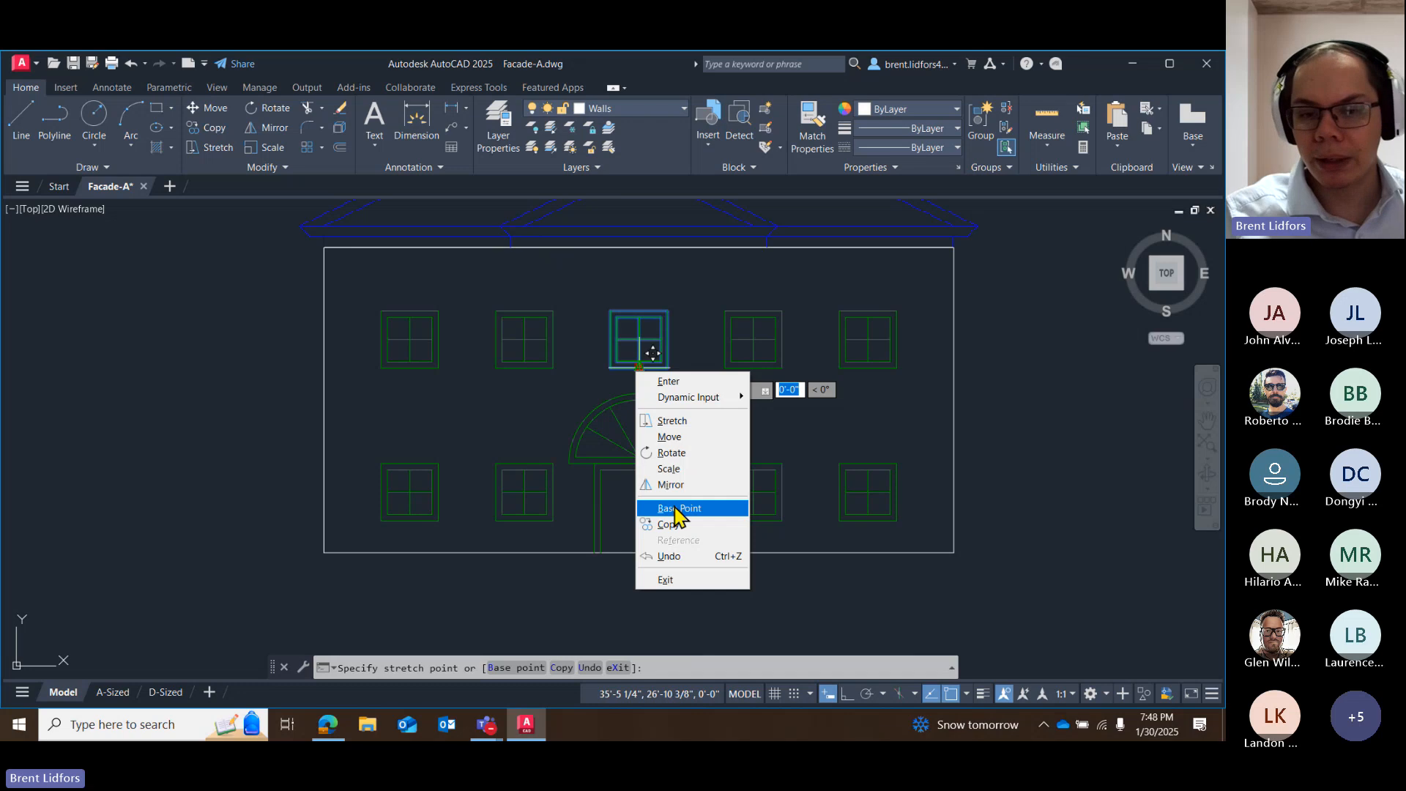
click(662, 512)
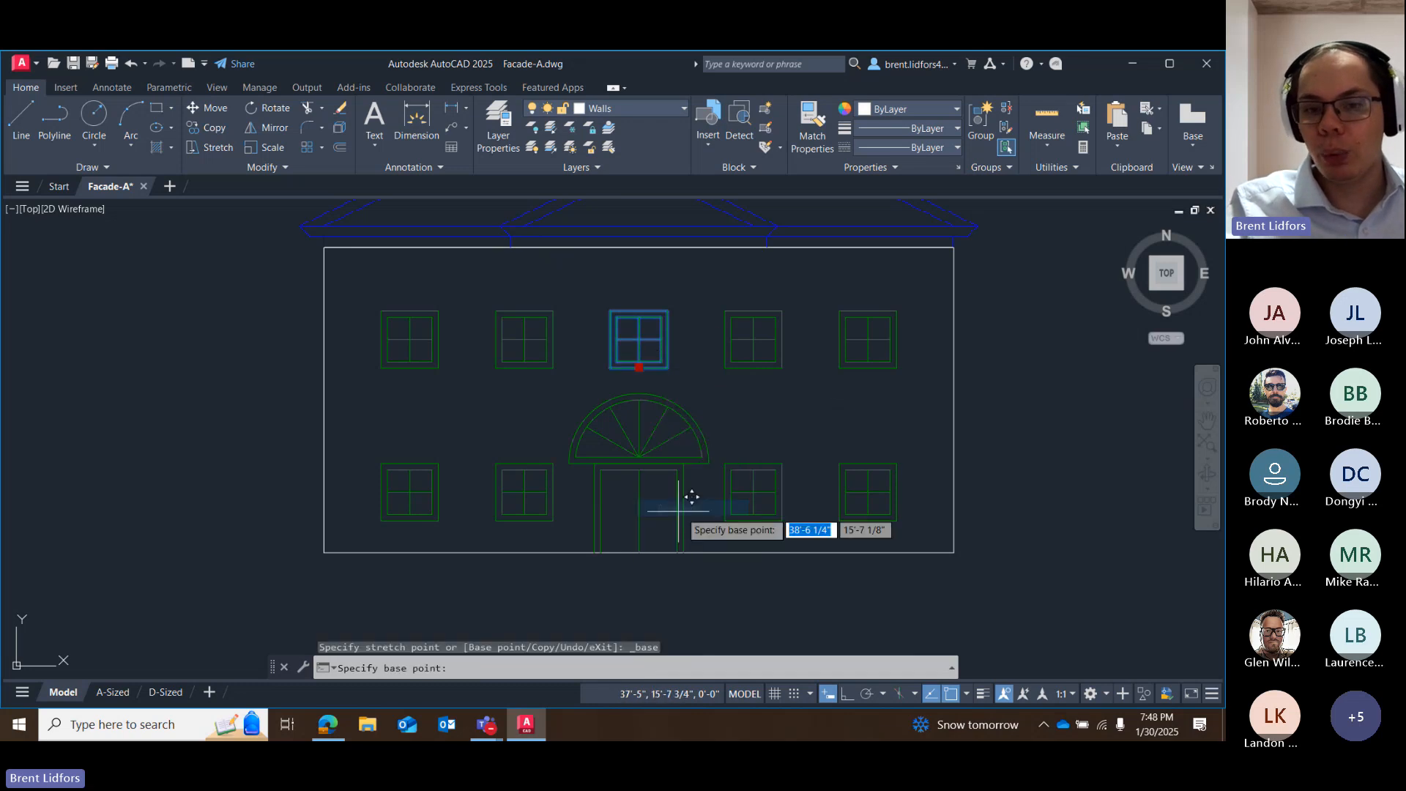
scroll(640, 340, up, 4)
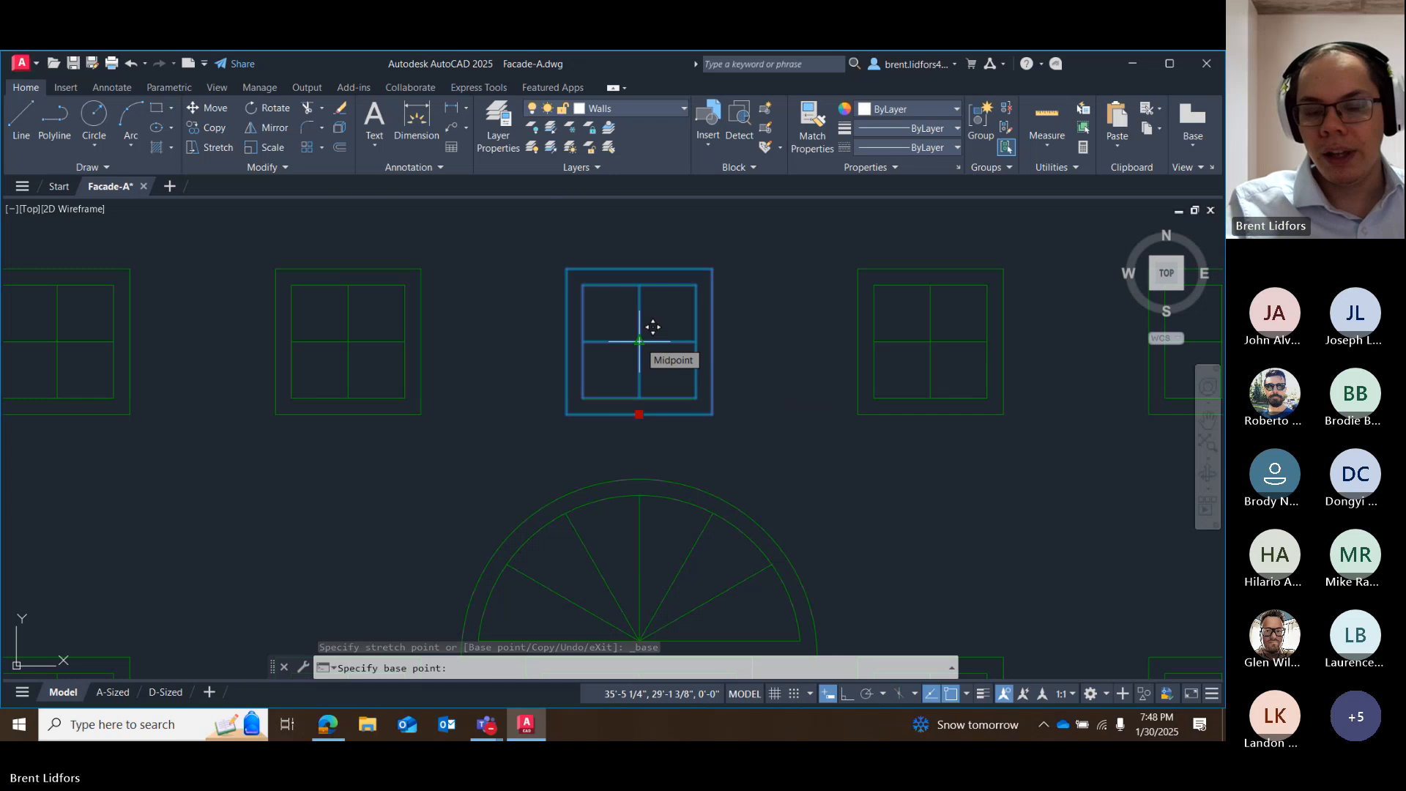
click(639, 340)
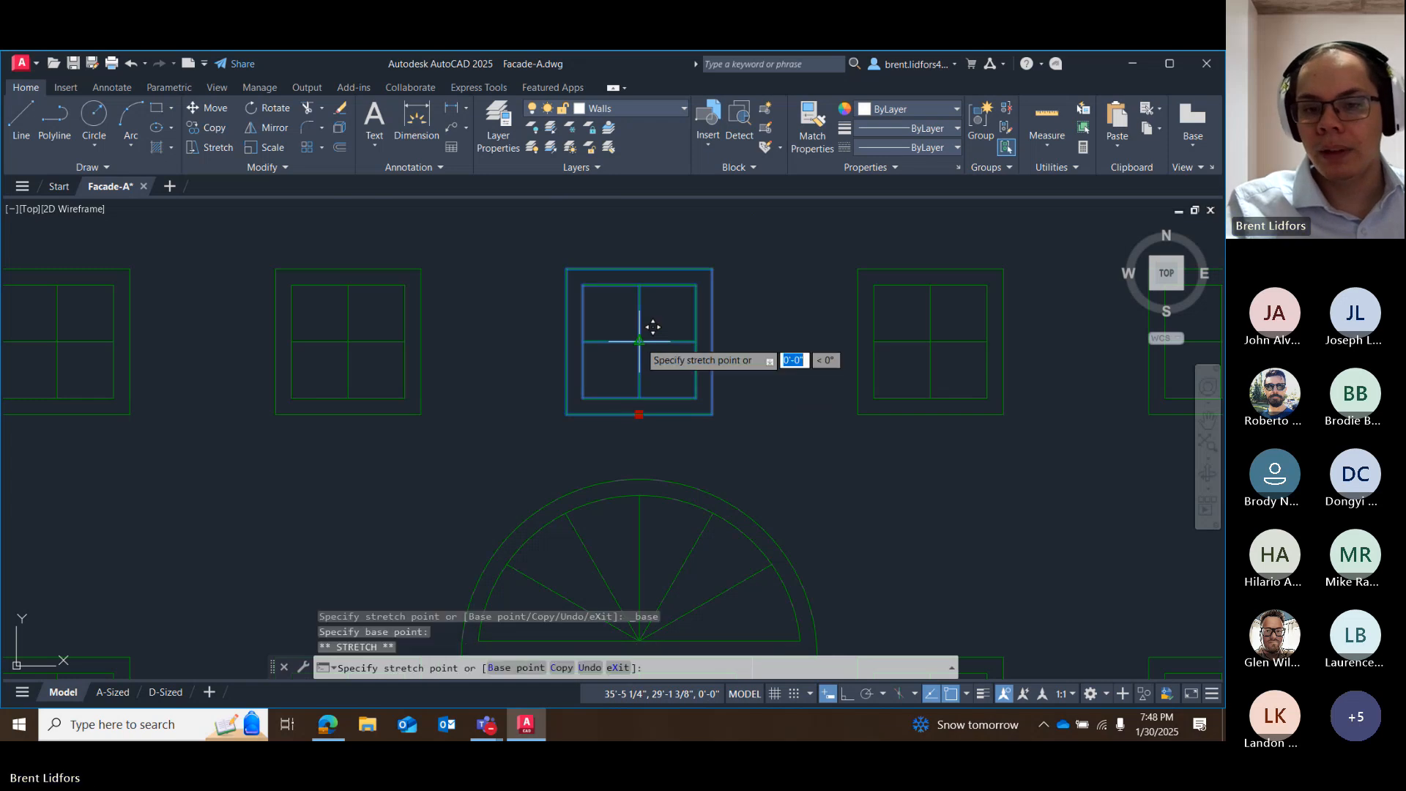
right_click(640, 341)
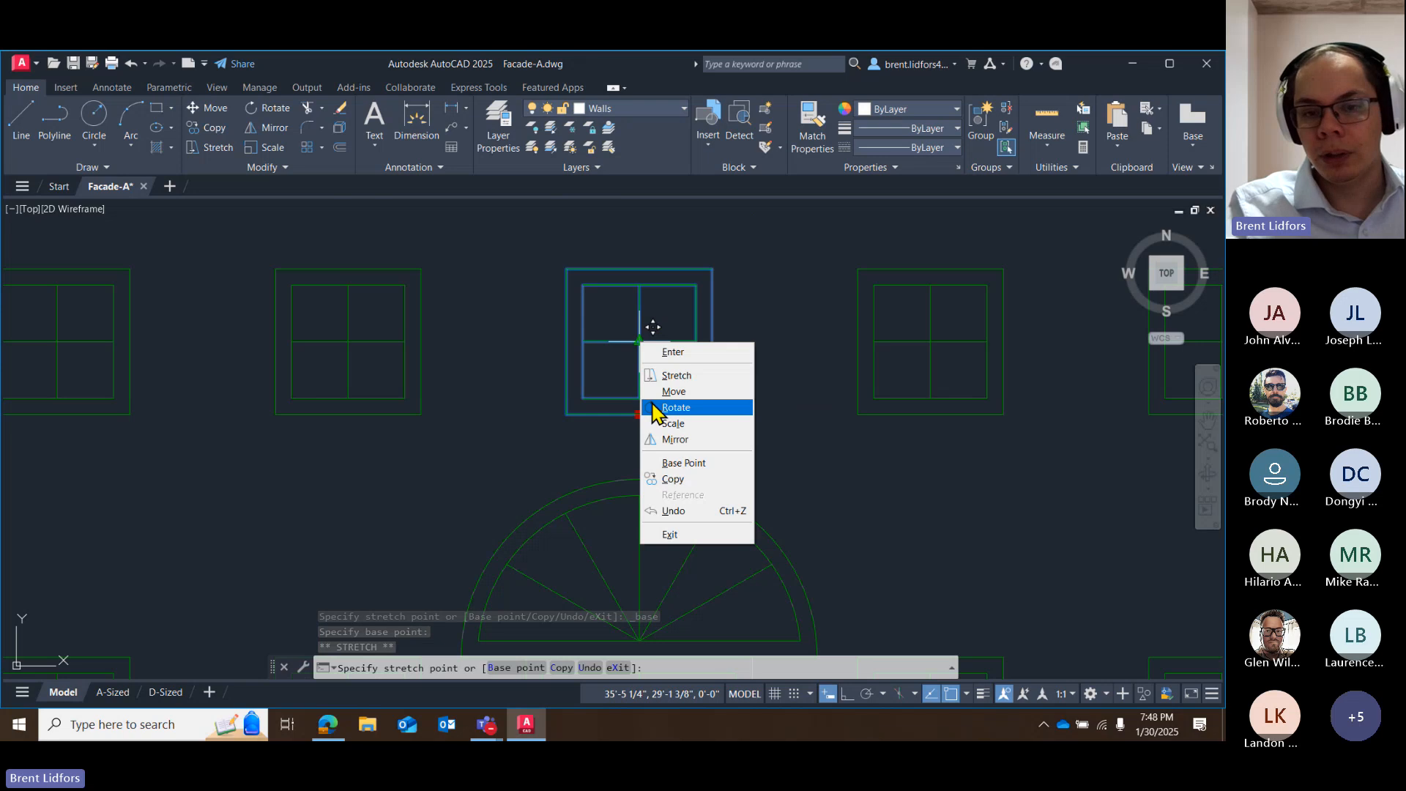
click(674, 407)
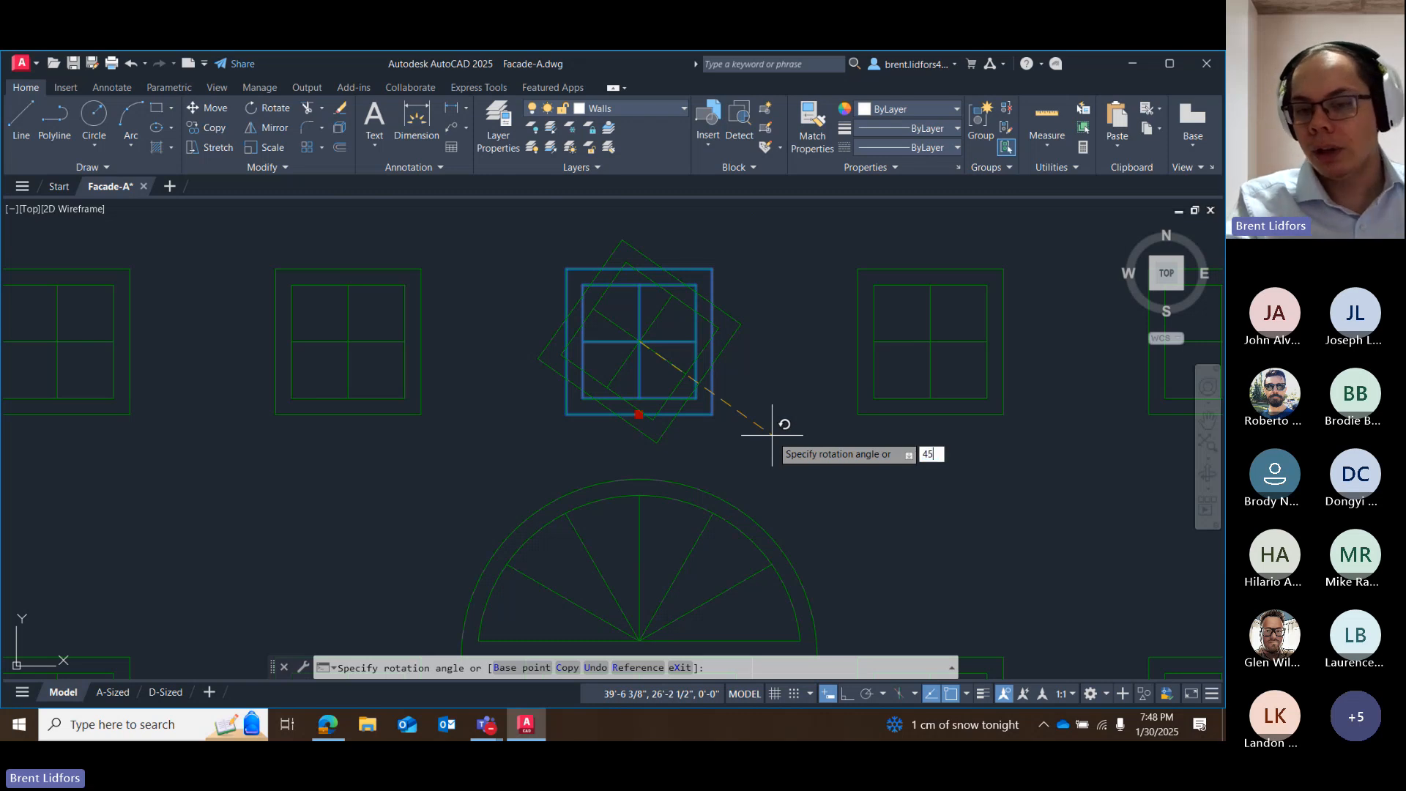
key(Return)
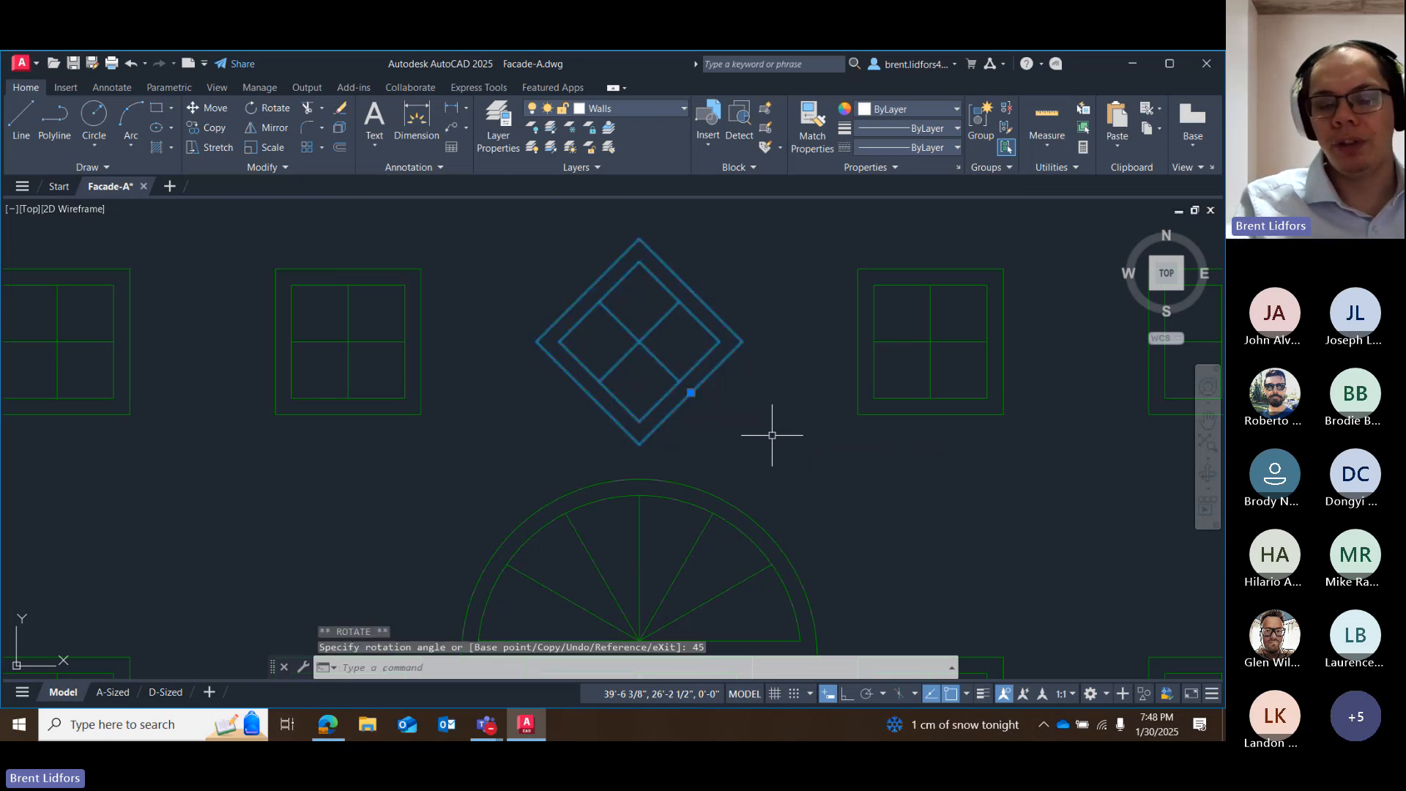
key(Escape)
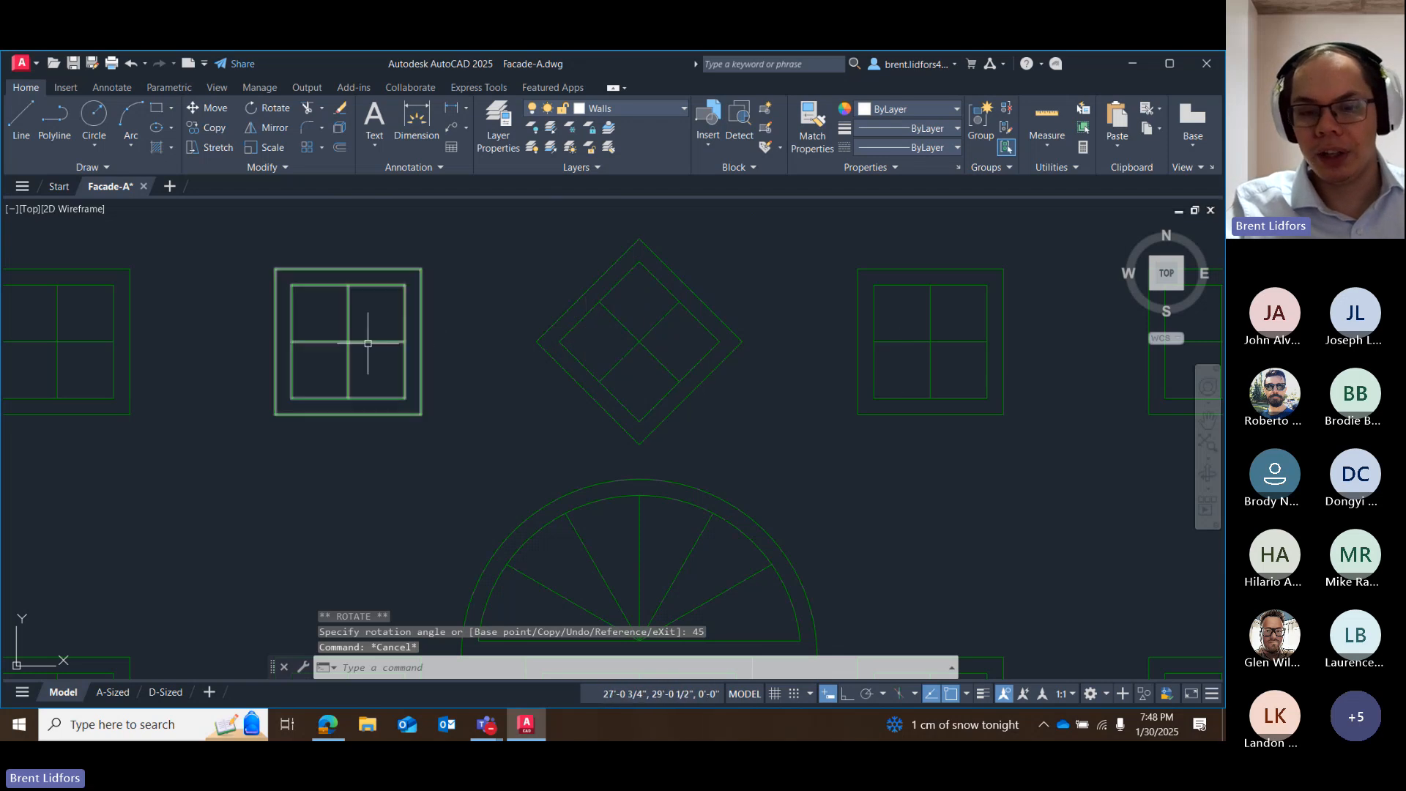
Grip-scale the rotated middle window by a factor of .7, using its centre as the new base point.
scroll(658, 435, down, 6)
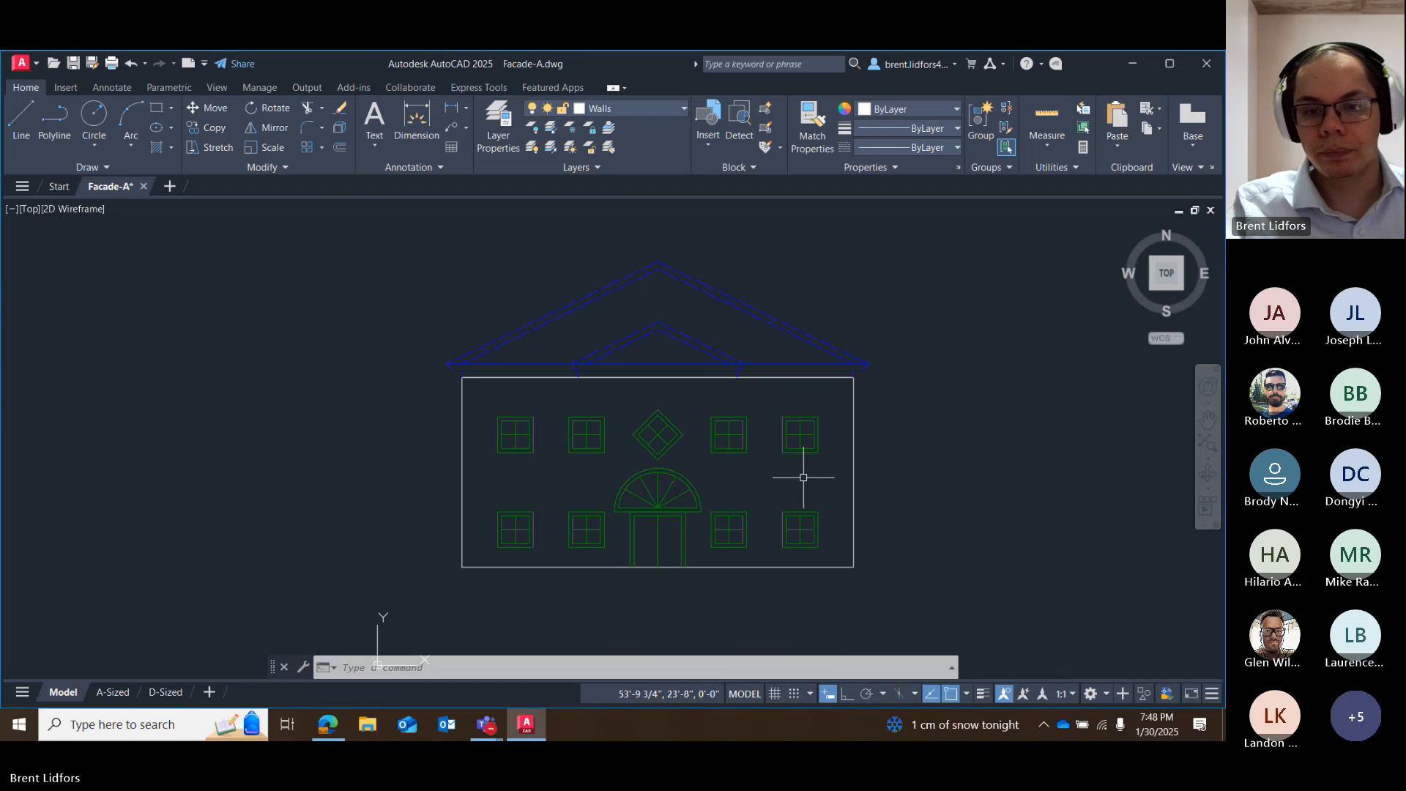
middle_drag(788, 462, 786, 418)
scroll(786, 418, up, 2)
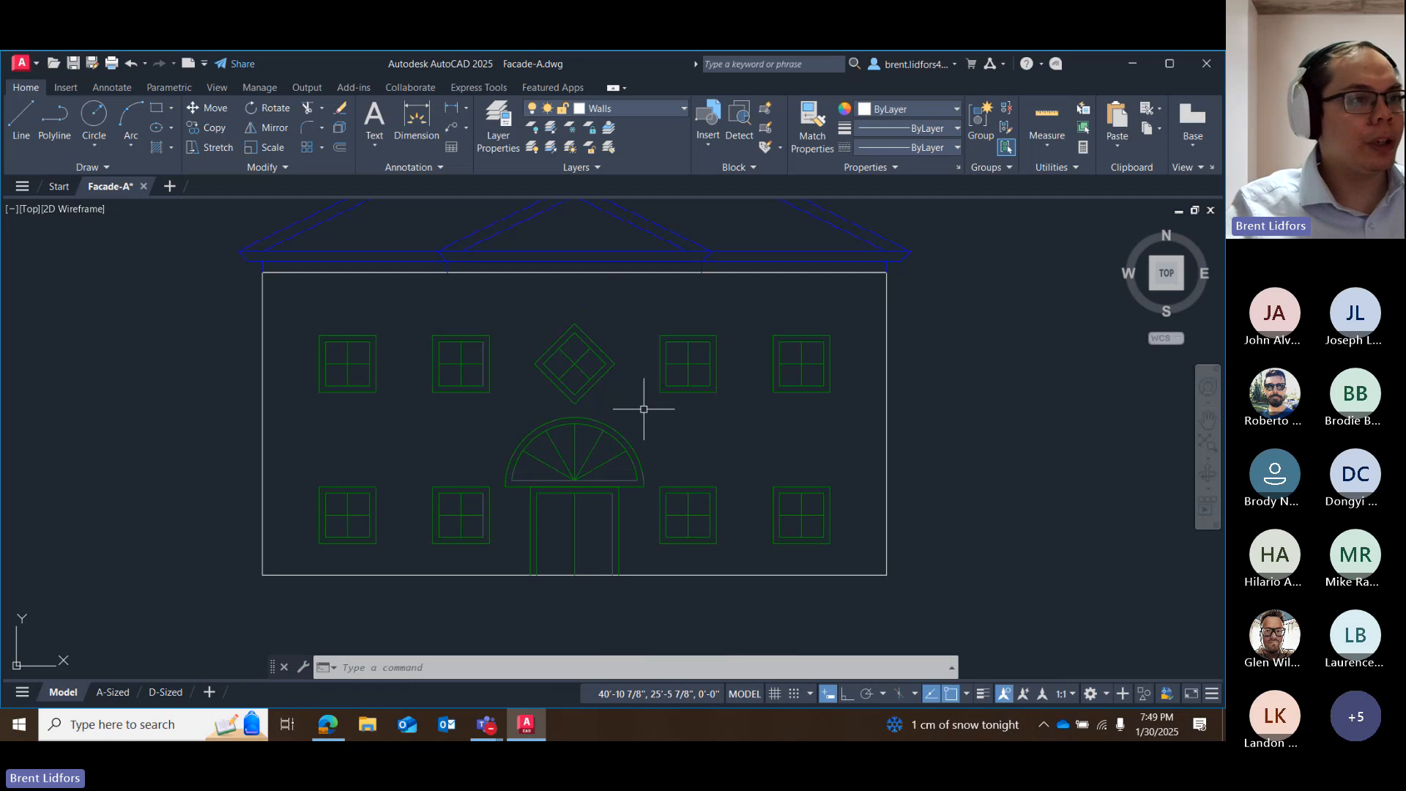
click(583, 378)
click(594, 383)
right_click(595, 384)
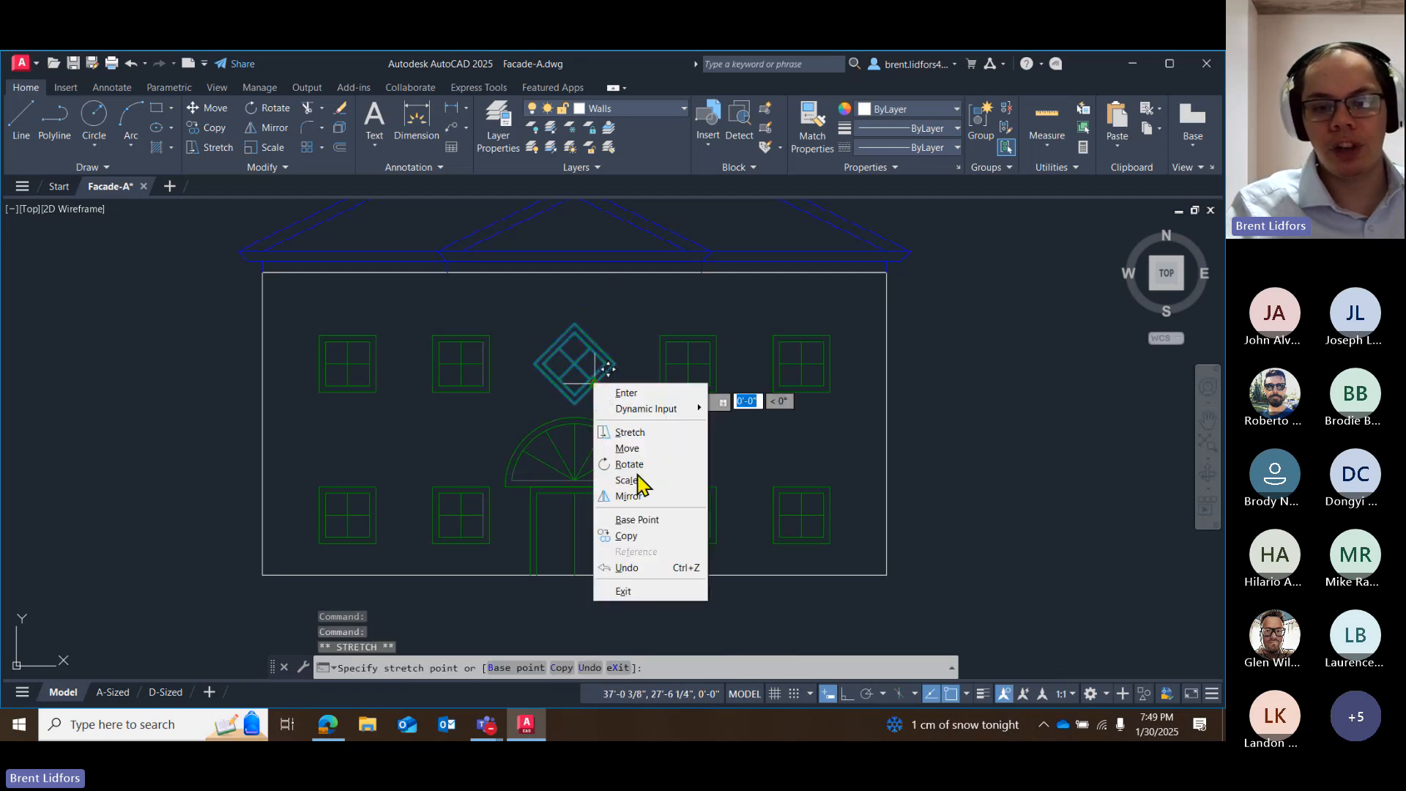
click(652, 518)
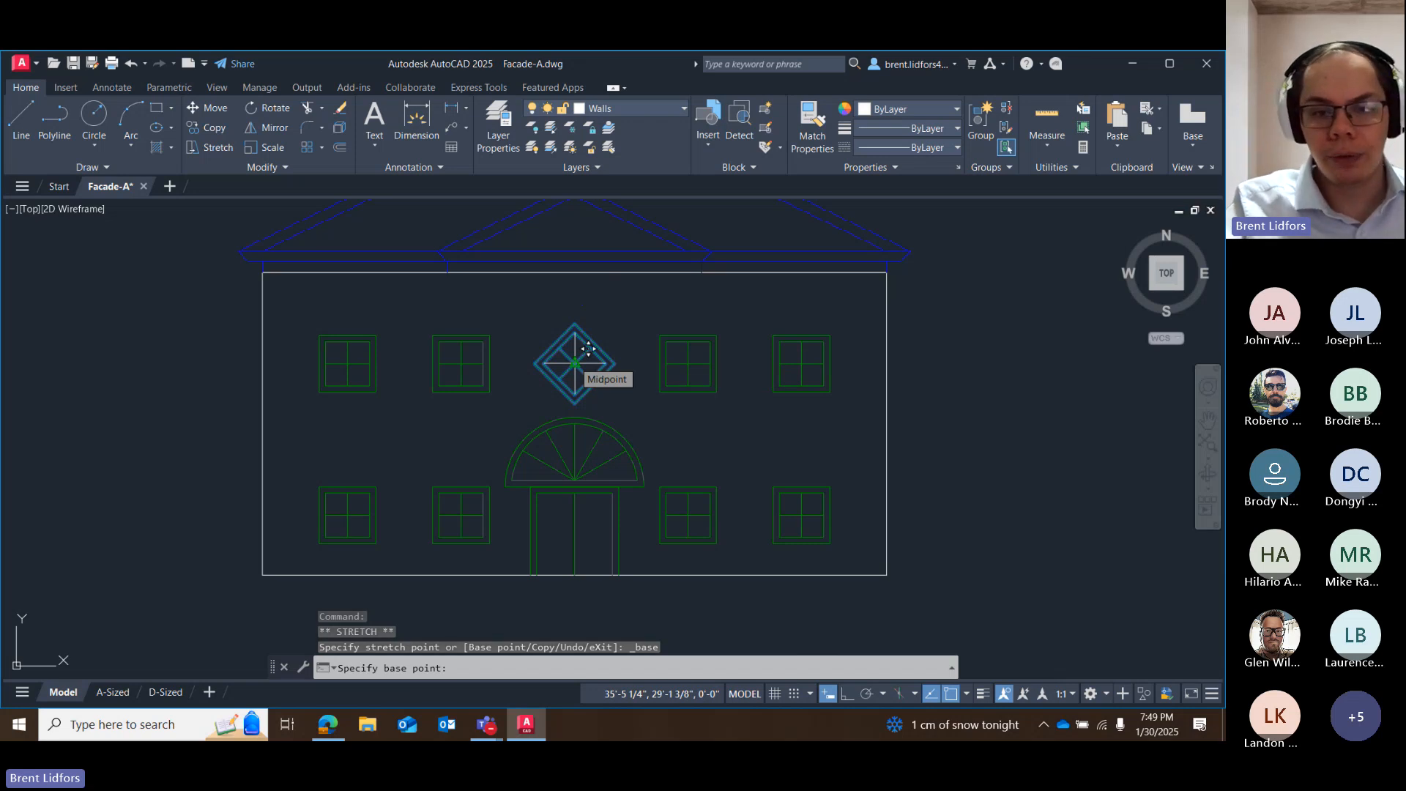
click(575, 362)
right_click(575, 362)
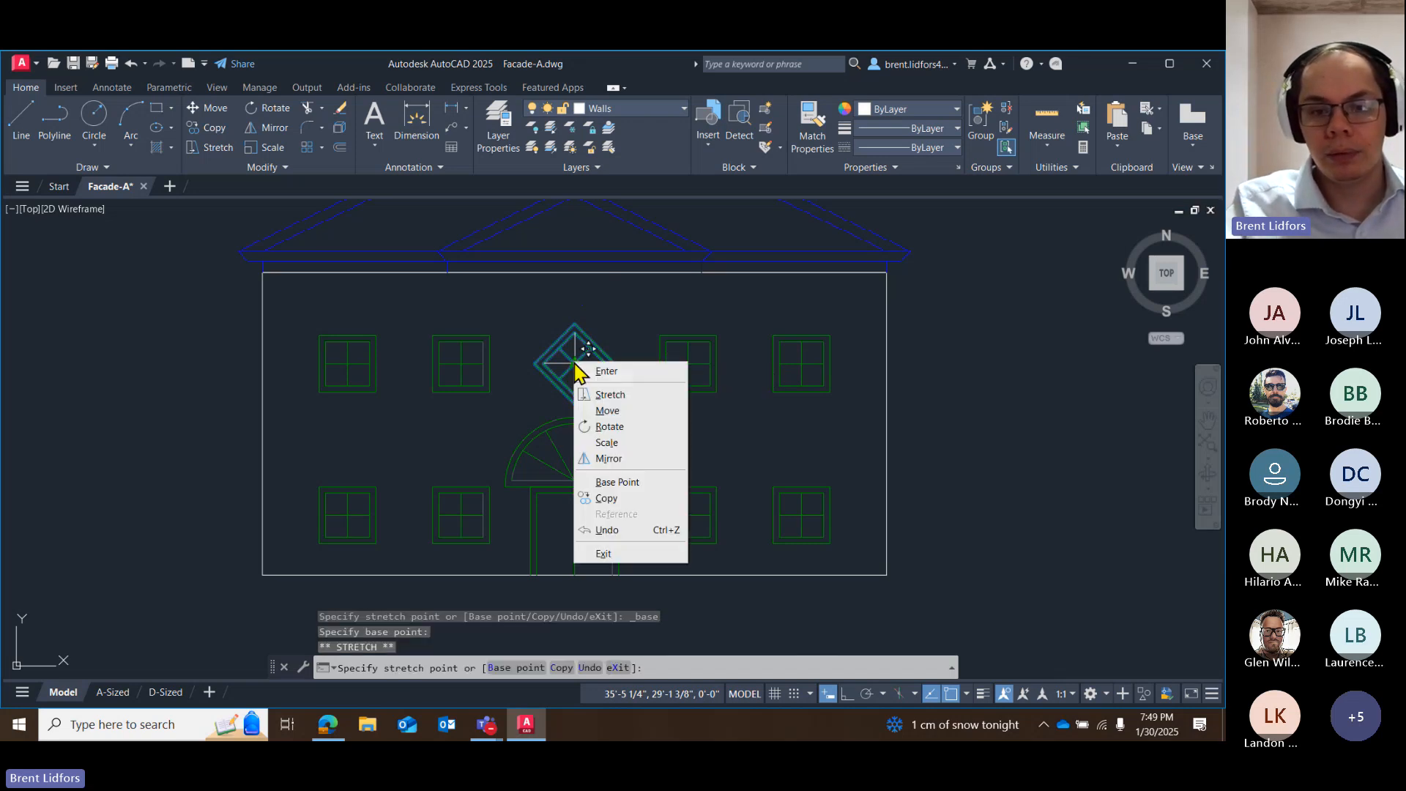
click(624, 442)
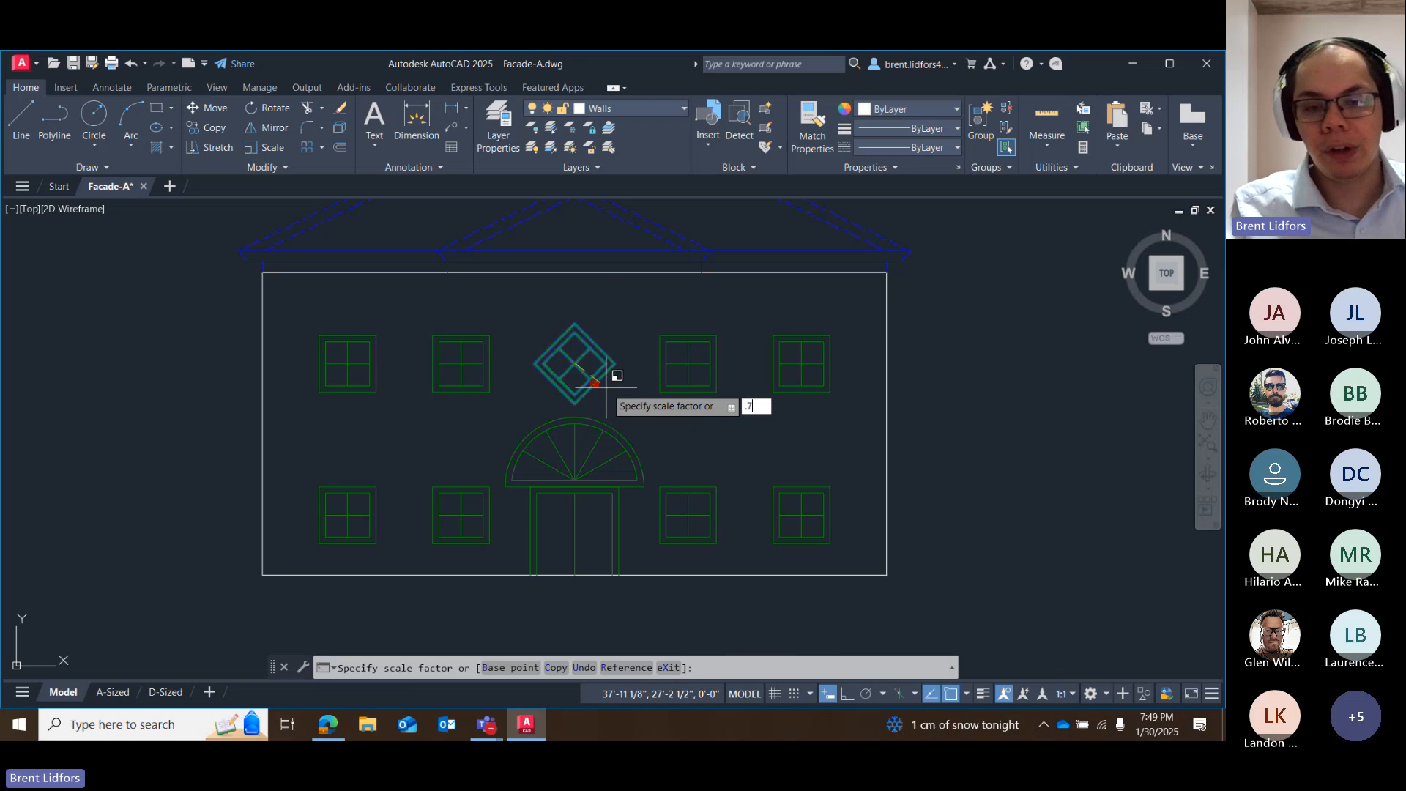
key(Return)
key(Escape)
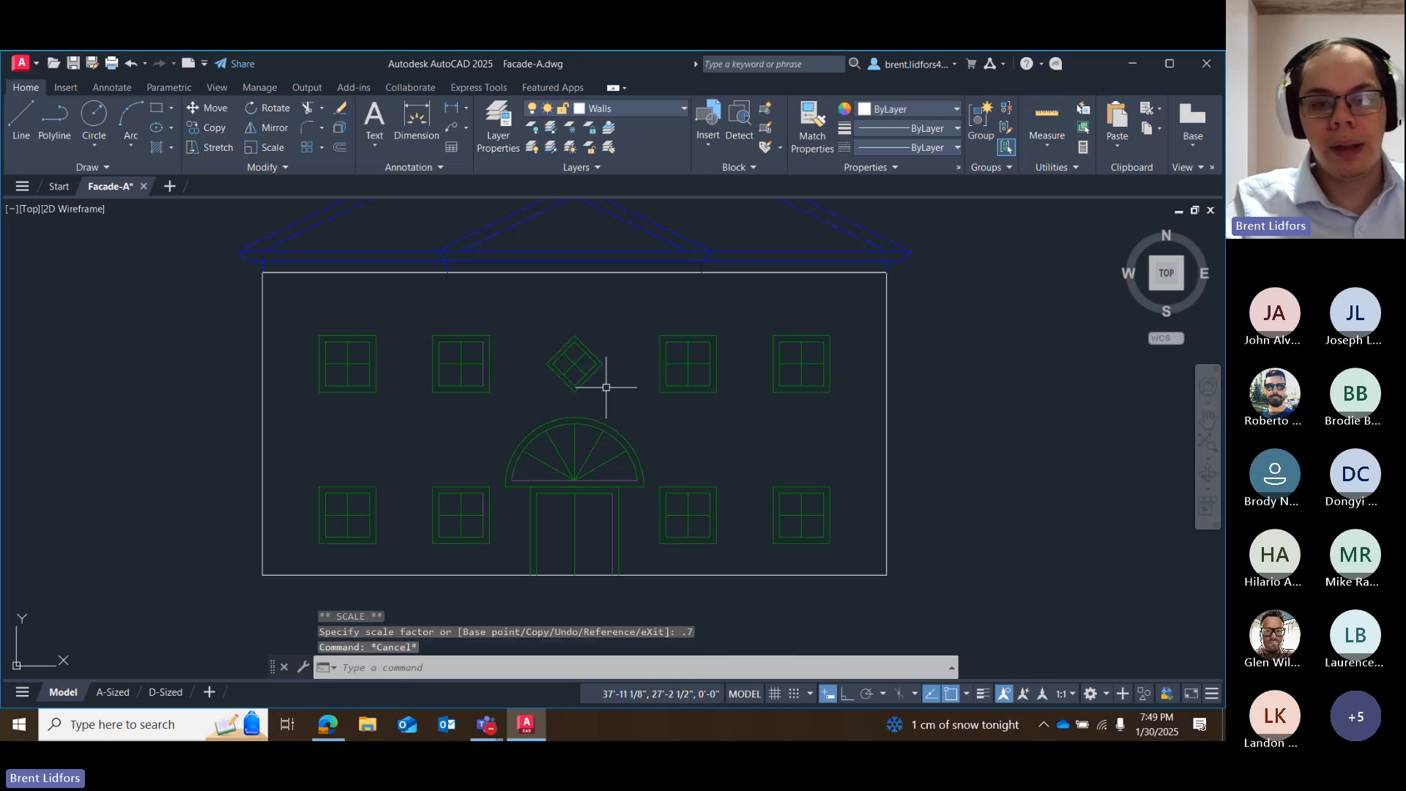
Grip-scale the arched window above the door by a factor of .65 about its bottom-centre grip, and clear the selection.
scroll(570, 361, up, 5)
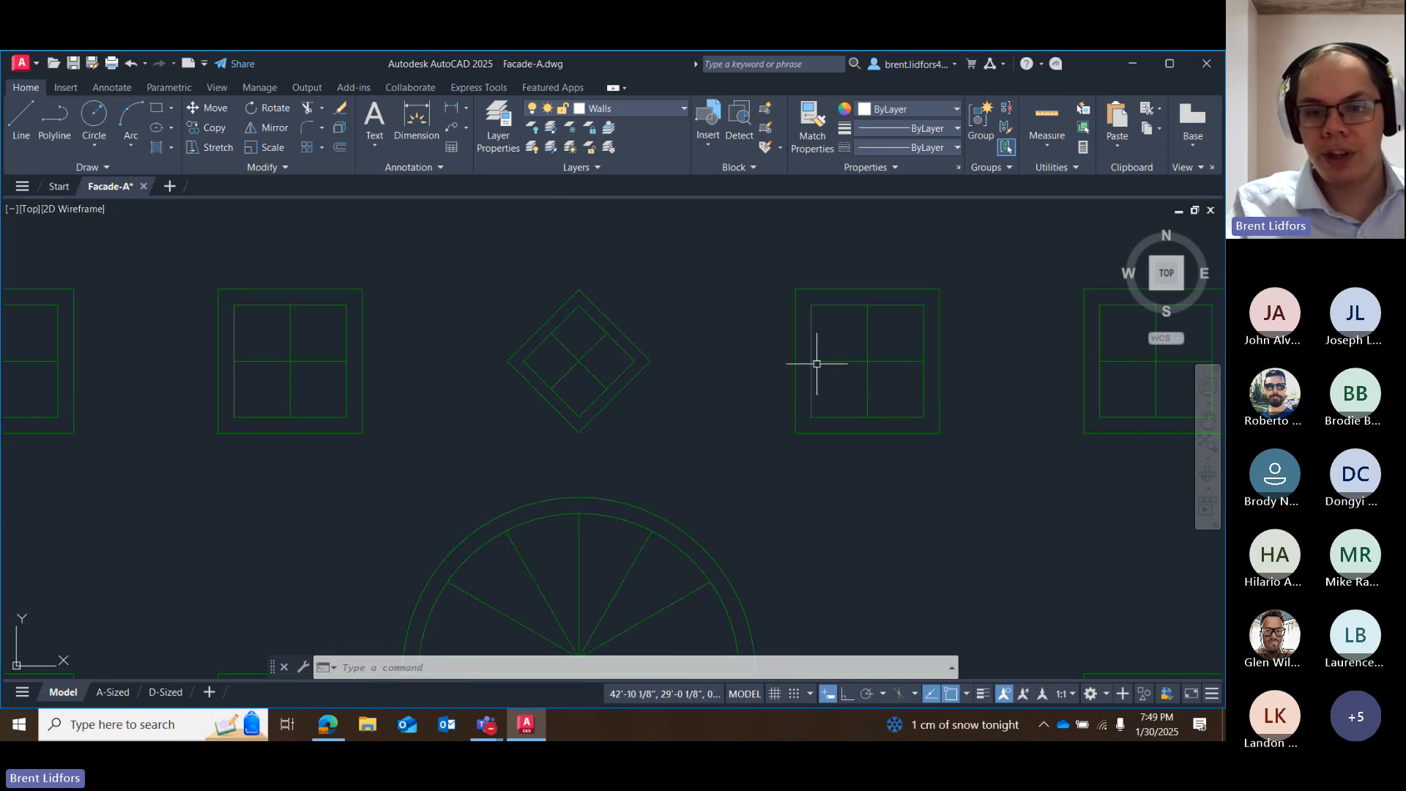
scroll(393, 384, down, 3)
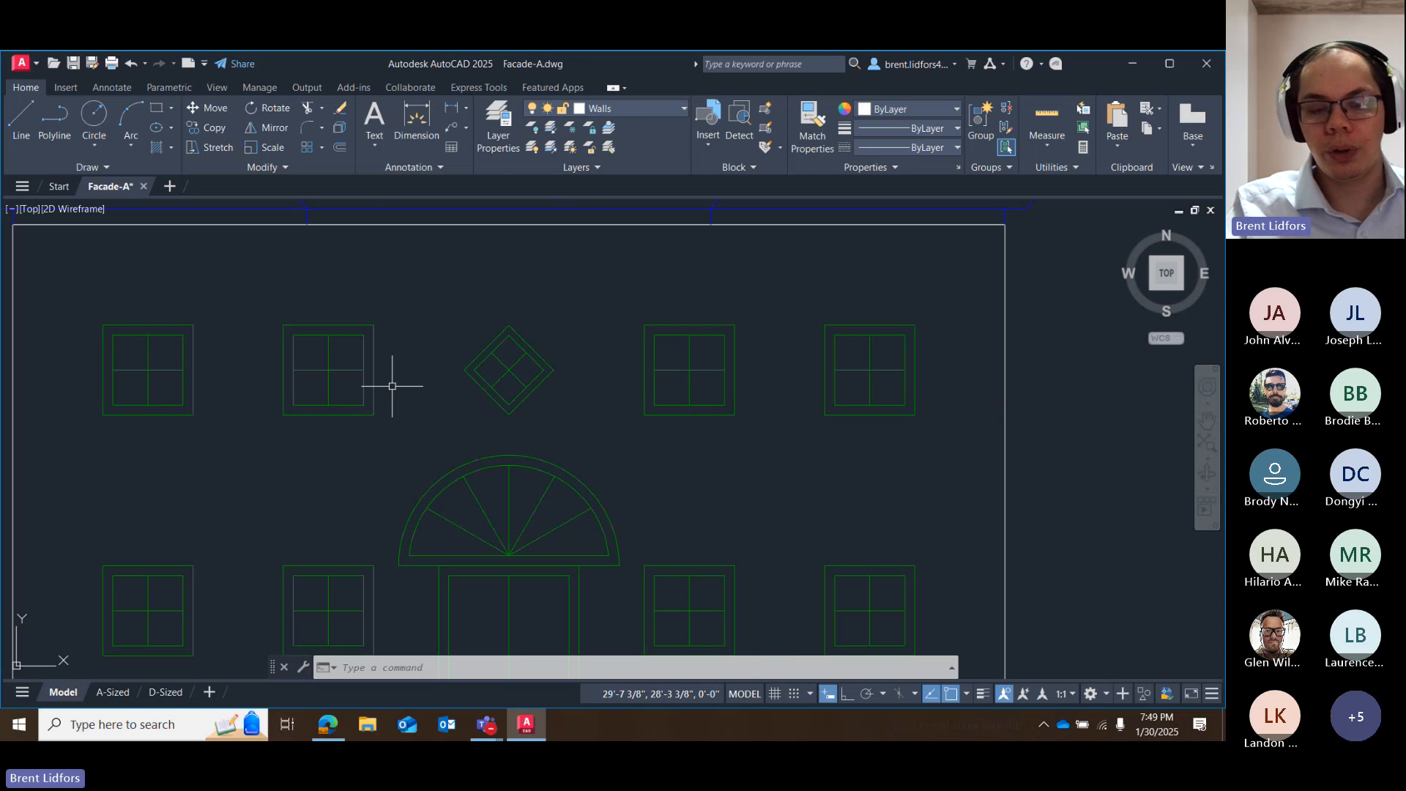
scroll(382, 458, down, 2)
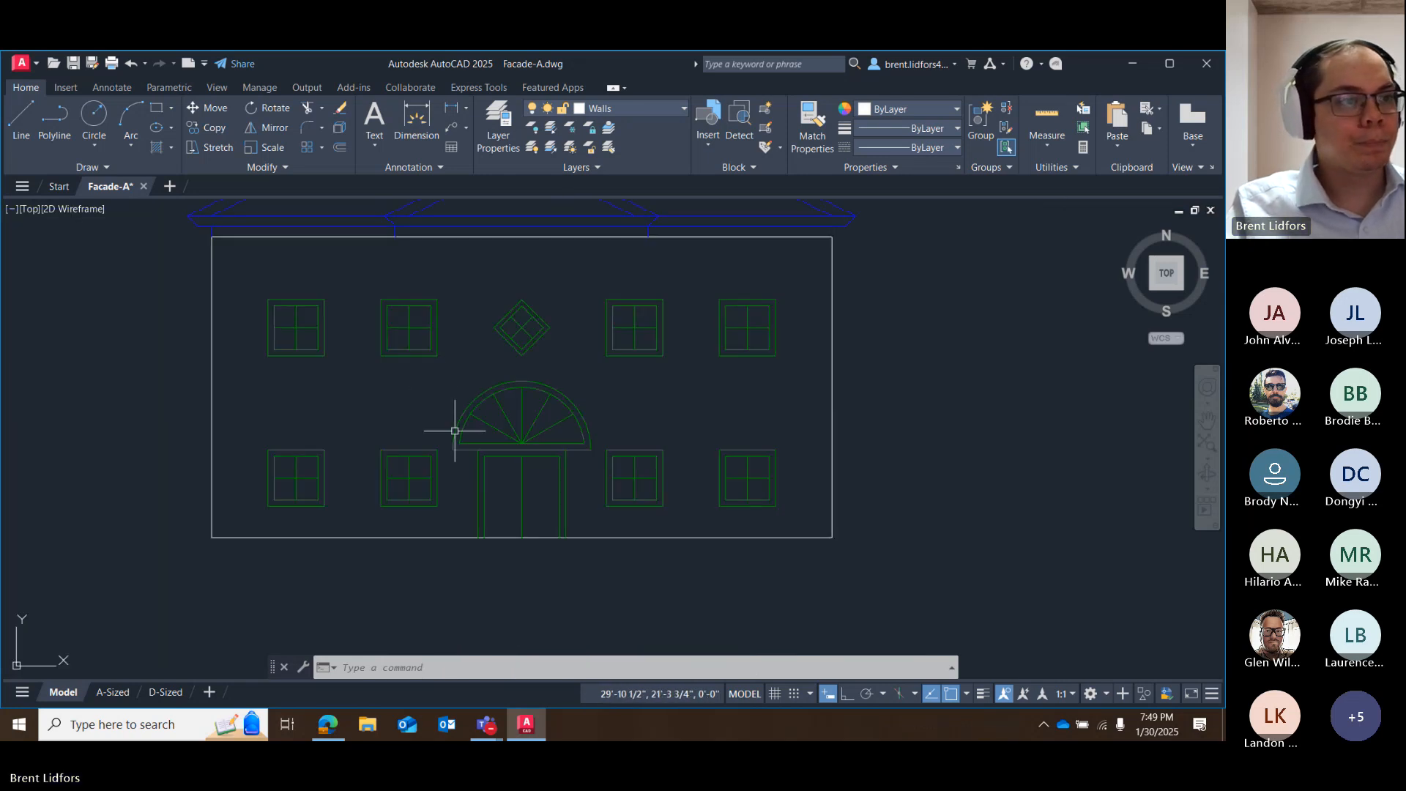
middle_drag(411, 365, 463, 402)
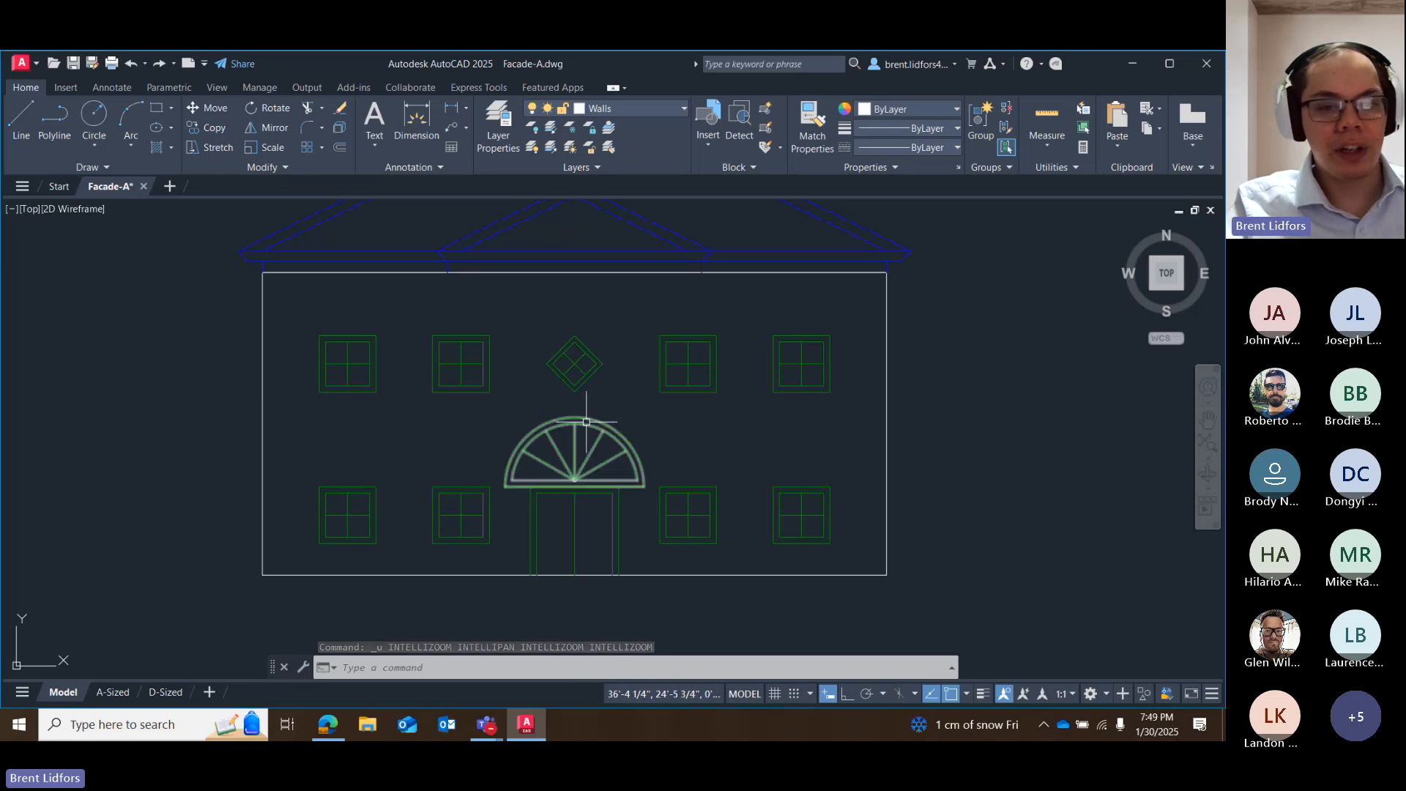
click(564, 428)
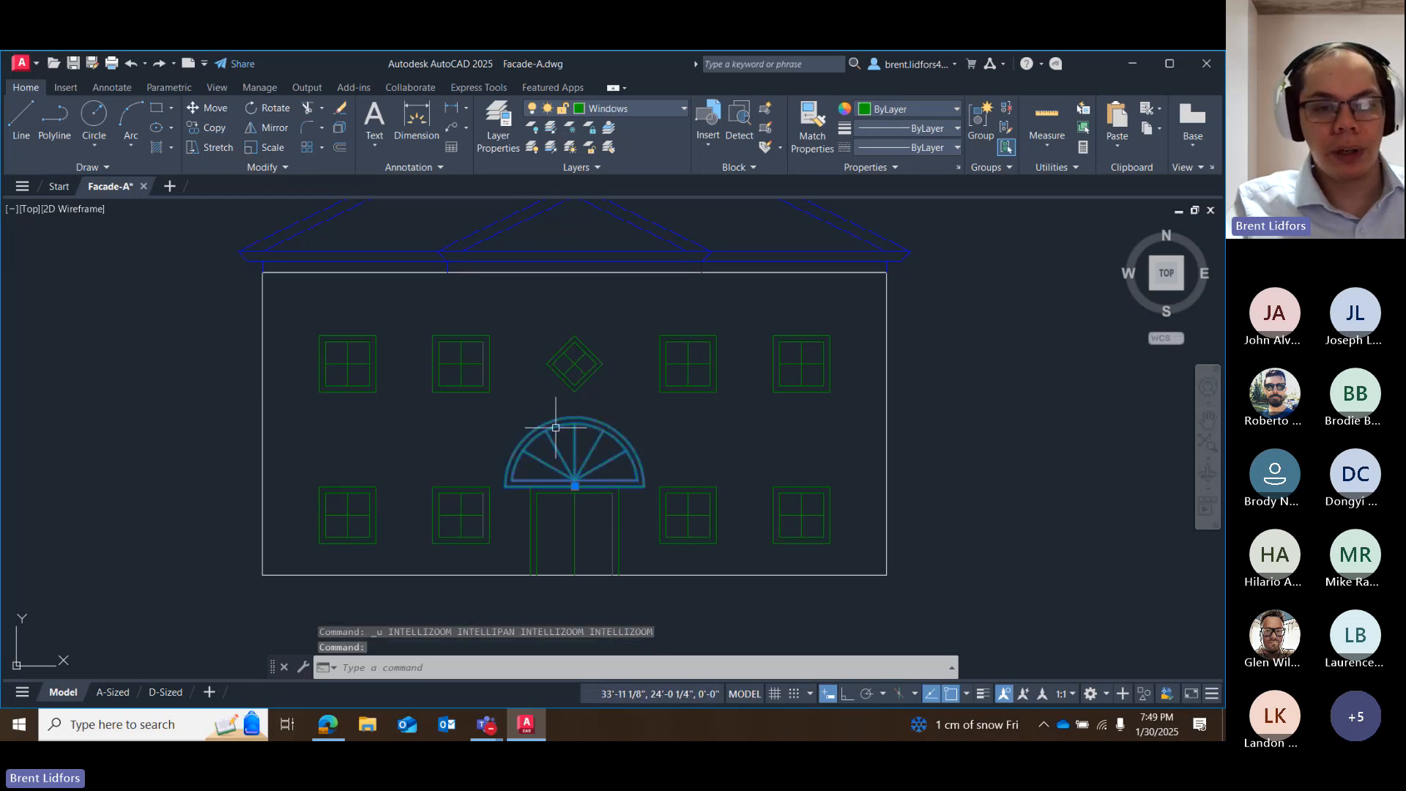
click(575, 486)
right_click(575, 487)
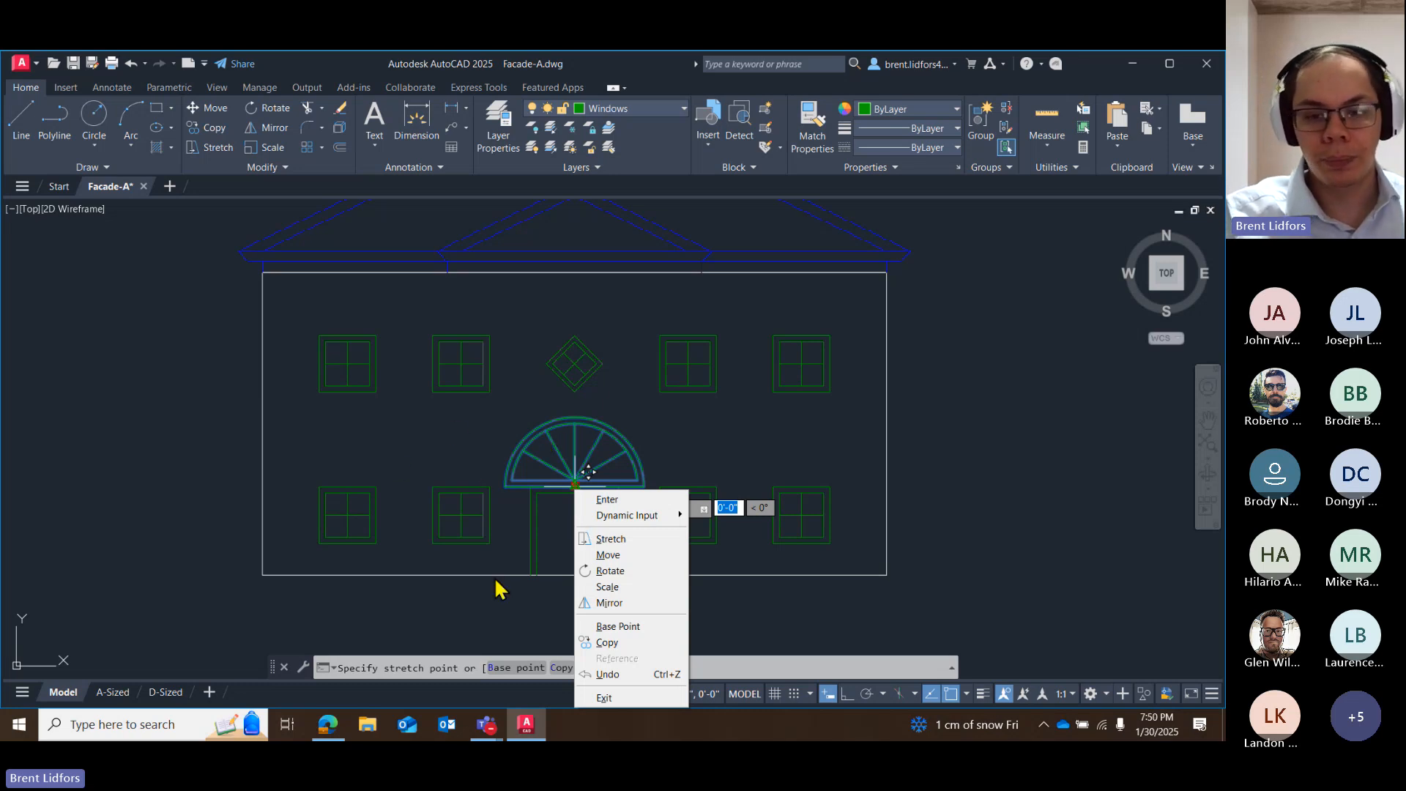
click(607, 587)
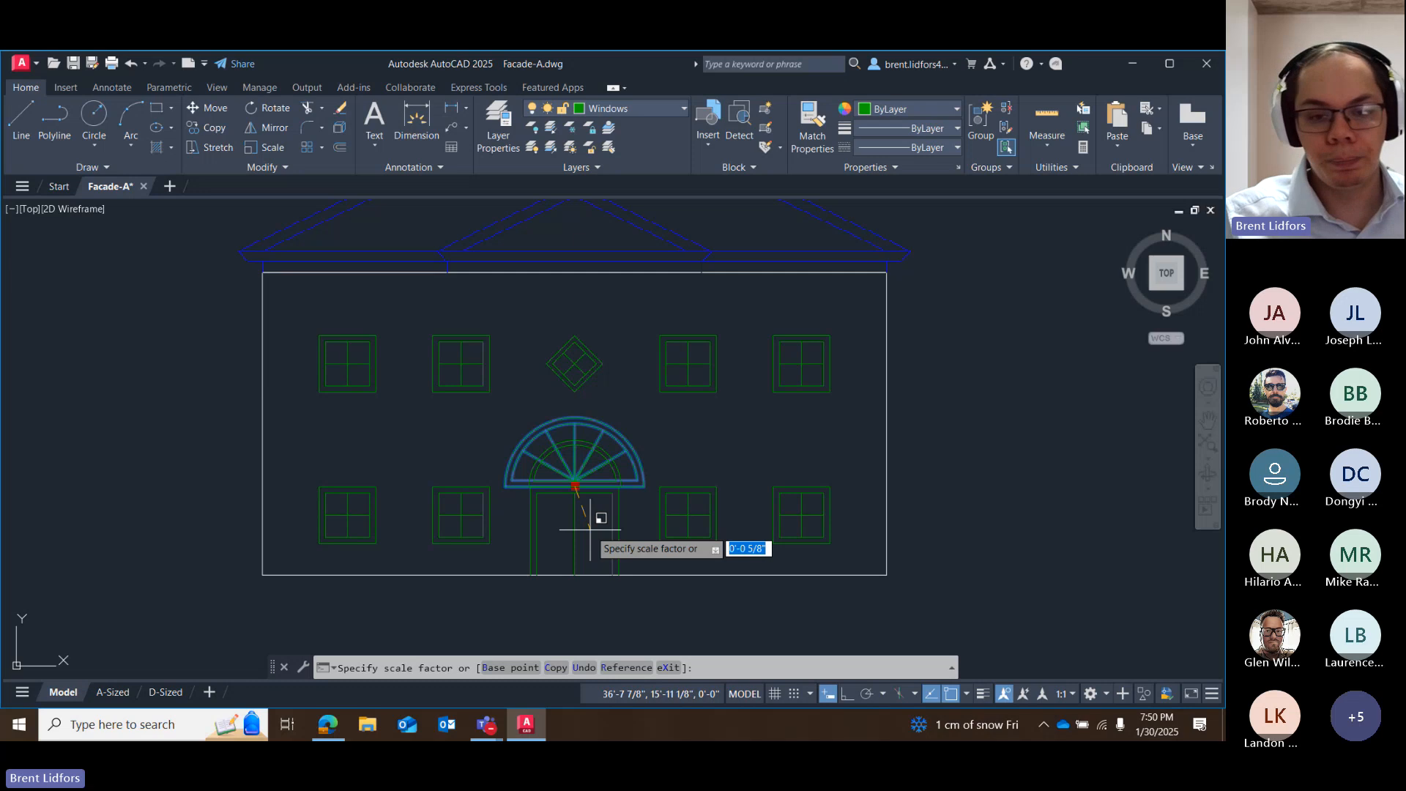
text(.65)
key(Return)
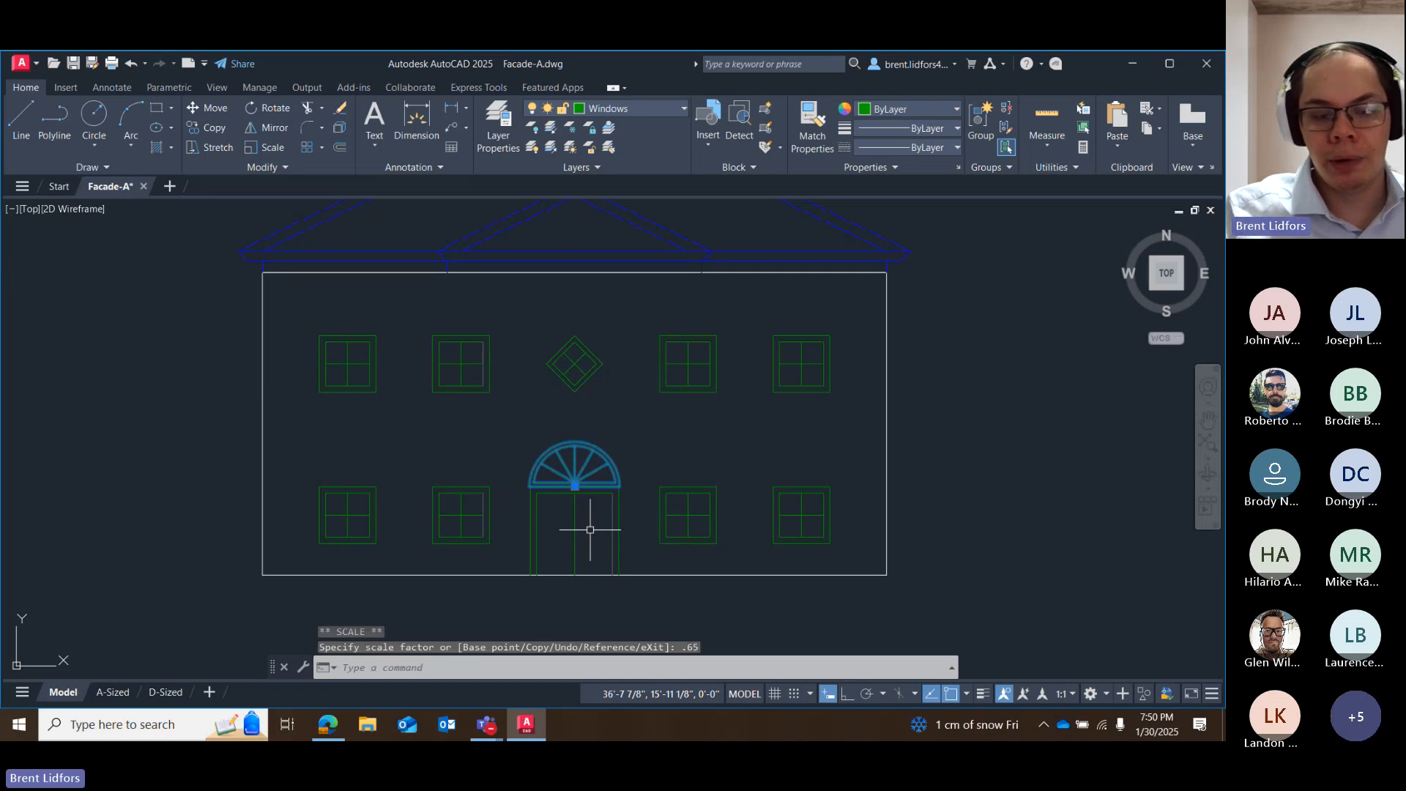
key(Escape)
click(583, 455)
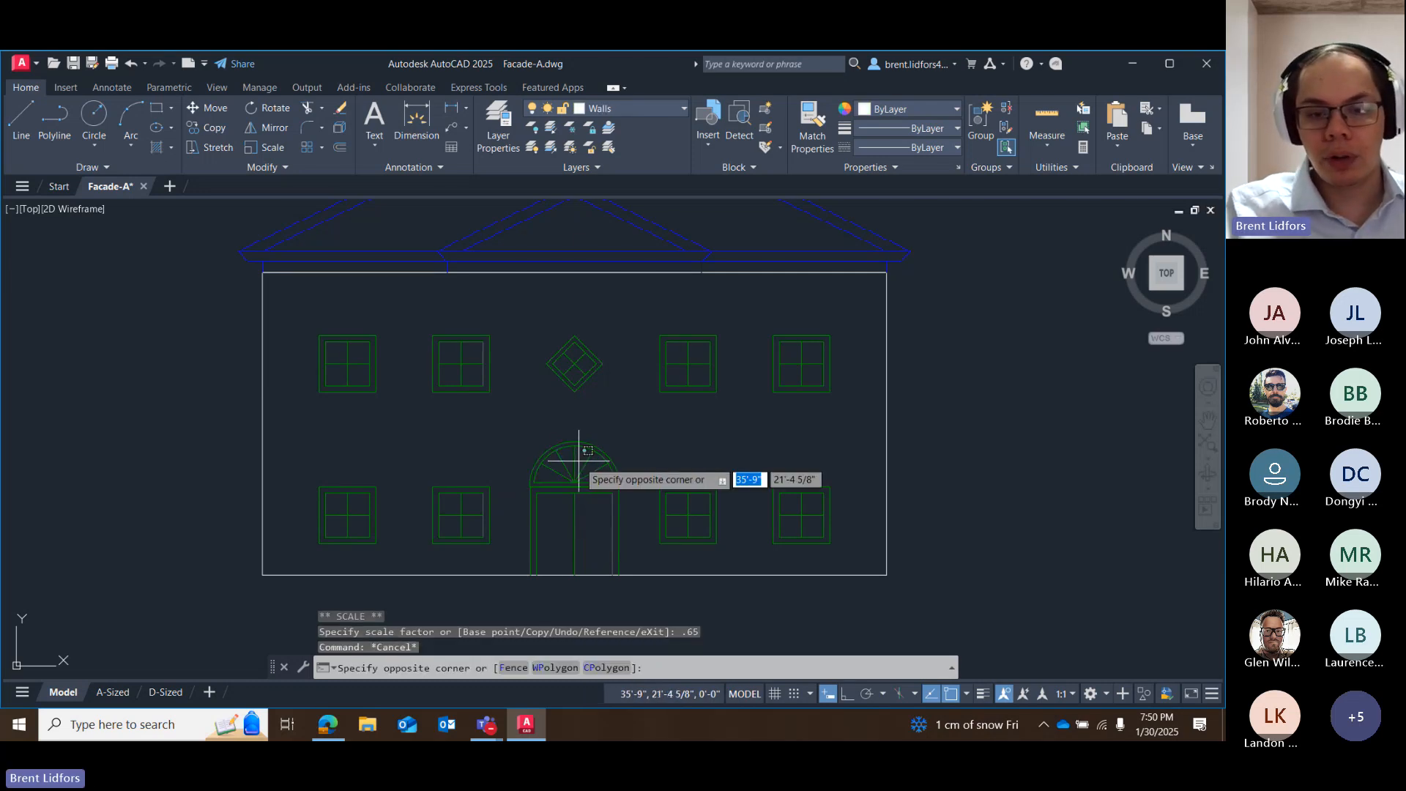
click(577, 459)
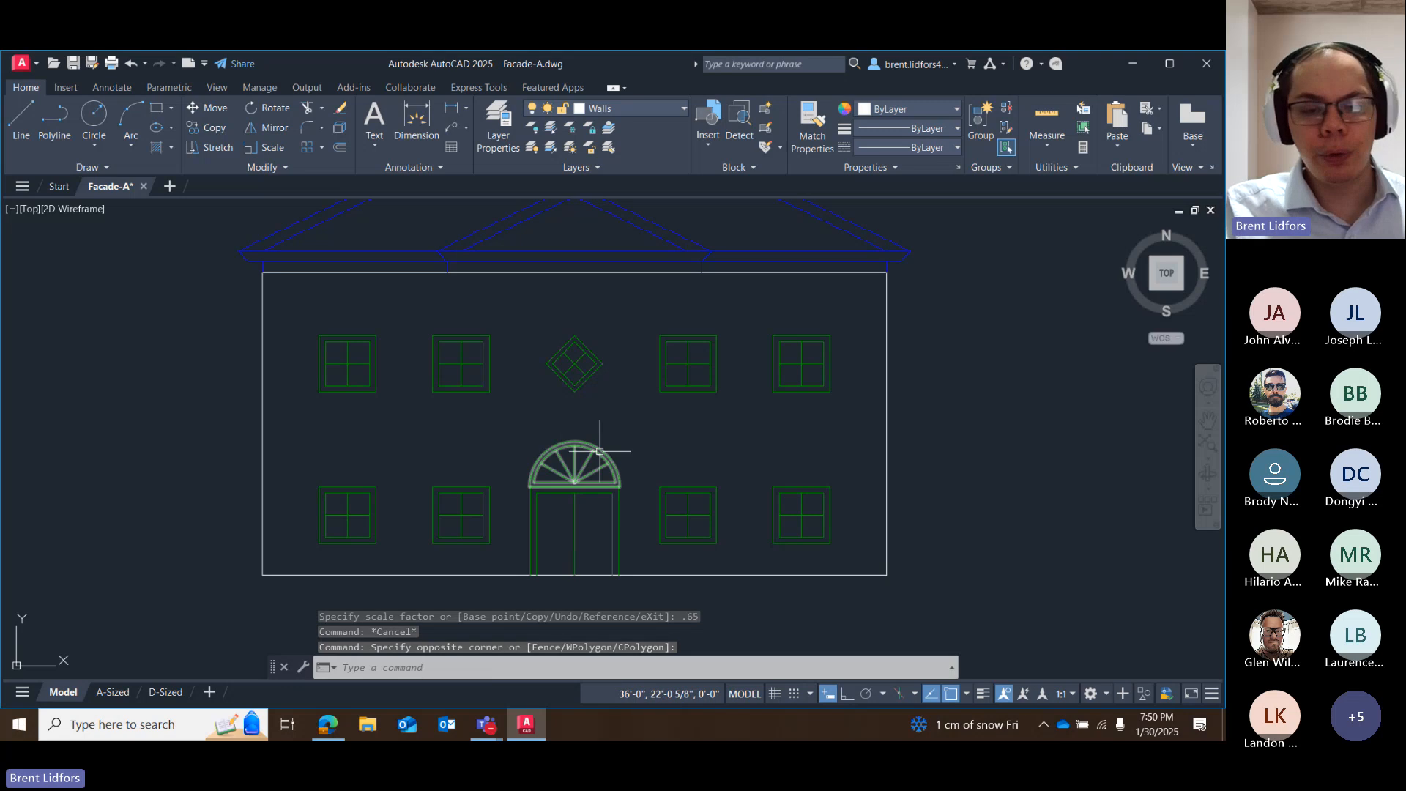
Examine the Stretch and Lengthen grip options at the right end of the facade's bottom wall line, and clear the selection.
middle_drag(596, 415, 603, 334)
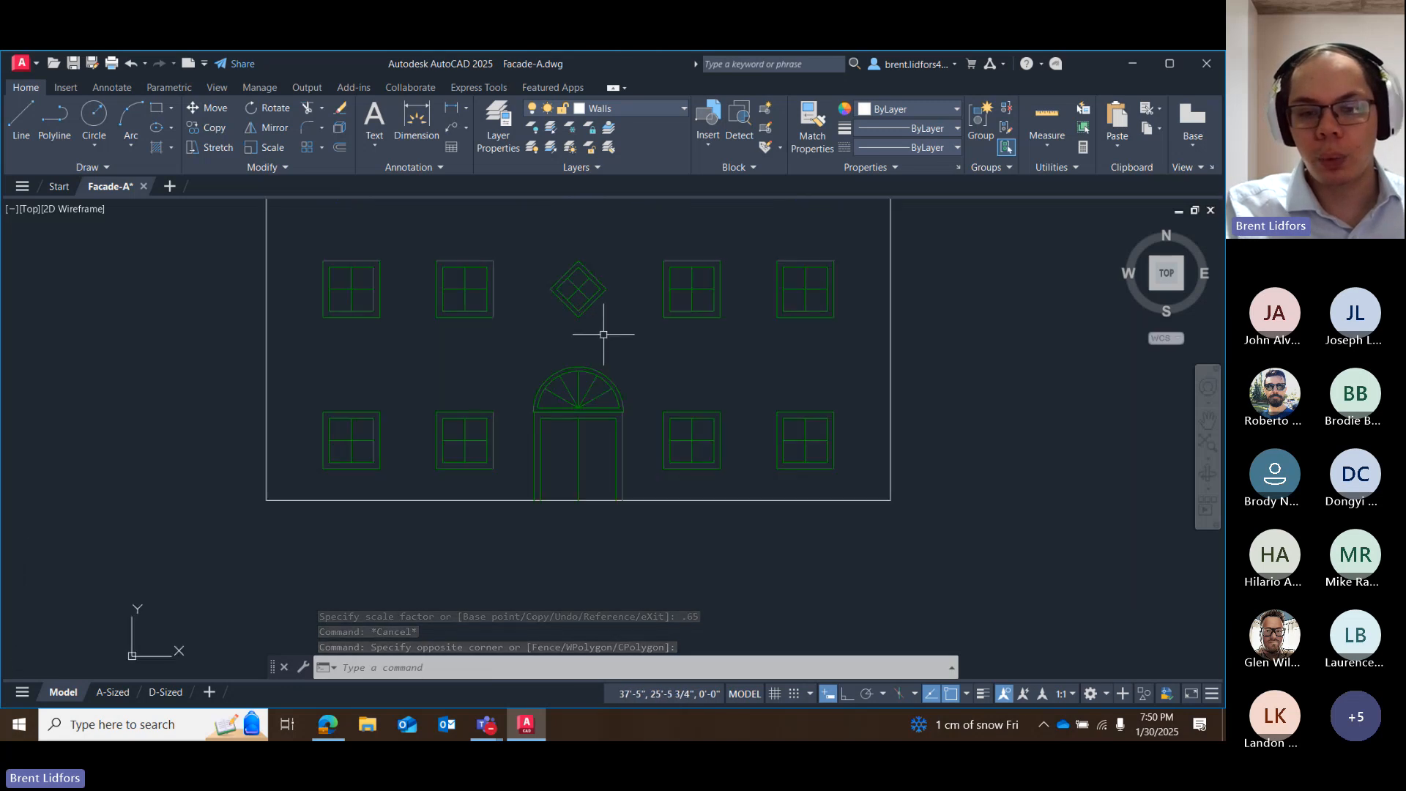
click(645, 501)
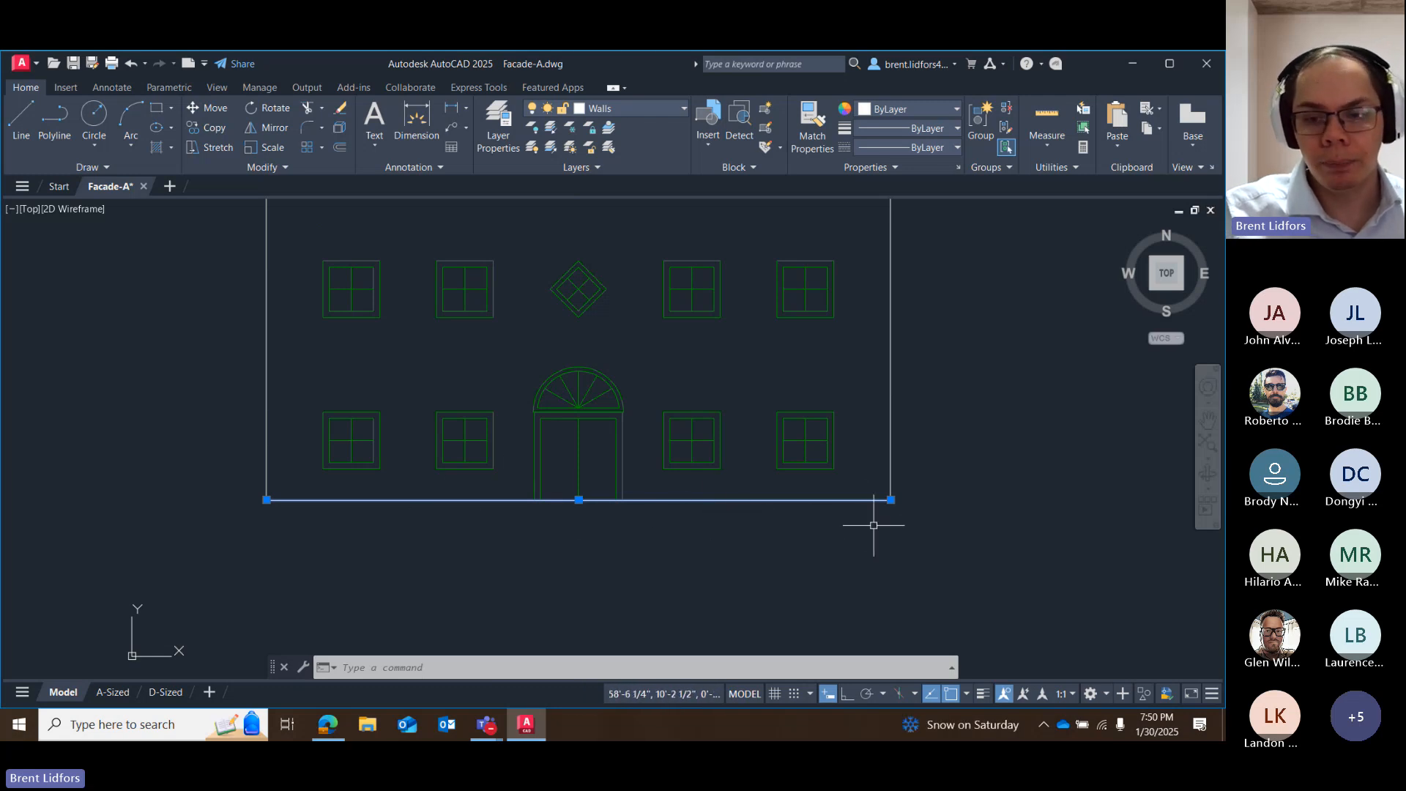
mouse_move(891, 499)
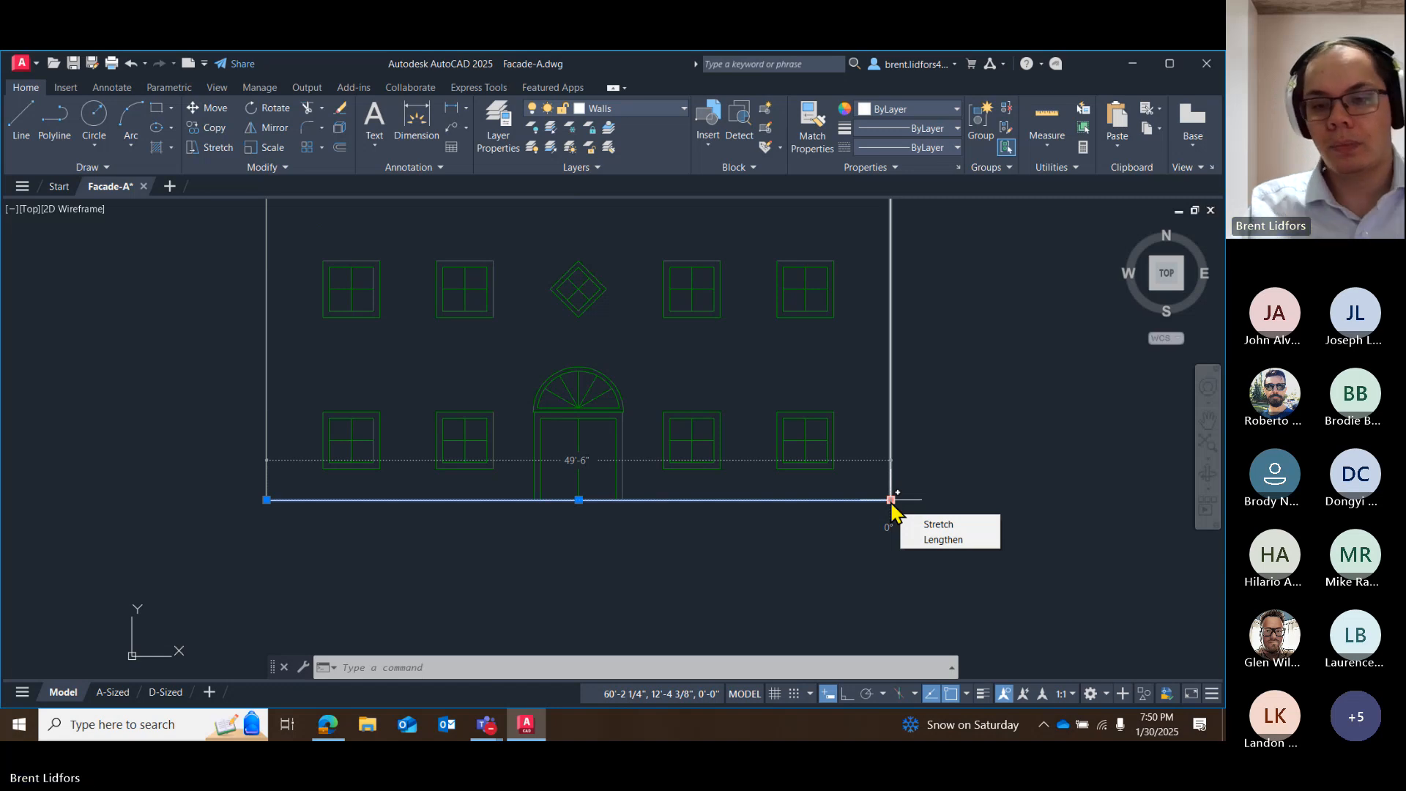
key(Escape)
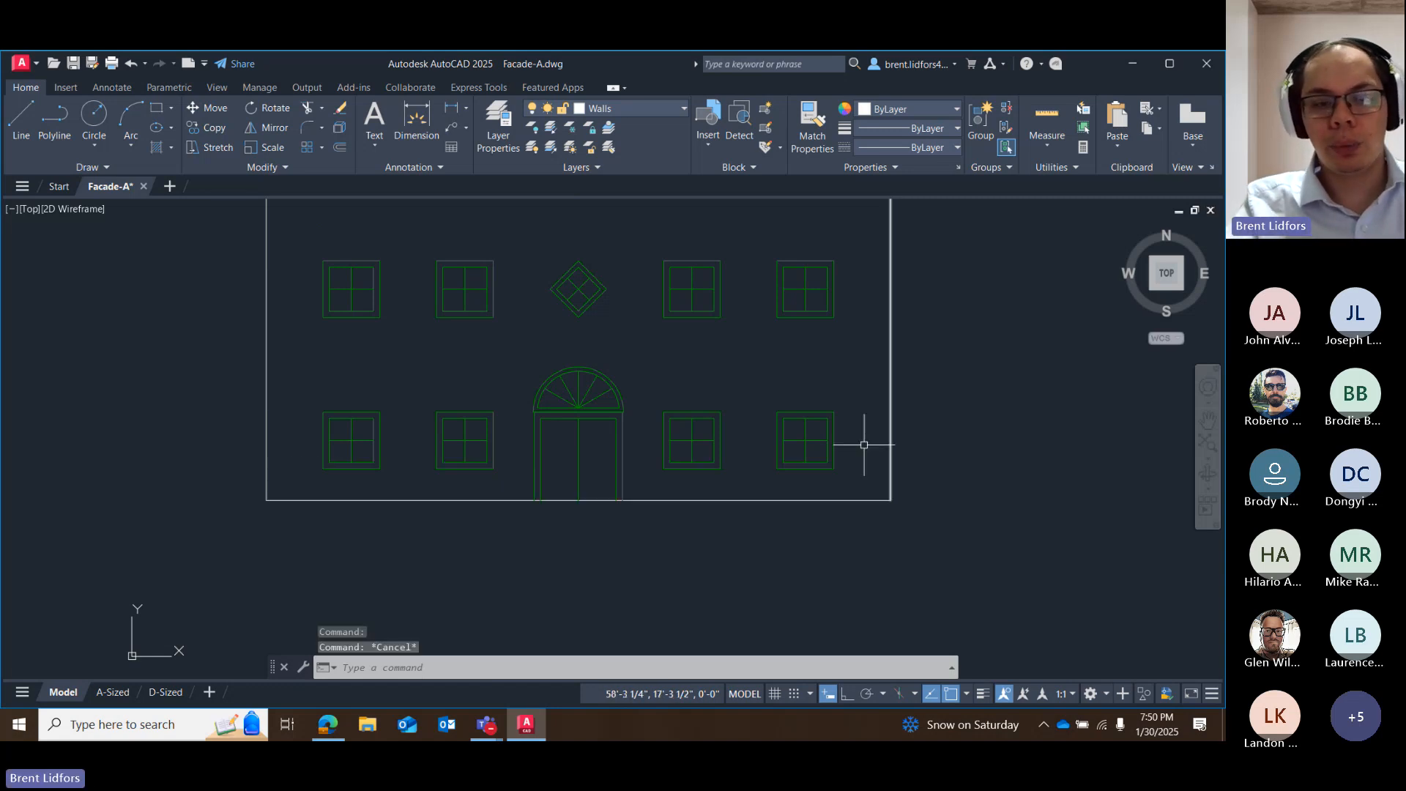
Draw a large circle by centre and radius in the empty space to the right of the facade.
middle_drag(583, 437, 494, 449)
click(107, 116)
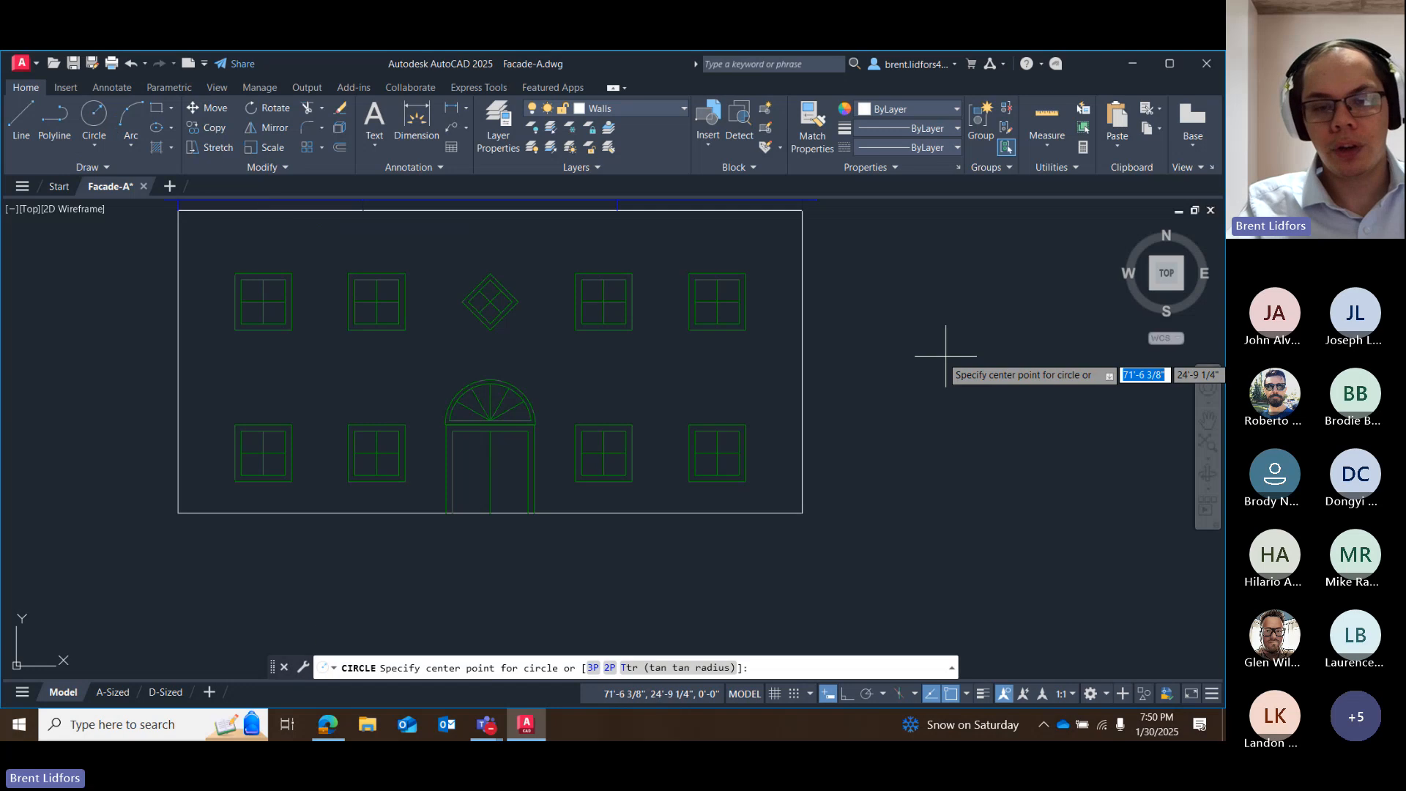
middle_drag(942, 361, 585, 429)
click(693, 381)
click(895, 444)
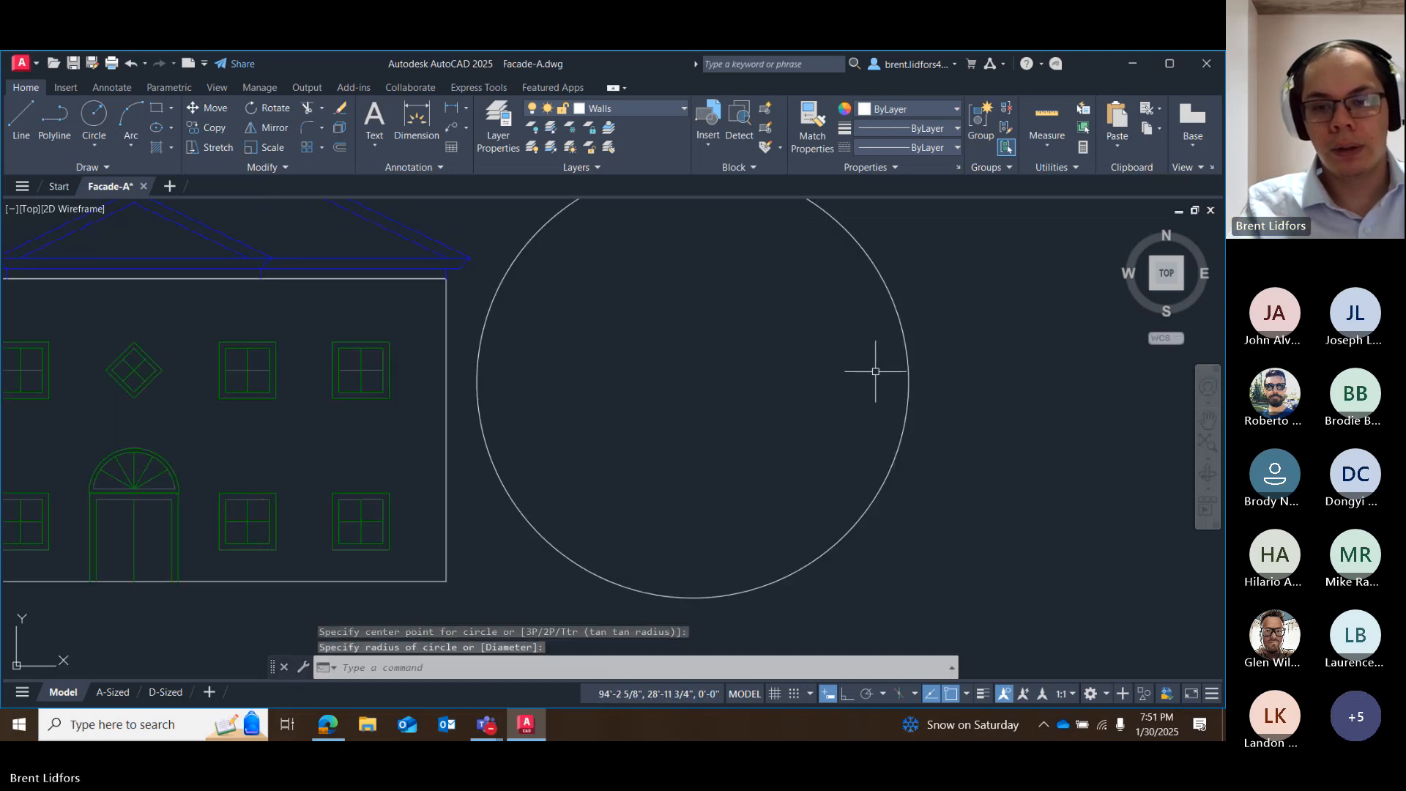
Select the new circle to examine its centre and quadrant grips, and clear the selection.
click(911, 332)
click(902, 339)
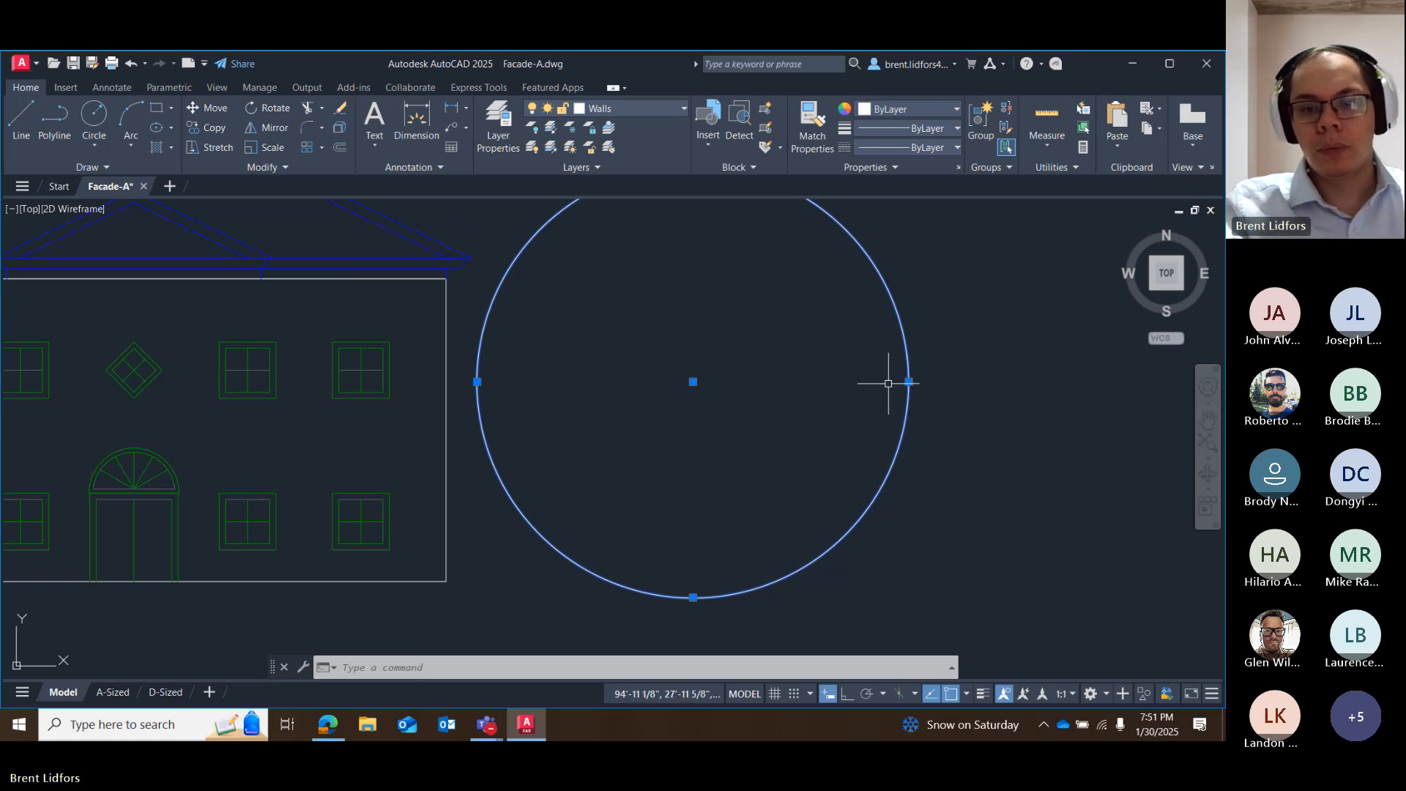
key(Escape)
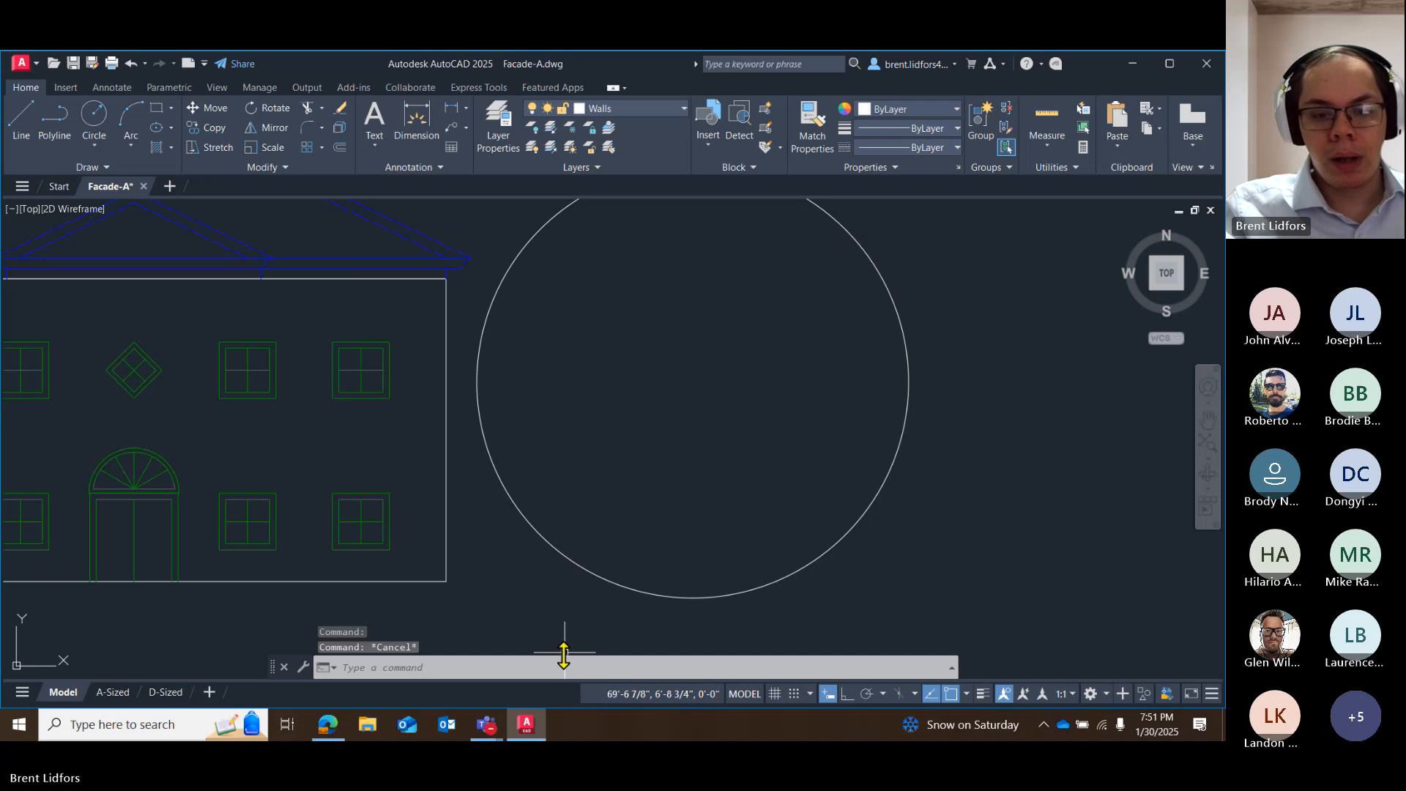
Switch to the Microsoft Teams meeting and stop sharing the screen.
click(489, 725)
click(505, 674)
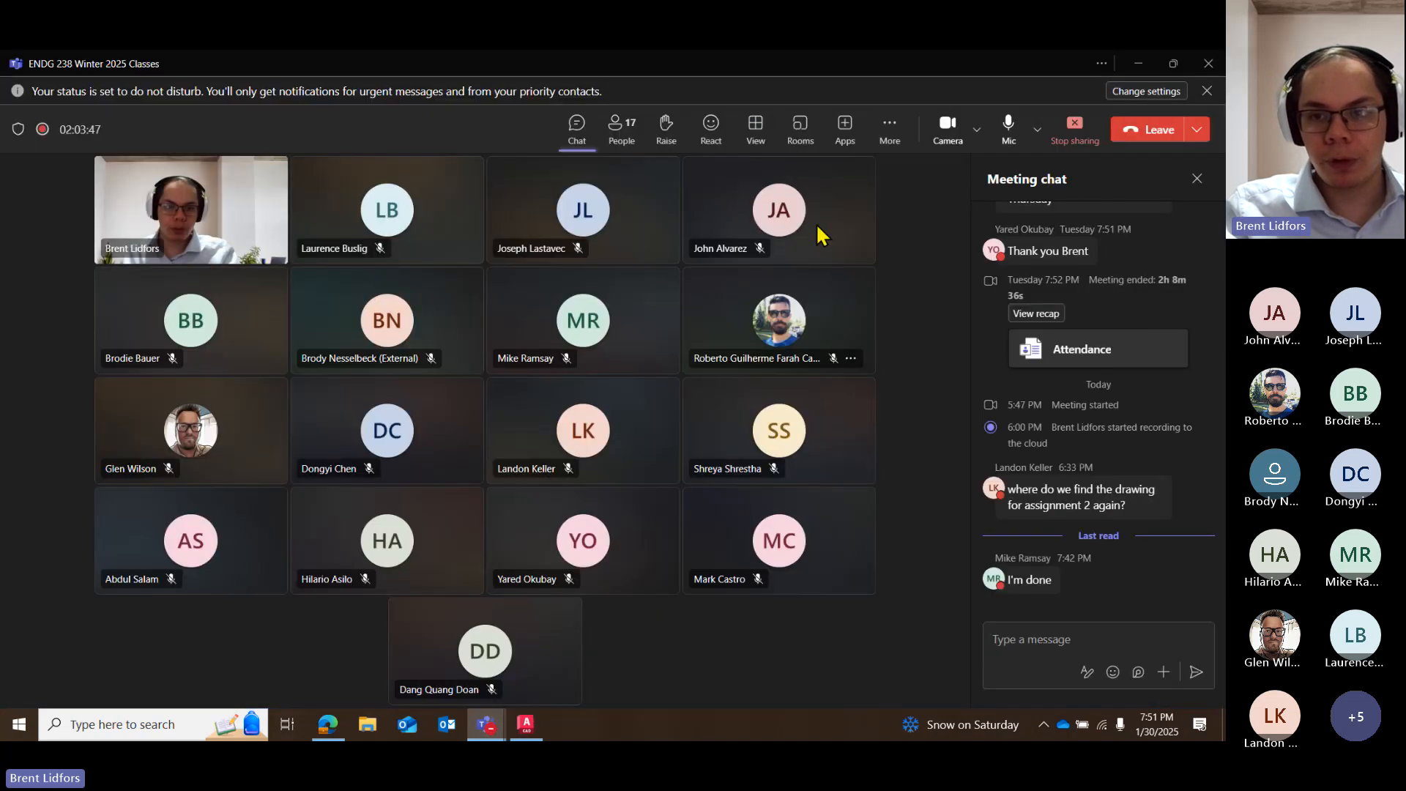
click(1074, 129)
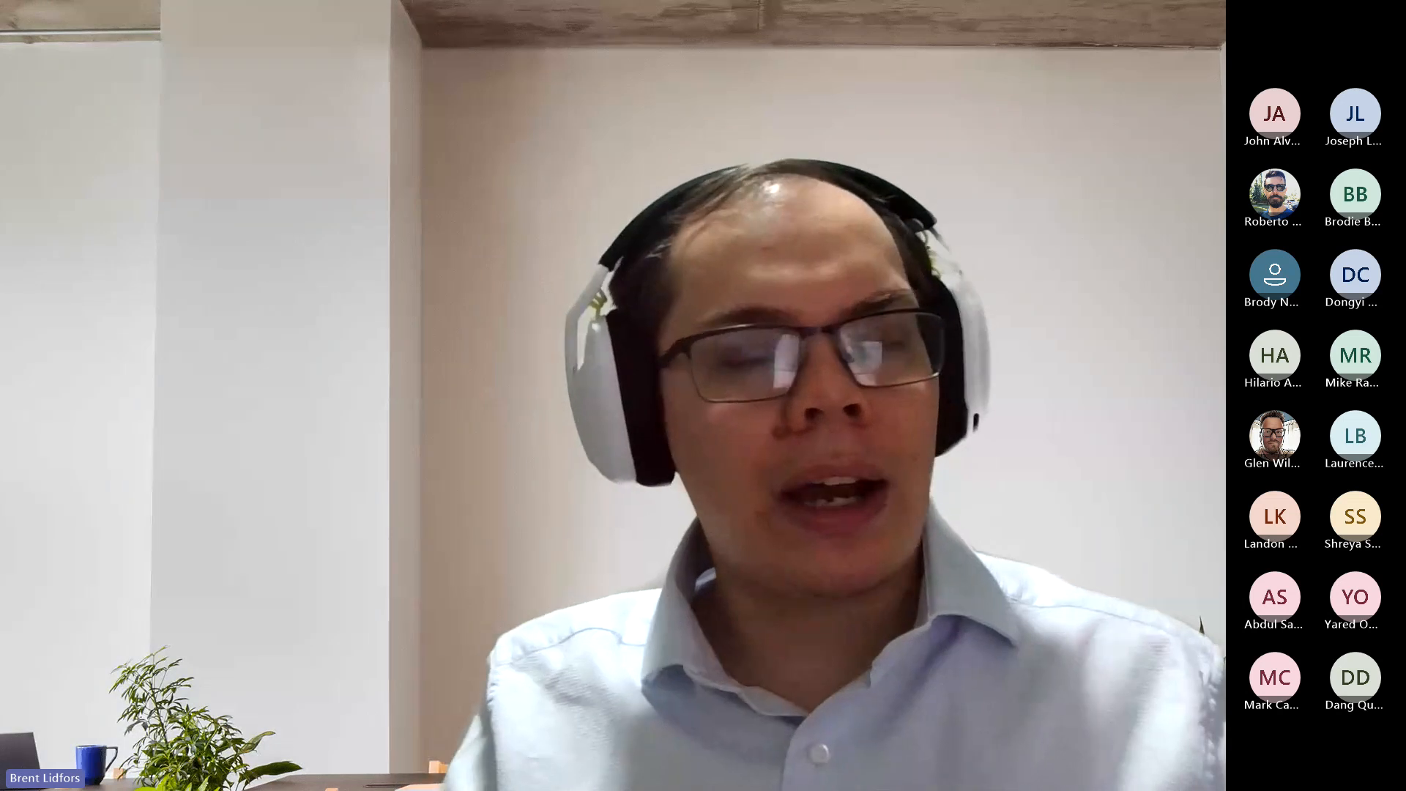